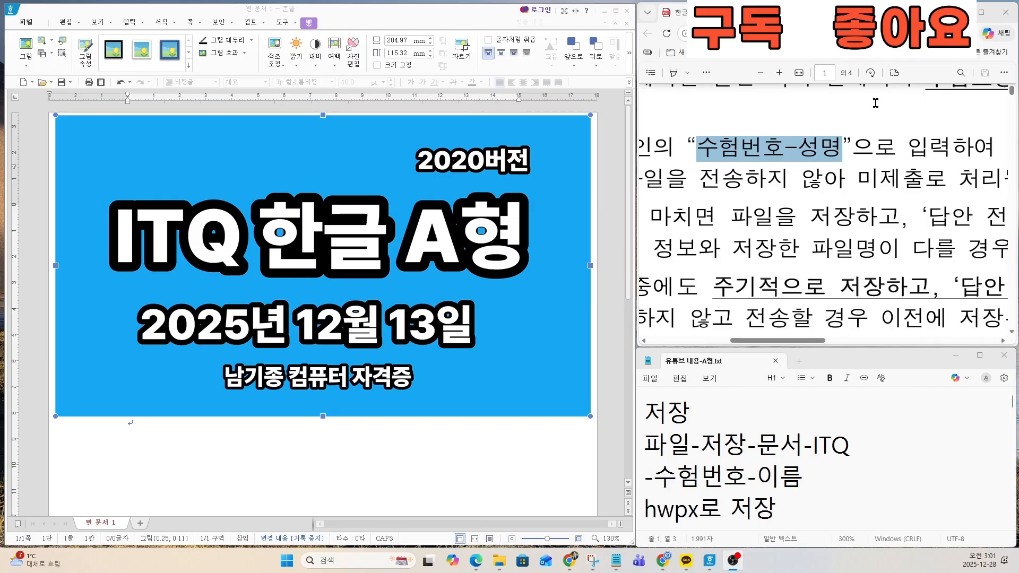
# Step: Delete the blue title image from the document so that the page is blank
pyautogui.click(480, 332)
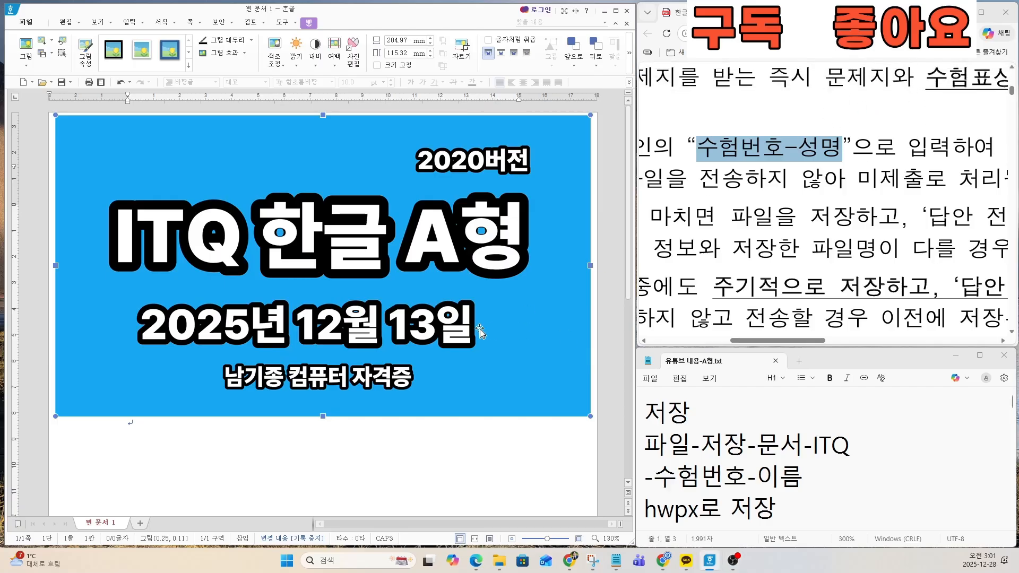
pyautogui.press('Delete')
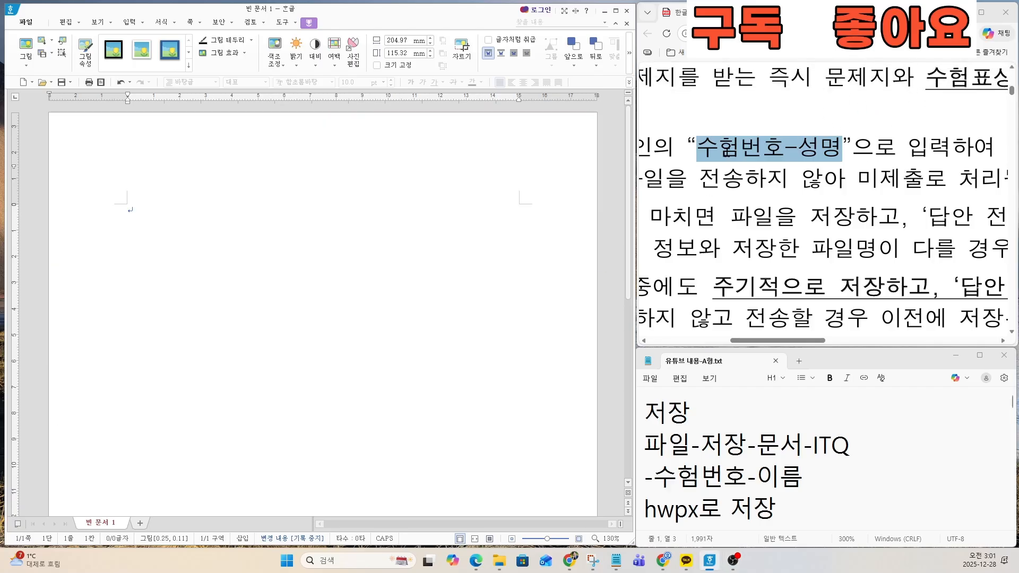
pyautogui.click(729, 160)
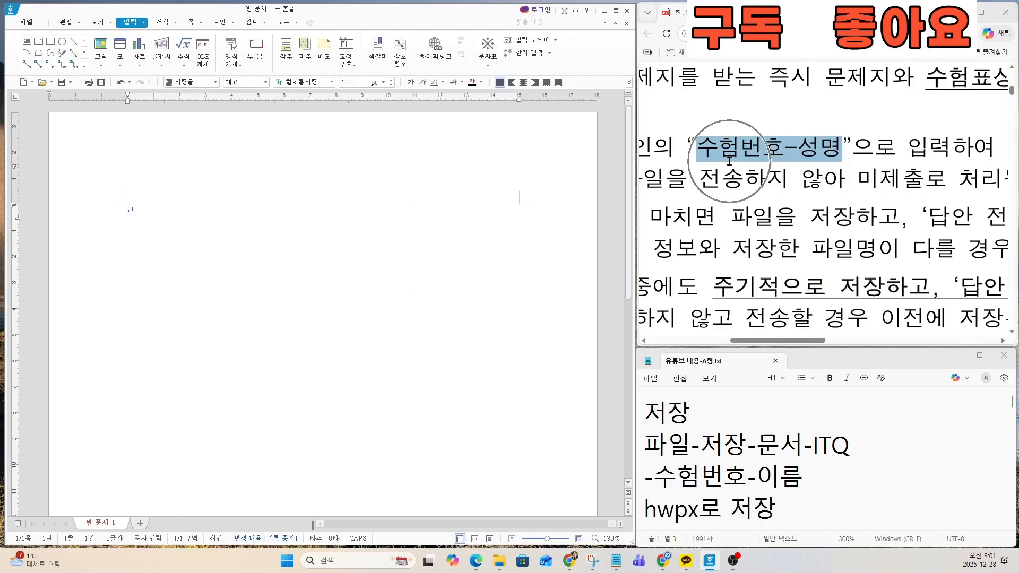
# Step: Start saving the document and choose the ITQ folder inside 문서 as its location
pyautogui.click(35, 27)
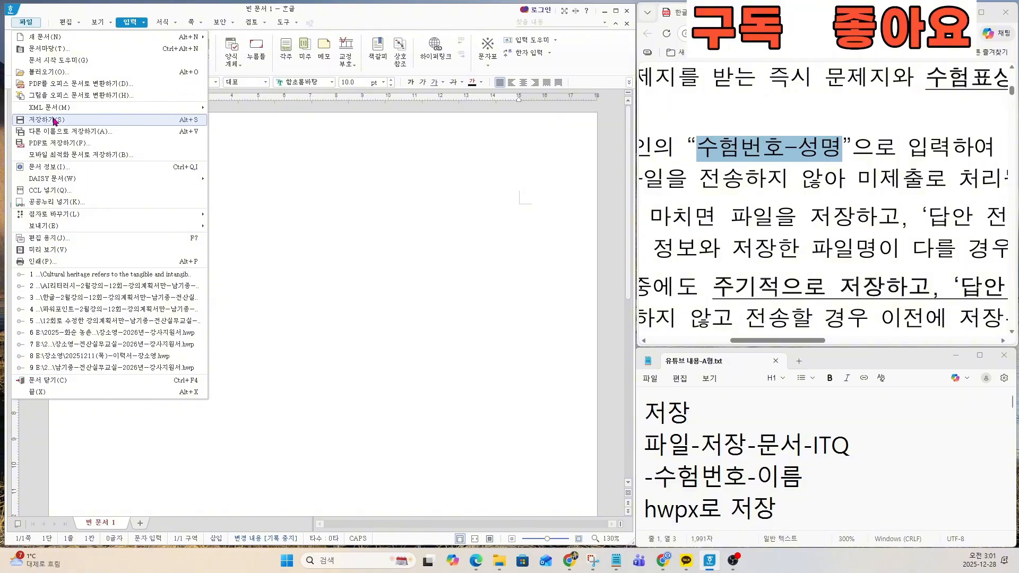
pyautogui.click(769, 408)
pyautogui.moveTo(645, 411); pyautogui.dragTo(788, 501)
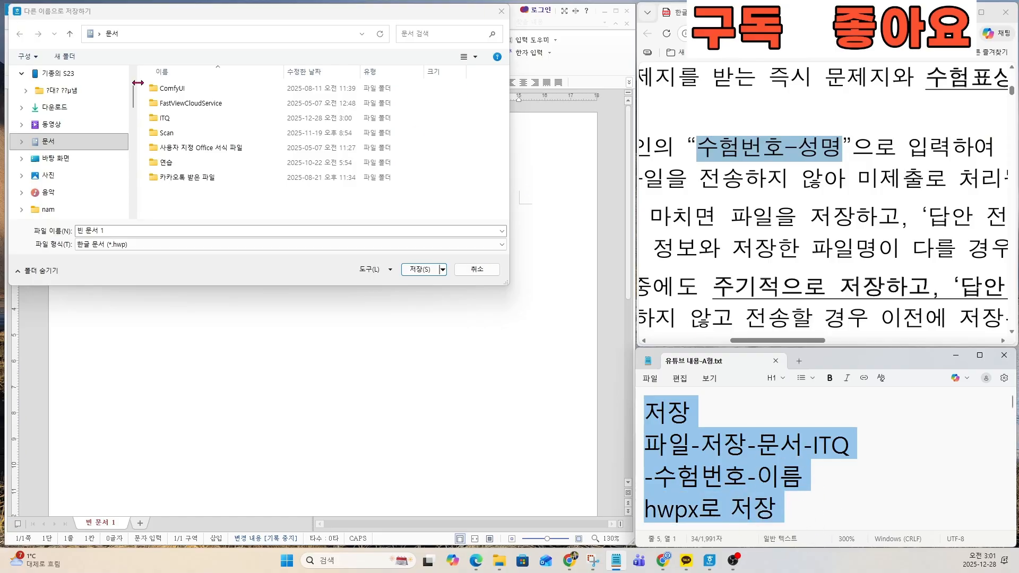
pyautogui.click(46, 141)
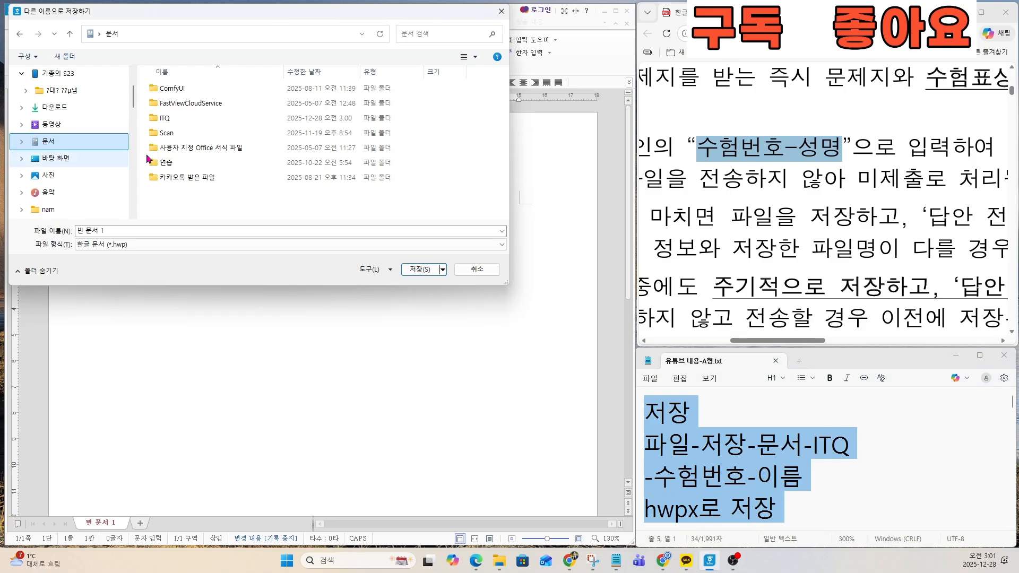
pyautogui.doubleClick(166, 117)
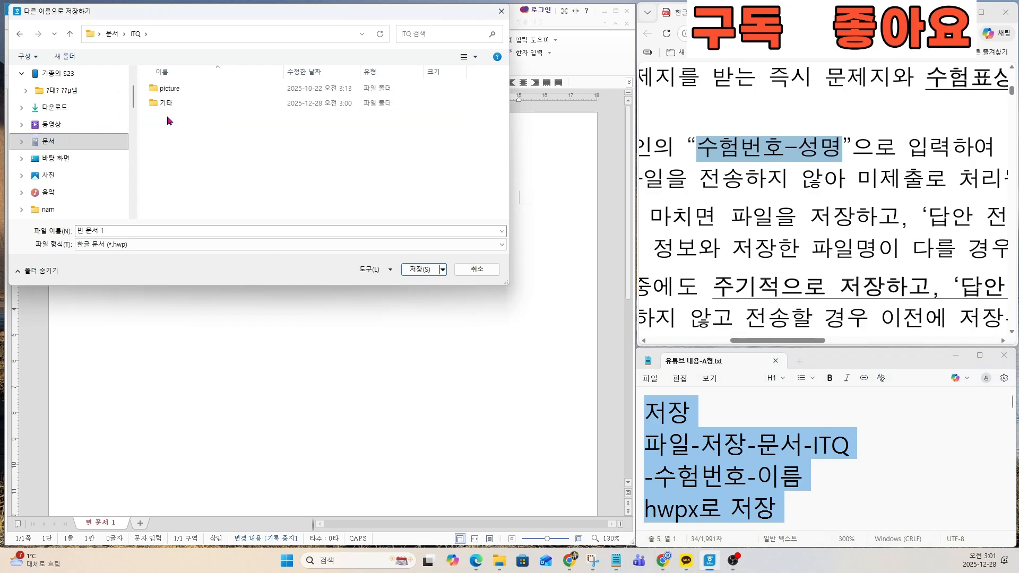
# Step: Name the file with the exam number and the examinee's full name, separated by a hyphen
pyautogui.click(133, 230)
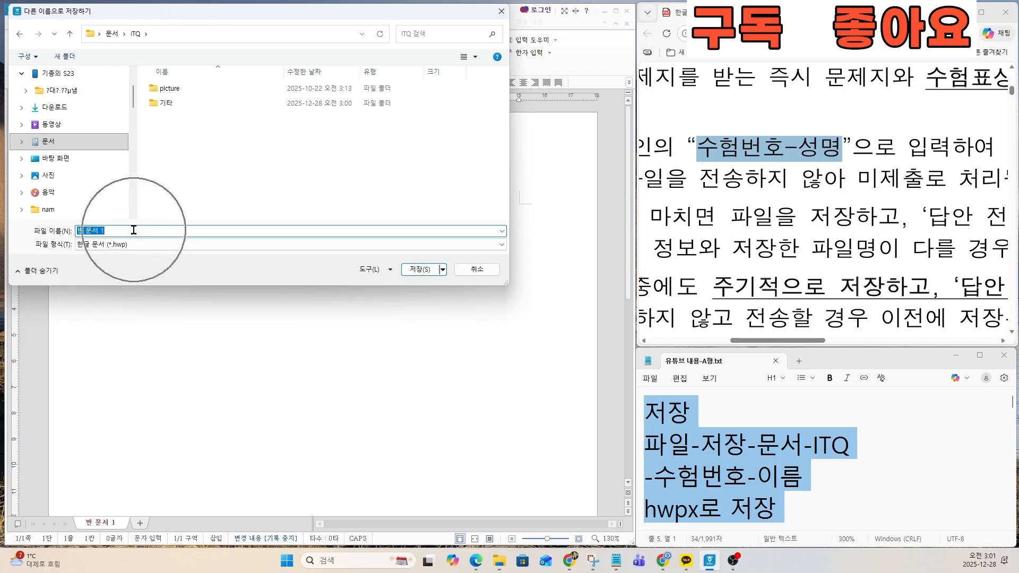
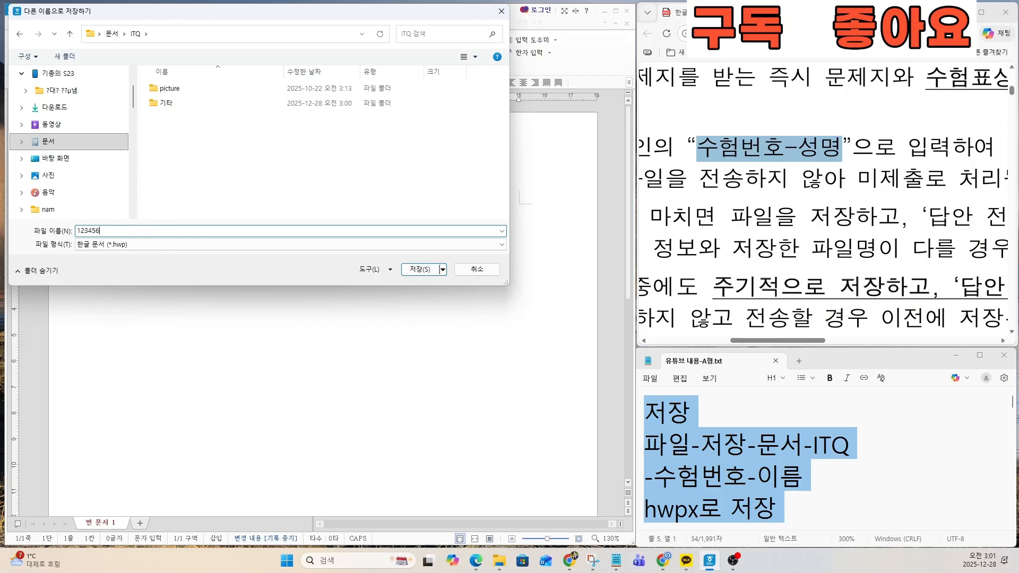
# Step: Set the file format to 한글 표준 문서 (*.hwpx) and save the document
pyautogui.click(142, 244)
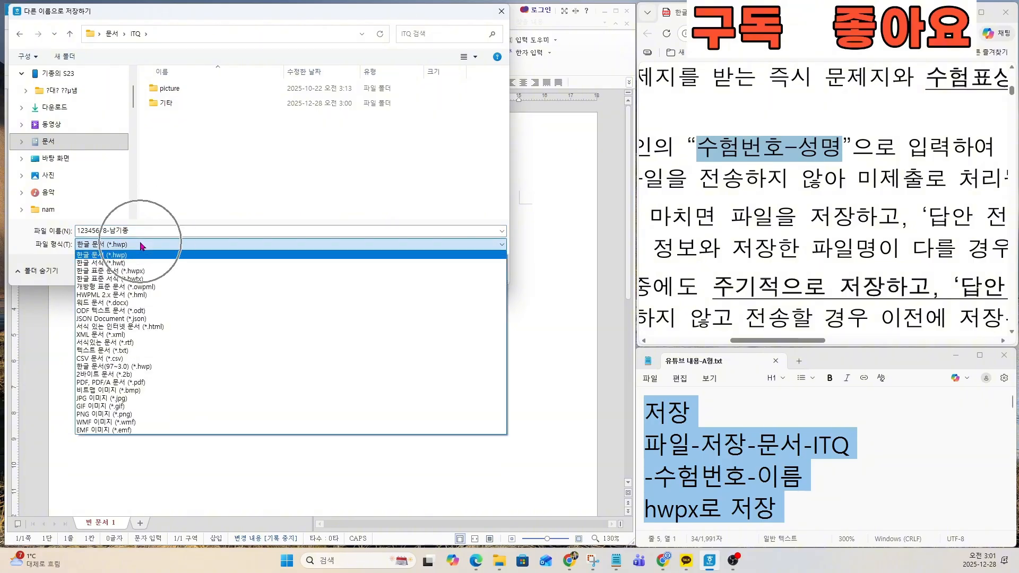
pyautogui.press('ctrl')
pyautogui.press('ctrl')
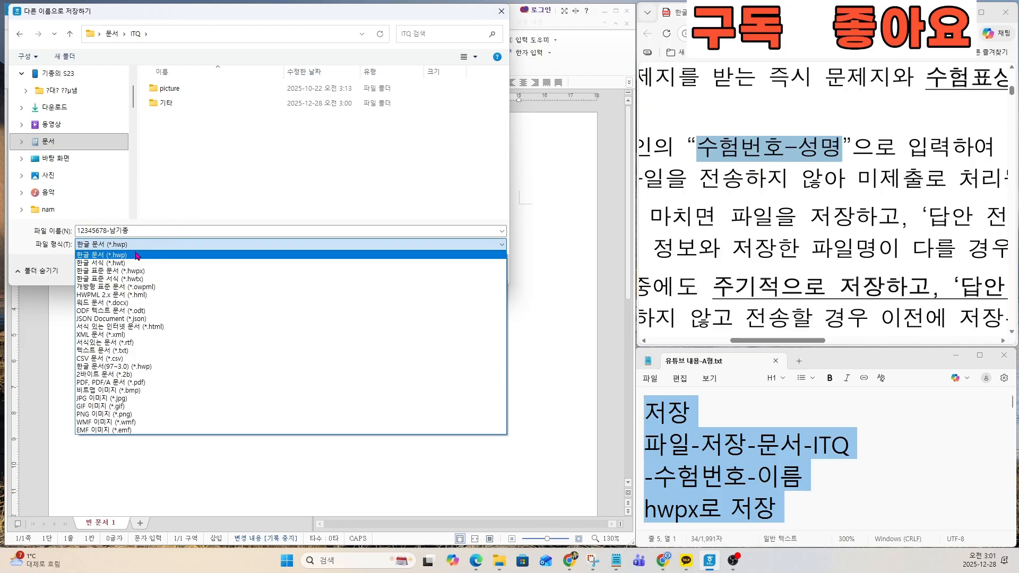
pyautogui.press('ctrl')
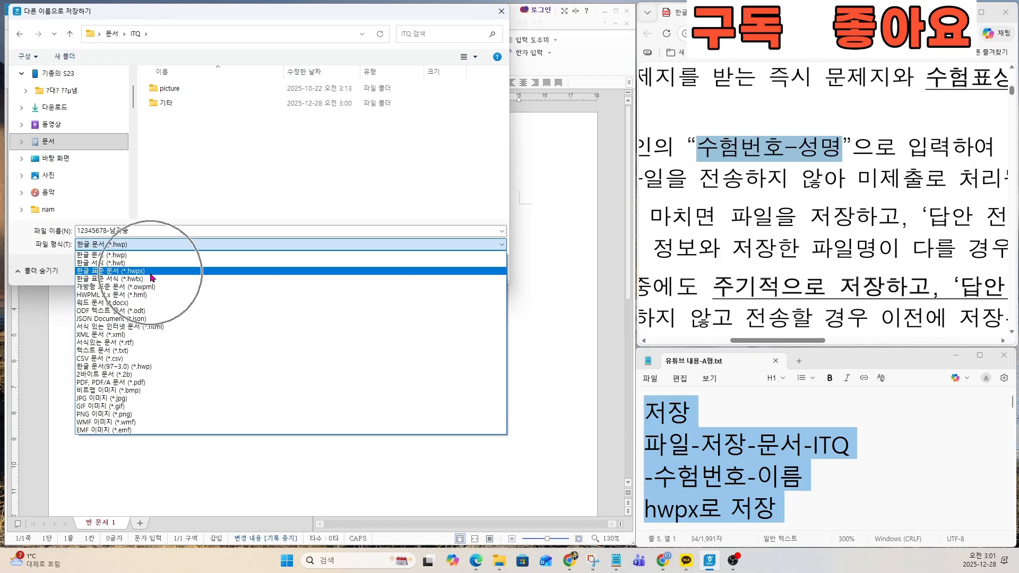
pyautogui.click(143, 271)
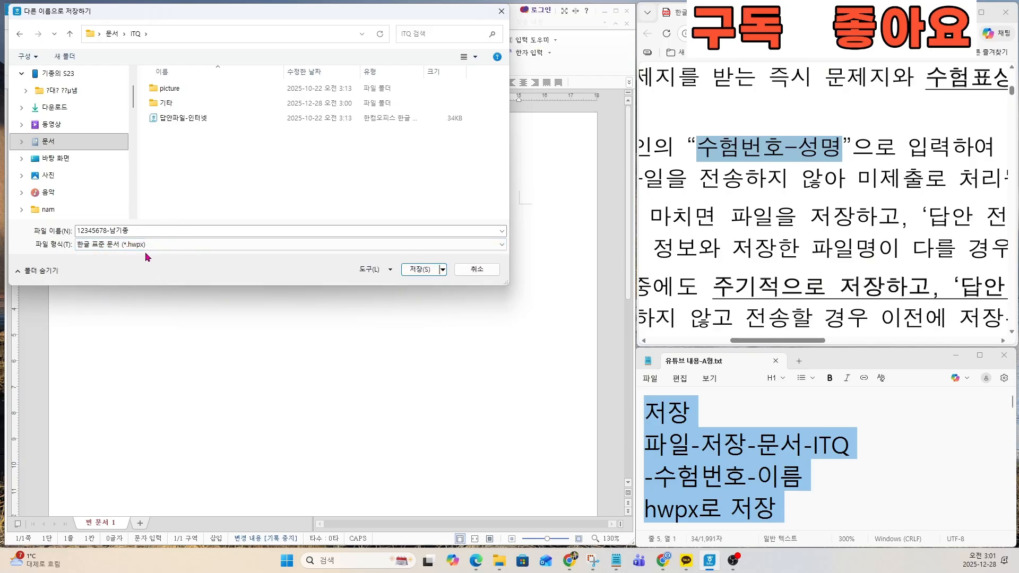
pyautogui.press('ctrl')
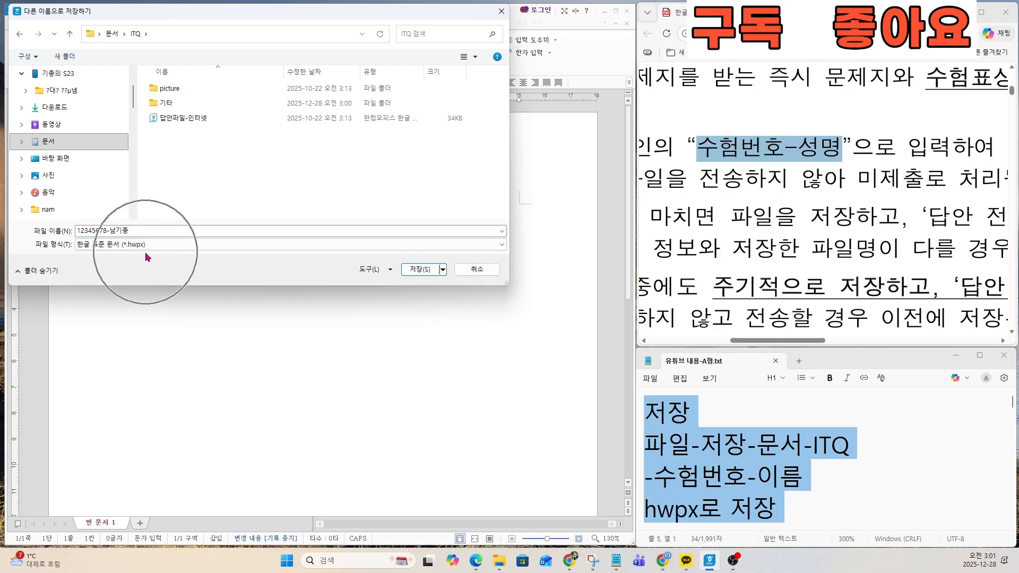
pyautogui.click(415, 270)
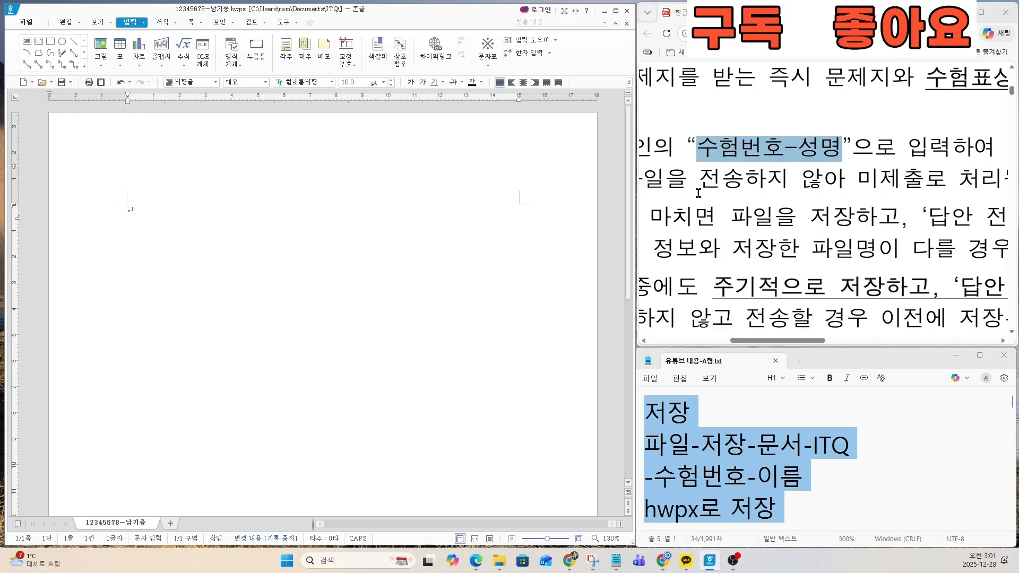
# Step: Look up the 편집용지 page setup values in the text notes and highlight them
pyautogui.click(715, 226)
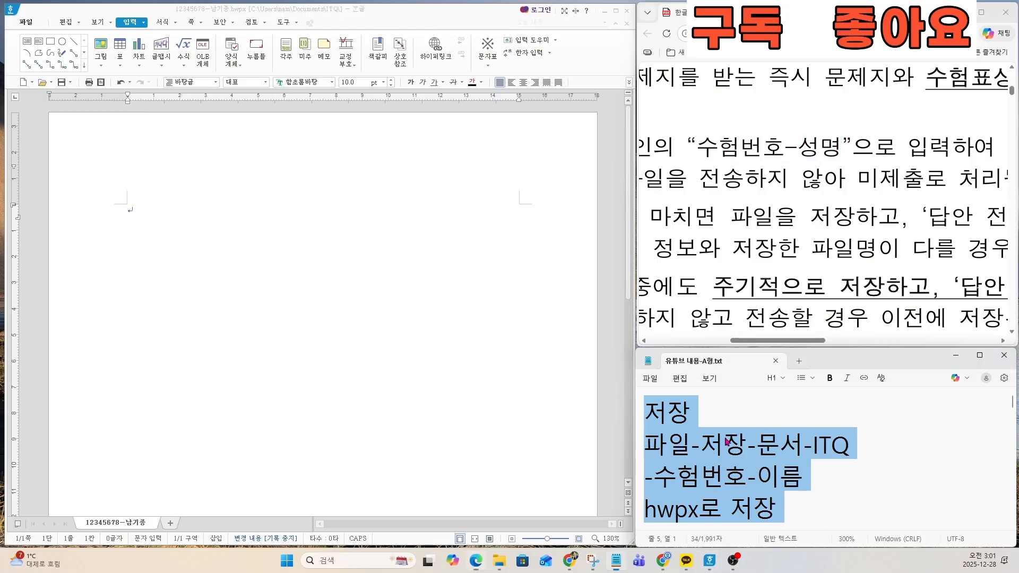
pyautogui.click(719, 507)
pyautogui.press('Down')
pyautogui.press('Down')
pyautogui.press('Down')
pyautogui.scroll(-1, 721, 437)
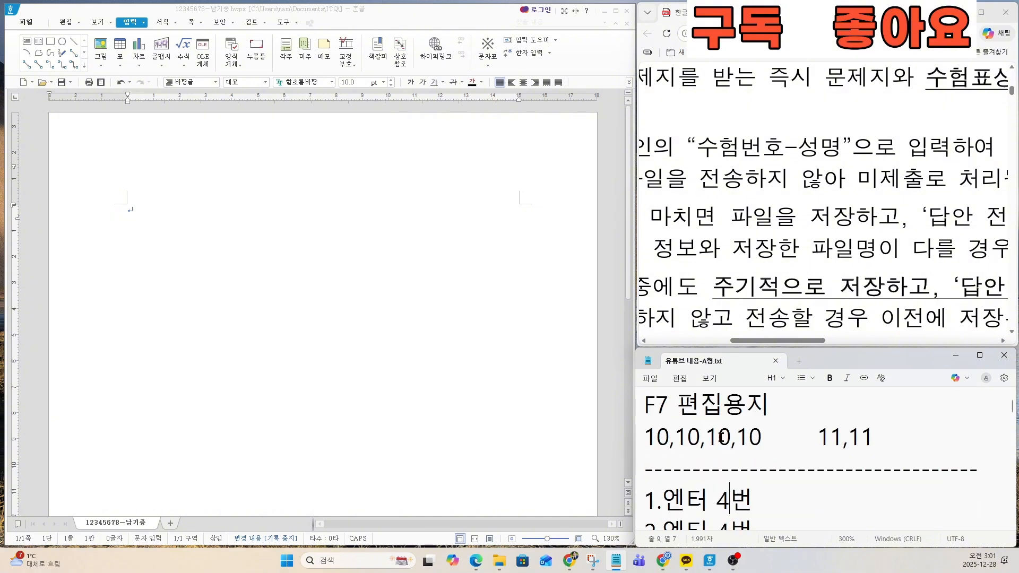
pyautogui.moveTo(645, 403); pyautogui.dragTo(862, 439)
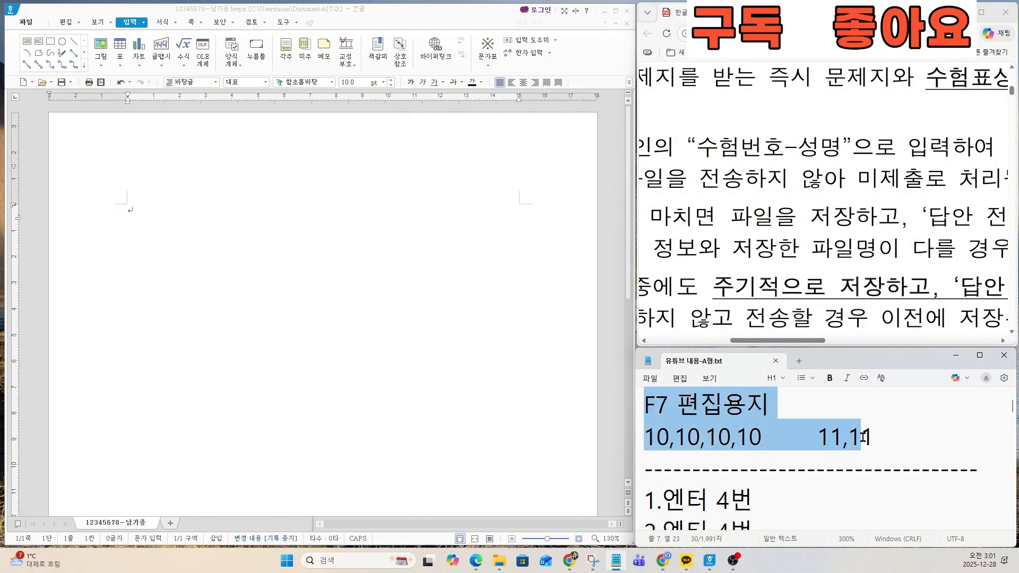
# Step: Find the 용지여백 margin rule in the exam instructions PDF and highlight it for reading
pyautogui.click(778, 292)
pyautogui.scroll(-5, 777, 292)
pyautogui.scroll(-6, 777, 292)
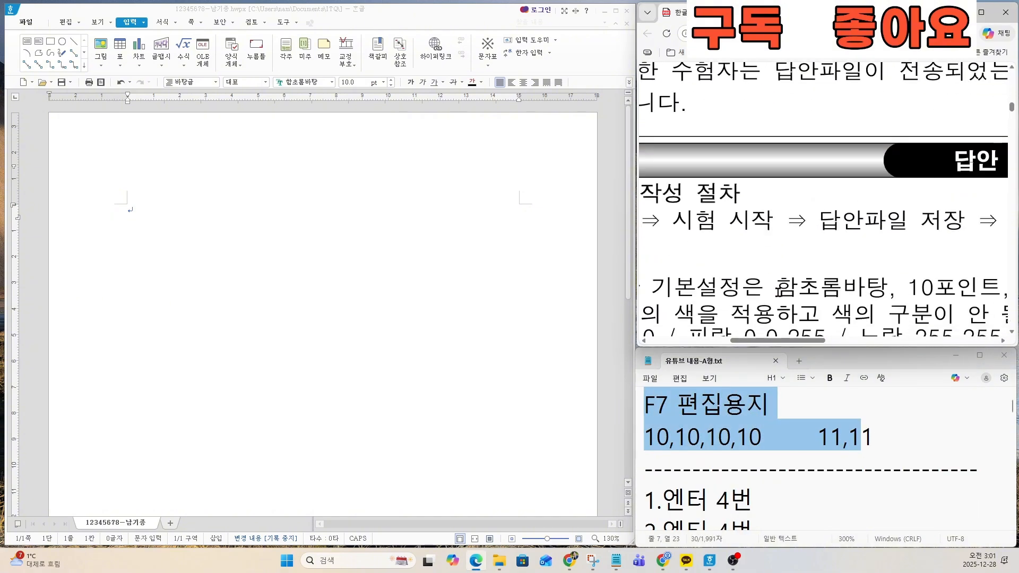
pyautogui.scroll(1, 778, 291)
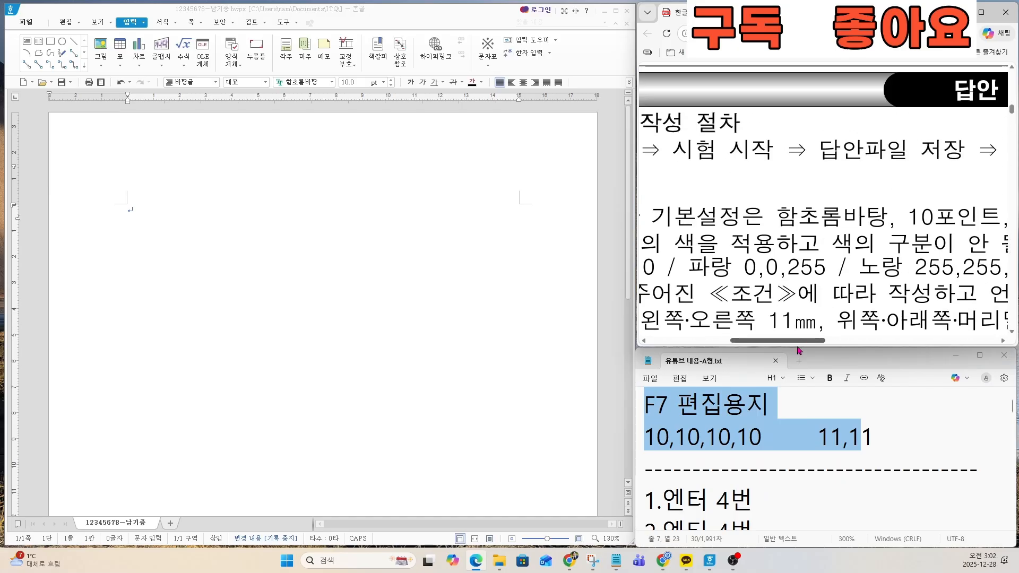
pyautogui.hscroll(-3, 795, 303)
pyautogui.scroll(-3, 820, 314)
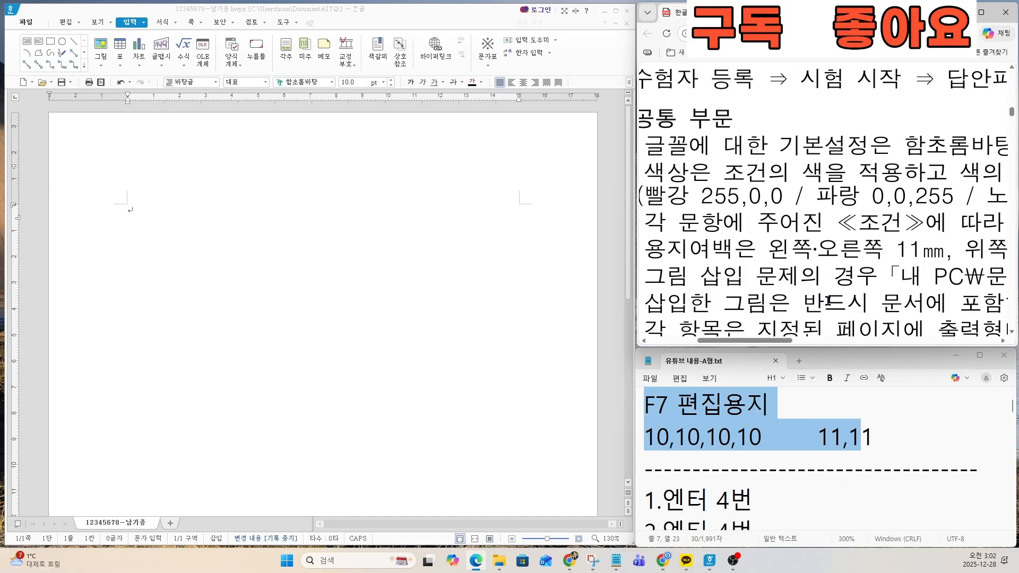
pyautogui.moveTo(730, 271); pyautogui.dragTo(872, 273)
pyautogui.hscroll(2, 875, 276)
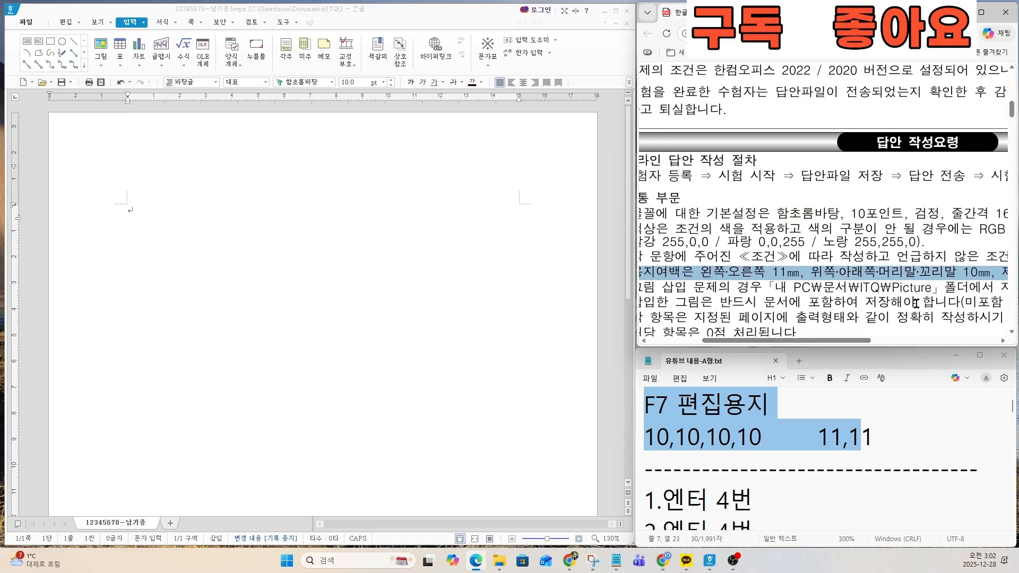
pyautogui.press('ctrl')
pyautogui.press('ctrl')
# Step: In the document's page setup, set the top, header, footer and bottom margins to 10 mm each
pyautogui.click(271, 235)
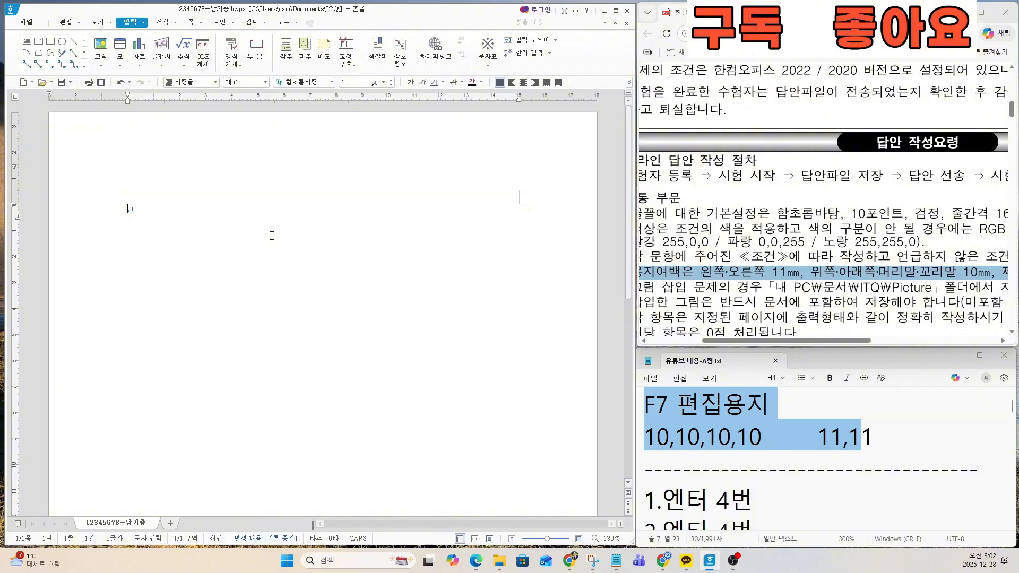
pyautogui.press('F7')
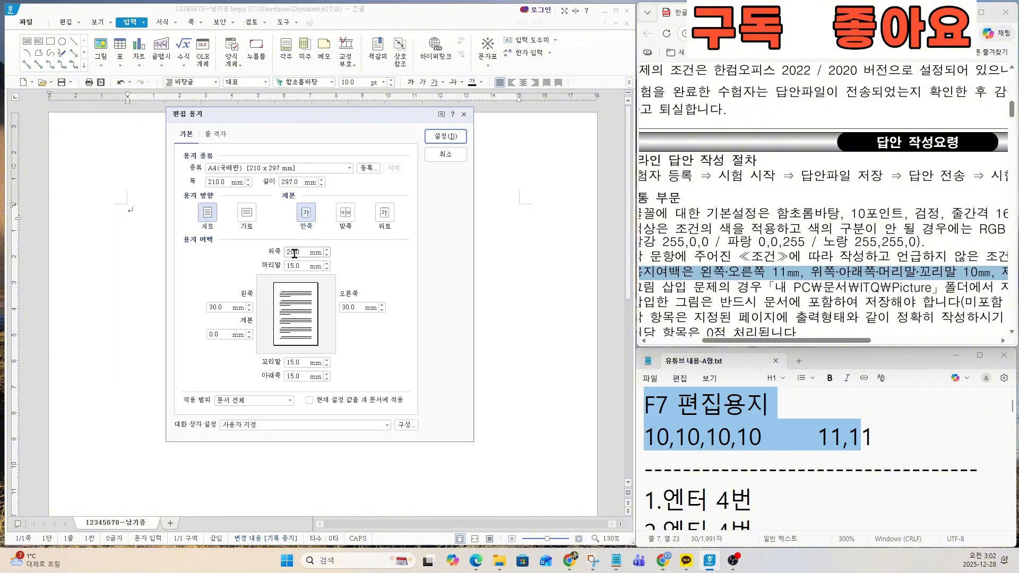
pyautogui.doubleClick(302, 254)
pyautogui.write('10')
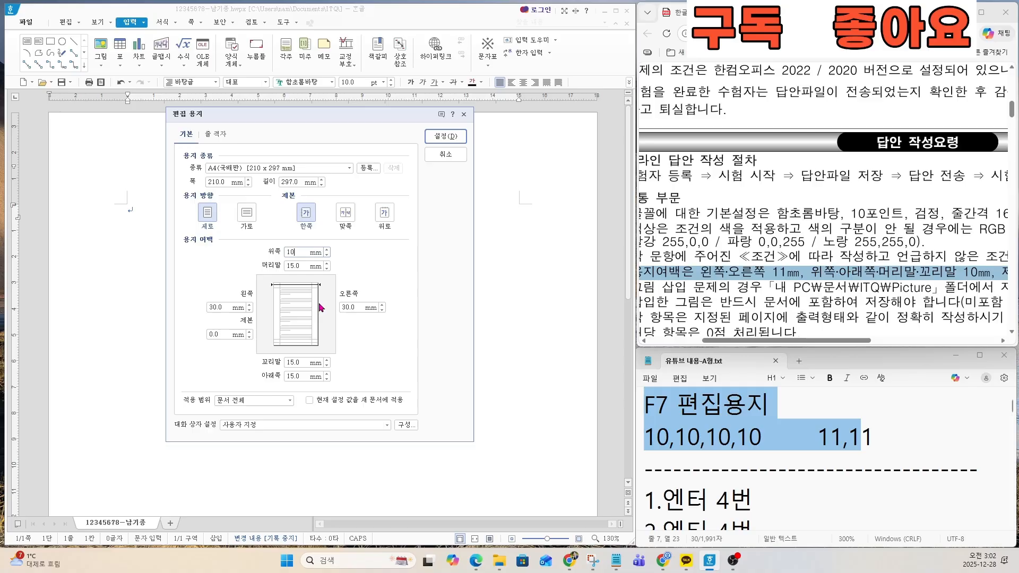
pyautogui.press('ctrl')
pyautogui.press('Tab')
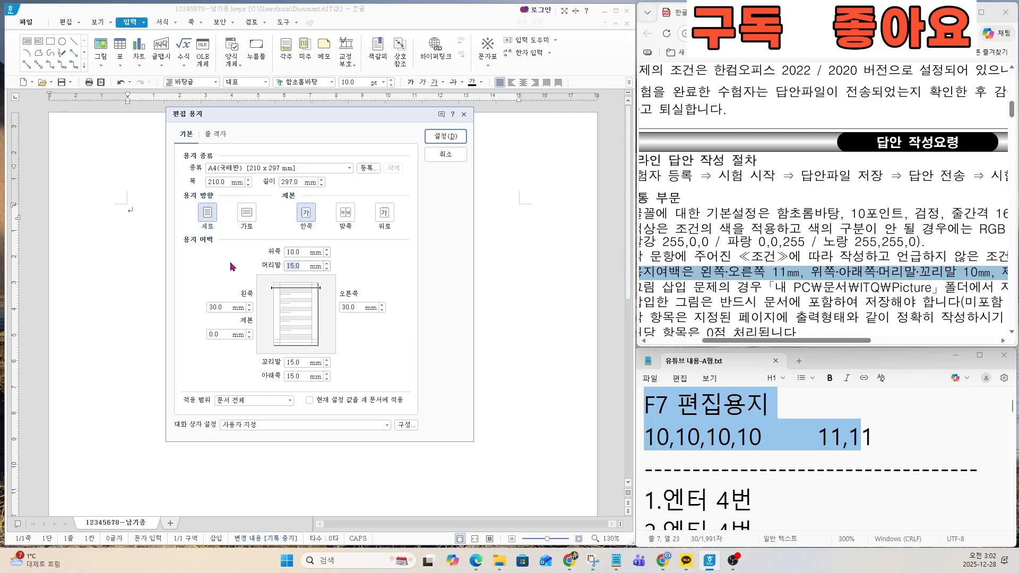
pyautogui.write('10')
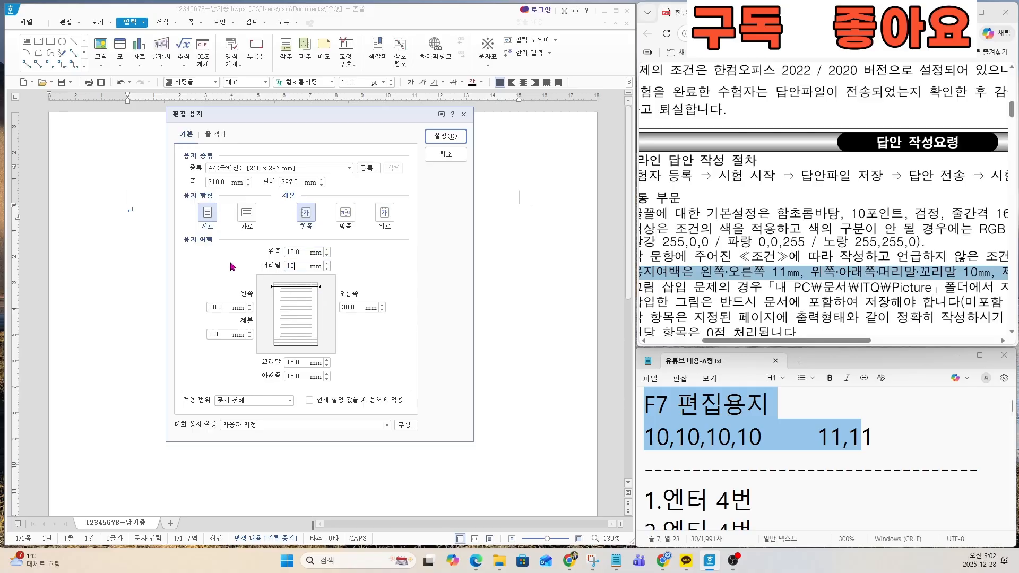
pyautogui.doubleClick(293, 363)
pyautogui.write('10')
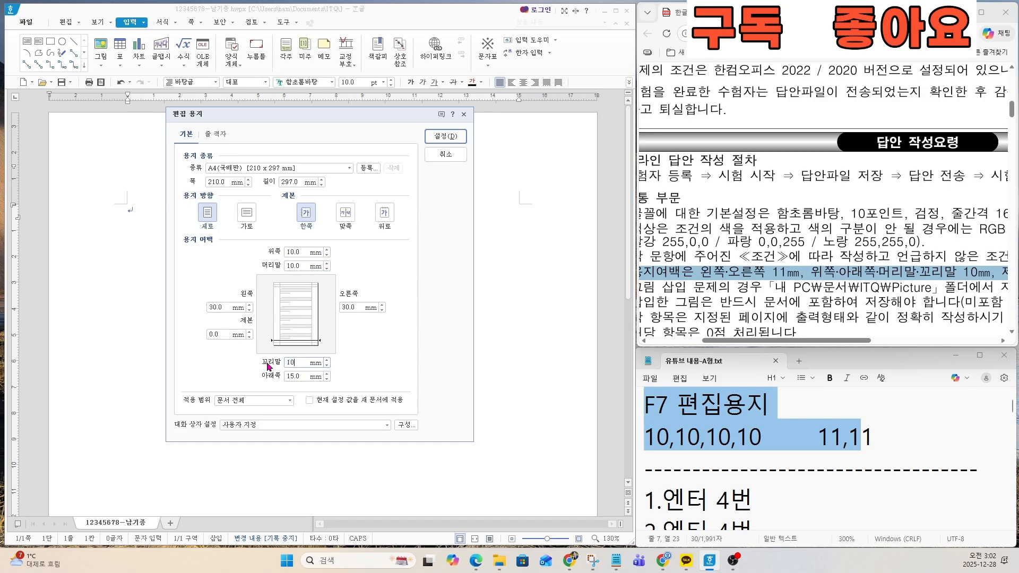
pyautogui.click(301, 376)
pyautogui.doubleClick(303, 376)
pyautogui.write('10')
# Step: Set the left and right page margins to 11 mm each and apply the page setup
pyautogui.doubleClick(214, 307)
pyautogui.write('11')
pyautogui.press('Tab')
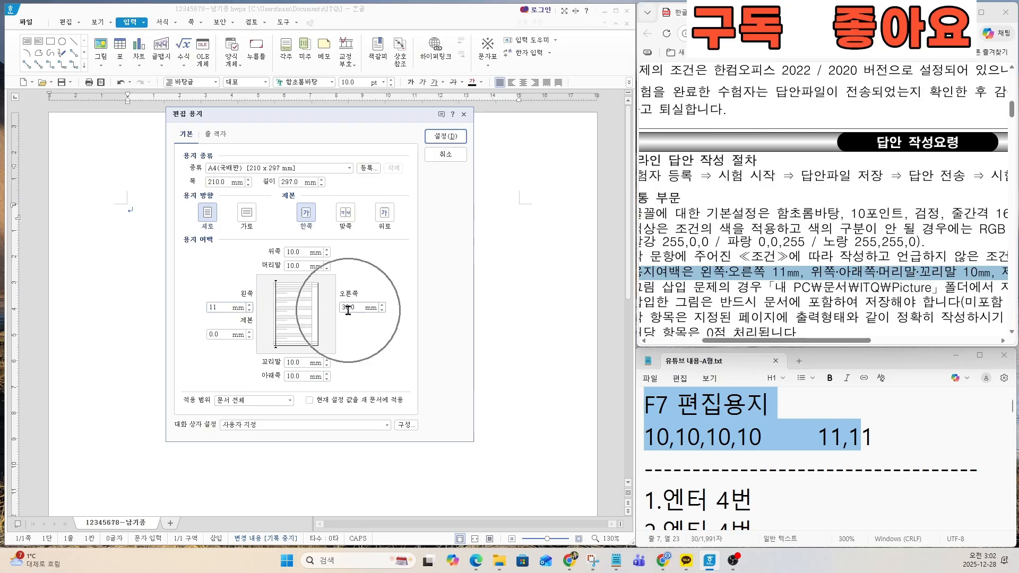
pyautogui.write('11')
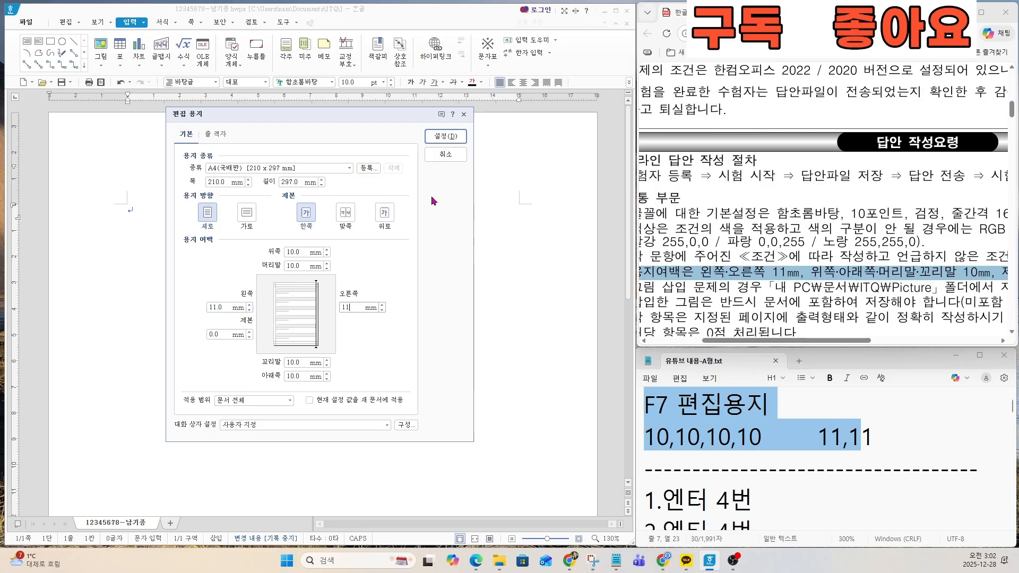
pyautogui.click(446, 136)
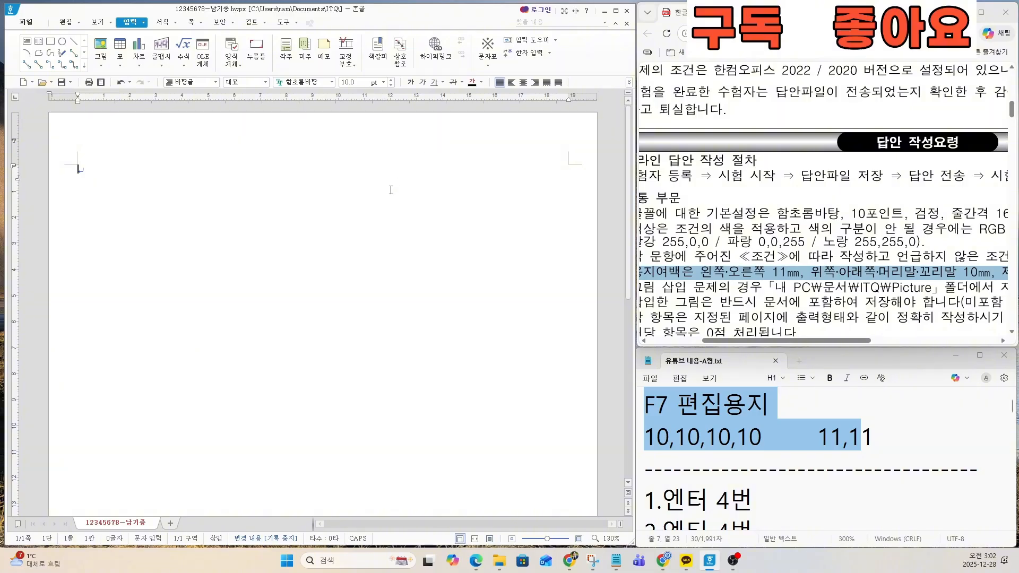
# Step: Examine the notes on placing the question numbers and the 페이지구분 rules in the exam instructions PDF
pyautogui.click(708, 468)
pyautogui.press('Down')
pyautogui.press('Down')
pyautogui.press('Down')
pyautogui.press('Down')
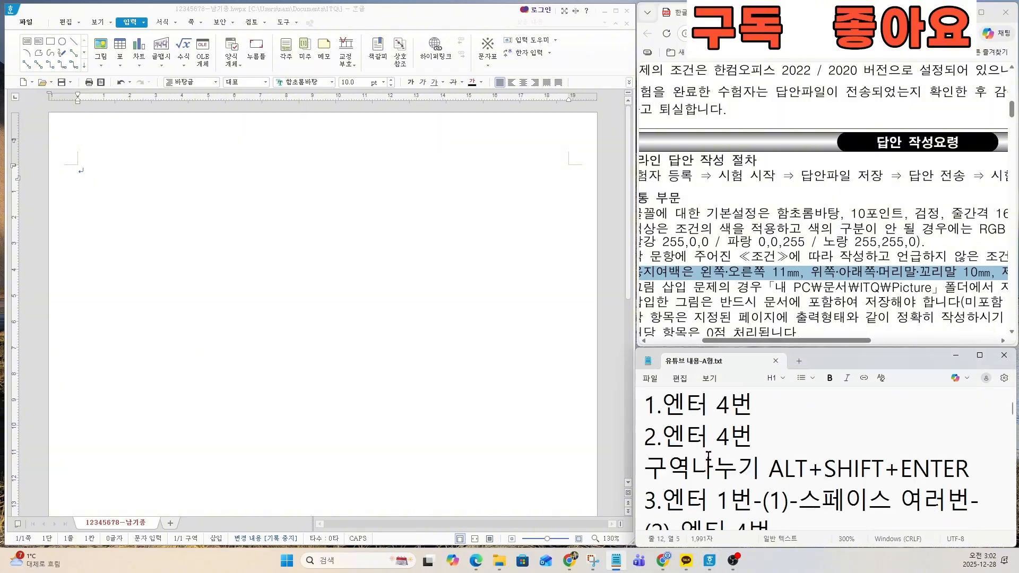
pyautogui.click(687, 410)
pyautogui.click(137, 185)
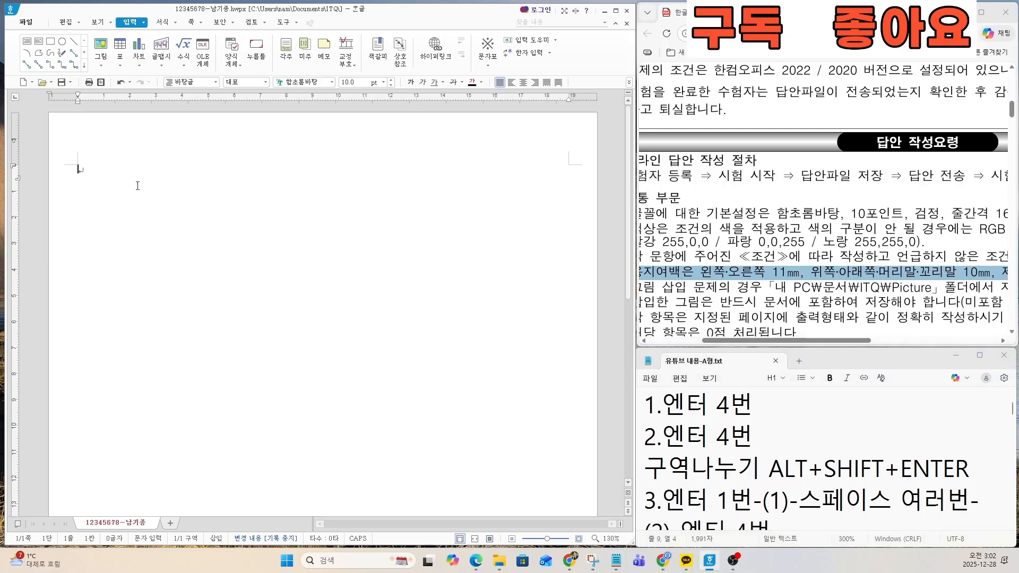
pyautogui.scroll(-3, 775, 293)
pyautogui.scroll(1, 774, 276)
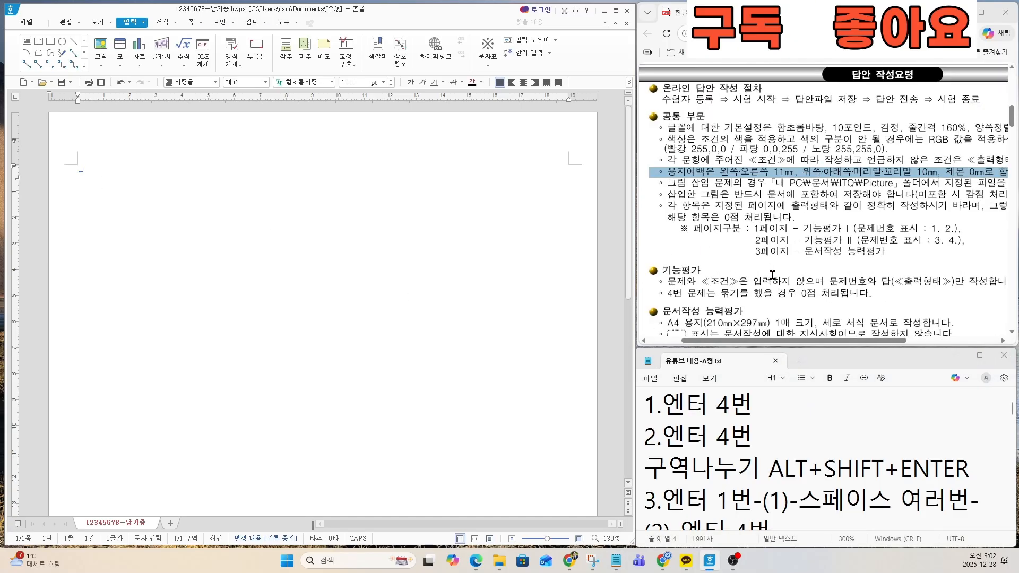
pyautogui.scroll(-2, 787, 273)
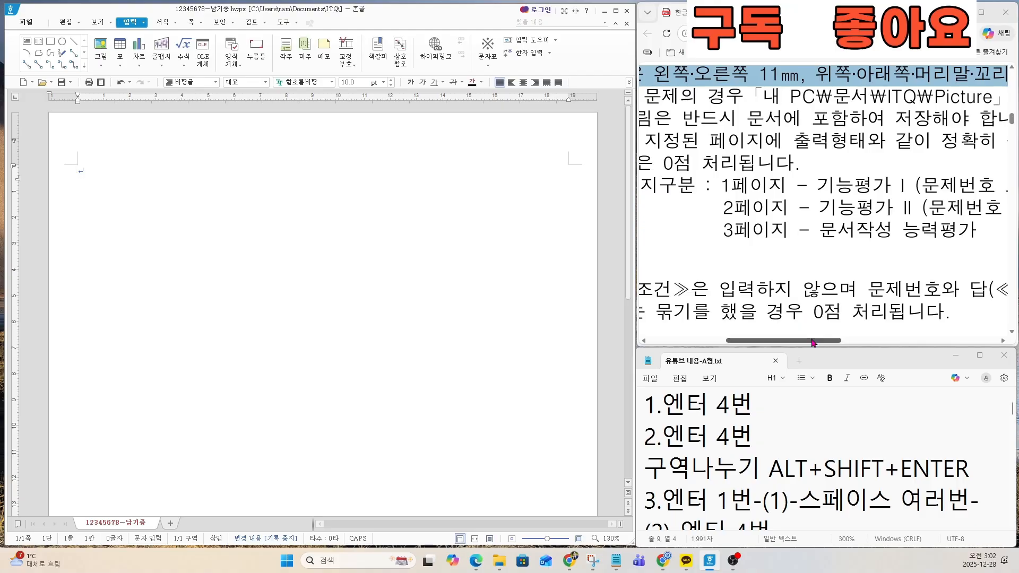
# Step: Examine and highlight the 페이지구분 lines for pages 1 to 3 in the exam instructions PDF
pyautogui.moveTo(811, 340); pyautogui.dragTo(837, 343)
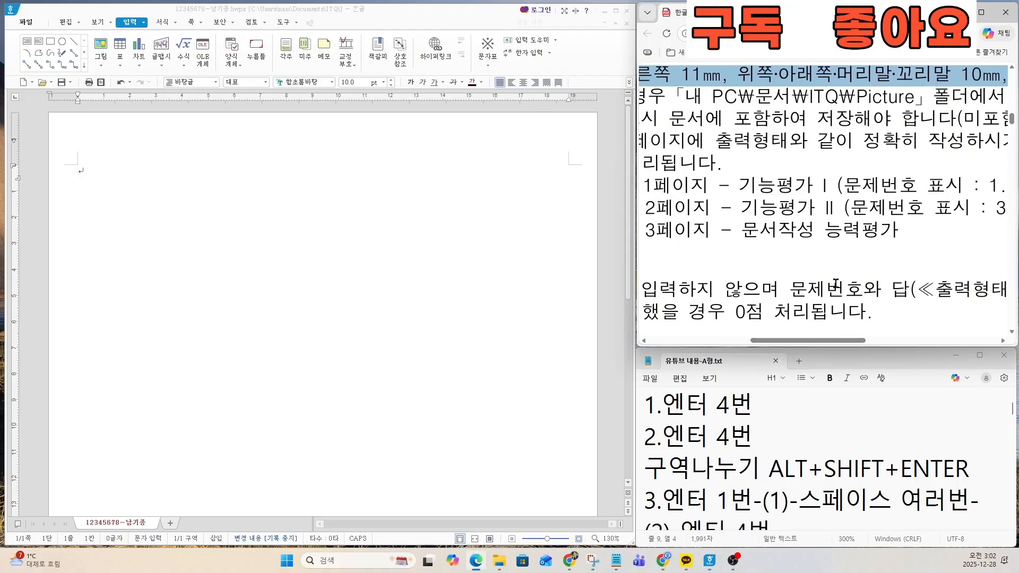
pyautogui.scroll(-2, 823, 266)
pyautogui.moveTo(688, 205); pyautogui.dragTo(980, 205)
pyautogui.moveTo(689, 221); pyautogui.dragTo(985, 222)
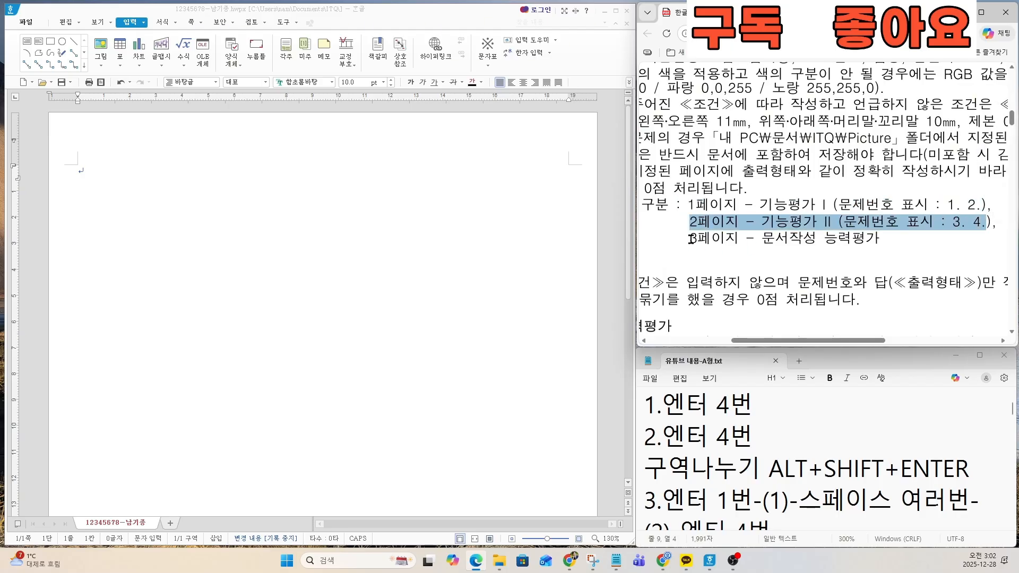
pyautogui.moveTo(691, 239); pyautogui.dragTo(869, 239)
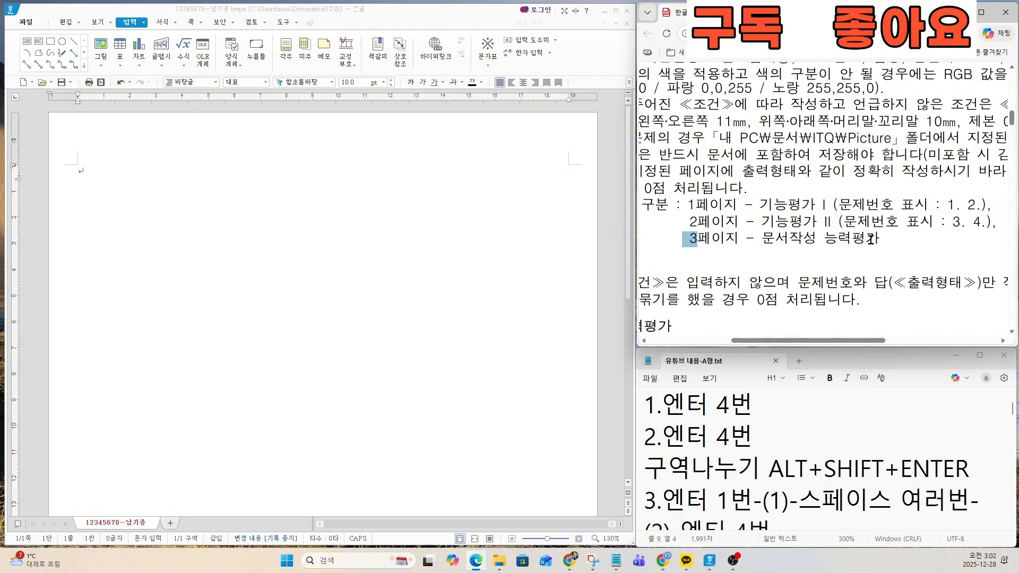
pyautogui.moveTo(640, 204); pyautogui.dragTo(804, 229)
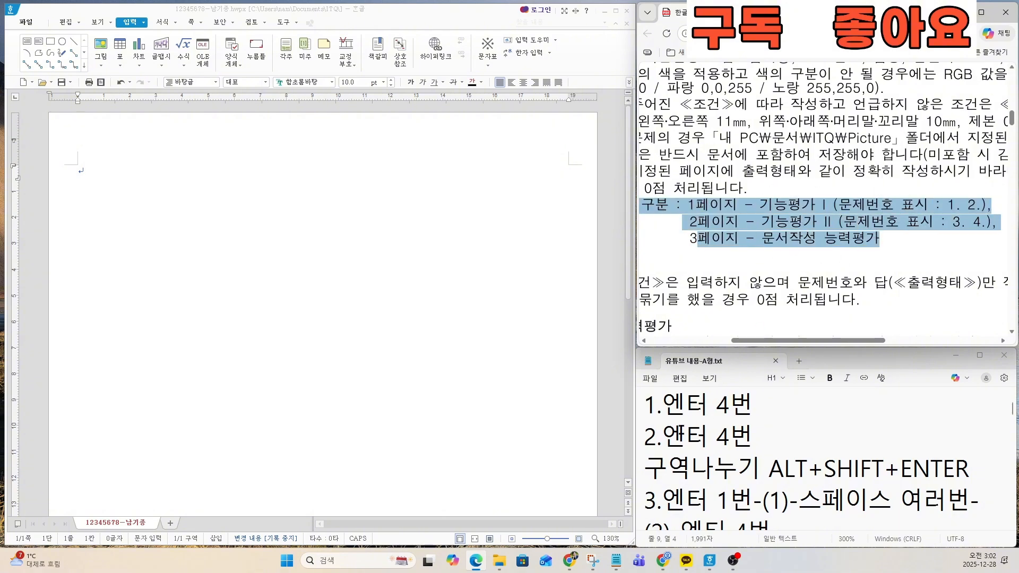
# Step: Following the notes, enter question numbers 1. and 2. on the first page, each followed by four line breaks
pyautogui.moveTo(649, 403); pyautogui.dragTo(965, 477)
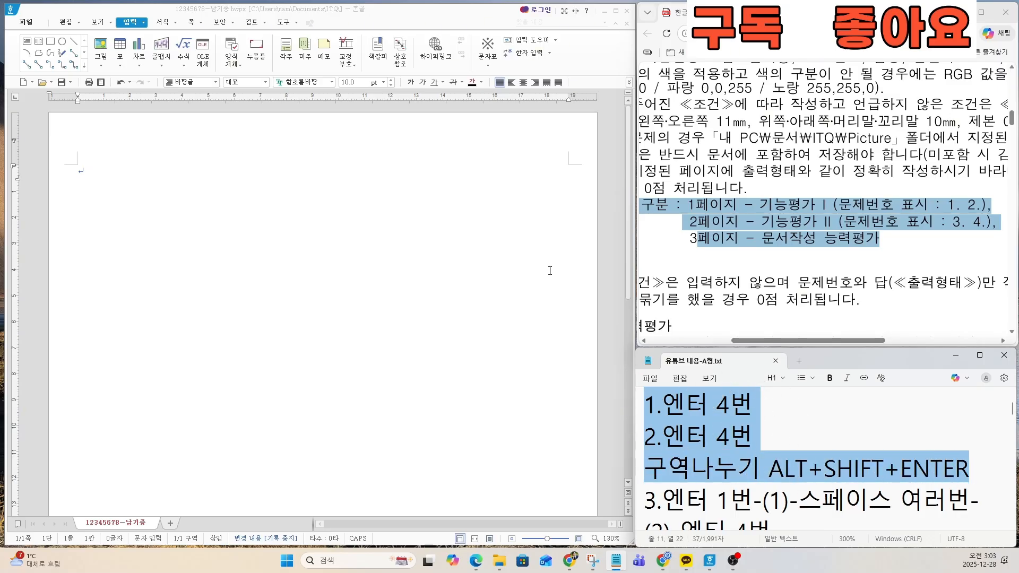
pyautogui.click(142, 178)
pyautogui.scroll(3, 110, 188)
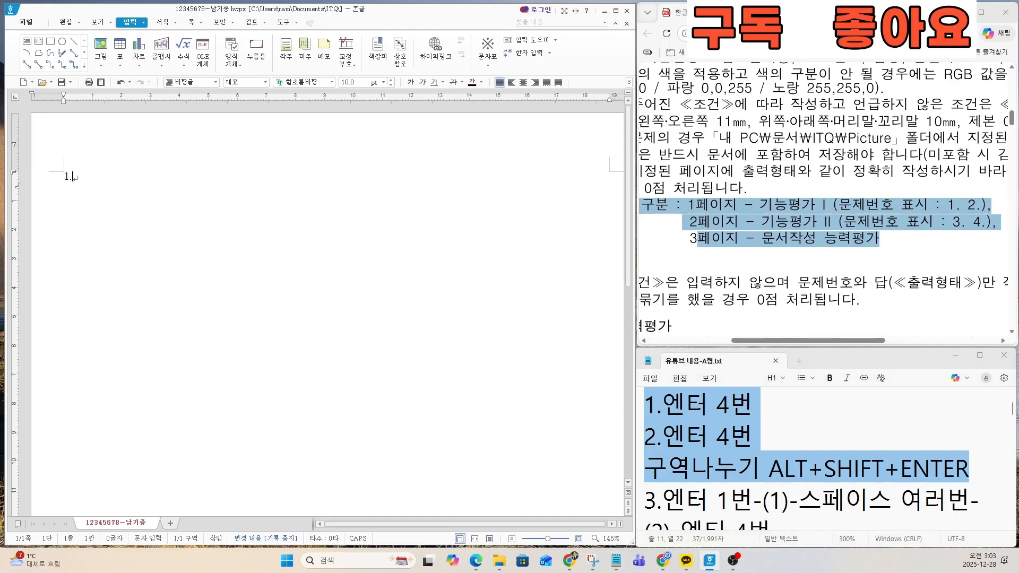
pyautogui.write('2.')
pyautogui.press('Return')
pyautogui.scroll(-2, 130, 299)
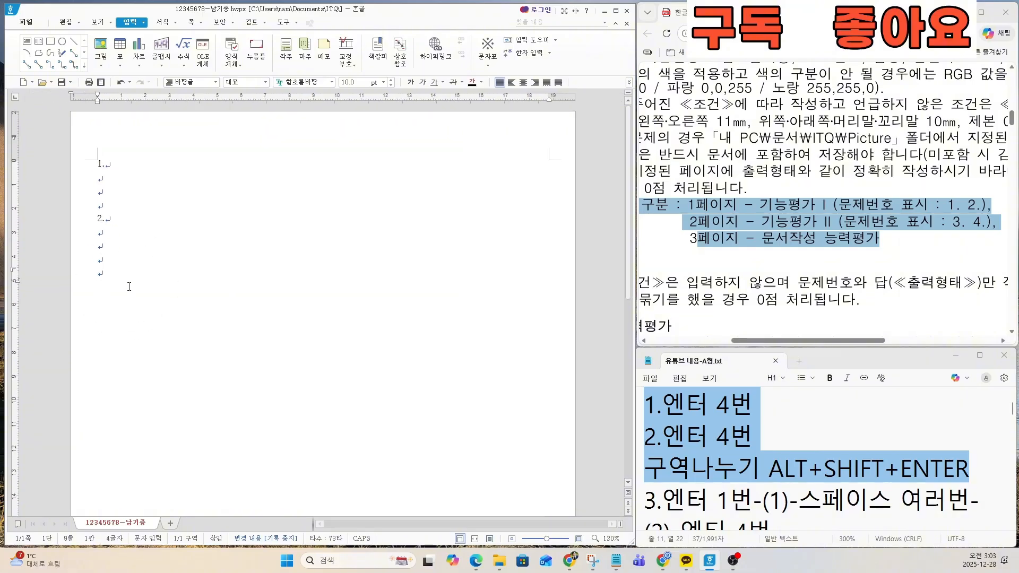
pyautogui.scroll(-1, 129, 286)
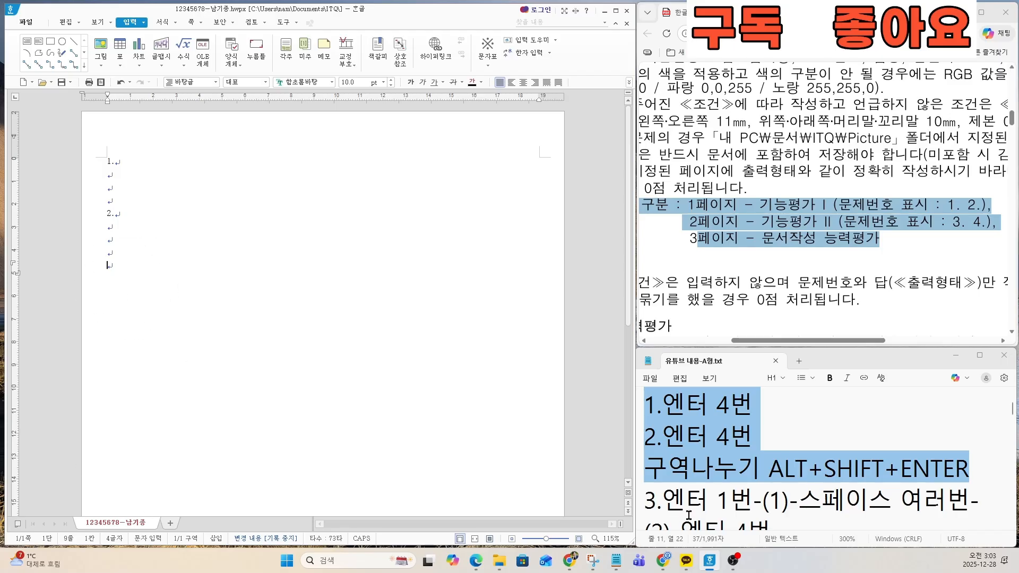
# Step: Insert a section break below question number 2 to start the second page
pyautogui.press('ctrl')
pyautogui.press('ctrl')
pyautogui.press('ctrl')
pyautogui.press('ctrl')
pyautogui.hotkey('alt', 'shift', 'Return')
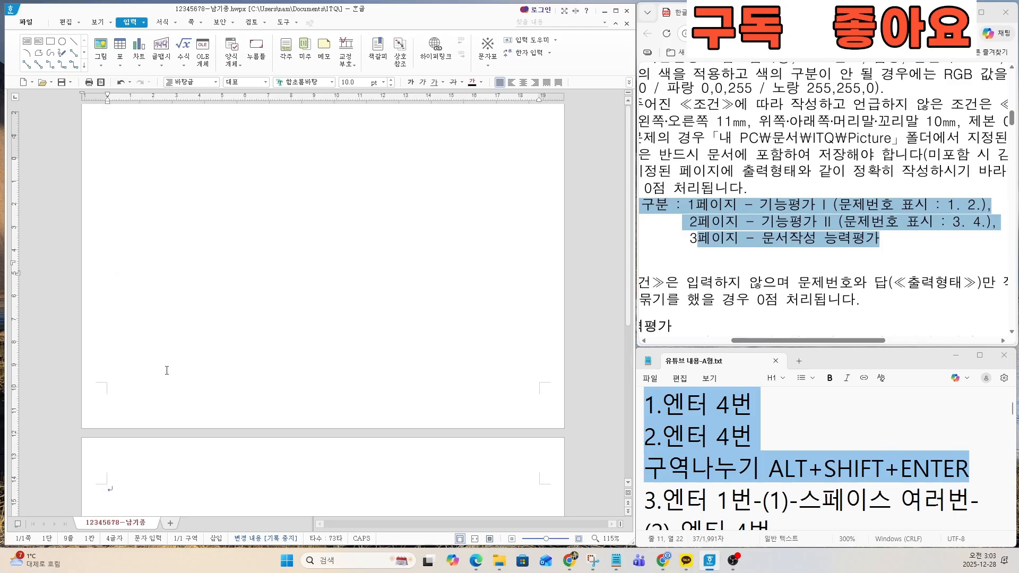
# Step: Check the note for question 3, and enter 3. on the second page with (1) on the line below
pyautogui.click(702, 495)
pyautogui.press('Down')
pyautogui.press('Down')
pyautogui.press('Down')
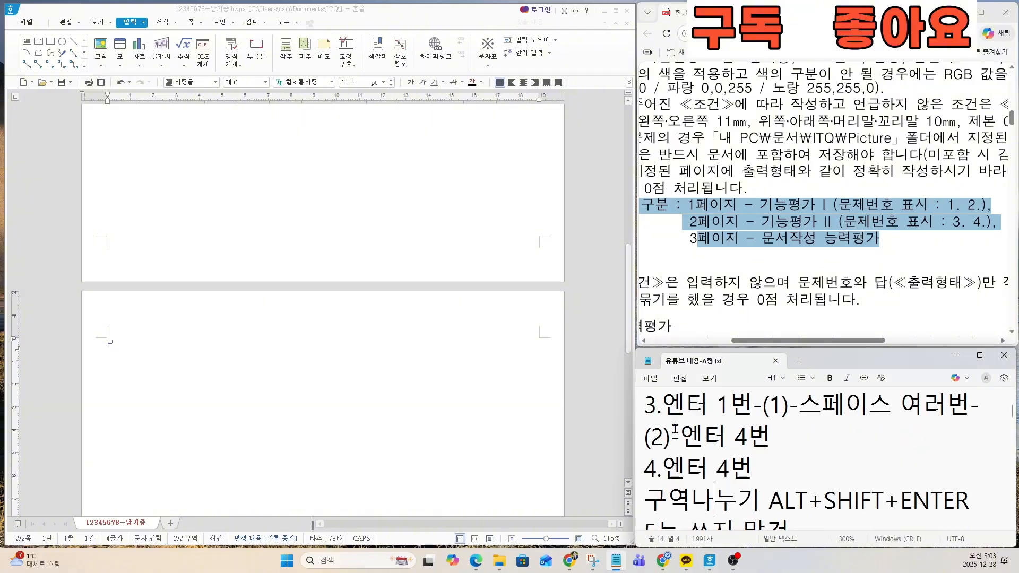
pyautogui.moveTo(645, 405); pyautogui.dragTo(807, 409)
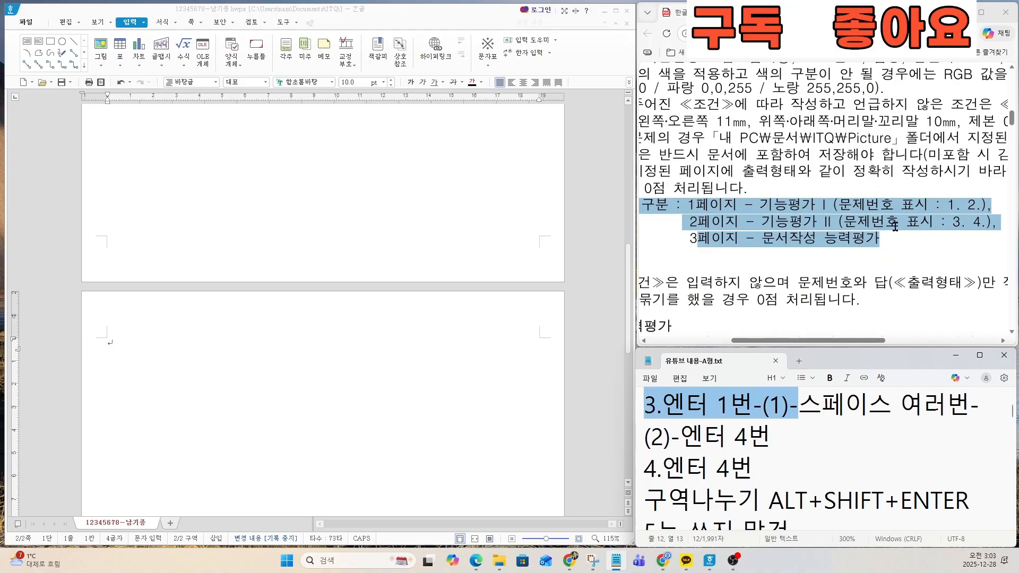
pyautogui.click(175, 357)
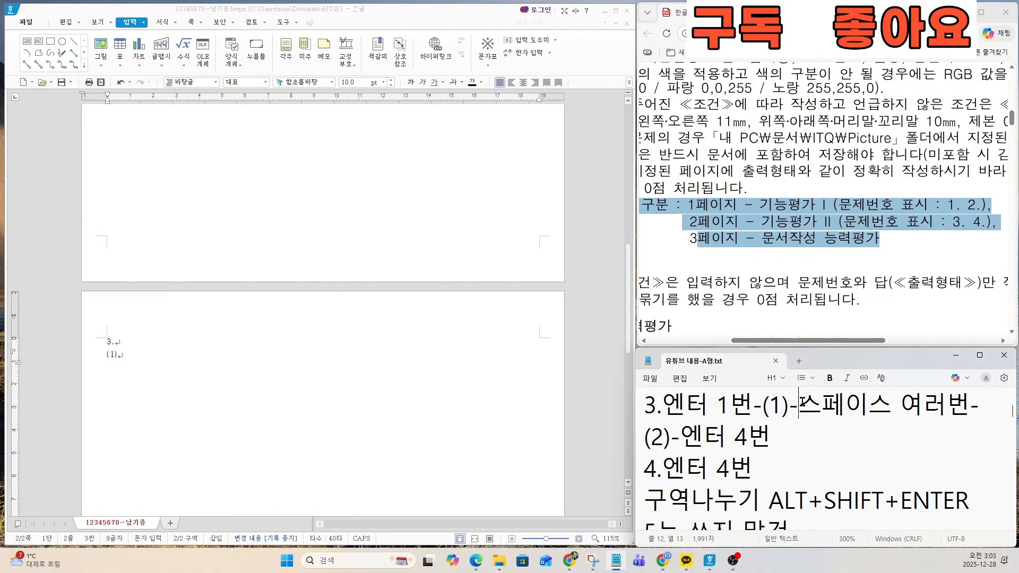
# Step: Add (2) after several spaces on the same line as (1), followed by four line breaks
pyautogui.moveTo(799, 404); pyautogui.dragTo(770, 435)
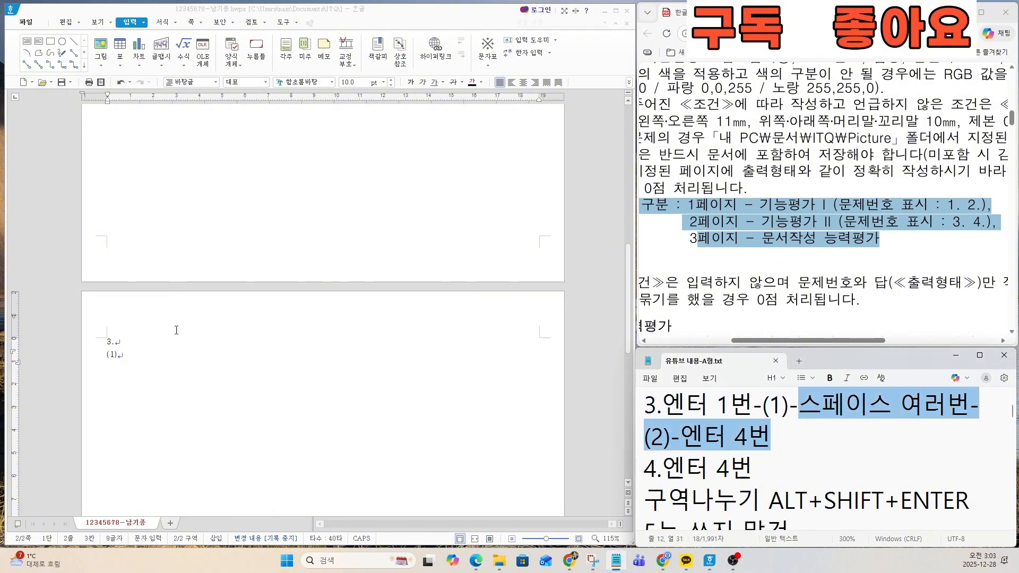
pyautogui.click(139, 359)
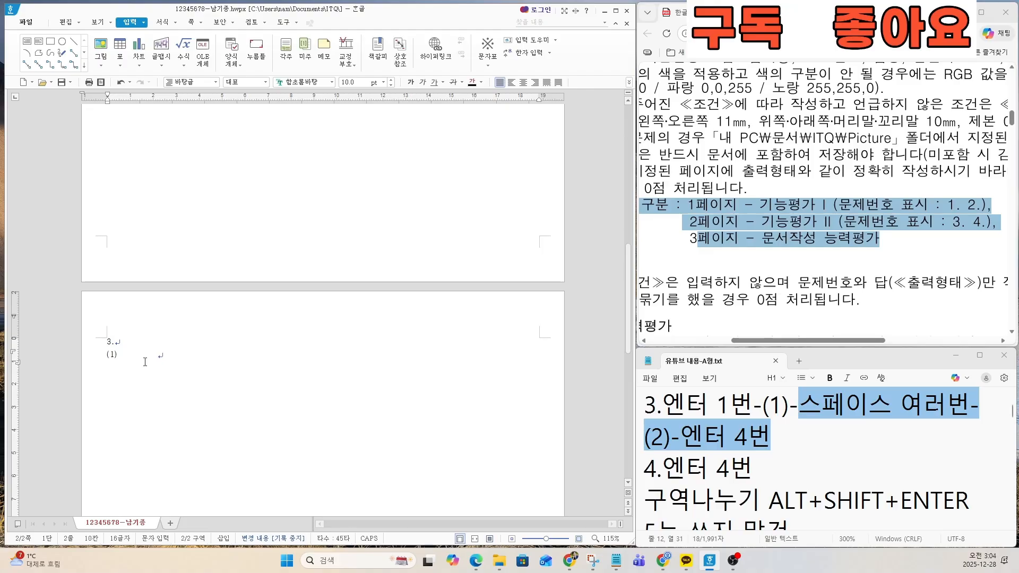
pyautogui.write('(2')
# Step: Enter question number 4. below question 3, followed by four line breaks
pyautogui.moveTo(645, 468); pyautogui.dragTo(766, 473)
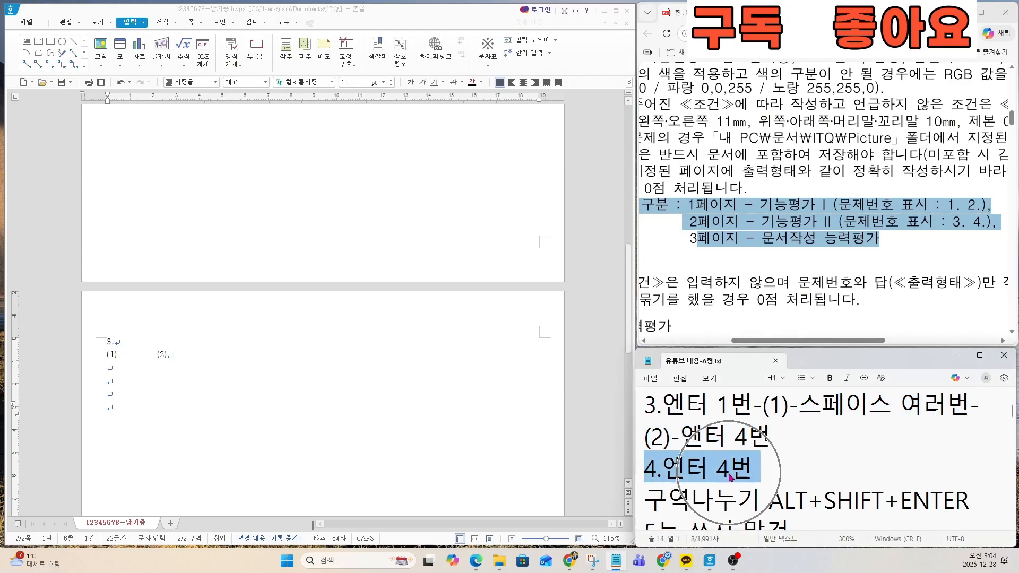
pyautogui.click(161, 419)
pyautogui.write('4.')
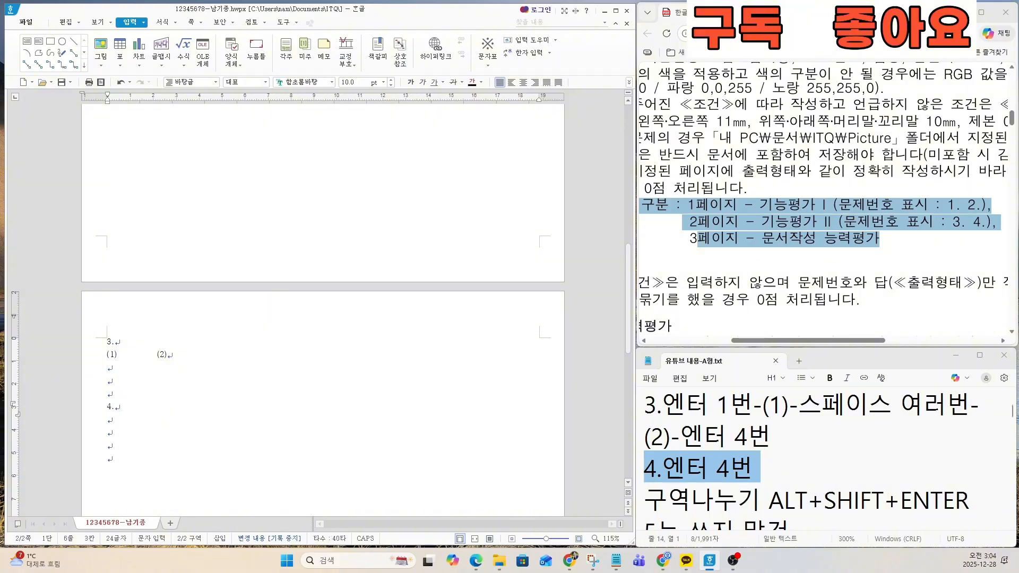
# Step: Insert a section break below question number 4 to start the third page
pyautogui.scroll(-5, 823, 460)
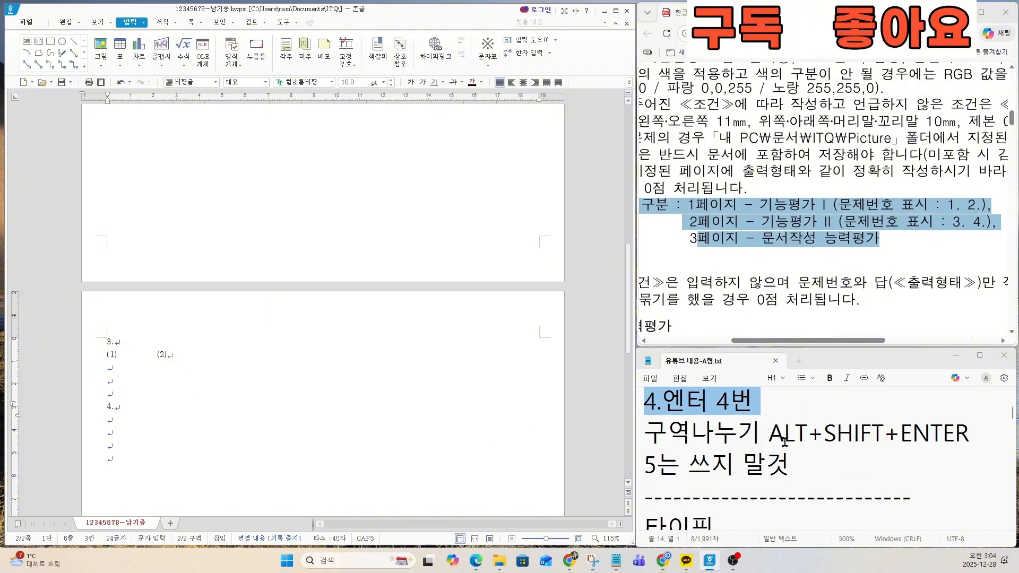
pyautogui.scroll(5, 770, 451)
pyautogui.click(737, 498)
pyautogui.tripleClick(744, 499)
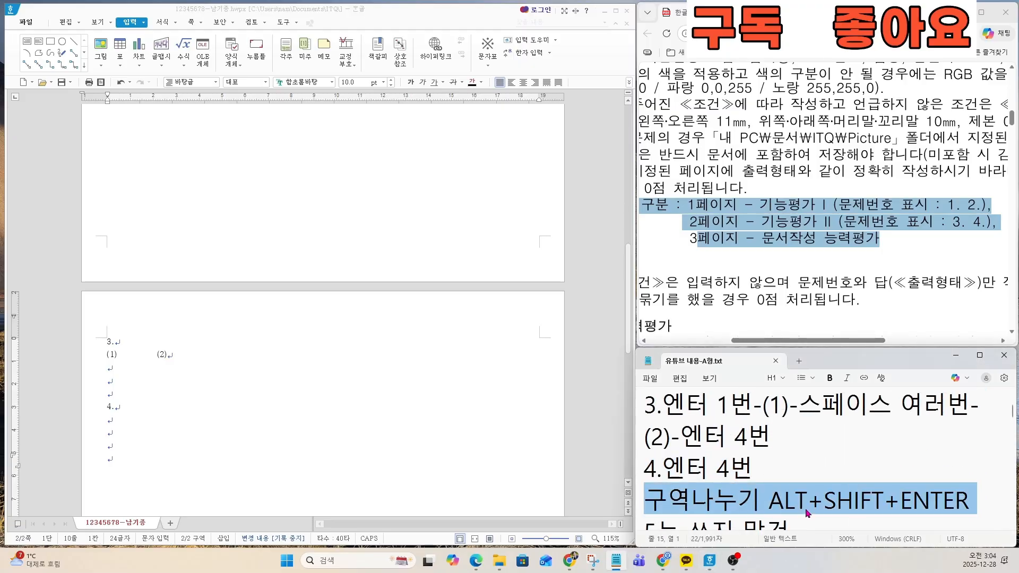
pyautogui.press('ctrl')
pyautogui.click(115, 461)
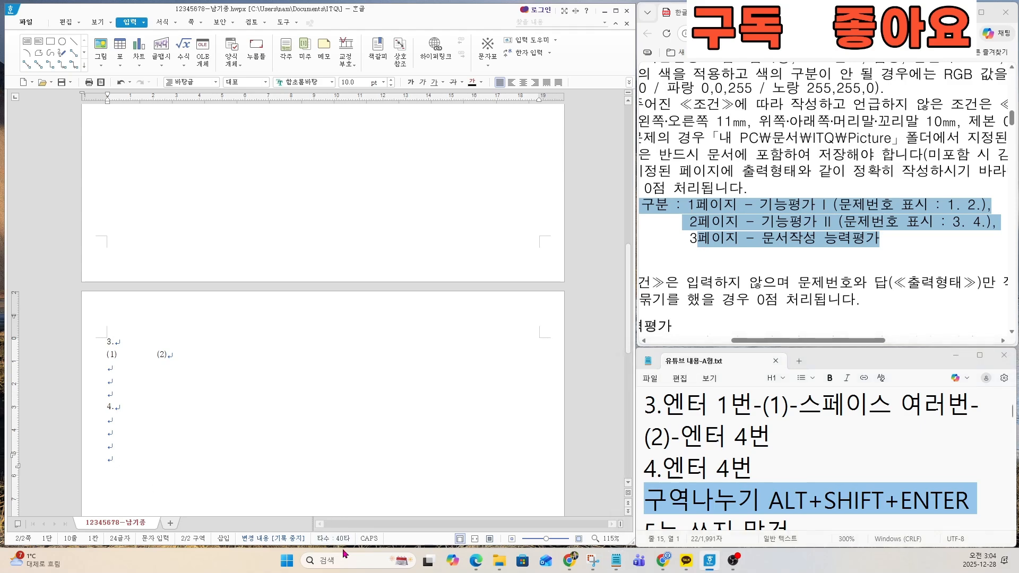
pyautogui.hotkey('alt', 'shift', 'Return')
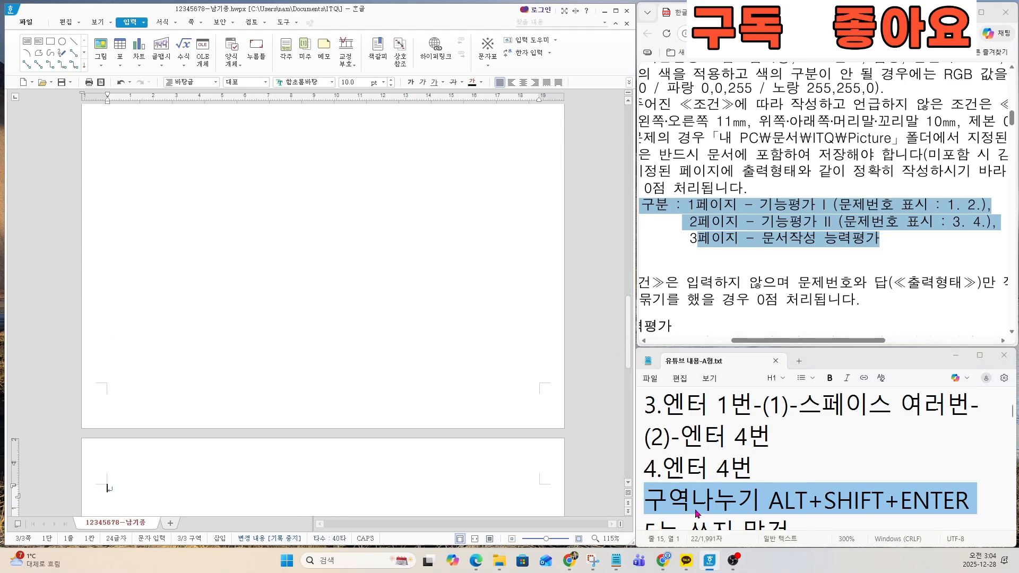
# Step: Read the note about question number 5 in the text file and check the start of the third page
pyautogui.click(749, 504)
pyautogui.press('Down')
pyautogui.press('Down')
pyautogui.press('Down')
pyautogui.press('Down')
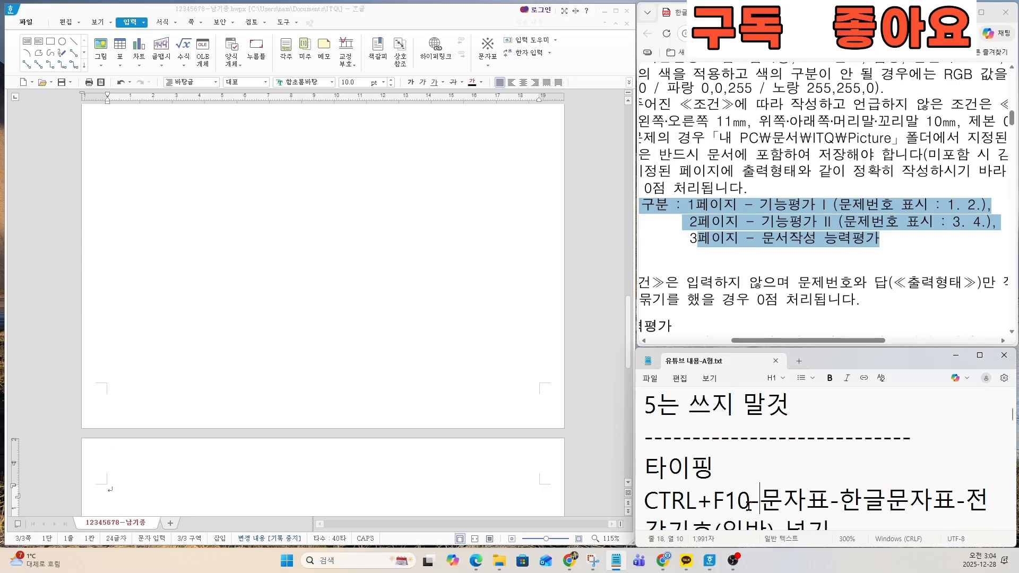
pyautogui.moveTo(648, 406); pyautogui.dragTo(784, 418)
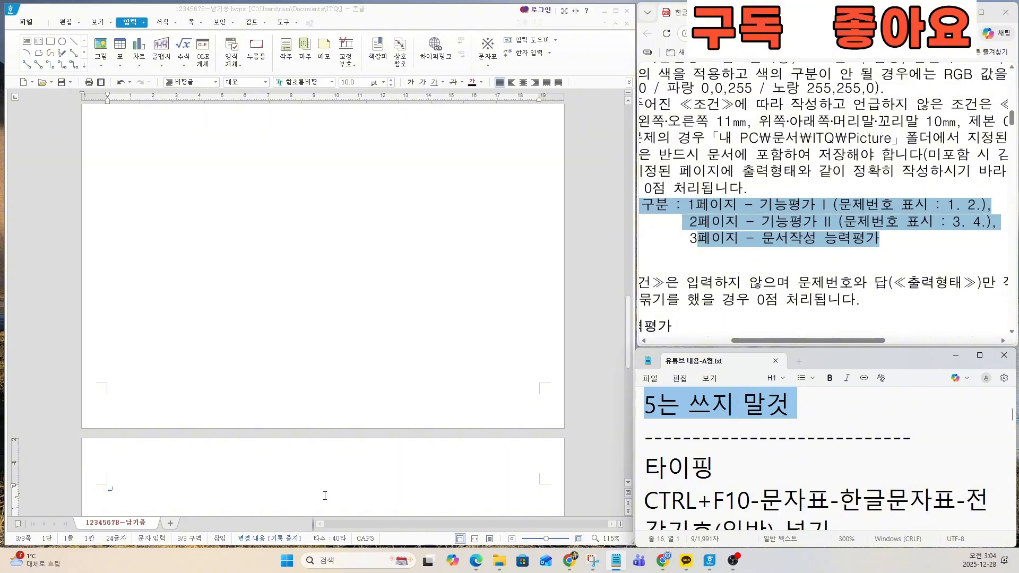
pyautogui.scroll(-1, 182, 483)
pyautogui.click(133, 441)
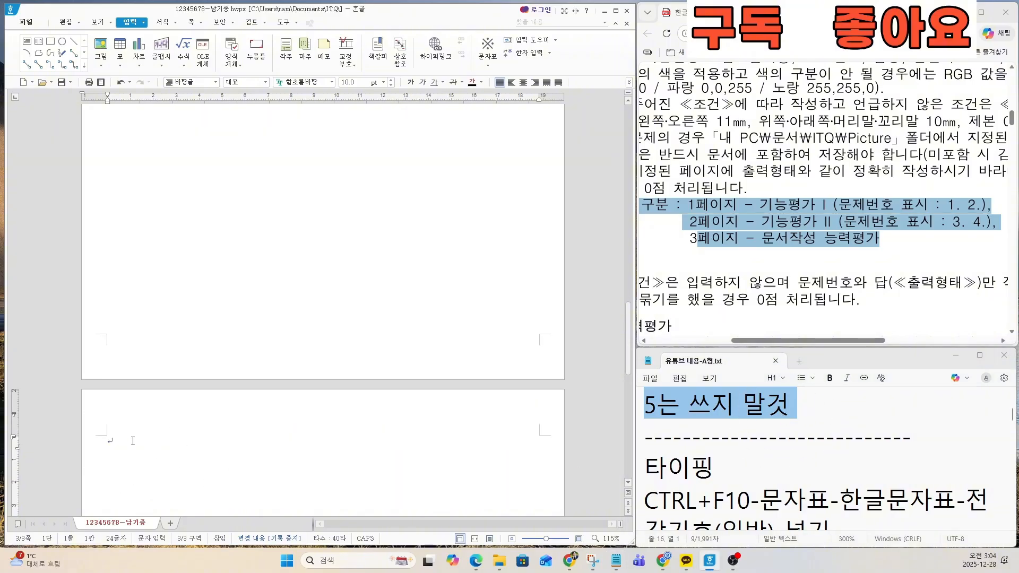
pyautogui.click(132, 441)
pyautogui.scroll(1, 160, 455)
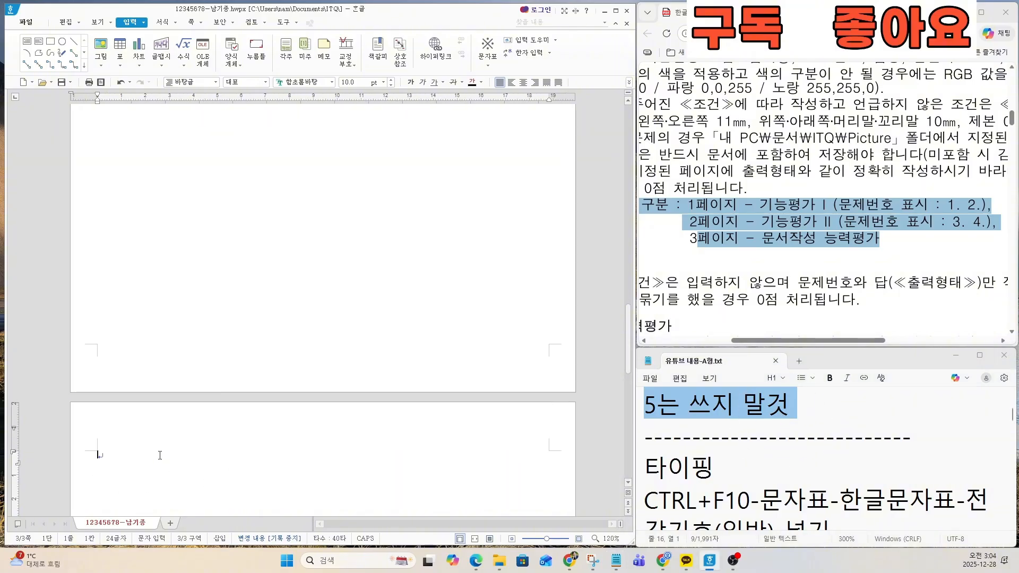
# Step: Find the 문서작성 능력평가 page in the exam PDF and examine its title and body text for the 타이핑 stage
pyautogui.click(713, 298)
pyautogui.click(737, 478)
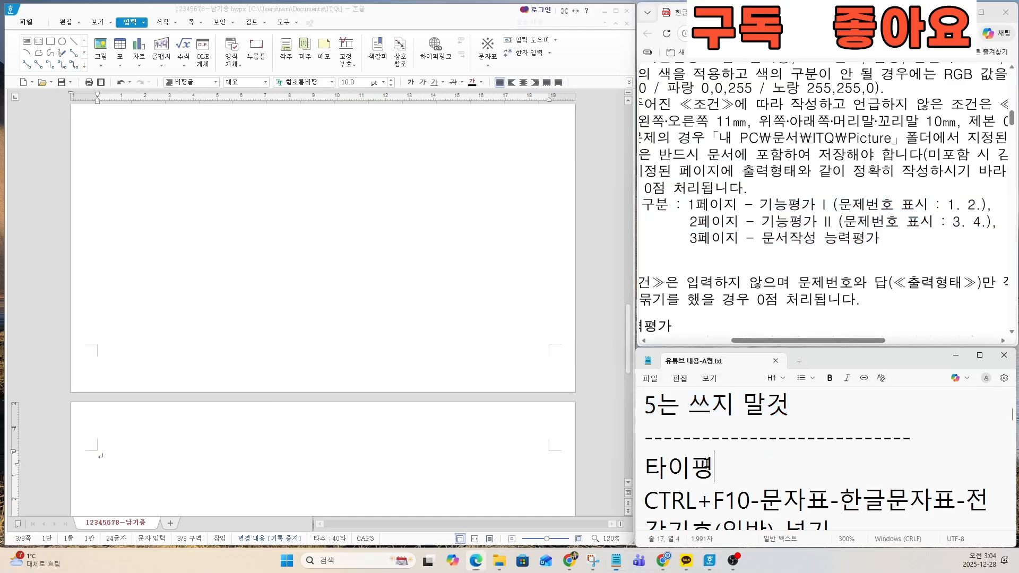
pyautogui.moveTo(667, 467); pyautogui.dragTo(709, 469)
pyautogui.click(671, 477)
pyautogui.click(798, 308)
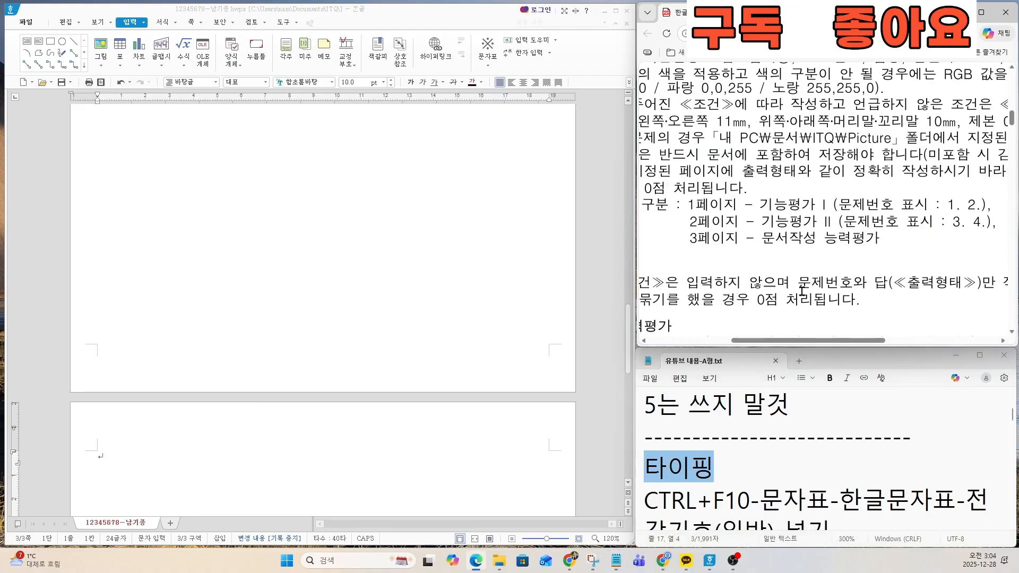
pyautogui.scroll(-10, 801, 289)
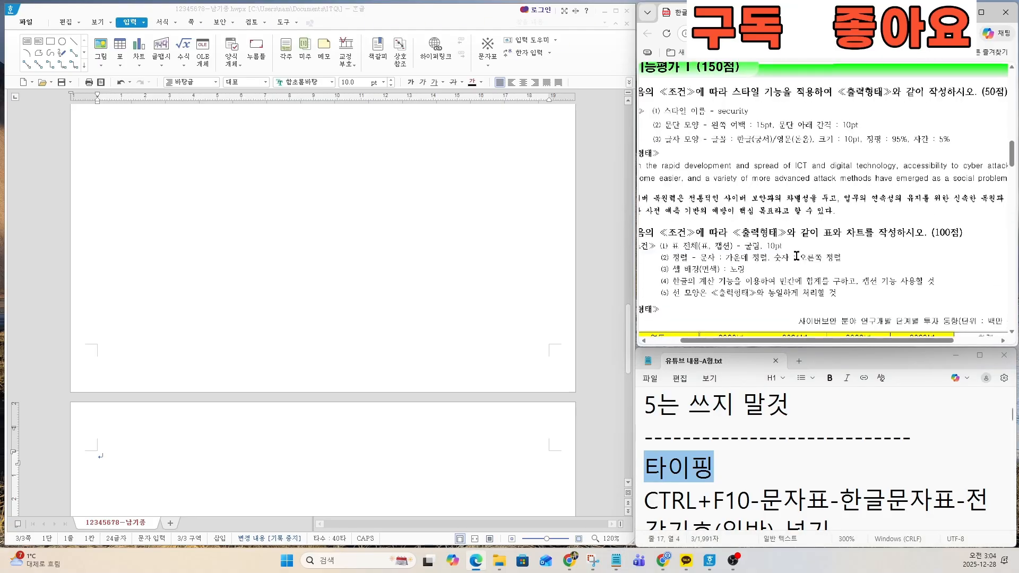
pyautogui.scroll(-3, 796, 257)
pyautogui.scroll(1, 777, 190)
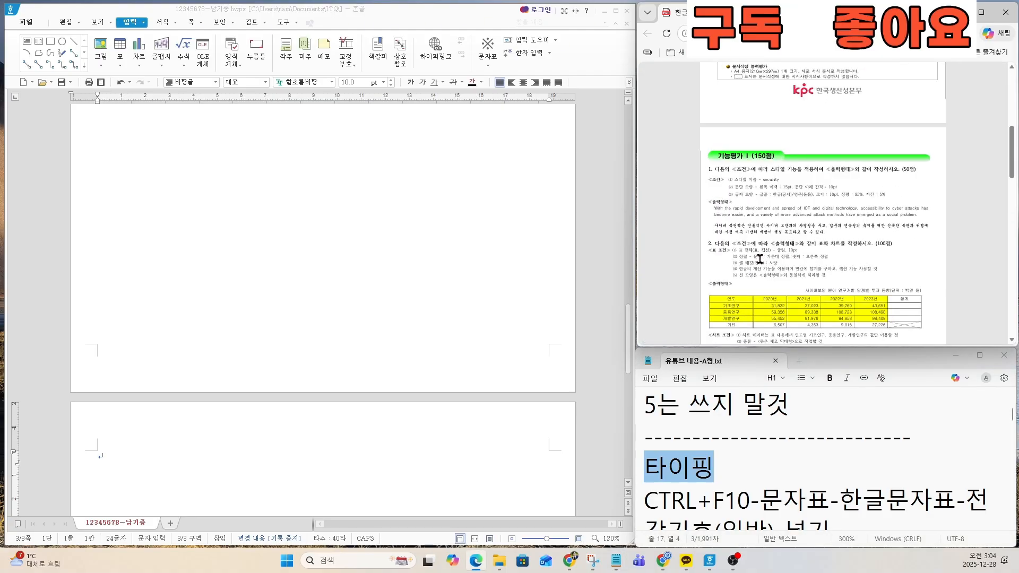
pyautogui.scroll(-10, 760, 259)
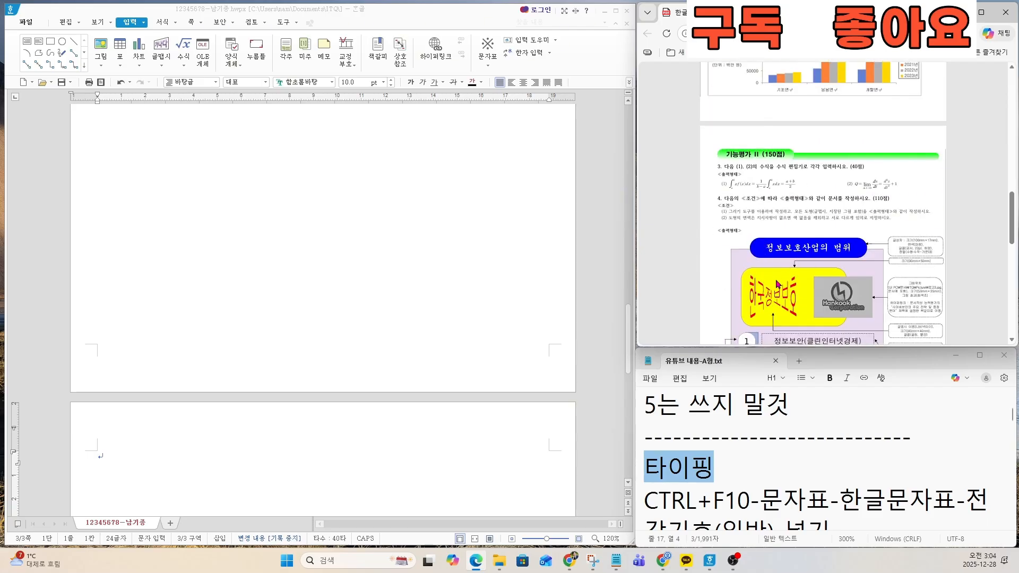
pyautogui.scroll(-5, 776, 283)
pyautogui.scroll(1, 796, 225)
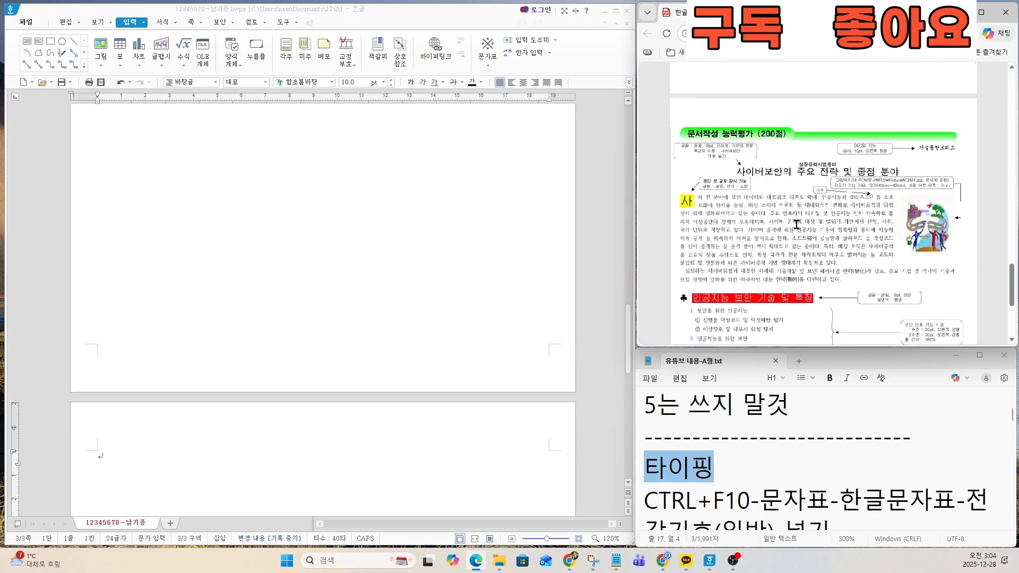
pyautogui.scroll(1, 796, 224)
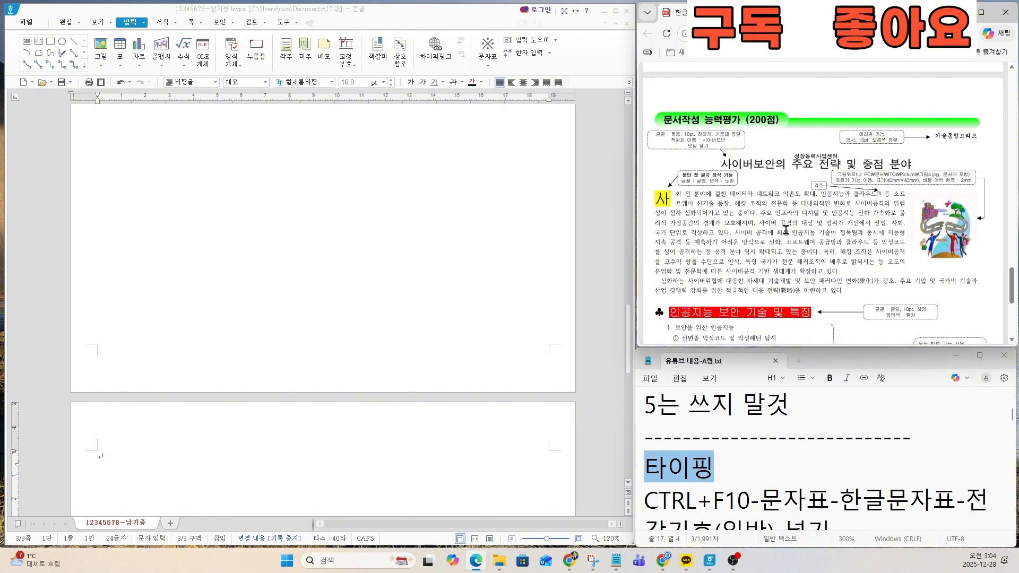
pyautogui.scroll(1, 785, 229)
pyautogui.scroll(1, 738, 182)
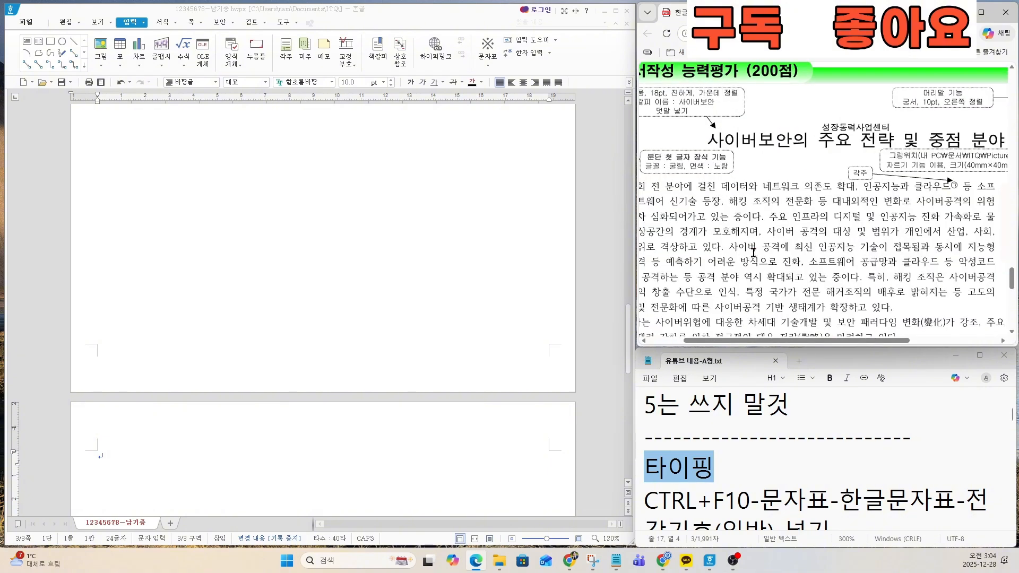
pyautogui.keyDown('ctrl'); pyautogui.scroll(1, 298, 453); pyautogui.keyUp('ctrl')
pyautogui.scroll(-4, 239, 371)
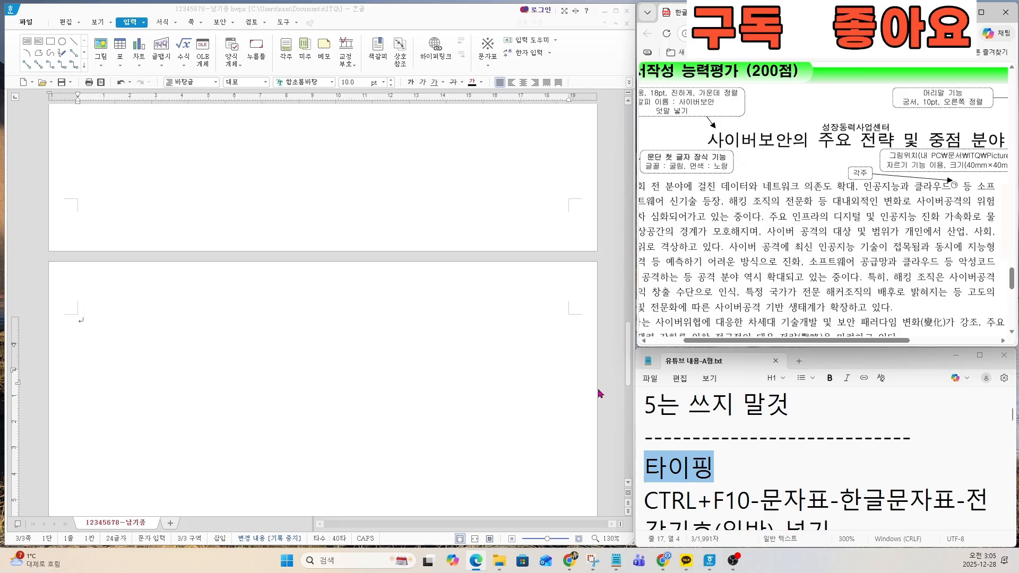
# Step: Enter the title 사이버보안의 주요 전략 및 중점 분야 at the start of the third page
pyautogui.click(160, 270)
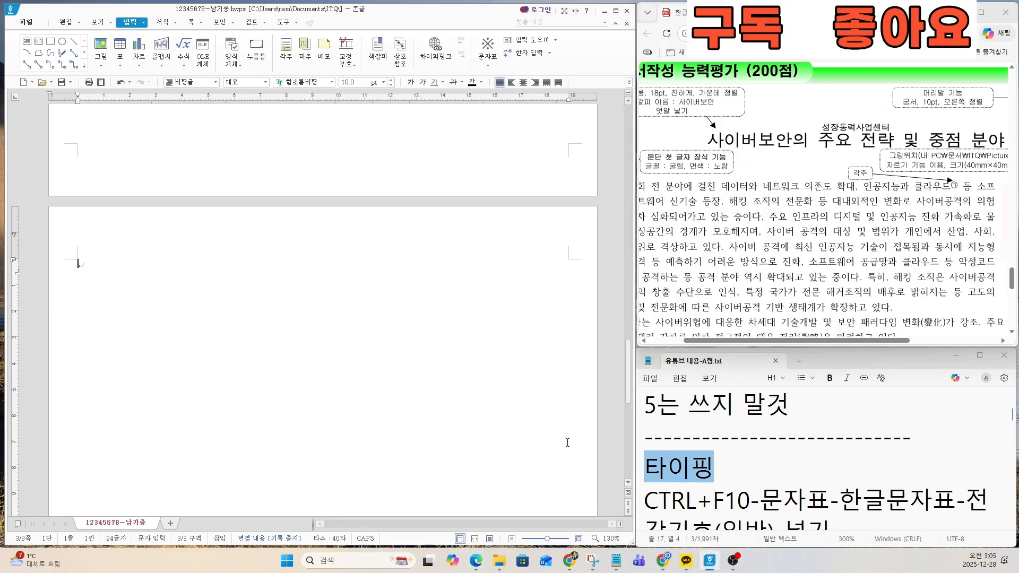
pyautogui.write('사이버보안의 주요 전략 및 ')
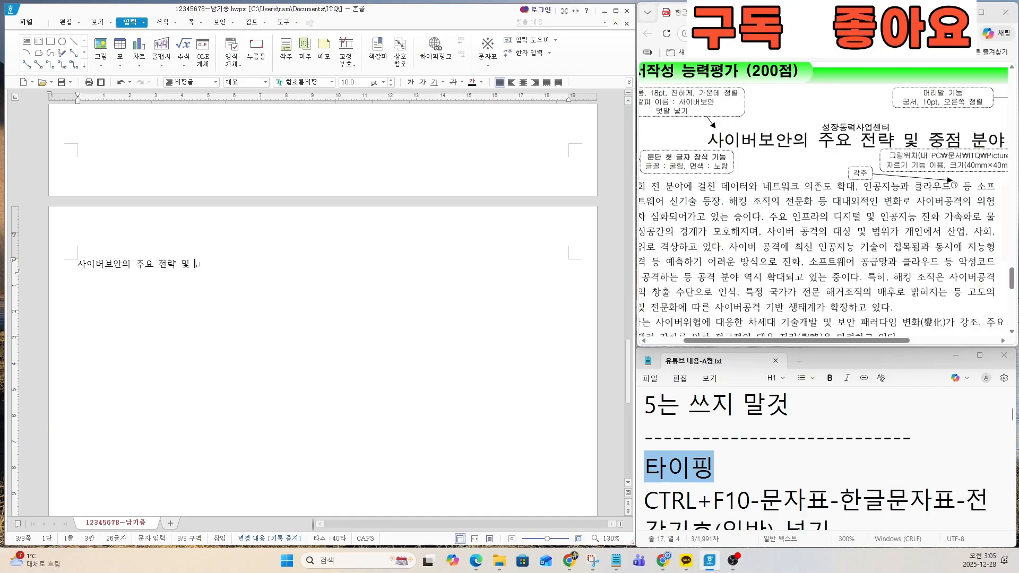
pyautogui.write('중점 분야')
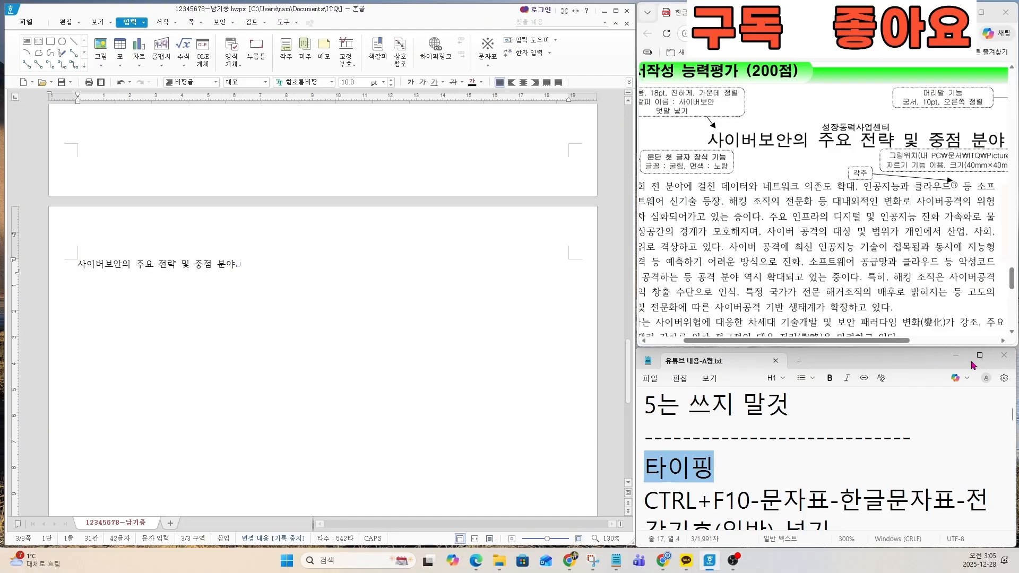
# Step: Leave a blank line below the title and begin the body paragraph with 사회 전 분야에 걸친 데이터와 네트워크 의존도 확대, 인공지능과
pyautogui.scroll(-2, 944, 262)
pyautogui.scroll(3, 697, 224)
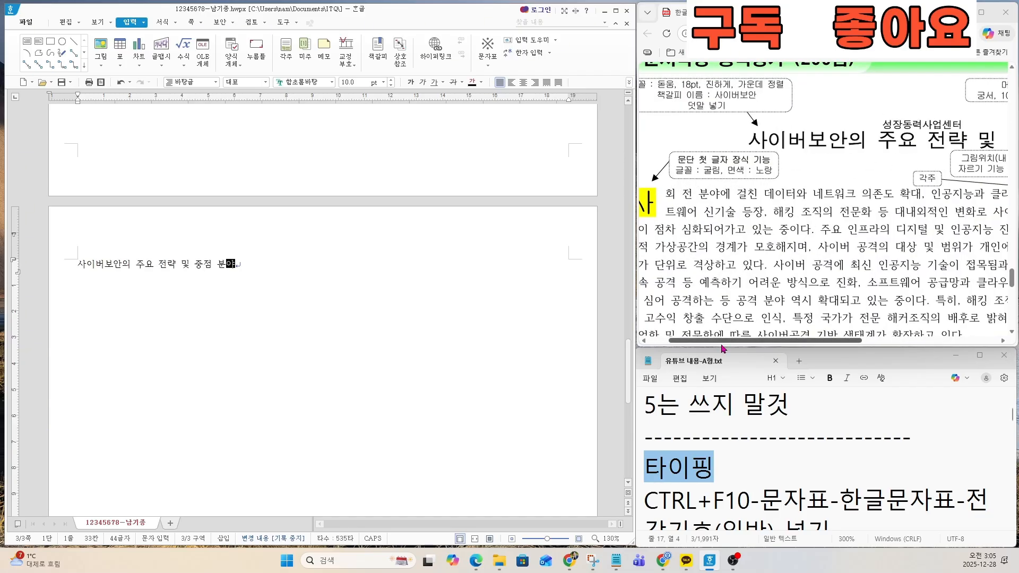
pyautogui.moveTo(734, 340); pyautogui.dragTo(720, 338)
pyautogui.click(352, 274)
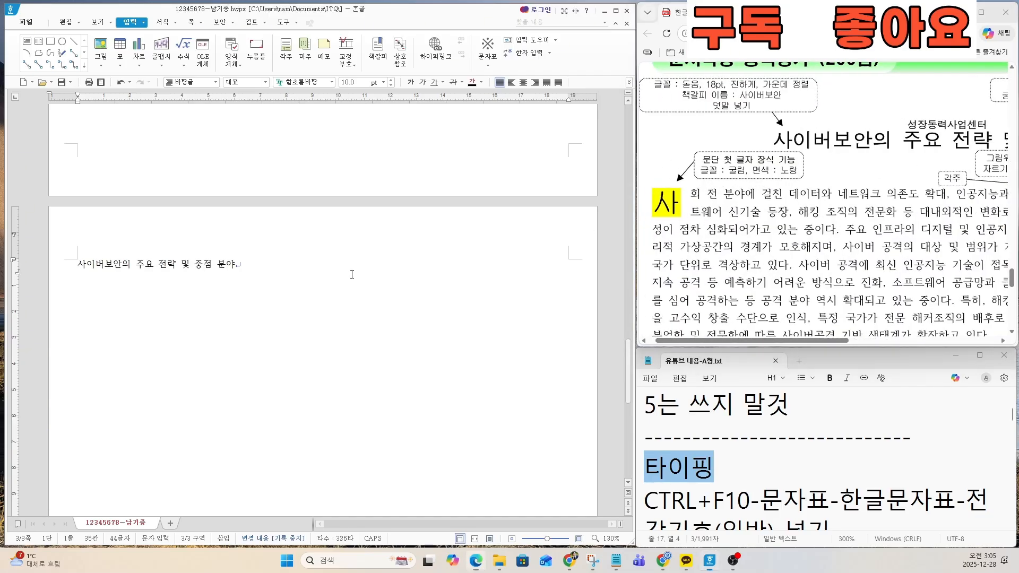
pyautogui.press('Return')
pyautogui.write('사회 전 분야에 걸')
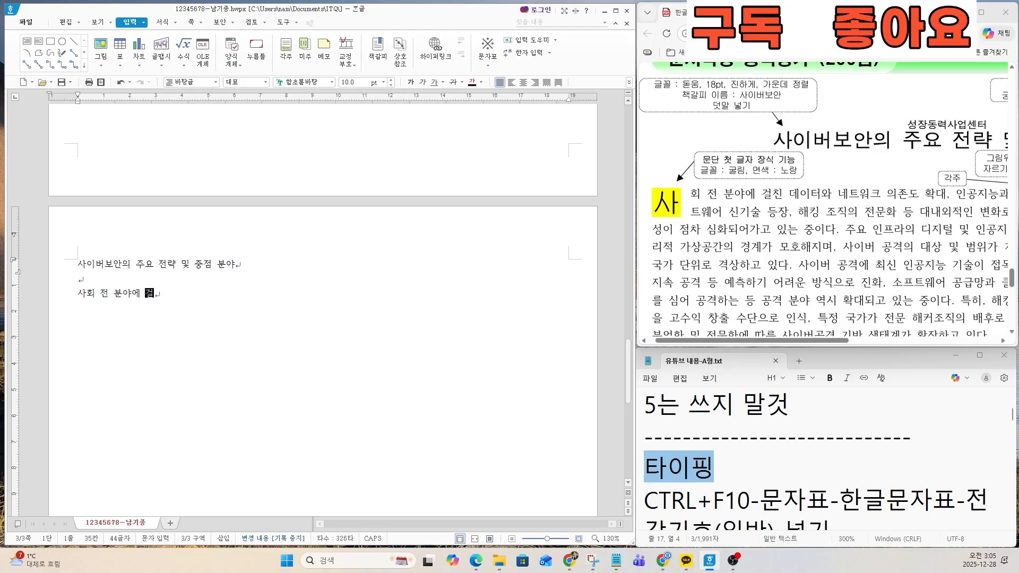
pyautogui.write('친 데이터와 네트워크 의존')
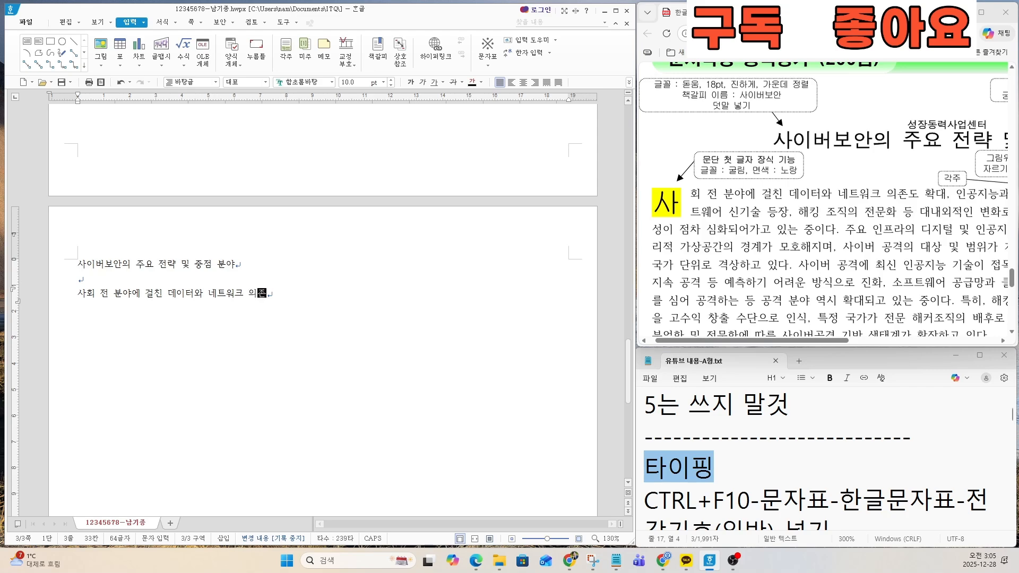
pyautogui.write('도 확대, 인공지능과')
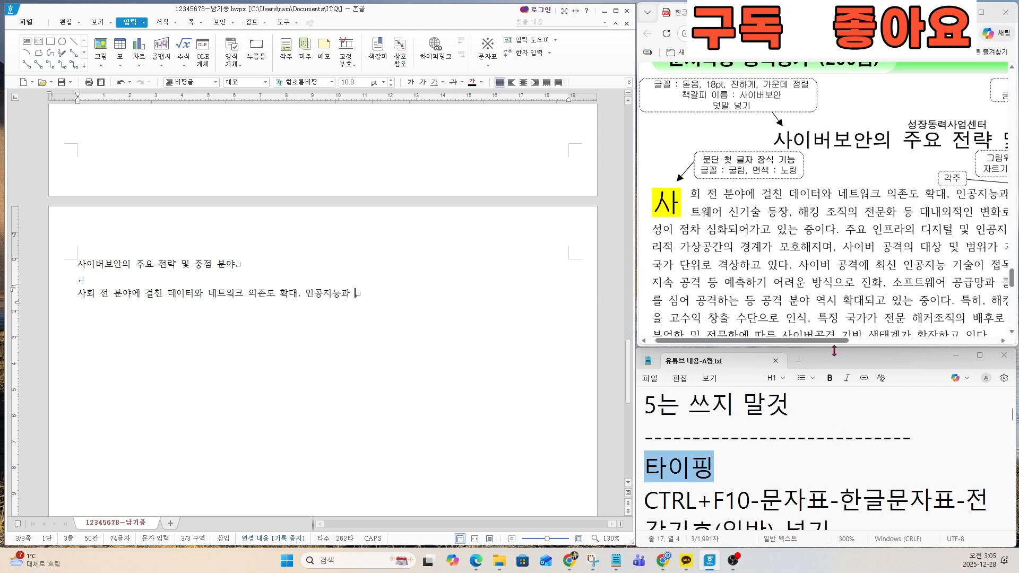
# Step: Following the exam PDF, continue the body paragraph with 클라이드 등 소프트웨어 신기술 등장,
pyautogui.moveTo(833, 340); pyautogui.dragTo(918, 340)
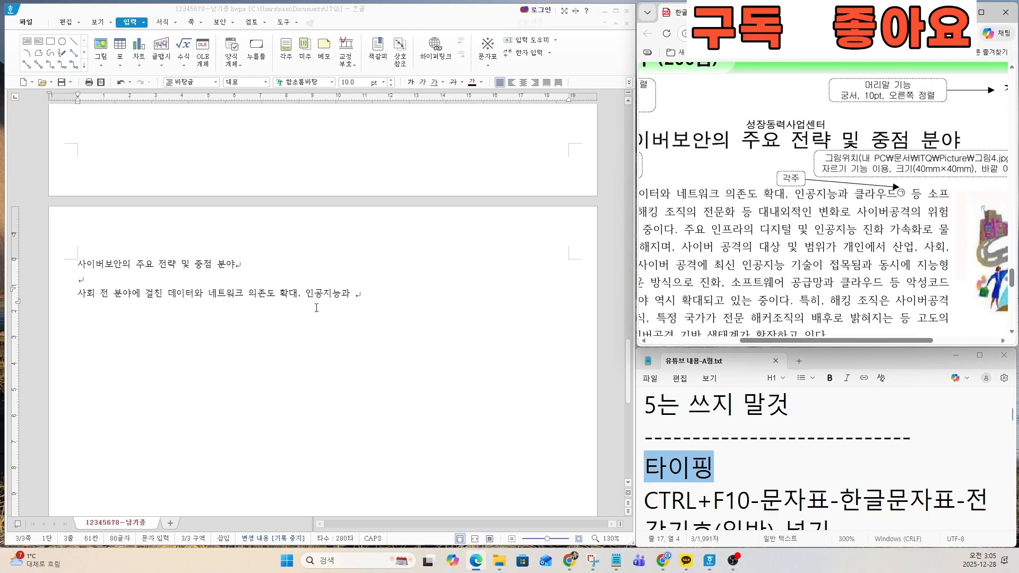
pyautogui.click(407, 297)
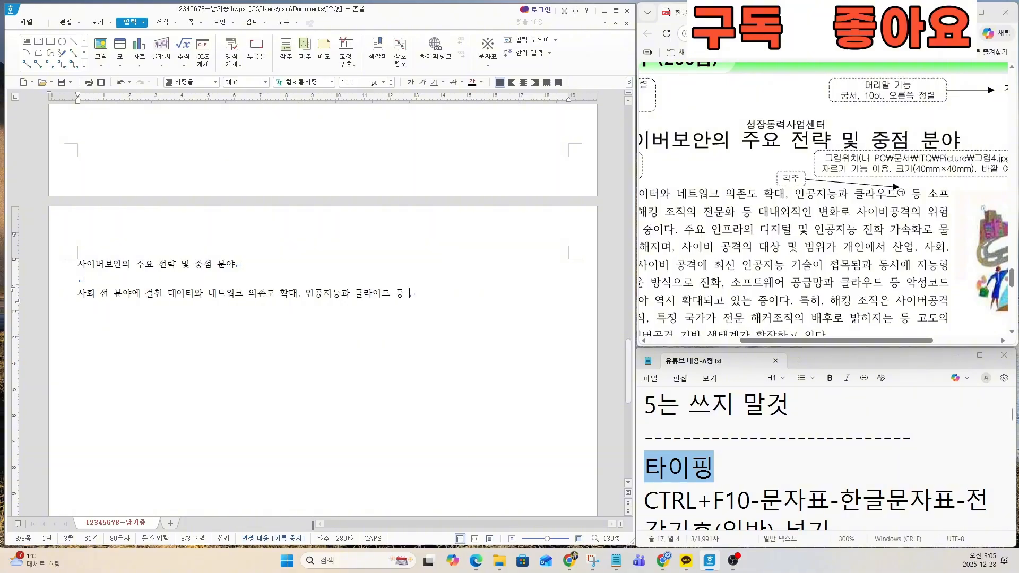
pyautogui.write('소프')
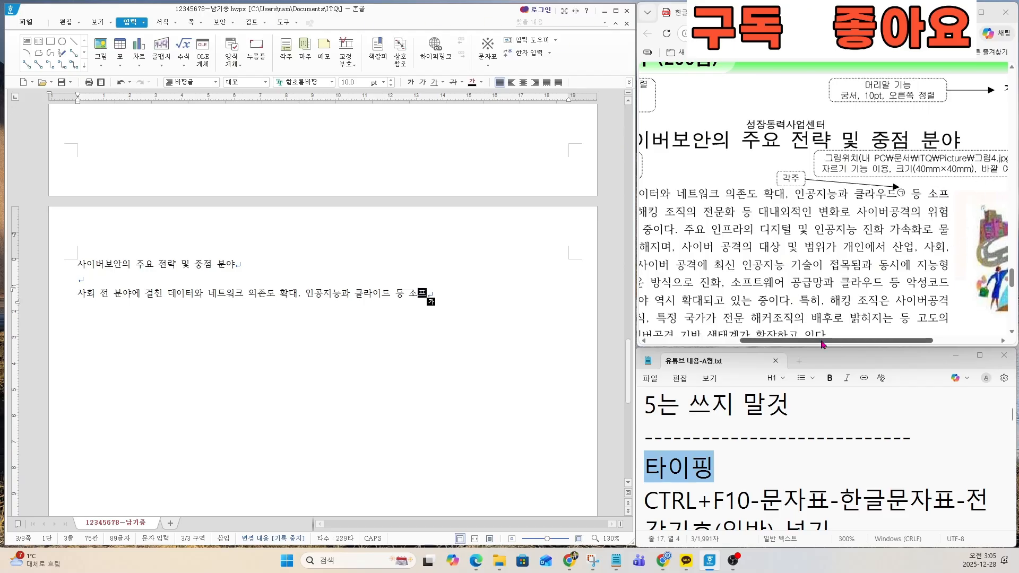
pyautogui.moveTo(821, 340); pyautogui.dragTo(748, 350)
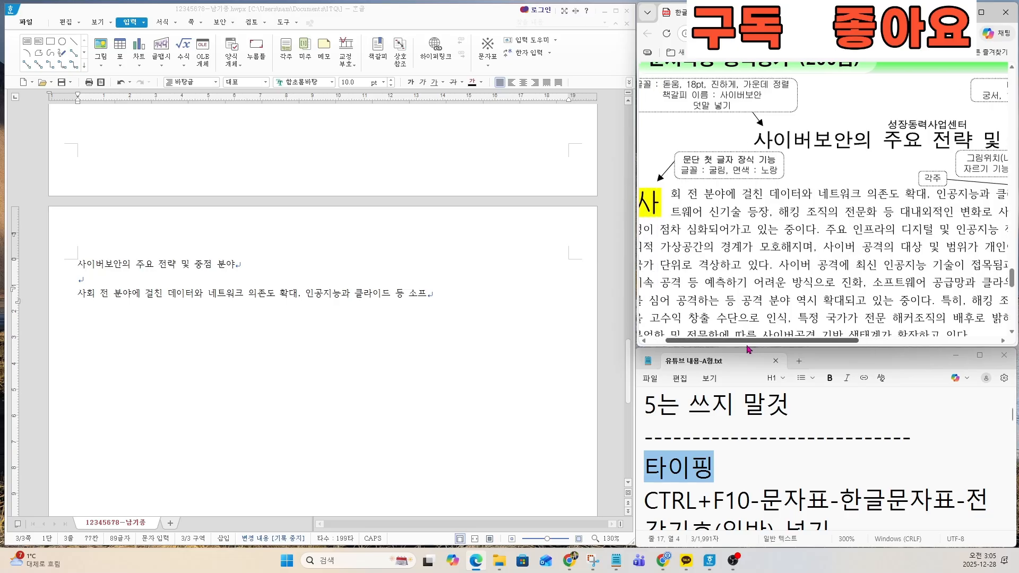
pyautogui.click(436, 294)
pyautogui.write('트')
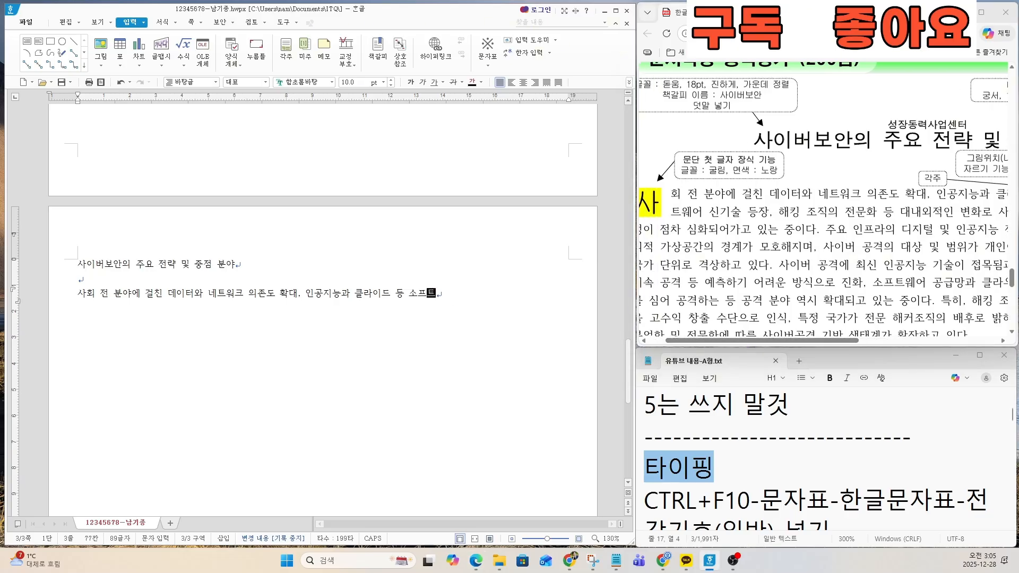
pyautogui.write('웨어 신기술 ')
pyautogui.write('등장.')
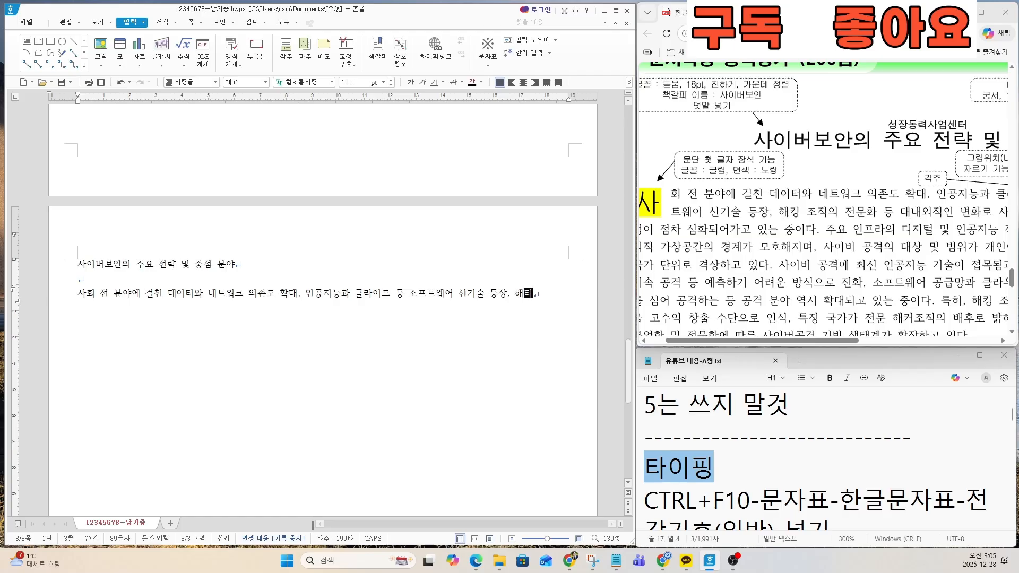
pyautogui.write(' 해킹 조직의 저눔ㄴ화')
# Step: Continue the body paragraph with 해킹 조직의 전문화 등 대내외적인 변화로
pyautogui.press('BackSpace')
pyautogui.press('BackSpace')
pyautogui.press('BackSpace')
pyautogui.press('BackSpace')
pyautogui.press('BackSpace')
pyautogui.write('전')
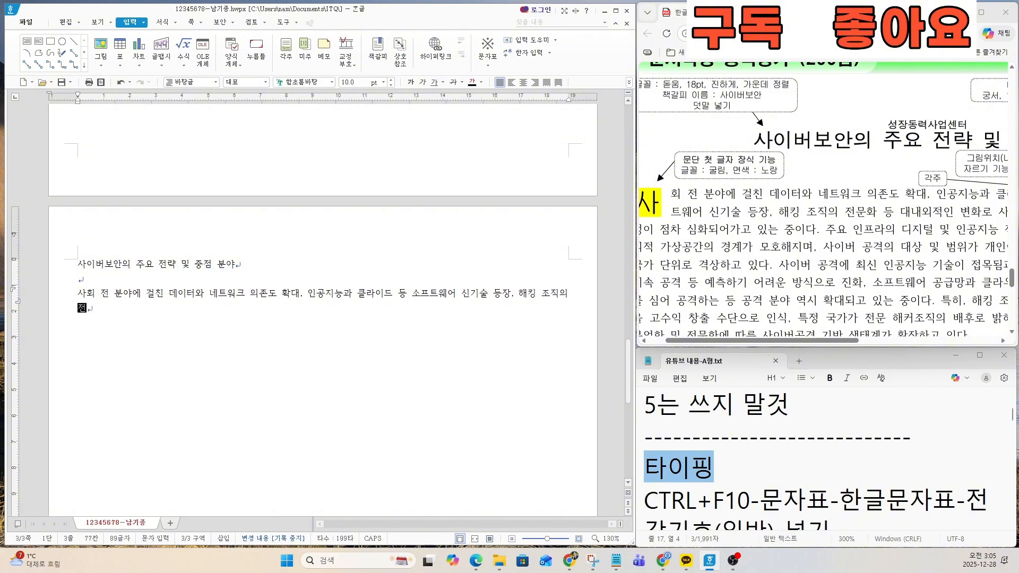
pyautogui.write('문화 등 대내외적인 변화로')
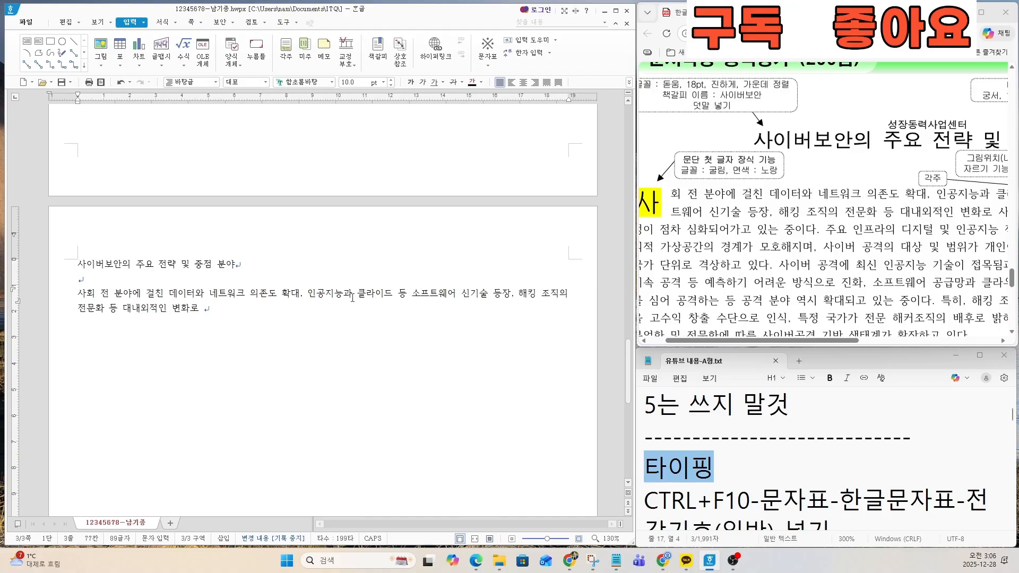
# Step: Enlarge the document view to 200% and continue the body paragraph with 사이버공격의 위험
pyautogui.scroll(6, 352, 297)
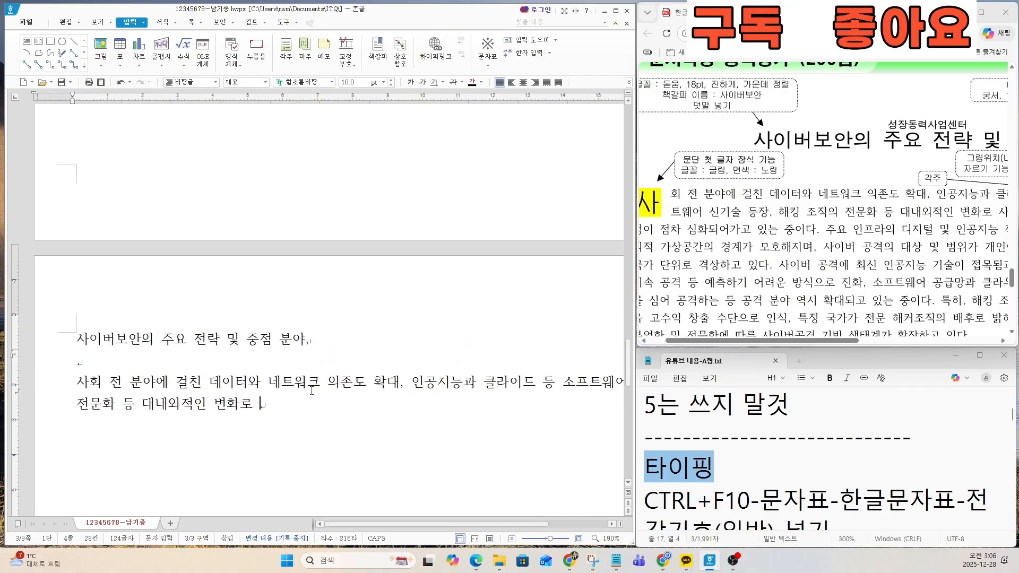
pyautogui.scroll(-2, 313, 382)
pyautogui.scroll(1, 321, 344)
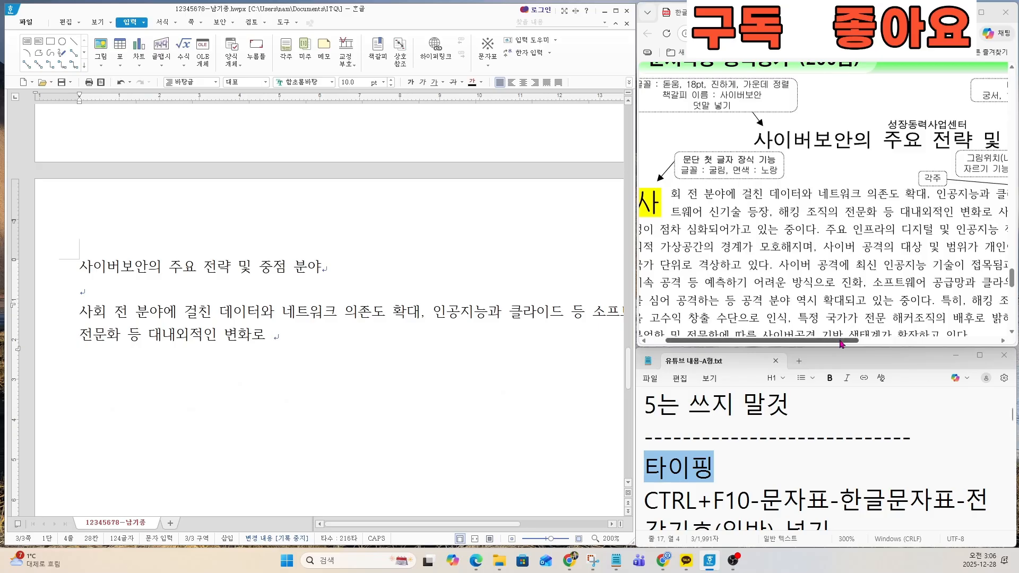
pyautogui.moveTo(840, 340); pyautogui.dragTo(940, 340)
pyautogui.click(342, 333)
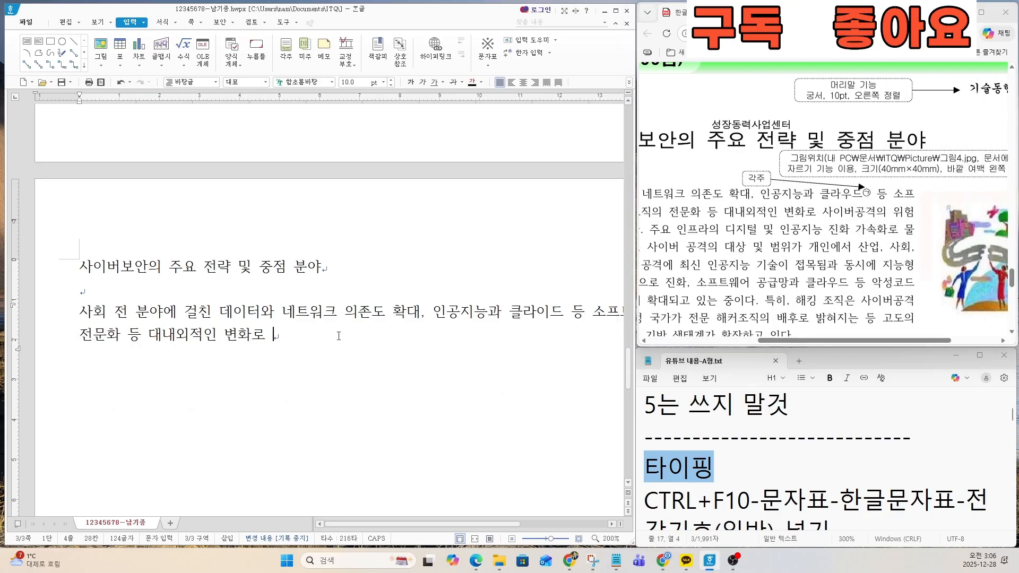
pyautogui.write('사이버공격의 위험')
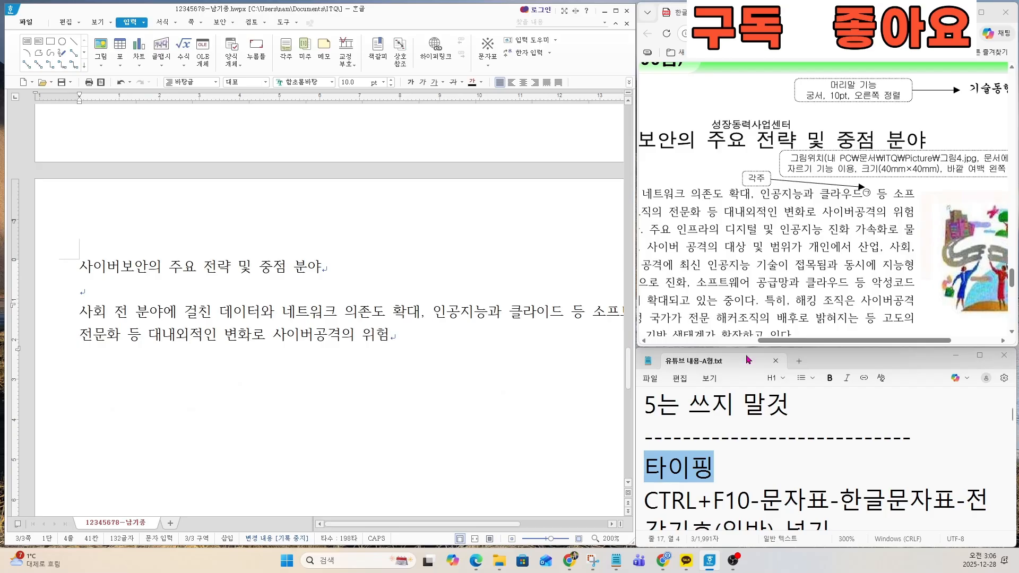
# Step: Mark the next passage to copy in the exam PDF, from 성이 점차 심화되어가고 to 모호해지며, 사이버 공
pyautogui.moveTo(815, 339); pyautogui.dragTo(705, 341)
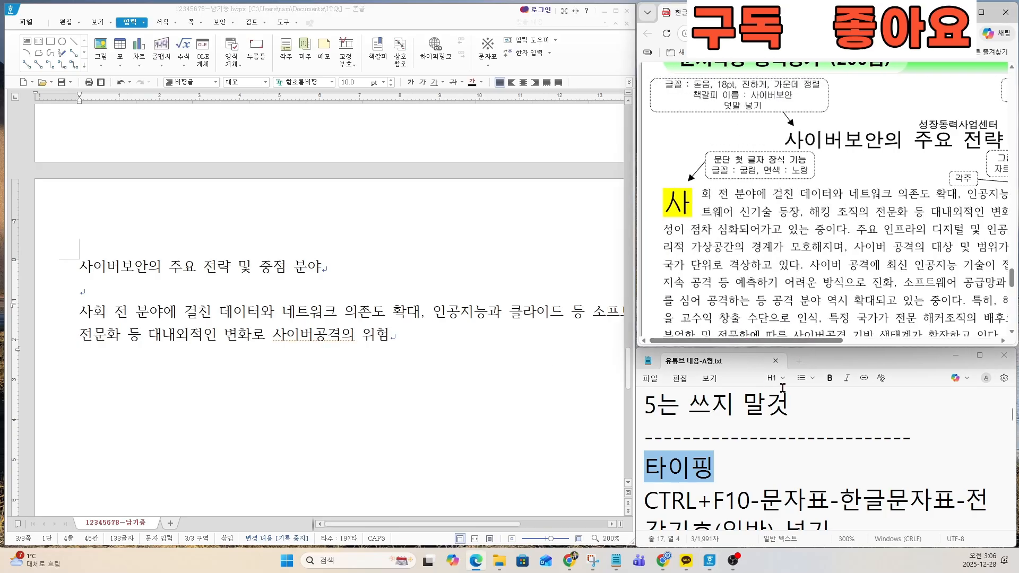
pyautogui.press('pagedown')
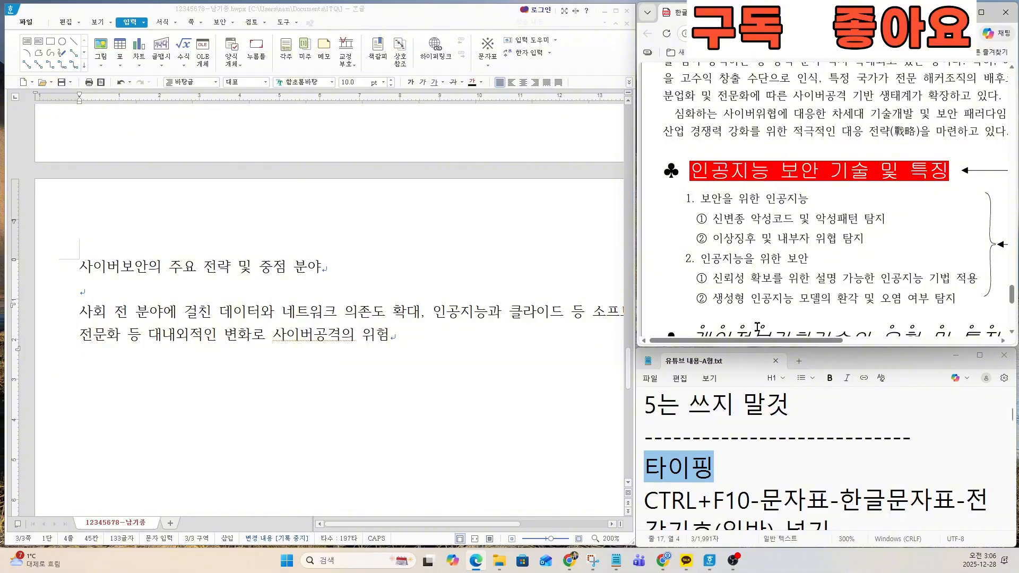
pyautogui.scroll(8, 757, 326)
pyautogui.scroll(-4, 760, 256)
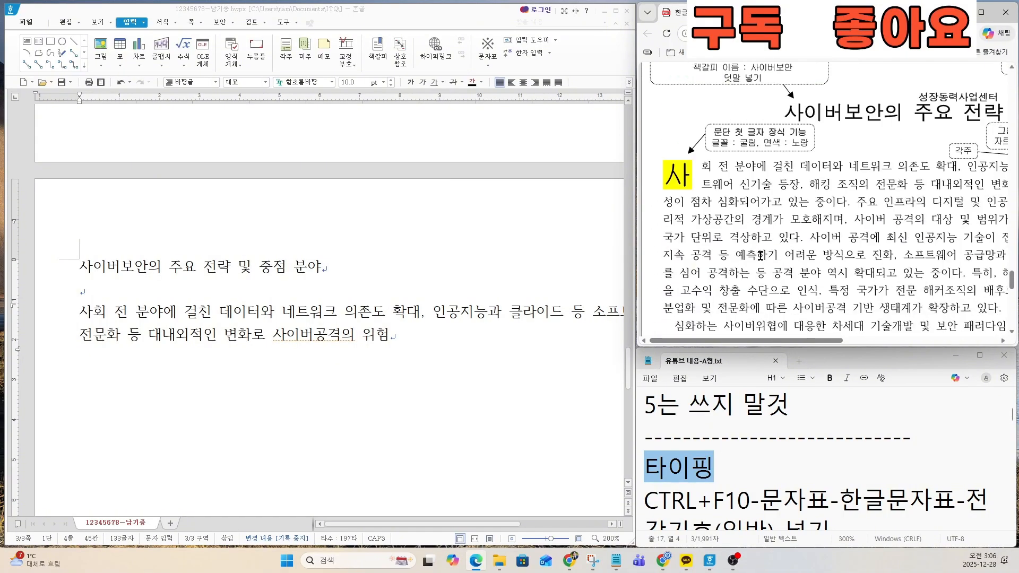
pyautogui.click(504, 327)
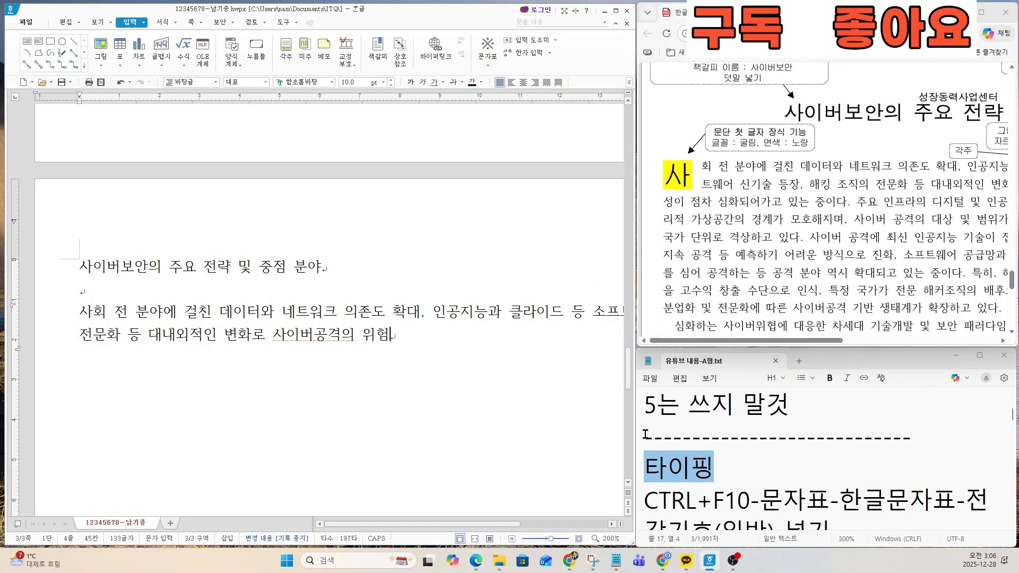
pyautogui.moveTo(664, 203); pyautogui.dragTo(892, 220)
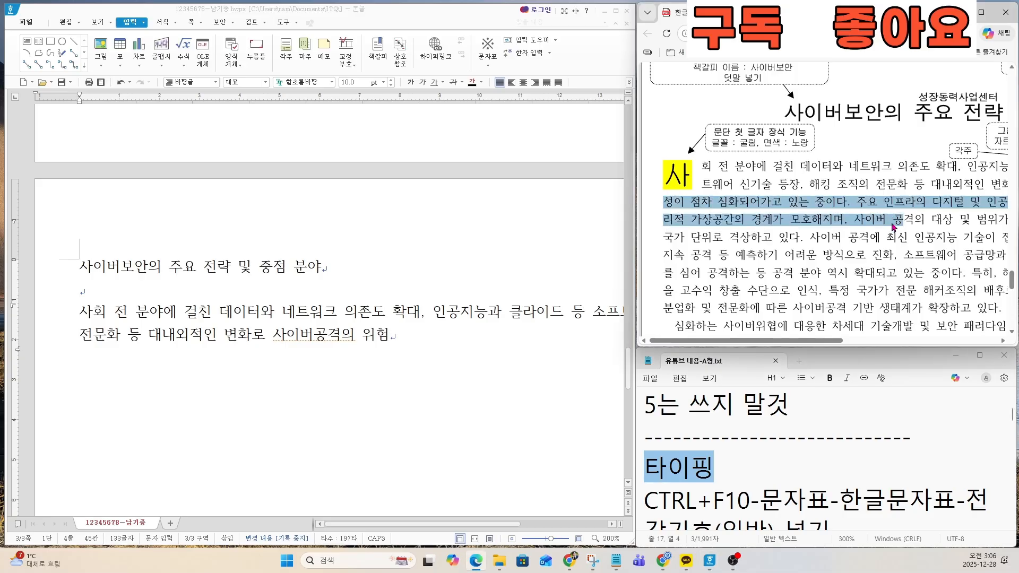
# Step: Continue the body paragraph after 위험 with 성이 점차 심화되어가고 있는 중이다
pyautogui.click(423, 312)
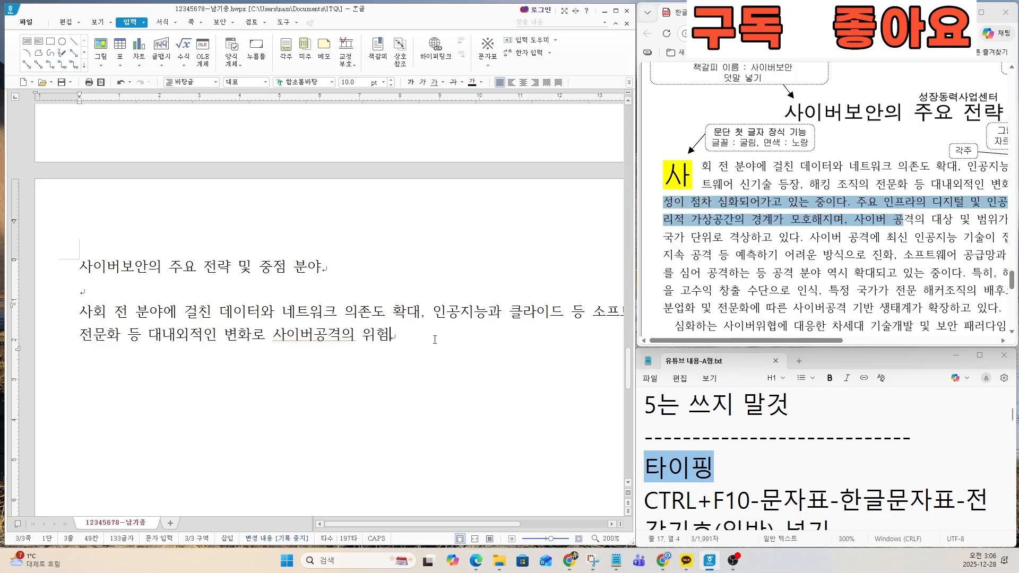
pyautogui.write('성이')
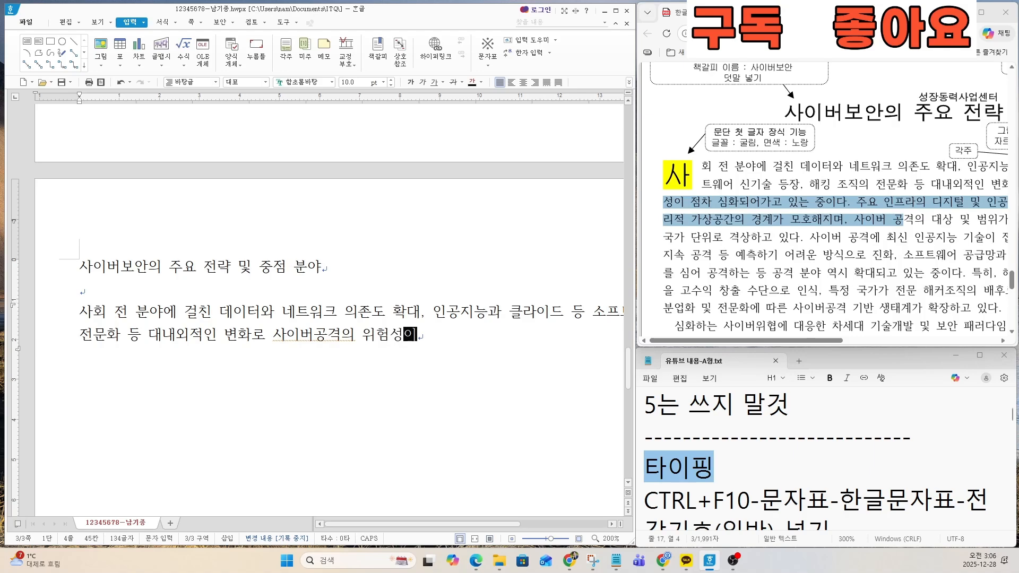
pyautogui.write(' 점차 심화되')
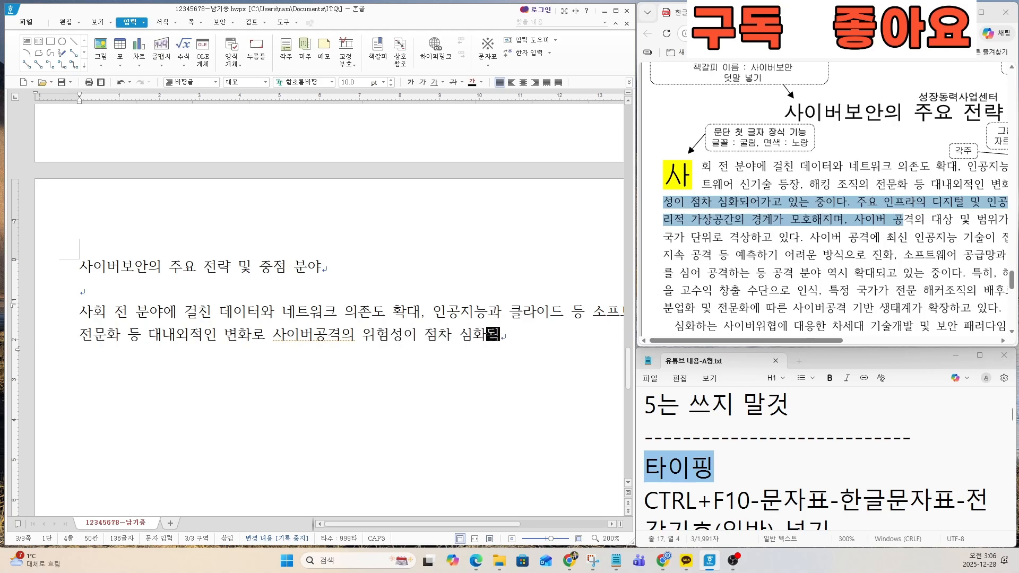
pyautogui.write('어가고 있는')
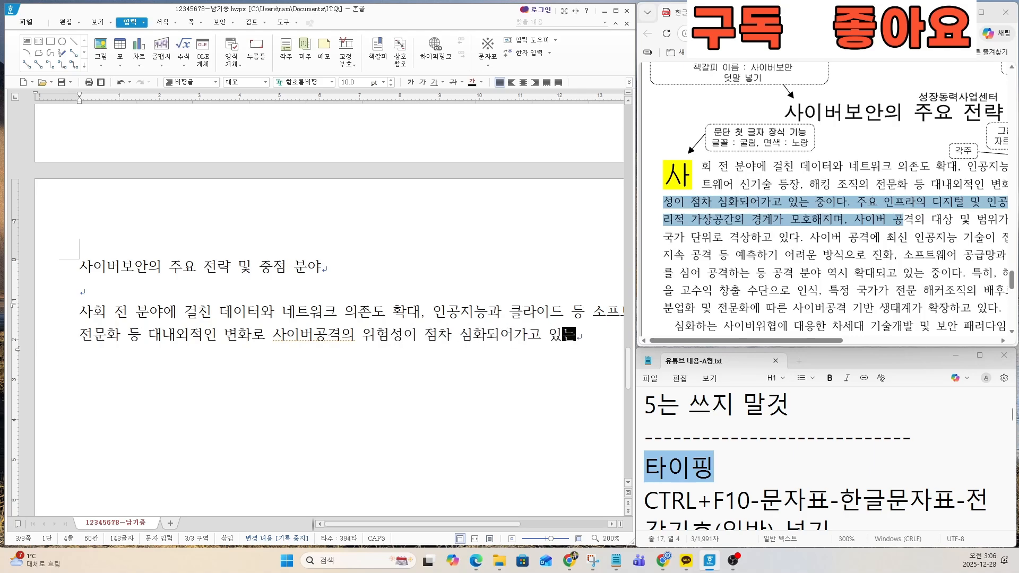
pyautogui.write(' 중이다. 주요 ')
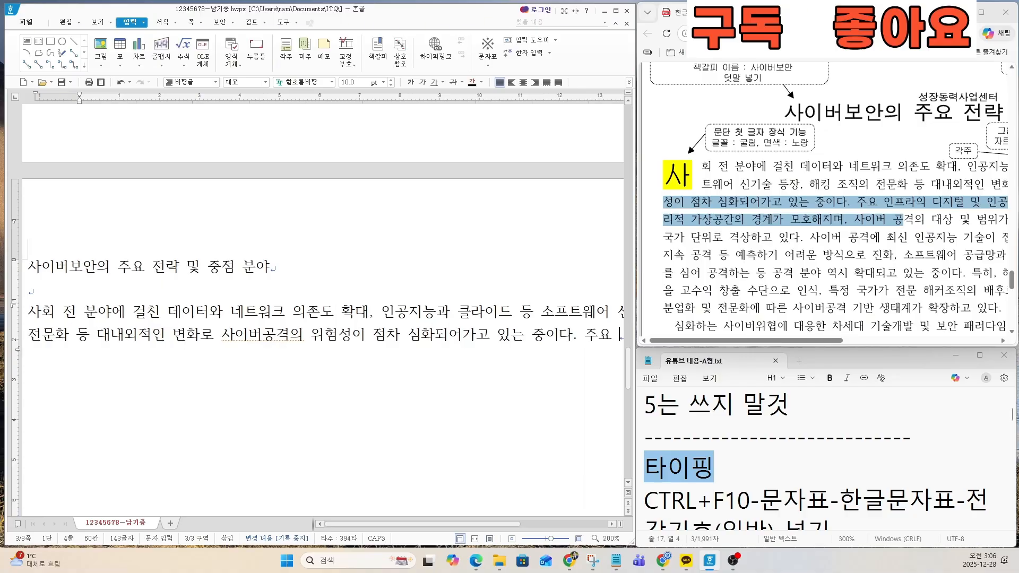
pyautogui.write('인프라의 ')
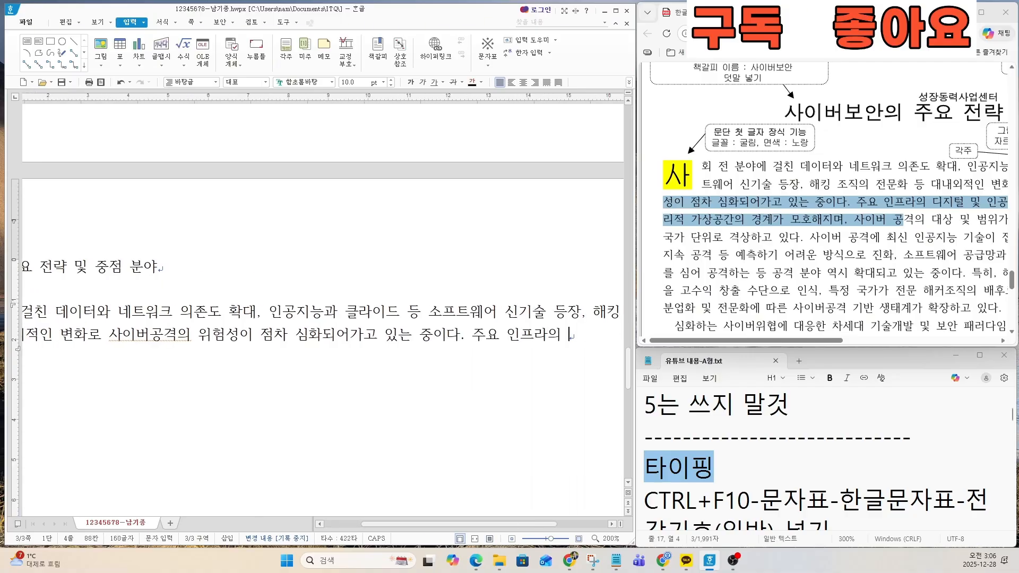
pyautogui.write('디지털 및 인공')
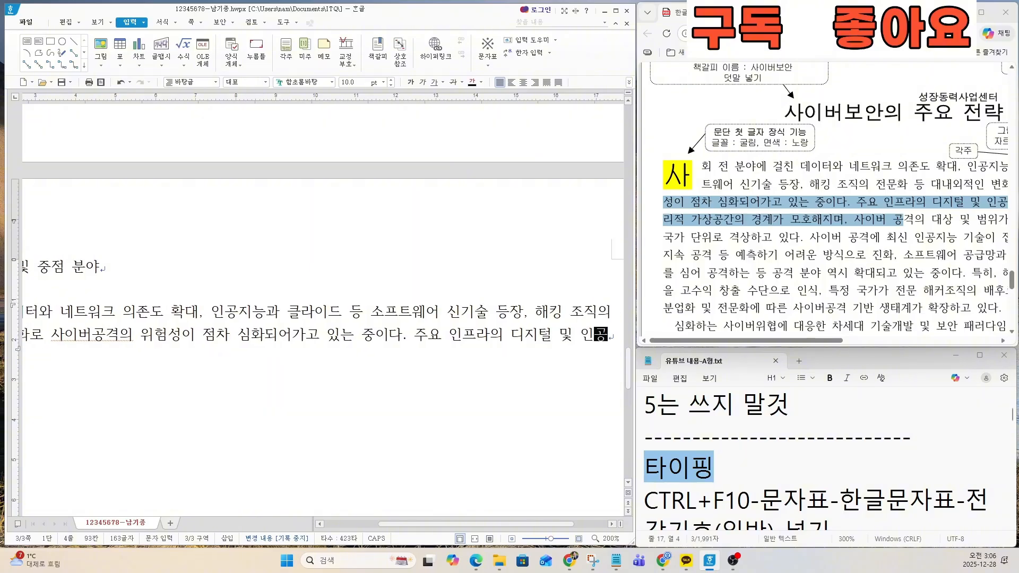
# Step: Continue the body paragraph after 디지털 및 인공 with 지능 진화 가속화로 물, following the exam PDF
pyautogui.moveTo(771, 345); pyautogui.dragTo(867, 343)
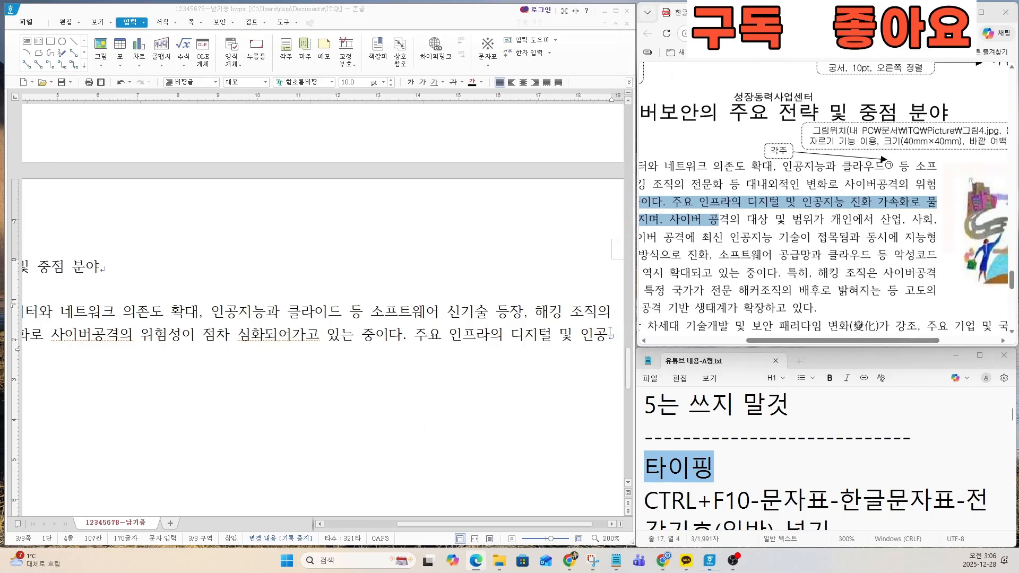
pyautogui.click(450, 397)
pyautogui.write('지능 진화')
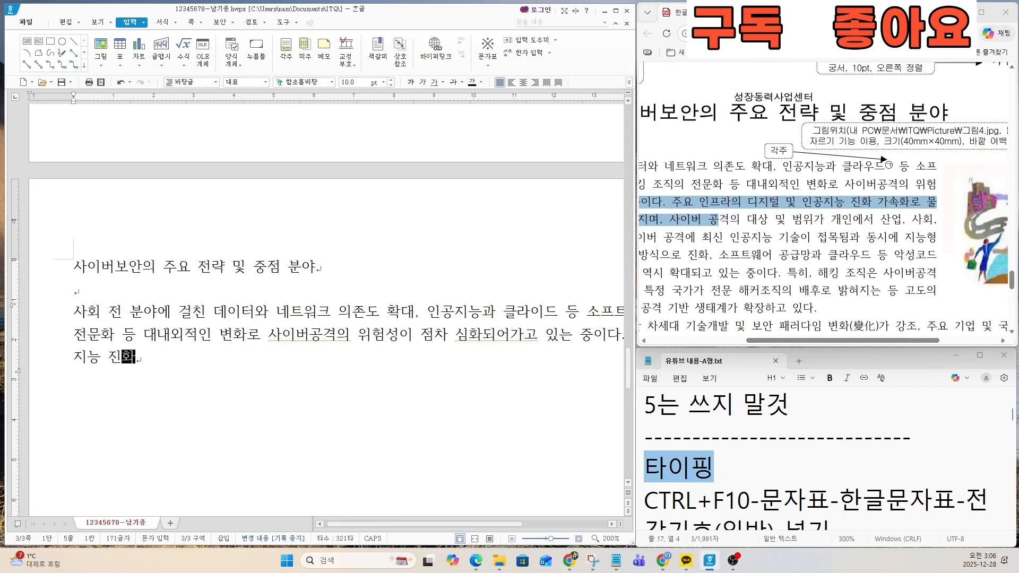
pyautogui.write(' 가속화로 물')
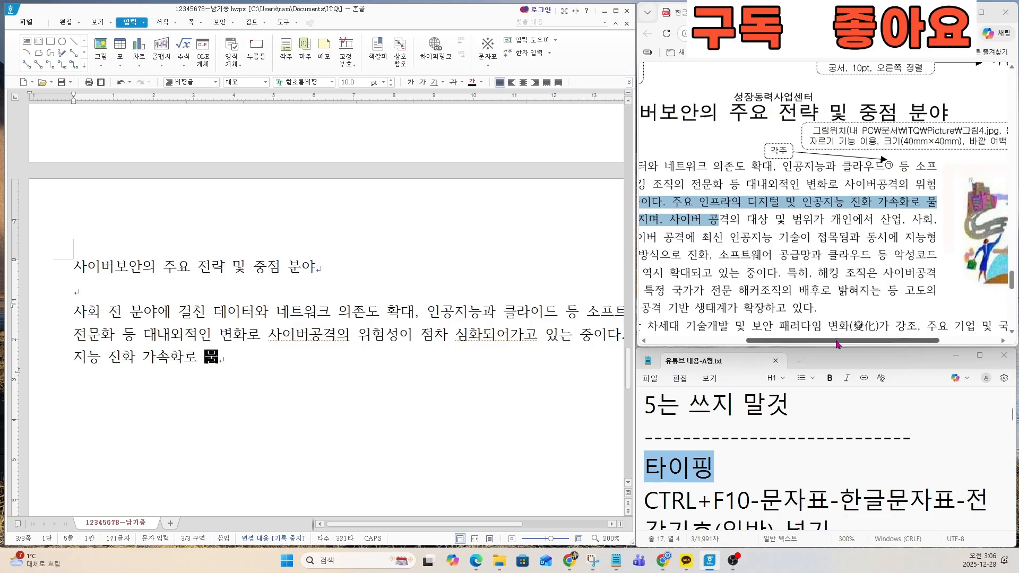
# Step: Continue the body paragraph after 물 with 리적 가상공간의 경계가 모호해지며, 사이버, following the exam PDF
pyautogui.moveTo(837, 345); pyautogui.dragTo(739, 345)
pyautogui.click(260, 362)
pyautogui.write('리')
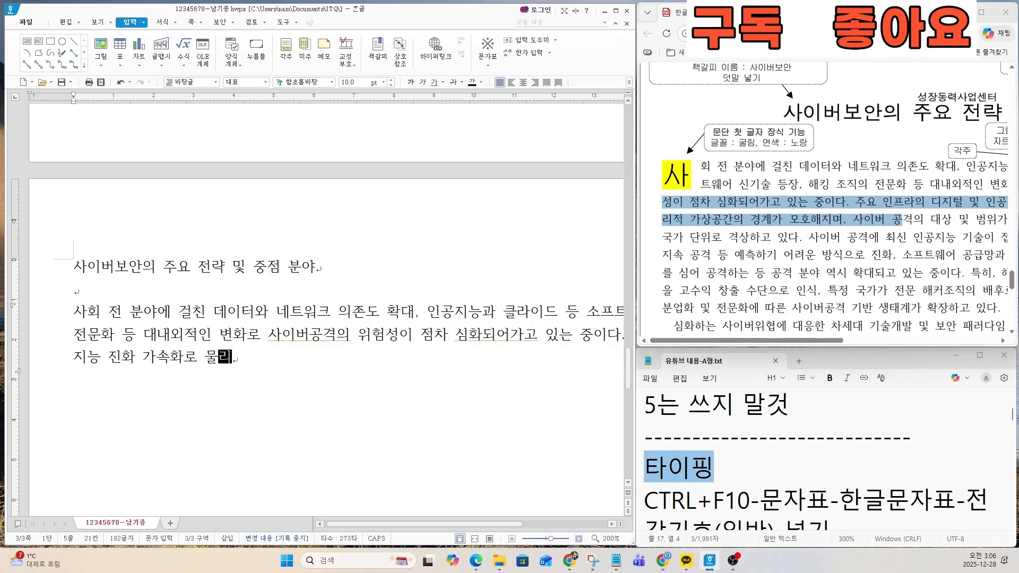
pyautogui.write('적 가상공')
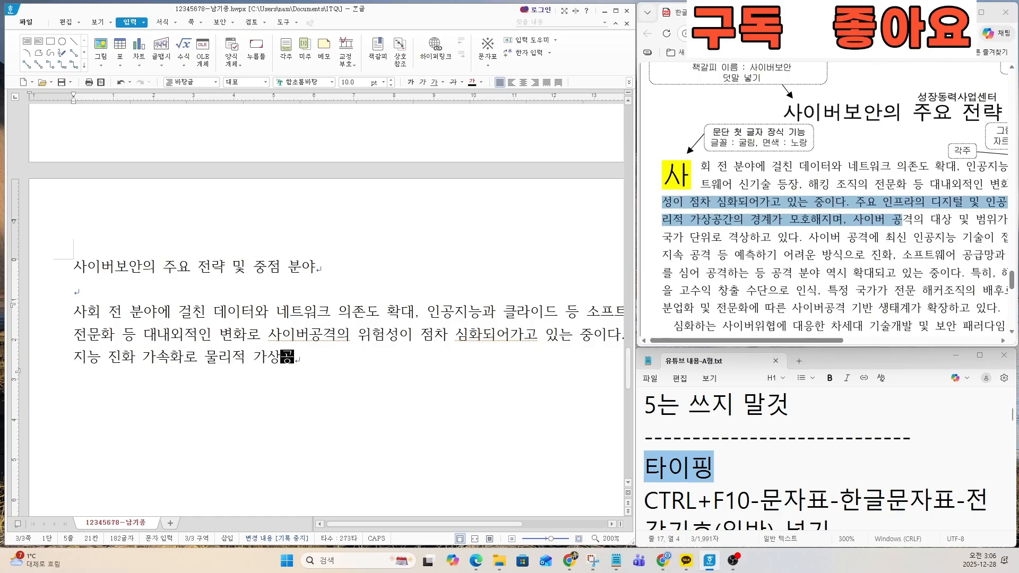
pyautogui.write('간의 경계가')
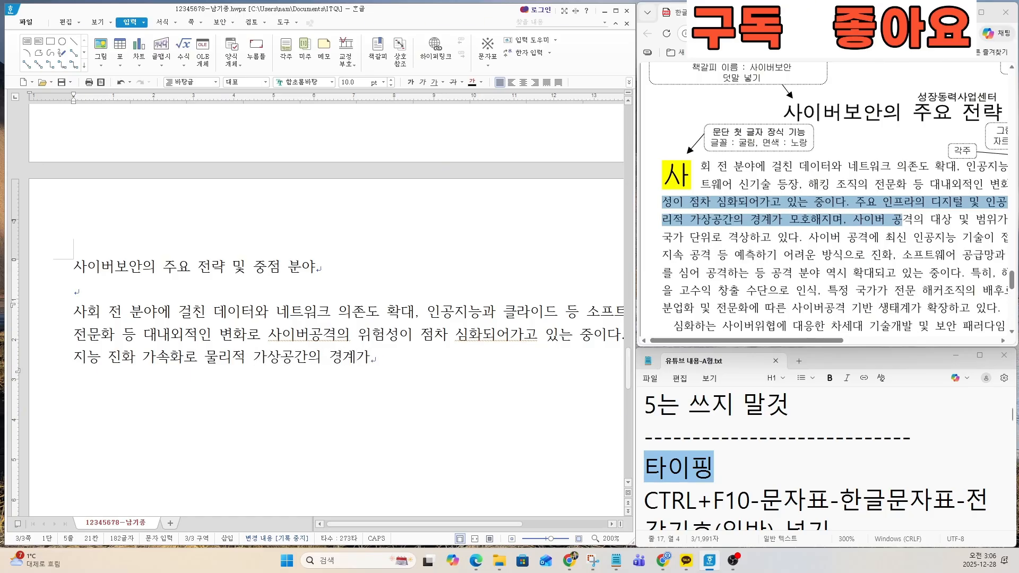
pyautogui.write(' 모호해지며, 사이버 ')
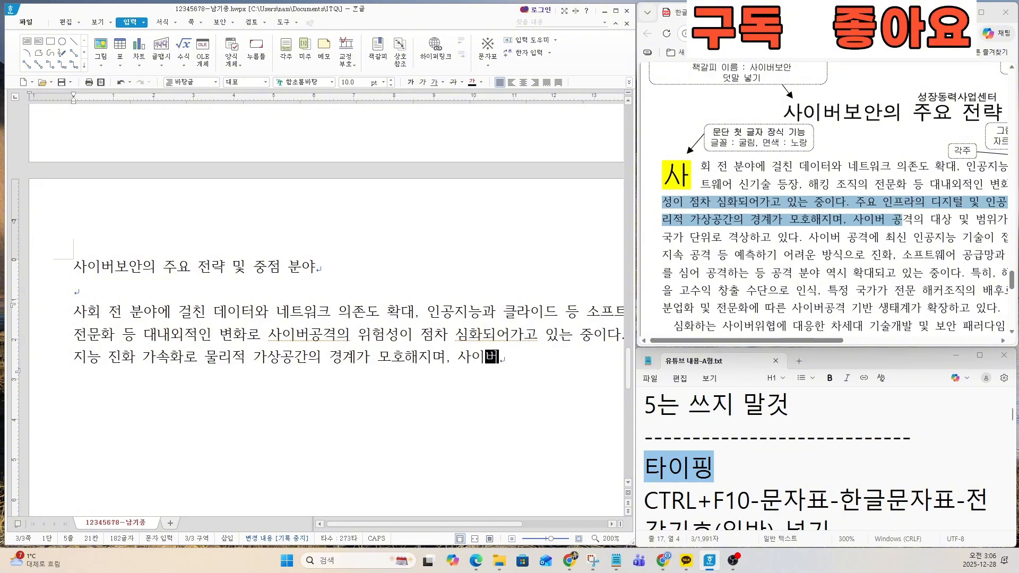
pyautogui.write('공겨')
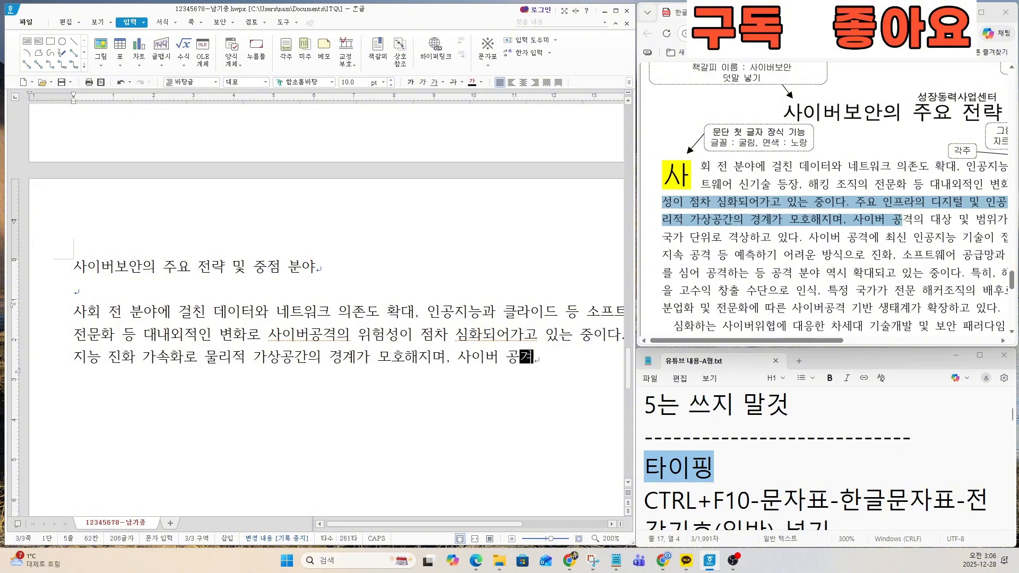
pyautogui.write('격의 대상 ')
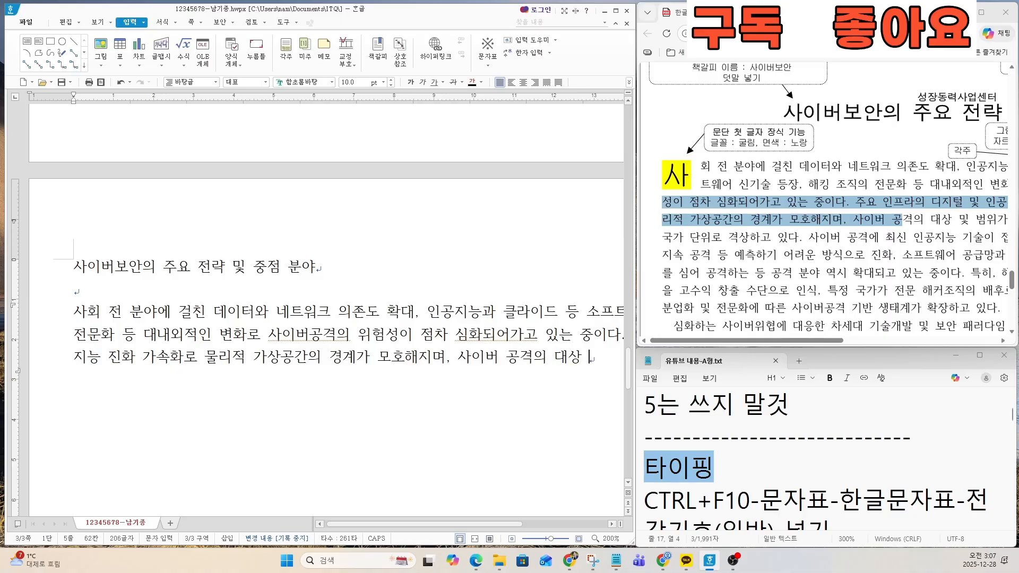
pyautogui.write('및 범위가')
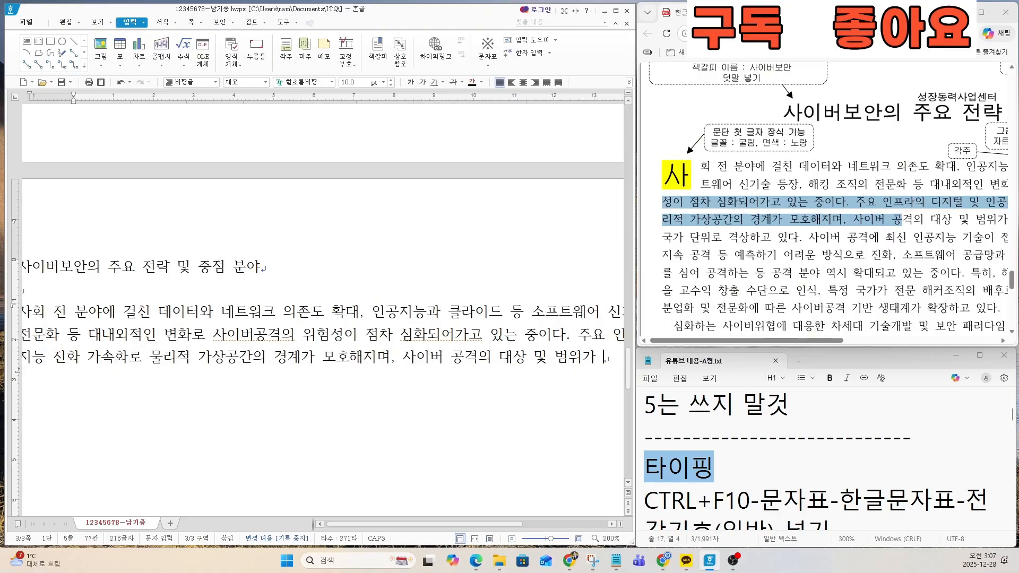
# Step: Mark the passage ending in 산업, 사회, in the exam PDF and continue the body paragraph with 개인에서 산업, 사회,
pyautogui.moveTo(826, 340); pyautogui.dragTo(908, 341)
pyautogui.moveTo(773, 218); pyautogui.dragTo(958, 218)
pyautogui.click(583, 365)
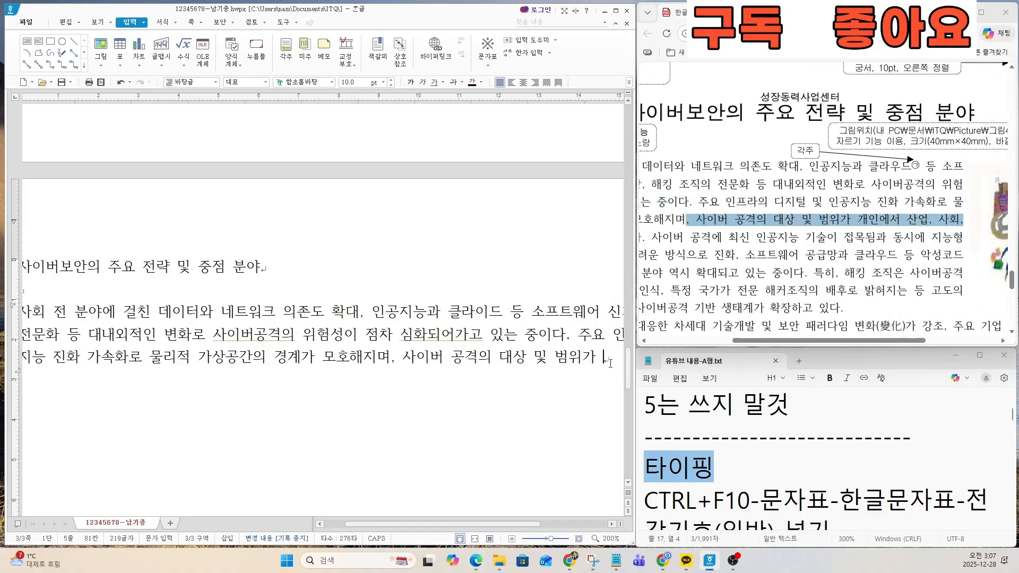
pyautogui.write('개이')
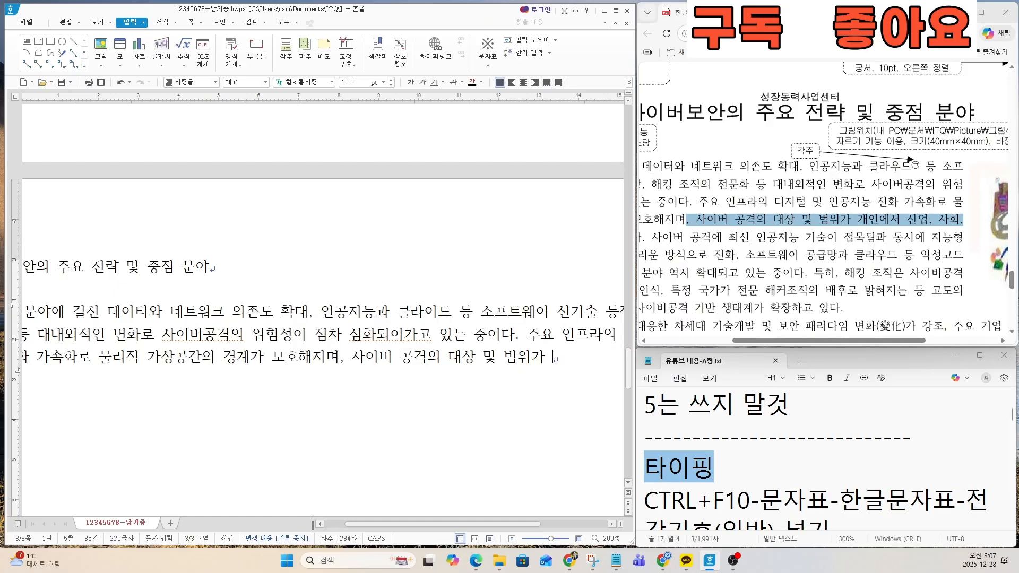
pyautogui.write('ㄴ에서 산업')
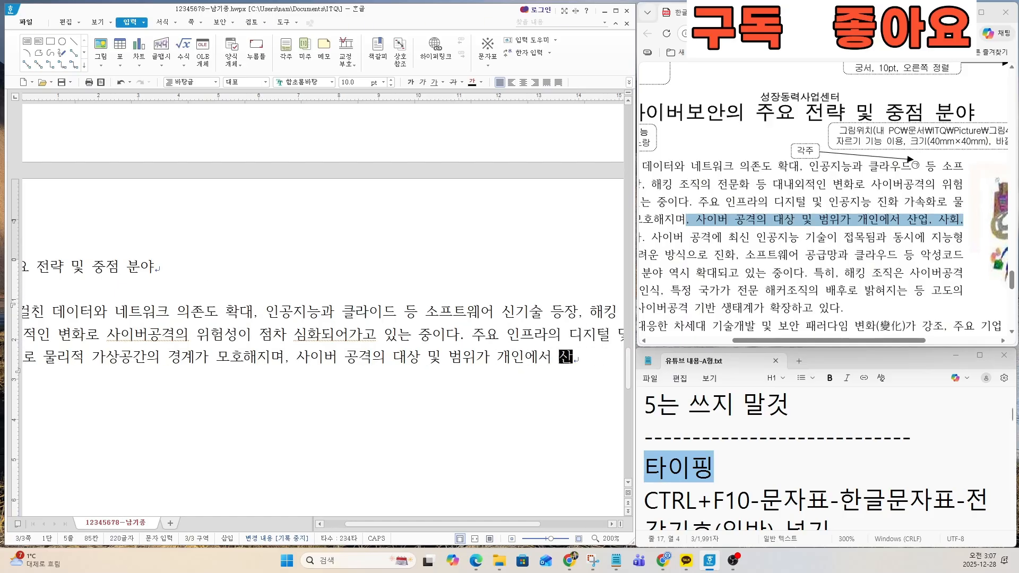
pyautogui.write(', 사')
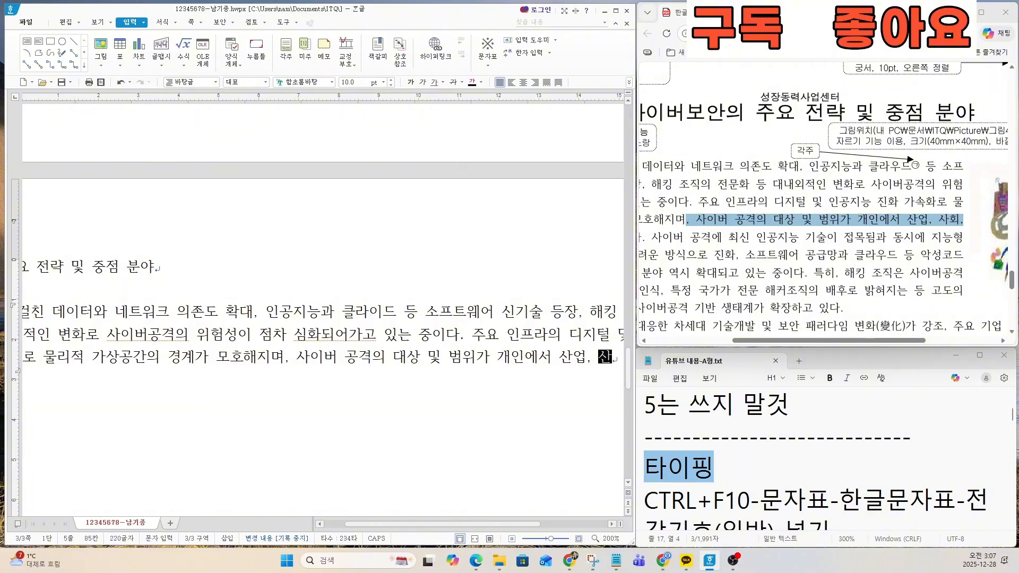
pyautogui.write('회,')
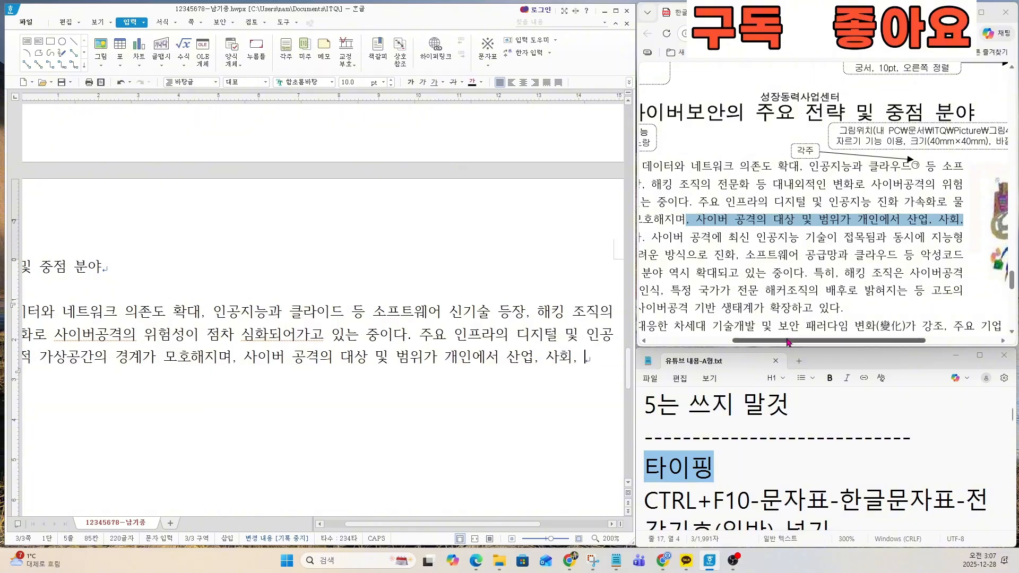
# Step: Mark the passage from 국가 단위로 to 예측 in the exam PDF and continue the body paragraph with 국가 단위로 격상하고 있다
pyautogui.moveTo(788, 340); pyautogui.dragTo(712, 345)
pyautogui.moveTo(654, 240); pyautogui.dragTo(738, 253)
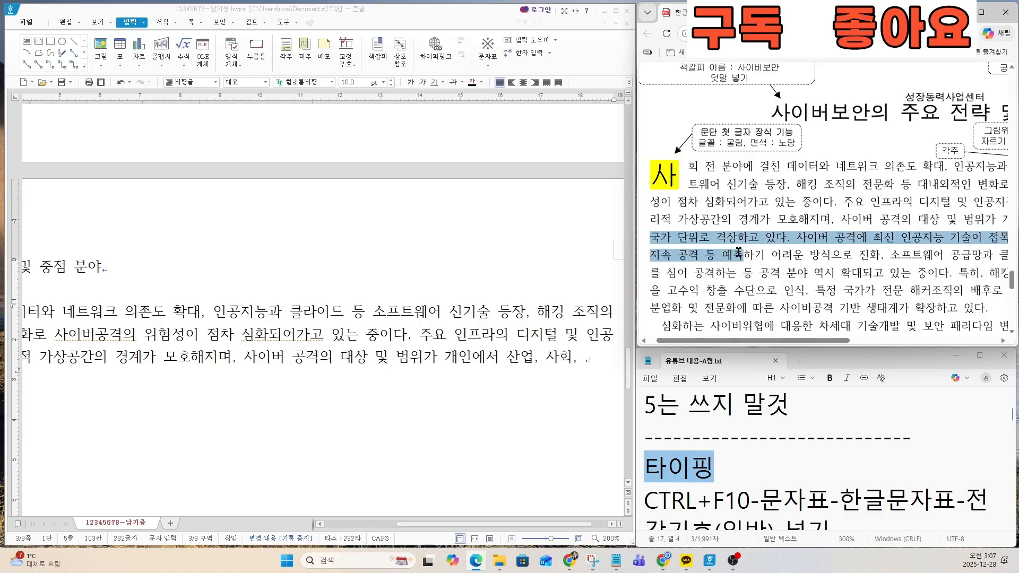
pyautogui.click(608, 386)
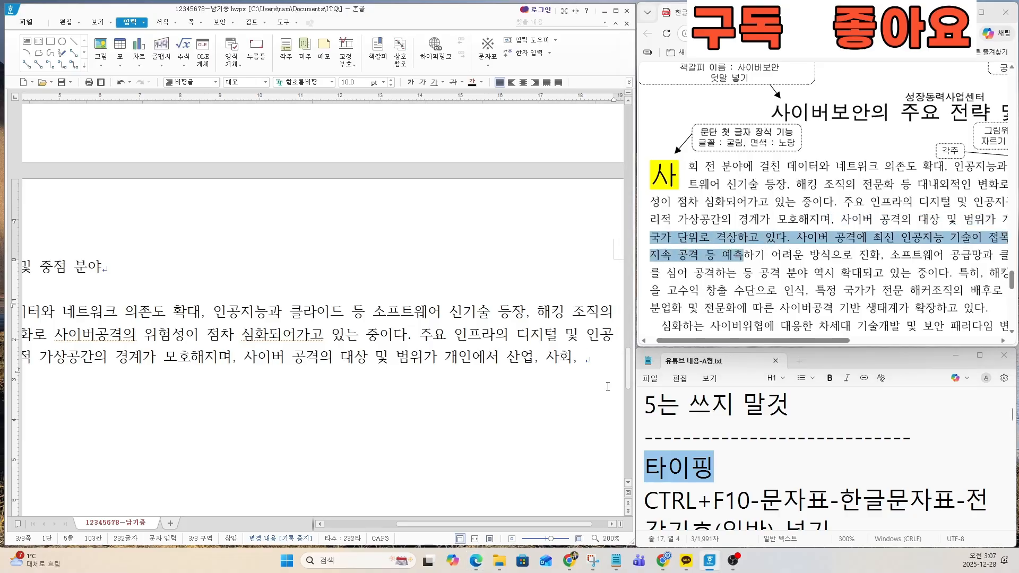
pyautogui.write('국가 단위로 겨')
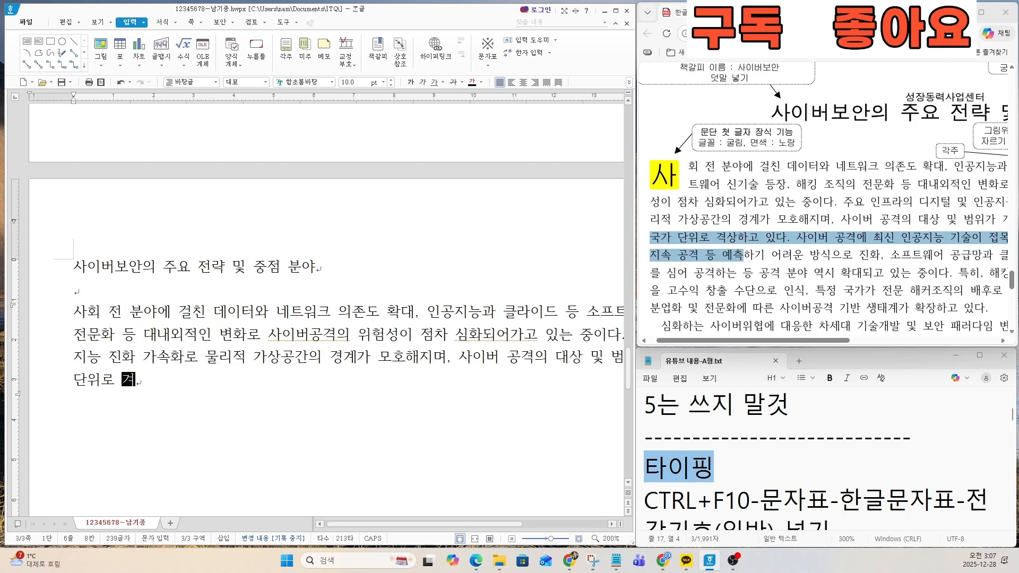
pyautogui.write('ㄱㄷ상')
pyautogui.press('BackSpace')
pyautogui.press('BackSpace')
pyautogui.write('상하')
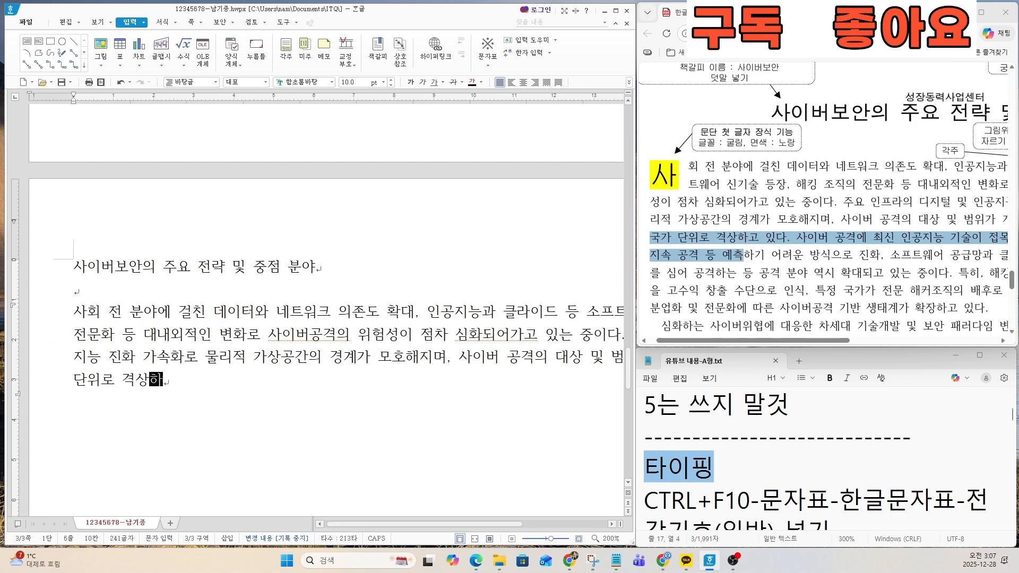
pyautogui.write('고 있다. 사이버 공격에 ')
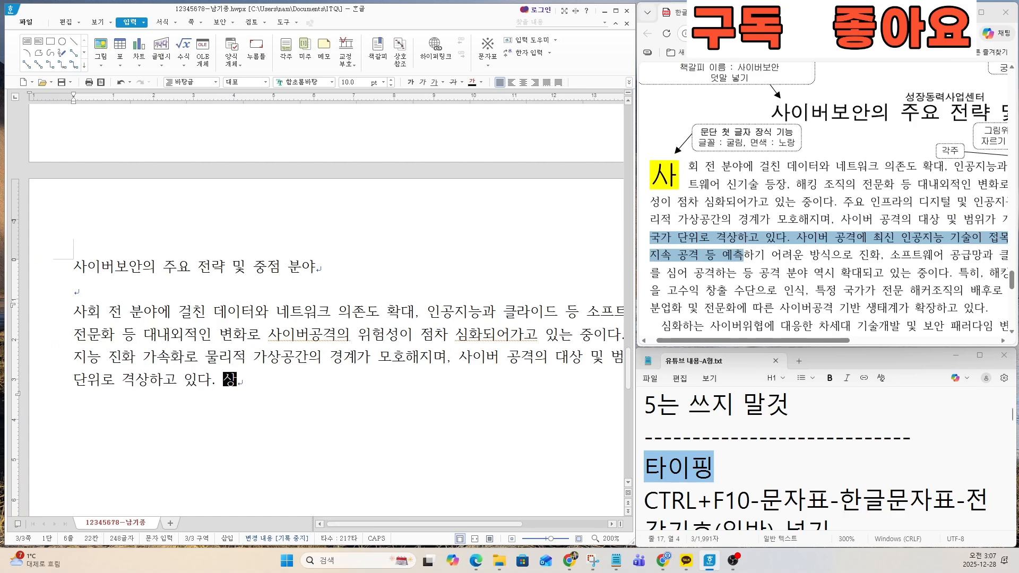
pyautogui.write('ㅊ')
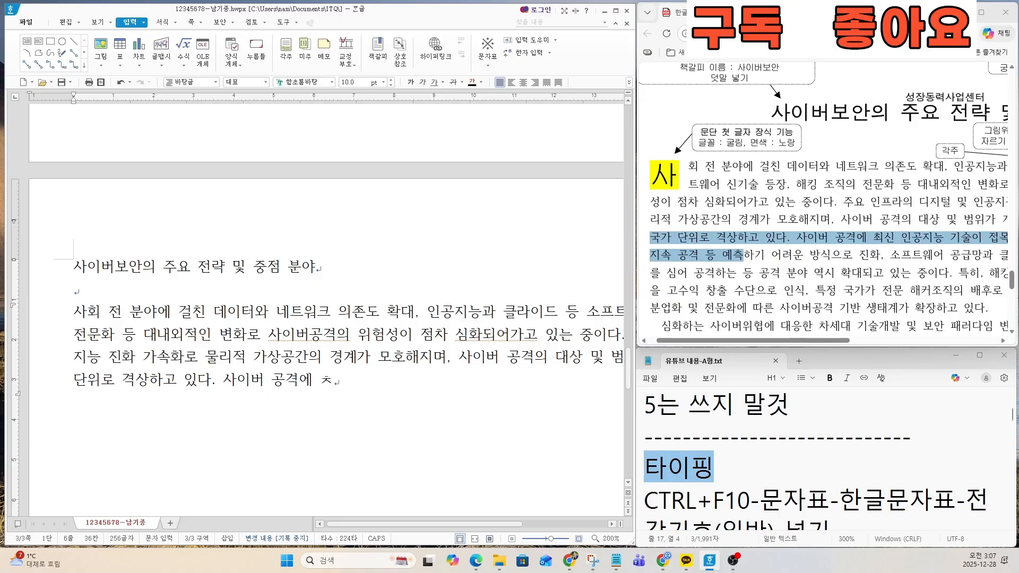
pyautogui.write('ㅚ신 인공지능 ')
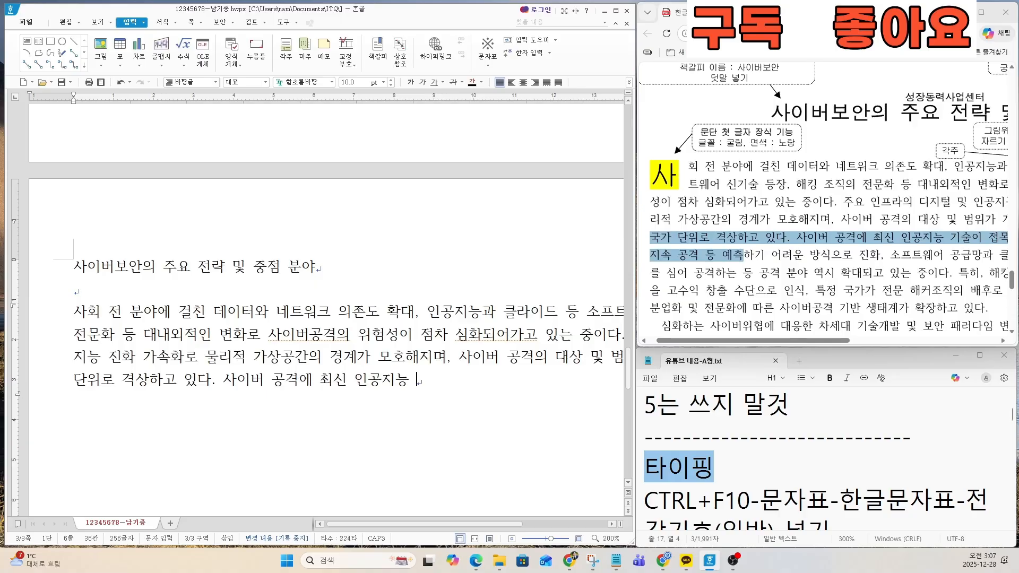
pyautogui.write('기술이 적극')
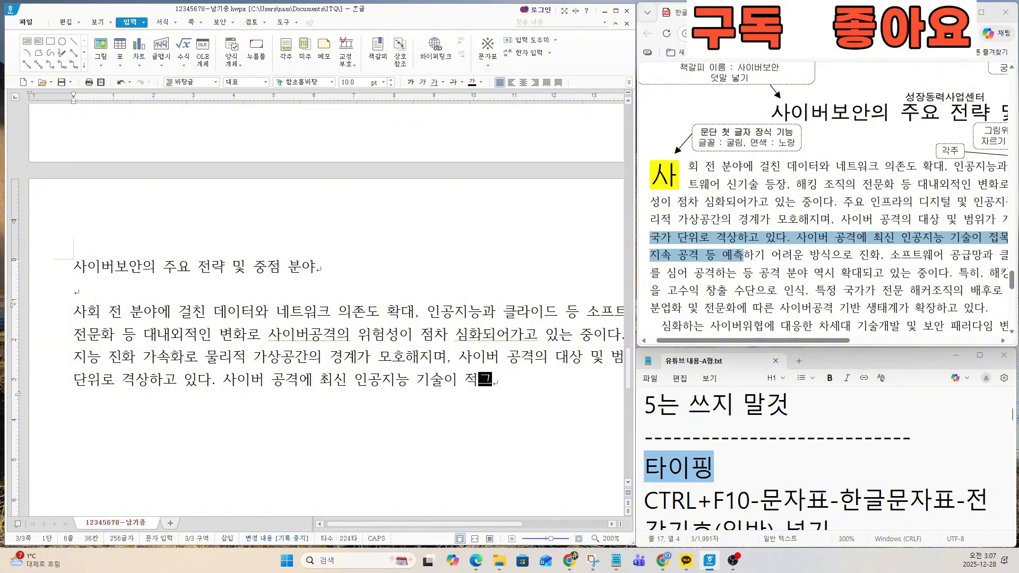
# Step: Start the next sentence of the body paragraph with 사이버 공격에 최신 인공지능 기술이 접목
pyautogui.press('BackSpace')
pyautogui.press('BackSpace')
pyautogui.write('접목')
# Step: Reduce the exam PDF's zoom so the line ends are visible and continue the body paragraph with 됨과 동시에 지능형
pyautogui.scroll(-2, 752, 230)
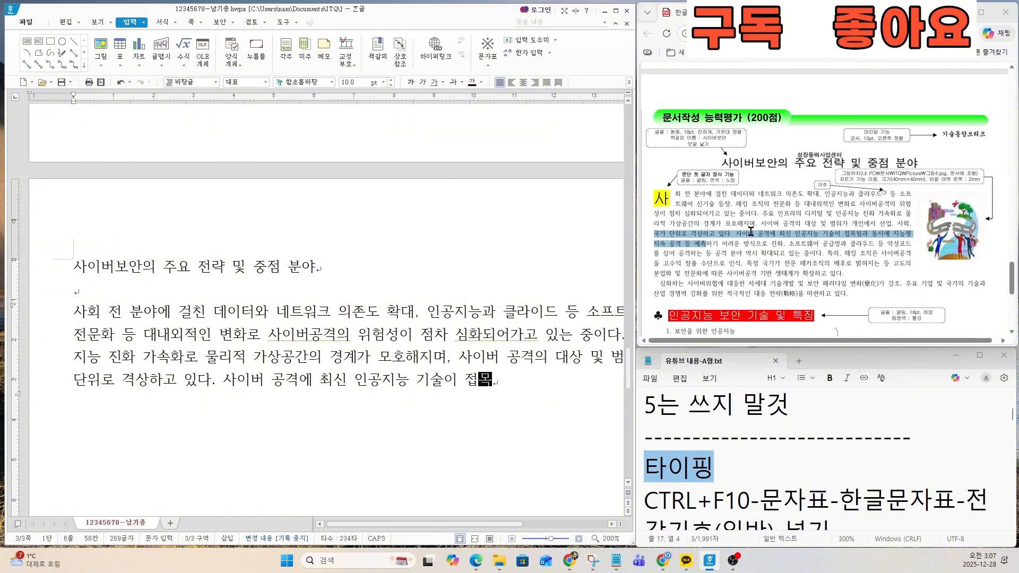
pyautogui.scroll(2, 751, 232)
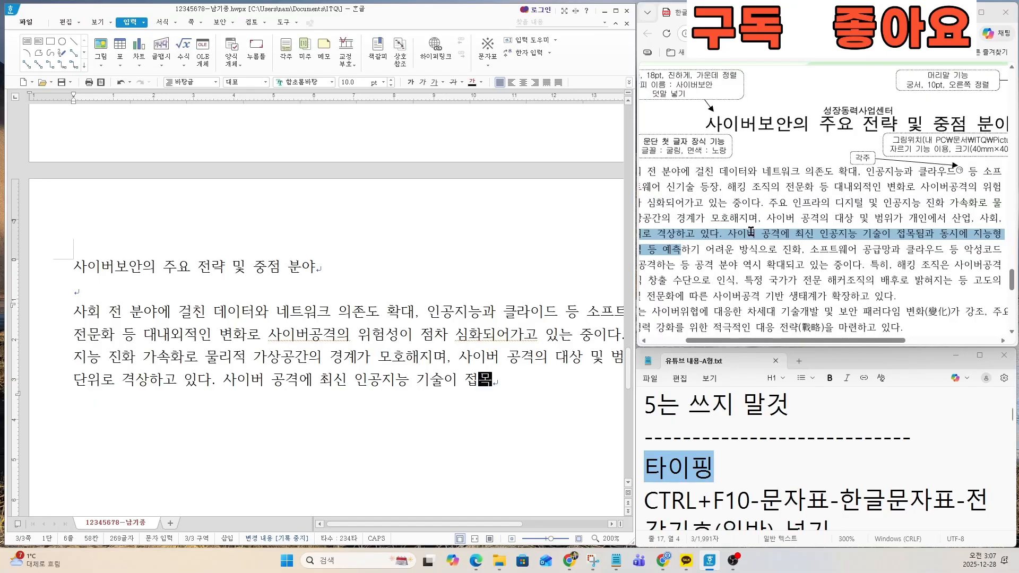
pyautogui.write('ㄷ됨과 동시')
pyautogui.write('에 지능형')
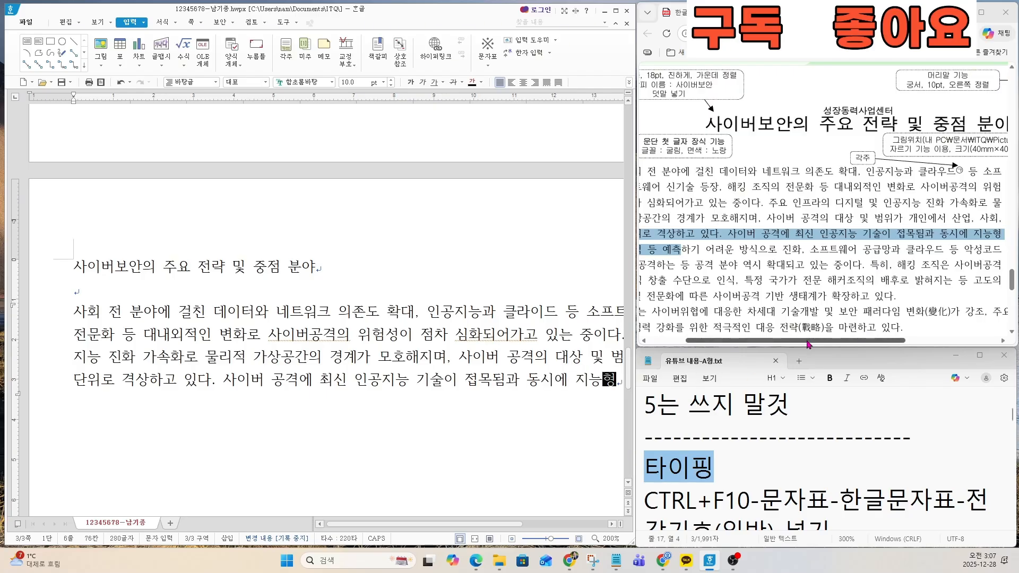
# Step: Continue the body paragraph after 지능형 with 지속 공격 등 예측하기 어려운 방식으로 진화,
pyautogui.moveTo(809, 343); pyautogui.dragTo(764, 358)
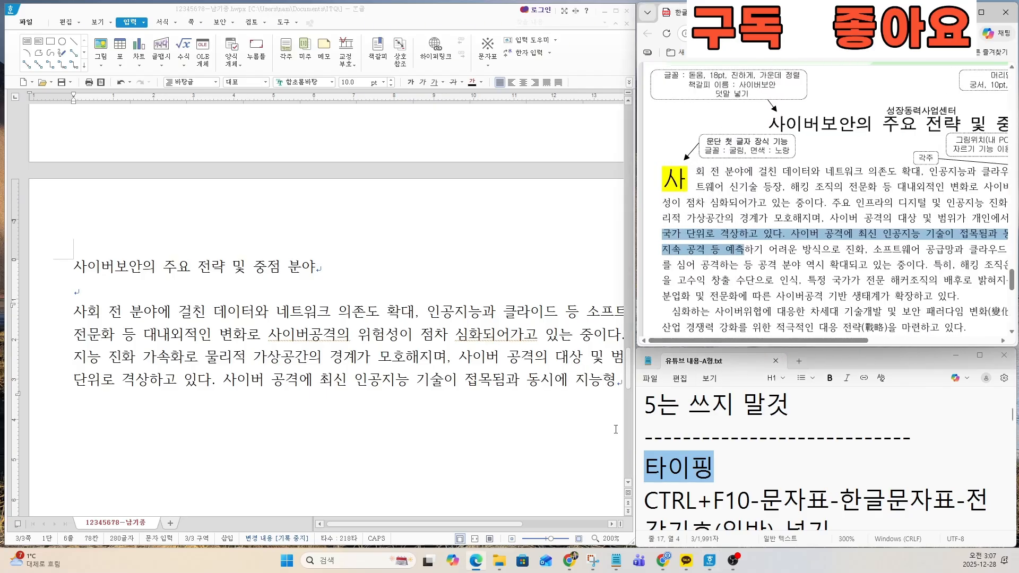
pyautogui.click(622, 386)
pyautogui.write('지')
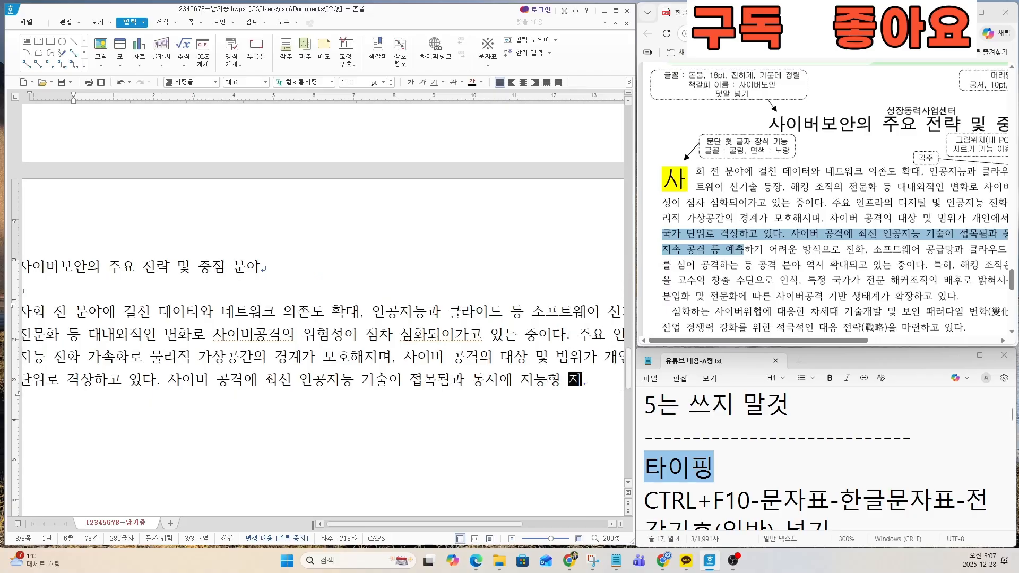
pyautogui.write('속 공겨ㄱ 등 ')
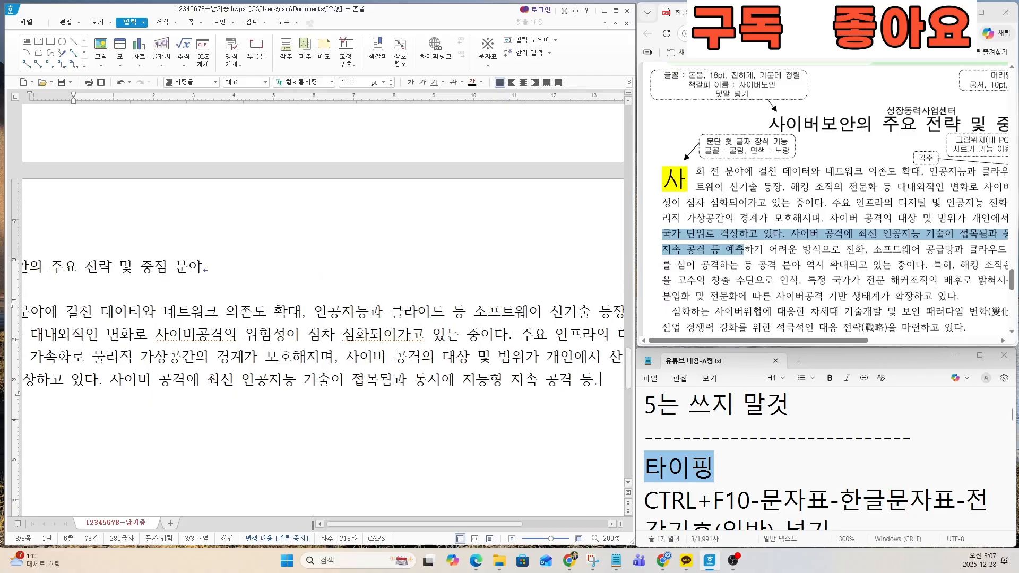
pyautogui.write('예측하')
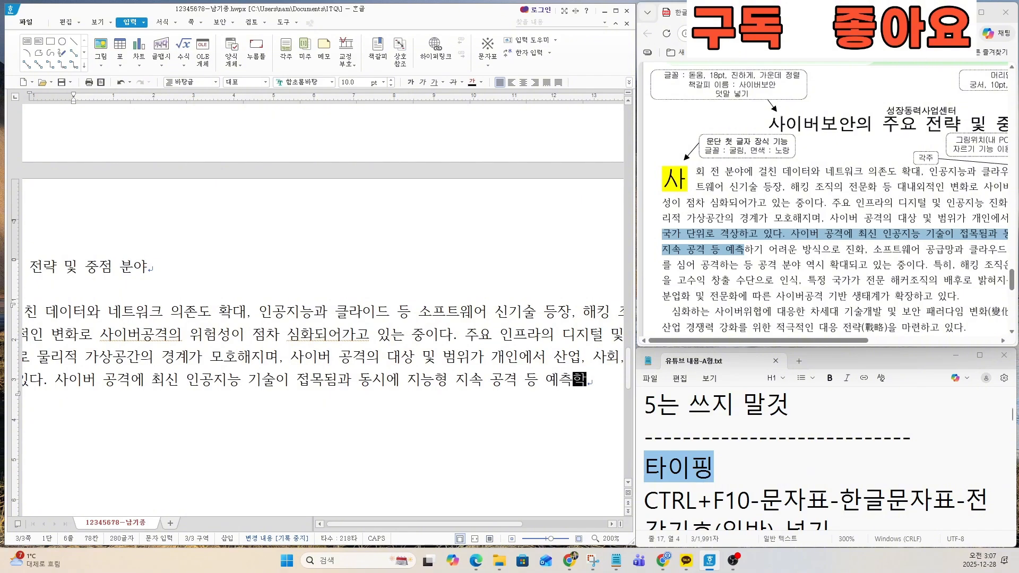
pyautogui.write('기 ㅇㅓ려운 방식ㅇ')
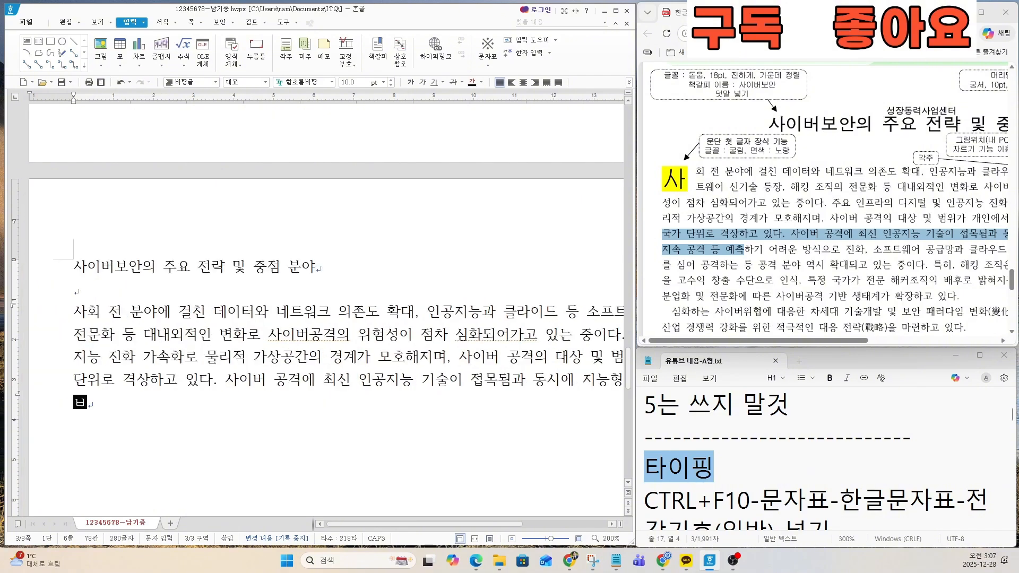
pyautogui.write('ㅡ로 저')
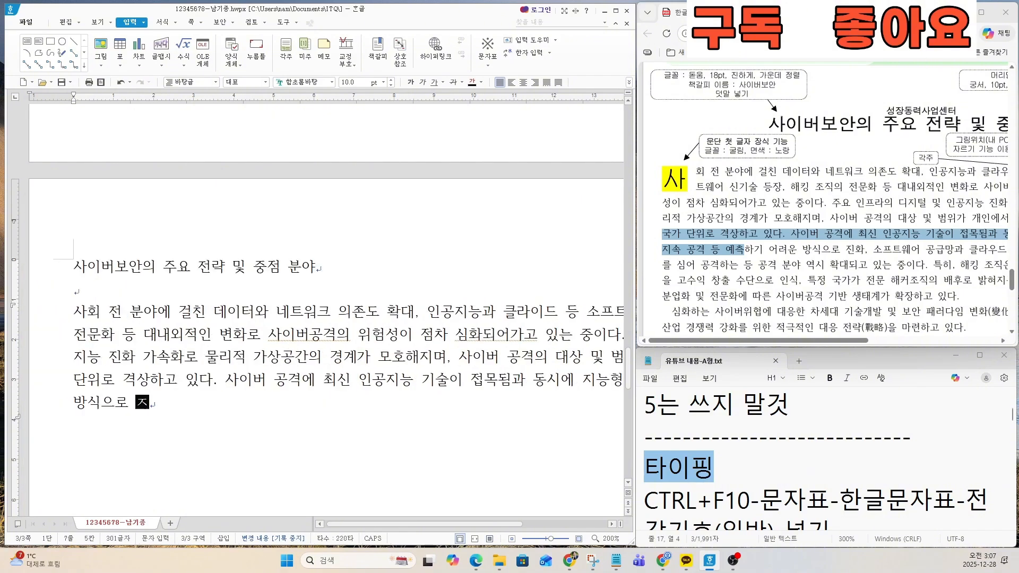
pyautogui.write('ㄴ화. ㅅ')
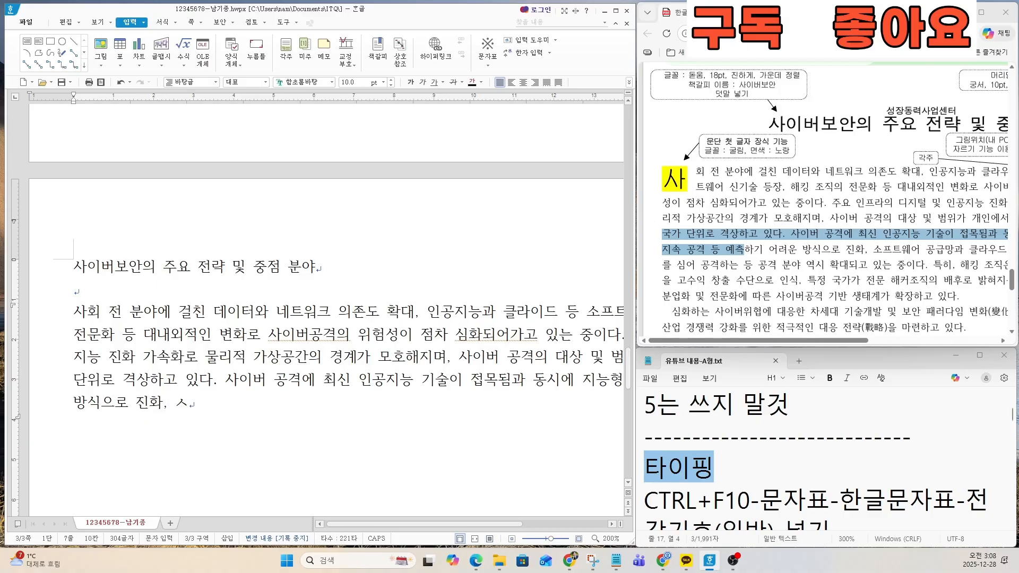
pyautogui.write('ㅗ프트웨어 공그')
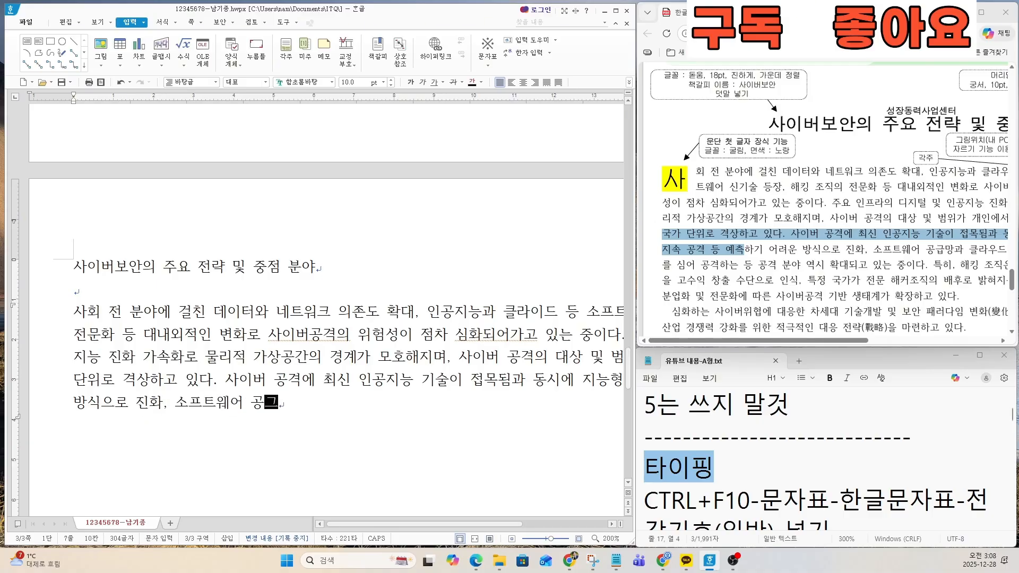
pyautogui.write('ㅂ망과 클라우드')
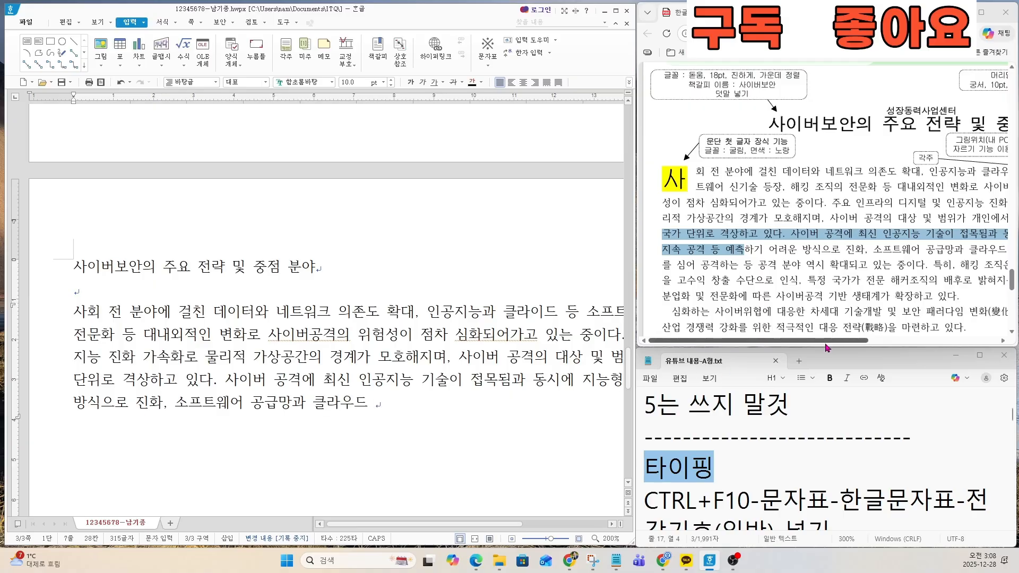
# Step: Continue the body paragraph after 진화, with 소프트웨어 공급망과 클라우드 등 악성코드, checking the line ends in the exam PDF
pyautogui.moveTo(826, 340); pyautogui.dragTo(912, 350)
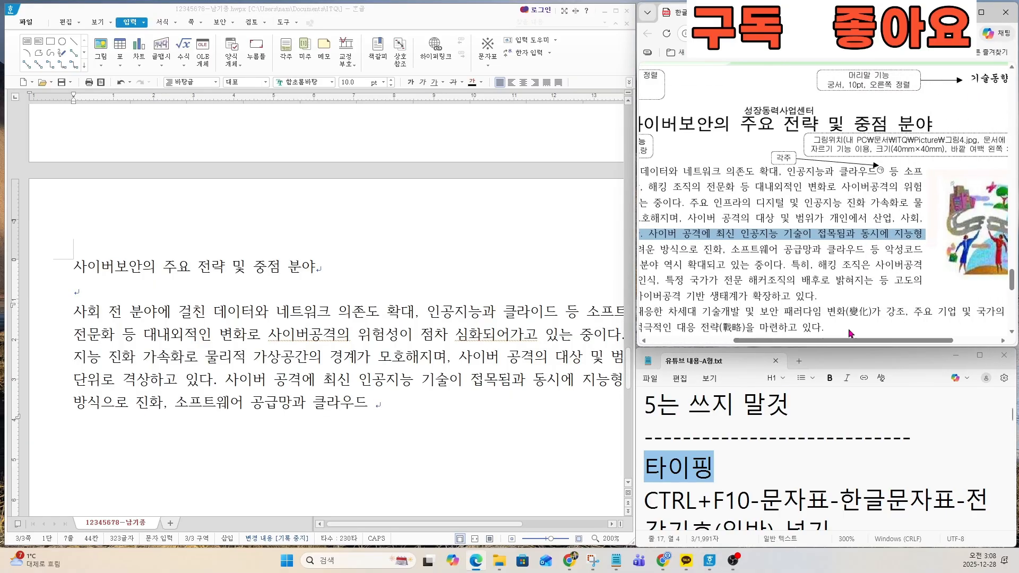
pyautogui.click(403, 408)
pyautogui.write('등 ')
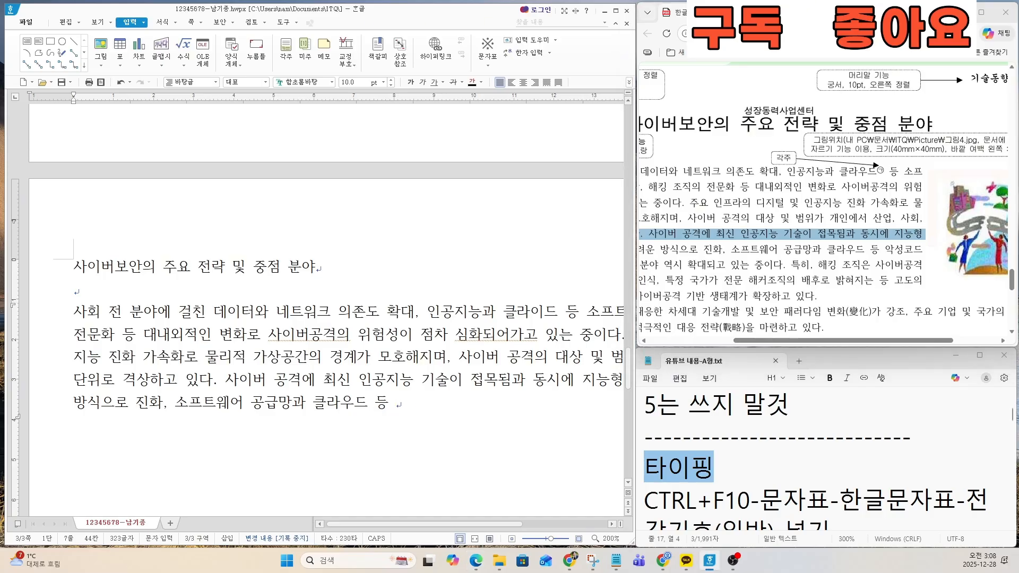
pyautogui.write('악성코드')
# Step: Mark the passage from 를 심어 to 수단 in the exam PDF and continue the paragraph with 를 심어 공격하는 등 공격 분야 역시 확대되고 있는 중이다
pyautogui.moveTo(870, 341); pyautogui.dragTo(785, 354)
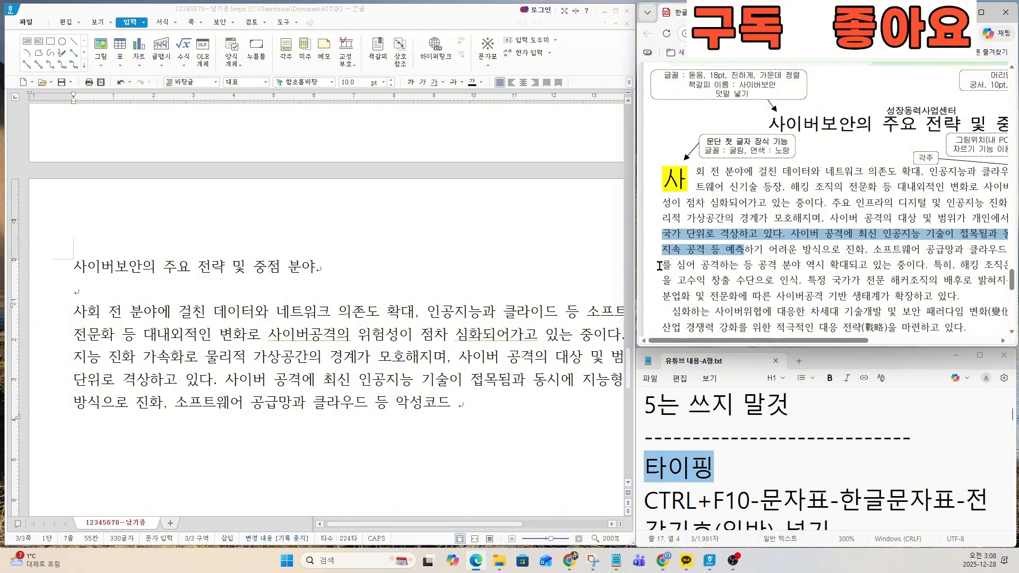
pyautogui.moveTo(659, 265); pyautogui.dragTo(755, 280)
pyautogui.click(458, 404)
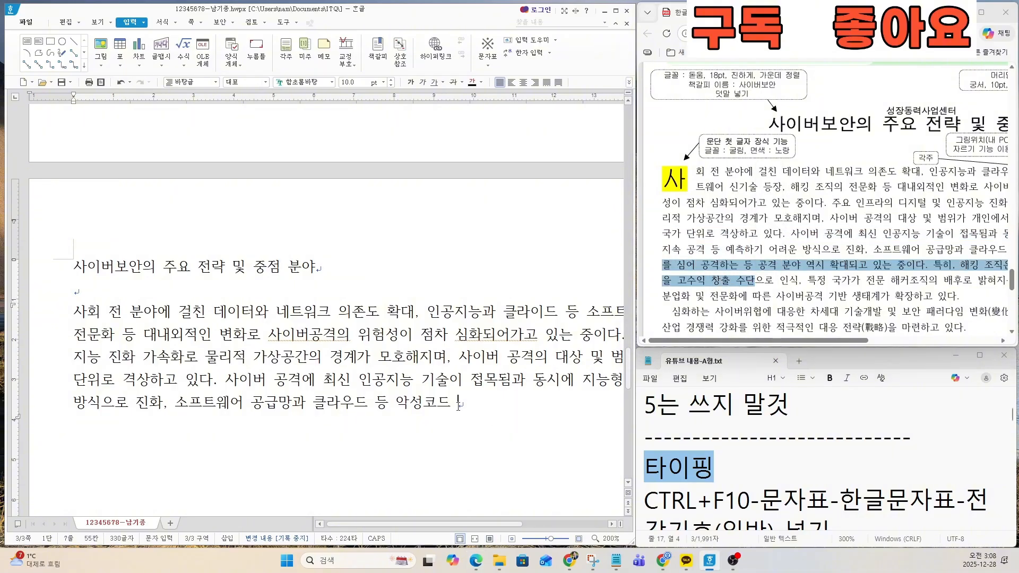
pyautogui.write('를 심어 공ㄱ')
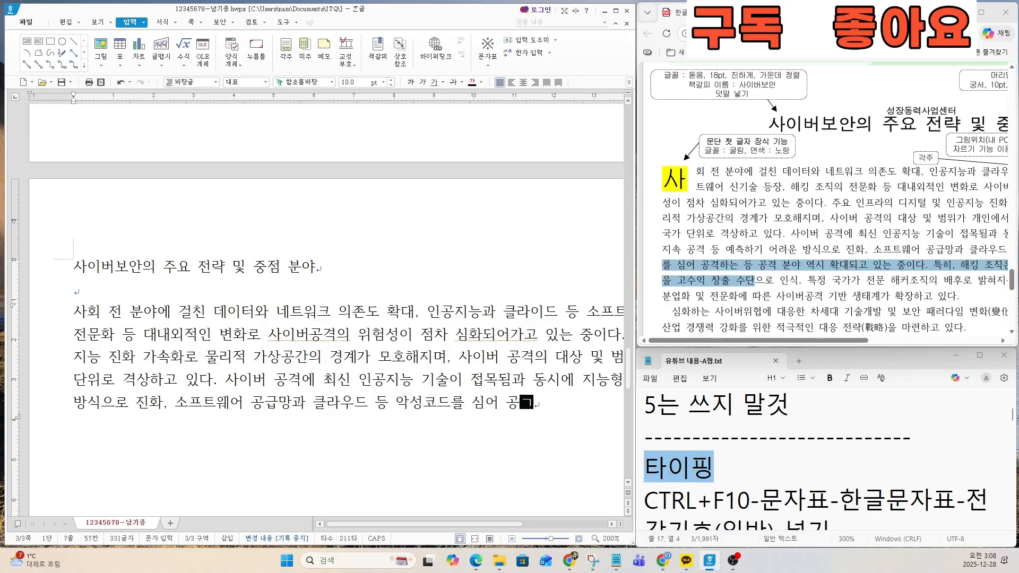
pyautogui.write('격하는 드')
pyautogui.write(' 공격')
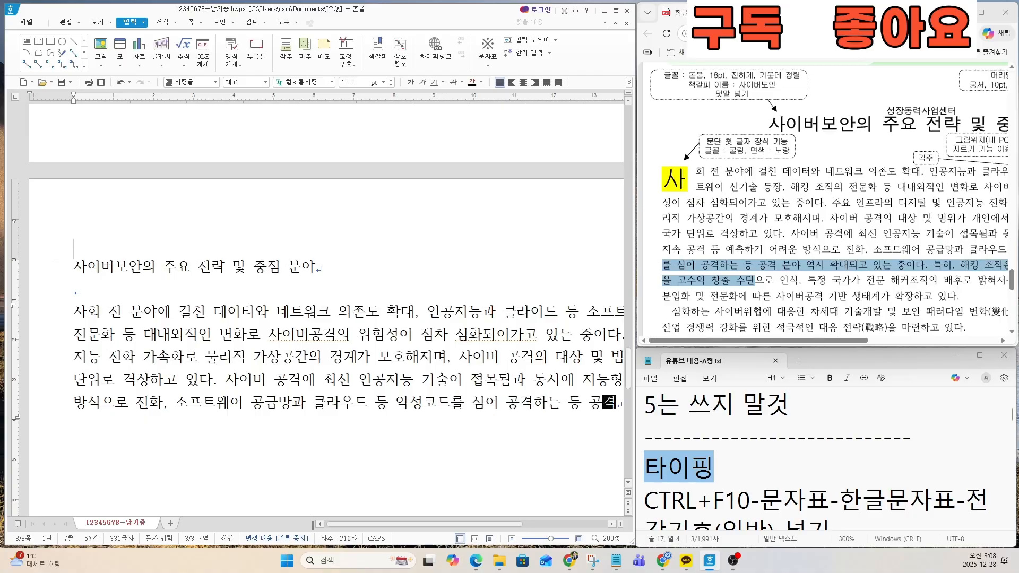
pyautogui.write(' 분야 역시 확ㄷ')
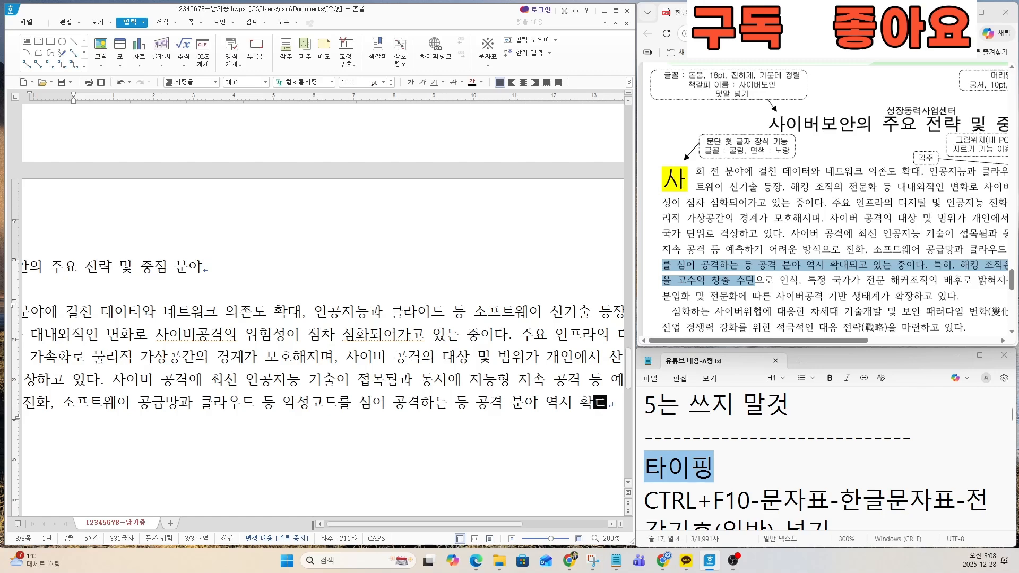
pyautogui.write('하되고 있는 중이다.')
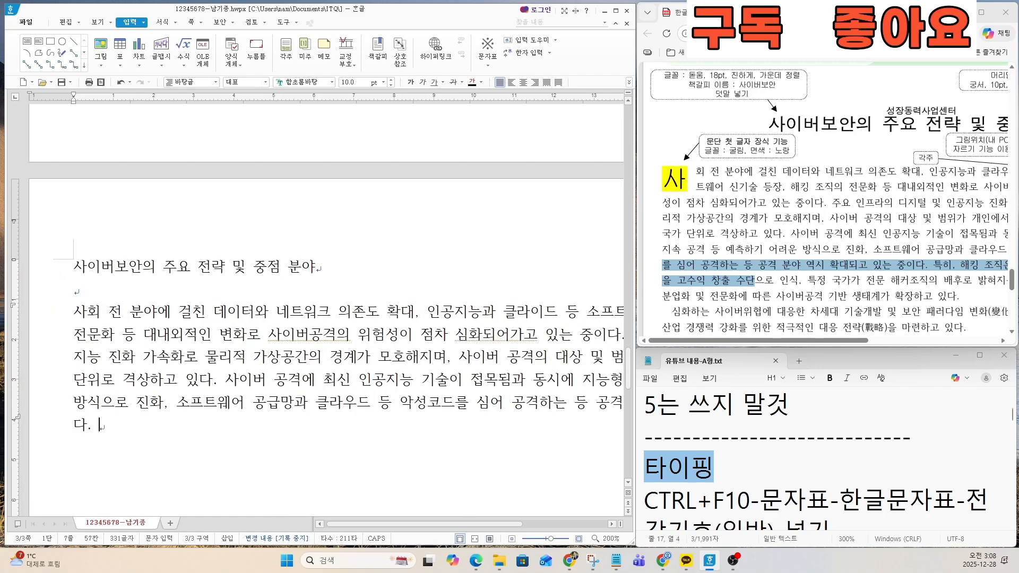
pyautogui.write('특히, 해킹 조직')
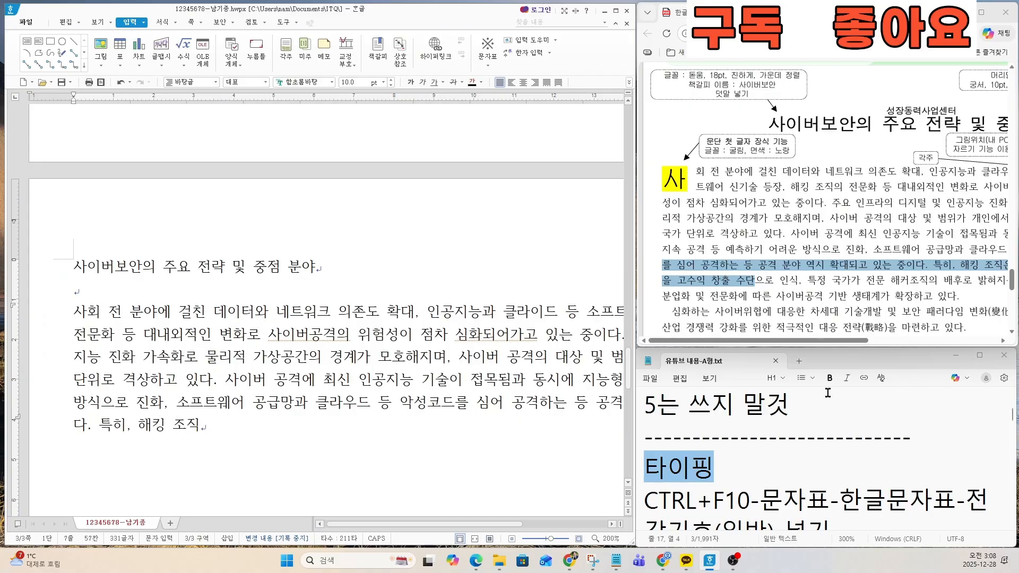
# Step: Start the next sentence of the body paragraph with 특히, 해킹 조직은 사이버공격
pyautogui.moveTo(835, 340); pyautogui.dragTo(899, 352)
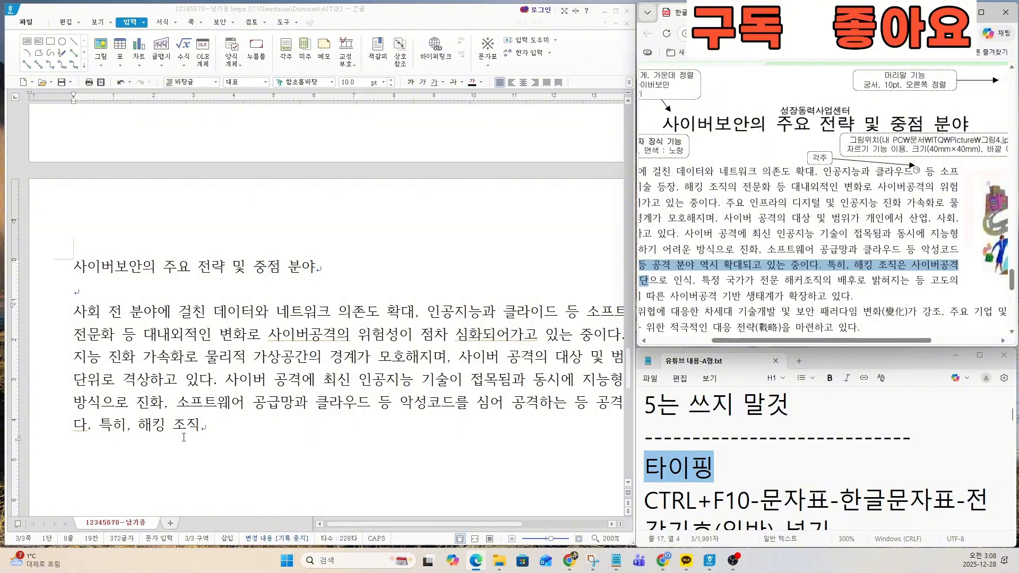
pyautogui.click(200, 427)
pyautogui.write('은 사이버고')
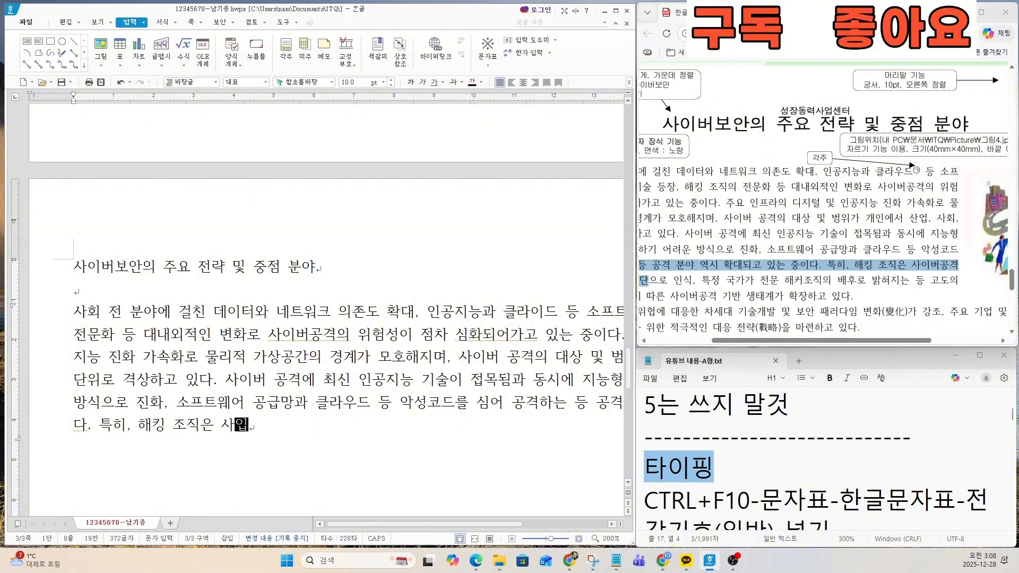
pyautogui.write('ㅇ격')
# Step: Continue the sentence after 사이버공격 with 을 고수익 창출 수단으로 인식, 특정 국가가 전문 해커조직의 배후로 밝혀
pyautogui.moveTo(748, 340); pyautogui.dragTo(669, 351)
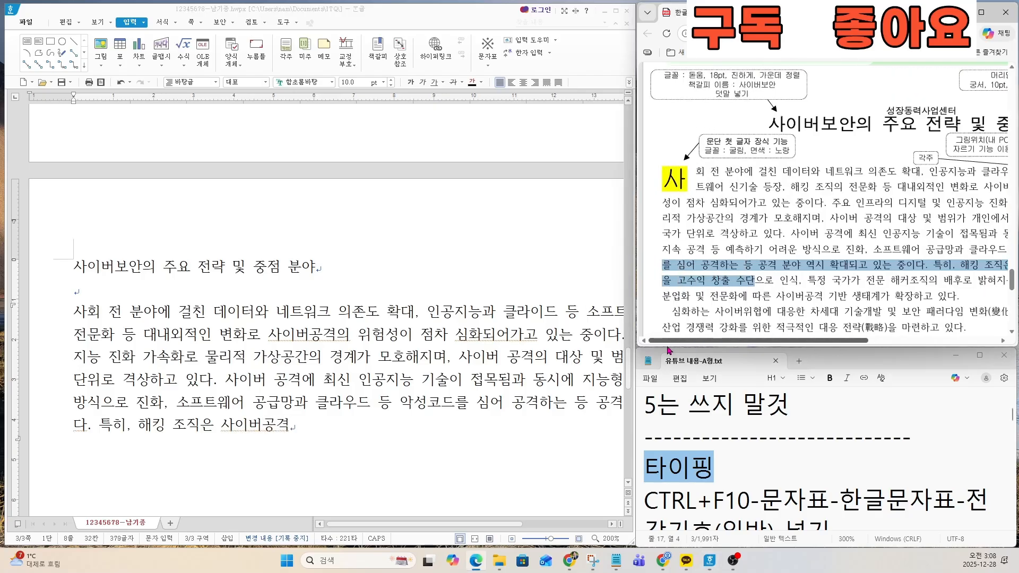
pyautogui.click(311, 427)
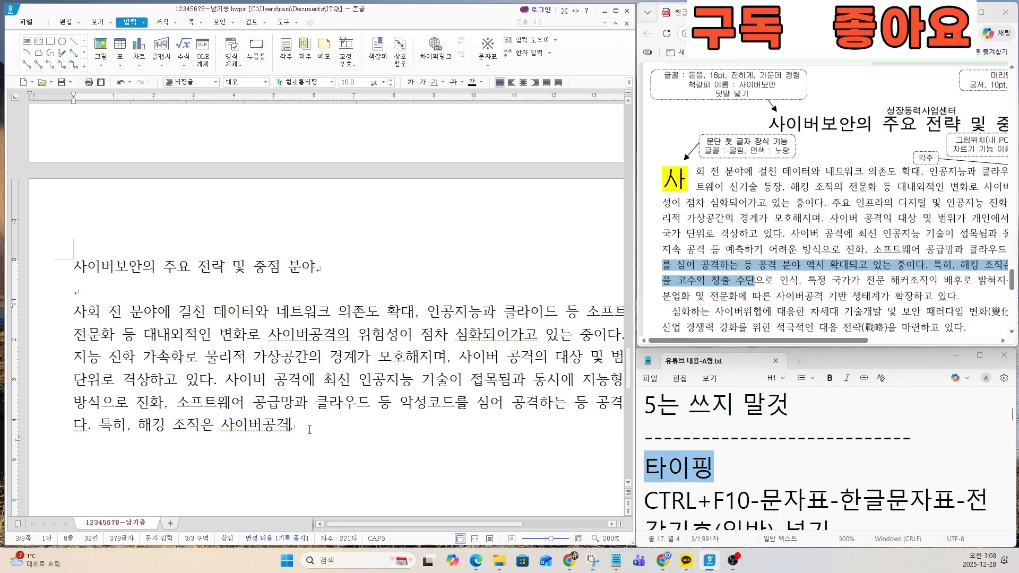
pyautogui.write('을 고')
pyautogui.write('수익 ')
pyautogui.write('창출 수단으로 인')
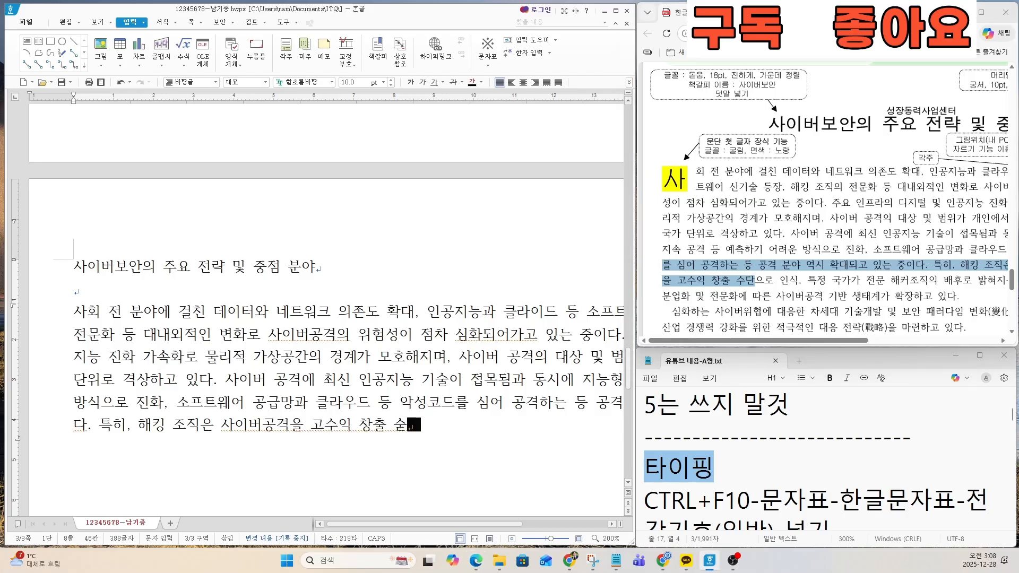
pyautogui.write('식, 특')
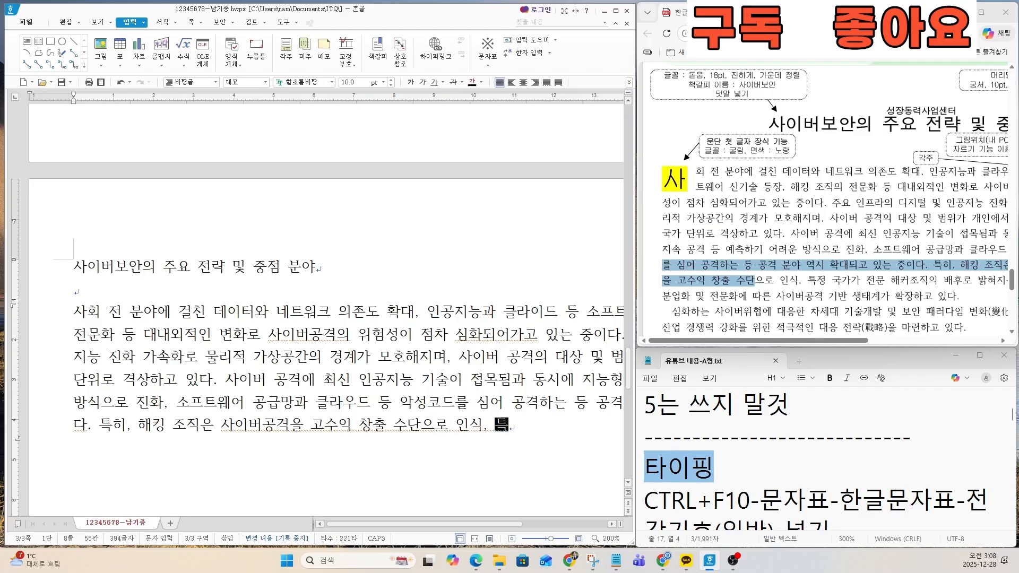
pyautogui.write('정 국가가 ')
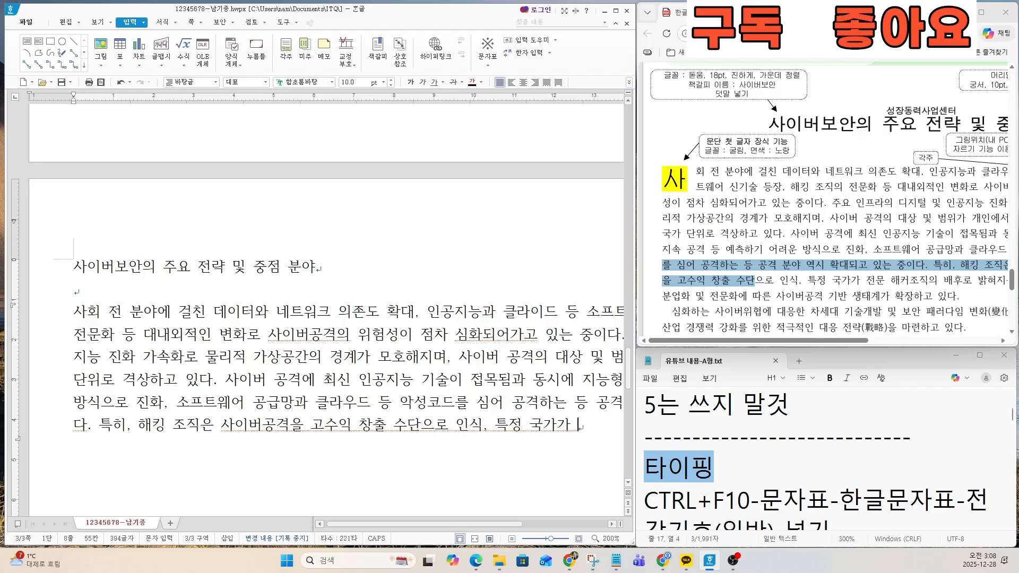
pyautogui.write('전문 햌커조')
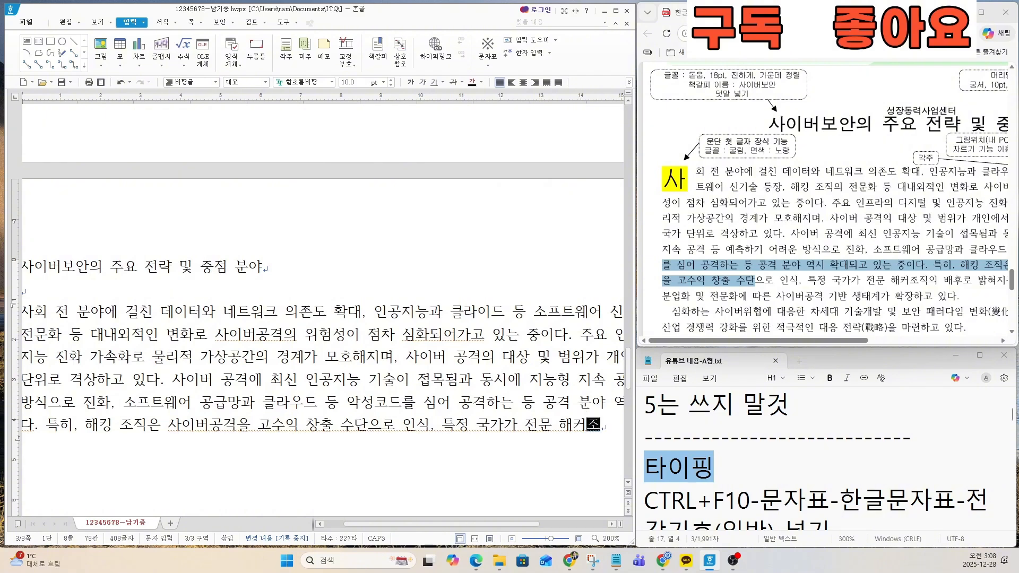
pyautogui.write('직의 배후로 밝혀')
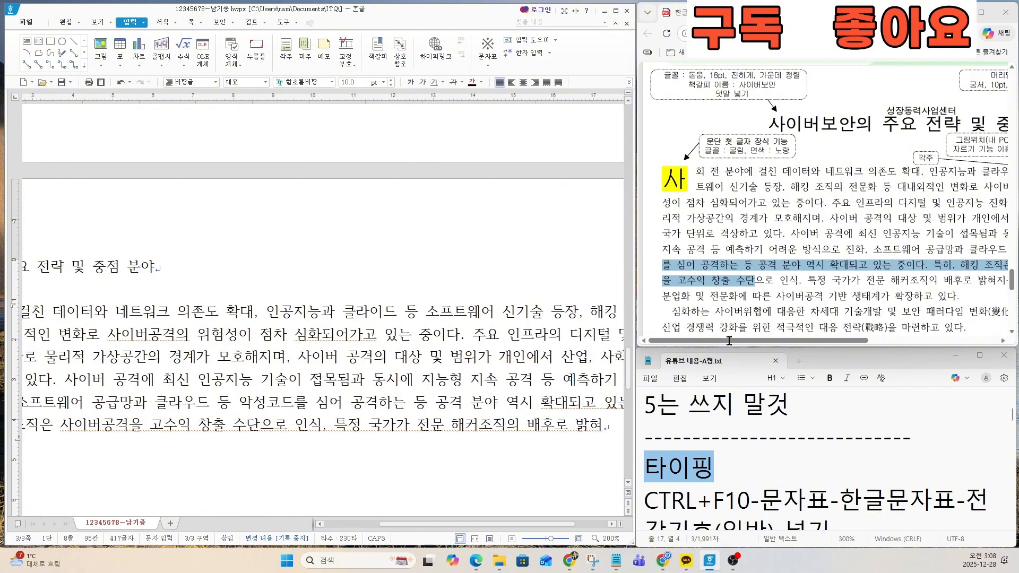
# Step: Mark the passage from 특정 국가가 to 확장하고 있다 in the exam PDF and continue the sentence with 지는 등 고도의
pyautogui.moveTo(729, 340); pyautogui.dragTo(811, 340)
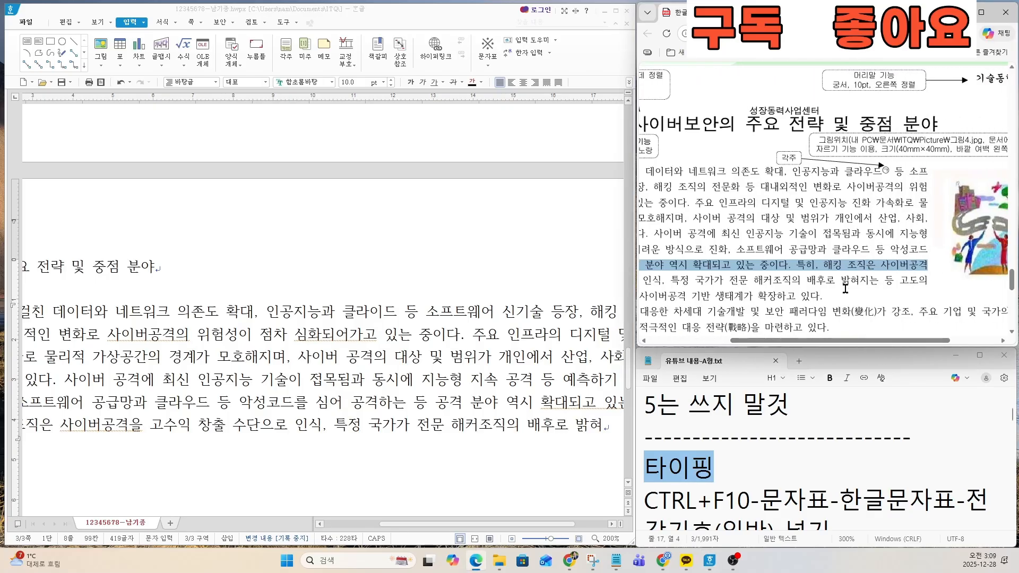
pyautogui.moveTo(820, 296); pyautogui.dragTo(663, 280)
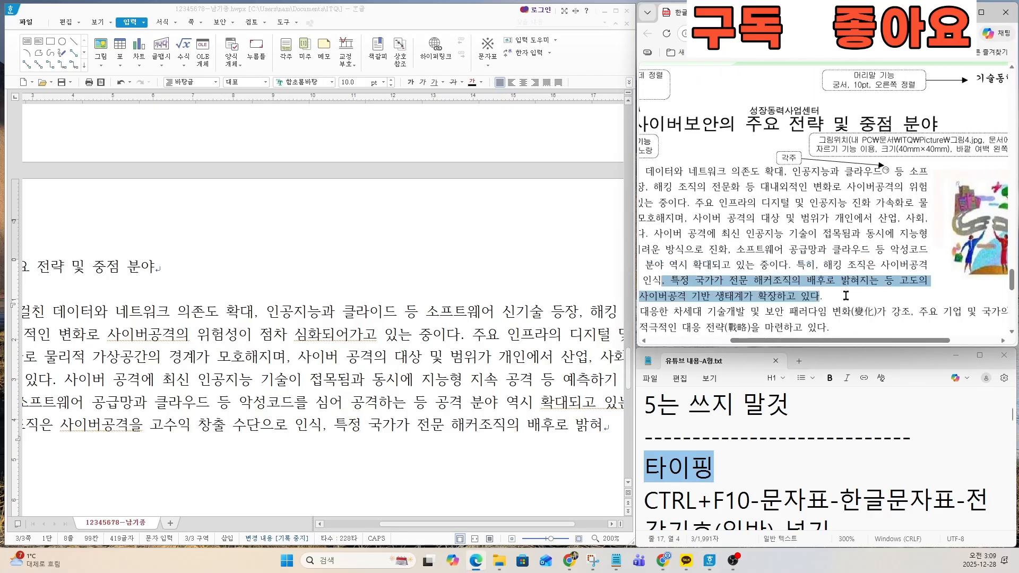
pyautogui.click(605, 424)
pyautogui.write('지는 등 고도의')
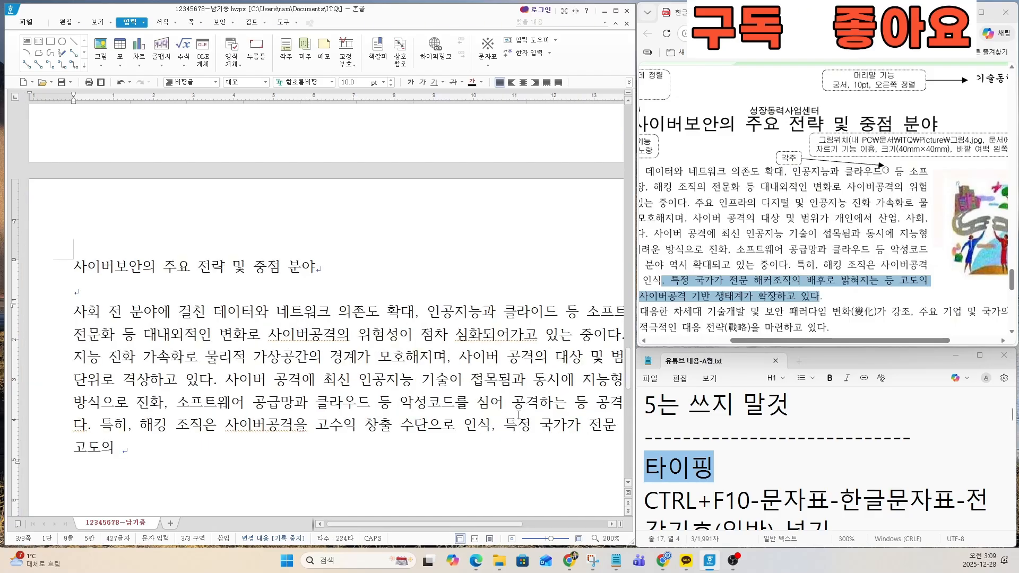
# Step: Continue the sentence after 고도의 with 분업화 및 전문화에 따른 사이버공격 기반
pyautogui.moveTo(820, 340); pyautogui.dragTo(738, 342)
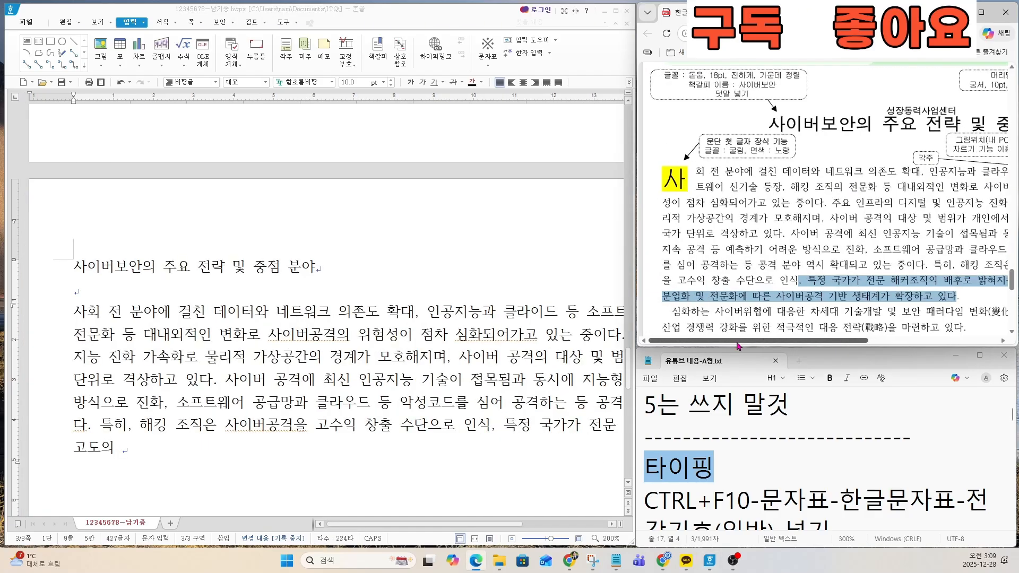
pyautogui.click(197, 452)
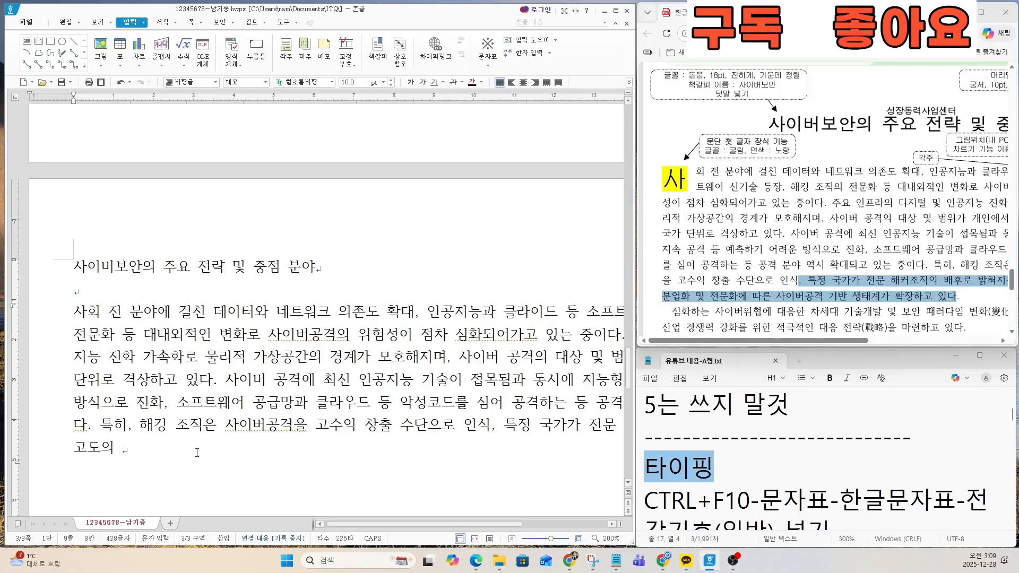
pyautogui.write('분업화 및 ㅈ')
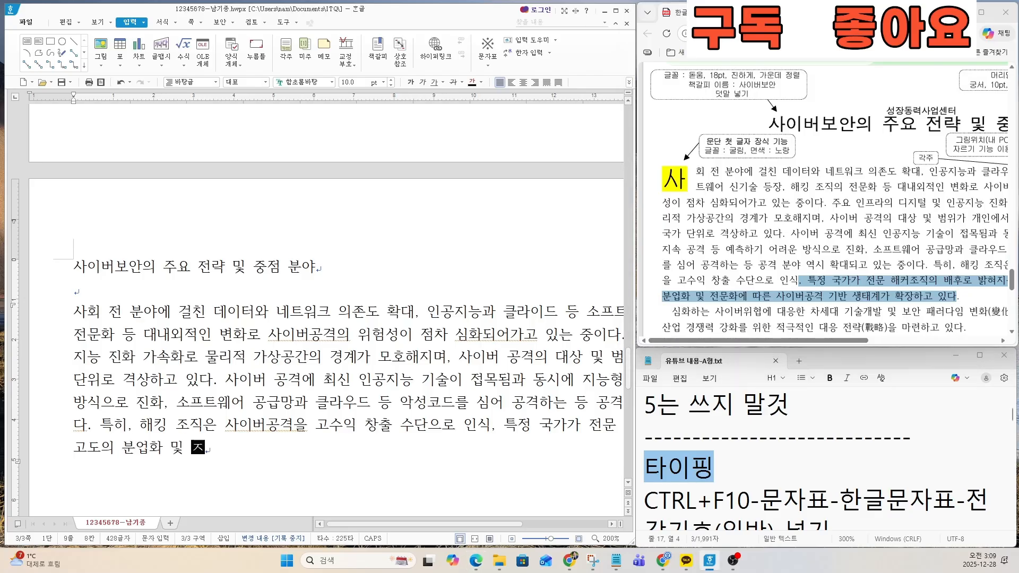
pyautogui.write('전문화에 따')
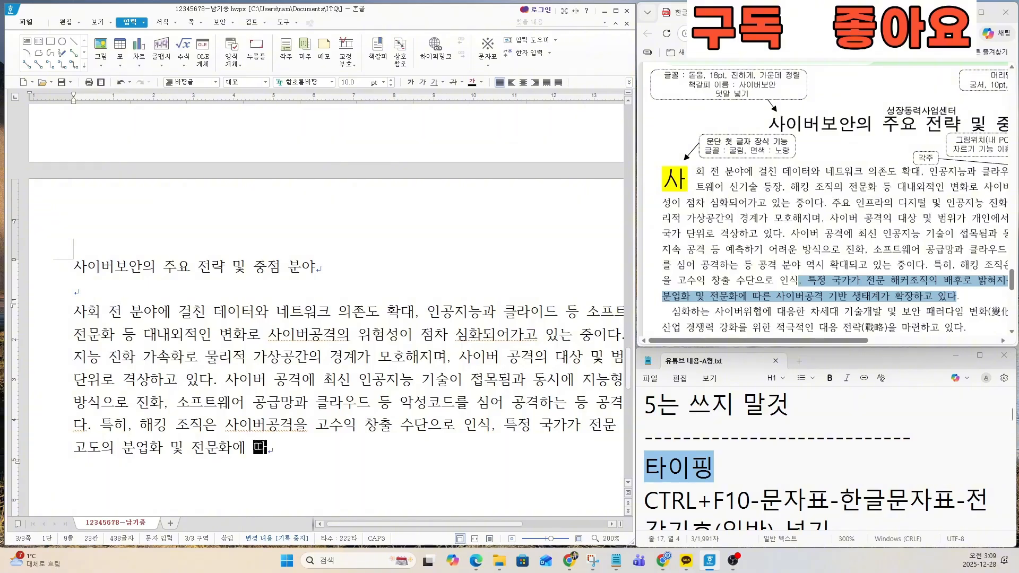
pyautogui.write('른 사이버공각')
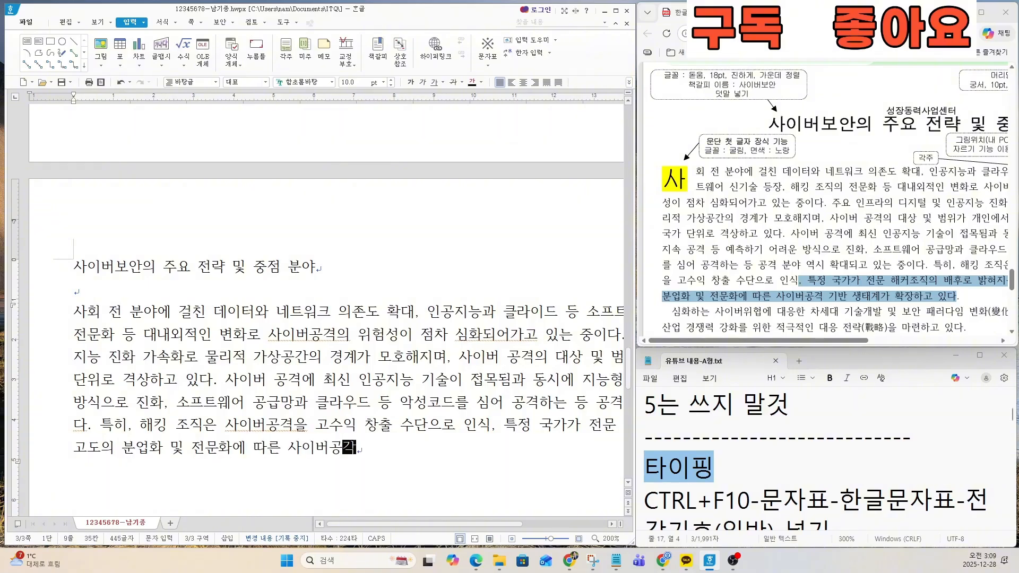
pyautogui.write(' ㅣ반')
pyautogui.write(' 기반 ')
pyautogui.write('생태')
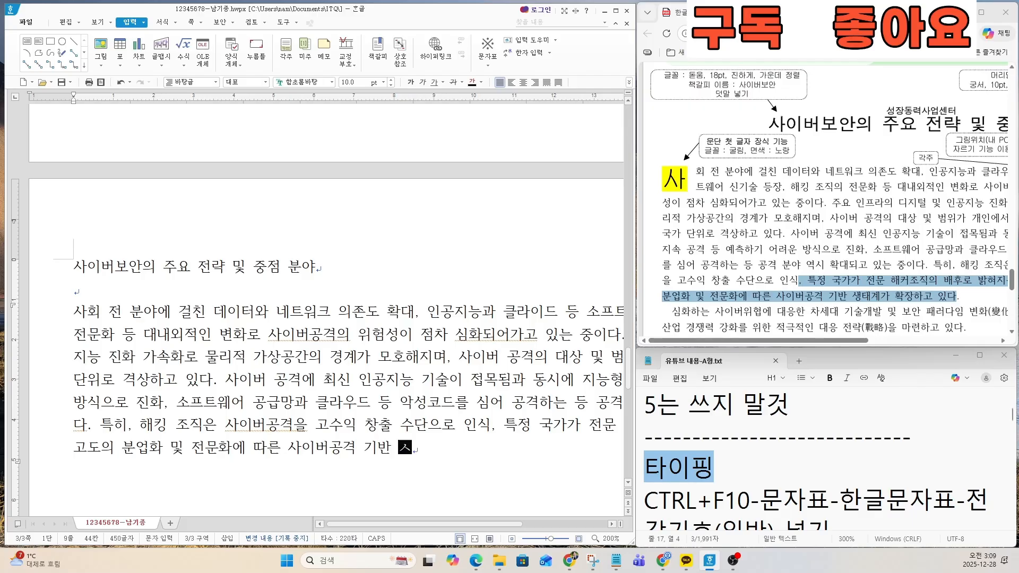
pyautogui.write('계가 확장')
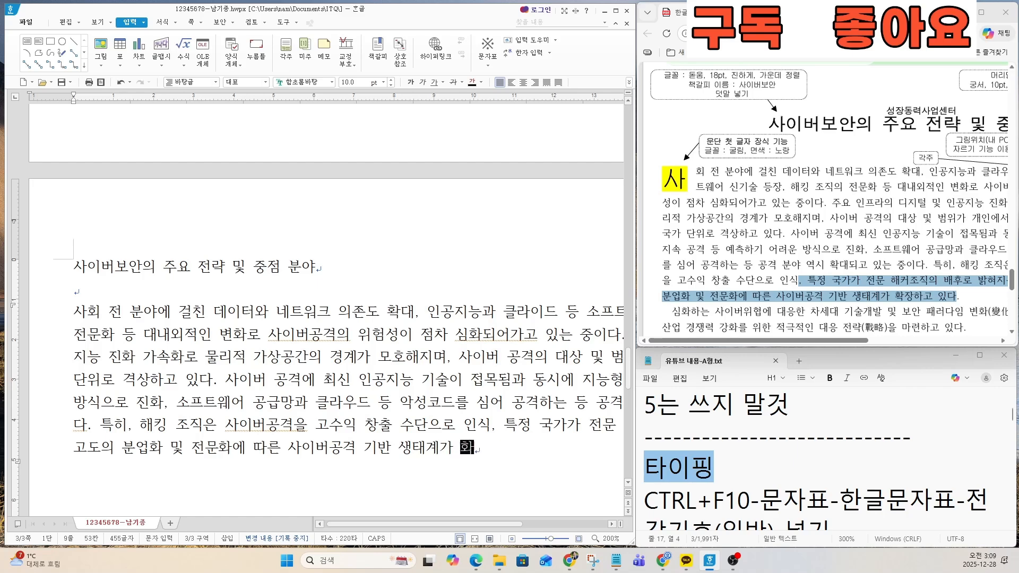
pyautogui.write('하고 있다.')
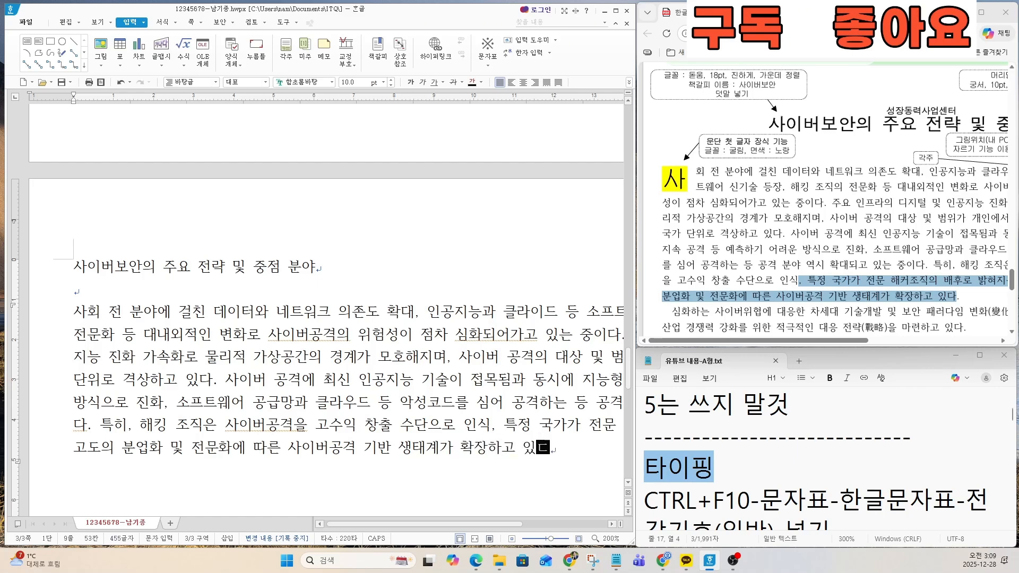
# Step: Finish the first body paragraph with 생태계가 확장하고 있다. and start a new paragraph
pyautogui.press('Return')
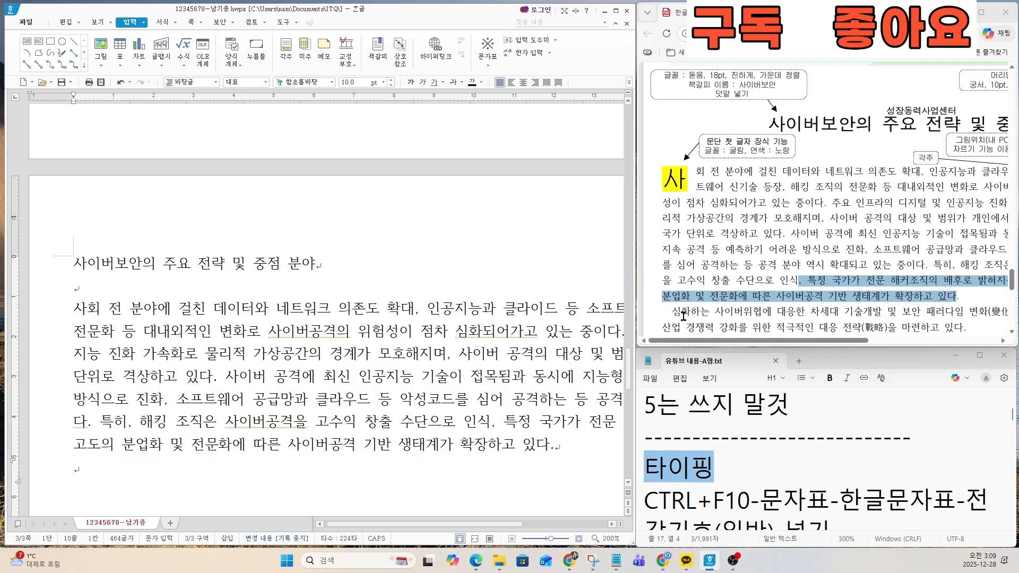
# Step: Start the second body paragraph with a two-space indent and the text 심화하는 사이버위협에 대응한 차세대
pyautogui.scroll(-1, 687, 315)
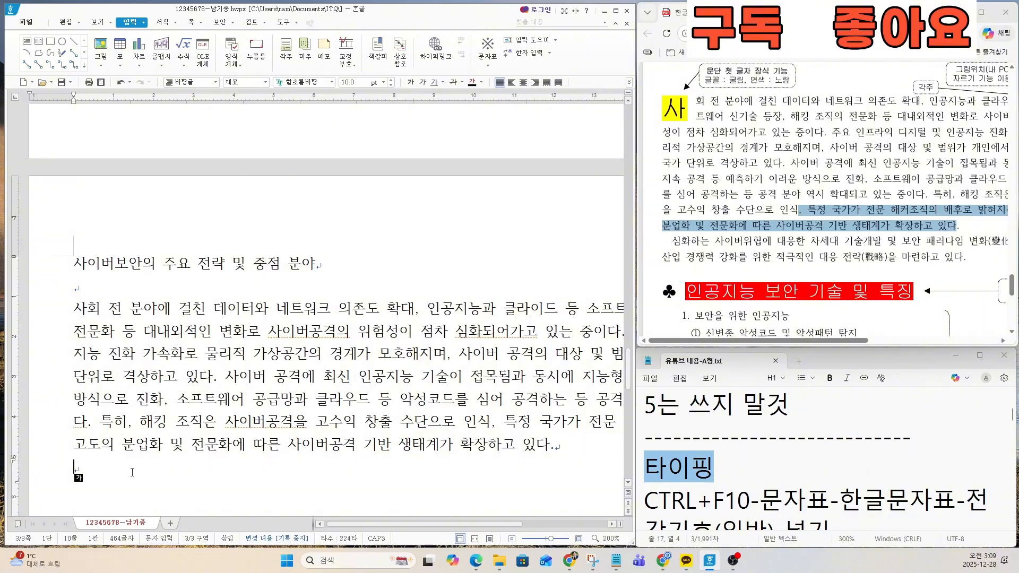
pyautogui.write('심화되')
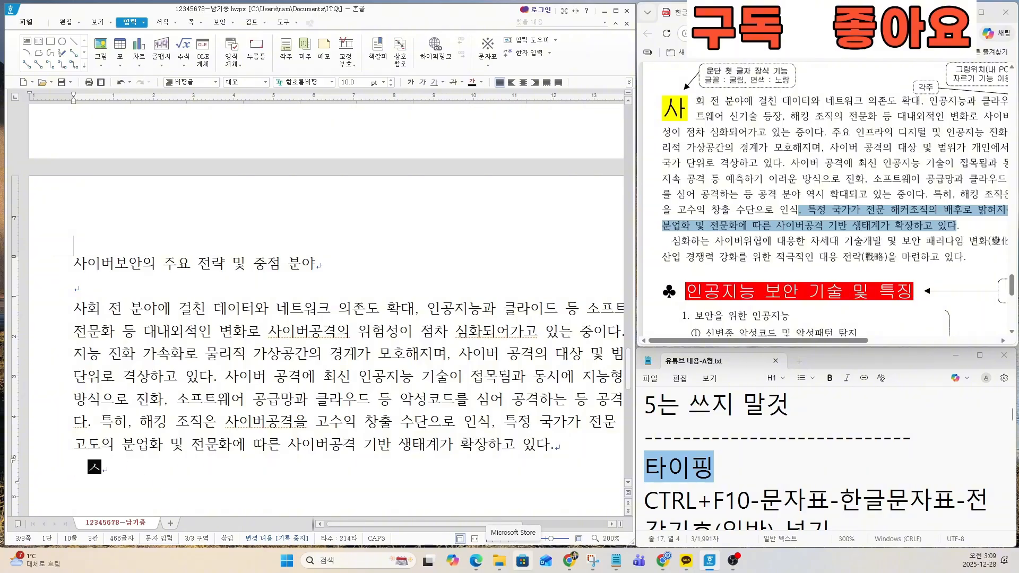
pyautogui.write('는')
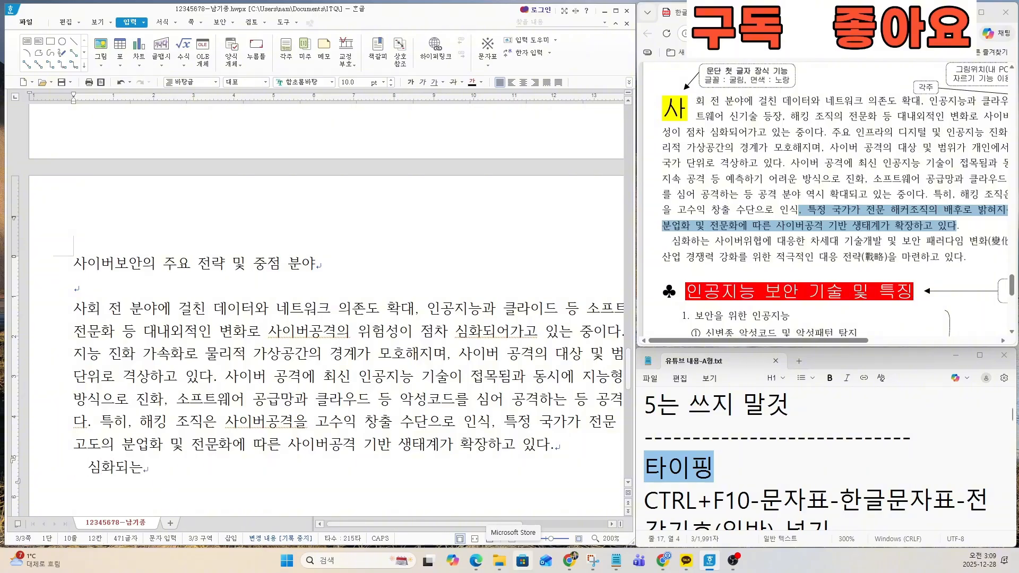
pyautogui.write('화하는')
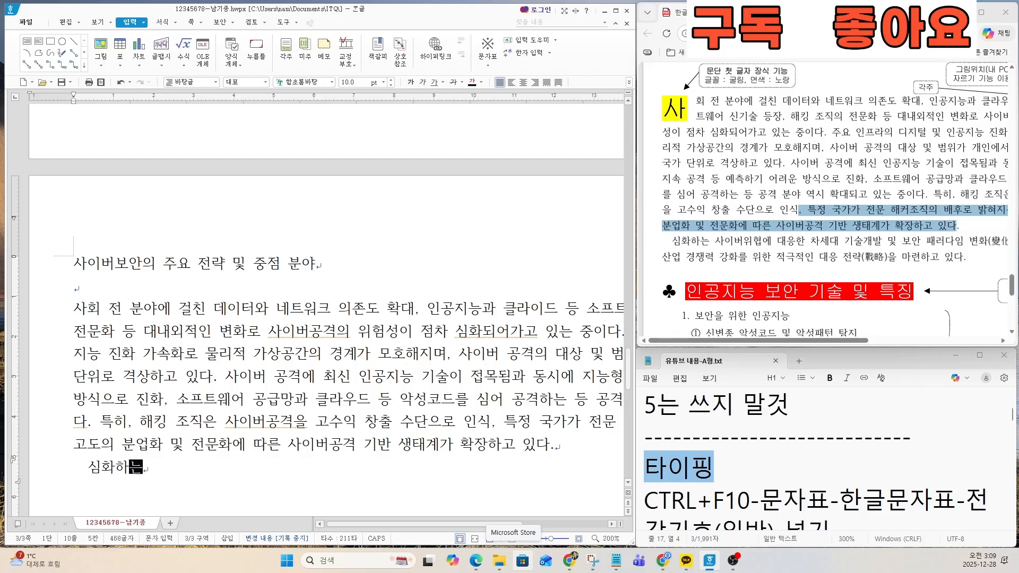
pyautogui.write(' 사이버')
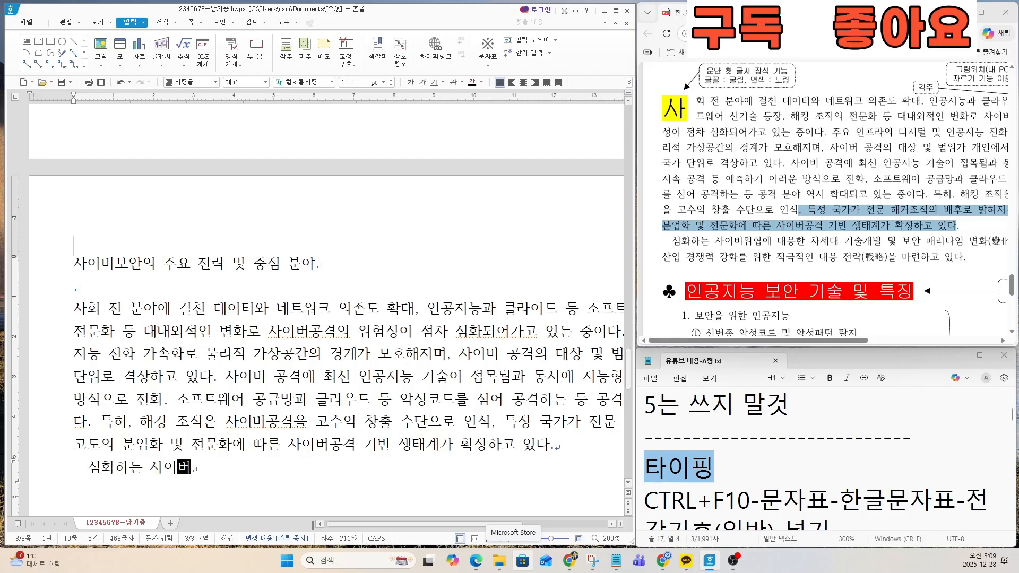
pyautogui.write('위혀협에')
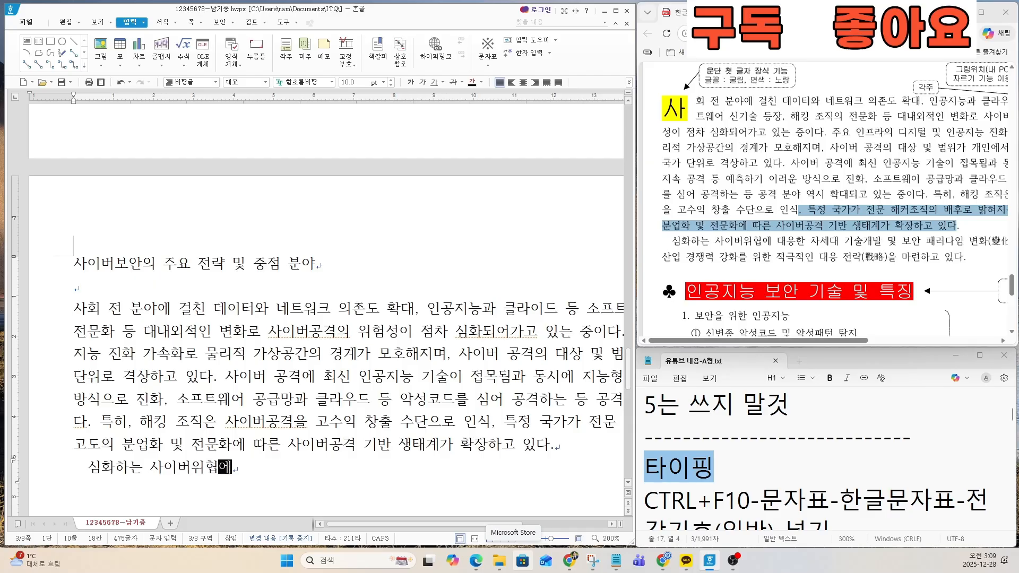
pyautogui.write(' ㄷ대응한 ')
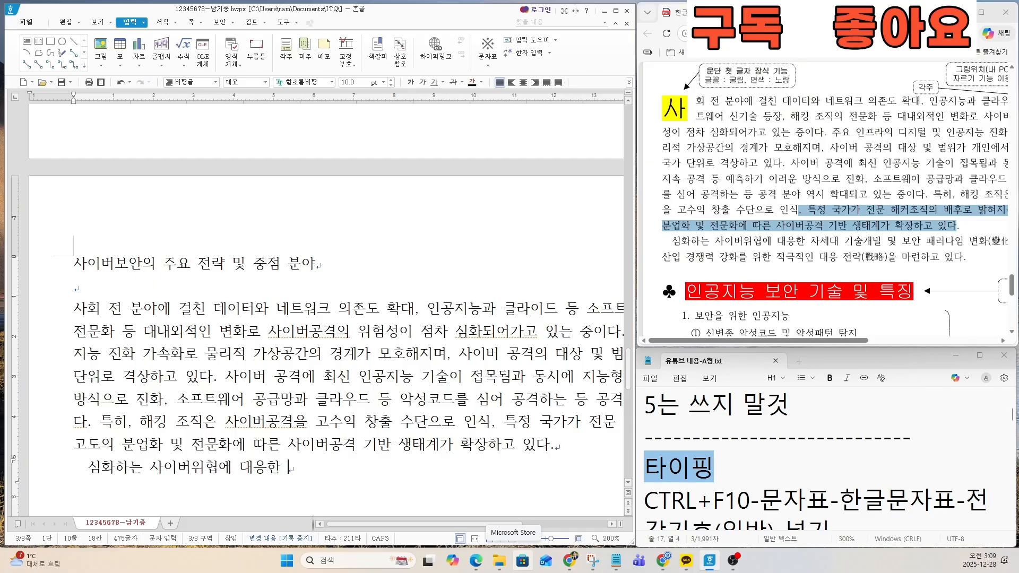
pyautogui.write('차섿대 ')
pyautogui.write('기술대발')
# Step: Continue the second paragraph after 차세대 with 기술개발 및 보안 패러다임 변화
pyautogui.press('BackSpace')
pyautogui.press('BackSpace')
pyautogui.press('BackSpace')
pyautogui.press('BackSpace')
pyautogui.press('BackSpace')
pyautogui.write('ㅅ')
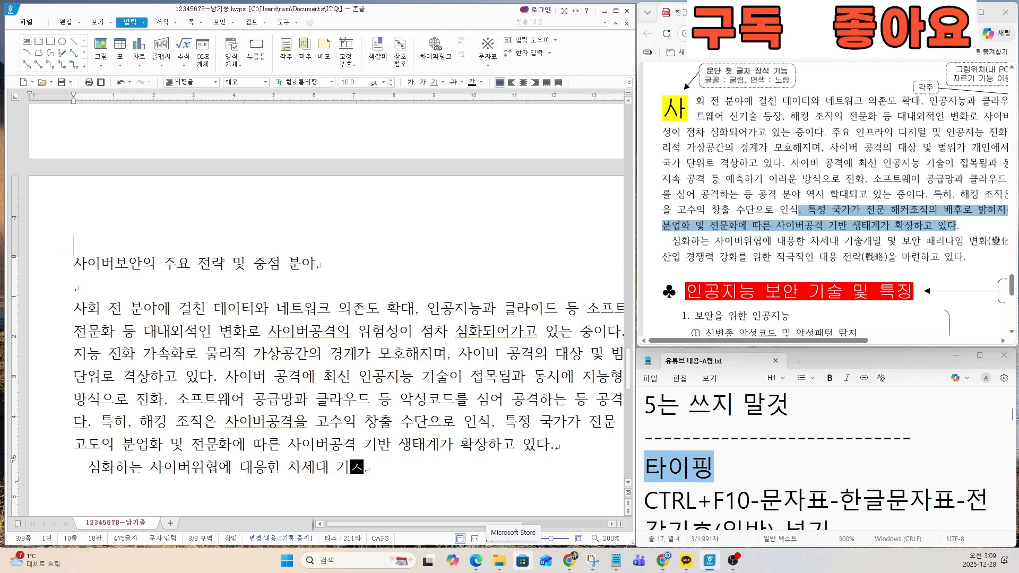
pyautogui.write('술개발 및 ')
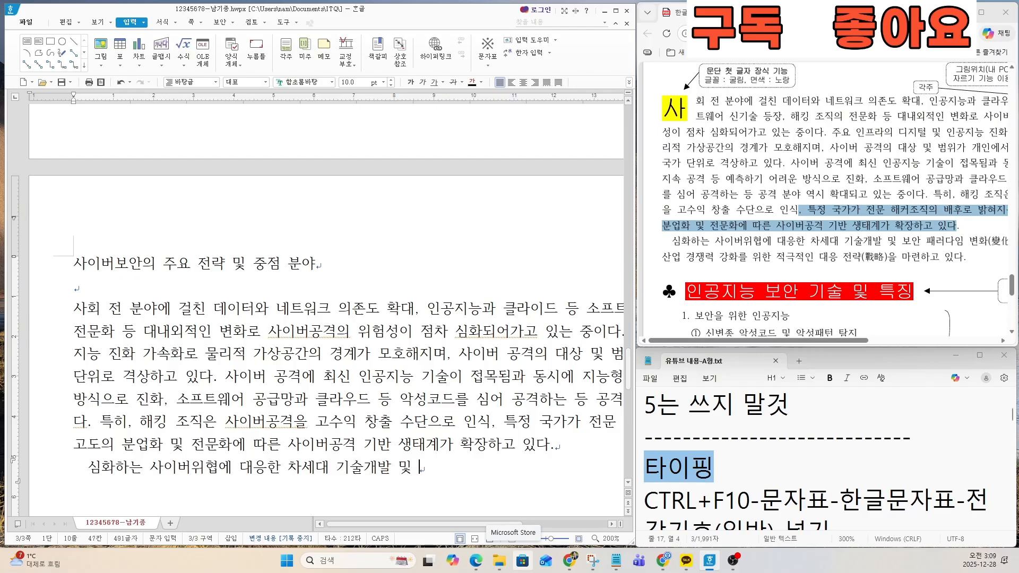
pyautogui.write('보안 ㅅ')
pyautogui.write('패ㅓ')
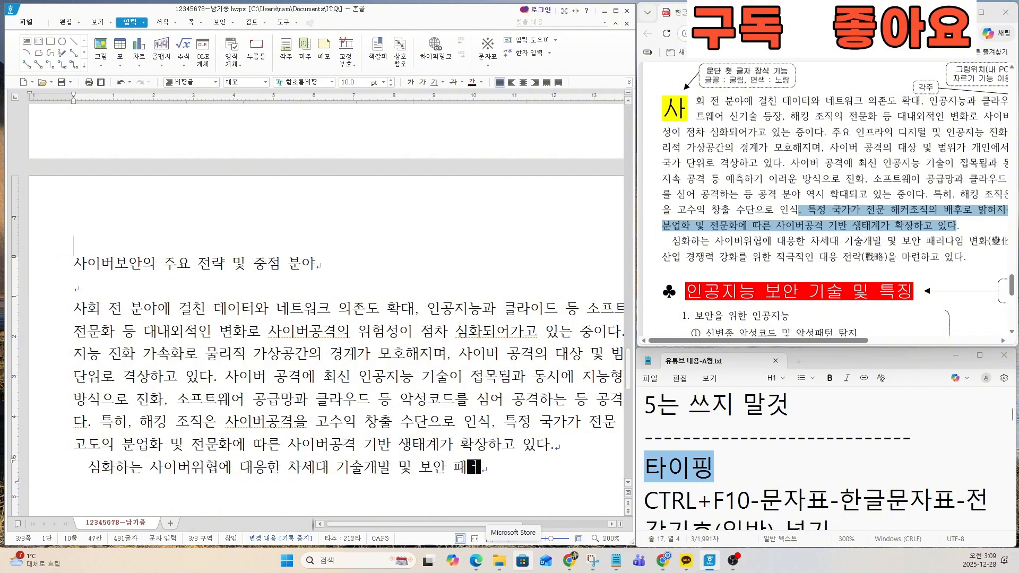
pyautogui.write('다임 변화')
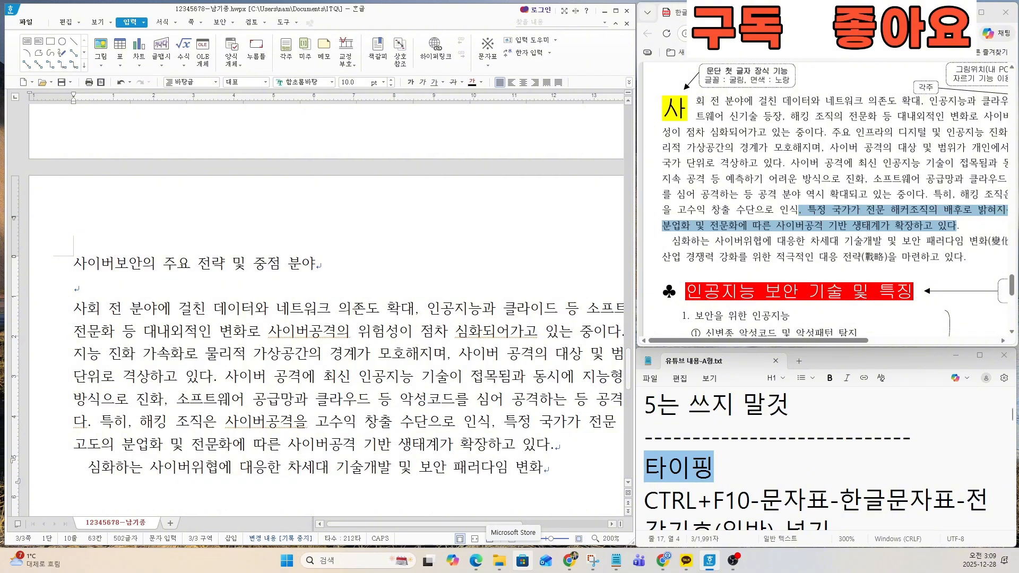
# Step: Mark 변화(變化)가 in the exam PDF and convert 변화 in the document to the Hanja 變化 in 한글(漢字) format
pyautogui.moveTo(856, 340); pyautogui.dragTo(944, 351)
pyautogui.doubleClick(830, 239)
pyautogui.click(557, 465)
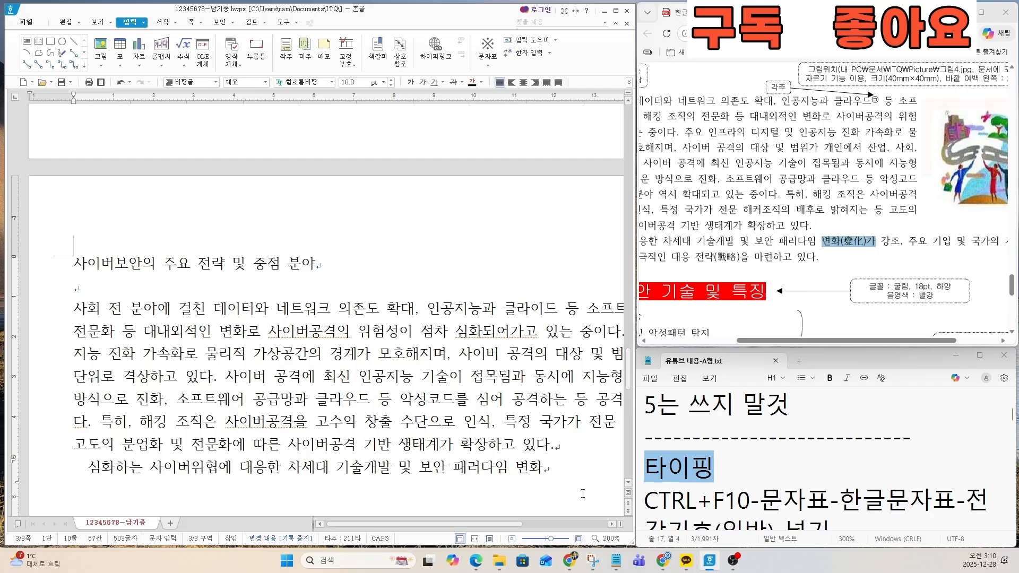
pyautogui.press('F9')
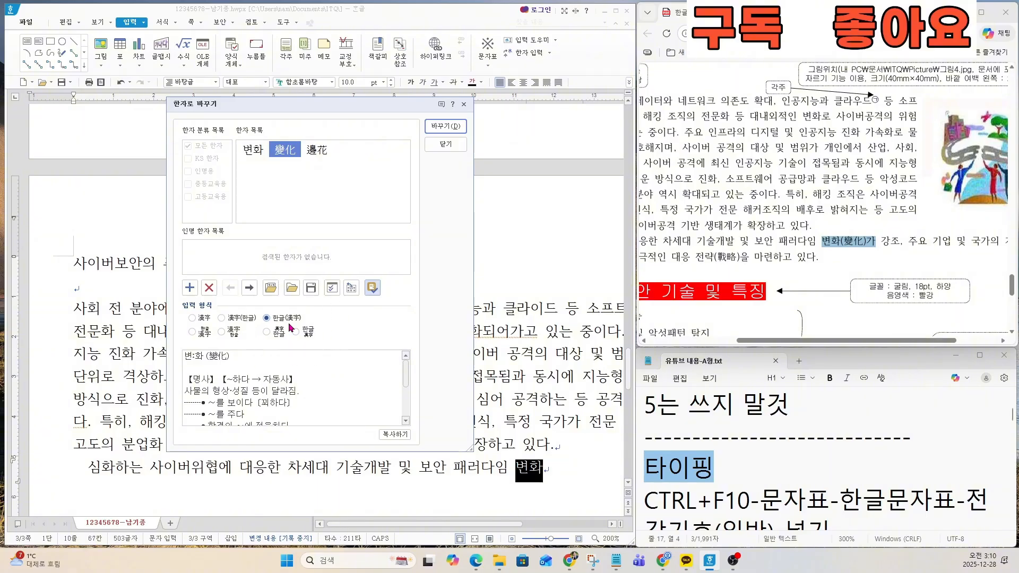
pyautogui.click(446, 128)
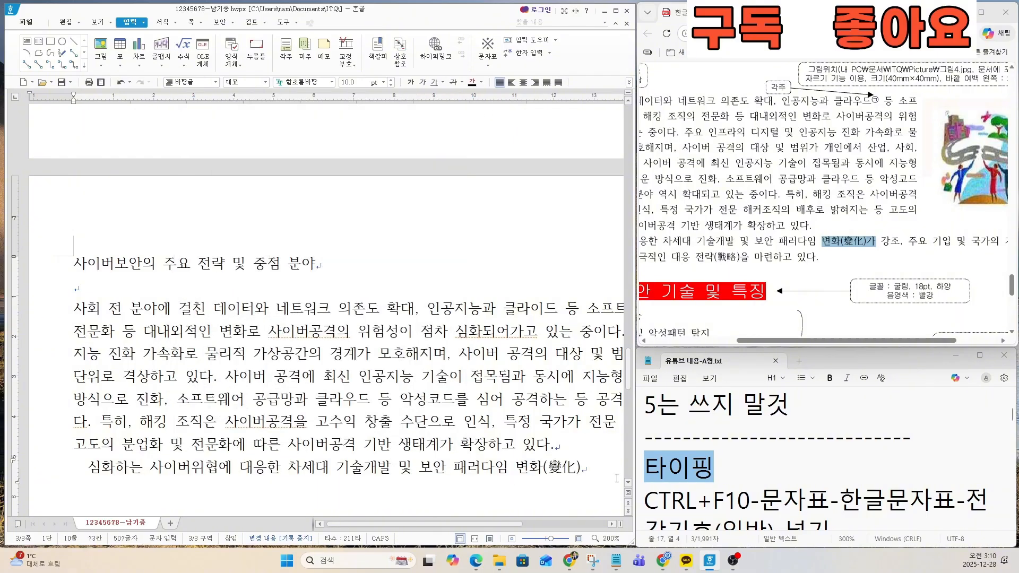
# Step: Continue the sentence after 변화(變化) with 가 강조, 주요 기업 및 국가의
pyautogui.write('가 ')
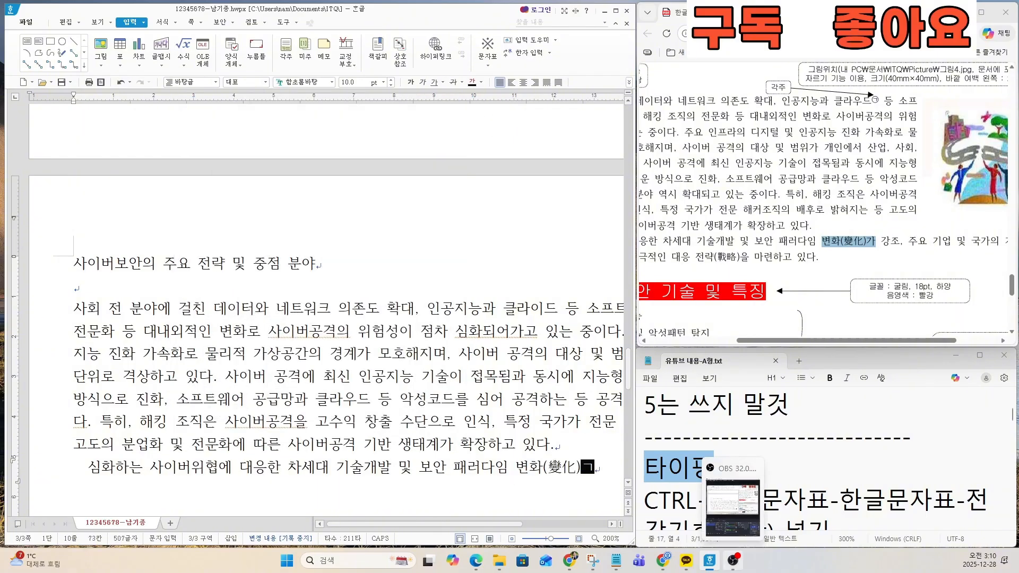
pyautogui.write('강조, 주요')
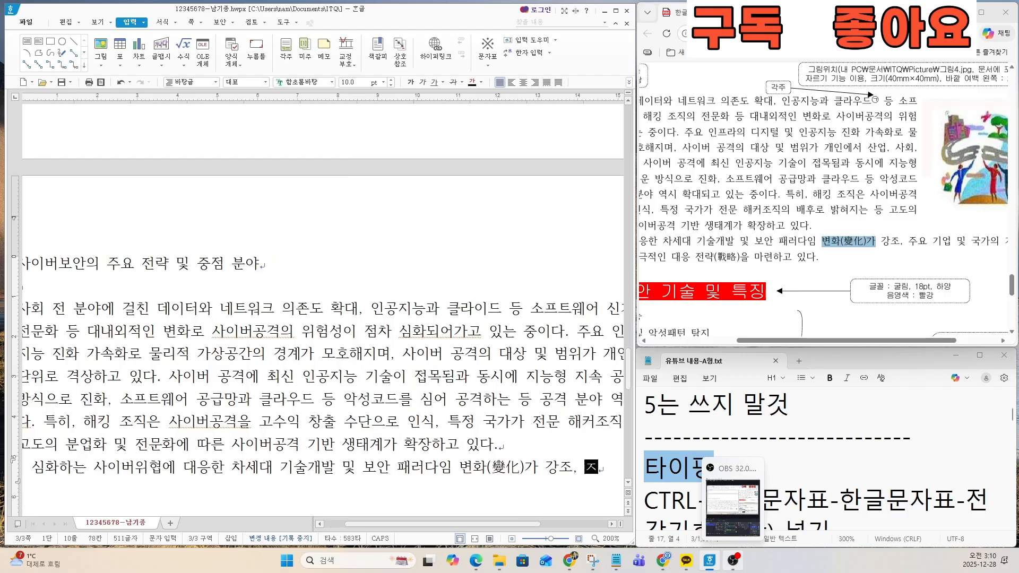
pyautogui.write(' 기업 및')
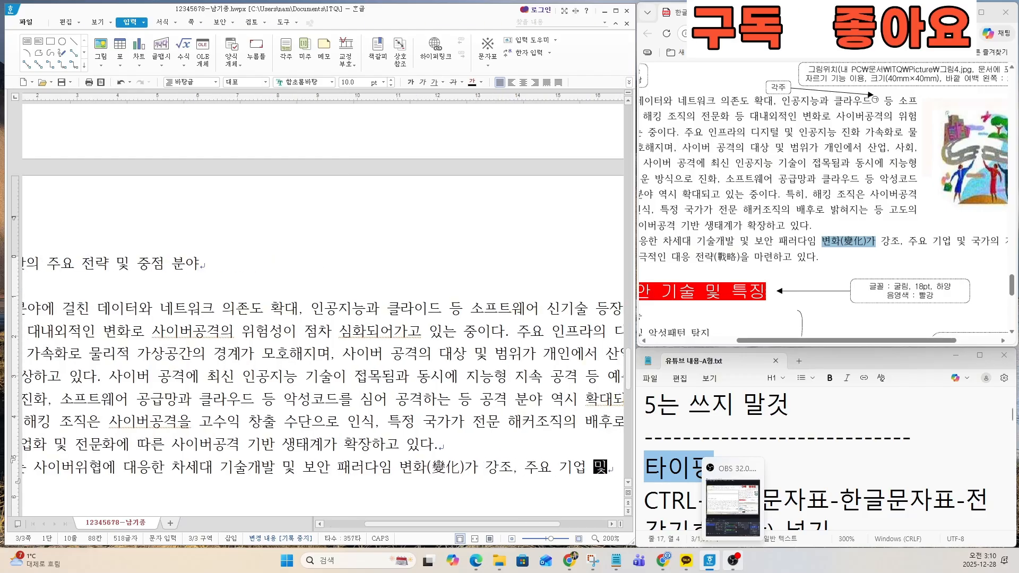
pyautogui.write(' ㄱ국가의')
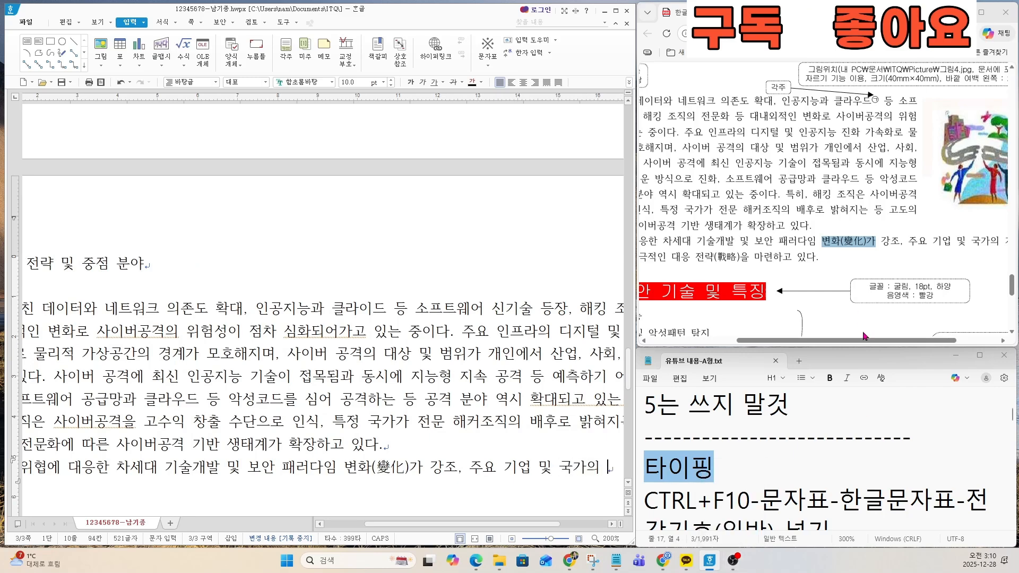
# Step: Mark the second paragraph in the exam PDF through 마련하고 있다 and continue the document's sentence with 기술과
pyautogui.moveTo(860, 341); pyautogui.dragTo(904, 340)
pyautogui.moveTo(896, 235); pyautogui.dragTo(763, 261)
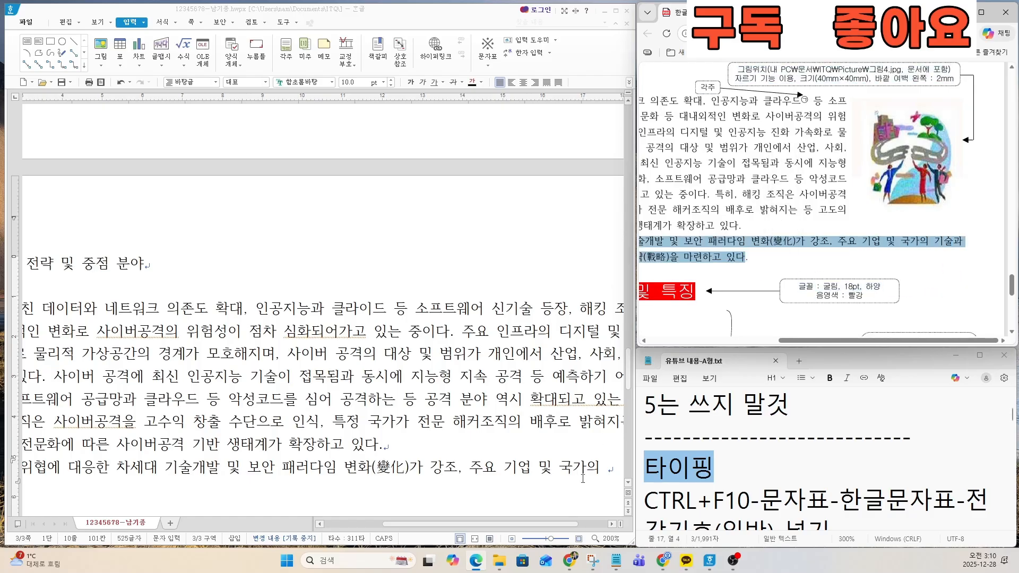
pyautogui.click(602, 467)
pyautogui.write('기술과')
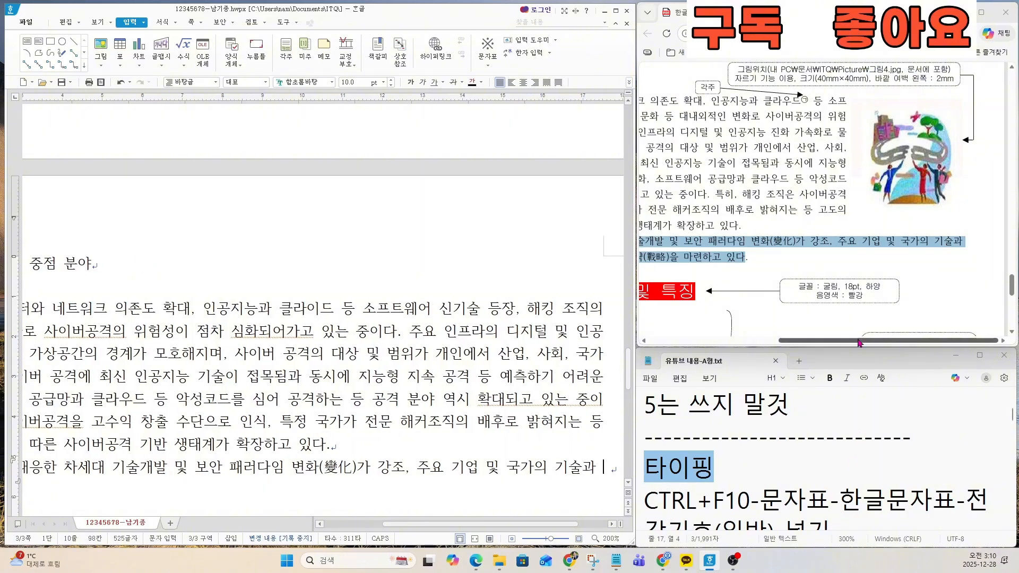
# Step: Continue the sentence after 기술과 with 산업 경쟁력 강화를 위한 적극적인 대응 전략
pyautogui.moveTo(855, 340); pyautogui.dragTo(722, 340)
pyautogui.click(613, 469)
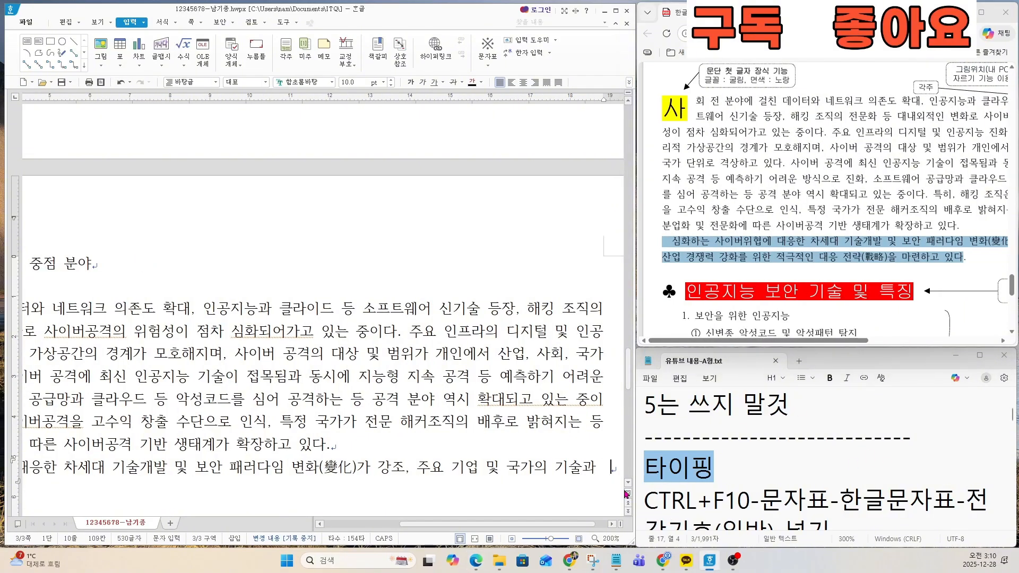
pyautogui.write('상')
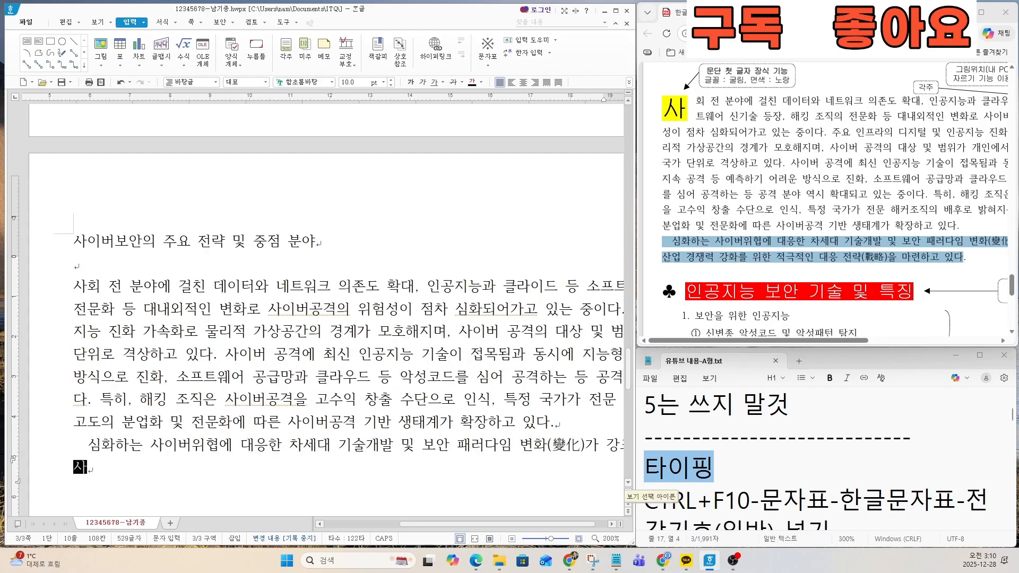
pyautogui.write('업 경쟁력 가')
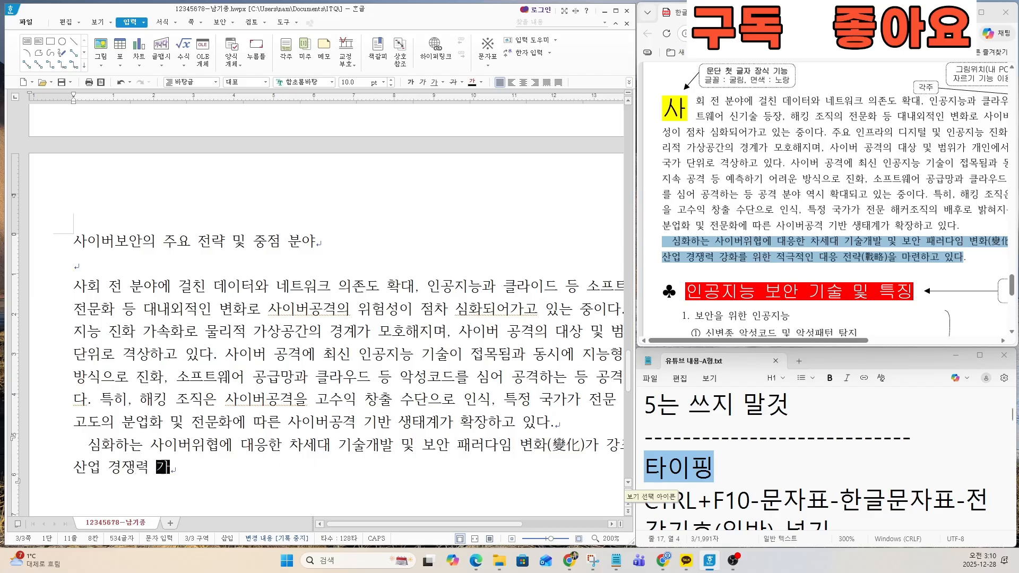
pyautogui.write('강화를 위한 ㅈ')
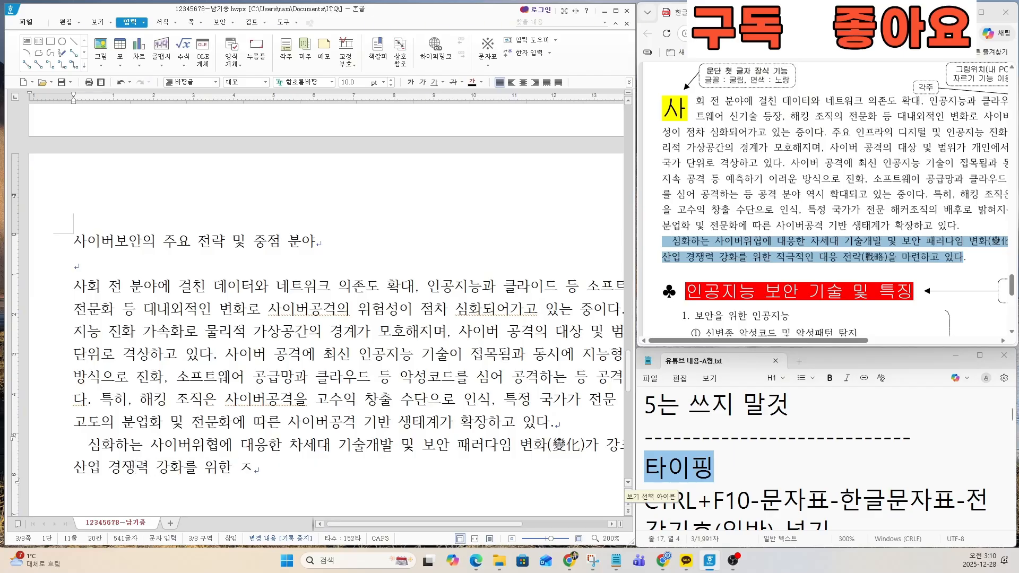
pyautogui.press('BackSpace')
pyautogui.write('적극적인 대응 전략')
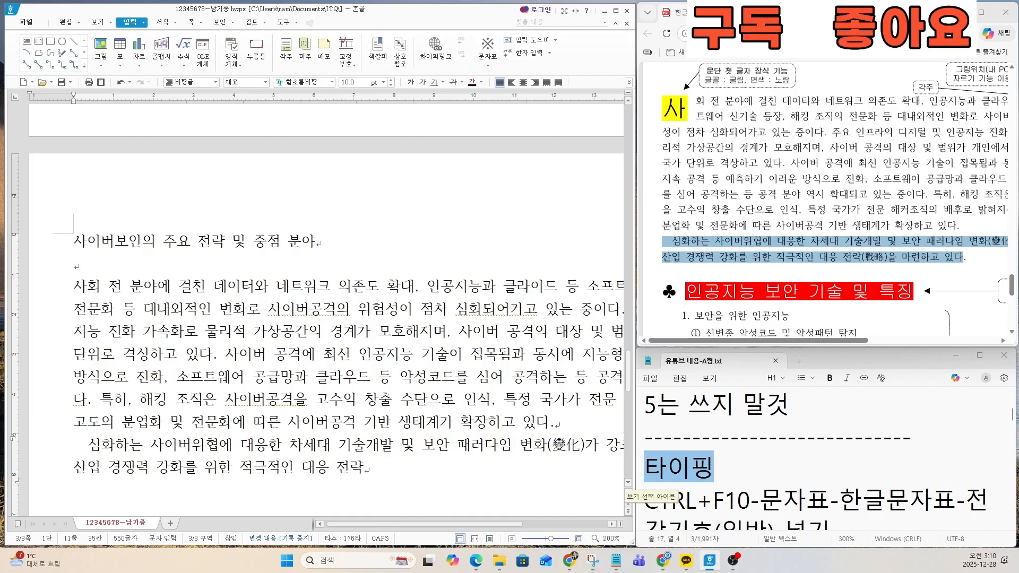
# Step: Convert 전략 to the Hanja 戰略 in 한글(漢字) format
pyautogui.press('F9')
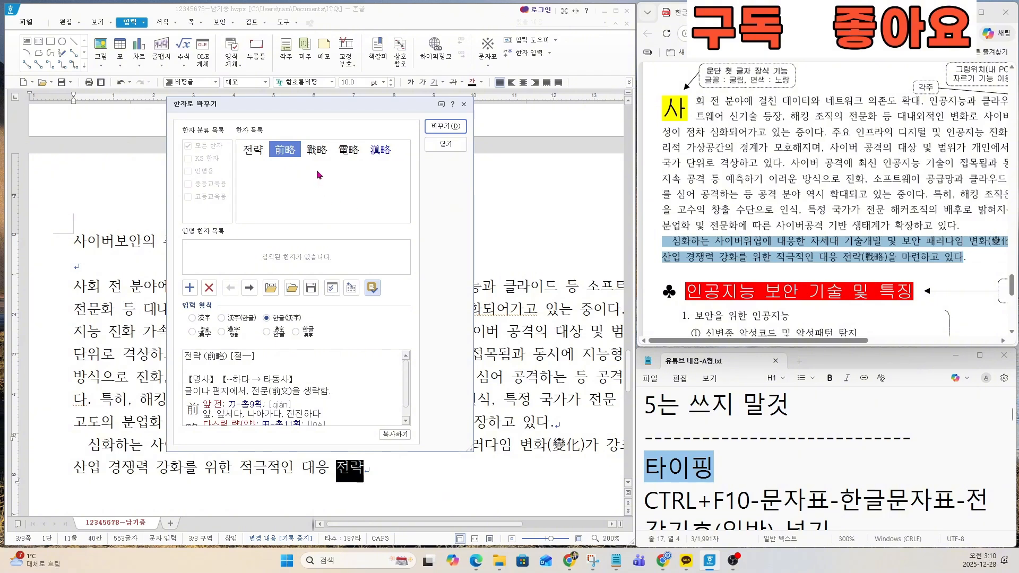
pyautogui.press('Right')
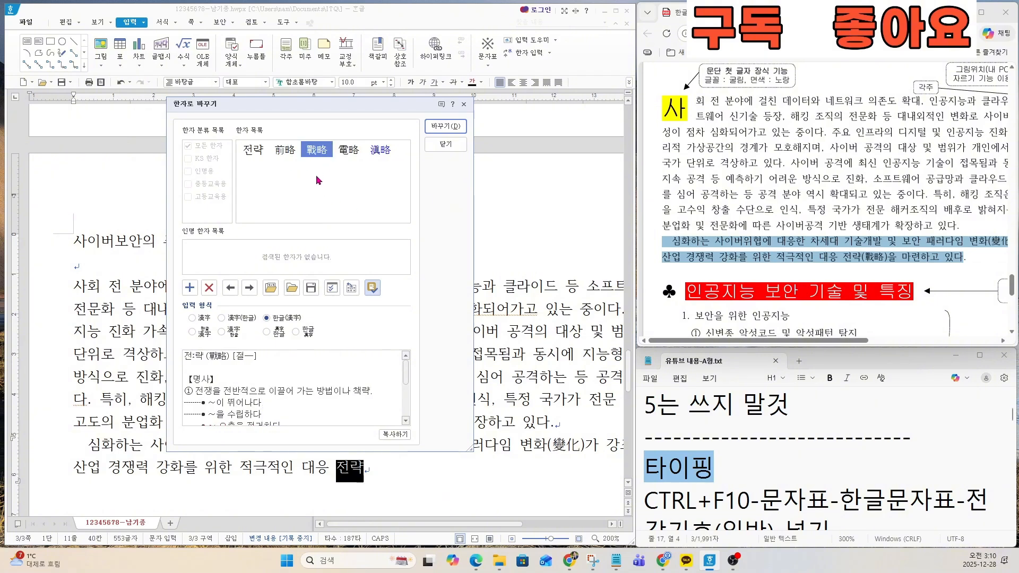
pyautogui.click(318, 159)
pyautogui.click(282, 321)
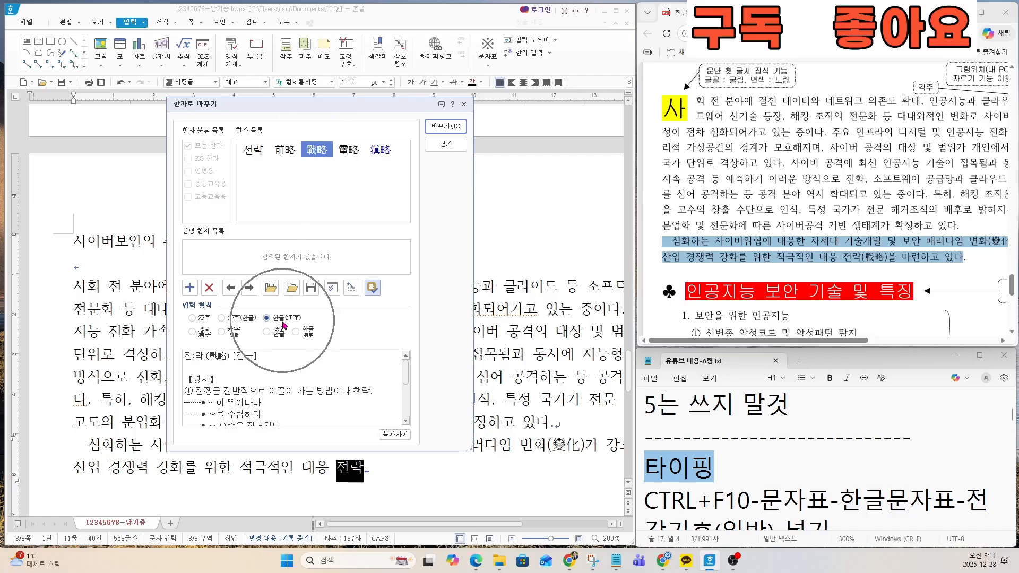
pyautogui.click(283, 321)
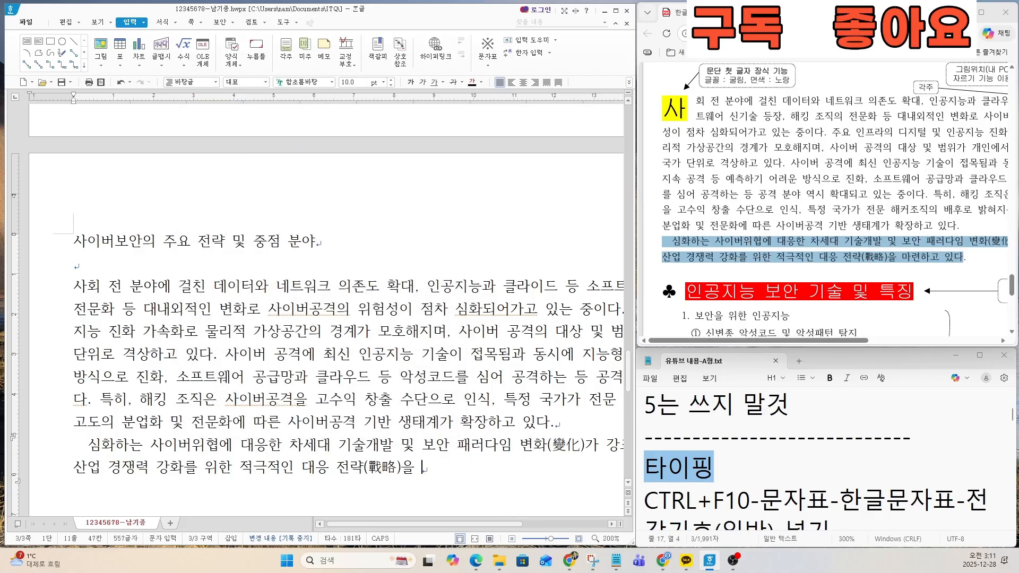
# Step: Finish the second paragraph with 을 마련하고 있다. and leave one blank line before a new paragraph
pyautogui.write('하고 있다.')
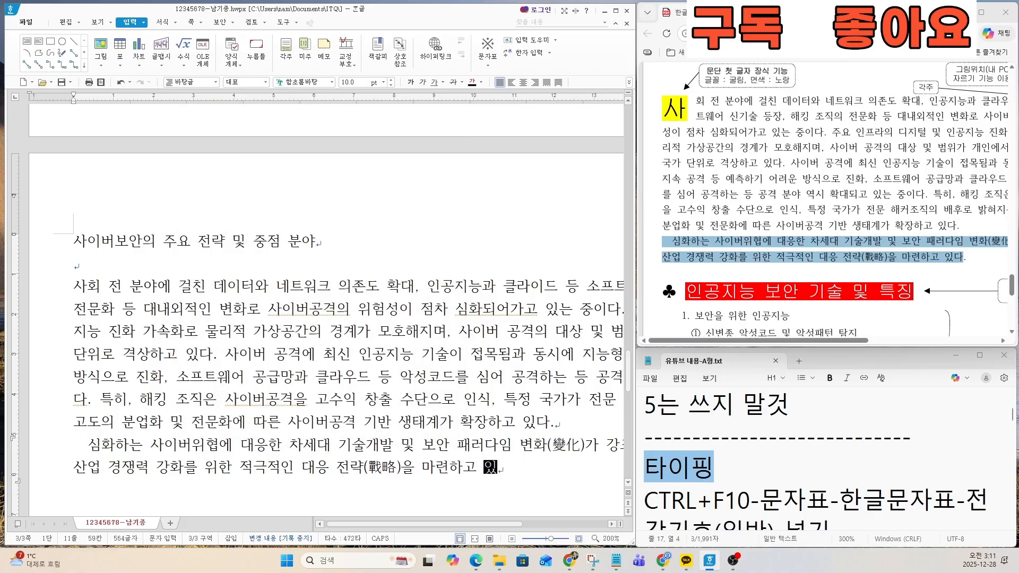
pyautogui.press('Return')
pyautogui.press('Return')
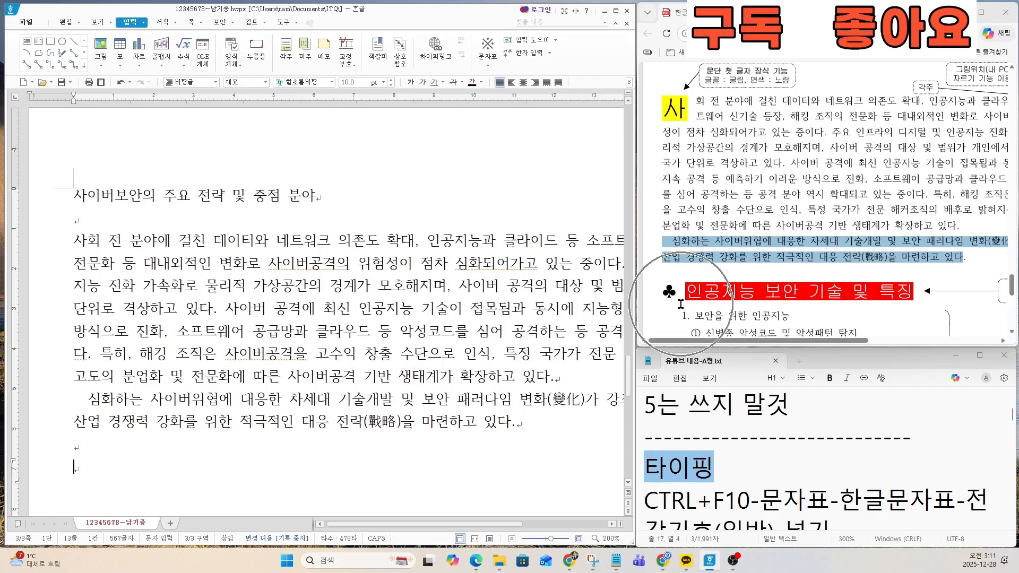
# Step: Enlarge the ♣ heading in the exam PDF and highlight the first 문자표-한글문자표-전각기호(일반)-넣기 instruction in the notes file
pyautogui.scroll(2, 685, 304)
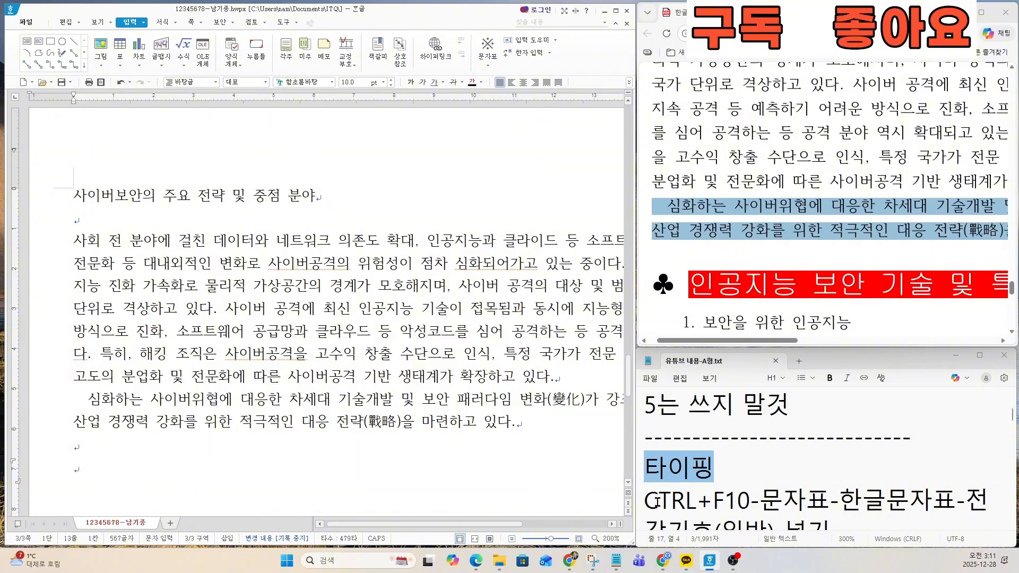
pyautogui.click(697, 499)
pyautogui.press('Down')
pyautogui.press('Down')
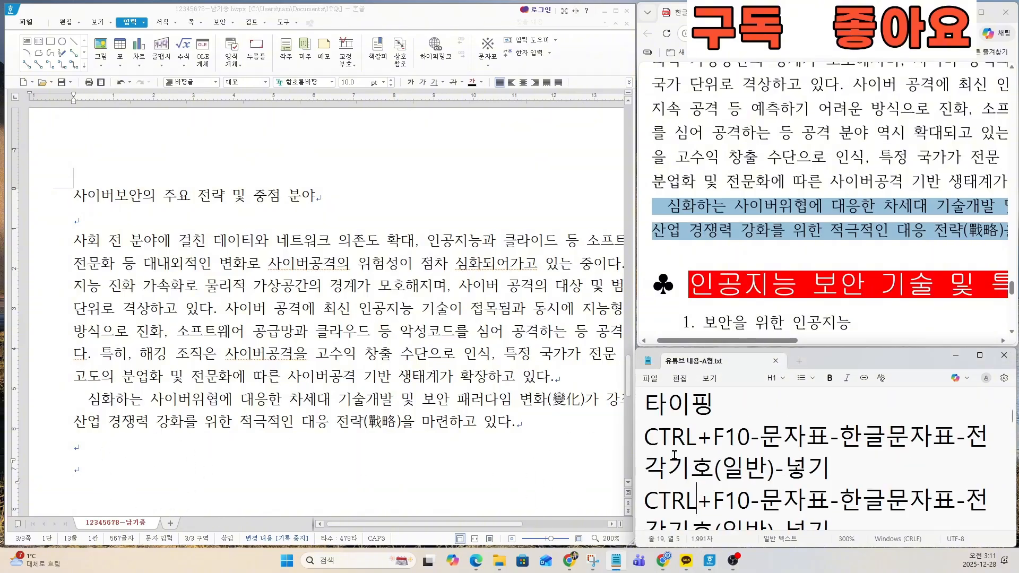
pyautogui.moveTo(643, 438); pyautogui.dragTo(853, 470)
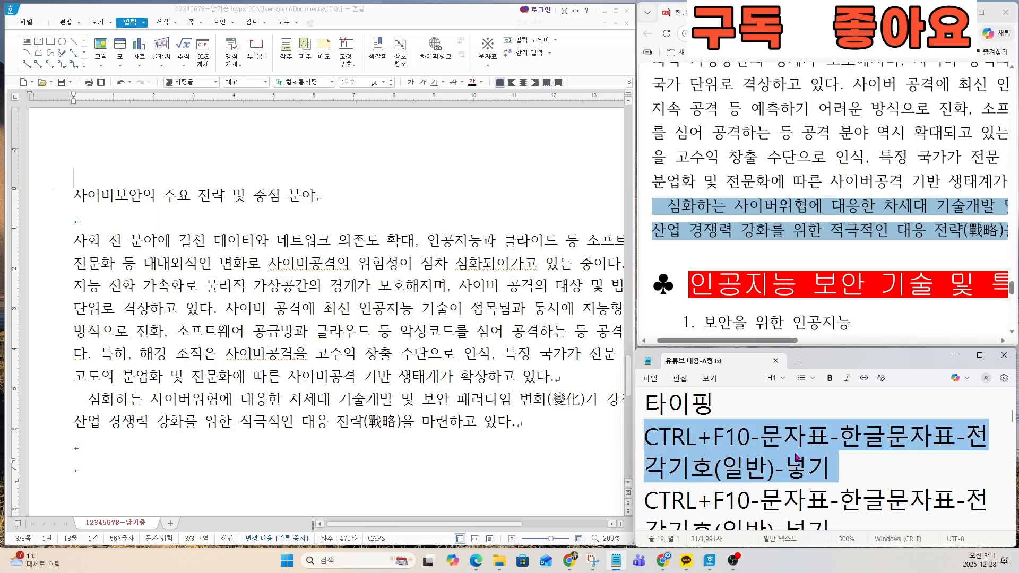
# Step: Open the character map for the new last line and display the 한글(HNC) 문자표 set
pyautogui.click(155, 473)
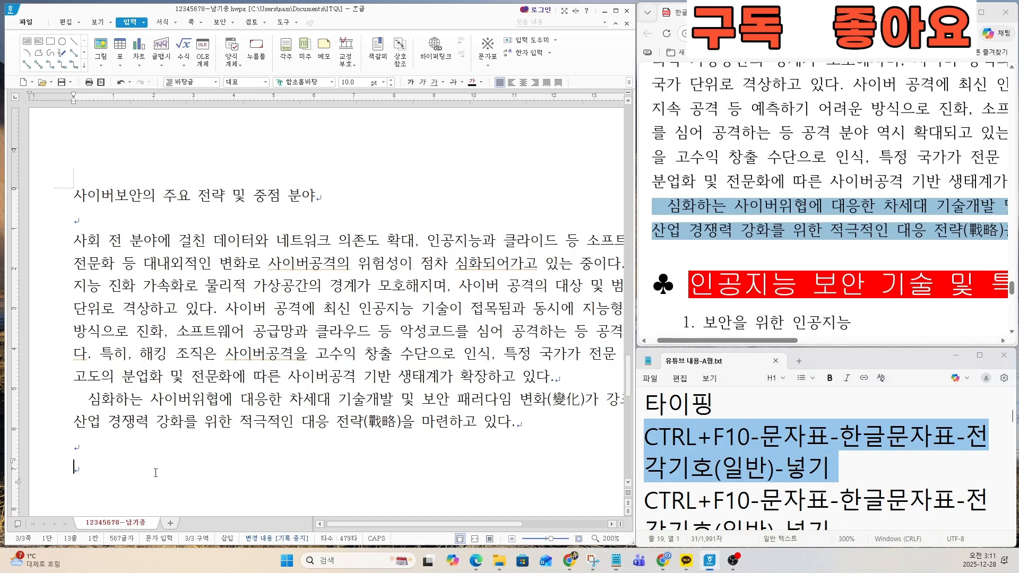
pyautogui.hotkey('ctrl', 'F10')
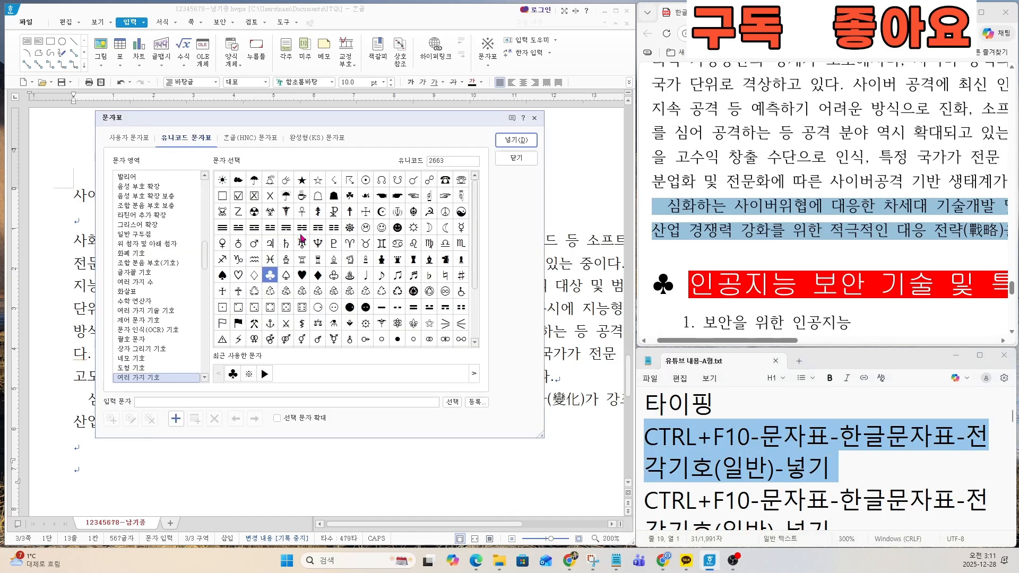
pyautogui.click(261, 139)
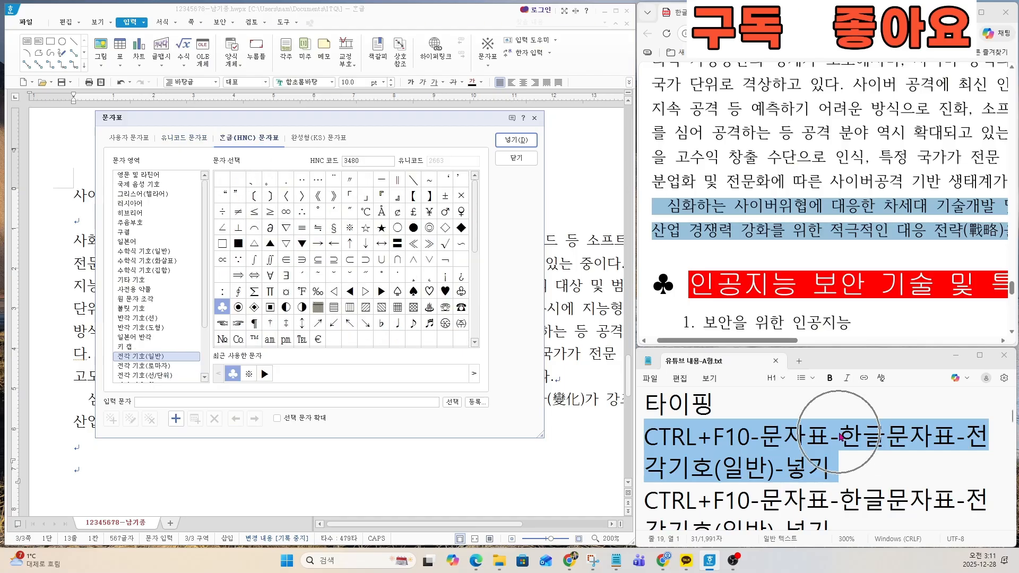
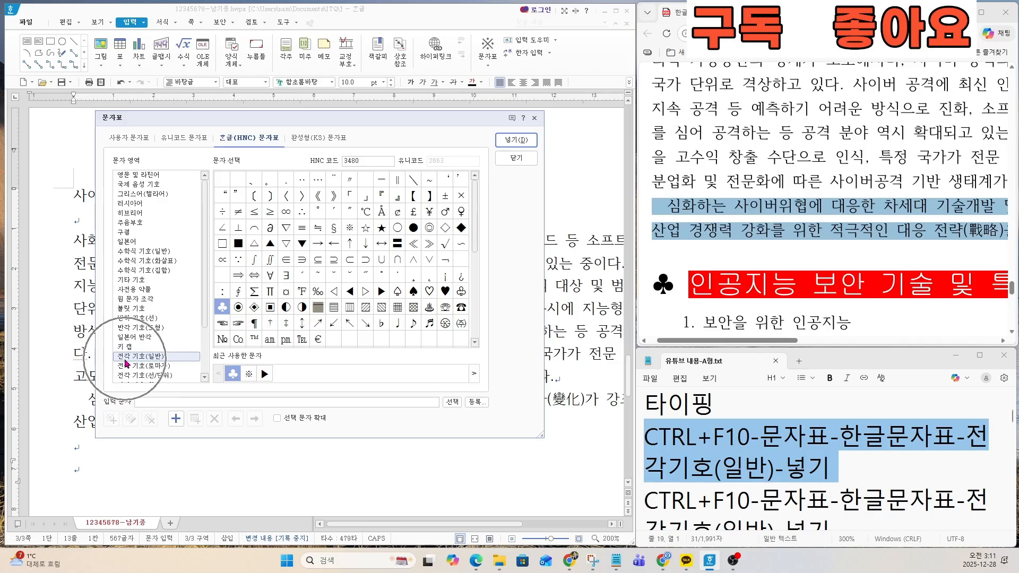
# Step: Insert the ♣ symbol from the 전각 기호(일반) character group and leave a space after it
pyautogui.click(160, 357)
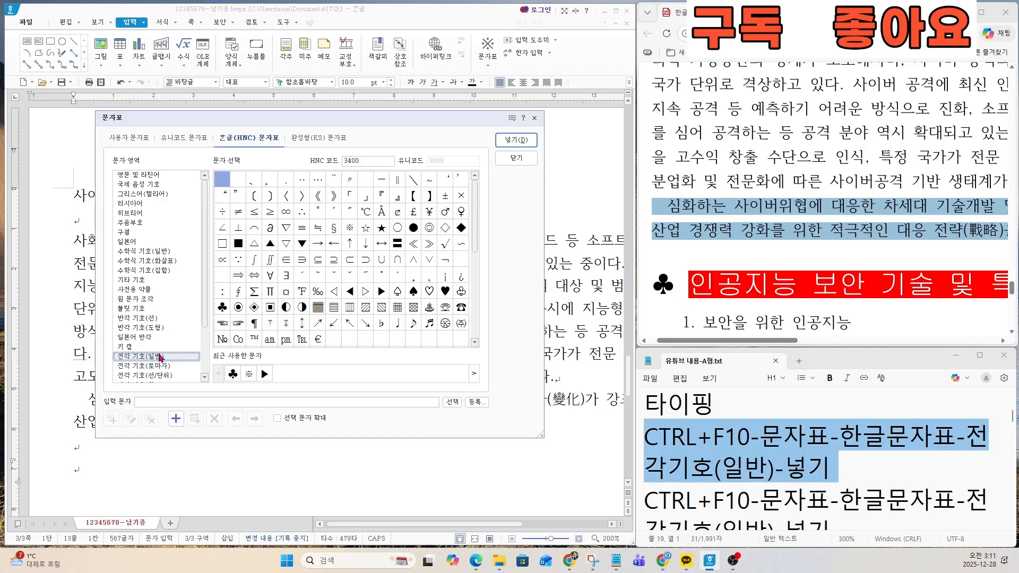
pyautogui.click(222, 306)
pyautogui.click(516, 140)
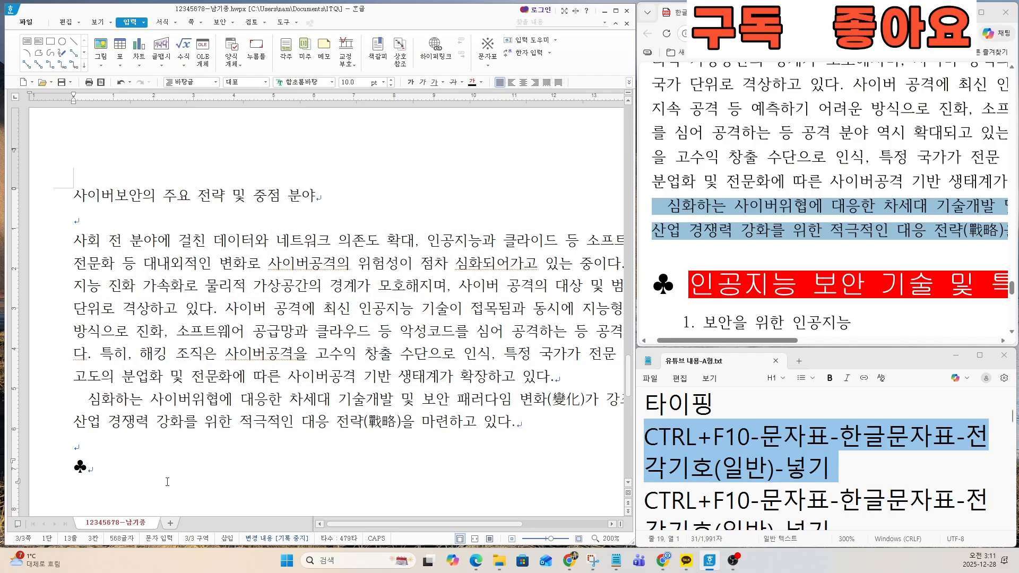
pyautogui.click(101, 471)
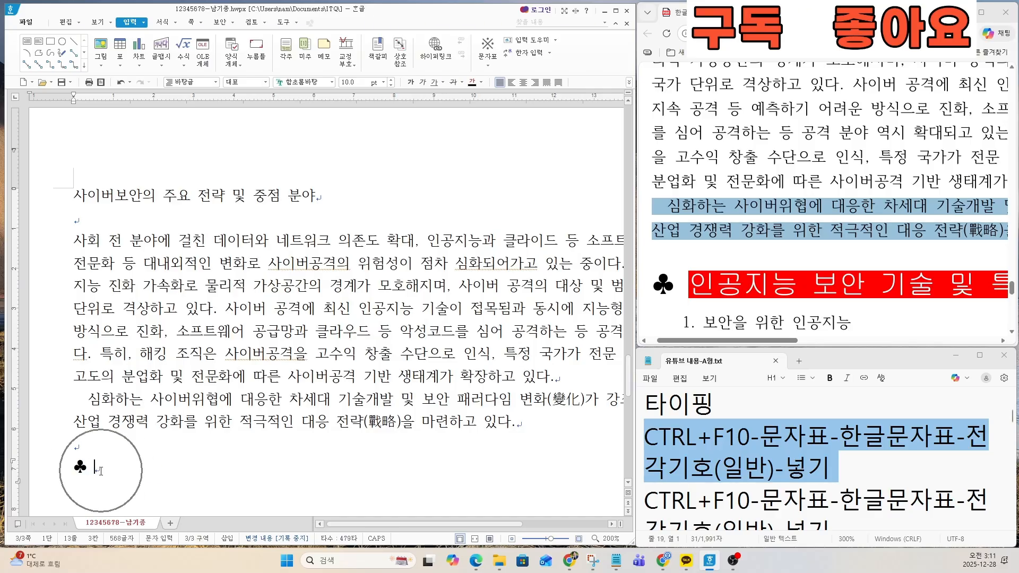
# Step: Highlight the ♣ heading in the exam PDF and type 인공지능 보안 기술 및 특징 after the symbol, ending with a new line
pyautogui.moveTo(718, 341); pyautogui.dragTo(742, 345)
pyautogui.keyDown('ctrl'); pyautogui.scroll(-2, 731, 322); pyautogui.keyUp('ctrl')
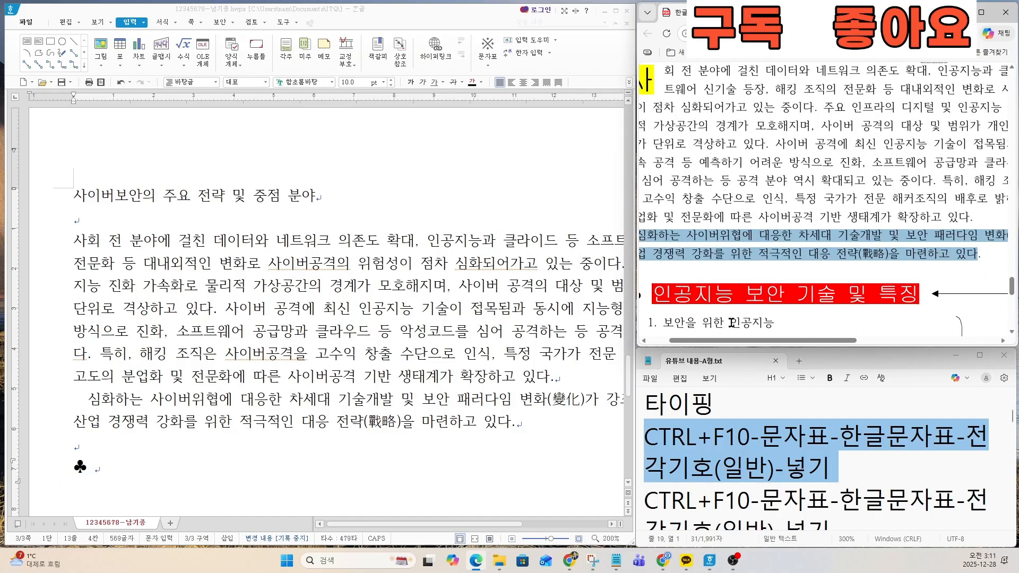
pyautogui.moveTo(657, 292); pyautogui.dragTo(921, 296)
pyautogui.hotkey('alt', 'Tab')
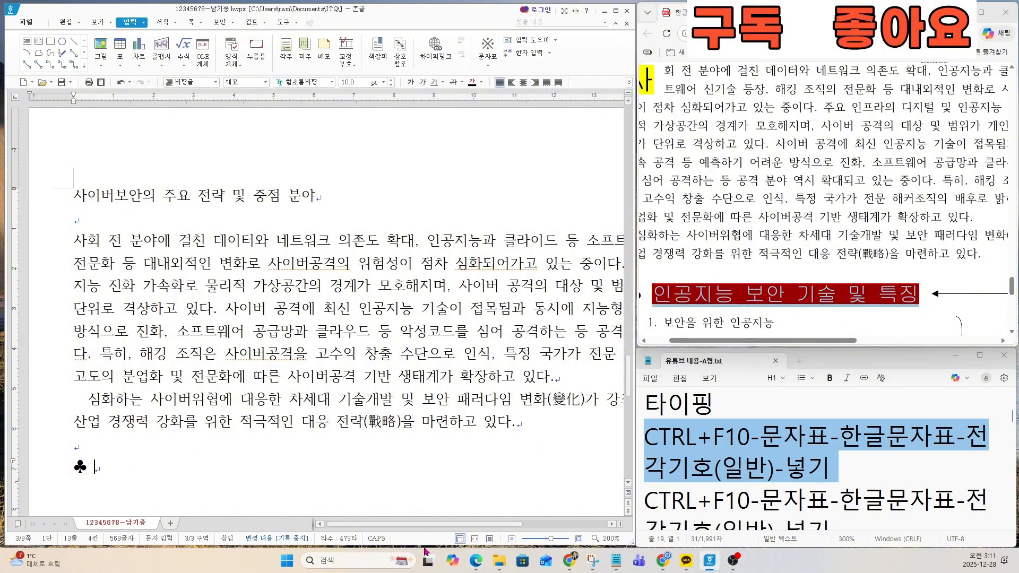
pyautogui.write('인공지능 보안 기술 및 특')
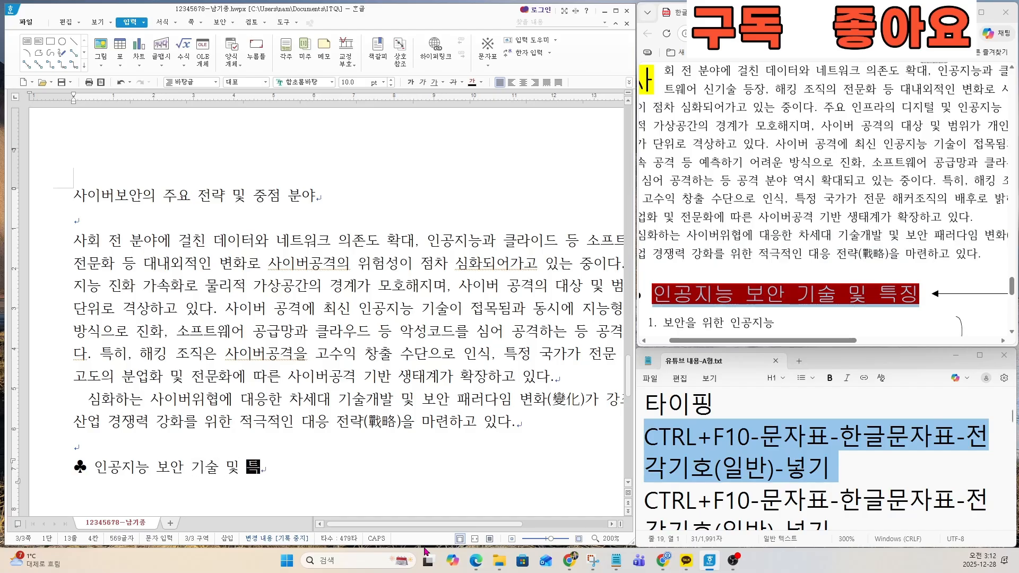
pyautogui.write('징')
pyautogui.press('Return')
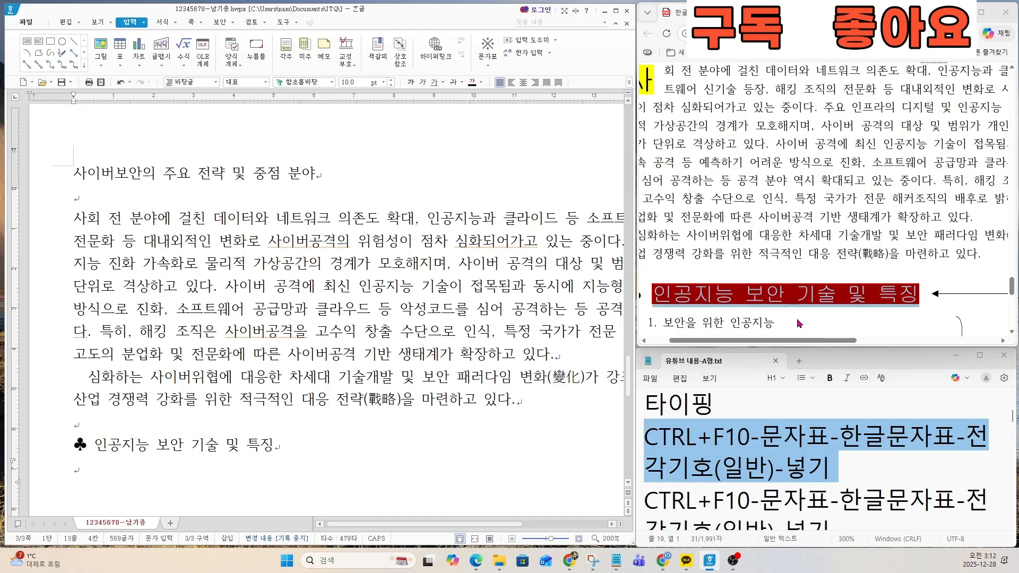
# Step: Highlight the numbered list under the ♣ heading in the exam PDF, from 보안을 위한 인공지능 to 생성형 인공지능 모델의 환각 및 오염 여부 탐지
pyautogui.scroll(-4, 798, 319)
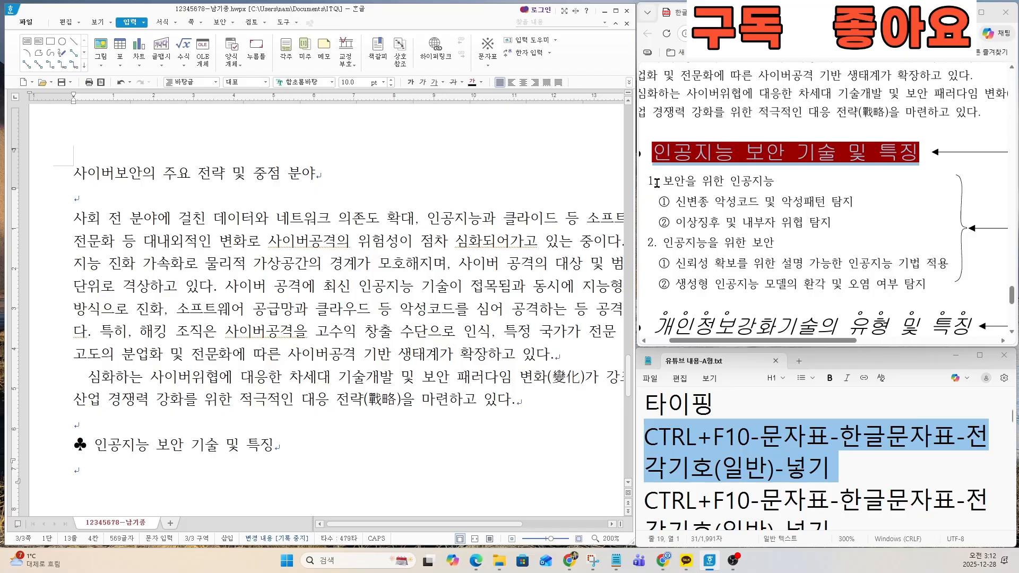
pyautogui.moveTo(649, 181); pyautogui.dragTo(922, 278)
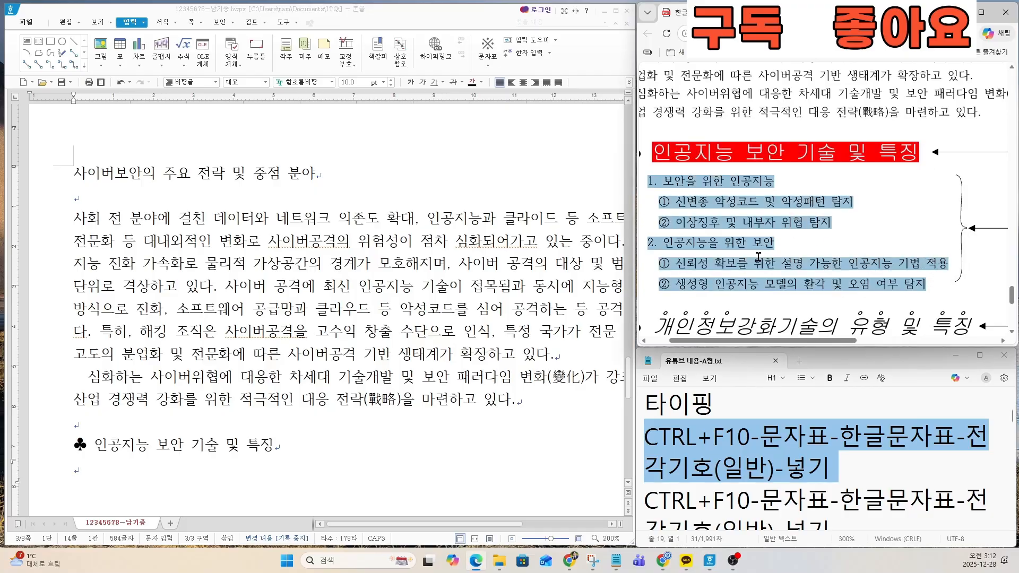
pyautogui.hotkey('ctrl', 'c')
# Step: Review the 문자표 and 입력-표 instructions in the notes file
pyautogui.click(745, 461)
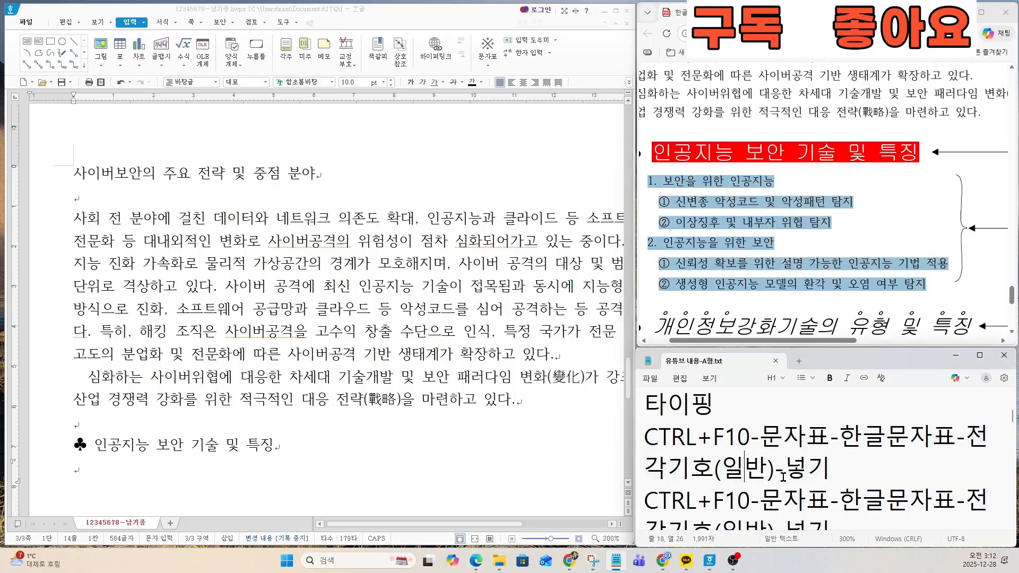
pyautogui.press('Down')
pyautogui.press('Down')
pyautogui.press('Down')
pyautogui.press('Down')
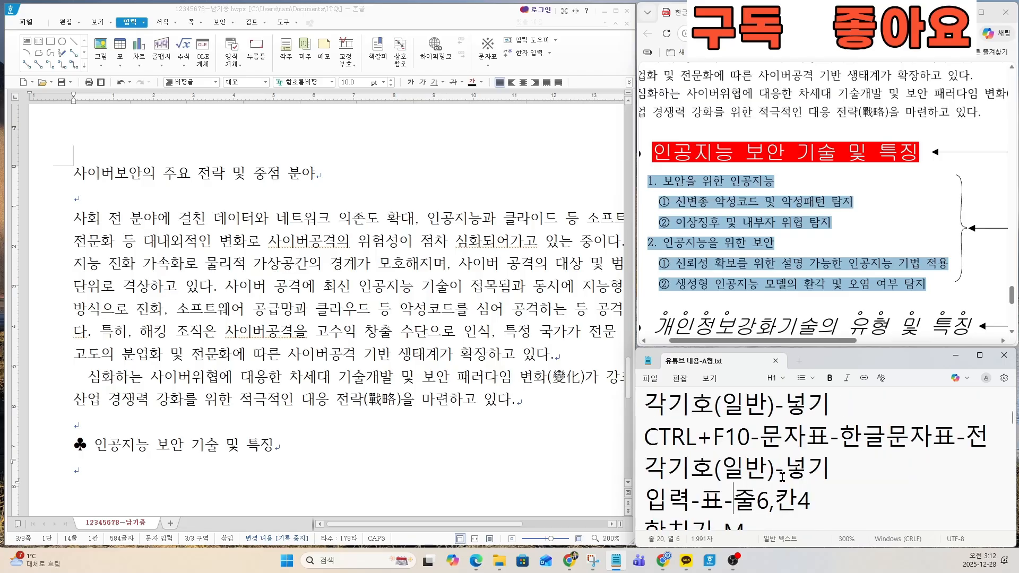
pyautogui.press('Up')
pyautogui.press('Up')
pyautogui.press('Up')
pyautogui.press('Up')
pyautogui.press('Up')
pyautogui.press('Up')
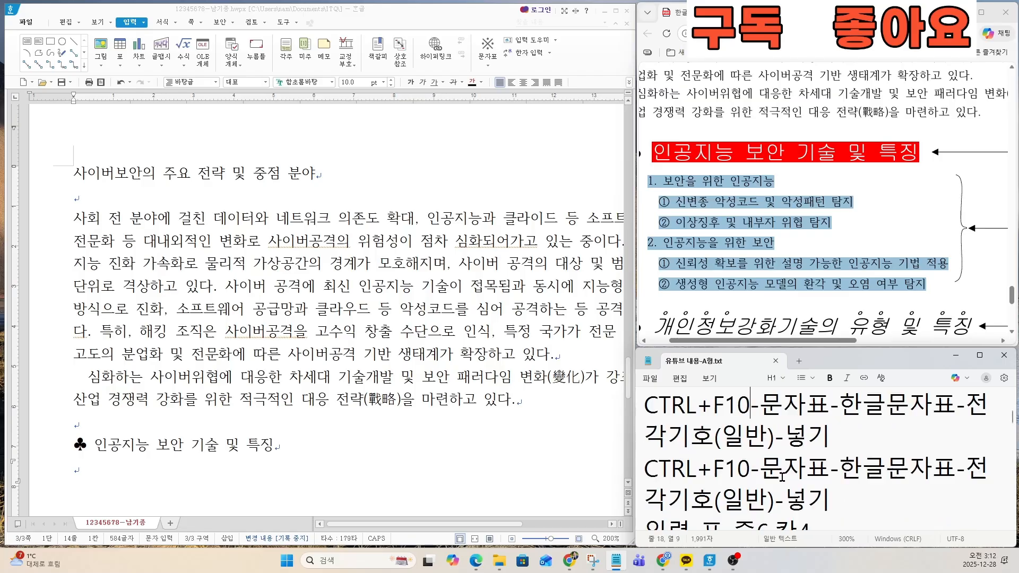
# Step: Type 보안을 위한 인공지능 on the line under the ♣ heading, without its number, and start a new line
pyautogui.click(107, 482)
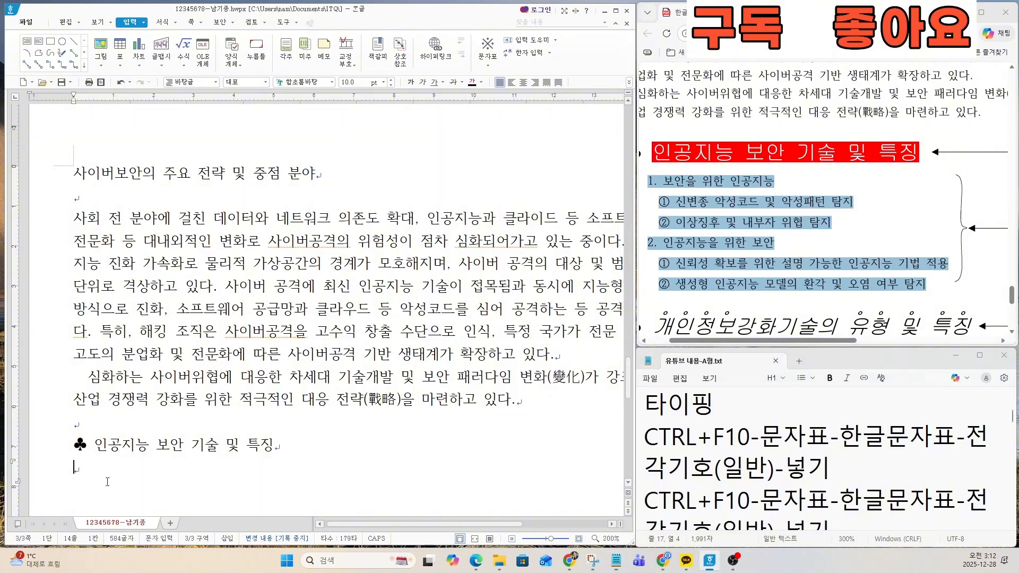
pyautogui.scroll(-2, 133, 450)
pyautogui.scroll(2, 103, 390)
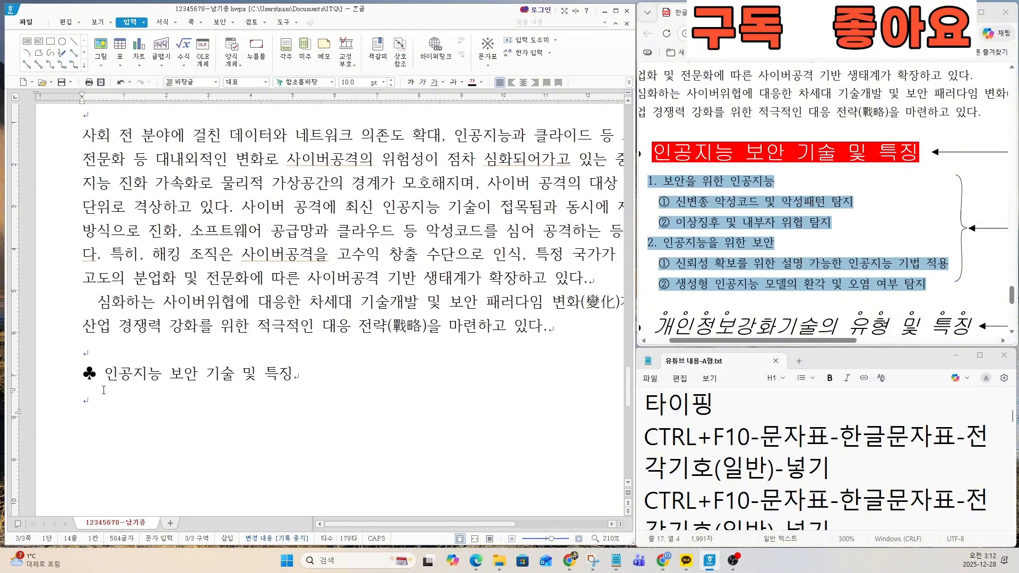
pyautogui.scroll(2, 136, 414)
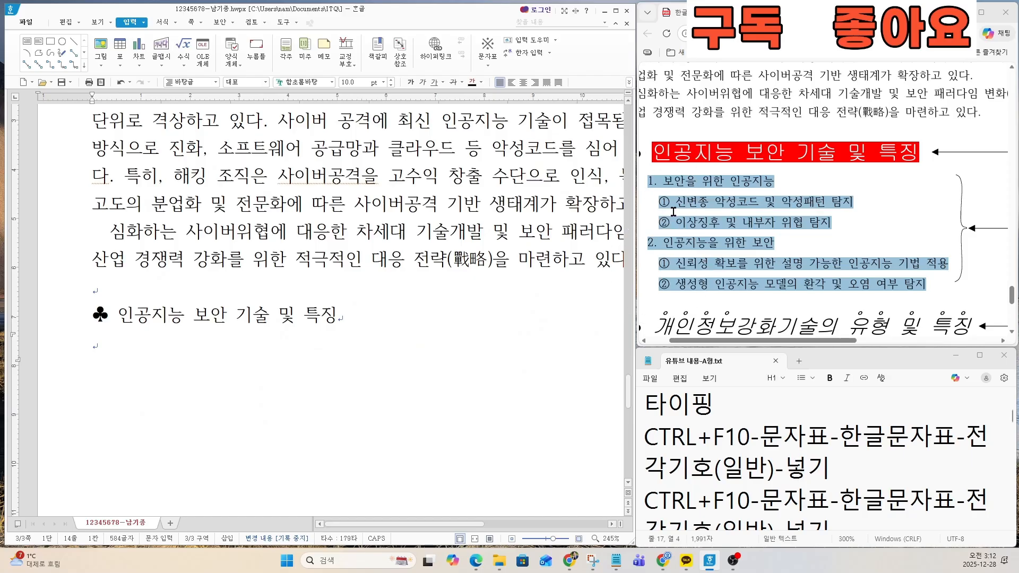
pyautogui.scroll(2, 187, 348)
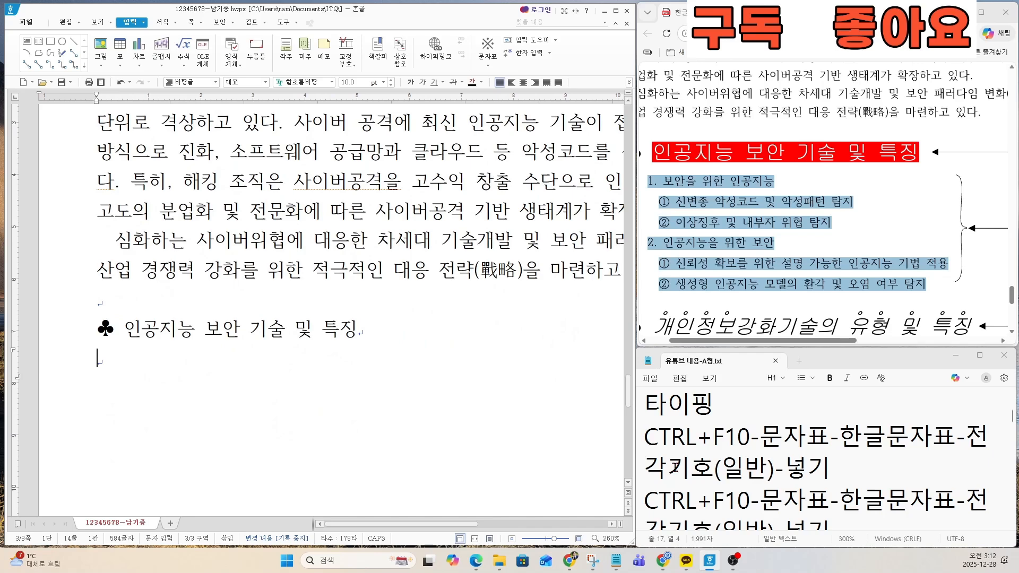
pyautogui.write('보안을 위한')
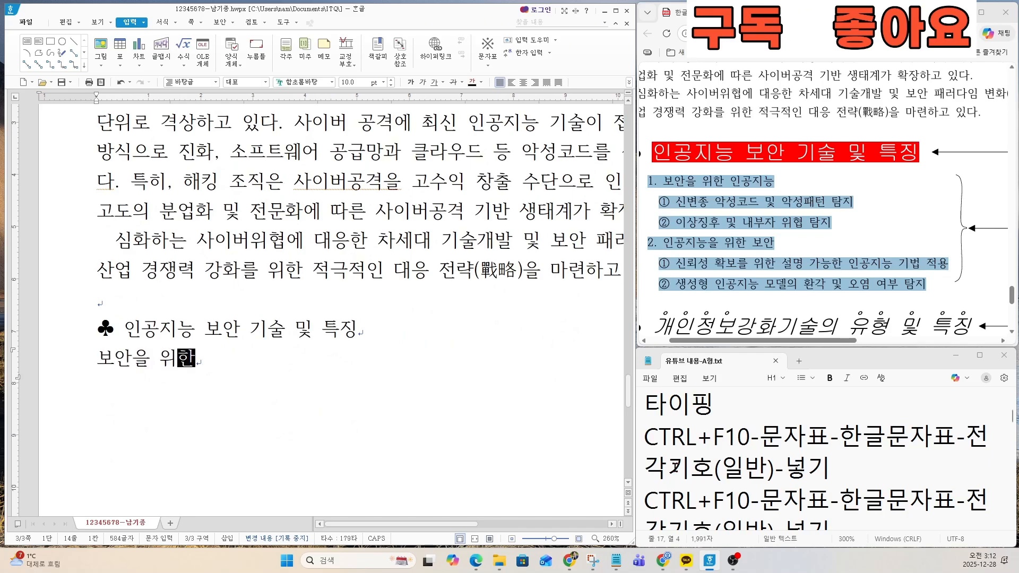
pyautogui.write(' 인공지능')
pyautogui.press('Return')
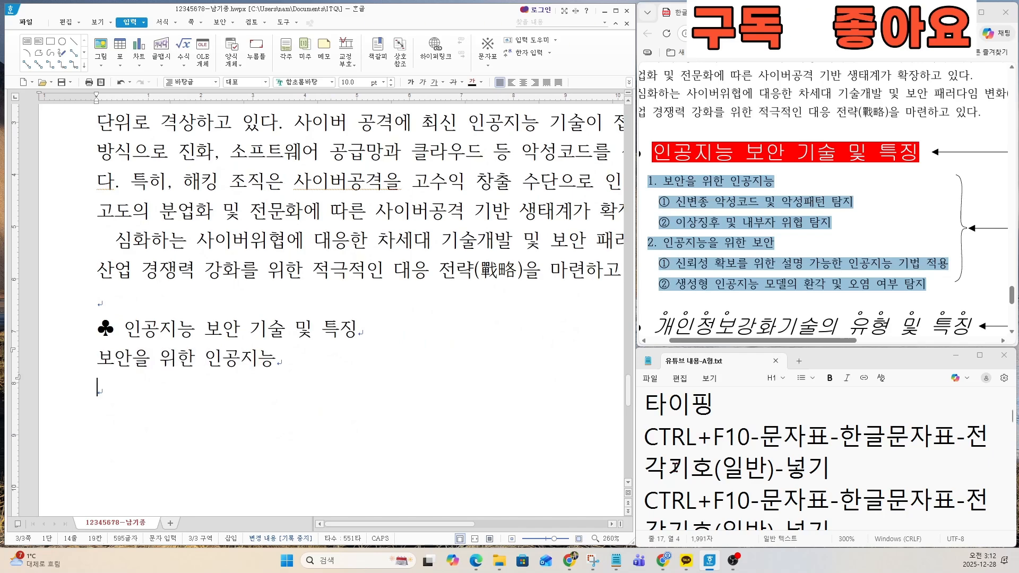
# Step: Add the lines 신변종 악성코드 및 악성패턴 탐지 and 이상징후 및 내부자 위협 탐지 without their numbers
pyautogui.write('신변종 ')
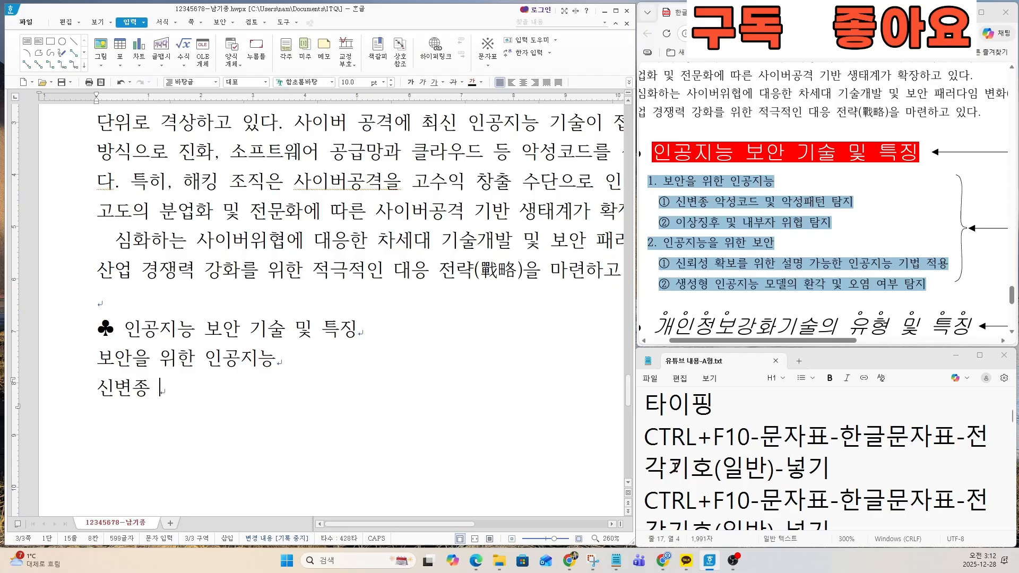
pyautogui.write('악성코드 미')
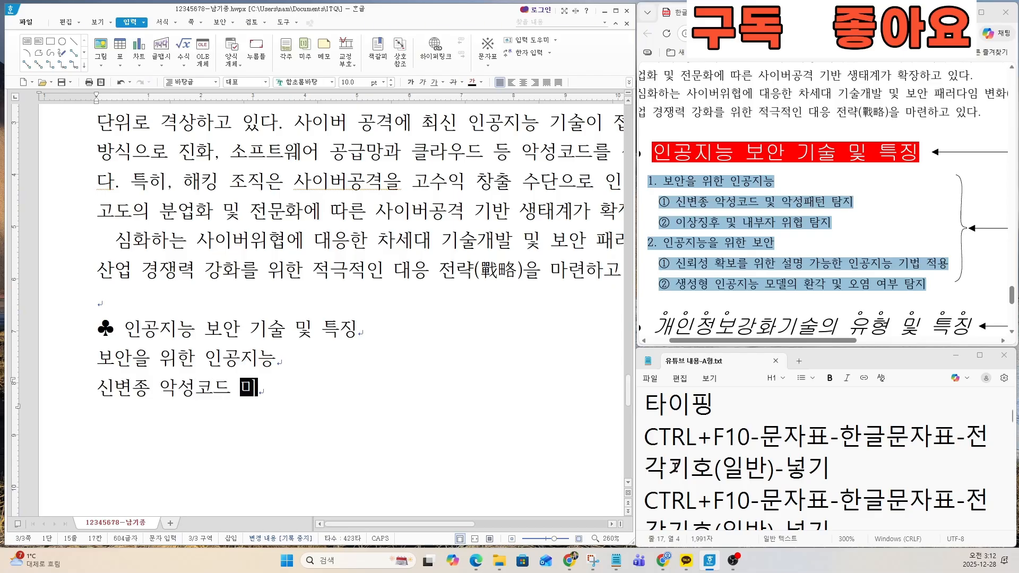
pyautogui.write(' 악성패')
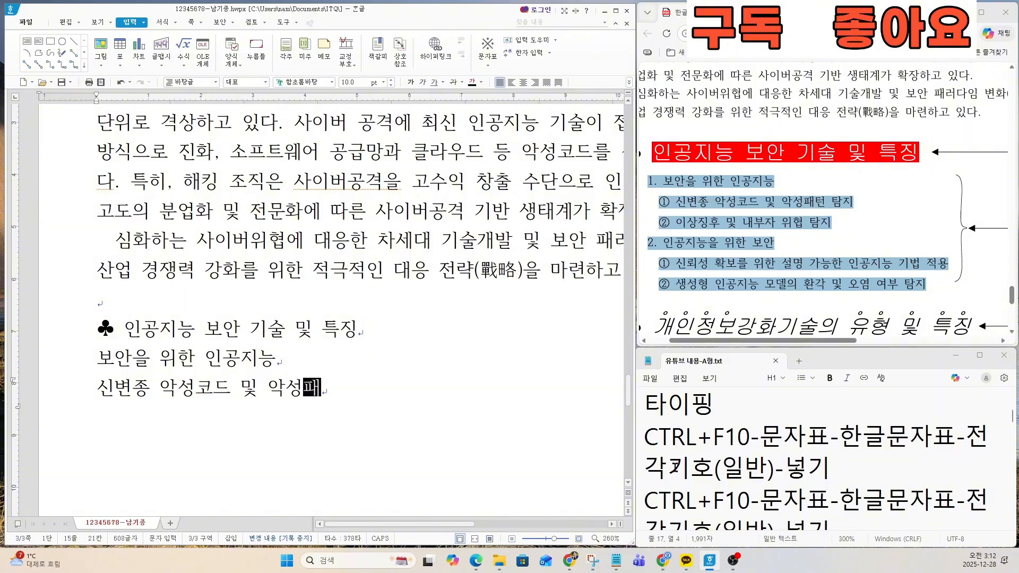
pyautogui.write('턴 탐지')
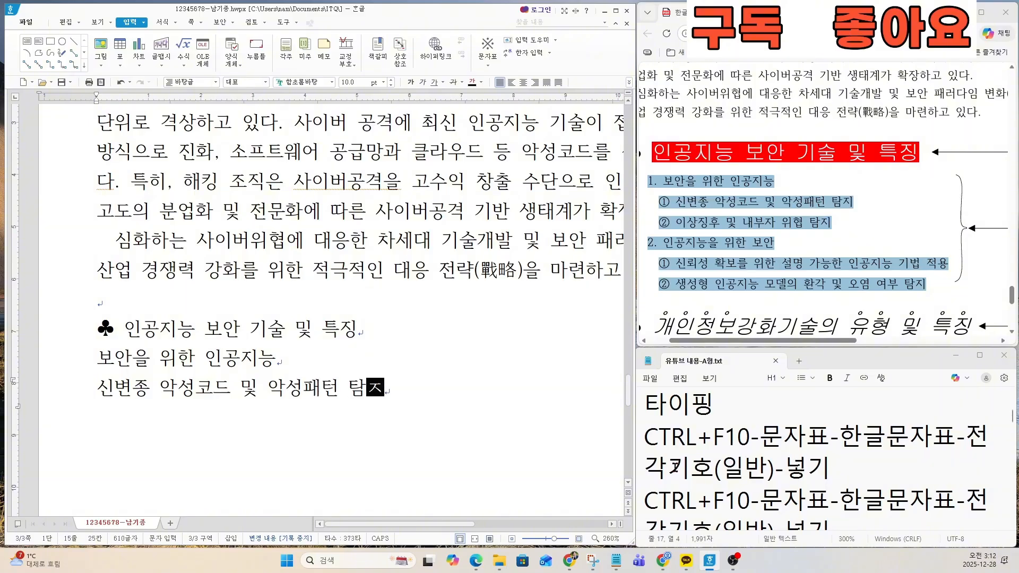
pyautogui.press('Return')
pyautogui.write('이상징ㅊ')
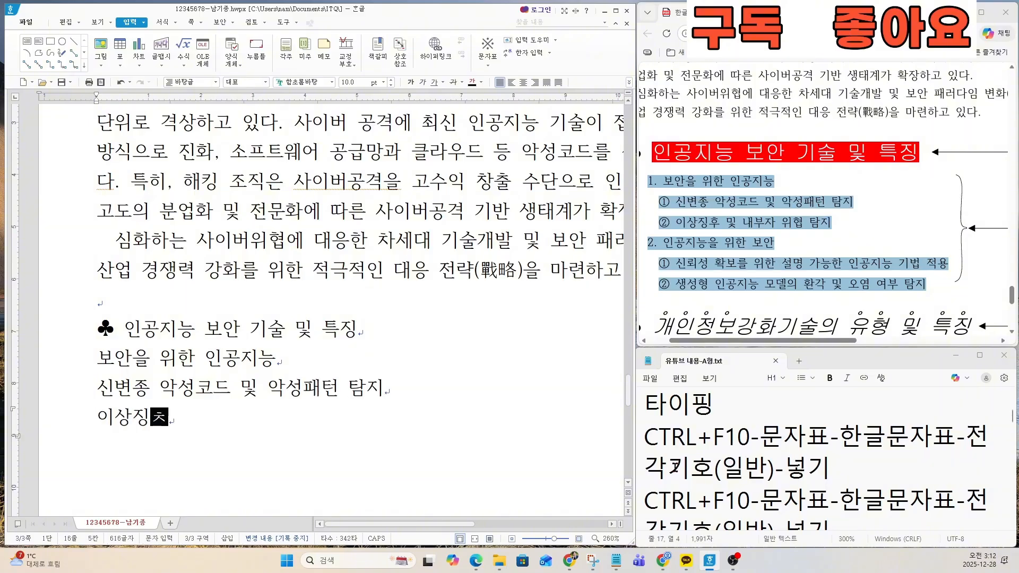
pyautogui.write('후 및 내부자 위협 ㅌ')
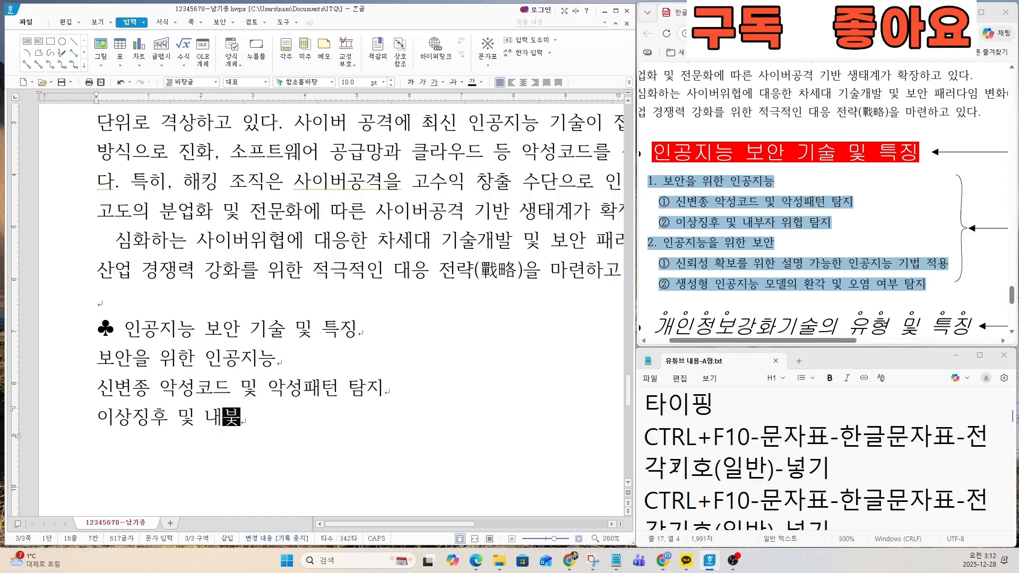
pyautogui.write('탐지')
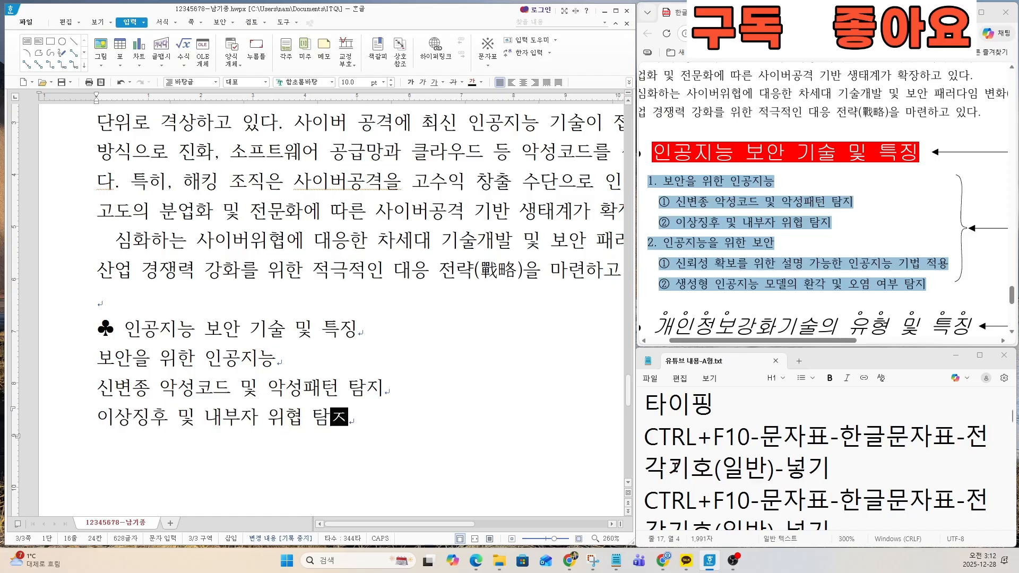
pyautogui.press('Return')
# Step: Add the lines 인공지능을 위한 보안 and 신뢰성 확보를 위한 설명 가능한 인공지능 기법 적용 without their numbers
pyautogui.write('ㅇ')
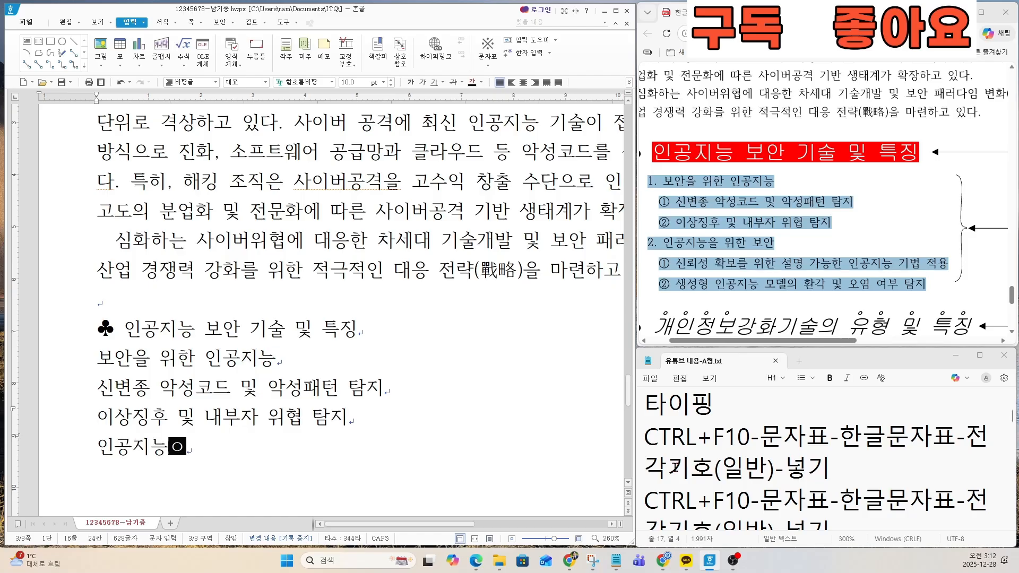
pyautogui.write('인공지능을 위한 보안')
pyautogui.press('Return')
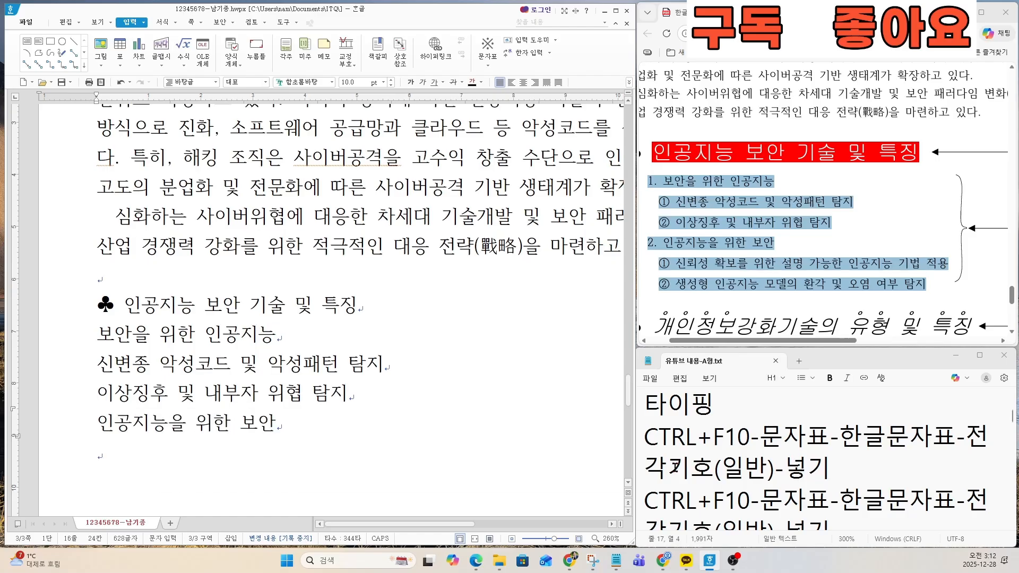
pyautogui.write('신뢰성 확보를 ')
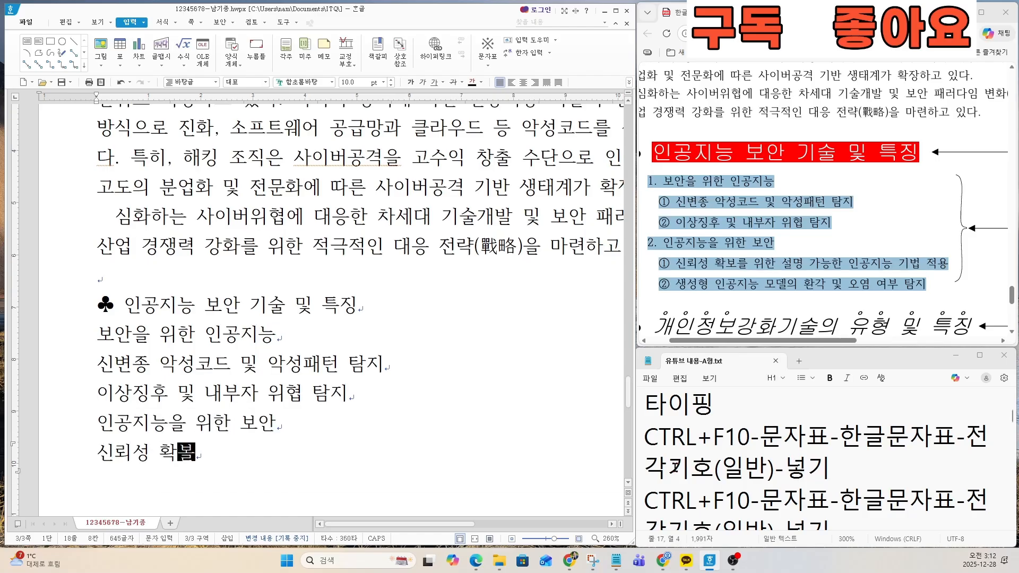
pyautogui.write('위한 설')
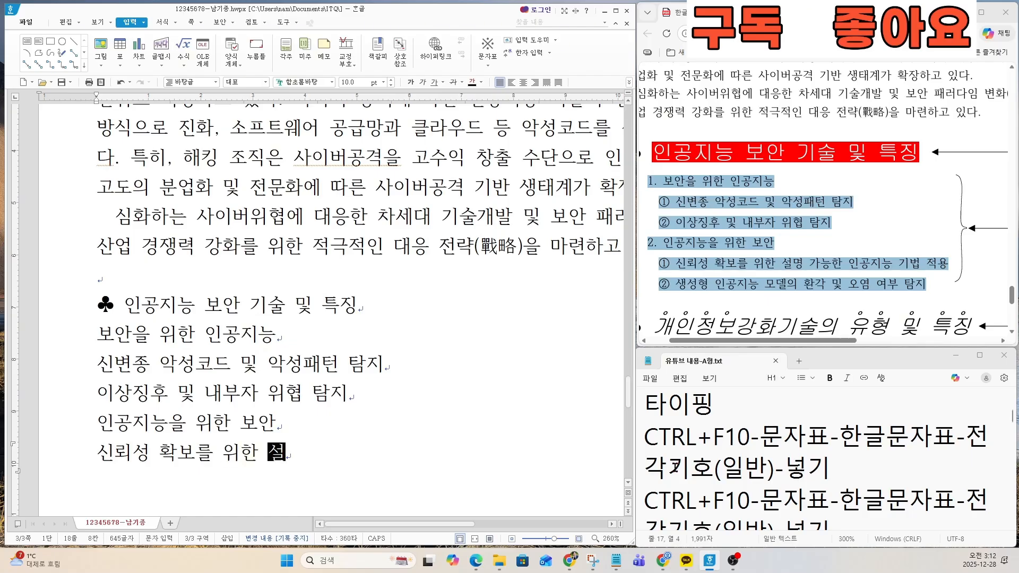
pyautogui.write('명 ㄱ가능한 인공지ㄴ')
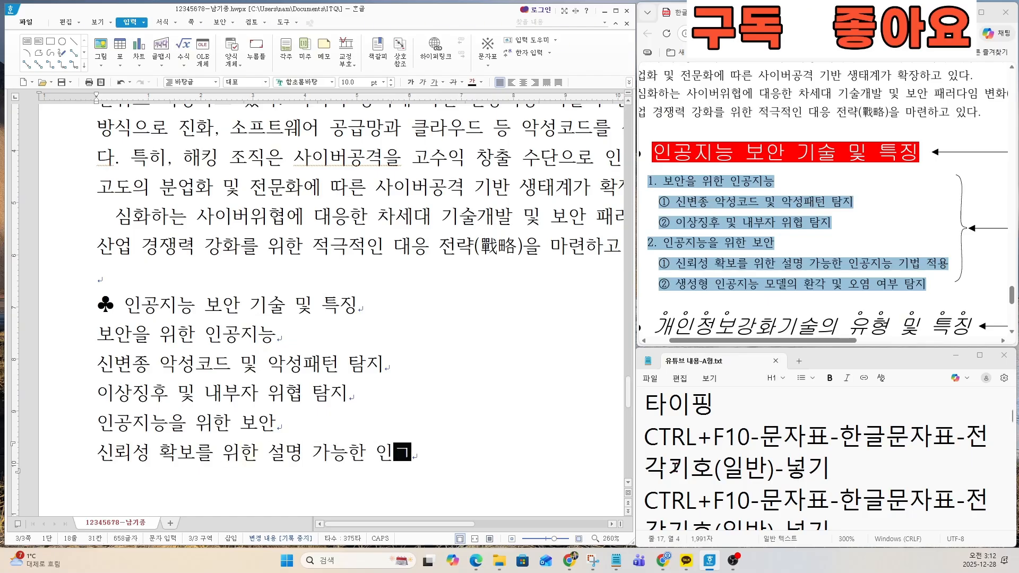
pyautogui.write('능 기법 적용')
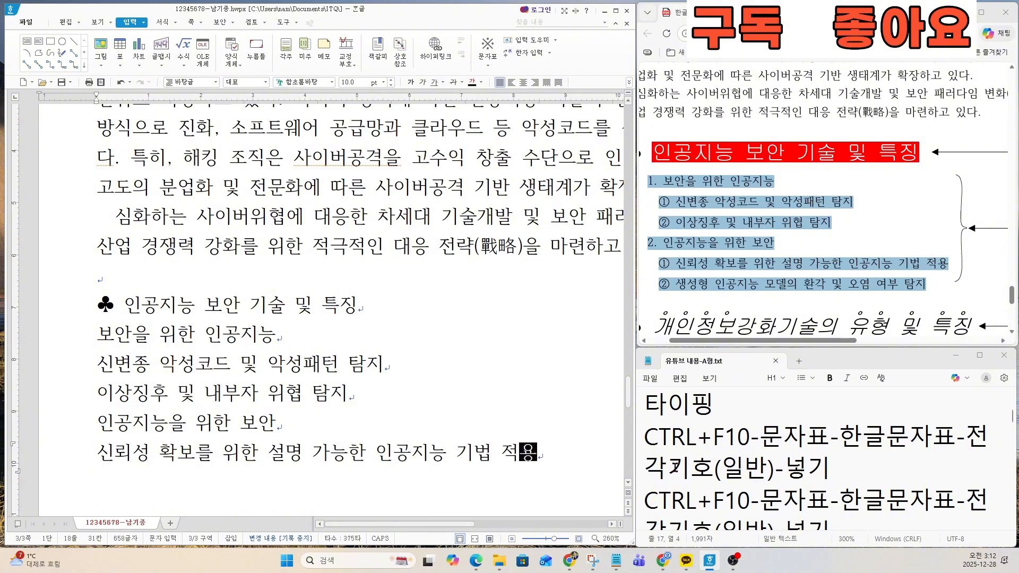
pyautogui.press('Return')
# Step: Add the line 생성형 인공지능 모델의 환각 및 오염 여부 탐지 without its number, followed by a blank line and a new line
pyautogui.write('생성ㅎ')
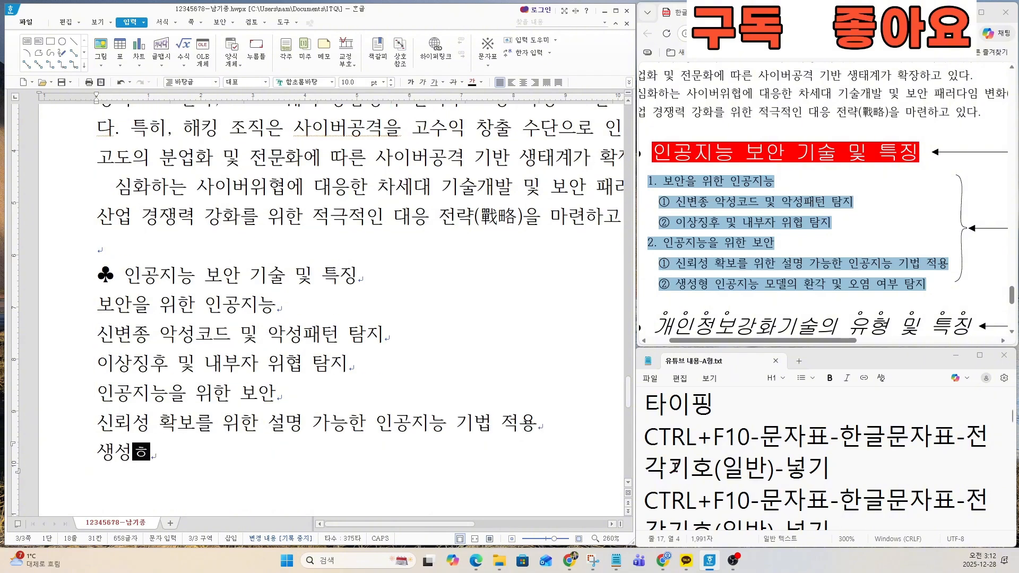
pyautogui.write(' 인공지능 ')
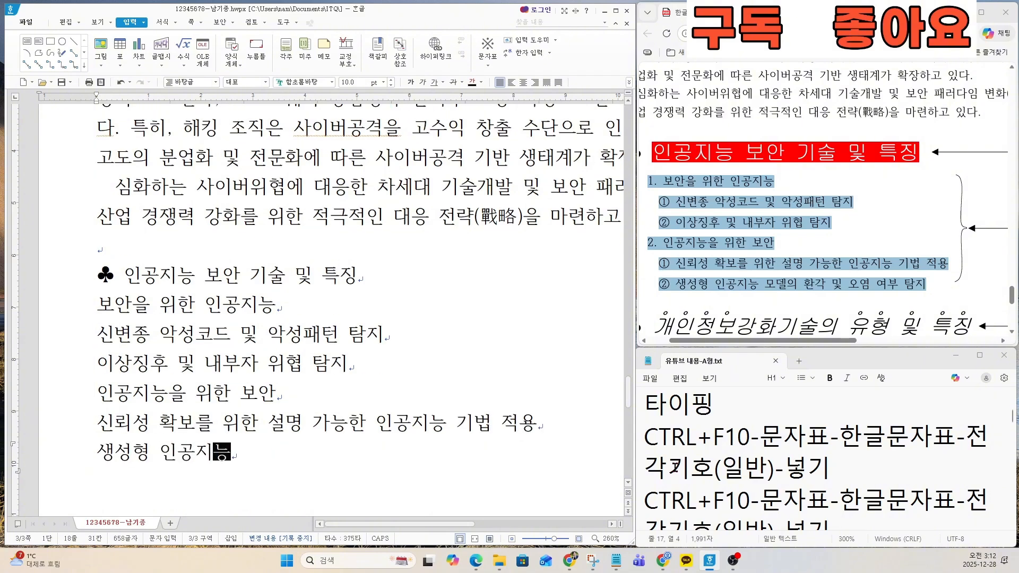
pyautogui.write('모델의 환')
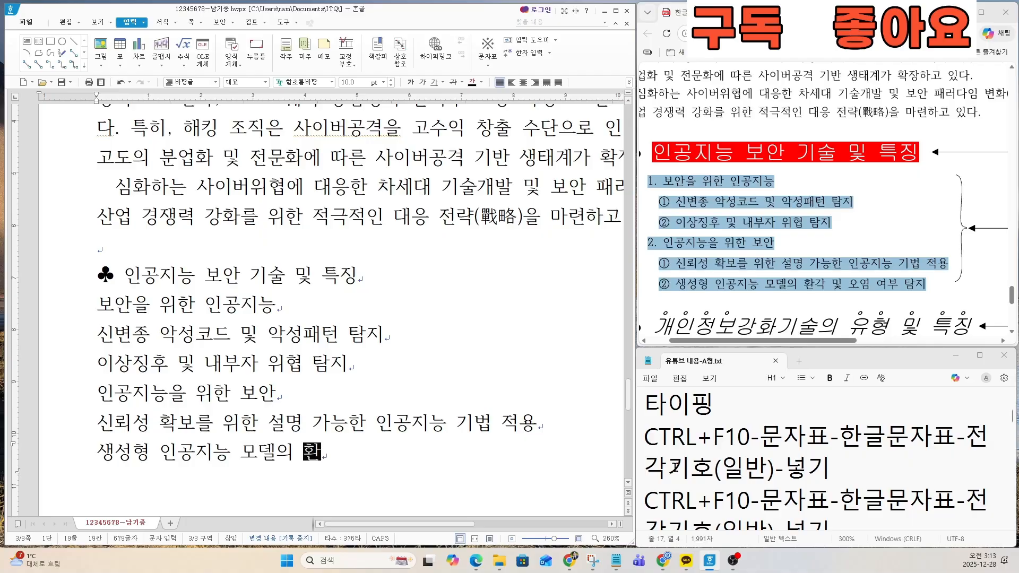
pyautogui.write('각 및 오ㄹ')
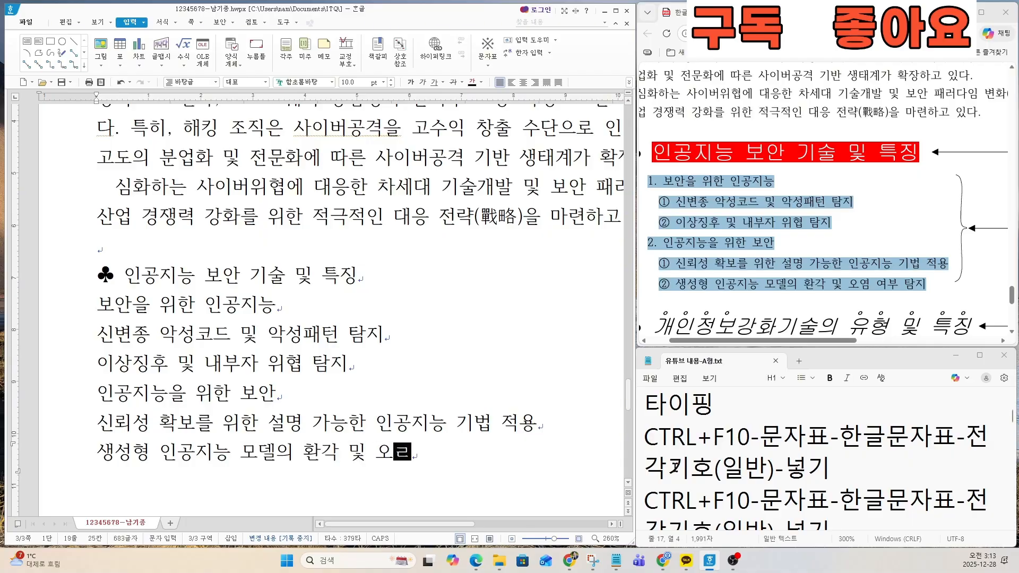
pyautogui.write(' 여부 탐ㅋ지')
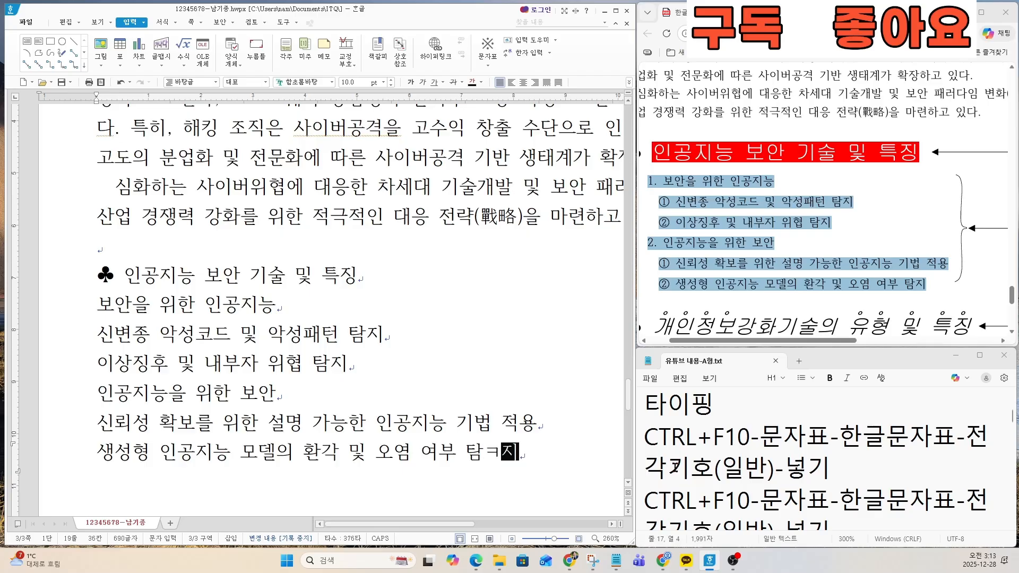
pyautogui.write('지')
pyautogui.press('Return')
pyautogui.press('Return')
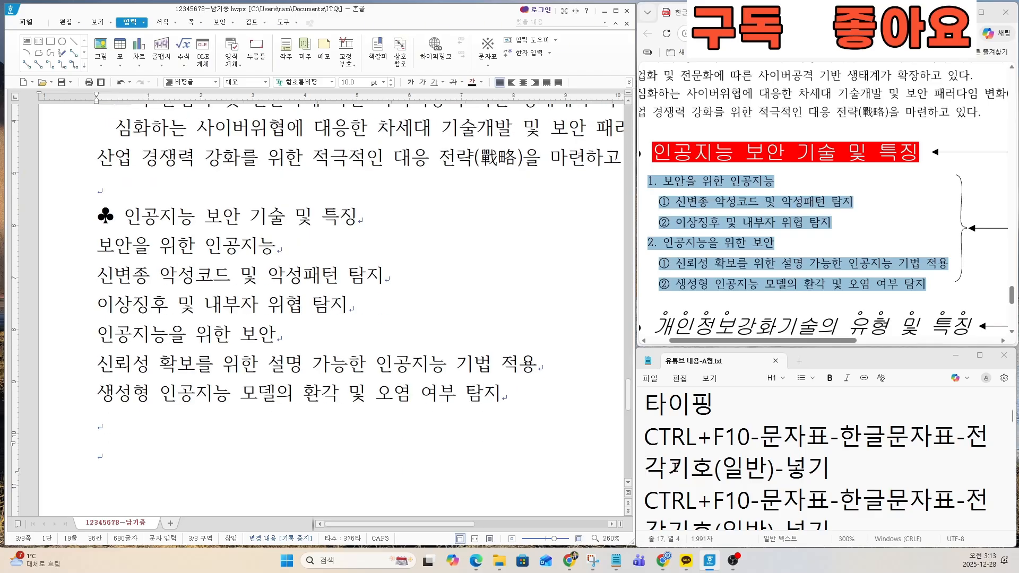
# Step: Examine the second ♣ heading in the exam sample and highlight the matching 문자표 instruction in the notes file
pyautogui.scroll(-1, 741, 327)
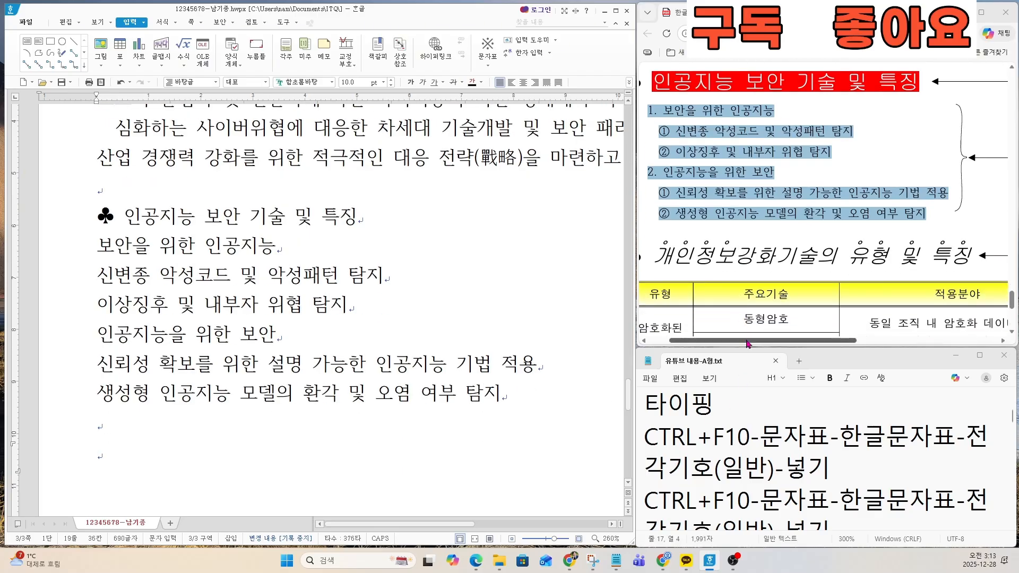
pyautogui.moveTo(741, 340); pyautogui.dragTo(709, 341)
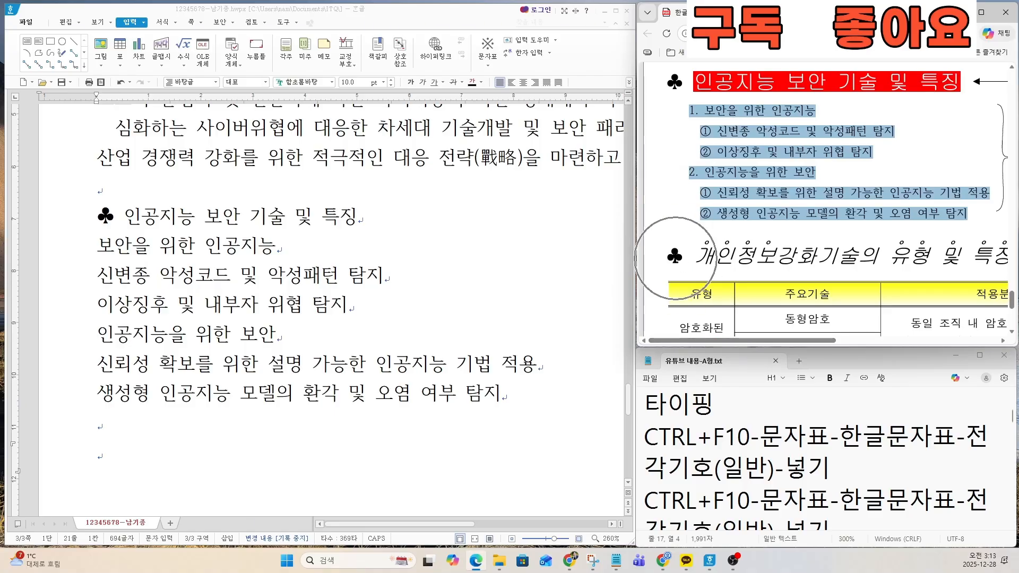
pyautogui.click(695, 446)
pyautogui.scroll(-3, 695, 446)
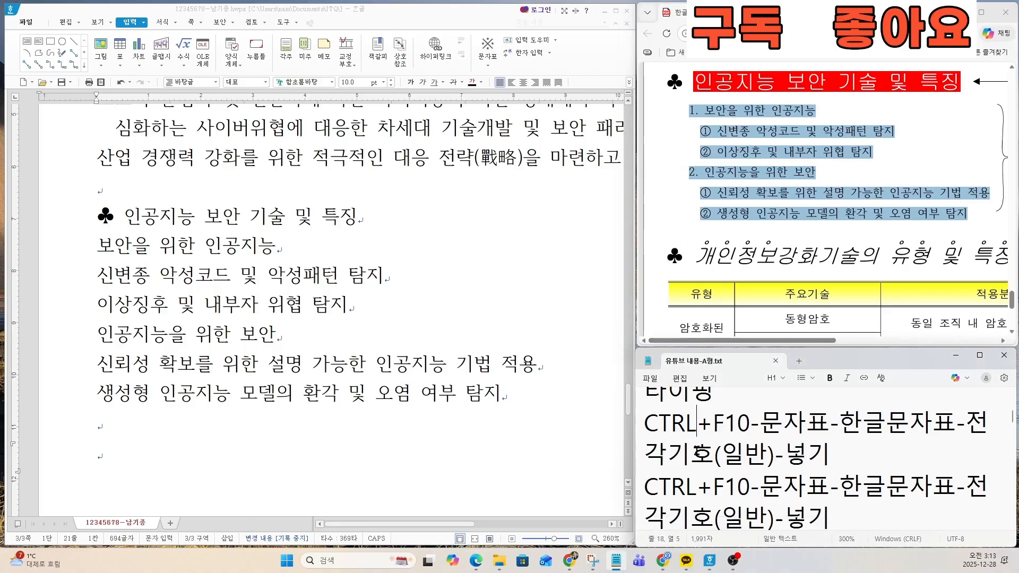
pyautogui.scroll(3, 696, 446)
pyautogui.press('Down')
pyautogui.press('Down')
pyautogui.press('Down')
pyautogui.press('Down')
pyautogui.press('Down')
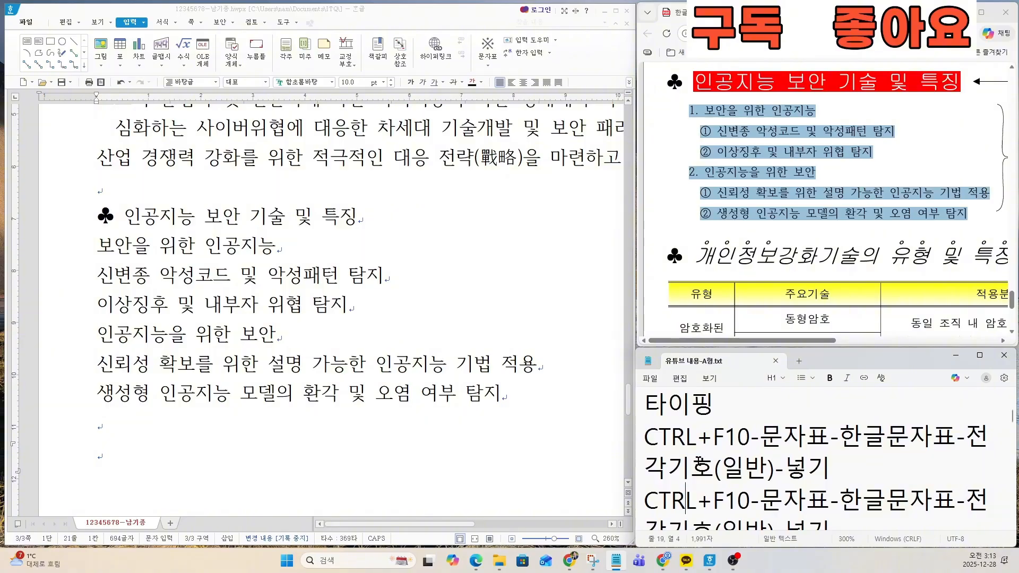
pyautogui.moveTo(646, 405); pyautogui.dragTo(879, 434)
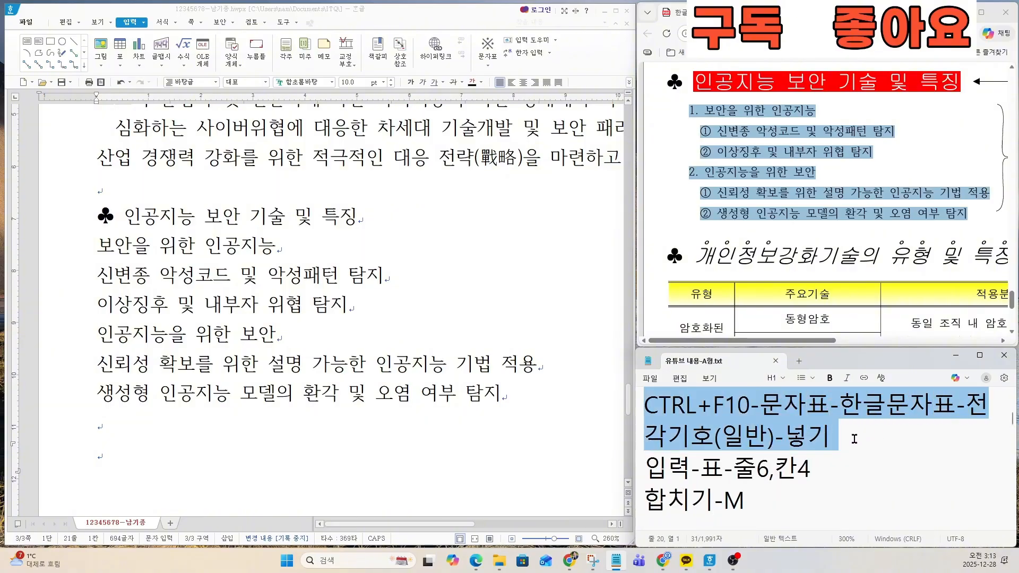
# Step: Insert the ♣ symbol from the Unicode character table on the last empty line, below the blank line
pyautogui.click(235, 439)
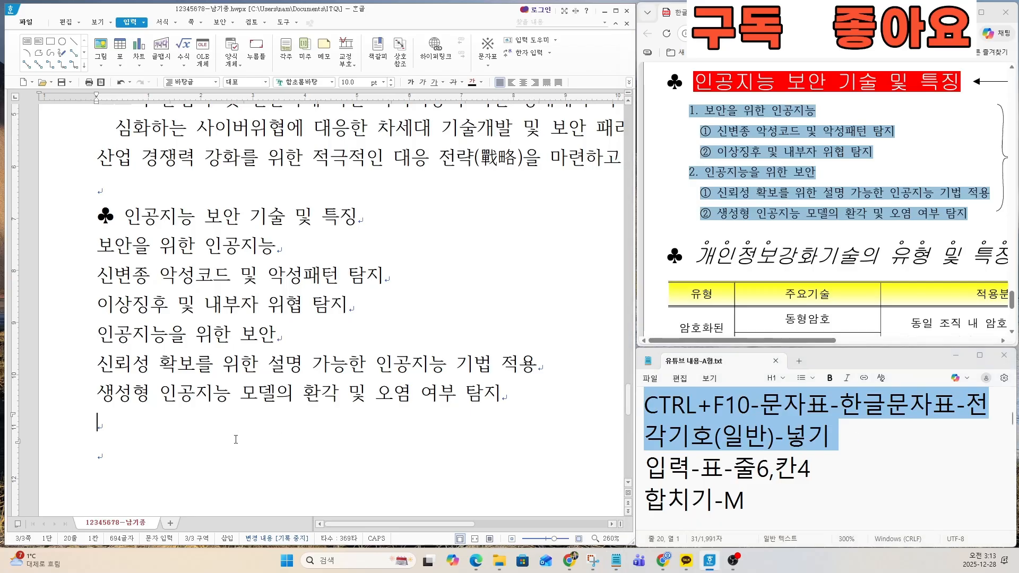
pyautogui.click(132, 428)
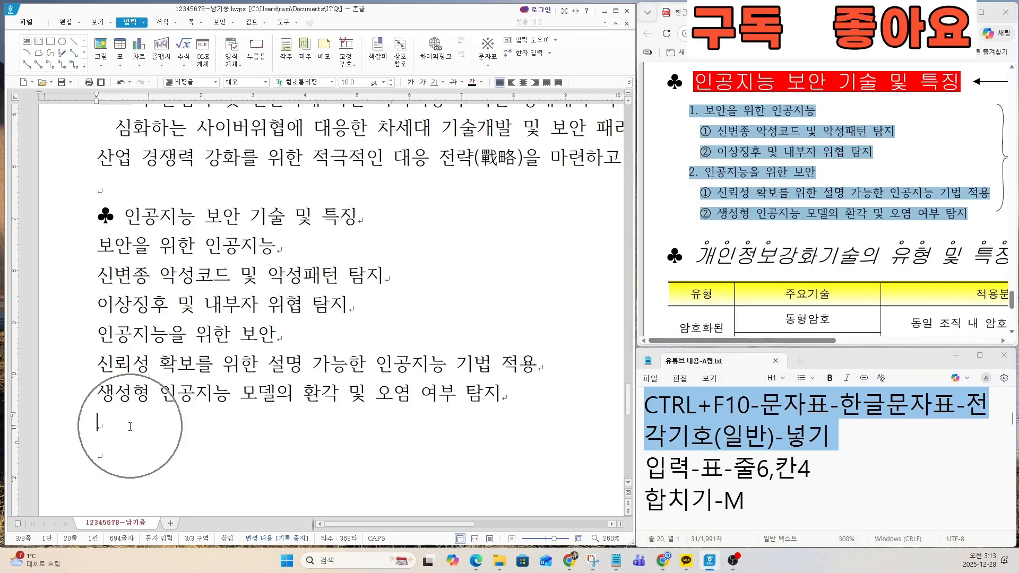
pyautogui.click(120, 456)
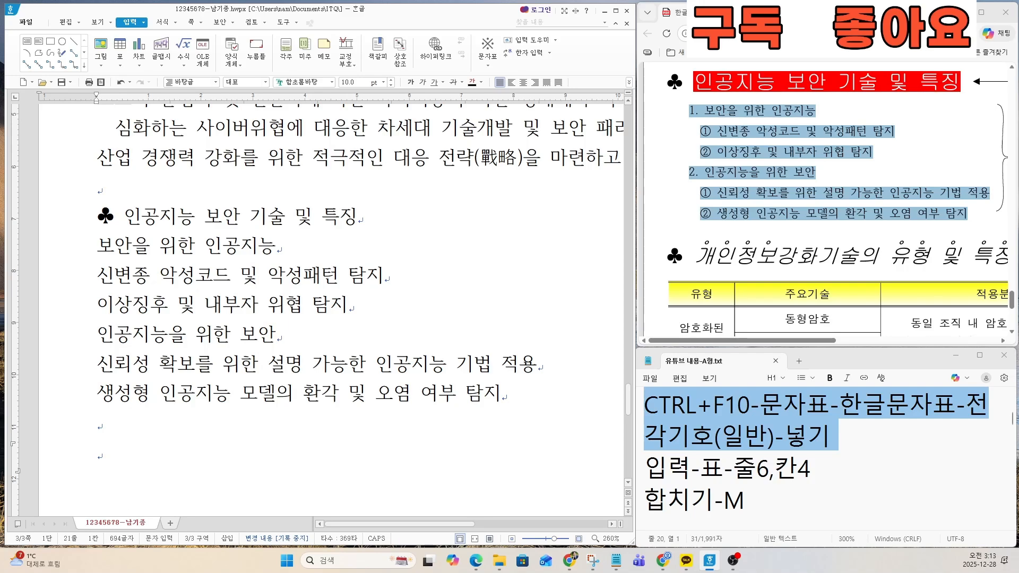
pyautogui.moveTo(709, 559)
pyautogui.hotkey('ctrl', 'F10')
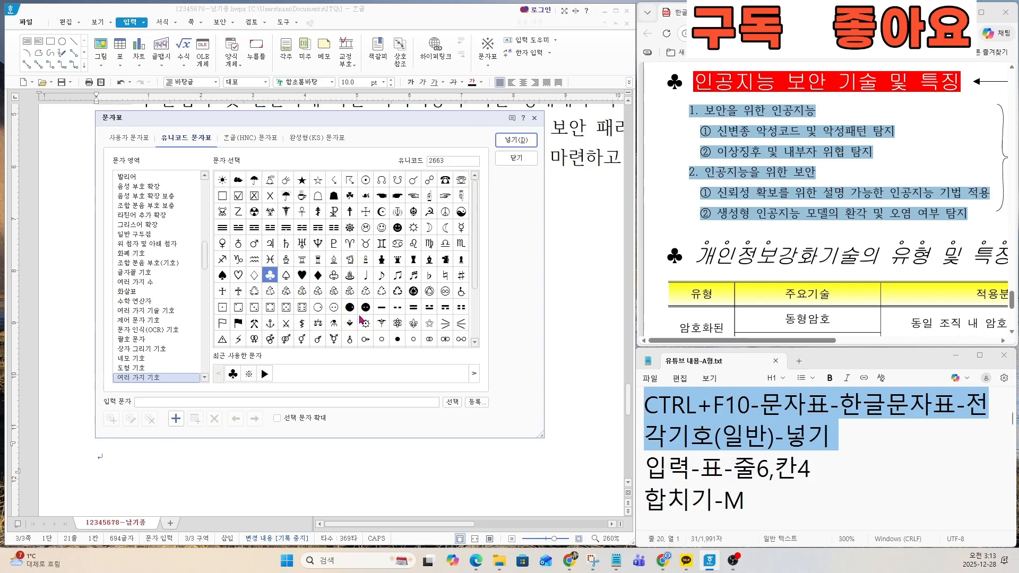
pyautogui.click(271, 276)
pyautogui.click(525, 142)
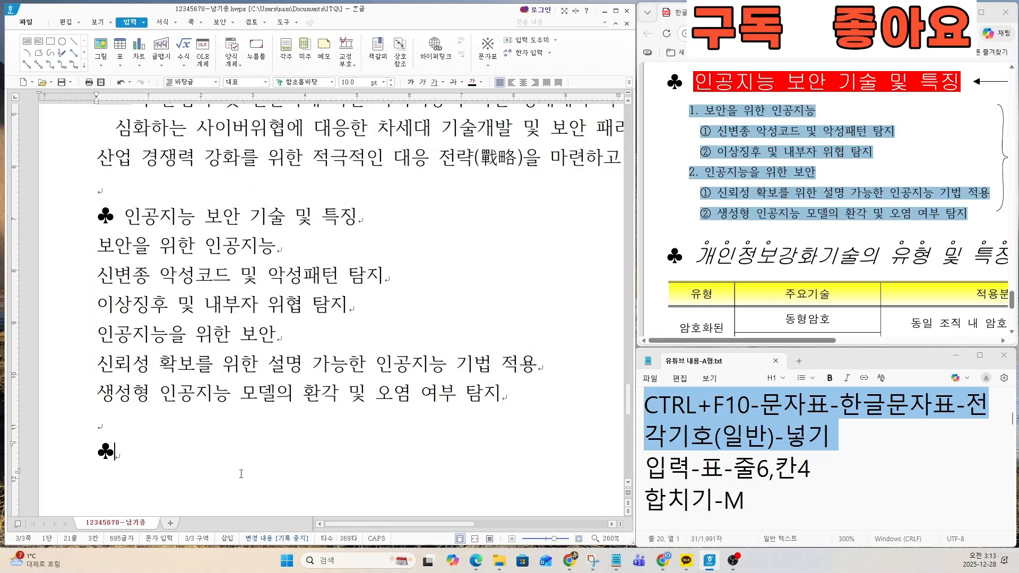
# Step: Type the heading 개인정보강화기술의 유형 및 특징 after the ♣ symbol and start a new line below it
pyautogui.write('개인')
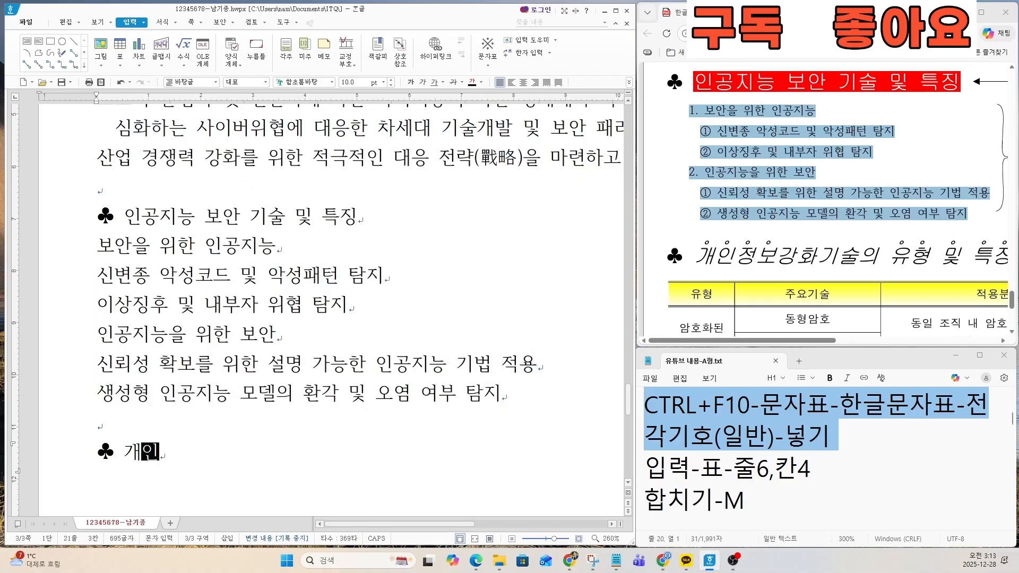
pyautogui.write('정복강화')
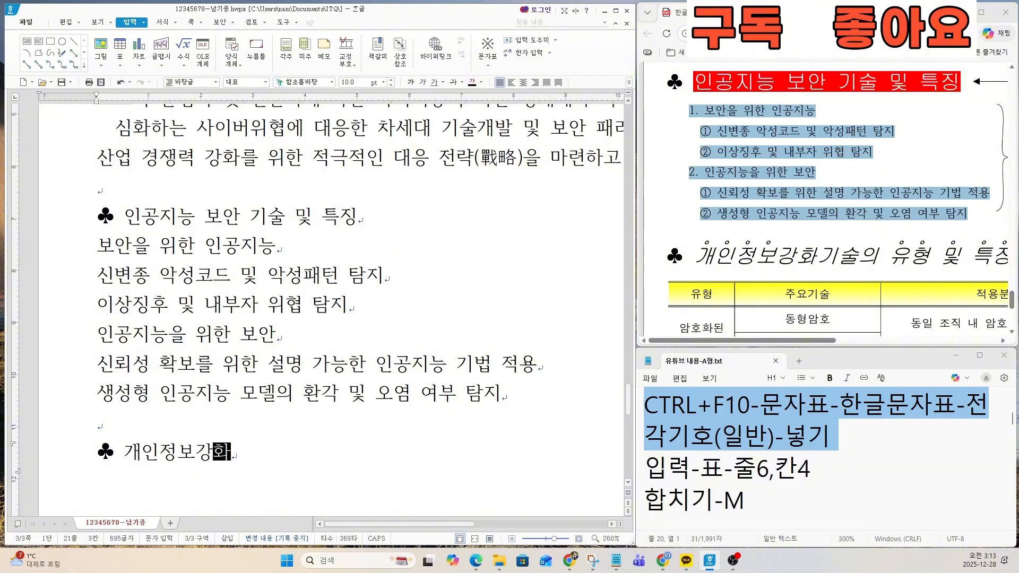
pyautogui.write('기술의 유형 및 특지')
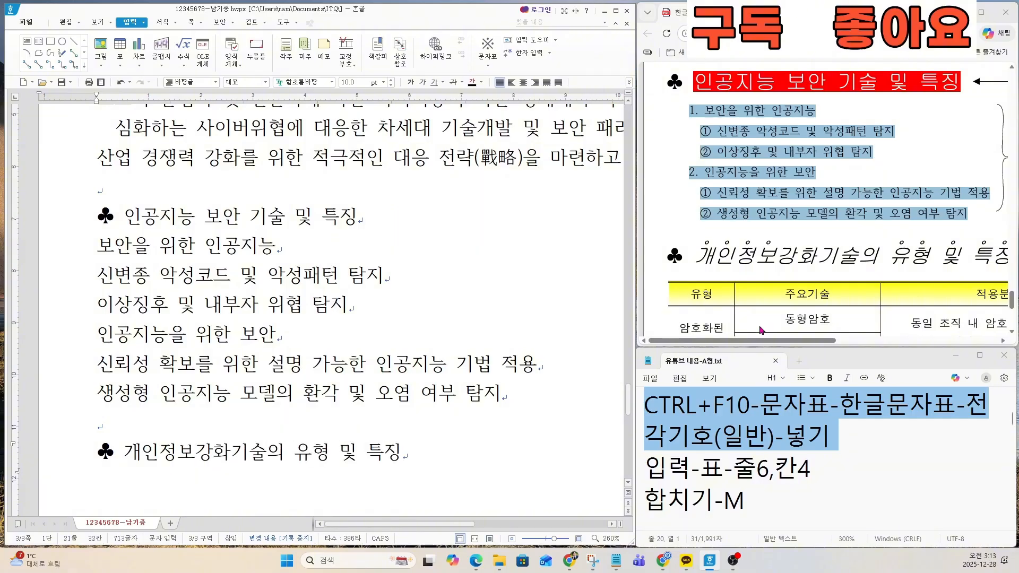
pyautogui.moveTo(762, 340)
pyautogui.mouseDown()
pyautogui.moveTo(817, 346)
pyautogui.moveTo(765, 346)
pyautogui.mouseUp()
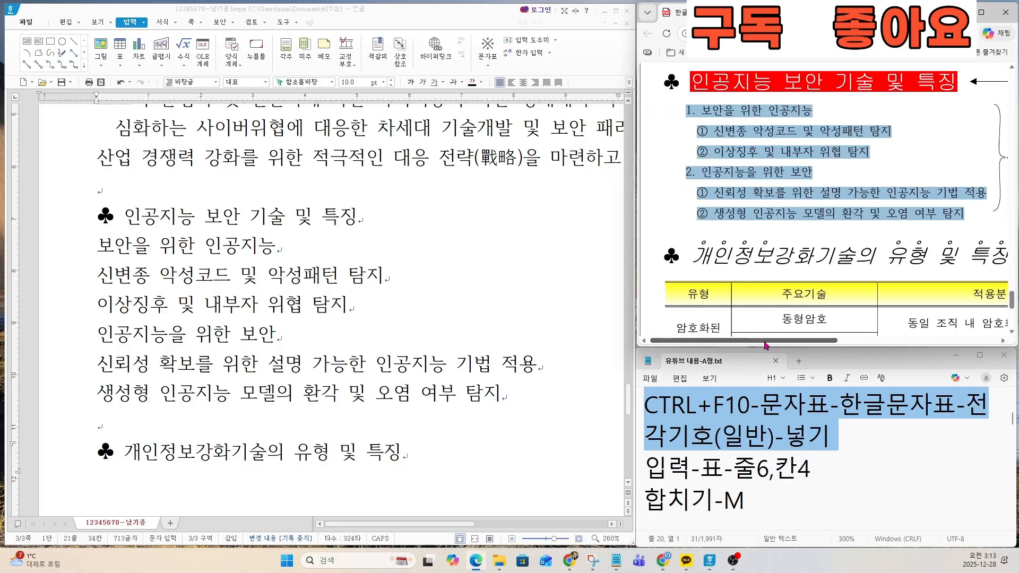
pyautogui.click(468, 457)
pyautogui.press('Return')
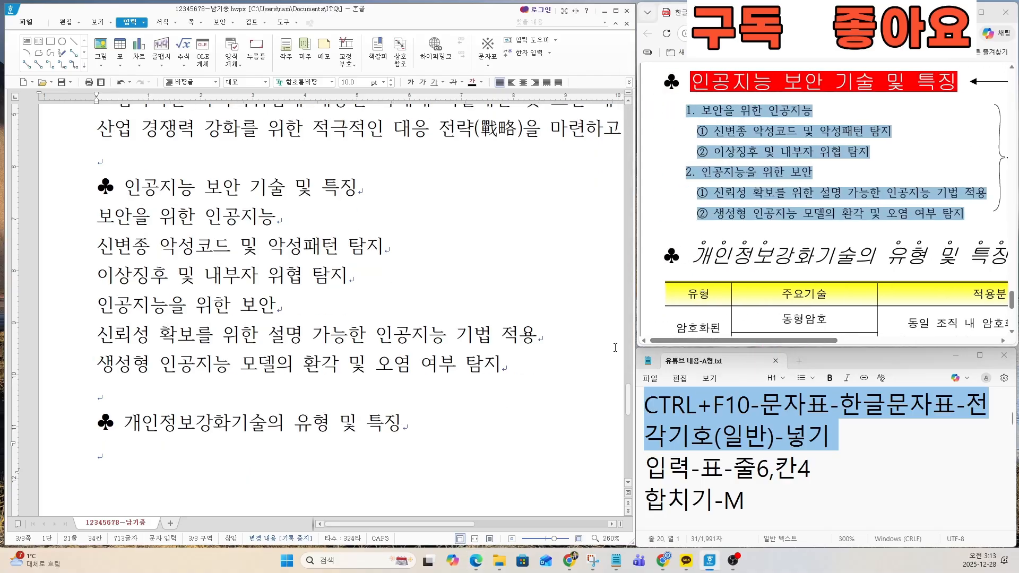
# Step: Examine the row and column layout of the table under the second ♣ heading in the exam sample
pyautogui.scroll(-4, 875, 292)
pyautogui.scroll(-3, 868, 293)
pyautogui.press('ctrl')
pyautogui.press('ctrl')
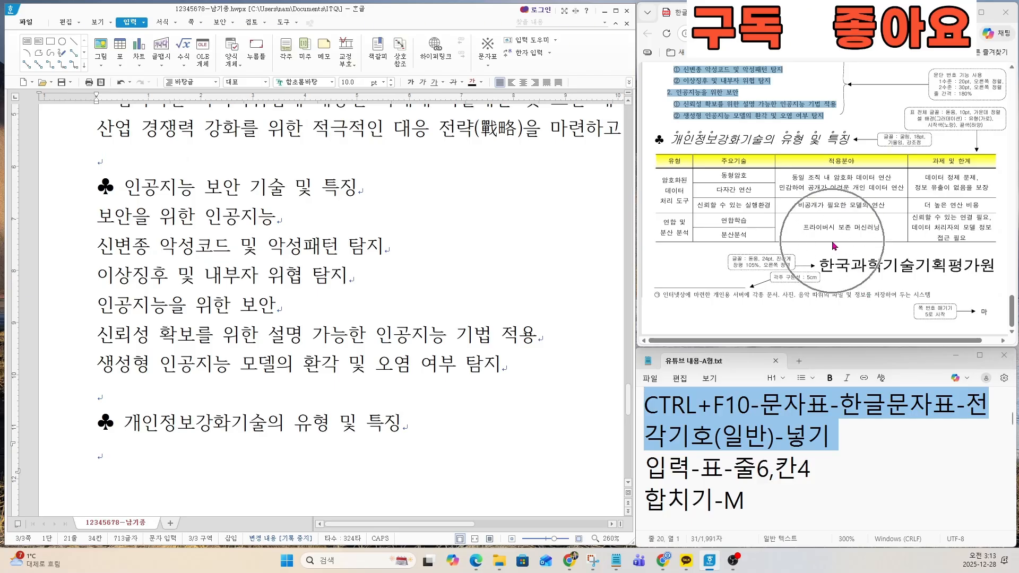
pyautogui.press('ctrl')
pyautogui.press('ctrl')
pyautogui.press('ctrl')
pyautogui.press('ctrl')
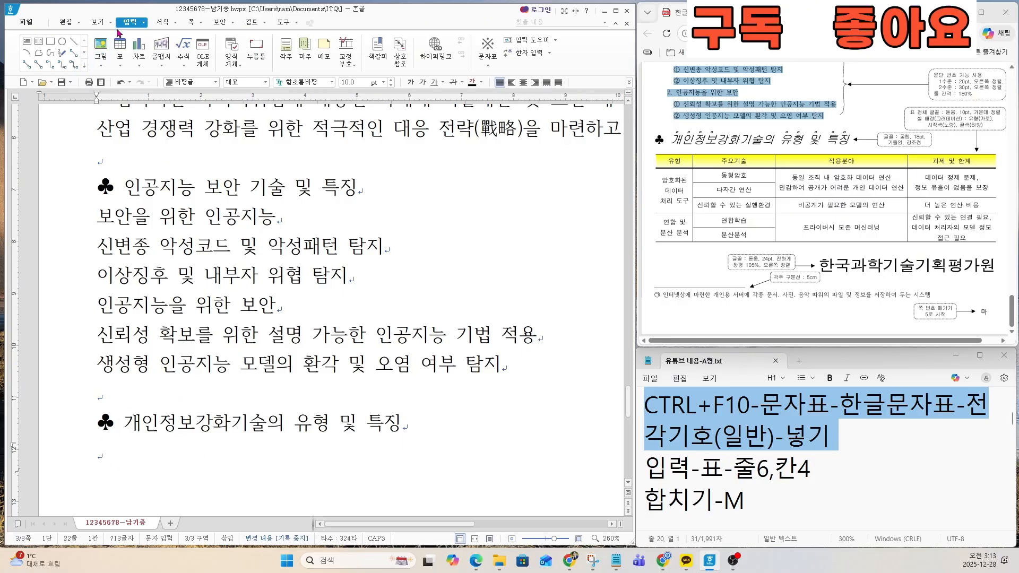
pyautogui.press('ctrl')
pyautogui.press('ctrl')
pyautogui.press('ctrl')
pyautogui.press('ctrl')
# Step: Insert a table with 6 rows and 4 columns below the 개인정보강화기술의 유형 및 특징 heading
pyautogui.click(120, 45)
pyautogui.press('ctrl')
pyautogui.press('ctrl')
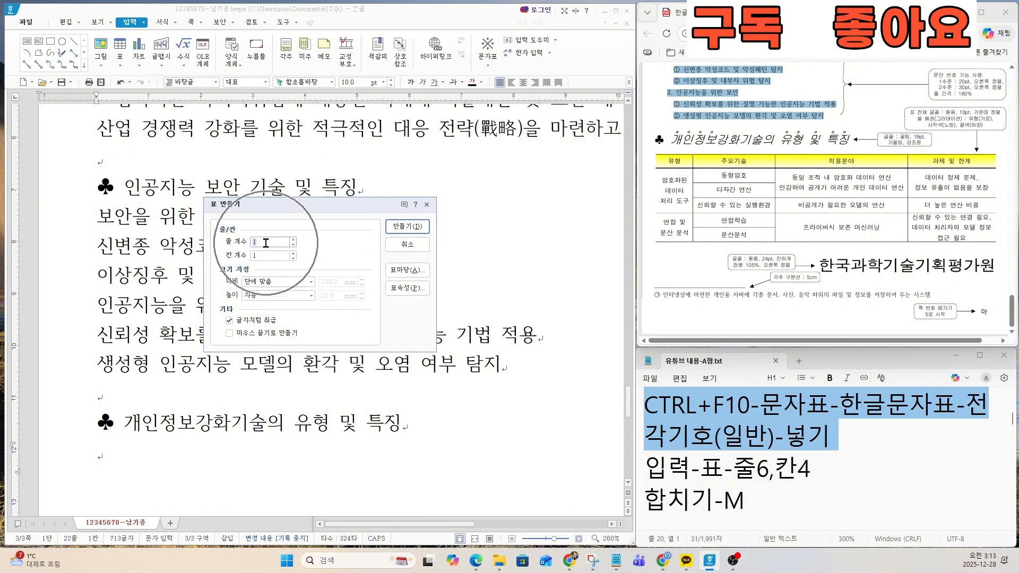
pyautogui.press('ctrl')
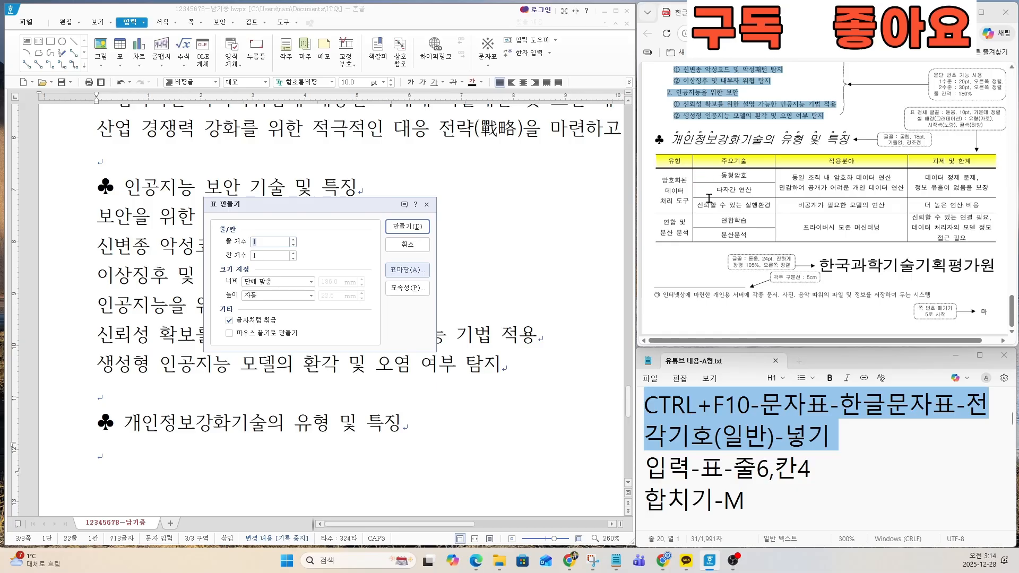
pyautogui.press('ctrl')
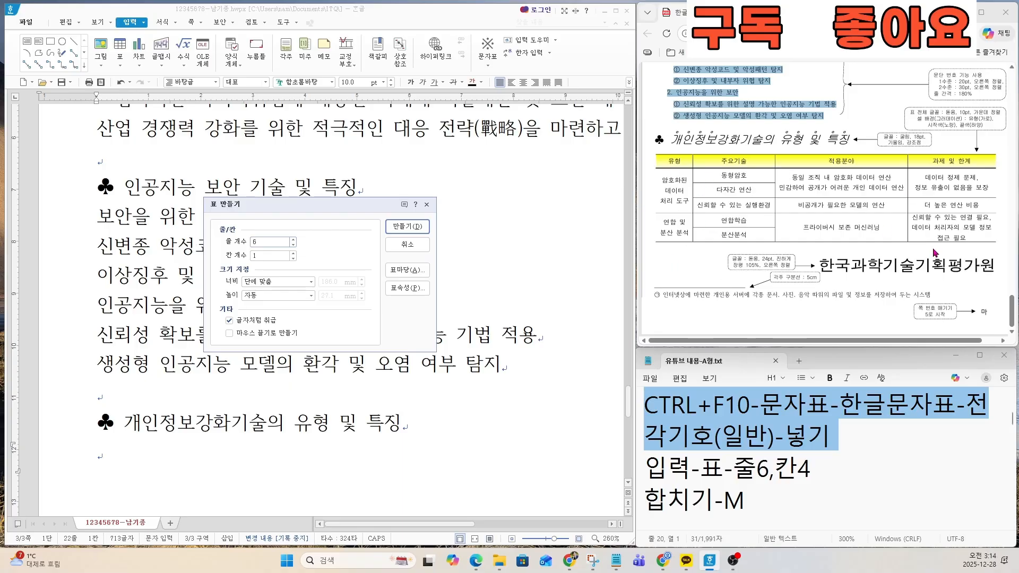
pyautogui.press('Tab')
pyautogui.press('ctrl')
pyautogui.click(407, 227)
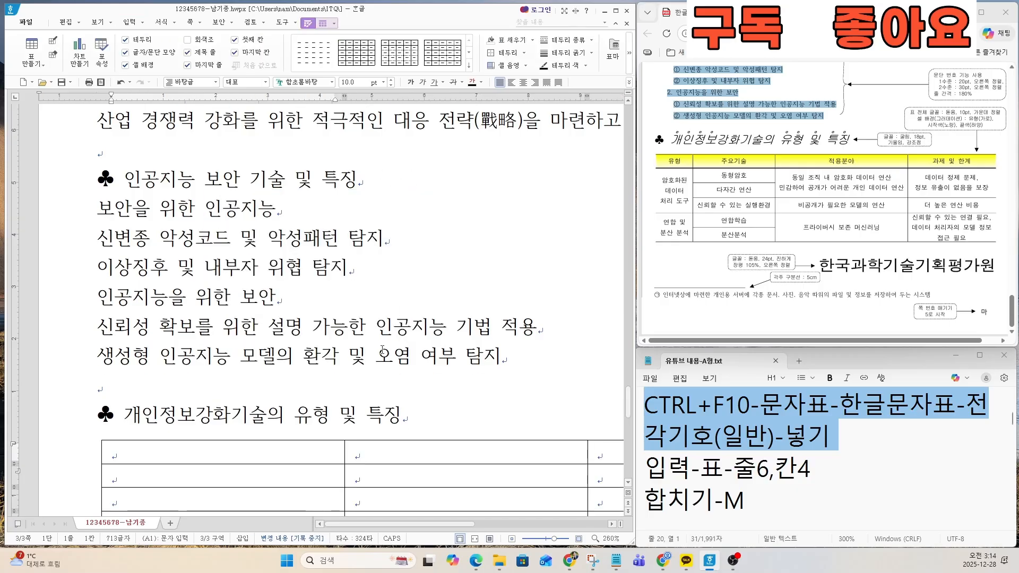
# Step: Adjust the table's column borders to the sample's proportions, with a narrow first column, a slightly wider second and a wide third
pyautogui.scroll(-7, 382, 350)
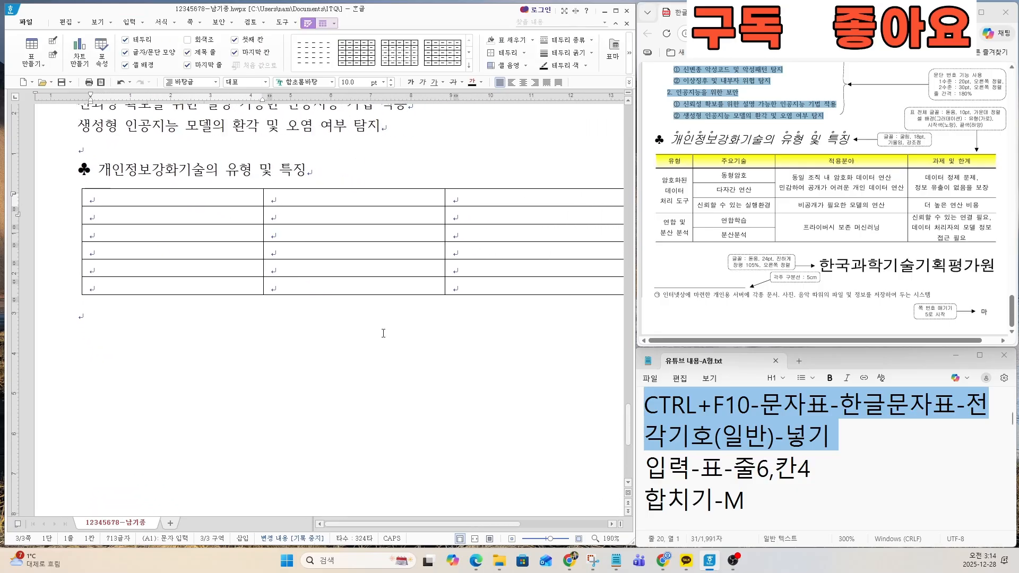
pyautogui.scroll(-3, 384, 333)
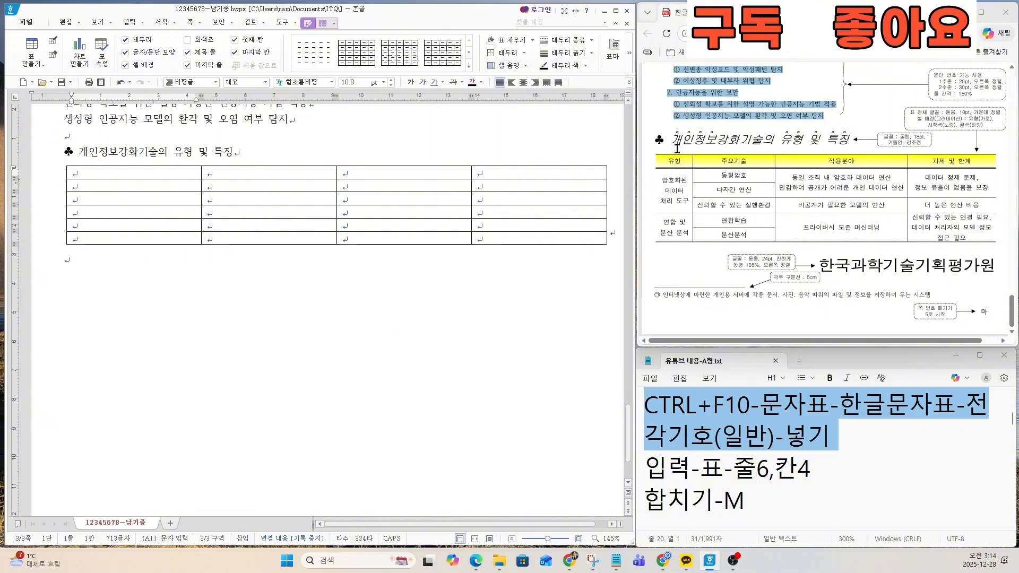
pyautogui.press('ctrl')
pyautogui.press('ctrl')
pyautogui.press('ctrl')
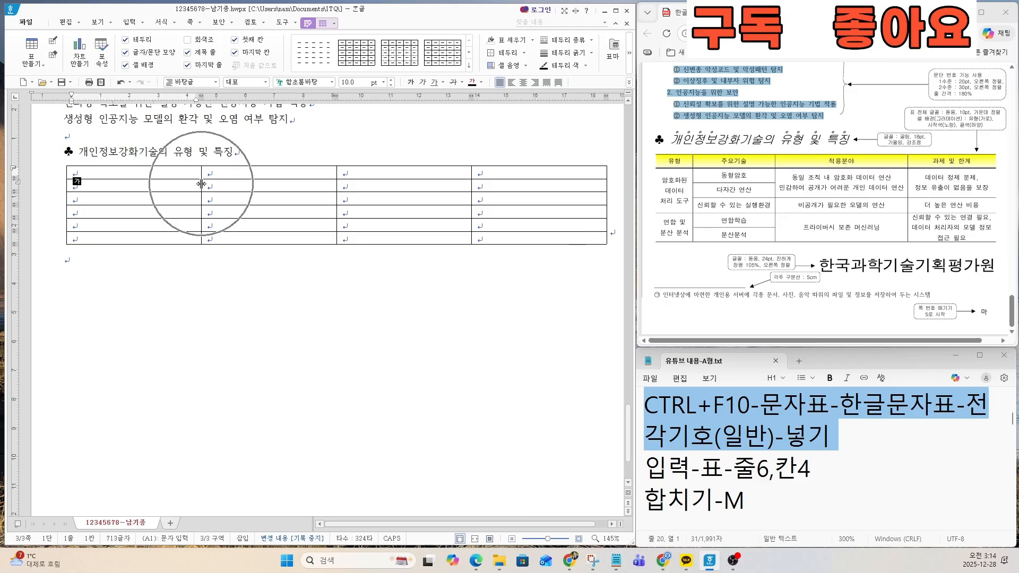
pyautogui.press('ctrl')
pyautogui.press('ctrl')
pyautogui.press('ctrl')
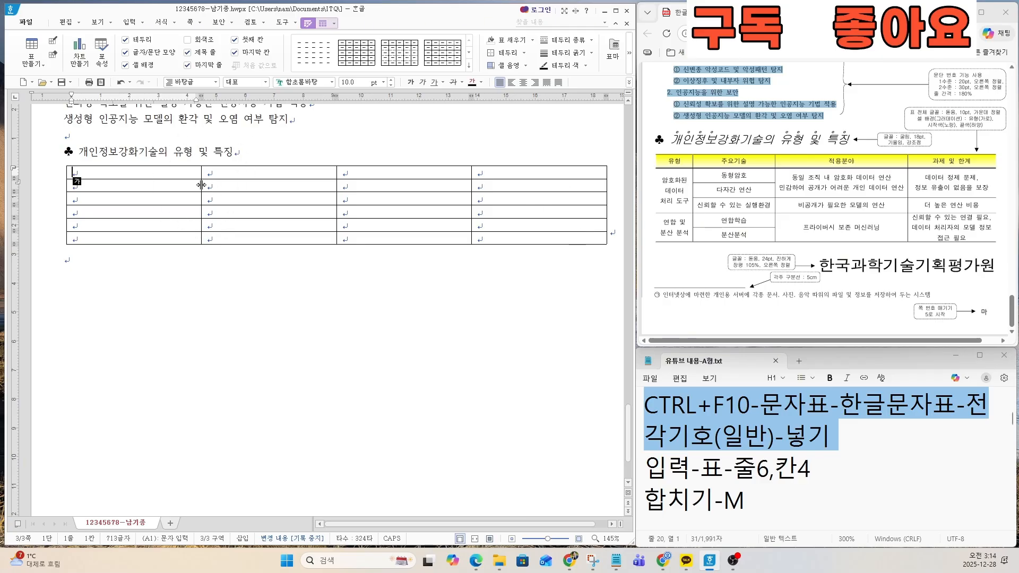
pyautogui.moveTo(201, 184); pyautogui.dragTo(201, 186)
pyautogui.moveTo(138, 183); pyautogui.dragTo(118, 182)
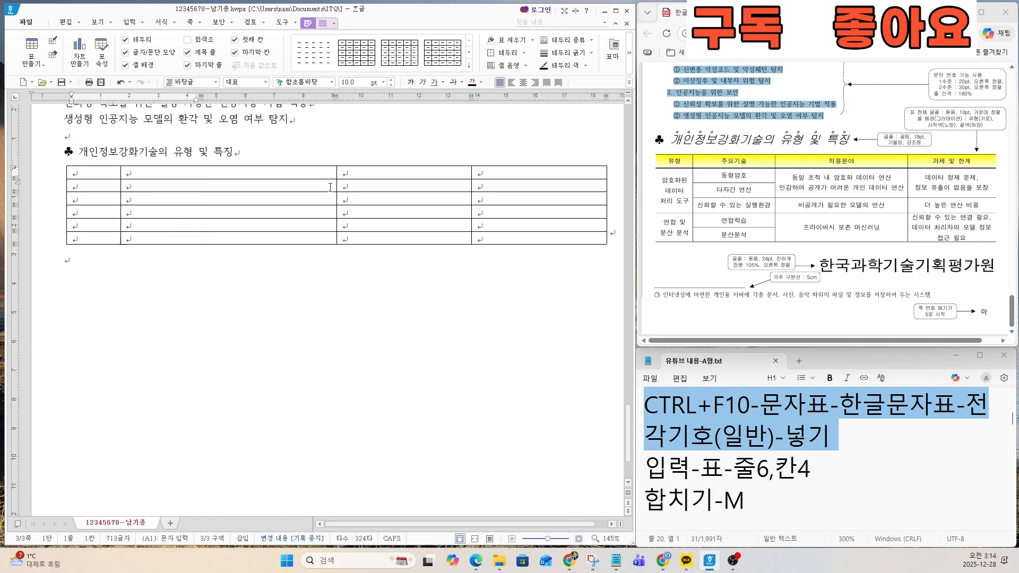
pyautogui.moveTo(337, 186); pyautogui.dragTo(223, 184)
pyautogui.moveTo(472, 185)
pyautogui.mouseDown()
pyautogui.moveTo(447, 181)
pyautogui.moveTo(466, 181)
pyautogui.mouseUp()
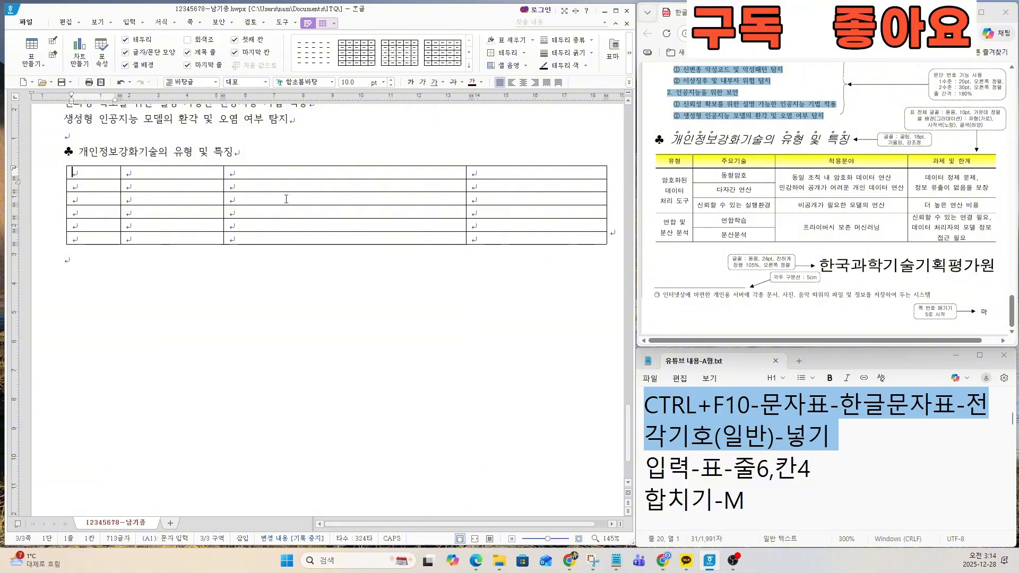
pyautogui.moveTo(224, 184); pyautogui.dragTo(241, 184)
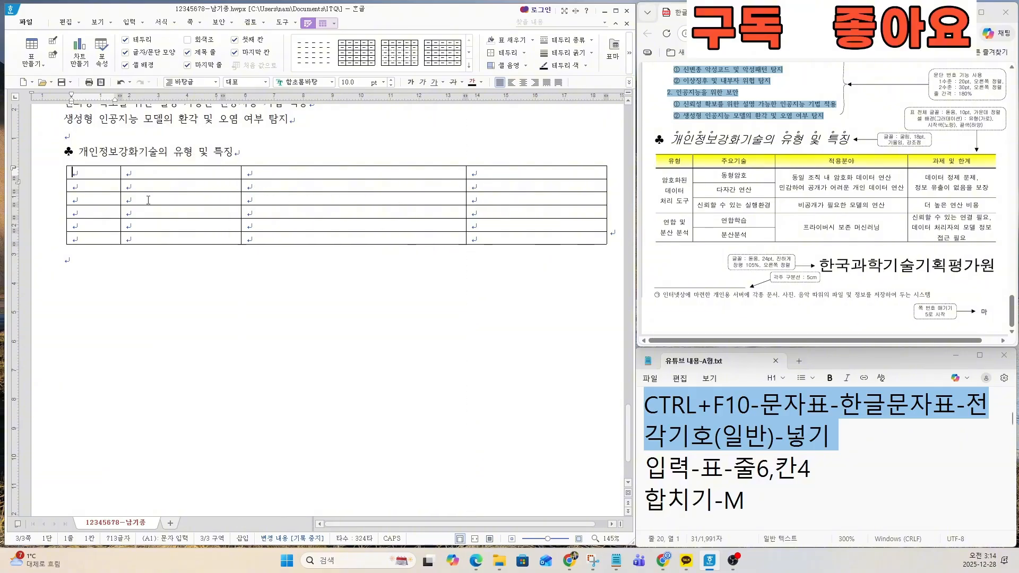
pyautogui.moveTo(121, 186); pyautogui.dragTo(129, 190)
# Step: Merge rows 2–4 of the table's first column into one cell, and merge rows 5–6 of the same column
pyautogui.click(734, 468)
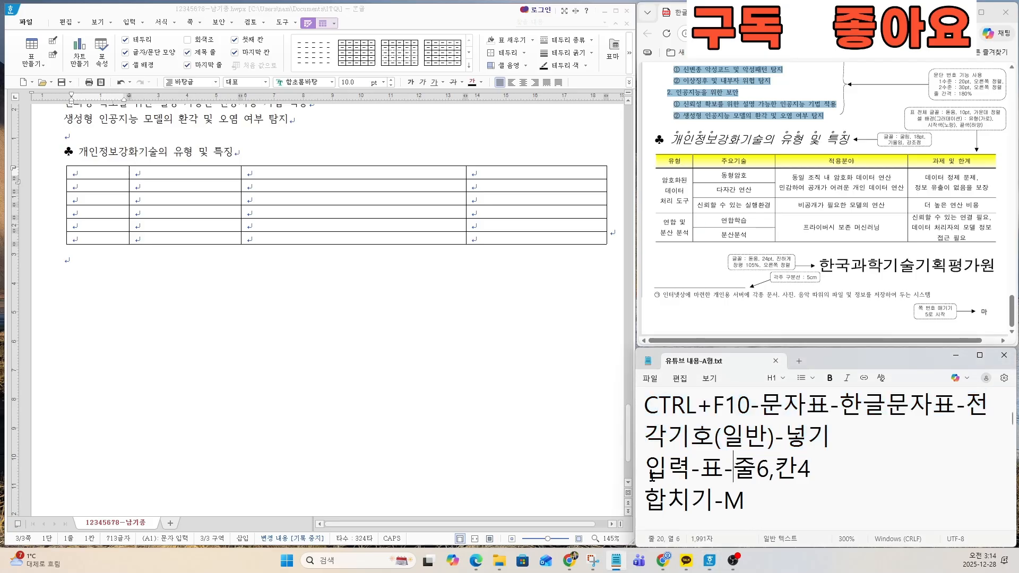
pyautogui.moveTo(644, 500); pyautogui.dragTo(753, 500)
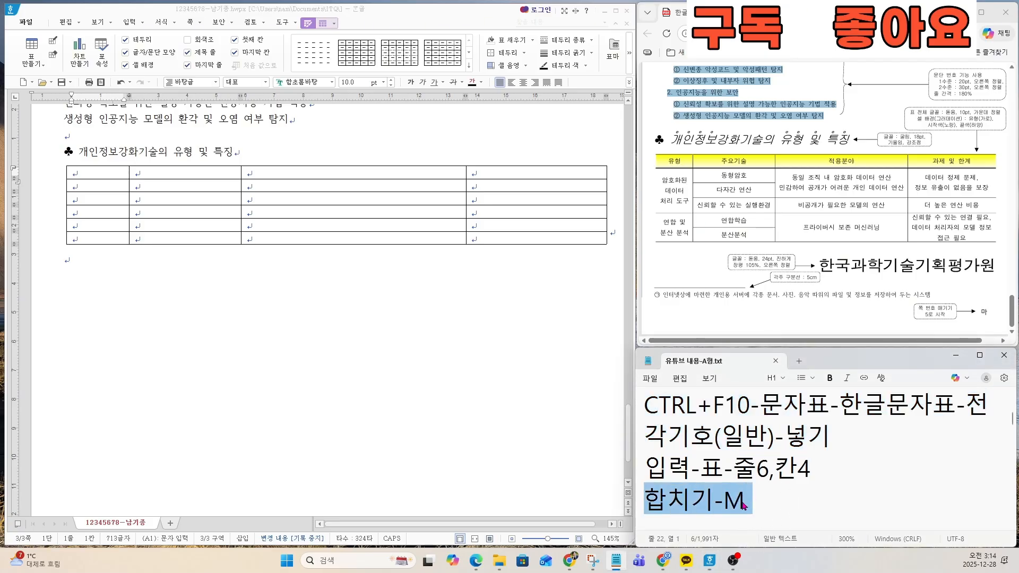
pyautogui.click(110, 185)
pyautogui.moveTo(110, 185); pyautogui.dragTo(111, 209)
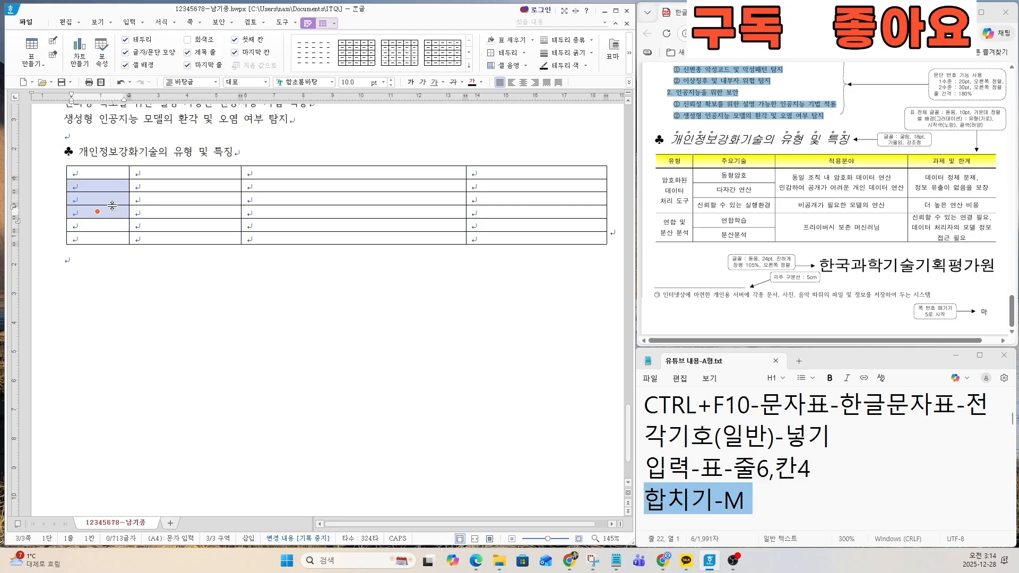
pyautogui.press('m')
pyautogui.moveTo(108, 225); pyautogui.dragTo(112, 240)
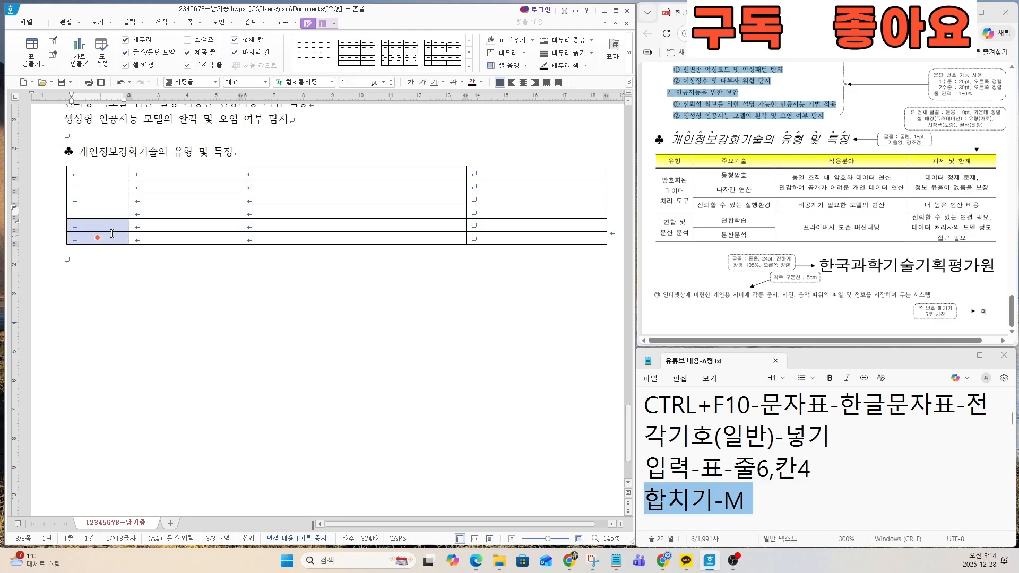
pyautogui.press('m')
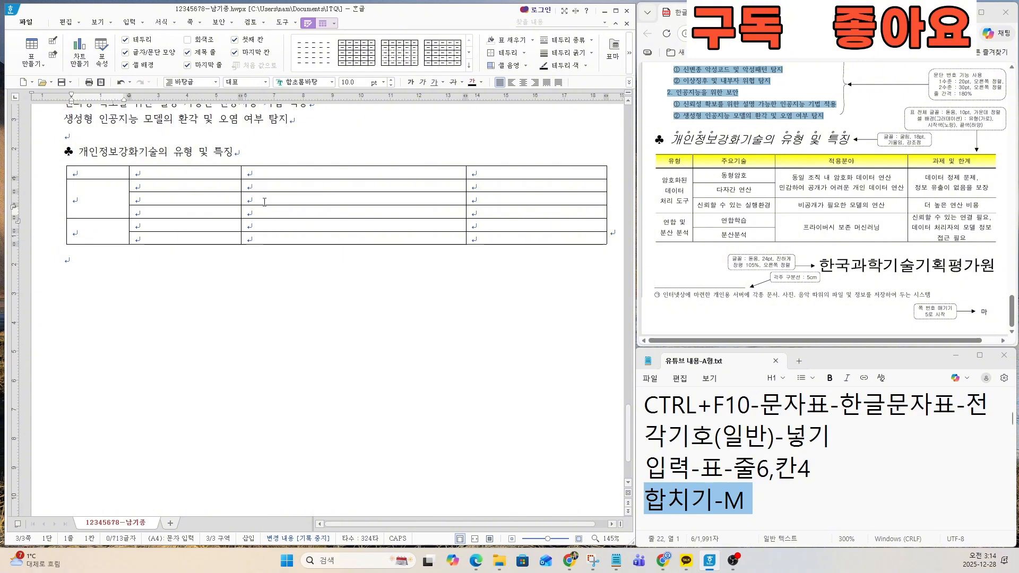
# Step: Merge rows 2–3 and rows 5–6 in both the third and fourth columns of the table
pyautogui.moveTo(282, 188); pyautogui.dragTo(282, 195)
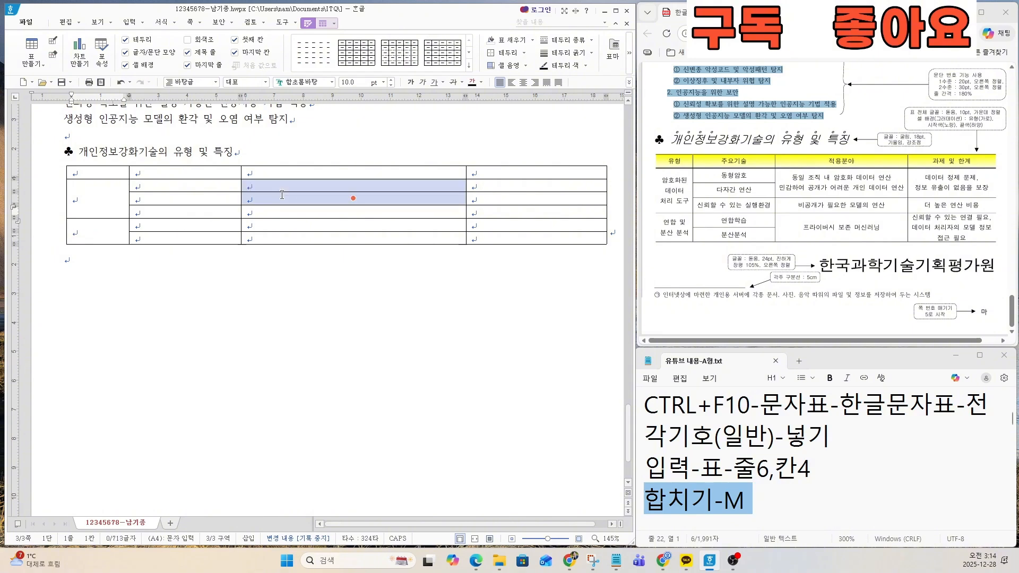
pyautogui.press('m')
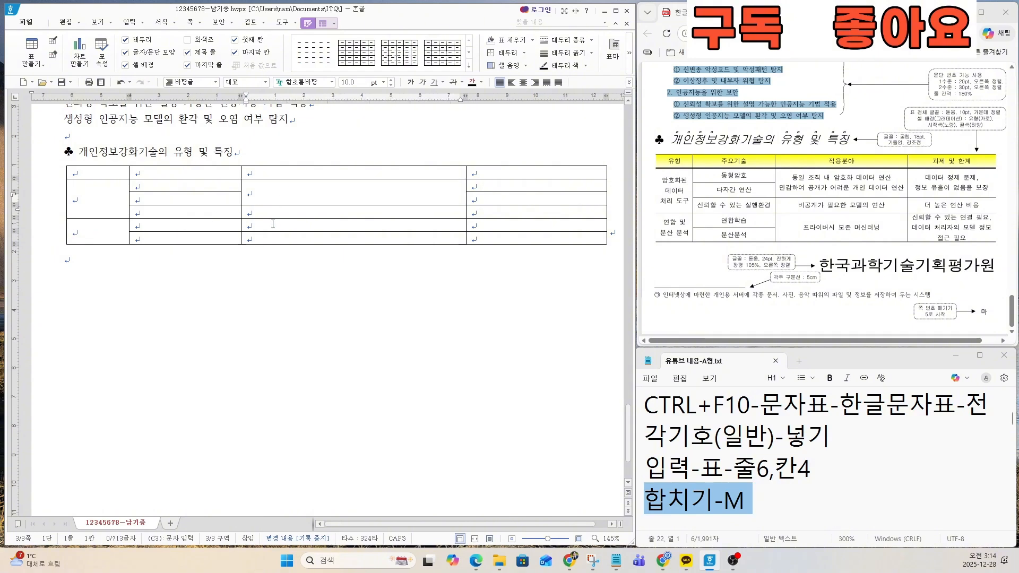
pyautogui.moveTo(273, 225); pyautogui.dragTo(274, 236)
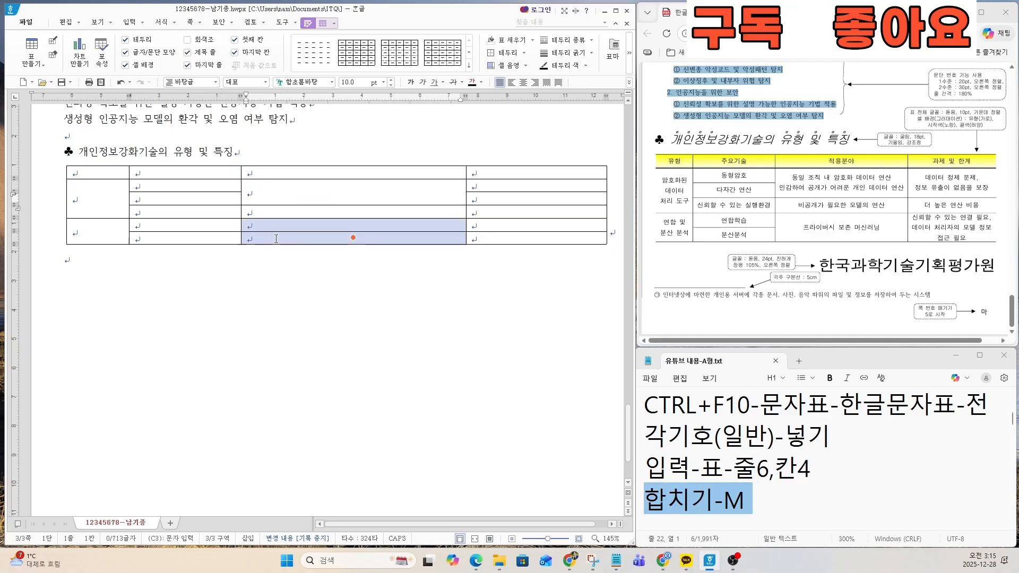
pyautogui.press('m')
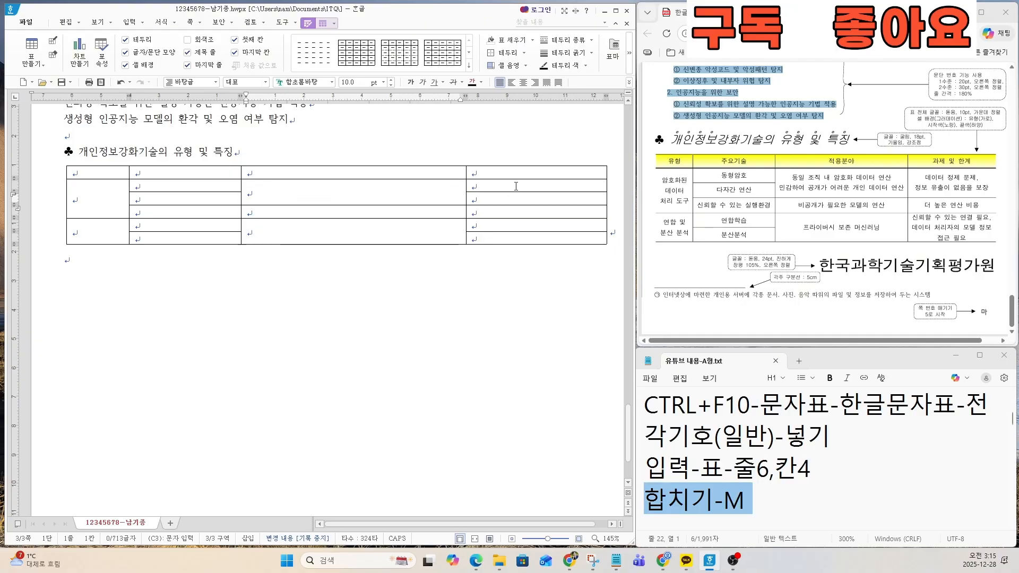
pyautogui.moveTo(516, 187); pyautogui.dragTo(510, 238)
pyautogui.press('m')
pyautogui.press('m')
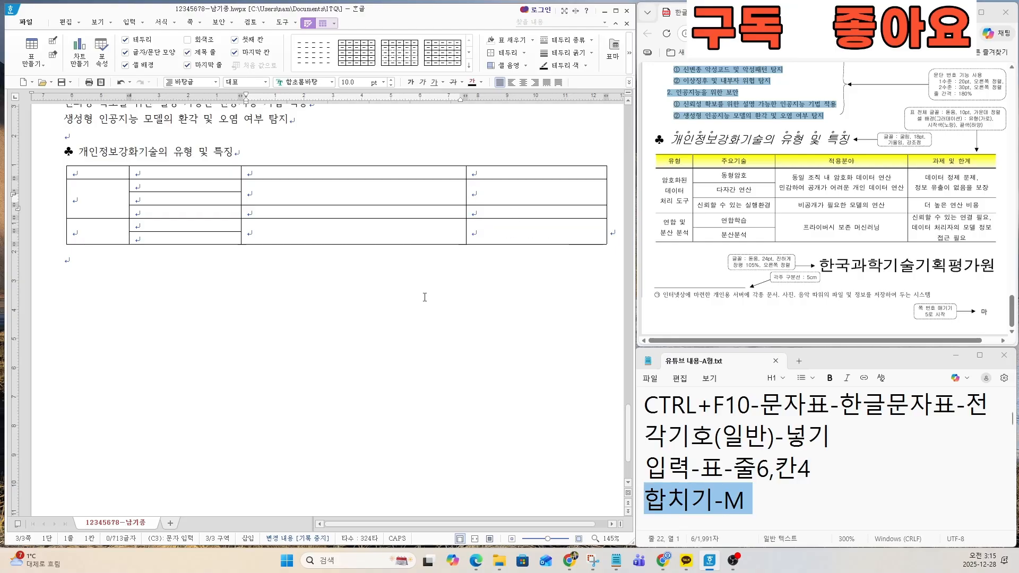
# Step: Enter the headers 유형 and 주요기술 in the first two cells of the table's top row
pyautogui.click(315, 286)
pyautogui.scroll(4, 311, 284)
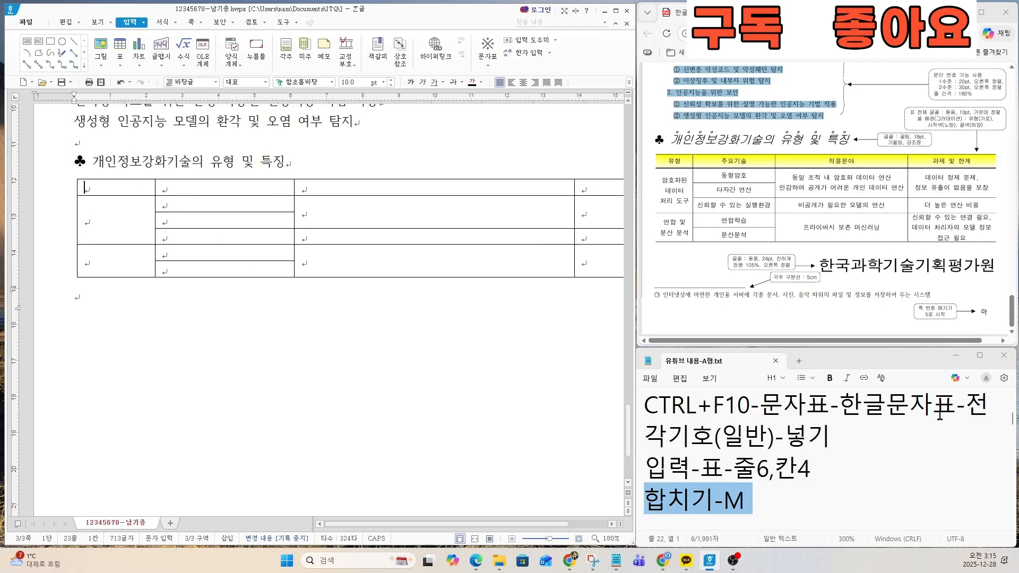
pyautogui.press('Up')
pyautogui.write('유형')
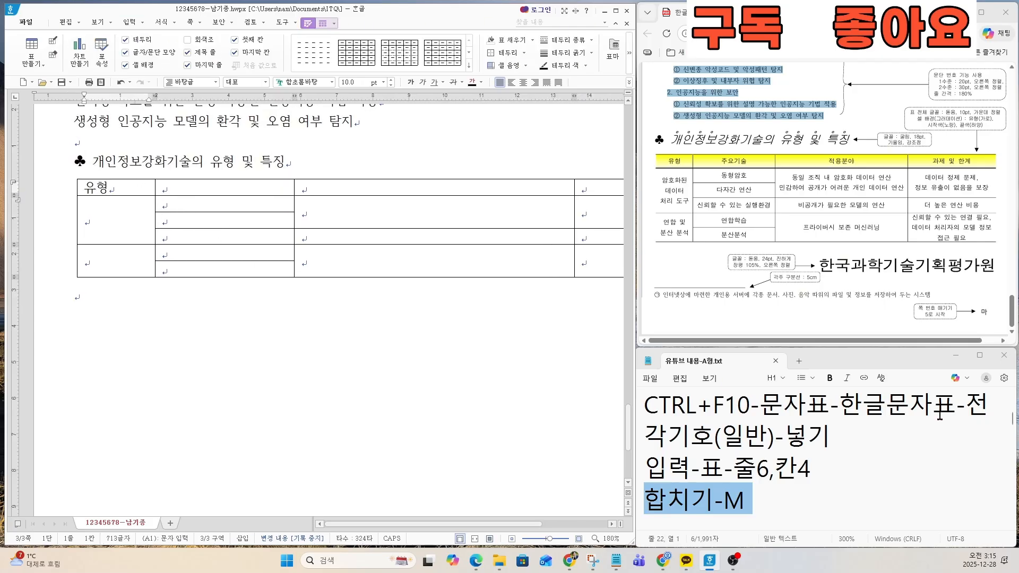
pyautogui.press('Tab')
pyautogui.write('주요기술')
# Step: Enter the headers 적용분야 and 과제 및 한계 in the last two cells of the top row
pyautogui.press('Tab')
pyautogui.write('적ㅇ')
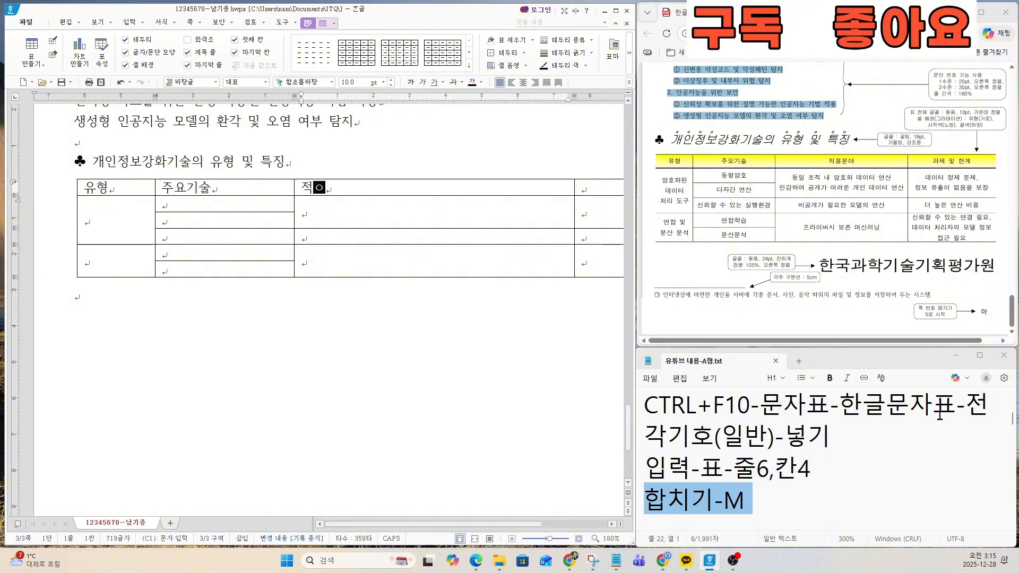
pyautogui.write('요운아')
pyautogui.write('용분야')
pyautogui.press('Tab')
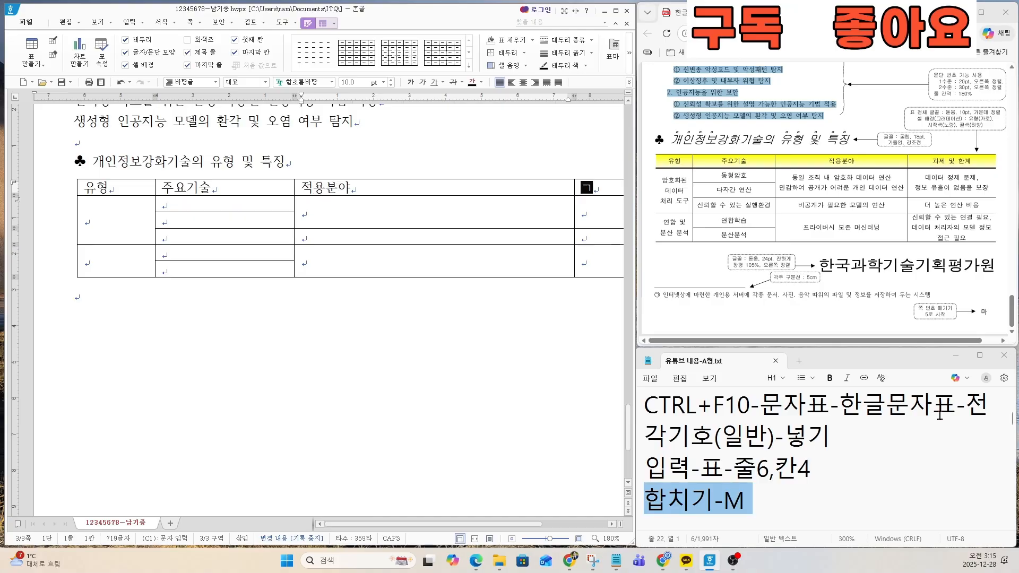
pyautogui.write('과제 및 합계')
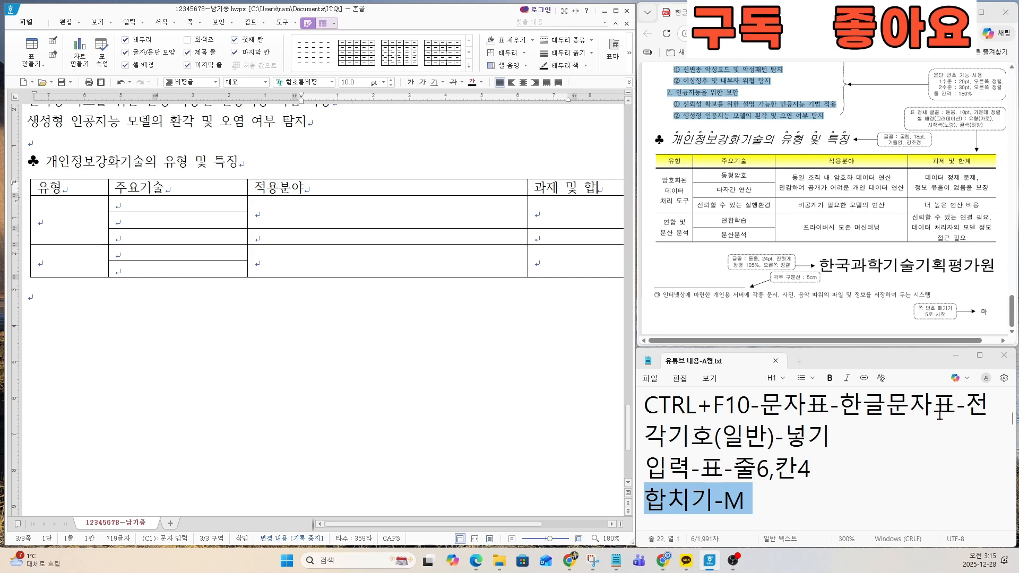
pyautogui.press('BackSpace')
pyautogui.press('BackSpace')
pyautogui.write('한ㄱ')
# Step: Fill the first merged cell under 유형 with 암호화된, 데이터 and 처리 도구 on three separate lines
pyautogui.press('Down')
pyautogui.press('Left')
pyautogui.write('아ㅁ호화된')
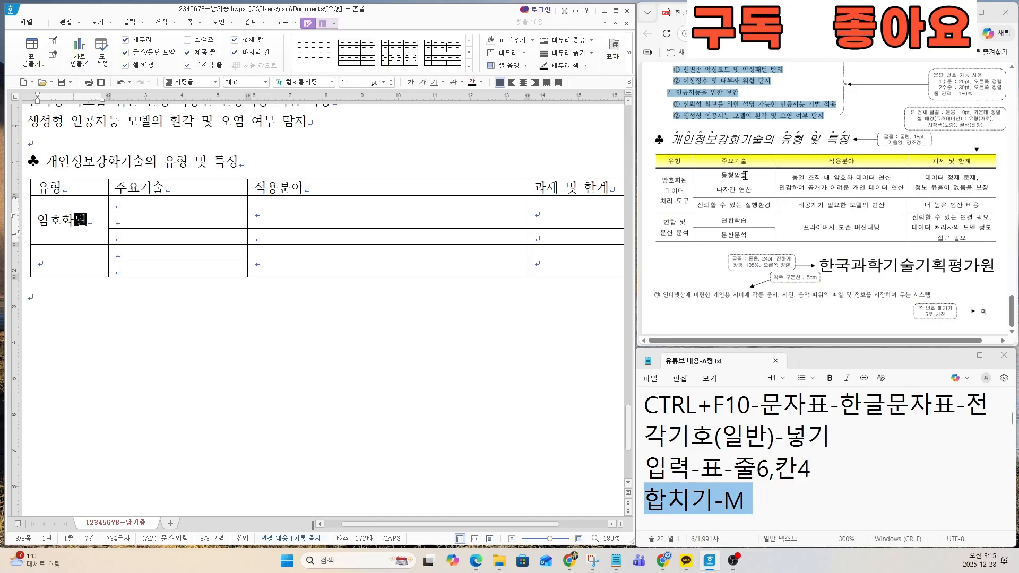
pyautogui.keyDown('ctrl'); pyautogui.scroll(5, 743, 212); pyautogui.keyUp('ctrl')
pyautogui.moveTo(756, 345); pyautogui.dragTo(720, 344)
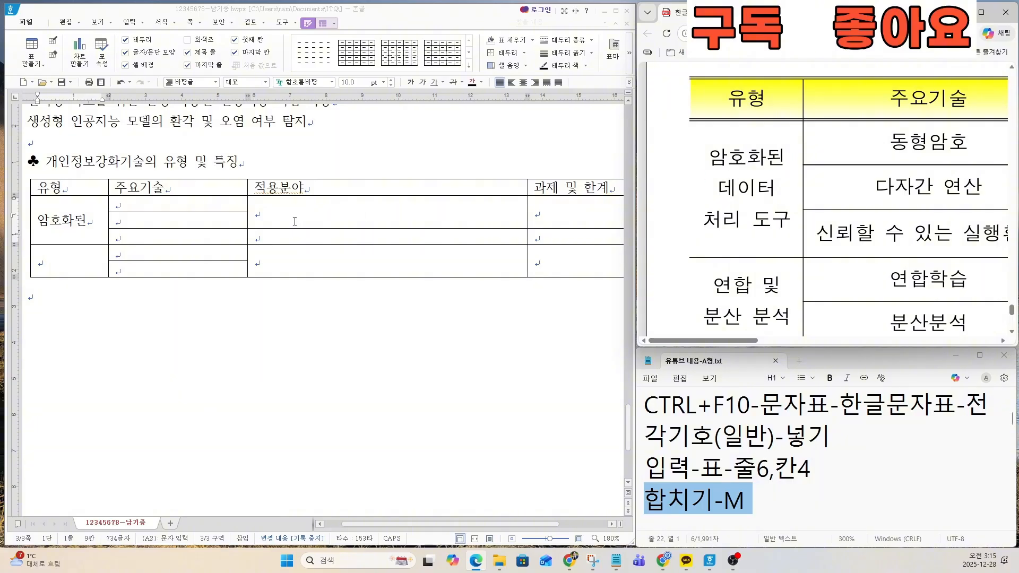
pyautogui.click(91, 223)
pyautogui.press('Return')
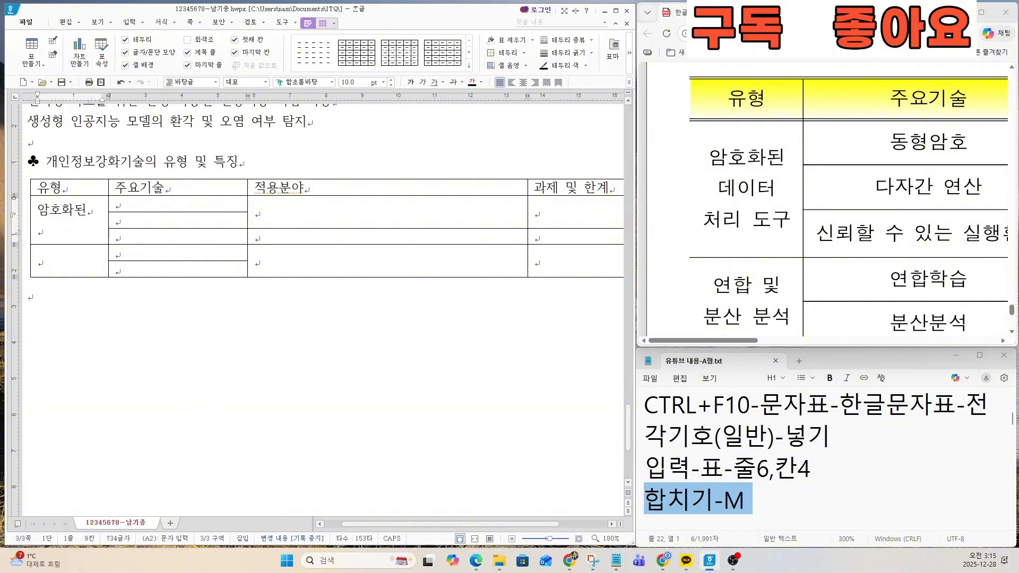
pyautogui.write('데이터')
pyautogui.press('Return')
pyautogui.write('처리 도구')
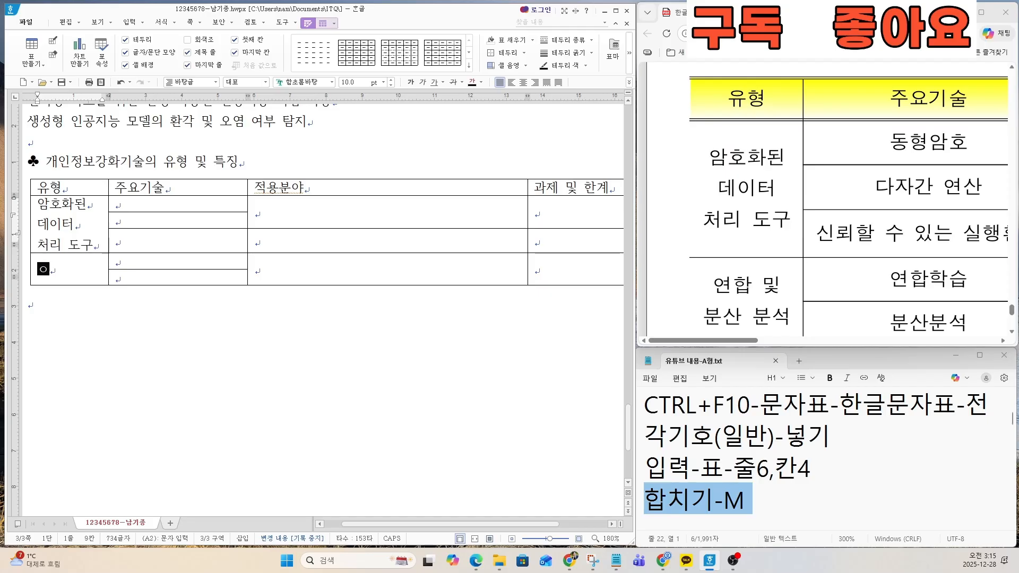
pyautogui.write('연합 및')
# Step: Fill the second merged cell under 유형 with 연합 및 and 분산 분석 on two lines
pyautogui.press('Return')
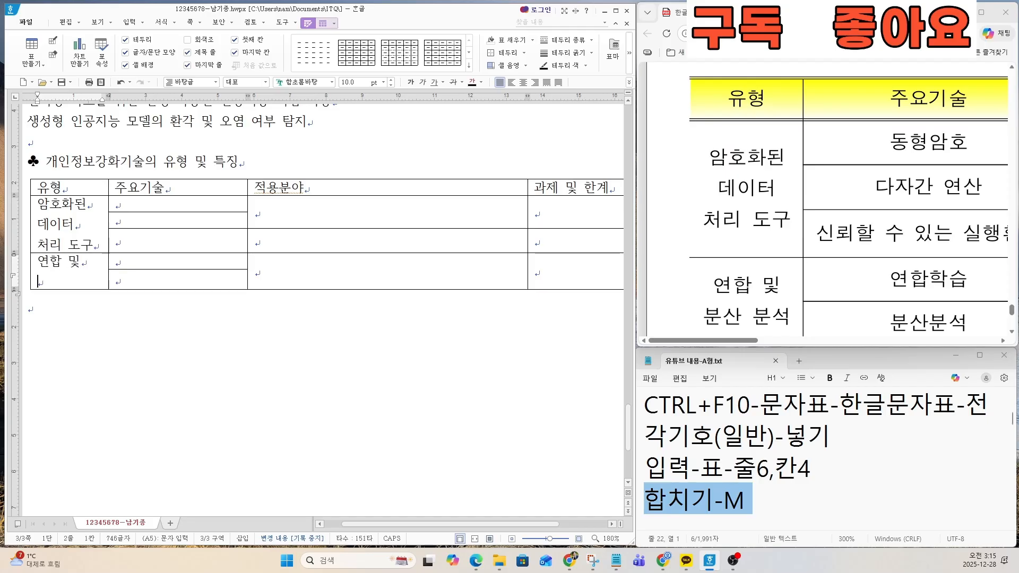
pyautogui.write('분산 분석')
# Step: Enter 동형암호, 다자간 연산 and 신뢰할 수 있는 실행환경 in rows 2–4 of the 주요기술 column
pyautogui.scroll(-3, 706, 226)
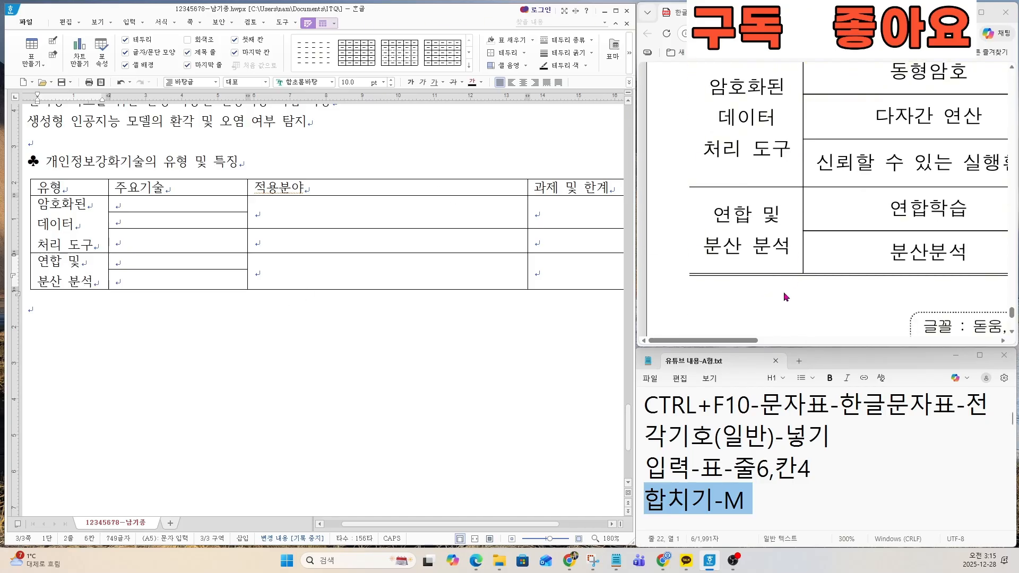
pyautogui.scroll(3, 786, 298)
pyautogui.moveTo(735, 341); pyautogui.dragTo(777, 346)
pyautogui.click(195, 208)
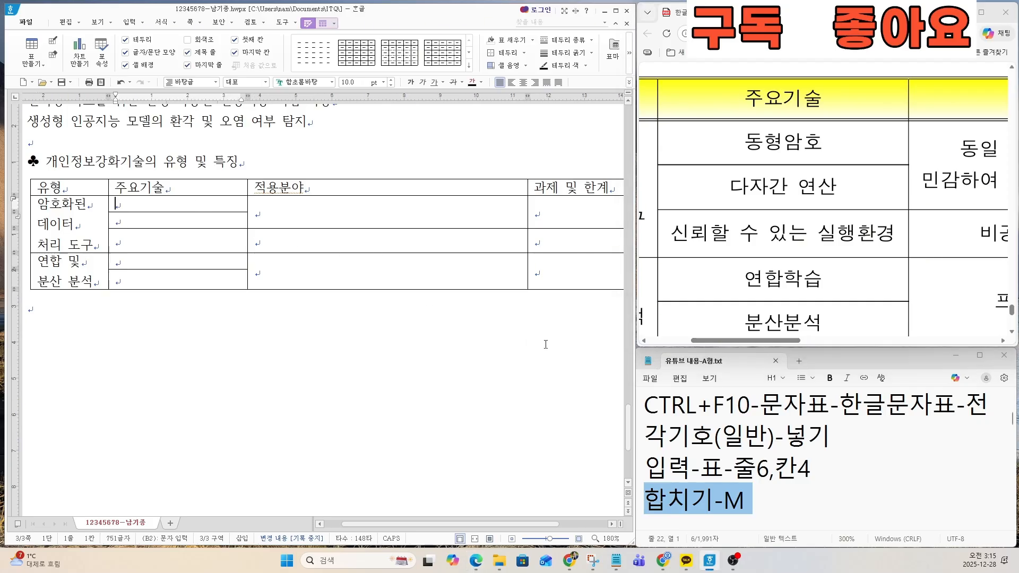
pyautogui.write('동형암호다자간 ')
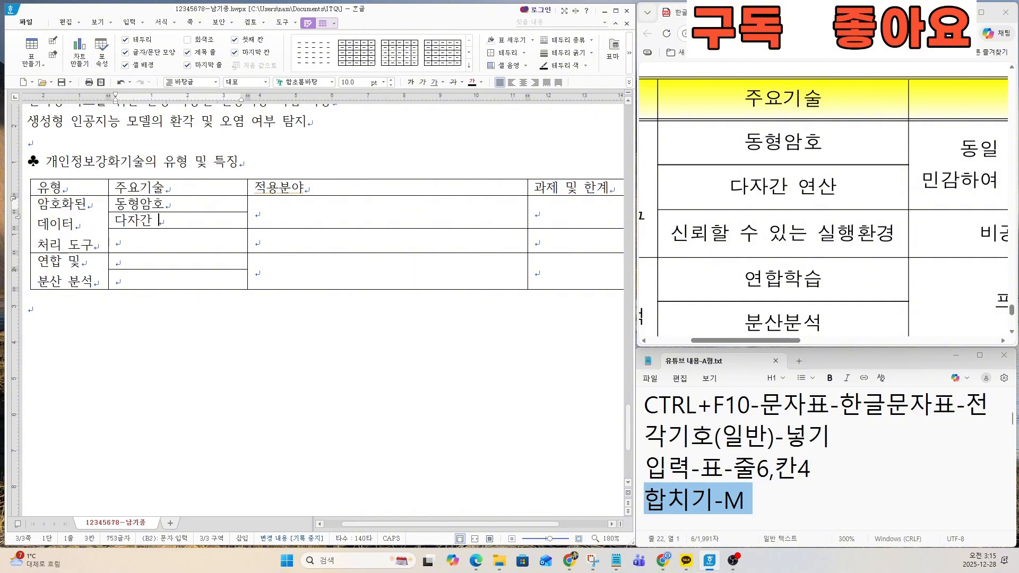
pyautogui.write('연사ㄴ')
pyautogui.press('Tab')
pyautogui.write('신회')
pyautogui.write('할 수 있는')
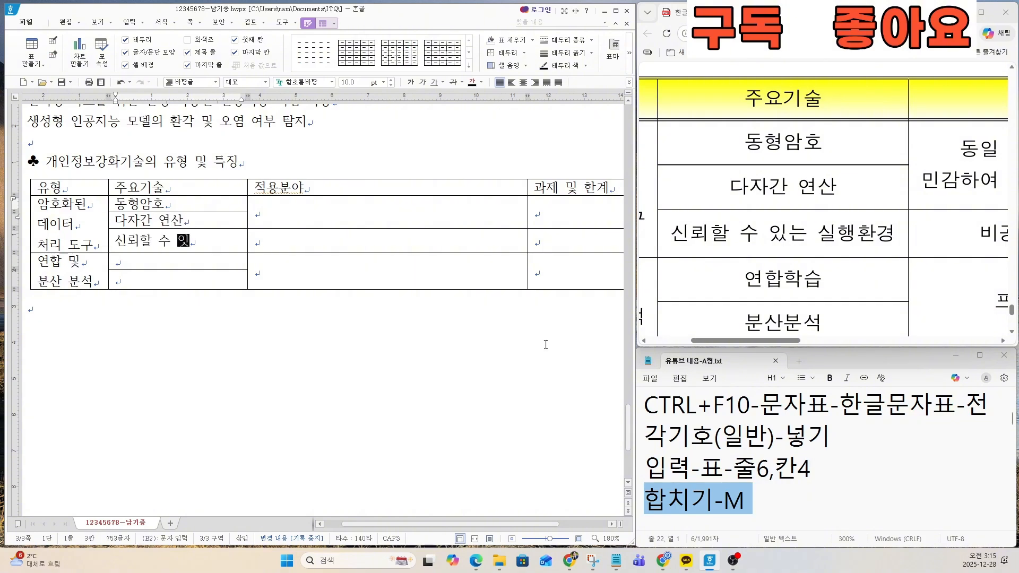
pyautogui.press('BackSpace')
pyautogui.press('BackSpace')
pyautogui.write('는 실행환경')
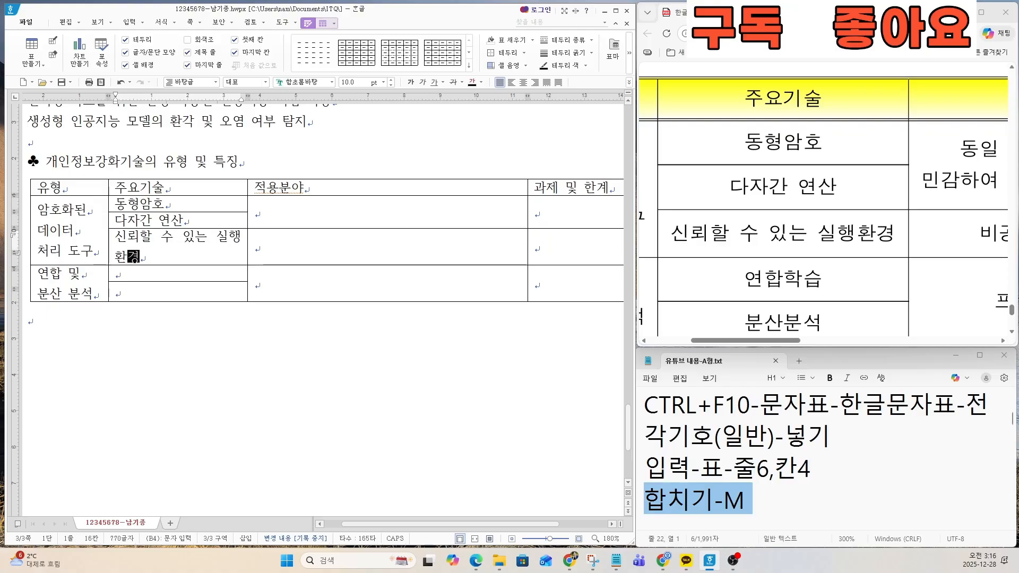
# Step: Enter 연합학습 and 분산분석 in the last two rows of the 주요기술 column
pyautogui.press('Down')
pyautogui.write('연합학ㅅ')
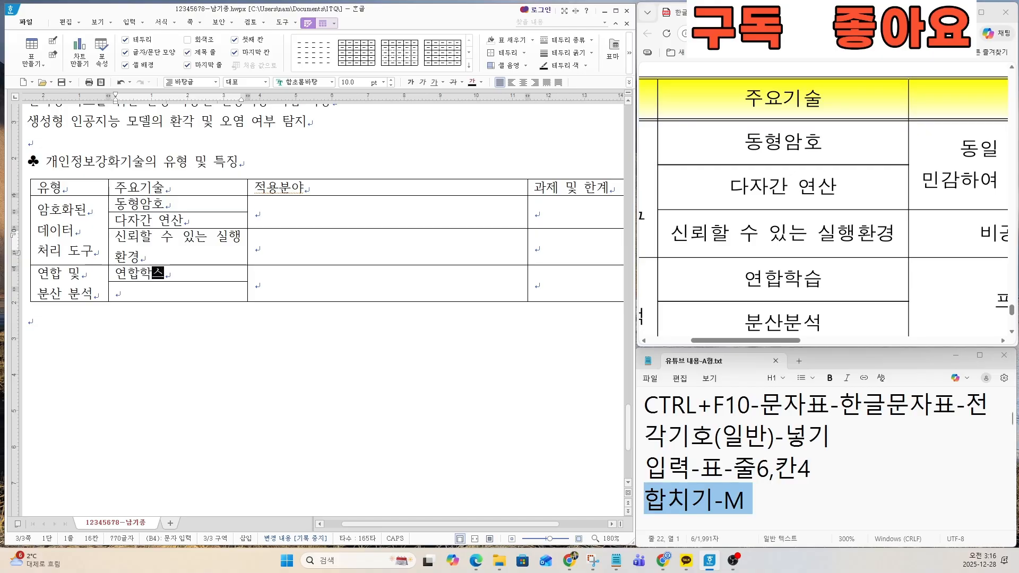
pyautogui.write('분시')
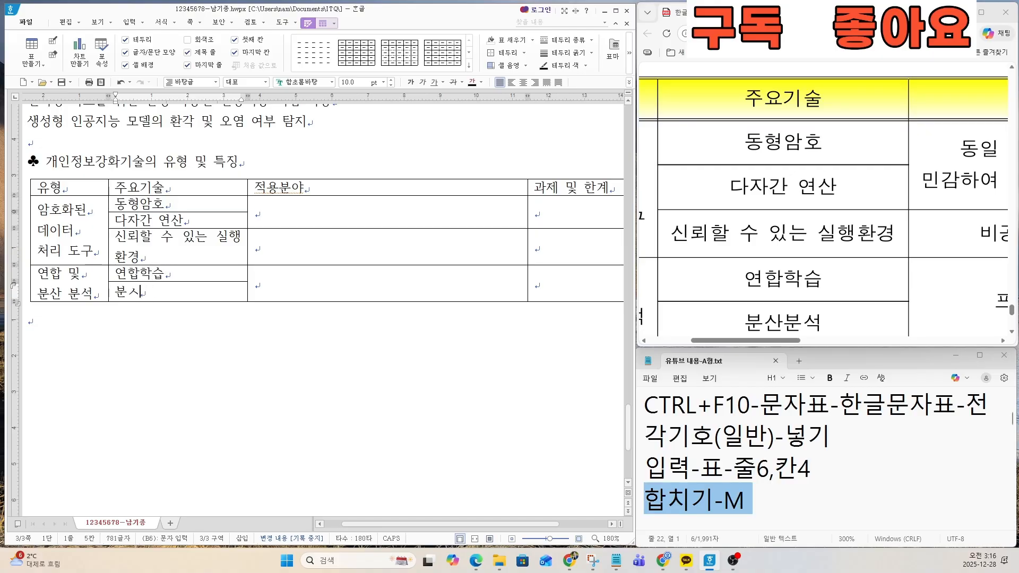
pyautogui.write('분석')
# Step: Enter 동일 조직 내 암호화 데이터 연산 in the first merged cell under 적용분야
pyautogui.scroll(-1, 817, 328)
pyautogui.moveTo(789, 341); pyautogui.dragTo(872, 341)
pyautogui.scroll(1, 882, 240)
pyautogui.keyDown('ctrl'); pyautogui.scroll(-1, 881, 240); pyautogui.keyUp('ctrl')
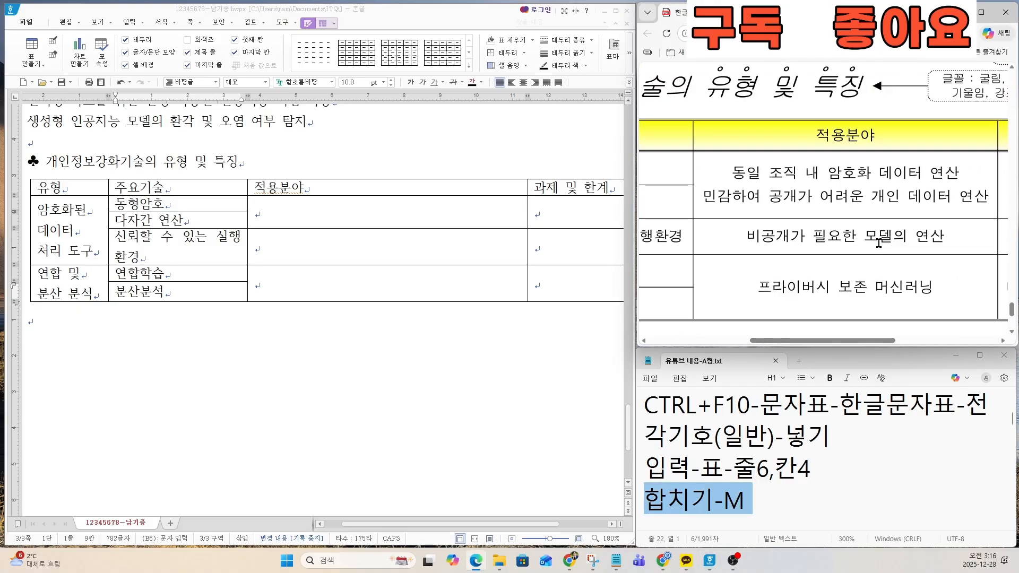
pyautogui.click(337, 217)
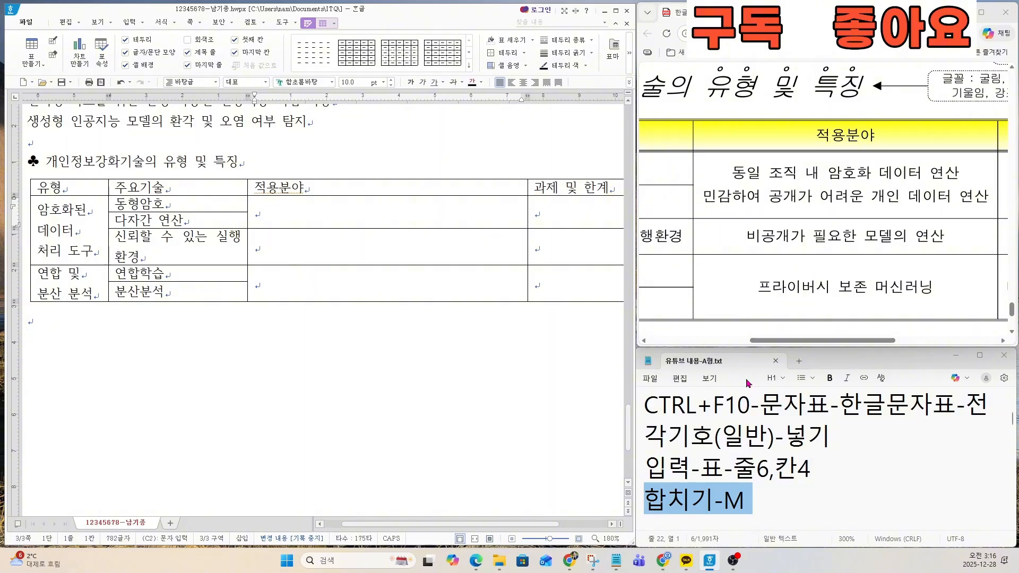
pyautogui.write('동일 조')
pyautogui.write('직 내 암호화')
pyautogui.write(' 데이터 연산')
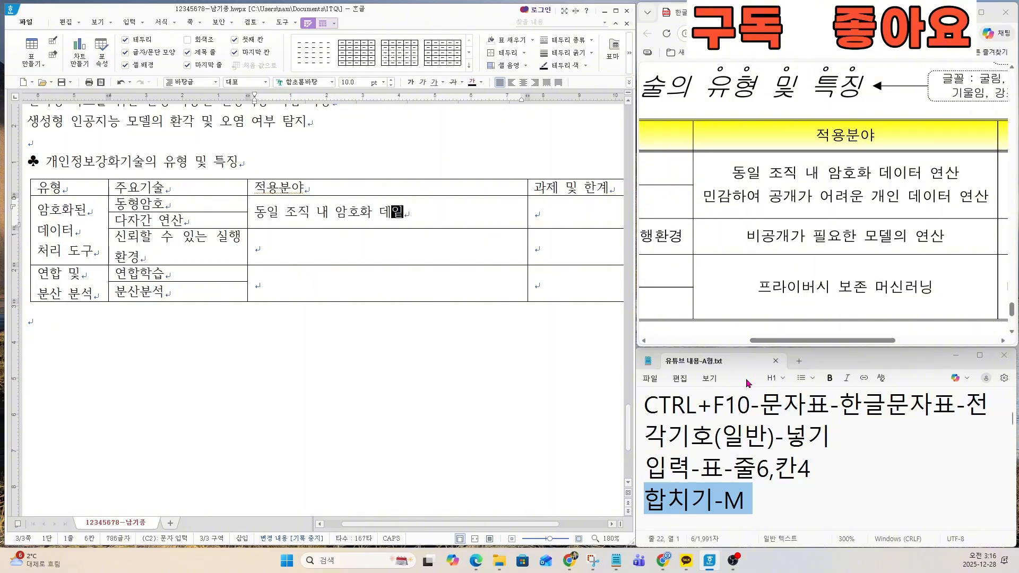
# Step: Add a second line reading 민감하여 공개가 어려운 개인 데이터 연산 to the first merged 적용분야 cell
pyautogui.press('Return')
pyautogui.write('민')
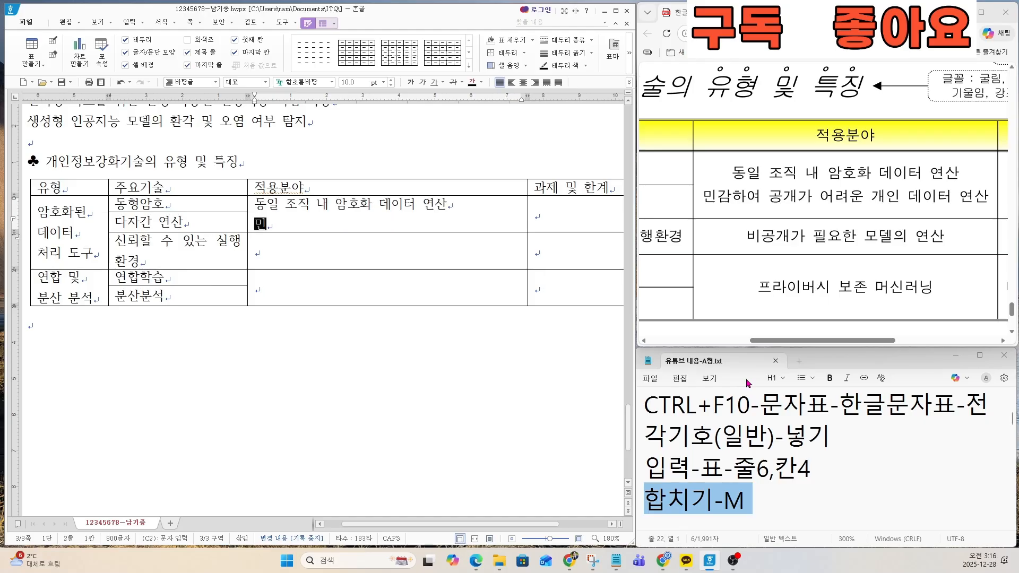
pyautogui.write('감ㅎ하여 공개가 어려운 ㄱ')
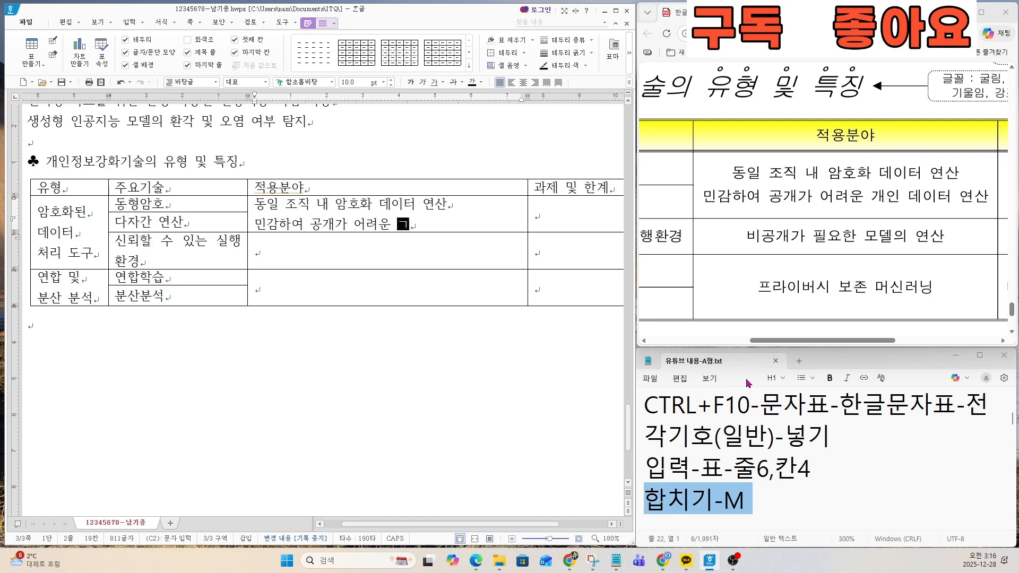
pyautogui.write('개인 데이터 연산')
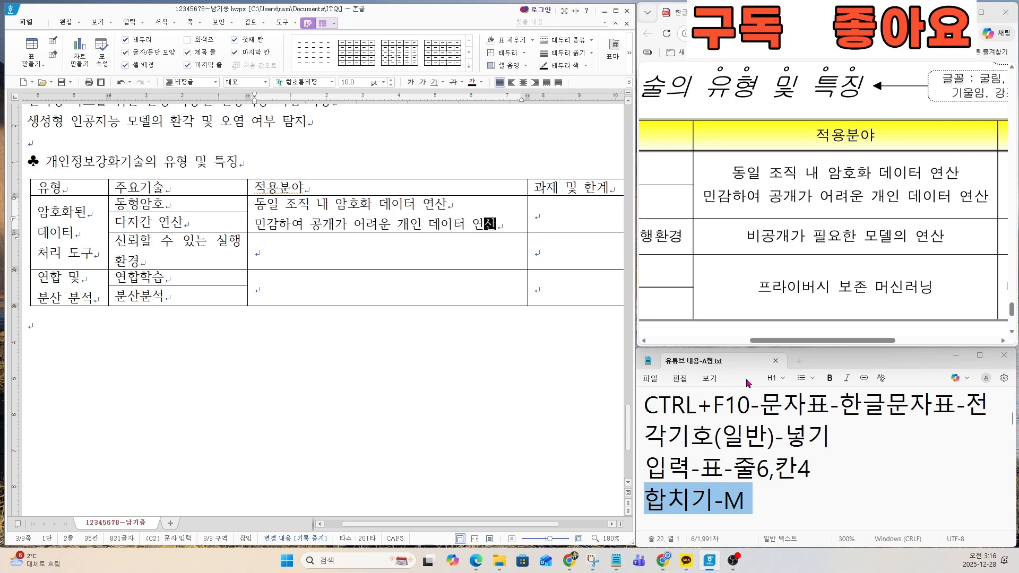
# Step: Enter 비공개가 필요한 모델의 연산 in the 적용분야 cell of the 신뢰할 수 있는 실행환경 row
pyautogui.press('Down')
pyautogui.write('비공개가 ')
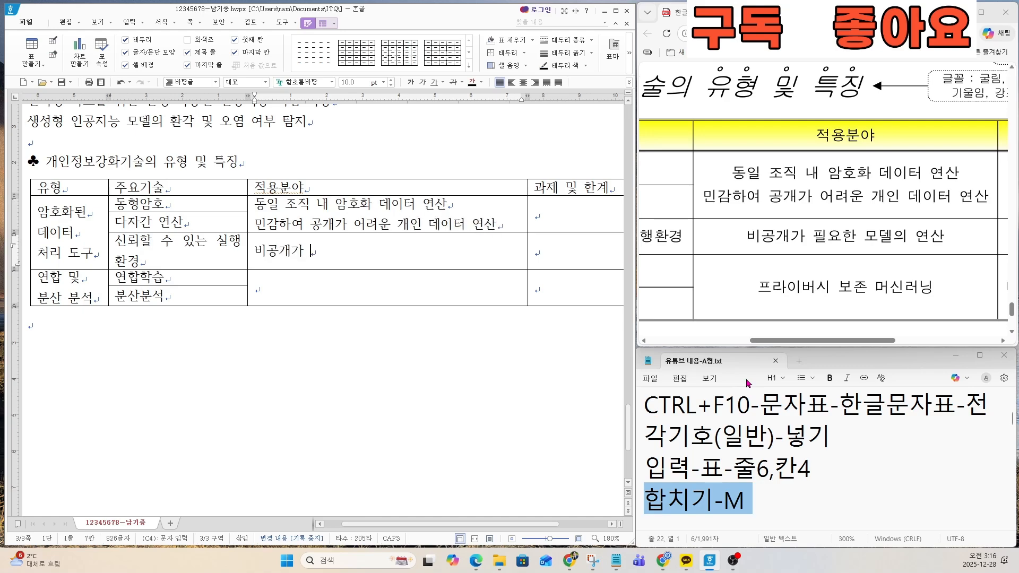
pyautogui.write('필요')
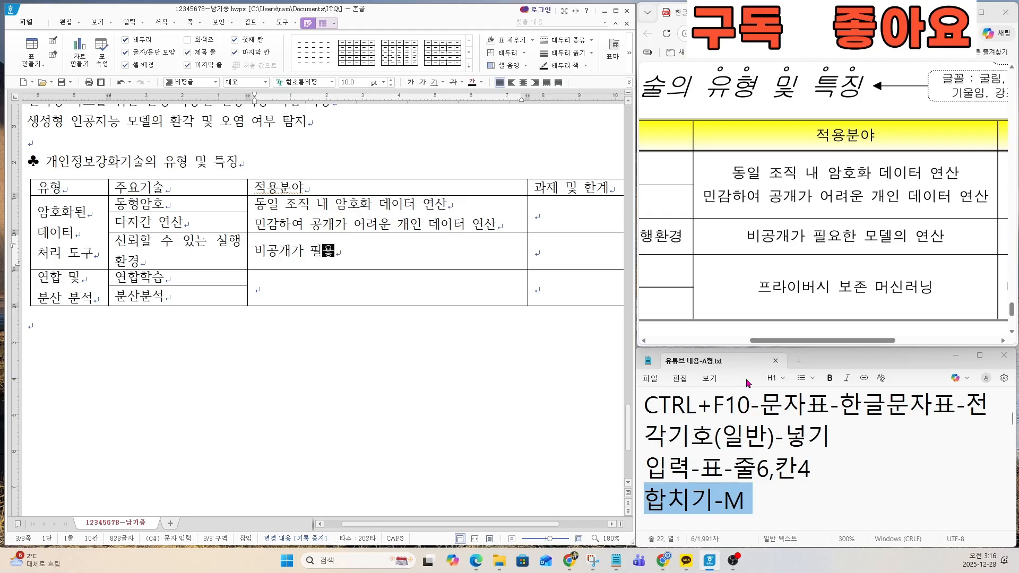
pyautogui.write('한 모델의 연간')
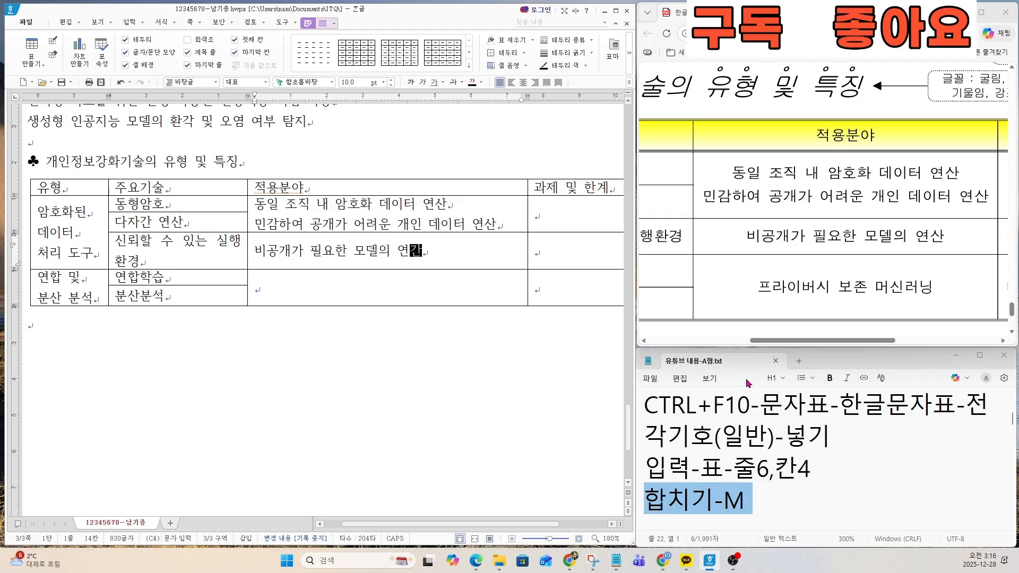
# Step: Enter 프라이버시 보존 머신러닝 in the last merged cell of the 적용분야 column
pyautogui.press('Down')
pyautogui.write('프라이버시 보')
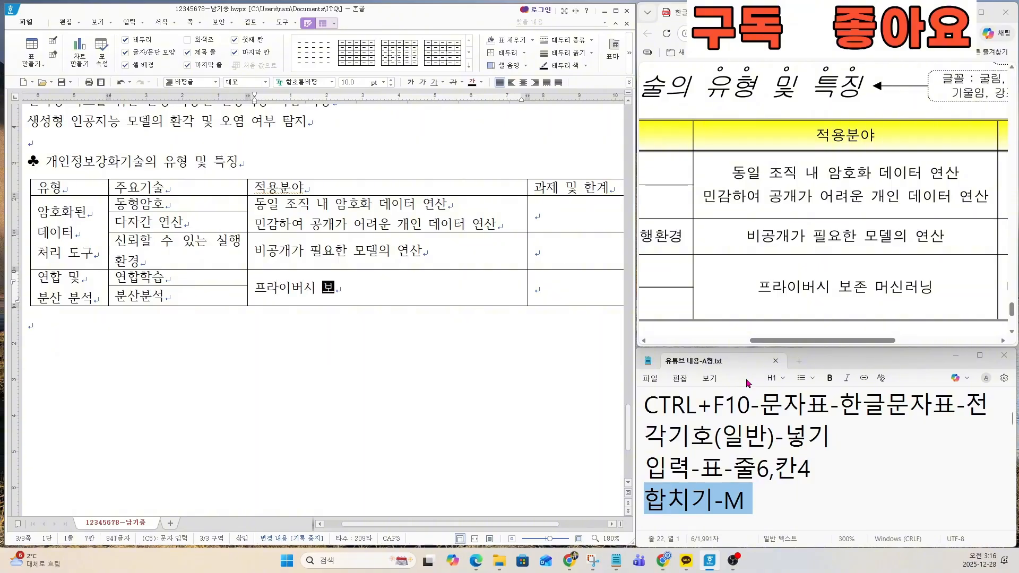
pyautogui.write('존 머신네')
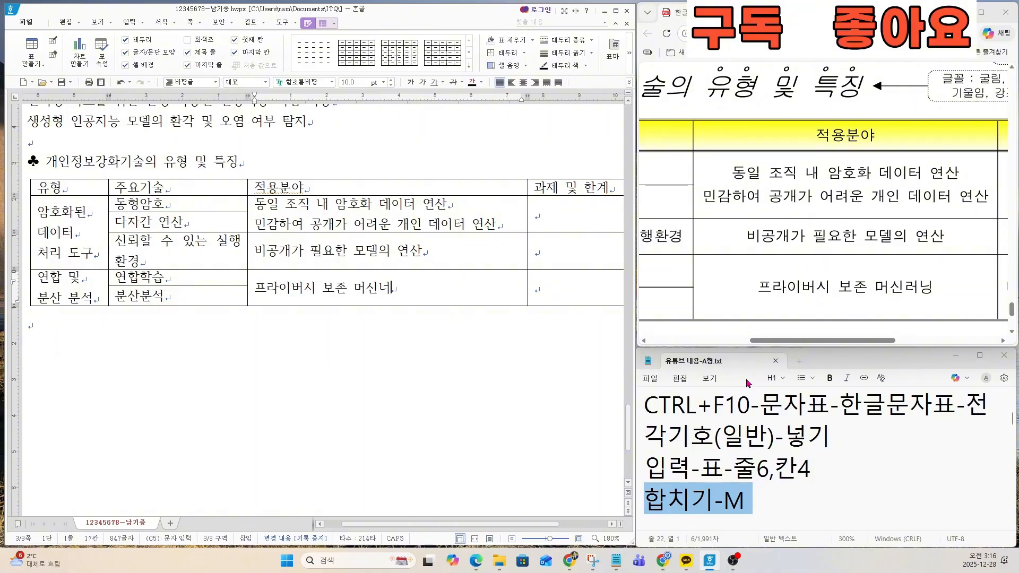
pyautogui.press('BackSpace')
pyautogui.write('러닝')
# Step: Enter 데이터 정제 문제, and 정보 유출이 없음을 보장 on two lines in the first merged 과제 및 한계 cell
pyautogui.hscroll(5, 804, 335)
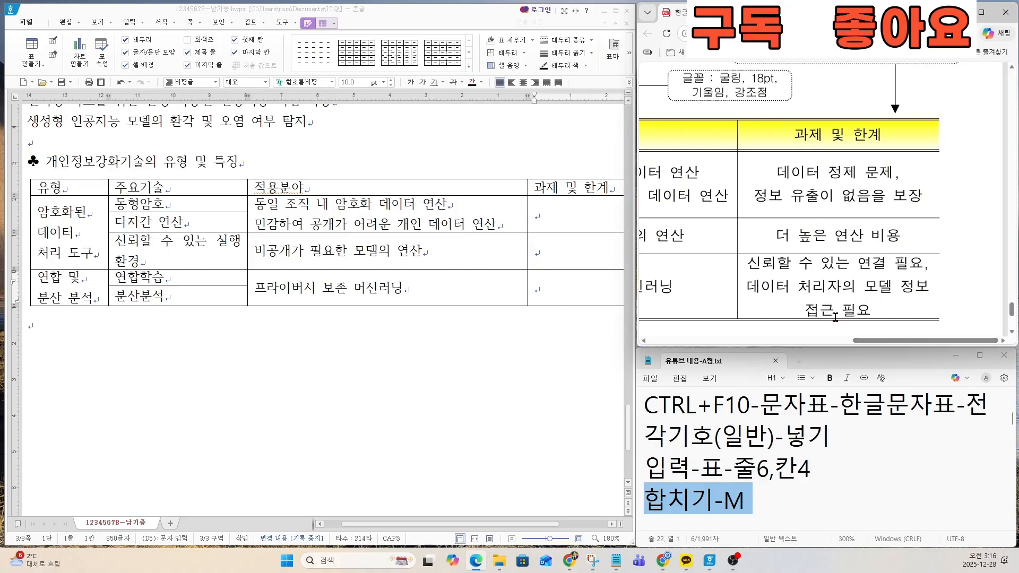
pyautogui.click(554, 215)
pyautogui.hotkey('alt', 'Left')
pyautogui.hotkey('alt', 'Left')
pyautogui.hotkey('alt', 'Left')
pyautogui.hotkey('alt', 'Up')
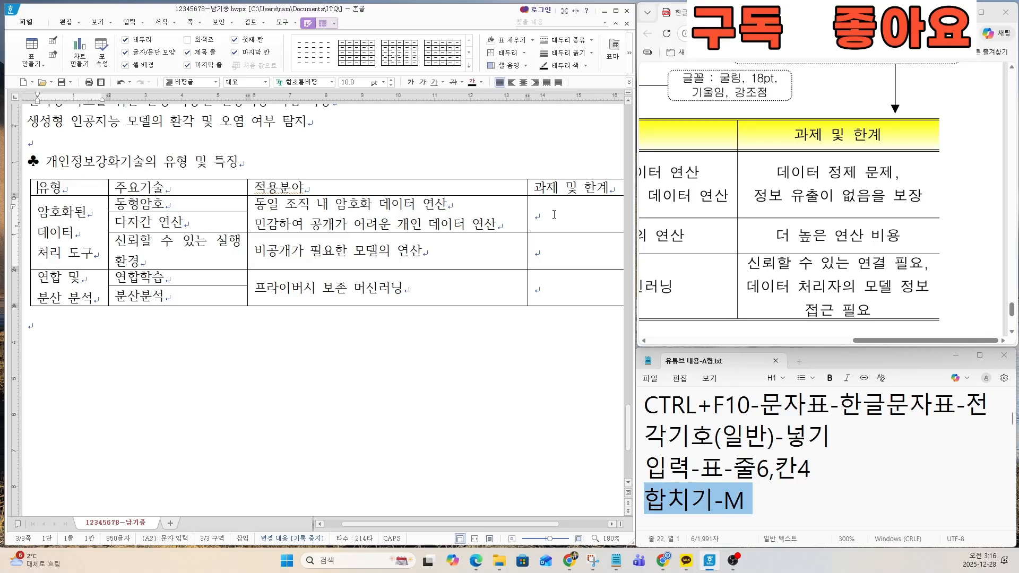
pyautogui.moveTo(533, 524); pyautogui.dragTo(576, 524)
pyautogui.write('데이터 저')
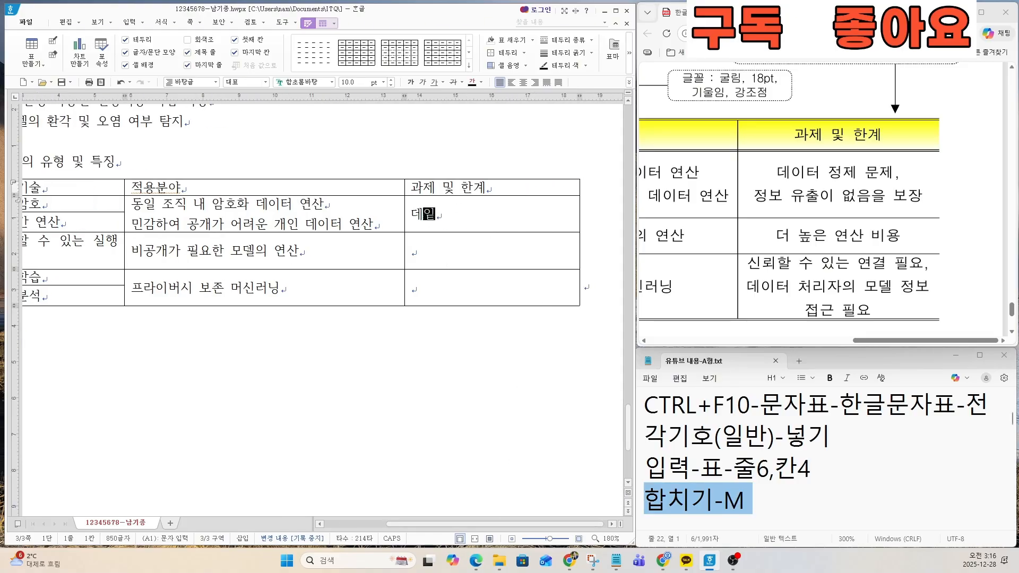
pyautogui.write('제 문제,')
pyautogui.press('Return')
pyautogui.write('정보 ')
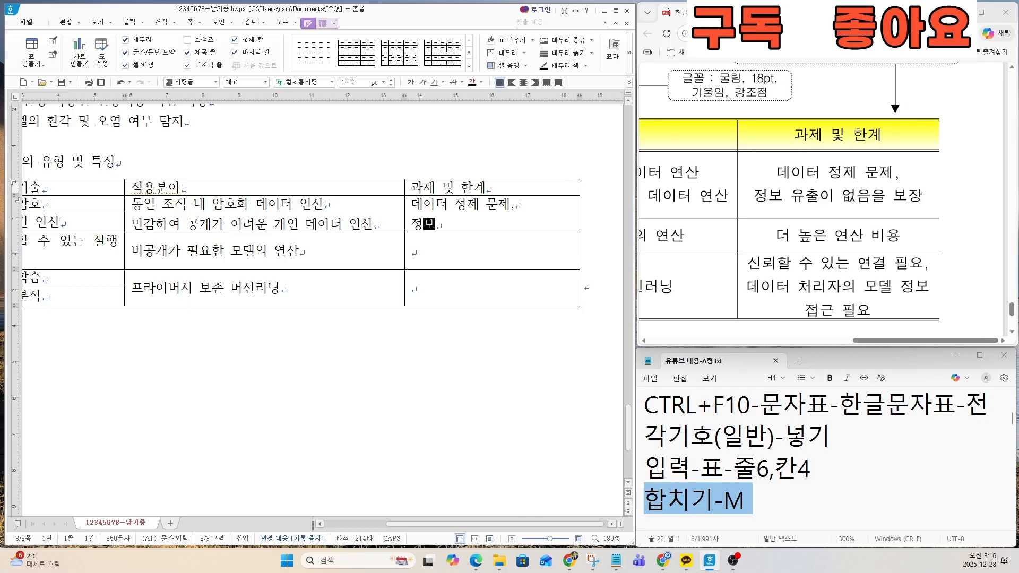
pyautogui.write('유출이 업ㅇ')
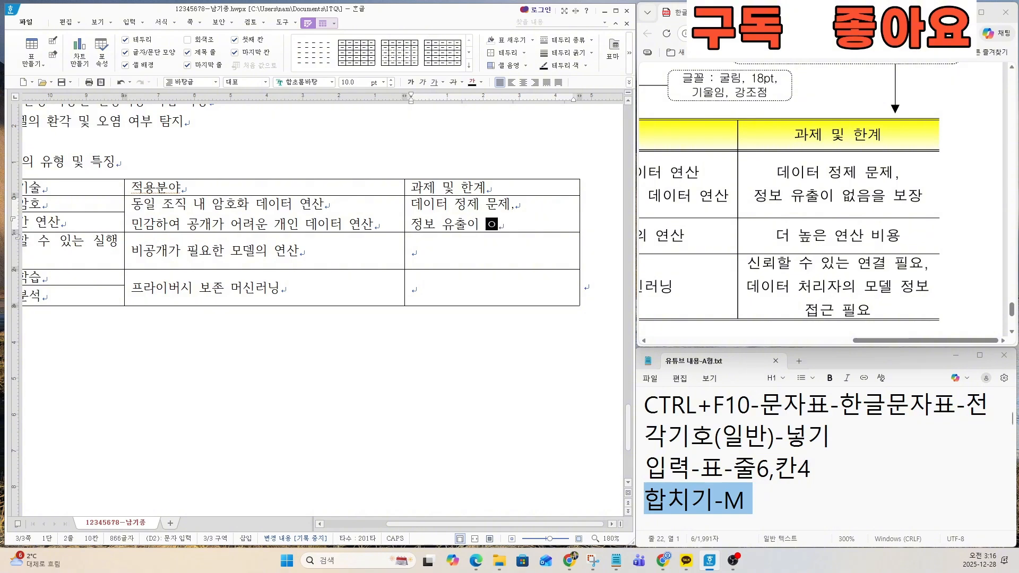
pyautogui.write('ㅅ음을 보장')
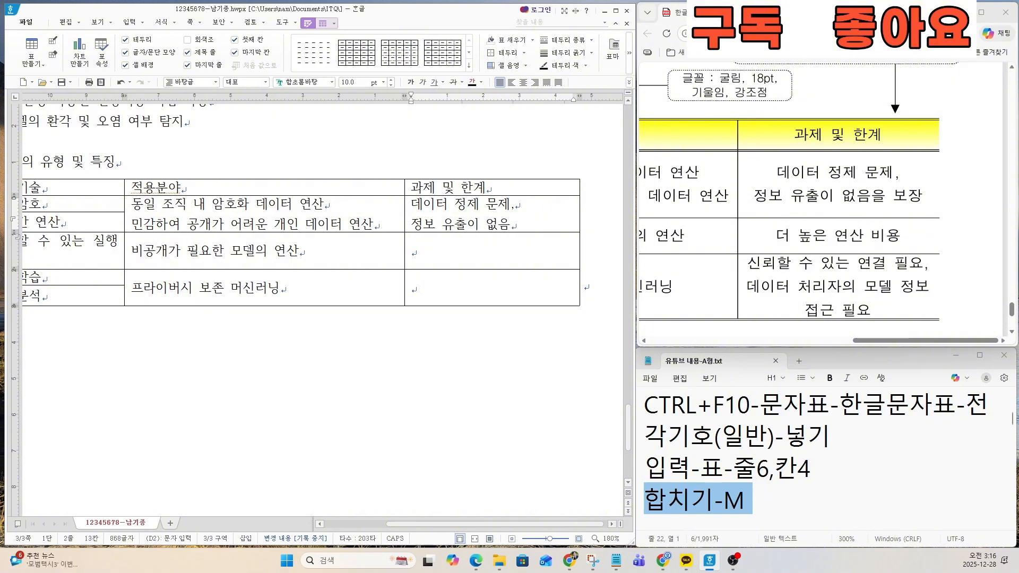
pyautogui.write('더 높은 연산 빙')
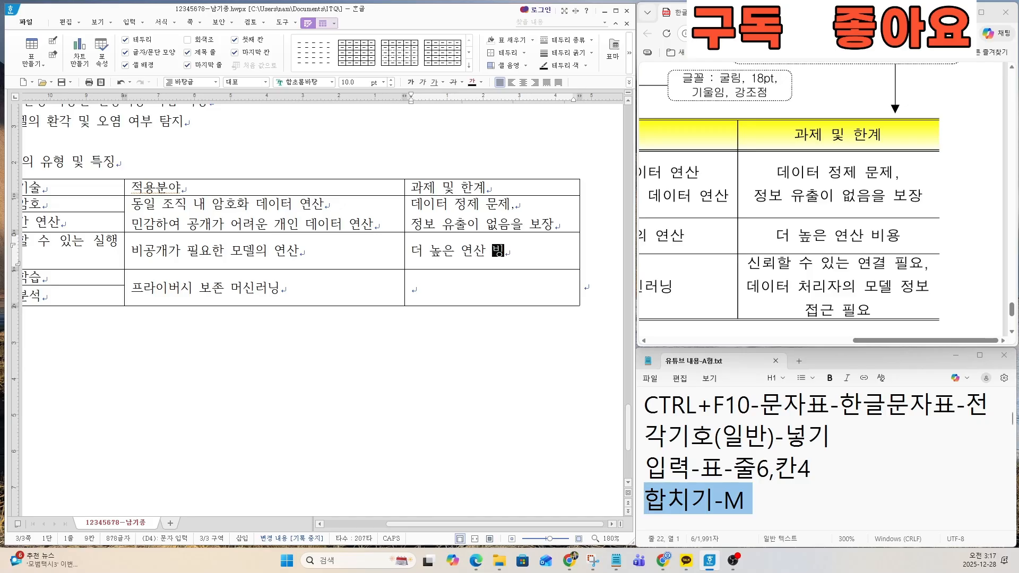
pyautogui.write('ㅛㅇ시ㄴ뢰할 수 잇느')
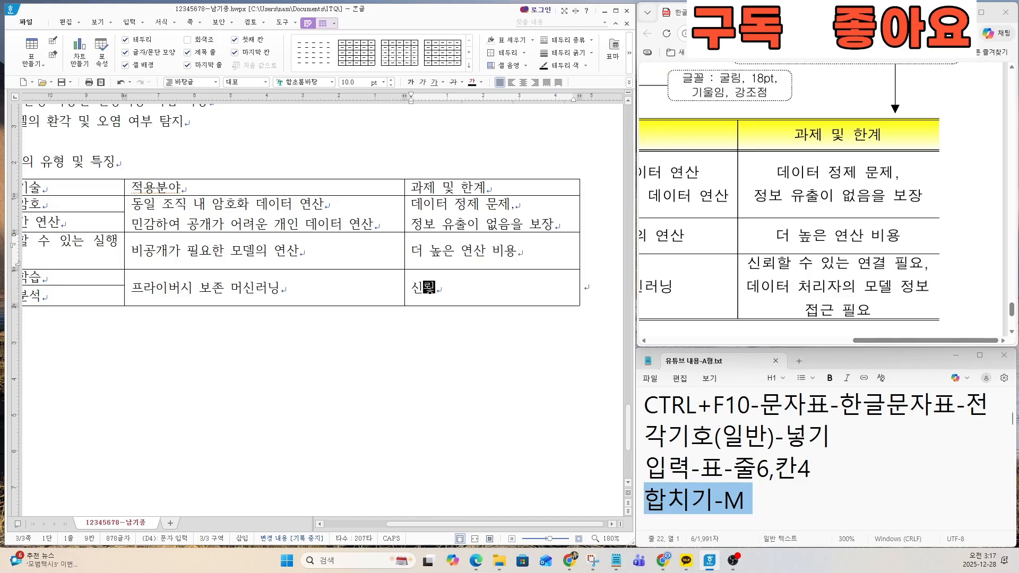
pyautogui.write('ㄴ 연겨ㄹ 필요,')
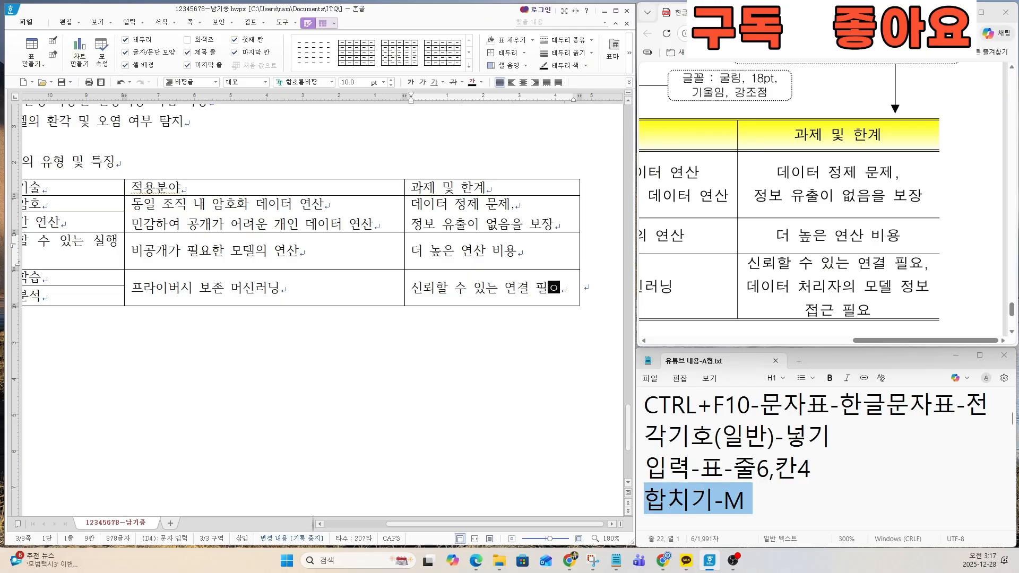
# Step: Enter 신뢰할 수 있는 연결 필요, 데이터 처리자의 모델 정보 and 접근 필요 on three lines in the last 과제 및 한계 cell
pyautogui.press('Return')
pyautogui.write('ㄷㅔ이터 처리자의 ')
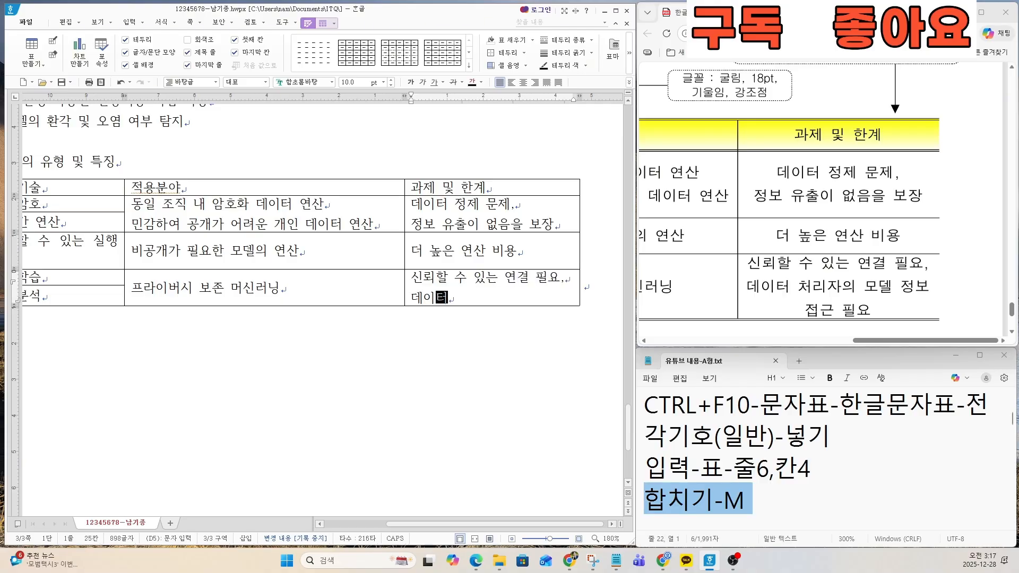
pyautogui.write('모')
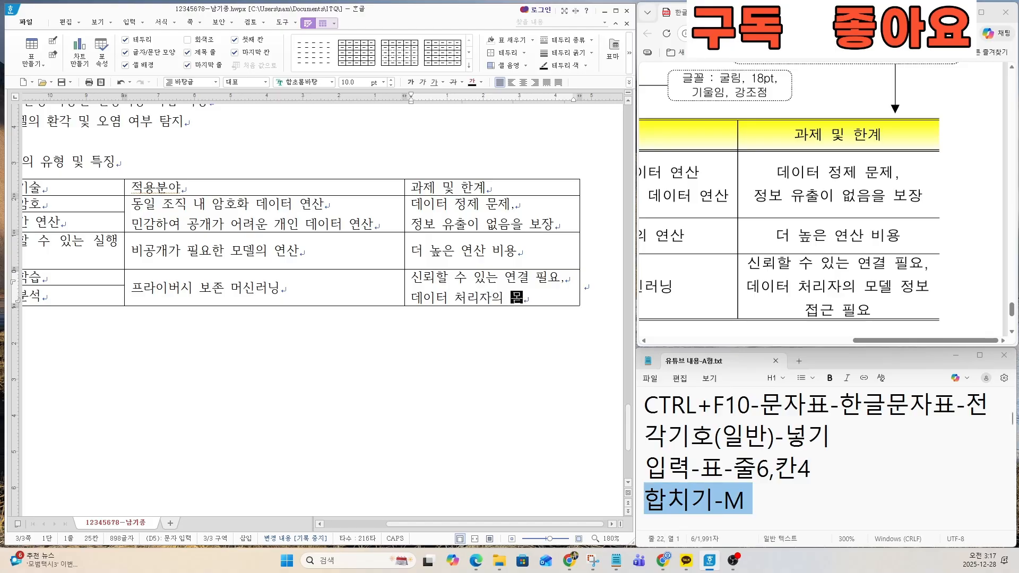
pyautogui.write('델 정보')
pyautogui.press('Return')
pyautogui.write('접근 필요.')
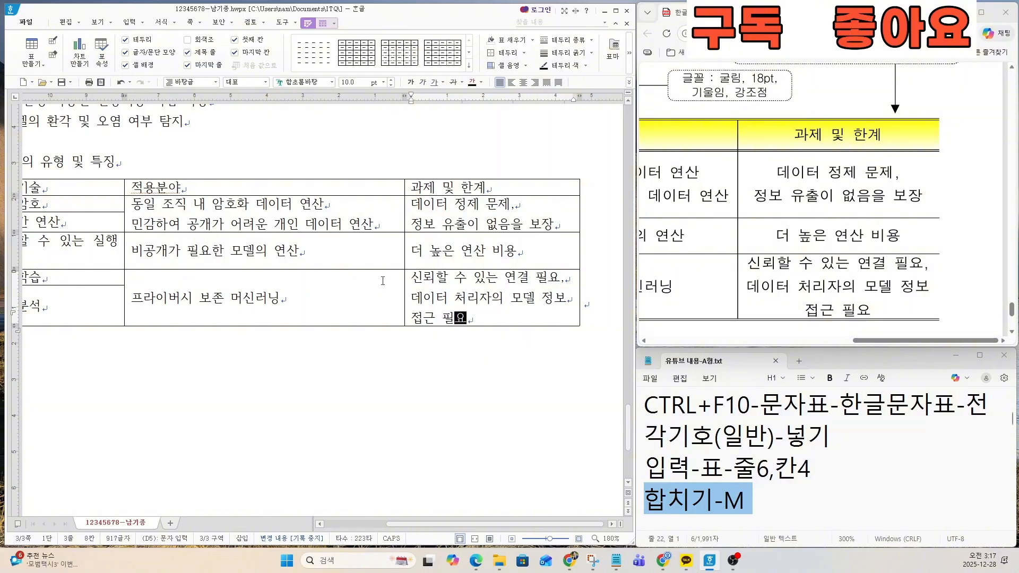
# Step: Enter the organization name 한국과학기술기획평가원 on a new line below the table, leaving one blank line between them
pyautogui.scroll(-5, 382, 280)
pyautogui.scroll(-3, 785, 307)
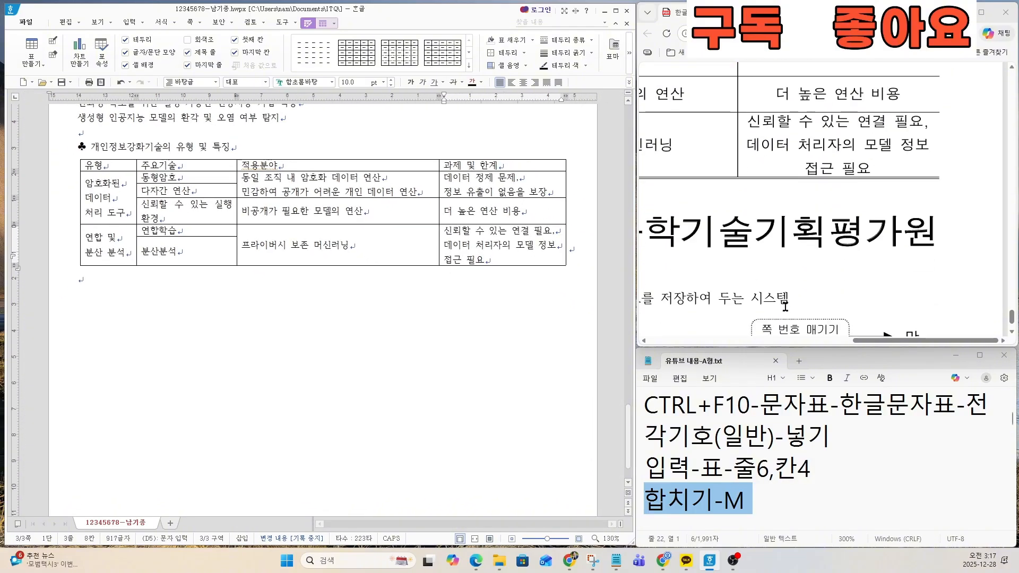
pyautogui.moveTo(884, 340); pyautogui.dragTo(775, 357)
pyautogui.click(768, 467)
pyautogui.scroll(-3, 749, 468)
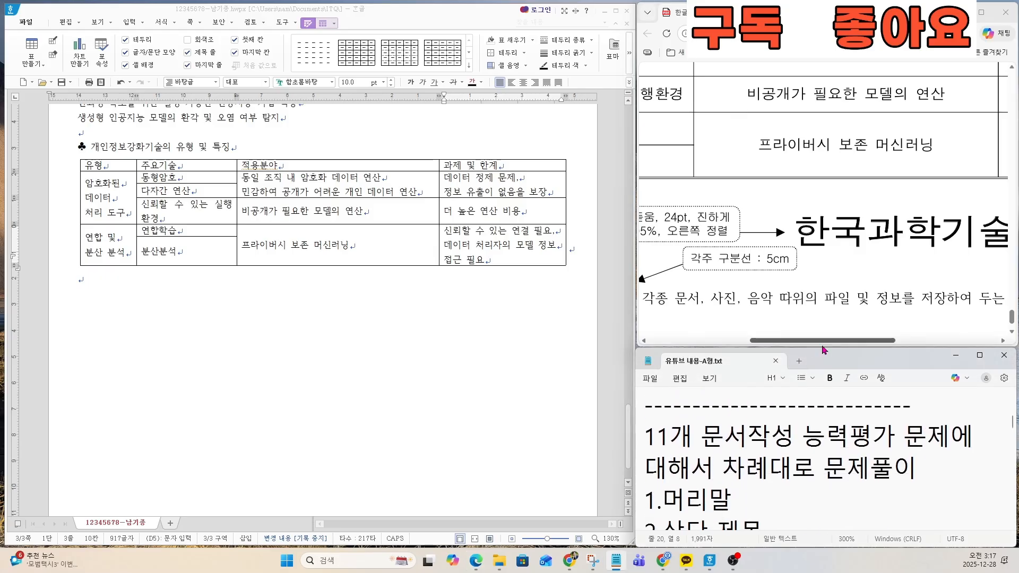
pyautogui.scroll(-3, 694, 292)
pyautogui.click(199, 290)
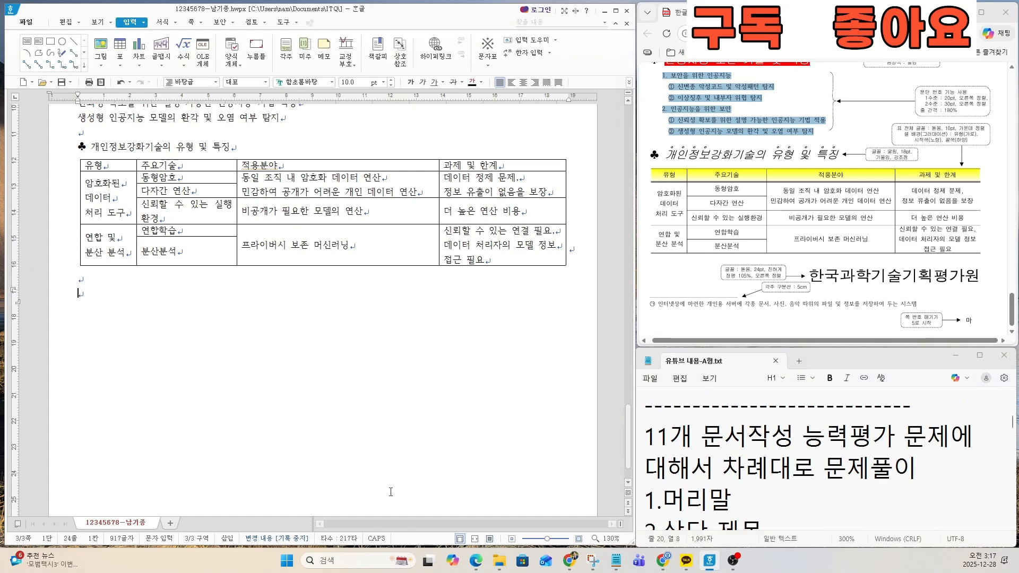
pyautogui.write('한국과학기술')
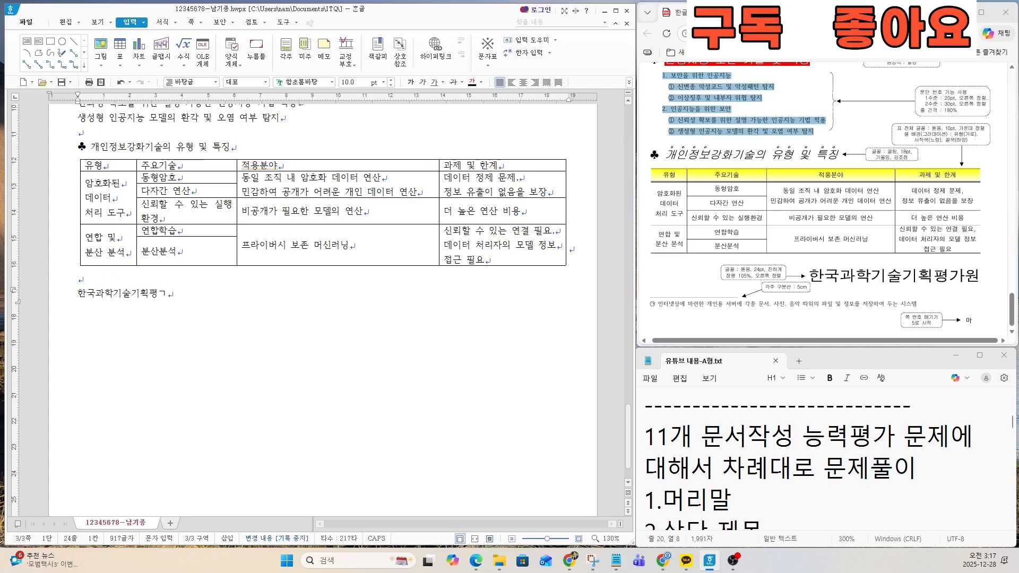
pyautogui.write('기획평가원')
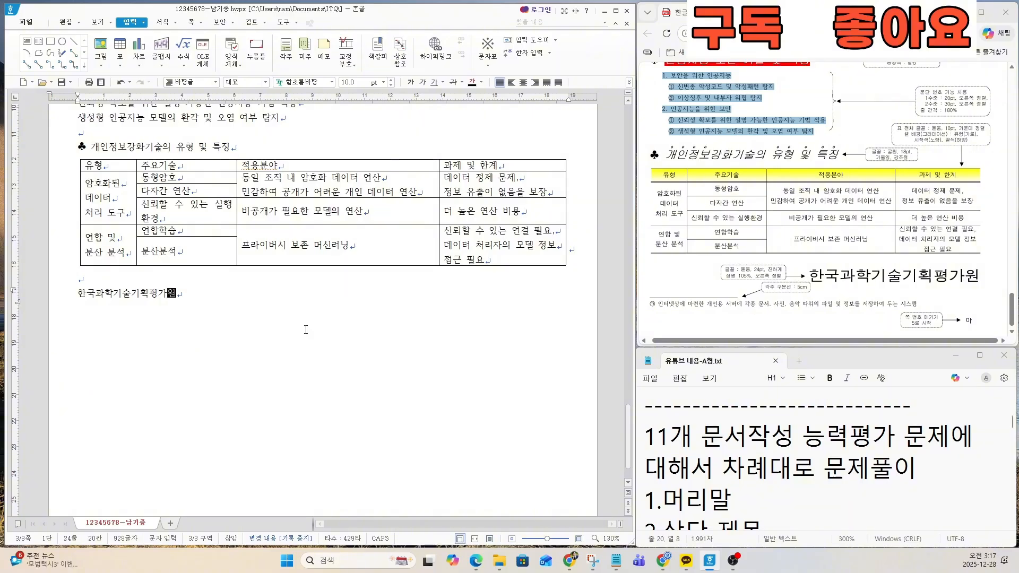
pyautogui.click(184, 301)
# Step: Review the introduction of the 11-part task list in the notes file and its first items, 머리말 through 각주
pyautogui.scroll(10, 189, 295)
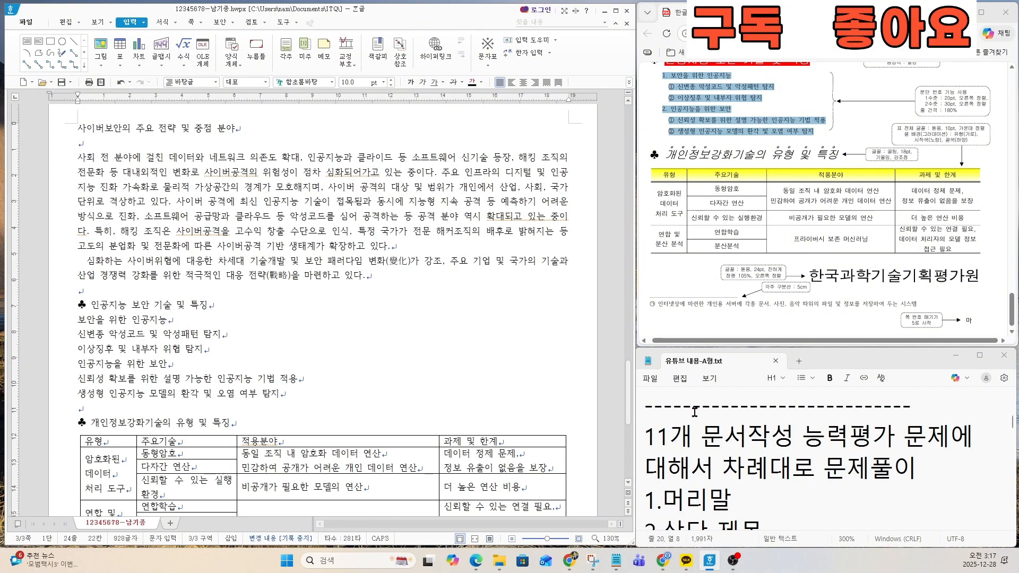
pyautogui.click(648, 436)
pyautogui.moveTo(649, 437); pyautogui.dragTo(869, 467)
pyautogui.click(871, 436)
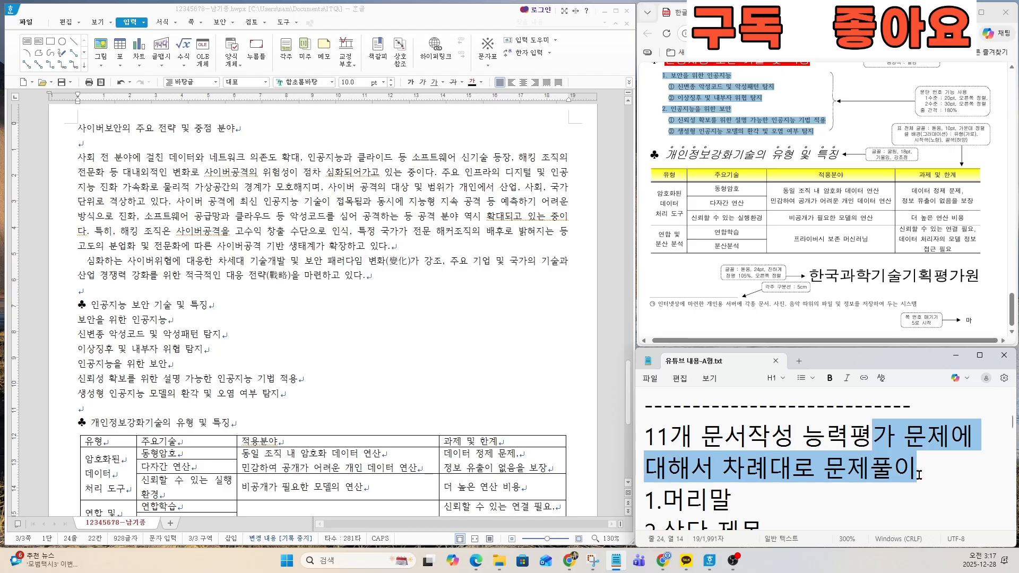
pyautogui.click(775, 480)
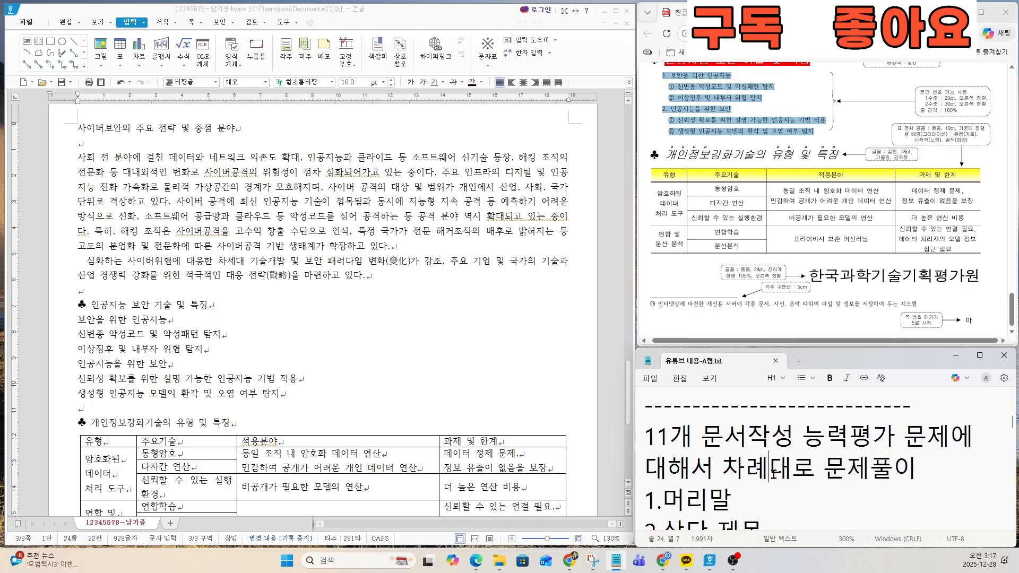
pyautogui.press('Down')
pyautogui.press('Down')
pyautogui.press('Down')
pyautogui.press('Down')
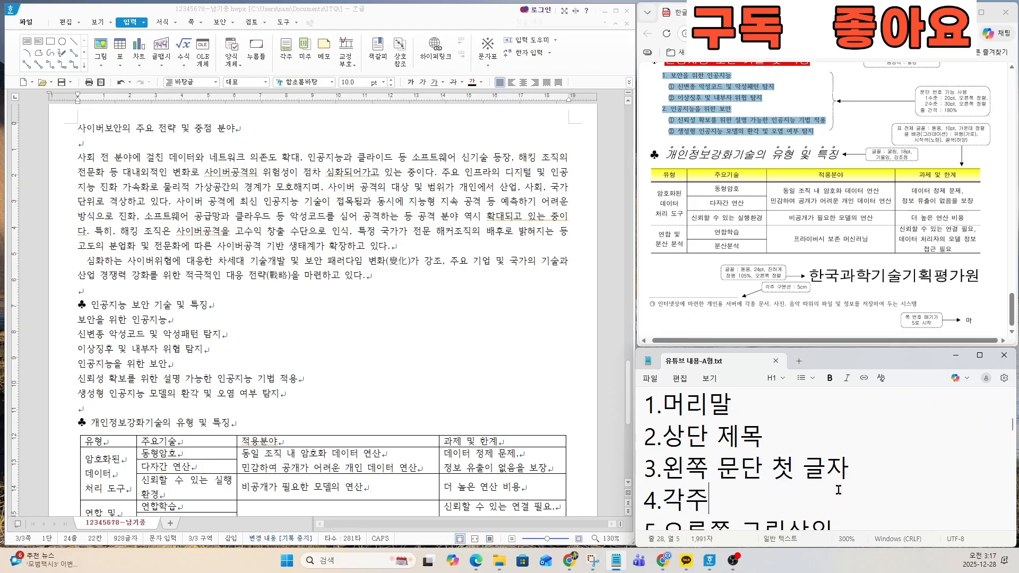
pyautogui.moveTo(645, 404); pyautogui.dragTo(838, 468)
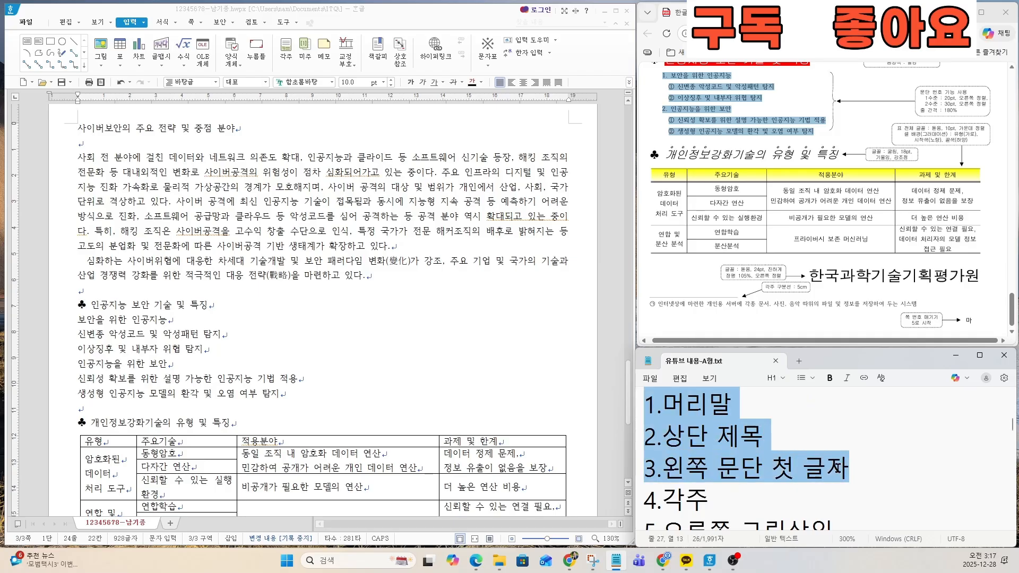
pyautogui.doubleClick(709, 486)
pyautogui.press('Down')
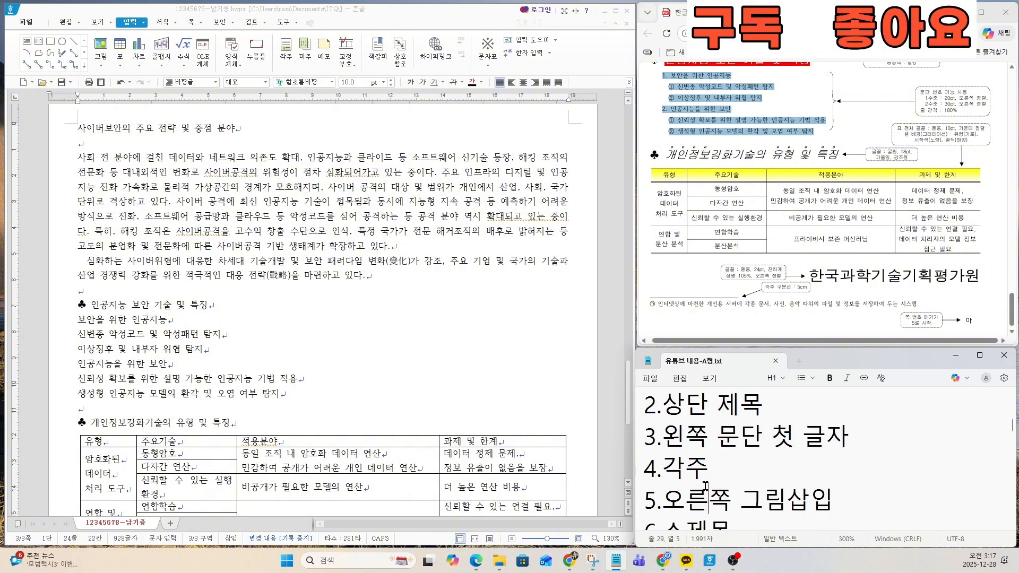
# Step: Review the remaining task list items in the notes, from 오른쪽 그림삽입 through 페이지번호
pyautogui.scroll(-1, 705, 485)
pyautogui.moveTo(663, 468); pyautogui.dragTo(809, 472)
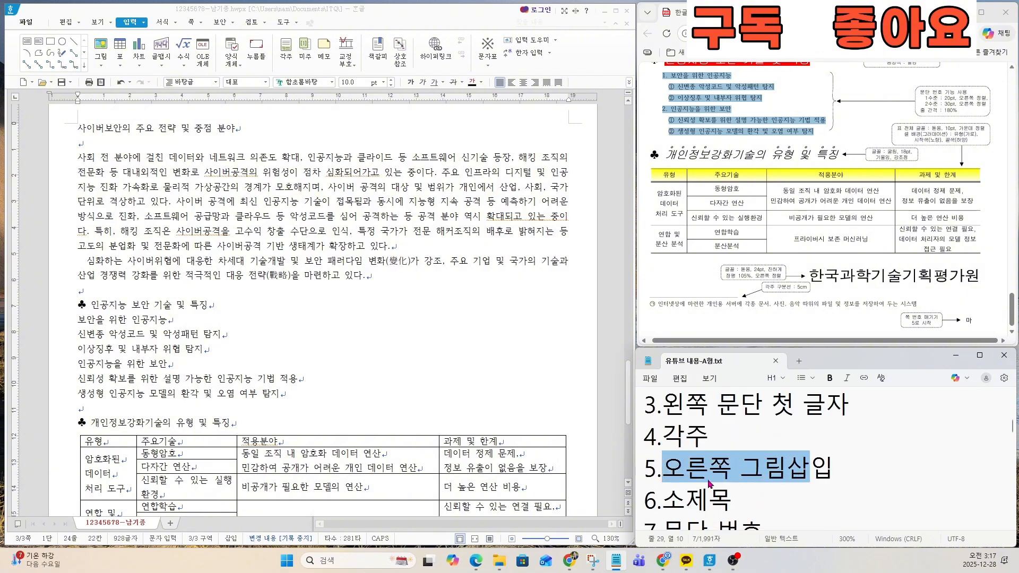
pyautogui.click(709, 484)
pyautogui.moveTo(660, 500); pyautogui.dragTo(732, 500)
pyautogui.scroll(-1, 732, 500)
pyautogui.click(735, 500)
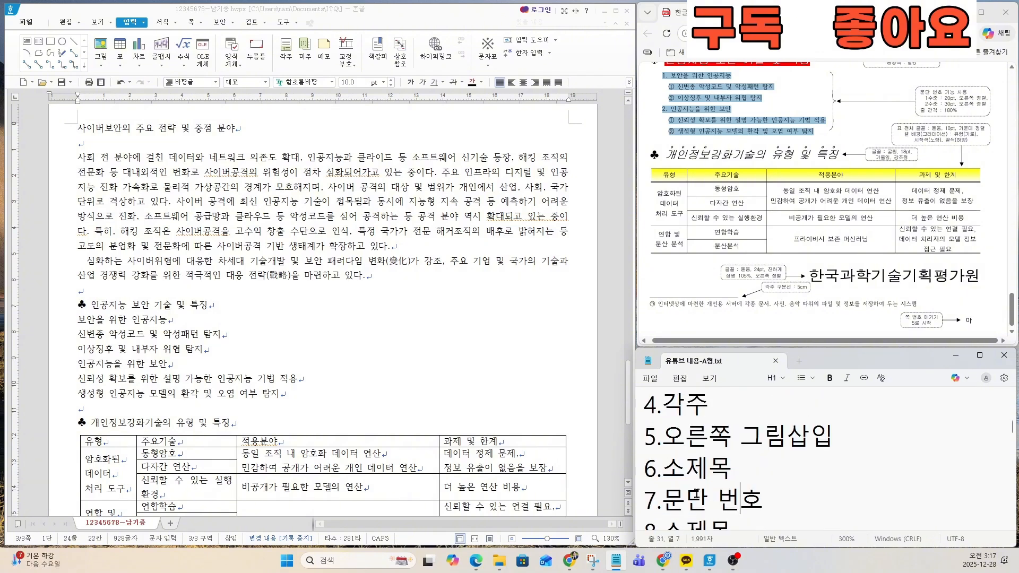
pyautogui.scroll(-1, 695, 494)
pyautogui.moveTo(663, 468); pyautogui.dragTo(757, 470)
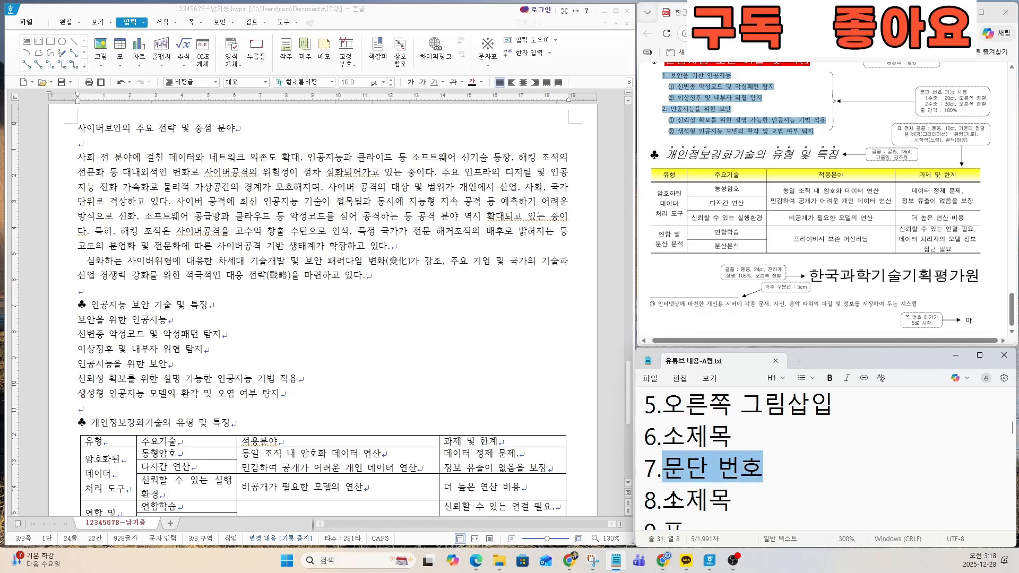
pyautogui.moveTo(663, 499); pyautogui.dragTo(735, 501)
pyautogui.scroll(-4, 726, 498)
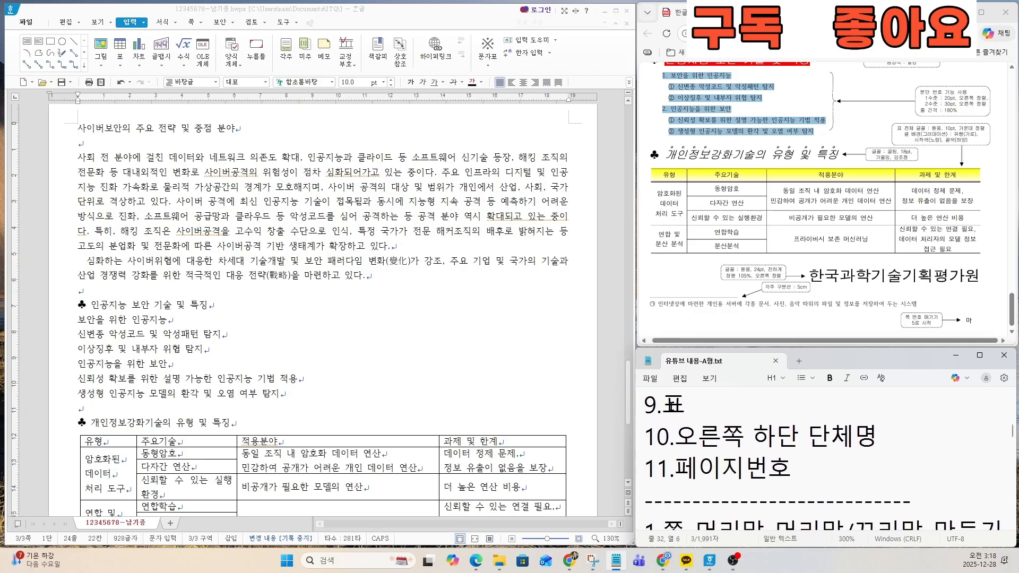
pyautogui.moveTo(664, 406); pyautogui.dragTo(844, 447)
pyautogui.click(680, 431)
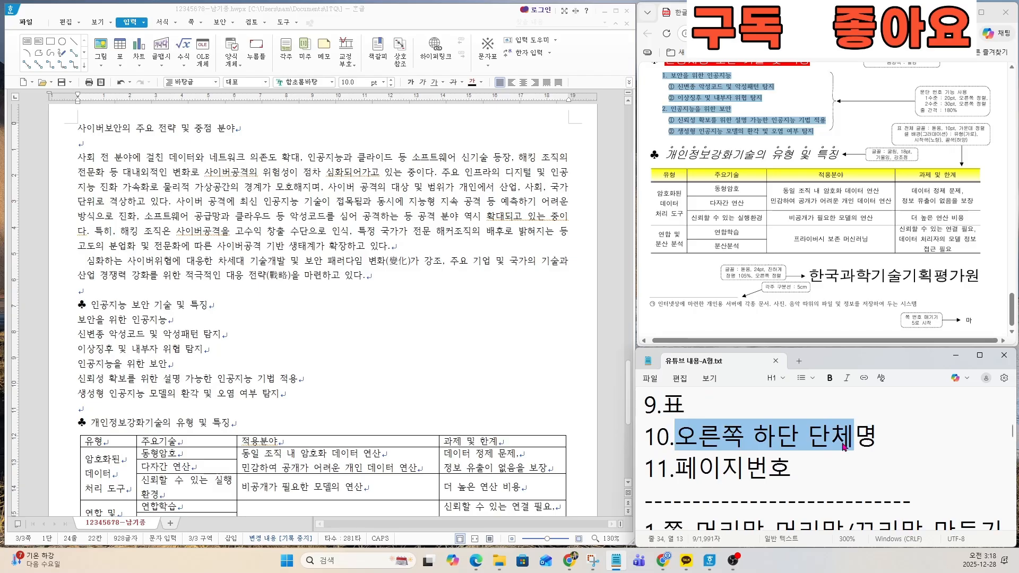
pyautogui.moveTo(675, 468); pyautogui.dragTo(815, 473)
pyautogui.click(796, 476)
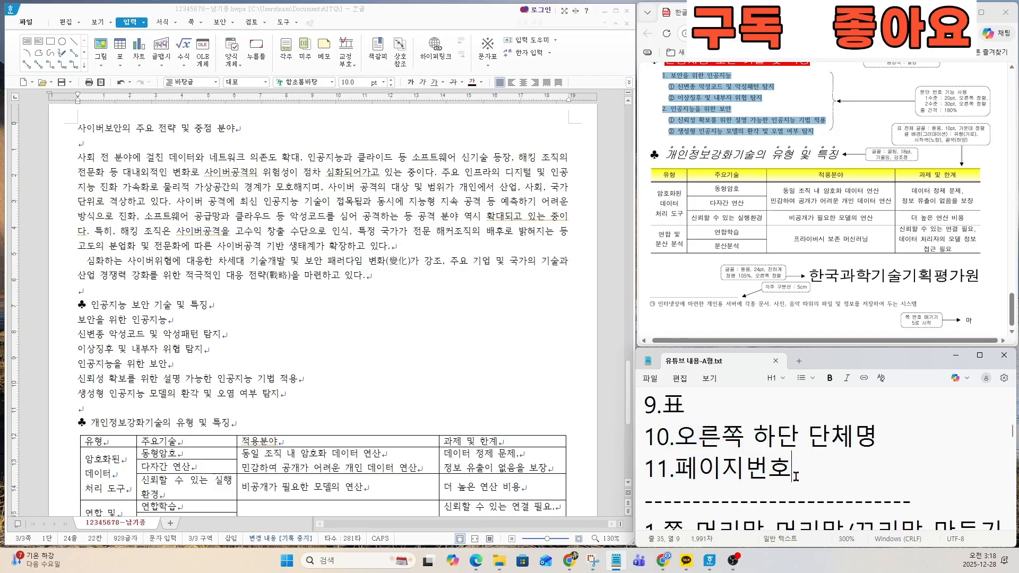
# Step: Review the notes' procedure for task 1 (머리말) and the matching header specification on the exam sheet
pyautogui.click(772, 480)
pyautogui.click(743, 487)
pyautogui.press('Down')
pyautogui.press('Down')
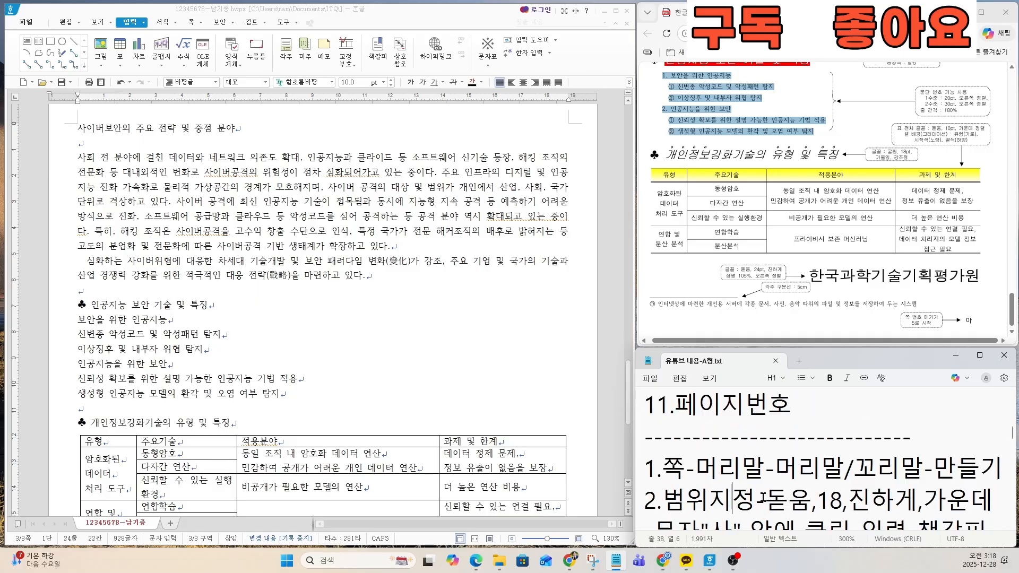
pyautogui.press('Down')
pyautogui.press('Down')
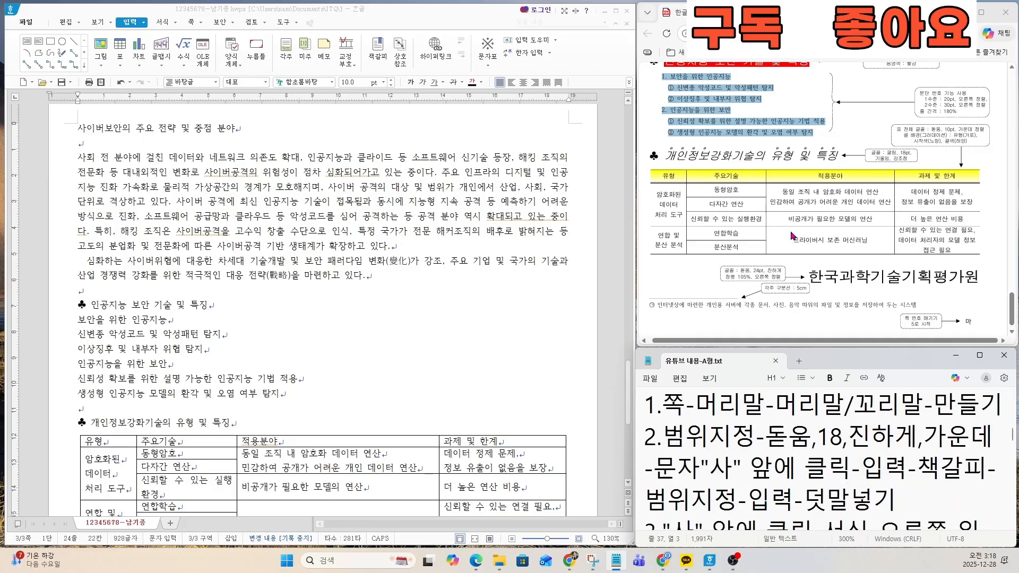
pyautogui.scroll(5, 790, 237)
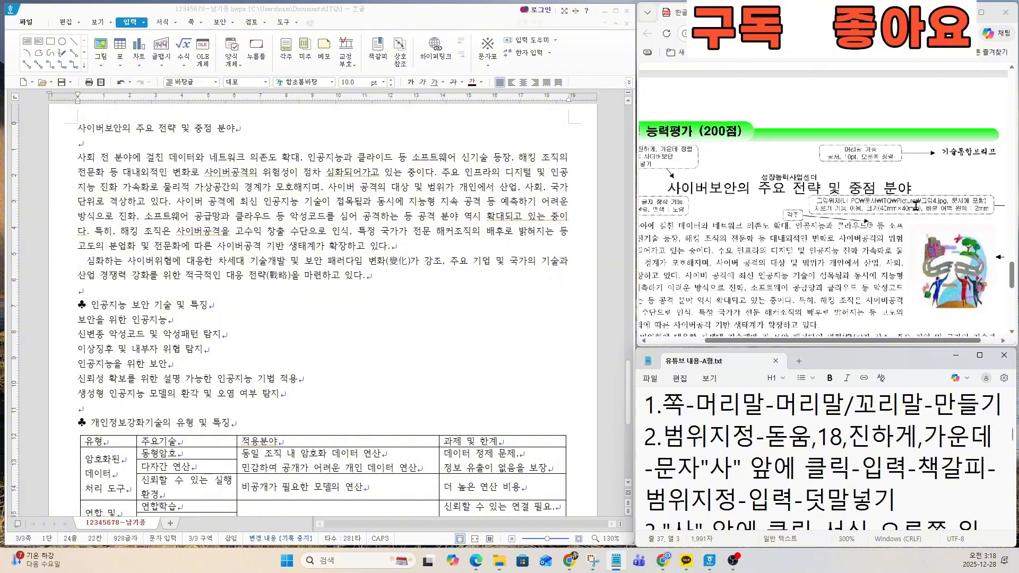
pyautogui.scroll(1, 912, 206)
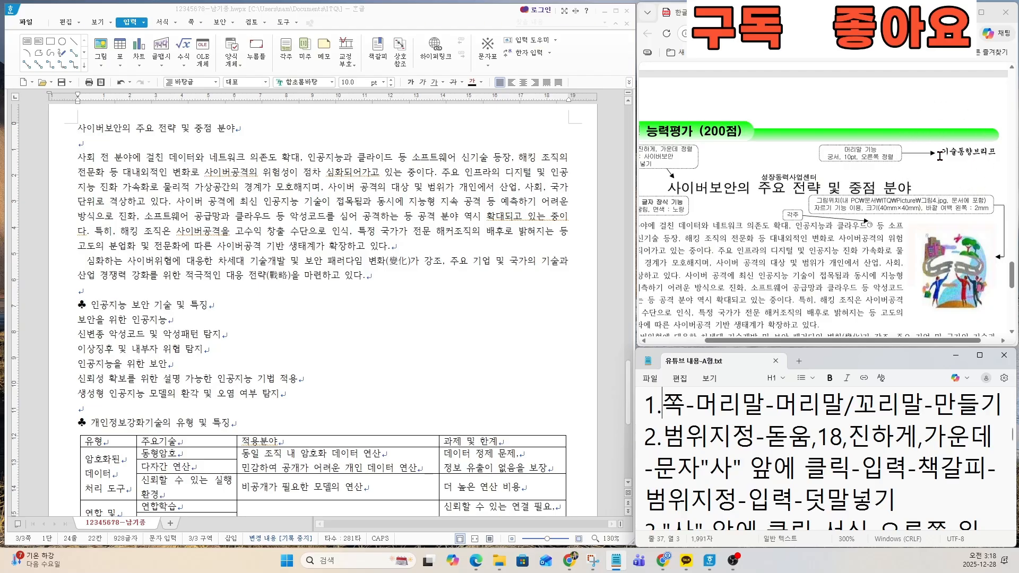
# Step: Create a 머리말 header for 양쪽 pages from the start of page three's title, using the (모양 없음) layout
pyautogui.click(334, 166)
pyautogui.press('F9')
pyautogui.click(239, 238)
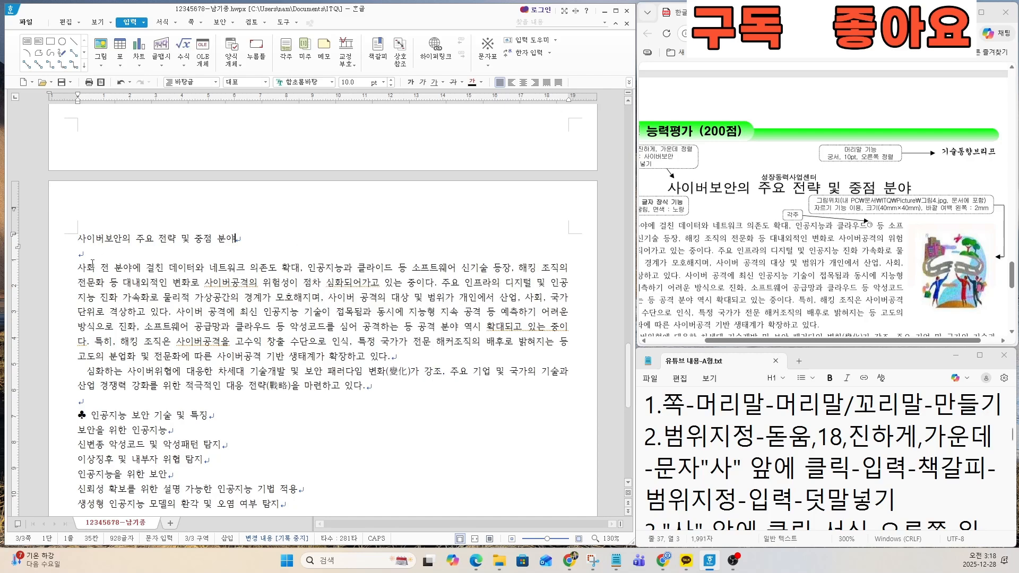
pyautogui.click(81, 242)
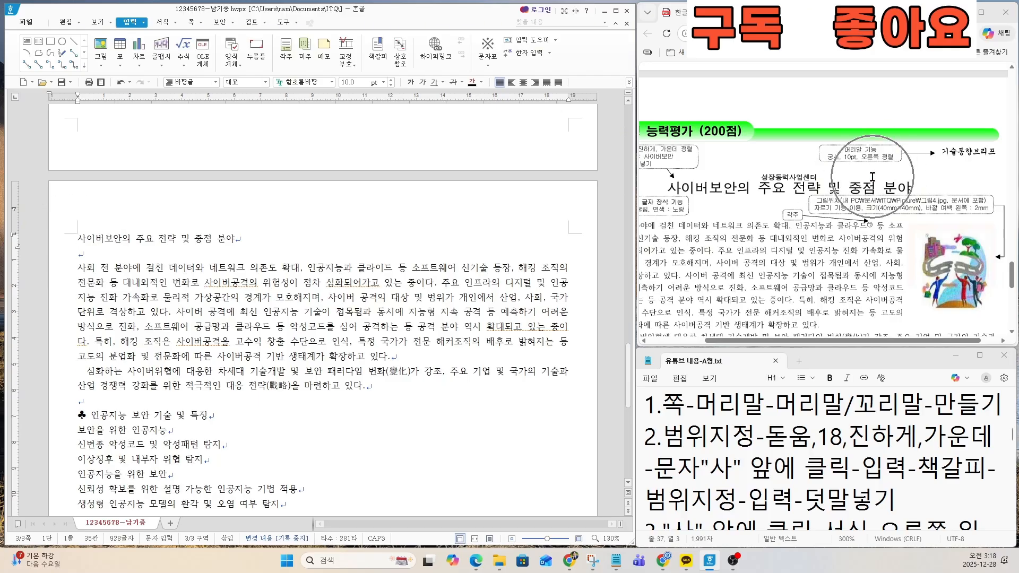
pyautogui.click(79, 238)
pyautogui.scroll(2, 104, 287)
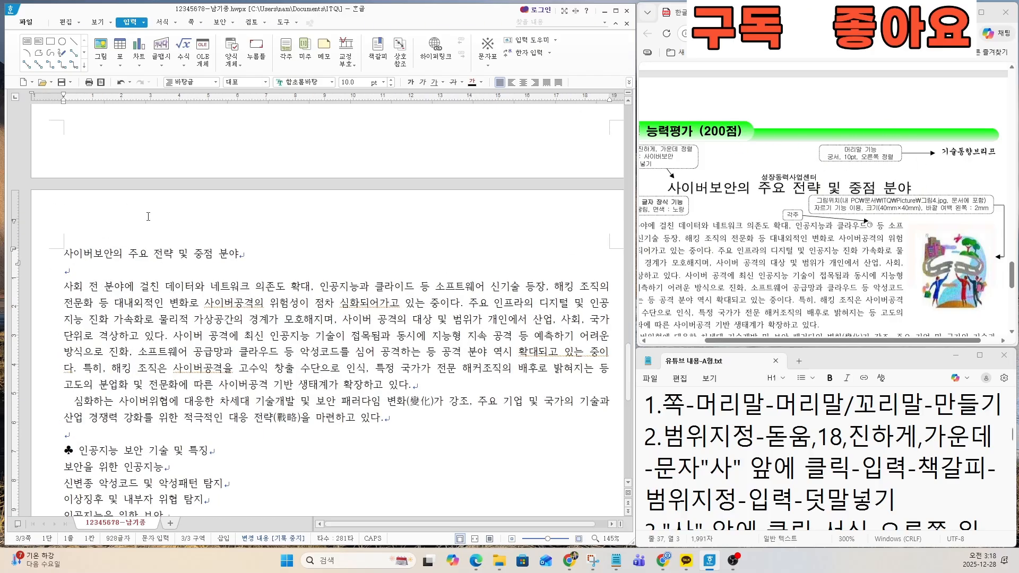
pyautogui.moveTo(644, 404); pyautogui.dragTo(1001, 404)
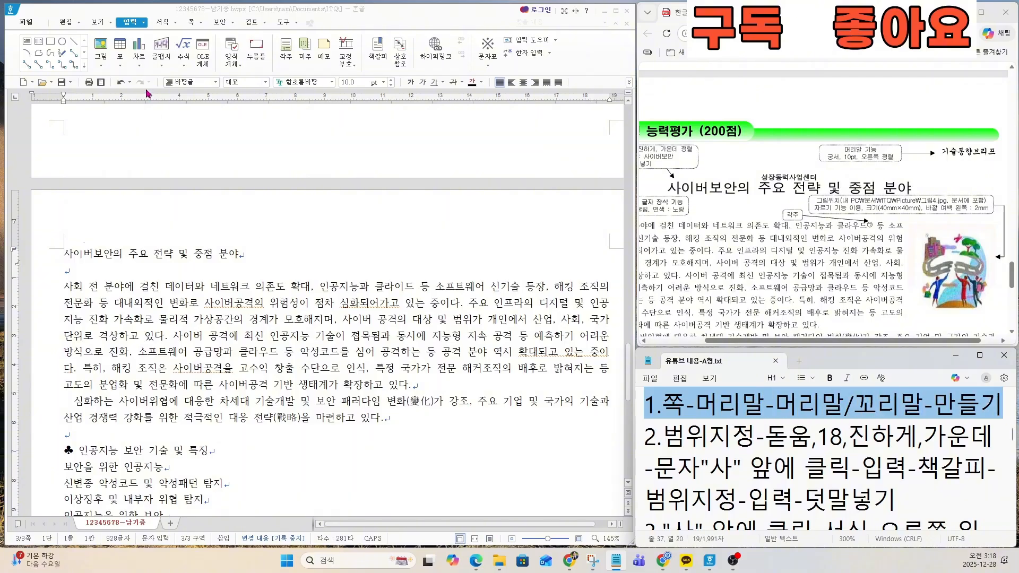
pyautogui.click(193, 24)
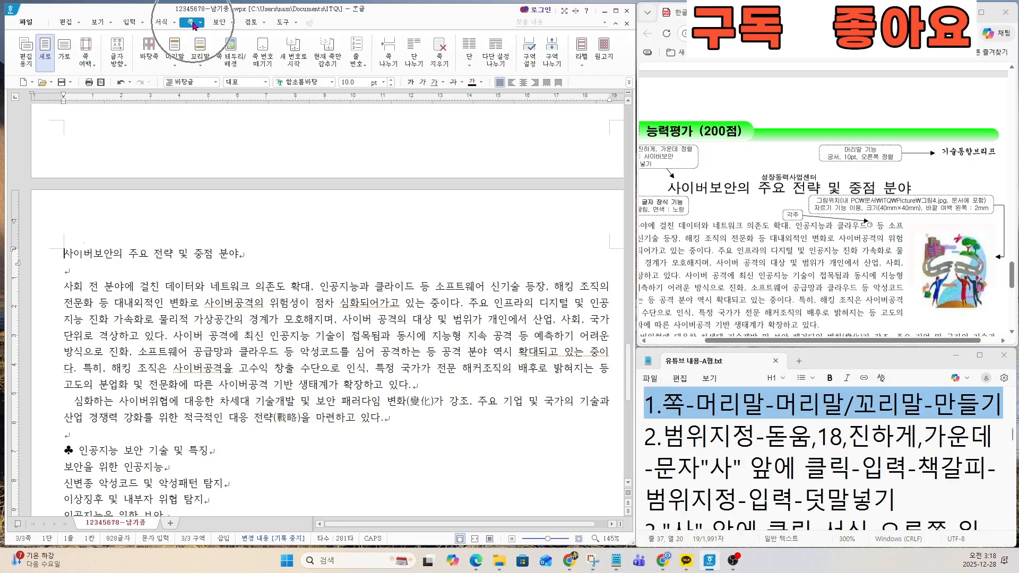
pyautogui.click(172, 55)
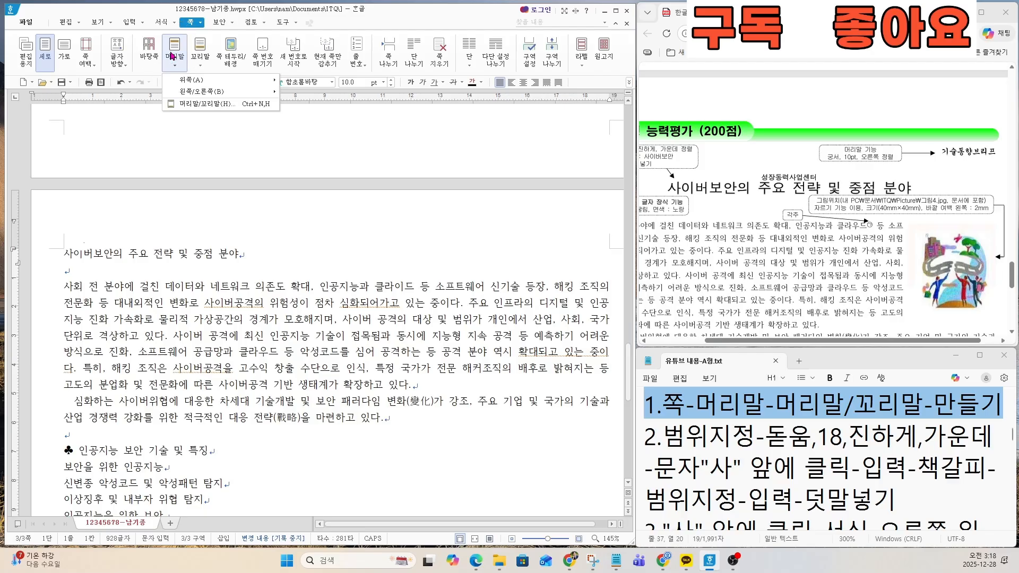
pyautogui.click(201, 104)
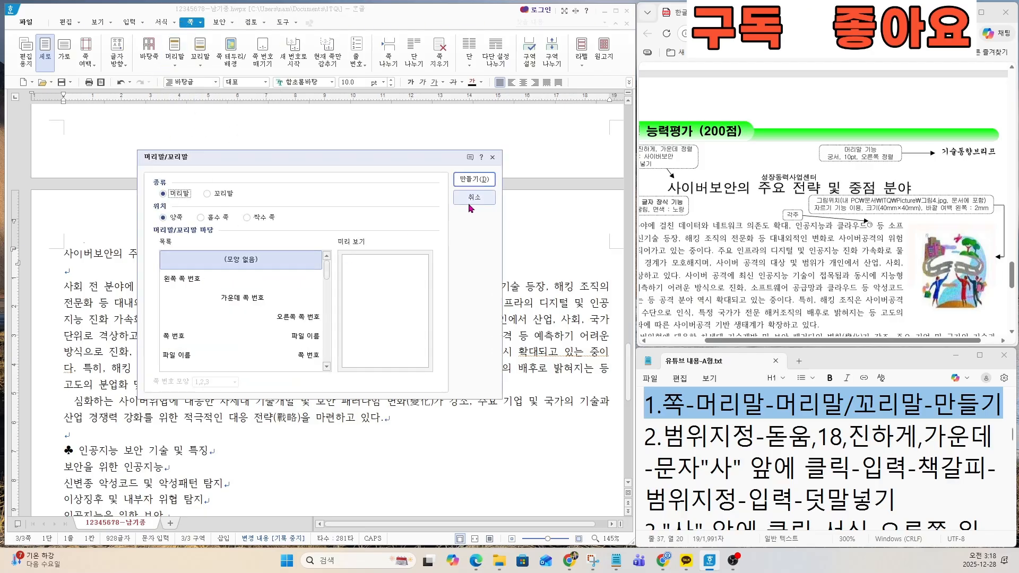
pyautogui.click(471, 183)
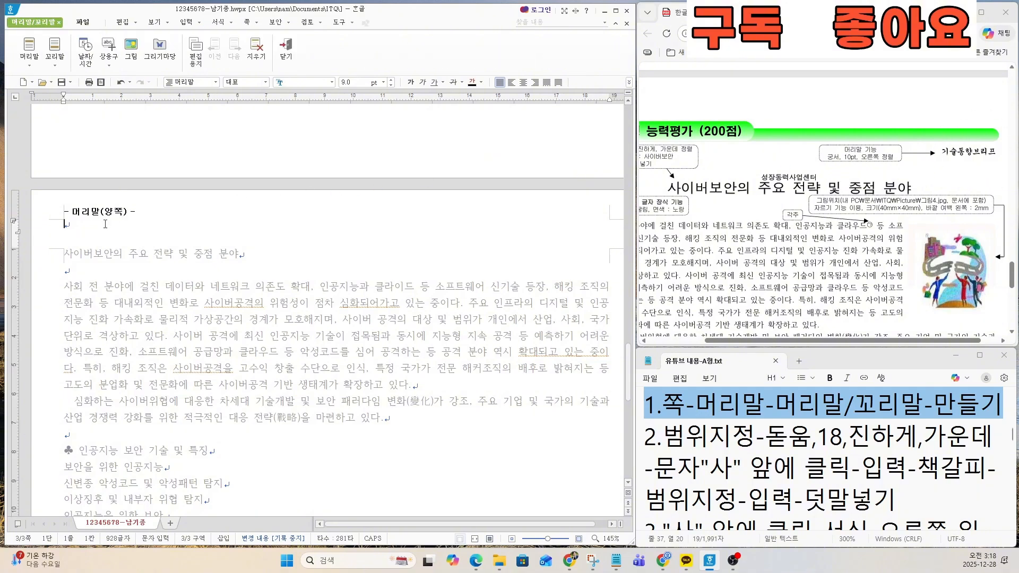
# Step: Enter 기술동향브리프 as the header text
pyautogui.write('기술동향브리프')
# Step: Format the header text in 궁서, 10 pt, right-aligned, and leave header editing
pyautogui.scroll(5, 964, 192)
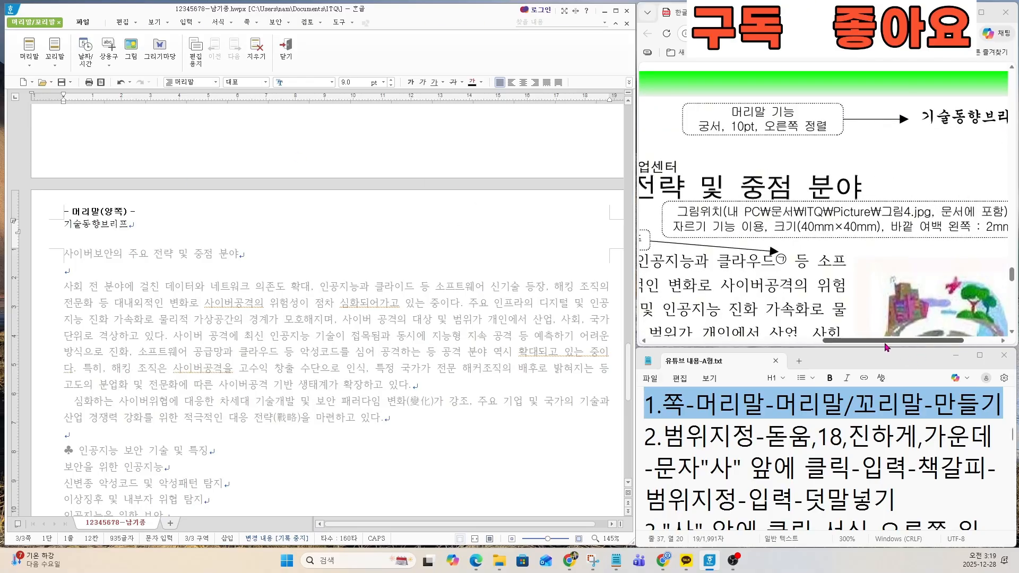
pyautogui.moveTo(887, 342)
pyautogui.mouseDown()
pyautogui.moveTo(921, 342)
pyautogui.moveTo(901, 342)
pyautogui.mouseUp()
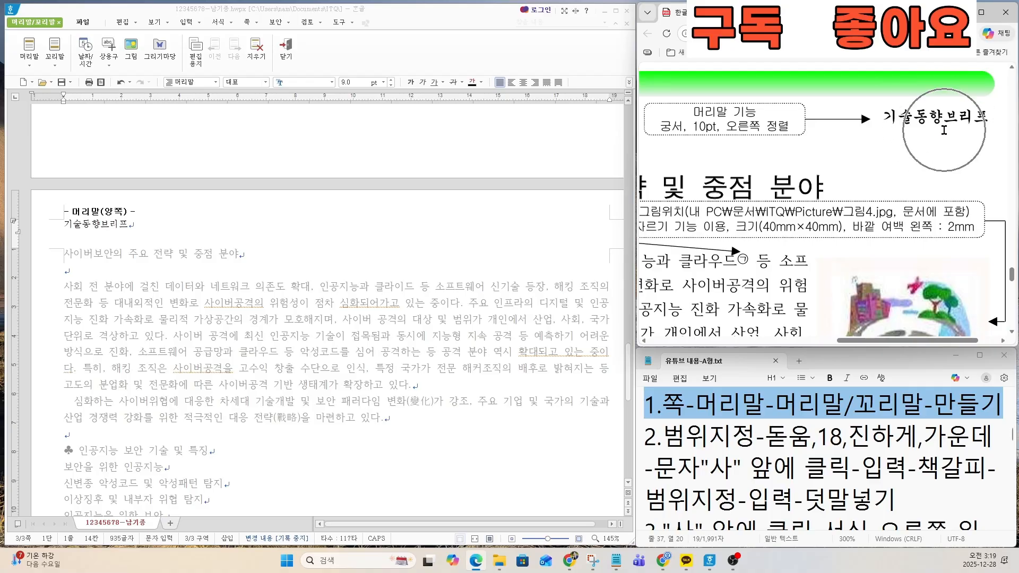
pyautogui.moveTo(141, 224); pyautogui.dragTo(55, 223)
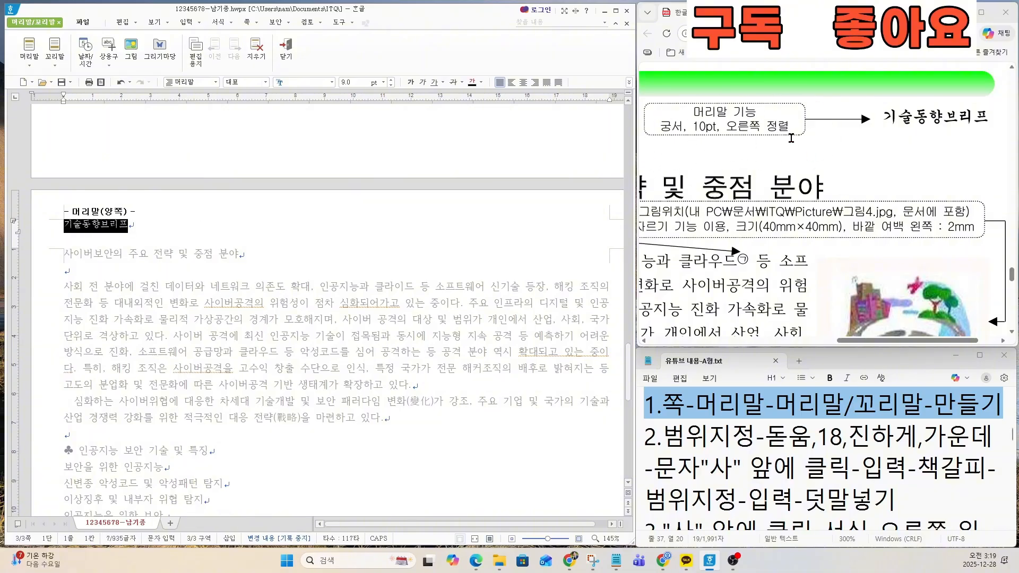
pyautogui.click(288, 83)
pyautogui.write('궁서')
pyautogui.press('Return')
pyautogui.click(350, 81)
pyautogui.write('10')
pyautogui.press('Return')
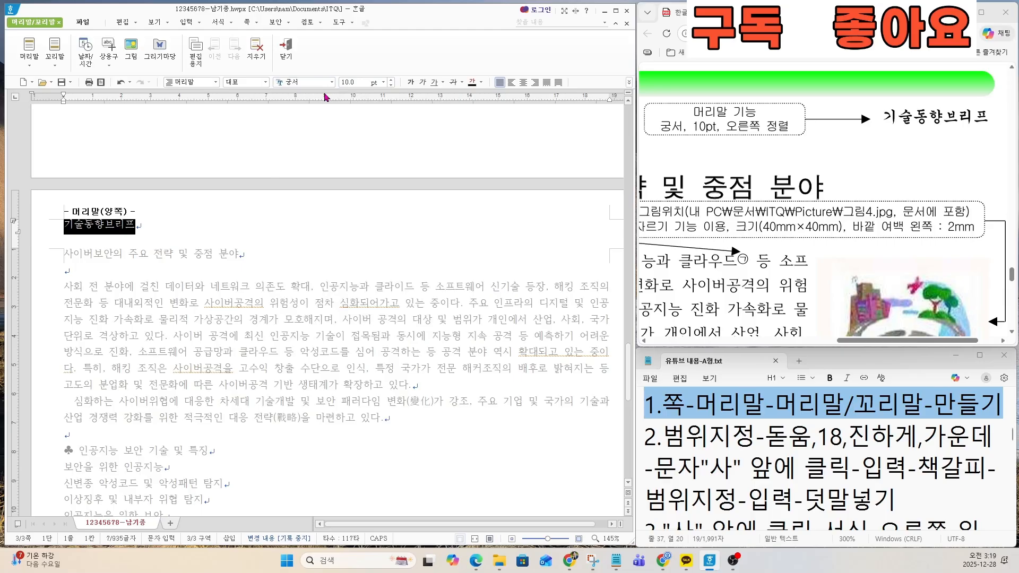
pyautogui.click(353, 83)
pyautogui.click(534, 83)
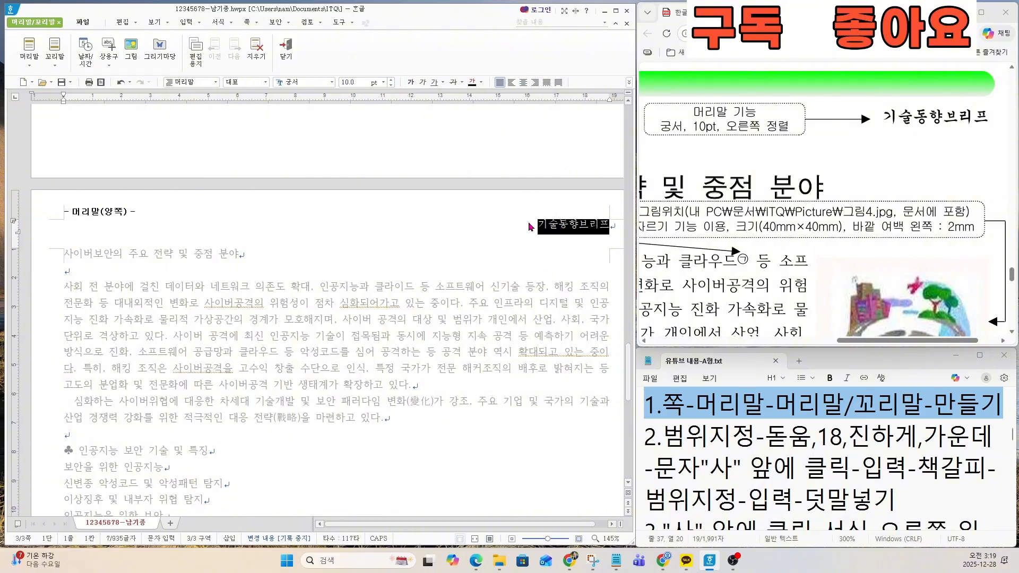
pyautogui.click(288, 53)
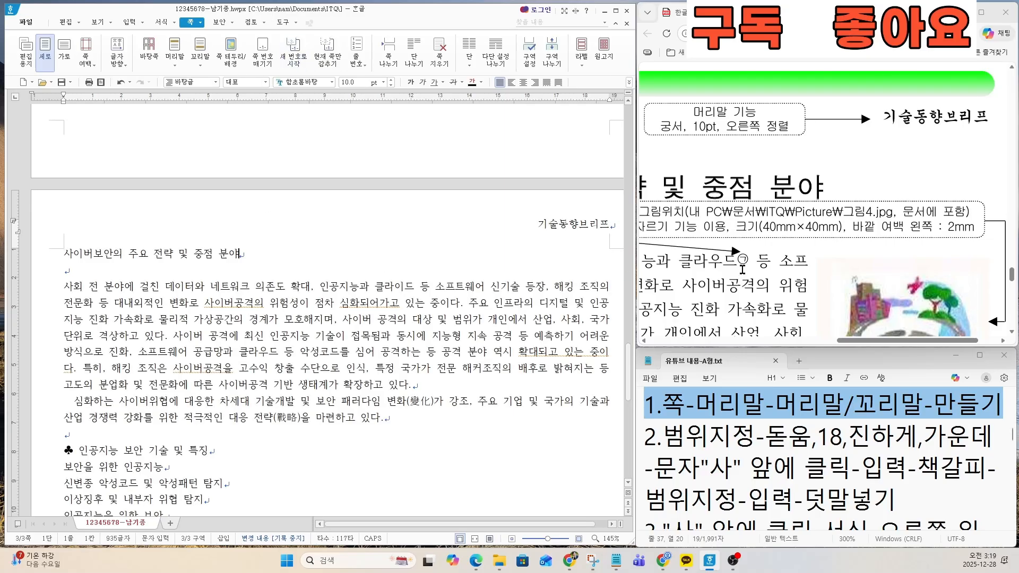
# Step: Review task 2 in the notes and the exam sheet's title specification for font, 책갈피 and 덧말
pyautogui.scroll(-3, 742, 269)
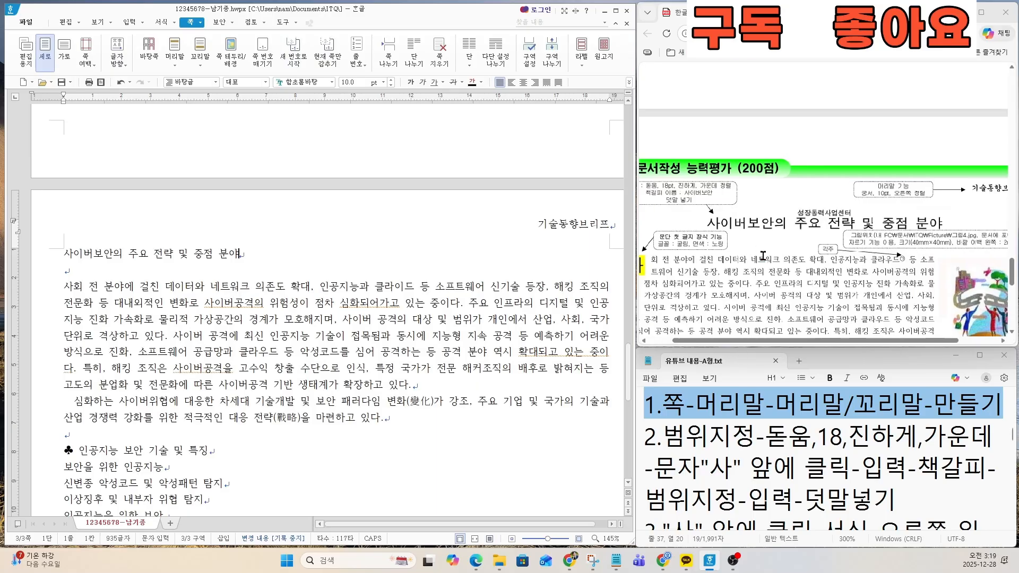
pyautogui.click(686, 434)
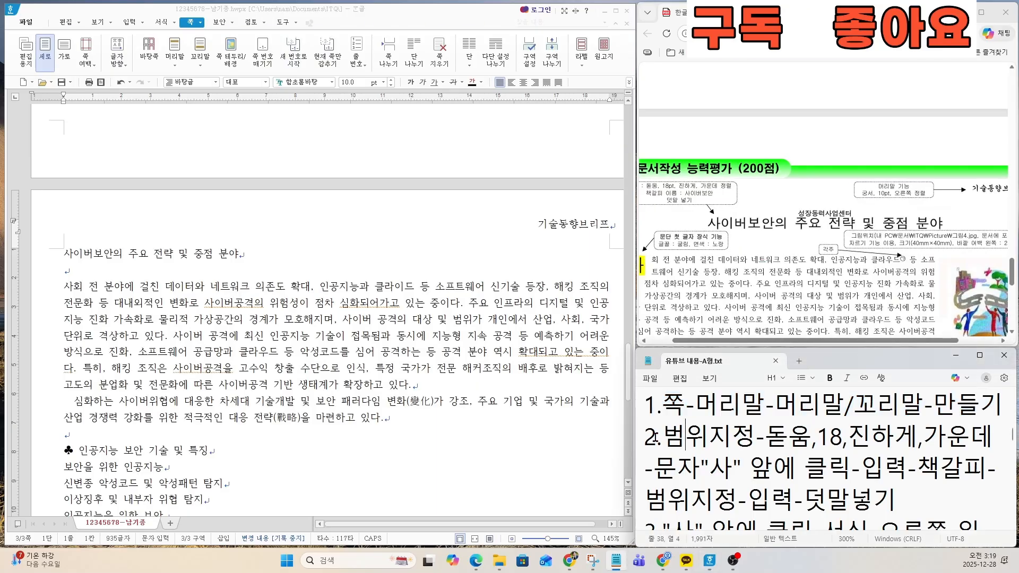
pyautogui.moveTo(646, 435); pyautogui.dragTo(983, 439)
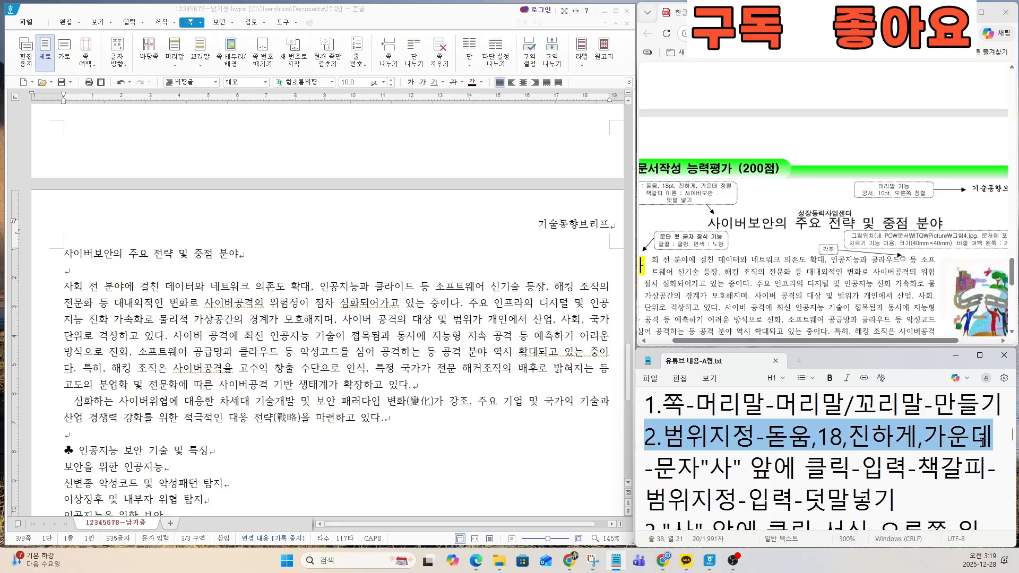
pyautogui.click(731, 470)
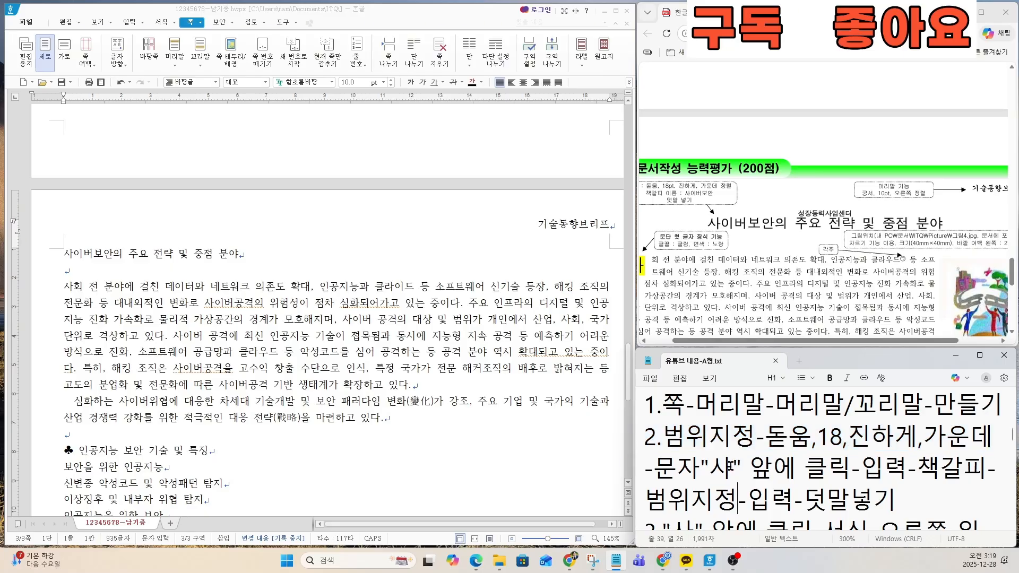
pyautogui.scroll(-1, 731, 467)
pyautogui.click(683, 438)
pyautogui.moveTo(644, 404); pyautogui.dragTo(902, 468)
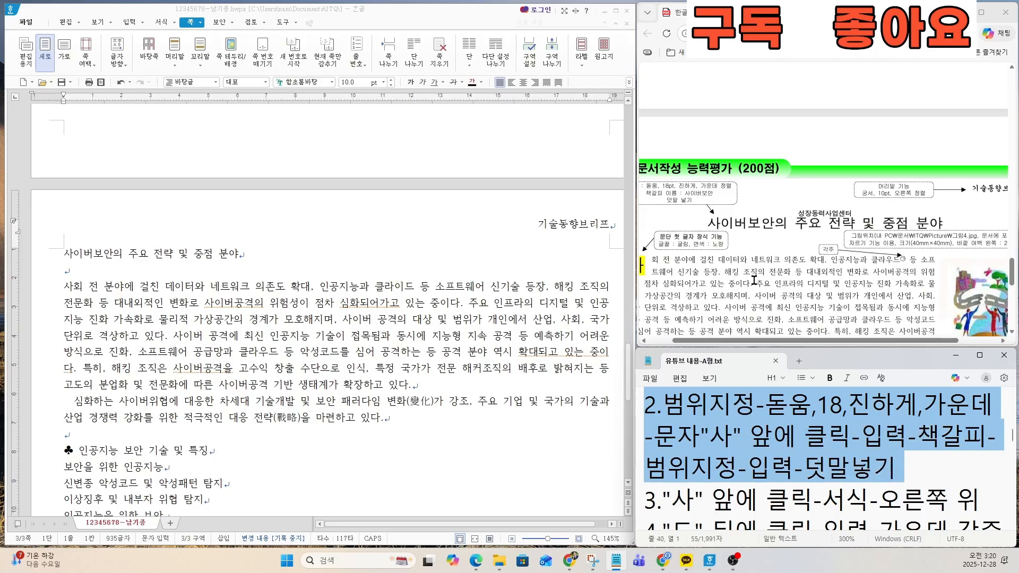
pyautogui.scroll(1, 735, 234)
pyautogui.scroll(-1, 741, 235)
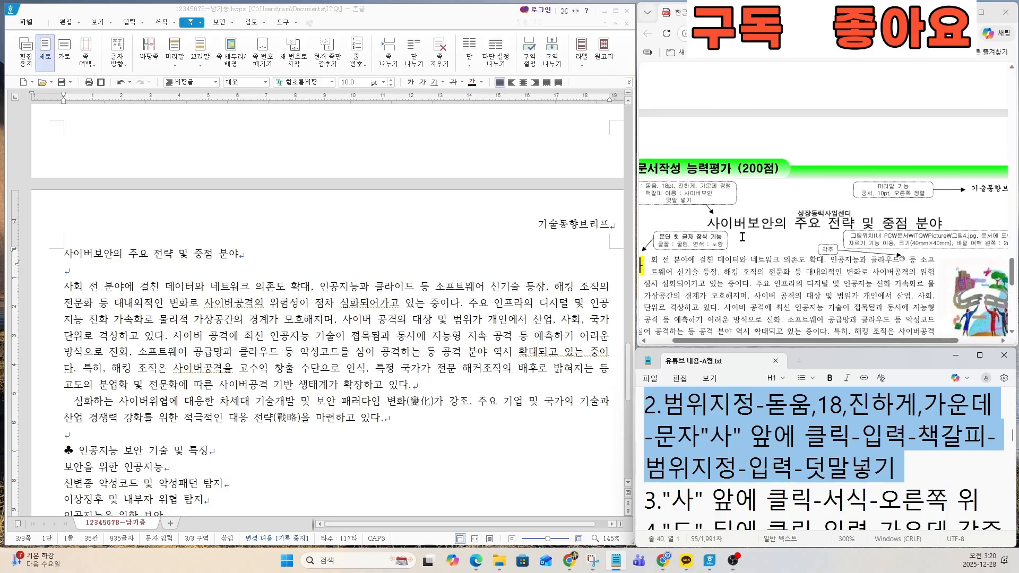
pyautogui.scroll(1, 742, 237)
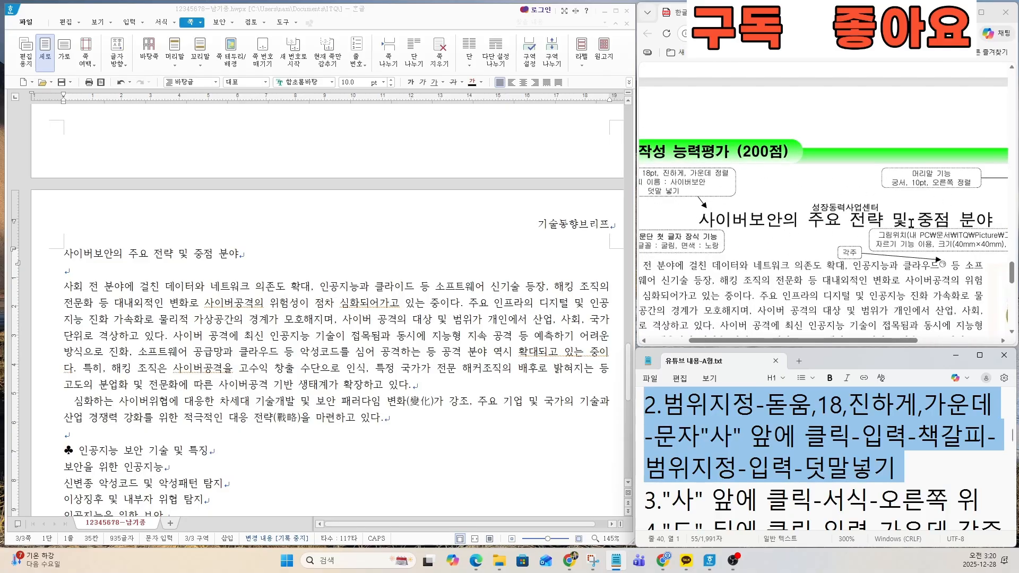
pyautogui.moveTo(876, 341); pyautogui.dragTo(749, 344)
pyautogui.scroll(2, 719, 224)
pyautogui.scroll(2, 753, 186)
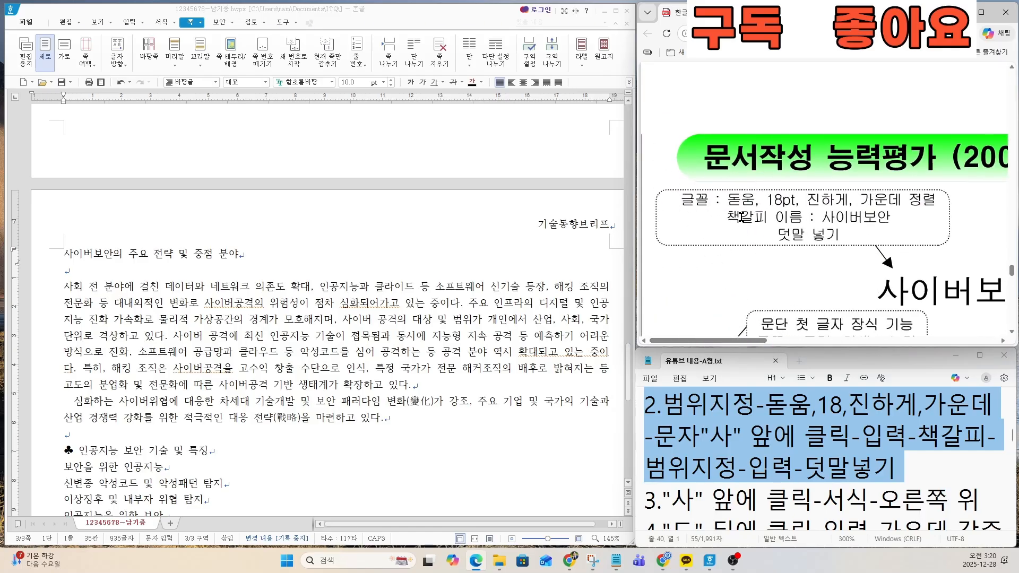
# Step: Set the font of page three's title 사이버보안의 주요 전략 및 중점 분야 to 돋움
pyautogui.click(133, 254)
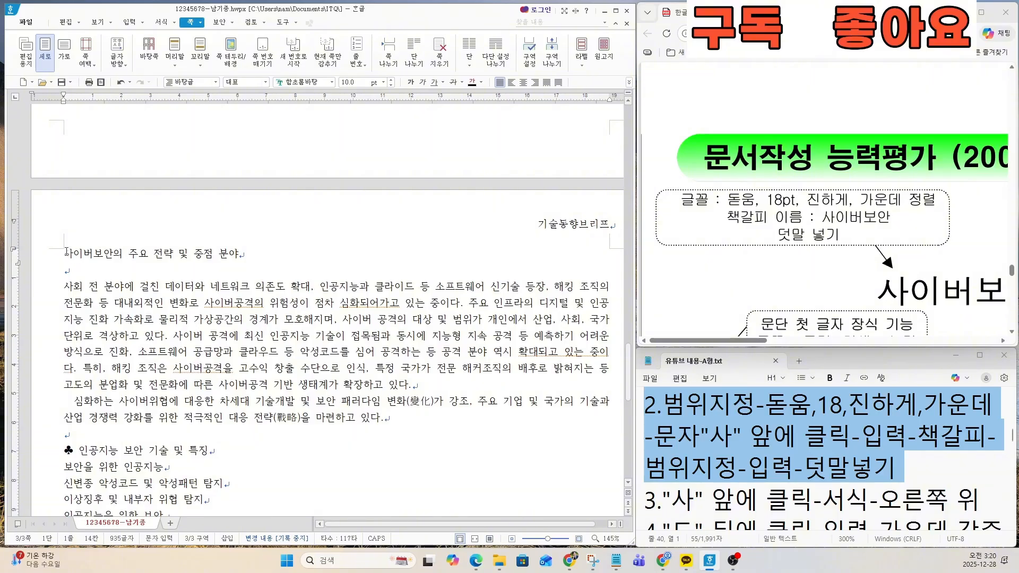
pyautogui.moveTo(66, 253); pyautogui.dragTo(238, 259)
pyautogui.scroll(2, 143, 265)
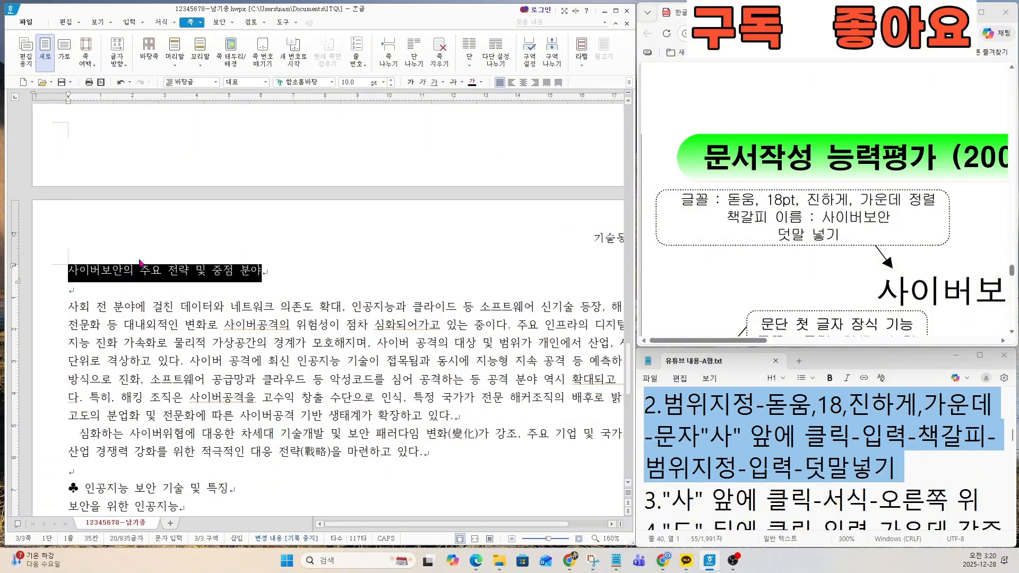
pyautogui.scroll(3, 205, 293)
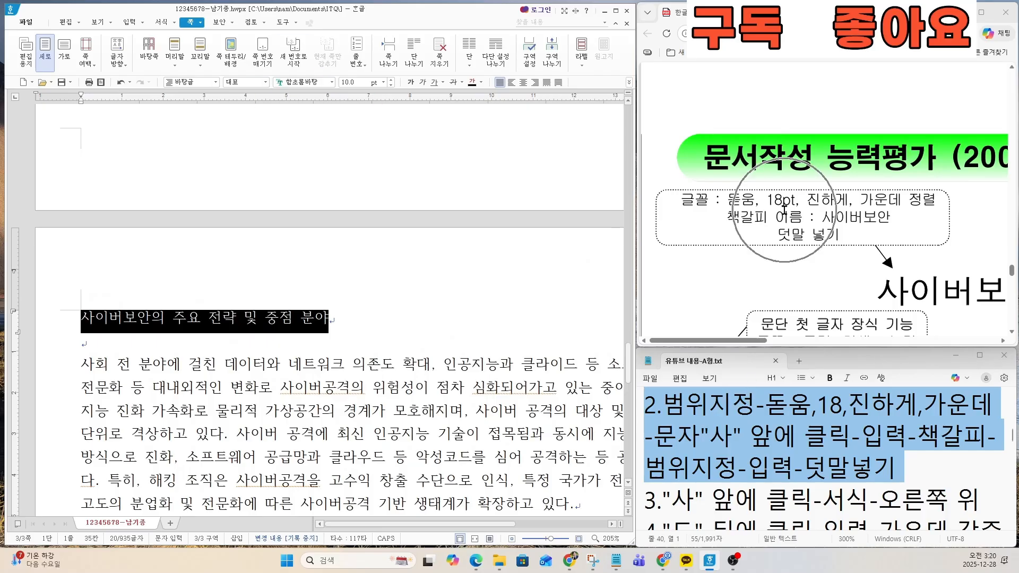
pyautogui.click(309, 81)
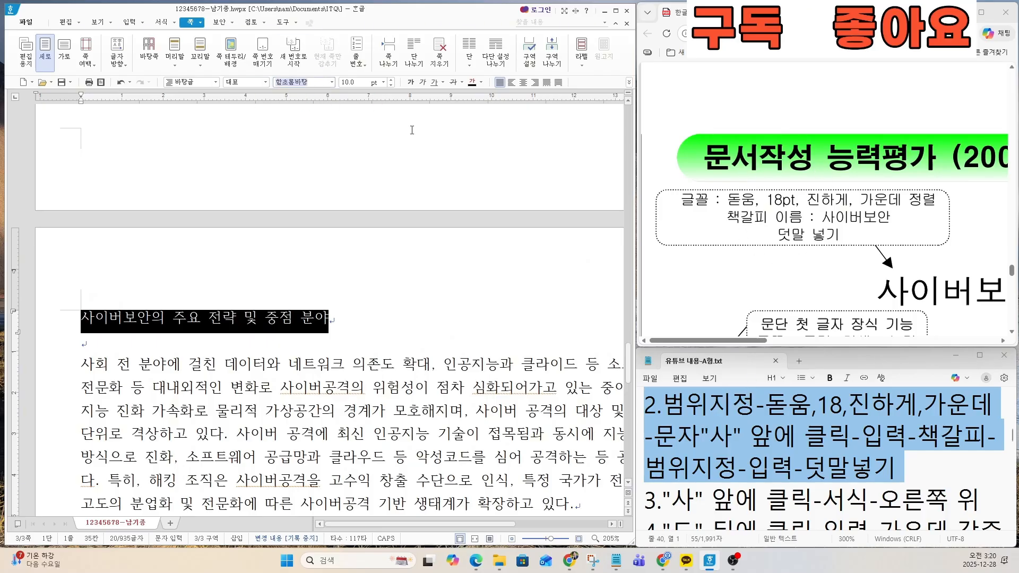
pyautogui.write('돋움')
pyautogui.press('Return')
pyautogui.click(331, 82)
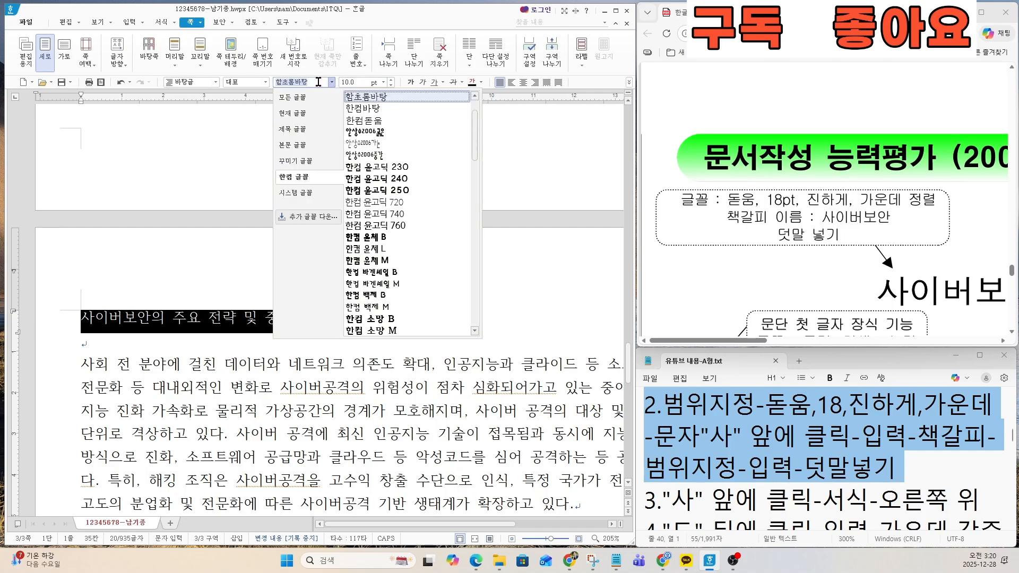
pyautogui.click(301, 99)
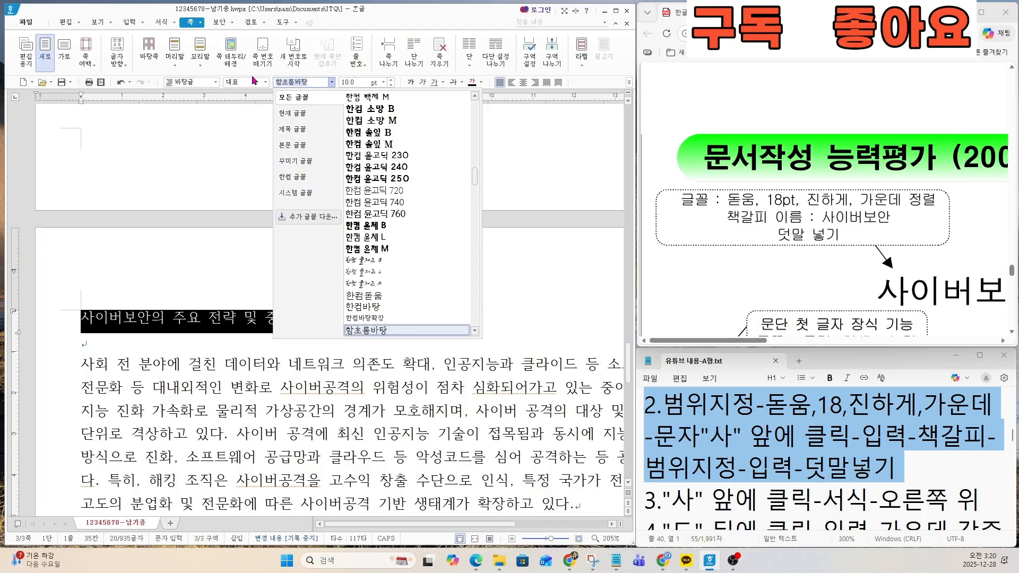
pyautogui.write('돋움')
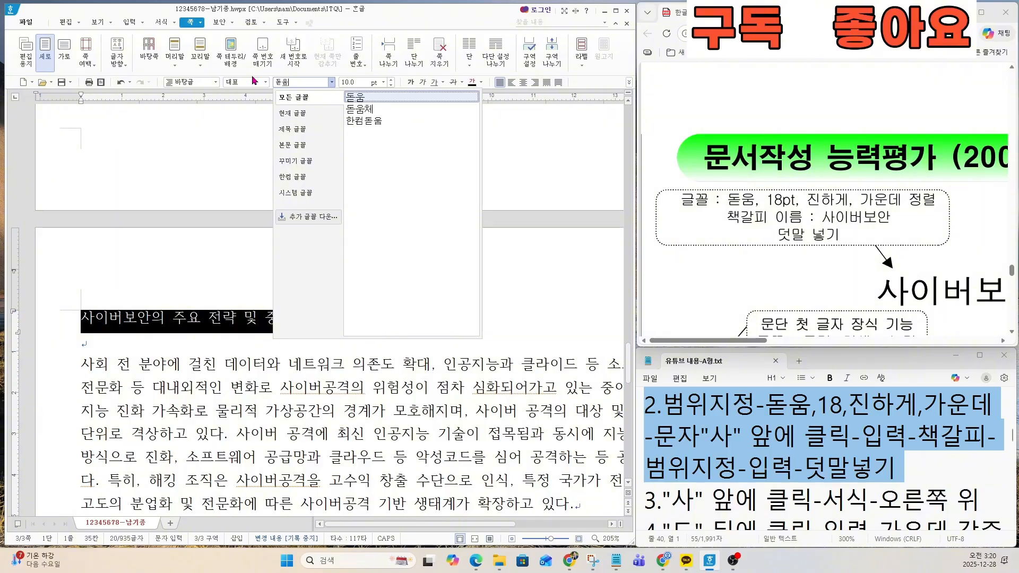
pyautogui.click(354, 97)
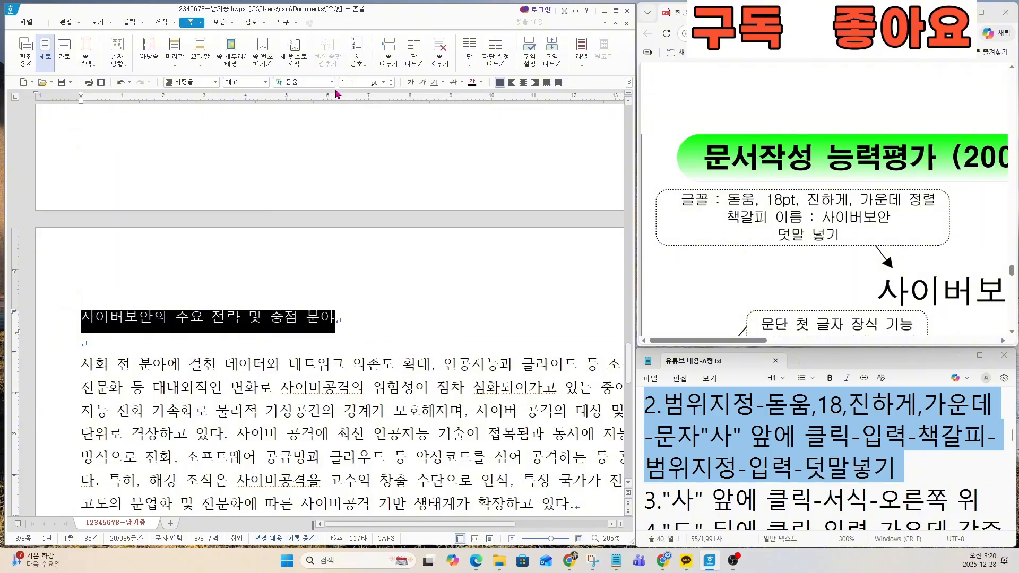
# Step: Set the size of the selected title text to 18 pt
pyautogui.click(348, 82)
pyautogui.write('18')
pyautogui.press('Return')
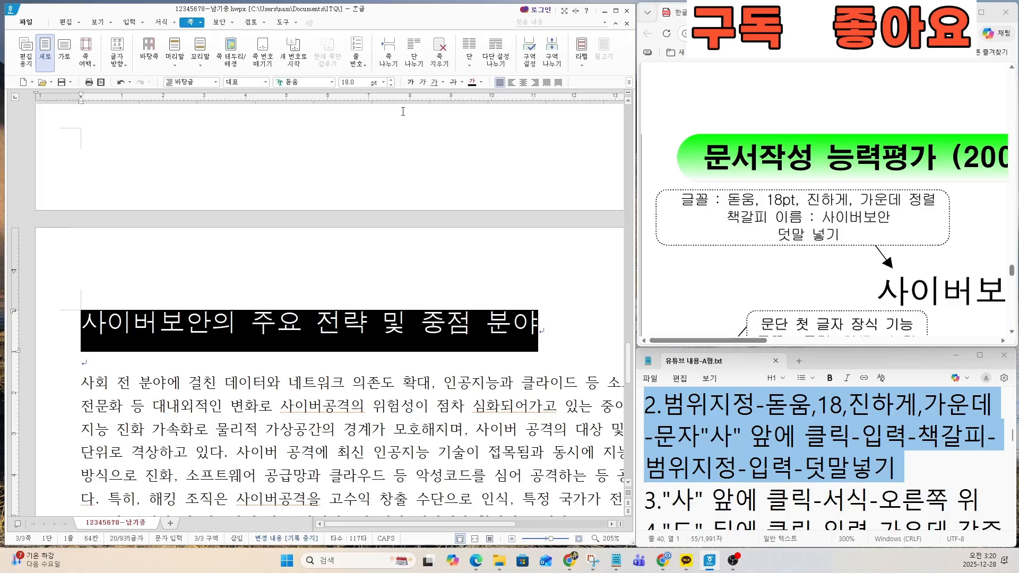
# Step: Make the selected page-three title bold and centre-align it
pyautogui.click(411, 85)
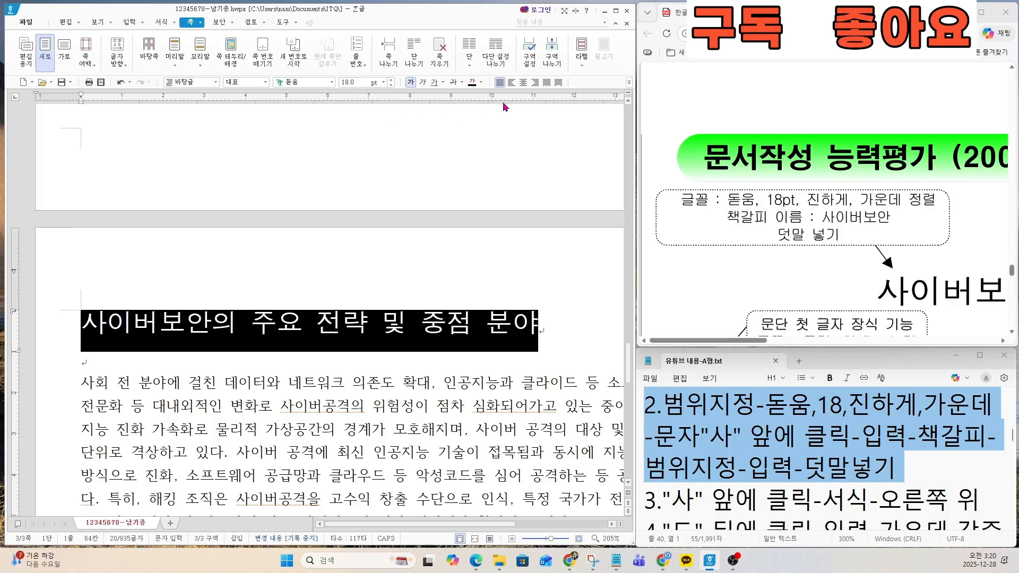
pyautogui.click(523, 83)
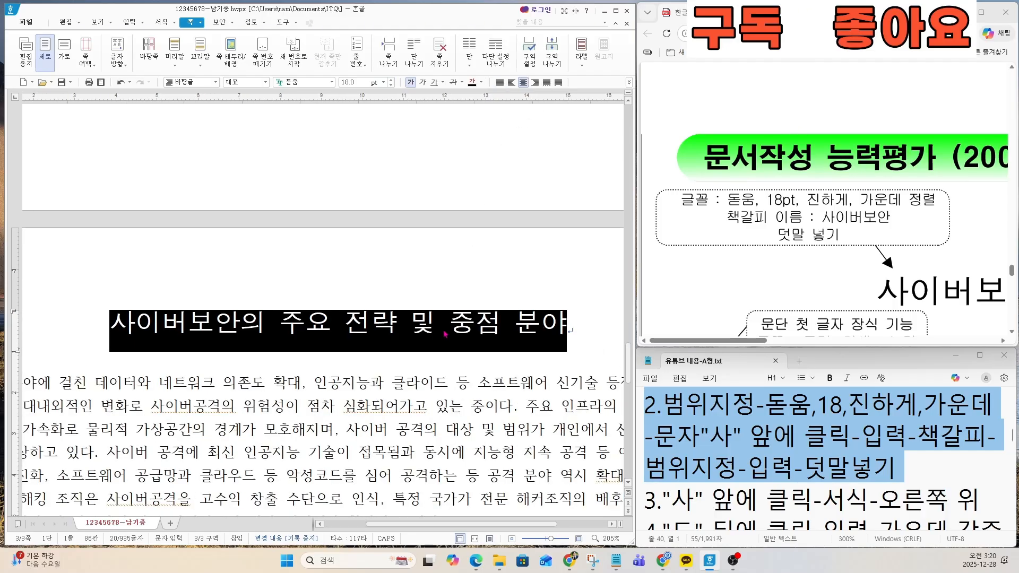
pyautogui.scroll(-1, 444, 333)
pyautogui.scroll(-1, 444, 333)
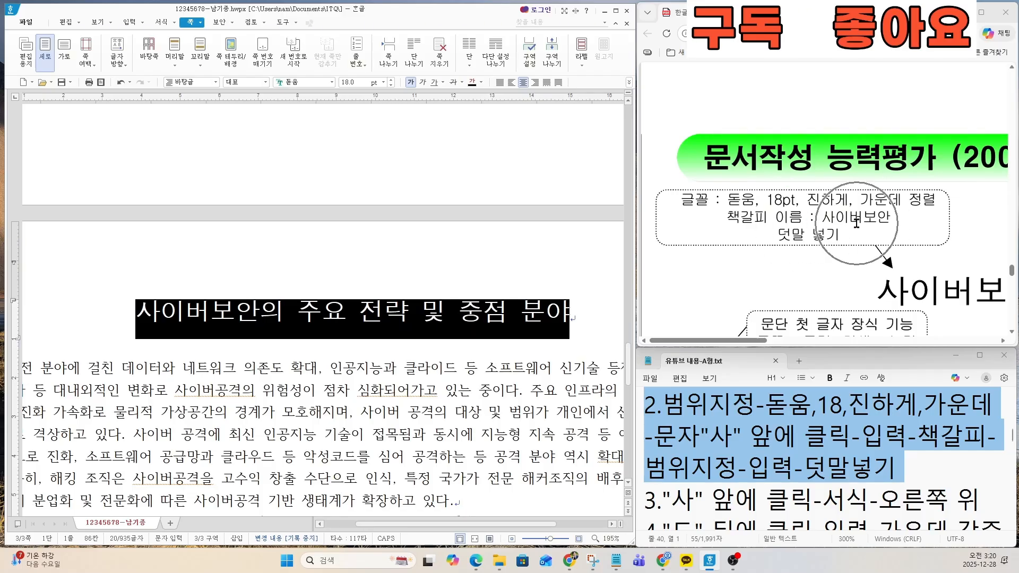
# Step: Insert a 책갈피 named 사이버보안 in front of the first character of page three's title
pyautogui.click(139, 312)
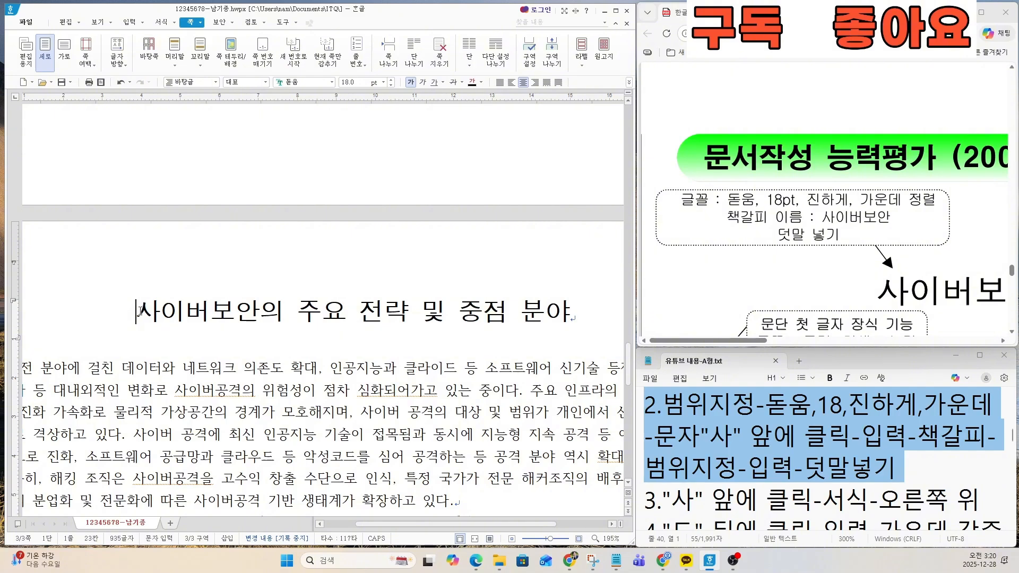
pyautogui.click(743, 438)
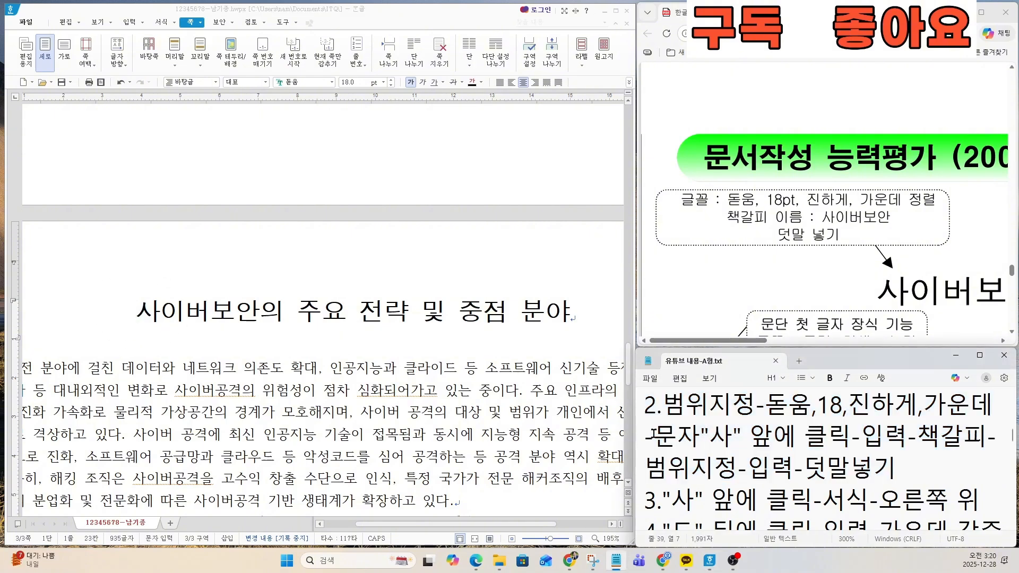
pyautogui.moveTo(654, 434); pyautogui.dragTo(931, 457)
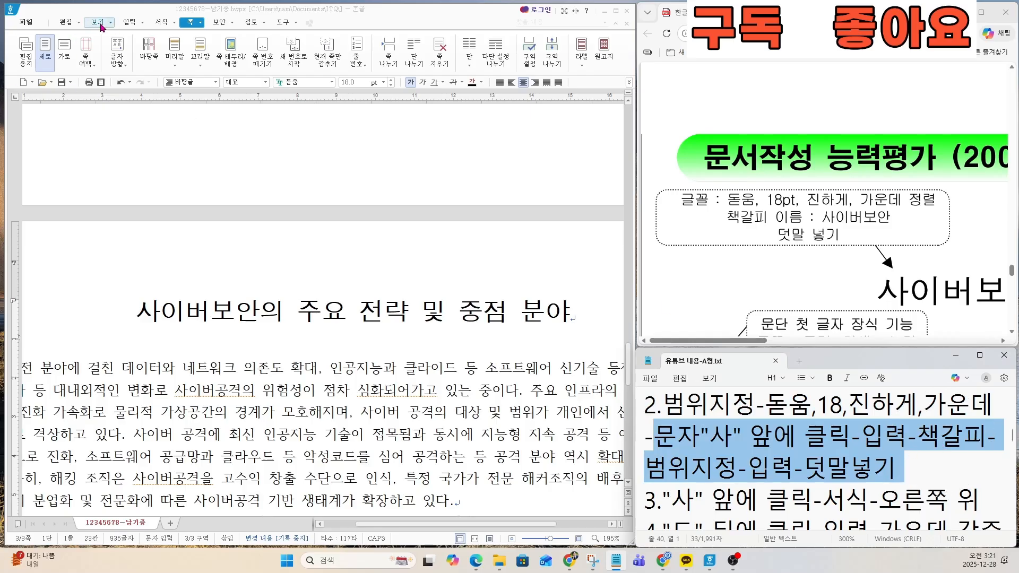
pyautogui.click(130, 22)
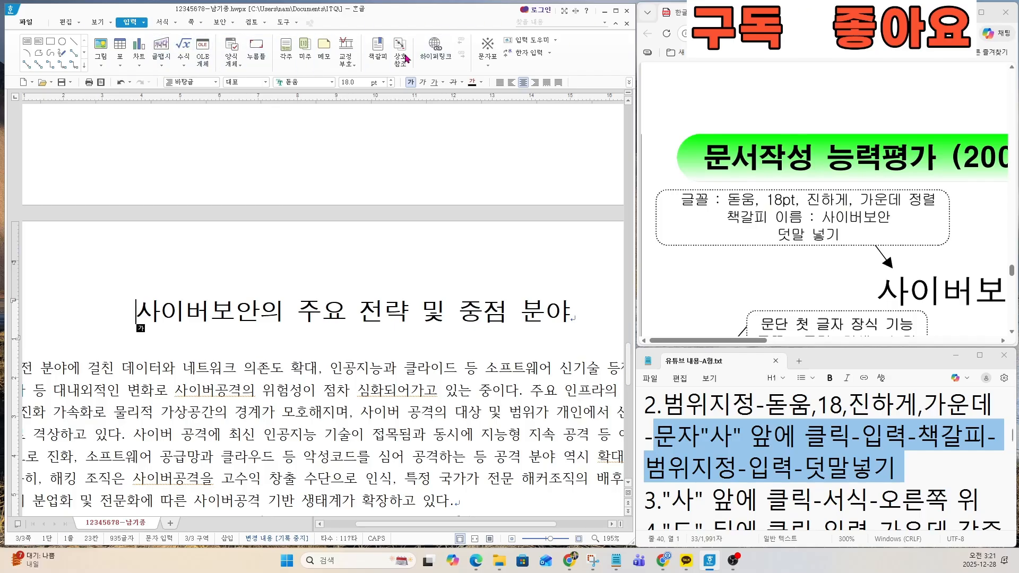
pyautogui.click(144, 22)
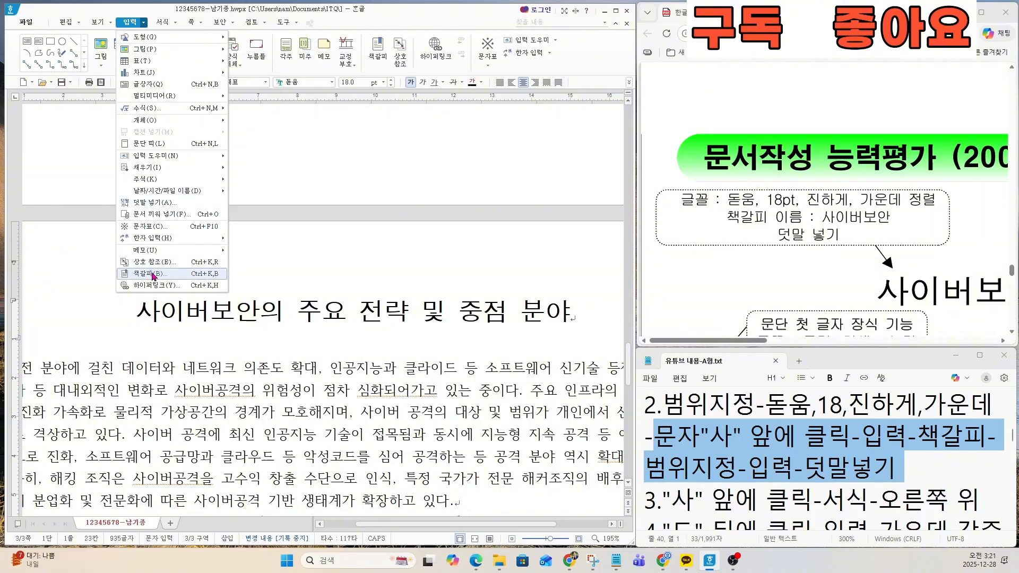
pyautogui.click(378, 54)
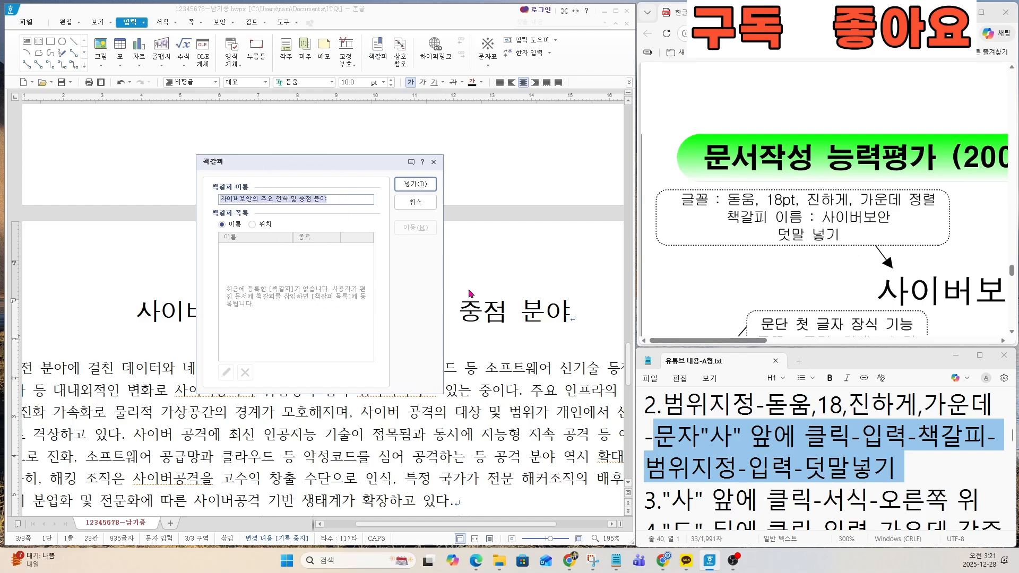
pyautogui.write('ㅅ')
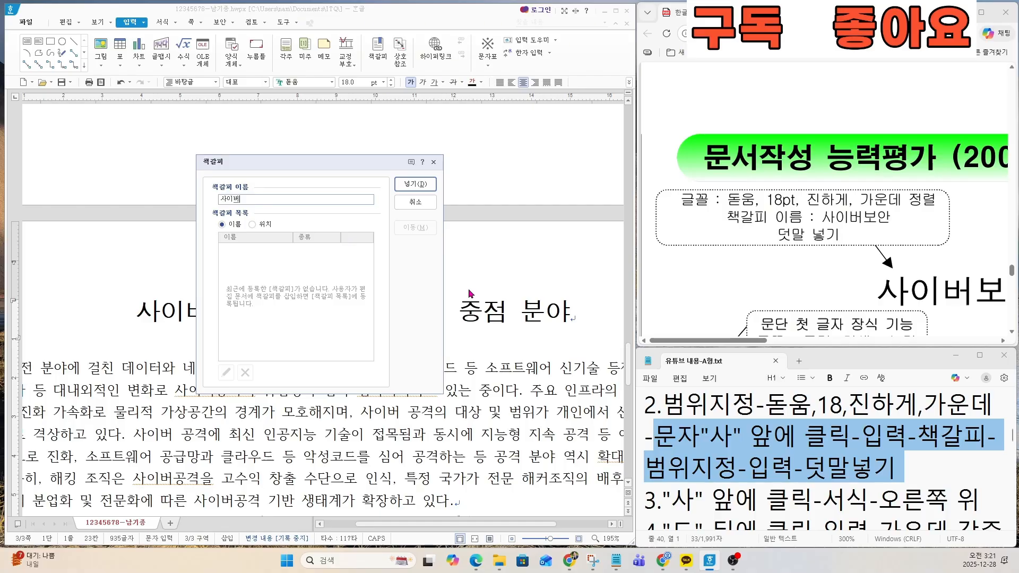
pyautogui.click(410, 186)
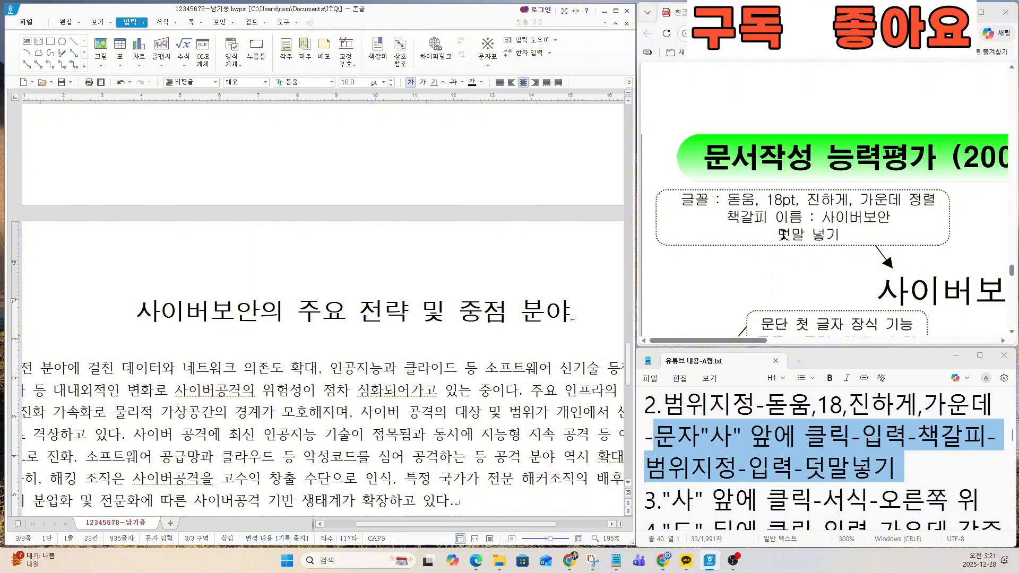
# Step: Add the 덧말 성장동력사업센터 above the whole page-three title, as specified on the exam sheet
pyautogui.click(732, 448)
pyautogui.moveTo(649, 467); pyautogui.dragTo(896, 466)
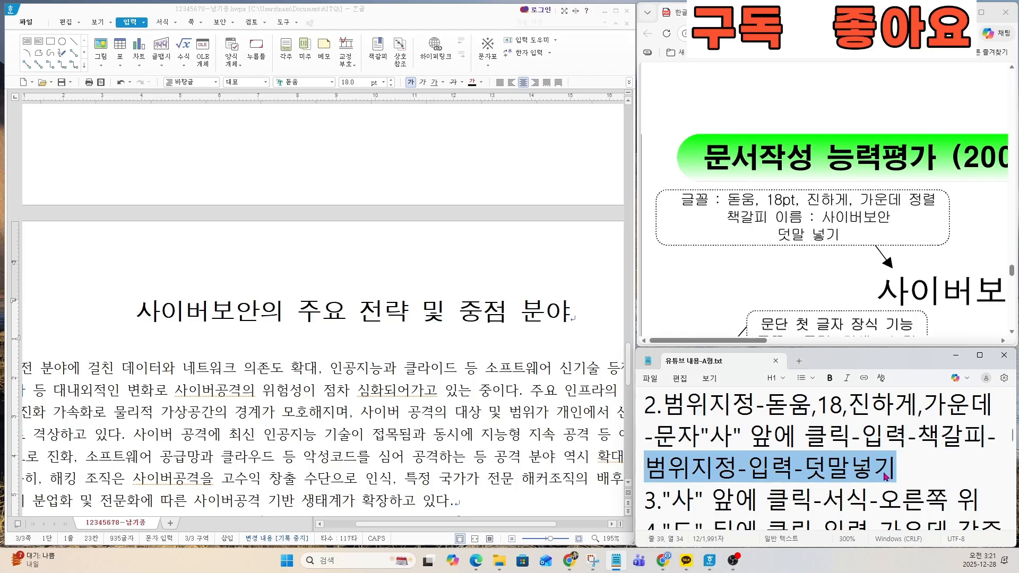
pyautogui.hscroll(5, 752, 342)
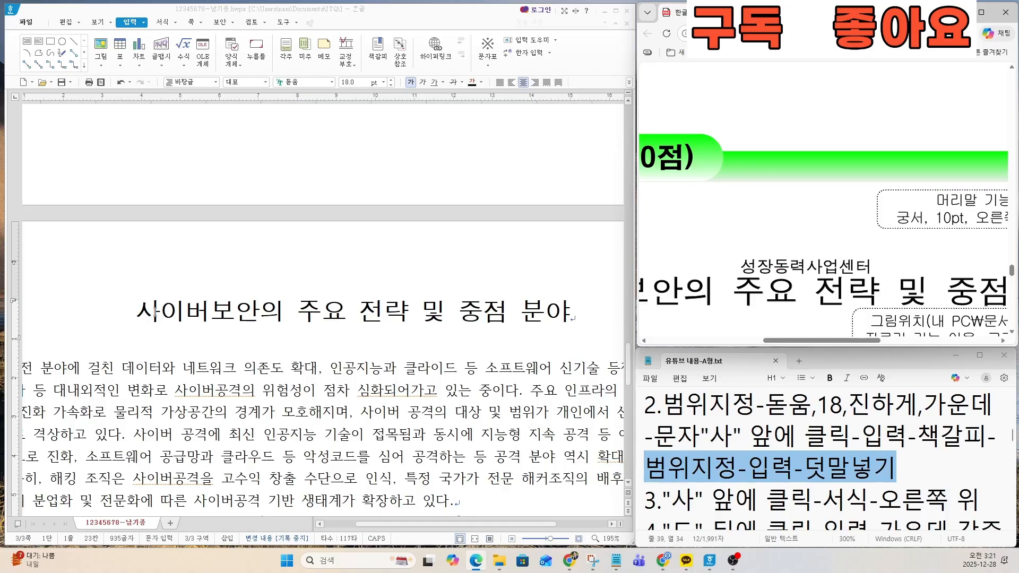
pyautogui.moveTo(155, 312); pyautogui.dragTo(564, 307)
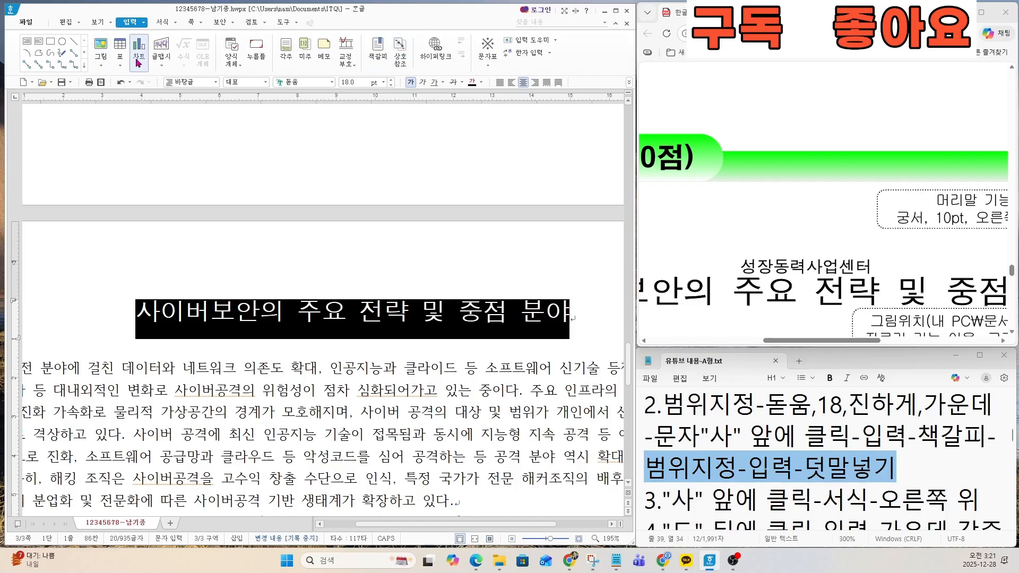
pyautogui.click(143, 25)
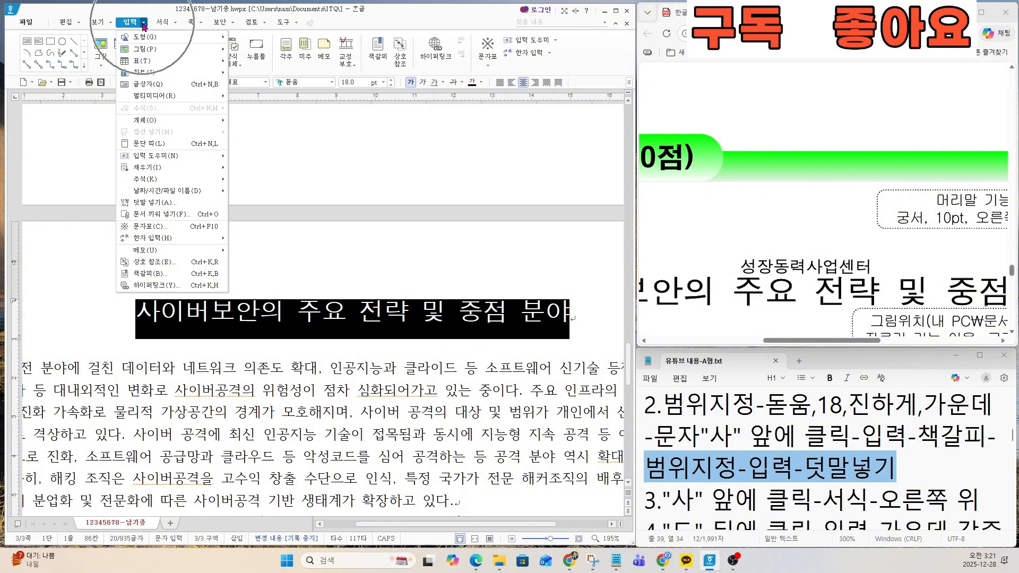
pyautogui.click(143, 202)
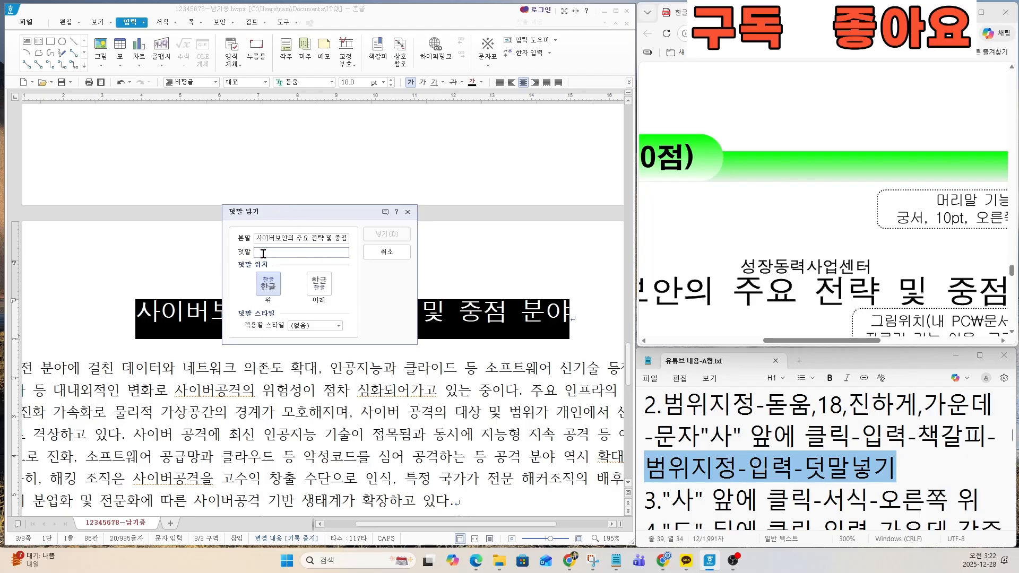
pyautogui.moveTo(743, 266); pyautogui.dragTo(875, 268)
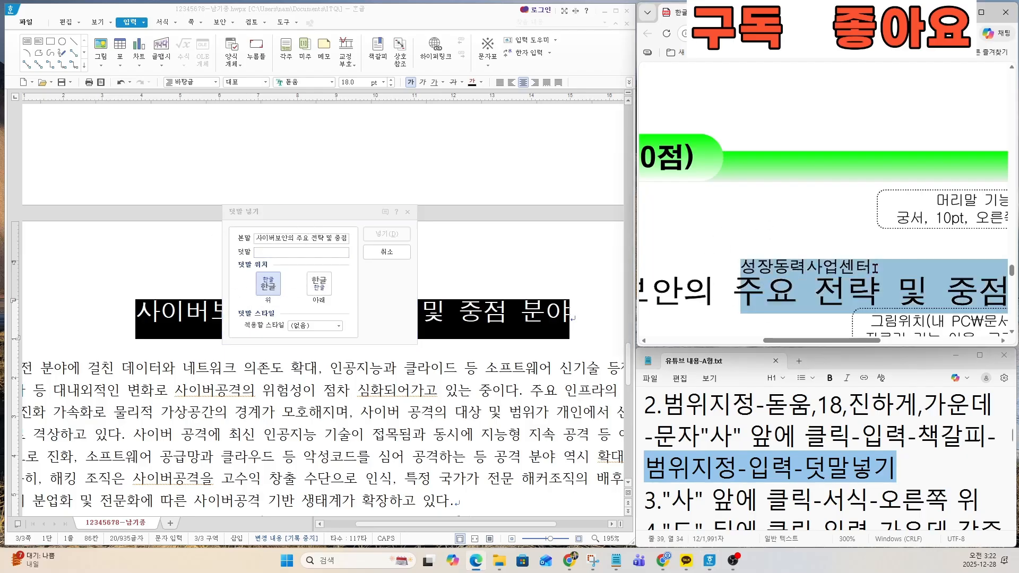
pyautogui.click(272, 254)
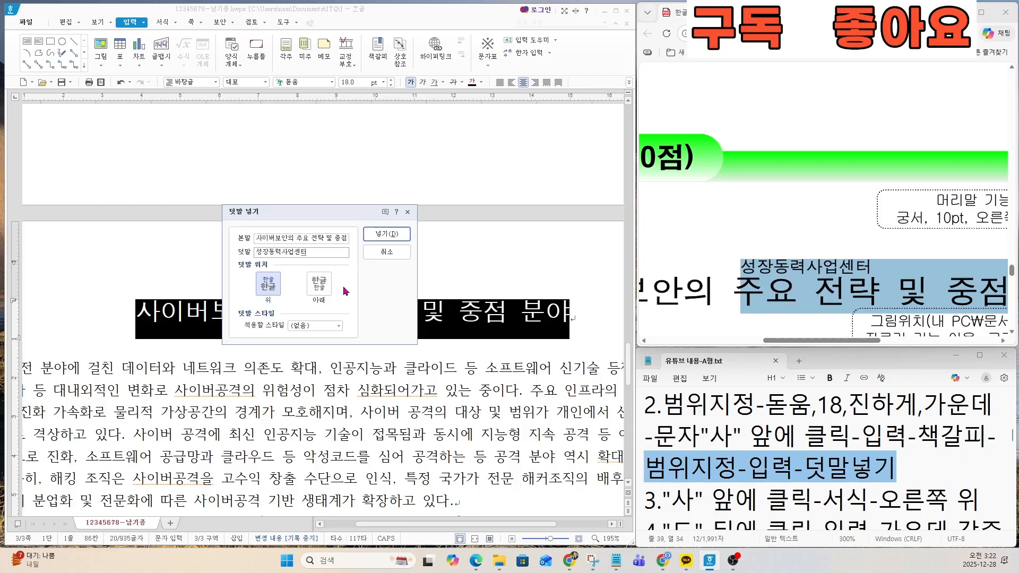
pyautogui.click(376, 239)
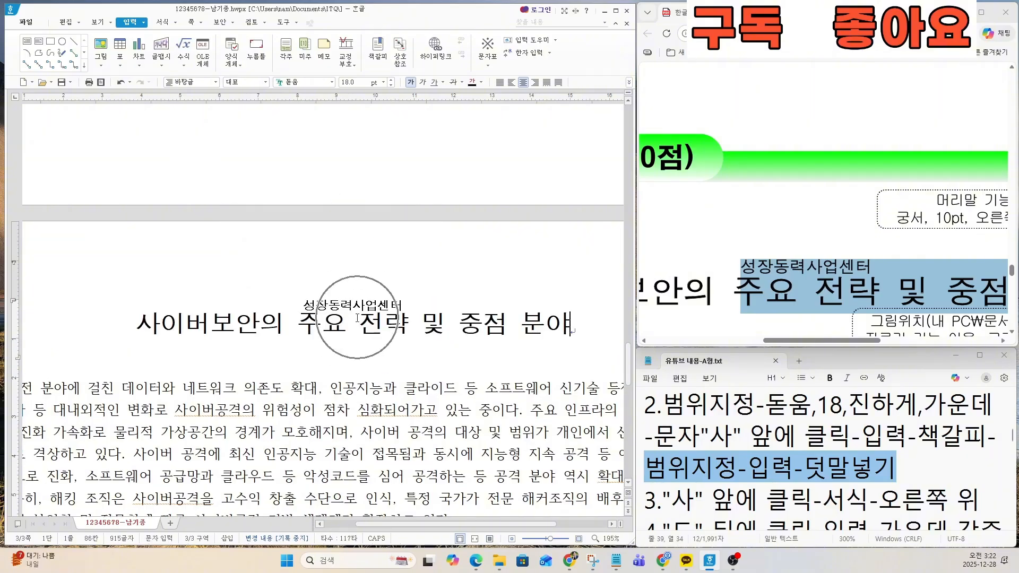
pyautogui.click(358, 317)
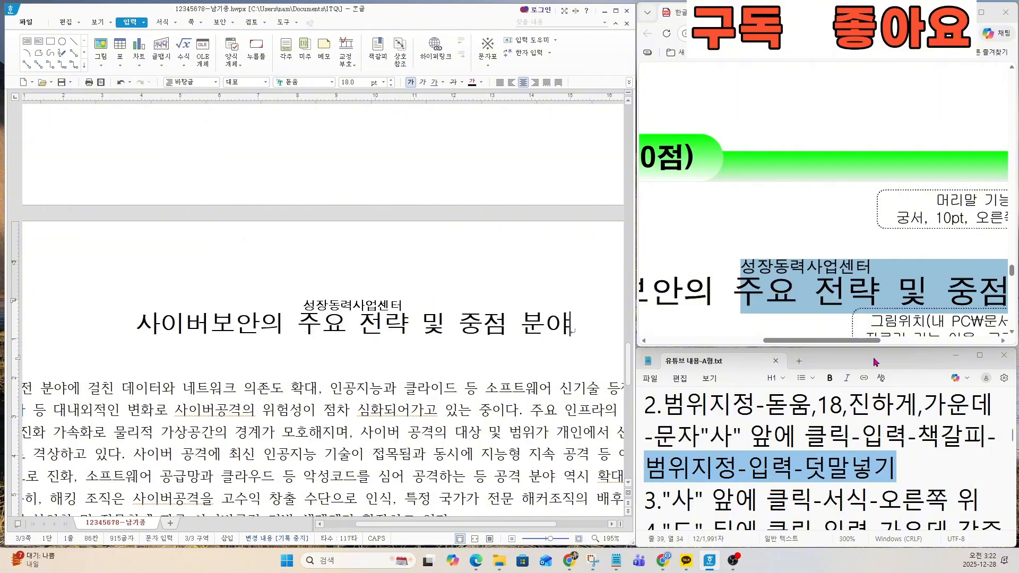
# Step: Review task 3 in the notes and the exam sheet's 문단 첫 글자 장식 specification for font and fill colour
pyautogui.scroll(-5, 778, 307)
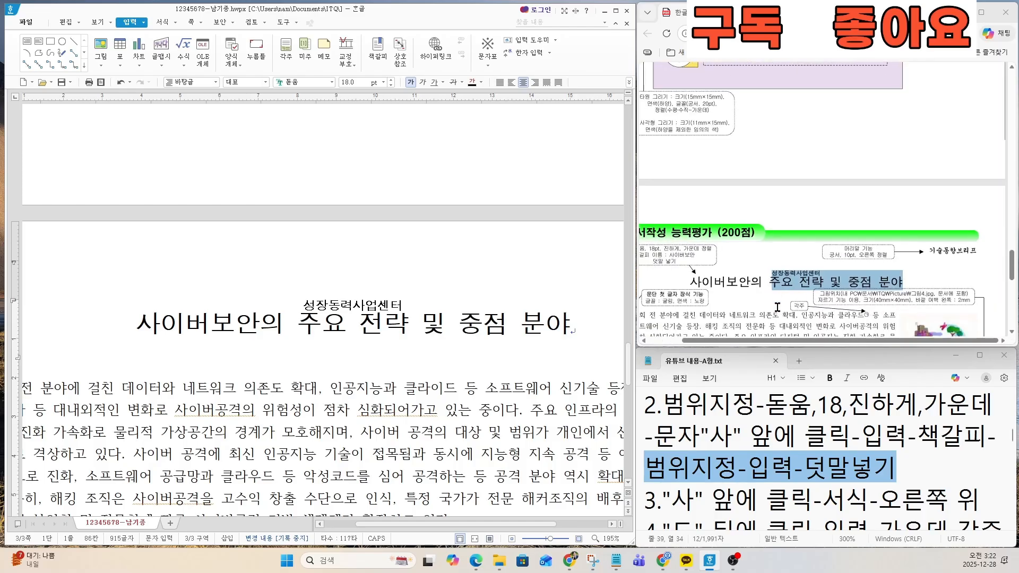
pyautogui.scroll(-1, 777, 307)
pyautogui.moveTo(755, 341); pyautogui.dragTo(716, 339)
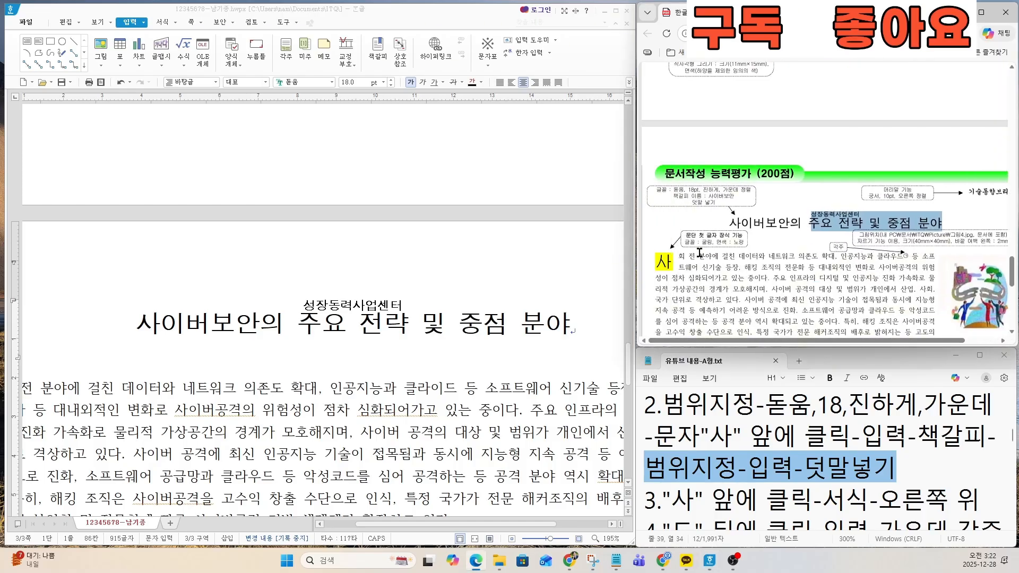
pyautogui.scroll(4, 699, 253)
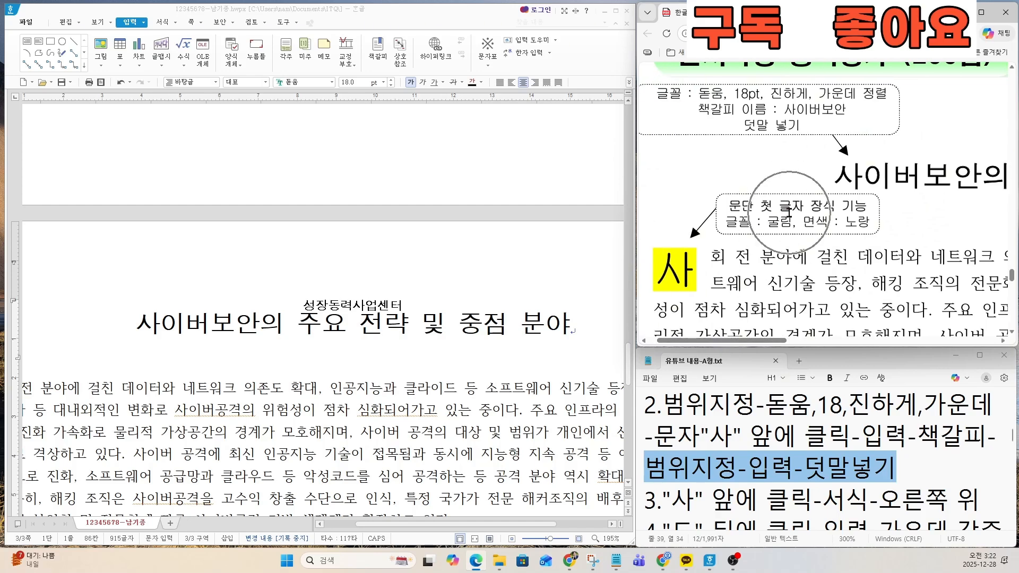
pyautogui.click(737, 467)
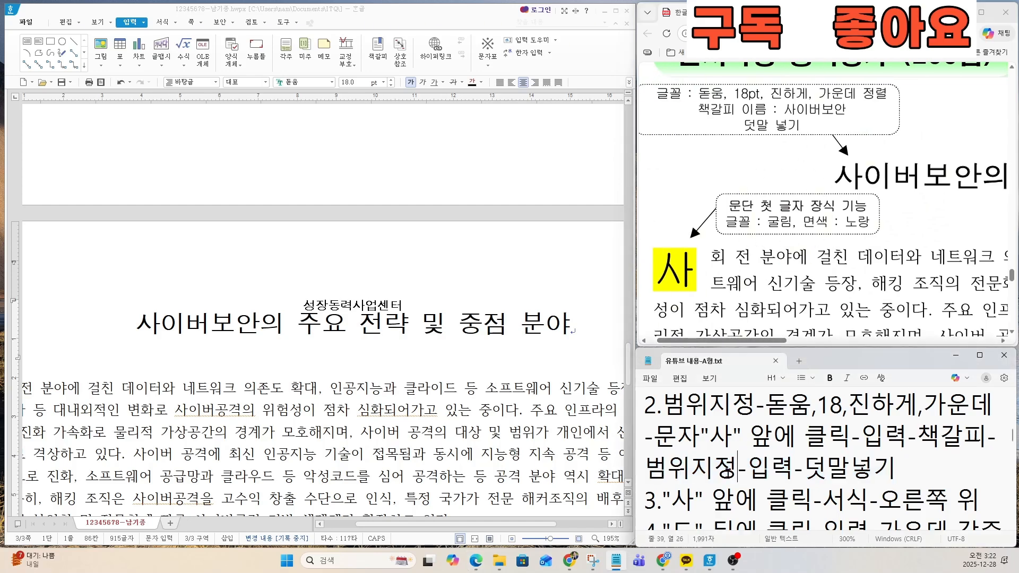
pyautogui.press('Down')
pyautogui.press('Down')
pyautogui.press('Down')
pyautogui.press('Down')
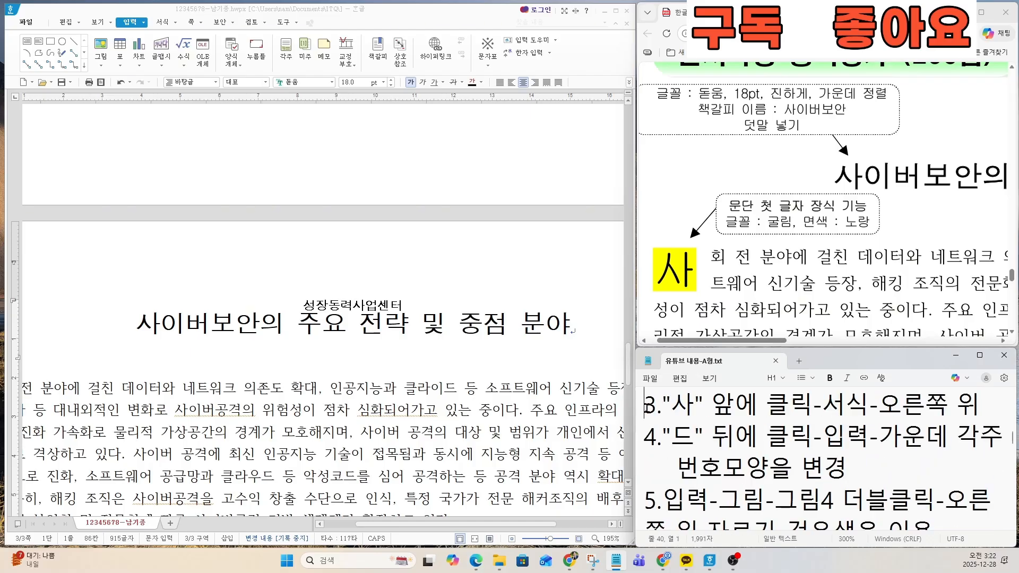
pyautogui.moveTo(645, 403); pyautogui.dragTo(978, 406)
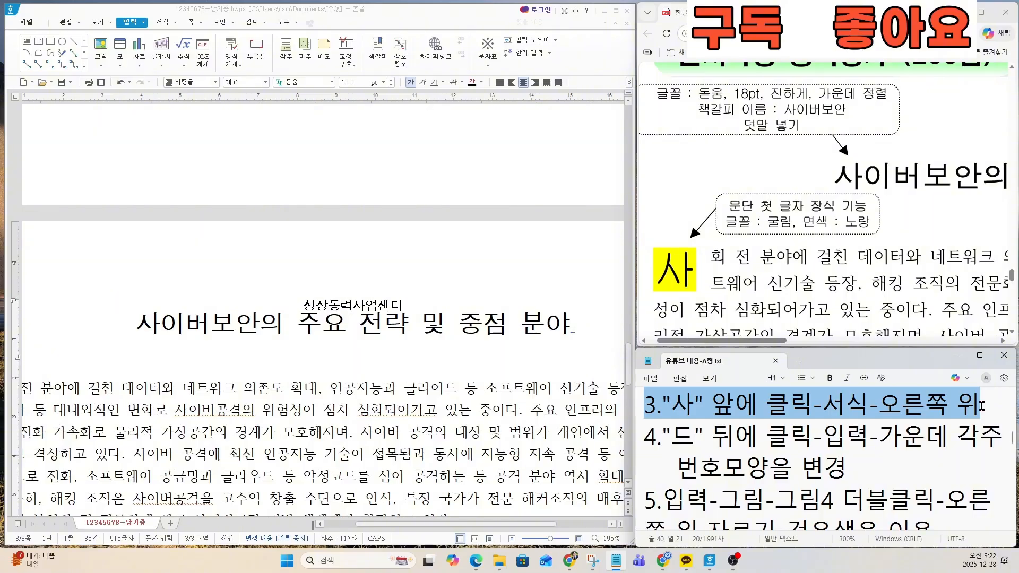
# Step: Place the cursor before 사회 in the first body paragraph and open the 문단 첫 글자 장식 settings
pyautogui.click(144, 319)
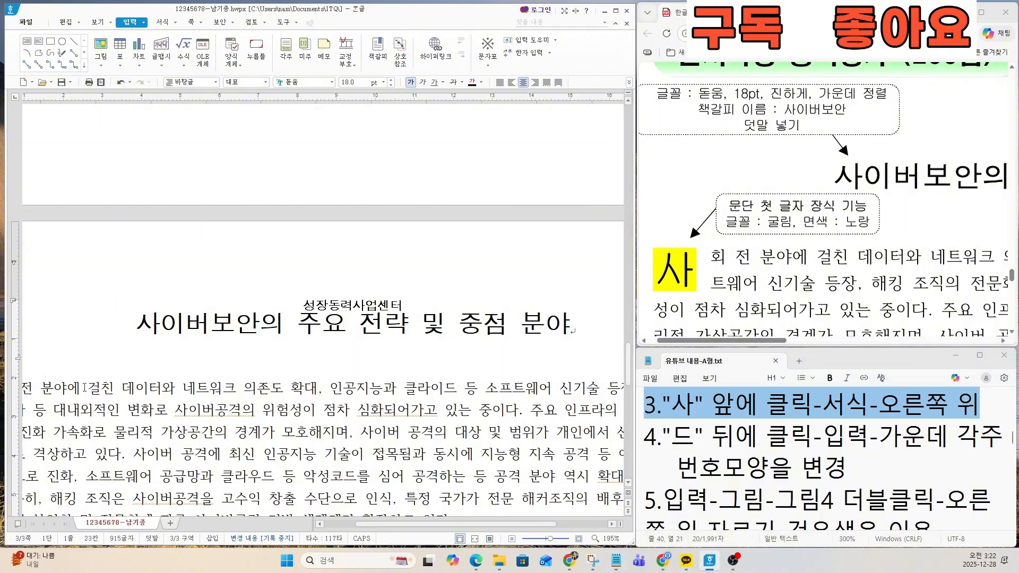
pyautogui.press('Down')
pyautogui.press('Left')
pyautogui.press('Left')
pyautogui.press('Left')
pyautogui.press('Left')
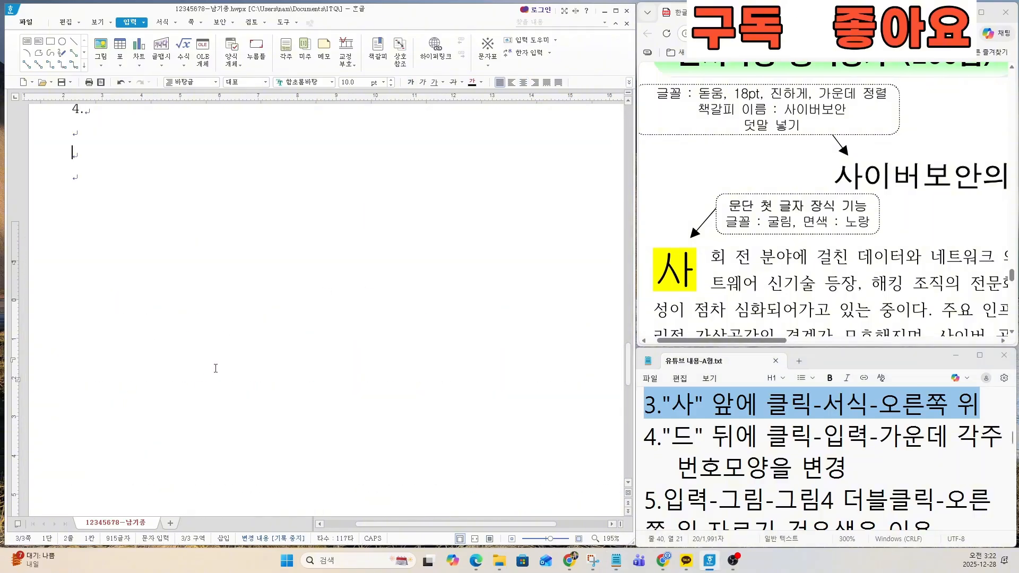
pyautogui.scroll(6, 212, 363)
pyautogui.scroll(-13, 189, 366)
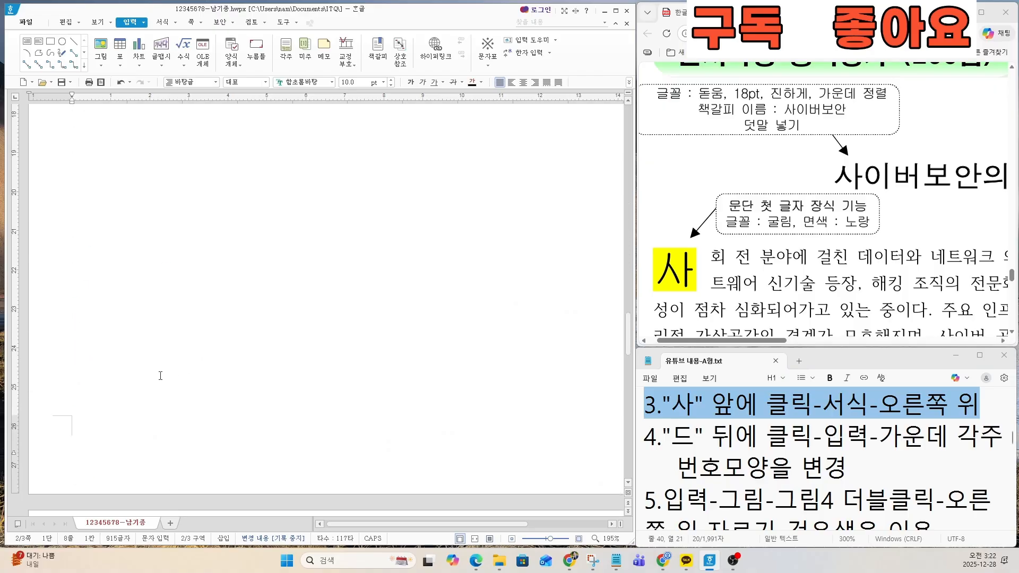
pyautogui.scroll(-6, 160, 376)
pyautogui.click(73, 178)
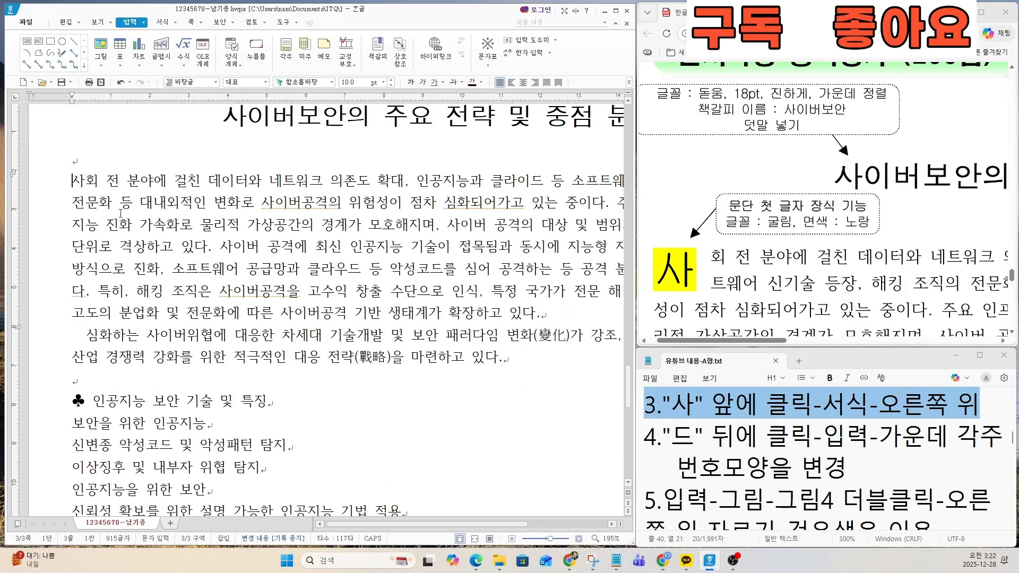
pyautogui.scroll(6, 74, 183)
pyautogui.scroll(2, 98, 215)
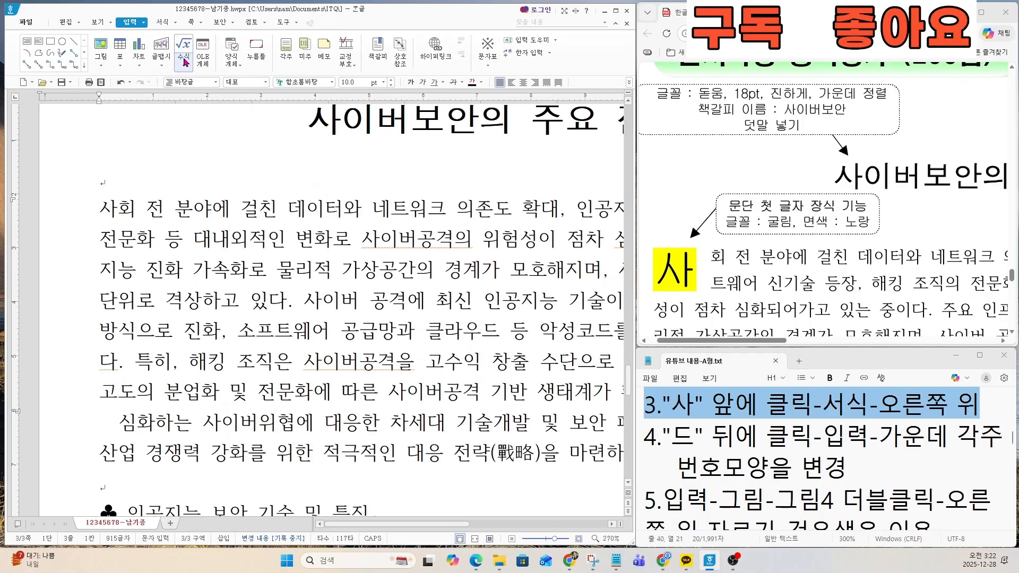
pyautogui.click(162, 24)
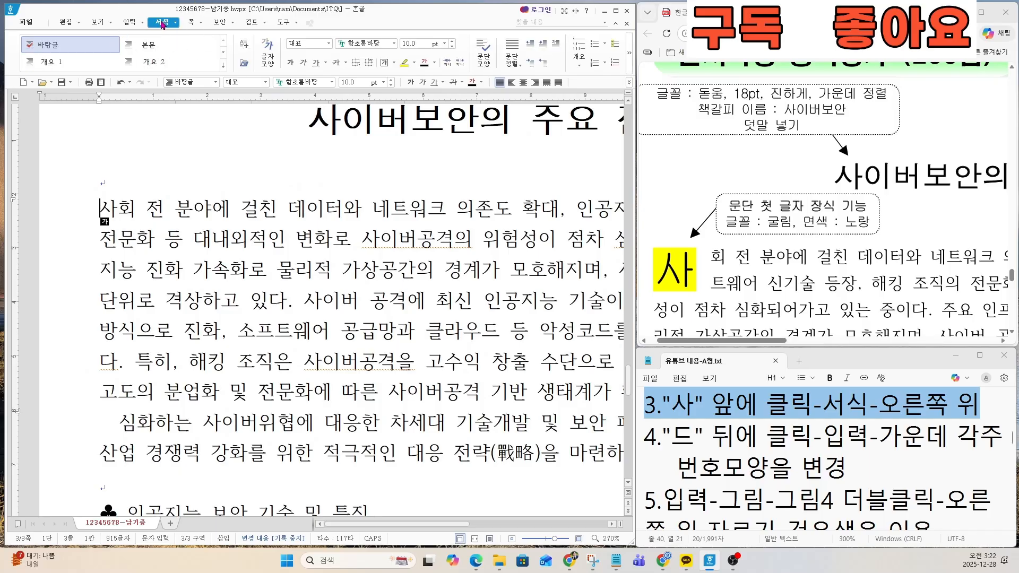
pyautogui.click(162, 23)
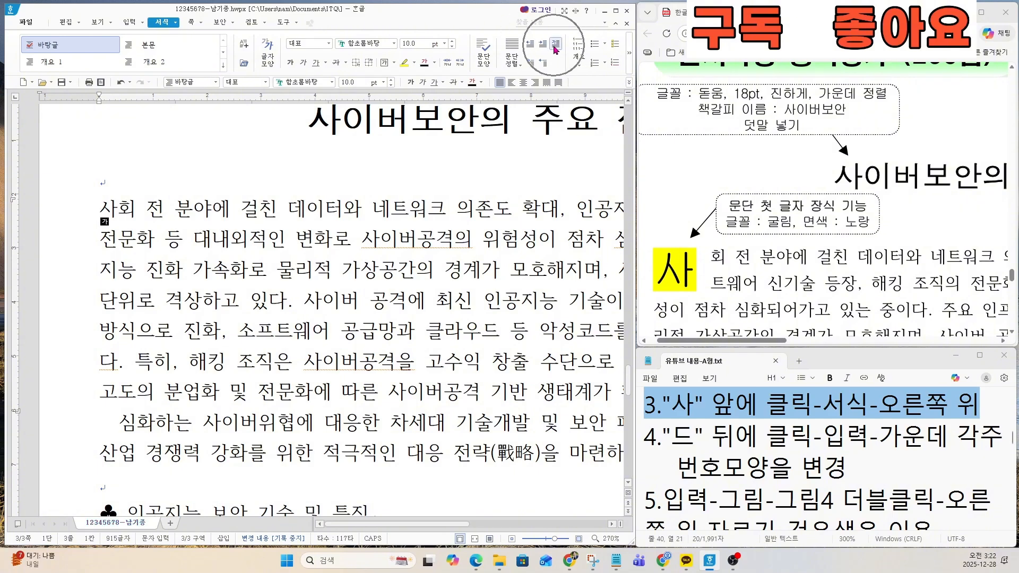
pyautogui.click(554, 45)
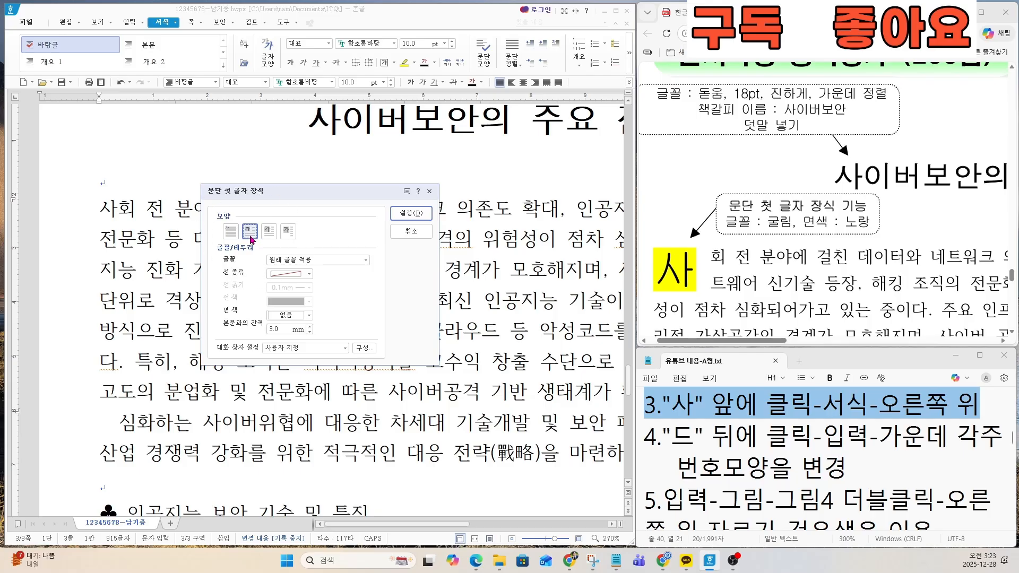
# Step: Set the decorated first letter's font to 굴림
pyautogui.click(302, 264)
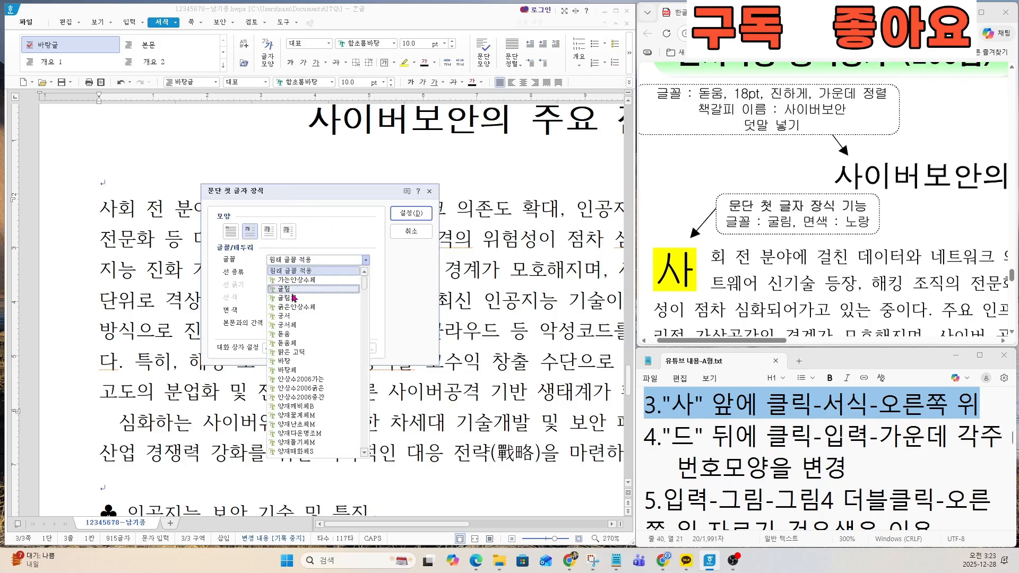
pyautogui.click(295, 290)
pyautogui.press('ctrl')
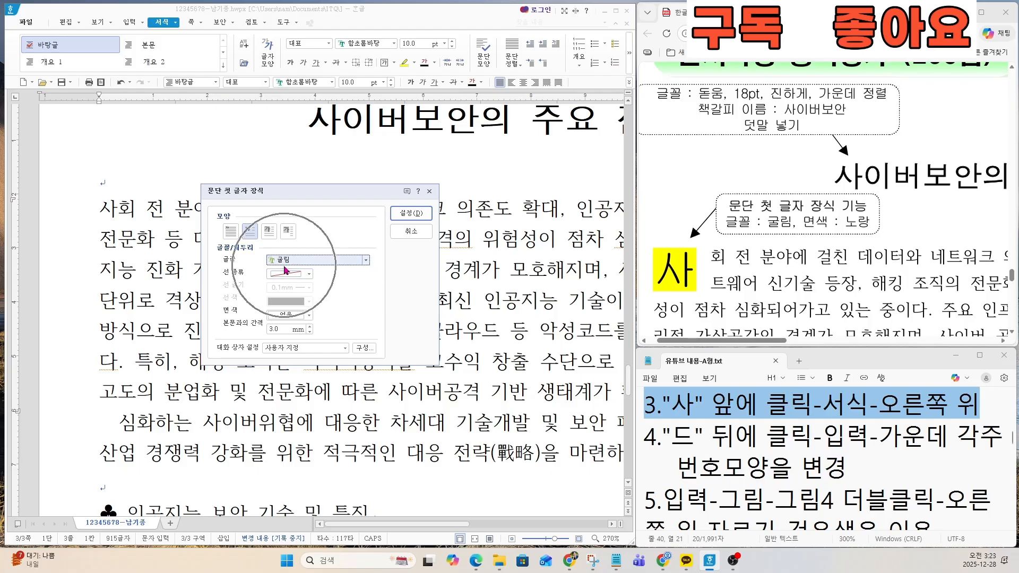
pyautogui.press('ctrl')
pyautogui.press('ctrl')
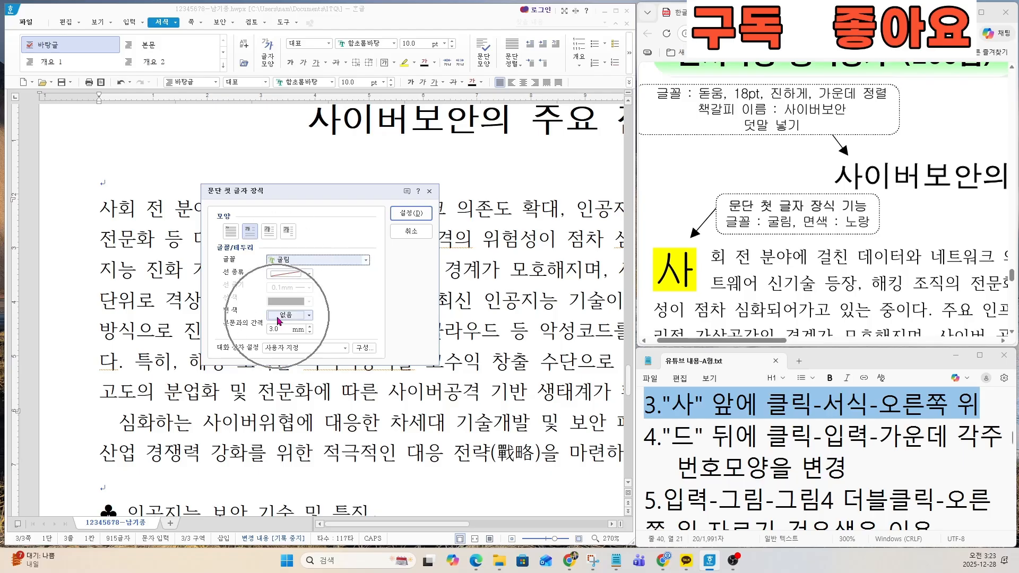
# Step: Set the first letter's fill colour to yellow and apply the 문단 첫 글자 장식 to the first body paragraph
pyautogui.press('ctrl')
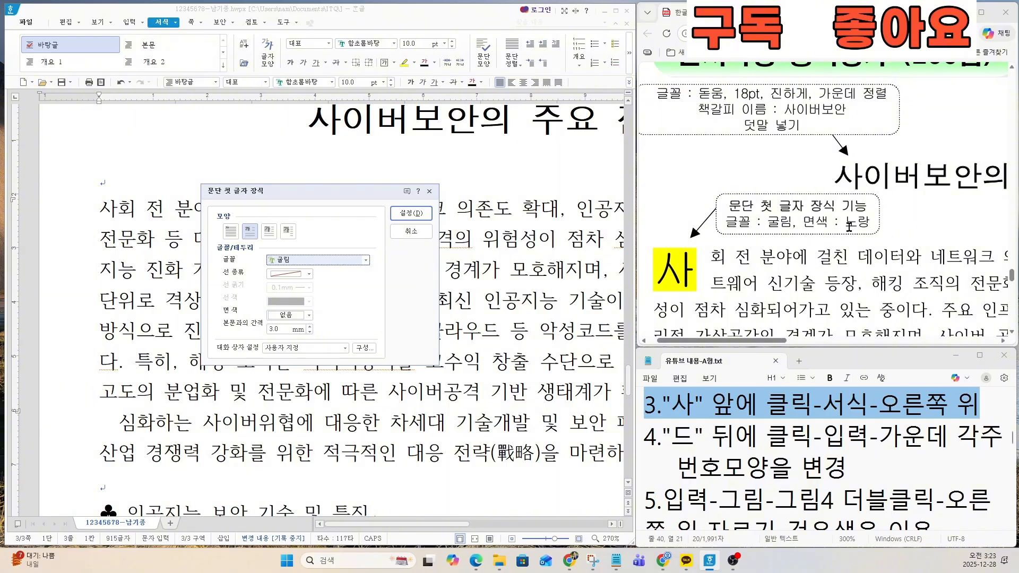
pyautogui.press('ctrl')
pyautogui.click(296, 316)
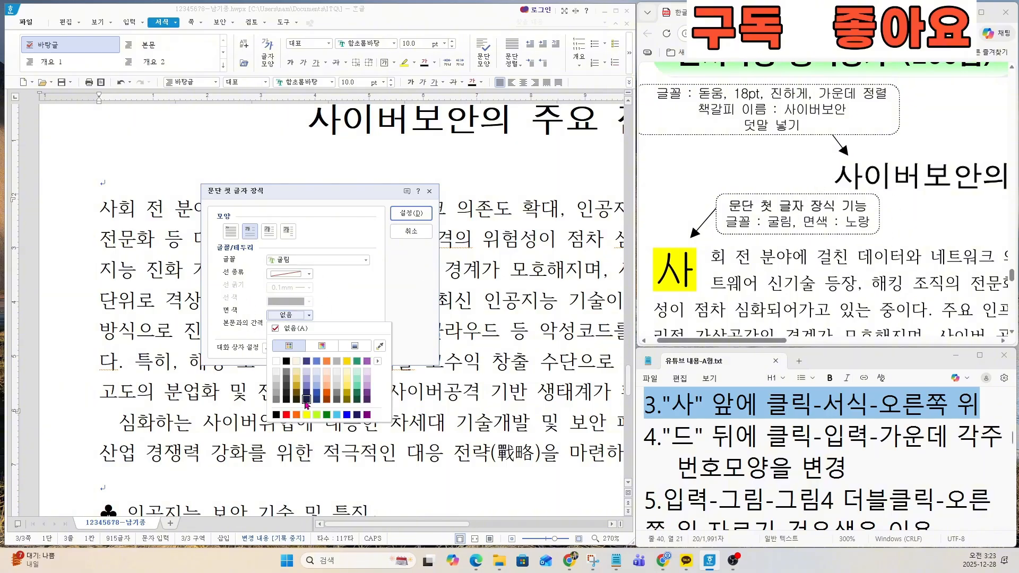
pyautogui.press('ctrl')
pyautogui.press('ctrl')
pyautogui.click(306, 415)
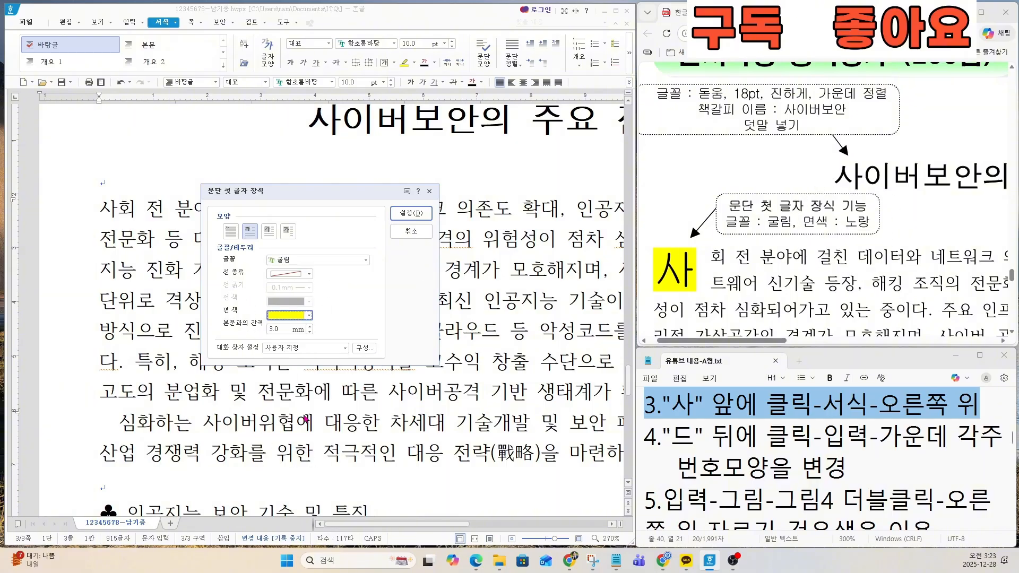
pyautogui.press('ctrl')
pyautogui.click(414, 215)
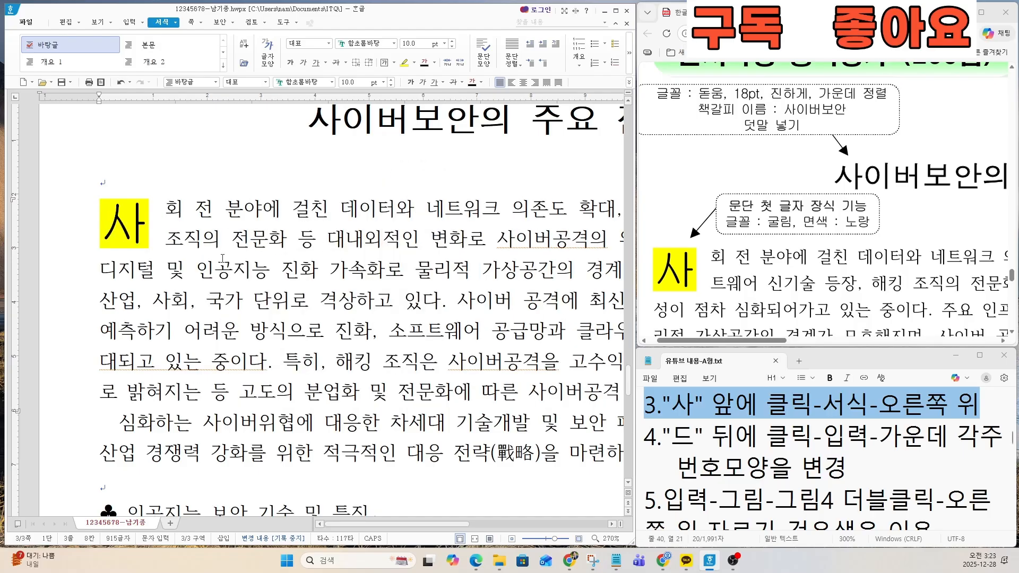
pyautogui.press('ctrl')
pyautogui.press('ctrl')
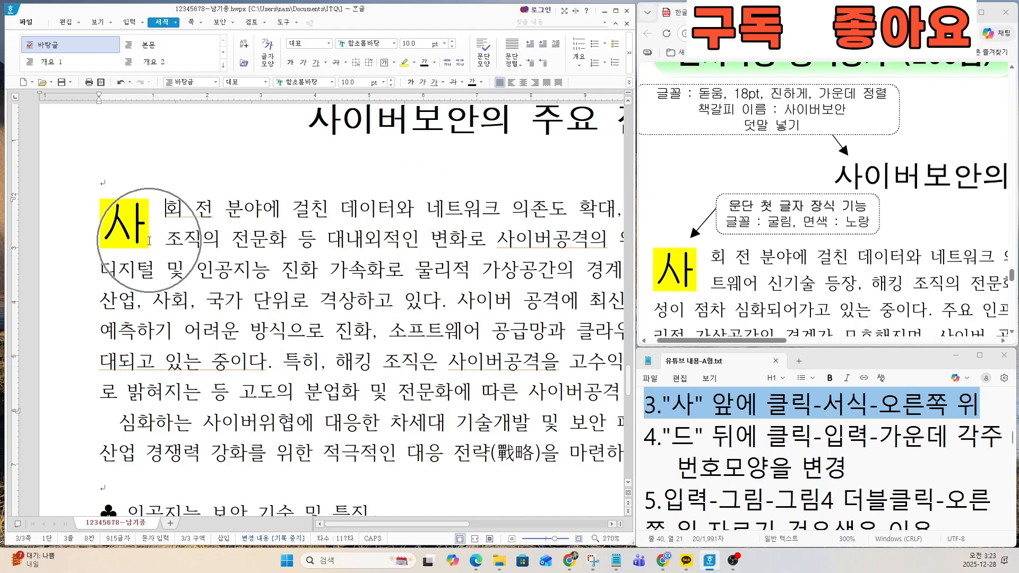
# Step: Review task 4 in the notes and locate where the exam sheet places the 각주 mark in the first body paragraph
pyautogui.moveTo(644, 436); pyautogui.dragTo(907, 464)
pyautogui.keyDown('ctrl'); pyautogui.scroll(-2, 885, 469); pyautogui.keyUp('ctrl')
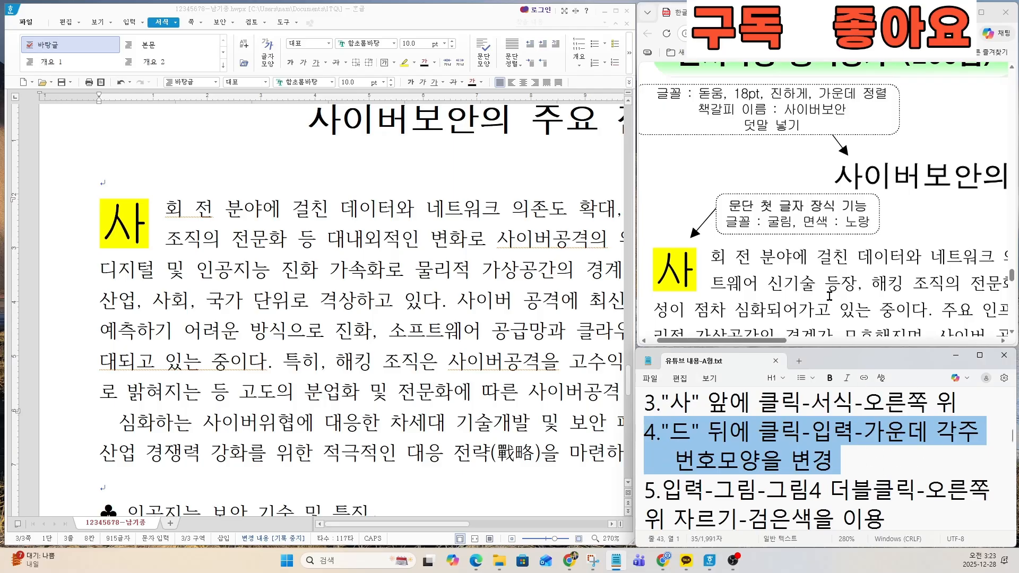
pyautogui.scroll(1, 829, 294)
pyautogui.keyDown('ctrl'); pyautogui.scroll(-3, 804, 314); pyautogui.keyUp('ctrl')
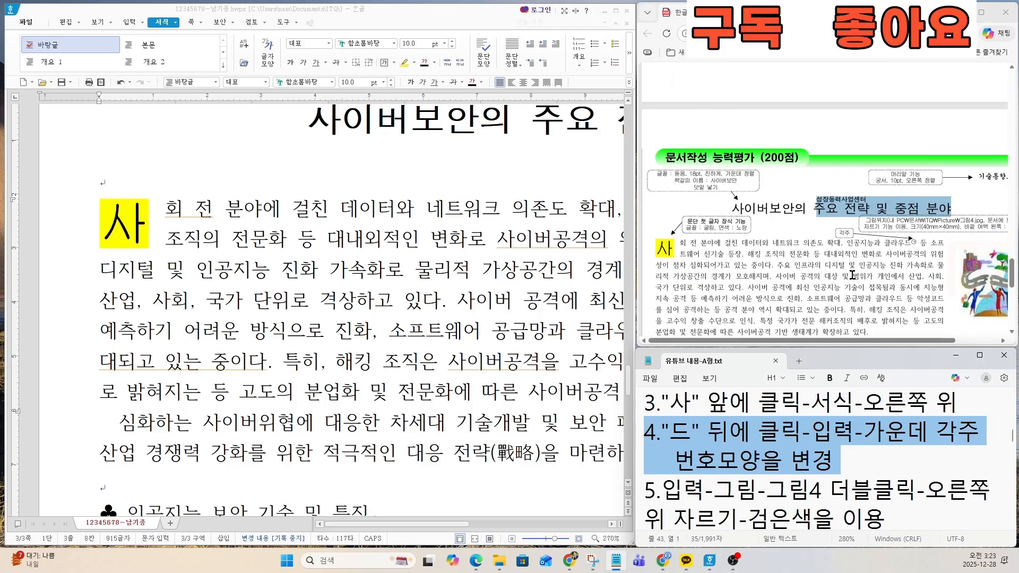
pyautogui.keyDown('ctrl'); pyautogui.scroll(5, 919, 255); pyautogui.keyUp('ctrl')
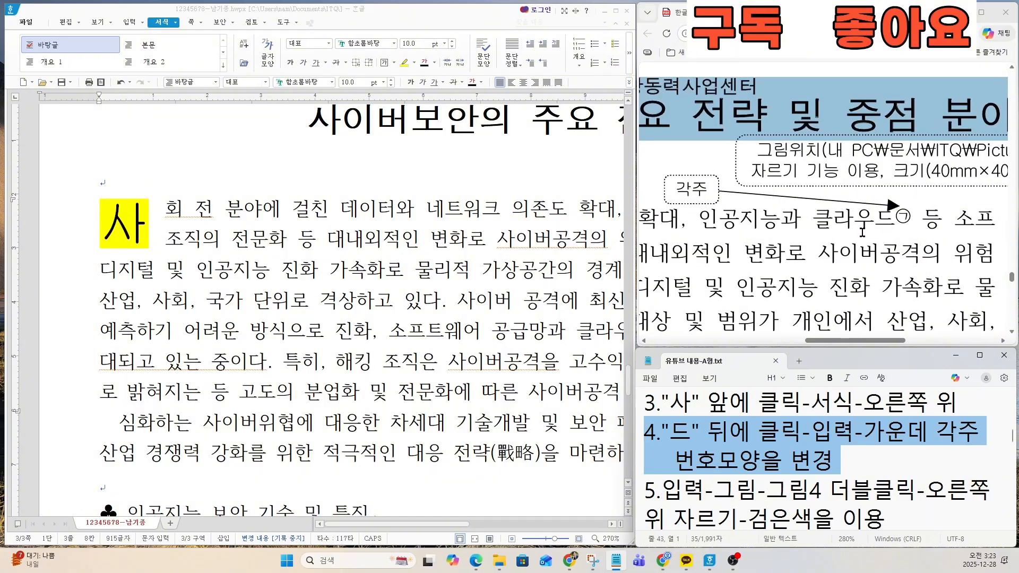
pyautogui.moveTo(824, 218); pyautogui.dragTo(916, 221)
pyautogui.click(934, 113)
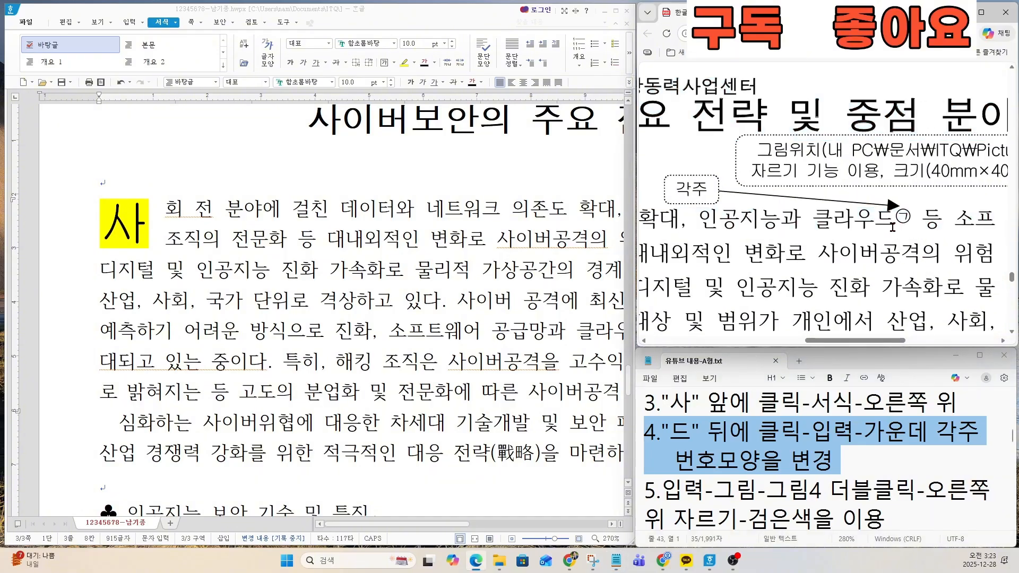
# Step: Insert a 각주 directly after the word 클라이드 in the first line of the body paragraph
pyautogui.click(295, 301)
pyautogui.moveTo(363, 523); pyautogui.dragTo(455, 524)
pyautogui.press('ctrl')
pyautogui.press('ctrl')
pyautogui.press('ctrl')
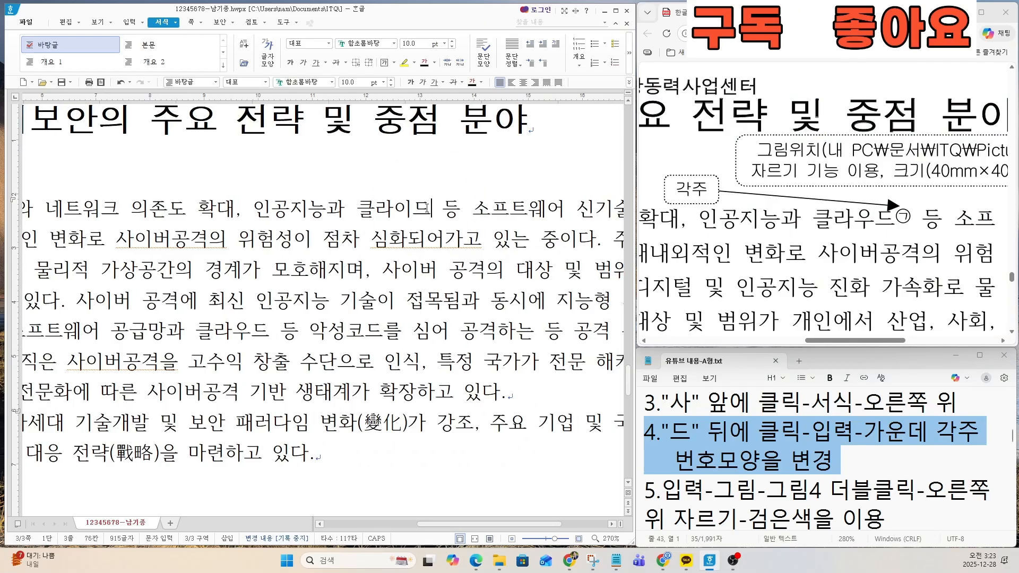
pyautogui.press('ctrl')
pyautogui.press('ctrl')
pyautogui.press('ctrl')
pyautogui.press('ctrl')
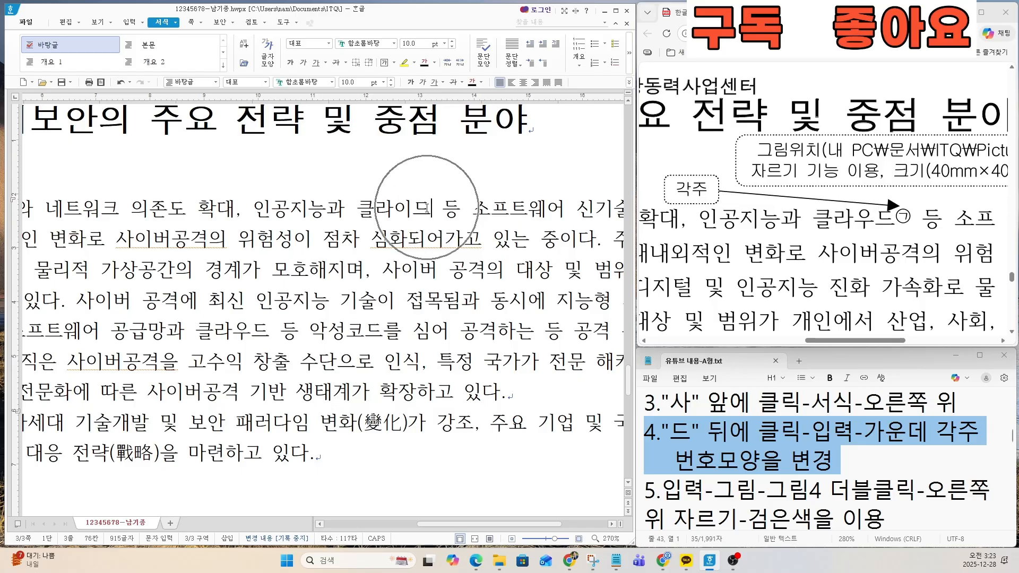
pyautogui.click(129, 23)
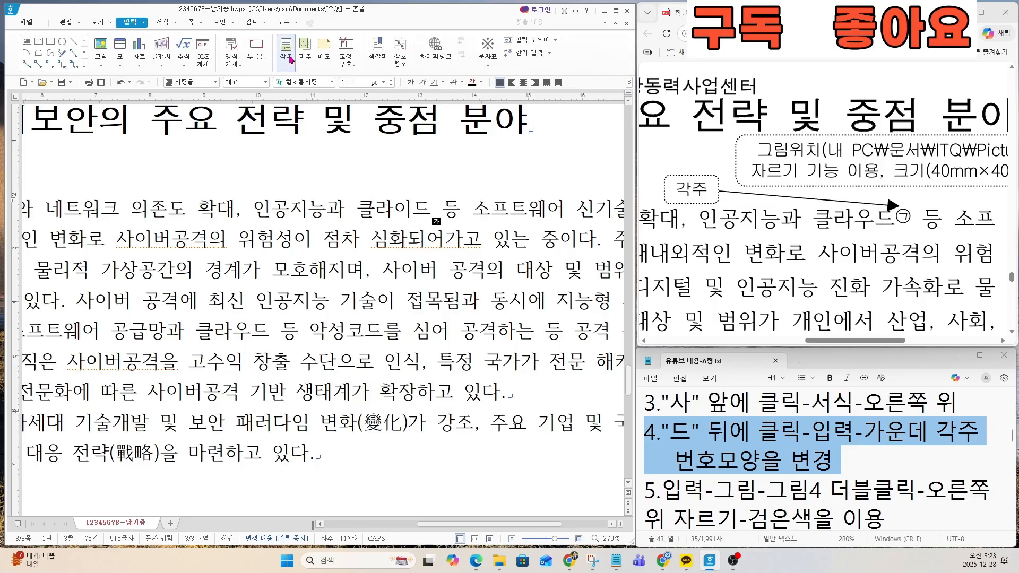
pyautogui.press('ctrl')
pyautogui.press('ctrl')
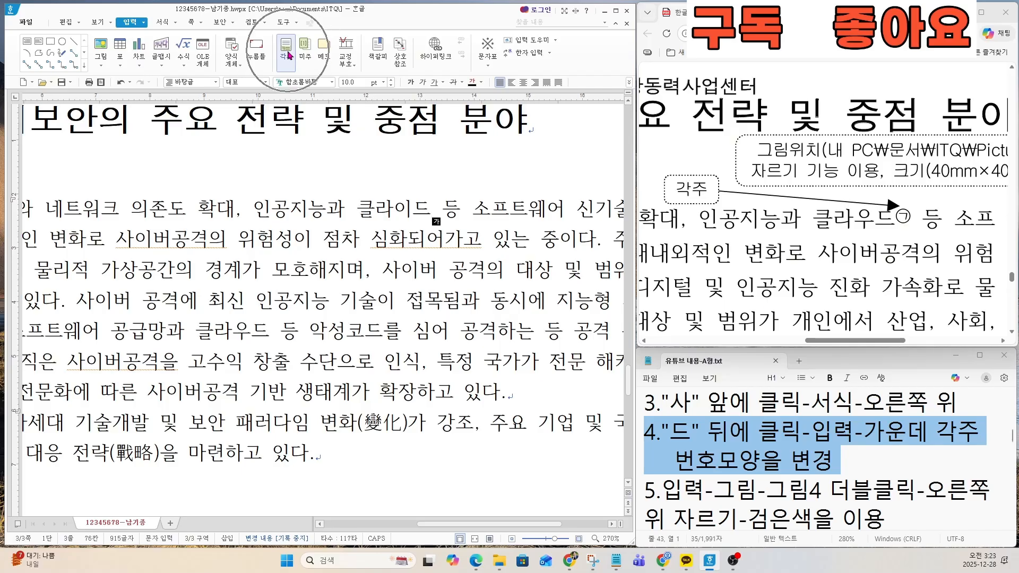
pyautogui.click(287, 51)
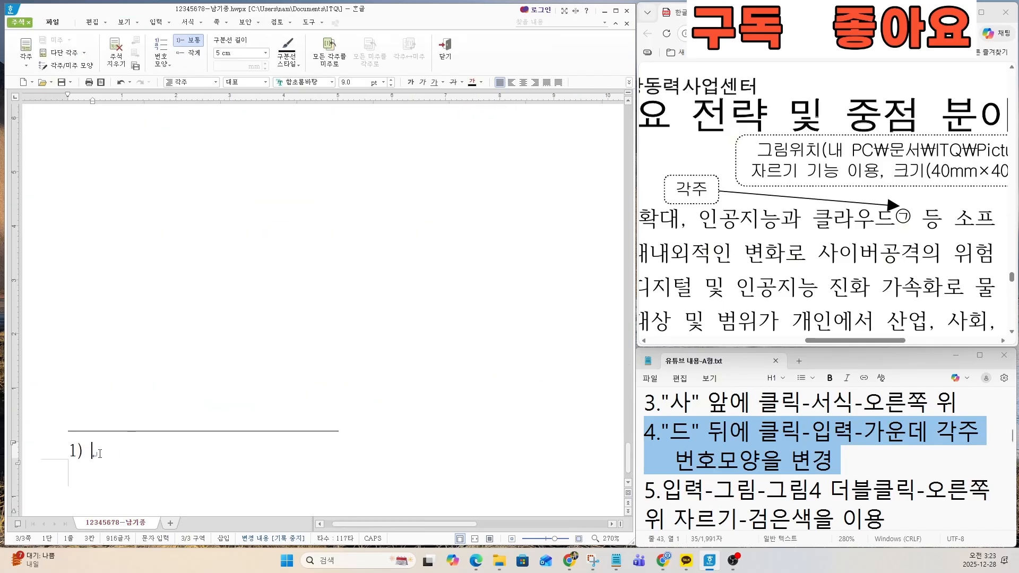
pyautogui.press('ctrl')
pyautogui.press('ctrl')
# Step: Check the footnote's number shape and wording at the end of the exam sheet's page three
pyautogui.scroll(-15, 721, 307)
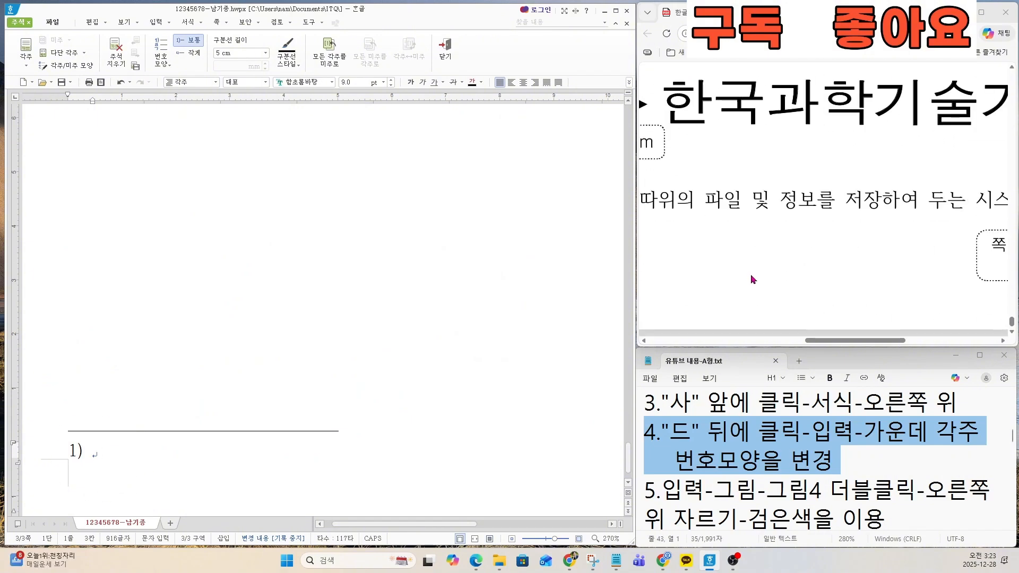
pyautogui.moveTo(833, 349); pyautogui.dragTo(683, 345)
pyautogui.press('ctrl')
pyautogui.press('ctrl')
pyautogui.press('ctrl')
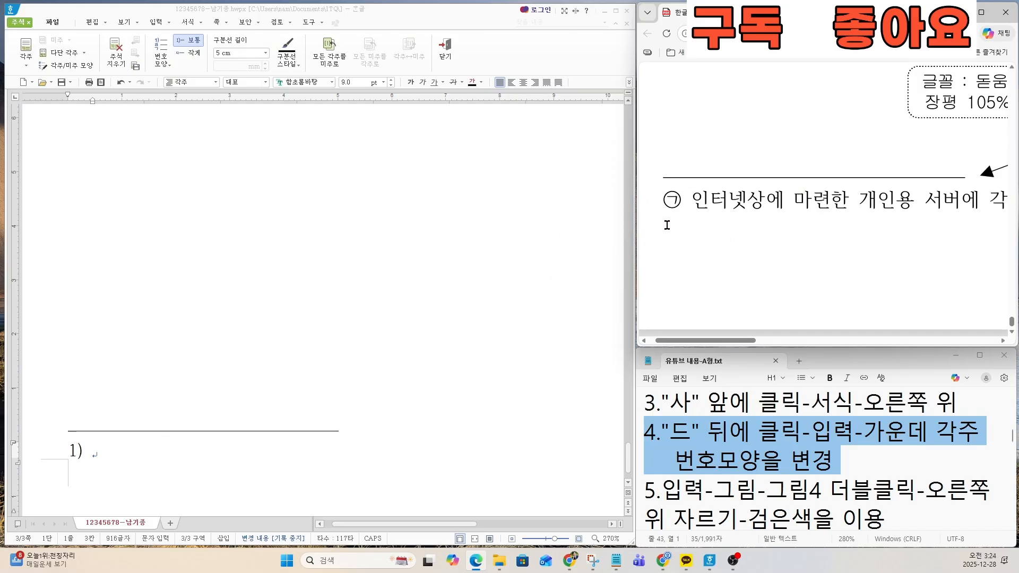
pyautogui.press('ctrl')
pyautogui.press('ctrl')
pyautogui.press('ctrl')
pyautogui.press('ctrl')
pyautogui.press('ctrl')
# Step: Change the footnote's 번호 모양 to the circled consonant style ㉠, ㉡, ㉢
pyautogui.press('ctrl')
pyautogui.press('ctrl')
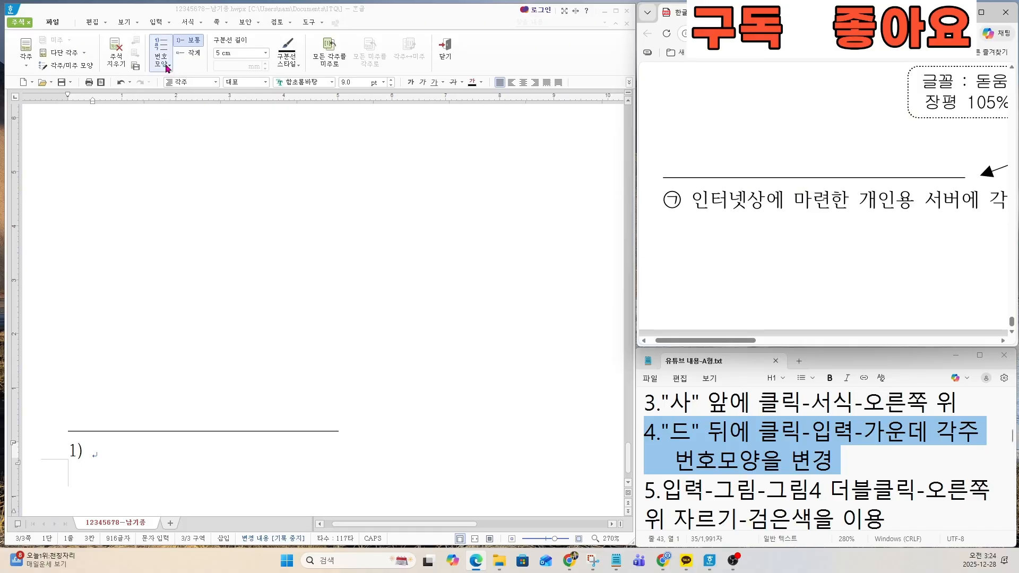
pyautogui.press('ctrl')
pyautogui.press('ctrl')
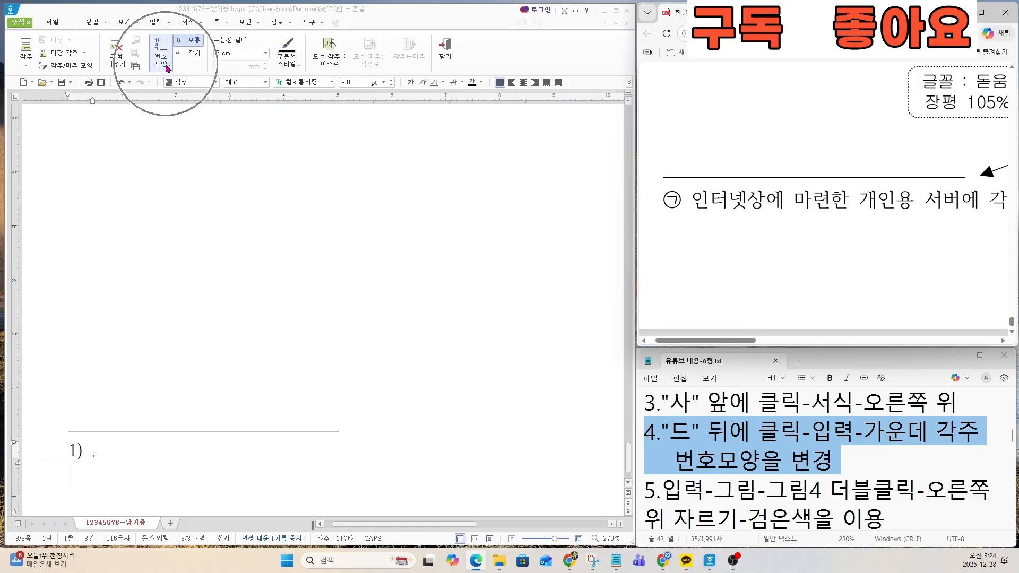
pyautogui.click(167, 68)
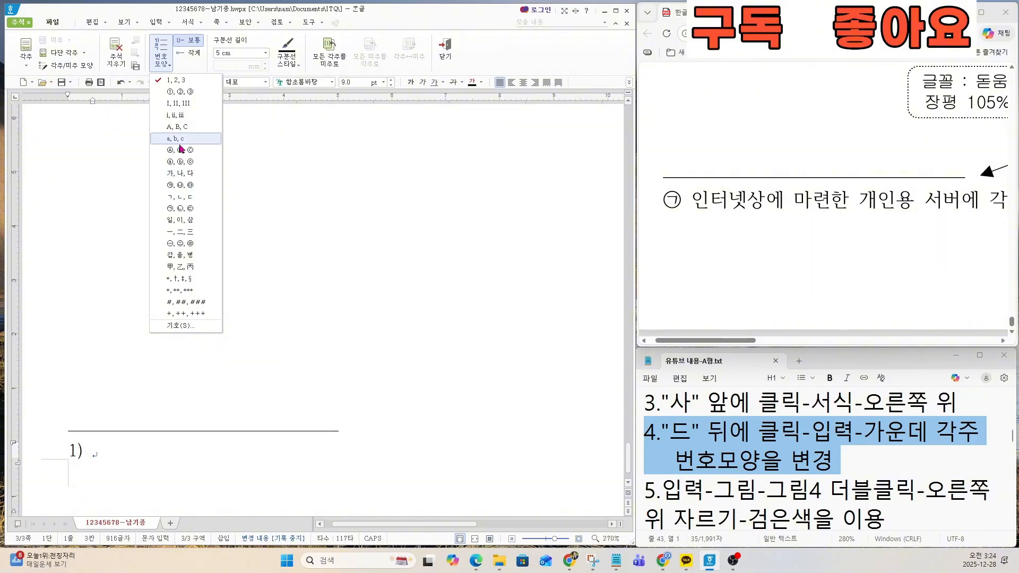
pyautogui.press('ctrl')
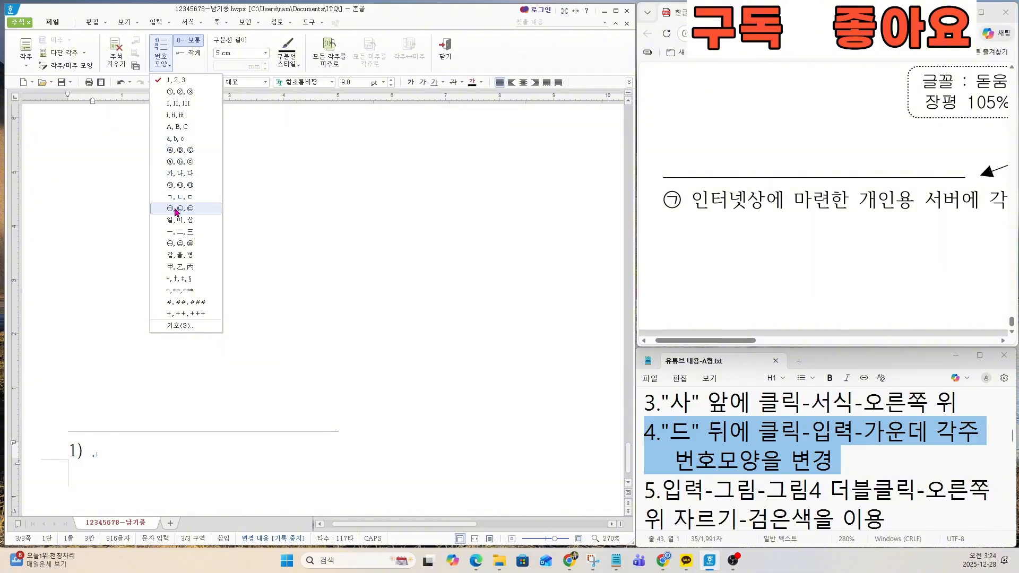
pyautogui.press('ctrl')
pyautogui.press('ctrl')
pyautogui.click(175, 208)
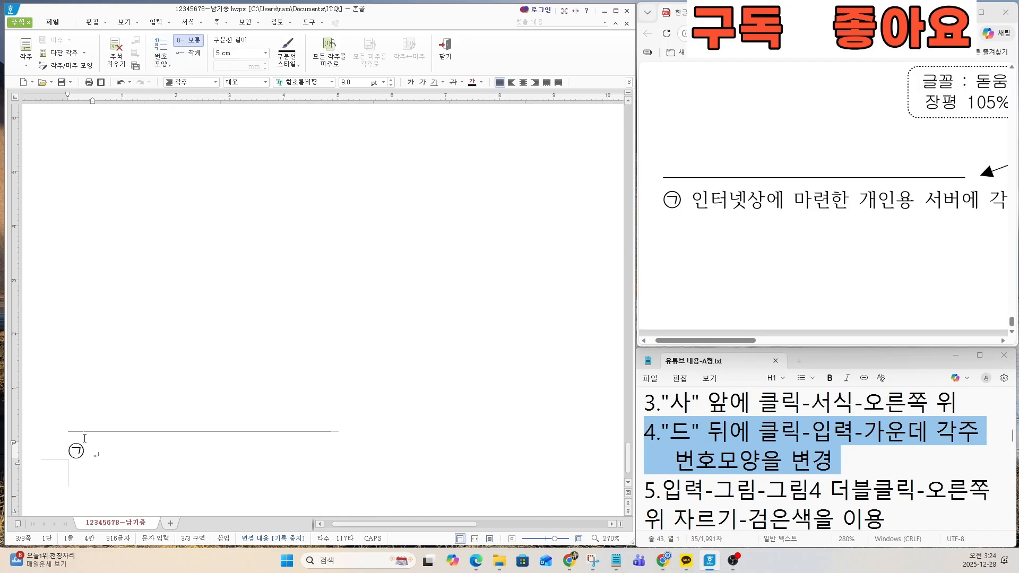
pyautogui.press('ctrl')
# Step: Enter the footnote text 인터넷상에 마련한 개인용 서버에 각종 문서, 사진, 음악 따위의 파일 및 정보를 저장하여 두는 시스템
pyautogui.keyDown('ctrl'); pyautogui.scroll(-3, 841, 251); pyautogui.keyUp('ctrl')
pyautogui.scroll(1, 831, 237)
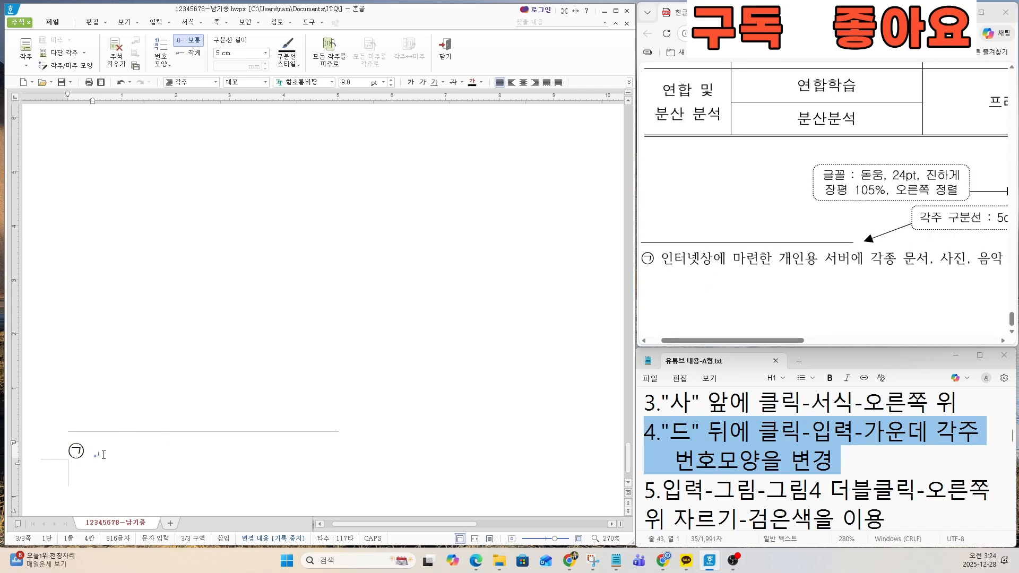
pyautogui.write('인터넷상에 ')
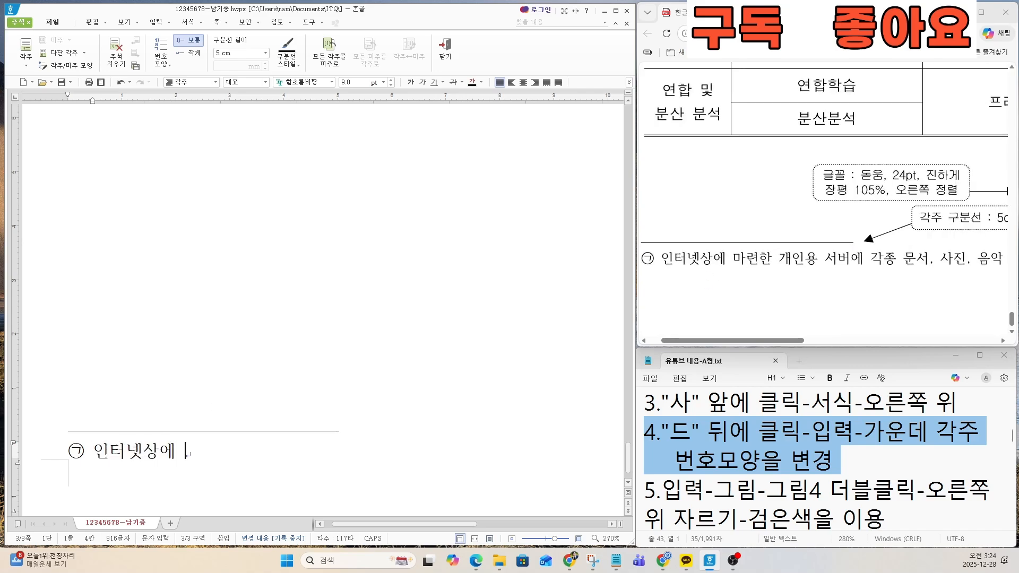
pyautogui.write('마련한 개인용 서벙')
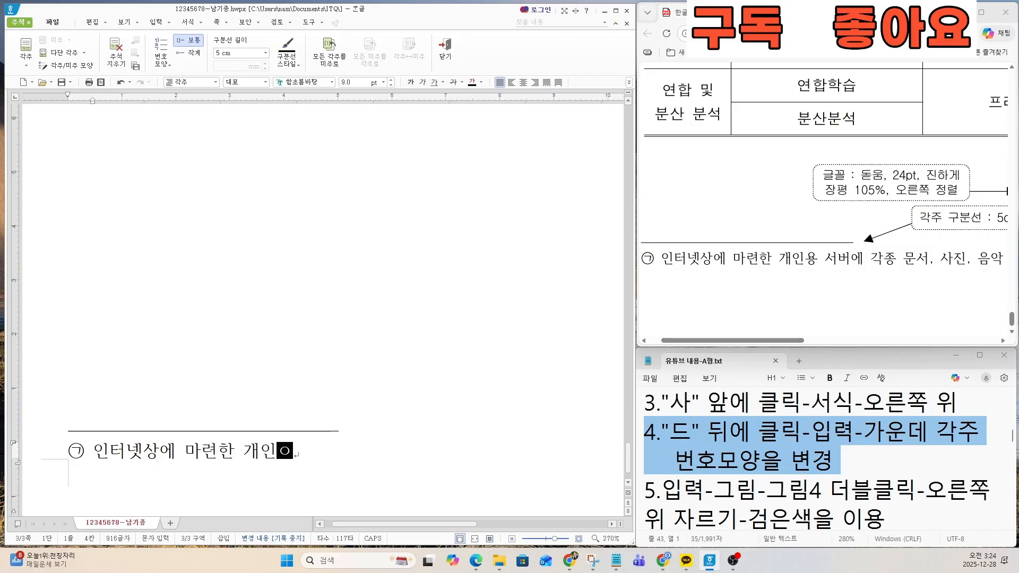
pyautogui.write('에 ')
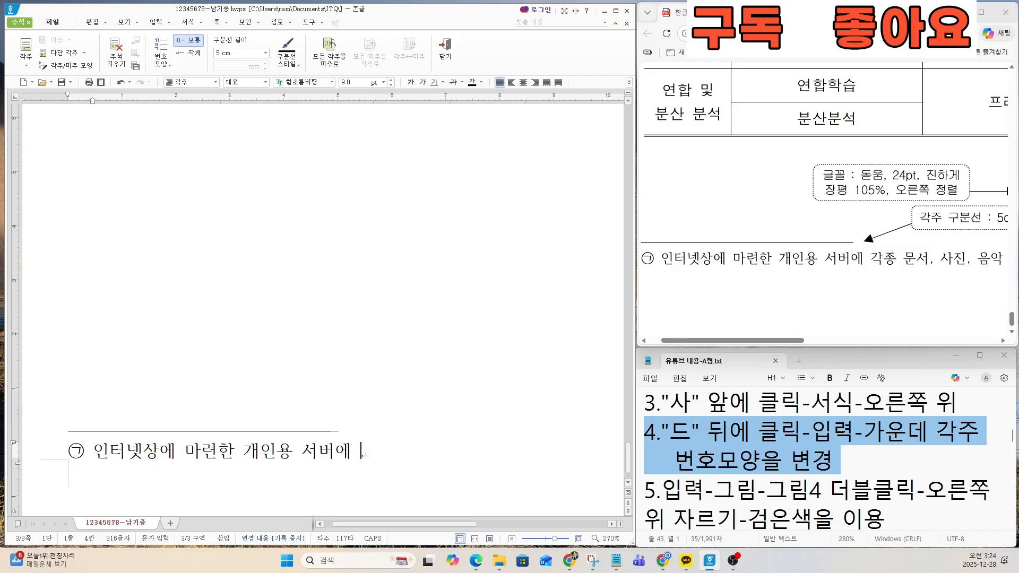
pyautogui.write('각종 문서, 사진, 음악')
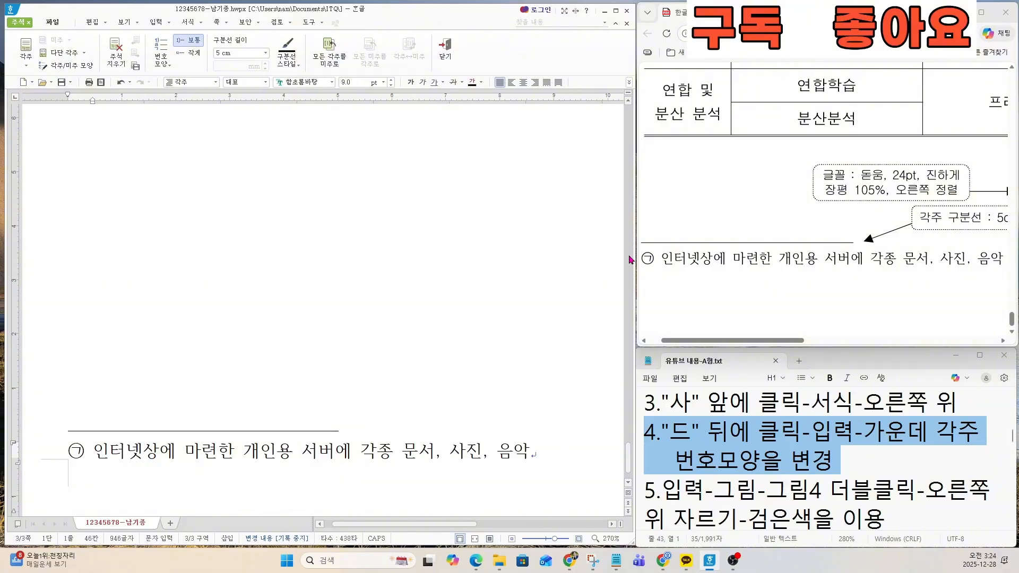
pyautogui.moveTo(787, 340); pyautogui.dragTo(911, 341)
pyautogui.click(567, 453)
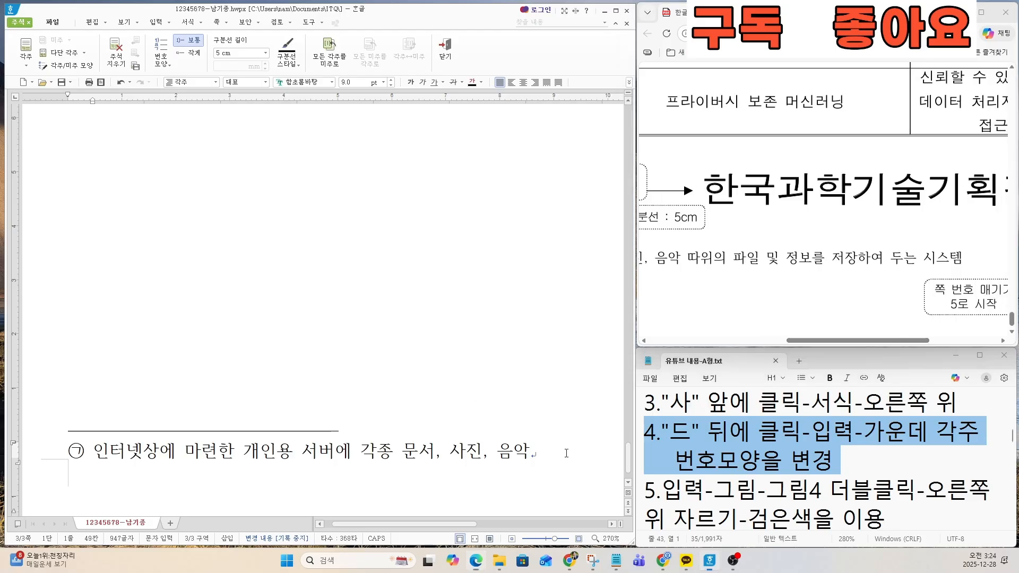
pyautogui.write('따위의 파이')
pyautogui.write(' 및 ')
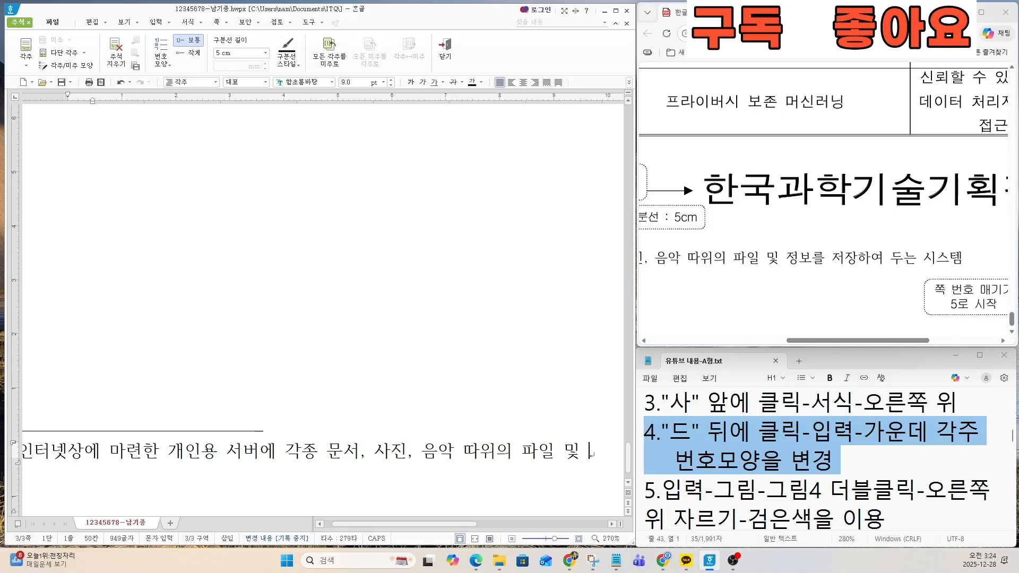
pyautogui.write('정보를 저장하여 두')
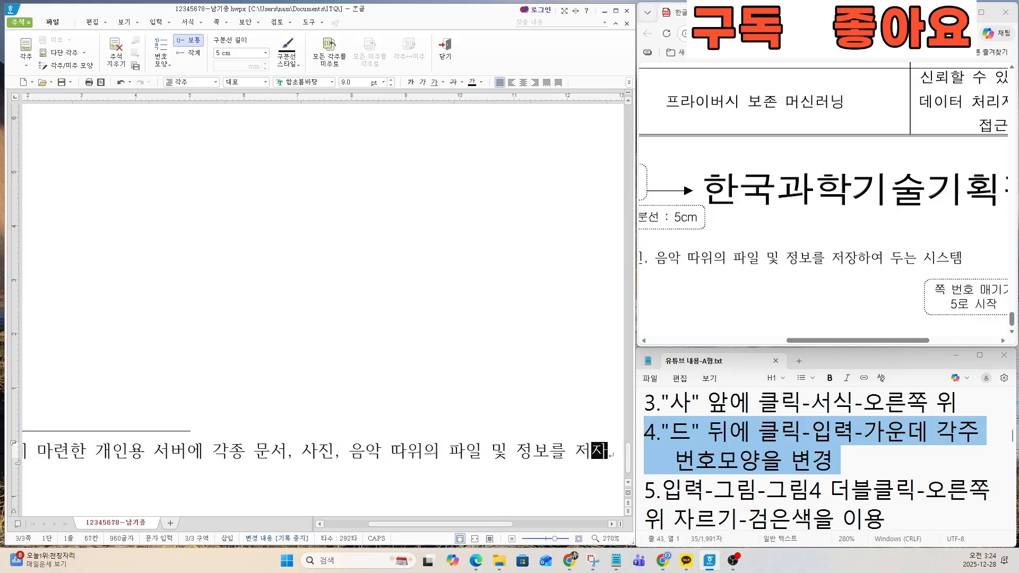
pyautogui.write('는 시스템')
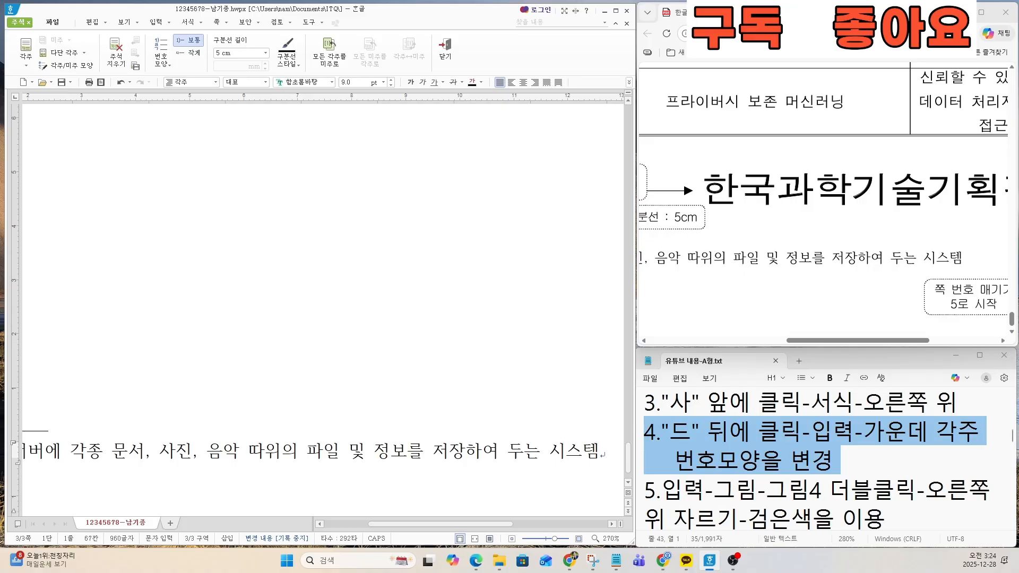
# Step: Compare the whole footnote and its separator line with the exam sheet's 각주 specification
pyautogui.keyDown('ctrl'); pyautogui.scroll(-5, 348, 402); pyautogui.keyUp('ctrl')
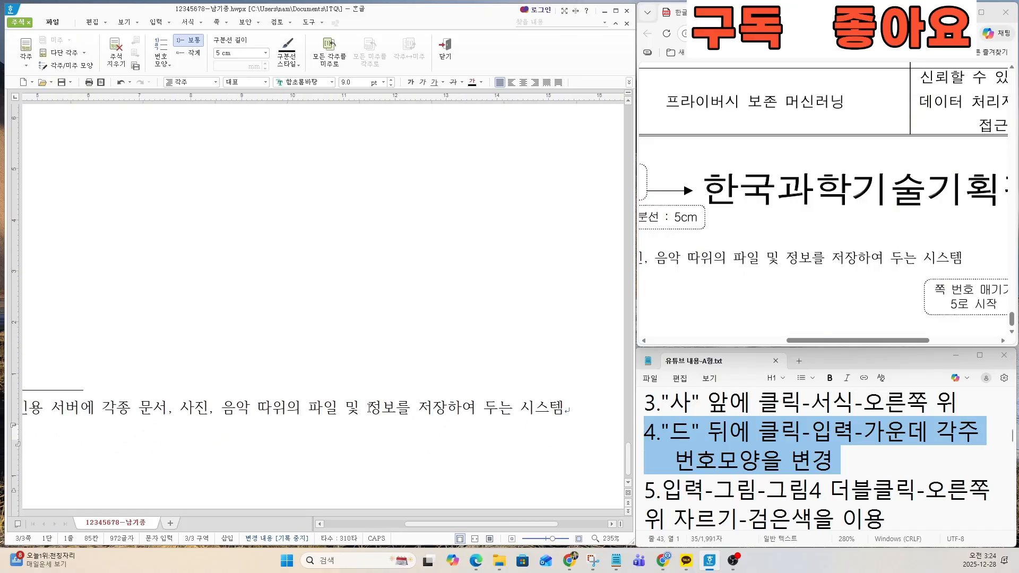
pyautogui.keyDown('ctrl'); pyautogui.scroll(-1, 347, 402); pyautogui.keyUp('ctrl')
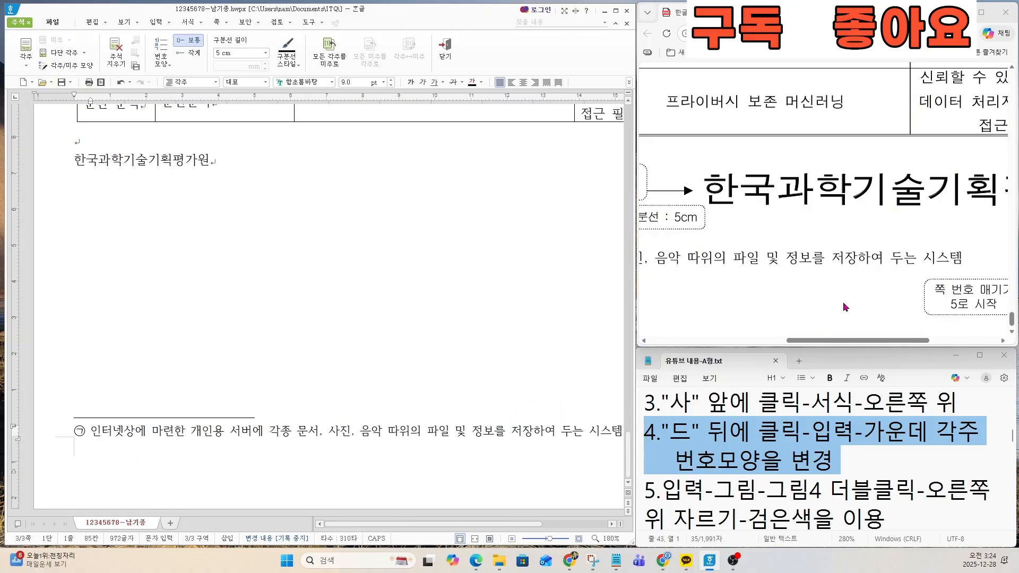
pyautogui.keyDown('ctrl'); pyautogui.scroll(-3, 842, 302); pyautogui.keyUp('ctrl')
pyautogui.press('ctrl')
pyautogui.press('ctrl')
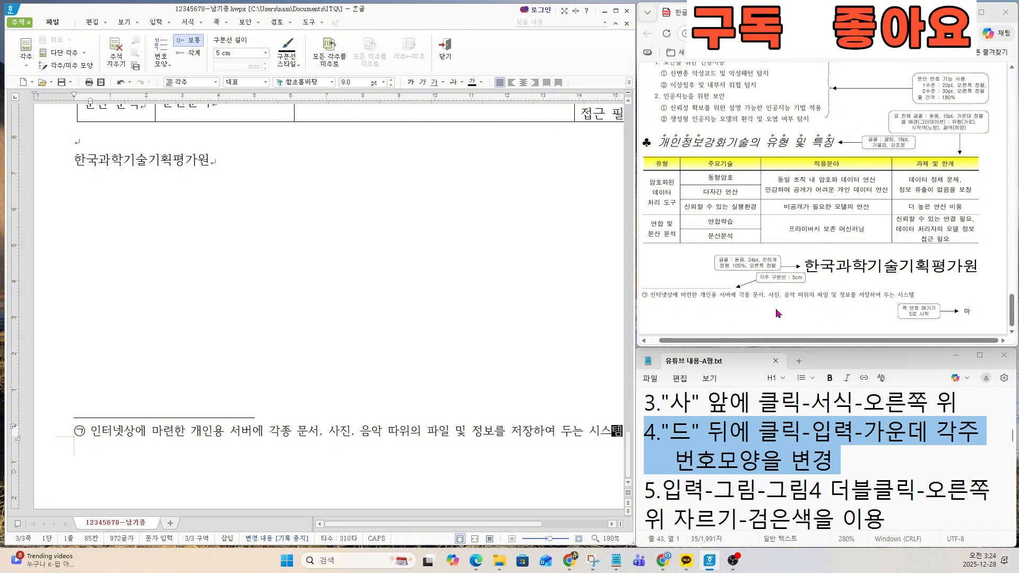
# Step: Close the footnote editing and return to the body text
pyautogui.press('ctrl')
pyautogui.press('ctrl')
pyautogui.press('ctrl')
pyautogui.press('ctrl')
pyautogui.press('ctrl')
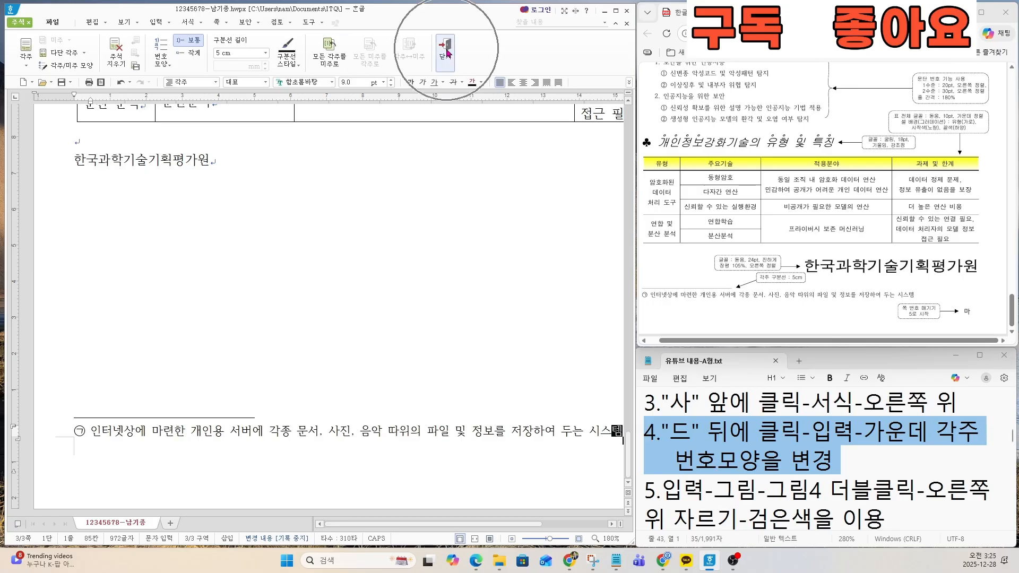
pyautogui.click(446, 50)
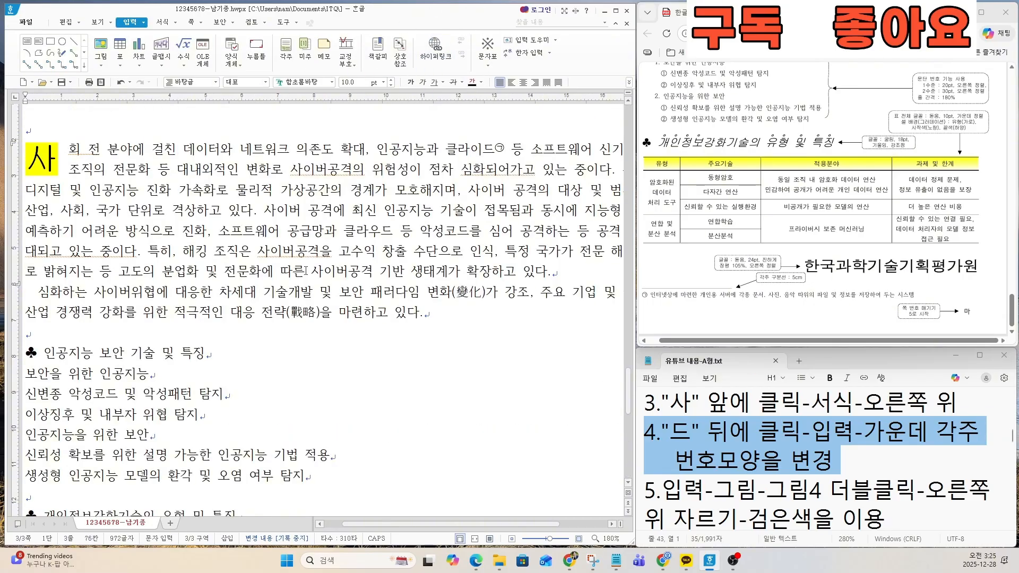
# Step: Highlight task 5 in the notes file and find the matching picture beside the exam sheet's first body paragraph
pyautogui.click(740, 465)
pyautogui.moveTo(643, 487); pyautogui.dragTo(740, 454)
pyautogui.scroll(-3, 739, 456)
pyautogui.scroll(3, 712, 450)
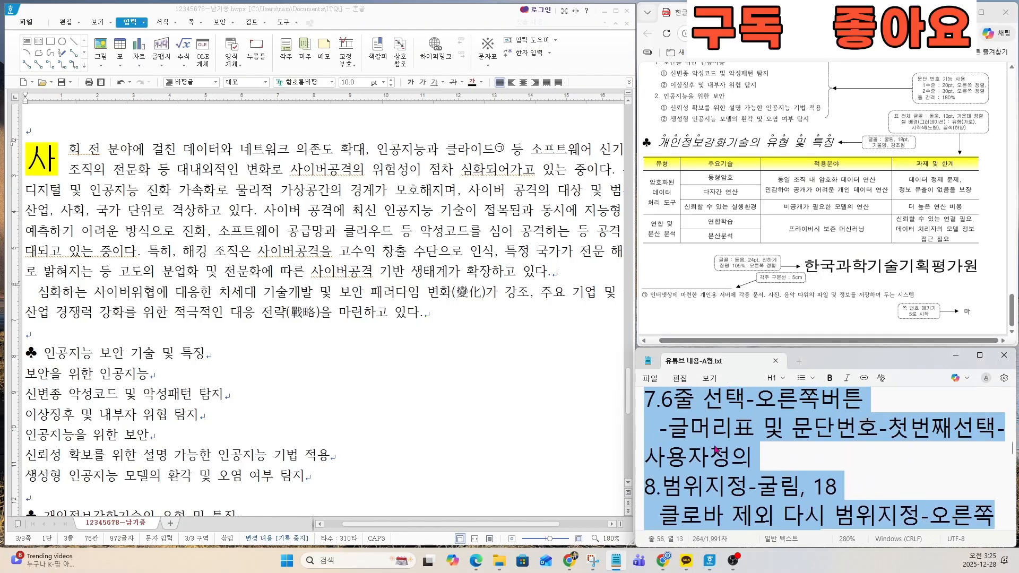
pyautogui.scroll(2, 711, 450)
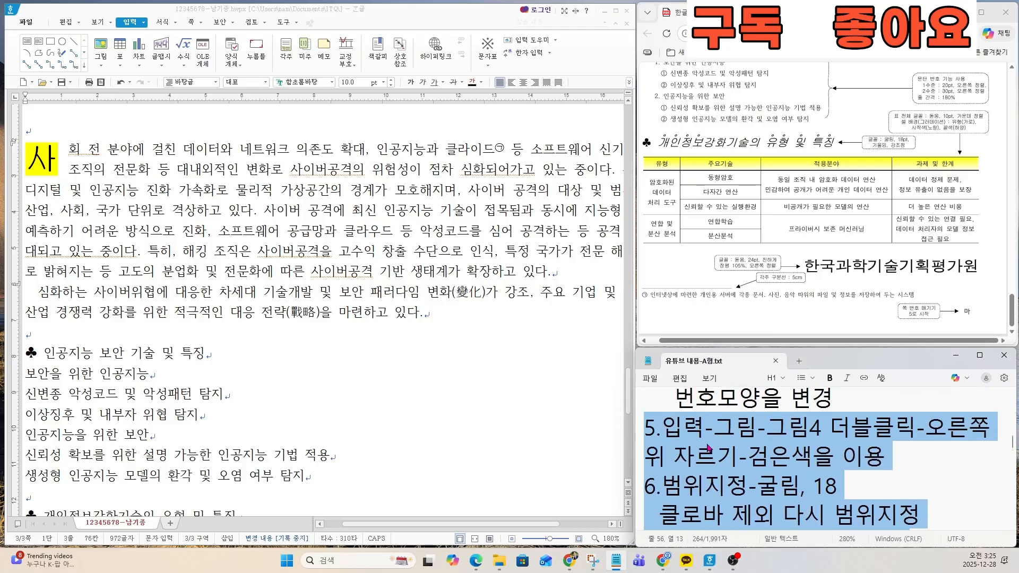
pyautogui.click(711, 451)
pyautogui.moveTo(645, 427); pyautogui.dragTo(887, 459)
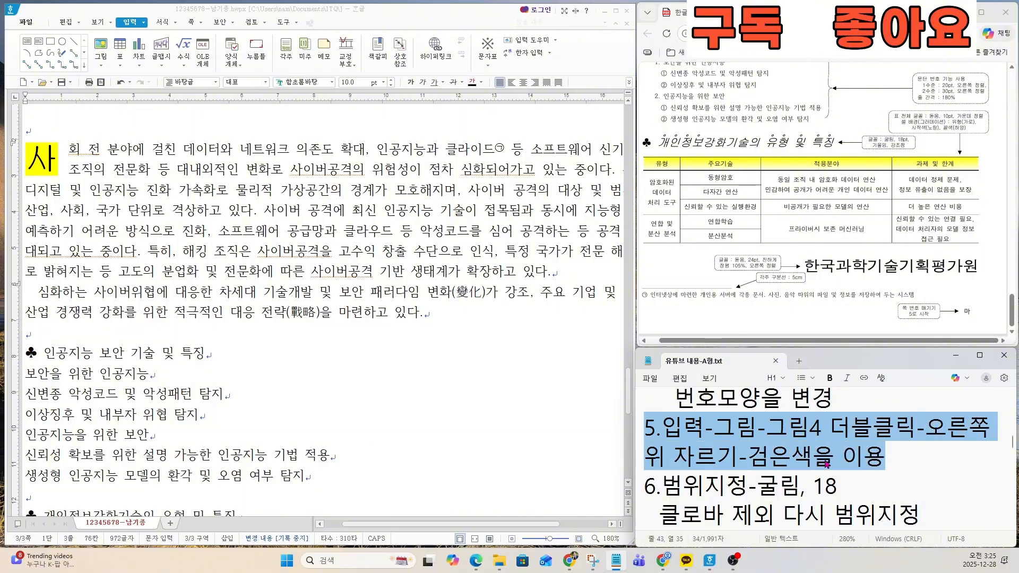
pyautogui.scroll(5, 946, 259)
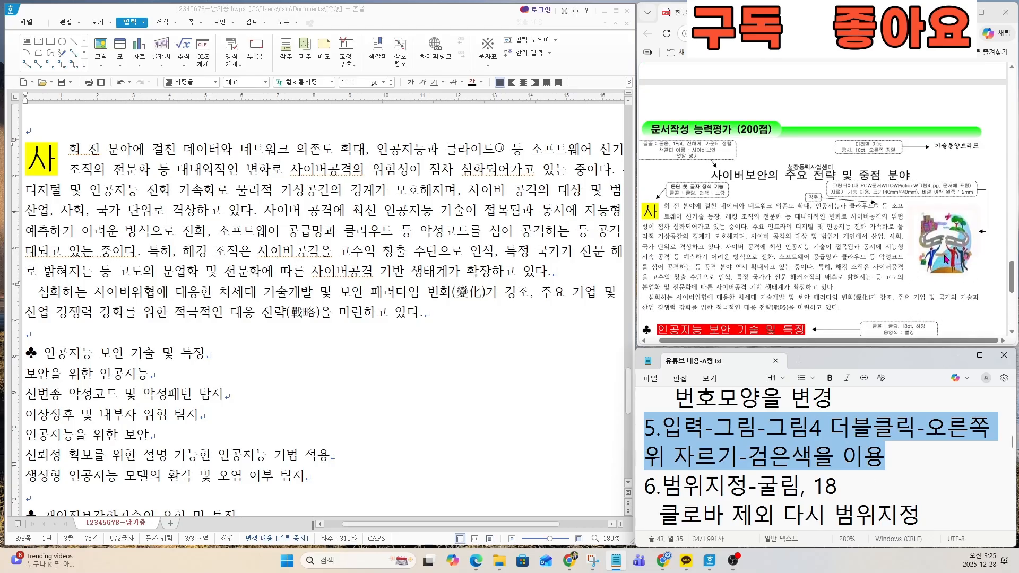
pyautogui.press('ctrl')
pyautogui.press('ctrl')
pyautogui.press('ctrl')
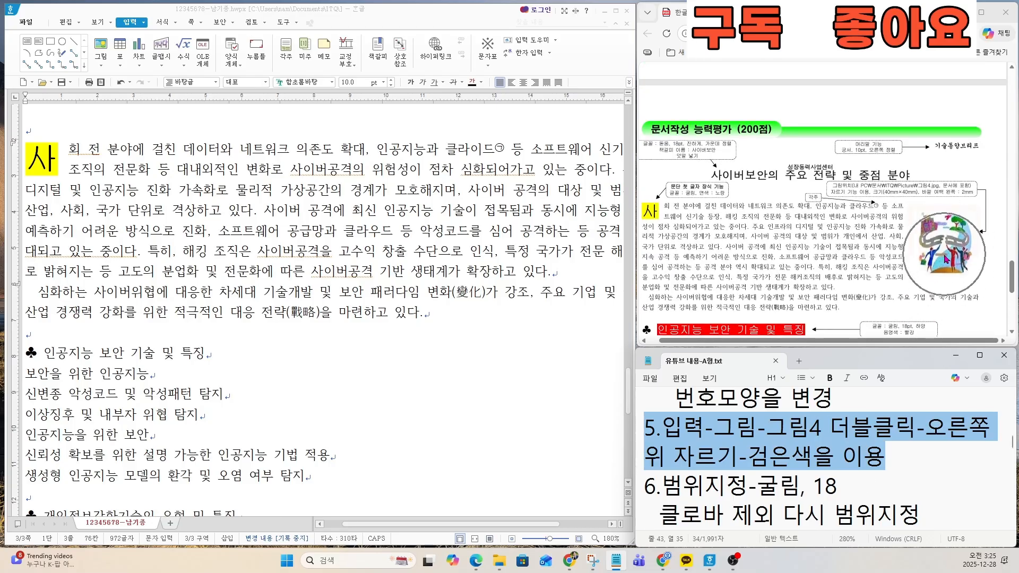
# Step: Insert the picture 그림4 from the ITQ picture folder at the first paragraph's right end, about 43 mm wide and 57 mm high
pyautogui.click(520, 524)
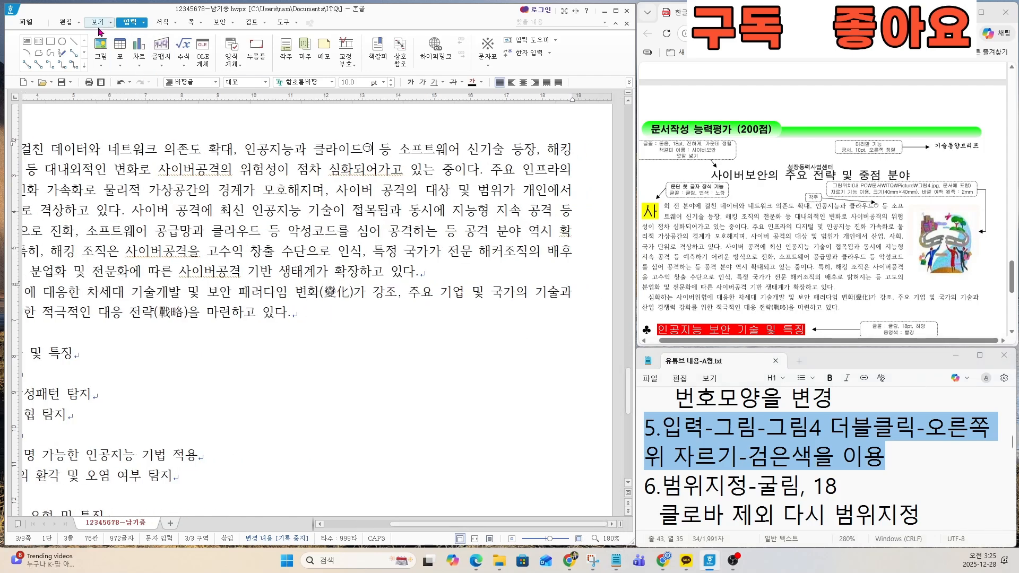
pyautogui.click(98, 48)
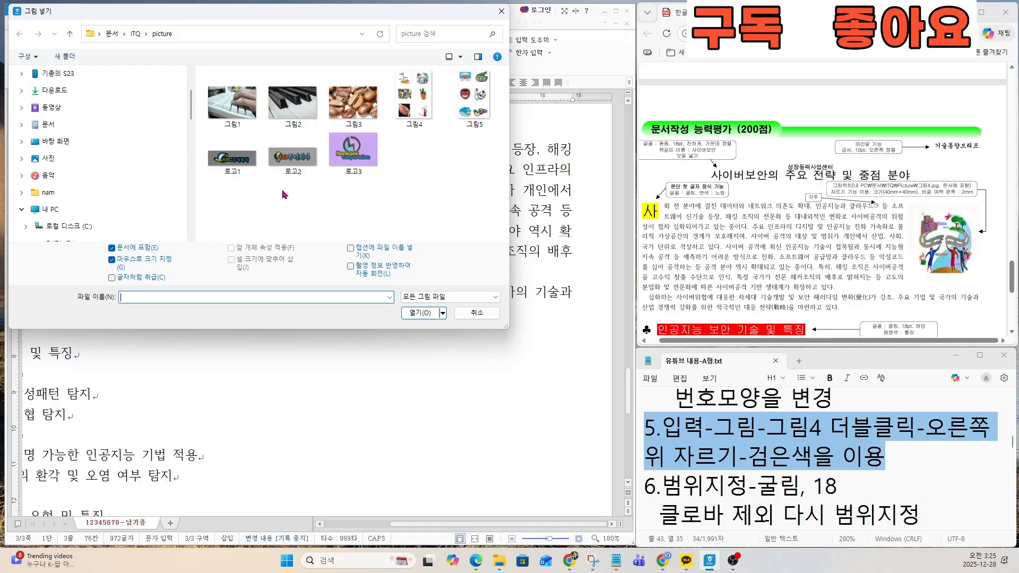
pyautogui.doubleClick(413, 99)
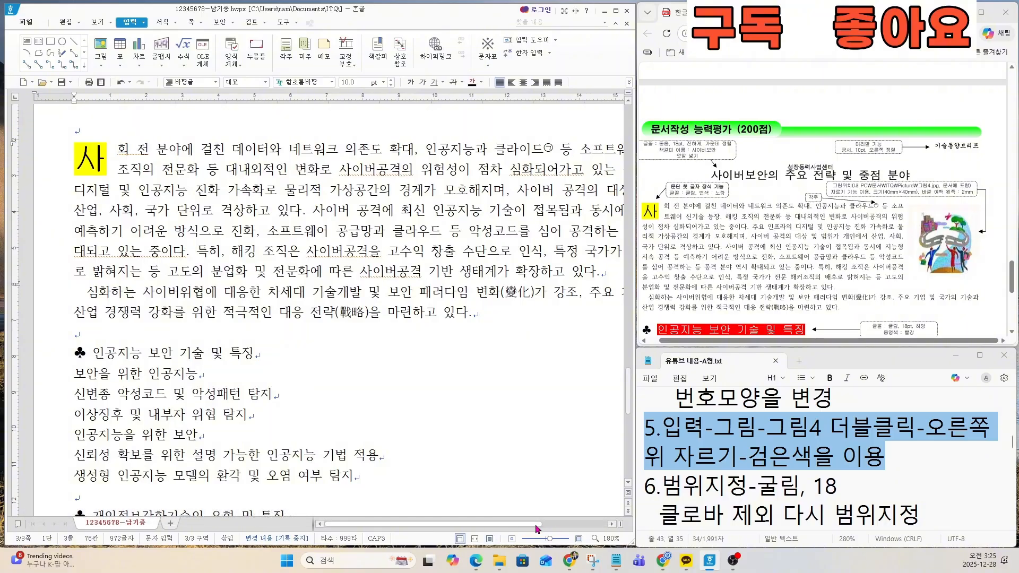
pyautogui.moveTo(536, 524); pyautogui.dragTo(595, 530)
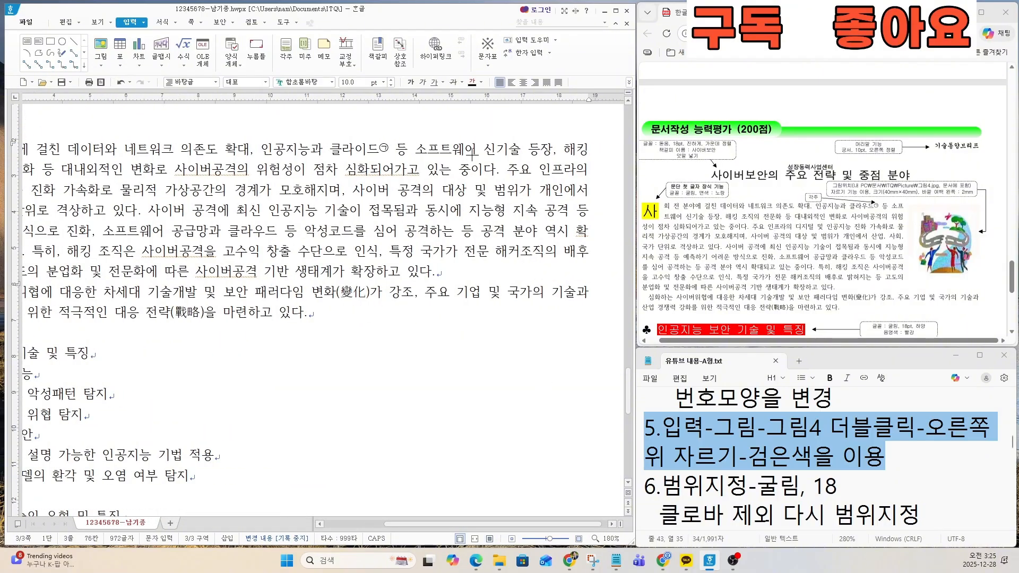
pyautogui.moveTo(471, 151); pyautogui.dragTo(626, 356)
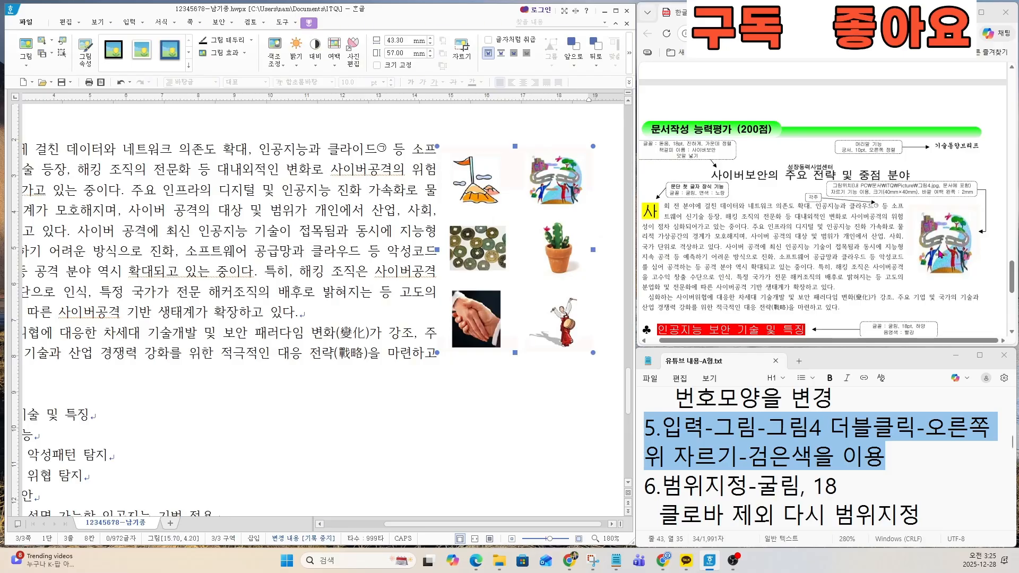
# Step: Read the exam sheet's picture specification for file location, cropping, size and outer margin
pyautogui.scroll(2, 940, 254)
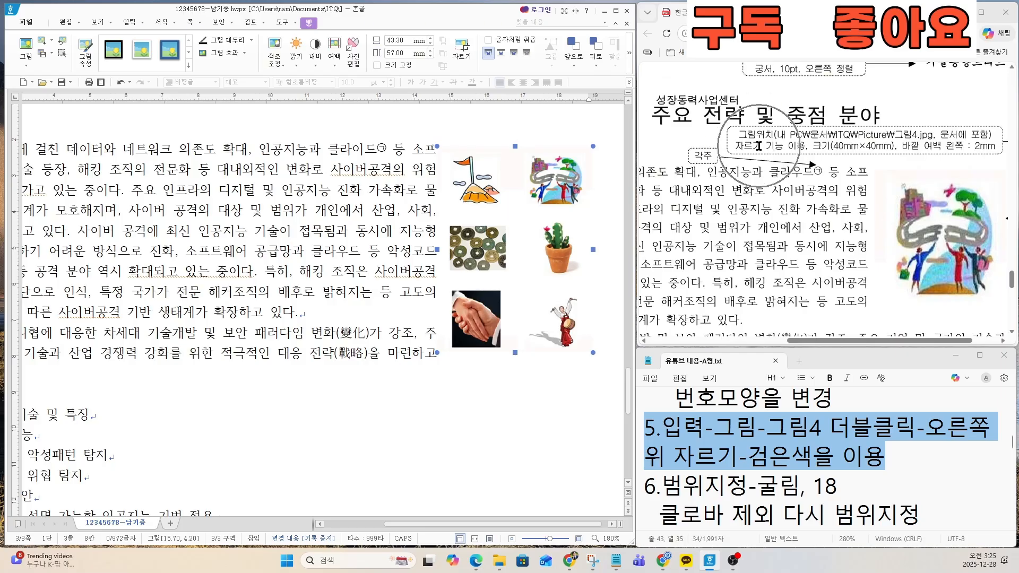
pyautogui.press('ctrl')
pyautogui.press('ctrl')
pyautogui.press('ctrl')
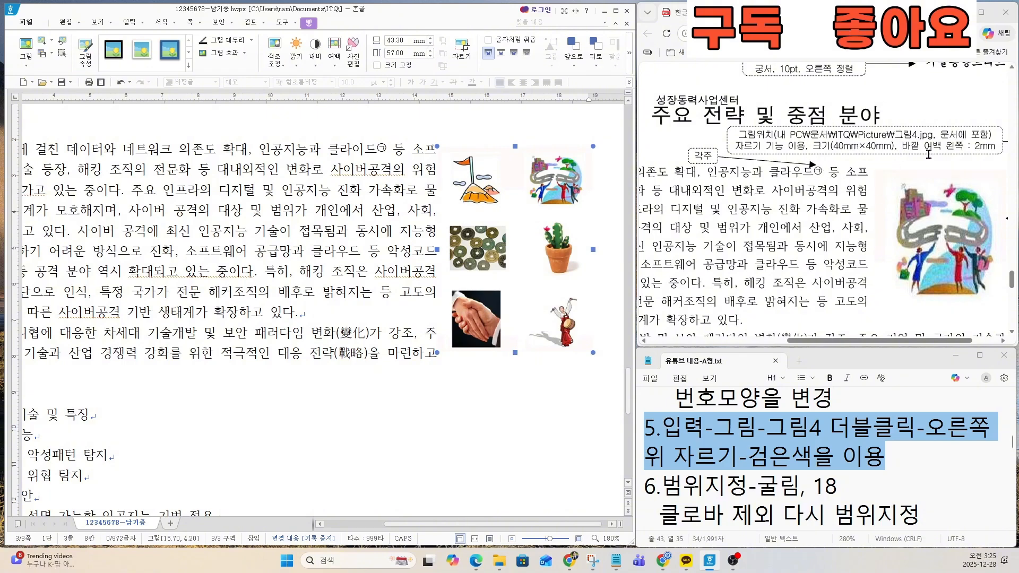
pyautogui.press('ctrl')
pyautogui.press('ctrl')
pyautogui.press('ctrl')
pyautogui.press('ctrl')
pyautogui.press('ctrl')
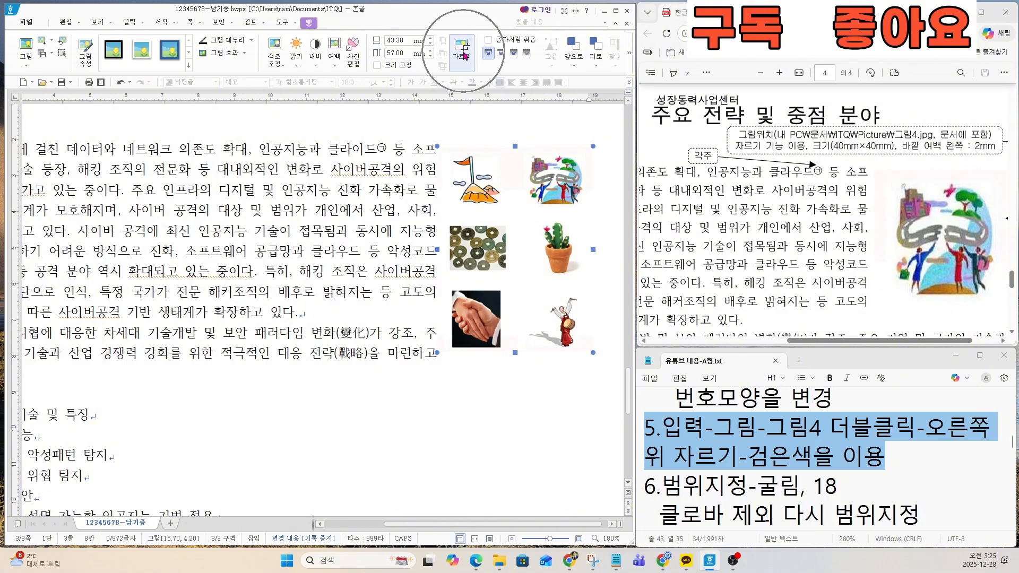
# Step: Crop the inserted picture to its upper-right illustration of people under a bridge with a tree and buildings
pyautogui.click(465, 56)
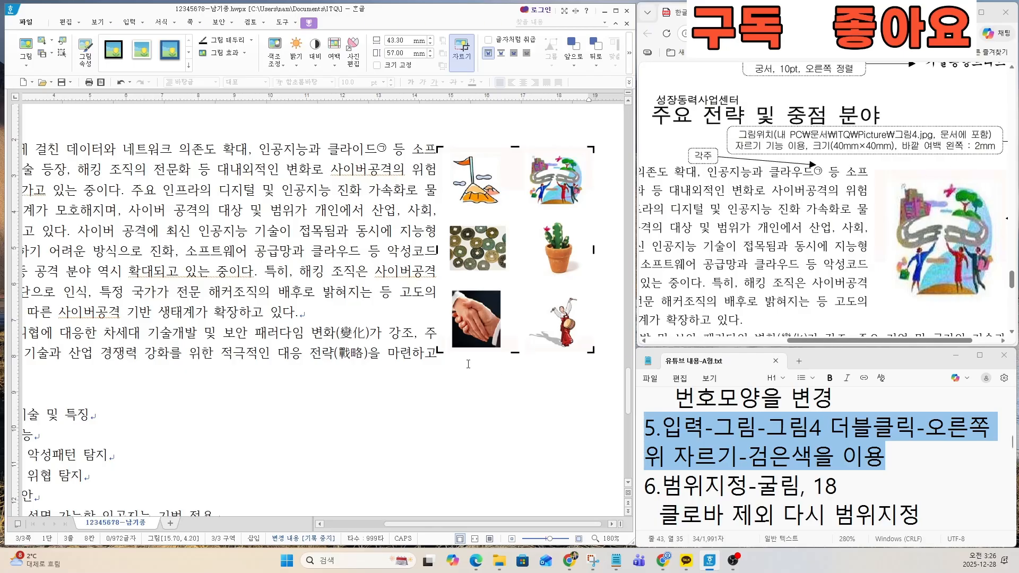
pyautogui.press('ctrl')
pyautogui.press('ctrl')
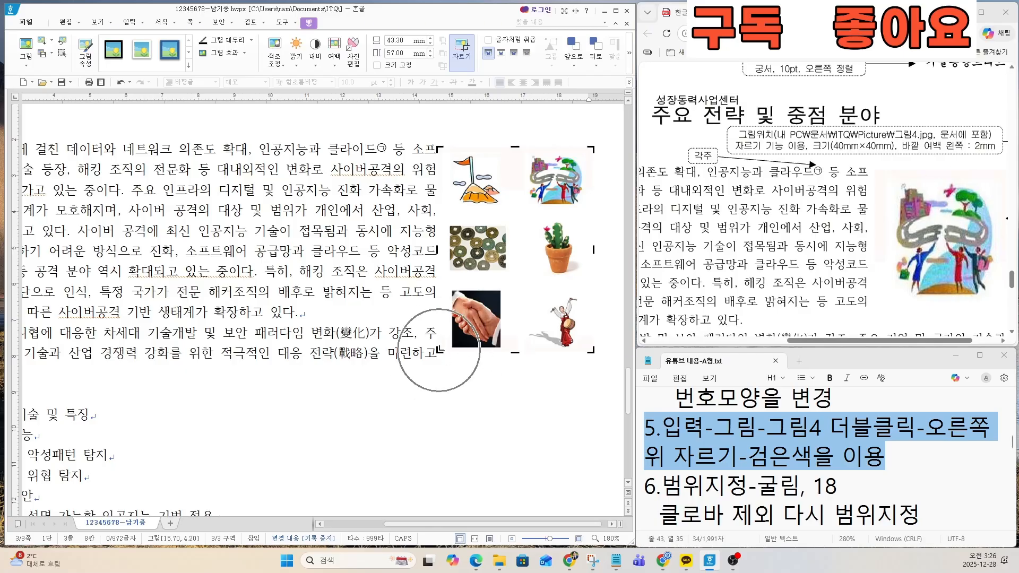
pyautogui.moveTo(438, 350); pyautogui.dragTo(518, 217)
pyautogui.press('ctrl')
pyautogui.press('ctrl')
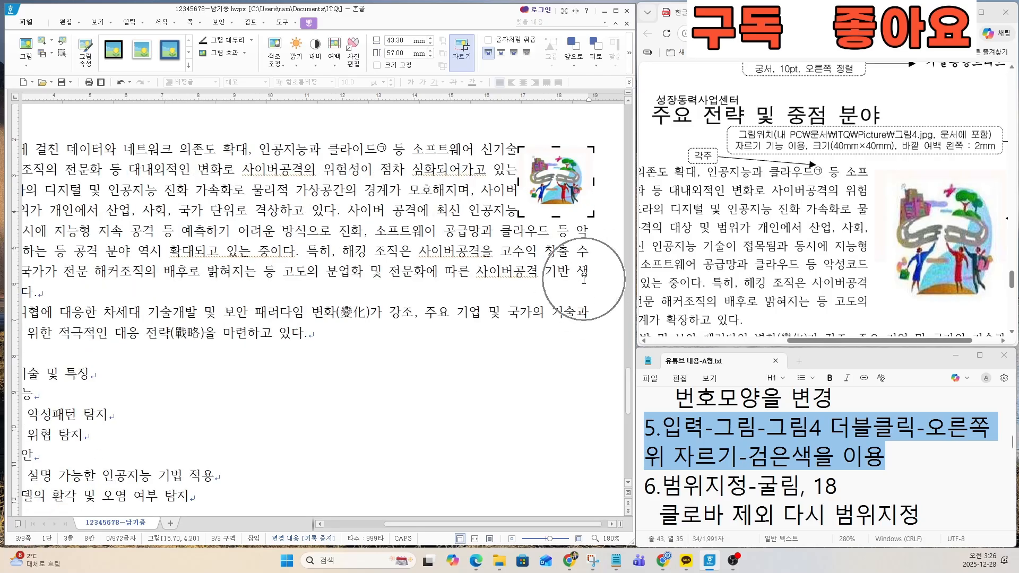
pyautogui.press('ctrl')
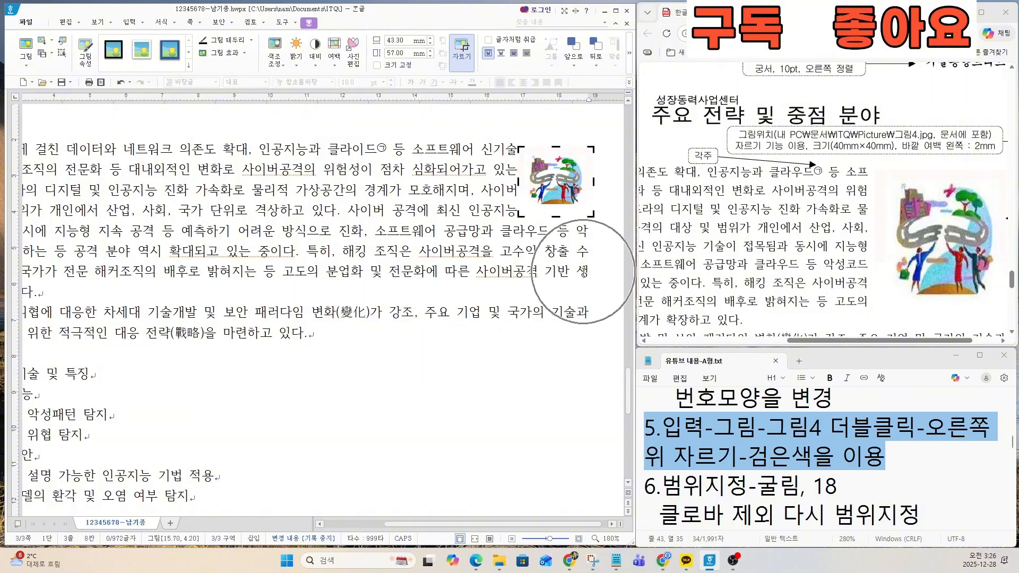
pyautogui.click(584, 272)
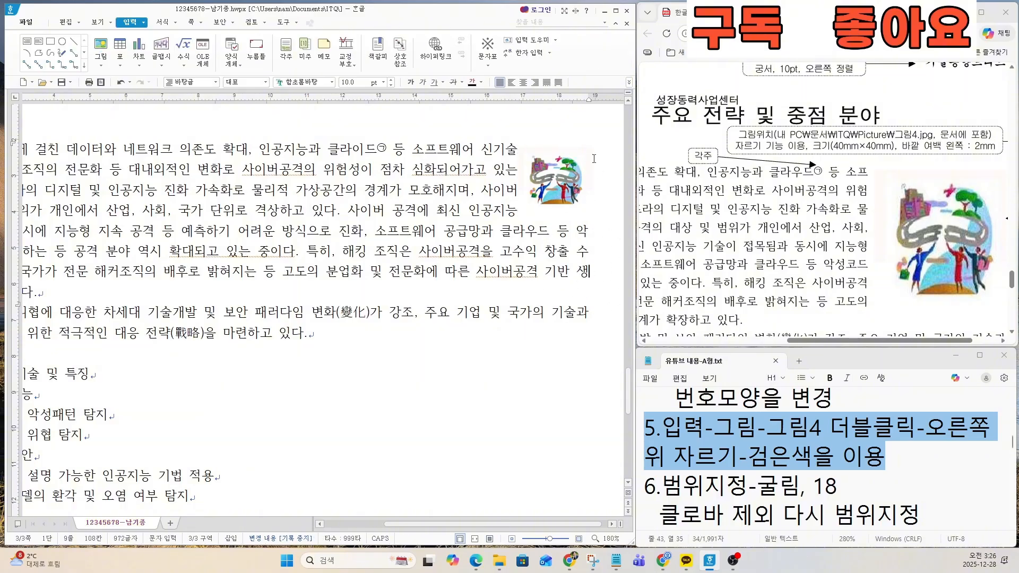
# Step: Set the cropped picture's width and height to 40 mm each and turn on 크기 고정
pyautogui.press('ctrl')
pyautogui.press('ctrl')
pyautogui.press('ctrl')
pyautogui.press('ctrl')
pyautogui.doubleClick(564, 187)
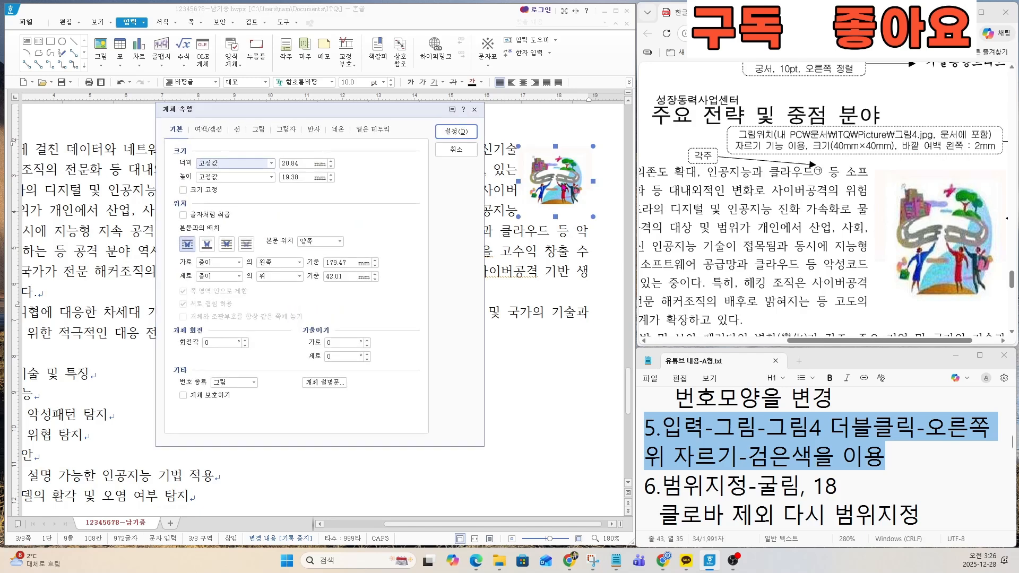
pyautogui.press('ctrl')
pyautogui.press('ctrl')
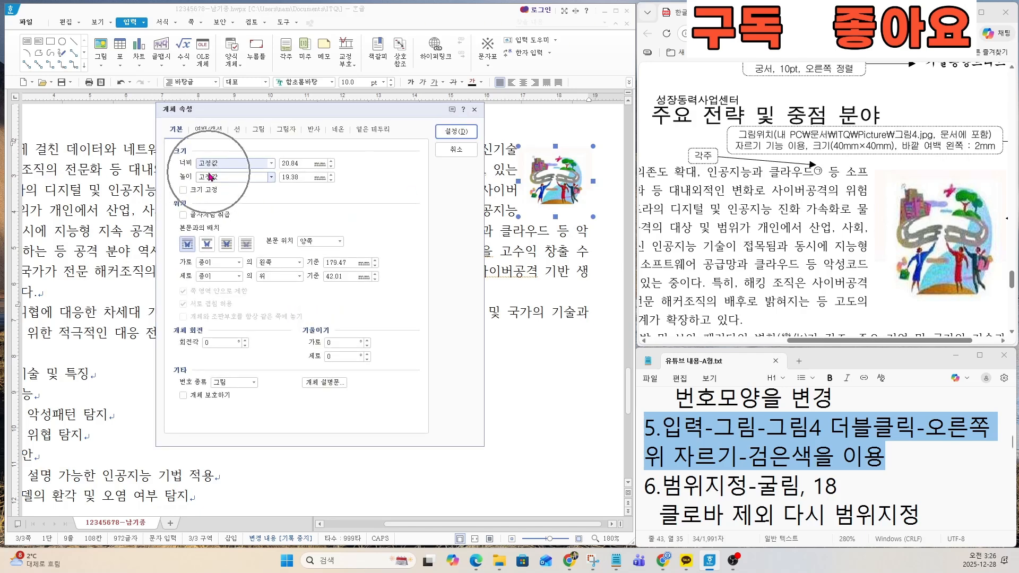
pyautogui.click(302, 163)
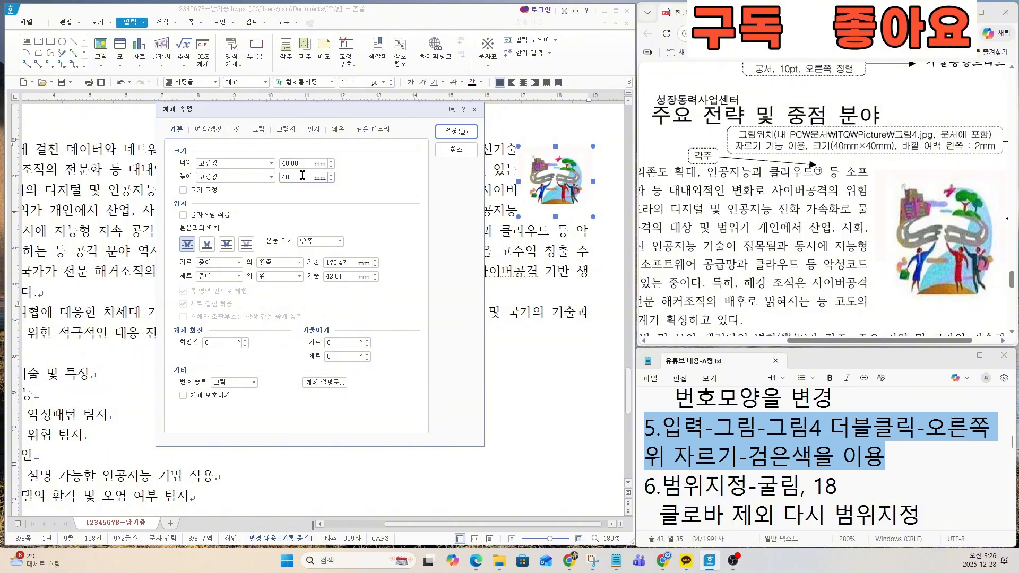
pyautogui.press('ctrl')
pyautogui.press('ctrl')
pyautogui.click(183, 190)
pyautogui.press('ctrl')
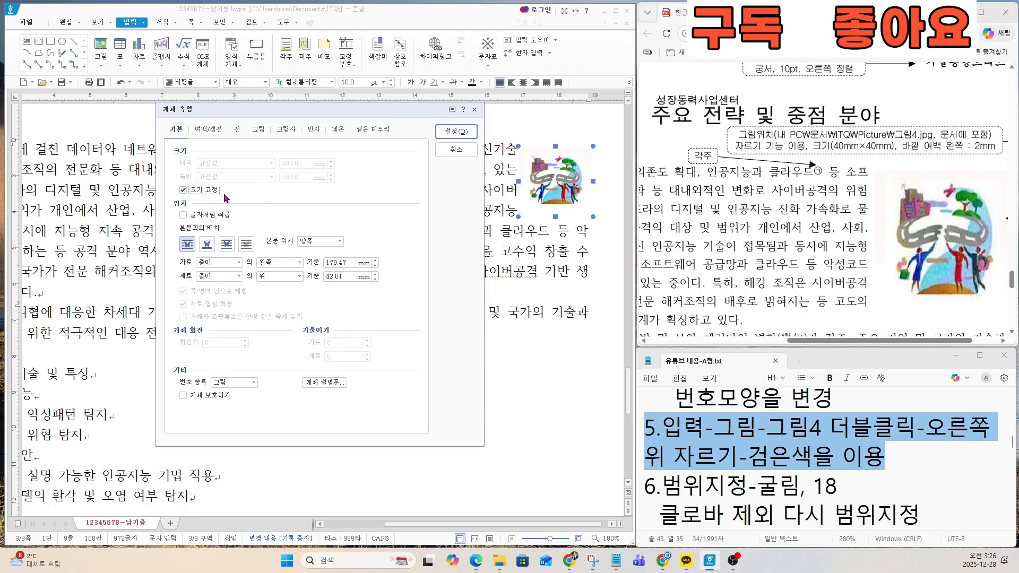
# Step: Set the picture's left outer margin (바깥 여백 왼쪽) to 2 mm and apply the object properties
pyautogui.press('ctrl')
pyautogui.press('ctrl')
pyautogui.press('ctrl')
pyautogui.press('ctrl')
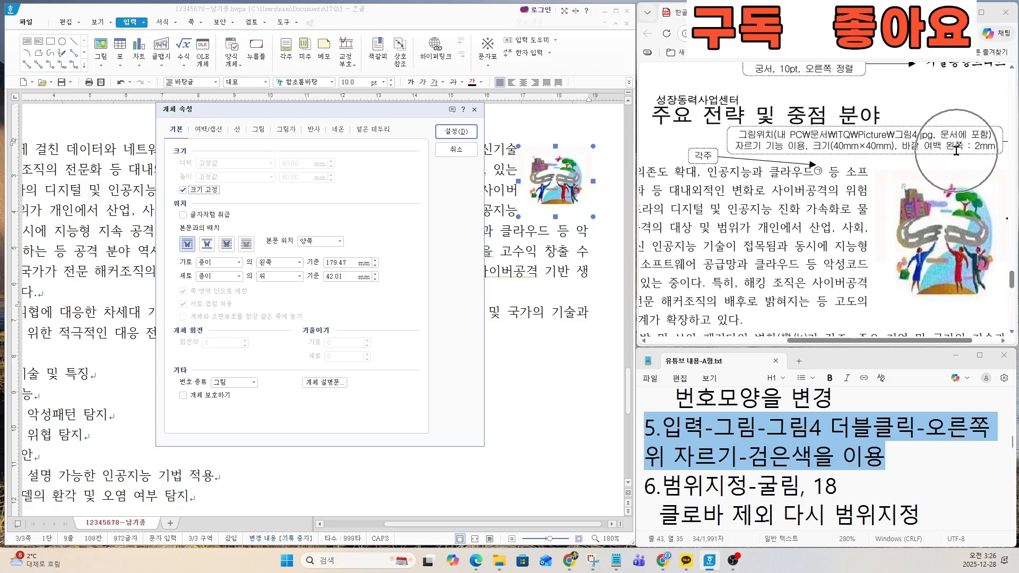
pyautogui.click(207, 129)
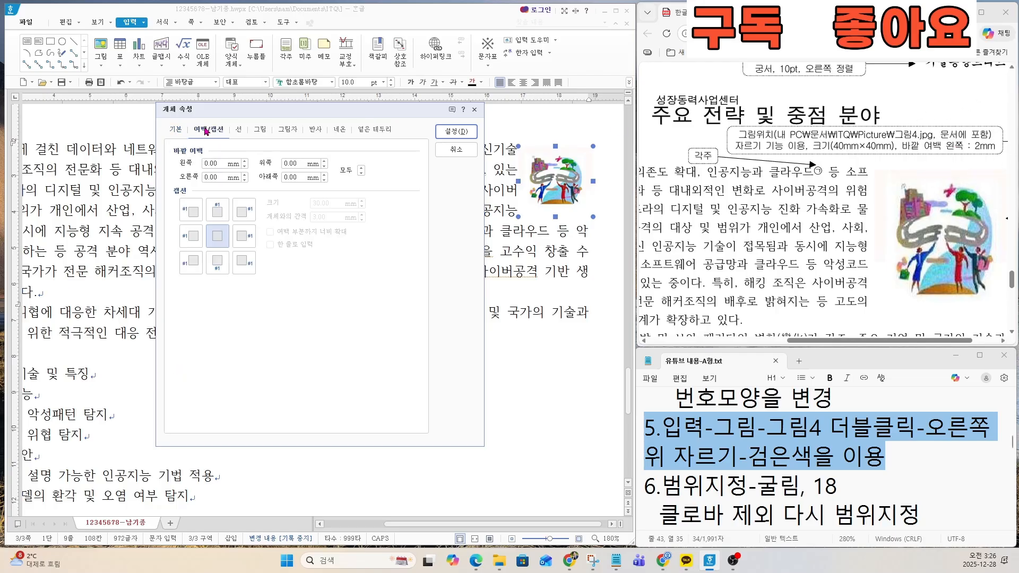
pyautogui.press('ctrl')
pyautogui.press('ctrl')
pyautogui.press('ctrl')
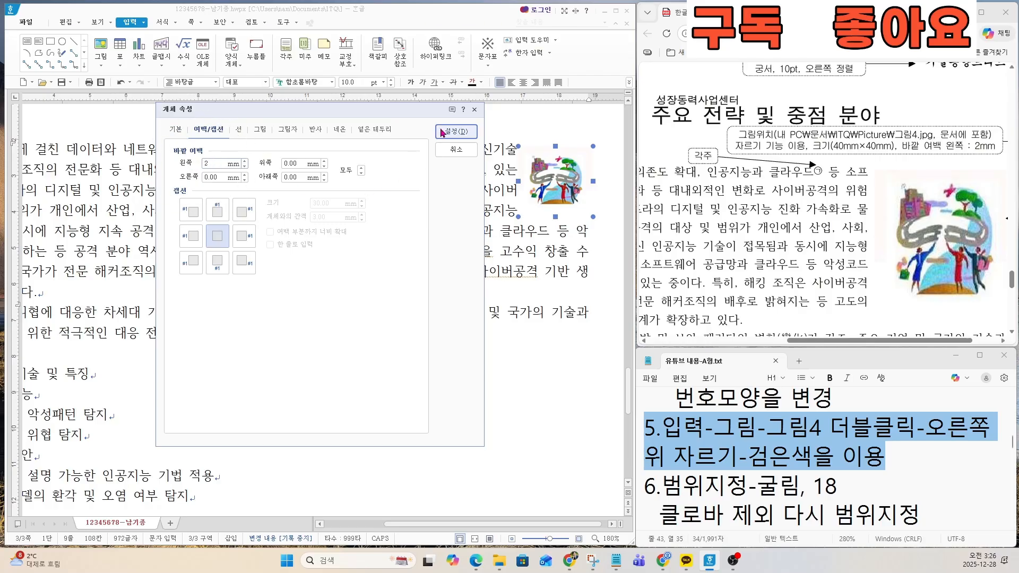
pyautogui.click(456, 131)
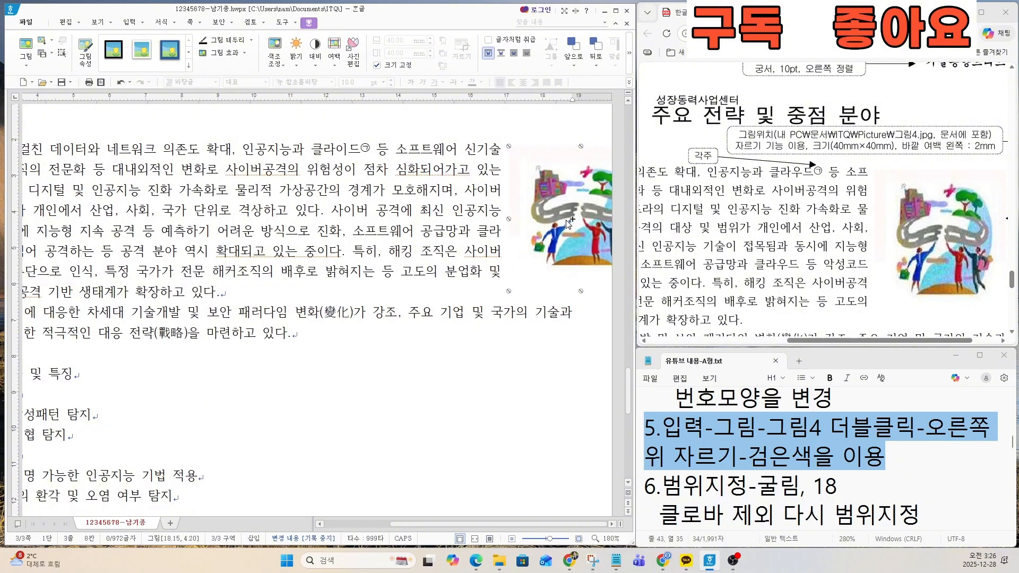
# Step: Move the picture against the text's right margin, level with the paragraph's first line, at about 15.9 cm across and 4.2 cm down
pyautogui.moveTo(579, 223); pyautogui.dragTo(532, 214)
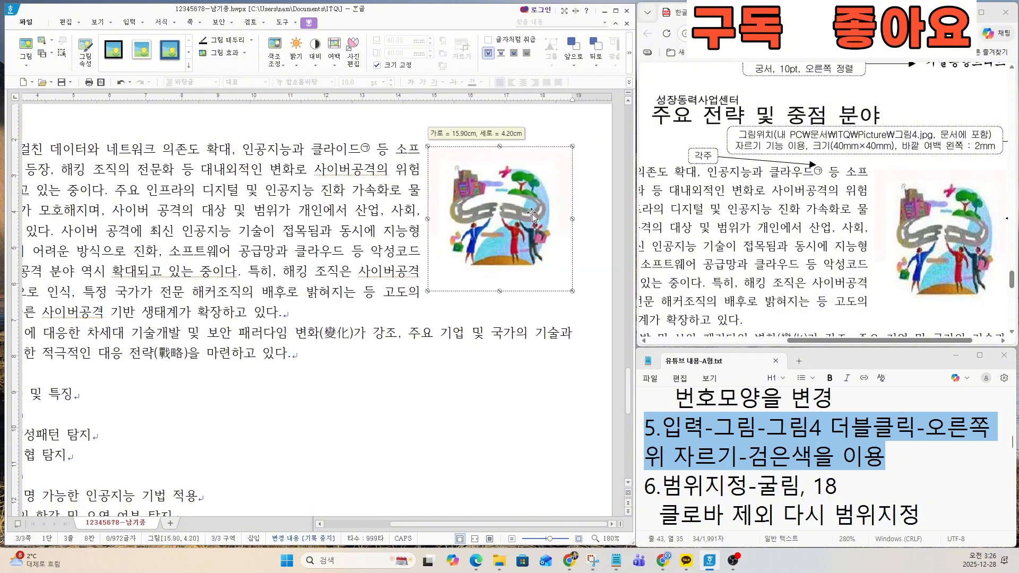
pyautogui.click(531, 214)
pyautogui.press('ctrl')
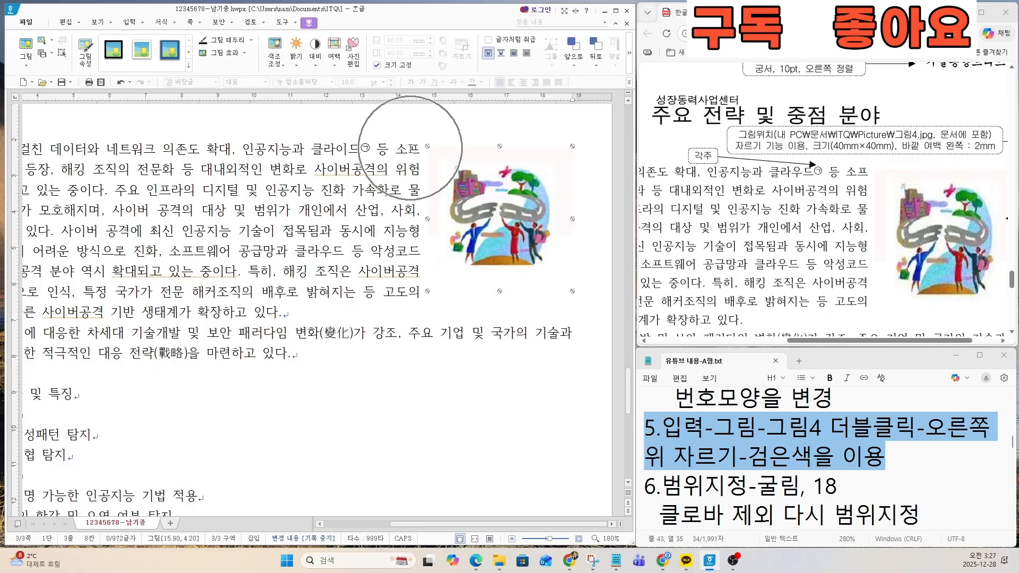
pyautogui.press('ctrl')
pyautogui.press('ctrl')
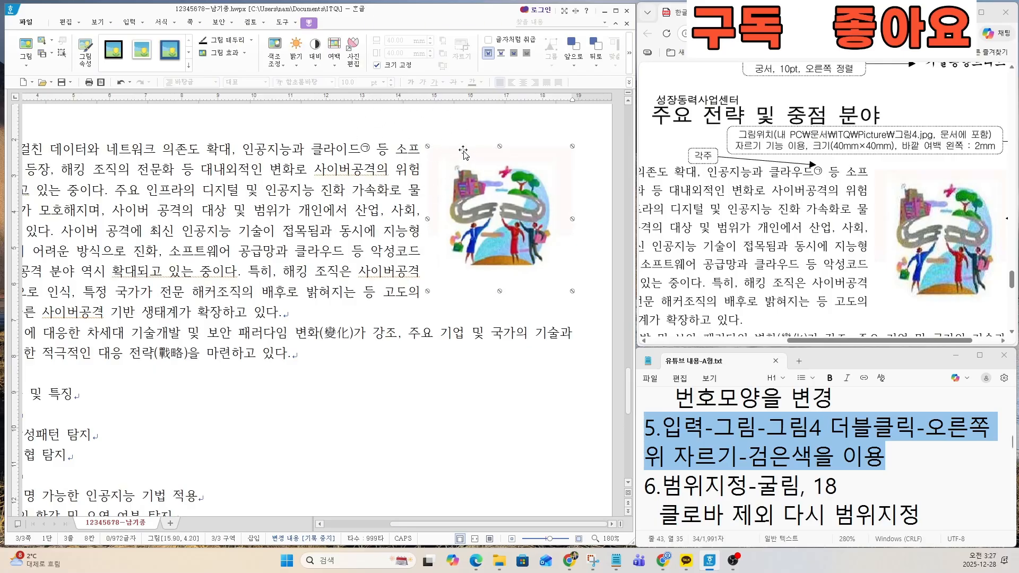
pyautogui.moveTo(494, 193); pyautogui.dragTo(493, 187)
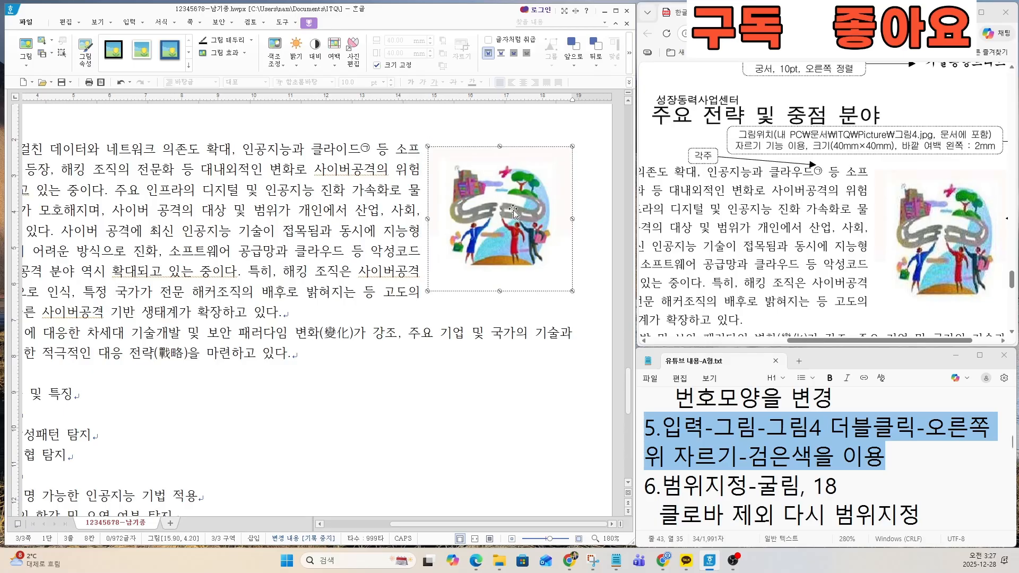
pyautogui.click(513, 211)
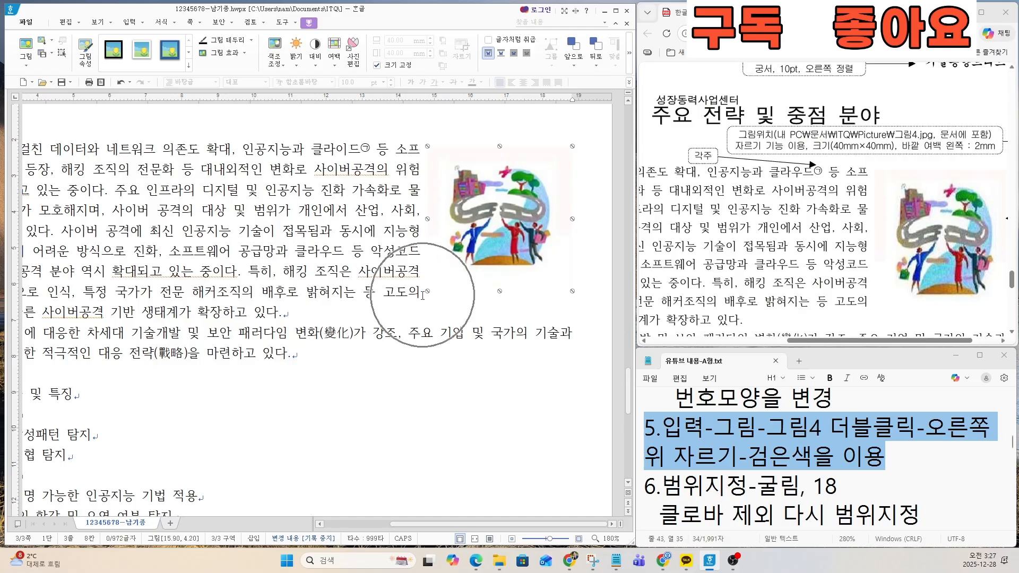
# Step: Find the ♣ 인공지능 보안 기술 및 특징 heading and the list below it on the exam sheet
pyautogui.scroll(-5, 878, 259)
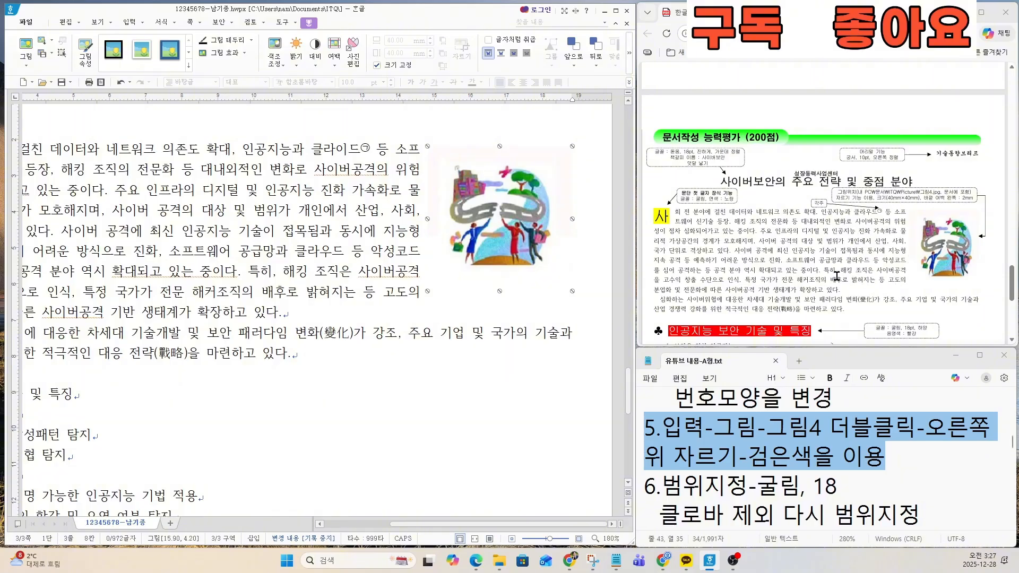
pyautogui.scroll(-3, 728, 272)
pyautogui.scroll(2, 728, 286)
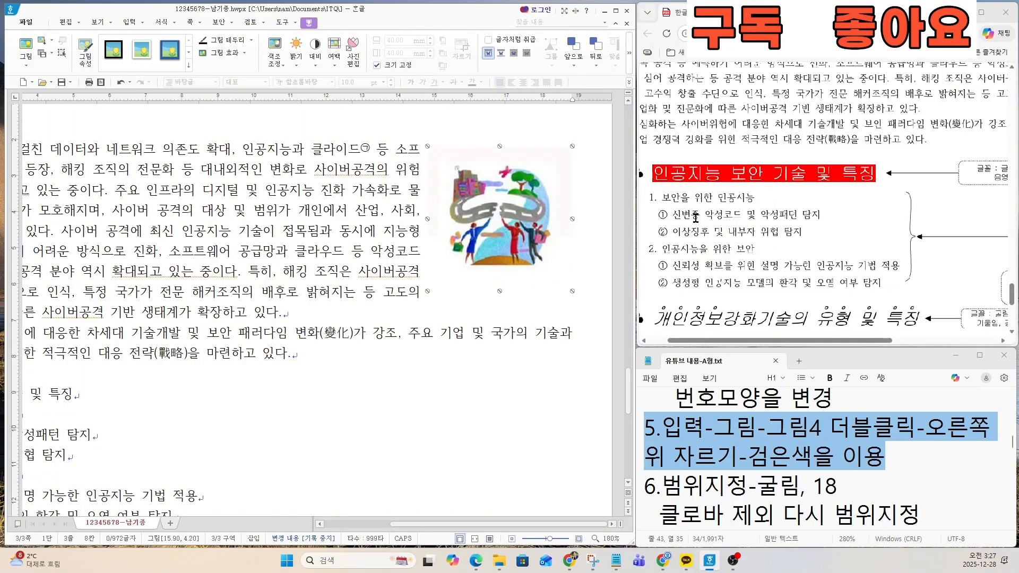
pyautogui.moveTo(747, 341); pyautogui.dragTo(727, 341)
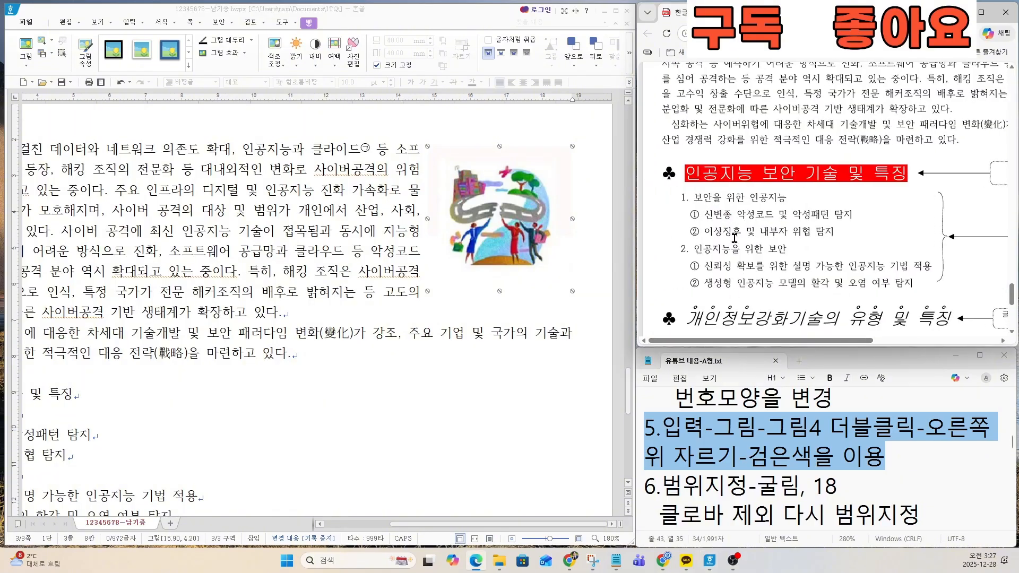
# Step: Highlight the task 6 instructions in the notes and check the font and shading callout for the ♣ 인공지능 보안 기술 및 특징 heading on the exam sheet
pyautogui.click(717, 455)
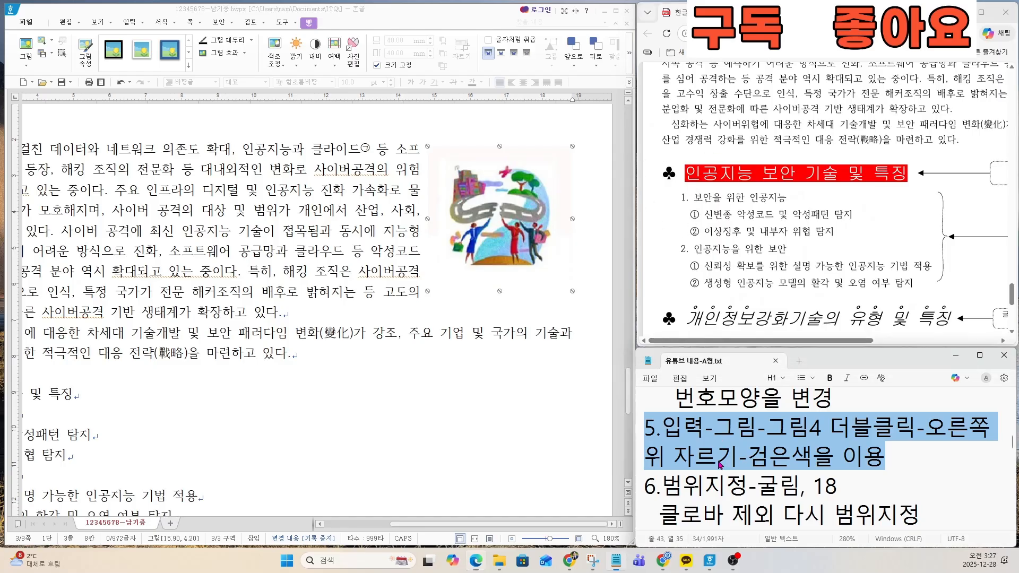
pyautogui.press('Down')
pyautogui.press('Down')
pyautogui.press('Down')
pyautogui.press('Down')
pyautogui.press('Down')
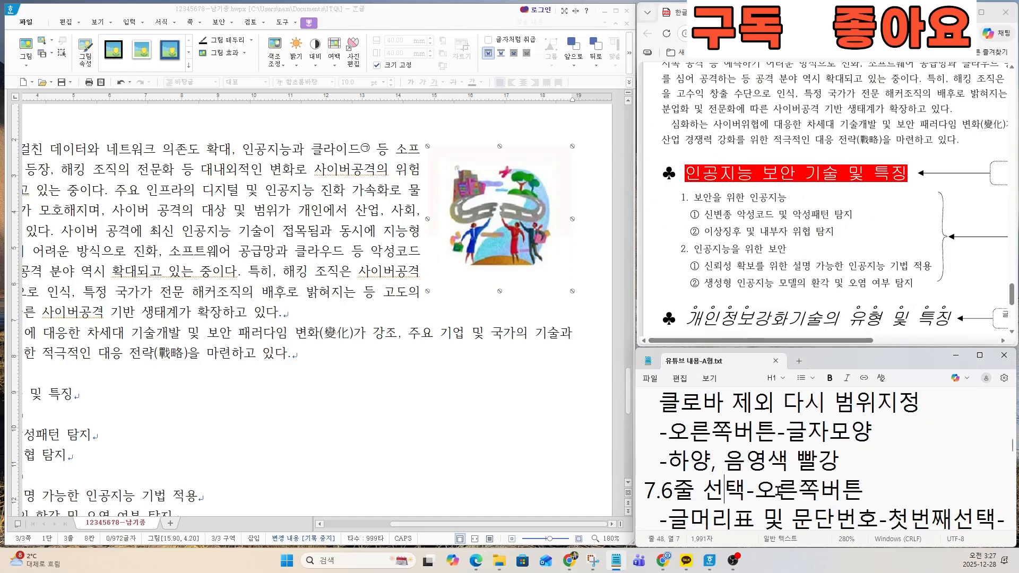
pyautogui.press('Up')
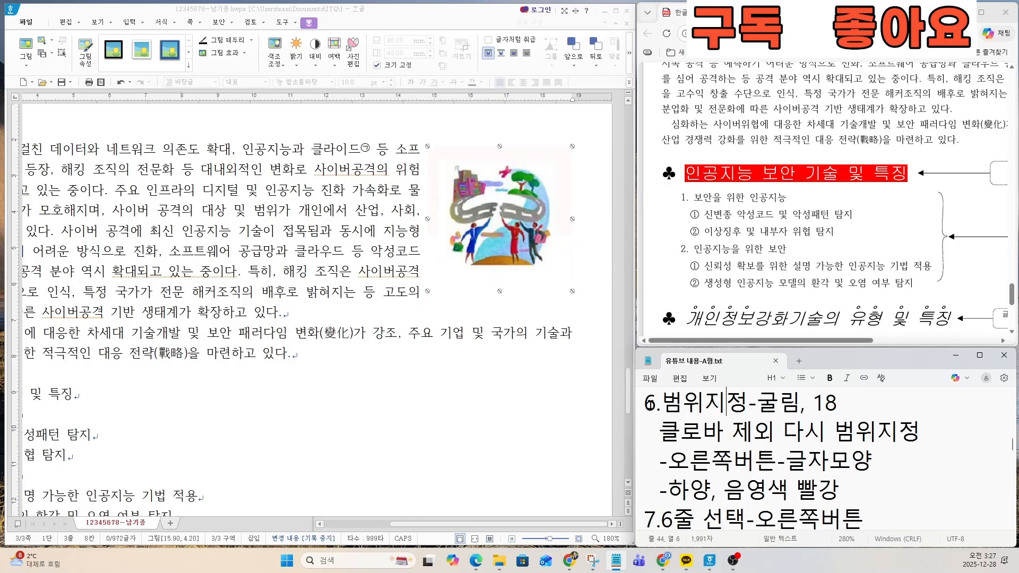
pyautogui.tripleClick(640, 408)
pyautogui.click(658, 415)
pyautogui.moveTo(644, 406); pyautogui.dragTo(877, 481)
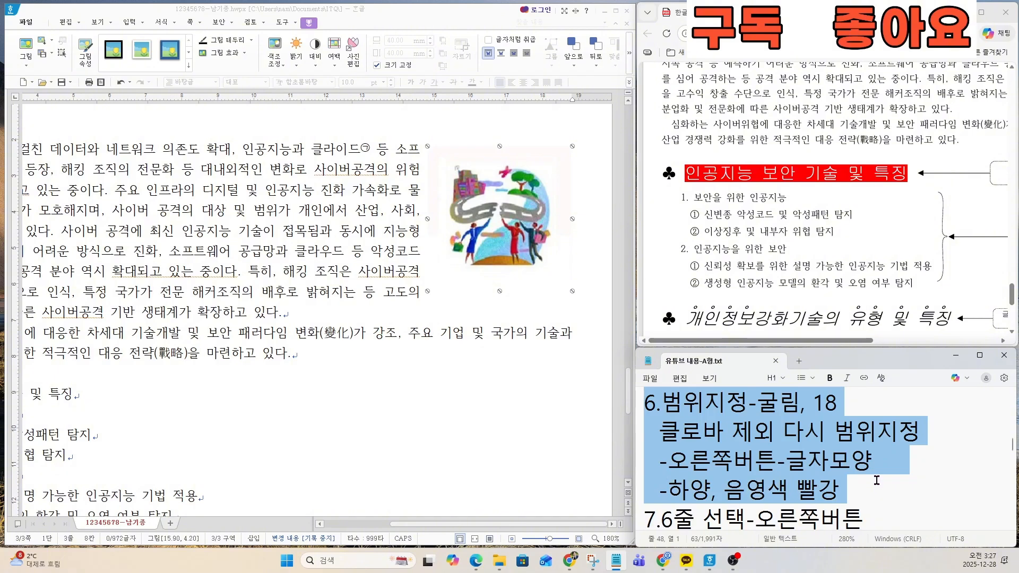
pyautogui.moveTo(851, 341); pyautogui.dragTo(958, 340)
pyautogui.keyDown('ctrl'); pyautogui.scroll(5, 890, 197); pyautogui.keyUp('ctrl')
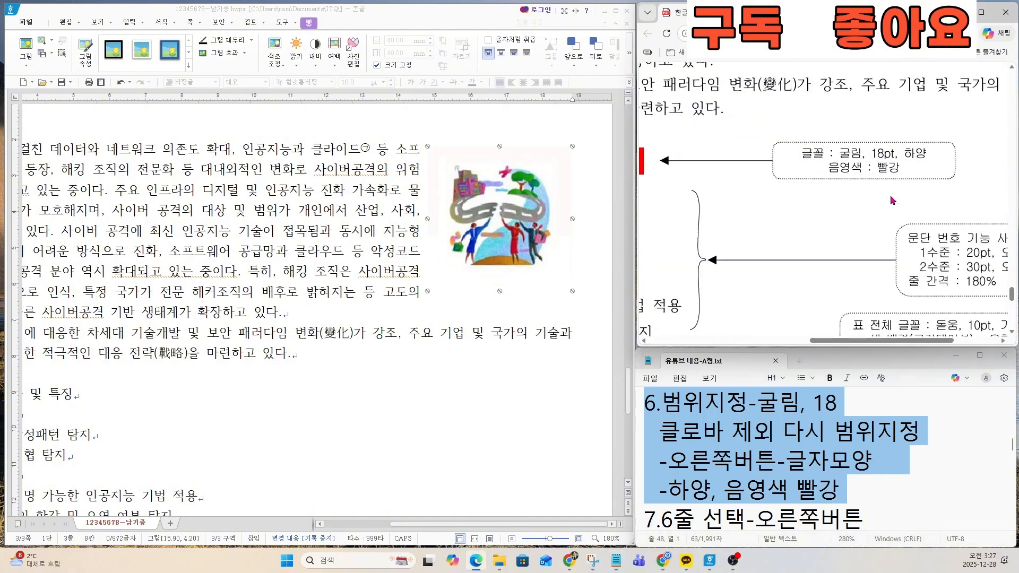
# Step: Set the whole ♣ 인공지능 보안 기술 및 특징 heading in the answer document to the 굴림 font at 18 pt
pyautogui.click(253, 312)
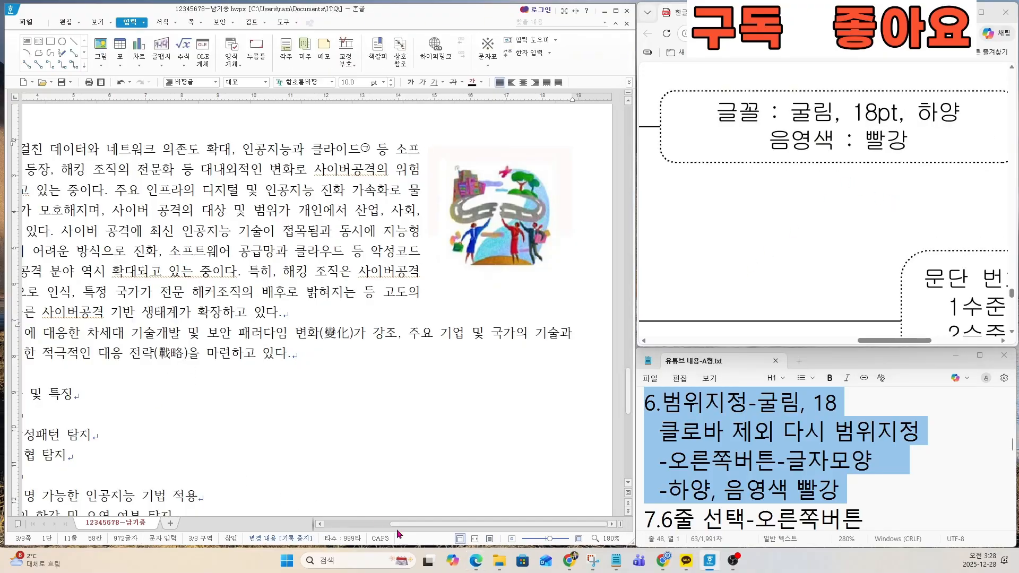
pyautogui.moveTo(399, 524); pyautogui.dragTo(327, 524)
pyautogui.scroll(-2, 120, 386)
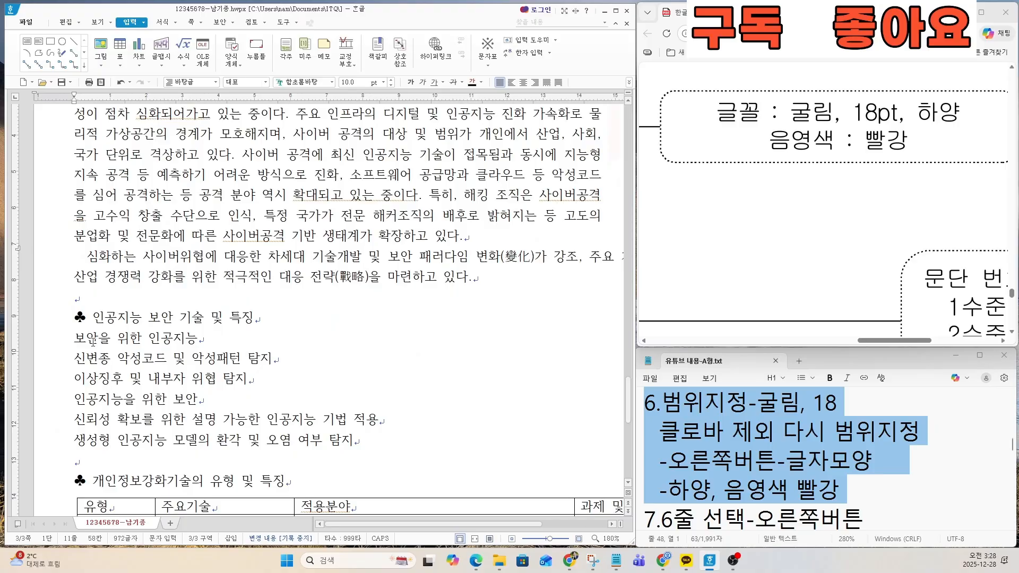
pyautogui.keyDown('ctrl'); pyautogui.scroll(5, 93, 341); pyautogui.keyUp('ctrl')
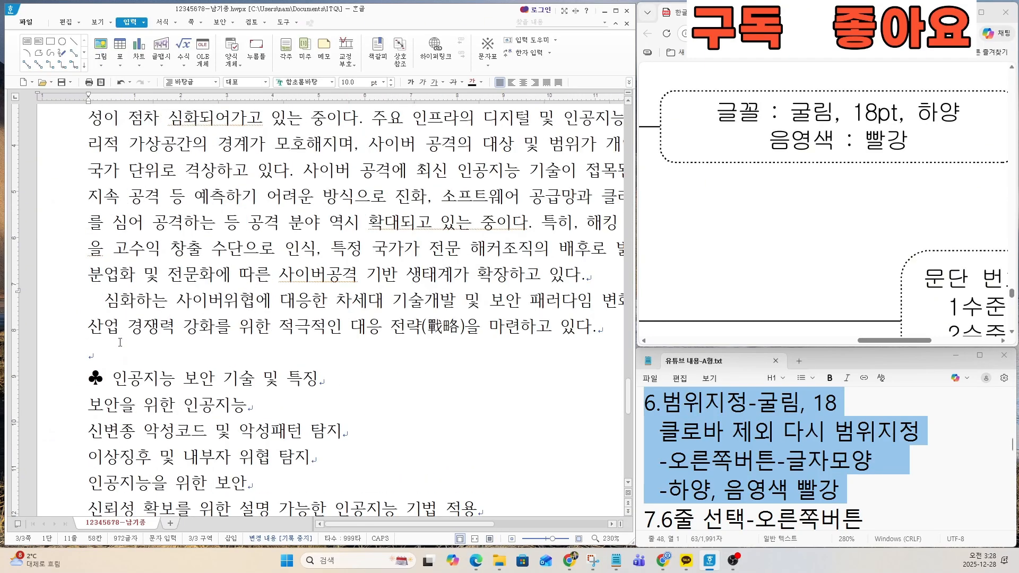
pyautogui.scroll(-2, 120, 342)
pyautogui.moveTo(88, 280); pyautogui.dragTo(341, 281)
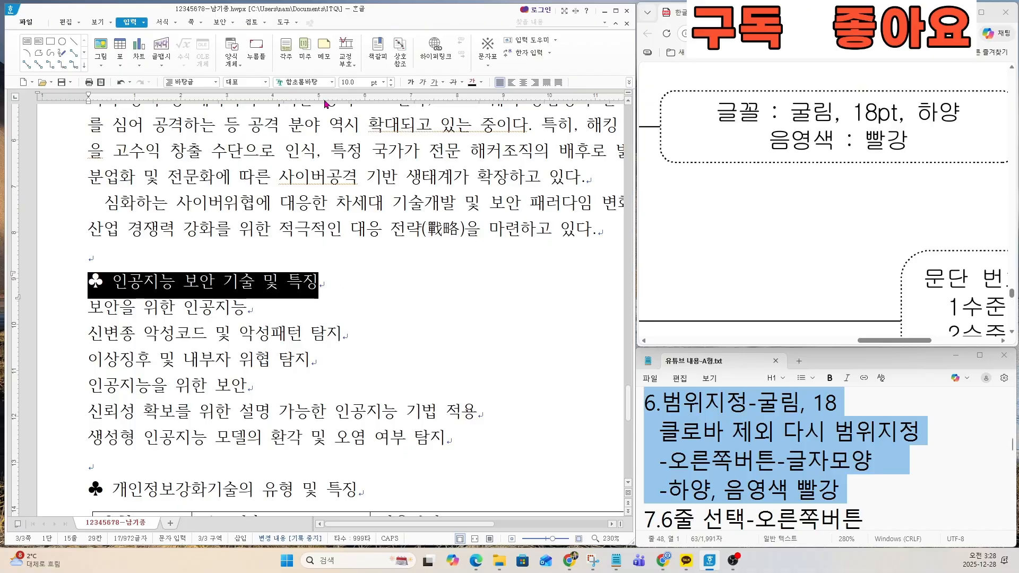
pyautogui.click(308, 82)
pyautogui.write('굴림')
pyautogui.press('Return')
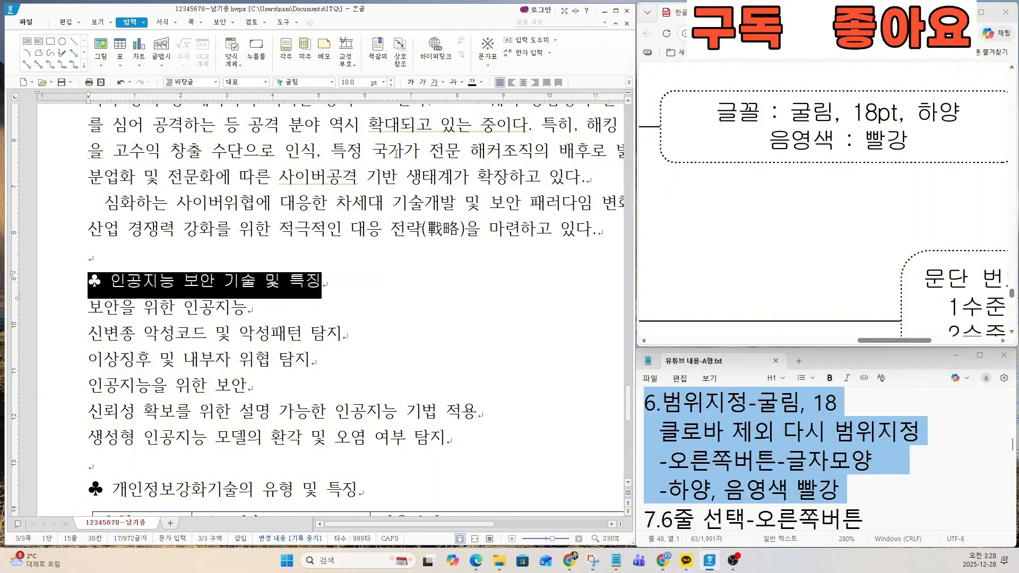
pyautogui.click(350, 83)
pyautogui.write('18')
pyautogui.press('Return')
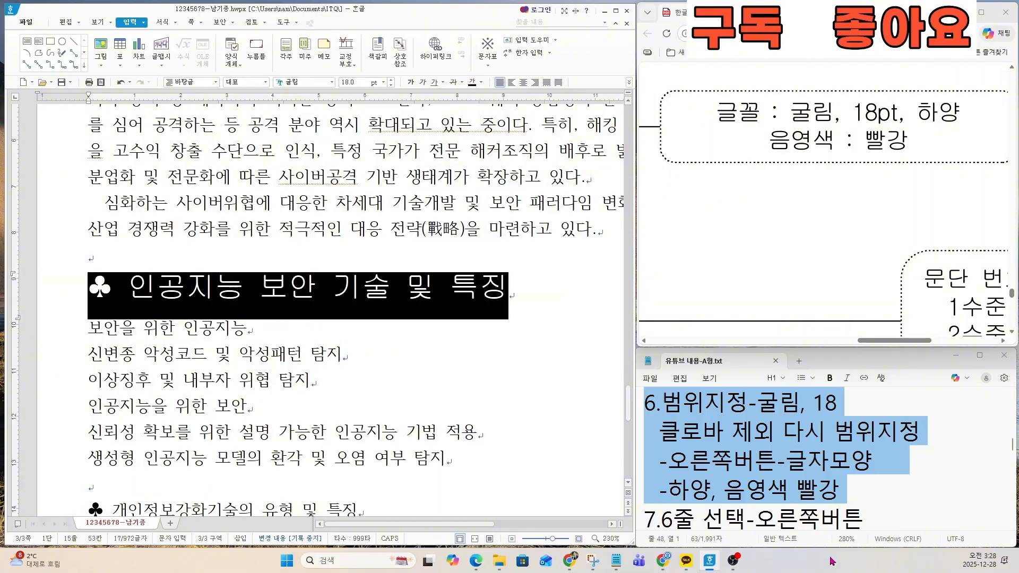
# Step: Select the 인공지능 보안 기술 및 특징 heading text without the ♣ and set its 글자 색 to white in 글자 모양
pyautogui.moveTo(674, 435); pyautogui.dragTo(964, 429)
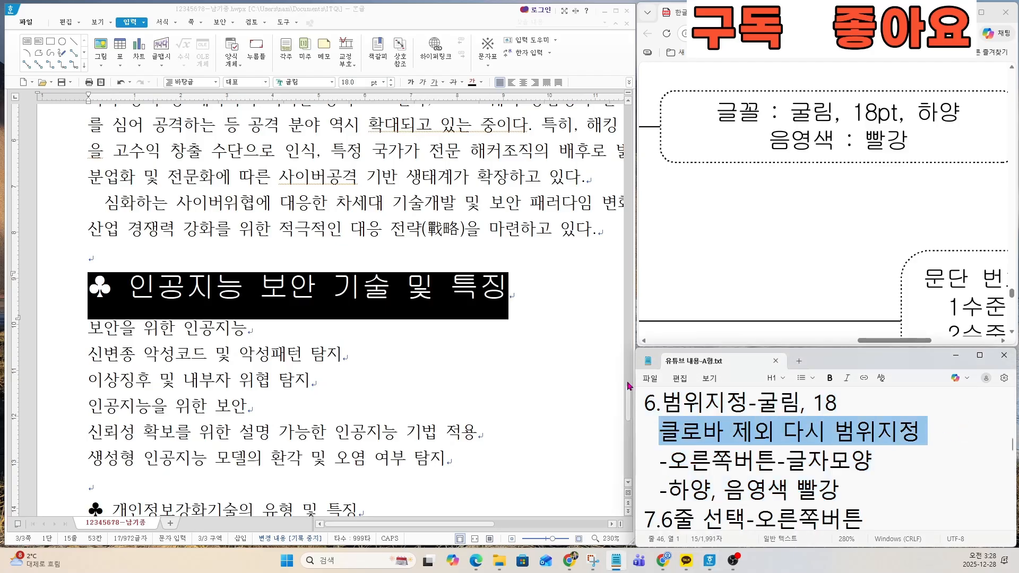
pyautogui.click(184, 286)
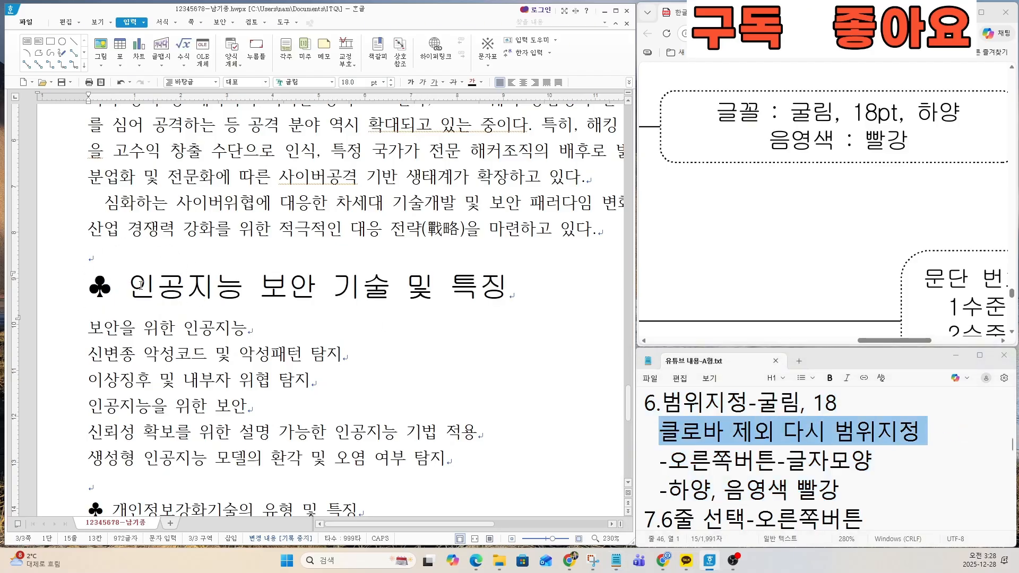
pyautogui.moveTo(132, 287); pyautogui.dragTo(504, 289)
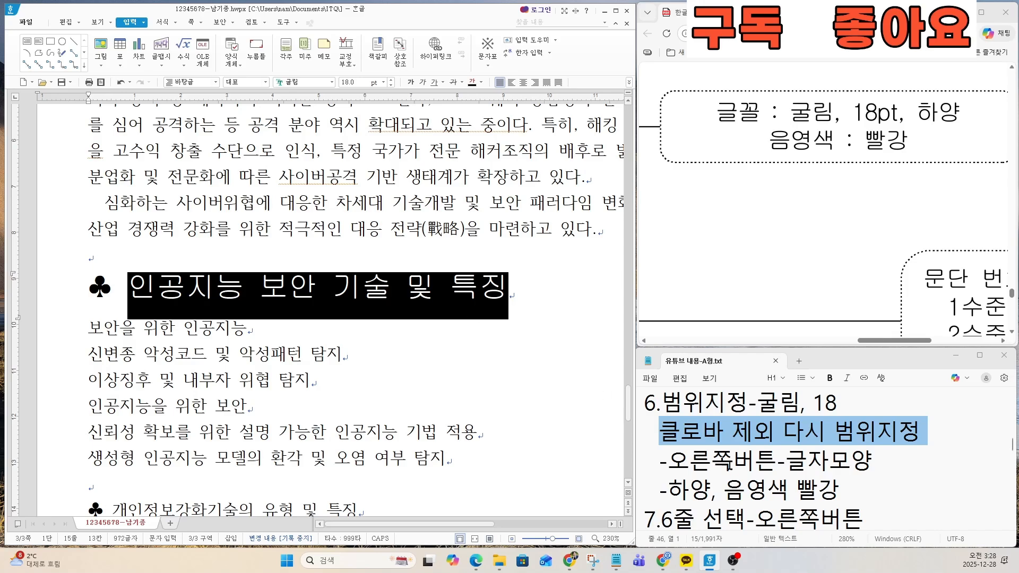
pyautogui.click(734, 461)
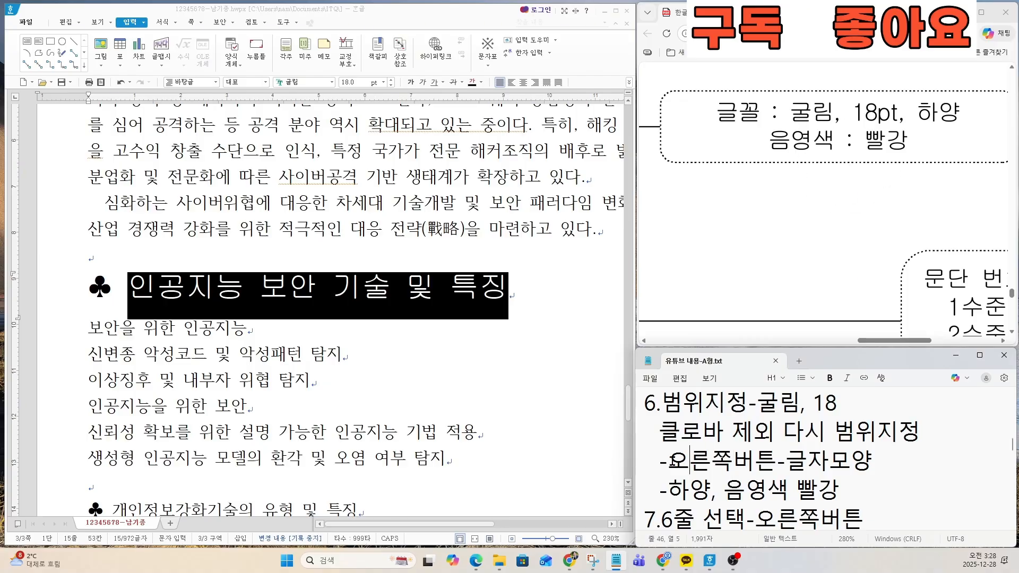
pyautogui.moveTo(672, 460); pyautogui.dragTo(847, 489)
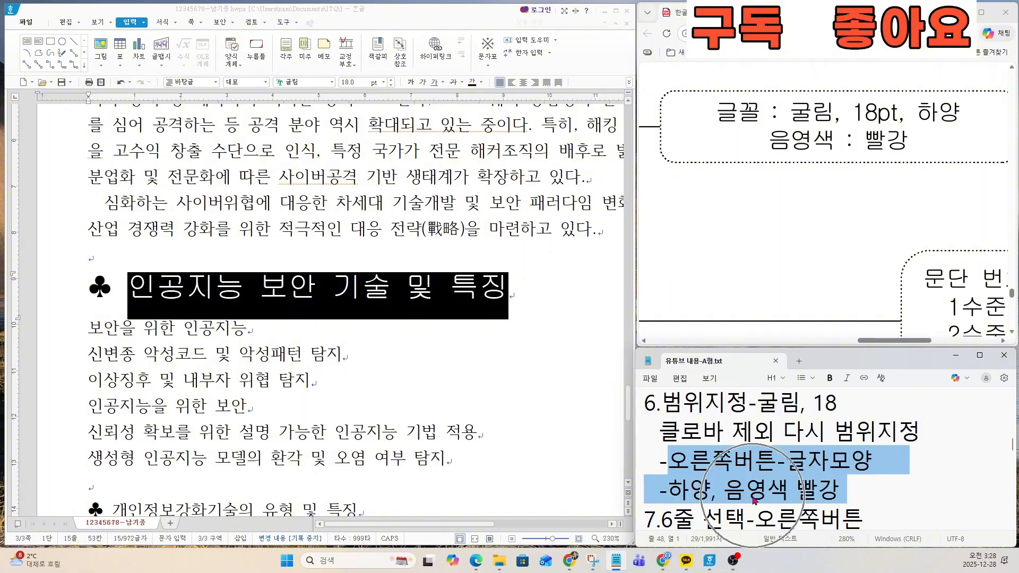
pyautogui.rightClick(262, 292)
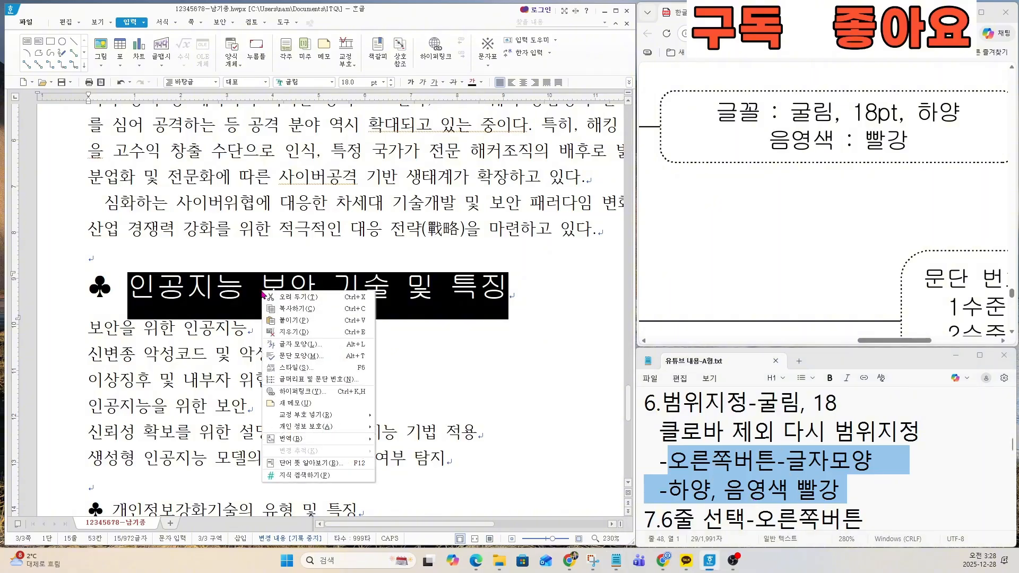
pyautogui.click(285, 346)
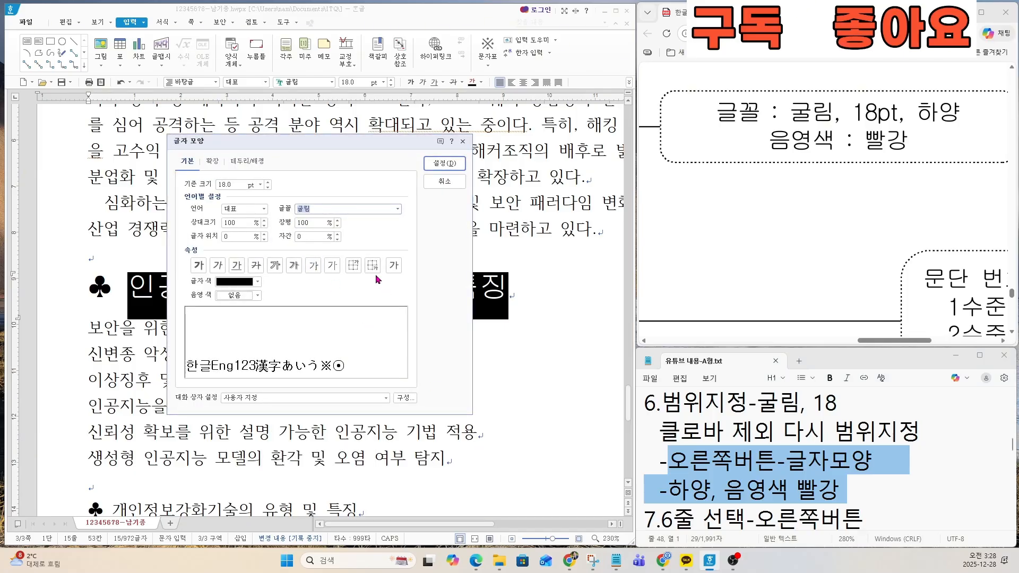
pyautogui.press('ctrl')
pyautogui.press('ctrl')
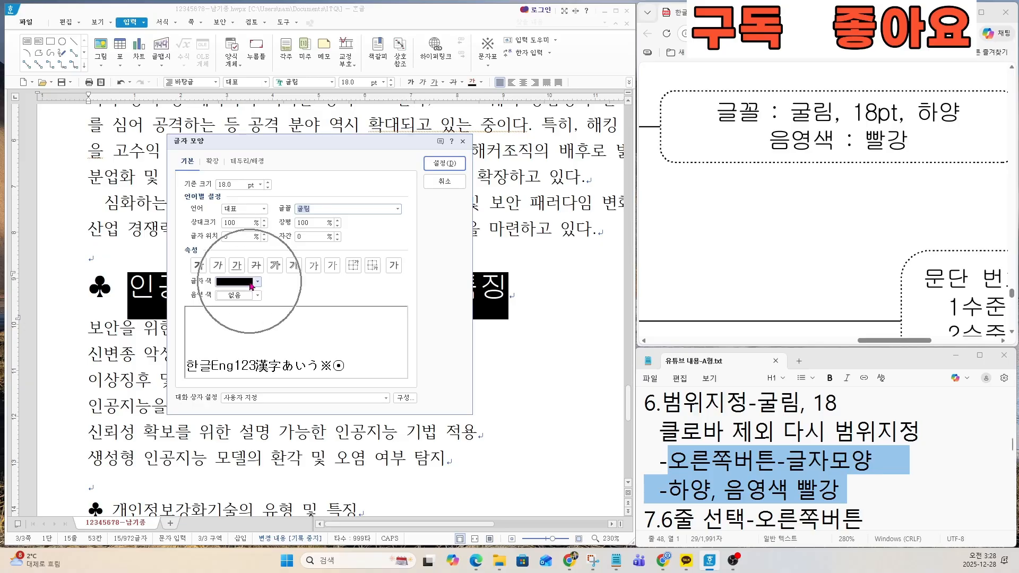
pyautogui.click(251, 284)
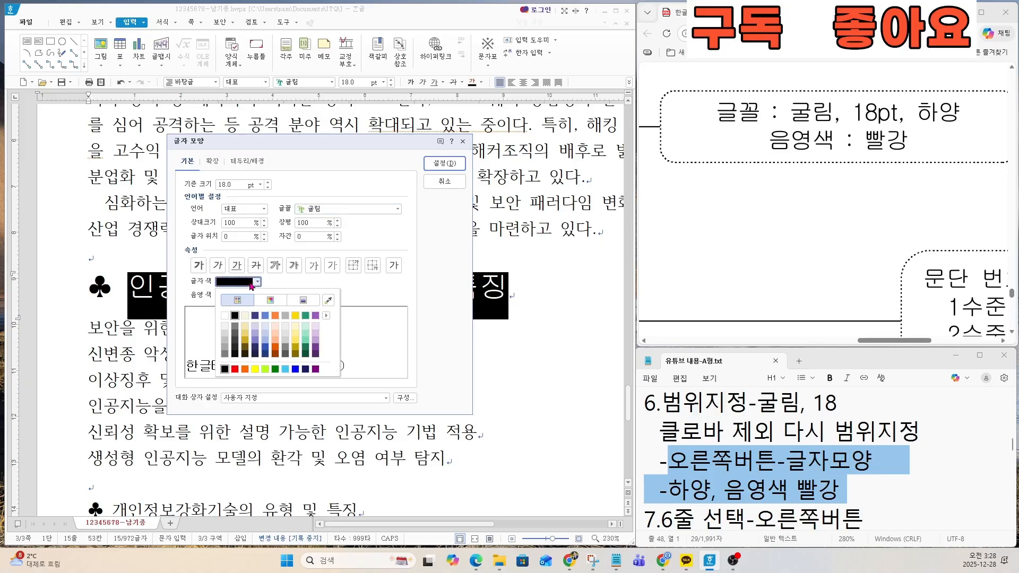
pyautogui.click(225, 316)
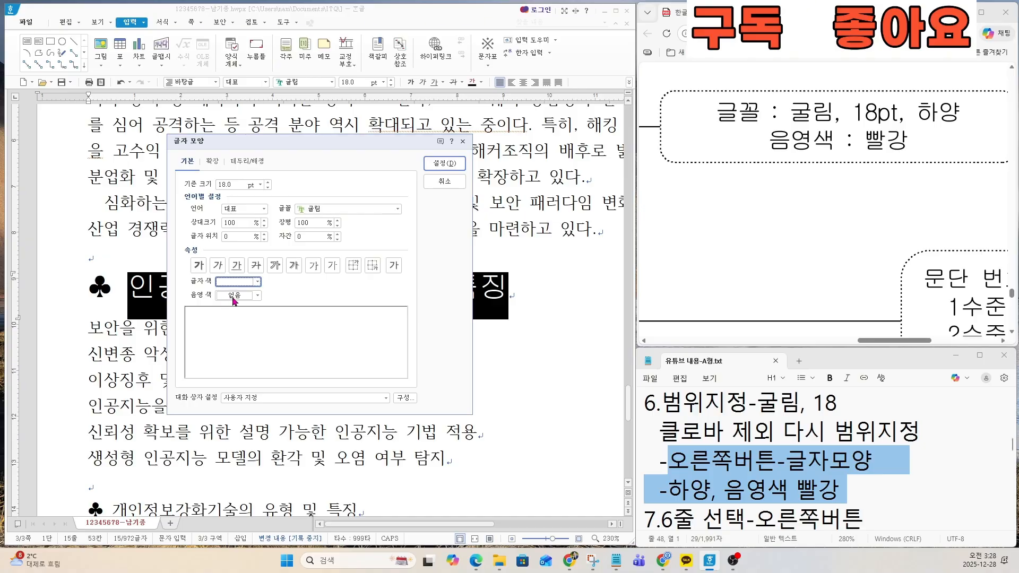
# Step: Set the heading text's 음영 색 to 빨강 (RGB 255,0,0) and apply the character formatting
pyautogui.press('ctrl')
pyautogui.press('ctrl')
pyautogui.press('ctrl')
pyautogui.press('ctrl')
pyautogui.press('ctrl')
pyautogui.click(233, 295)
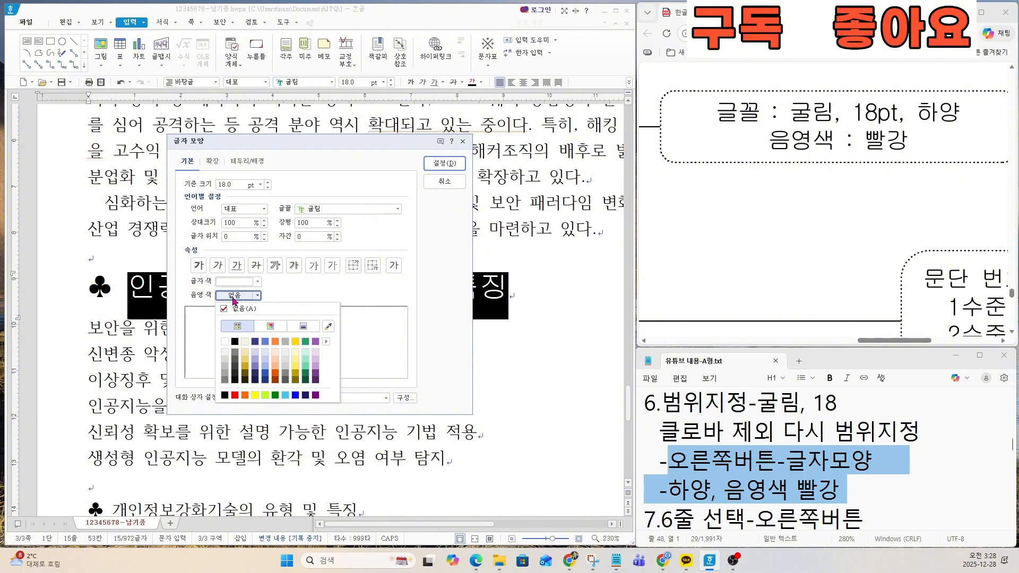
pyautogui.click(234, 395)
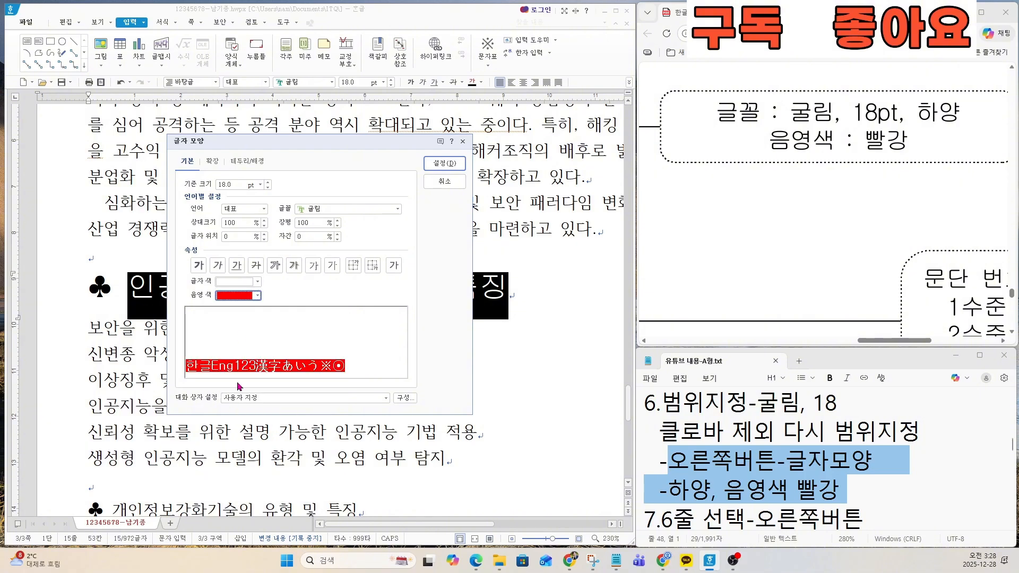
pyautogui.press('ctrl')
pyautogui.press('ctrl')
pyautogui.click(443, 164)
pyautogui.click(283, 314)
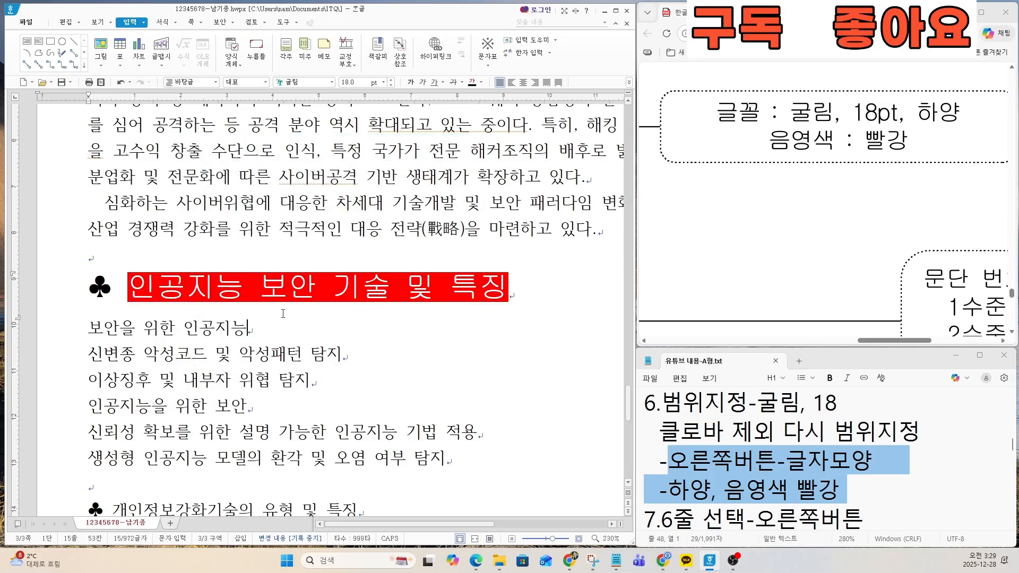
# Step: Locate the six numbered lines below the red heading on the exam sheet and highlight the task 7 paragraph-numbering instructions in the notes
pyautogui.scroll(-5, 718, 317)
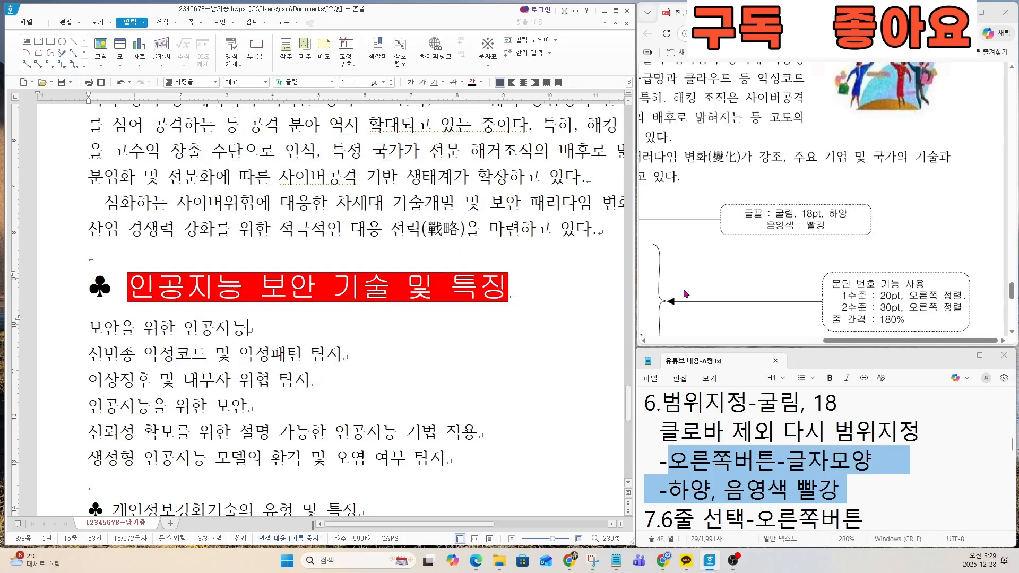
pyautogui.scroll(-1, 720, 318)
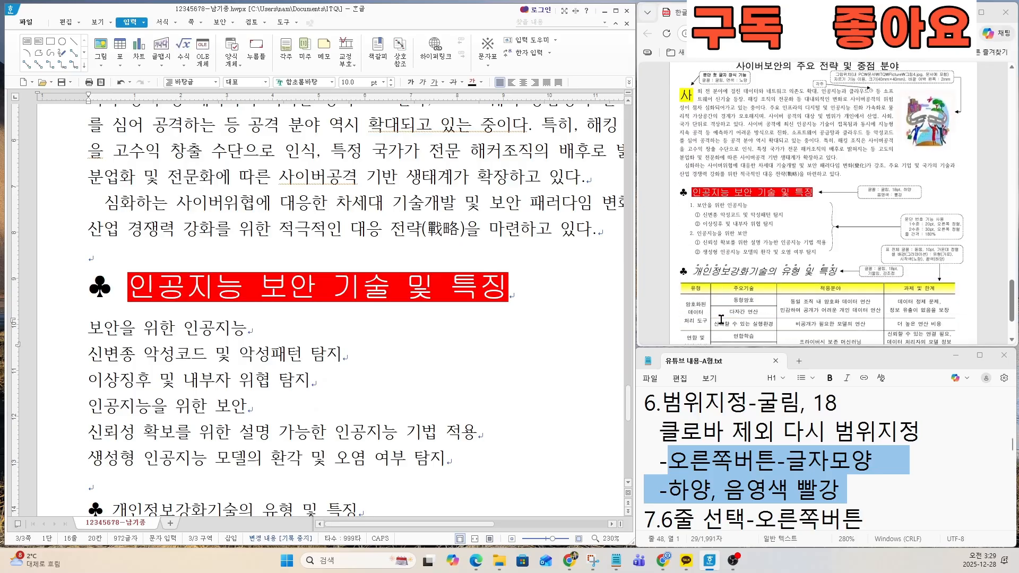
pyautogui.click(727, 425)
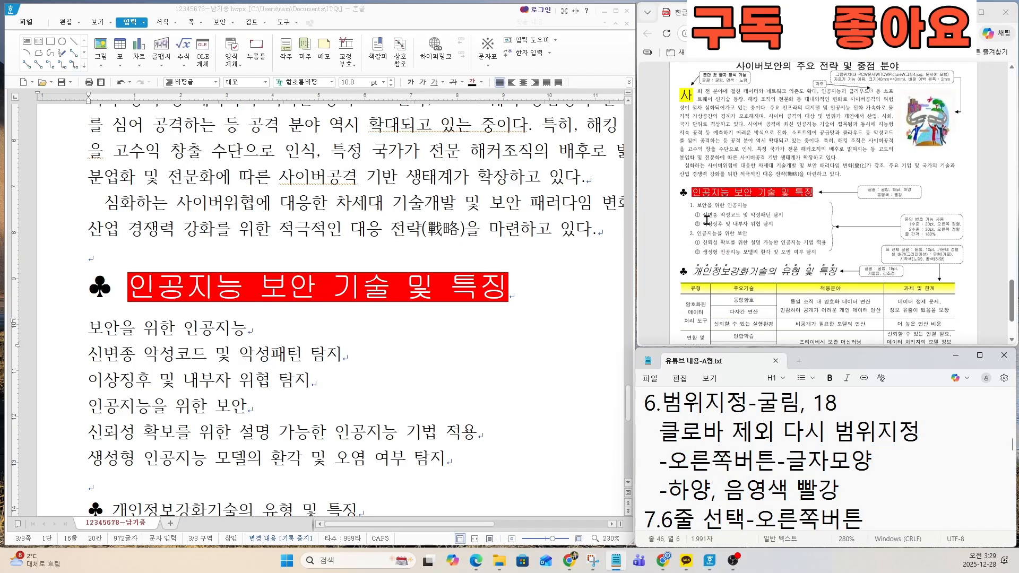
pyautogui.moveTo(700, 205); pyautogui.dragTo(821, 252)
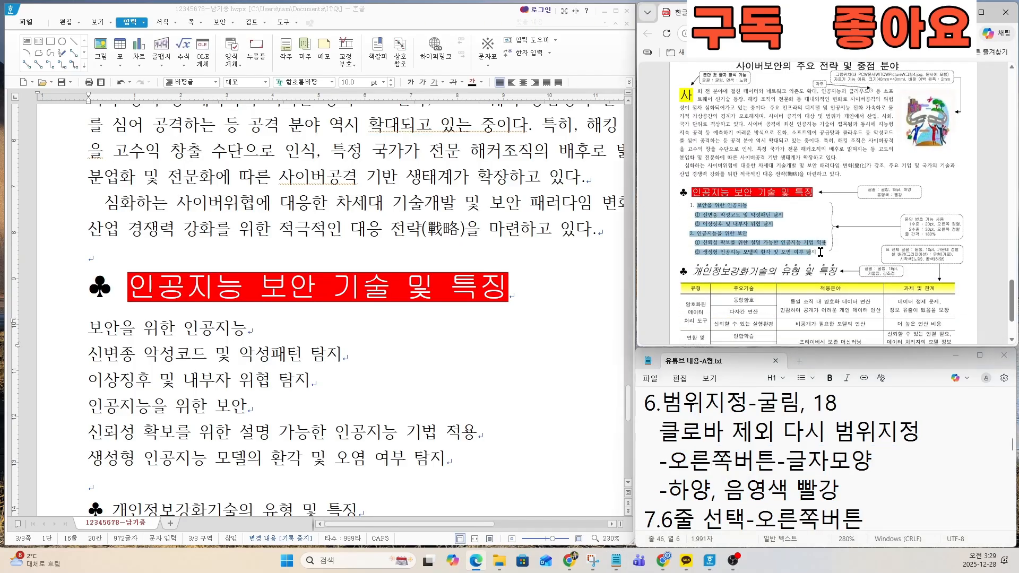
pyautogui.rightClick(821, 252)
pyautogui.click(712, 442)
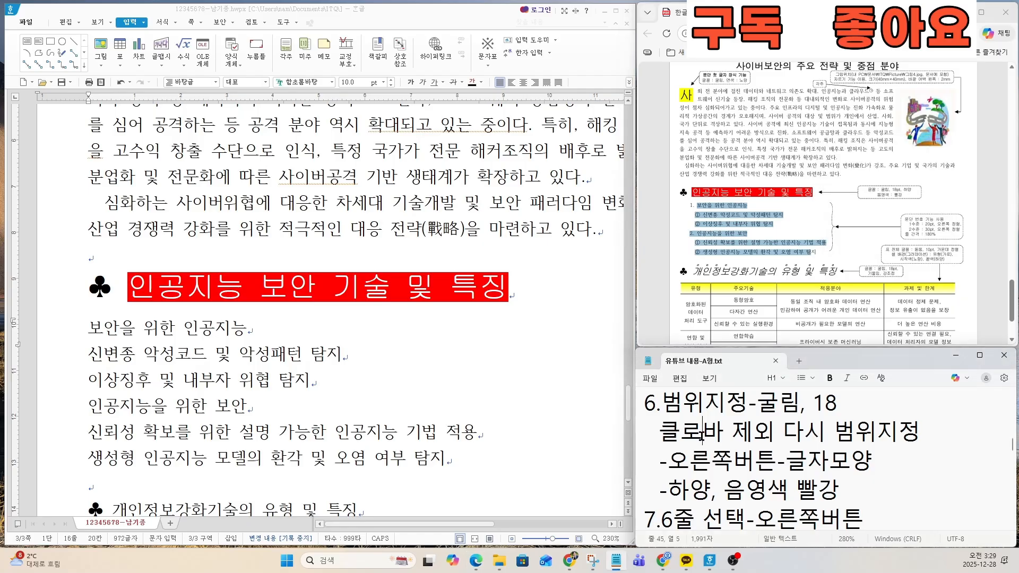
pyautogui.scroll(-2, 700, 436)
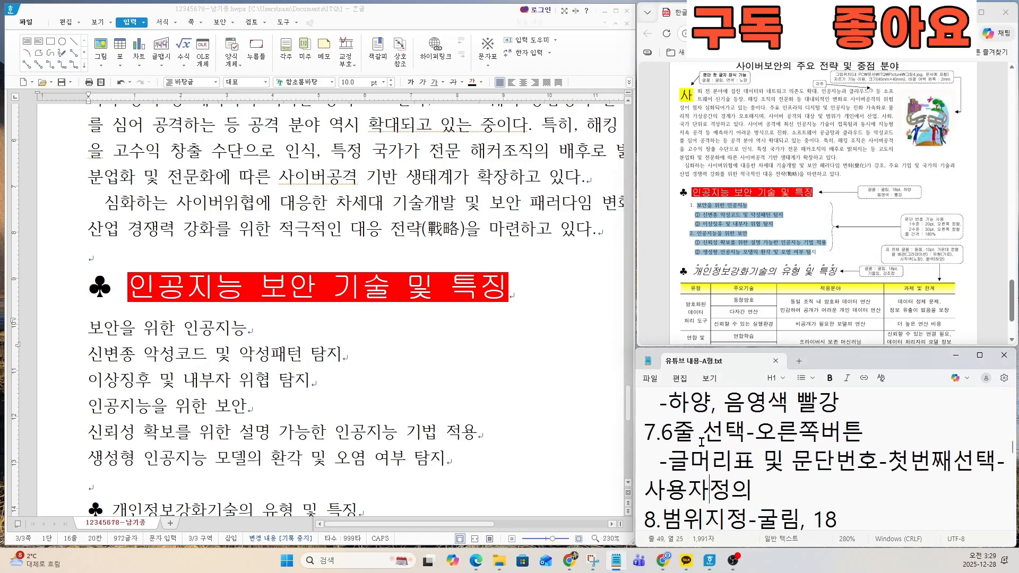
pyautogui.click(749, 450)
pyautogui.moveTo(650, 403); pyautogui.dragTo(811, 450)
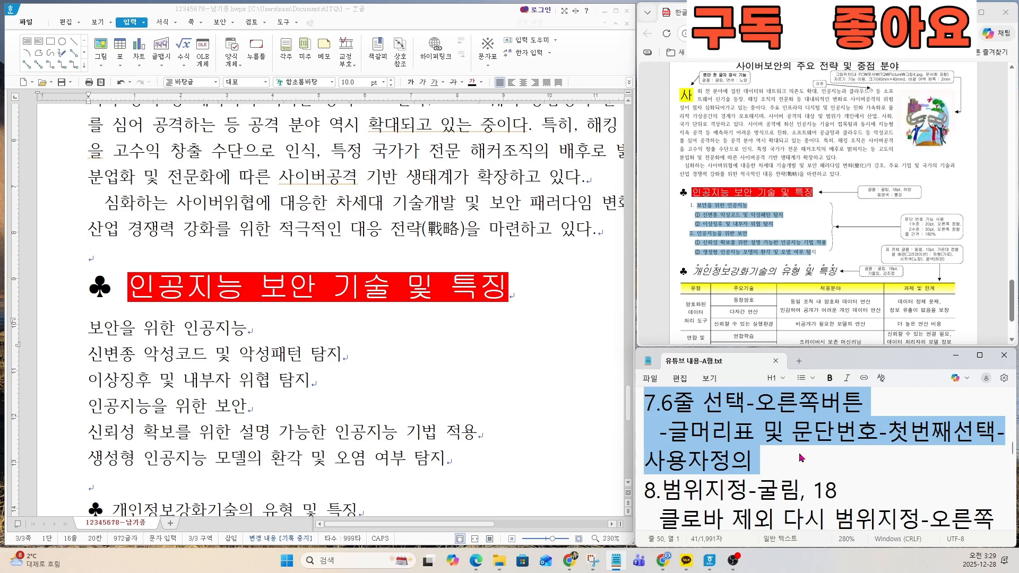
# Step: Select the six lines below the red heading in the answer document and locate the 문단 번호 requirements on the exam sheet
pyautogui.click(93, 328)
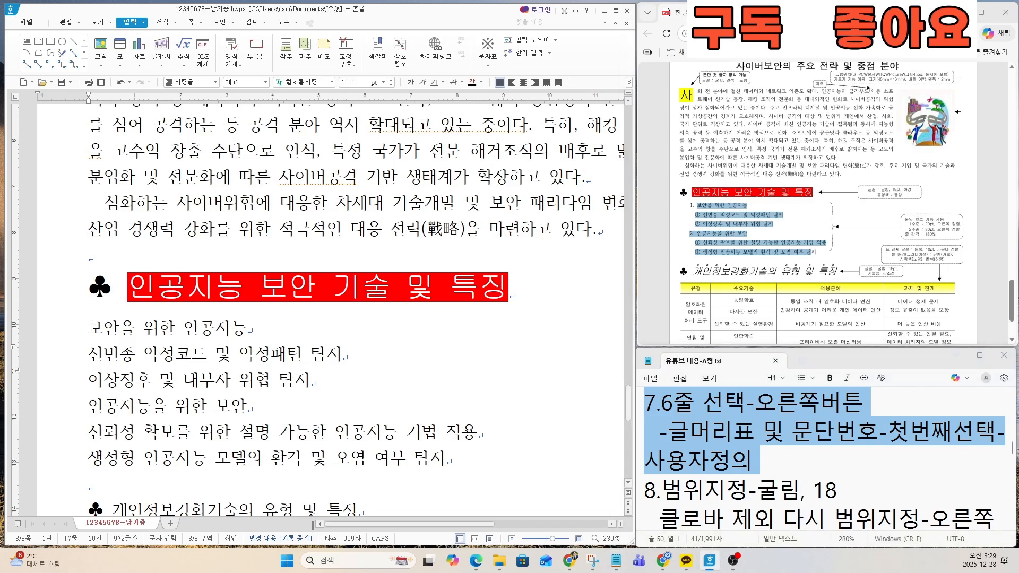
pyautogui.scroll(-2, 101, 289)
pyautogui.moveTo(88, 229); pyautogui.dragTo(449, 364)
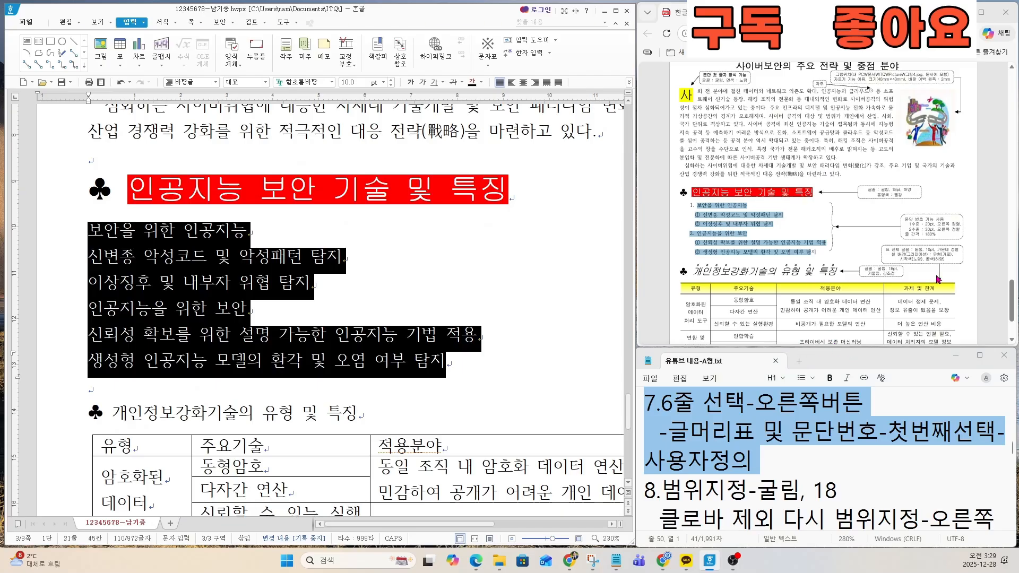
pyautogui.scroll(6, 938, 279)
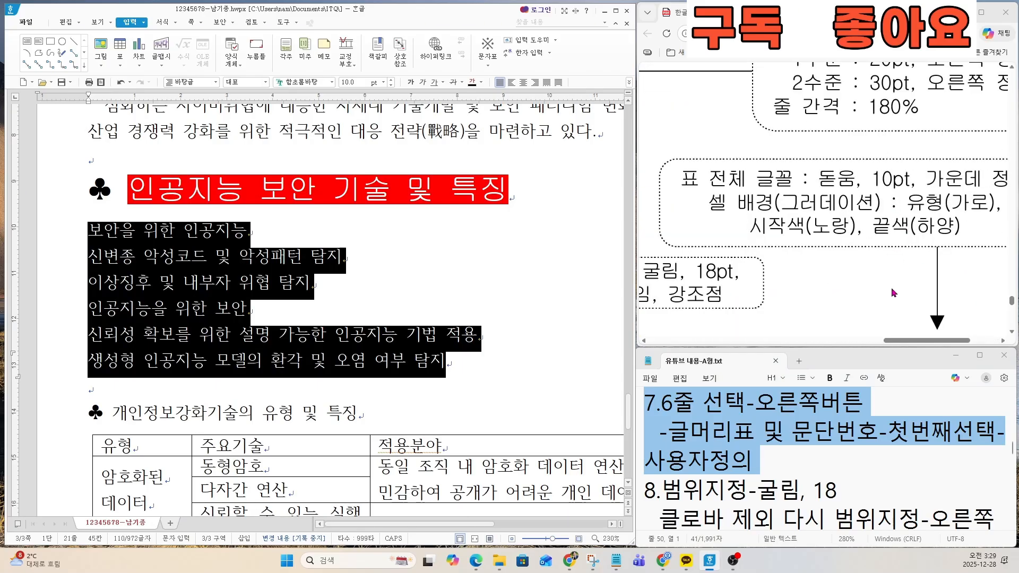
pyautogui.moveTo(922, 340); pyautogui.dragTo(940, 340)
pyautogui.scroll(2, 904, 276)
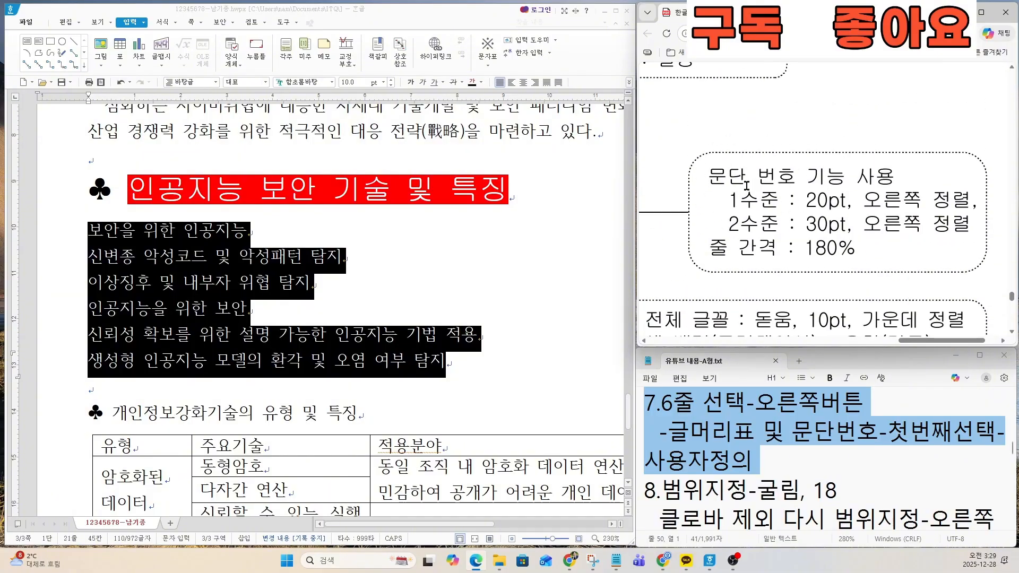
# Step: Choose the first numbering style in 글머리표 및 문단 번호 for the selected lines and open its 사용자 정의 settings
pyautogui.rightClick(201, 269)
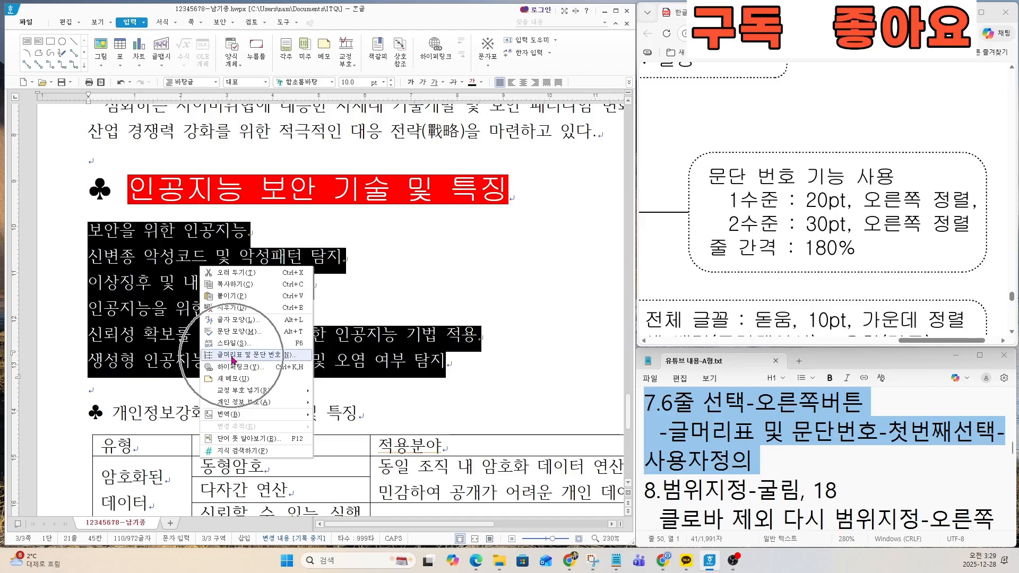
pyautogui.click(232, 357)
pyautogui.click(267, 203)
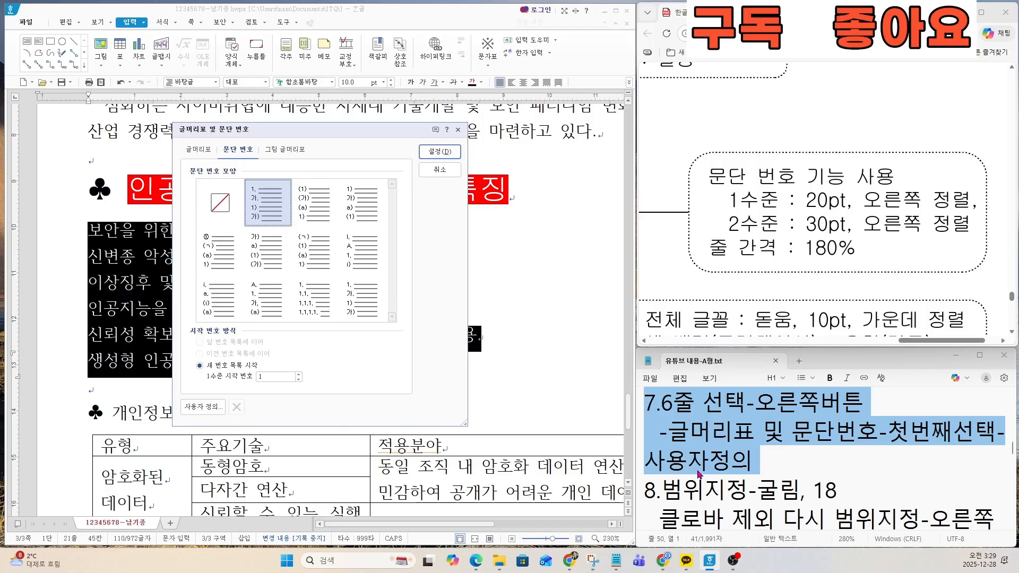
pyautogui.click(205, 407)
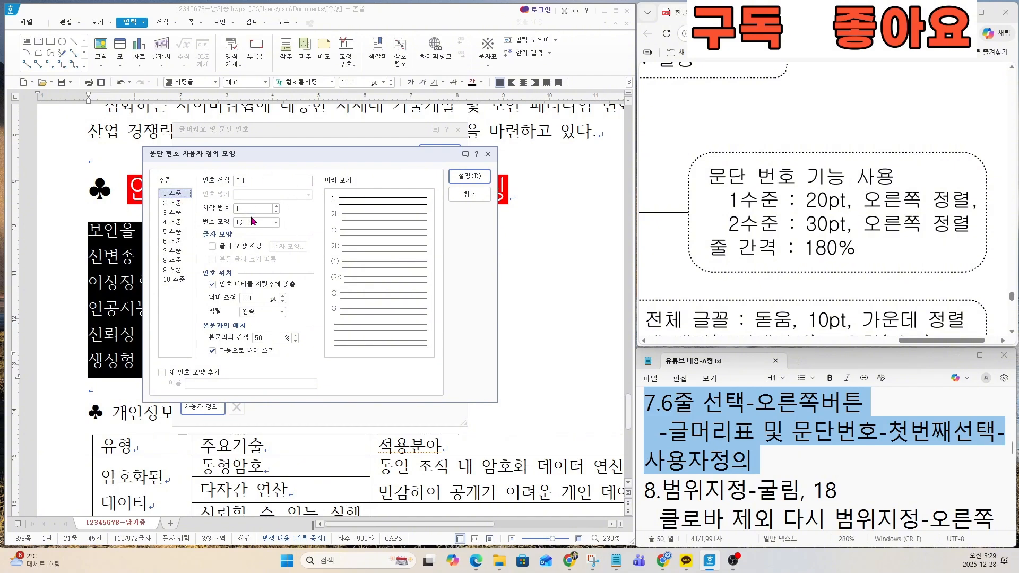
# Step: Compare the level 1 numbers with the exam sheet and choose 1,2,3 as the 번호 모양 for 1 수준
pyautogui.moveTo(939, 340); pyautogui.dragTo(689, 300)
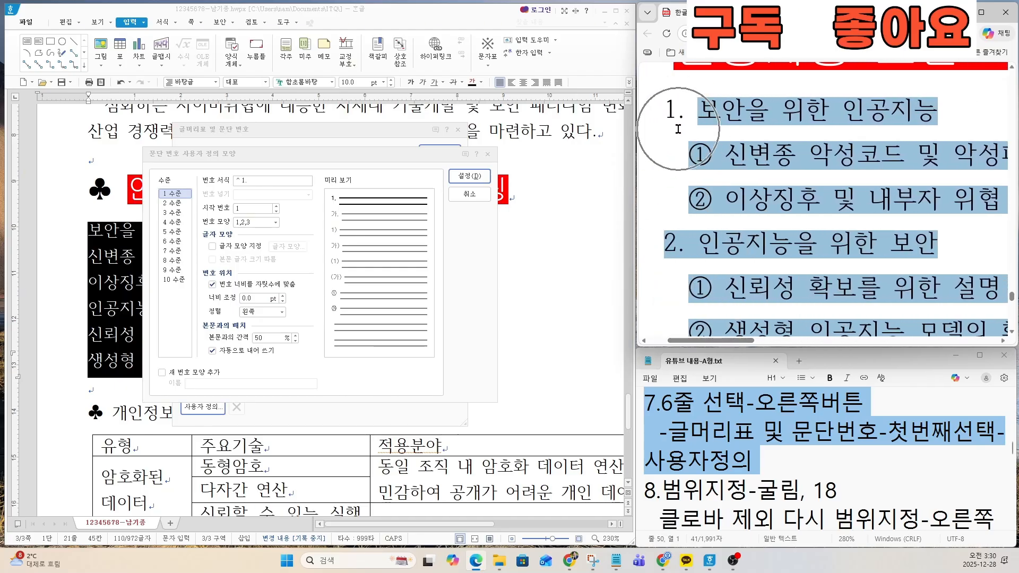
pyautogui.press('ctrl')
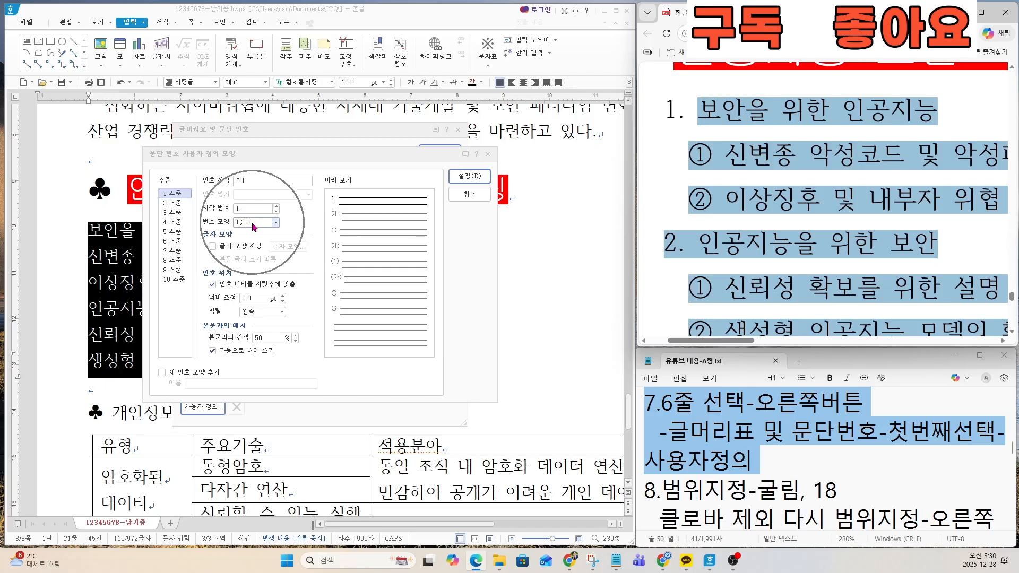
pyautogui.click(252, 223)
pyautogui.click(252, 223)
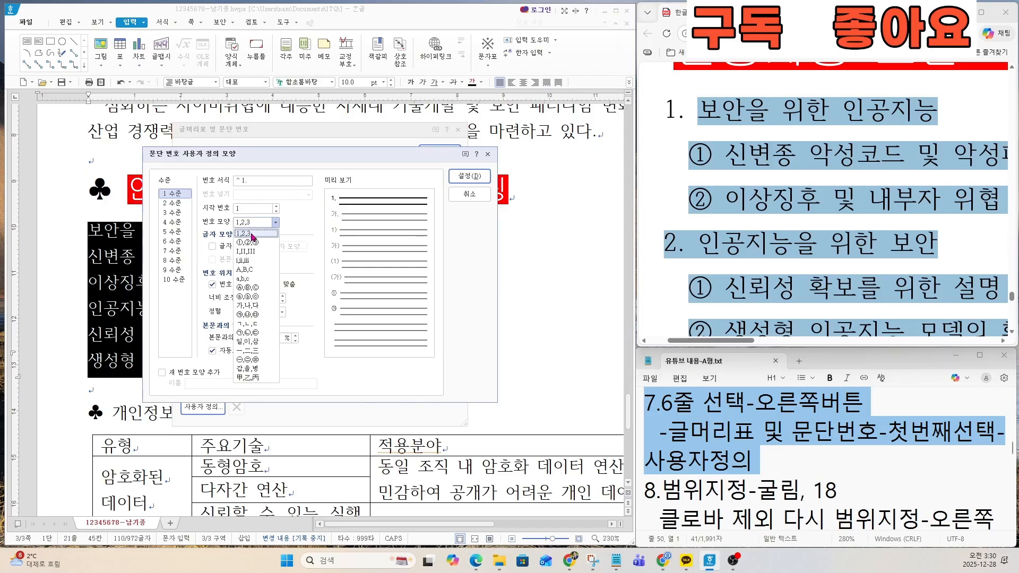
pyautogui.press('ctrl')
# Step: Check the level 1 requirements on the exam sheet and set 1 수준's 너비 조정 to 20 pt and 정렬 to 오른쪽
pyautogui.press('ctrl')
pyautogui.click(251, 234)
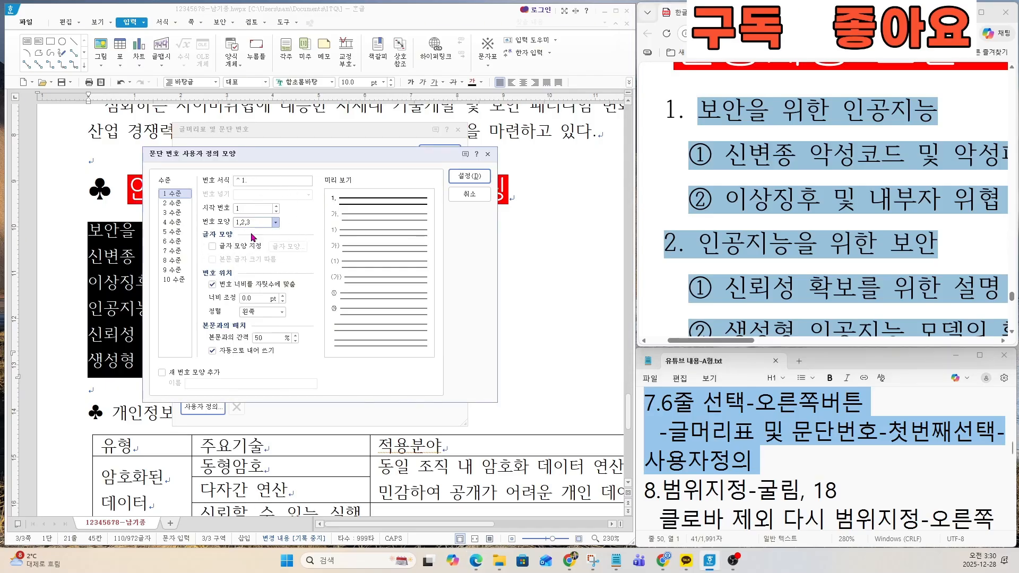
pyautogui.moveTo(756, 344); pyautogui.dragTo(985, 345)
pyautogui.press('ctrl')
pyautogui.press('ctrl')
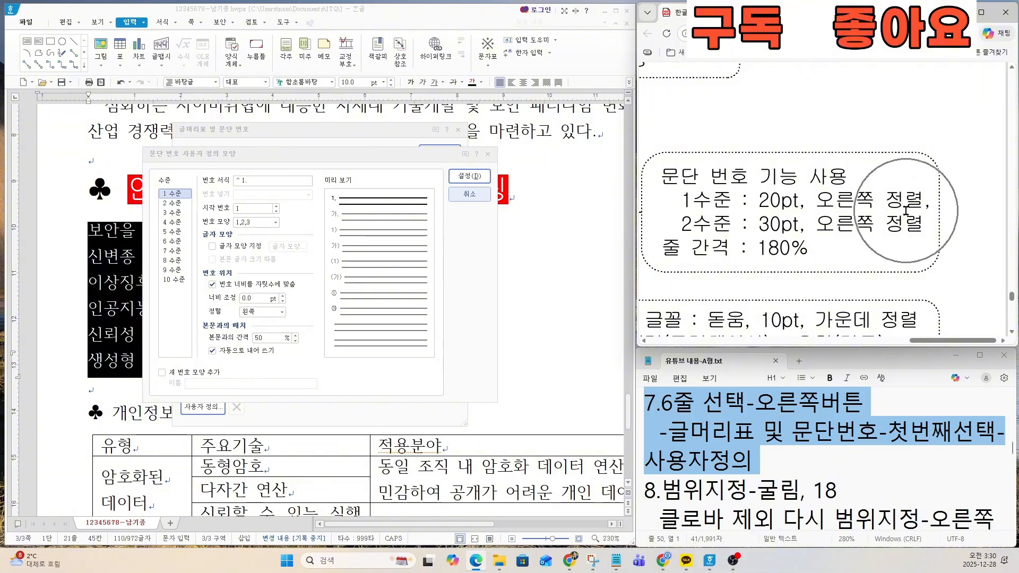
pyautogui.press('ctrl')
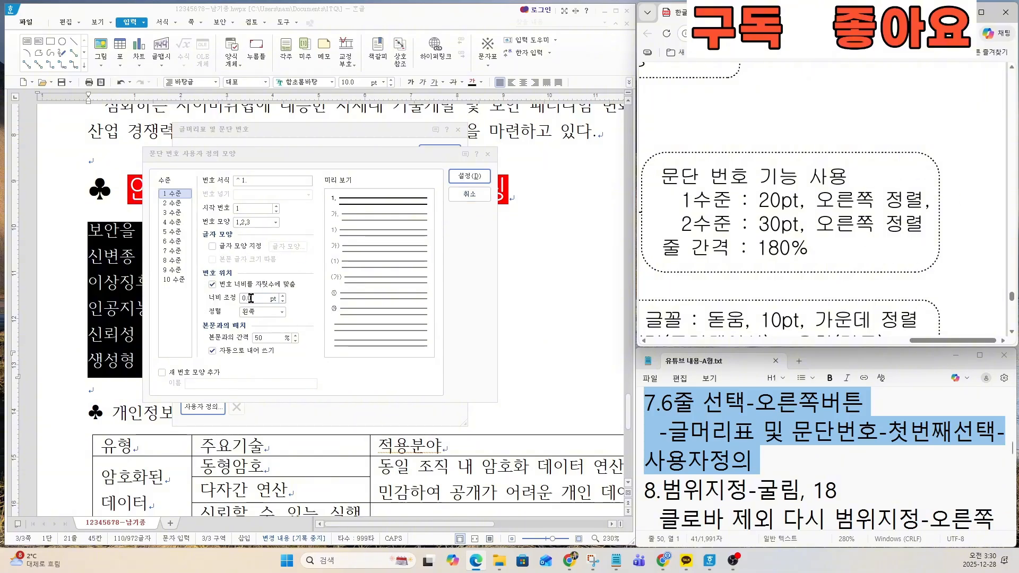
pyautogui.moveTo(256, 297); pyautogui.dragTo(227, 300)
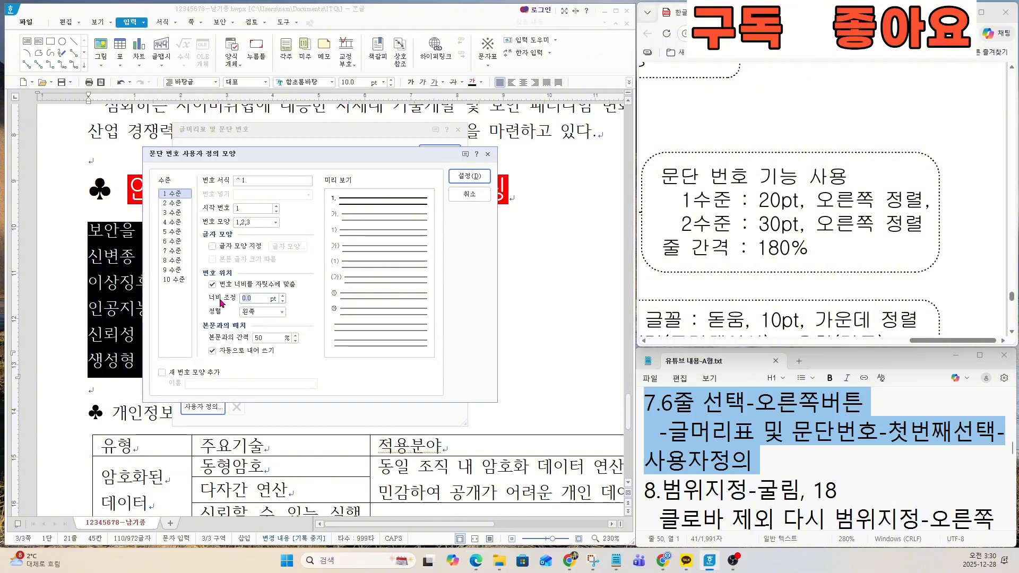
pyautogui.write('20')
pyautogui.click(280, 314)
pyautogui.click(263, 342)
pyautogui.press('ctrl')
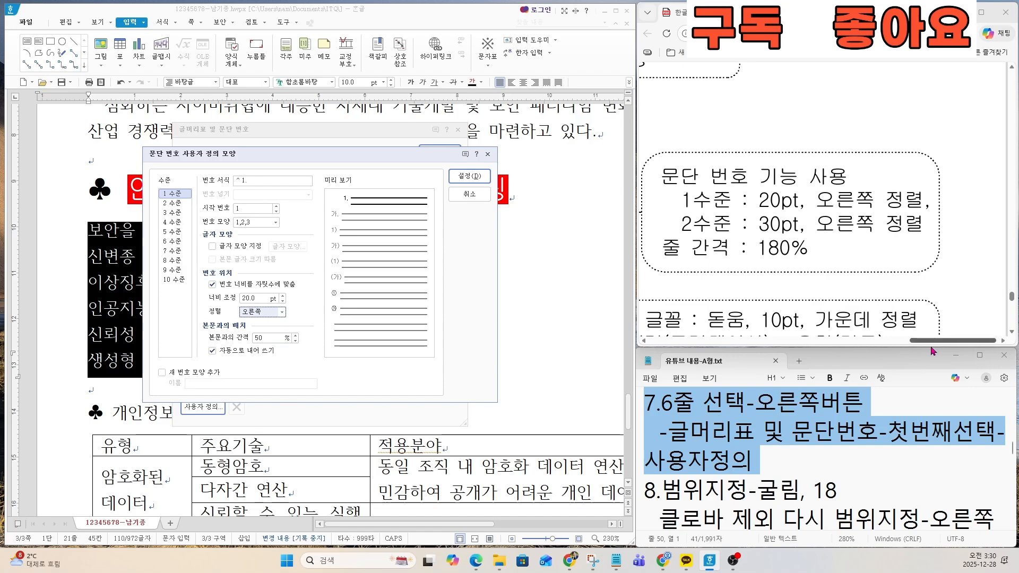
pyautogui.press('ctrl')
pyautogui.press('ctrl')
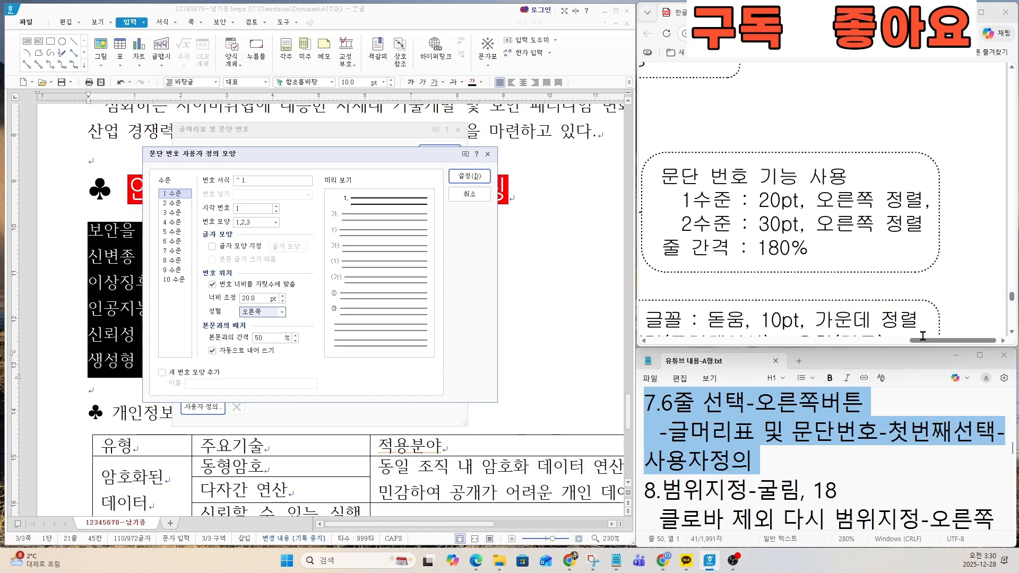
# Step: Set the 번호 모양 of 2 수준 to ①,②,③, matching the sub-items on the exam sheet
pyautogui.click(174, 203)
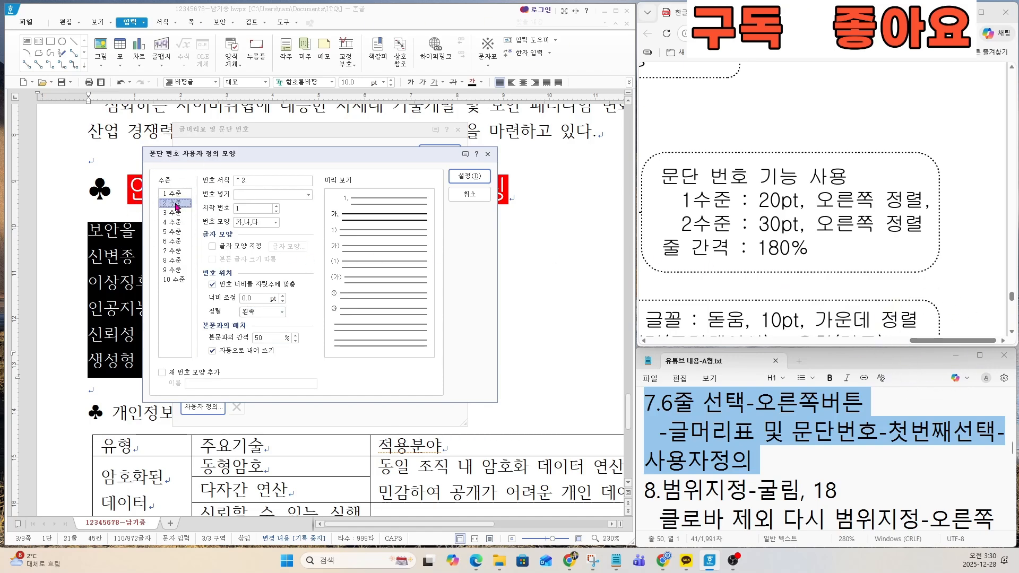
pyautogui.click(923, 342)
pyautogui.moveTo(924, 342); pyautogui.dragTo(686, 338)
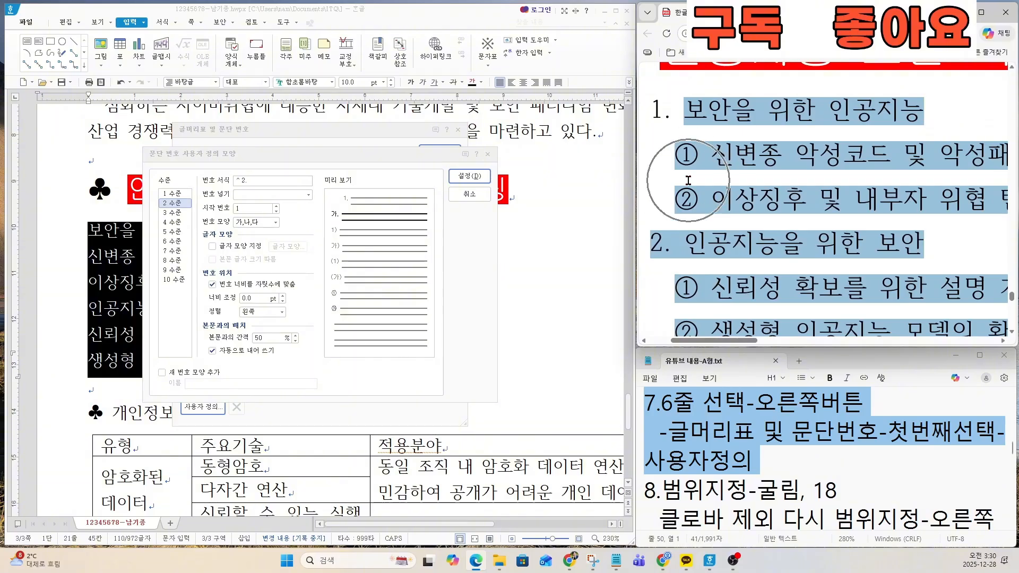
pyautogui.click(258, 226)
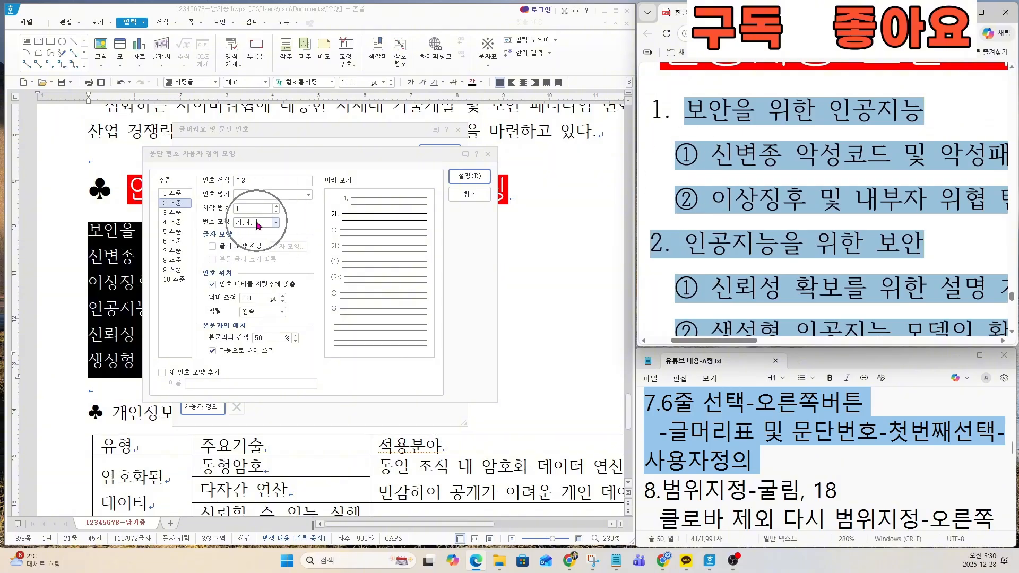
pyautogui.click(257, 243)
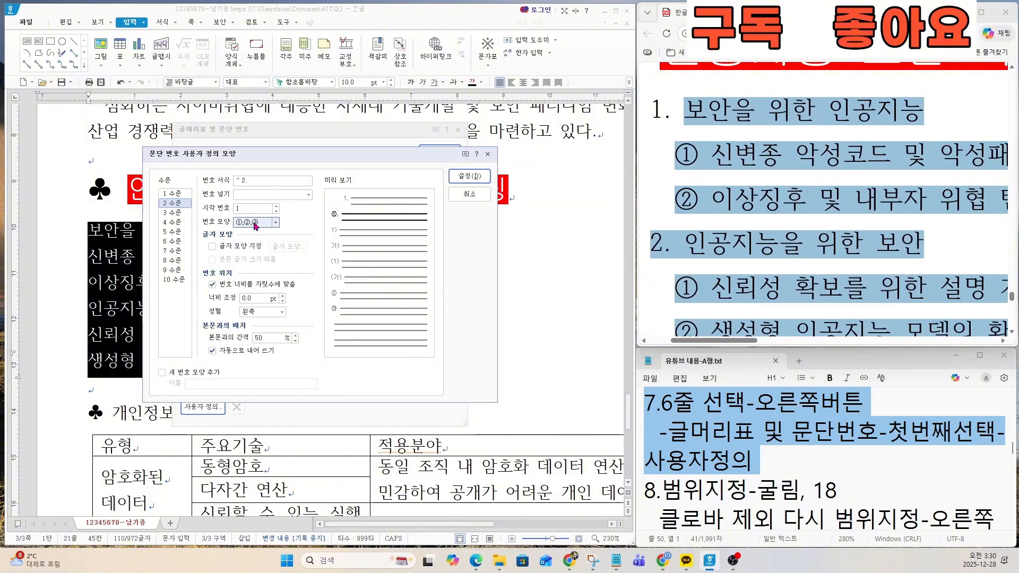
pyautogui.click(747, 341)
pyautogui.moveTo(745, 339)
pyautogui.mouseDown()
pyautogui.moveTo(754, 339)
pyautogui.moveTo(745, 341)
pyautogui.mouseUp()
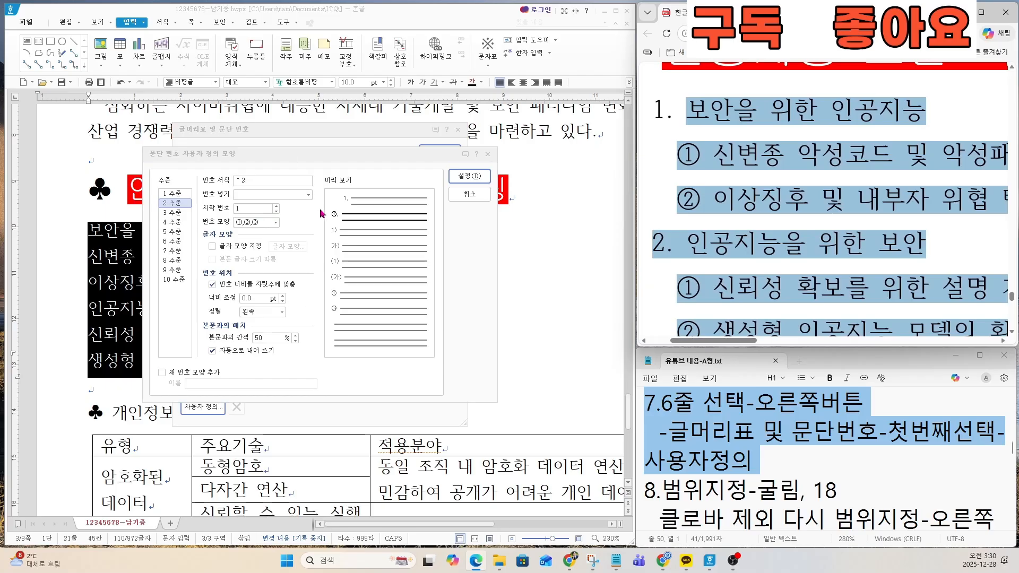
# Step: Remove the period from the 번호 서식 of 2 수준 so that it reads ^2
pyautogui.click(253, 179)
pyautogui.click(253, 179)
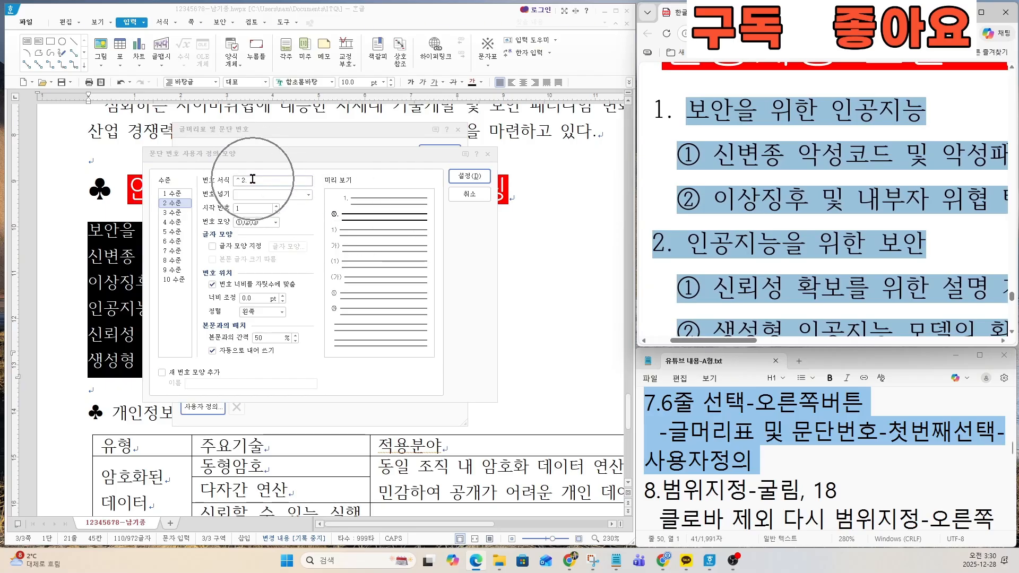
pyautogui.press('BackSpace')
pyautogui.click(253, 179)
pyautogui.write('.')
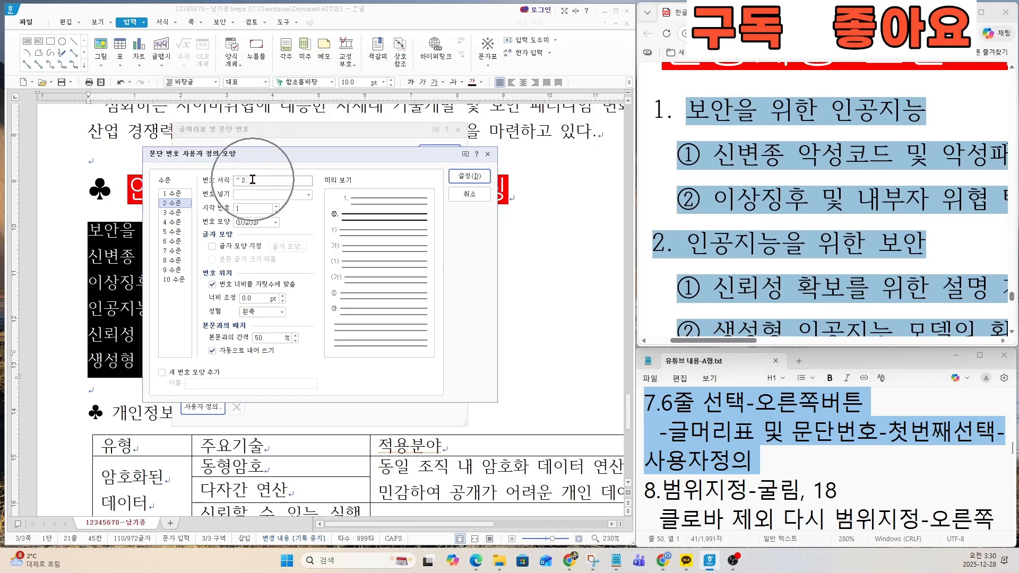
pyautogui.click(253, 179)
pyautogui.press('BackSpace')
pyautogui.press('BackSpace')
pyautogui.click(253, 179)
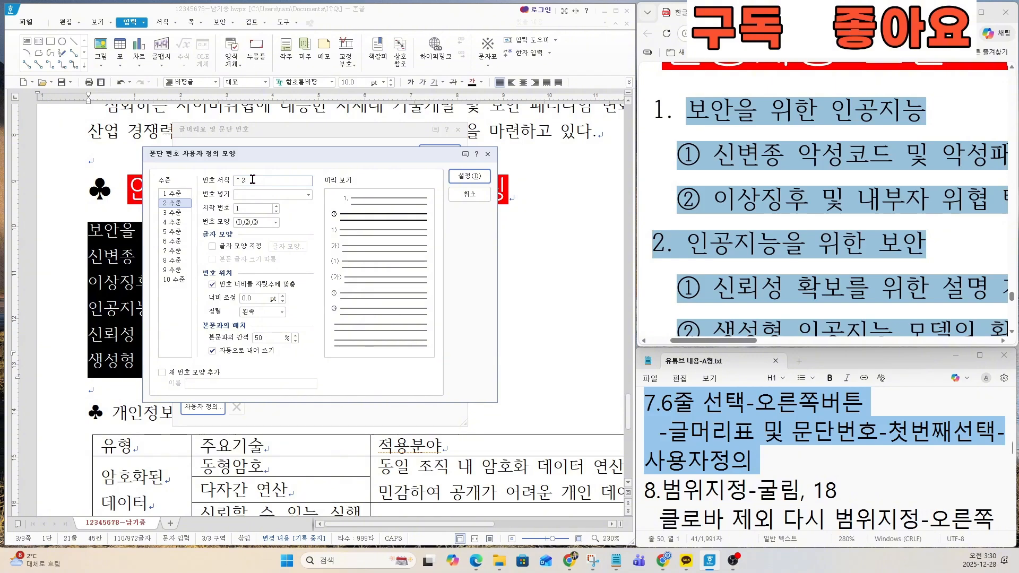
# Step: Set 2 수준's 너비 조정 to 30 pt as required on the exam sheet and apply the customized numbering to the six lines
pyautogui.moveTo(721, 340); pyautogui.dragTo(962, 340)
pyautogui.moveTo(745, 226); pyautogui.dragTo(907, 226)
pyautogui.click(903, 227)
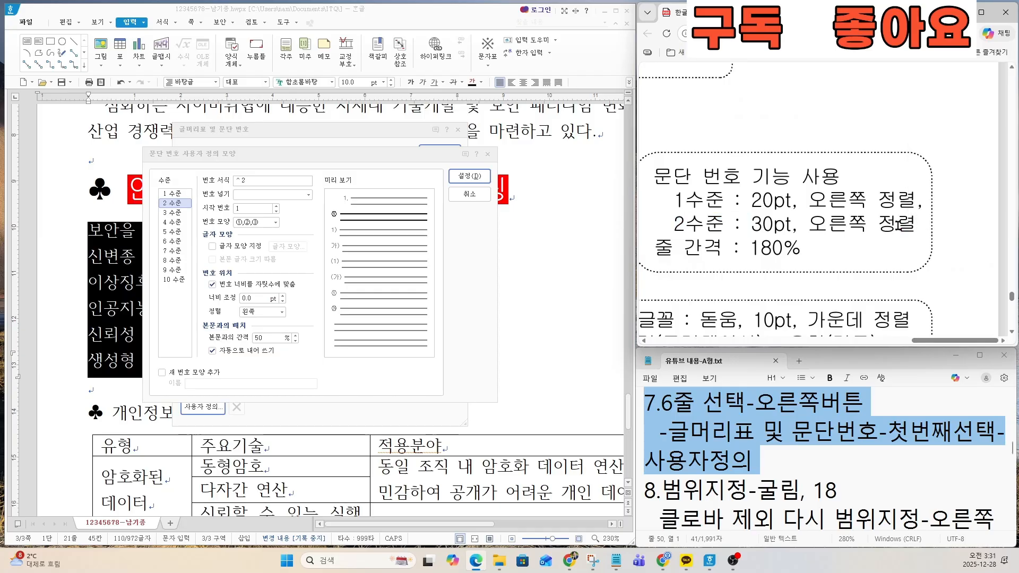
pyautogui.tripleClick(913, 223)
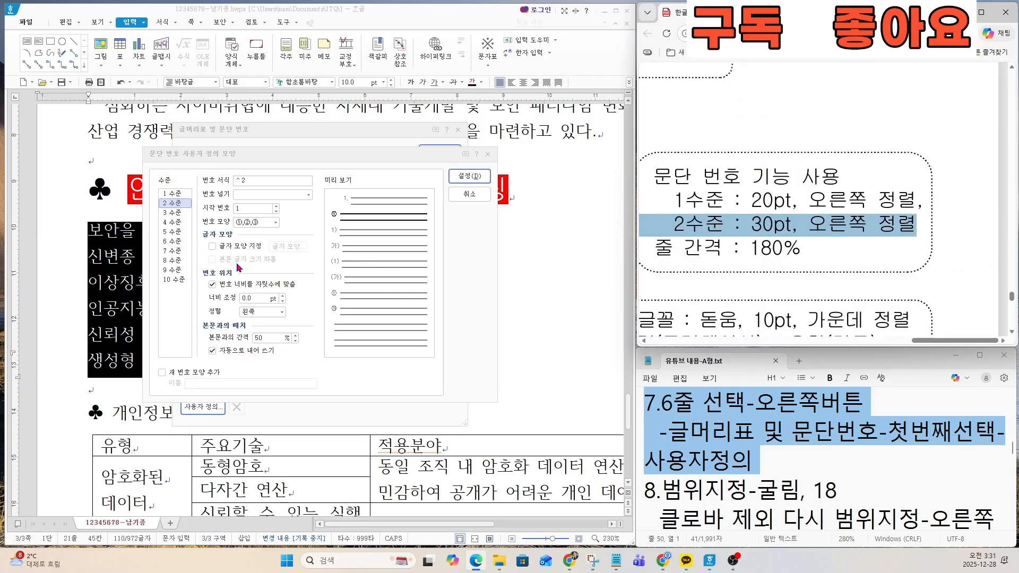
pyautogui.click(252, 299)
pyautogui.click(256, 299)
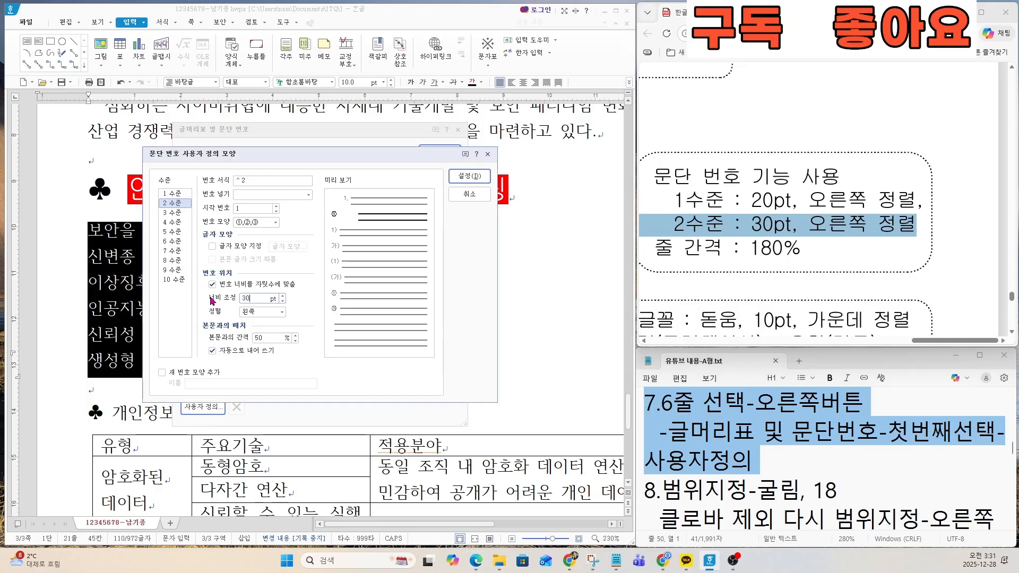
pyautogui.write('30')
pyautogui.press('Return')
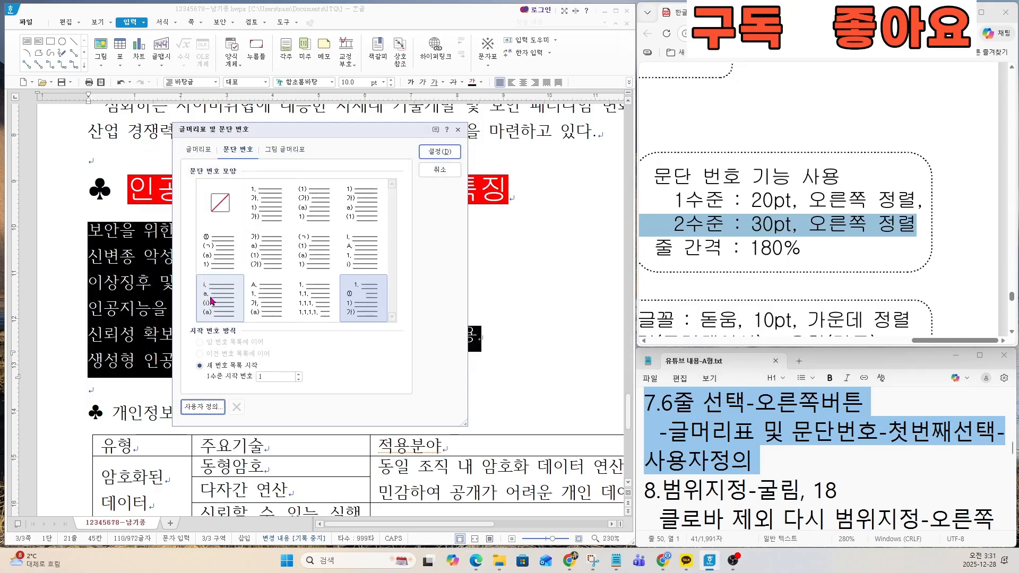
pyautogui.doubleClick(365, 308)
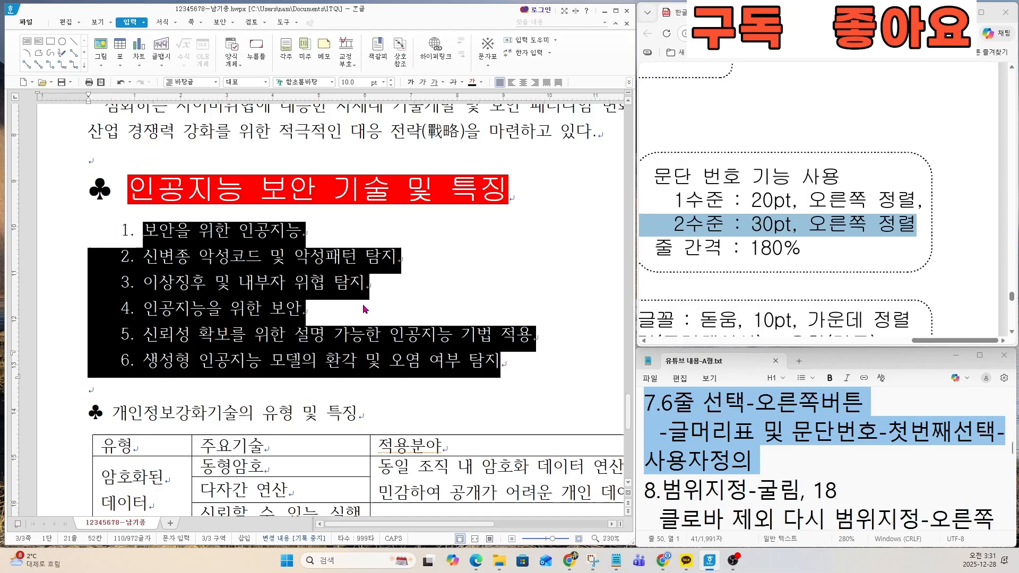
# Step: Reopen the custom numbering definition for the six lines and set 2 수준's 정렬 to 오른쪽
pyautogui.rightClick(215, 299)
pyautogui.click(218, 387)
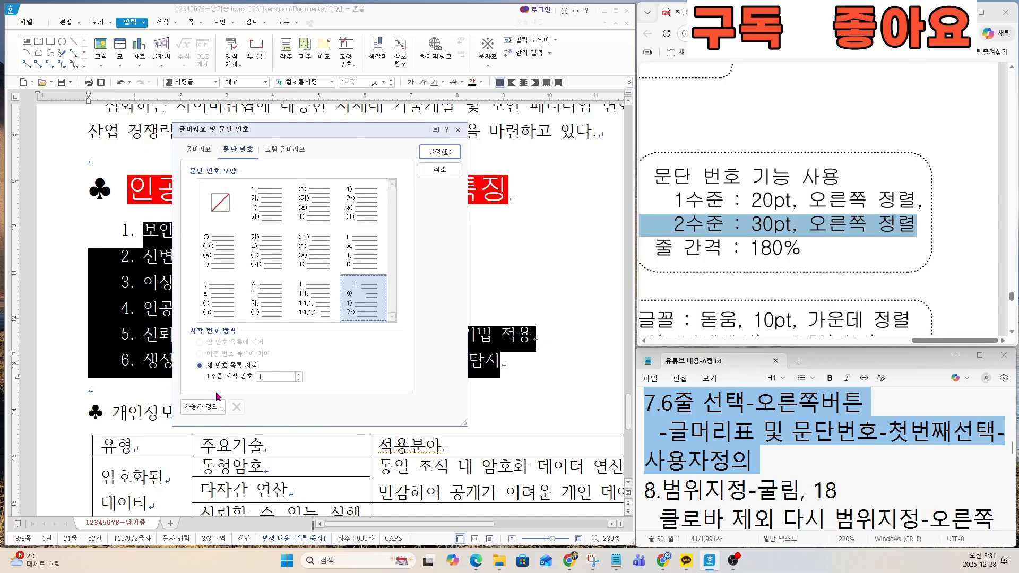
pyautogui.click(205, 406)
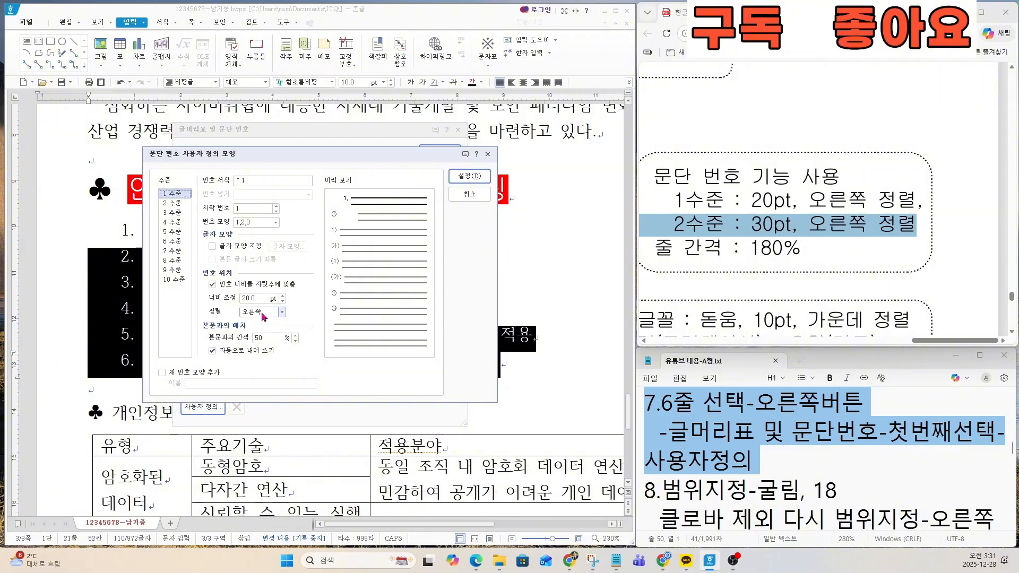
pyautogui.moveTo(259, 299); pyautogui.dragTo(213, 300)
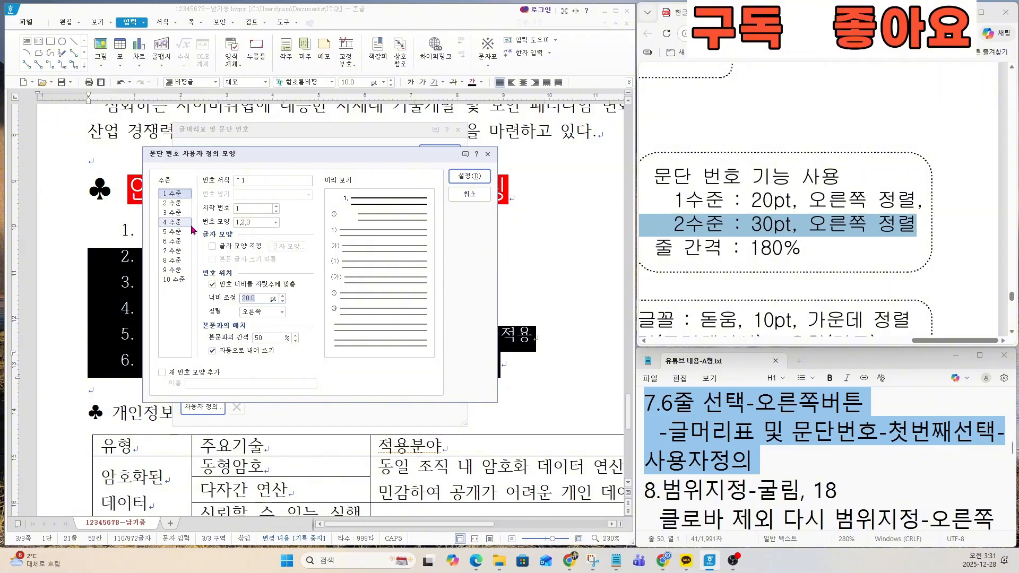
pyautogui.click(172, 203)
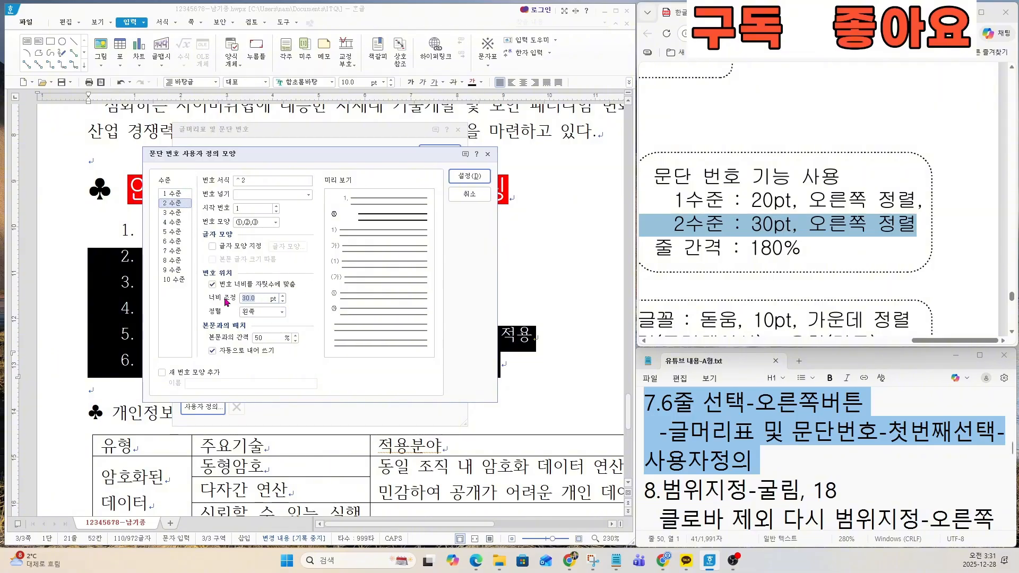
pyautogui.click(263, 312)
pyautogui.click(263, 332)
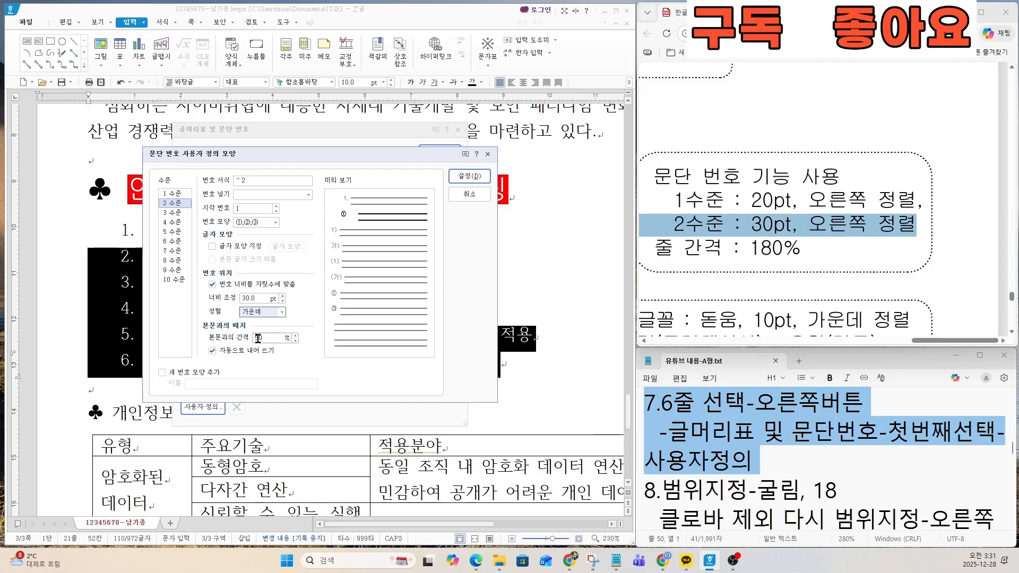
pyautogui.click(281, 312)
pyautogui.click(256, 341)
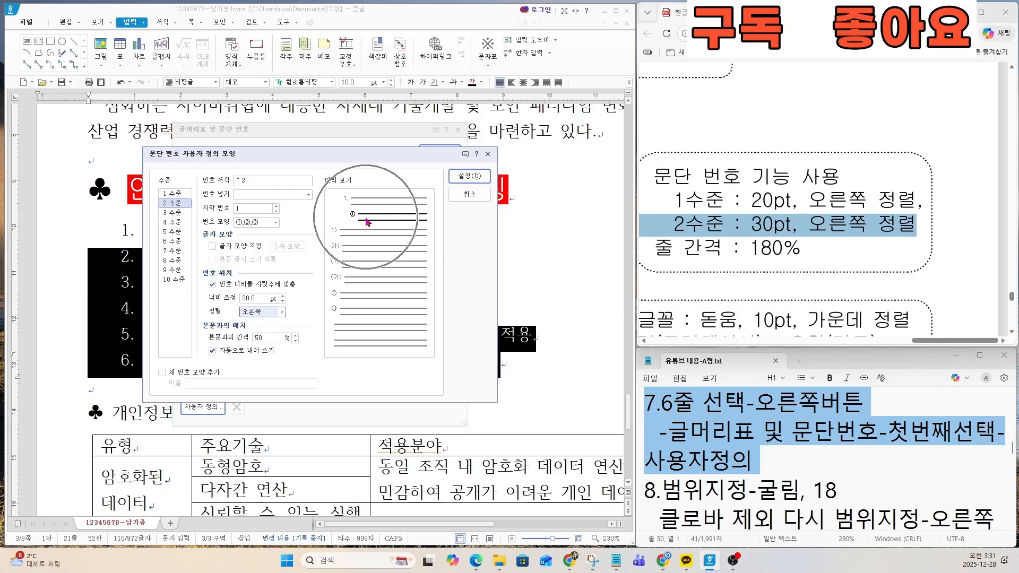
# Step: Save the revised 2 수준 definition and apply the customized paragraph numbering to the six selected lines
pyautogui.click(460, 178)
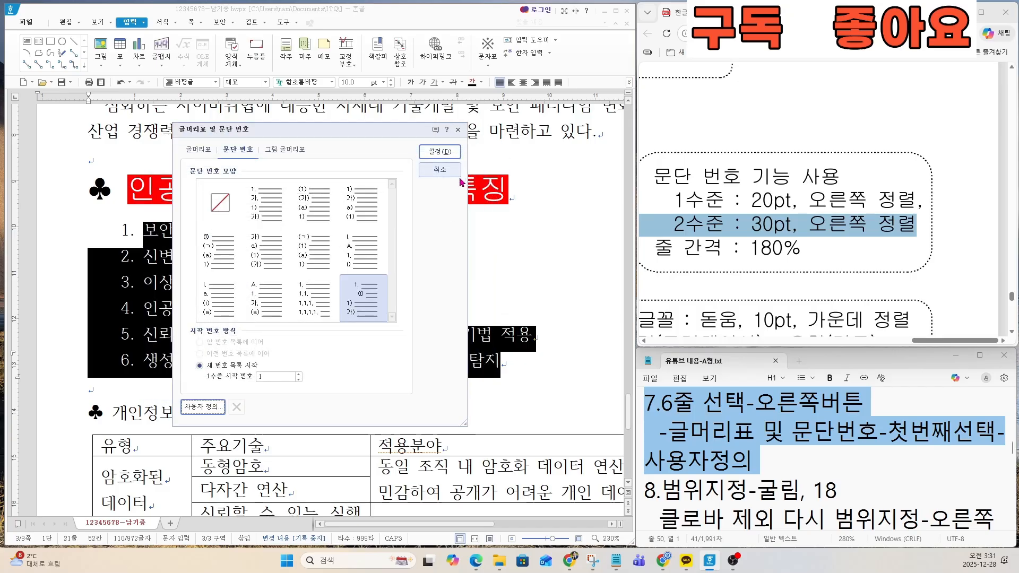
pyautogui.click(440, 154)
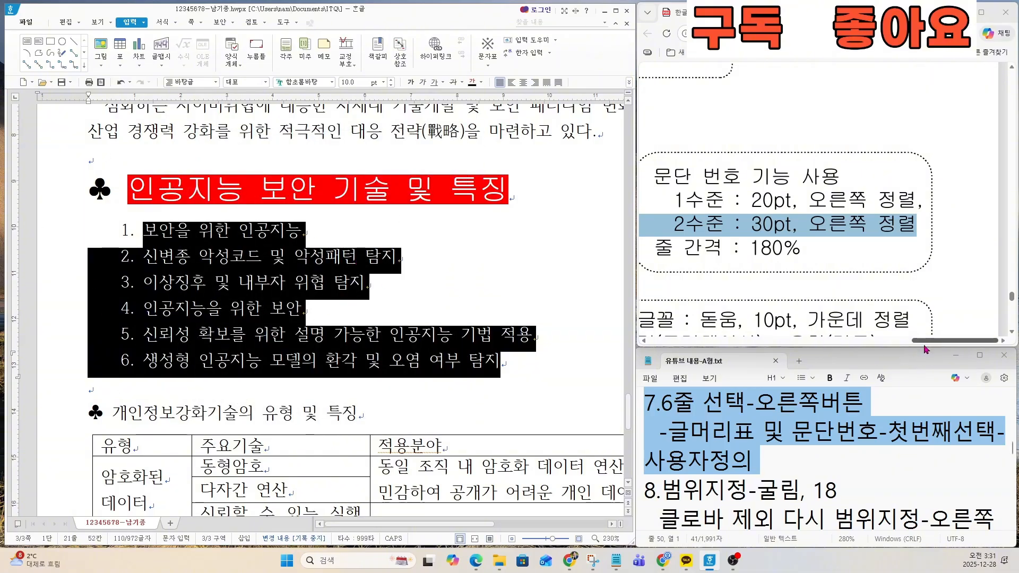
# Step: Check on the exam sheet which of the six lines are second-level items
pyautogui.moveTo(927, 340); pyautogui.dragTo(681, 341)
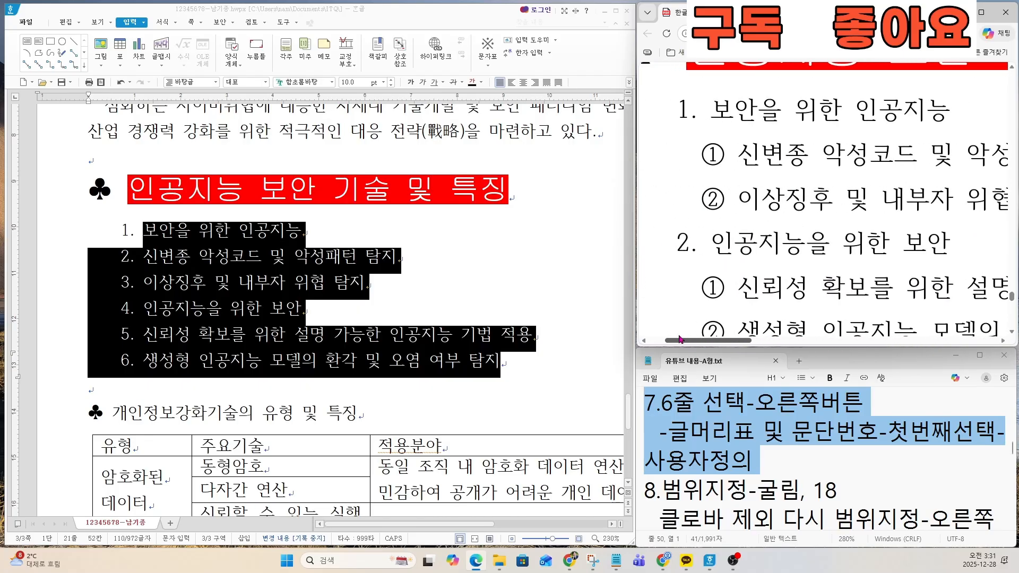
pyautogui.scroll(-2, 728, 217)
pyautogui.press('ctrl')
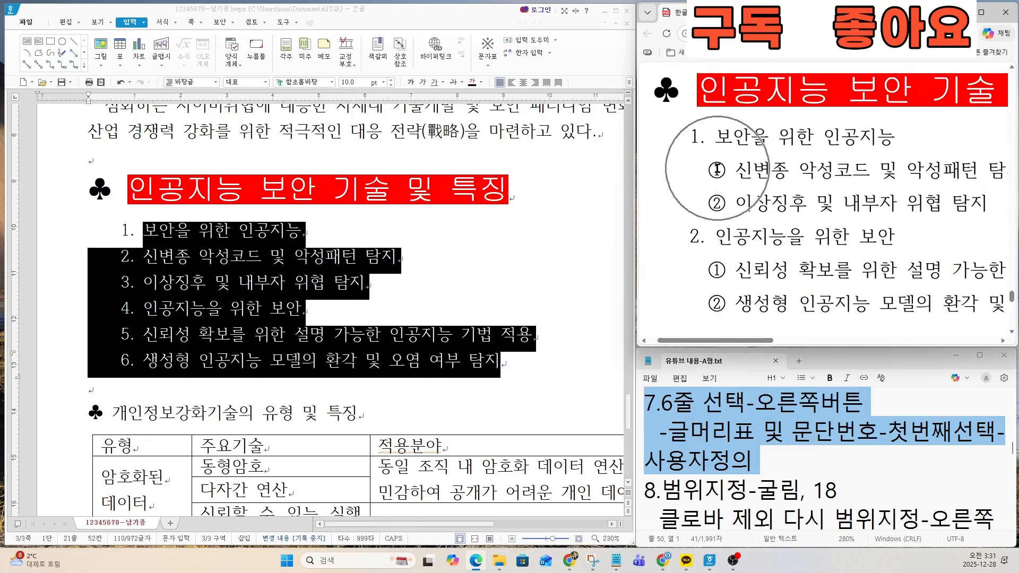
pyautogui.press('ctrl')
pyautogui.press('ctrl')
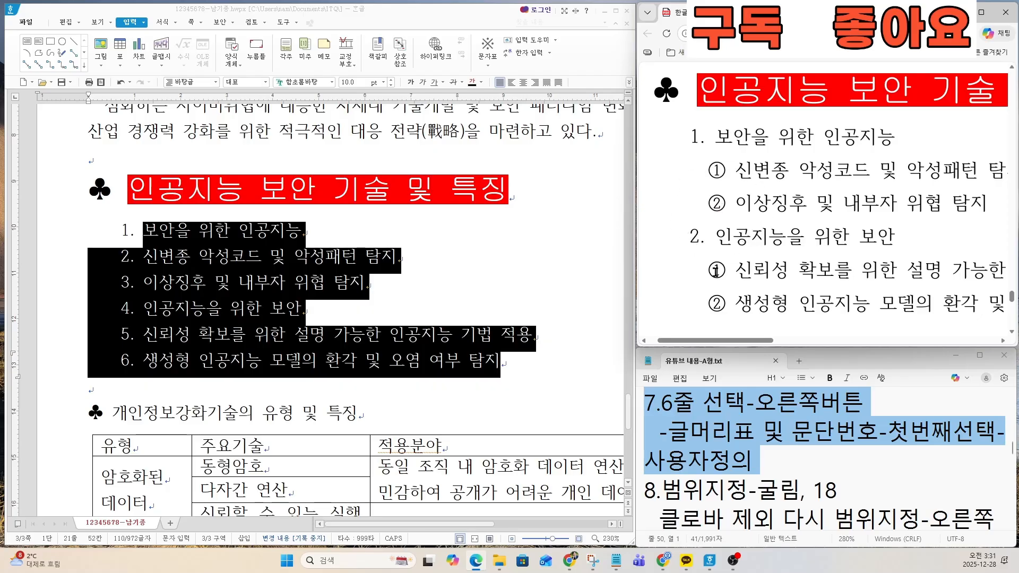
pyautogui.press('ctrl')
pyautogui.press('ctrl')
pyautogui.click(263, 309)
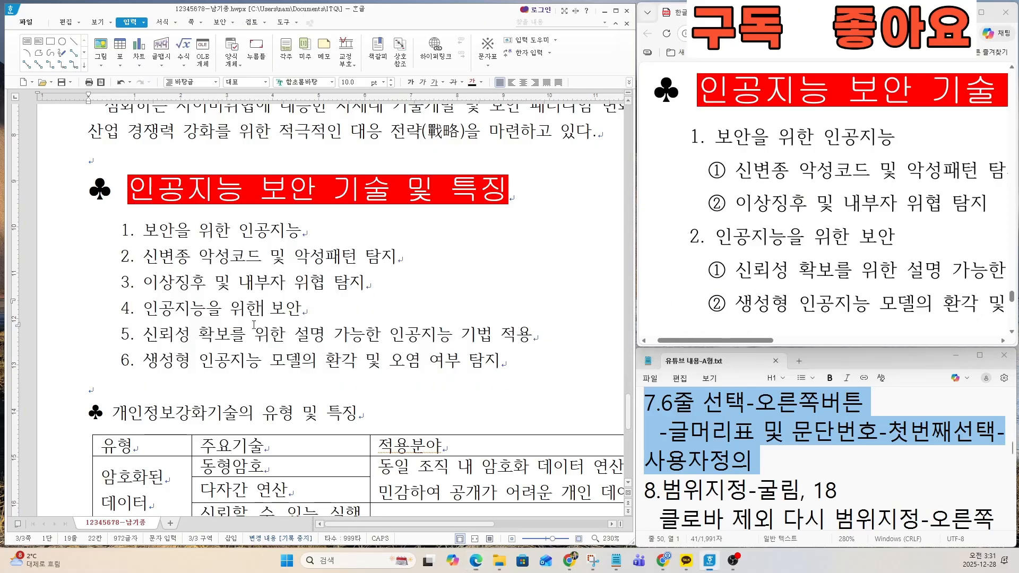
# Step: Demote the 신변종 악성코드 and 이상징후 lines under 보안을 위한 인공지능 by one level to 2 수준
pyautogui.moveTo(120, 255); pyautogui.dragTo(365, 283)
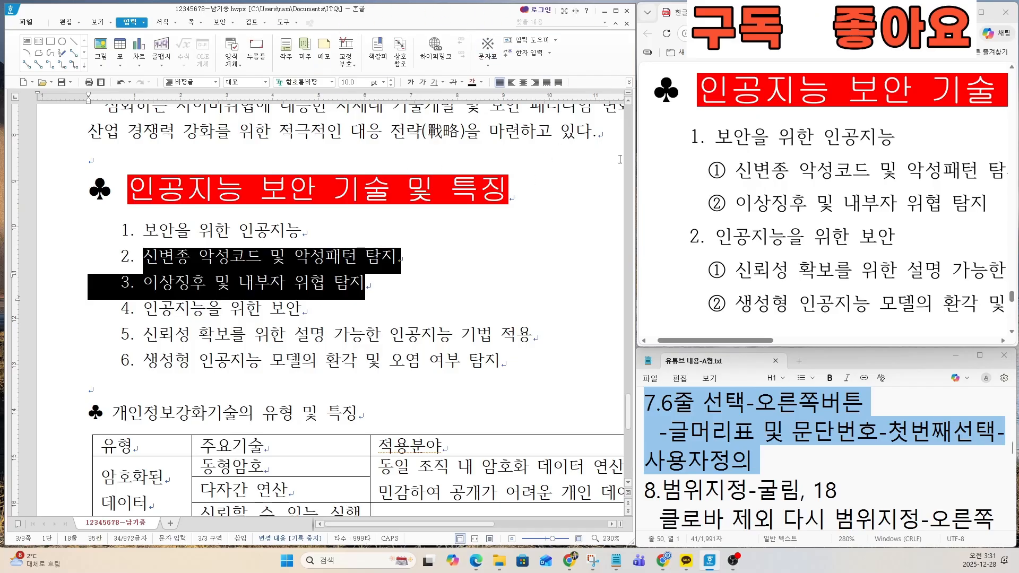
pyautogui.moveTo(635, 155)
pyautogui.mouseDown()
pyautogui.moveTo(644, 163)
pyautogui.moveTo(636, 160)
pyautogui.mouseUp()
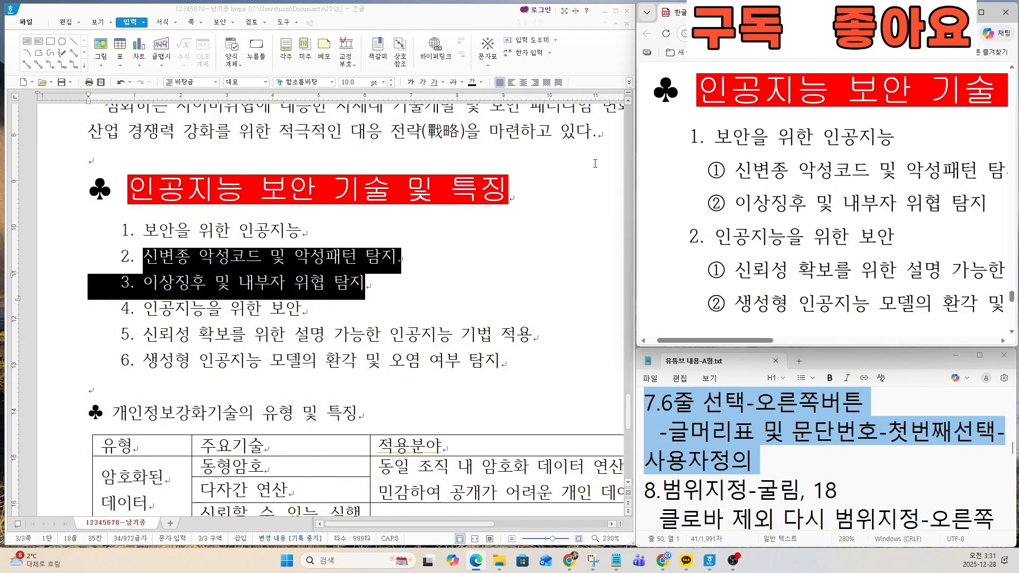
pyautogui.click(162, 23)
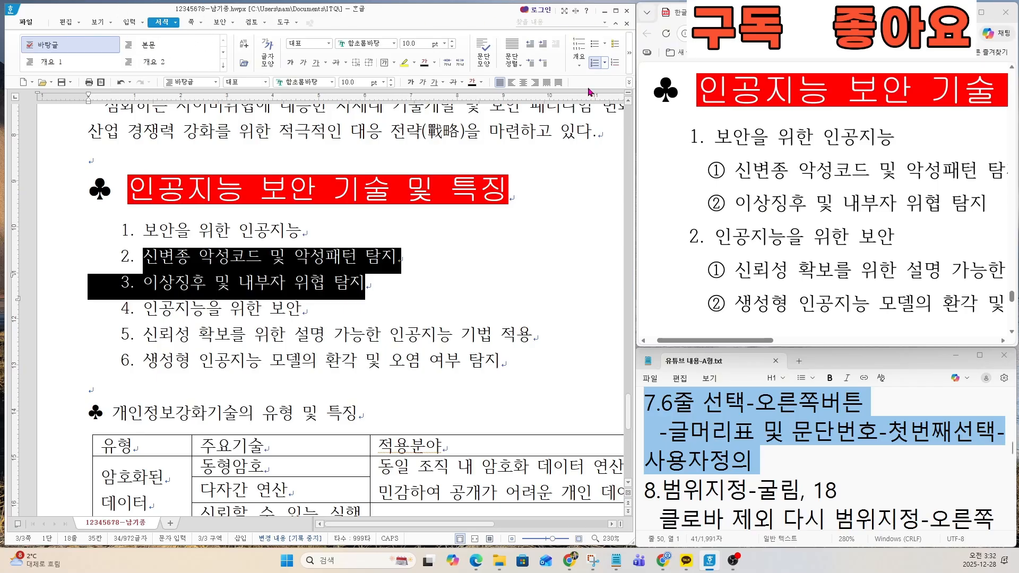
pyautogui.click(629, 65)
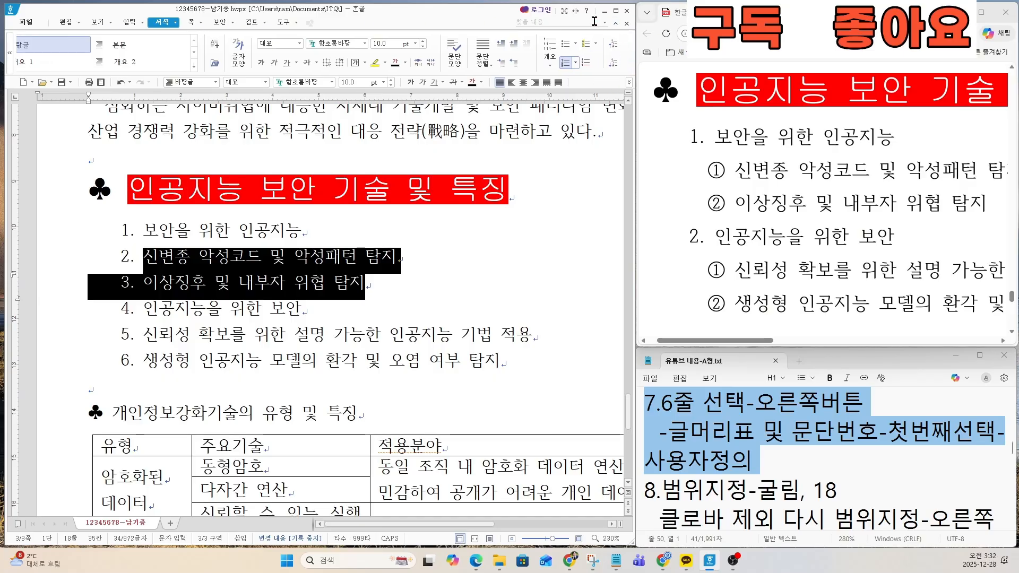
pyautogui.press('ctrl')
pyautogui.press('ctrl')
pyautogui.press('ctrl')
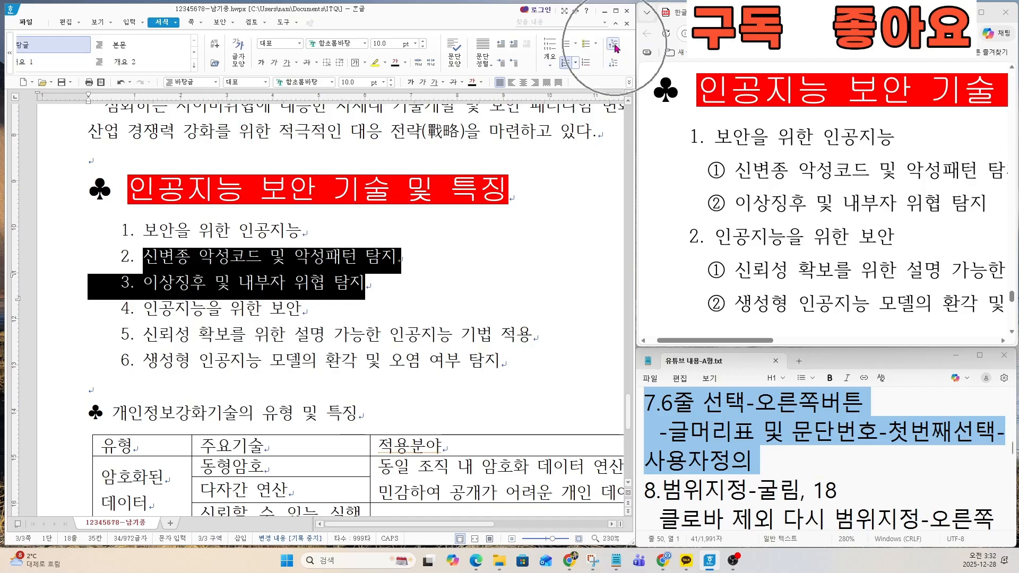
pyautogui.press('ctrl')
pyautogui.press('ctrl')
pyautogui.press('ctrl')
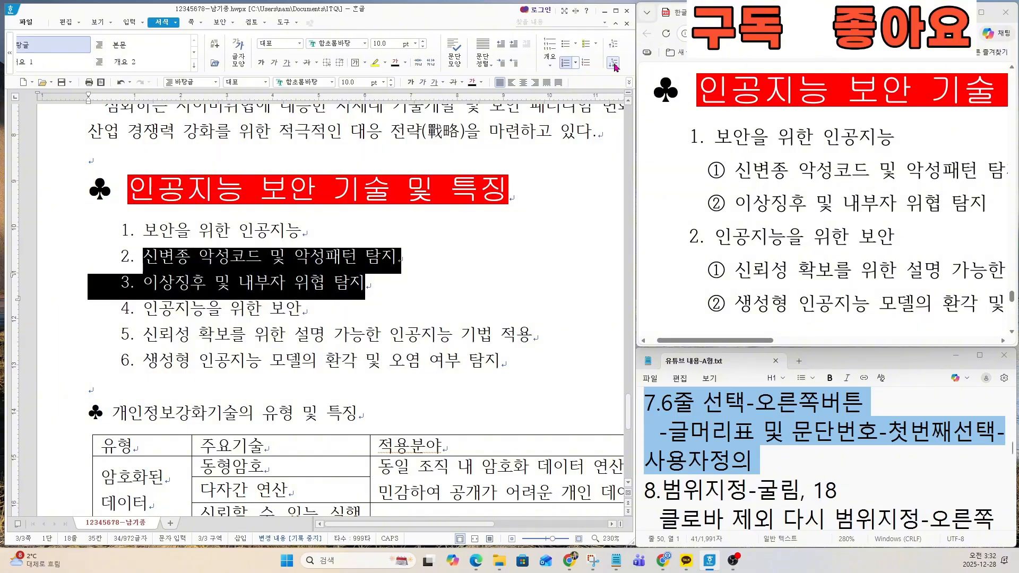
pyautogui.press('ctrl')
pyautogui.press('ctrl')
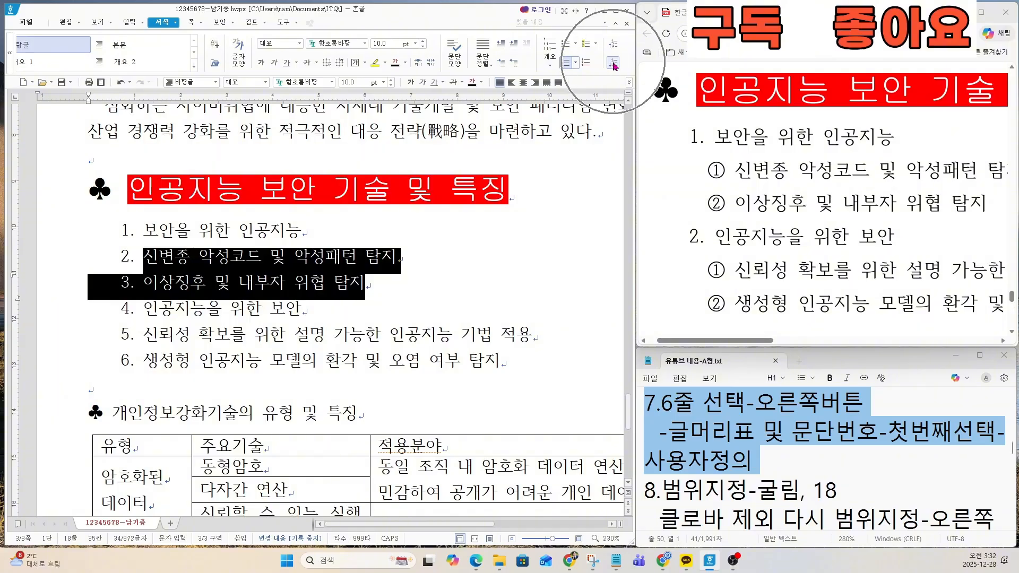
pyautogui.click(613, 63)
pyautogui.press('ctrl')
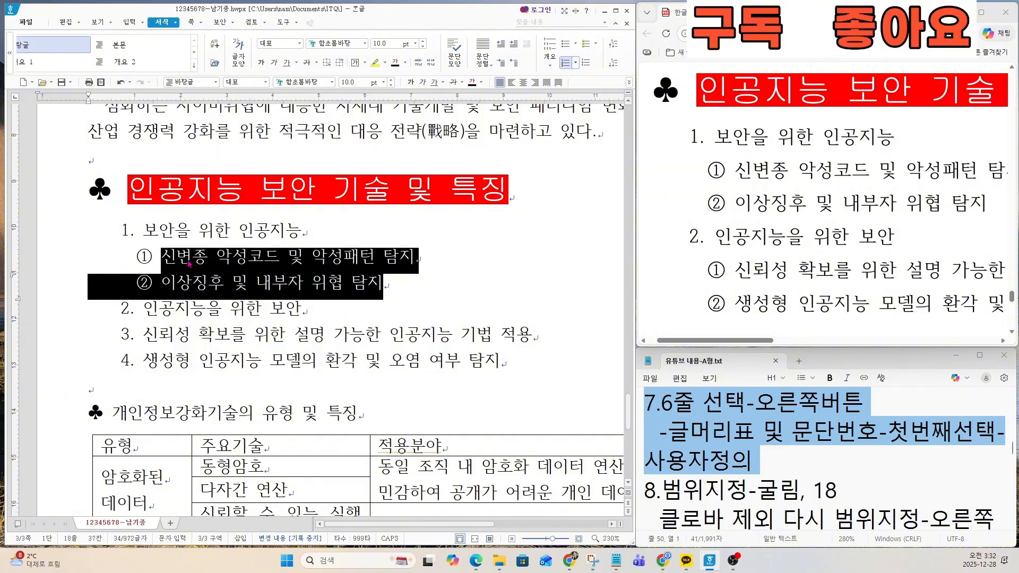
# Step: Demote the 신뢰성 확보 and 생성형 인공지능 모델 lines under 인공지능을 위한 보안 by one level to 2 수준
pyautogui.click(146, 336)
pyautogui.moveTo(147, 336); pyautogui.dragTo(504, 361)
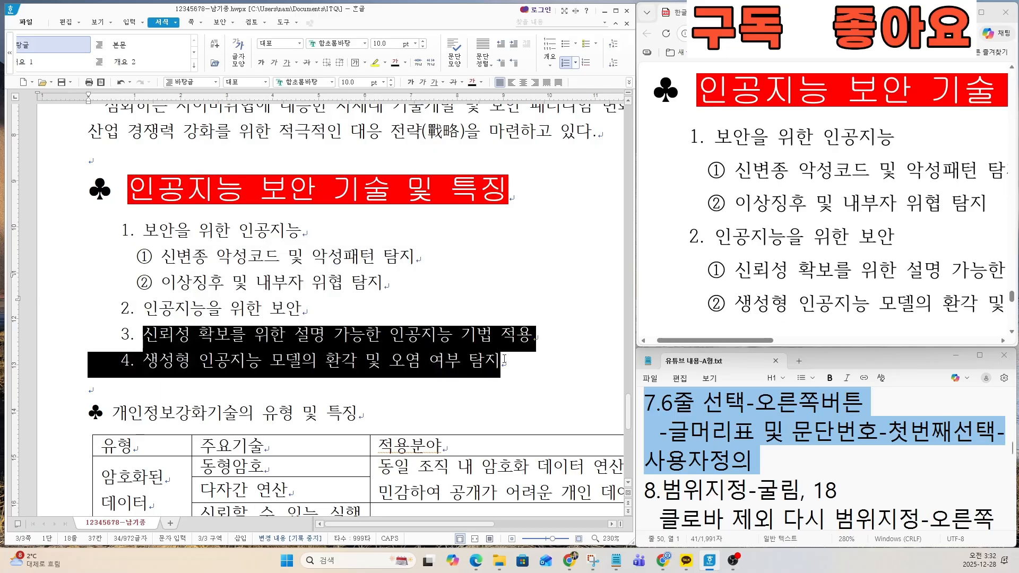
pyautogui.press('ctrl')
pyautogui.click(612, 64)
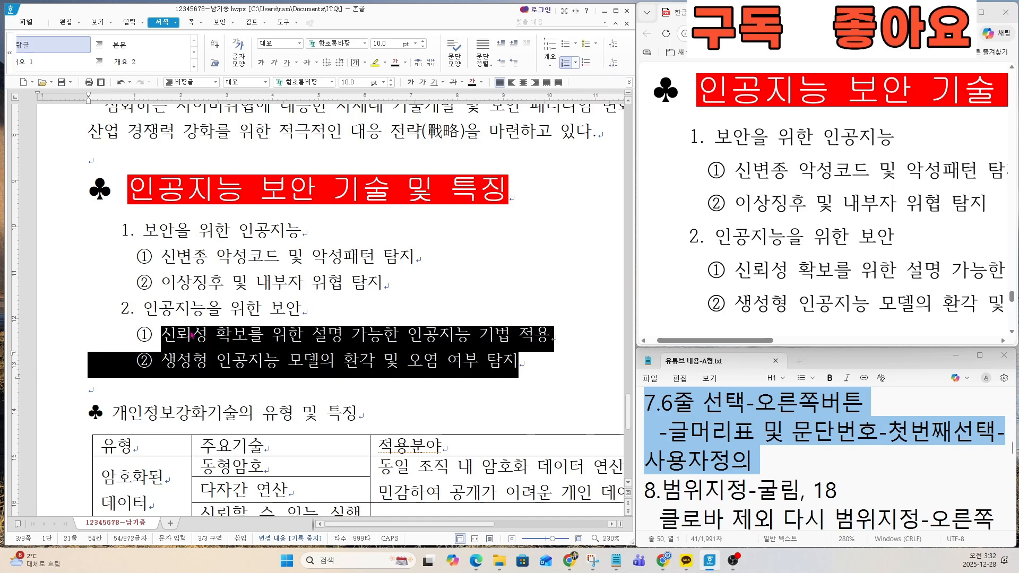
pyautogui.press('ctrl')
# Step: Set the line spacing of all six numbered lines to 180%, as the exam sheet requires
pyautogui.moveTo(715, 340); pyautogui.dragTo(935, 340)
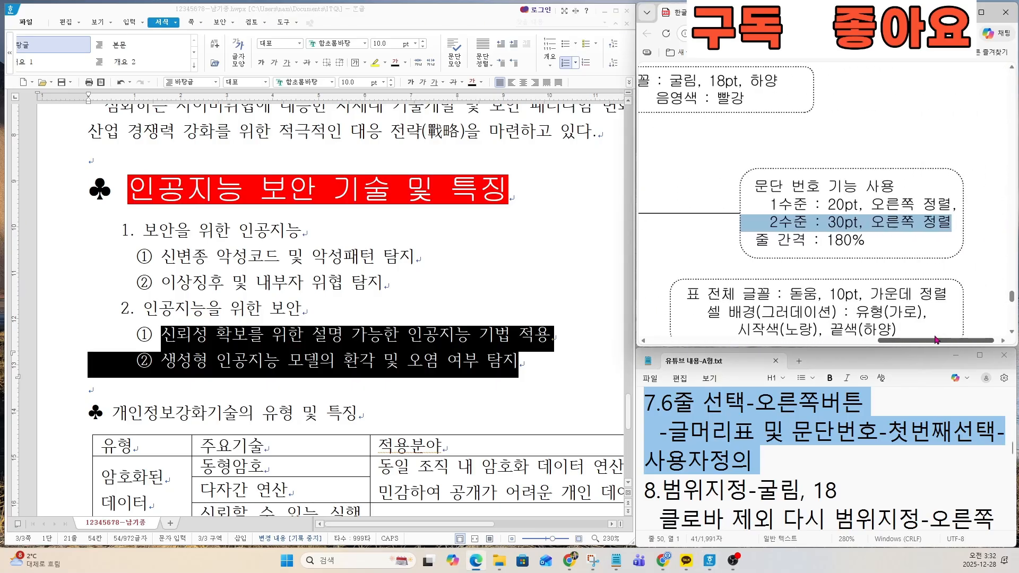
pyautogui.moveTo(754, 239); pyautogui.dragTo(868, 246)
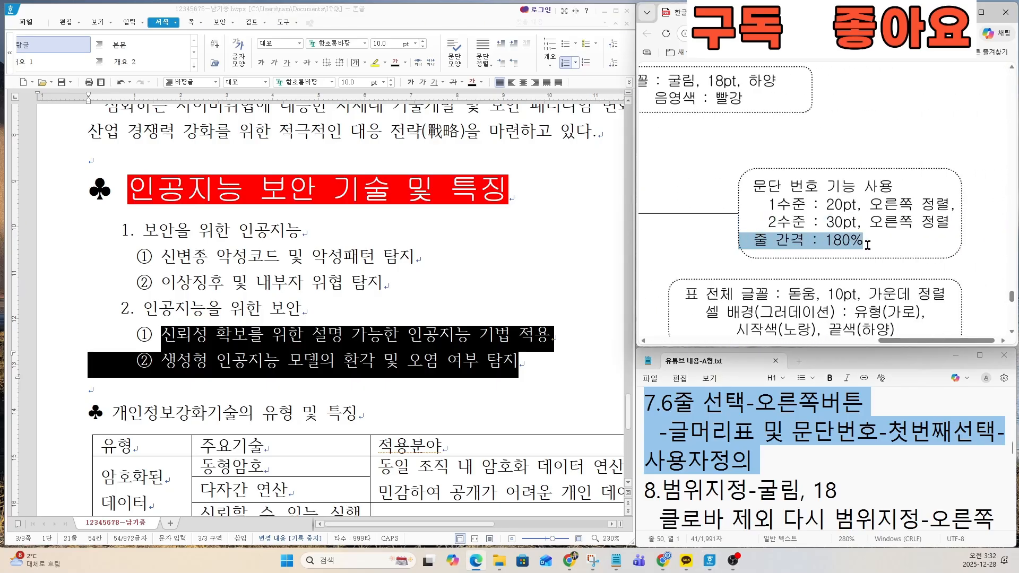
pyautogui.click(123, 230)
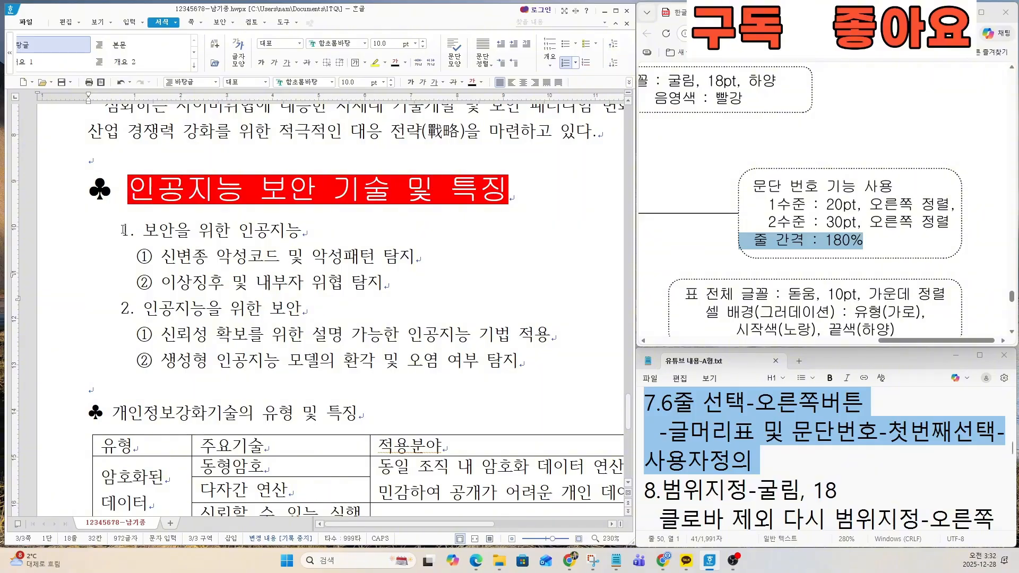
pyautogui.moveTo(124, 230); pyautogui.dragTo(542, 361)
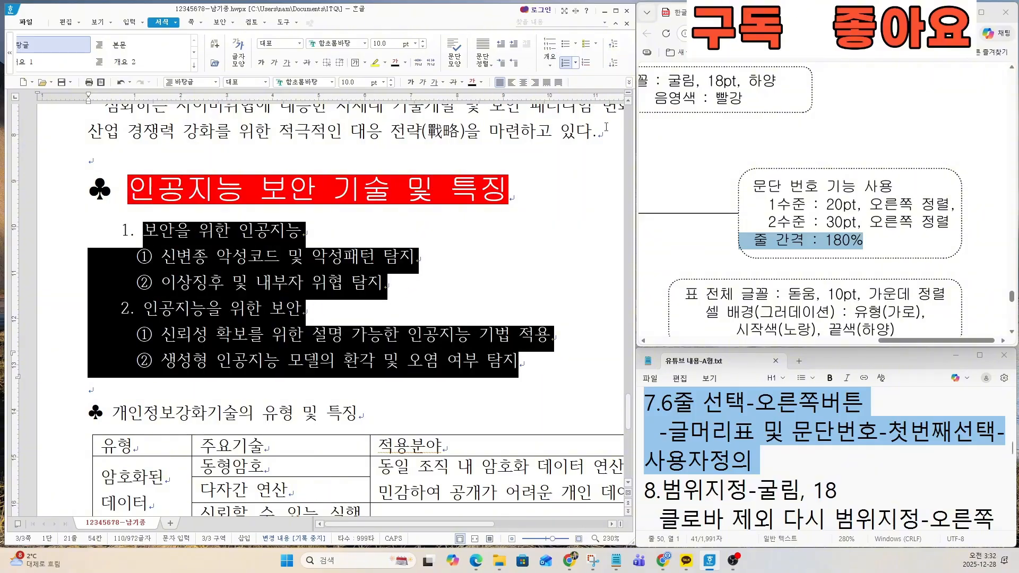
pyautogui.moveTo(636, 142); pyautogui.dragTo(670, 142)
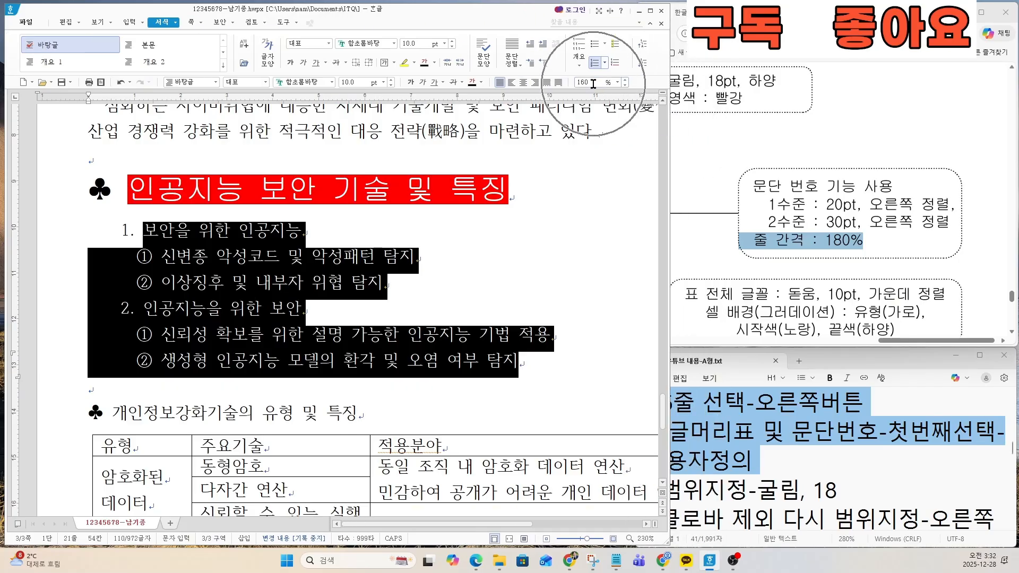
pyautogui.click(626, 80)
pyautogui.click(627, 80)
pyautogui.click(626, 80)
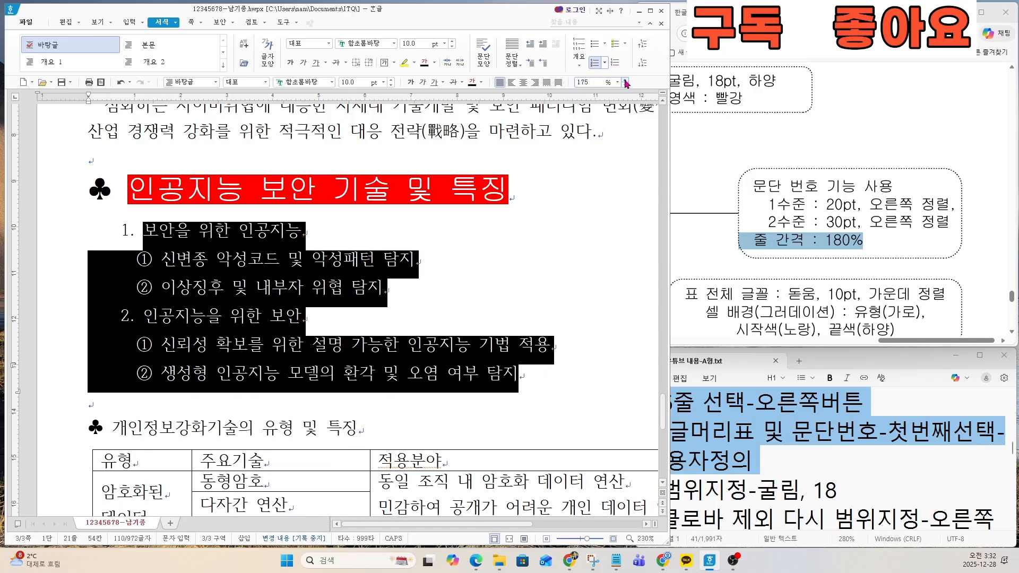
pyautogui.click(626, 80)
pyautogui.click(581, 83)
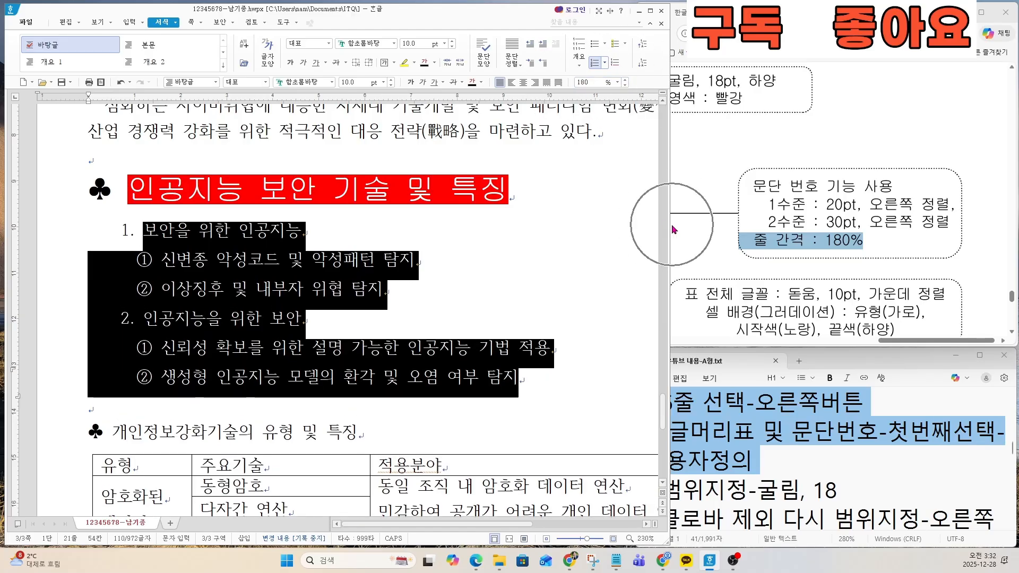
pyautogui.moveTo(670, 224); pyautogui.dragTo(636, 216)
# Step: Review the instructions for task 8 in the notes and locate the second ♣ heading on the exam sheet
pyautogui.click(737, 280)
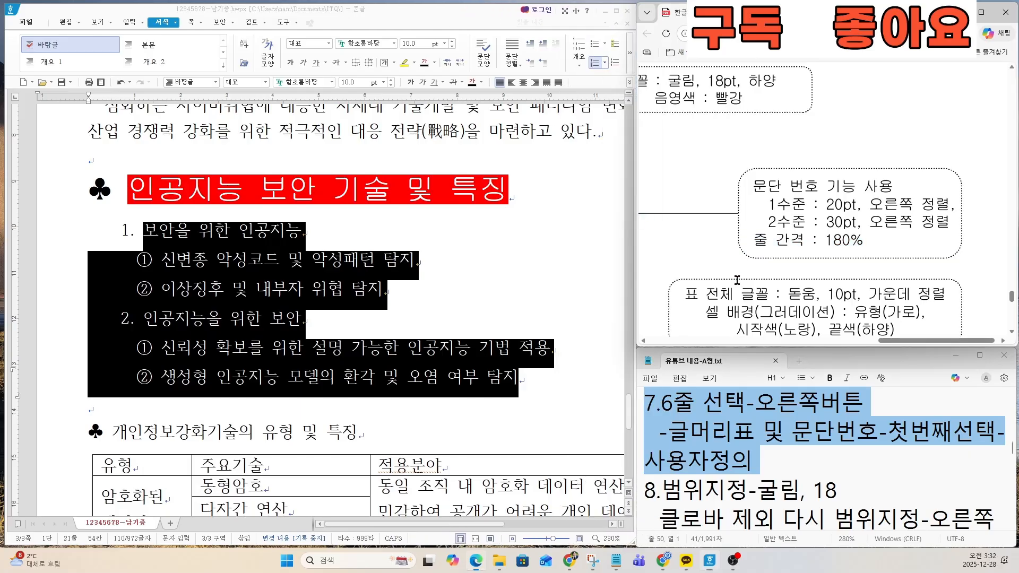
pyautogui.click(710, 460)
pyautogui.scroll(-2, 709, 313)
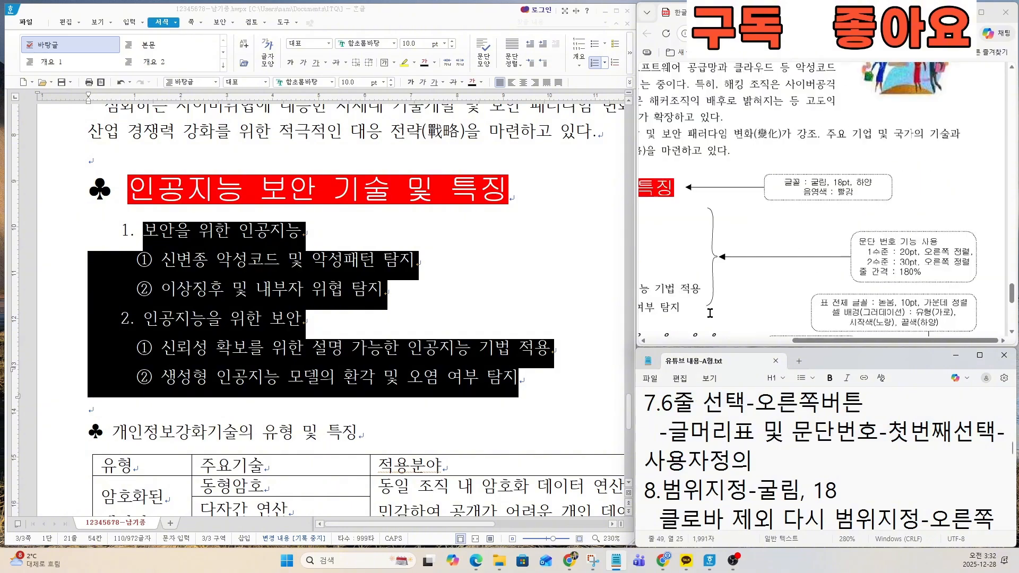
pyautogui.scroll(-3, 709, 313)
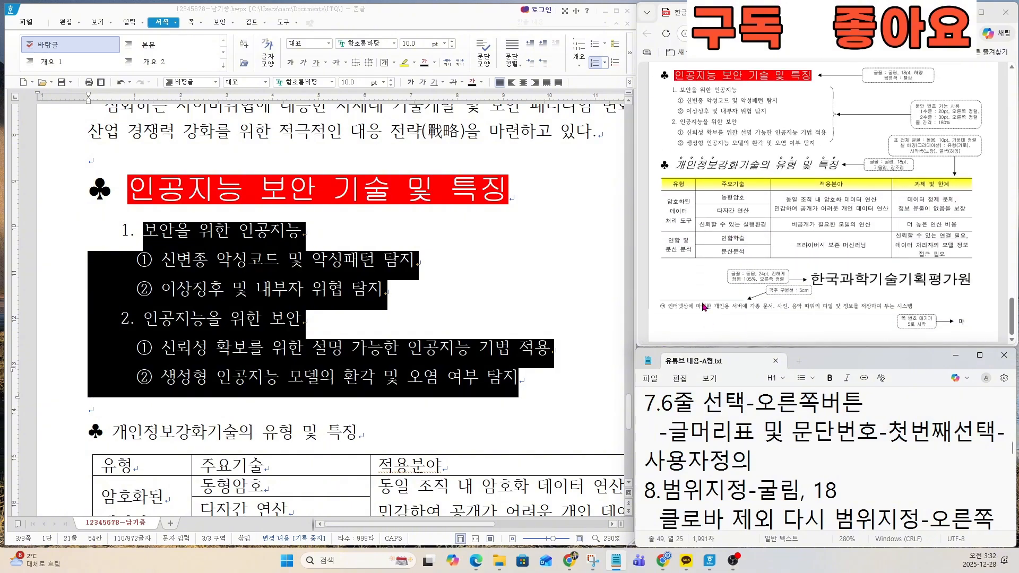
pyautogui.scroll(2, 747, 192)
pyautogui.scroll(-1, 746, 192)
pyautogui.click(692, 433)
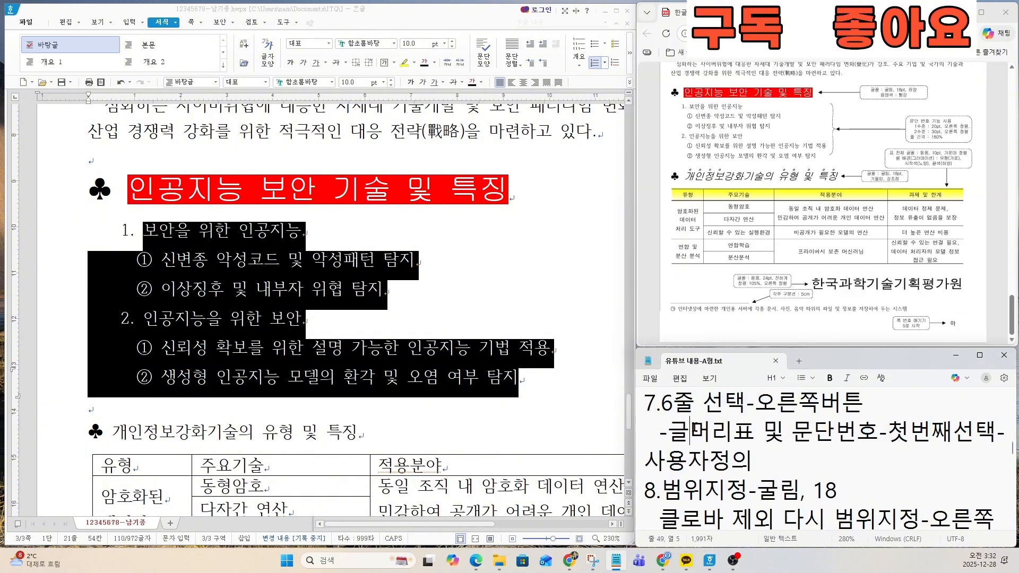
pyautogui.click(707, 483)
pyautogui.scroll(-1, 707, 488)
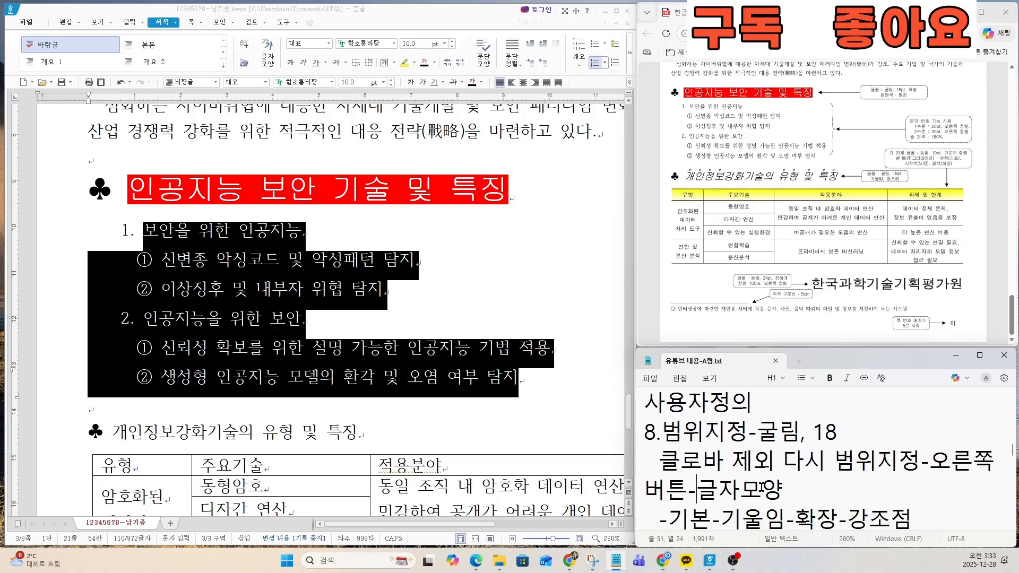
pyautogui.moveTo(646, 405); pyautogui.dragTo(844, 409)
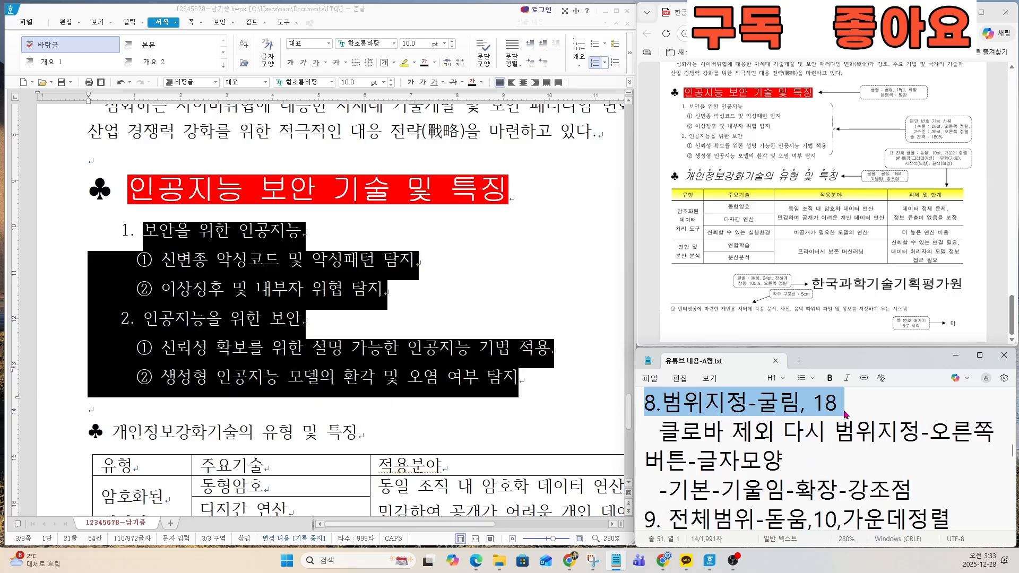
pyautogui.click(804, 431)
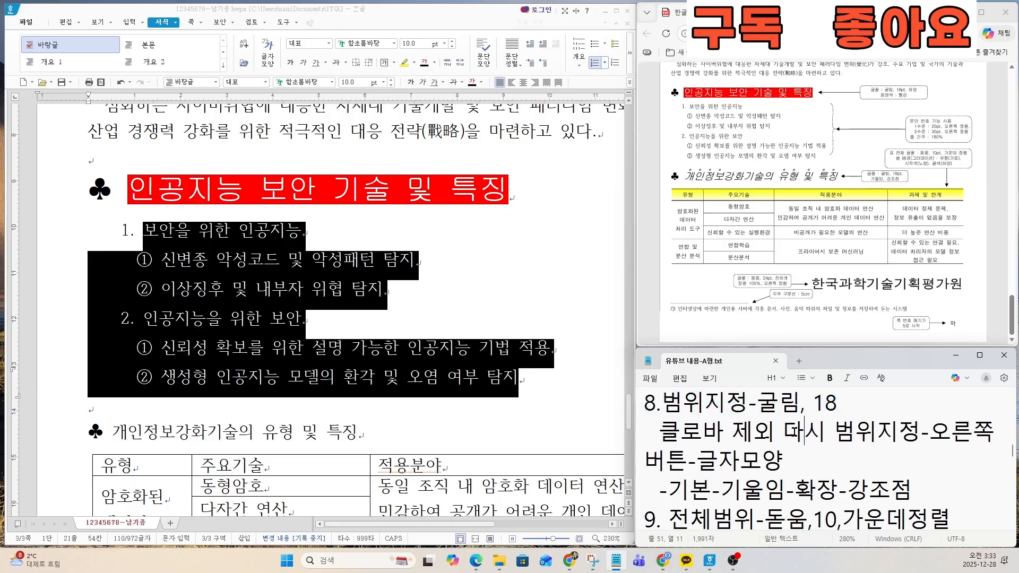
pyautogui.moveTo(644, 406); pyautogui.dragTo(910, 489)
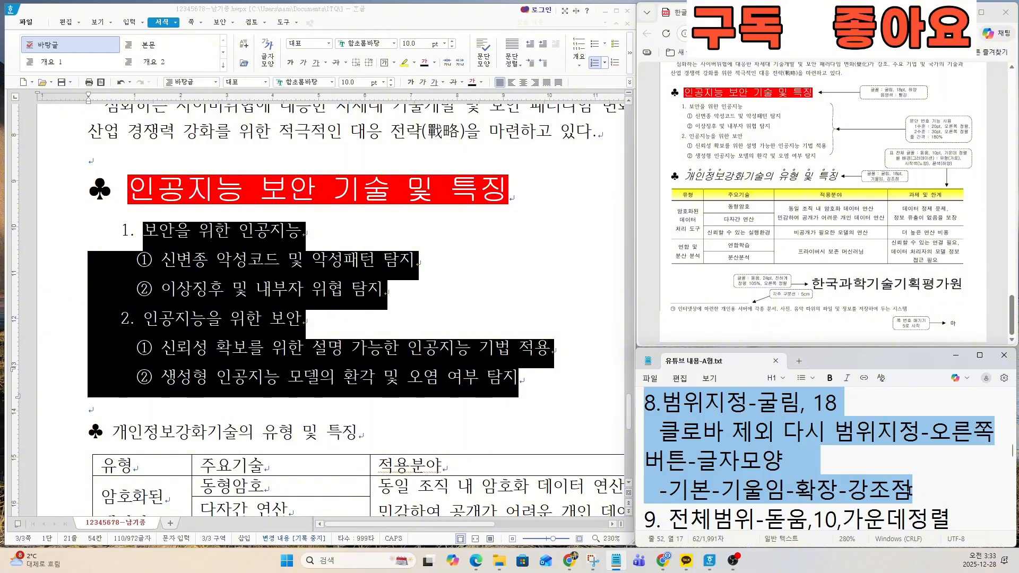
# Step: Set the whole ♣ 개인정보강화기술의 유형 및 특징 heading to 굴림 at 18 pt
pyautogui.click(294, 399)
pyautogui.scroll(-3, 294, 399)
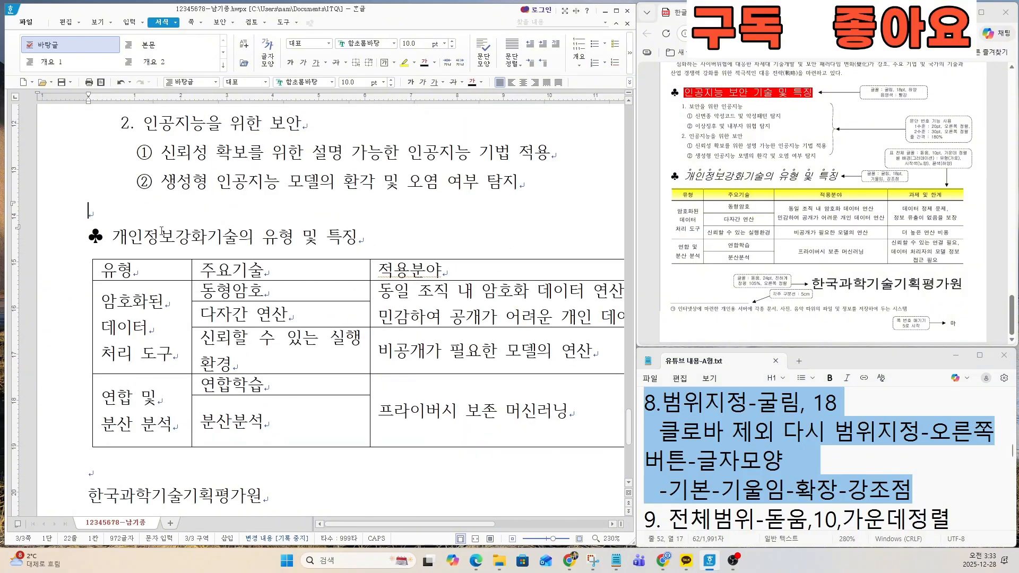
pyautogui.moveTo(88, 234); pyautogui.dragTo(406, 245)
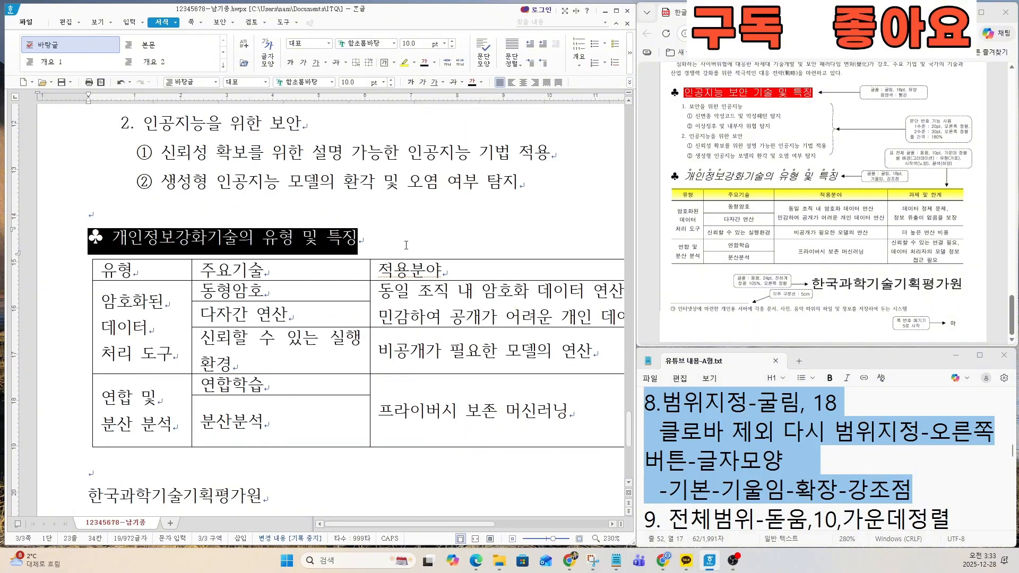
pyautogui.scroll(5, 884, 187)
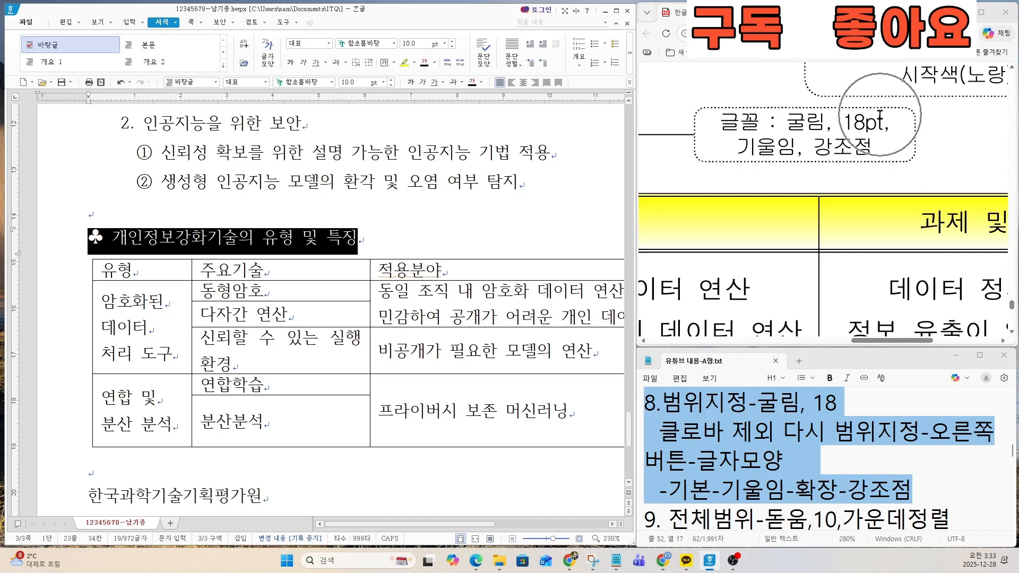
pyautogui.click(303, 82)
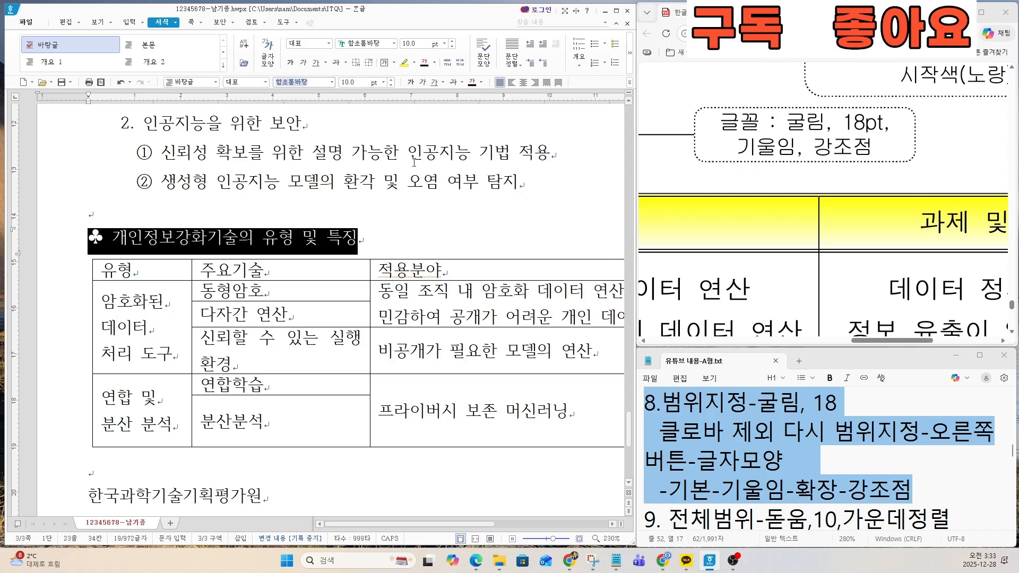
pyautogui.write('굴림')
pyautogui.press('Return')
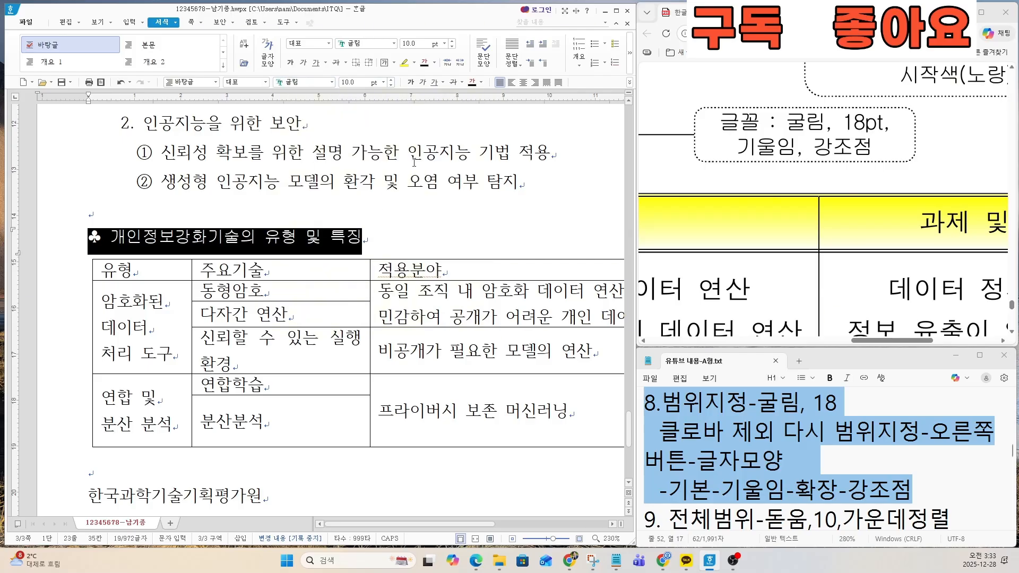
pyautogui.click(359, 81)
pyautogui.write('18')
pyautogui.press('Return')
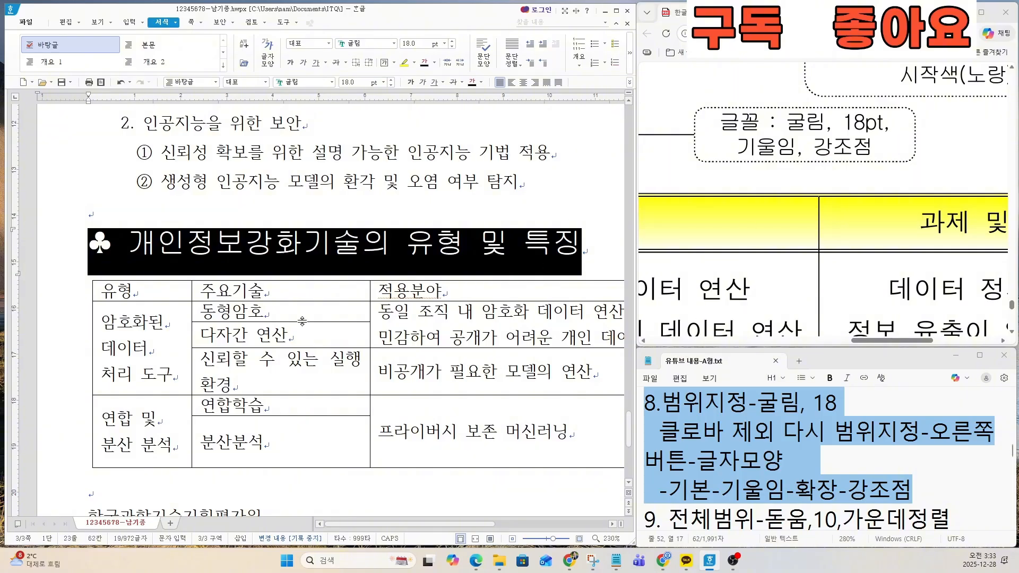
# Step: Italicize the 개인정보강화기술의 유형 및 특징 heading text, leaving out the ♣ symbol
pyautogui.moveTo(129, 243); pyautogui.dragTo(589, 238)
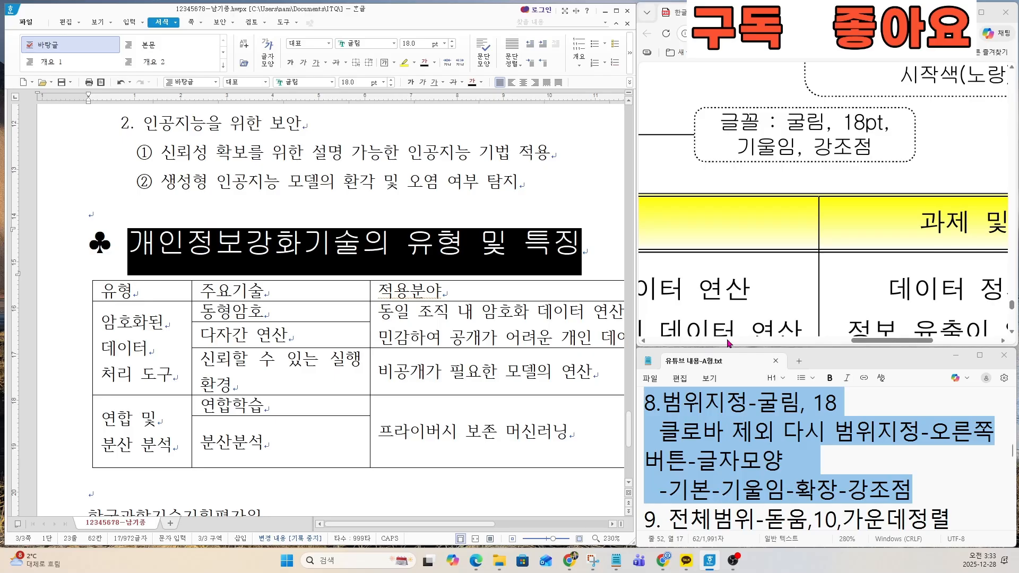
pyautogui.moveTo(870, 342); pyautogui.dragTo(762, 342)
pyautogui.scroll(-5, 817, 200)
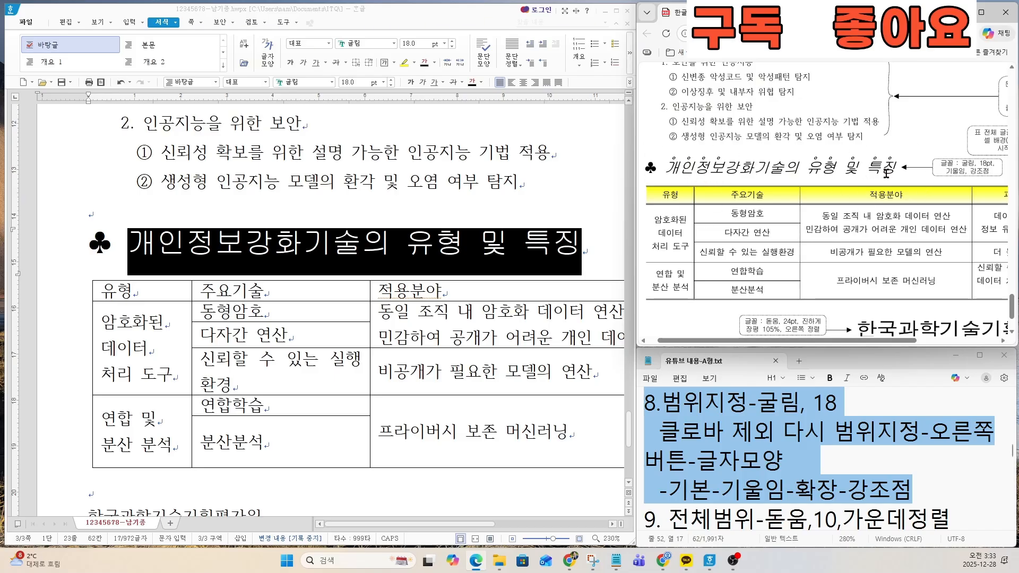
pyautogui.click(423, 84)
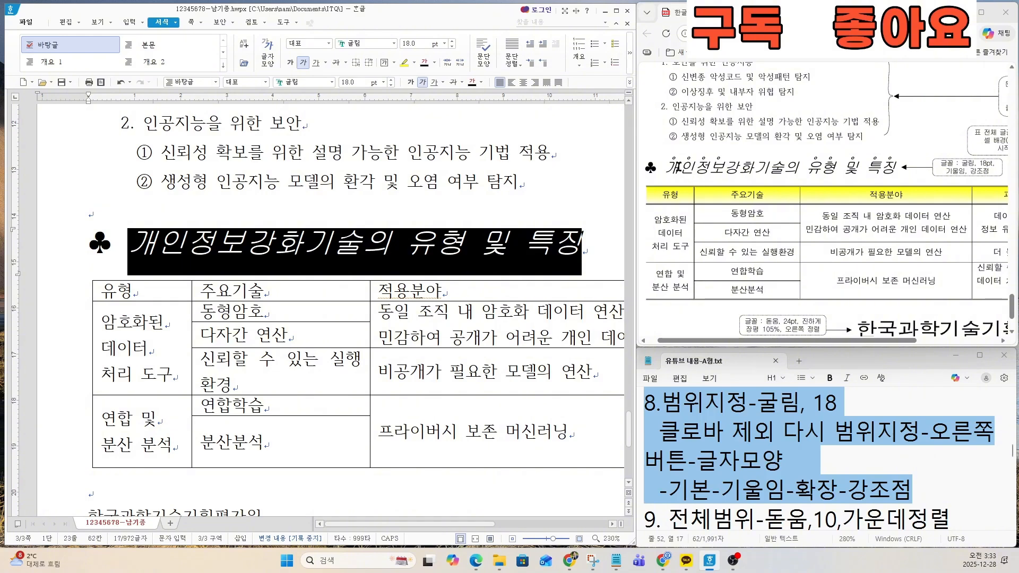
# Step: Add hollow-circle emphasis marks (강조점) above the characters of 개인정보 in the second ♣ heading, matching the exam sheet
pyautogui.scroll(2, 673, 165)
pyautogui.scroll(1, 673, 167)
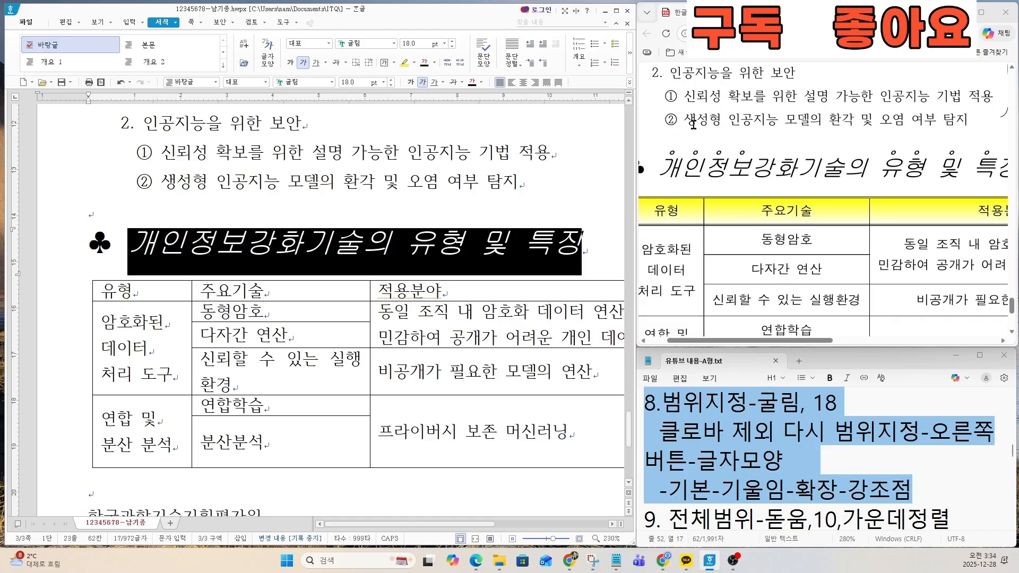
pyautogui.click(270, 244)
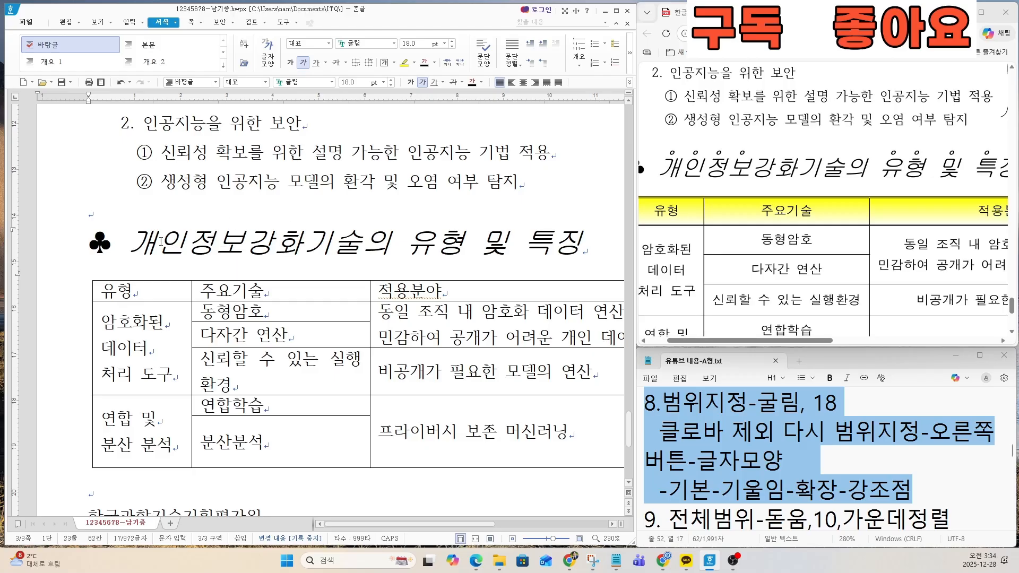
pyautogui.moveTo(139, 243); pyautogui.dragTo(251, 241)
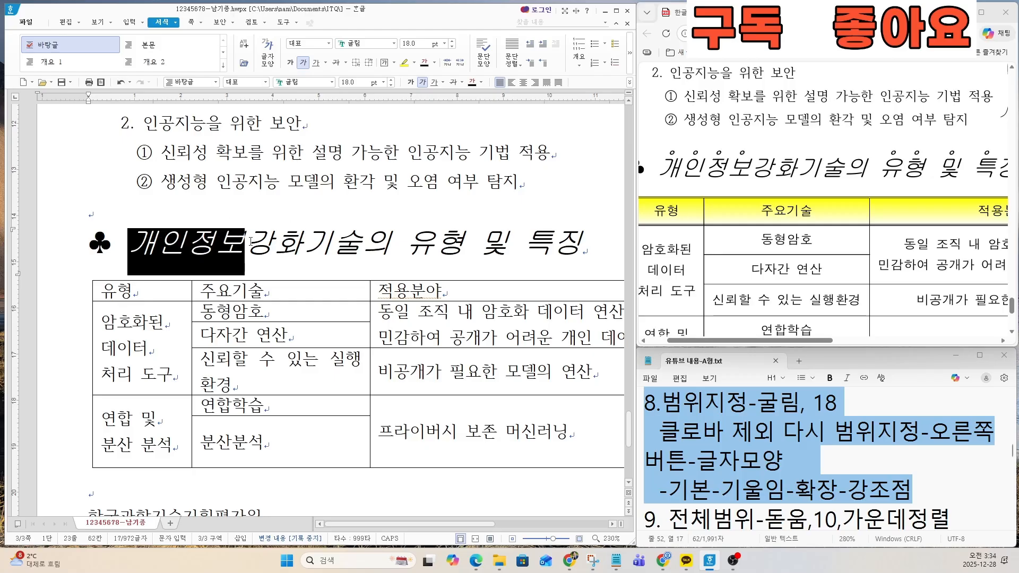
pyautogui.rightClick(215, 242)
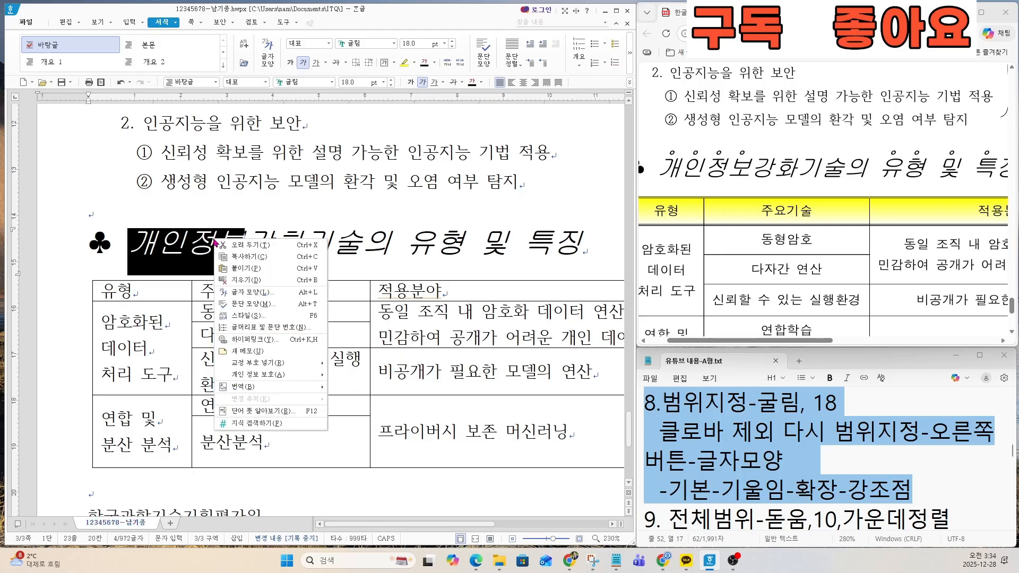
pyautogui.click(247, 292)
pyautogui.moveTo(267, 142); pyautogui.dragTo(391, 183)
pyautogui.click(336, 205)
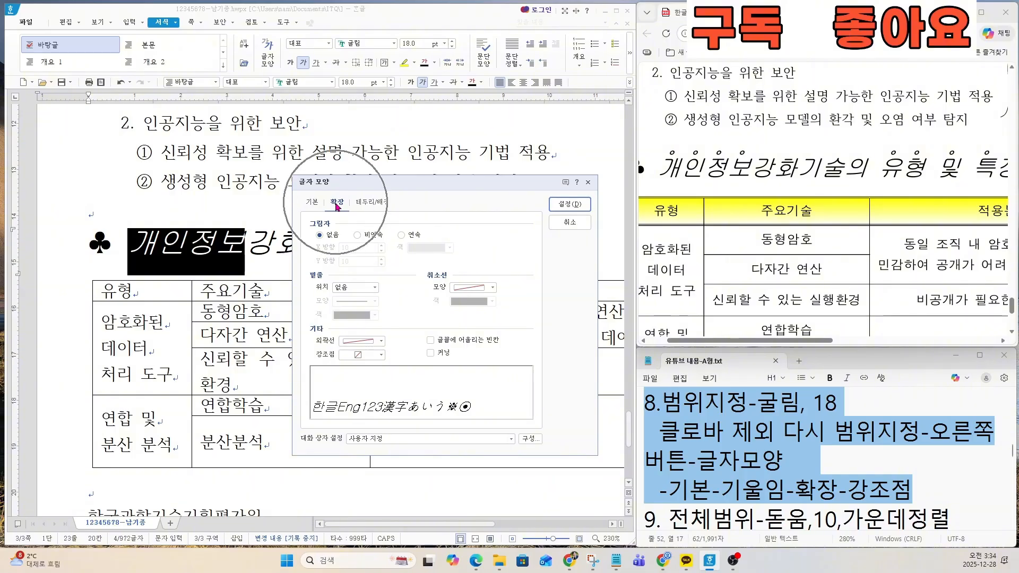
pyautogui.click(354, 358)
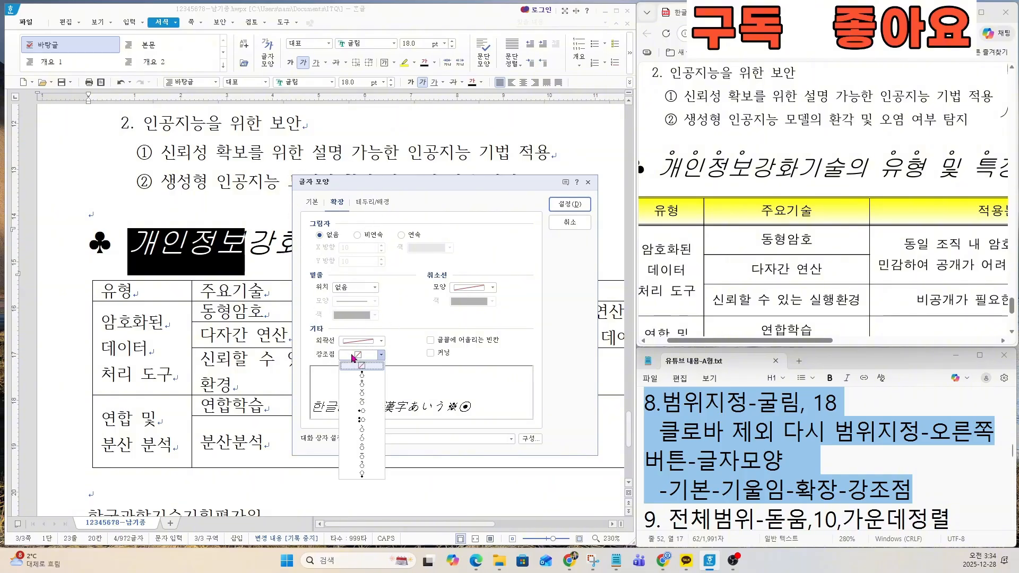
pyautogui.click(365, 384)
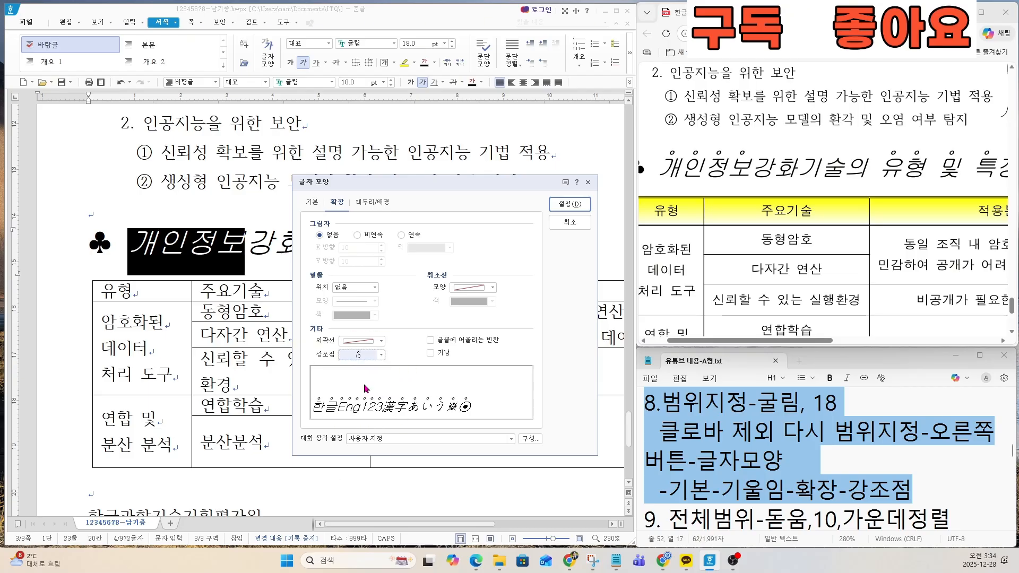
pyautogui.click(570, 204)
pyautogui.click(344, 239)
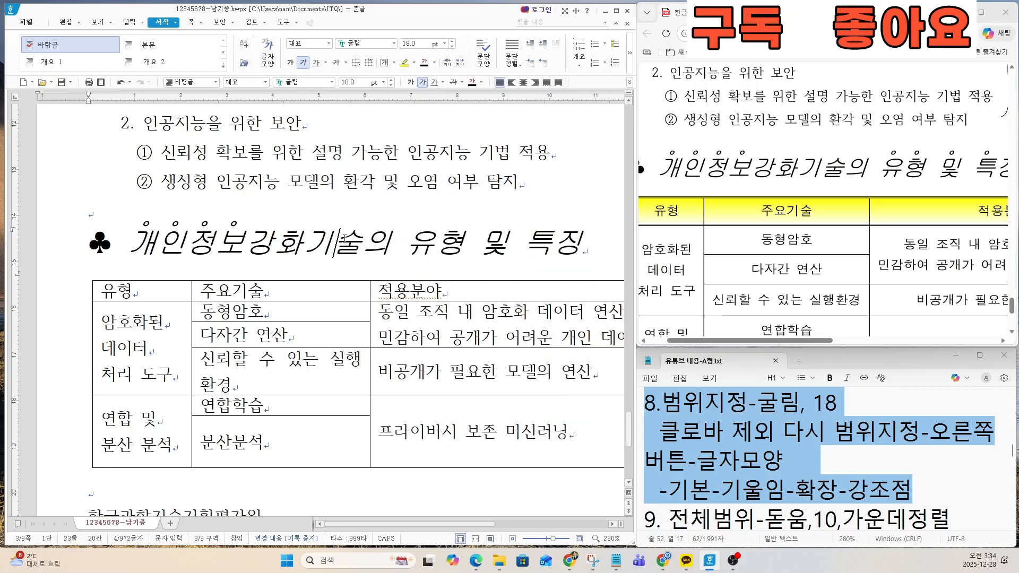
# Step: Add the same hollow-circle emphasis marks above 유형 및 특징 at the end of the second ♣ heading
pyautogui.moveTo(802, 340); pyautogui.dragTo(887, 341)
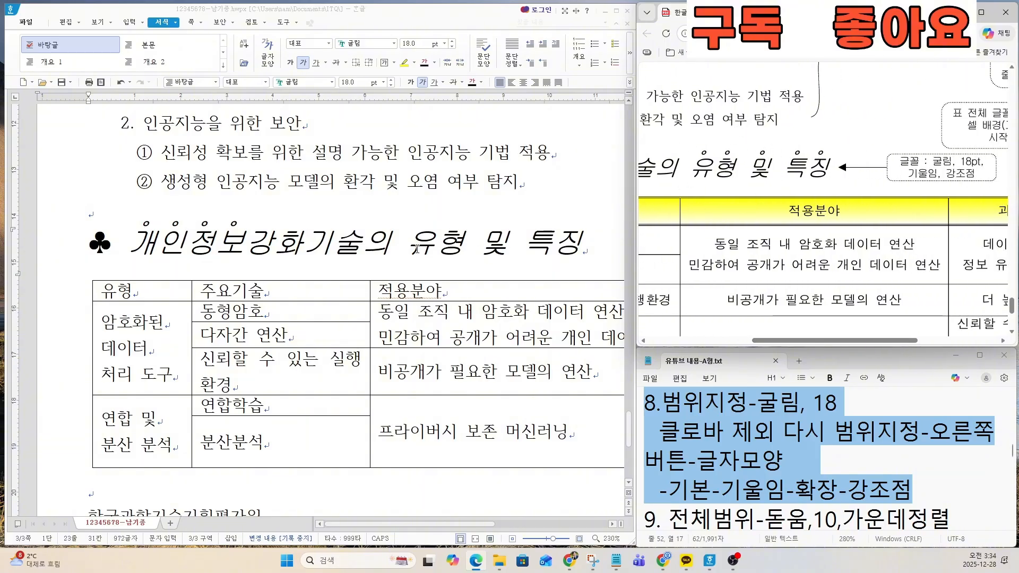
pyautogui.moveTo(415, 245); pyautogui.dragTo(589, 244)
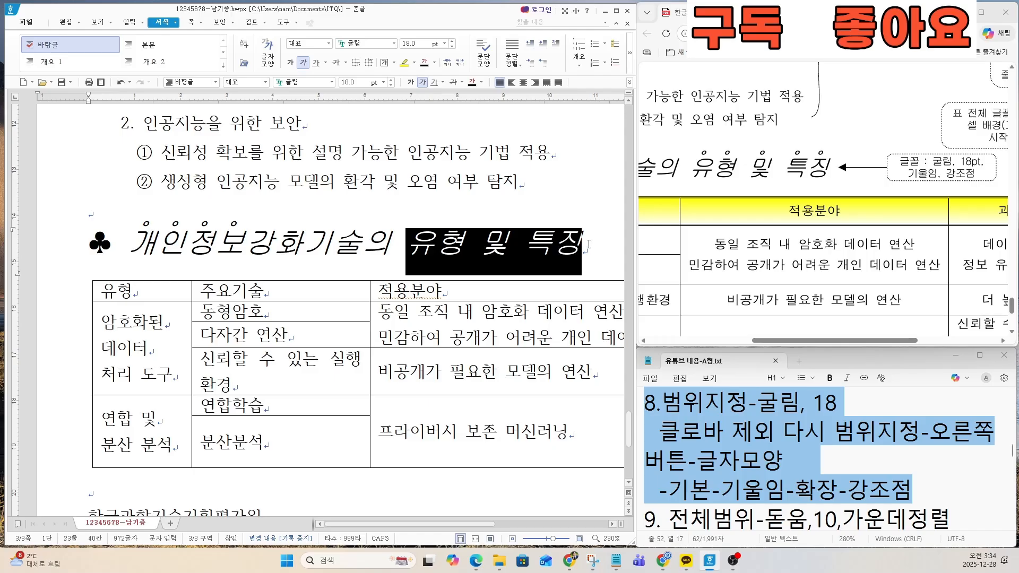
pyautogui.rightClick(526, 249)
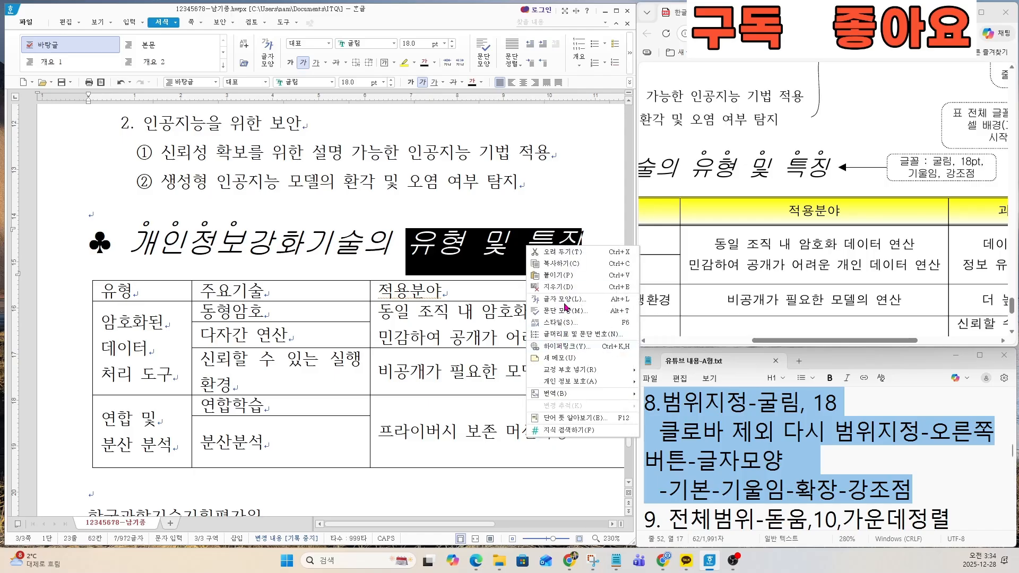
pyautogui.click(565, 307)
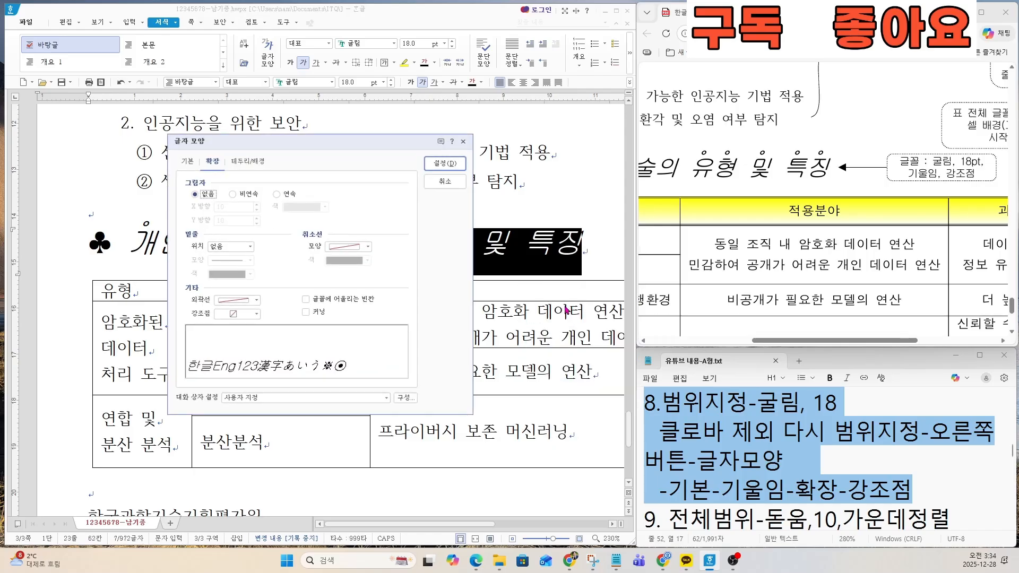
pyautogui.click(215, 167)
pyautogui.click(242, 315)
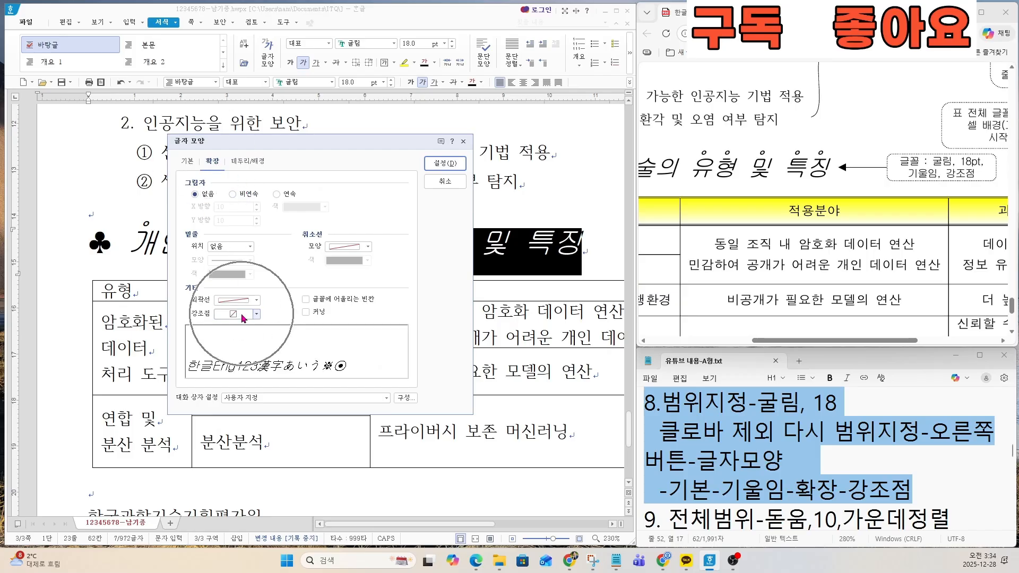
pyautogui.click(239, 340)
pyautogui.click(415, 201)
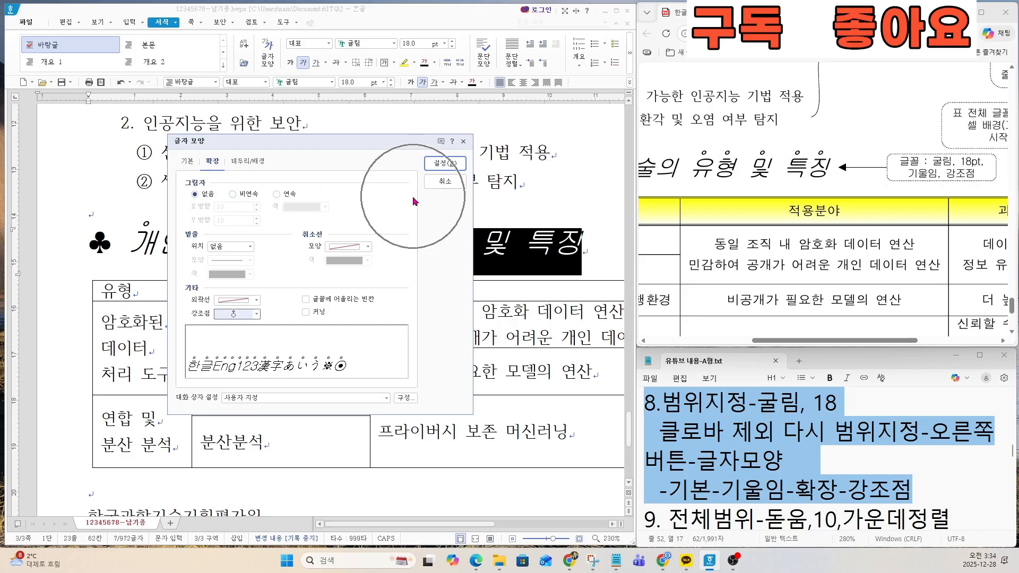
pyautogui.click(445, 163)
pyautogui.click(464, 244)
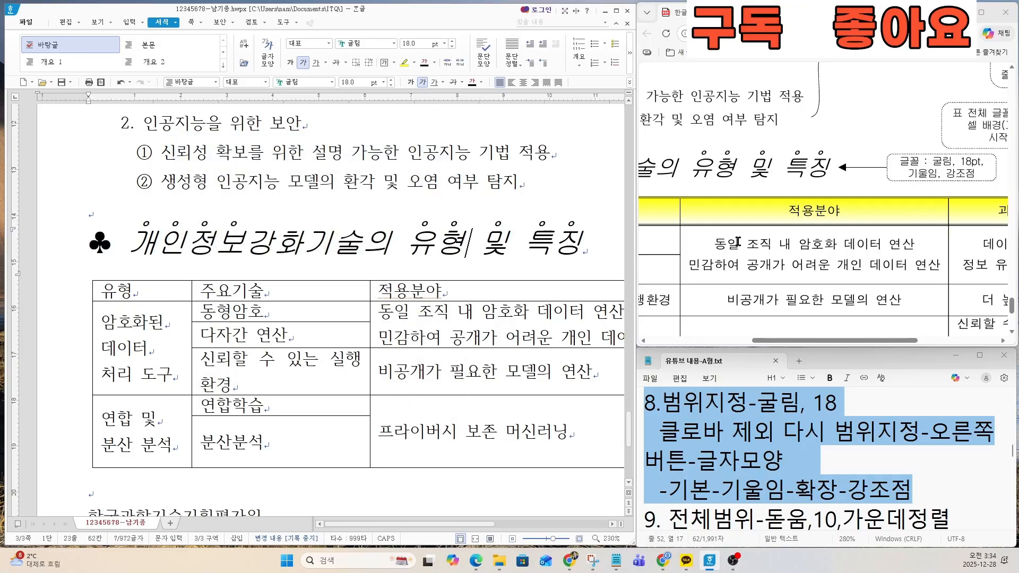
# Step: Review the task 9 instructions in the notes and the table's font, alignment and cell background requirements on the exam sheet
pyautogui.click(721, 431)
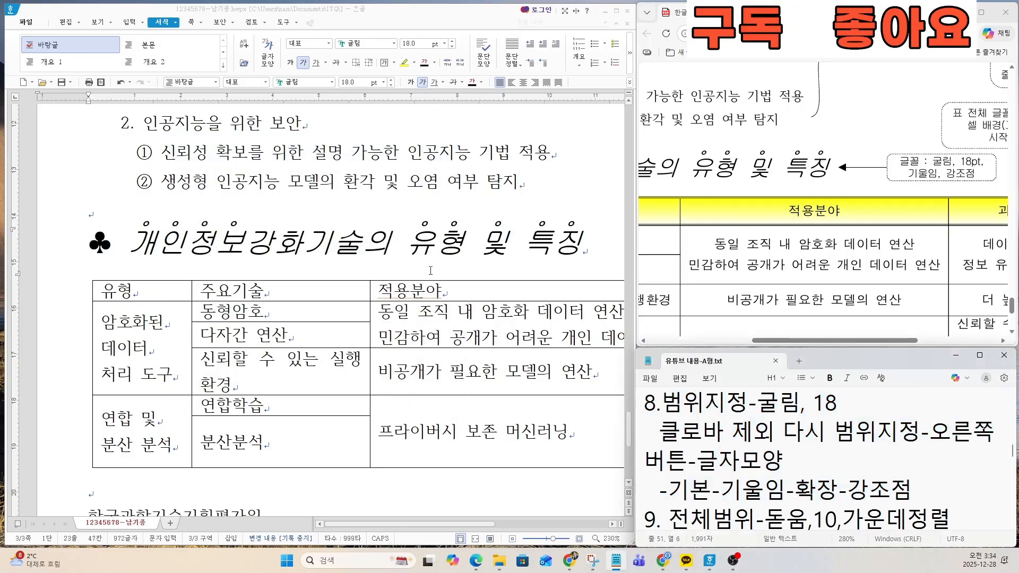
pyautogui.scroll(-2, 704, 419)
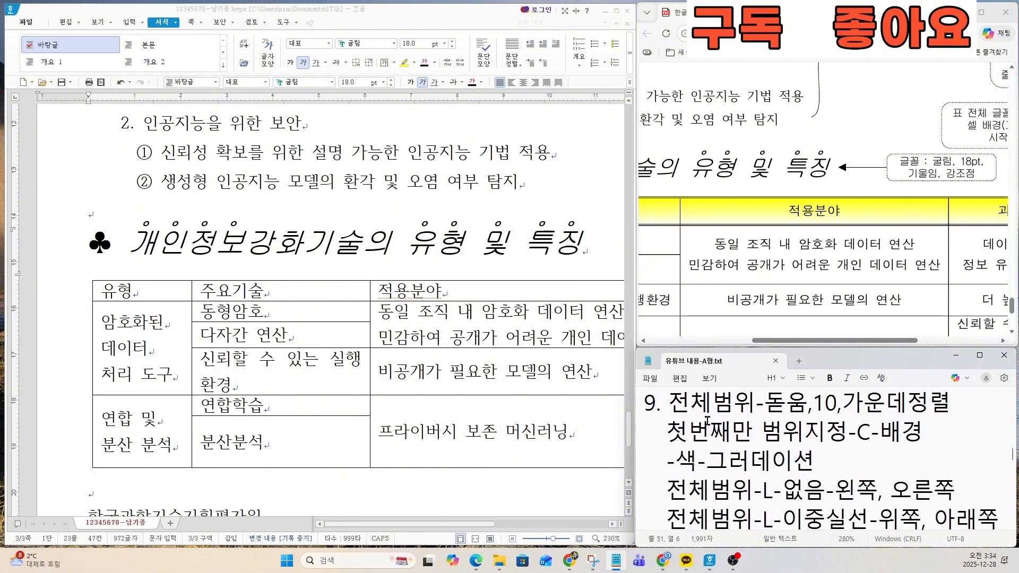
pyautogui.click(704, 419)
pyautogui.click(640, 407)
pyautogui.click(805, 421)
pyautogui.moveTo(646, 404); pyautogui.dragTo(919, 434)
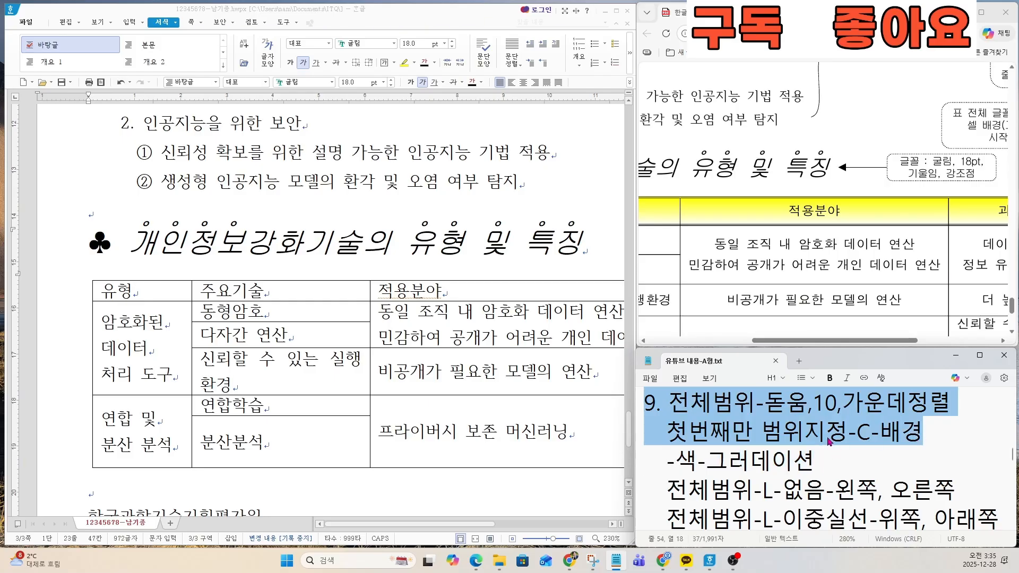
pyautogui.keyDown('ctrl'); pyautogui.scroll(-5, 773, 252); pyautogui.keyUp('ctrl')
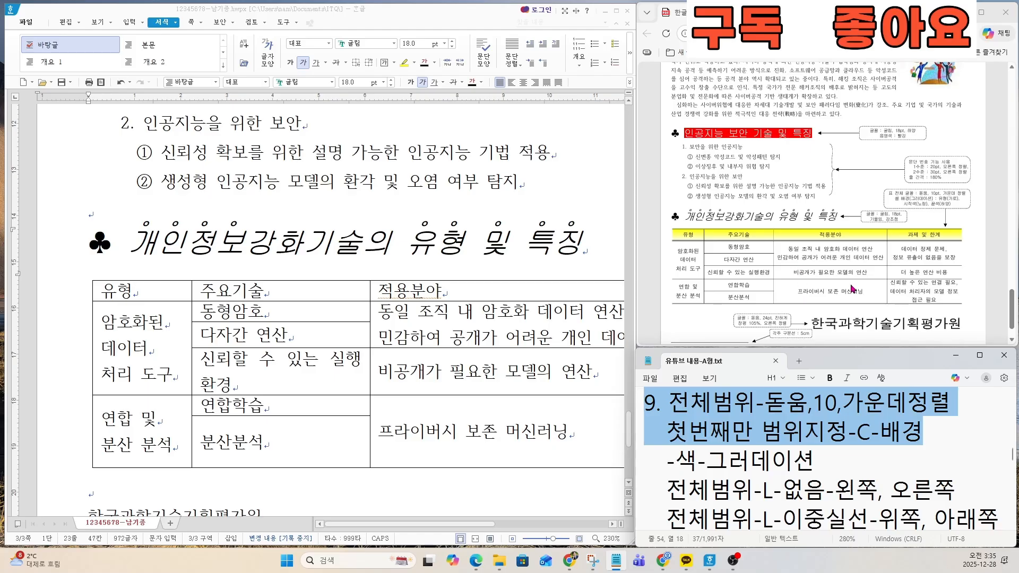
pyautogui.click(263, 293)
pyautogui.keyDown('ctrl'); pyautogui.scroll(4, 953, 220); pyautogui.keyUp('ctrl')
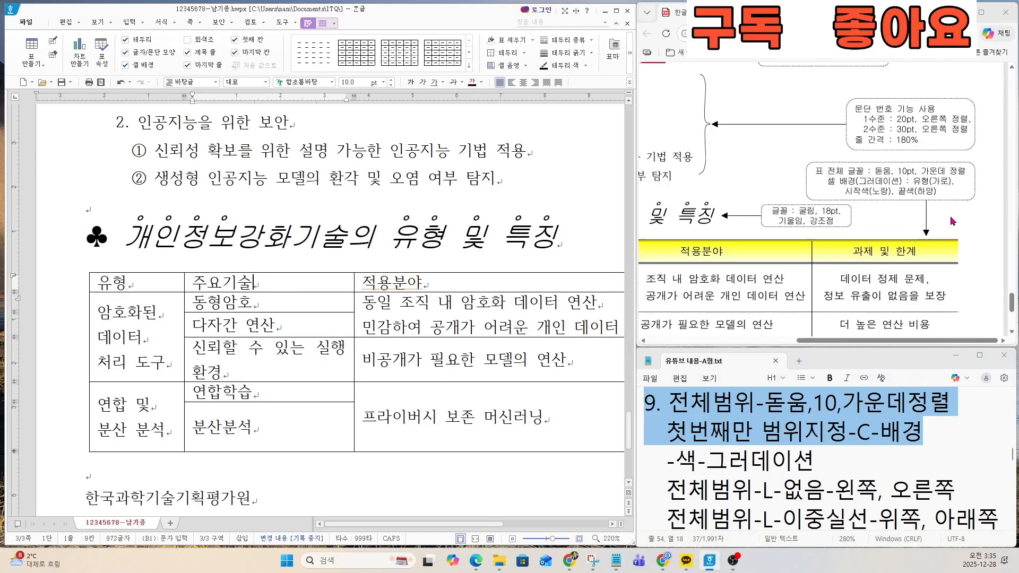
pyautogui.keyDown('ctrl'); pyautogui.scroll(3, 952, 221); pyautogui.keyUp('ctrl')
pyautogui.moveTo(696, 131); pyautogui.dragTo(978, 128)
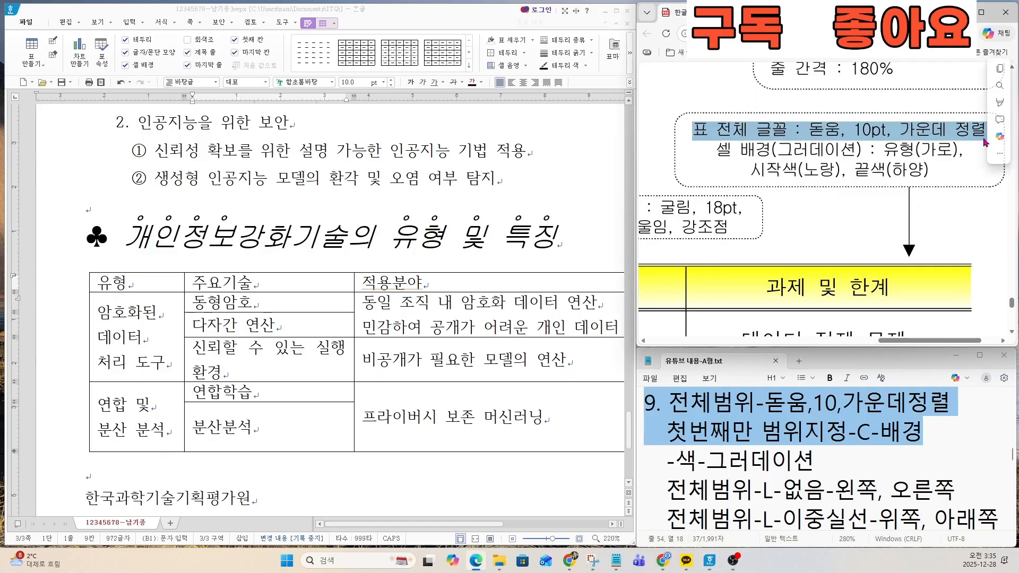
# Step: Select every cell of the table under the second ♣ heading and set the font to 돋움
pyautogui.keyDown('ctrl'); pyautogui.scroll(-1, 414, 289); pyautogui.keyUp('ctrl')
pyautogui.keyDown('ctrl'); pyautogui.scroll(-5, 398, 294); pyautogui.keyUp('ctrl')
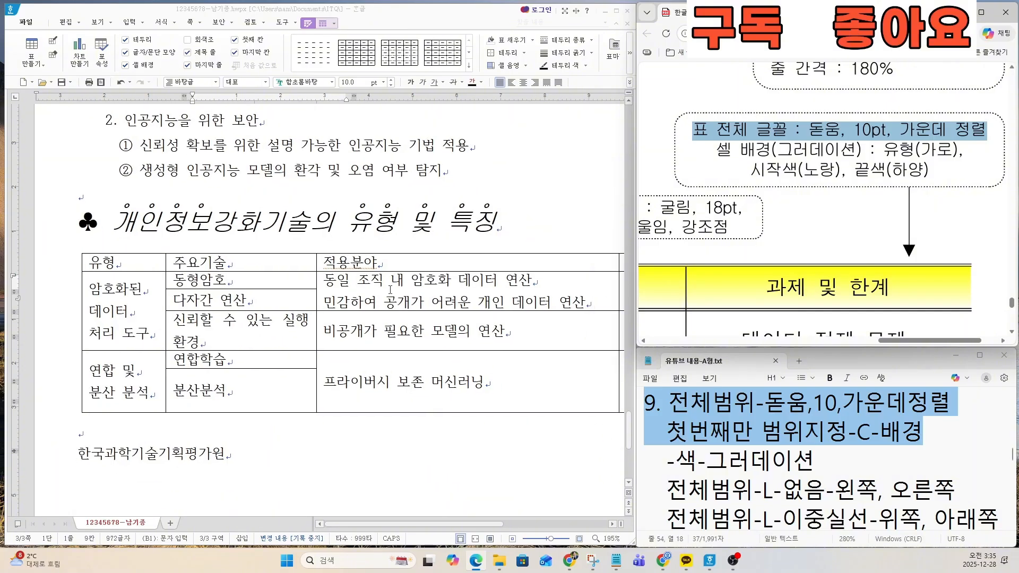
pyautogui.keyDown('ctrl'); pyautogui.scroll(-2, 538, 295); pyautogui.keyUp('ctrl')
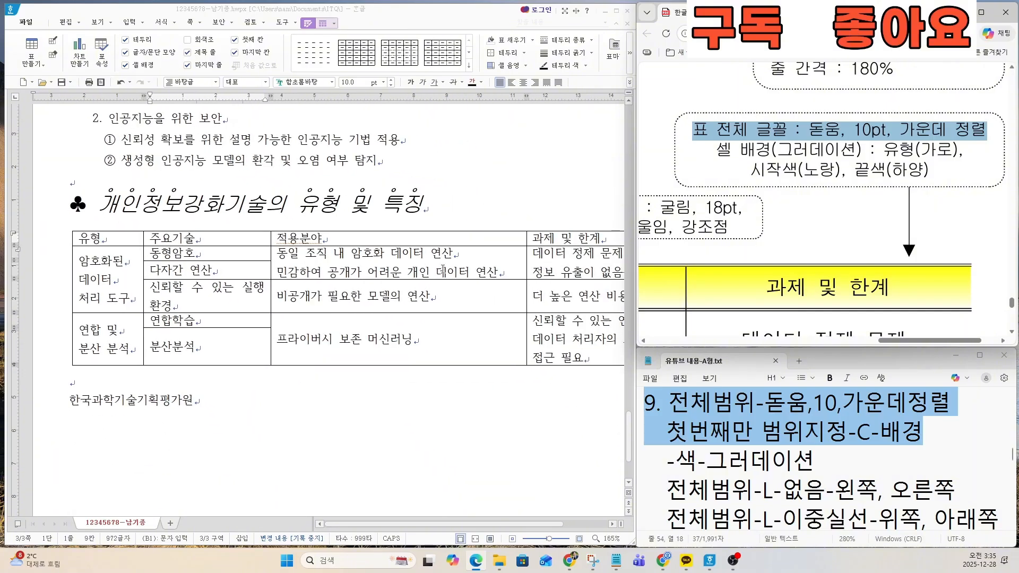
pyautogui.moveTo(95, 218); pyautogui.dragTo(542, 319)
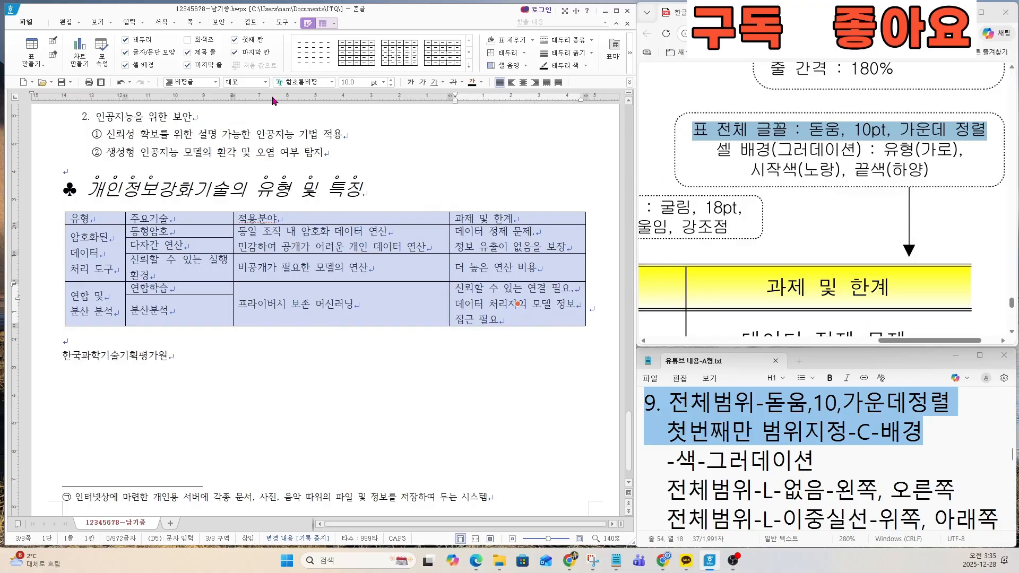
pyautogui.click(301, 83)
pyautogui.write('돋')
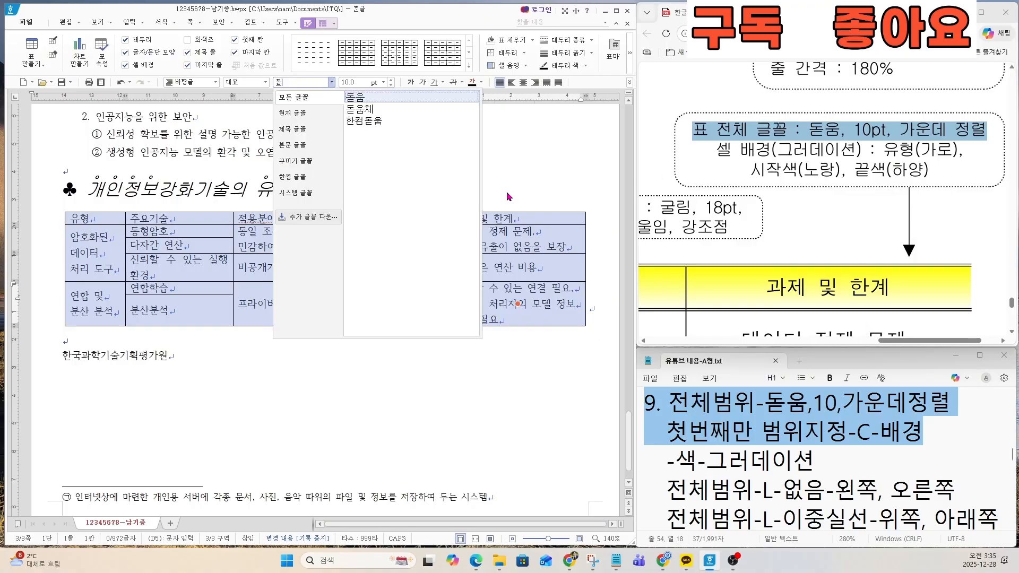
pyautogui.write('움')
pyautogui.press('Return')
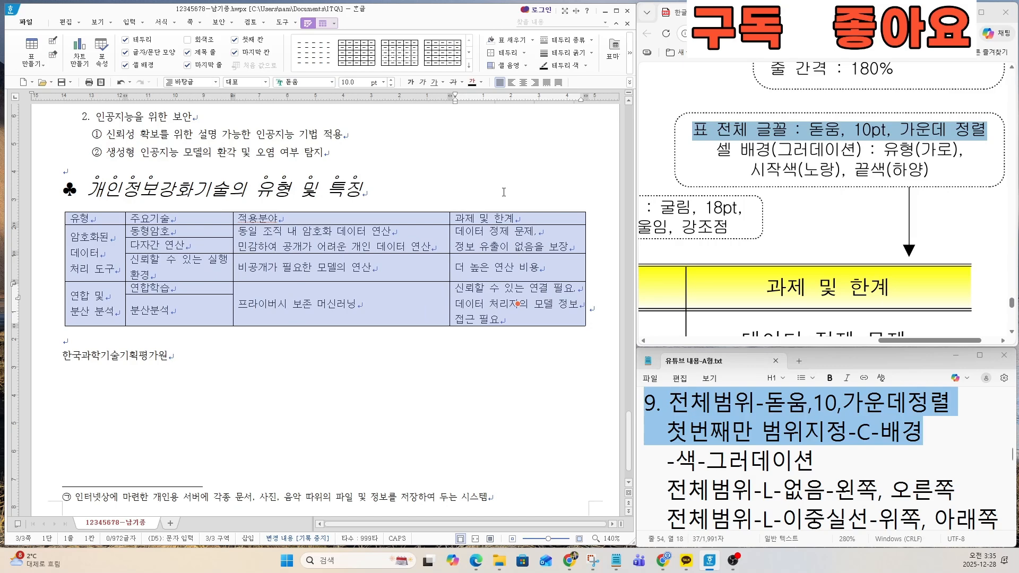
# Step: Center-align the text in every table cell and mark the header's gradient background requirement on the exam sheet and in the notes
pyautogui.click(358, 82)
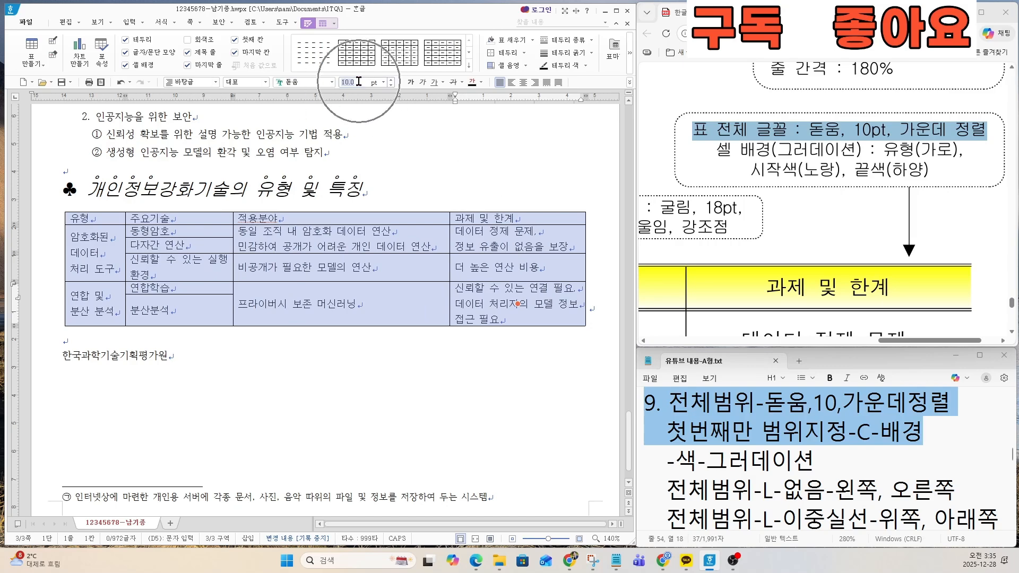
pyautogui.click(523, 83)
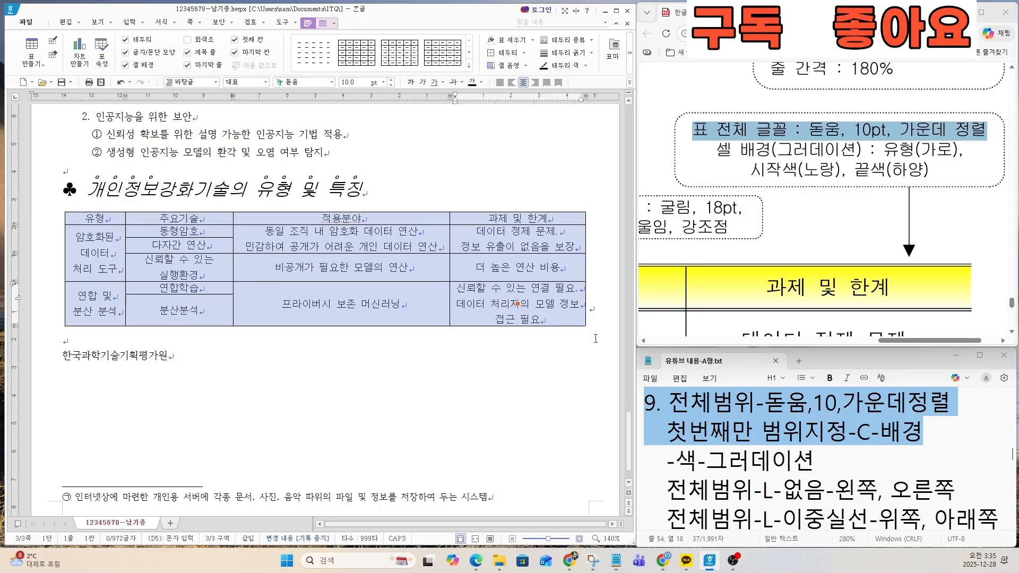
pyautogui.moveTo(717, 150); pyautogui.dragTo(965, 153)
pyautogui.moveTo(667, 431); pyautogui.dragTo(924, 435)
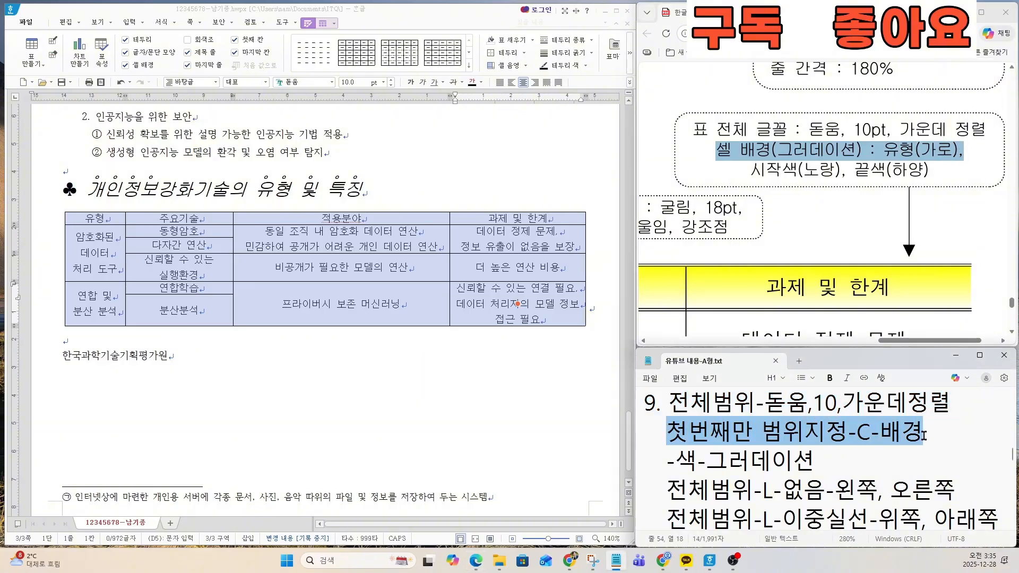
# Step: Open the cell background settings for the table's header row and choose a 그러데이션 (gradient) fill
pyautogui.click(153, 299)
pyautogui.moveTo(94, 218); pyautogui.dragTo(500, 223)
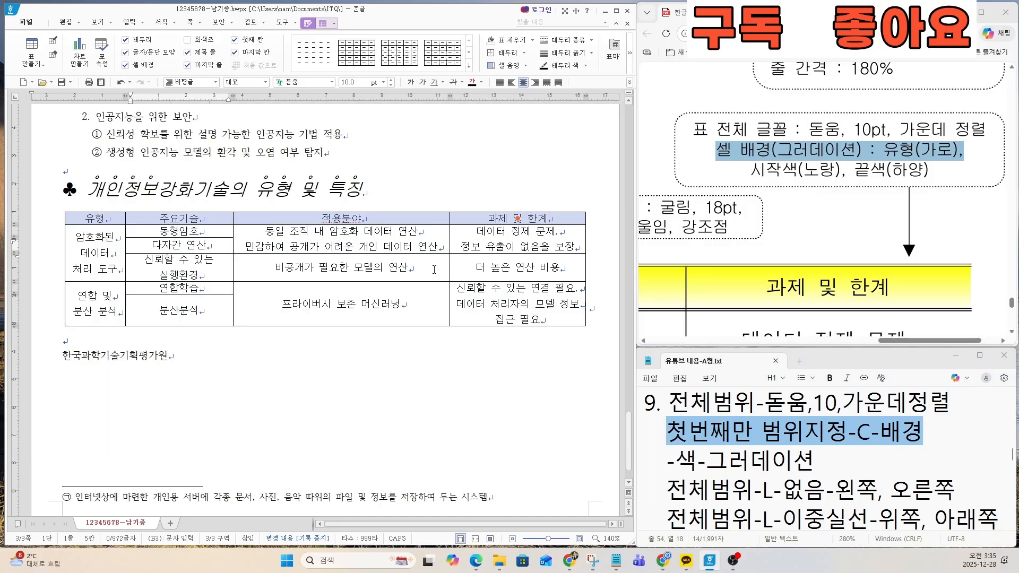
pyautogui.press('c')
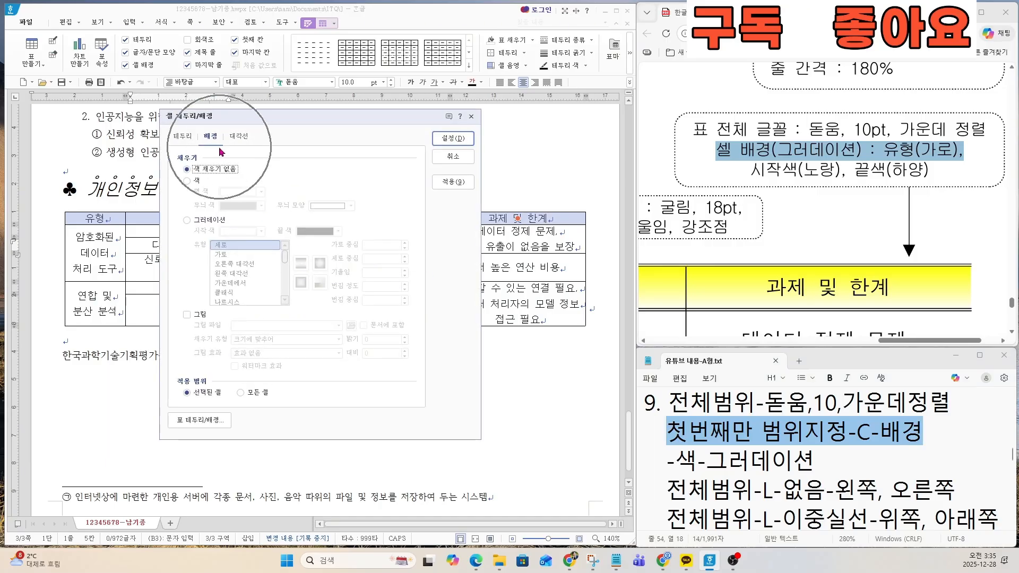
pyautogui.click(188, 180)
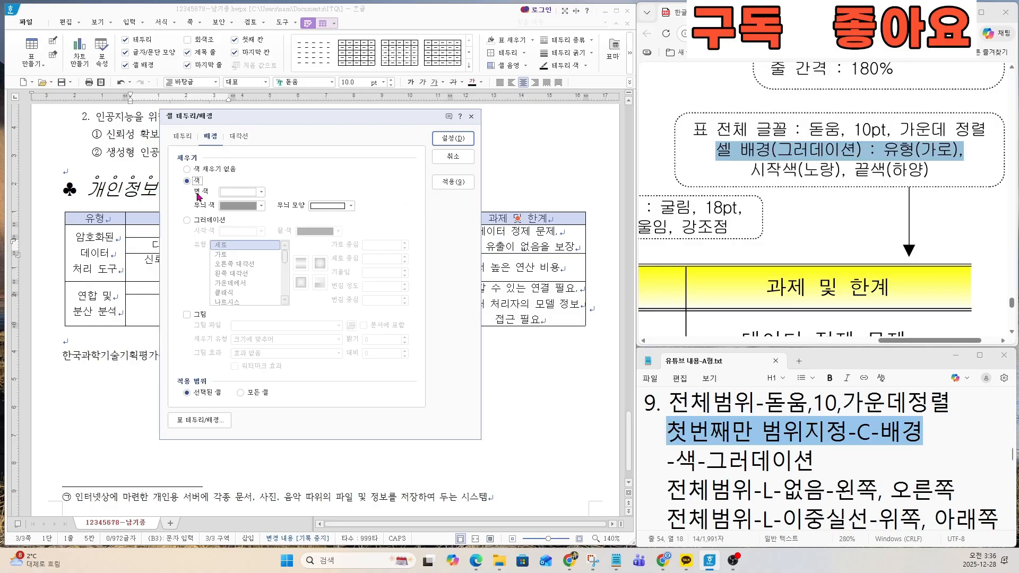
pyautogui.click(190, 221)
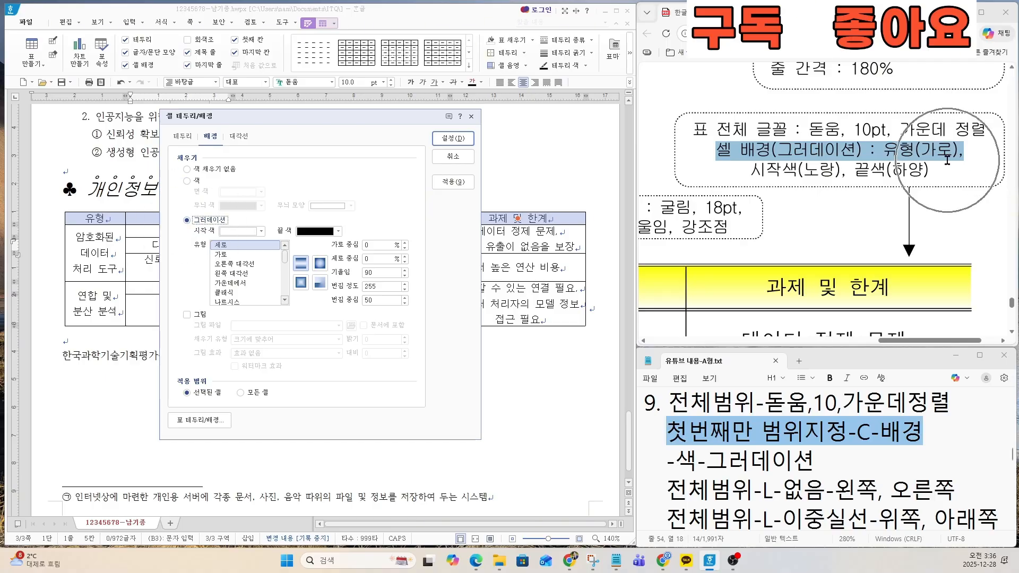
# Step: Mark the 그러데이션 instruction in the notes and set the header row's gradient type to 가로 (horizontal)
pyautogui.moveTo(813, 455); pyautogui.dragTo(707, 456)
pyautogui.scroll(-3, 711, 451)
pyautogui.scroll(1, 717, 440)
pyautogui.scroll(2, 728, 456)
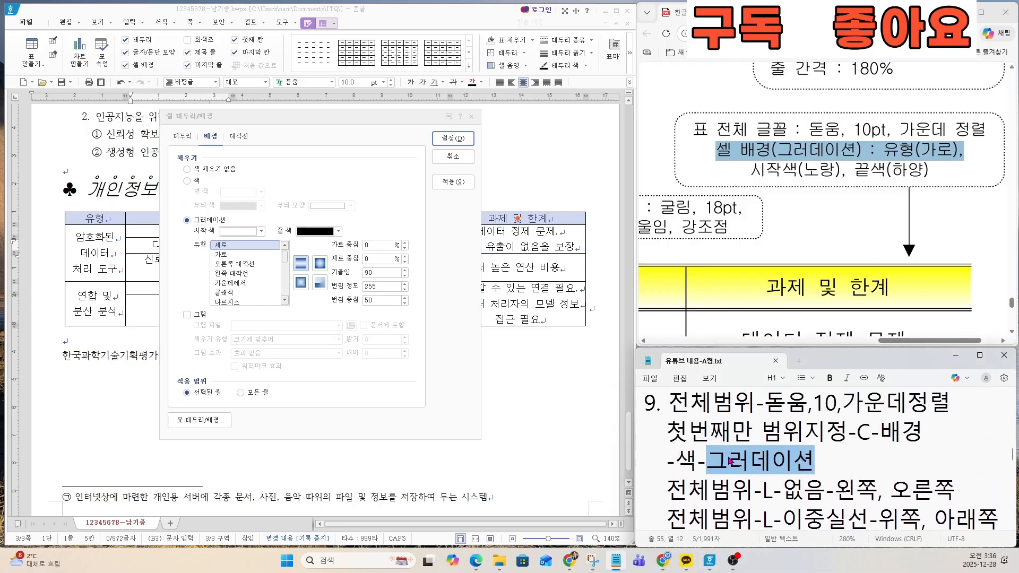
pyautogui.click(728, 459)
pyautogui.moveTo(806, 459); pyautogui.dragTo(707, 460)
pyautogui.click(224, 248)
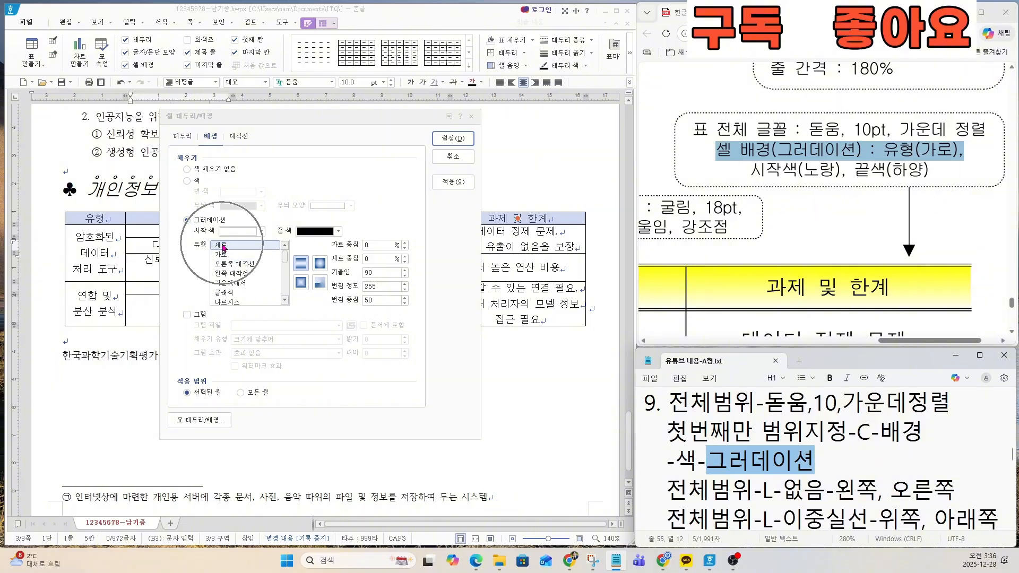
pyautogui.click(223, 247)
pyautogui.click(227, 255)
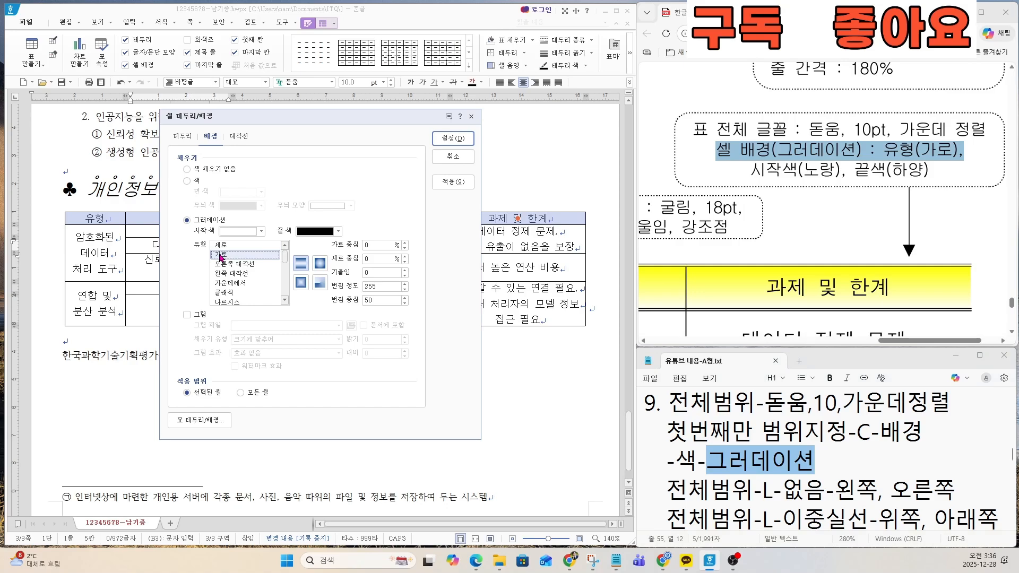
# Step: Set the gradient's start color to yellow and end color to white, and apply it to the header row
pyautogui.click(246, 233)
pyautogui.click(259, 319)
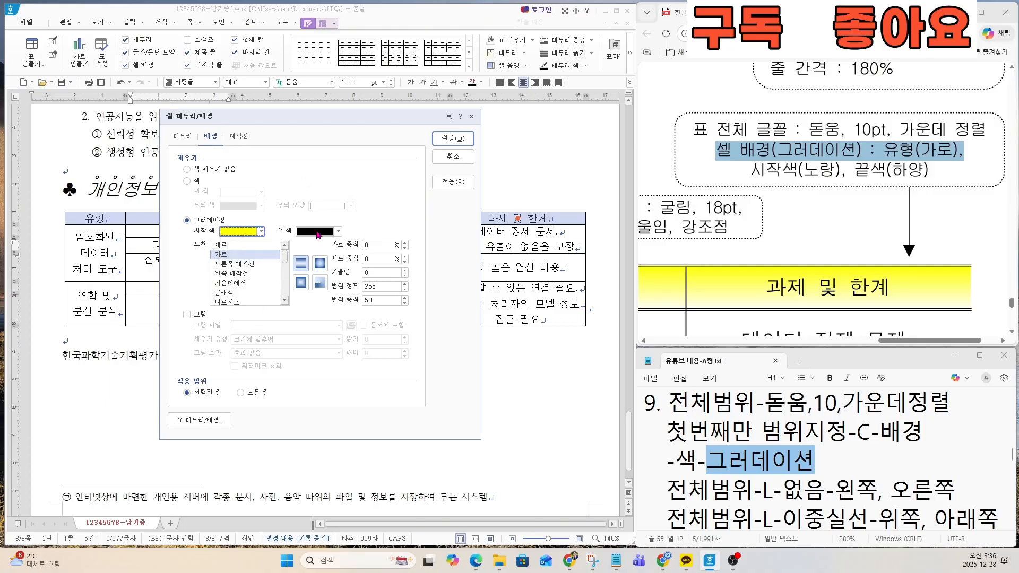
pyautogui.click(317, 232)
pyautogui.click(304, 266)
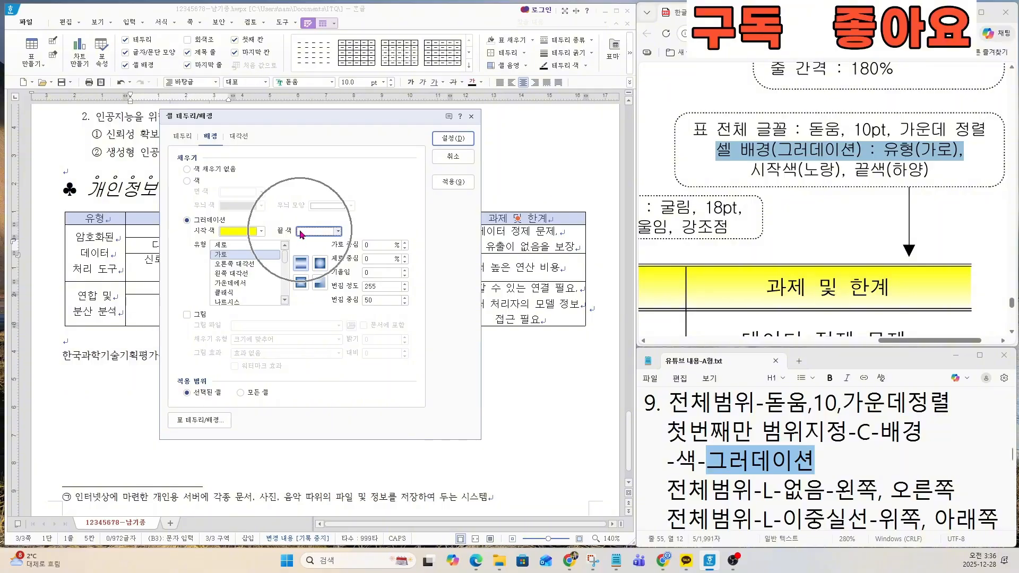
pyautogui.click(452, 140)
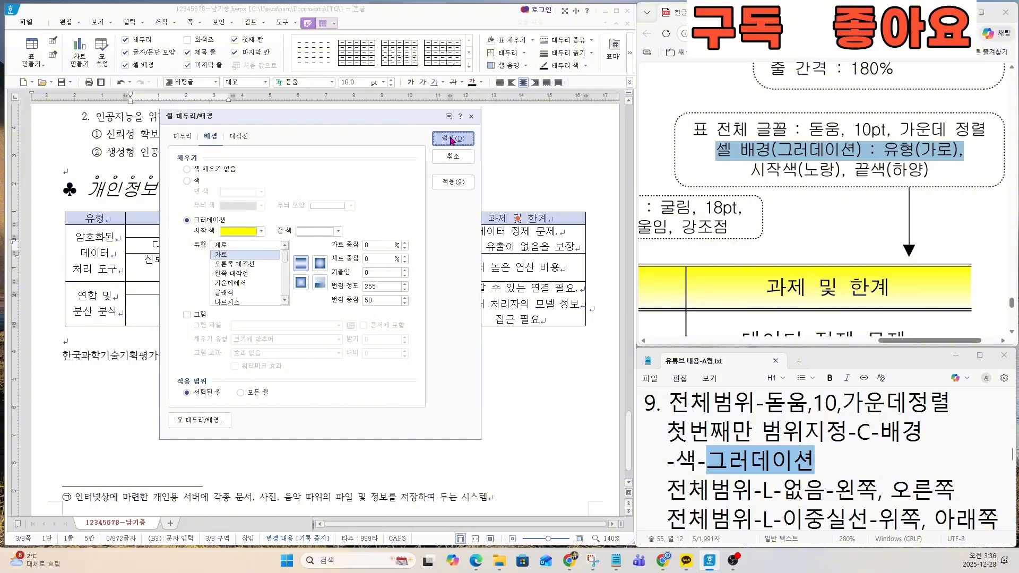
pyautogui.click(360, 238)
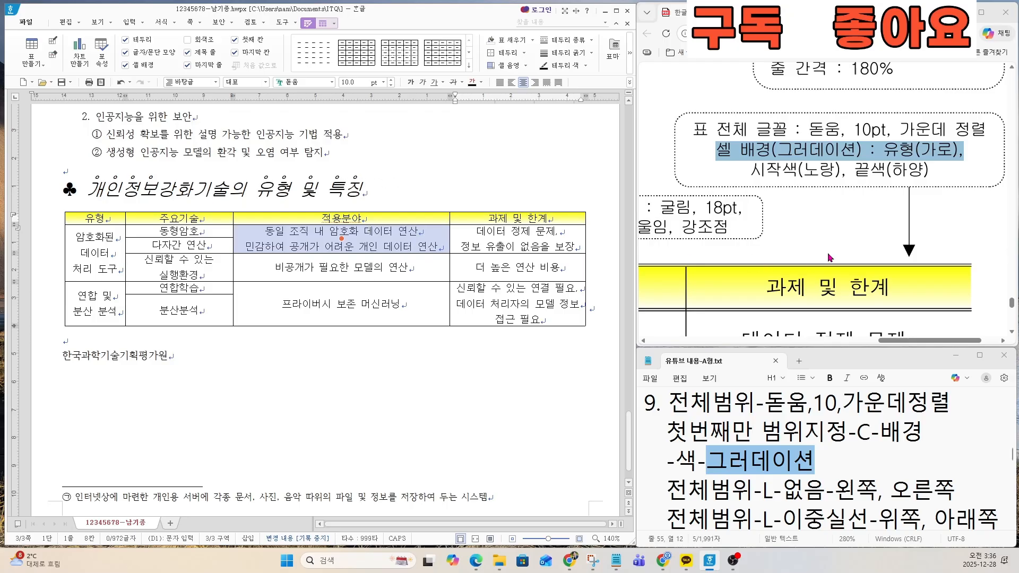
# Step: Check the gradient colors required on the exam sheet and examine the outer side borders of its sample table
pyautogui.moveTo(752, 170); pyautogui.dragTo(930, 170)
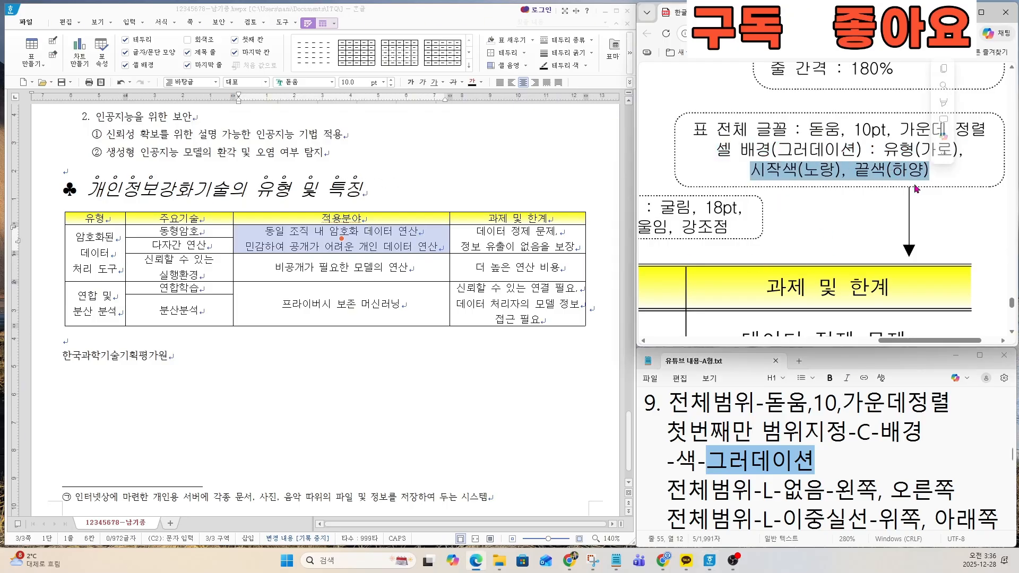
pyautogui.scroll(-5, 717, 300)
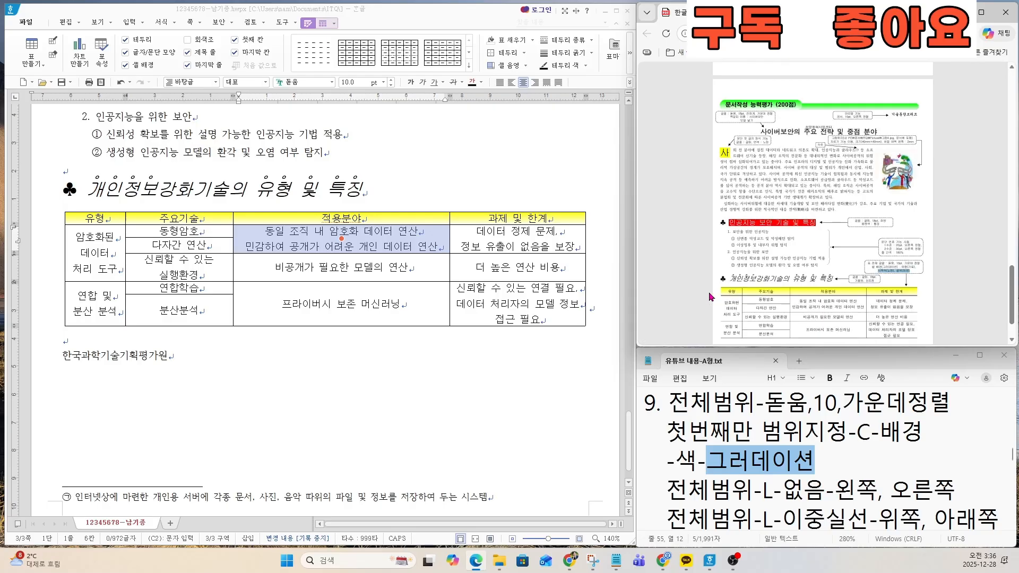
pyautogui.scroll(-3, 785, 302)
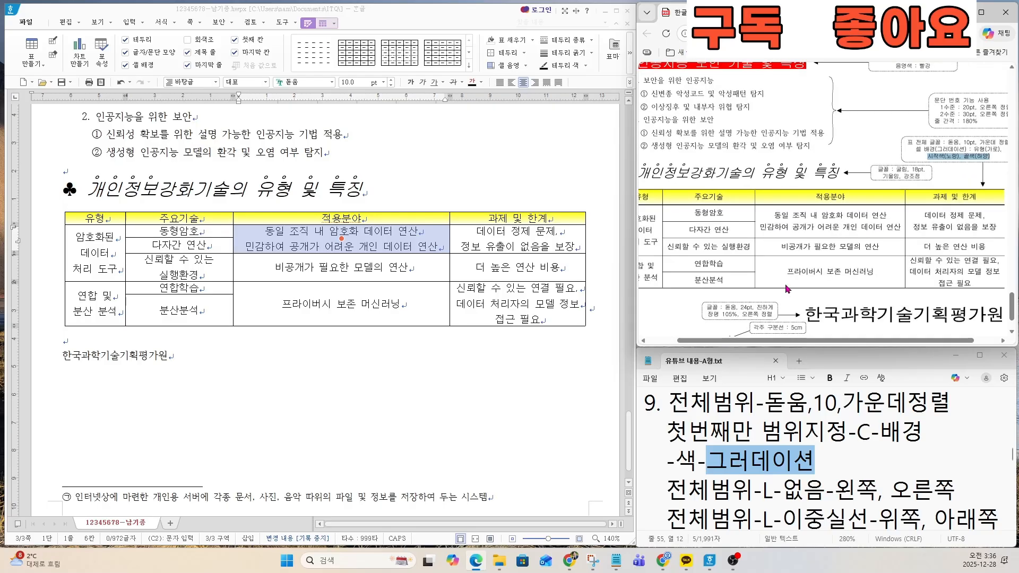
pyautogui.click(174, 287)
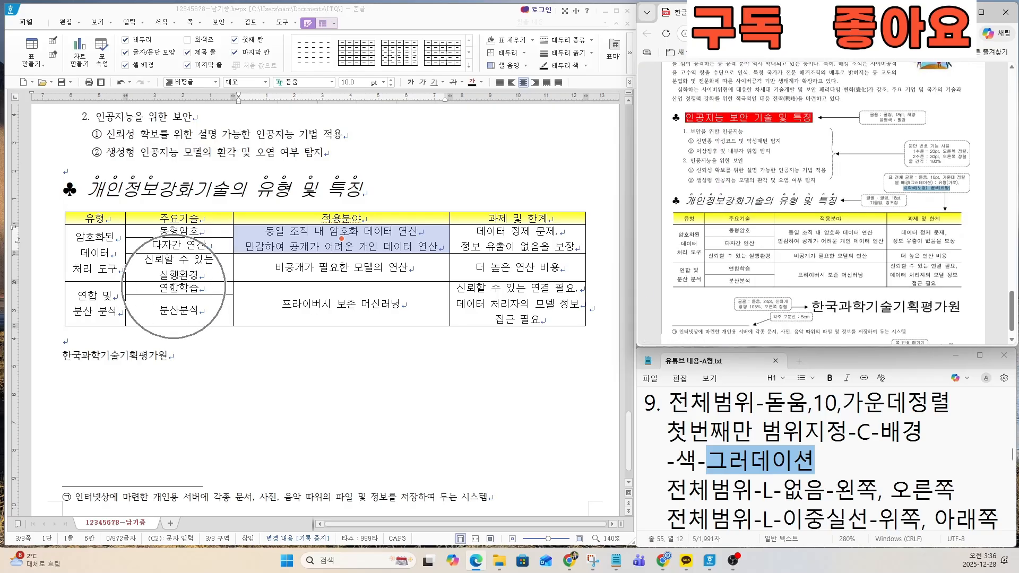
pyautogui.press('ctrl')
pyautogui.press('ctrl')
pyautogui.press('ctrl')
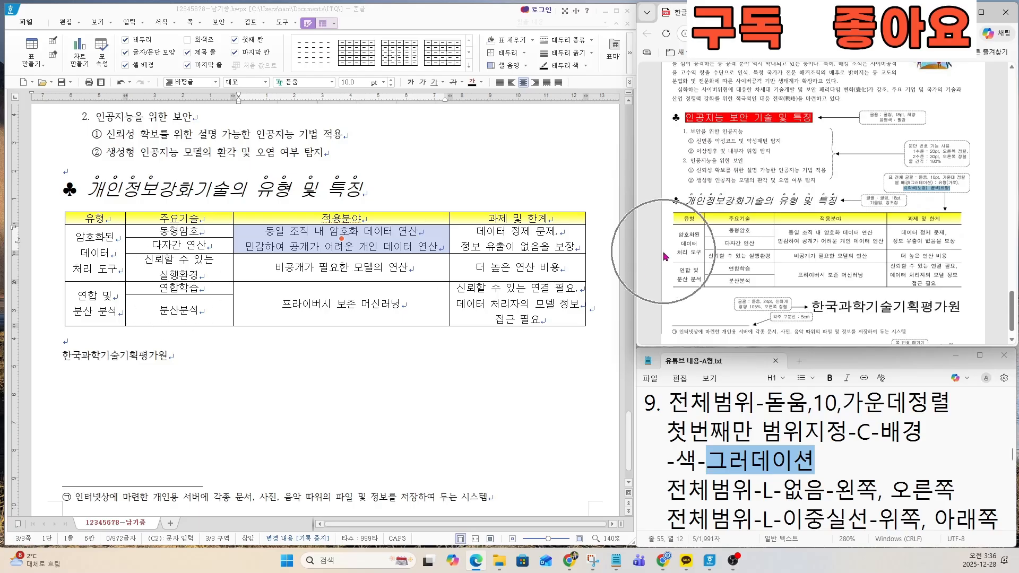
pyautogui.press('ctrl')
pyautogui.press('ctrl')
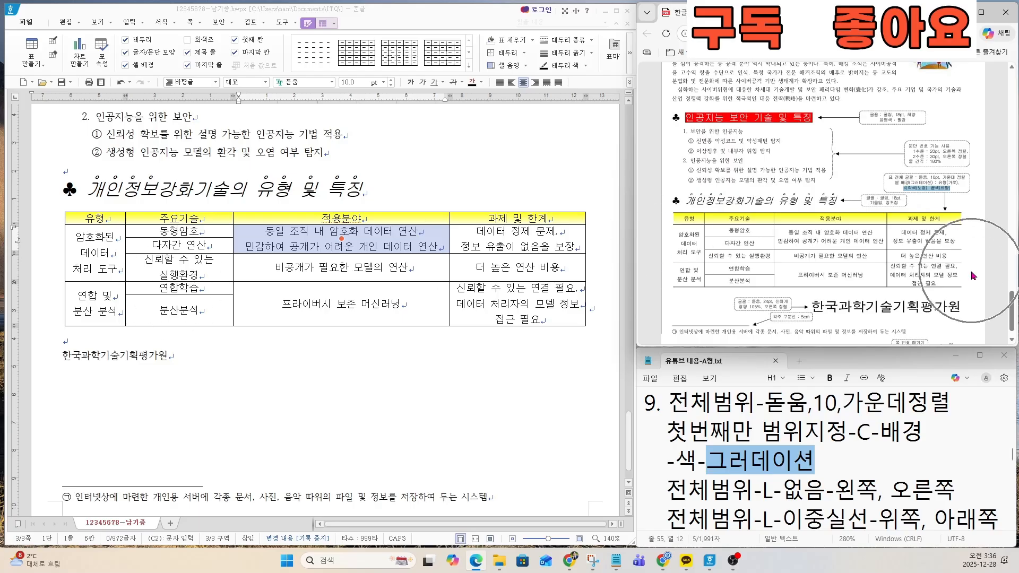
# Step: Select the whole table and remove its left and right outer borders by setting their line type to none
pyautogui.moveTo(669, 484); pyautogui.dragTo(965, 491)
pyautogui.moveTo(102, 218); pyautogui.dragTo(510, 303)
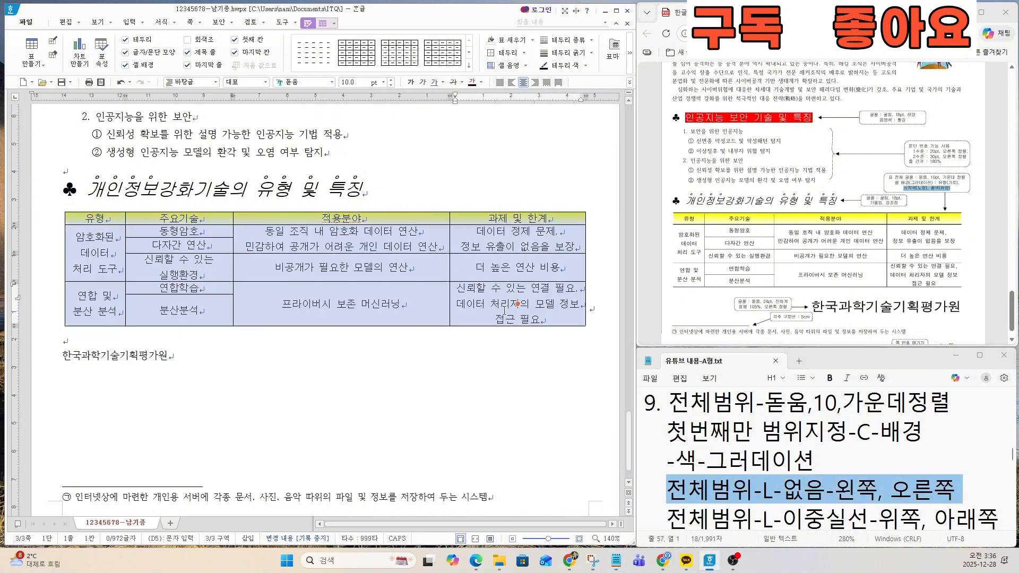
pyautogui.press('l')
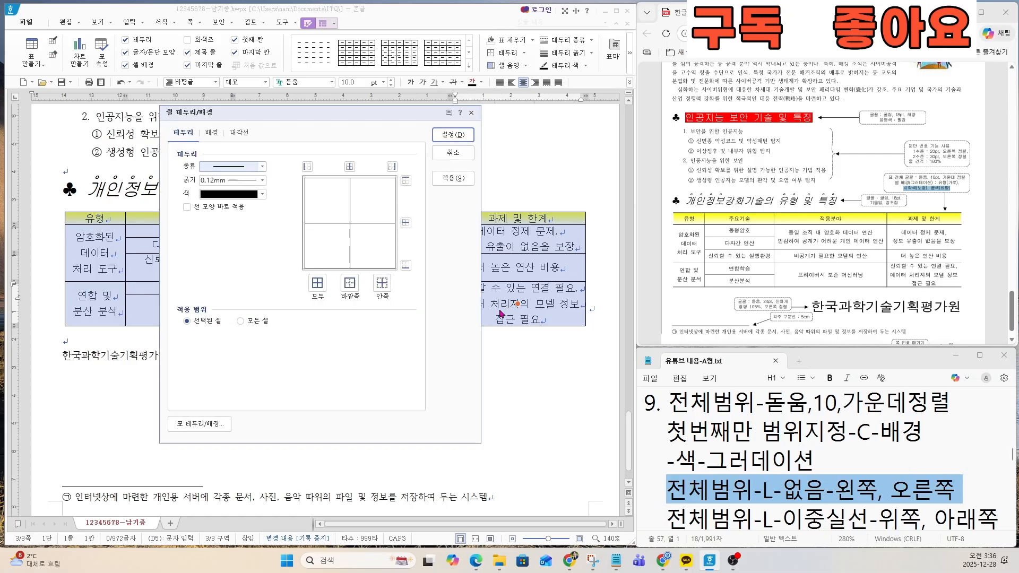
pyautogui.click(214, 171)
pyautogui.click(233, 177)
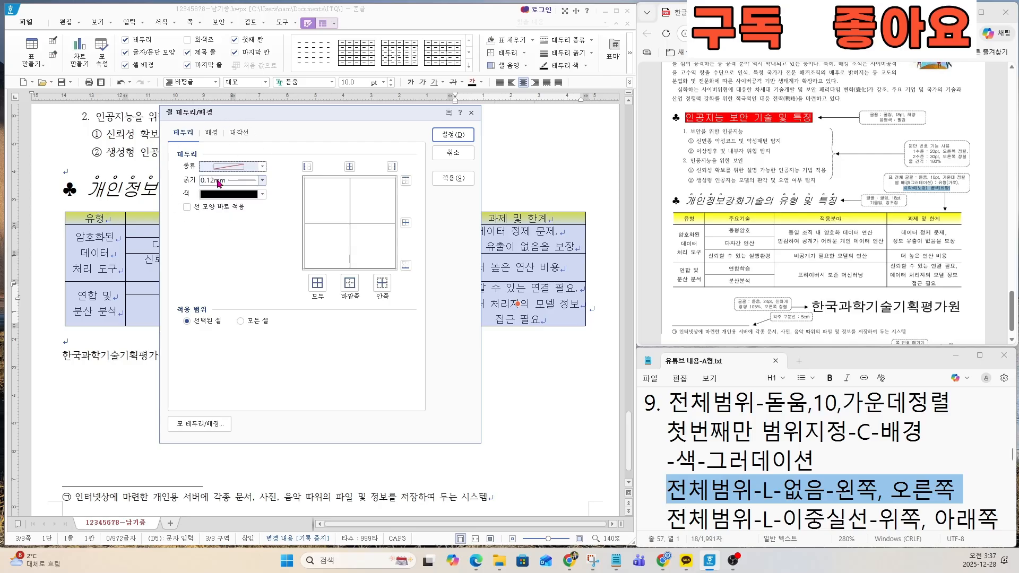
pyautogui.click(307, 167)
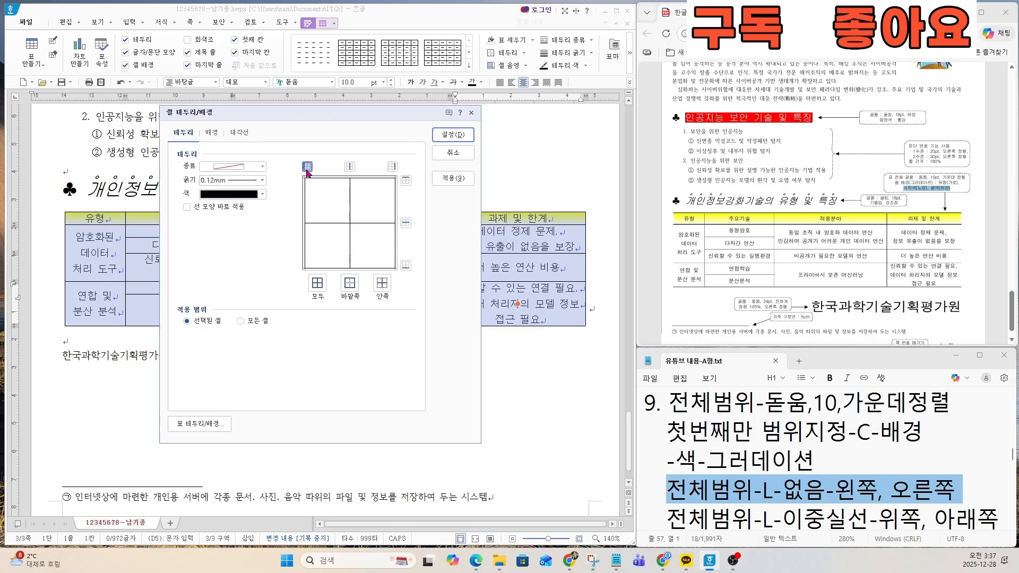
pyautogui.click(390, 166)
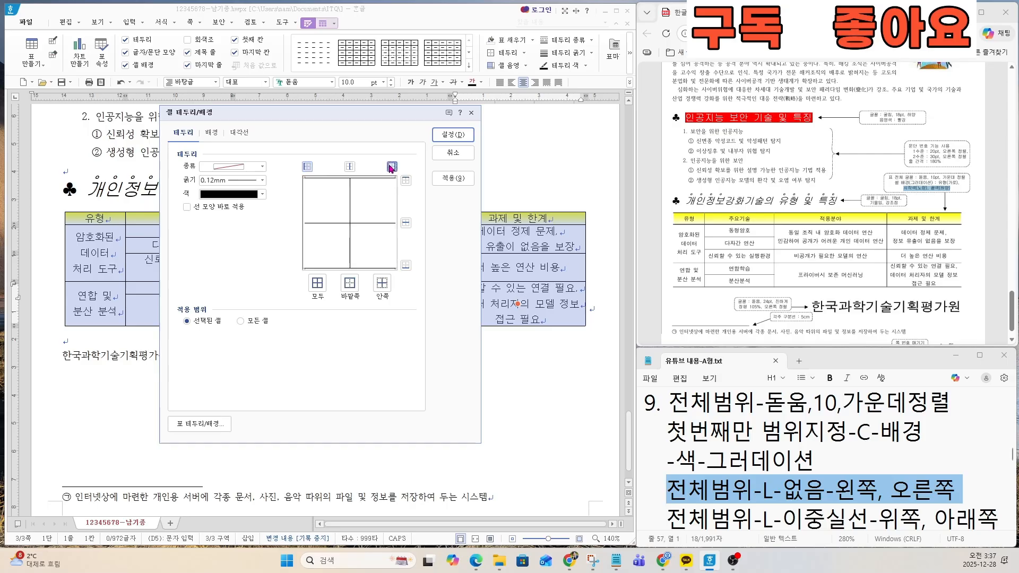
pyautogui.click(443, 140)
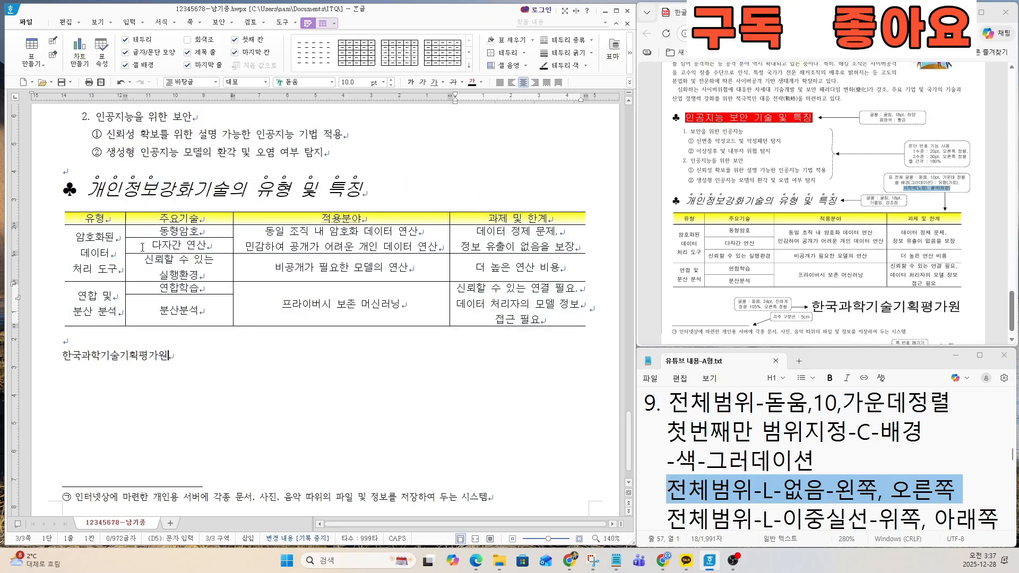
pyautogui.click(592, 278)
pyautogui.press('ctrl')
pyautogui.press('ctrl')
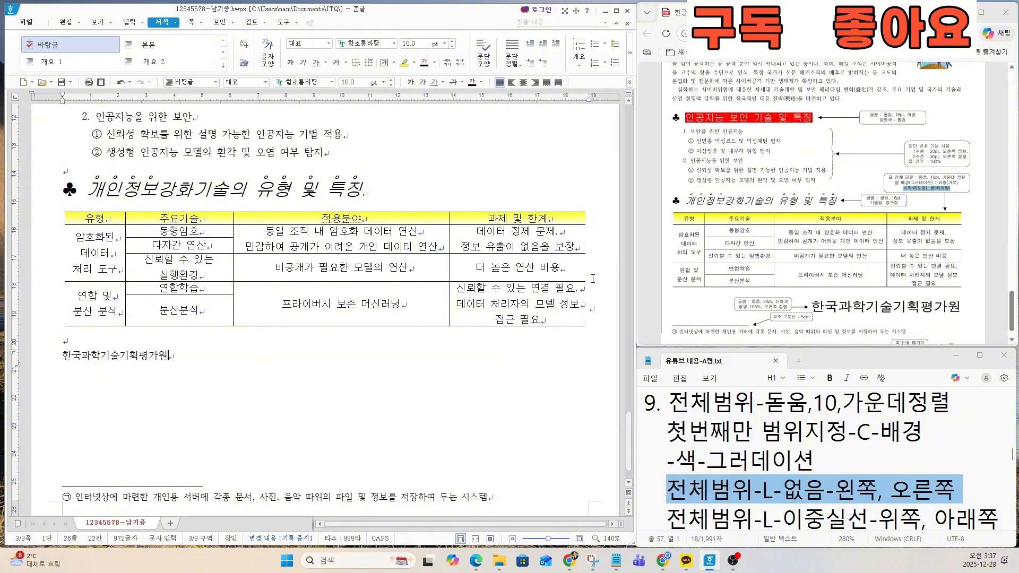
# Step: Advance the notes to the next border instruction and highlight the line 전체범위-L-이중실선-위쪽, 아래쪽
pyautogui.click(794, 497)
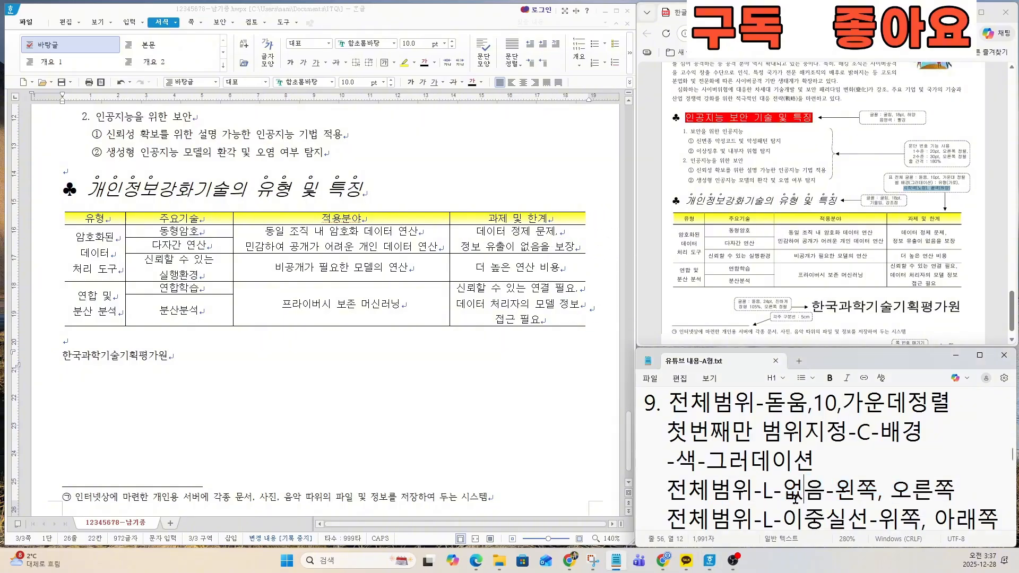
pyautogui.press('Down')
pyautogui.press('Down')
pyautogui.press('Down')
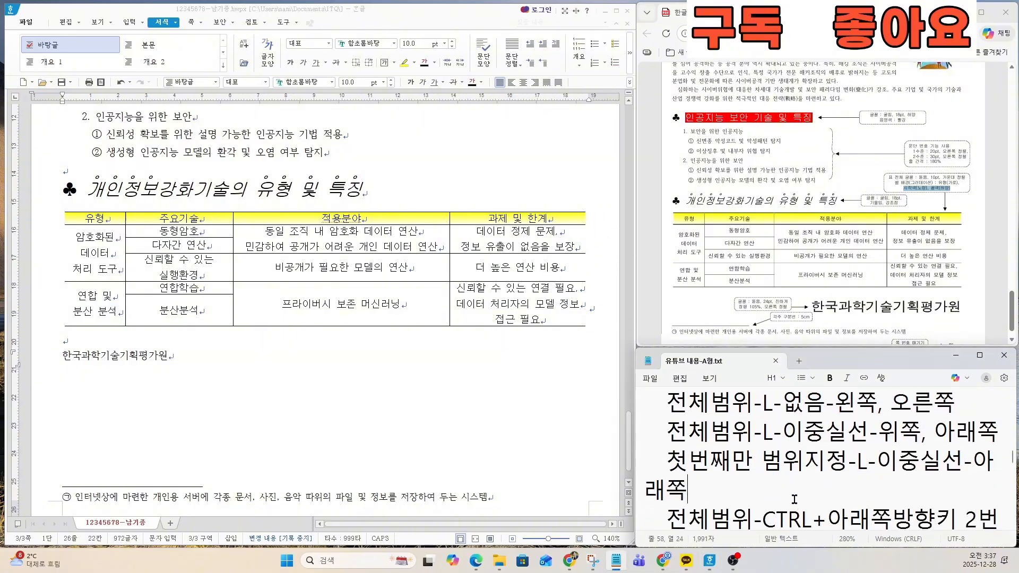
pyautogui.moveTo(667, 402); pyautogui.dragTo(999, 406)
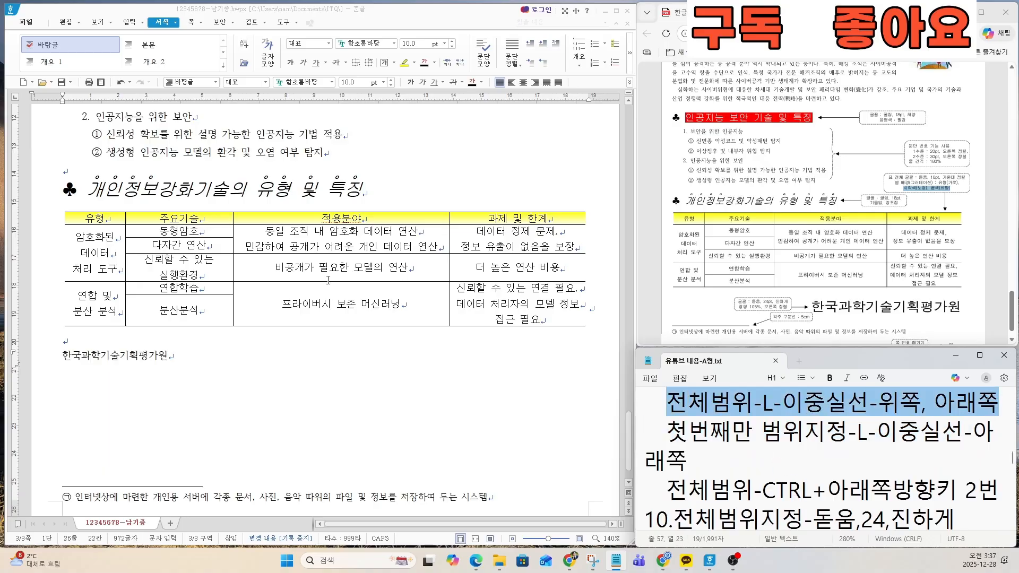
# Step: Select the whole table and apply a double solid line to its top and bottom outer borders
pyautogui.moveTo(111, 218); pyautogui.dragTo(494, 313)
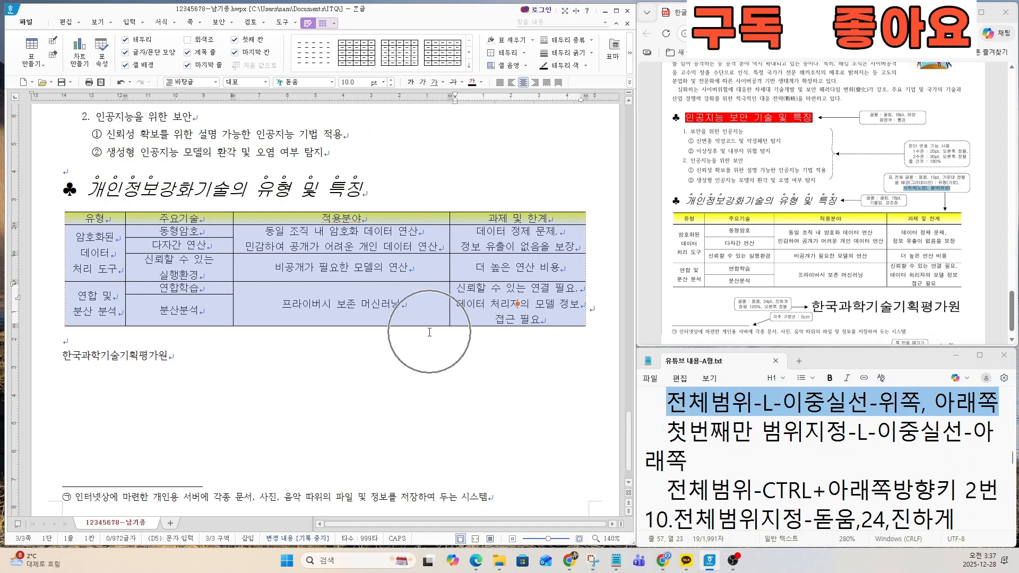
pyautogui.press('ctrl')
pyautogui.press('ctrl')
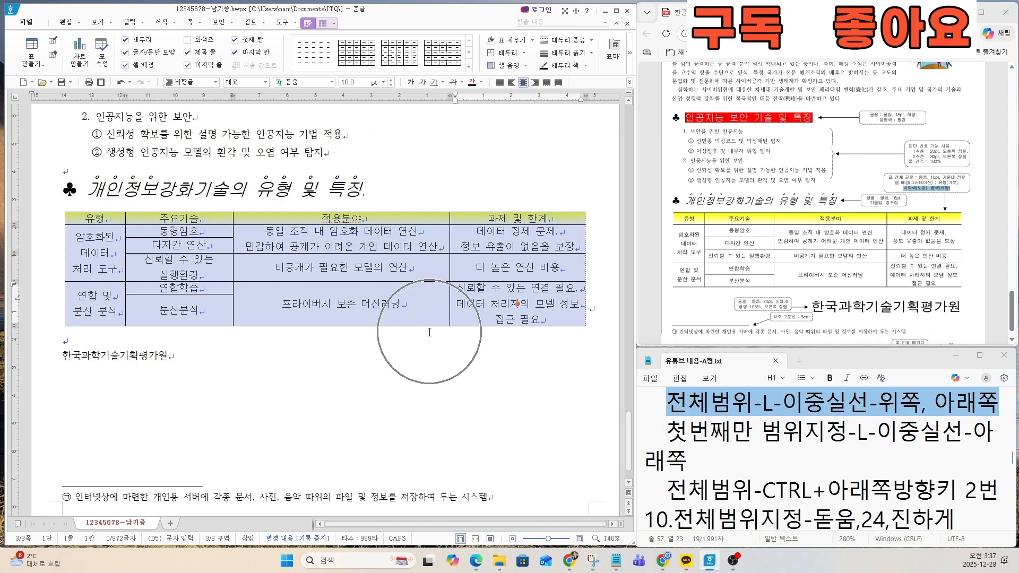
pyautogui.press('l')
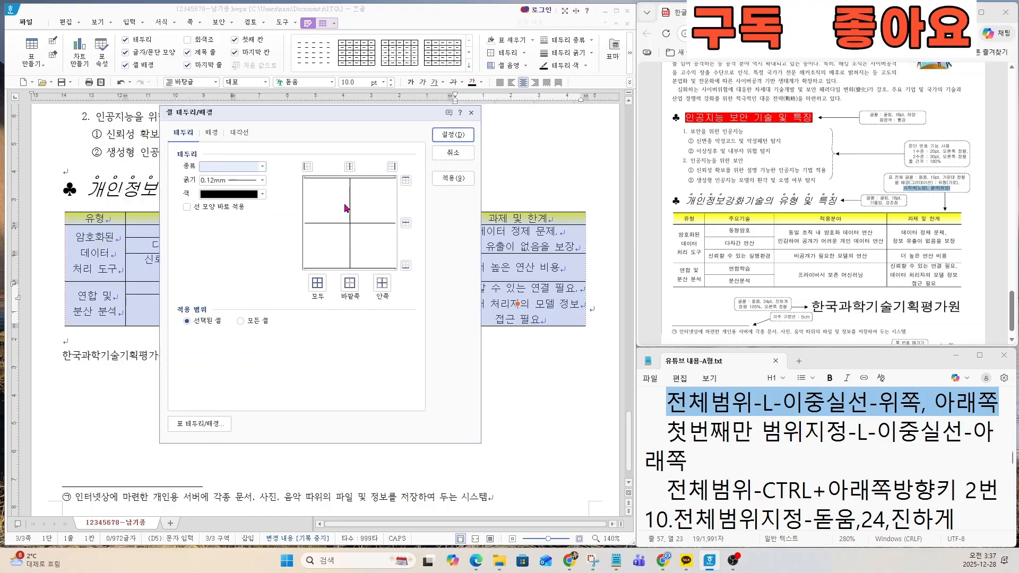
pyautogui.click(262, 167)
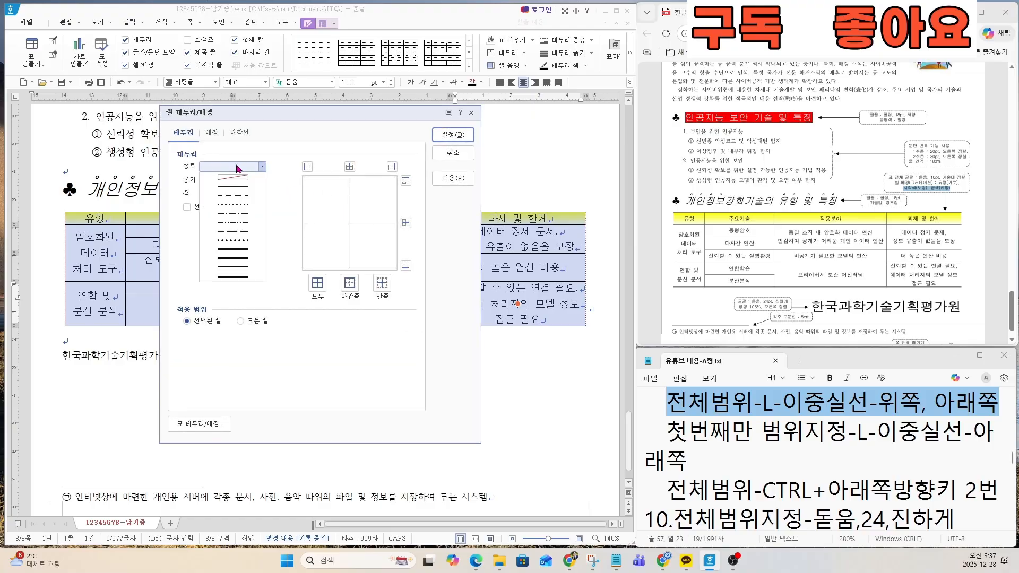
pyautogui.click(235, 249)
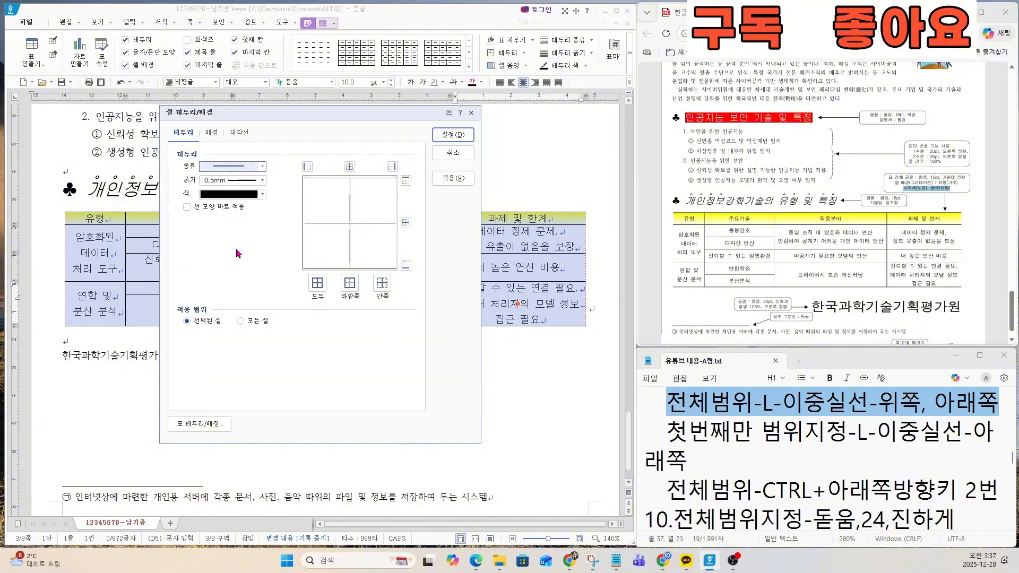
pyautogui.click(404, 181)
pyautogui.click(405, 265)
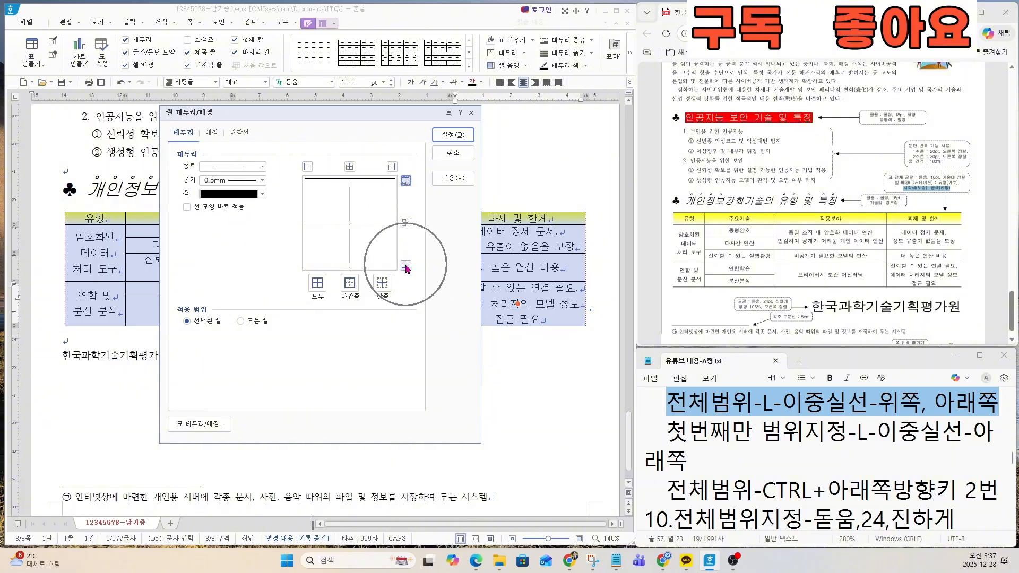
pyautogui.click(454, 135)
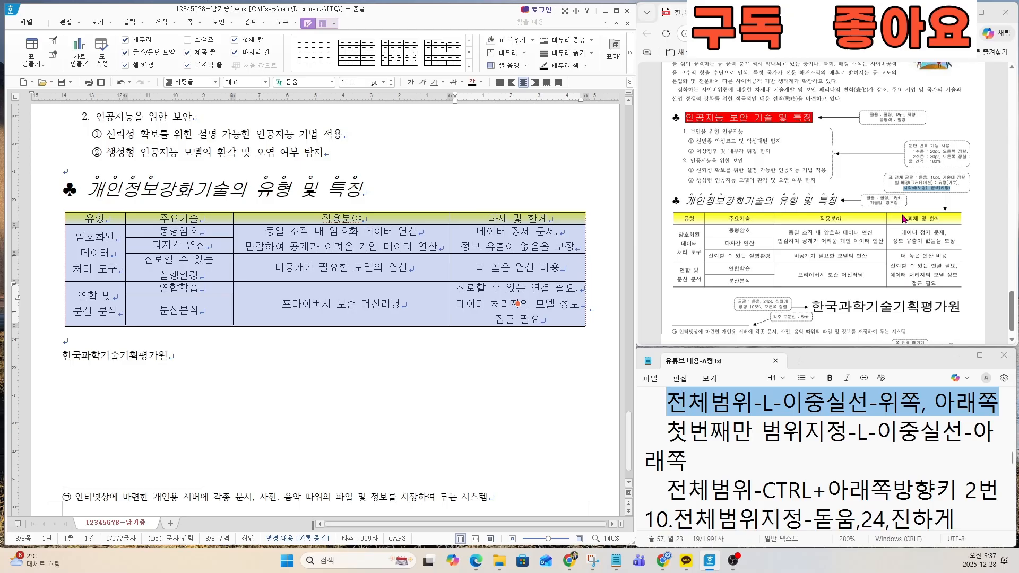
# Step: Highlight the next border instruction in the notes and give the table's header row a double solid bottom border
pyautogui.tripleClick(684, 434)
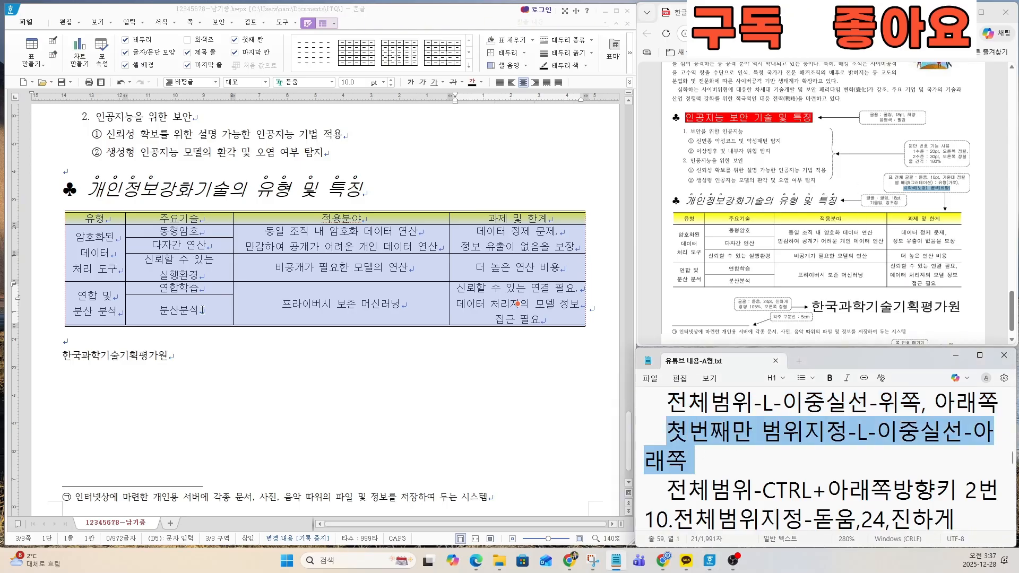
pyautogui.click(102, 223)
pyautogui.click(508, 222)
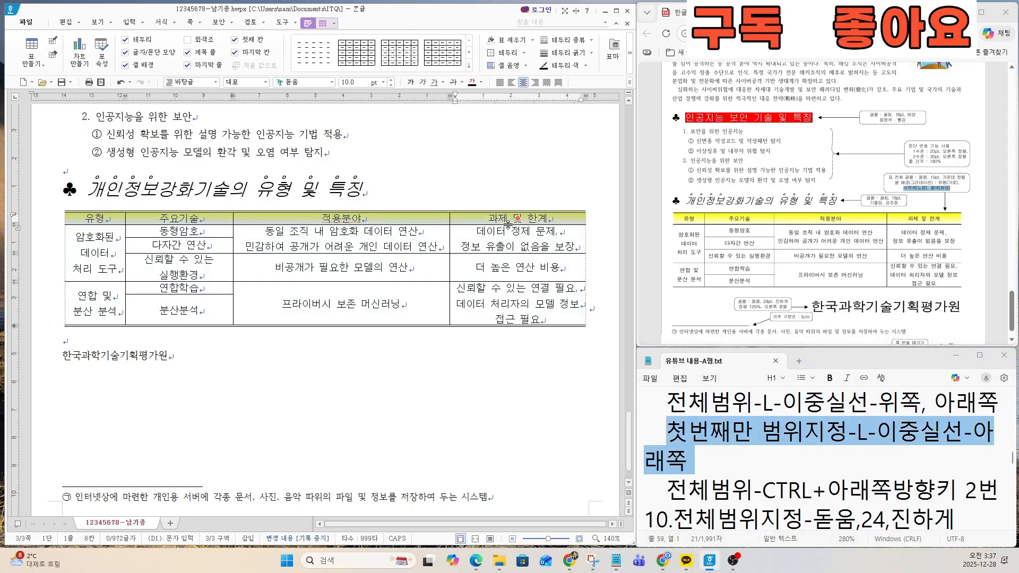
pyautogui.press('l')
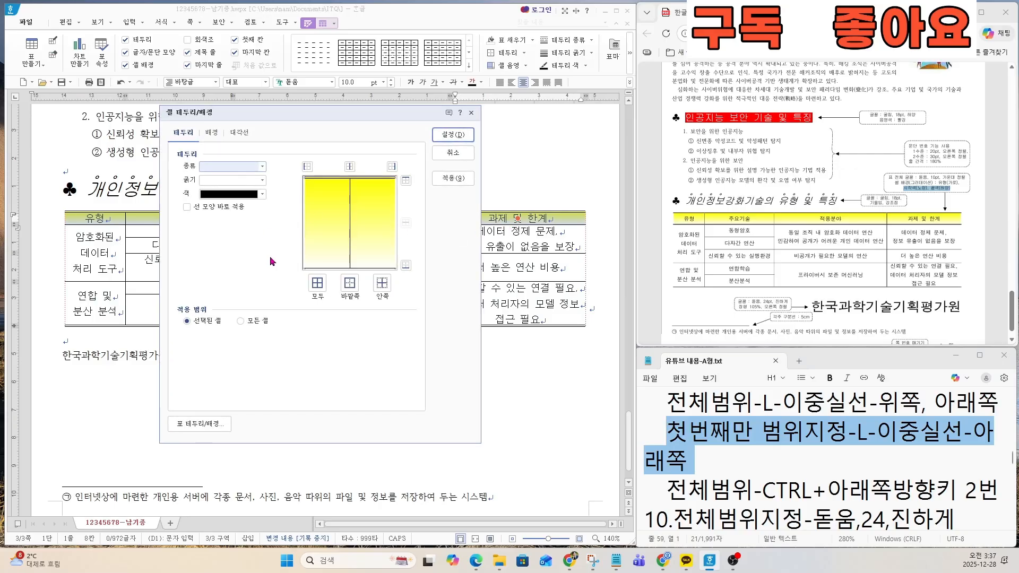
pyautogui.click(243, 169)
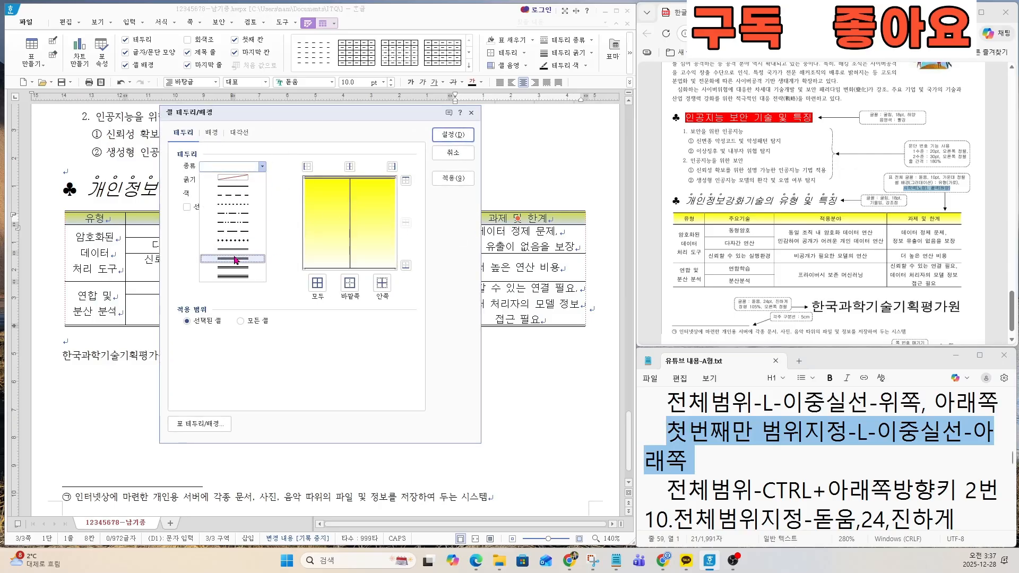
pyautogui.click(237, 259)
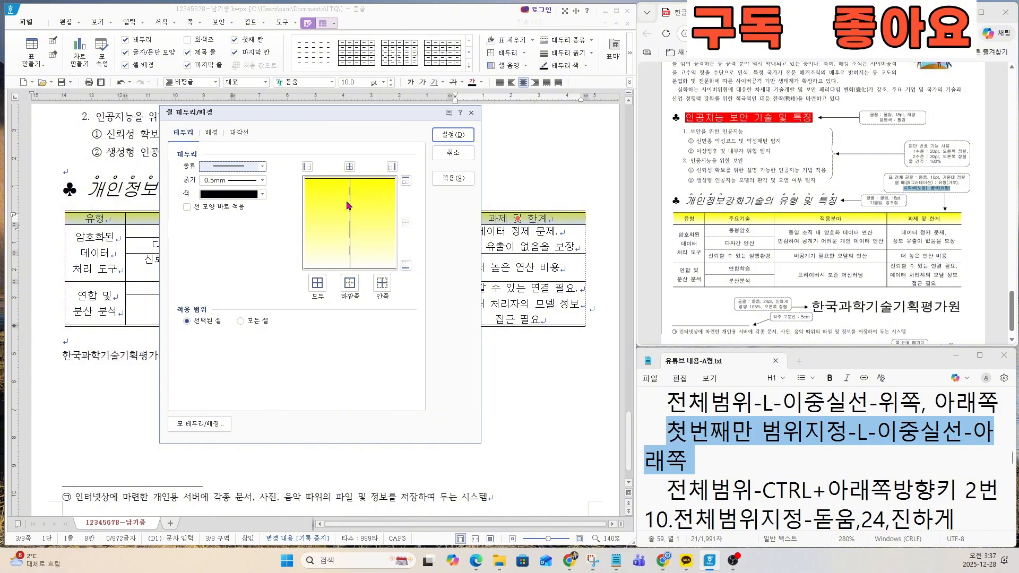
pyautogui.click(407, 267)
pyautogui.click(406, 267)
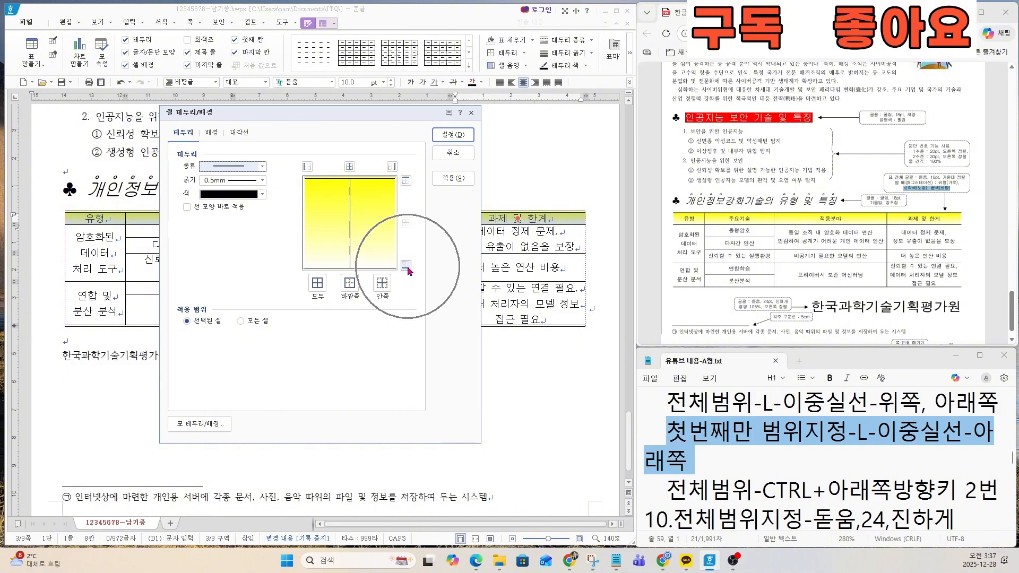
pyautogui.click(406, 266)
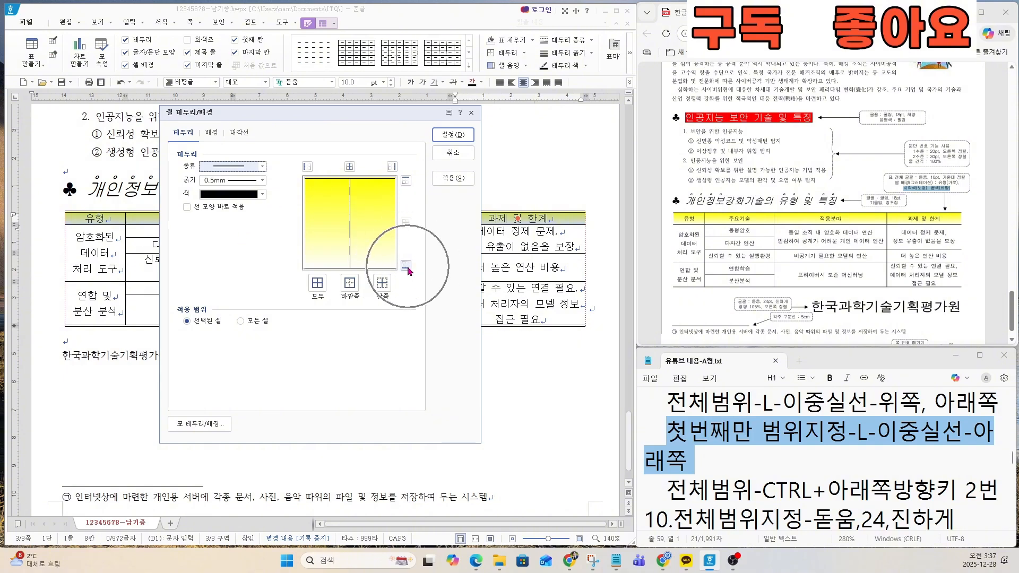
pyautogui.click(454, 136)
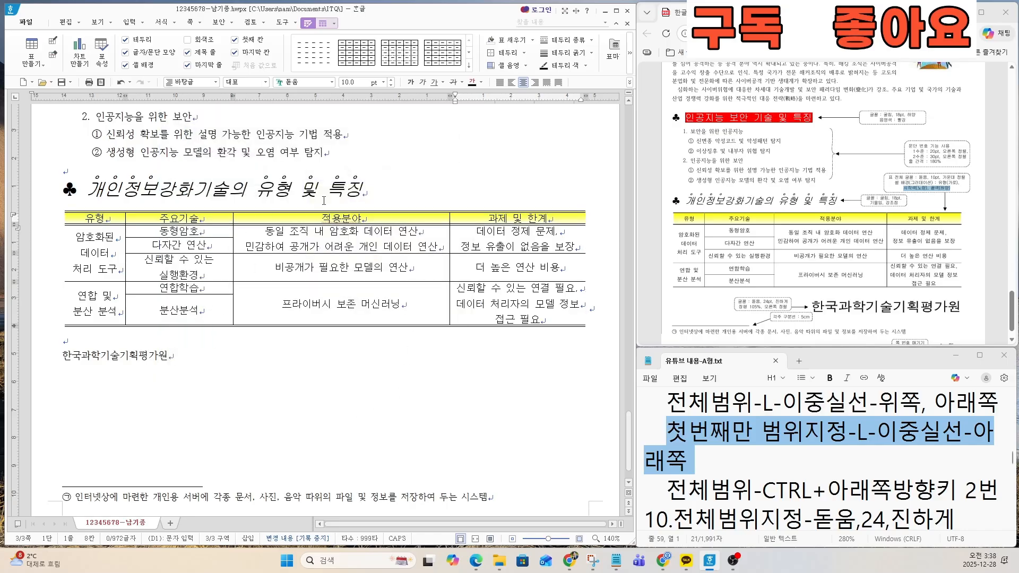
# Step: Narrow the 유형 column and widen the 주요기술 column so 신뢰할 수 있는 실행환경 fits on one line as in the sample table
pyautogui.click(841, 254)
pyautogui.press('ctrl')
pyautogui.press('ctrl')
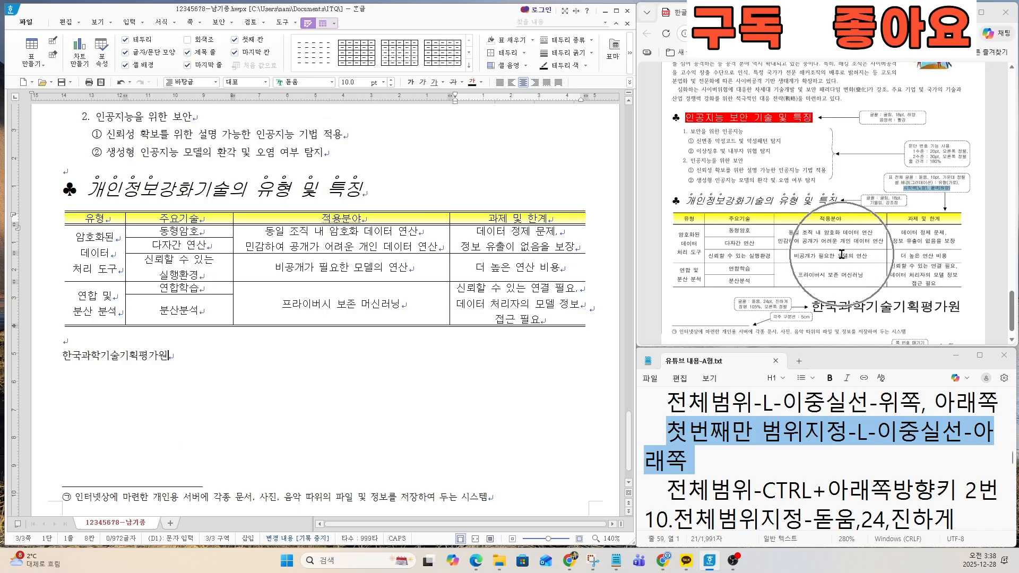
pyautogui.press('ctrl')
pyautogui.press('ctrl')
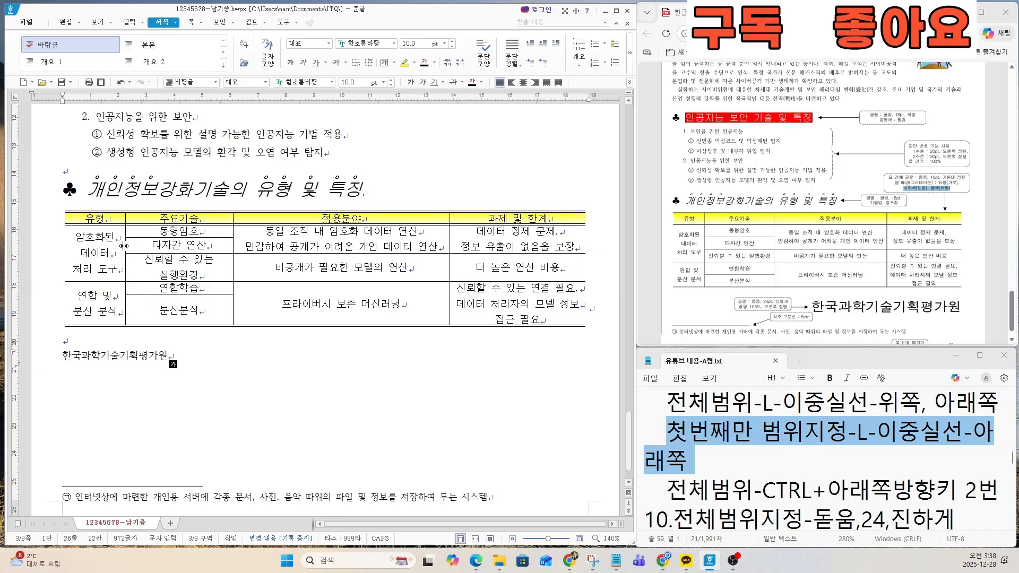
pyautogui.moveTo(125, 244); pyautogui.dragTo(121, 247)
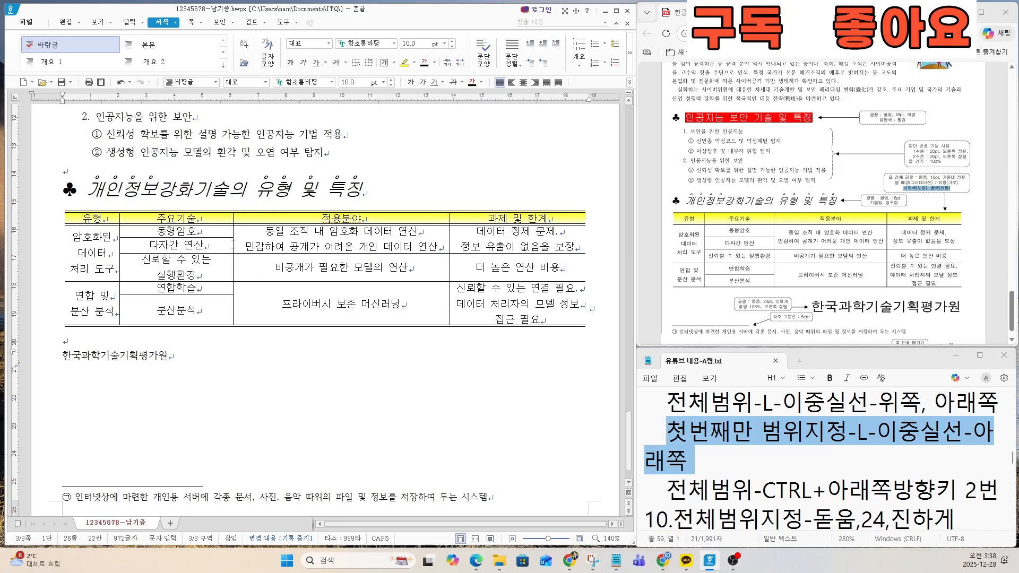
pyautogui.moveTo(232, 245); pyautogui.dragTo(247, 243)
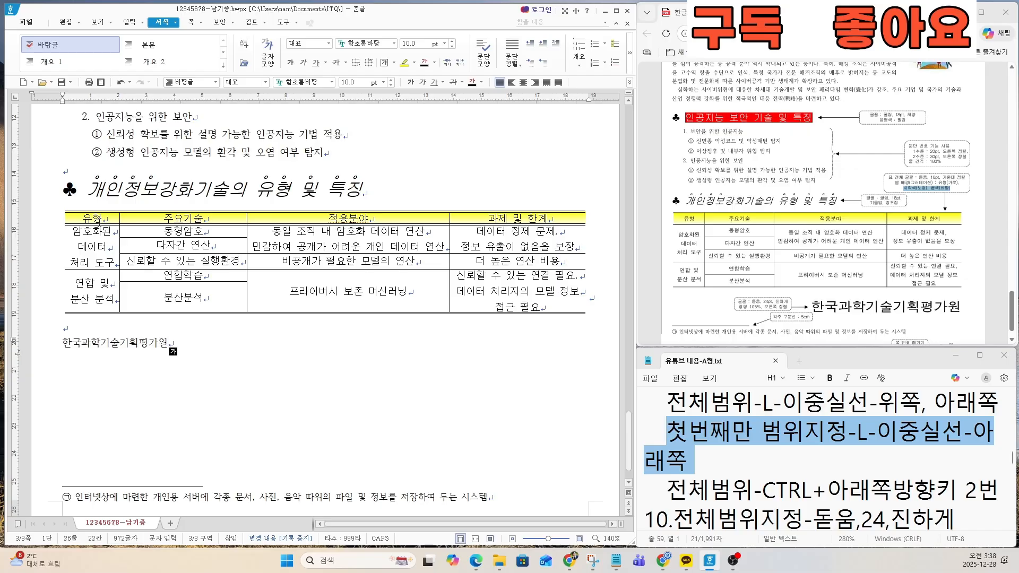
# Step: Highlight the next table instruction in the notes, the line 전체범위-CTRL+아래쪽방향키 2번
pyautogui.moveTo(99, 222); pyautogui.dragTo(598, 319)
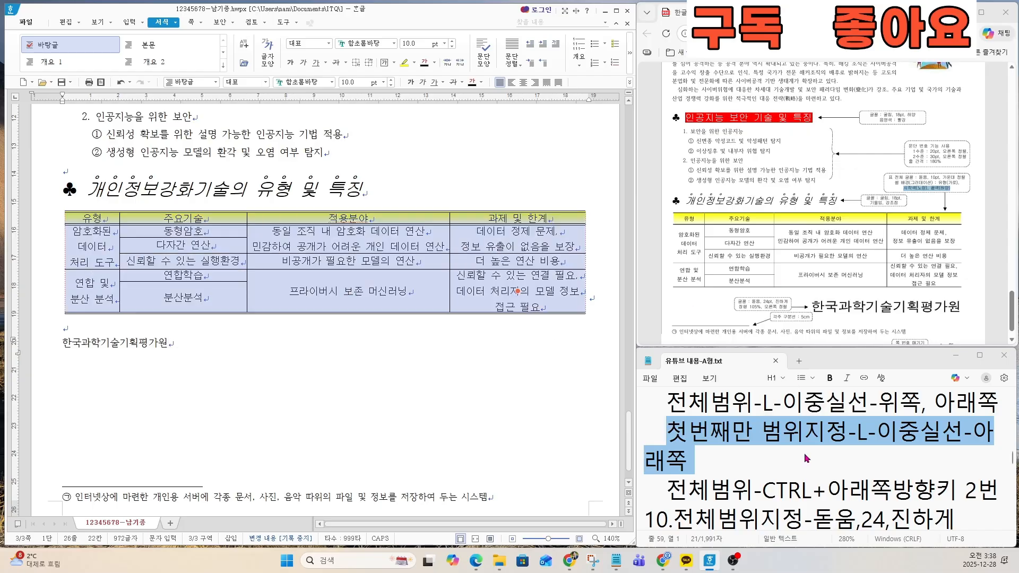
pyautogui.moveTo(666, 489); pyautogui.dragTo(1000, 484)
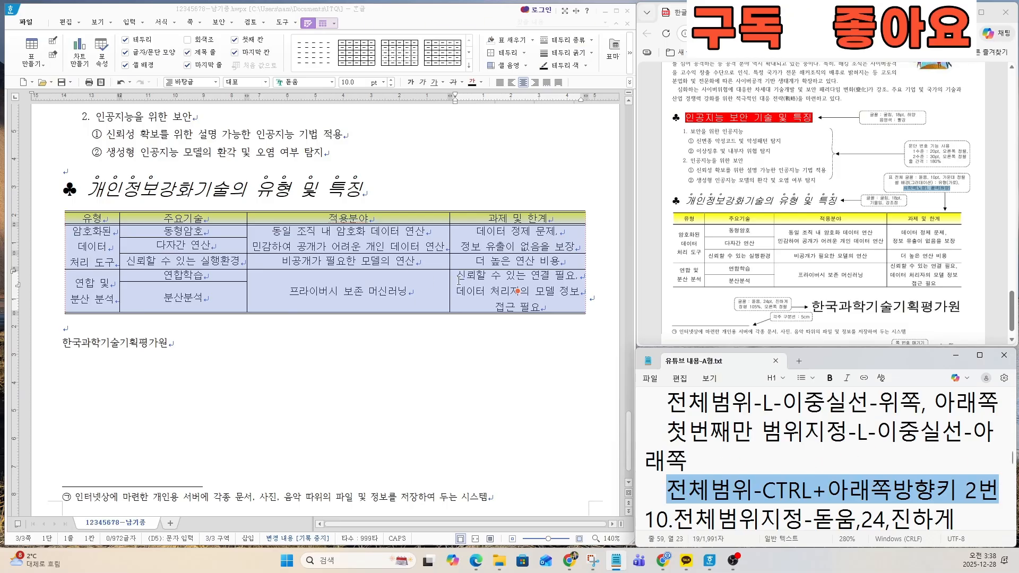
pyautogui.press('Down')
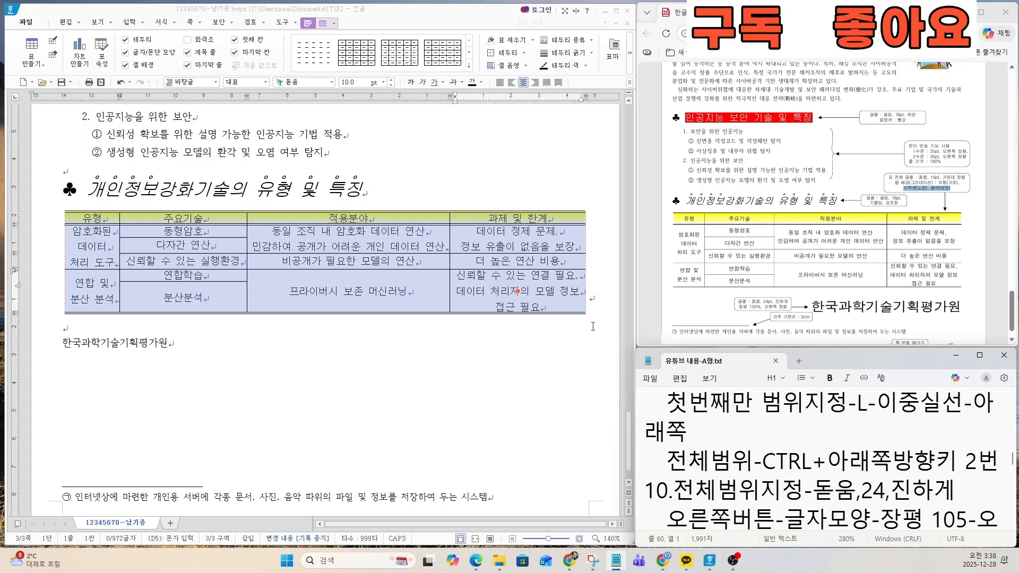
pyautogui.scroll(-2, 764, 410)
pyautogui.scroll(2, 764, 409)
pyautogui.click(725, 440)
pyautogui.moveTo(992, 462); pyautogui.dragTo(666, 464)
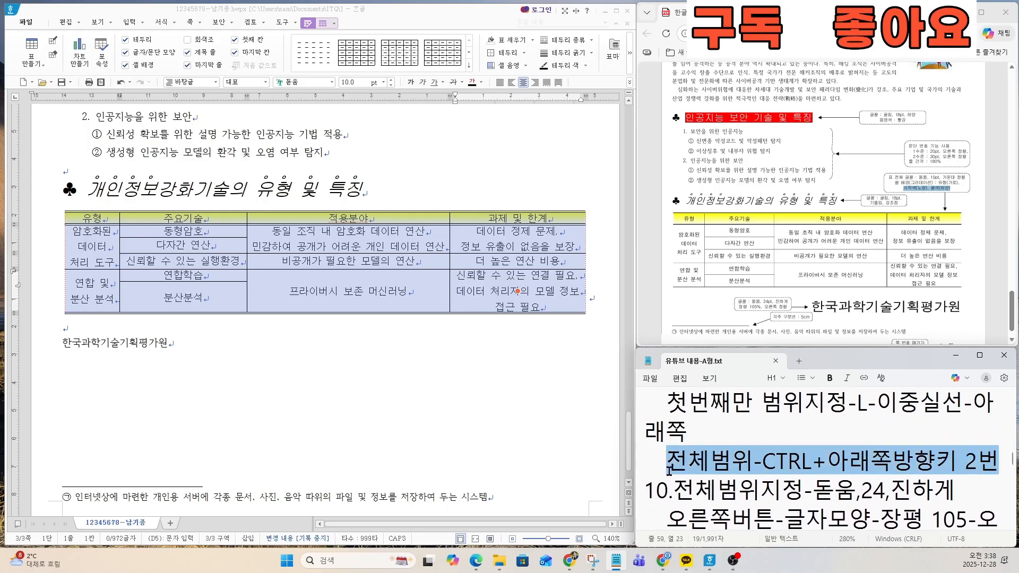
# Step: Select the whole table and increase the height of all its rows in small increments
pyautogui.click(97, 218)
pyautogui.moveTo(97, 218); pyautogui.dragTo(510, 327)
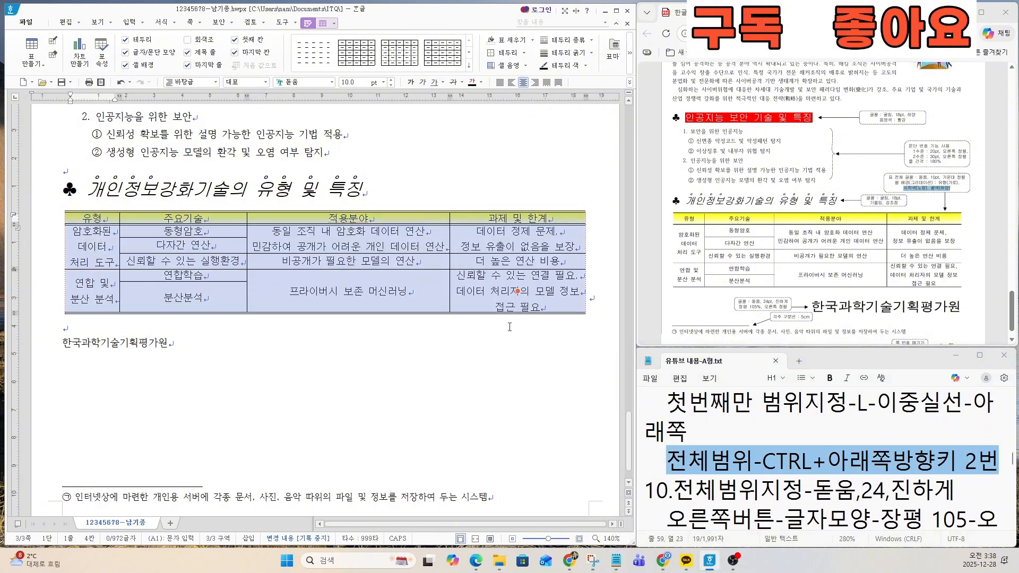
pyautogui.hotkey('ctrl', 'Down')
pyautogui.hotkey('ctrl', 'Down')
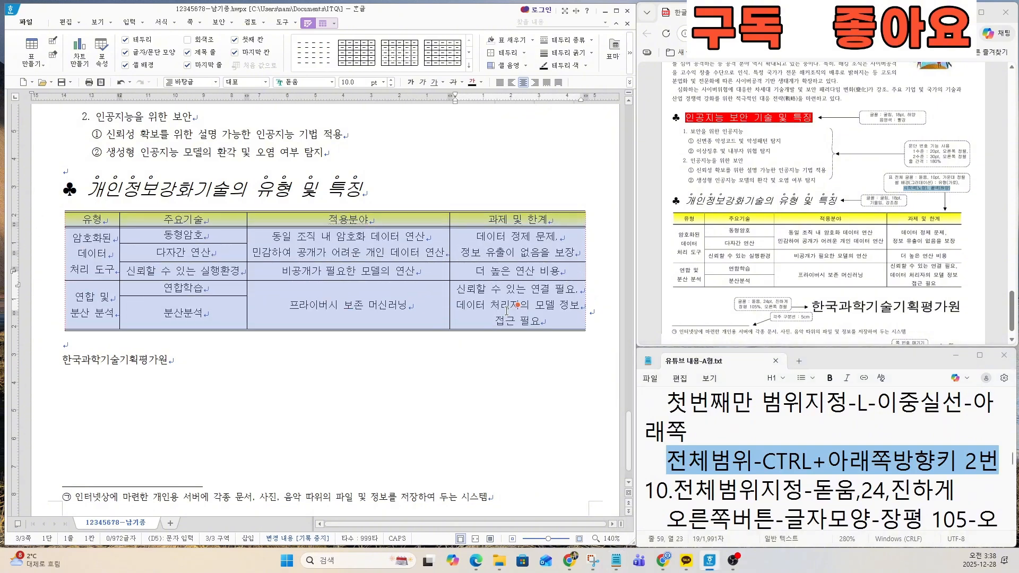
pyautogui.hotkey('ctrl', 'Down')
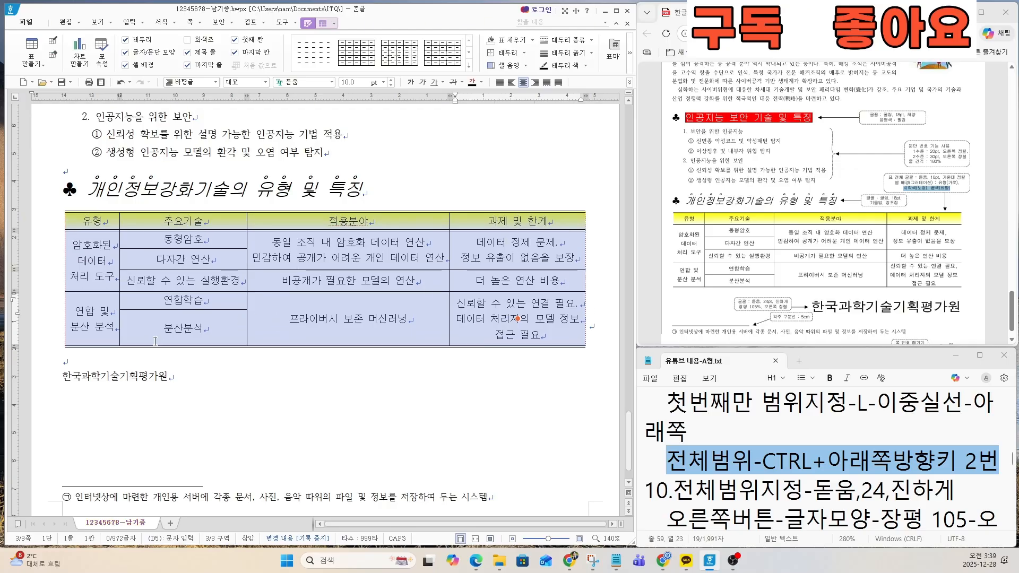
# Step: Select only the 분산분석 cell and shrink its height to bring it closer to the 연합학습 cell above
pyautogui.click(518, 318)
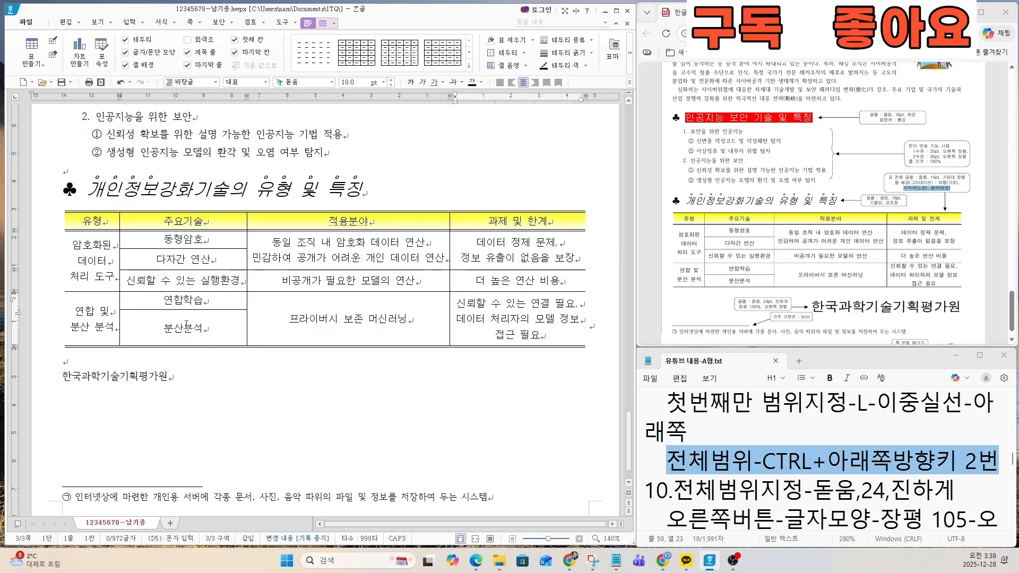
pyautogui.press('ctrl')
pyautogui.press('ctrl')
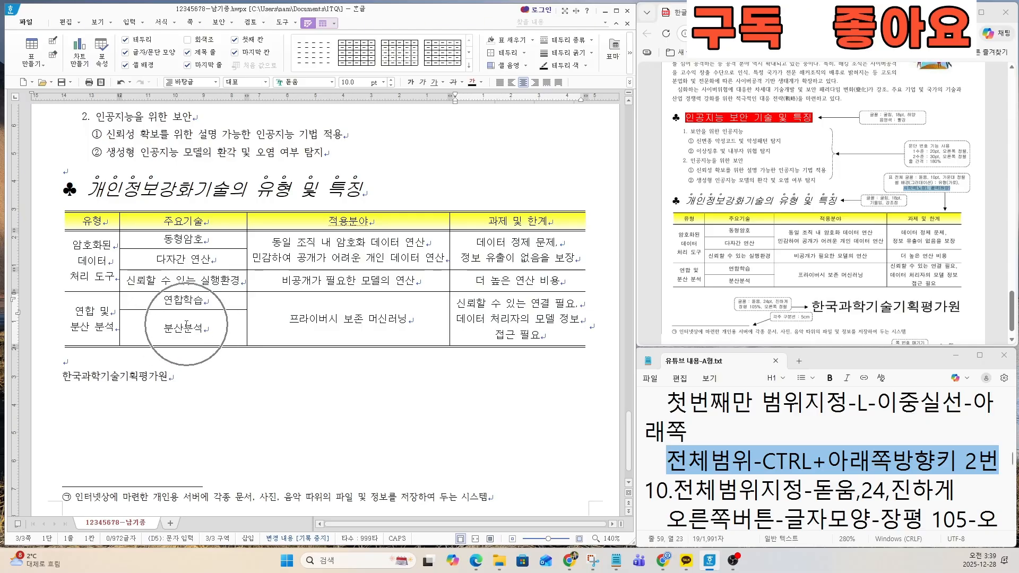
pyautogui.click(186, 325)
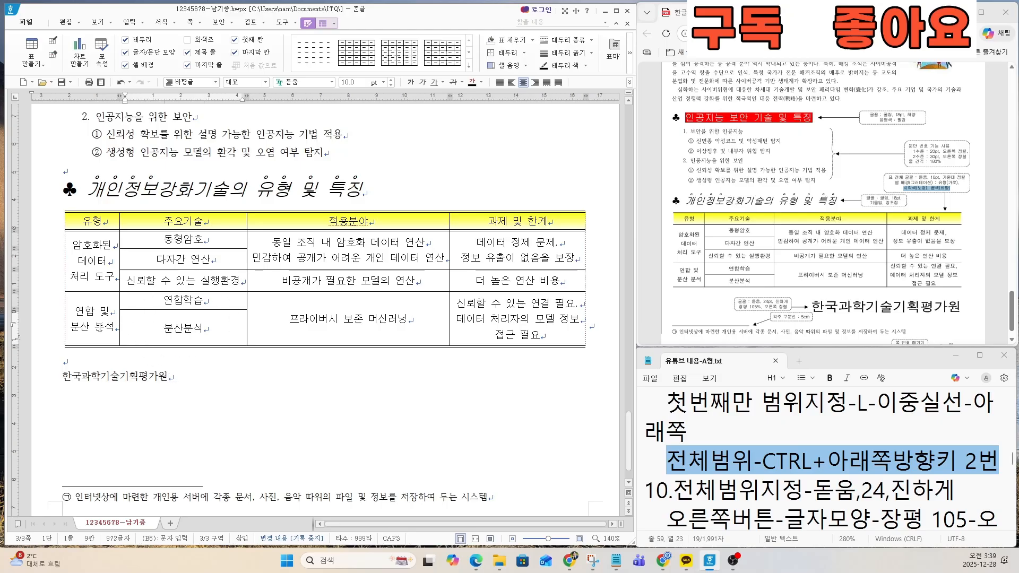
pyautogui.moveTo(132, 329); pyautogui.dragTo(164, 324)
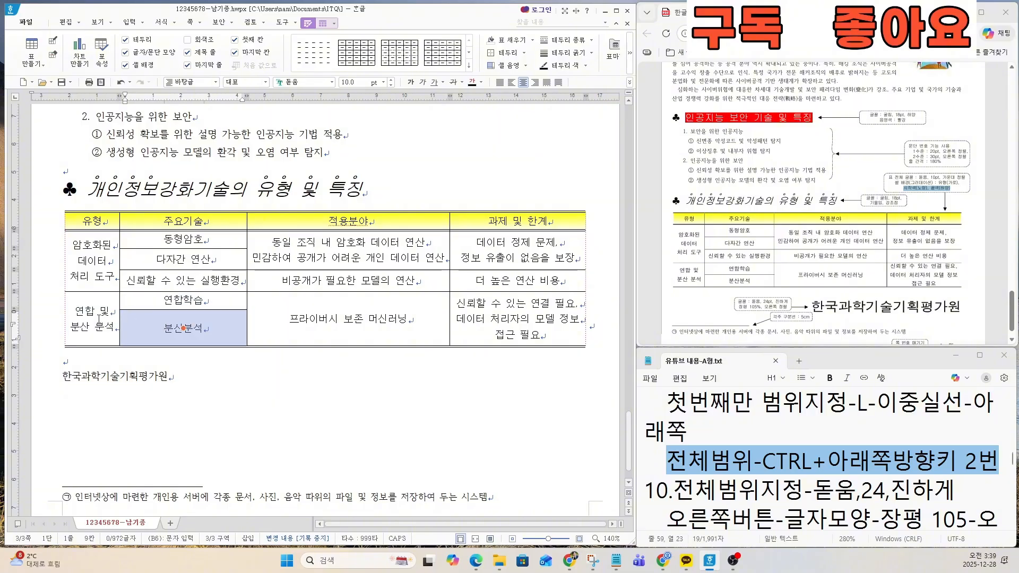
pyautogui.moveTo(98, 319); pyautogui.dragTo(161, 323)
pyautogui.hotkey('ctrl', 'Up')
pyautogui.hotkey('ctrl', 'Up')
pyautogui.hotkey('ctrl', 'Up')
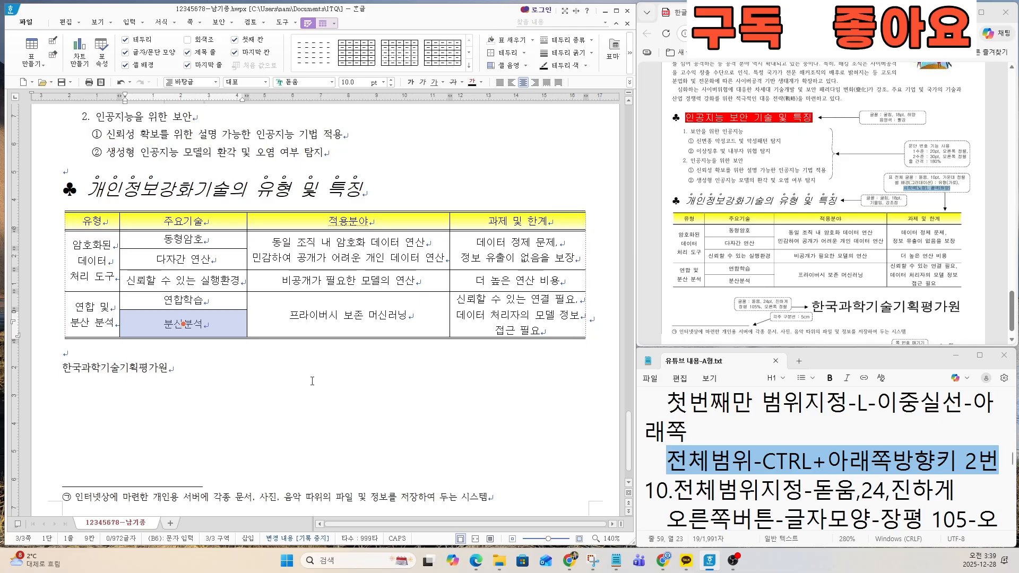
pyautogui.hotkey('ctrl', 'Up')
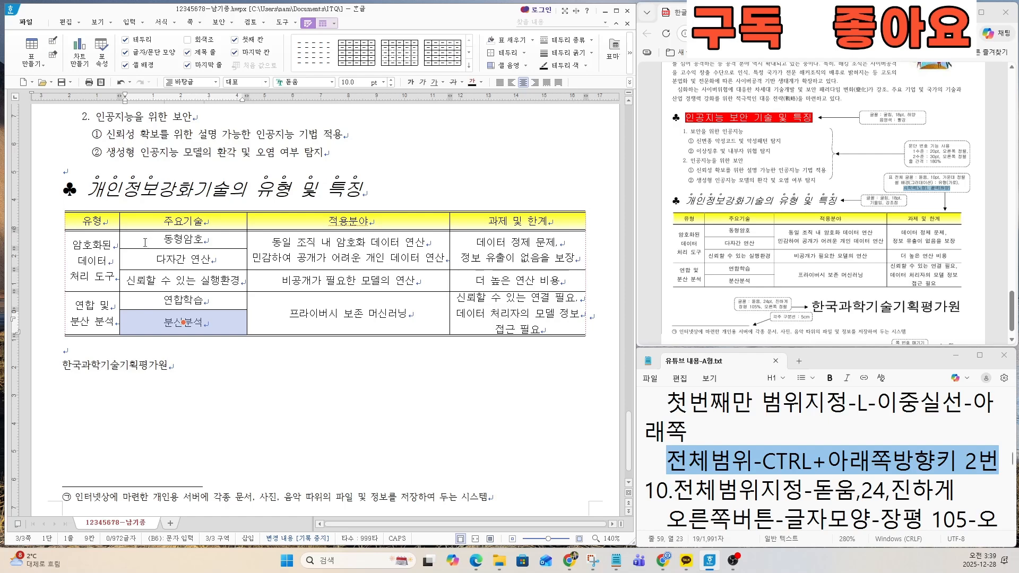
# Step: Select all table cells again and enlarge the row heights a little more
pyautogui.moveTo(104, 257); pyautogui.dragTo(503, 314)
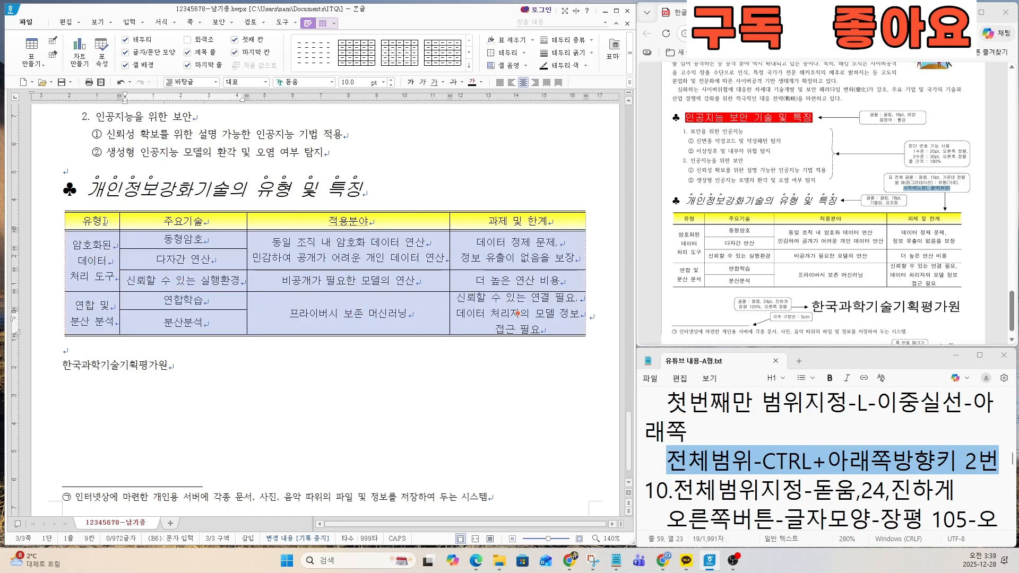
pyautogui.moveTo(104, 221); pyautogui.dragTo(506, 323)
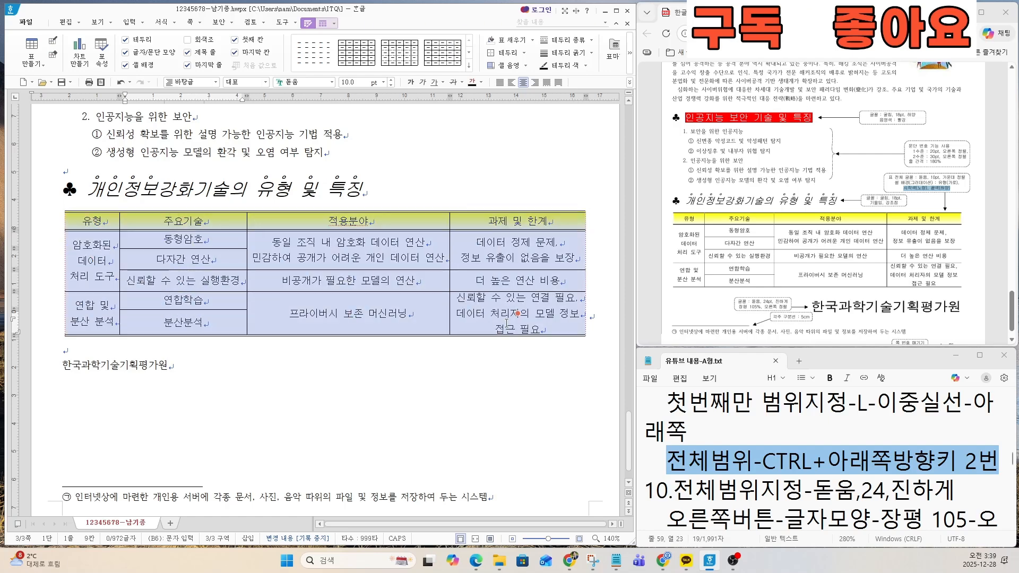
pyautogui.hotkey('ctrl', 'Down')
pyautogui.hotkey('ctrl', 'Down')
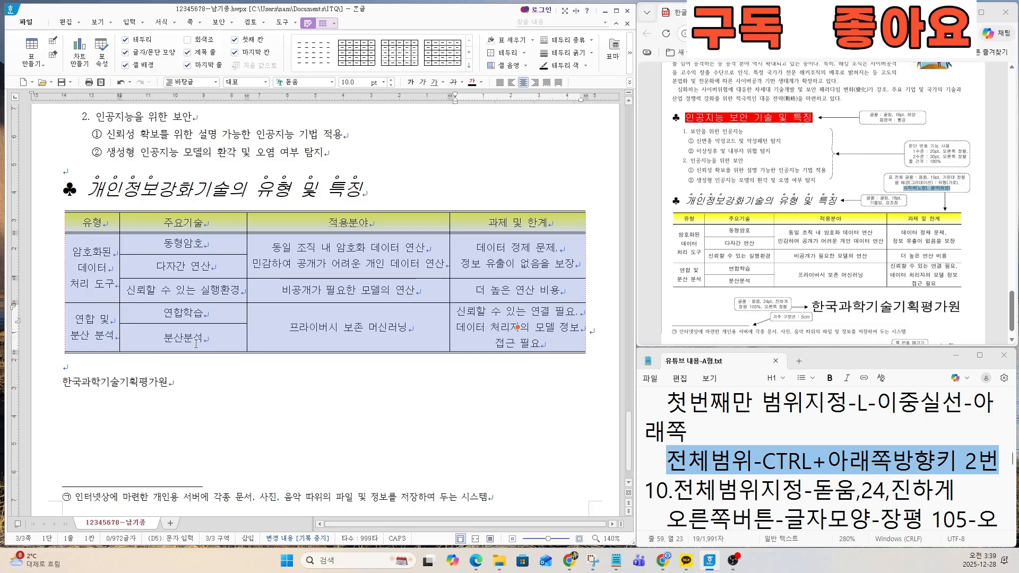
# Step: Trim the height of the 분산분석 cell slightly once more, and return to the 한국과학기술기획평가원 line below the table
pyautogui.click(196, 339)
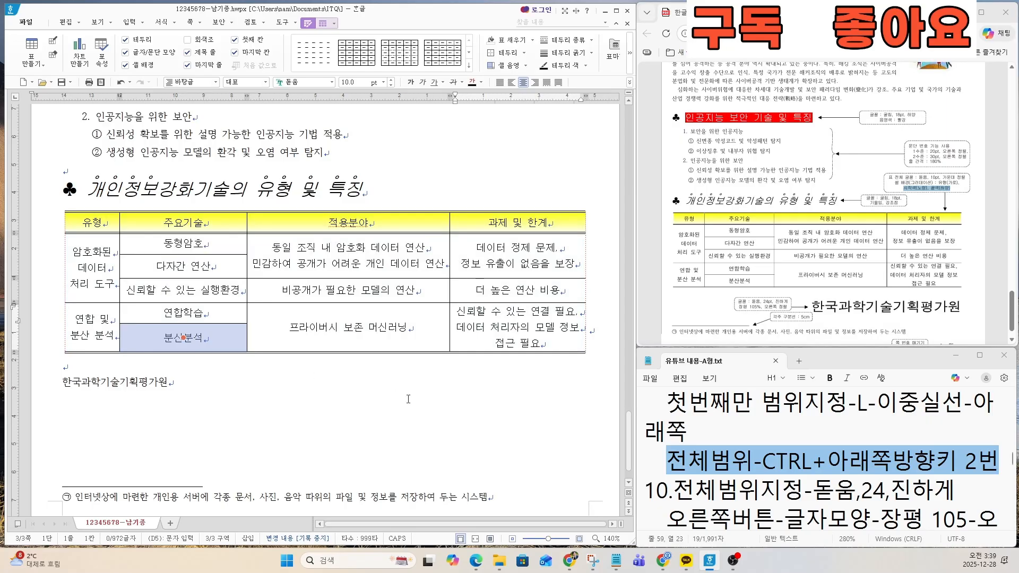
pyautogui.hotkey('ctrl', 'Up')
pyautogui.hotkey('ctrl', 'Up')
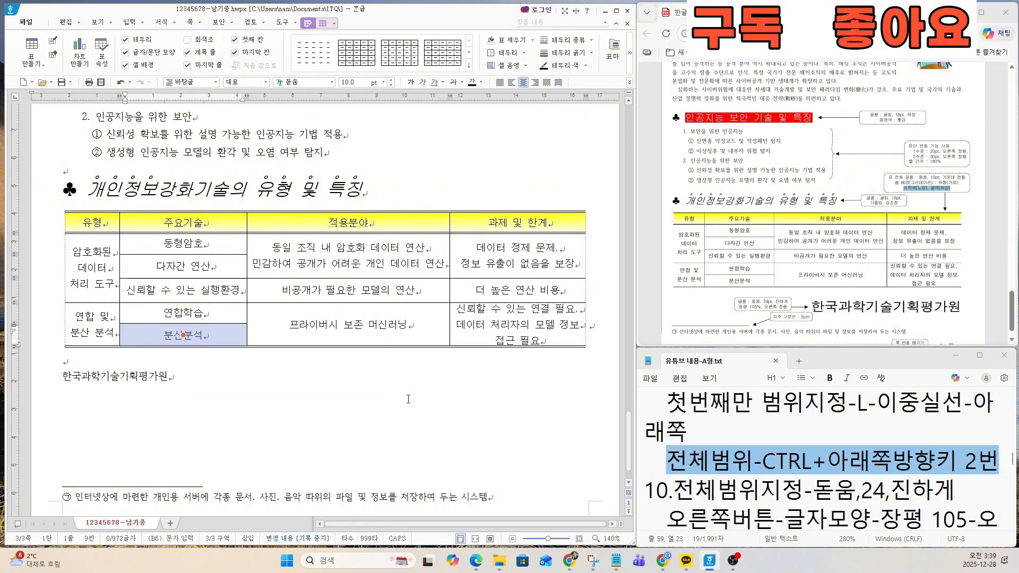
pyautogui.click(203, 374)
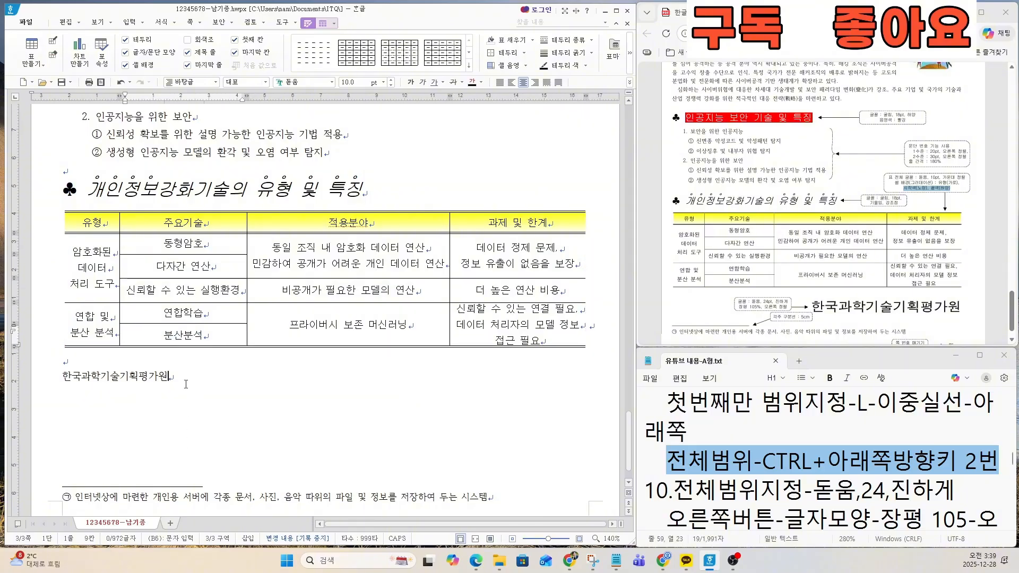
pyautogui.click(186, 384)
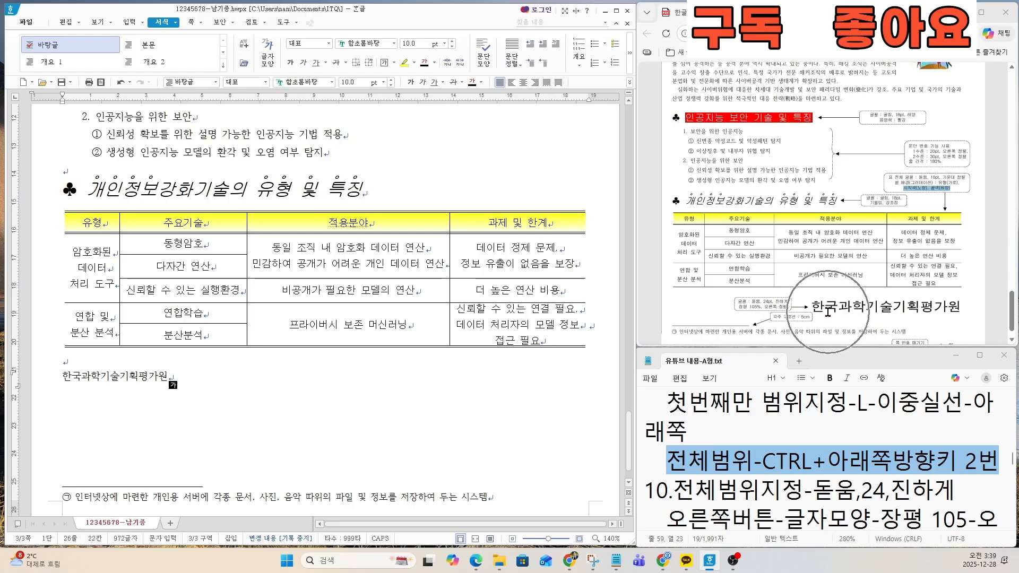
# Step: Enlarge the sample sheet around the 한국과학기술기획평가원 format callout and highlight instruction 10 in the notes through 오른쪽정렬
pyautogui.scroll(3, 828, 313)
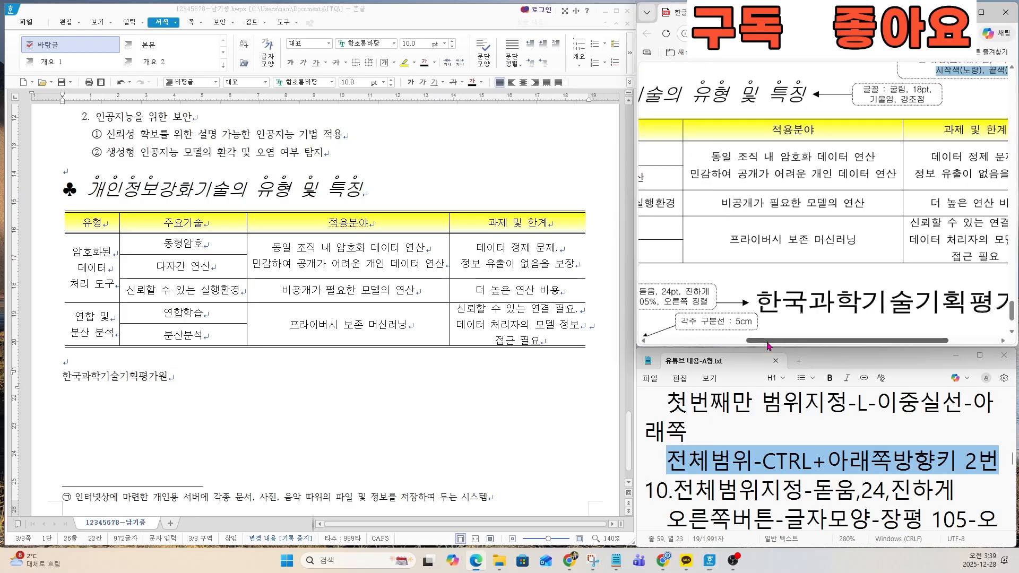
pyautogui.moveTo(767, 342); pyautogui.dragTo(730, 342)
pyautogui.scroll(2, 719, 308)
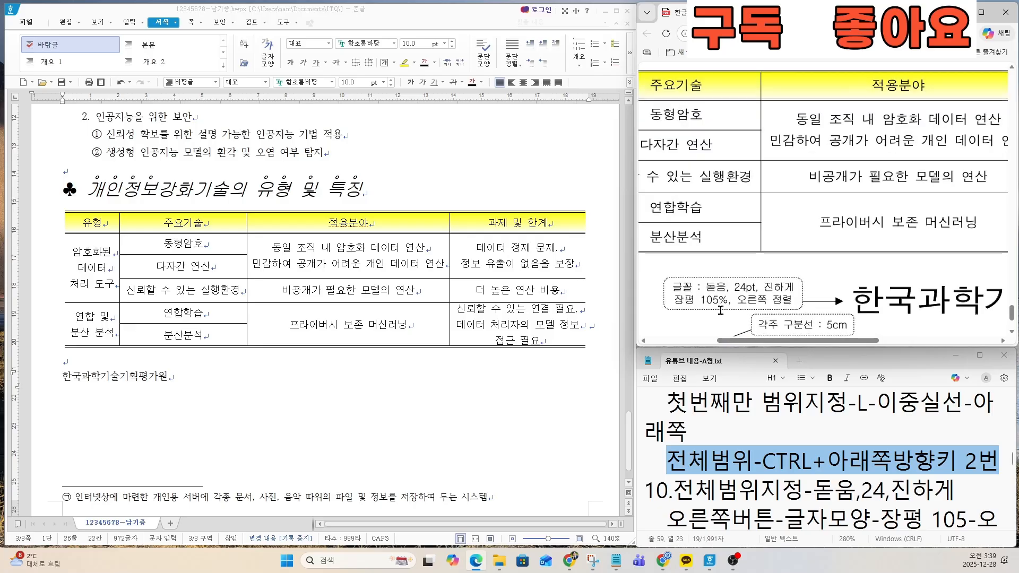
pyautogui.click(731, 477)
pyautogui.click(647, 489)
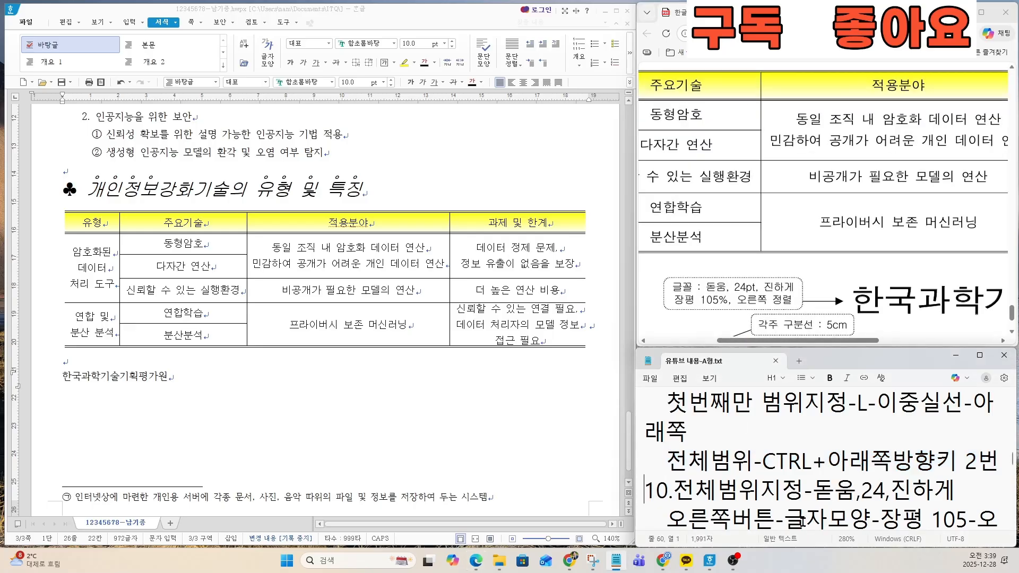
pyautogui.press('Down')
pyautogui.press('Down')
pyautogui.press('Down')
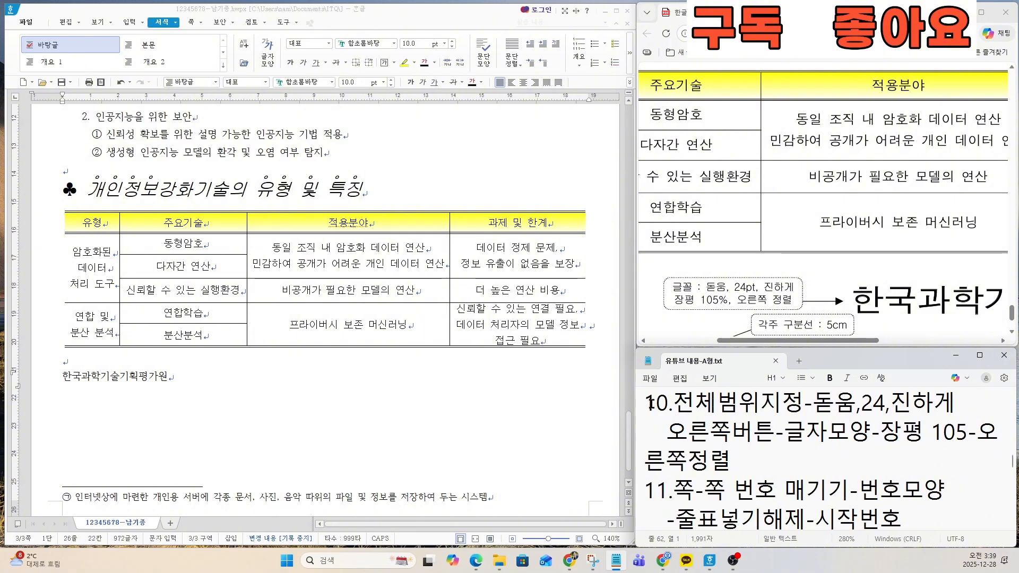
pyautogui.moveTo(646, 402); pyautogui.dragTo(801, 458)
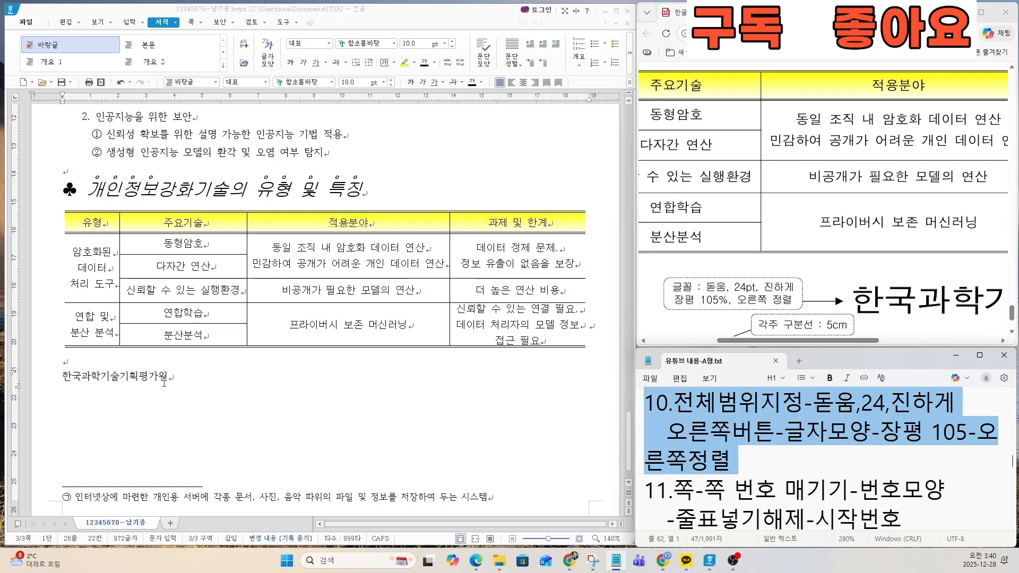
# Step: Format the 한국과학기술기획평가원 line in the 돋움 font at 24 pt and make it bold
pyautogui.moveTo(180, 380); pyautogui.dragTo(52, 381)
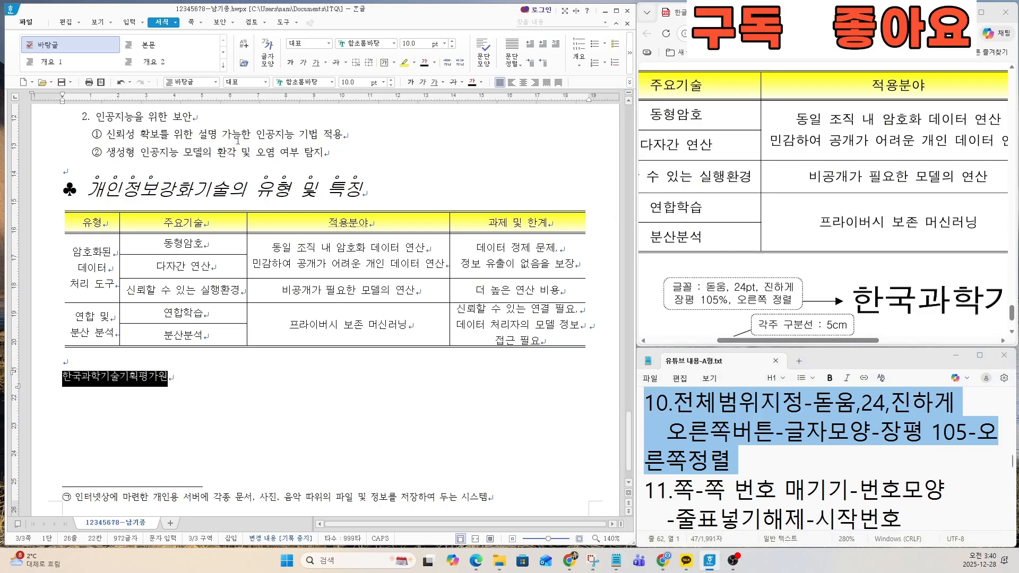
pyautogui.click(305, 82)
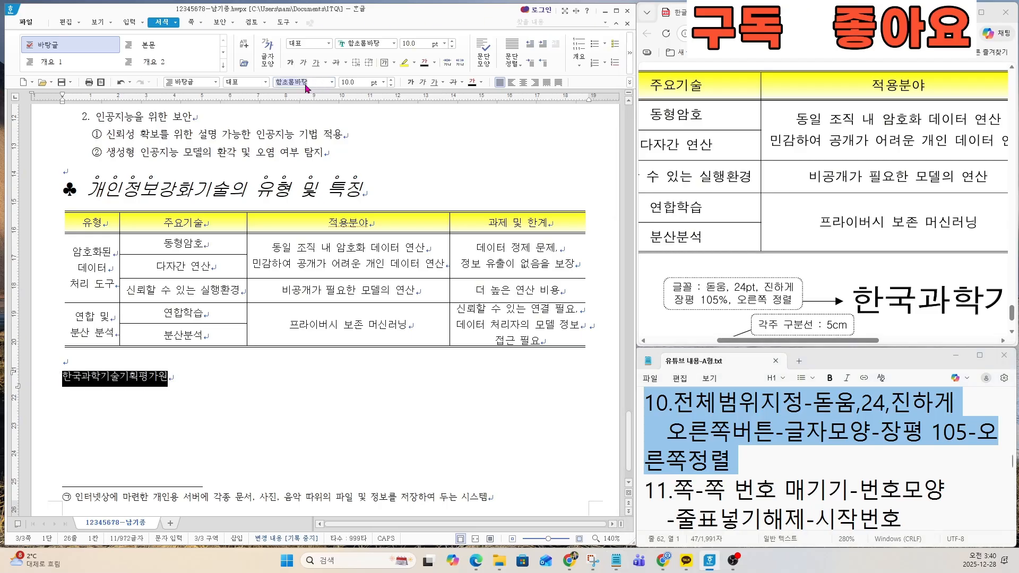
pyautogui.write('돋움')
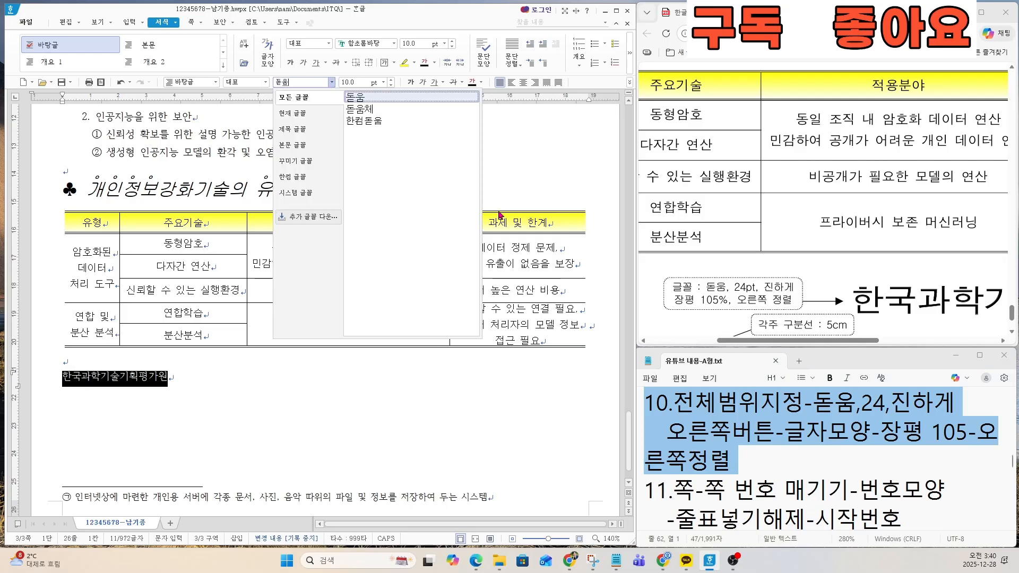
pyautogui.press('Return')
pyautogui.click(359, 83)
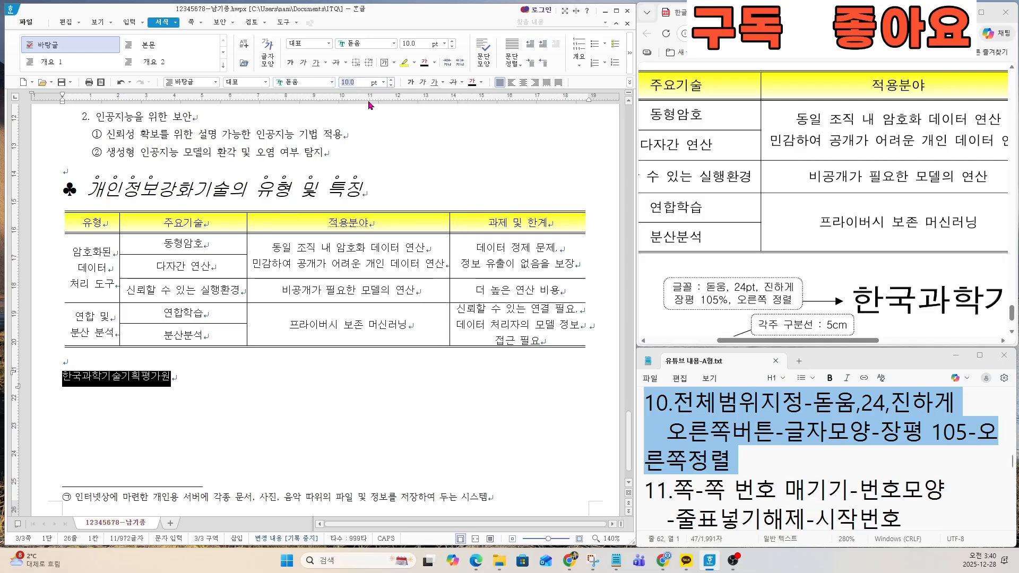
pyautogui.write('24')
pyautogui.press('Return')
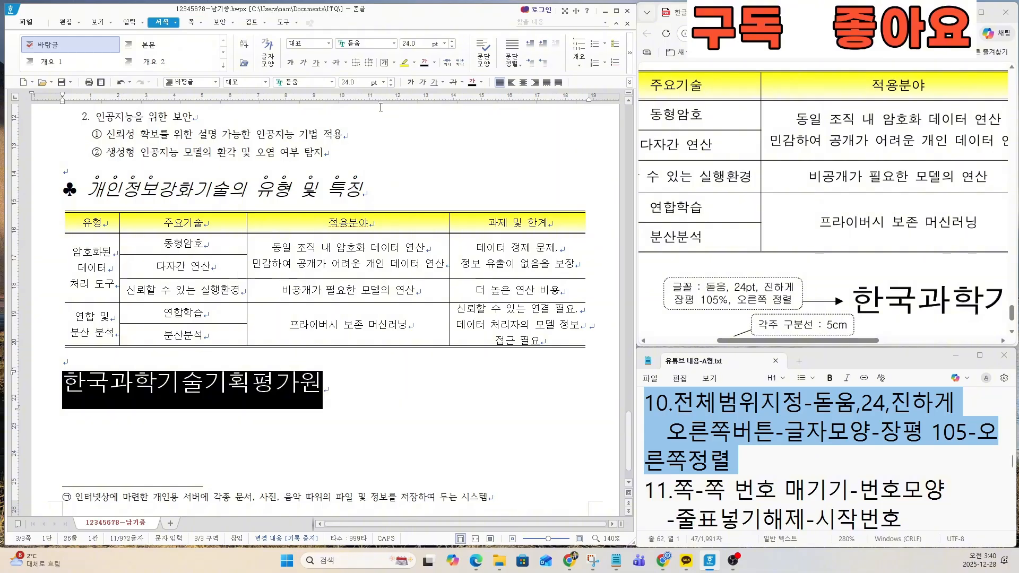
pyautogui.click(411, 83)
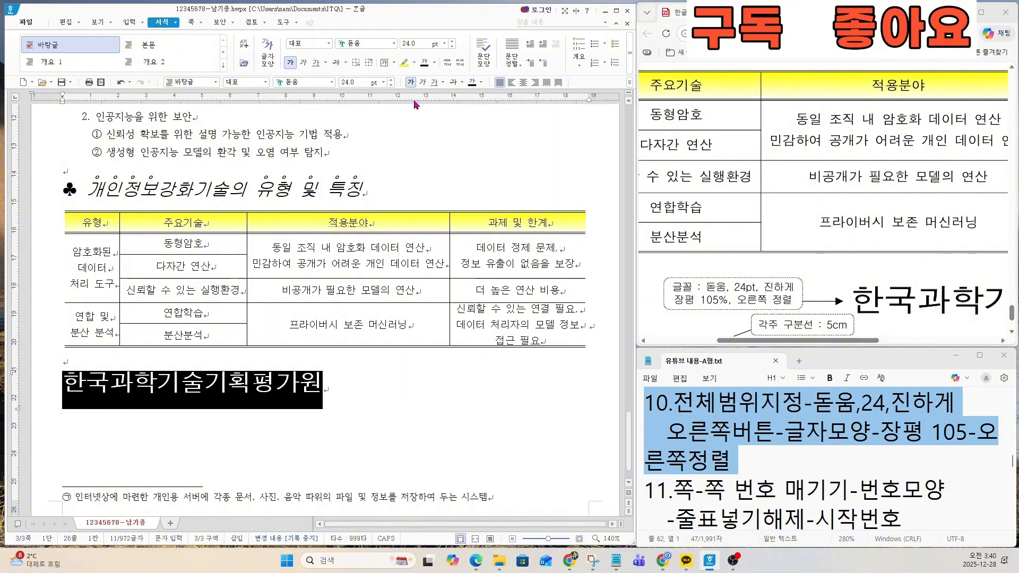
# Step: Set the character width (장평) of the 한국과학기술기획평가원 line to 105% and right-align the line
pyautogui.rightClick(257, 386)
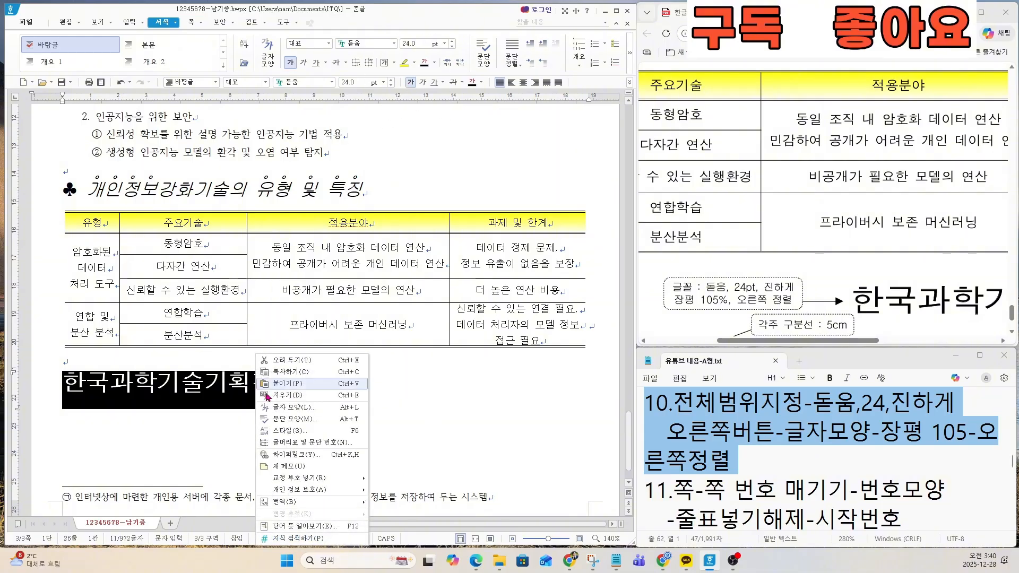
pyautogui.click(294, 407)
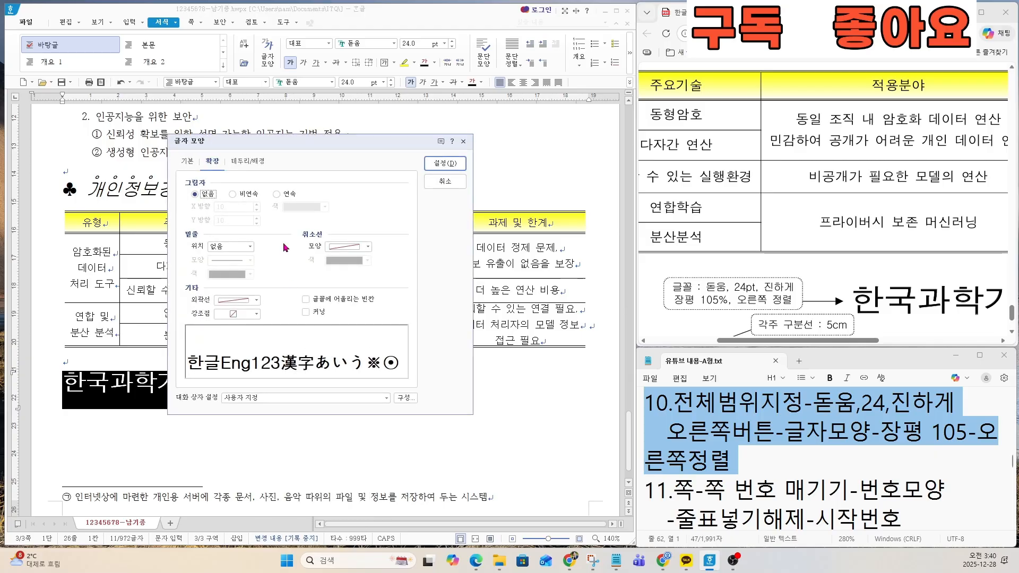
pyautogui.click(188, 162)
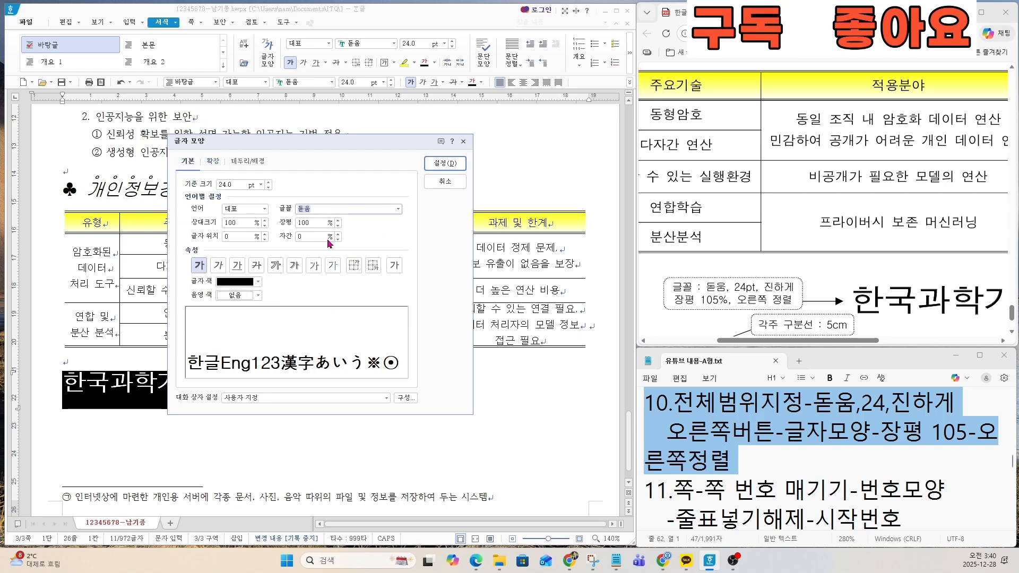
pyautogui.click(315, 225)
pyautogui.write('105')
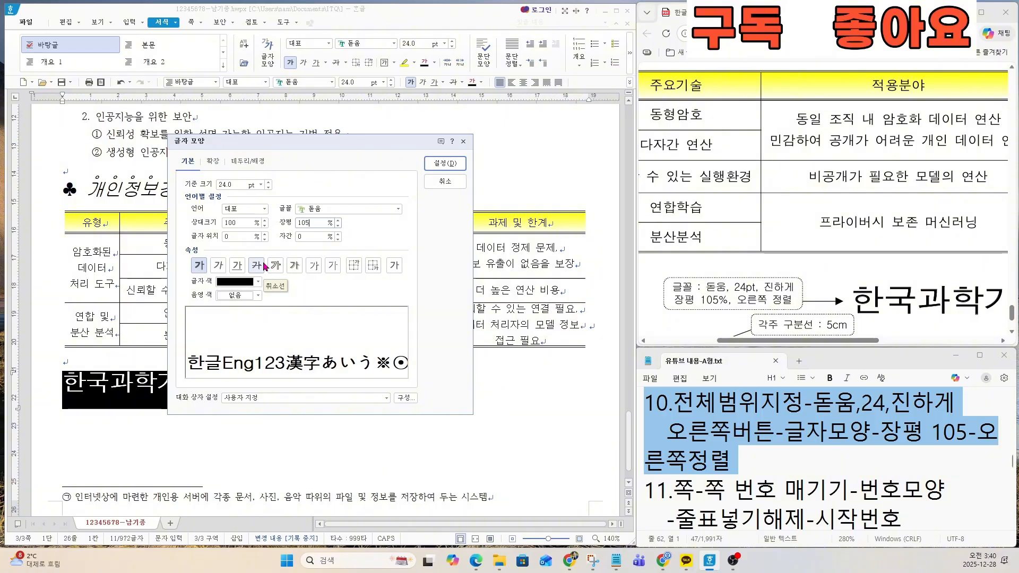
pyautogui.click(453, 166)
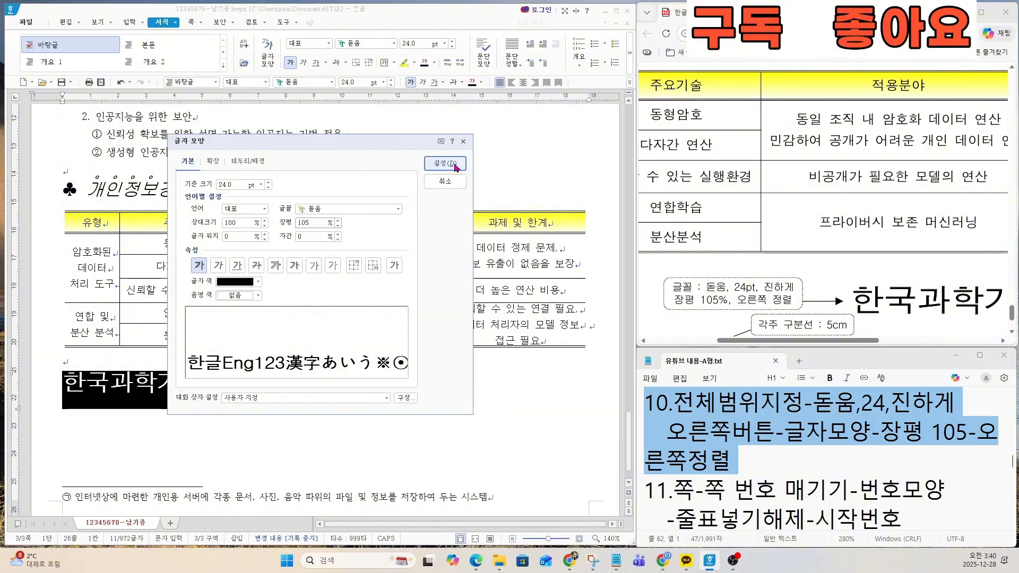
pyautogui.click(454, 165)
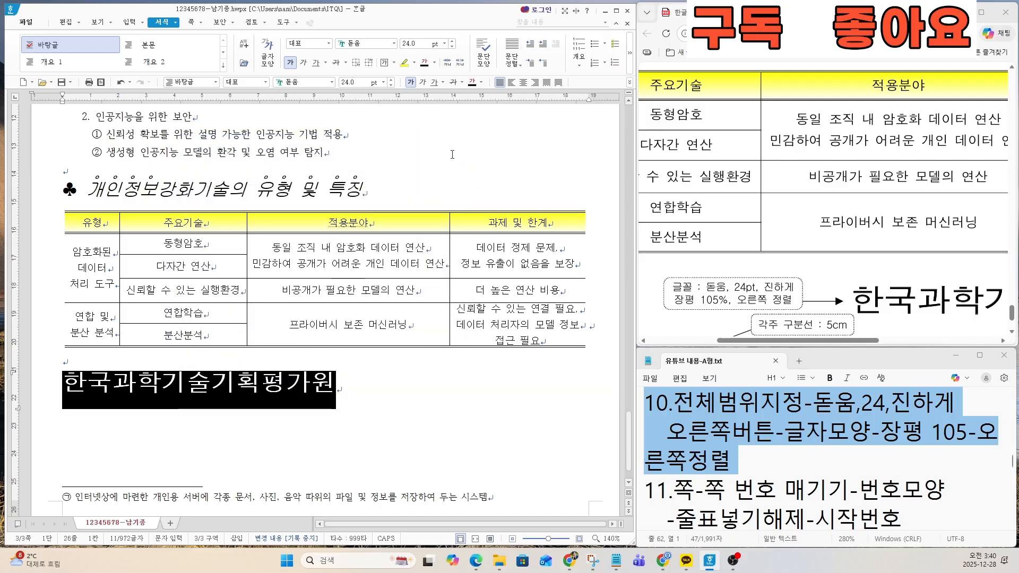
pyautogui.click(535, 83)
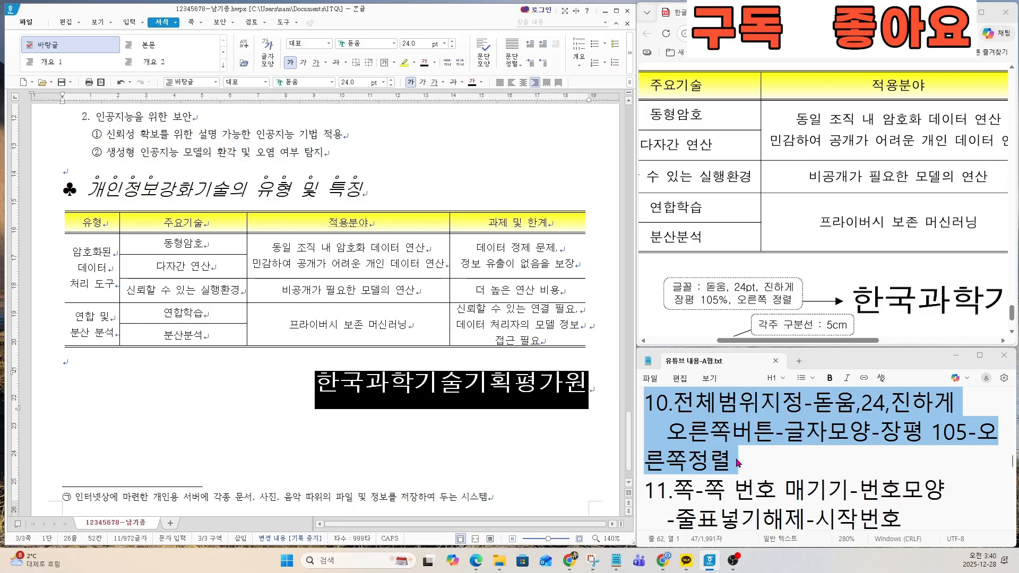
# Step: Highlight instruction 11 in the notes, from 쪽 번호 매기기 through 시작번호
pyautogui.click(736, 477)
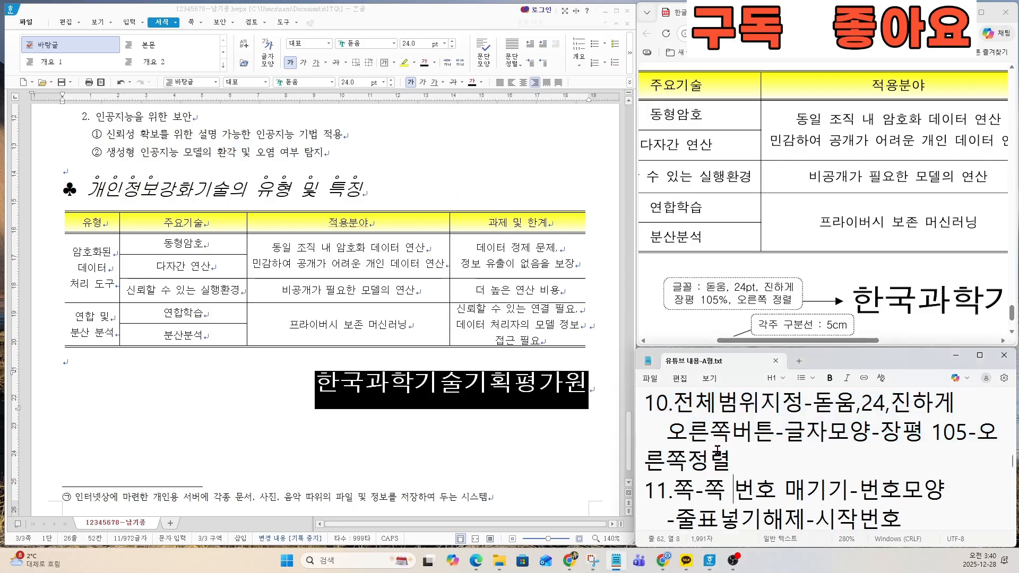
pyautogui.scroll(-3, 718, 449)
pyautogui.click(646, 402)
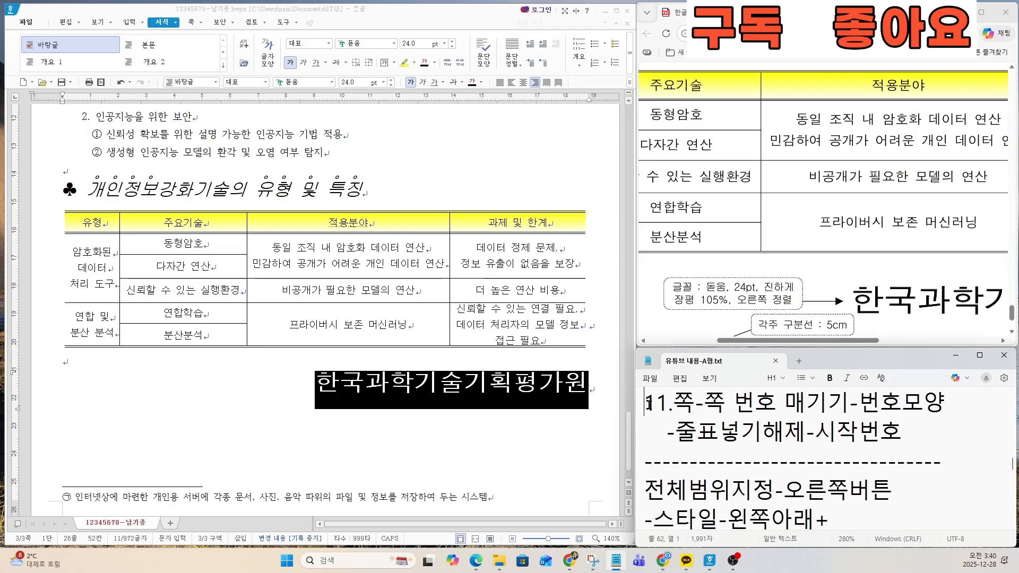
pyautogui.moveTo(647, 402); pyautogui.dragTo(923, 436)
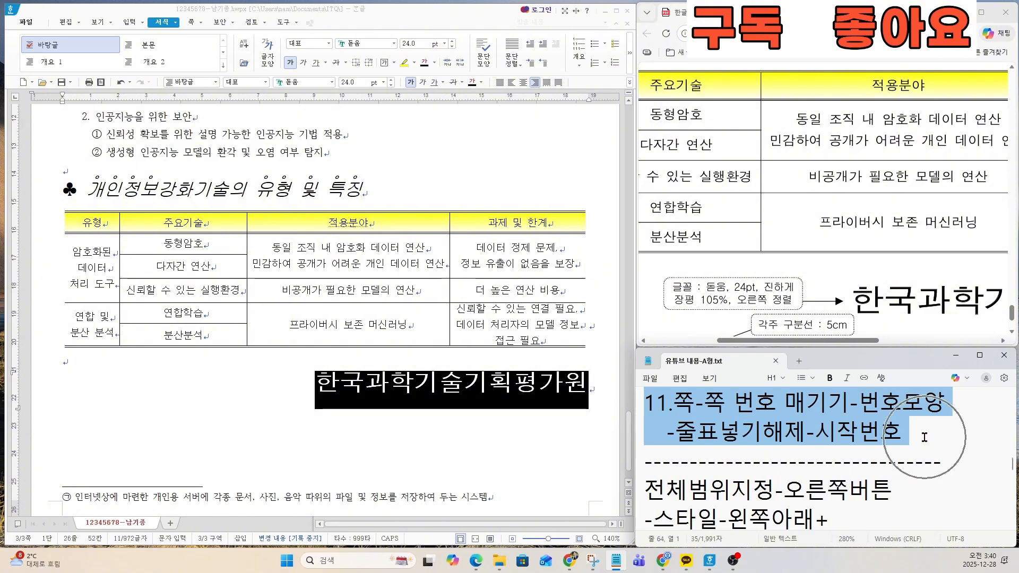
# Step: Enlarge the sample sheet around the 쪽 번호 매기기 callout below the footnote
pyautogui.scroll(-2, 913, 314)
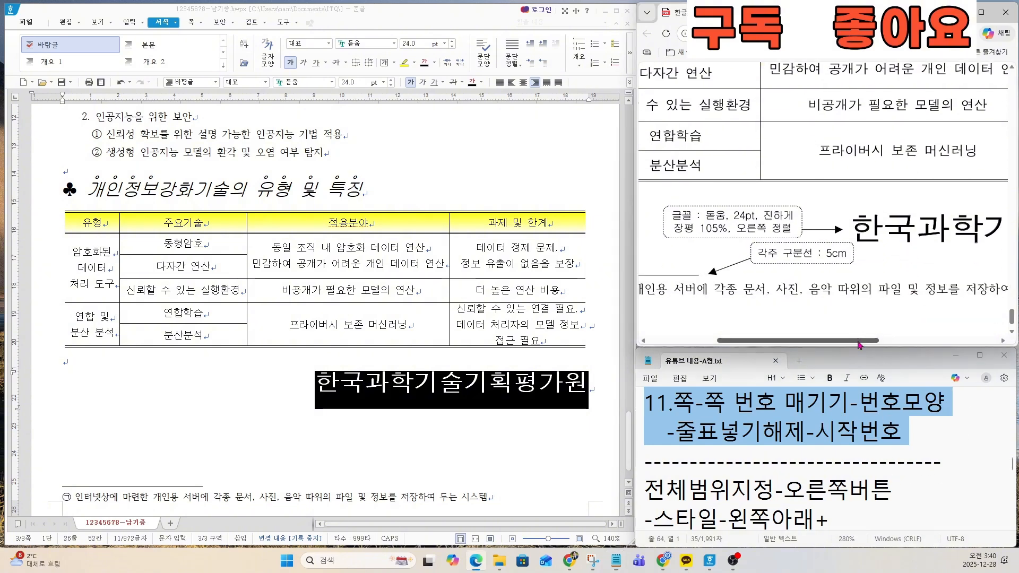
pyautogui.moveTo(861, 342); pyautogui.dragTo(975, 352)
pyautogui.scroll(-1, 931, 308)
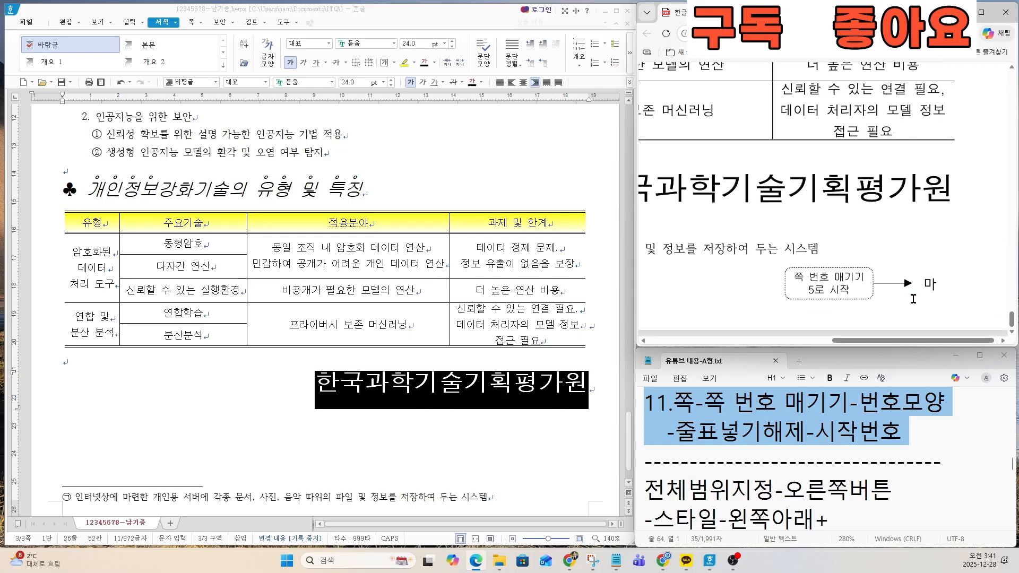
pyautogui.click(935, 301)
pyautogui.keyDown('ctrl'); pyautogui.scroll(2, 935, 301); pyautogui.keyUp('ctrl')
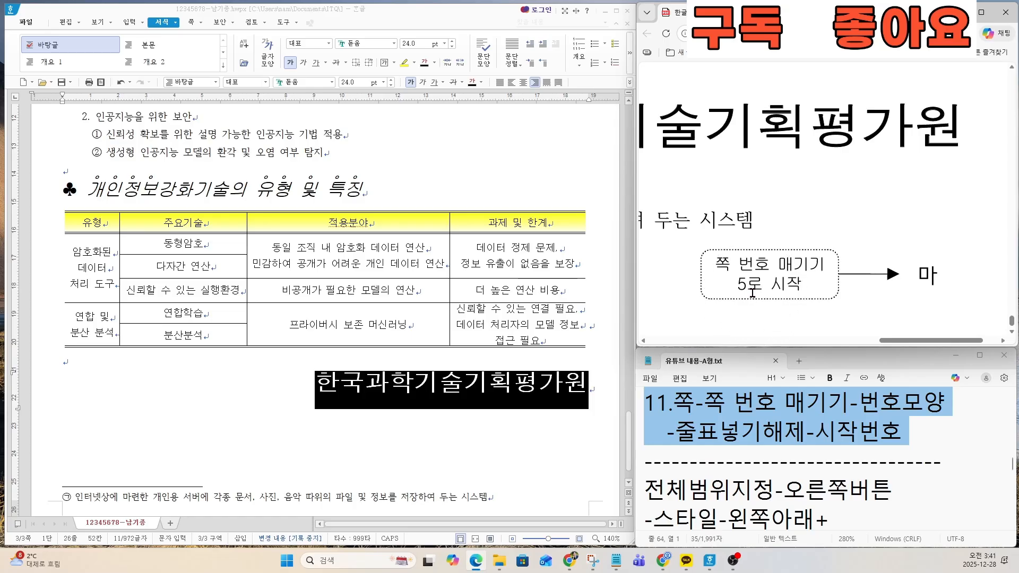
# Step: Start page numbering from the 한국과학기술기획평가원 line, with the 가,나,다 number format and 줄표 넣기 turned off
pyautogui.click(315, 393)
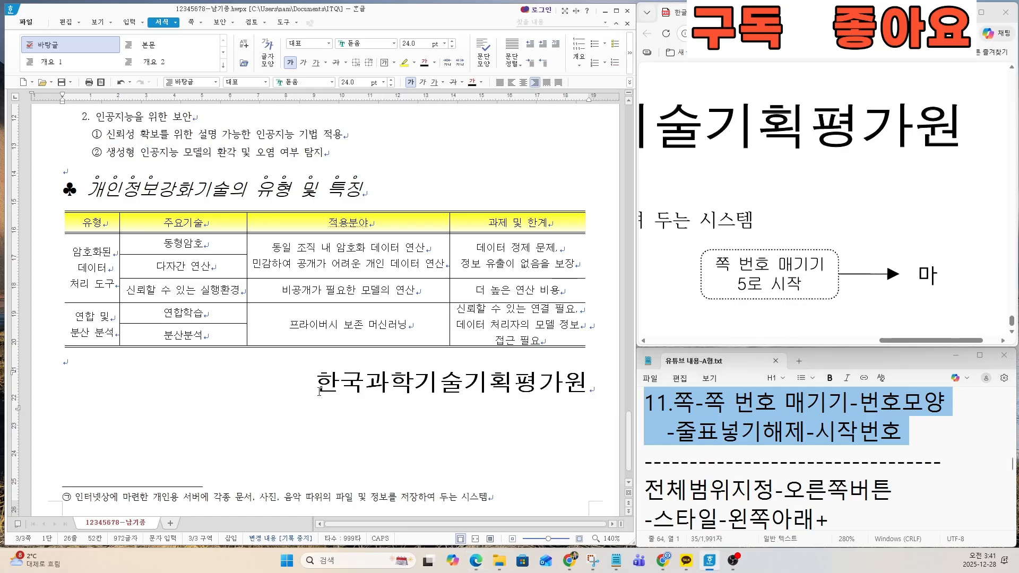
pyautogui.click(319, 393)
pyautogui.click(319, 392)
pyautogui.click(326, 405)
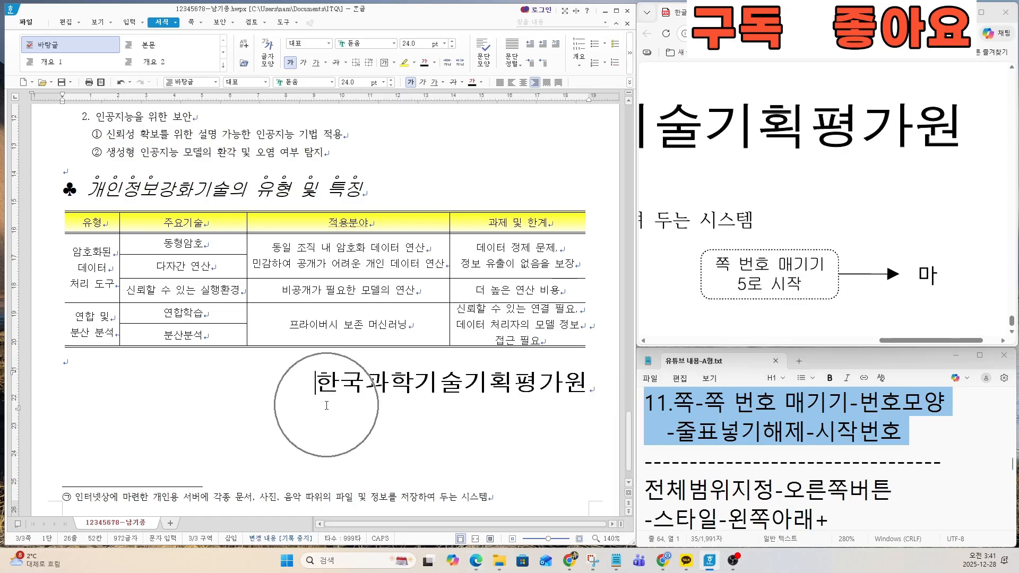
pyautogui.click(191, 22)
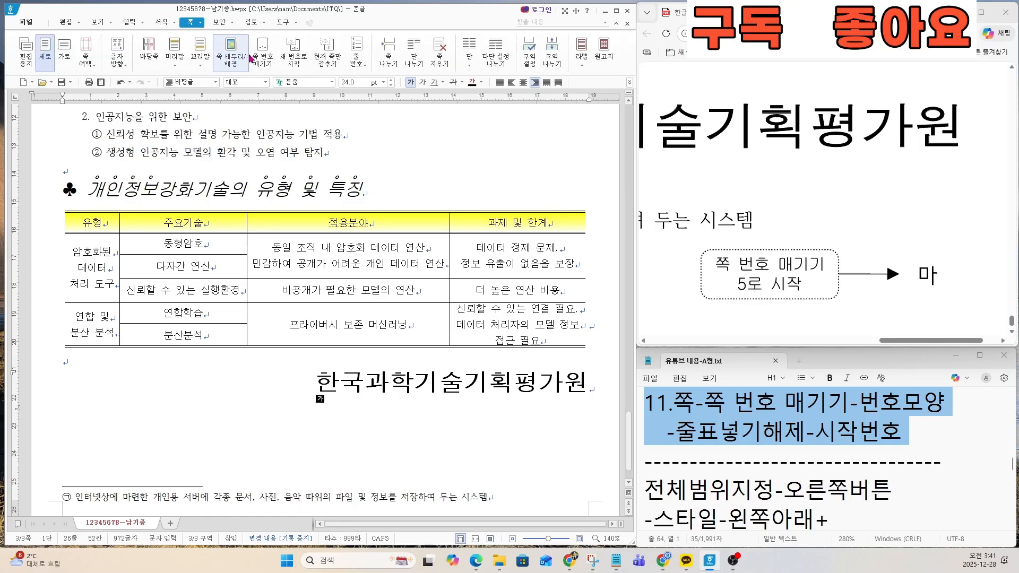
pyautogui.press('ctrl')
pyautogui.press('ctrl')
pyautogui.press('ctrl')
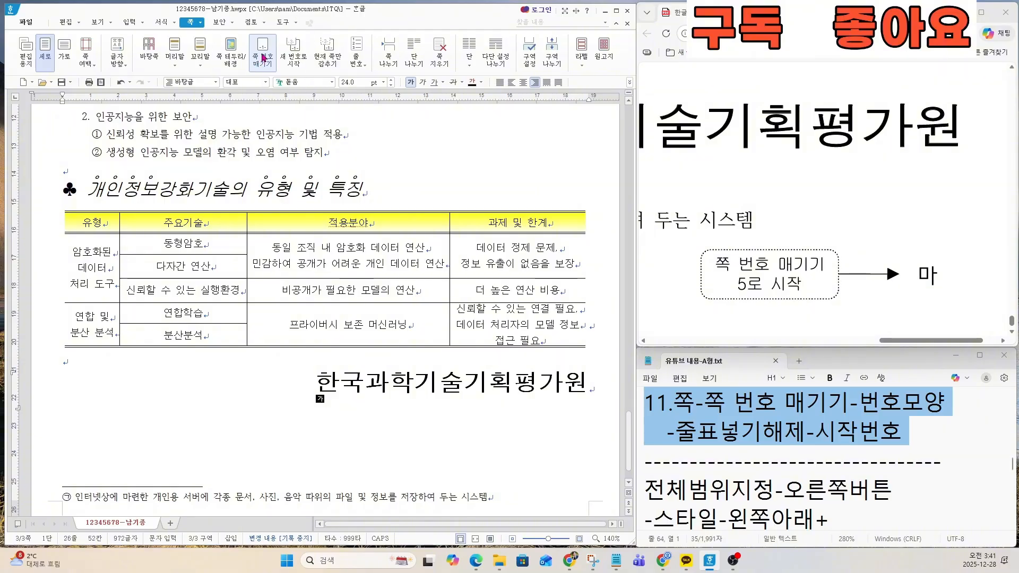
pyautogui.click(263, 58)
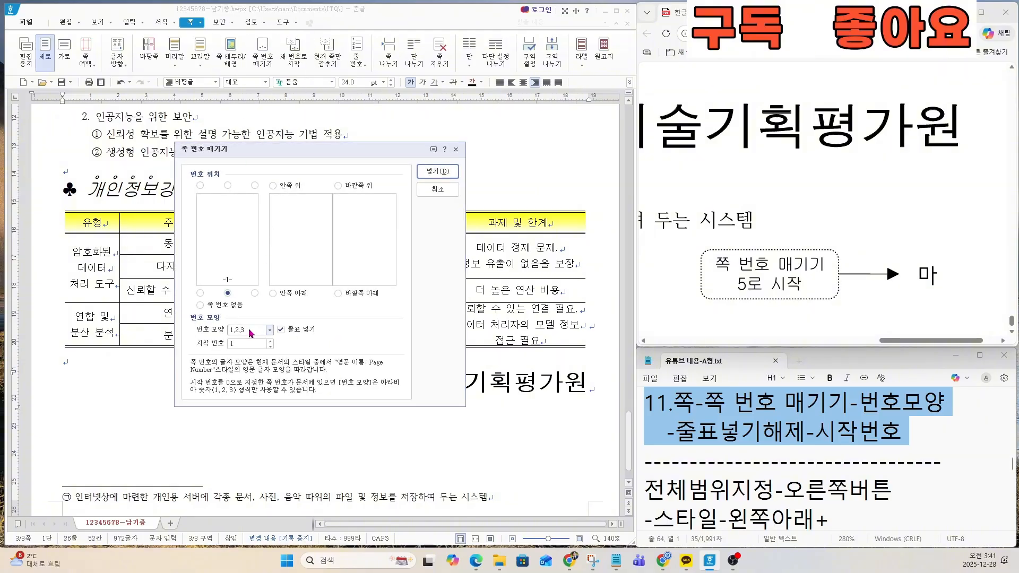
pyautogui.press('ctrl')
pyautogui.click(269, 330)
pyautogui.click(255, 387)
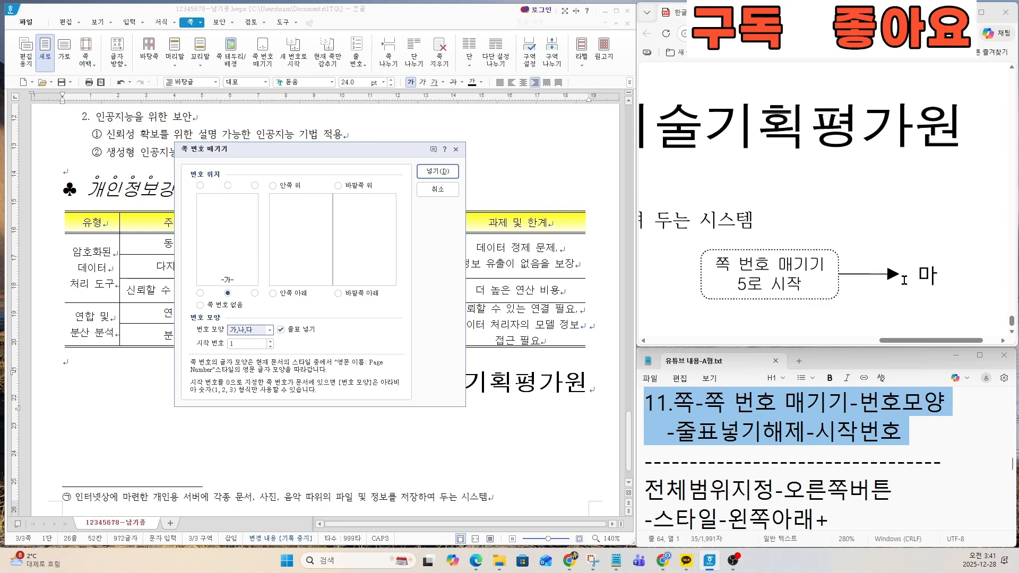
pyautogui.click(282, 330)
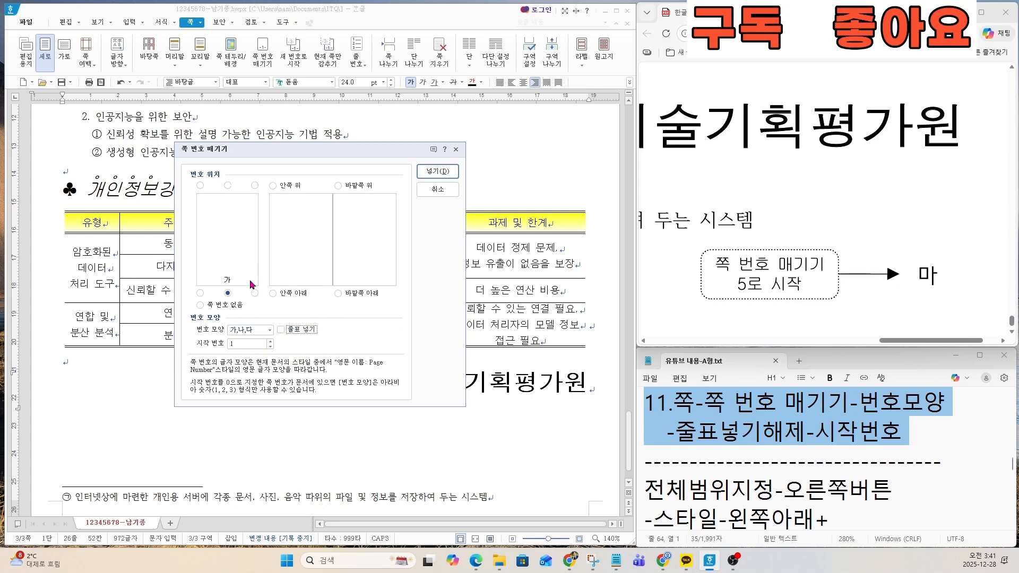
# Step: Place the page number at the page's bottom-right corner with start number 5, insert it and check the page foot
pyautogui.click(228, 294)
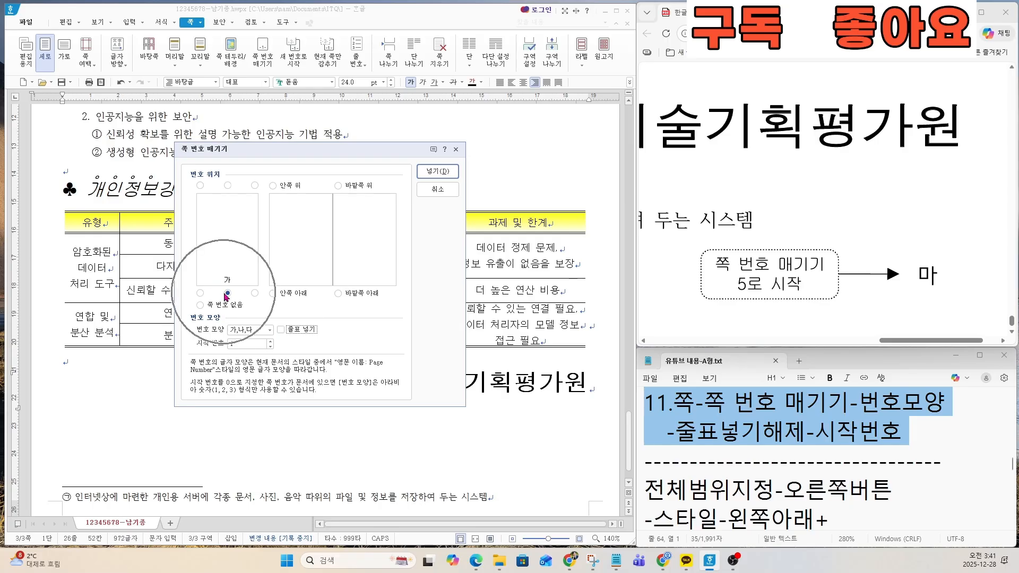
pyautogui.click(254, 294)
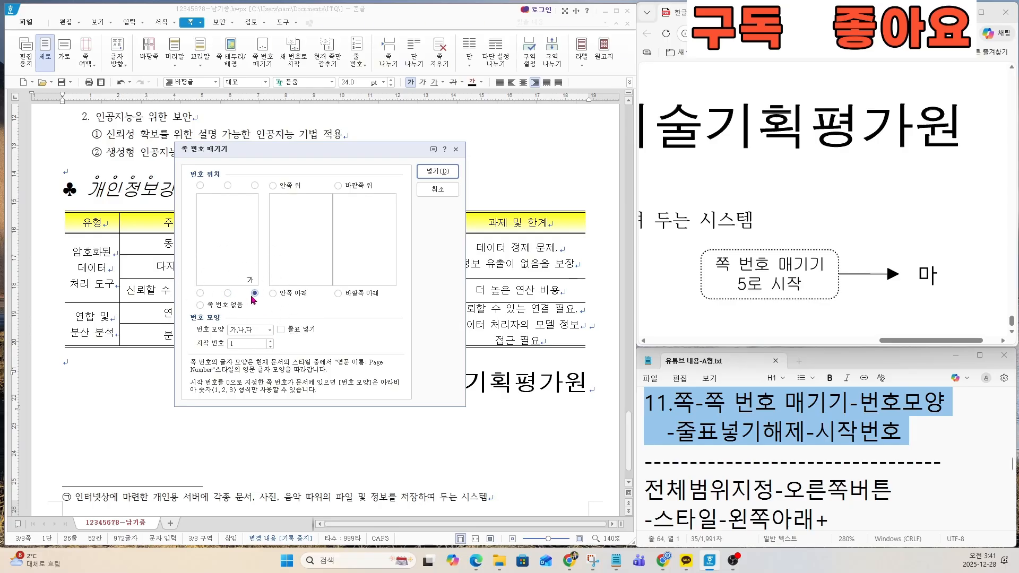
pyautogui.press('ctrl')
pyautogui.press('ctrl')
pyautogui.click(270, 341)
pyautogui.click(270, 341)
pyautogui.click(270, 341)
pyautogui.press('ctrl')
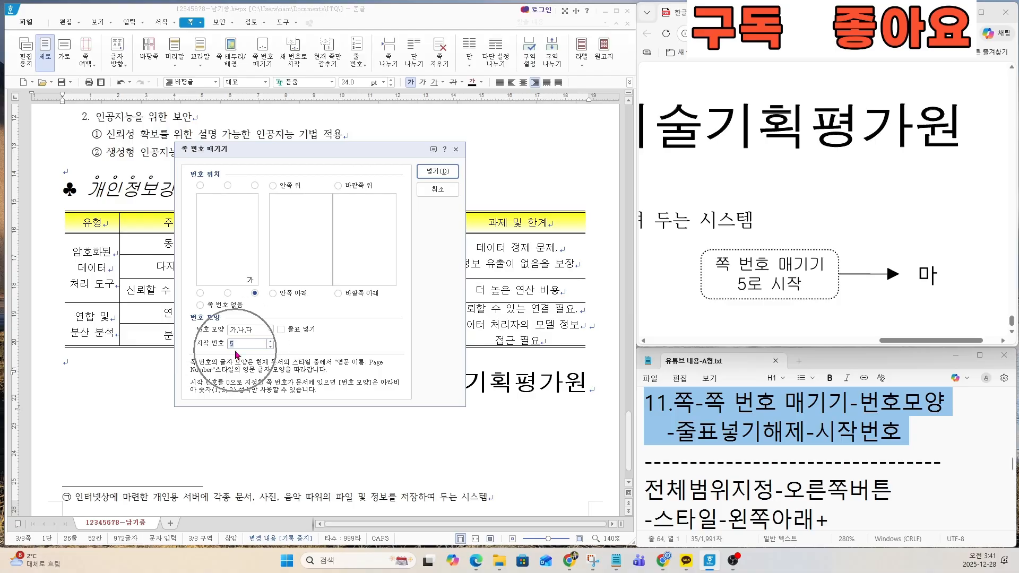
pyautogui.press('ctrl')
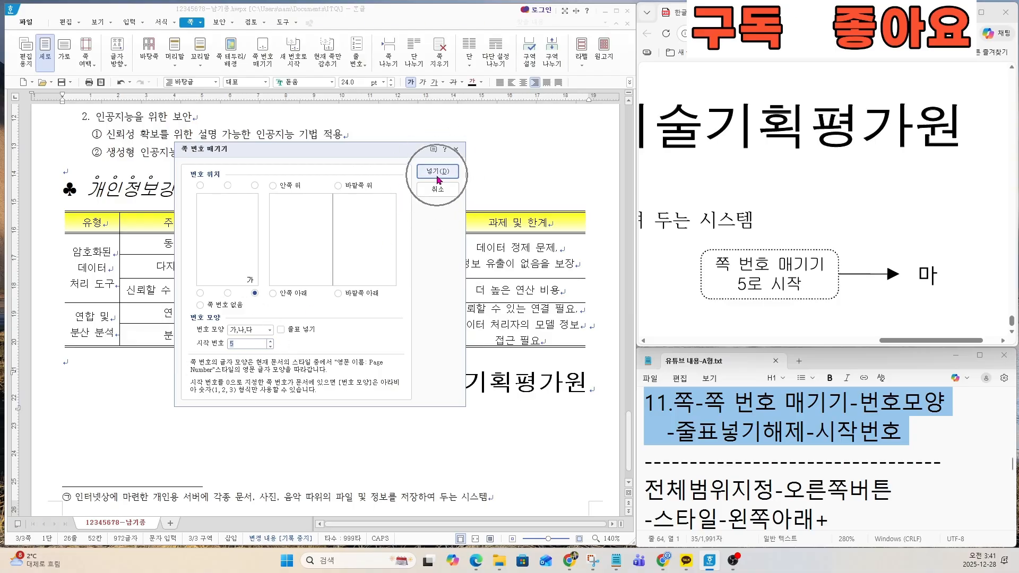
pyautogui.click(438, 181)
pyautogui.press('ctrl')
pyautogui.scroll(-1, 568, 443)
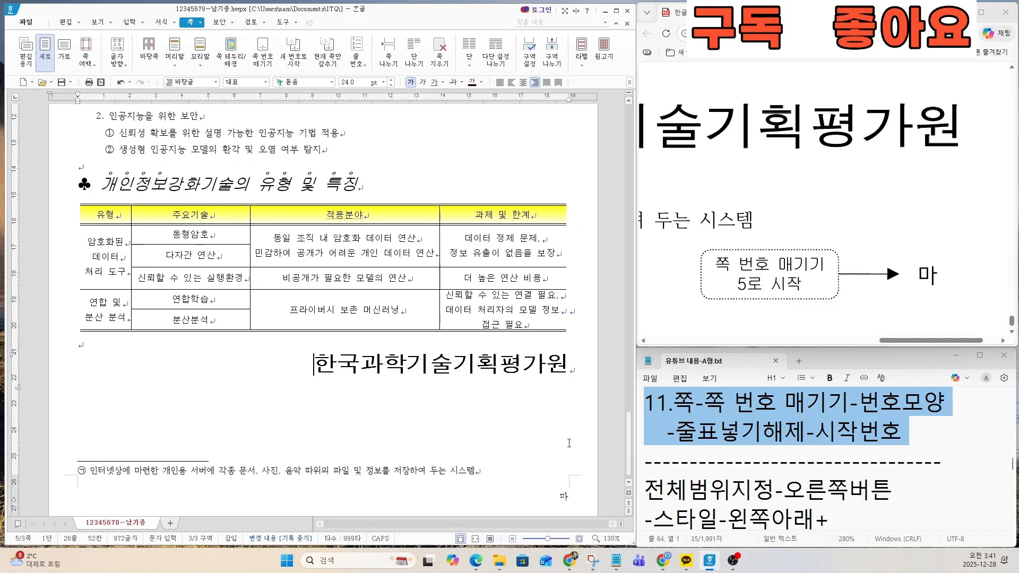
pyautogui.scroll(-1, 578, 488)
pyautogui.press('ctrl')
pyautogui.press('ctrl')
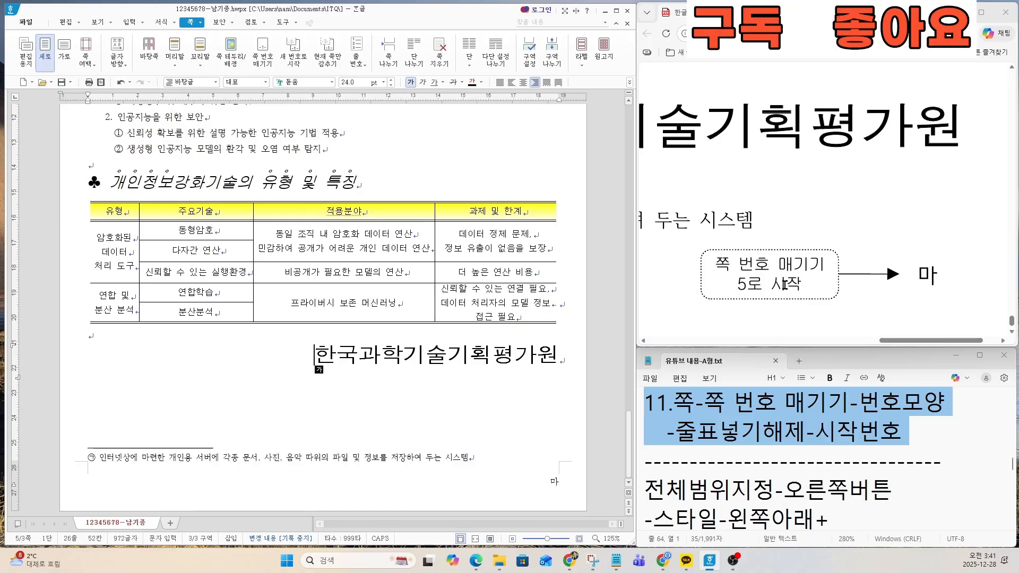
# Step: Zoom out the sample sheet and go back to its 기능평가 I page, keeping the notes at instruction 11
pyautogui.scroll(-5, 764, 302)
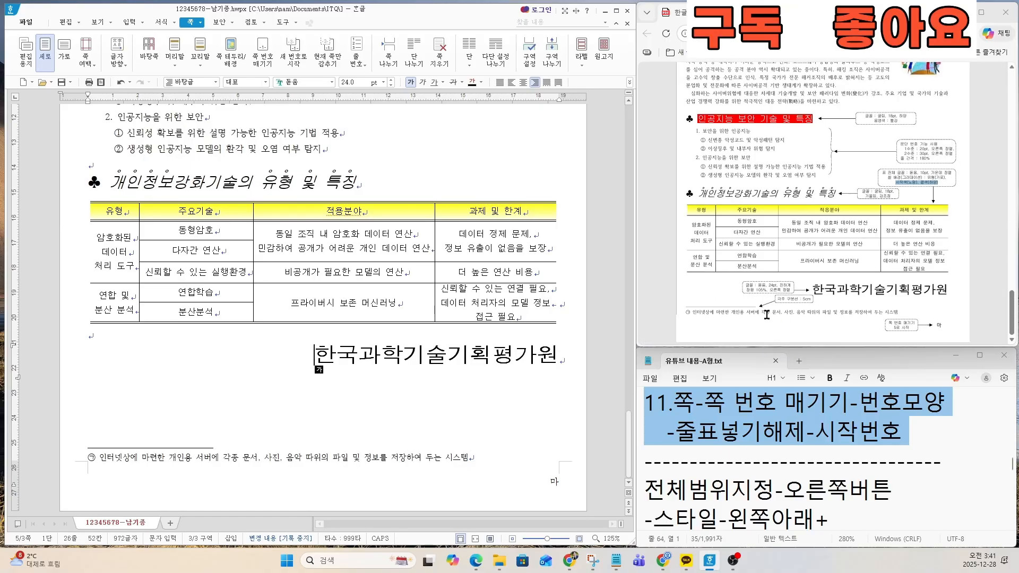
pyautogui.press('ctrl')
pyautogui.press('ctrl')
pyautogui.scroll(4, 776, 296)
pyautogui.scroll(4, 741, 441)
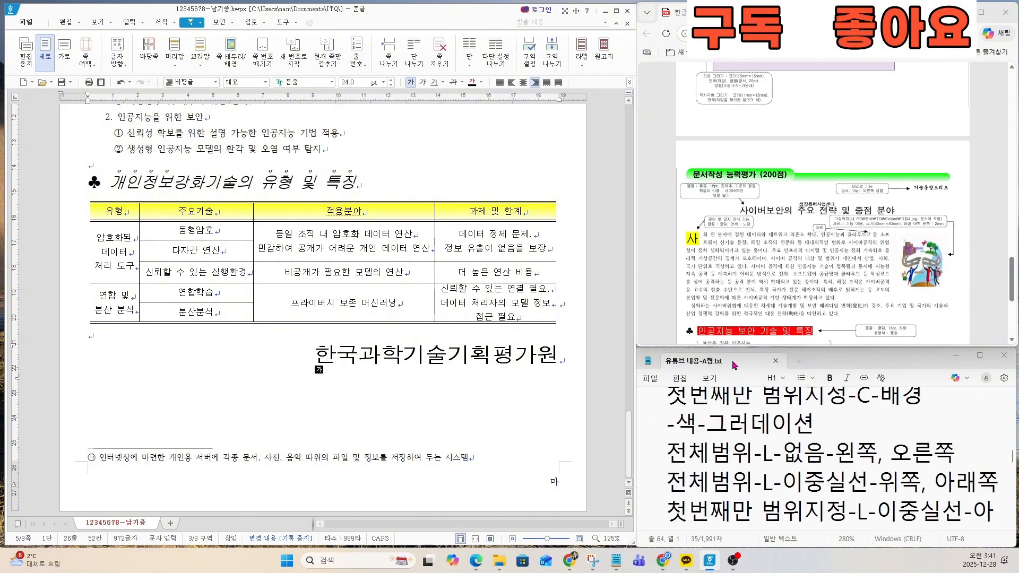
pyautogui.scroll(-6, 732, 392)
pyautogui.scroll(3, 732, 395)
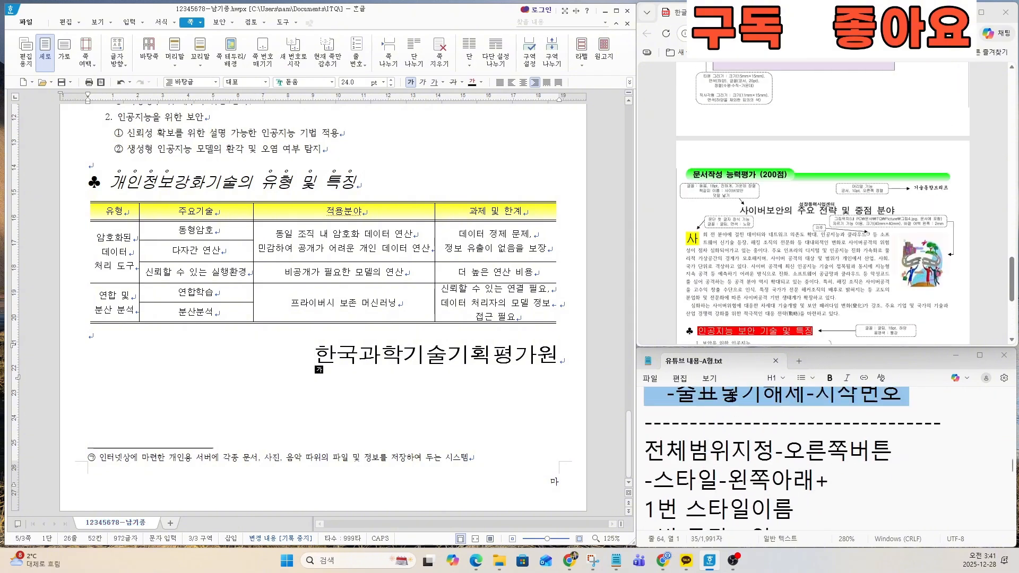
pyautogui.click(735, 399)
pyautogui.scroll(4, 760, 279)
pyautogui.scroll(-10, 758, 281)
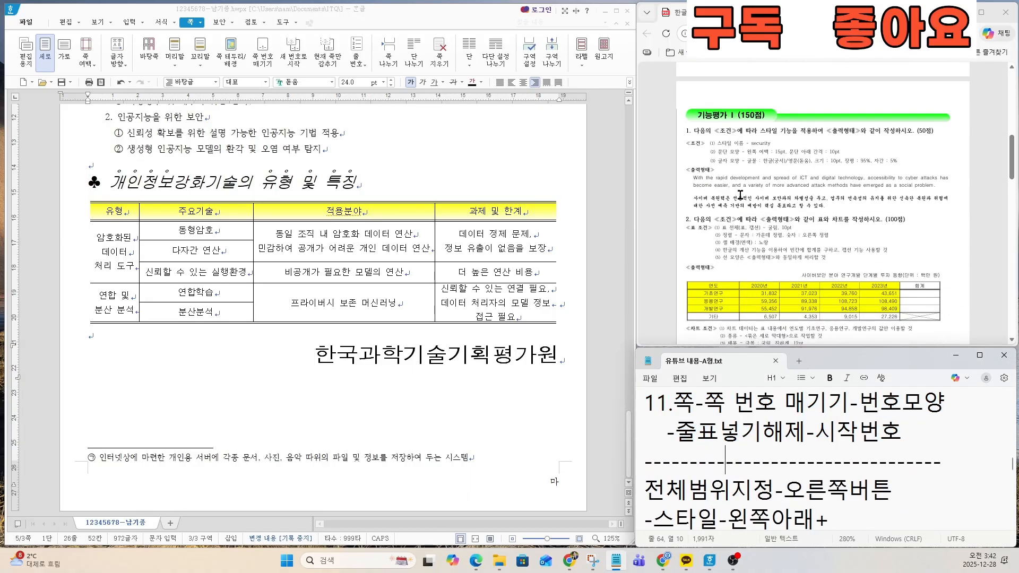
# Step: Enlarge the sample sheet around the style conditions and output text of question 1
pyautogui.scroll(3, 740, 195)
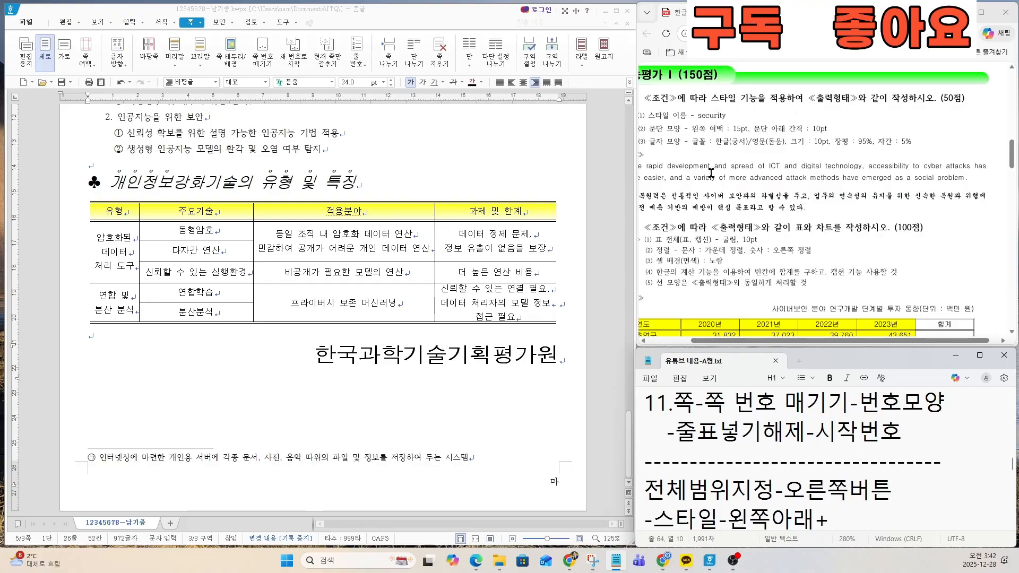
pyautogui.scroll(1, 712, 208)
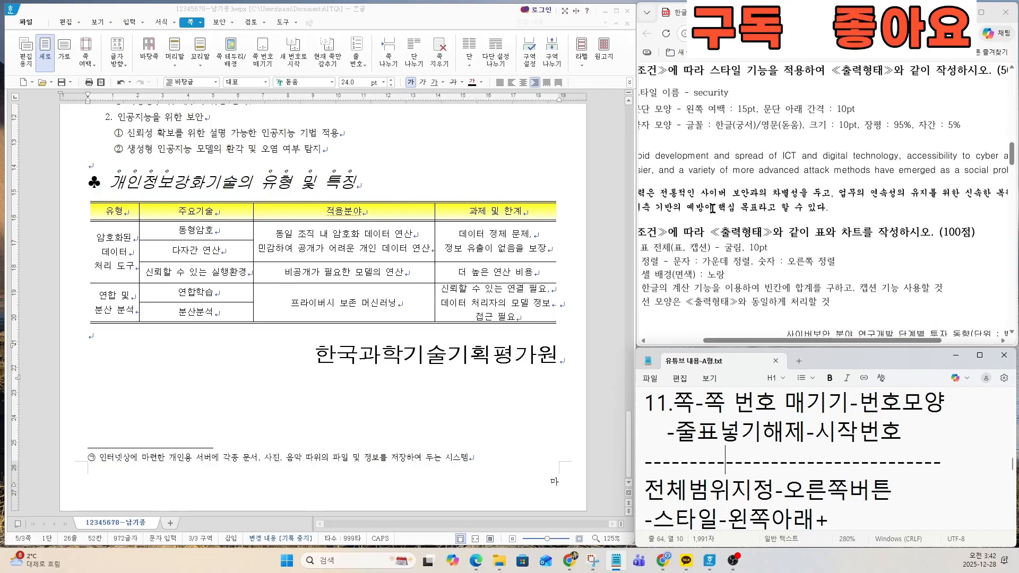
pyautogui.click(797, 340)
pyautogui.moveTo(798, 341); pyautogui.dragTo(750, 341)
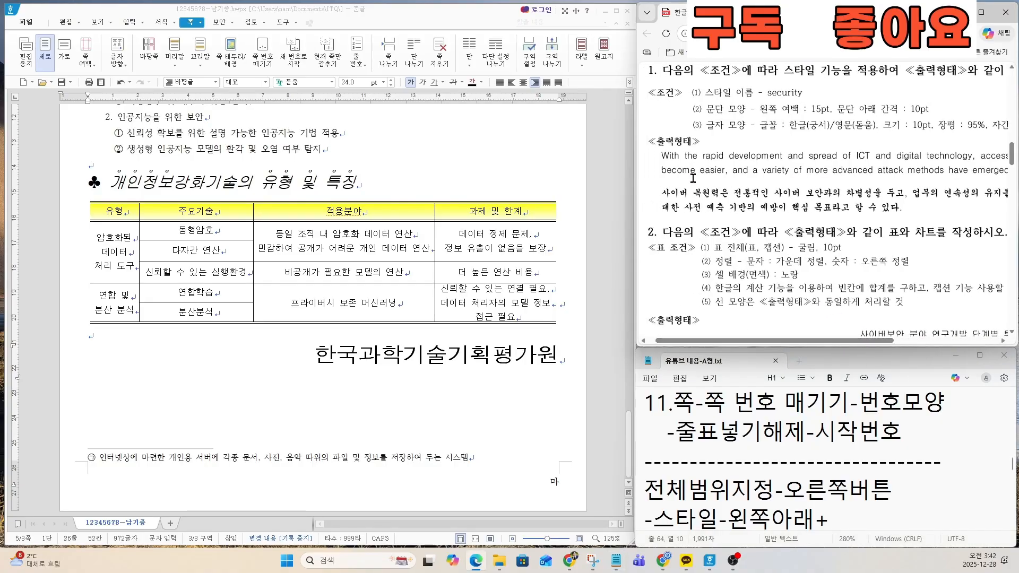
pyautogui.scroll(1, 711, 209)
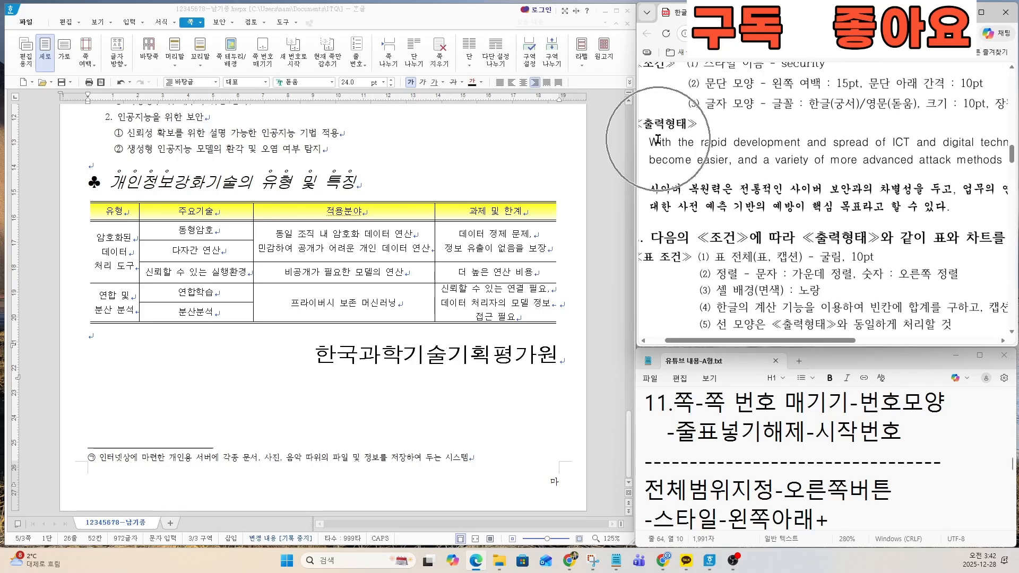
# Step: Advance the notes to the style instructions covering 스타일이름, 문단모양 and 글자모양
pyautogui.click(734, 456)
pyautogui.press('Down')
pyautogui.press('Down')
pyautogui.press('Down')
pyautogui.press('Down')
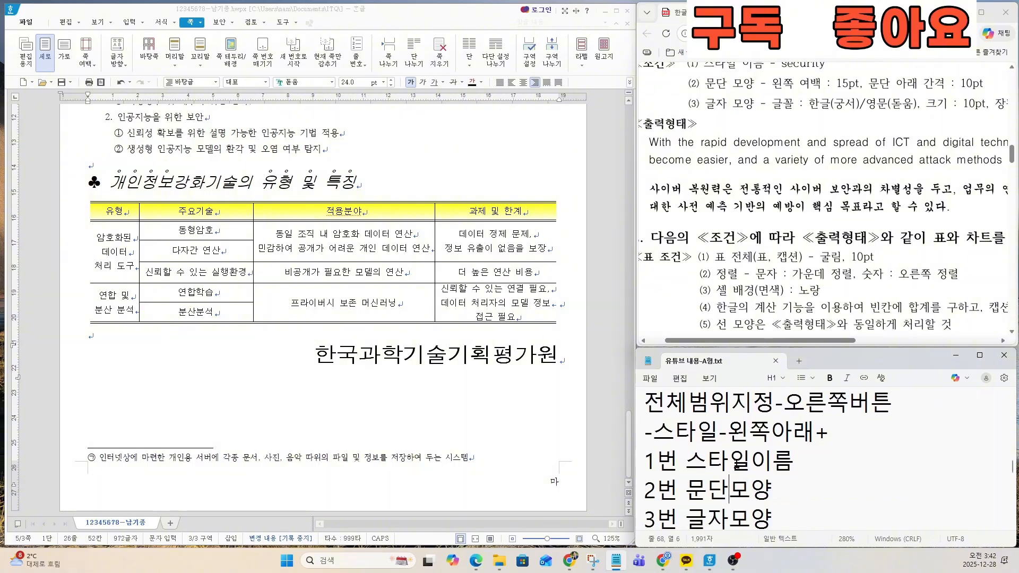
# Step: Place the cursor on the empty line below "1." on the answer document's first page and enlarge the view there
pyautogui.scroll(15, 461, 272)
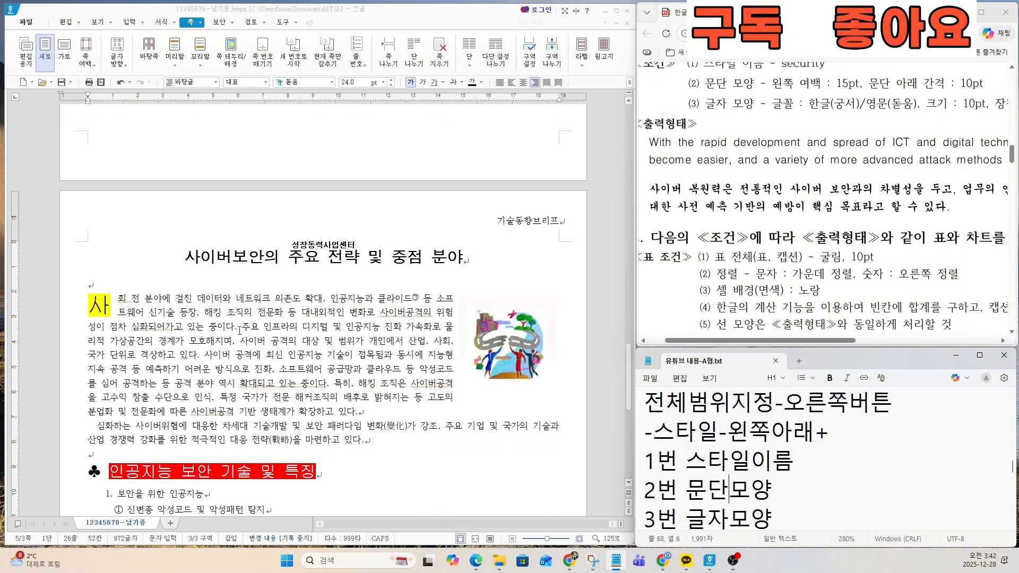
pyautogui.scroll(5, 233, 332)
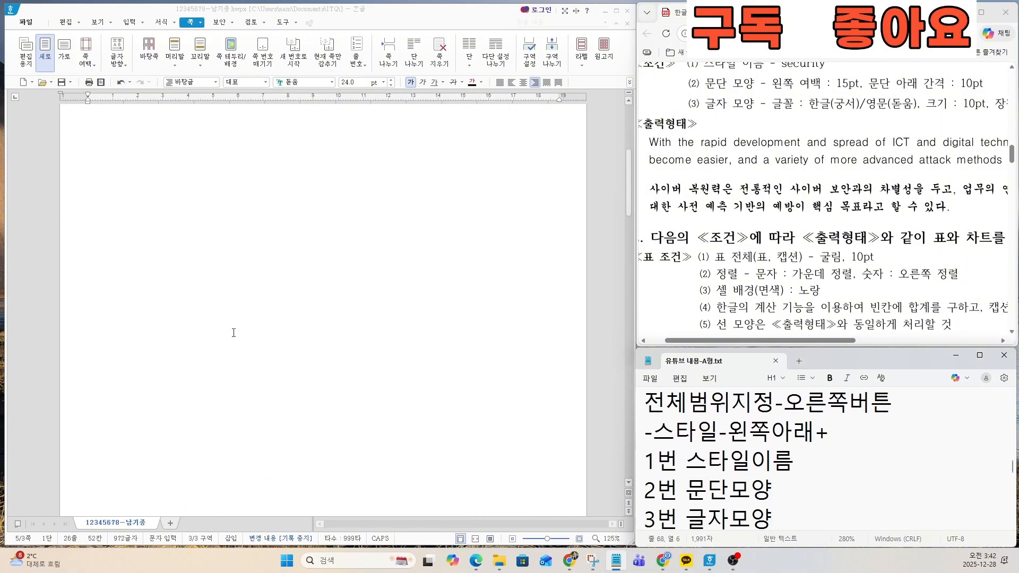
pyautogui.click(126, 170)
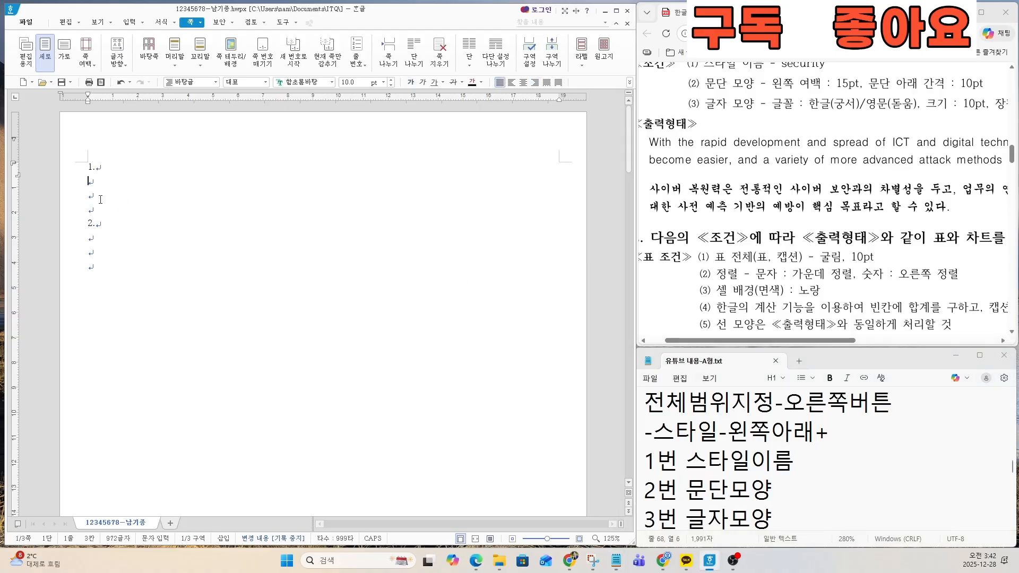
pyautogui.scroll(6, 101, 199)
pyautogui.click(94, 210)
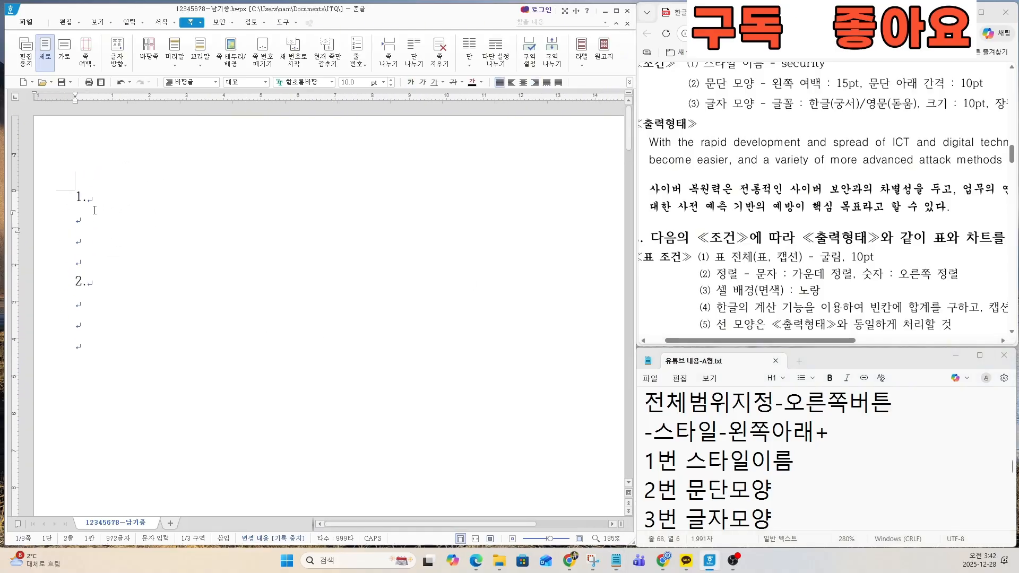
pyautogui.scroll(3, 195, 228)
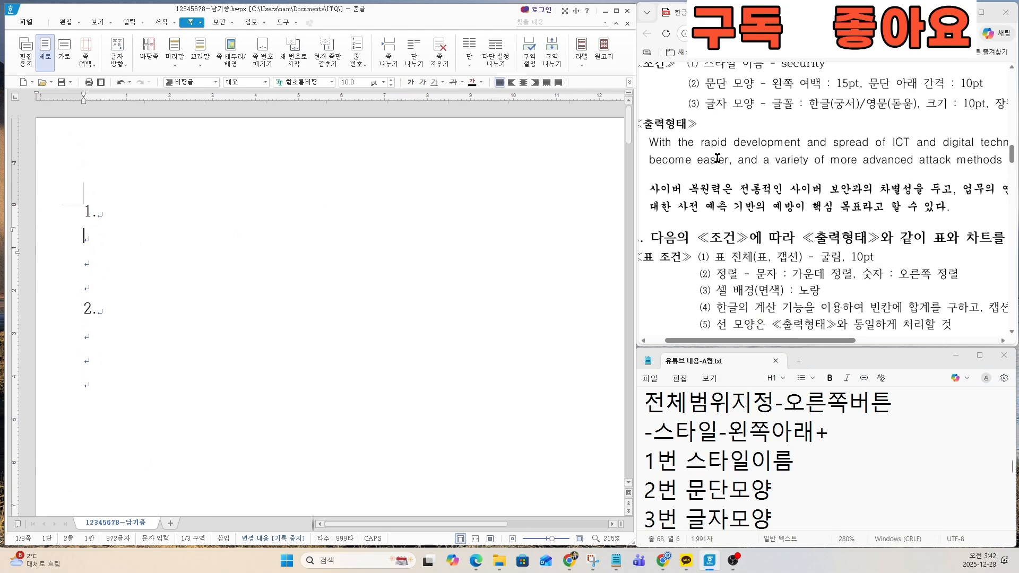
# Step: Begin the English paragraph under "1." with "With the rapid development and spread"
pyautogui.click(713, 193)
pyautogui.write('With')
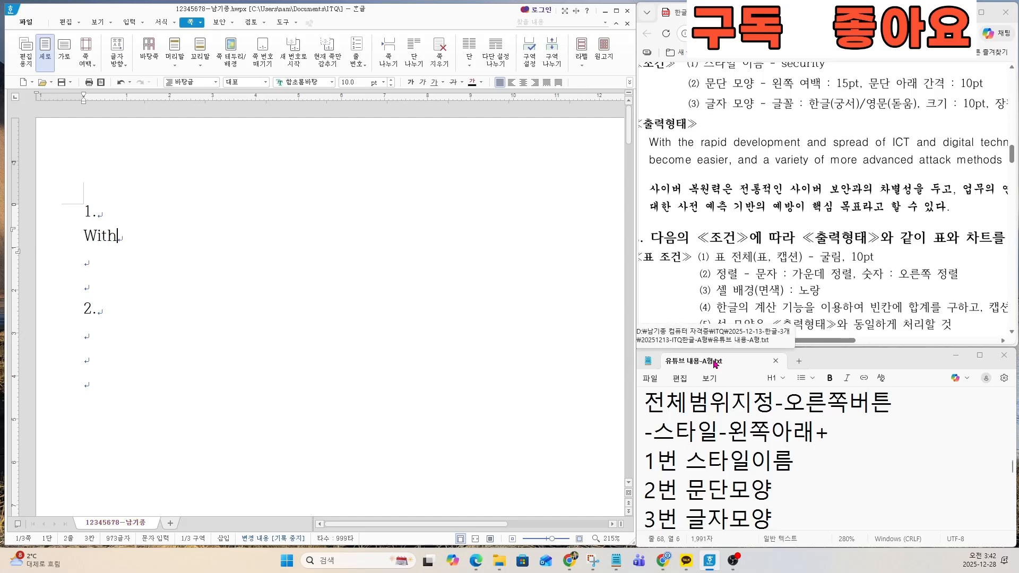
pyautogui.write(' the rapid dev')
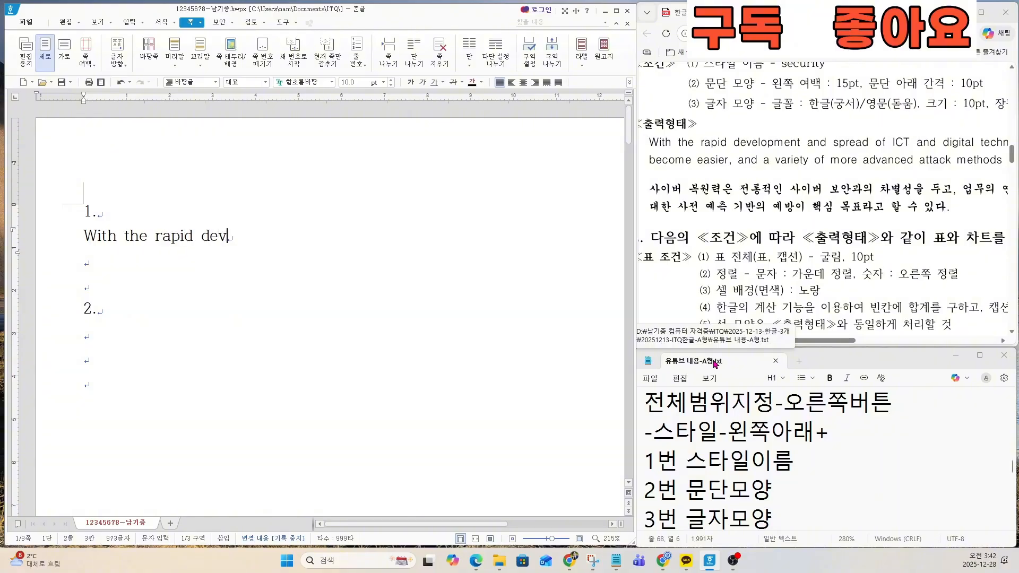
pyautogui.write('elopm')
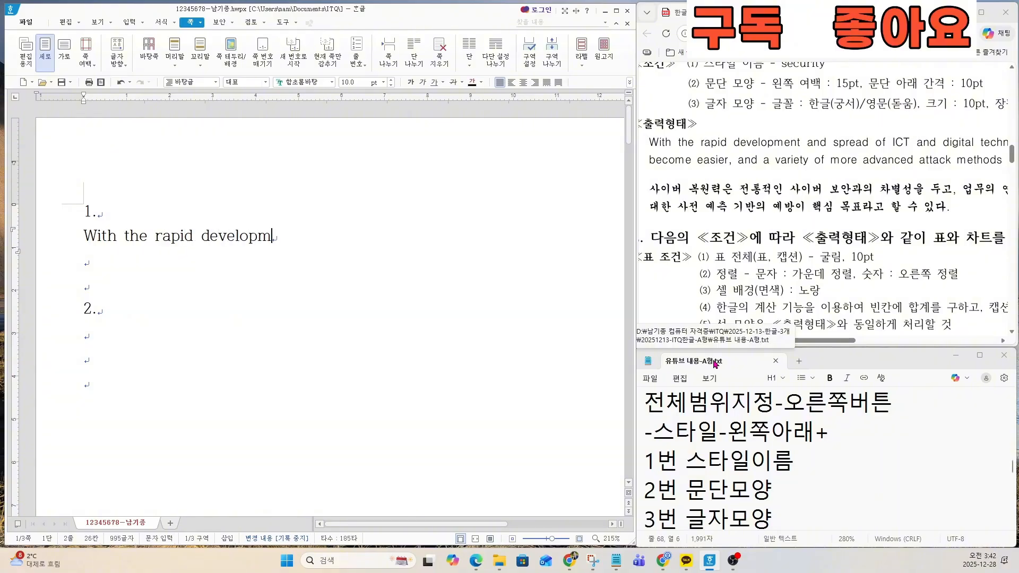
pyautogui.write('ent and spread')
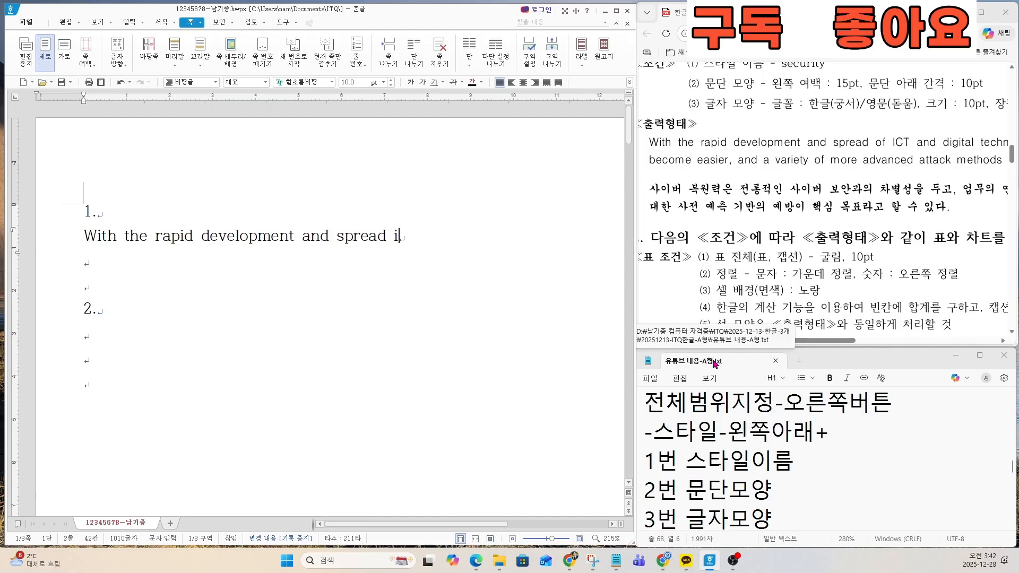
pyautogui.write(' of')
# Step: Continue the English sentence with "of ICT and digital tech", keeping ICT in capitals
pyautogui.press('capslock')
pyautogui.write('IC')
pyautogui.write('T A')
pyautogui.write('and di')
pyautogui.write('git')
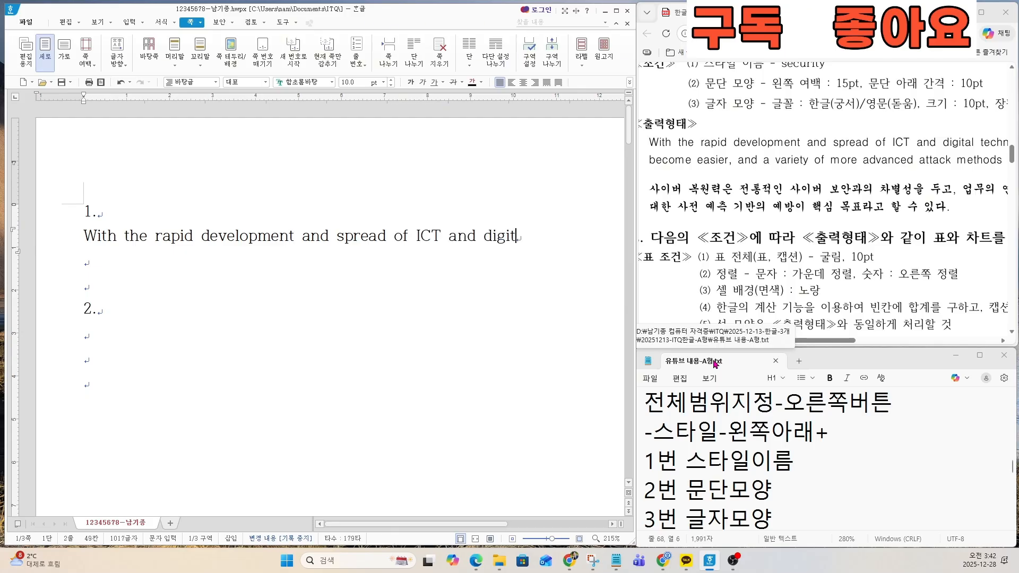
pyautogui.write('al tech')
# Step: Complete the word "technology," and continue with "accessibility to cyber attacks has", following the end of the sample sheet's first line
pyautogui.moveTo(732, 340); pyautogui.dragTo(967, 338)
pyautogui.click(585, 239)
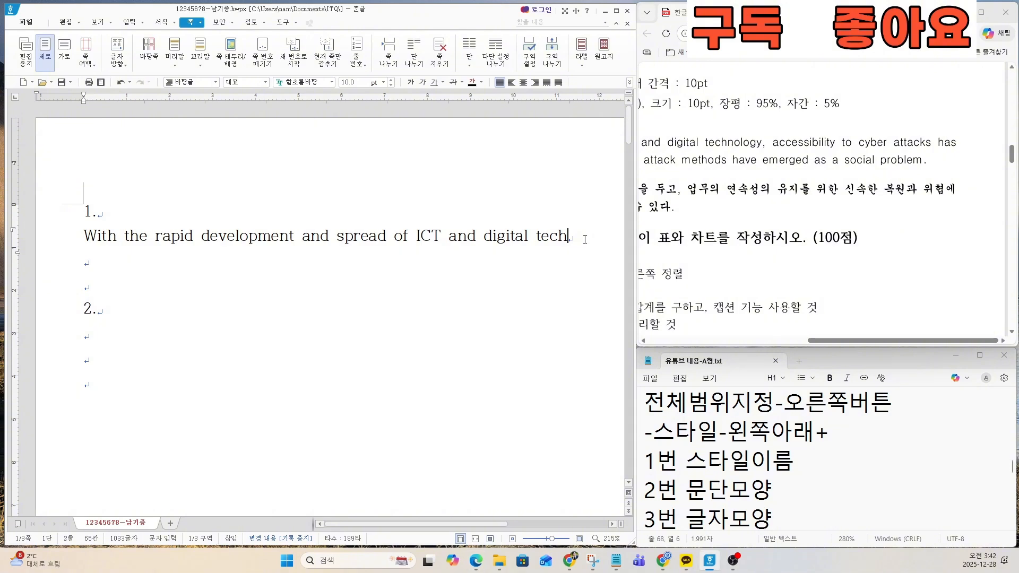
pyautogui.write('nology, acce')
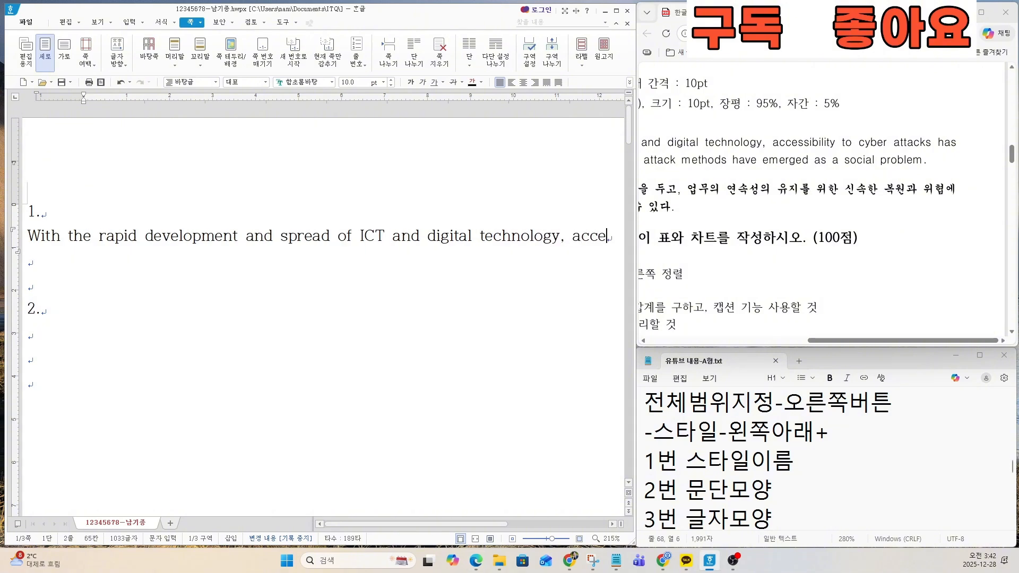
pyautogui.write('ssibi')
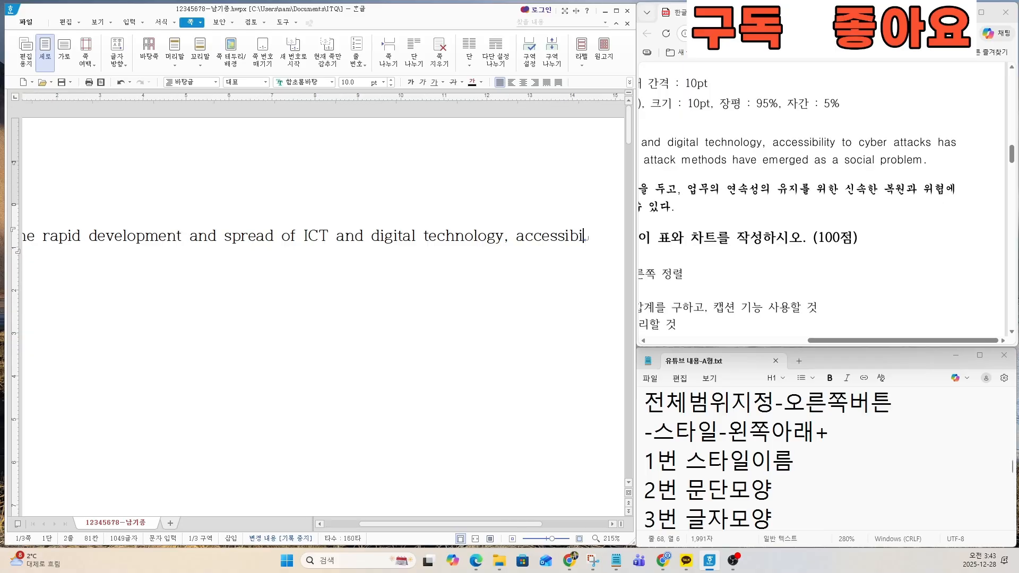
pyautogui.write('lity to c')
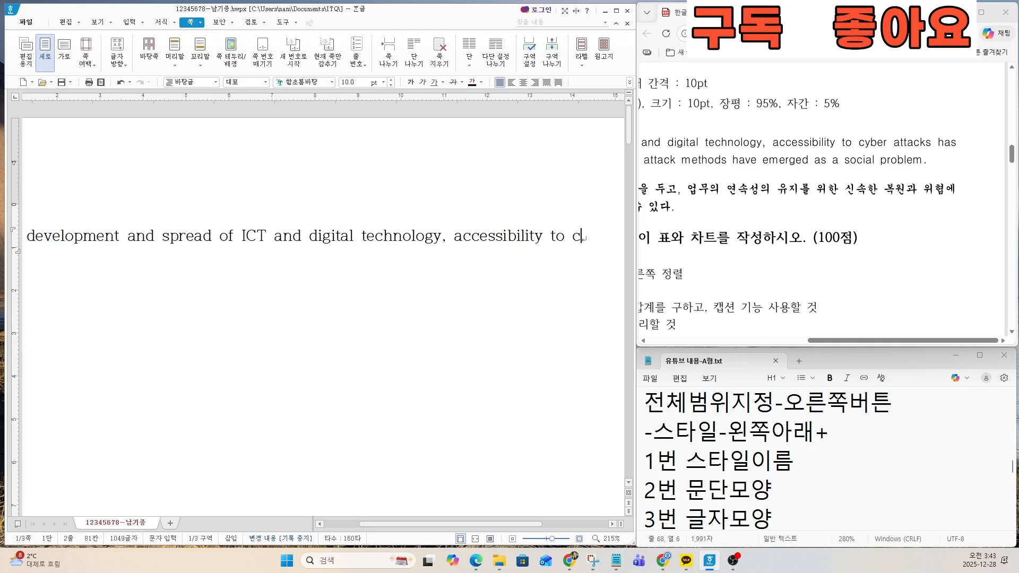
pyautogui.write('yber att')
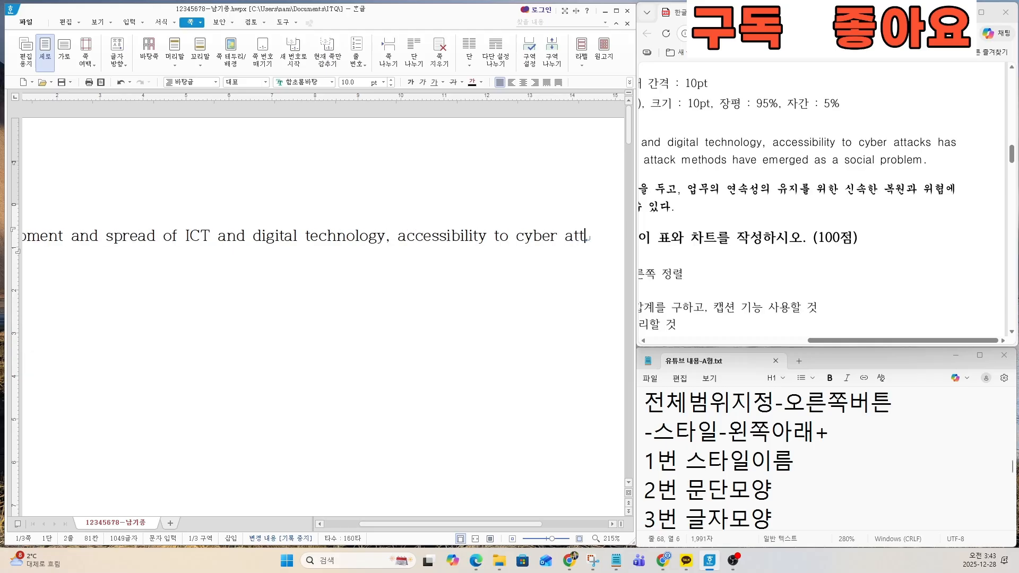
pyautogui.write('acks has')
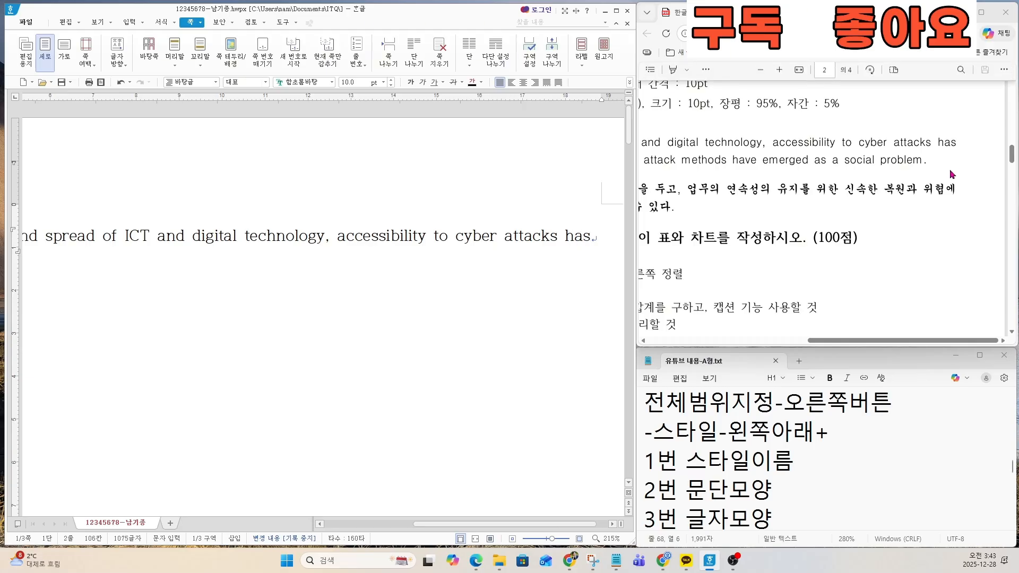
pyautogui.press('ctrl')
pyautogui.press('ctrl')
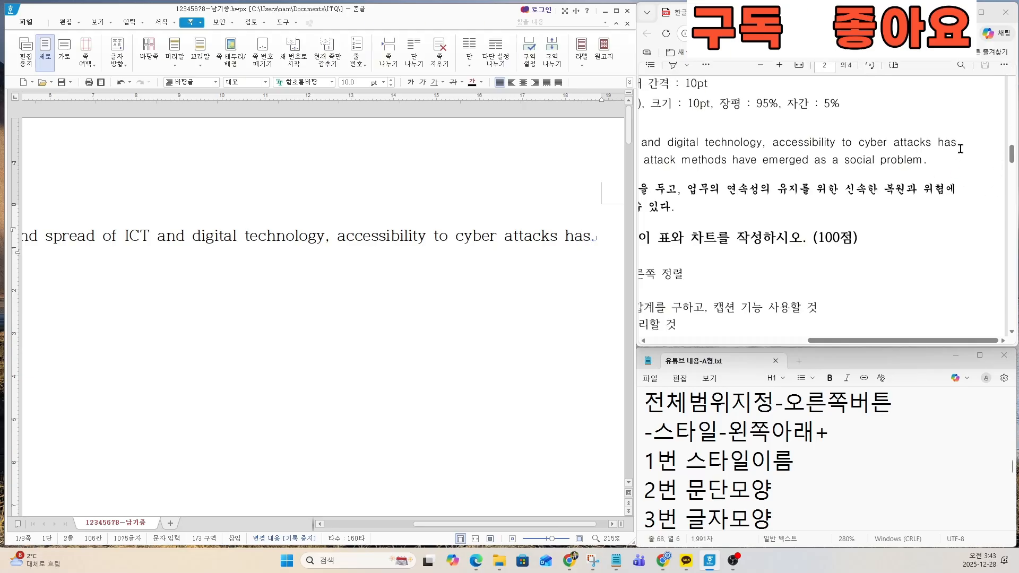
# Step: Continue the paragraph from the start of the sample's second line with "become easier, and a variety"
pyautogui.moveTo(935, 340); pyautogui.dragTo(773, 343)
pyautogui.click(602, 245)
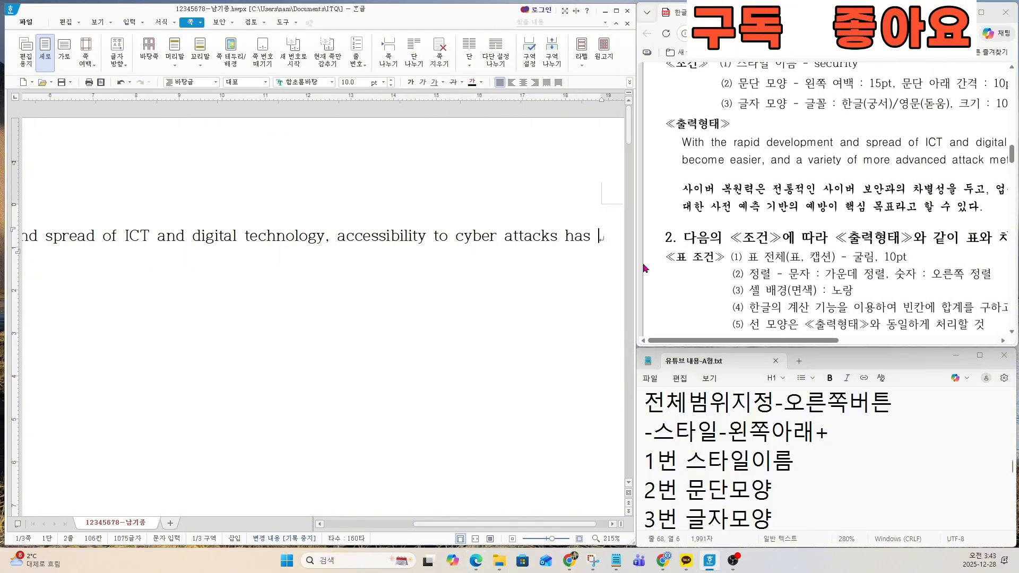
pyautogui.write('n')
pyautogui.press('BackSpace')
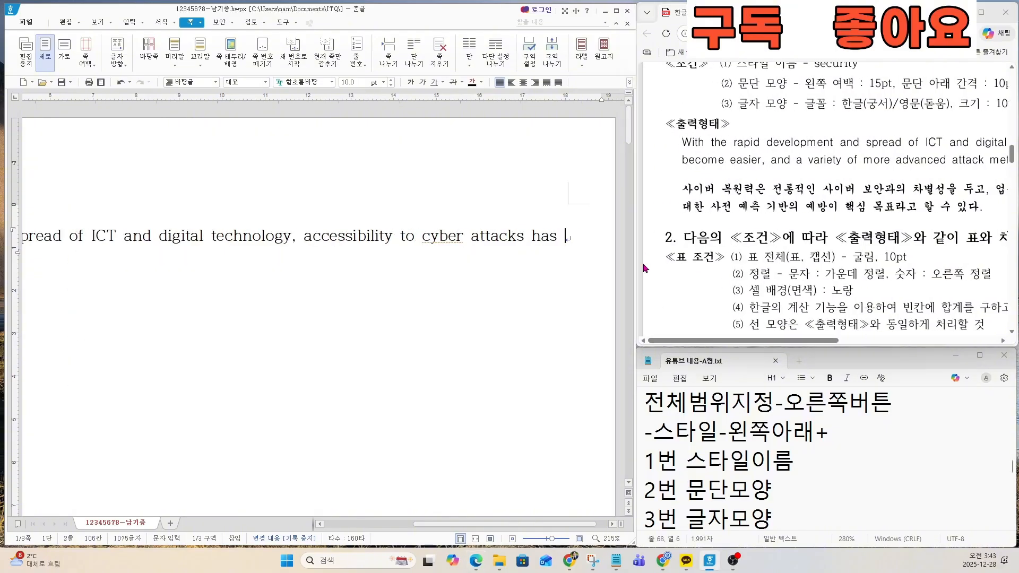
pyautogui.write('become eas')
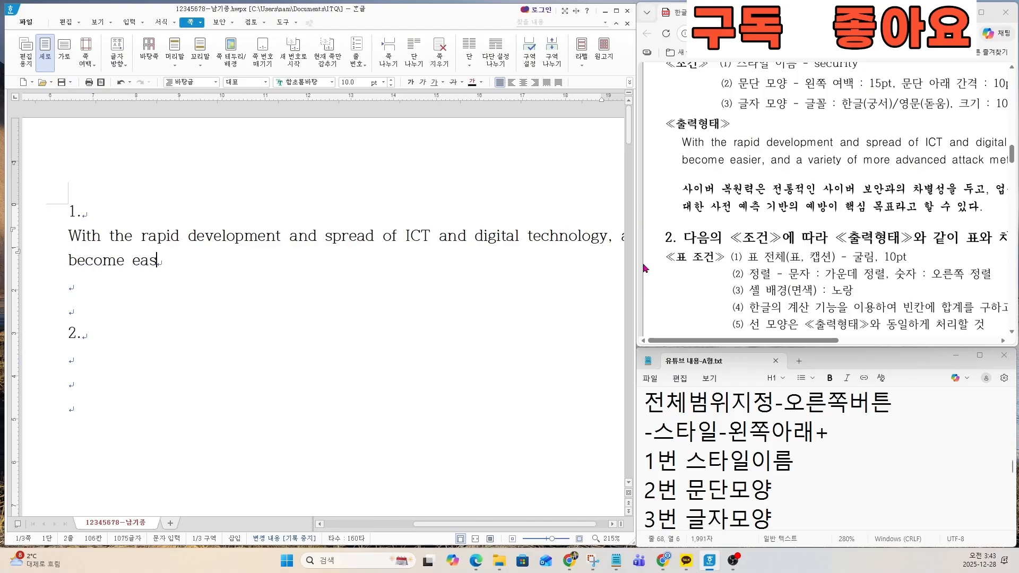
pyautogui.write('ier, and a varit')
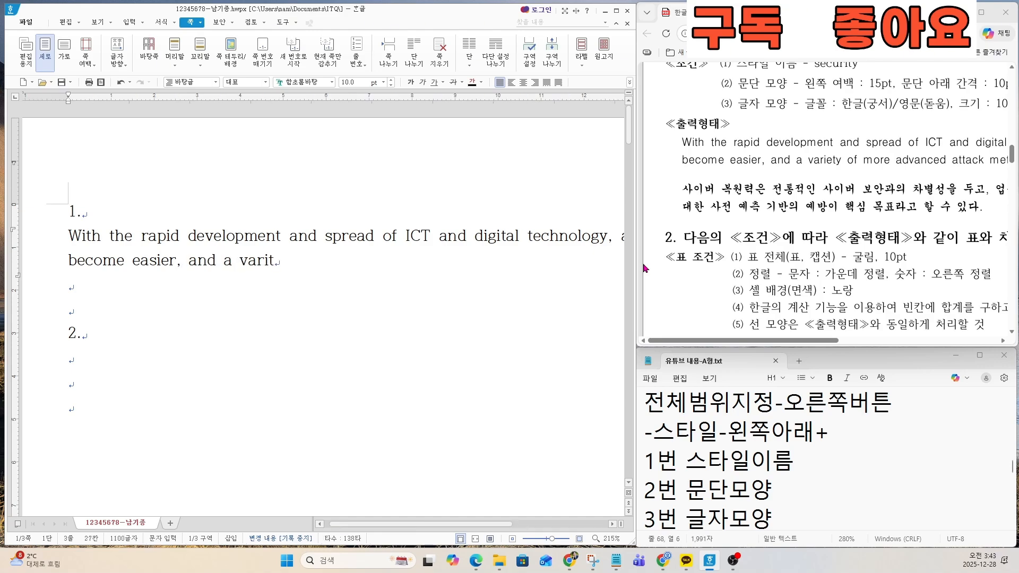
pyautogui.press('BackSpace')
pyautogui.write('ety')
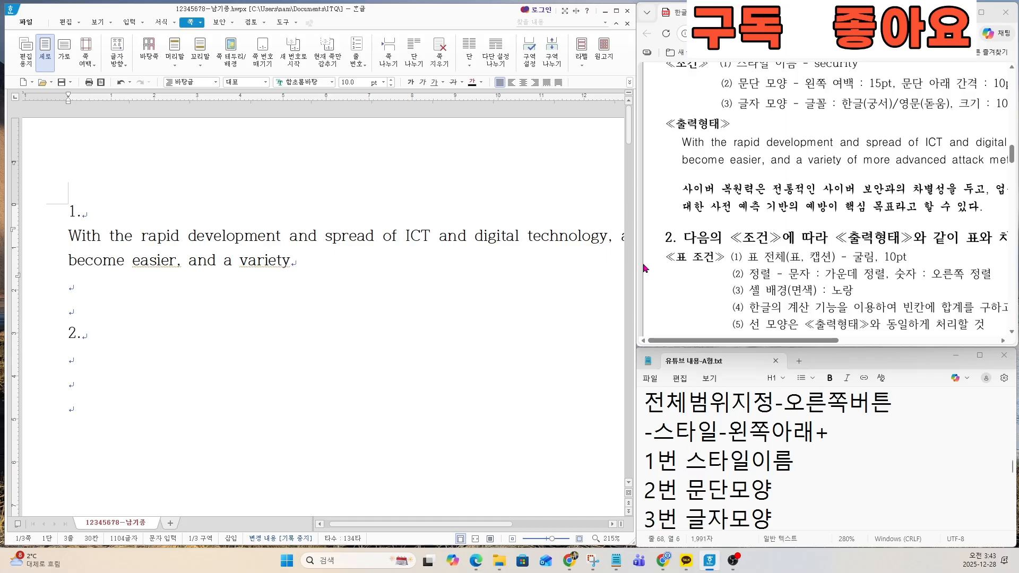
pyautogui.write(' of more adv')
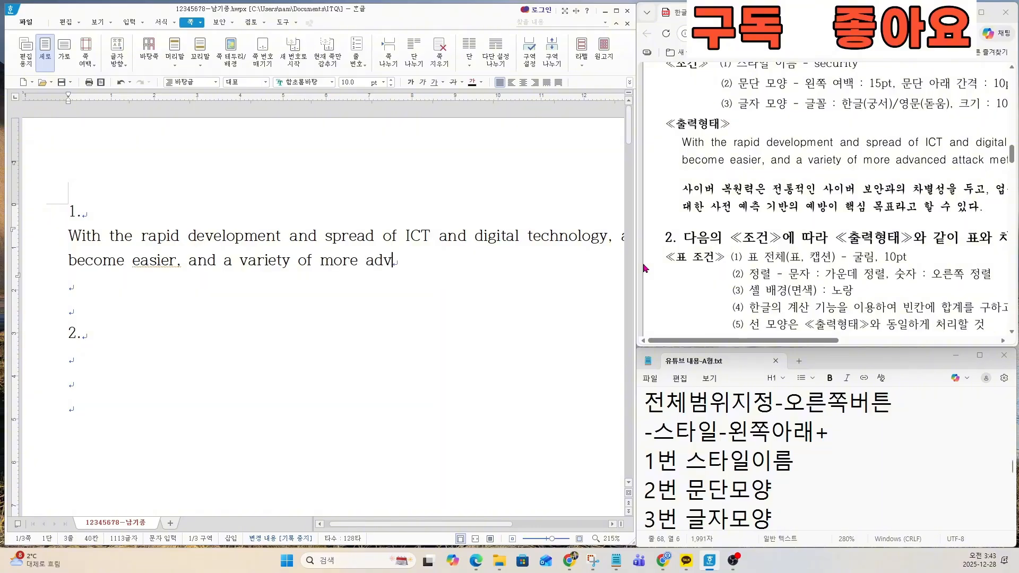
pyautogui.write('anced attack')
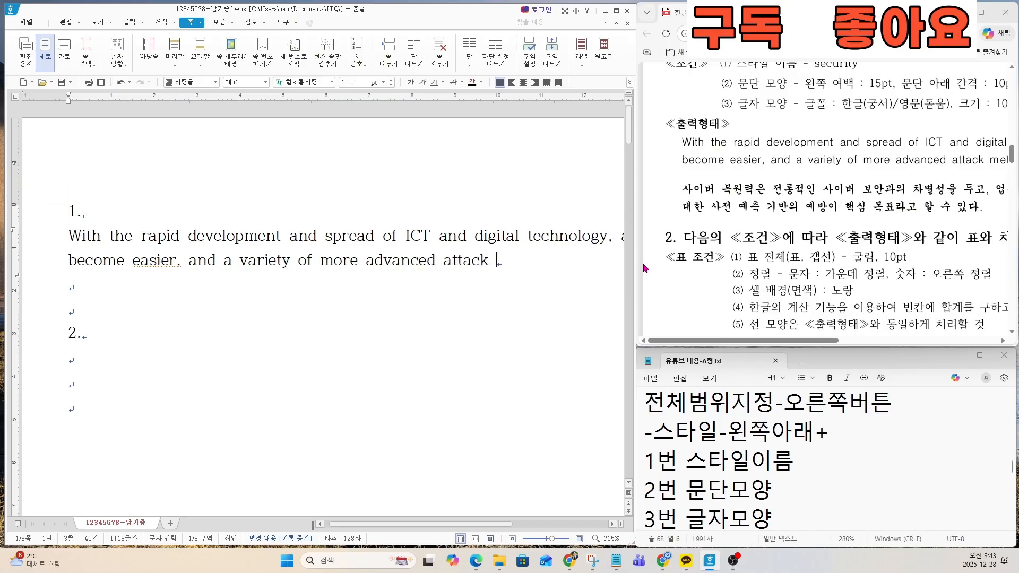
# Step: Finish the English paragraph with "methods have emerged as a social problem.", following the rest of the sample's second line
pyautogui.moveTo(829, 341); pyautogui.dragTo(976, 341)
pyautogui.click(511, 264)
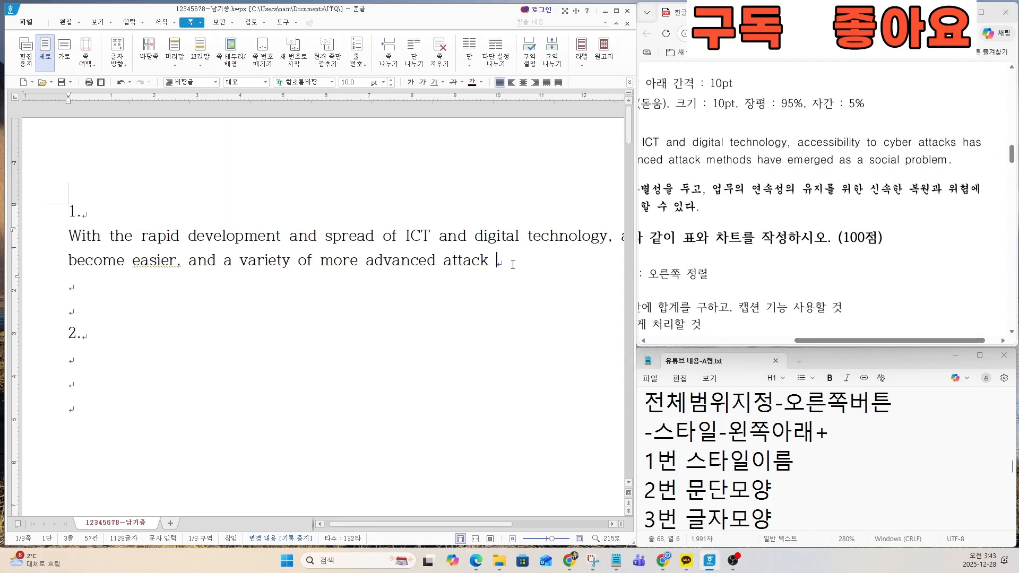
pyautogui.write('methods have')
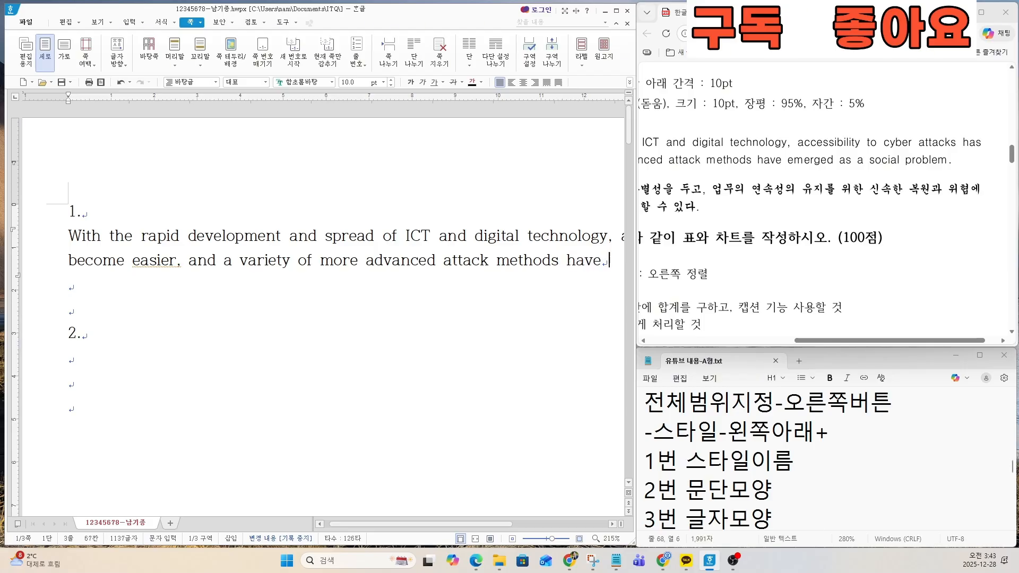
pyautogui.write(' emer')
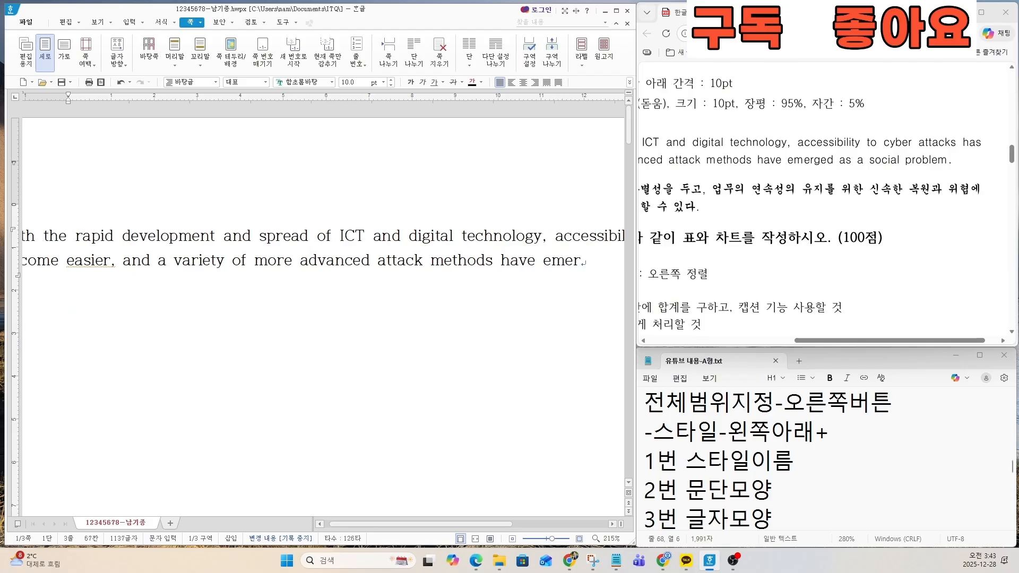
pyautogui.write('ged as')
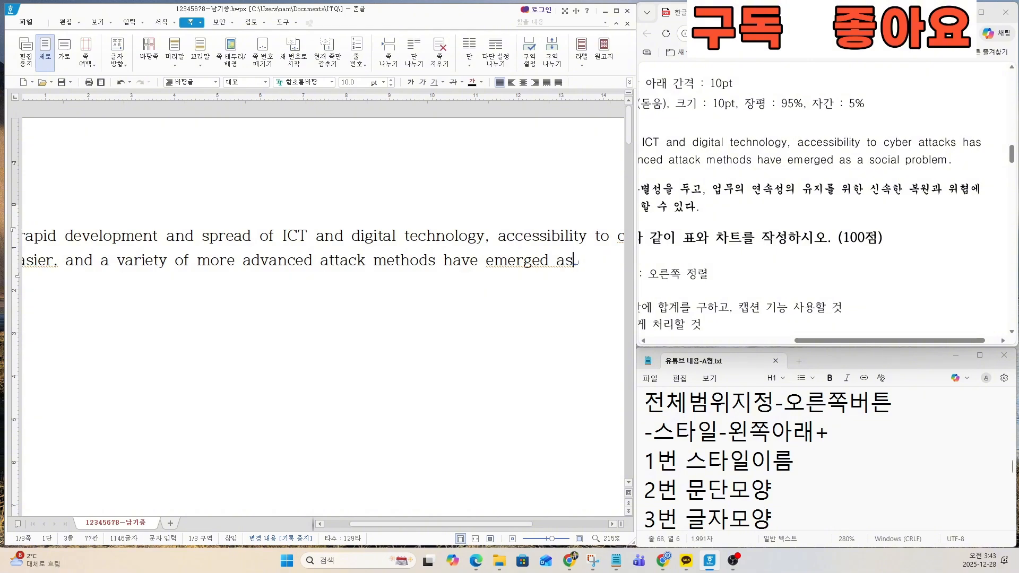
pyautogui.write(' a x')
pyautogui.write('ocial')
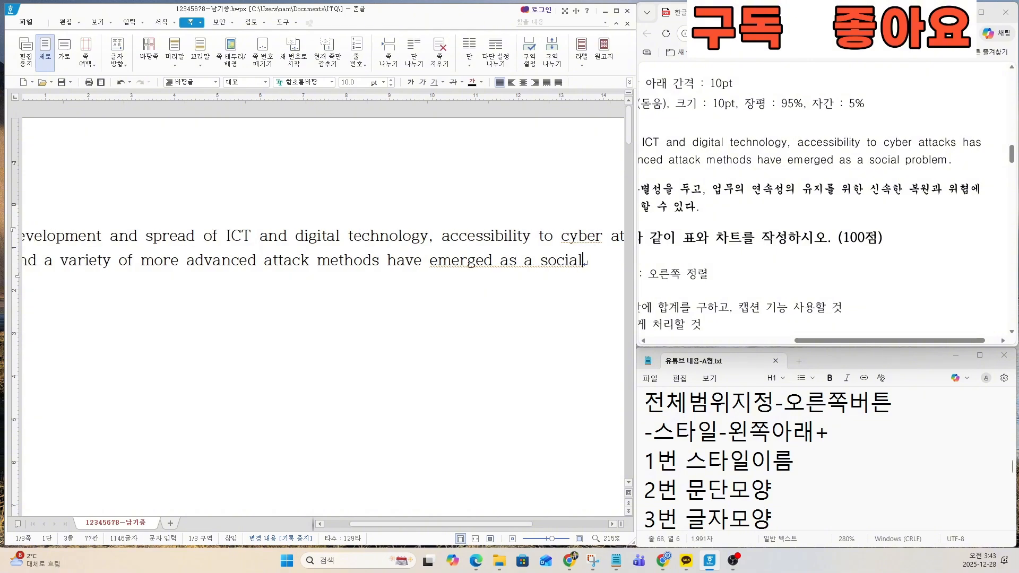
pyautogui.write(' prob')
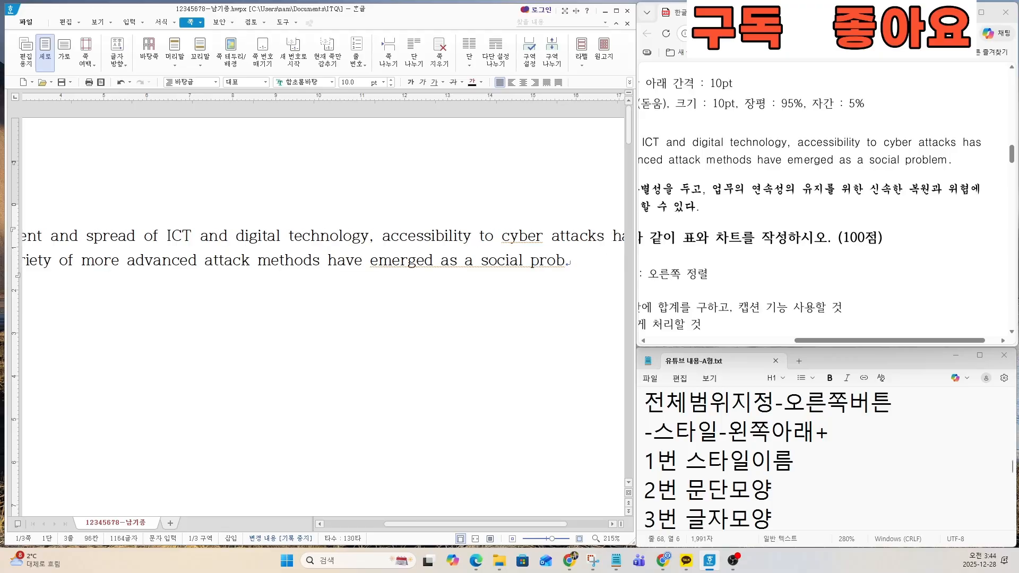
pyautogui.write('lem.')
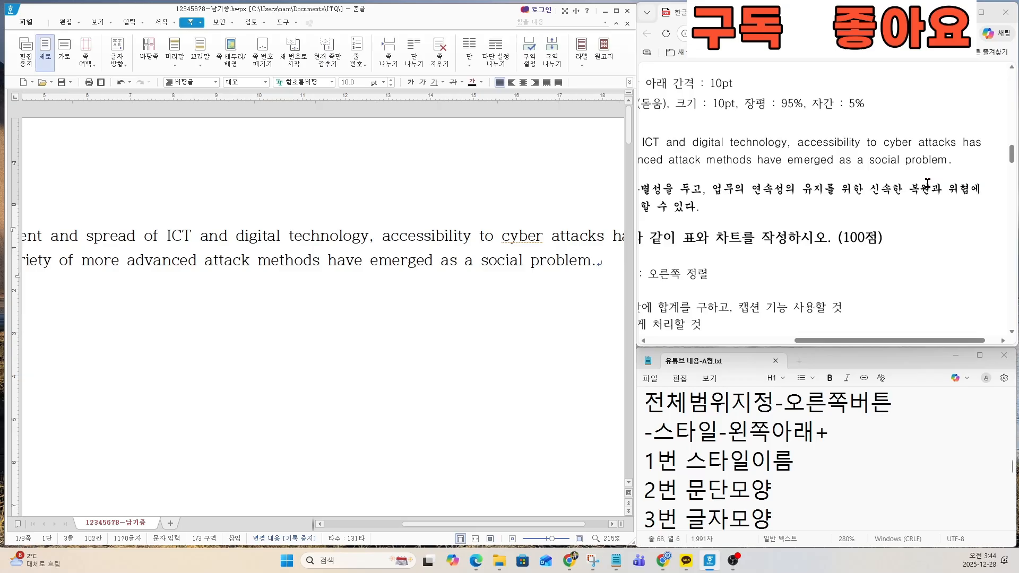
# Step: Start a new line below the English paragraph and enlarge the sample sheet at the start of the Korean sentence "사이버 복원력은"
pyautogui.press('Return')
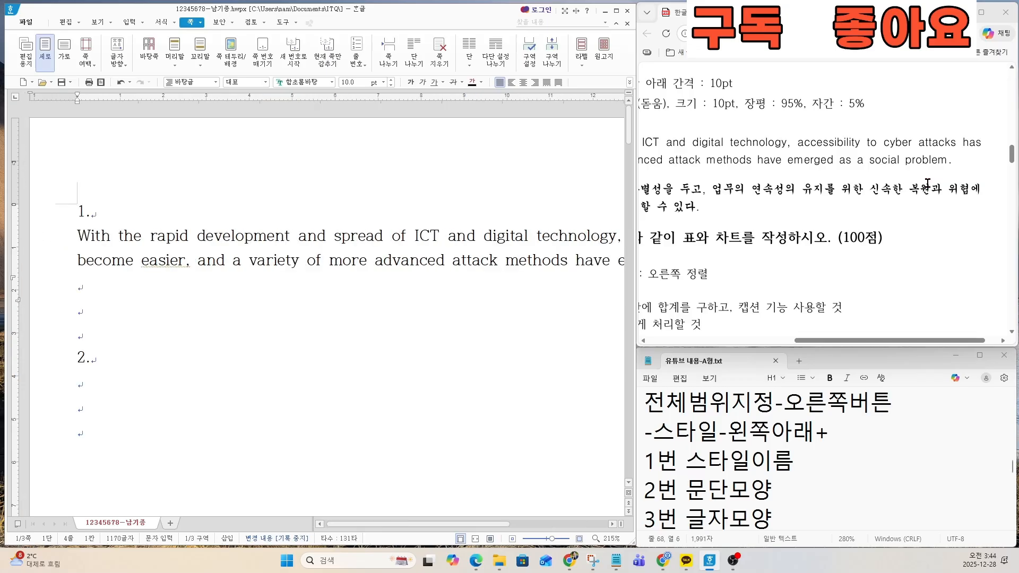
pyautogui.click(85, 290)
pyautogui.click(85, 291)
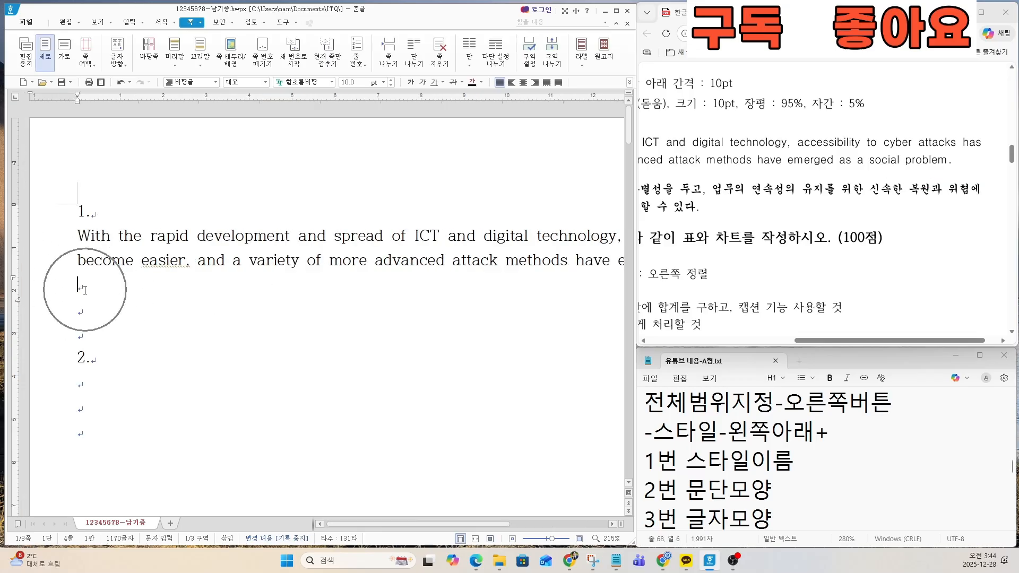
pyautogui.moveTo(860, 340); pyautogui.dragTo(719, 343)
pyautogui.scroll(3, 720, 247)
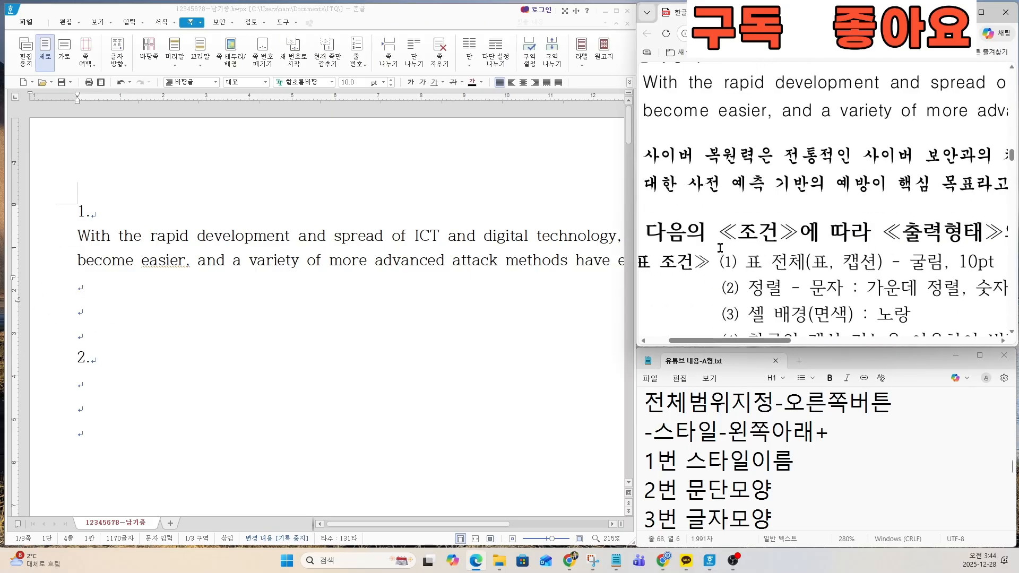
# Step: Enter "사이버 복원력은 전통적인 사이버 보안과의 차별성을 두고" on the empty line below the English paragraph
pyautogui.click(88, 285)
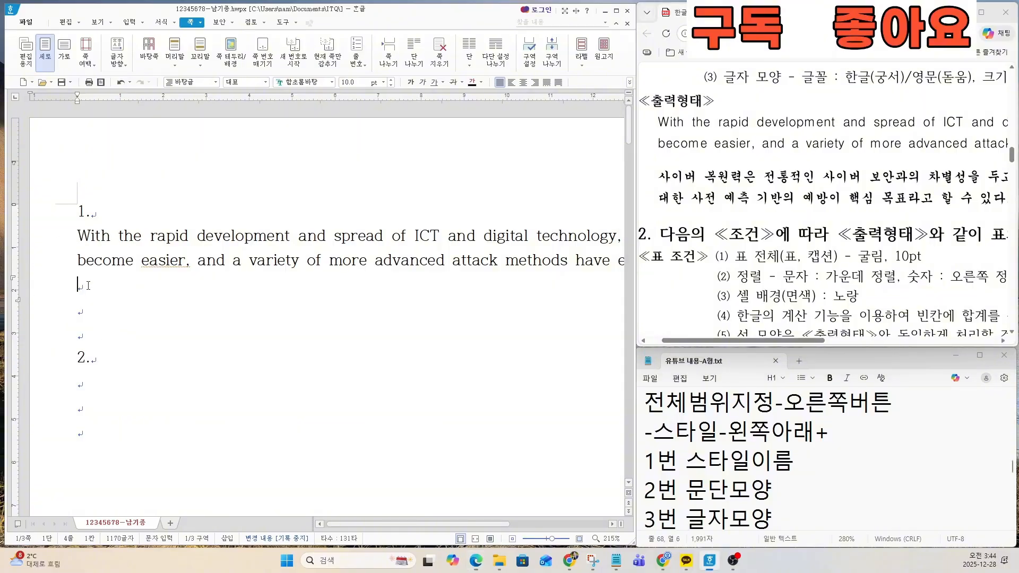
pyautogui.write('tkdl')
pyautogui.press('BackSpace')
pyautogui.press('BackSpace')
pyautogui.press('BackSpace')
pyautogui.press('BackSpace')
pyautogui.press('Hangul')
pyautogui.write('사입ㅓ 복원ㄹㅕㄱ은 전통지')
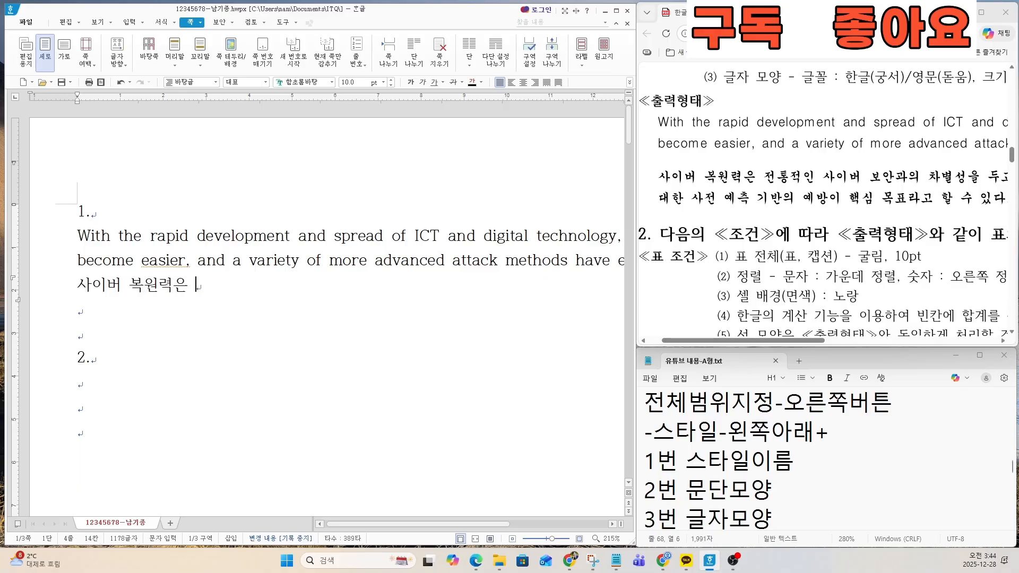
pyautogui.write('ㄱ인 사이버 보아')
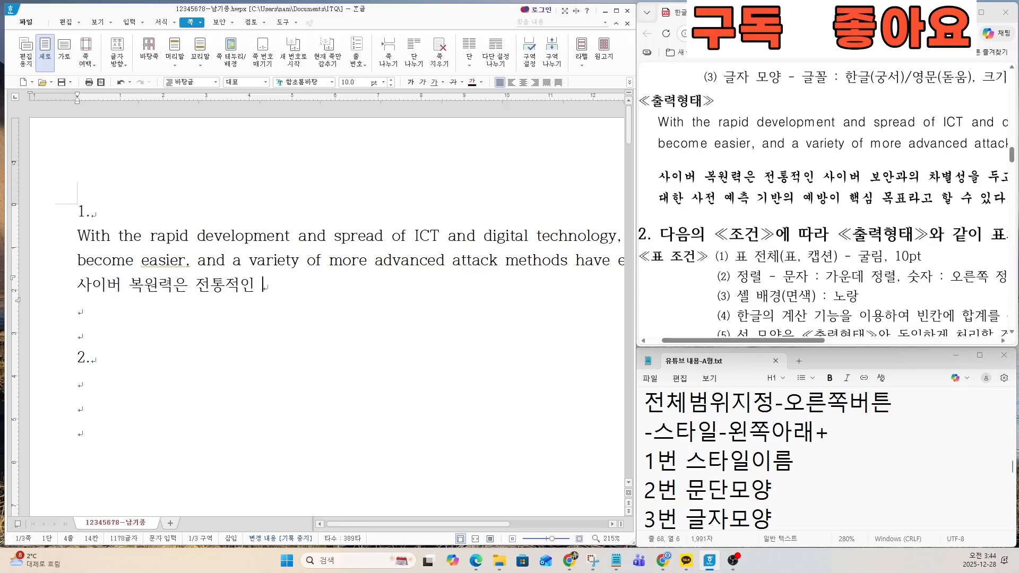
pyautogui.write('ㄴ과의 차별성을')
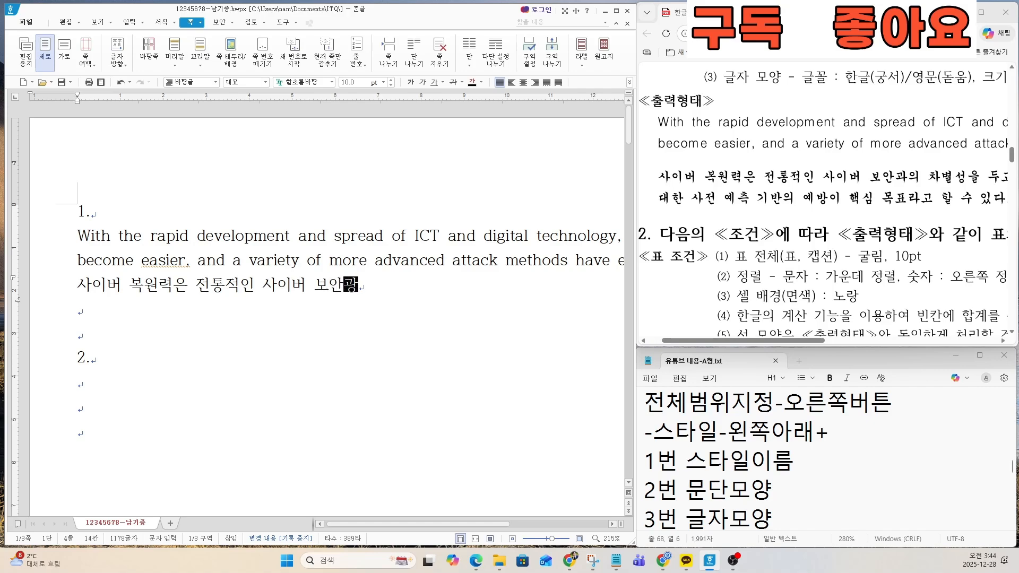
pyautogui.write(' 두고')
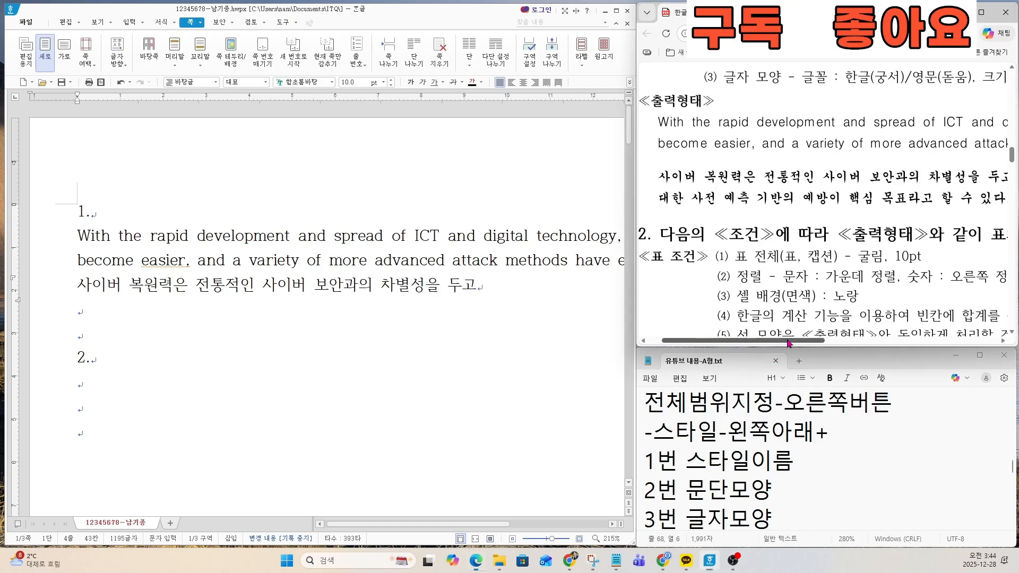
# Step: Continue the Korean paragraph with ", 업무의 연속성의 유지를 위한 신속한", following the first line of the sample
pyautogui.moveTo(780, 340); pyautogui.dragTo(900, 341)
pyautogui.click(526, 293)
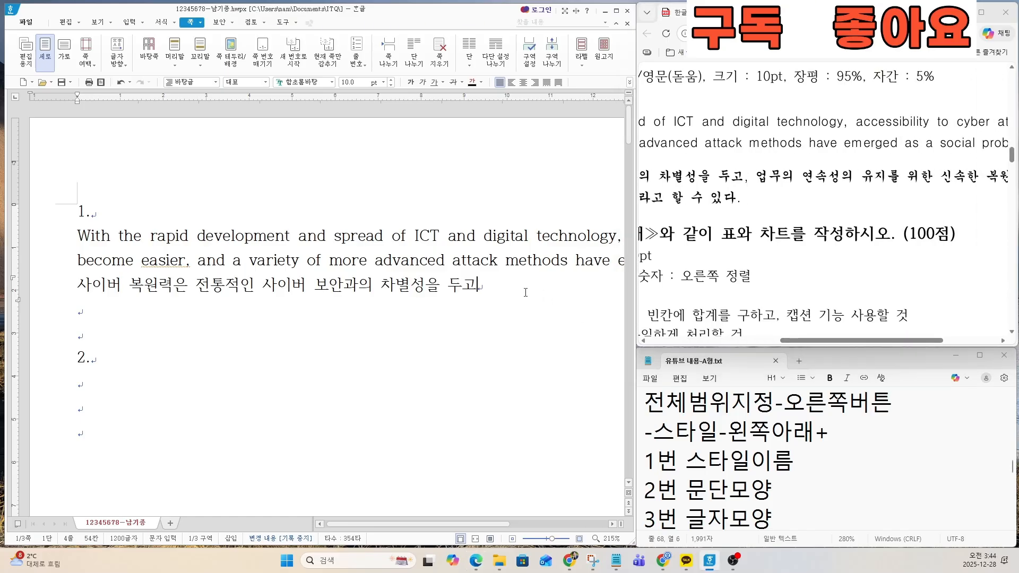
pyautogui.write(', 업무의 ㅇ녓')
pyautogui.press('BackSpace')
pyautogui.press('BackSpace')
pyautogui.write('연속서ㅇ')
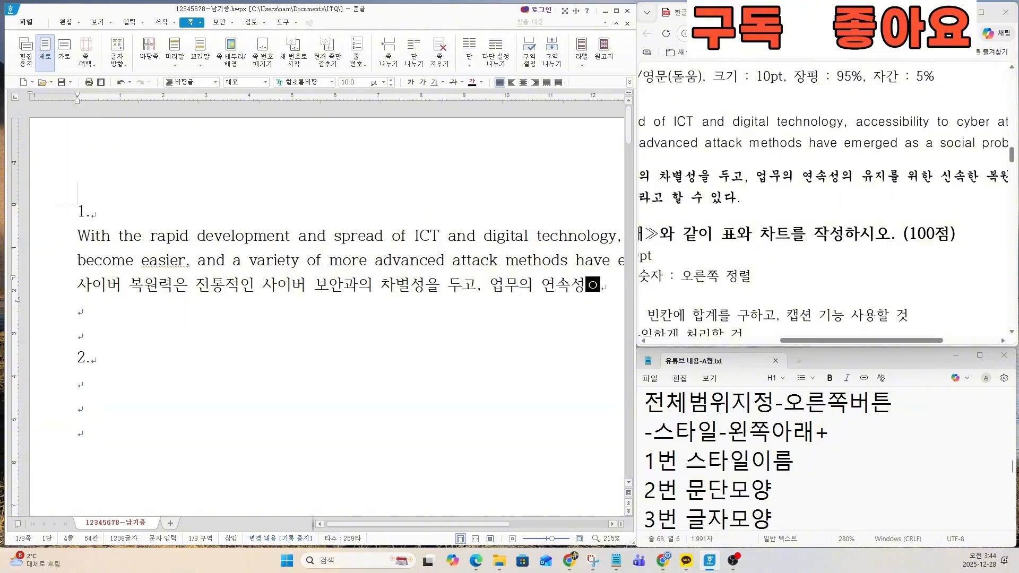
pyautogui.write('이의 유지를ㅇ')
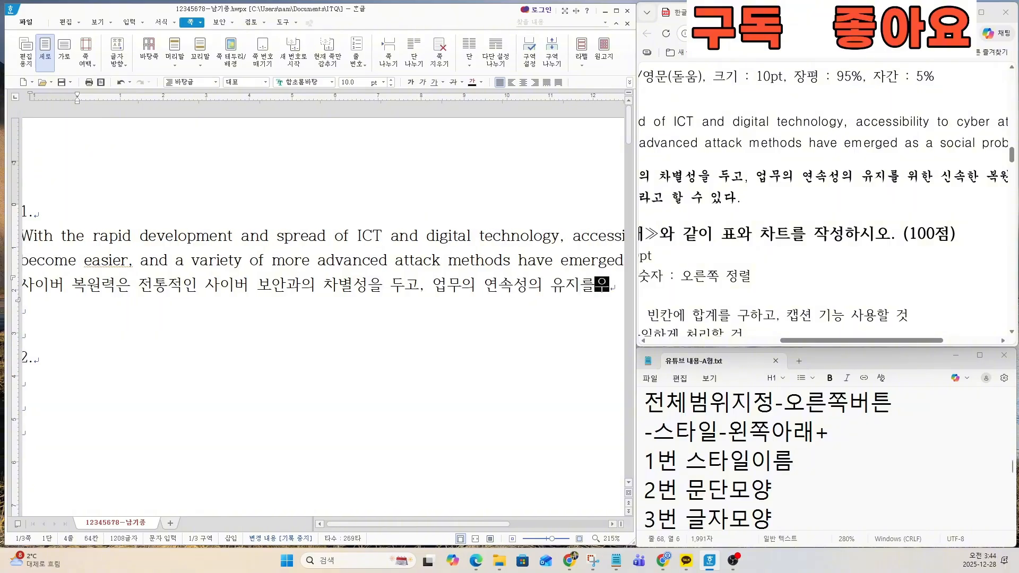
pyautogui.write(' 위한 시ㄱ')
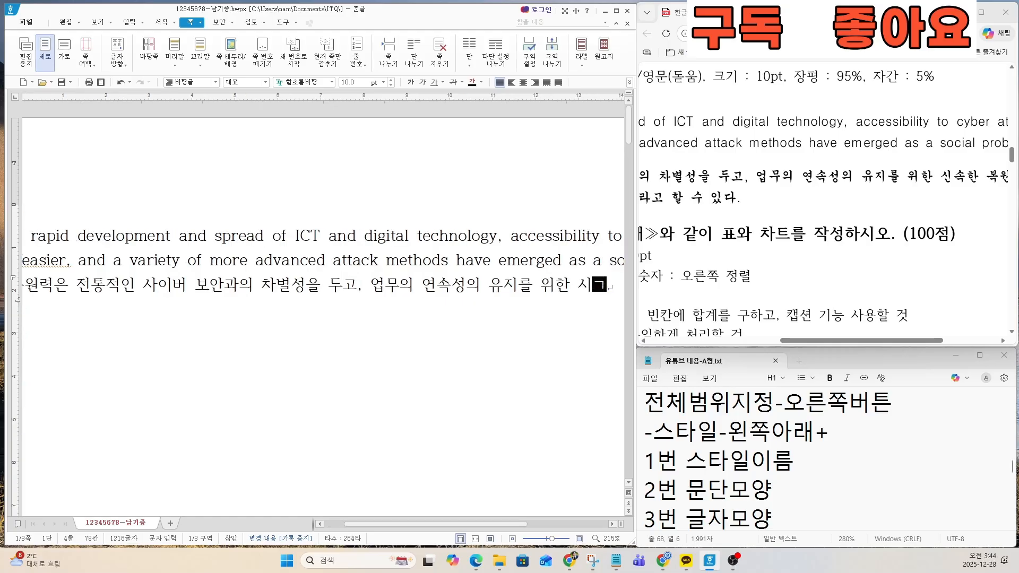
pyautogui.press('BackSpace')
pyautogui.write('ㄴ속한')
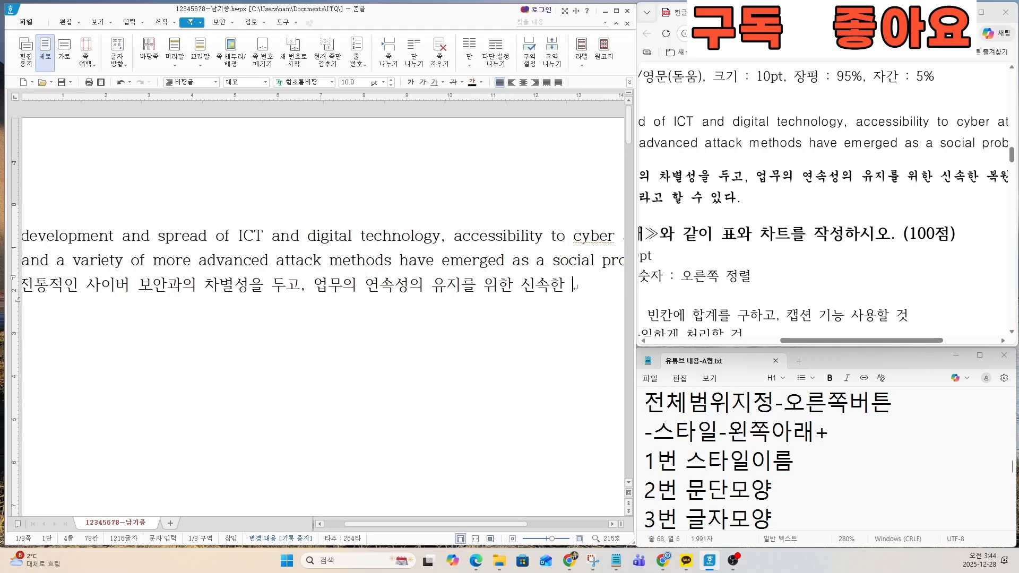
# Step: Add "복원과 위협에" to the Korean paragraph, following the end of the sample's first Korean line
pyautogui.moveTo(808, 340); pyautogui.dragTo(859, 343)
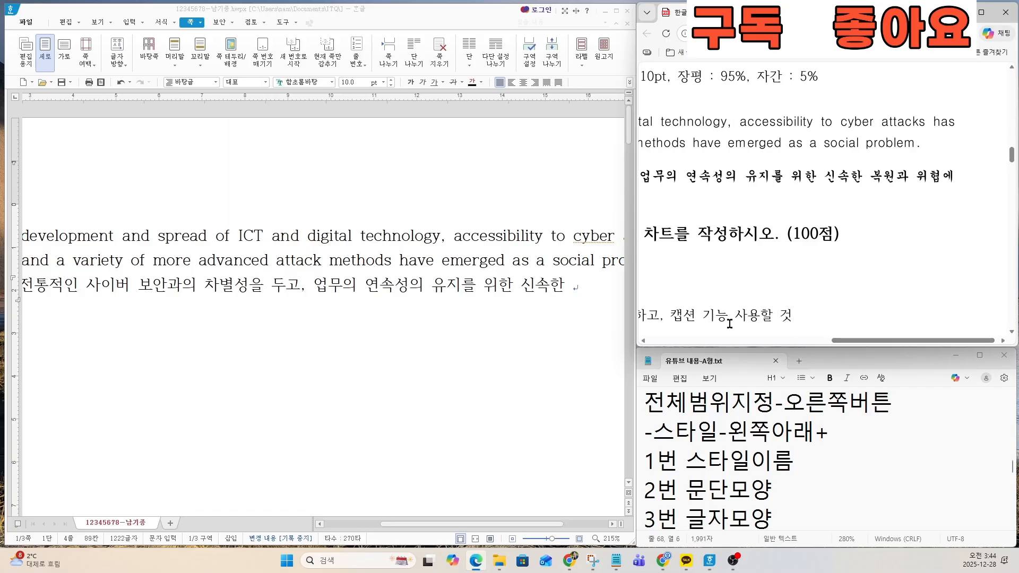
pyautogui.click(585, 281)
pyautogui.write('복원')
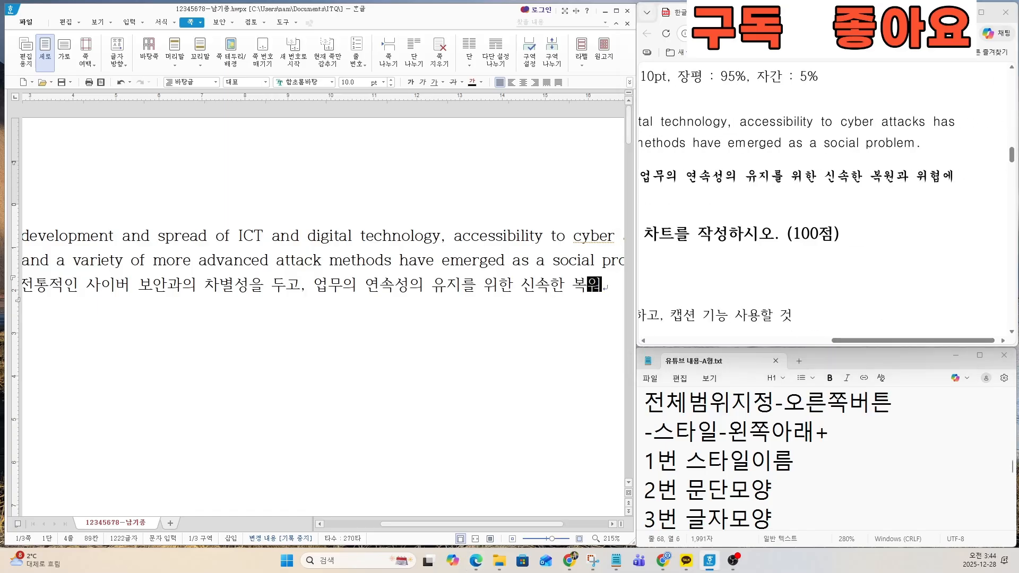
pyautogui.write('과 윟협에')
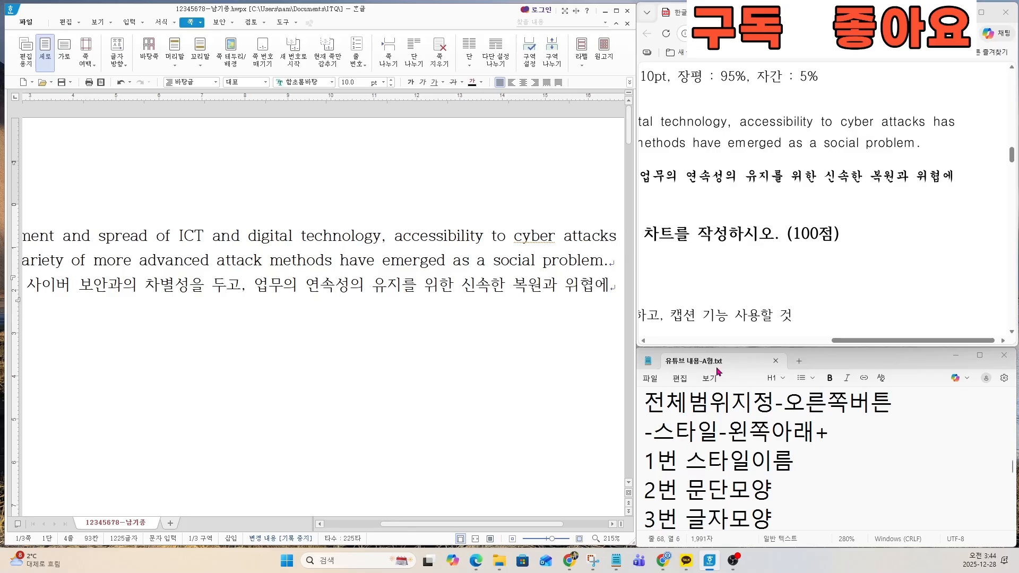
# Step: Continue the Korean paragraph with "대한 사전 예측 기반의 예방이 핵심 목표라고 할 수" from the sample's second line
pyautogui.moveTo(874, 345); pyautogui.dragTo(672, 344)
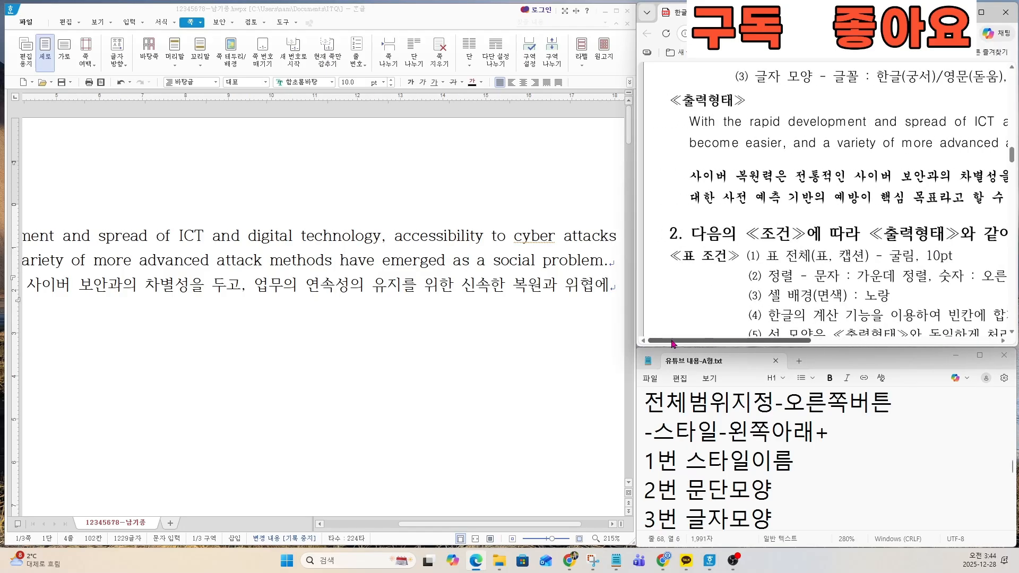
pyautogui.click(612, 287)
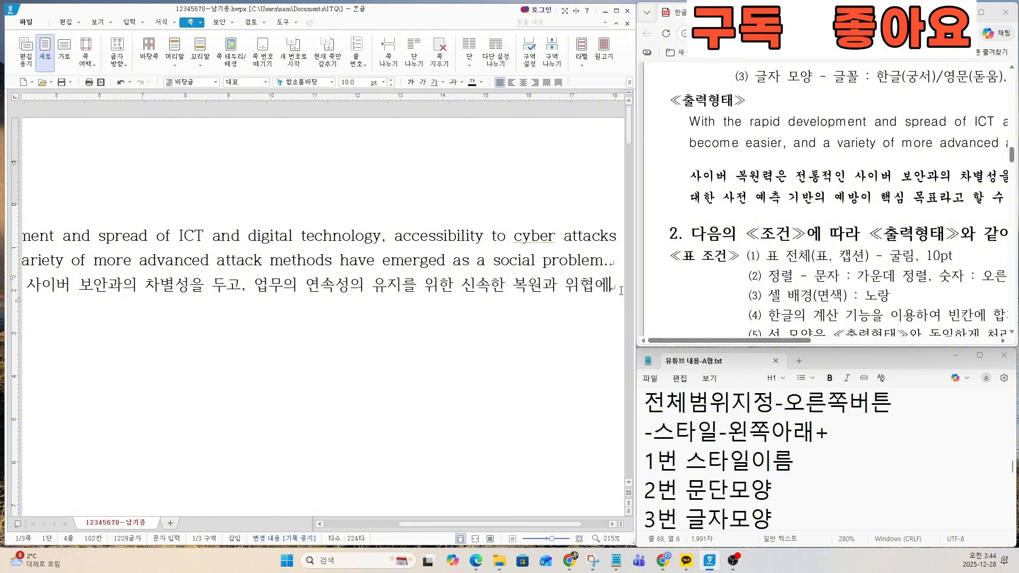
pyautogui.write('대한 사전 에')
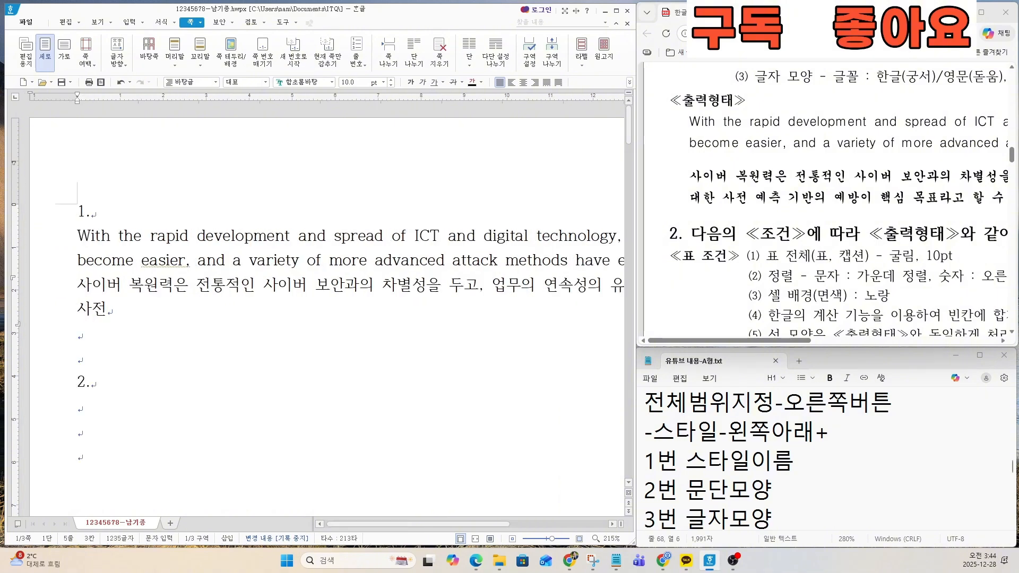
pyautogui.write('측 가')
pyautogui.press('BackSpace')
pyautogui.write('기')
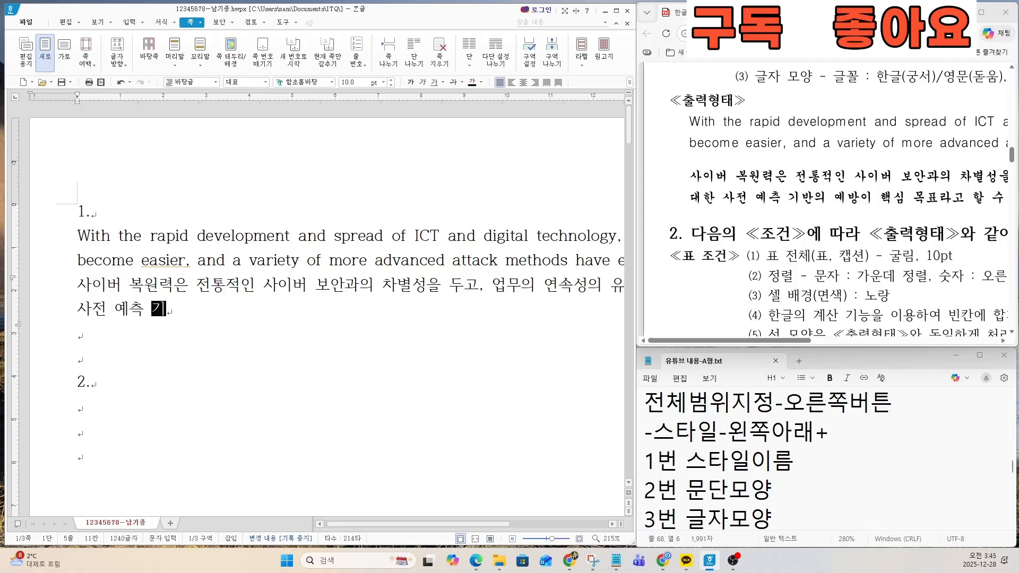
pyautogui.write('반의 예방')
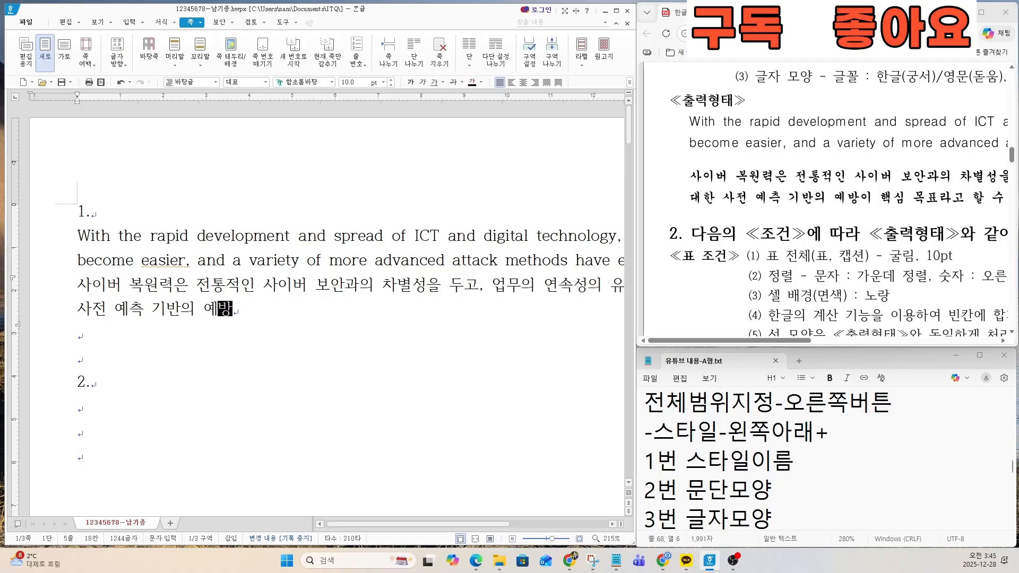
pyautogui.write('이 ㅎ핵심 ㅍ')
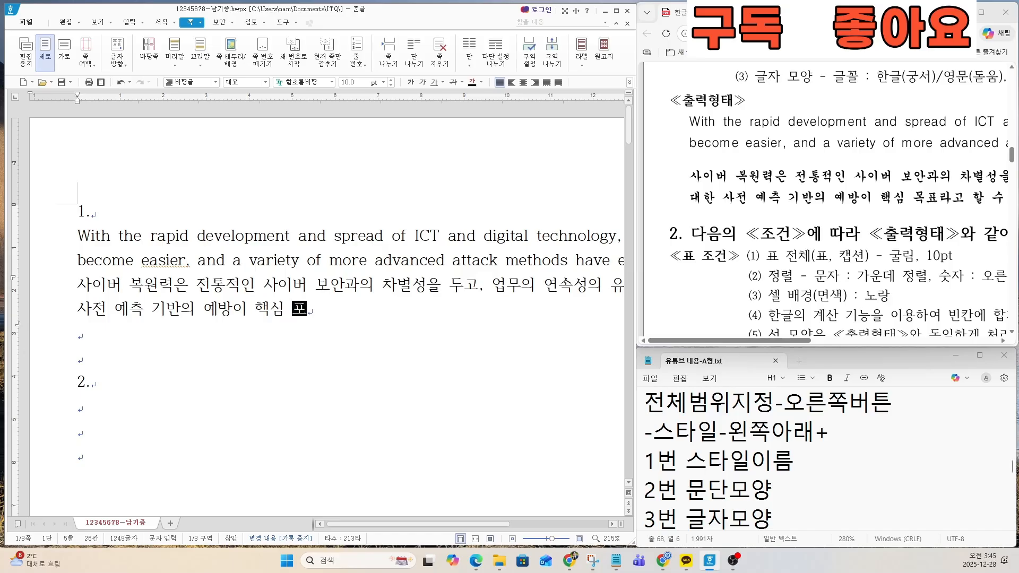
pyautogui.write('표라고 할 수')
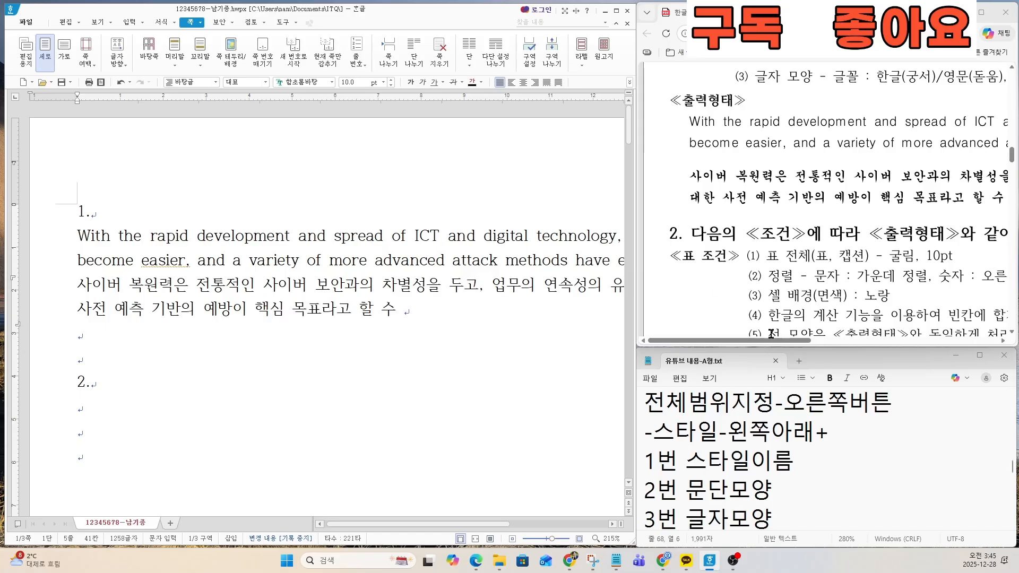
# Step: Finish the Korean paragraph with "있다.", following the end of the sample's second line
pyautogui.moveTo(770, 340); pyautogui.dragTo(870, 340)
pyautogui.click(452, 319)
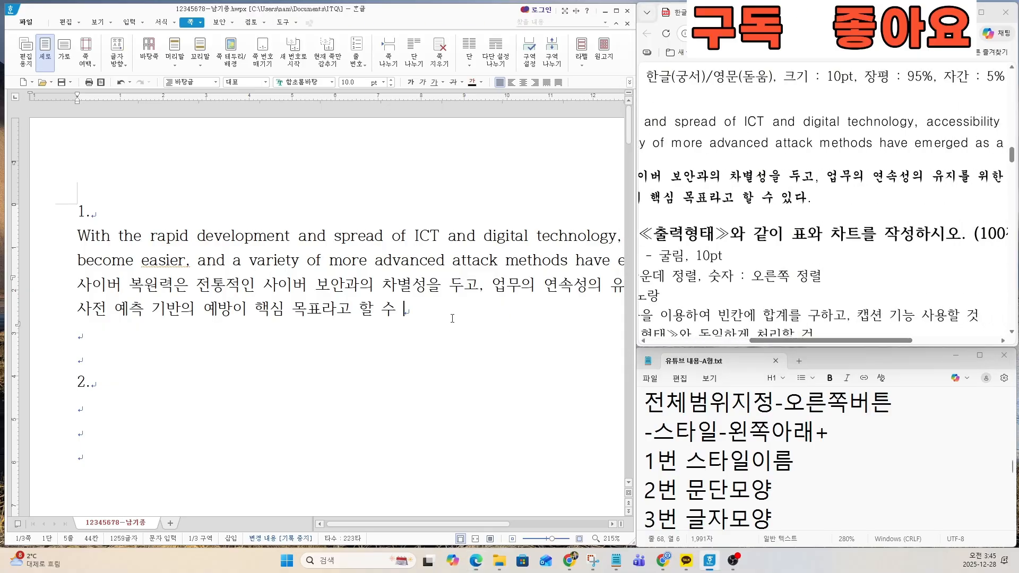
pyautogui.write('있다.')
# Step: Examine question 1's style conditions on the exam sheet and the matching style procedure in the notes file
pyautogui.keyDown('ctrl'); pyautogui.scroll(-4, 751, 227); pyautogui.keyUp('ctrl')
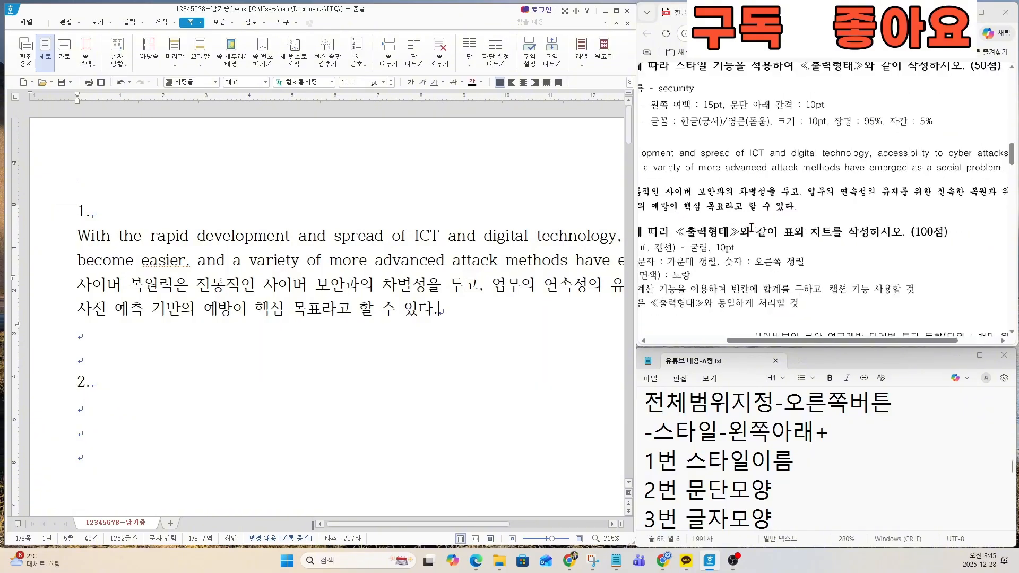
pyautogui.moveTo(783, 341); pyautogui.dragTo(742, 345)
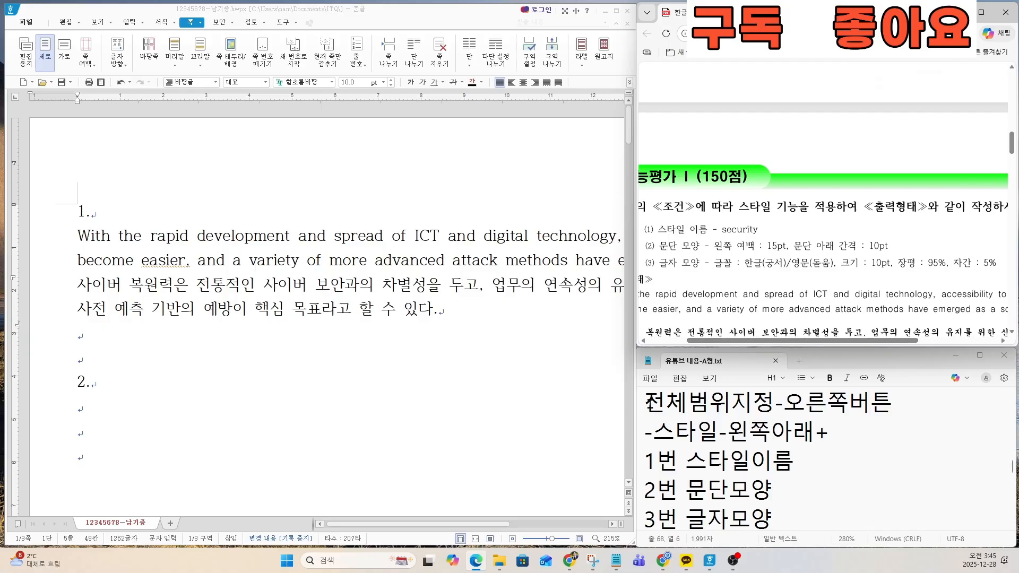
pyautogui.moveTo(645, 402); pyautogui.dragTo(808, 481)
pyautogui.click(779, 443)
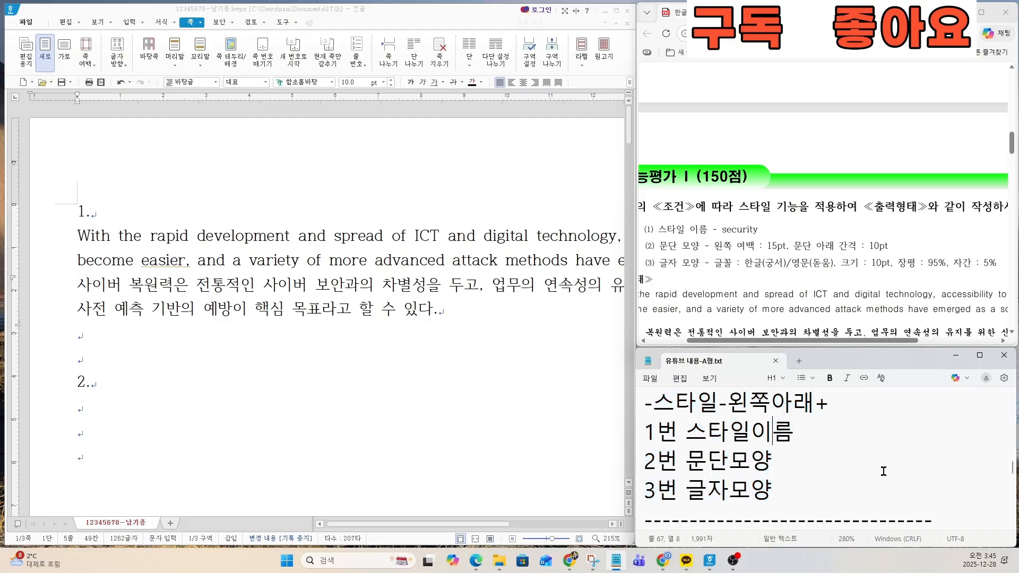
pyautogui.press('Up')
pyautogui.press('Up')
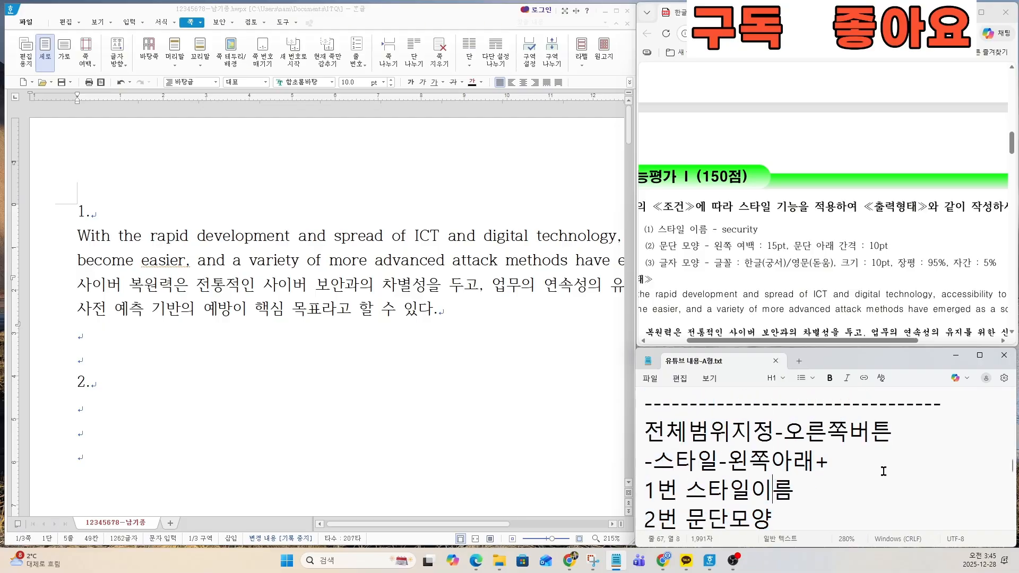
pyautogui.press('Down')
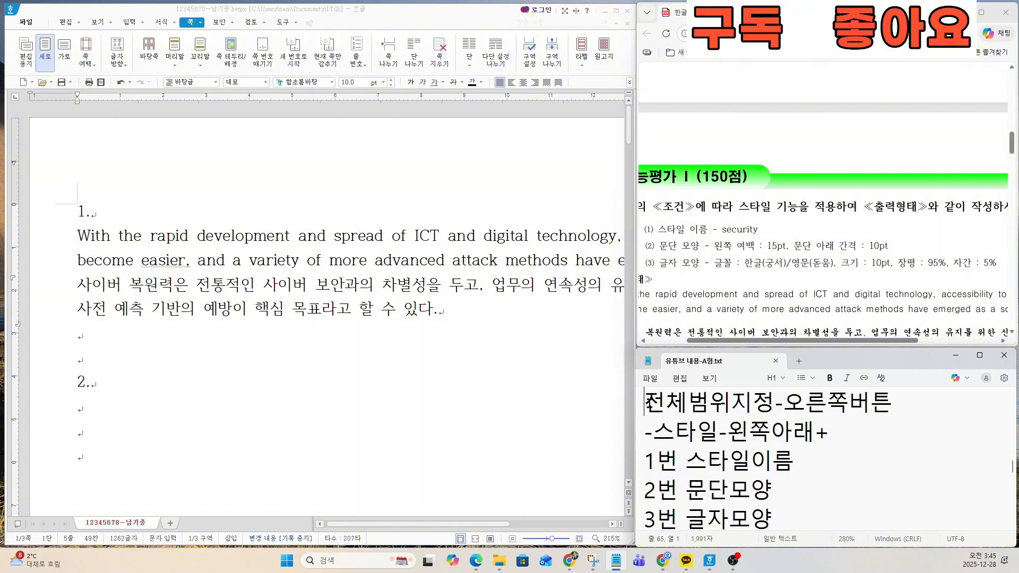
pyautogui.moveTo(645, 403); pyautogui.dragTo(771, 464)
pyautogui.scroll(3, 771, 463)
pyautogui.click(735, 467)
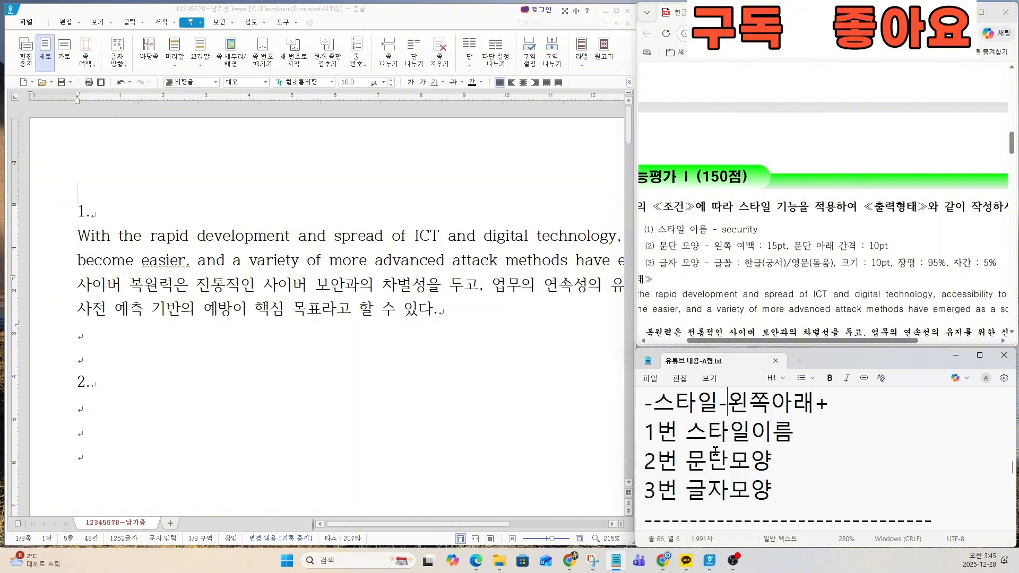
pyautogui.press('Up')
pyautogui.moveTo(778, 519); pyautogui.dragTo(665, 427)
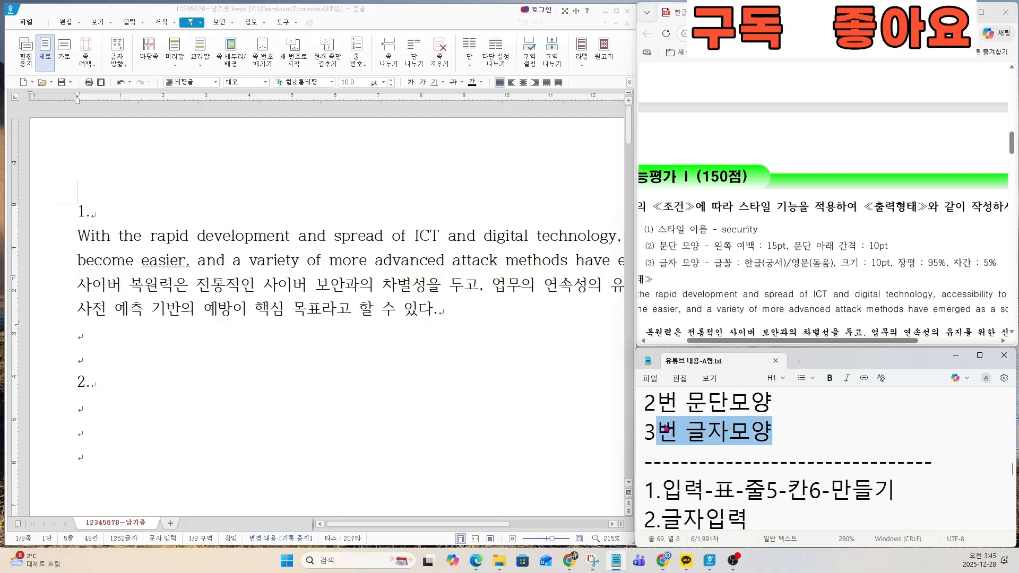
pyautogui.scroll(2, 735, 449)
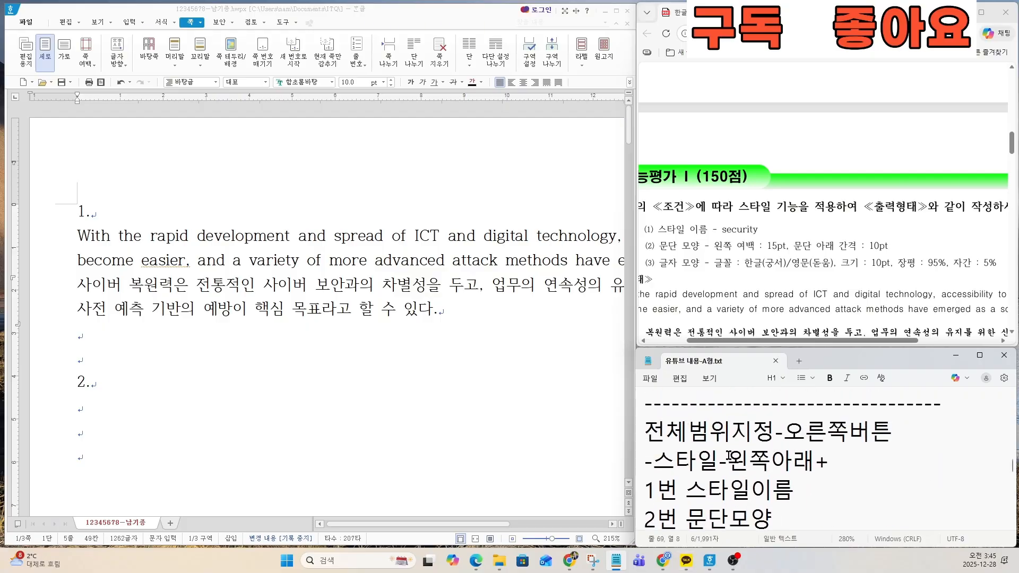
# Step: Highlight and reread the notes' style procedure from "전체범위지정-오른쪽버튼" through "3번 글자모양"
pyautogui.press('Down')
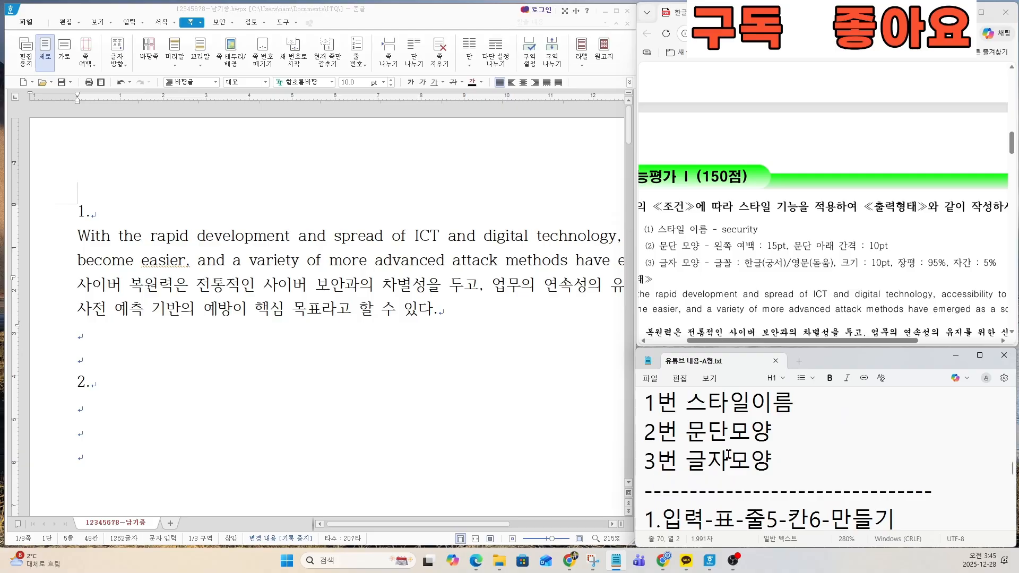
pyautogui.press('Up')
pyautogui.press('Up')
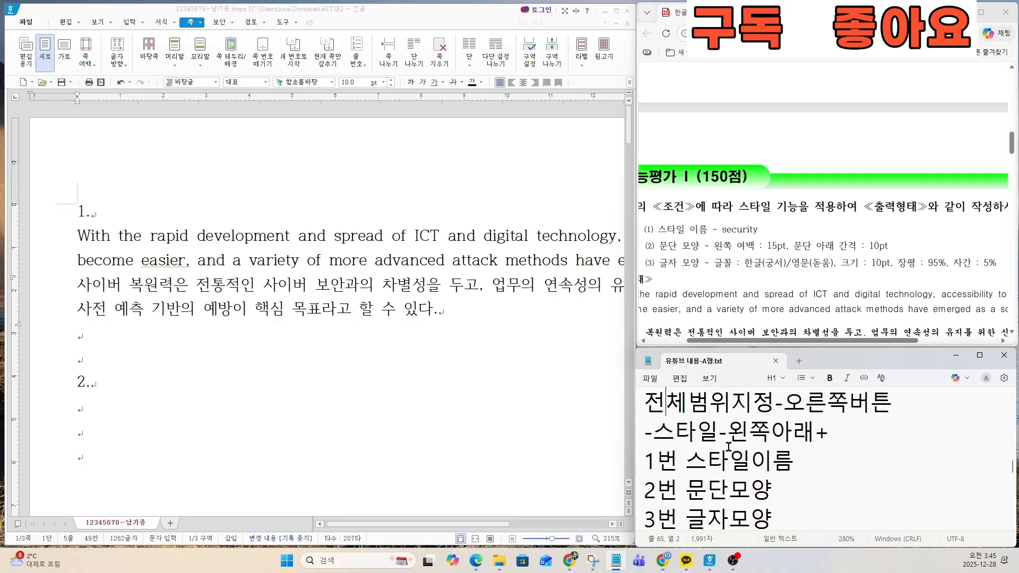
pyautogui.press('Home')
pyautogui.hotkey('shift', 'Down')
pyautogui.hotkey('shift', 'Down')
pyautogui.hotkey('shift', 'Down')
pyautogui.hotkey('shift', 'Down')
pyautogui.hotkey('shift', 'Down')
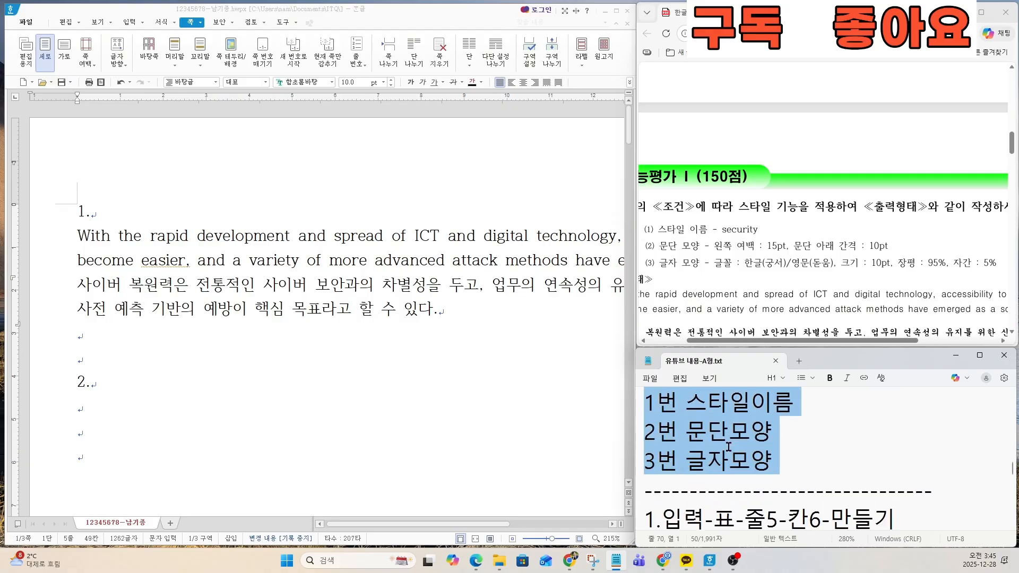
pyautogui.scroll(1, 731, 444)
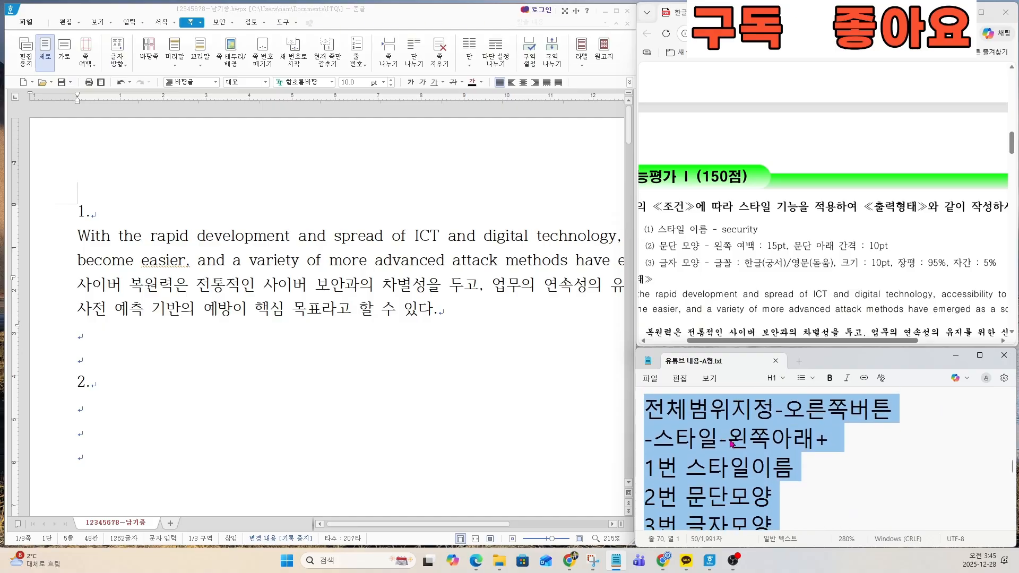
pyautogui.scroll(-1, 731, 444)
pyautogui.scroll(1, 731, 444)
pyautogui.scroll(-1, 731, 444)
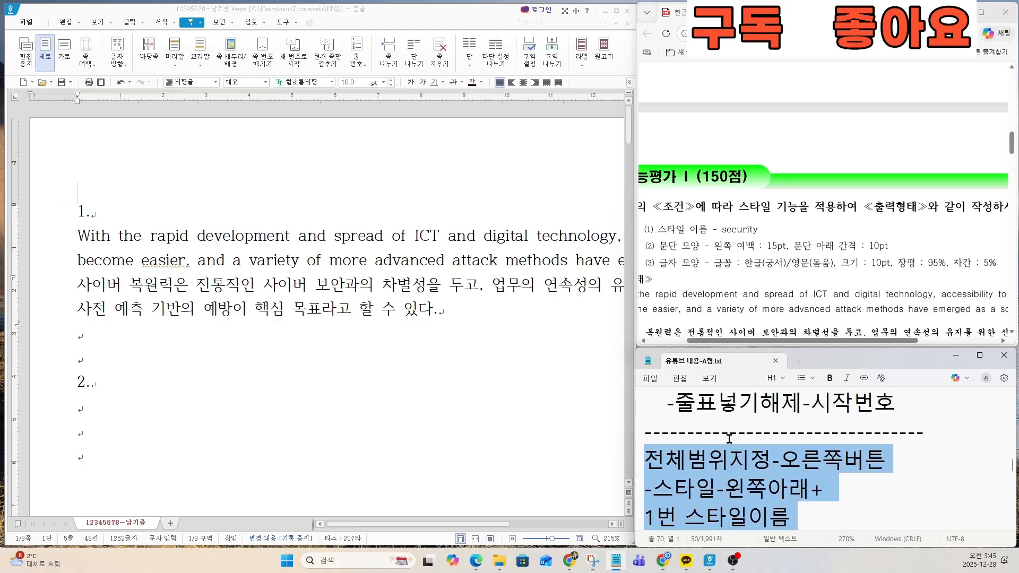
pyautogui.scroll(-1, 729, 439)
pyautogui.scroll(1, 730, 443)
pyautogui.click(729, 459)
pyautogui.press('Down')
pyautogui.press('Down')
pyautogui.press('Down')
pyautogui.press('Down')
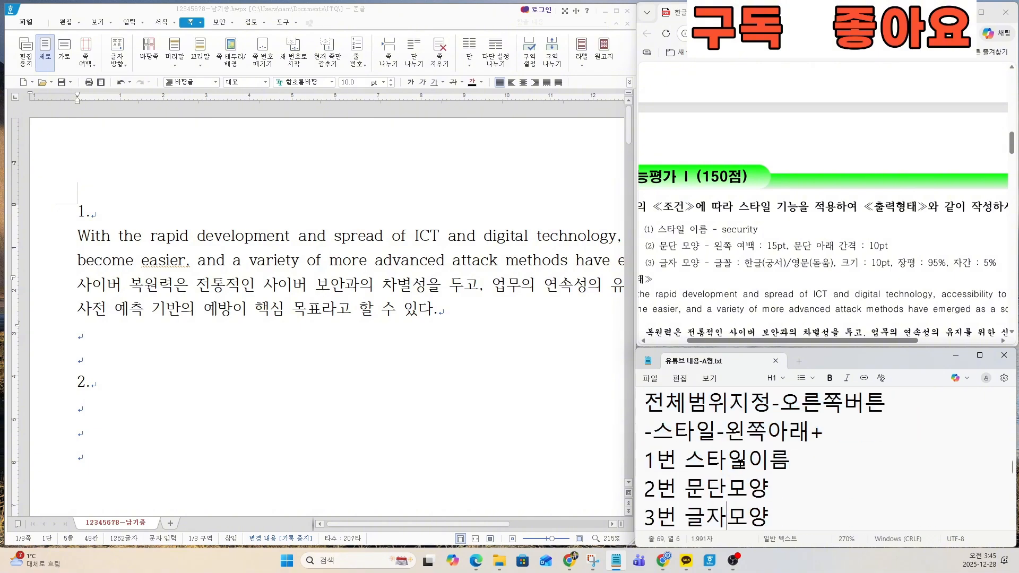
# Step: Select question 1's English and Korean paragraphs in the document and start adding a new style for them
pyautogui.moveTo(645, 401); pyautogui.dragTo(766, 509)
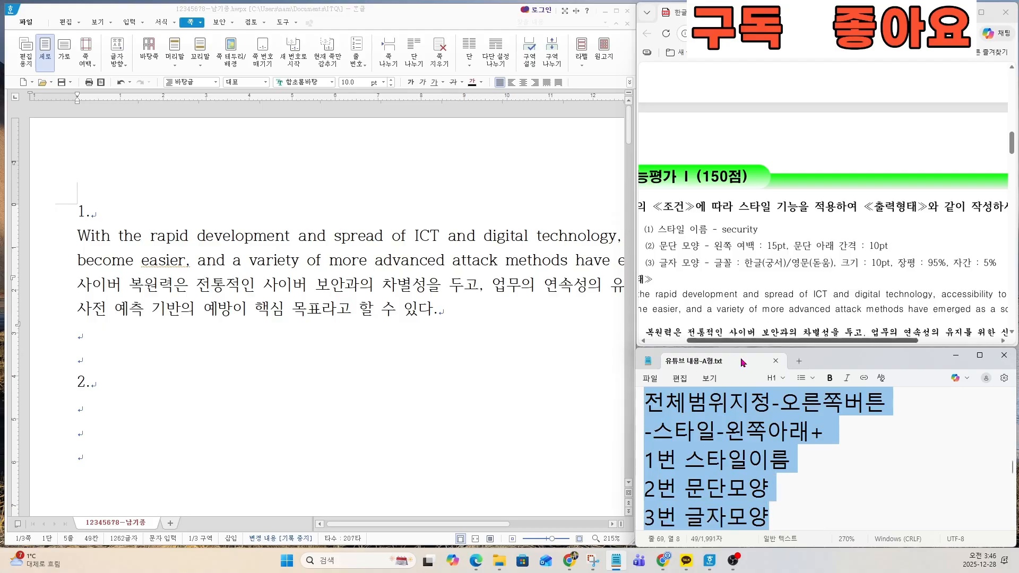
pyautogui.click(686, 248)
pyautogui.scroll(1, 714, 255)
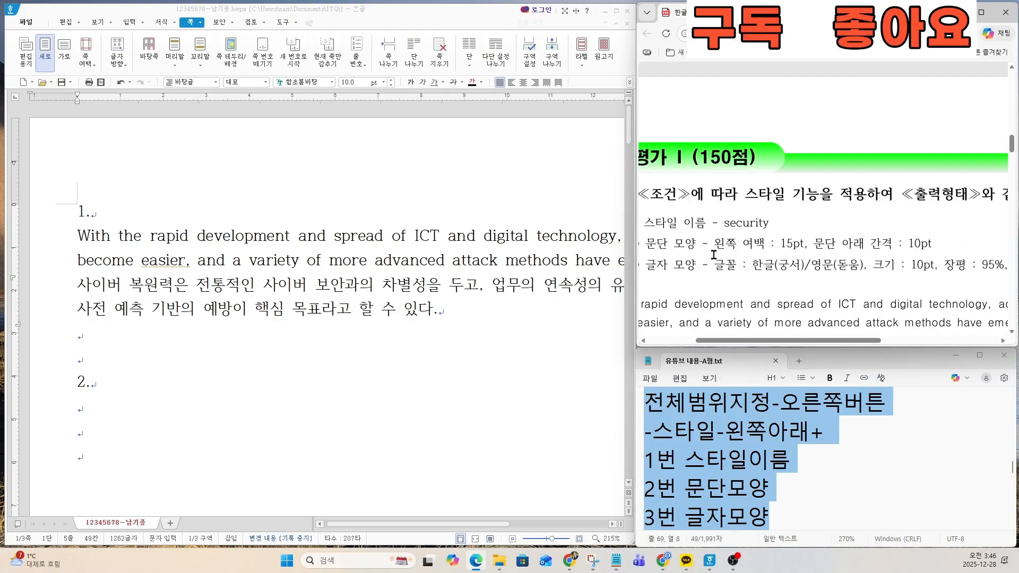
pyautogui.scroll(-1, 713, 255)
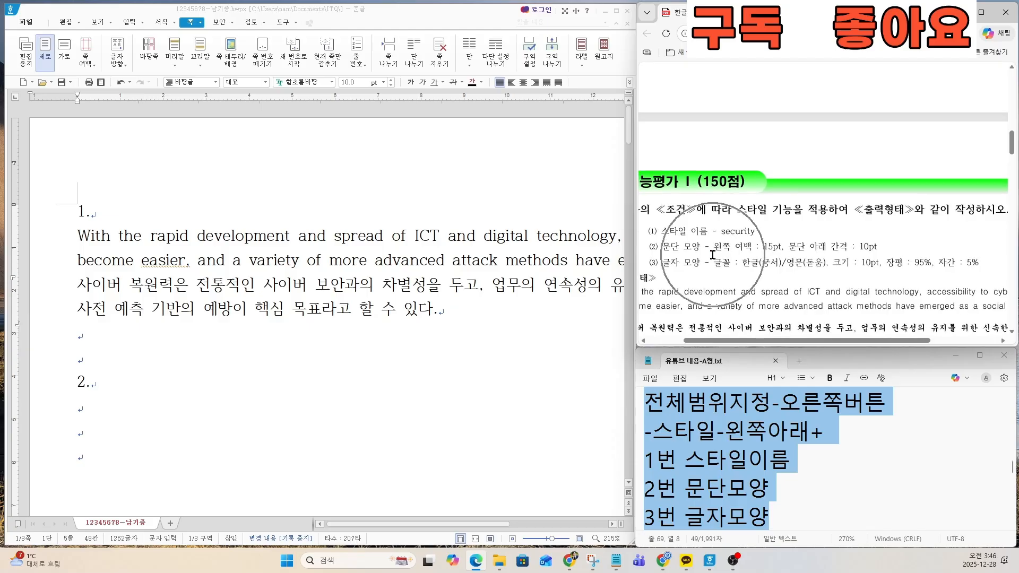
pyautogui.moveTo(78, 236); pyautogui.dragTo(434, 308)
pyautogui.rightClick(269, 254)
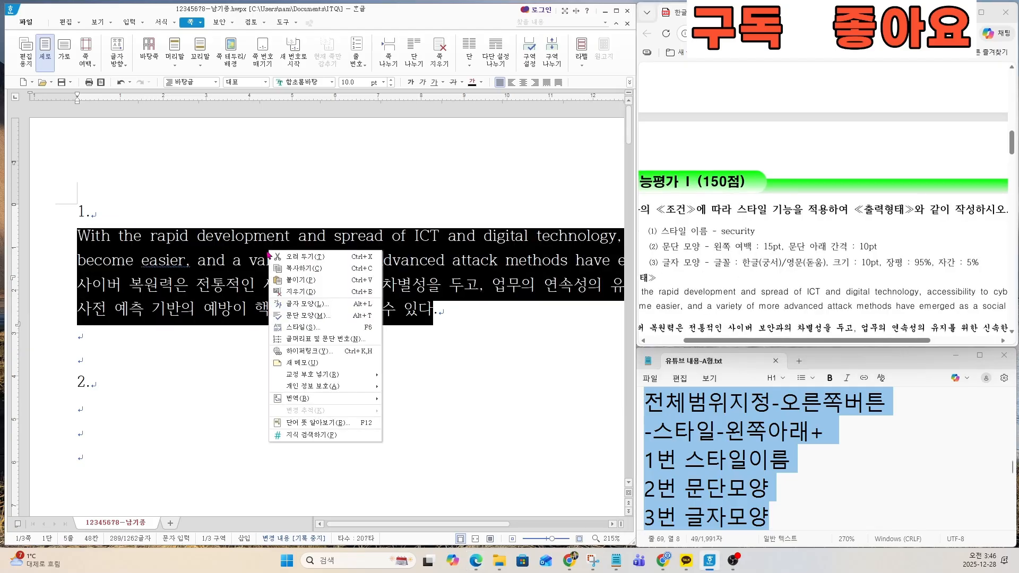
pyautogui.click(304, 328)
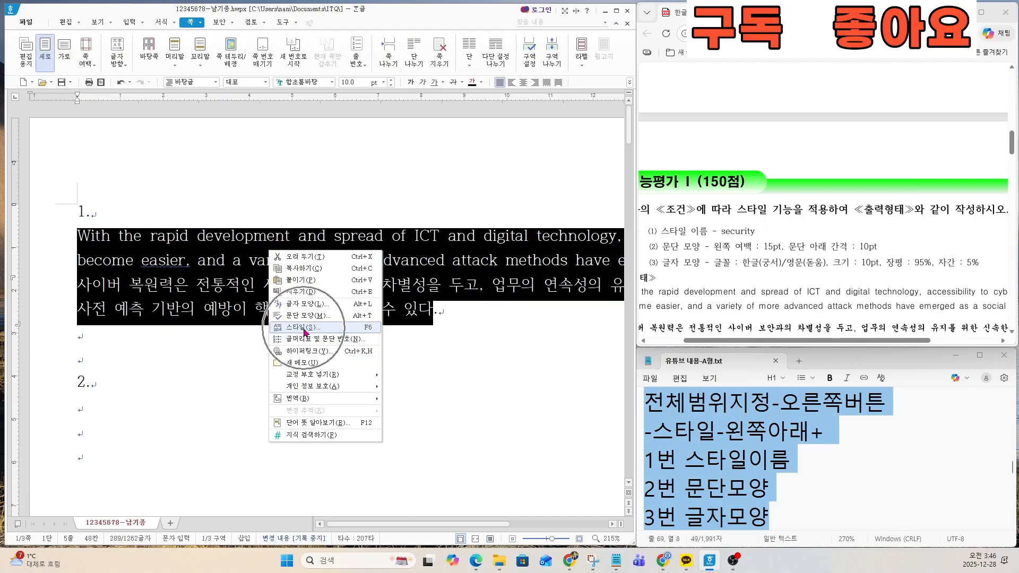
pyautogui.click(127, 394)
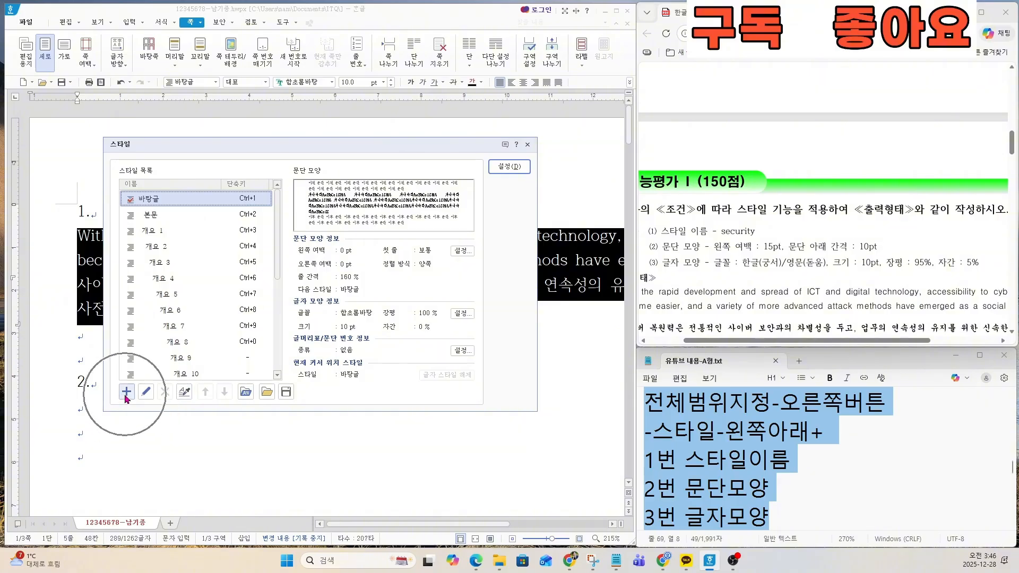
# Step: Name the new style "security", as condition (1) on the exam sheet requires
pyautogui.click(198, 259)
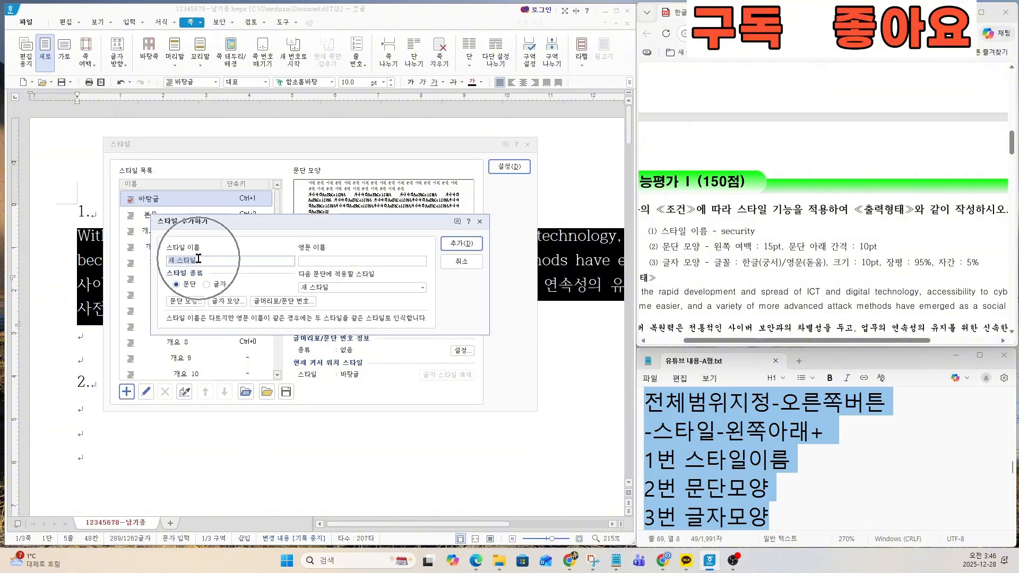
pyautogui.press('ctrl')
pyautogui.press('ctrl')
pyautogui.press('ctrl')
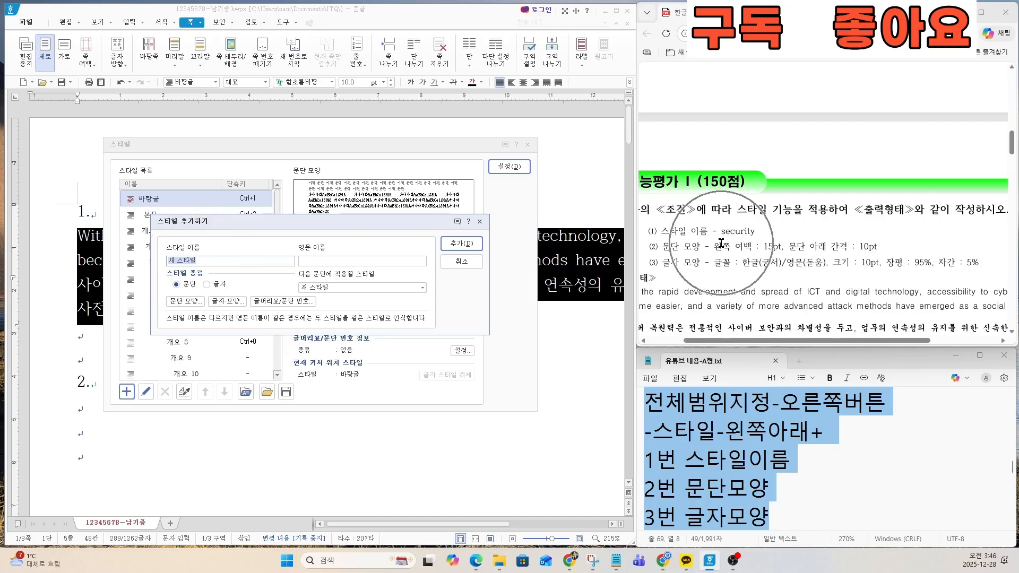
pyautogui.press('ctrl')
pyautogui.press('ctrl')
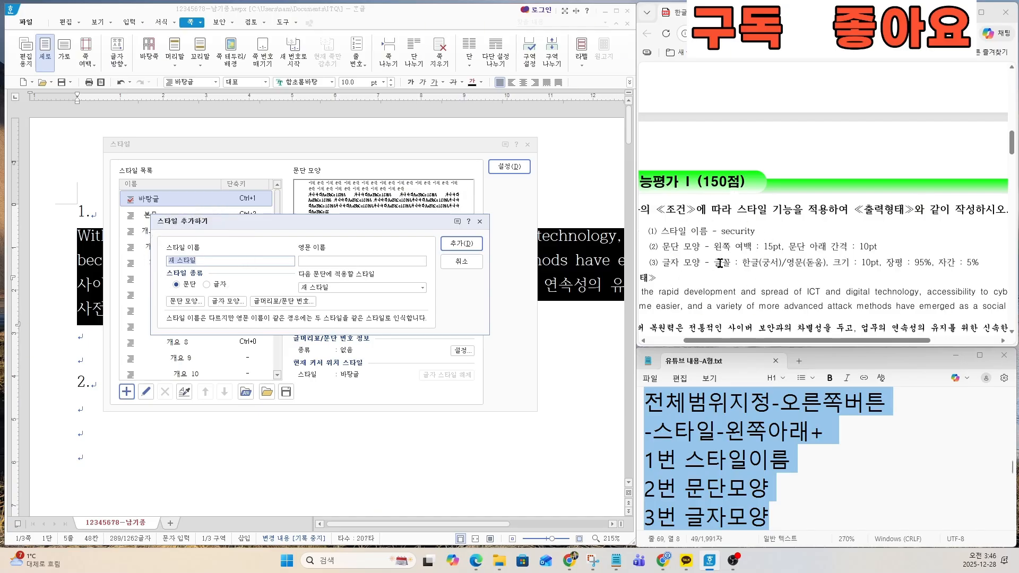
pyautogui.press('ctrl')
pyautogui.write('ㄴㄷ')
pyautogui.write('cu')
pyautogui.press('ctrl')
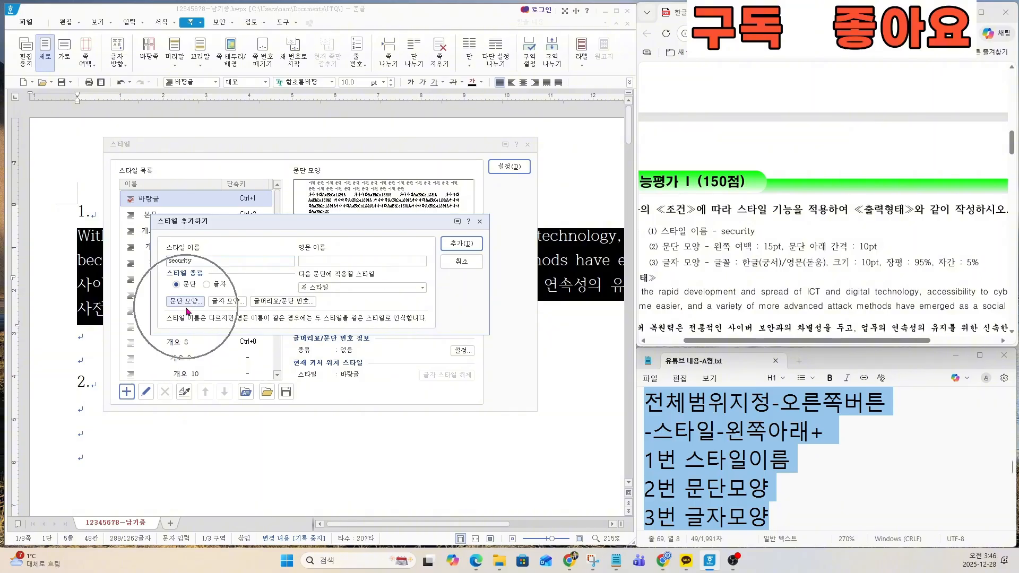
pyautogui.press('ctrl')
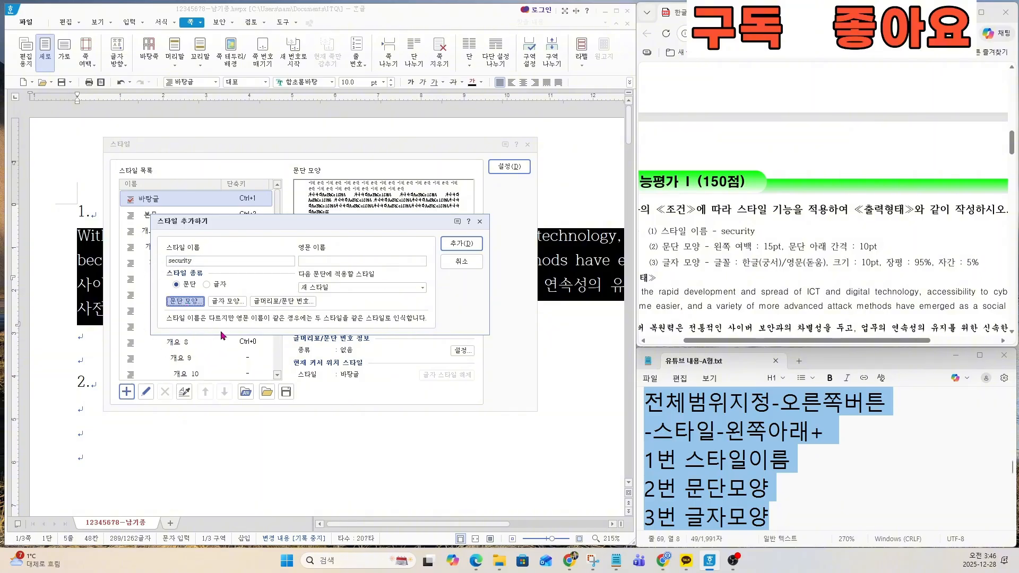
# Step: Set the style's paragraph shape to a 15 pt left margin and 10 pt spacing below the paragraph
pyautogui.click(186, 301)
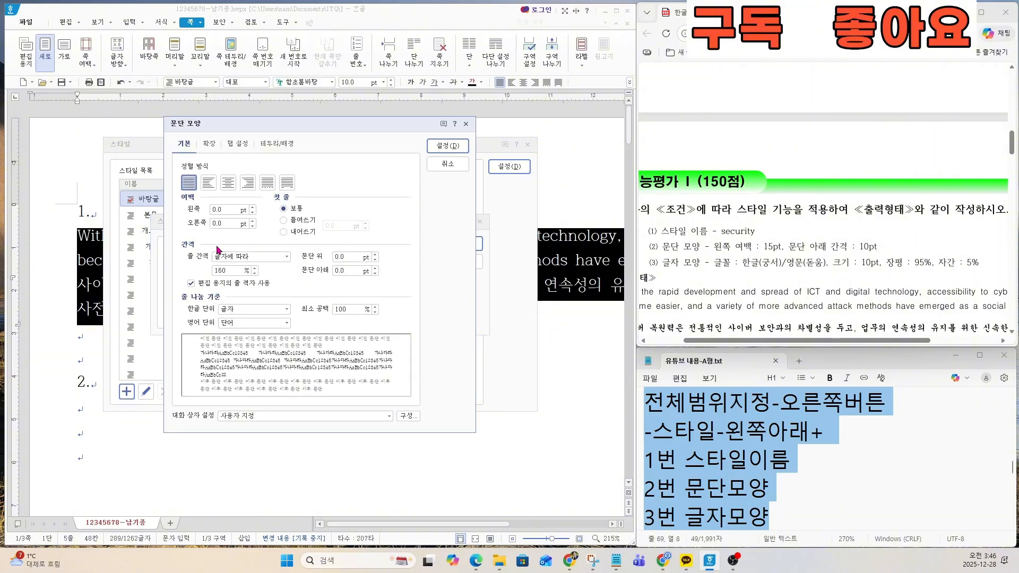
pyautogui.press('ctrl')
pyautogui.click(226, 210)
pyautogui.write('15')
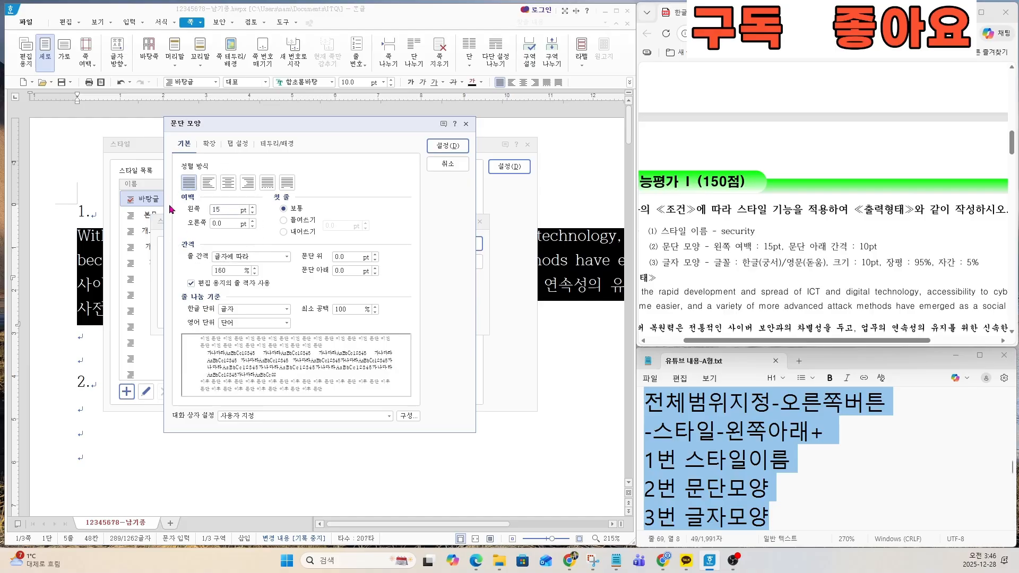
pyautogui.click(318, 272)
pyautogui.write('10')
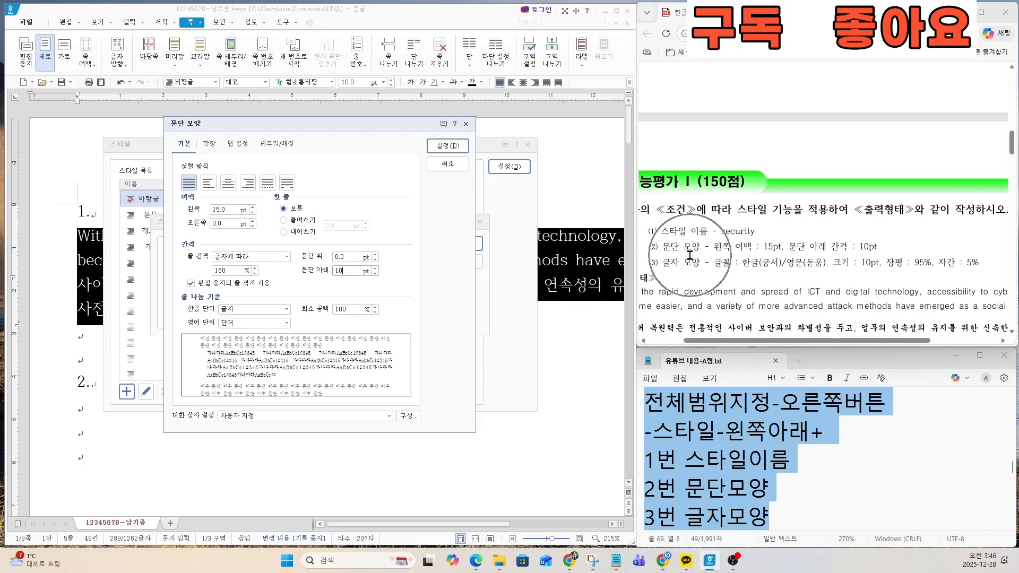
pyautogui.click(440, 145)
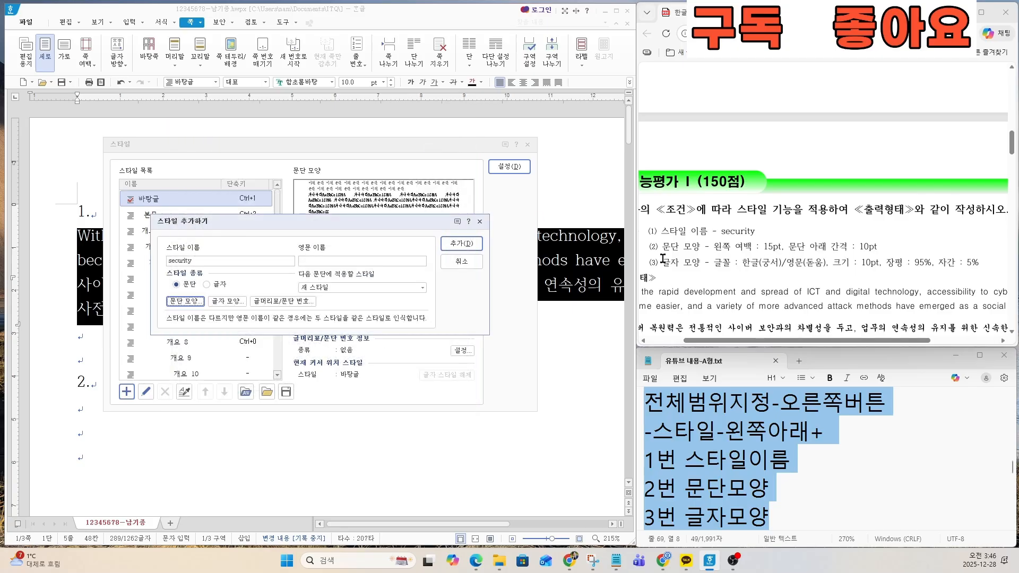
# Step: In the style's character shape, set the font for Korean (한글) text to 궁서
pyautogui.moveTo(663, 260); pyautogui.dragTo(977, 264)
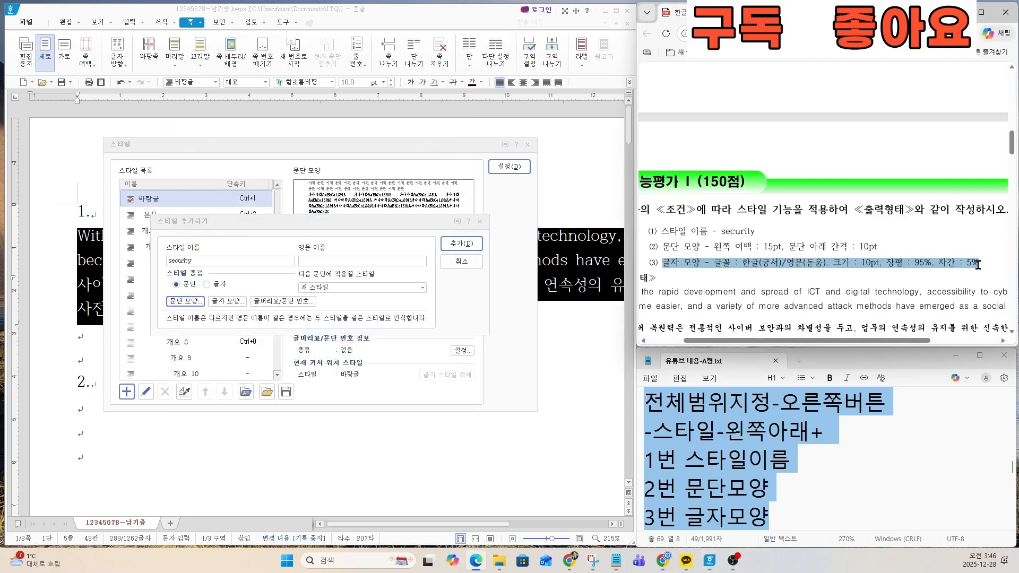
pyautogui.click(230, 302)
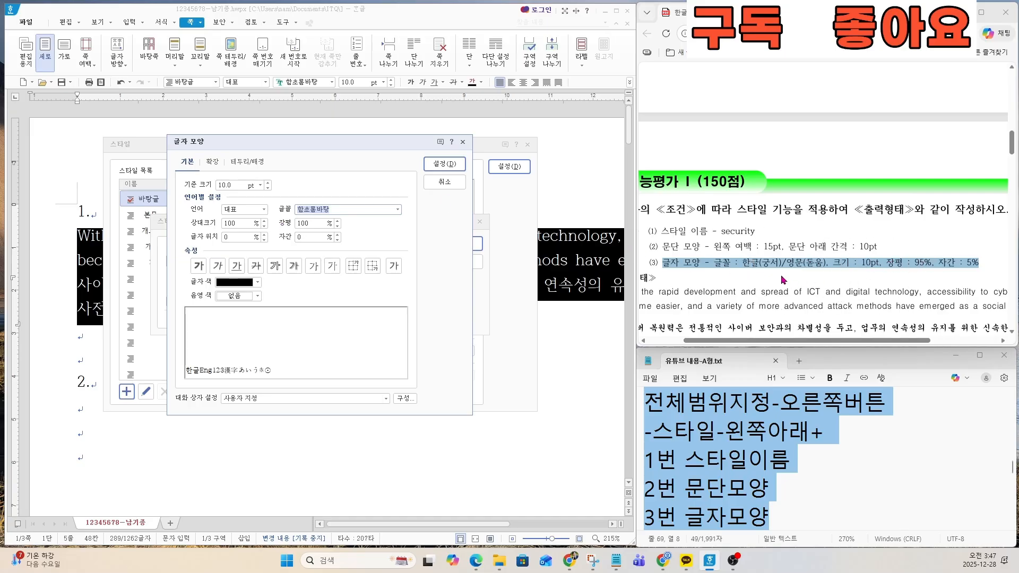
pyautogui.click(783, 280)
pyautogui.click(244, 209)
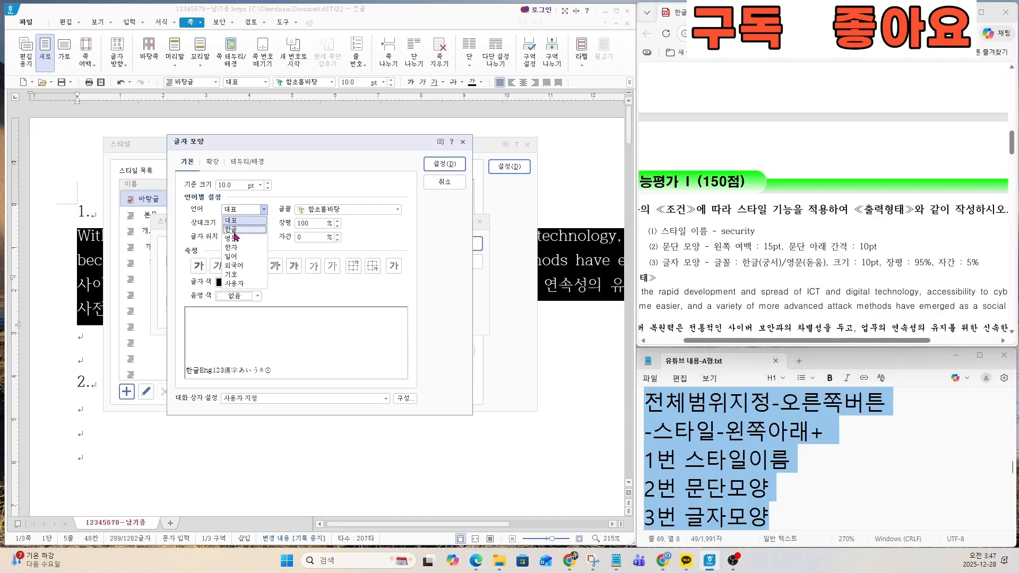
pyautogui.click(235, 230)
pyautogui.click(317, 210)
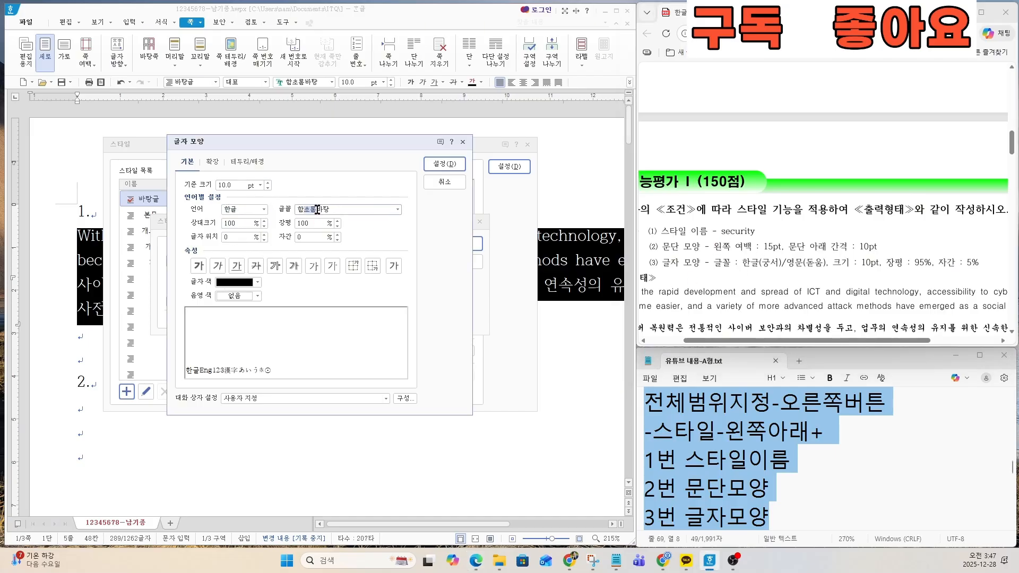
pyautogui.doubleClick(346, 210)
pyautogui.write('rndt')
pyautogui.press('BackSpace')
pyautogui.press('BackSpace')
pyautogui.press('BackSpace')
pyautogui.write('궁서')
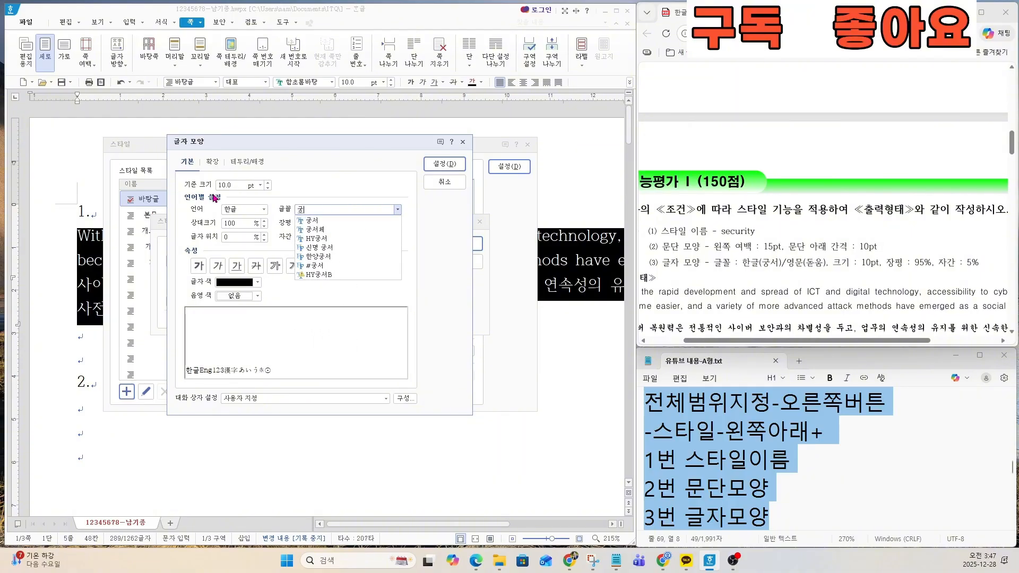
pyautogui.press('Return')
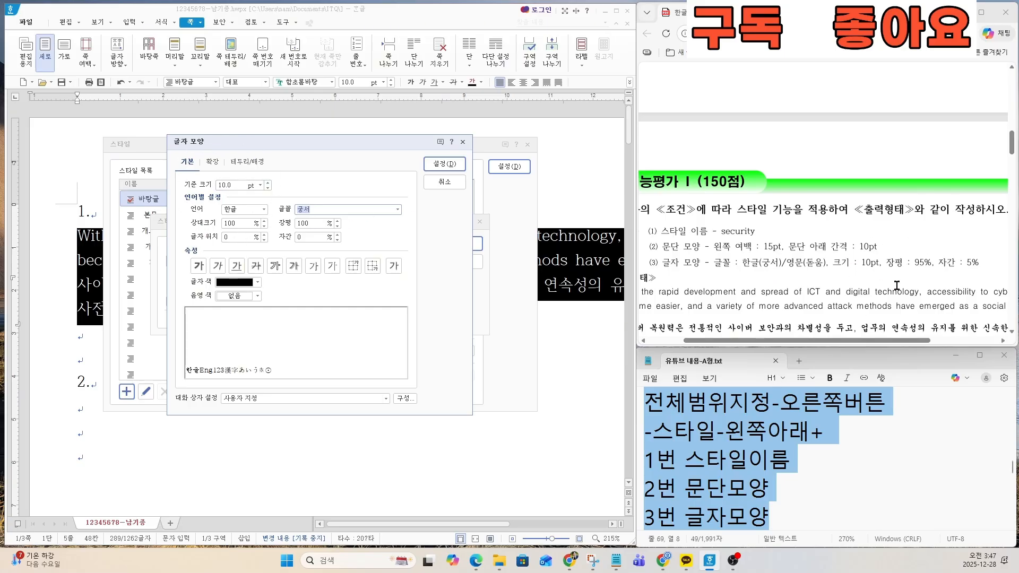
# Step: Set the Korean text's character width (장평) to 95% and letter spacing (자간) to 5%
pyautogui.click(315, 223)
pyautogui.write('95')
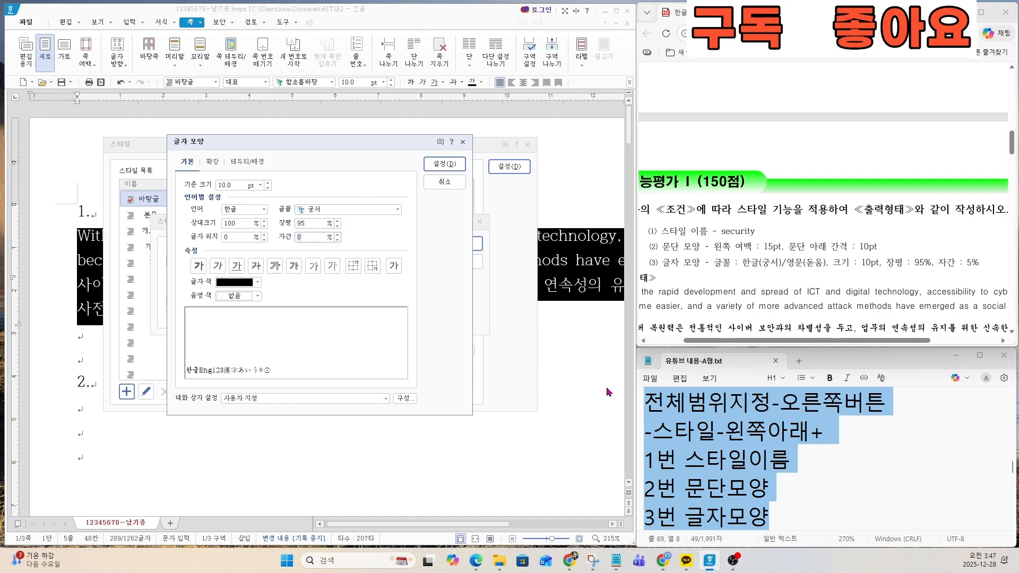
pyautogui.press('Tab')
pyautogui.write('5')
pyautogui.click(320, 223)
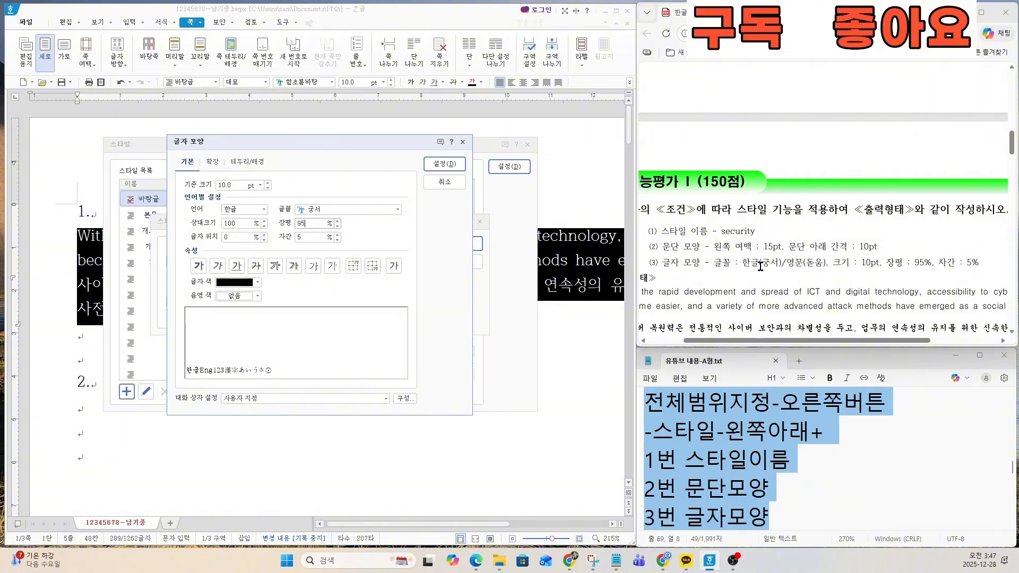
# Step: Switch the character settings to English (영문) and set its font to 돋움
pyautogui.click(262, 210)
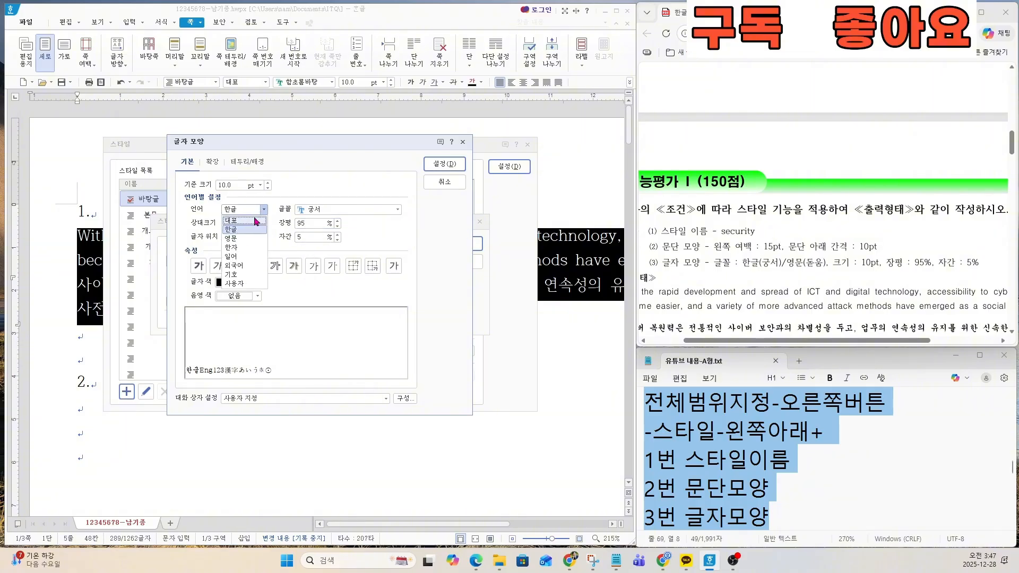
pyautogui.click(262, 210)
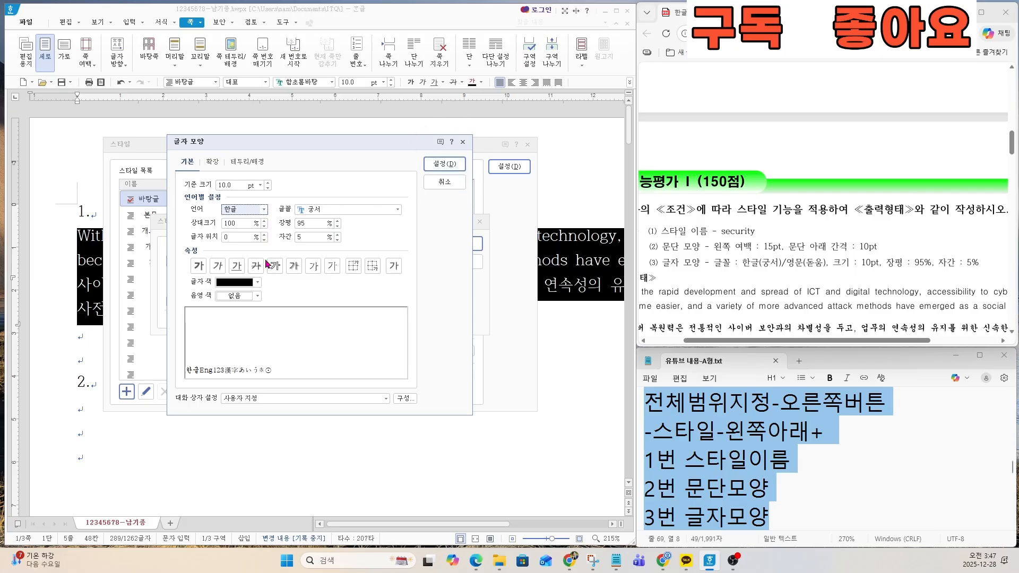
pyautogui.click(262, 210)
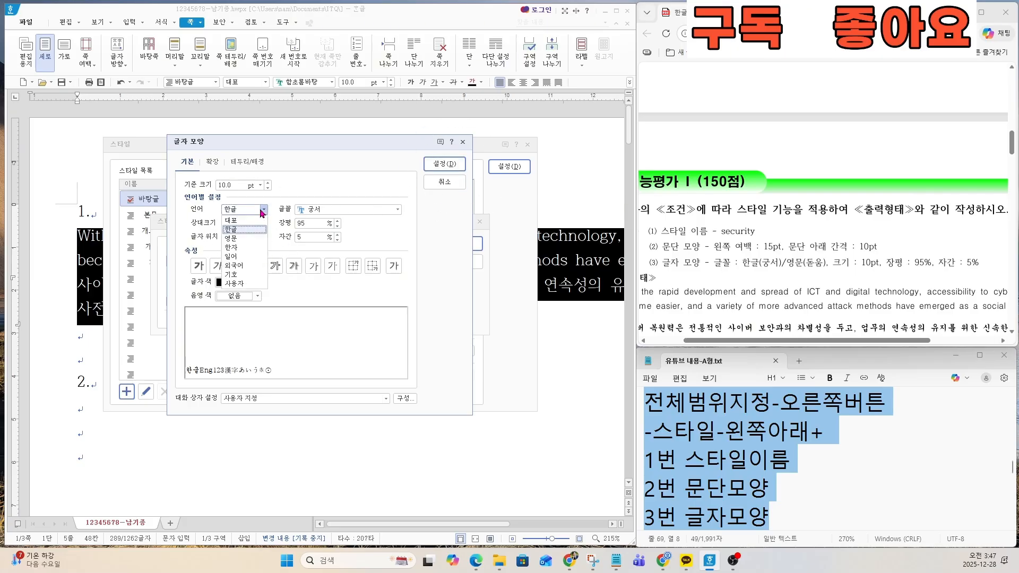
pyautogui.click(245, 238)
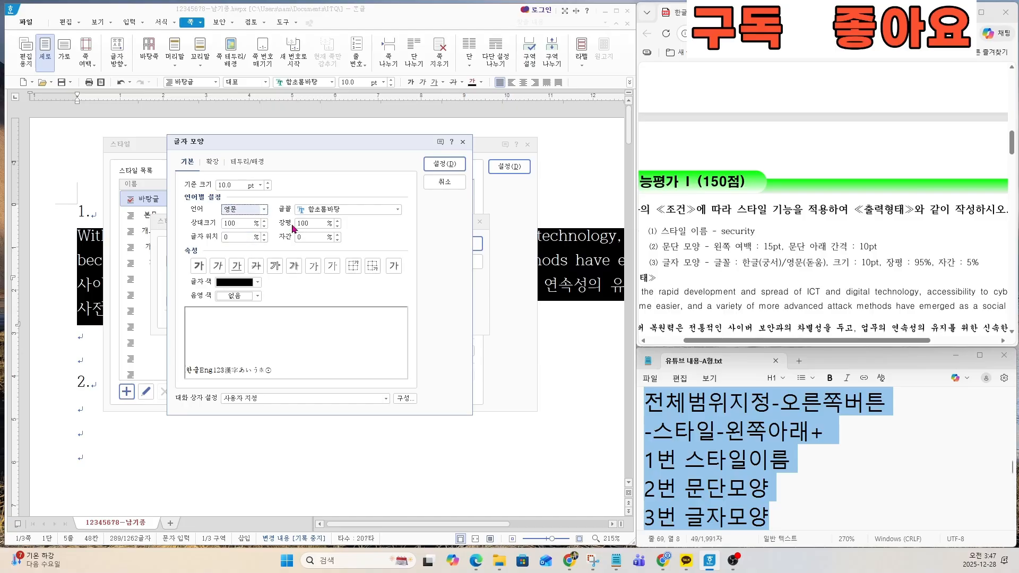
pyautogui.click(345, 210)
pyautogui.write('돋움')
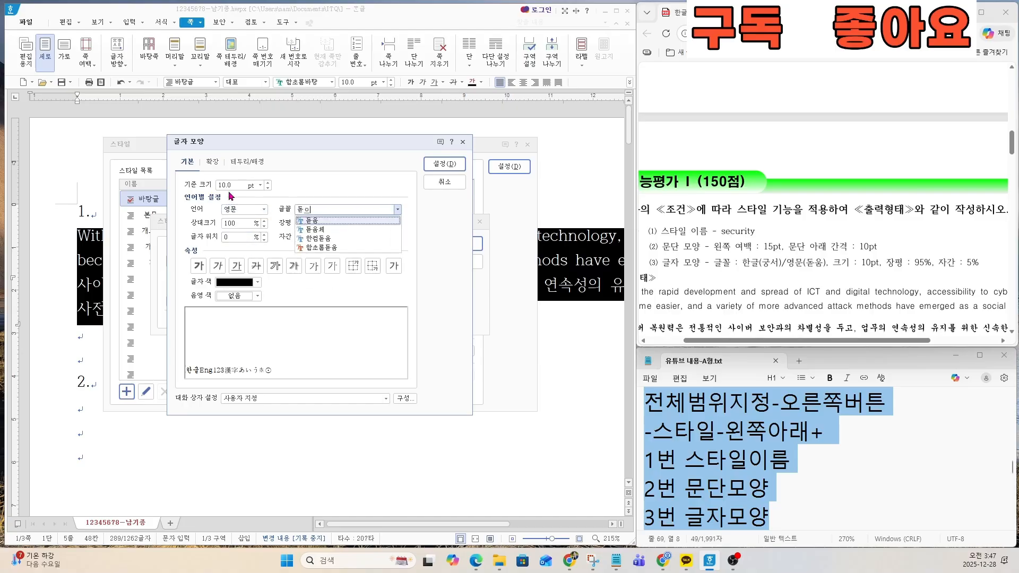
pyautogui.press('Return')
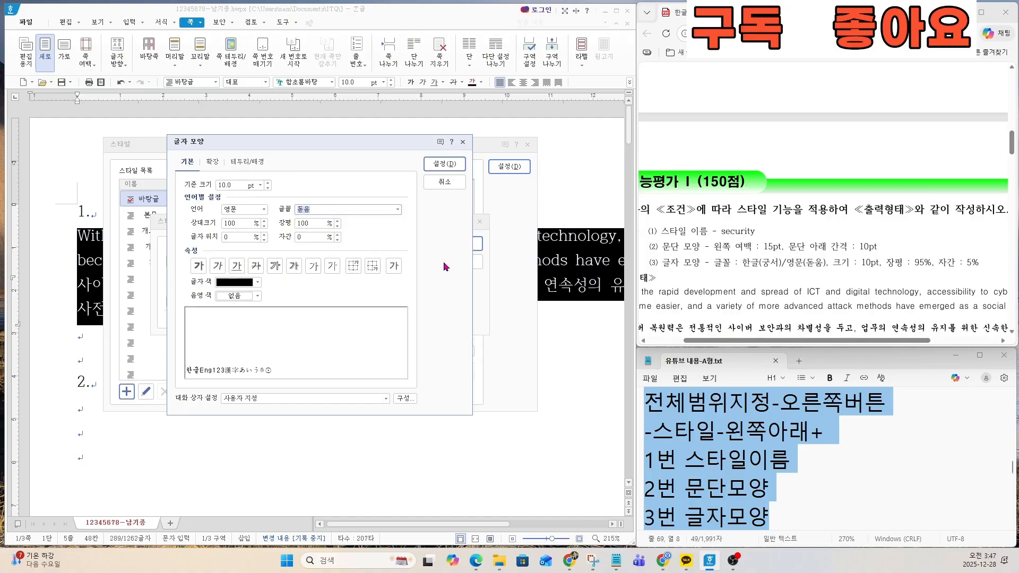
# Step: Set the English text's character width (장평) to 95% and letter spacing (자간) to 5%, and accept the character shape
pyautogui.click(317, 223)
pyautogui.write('95')
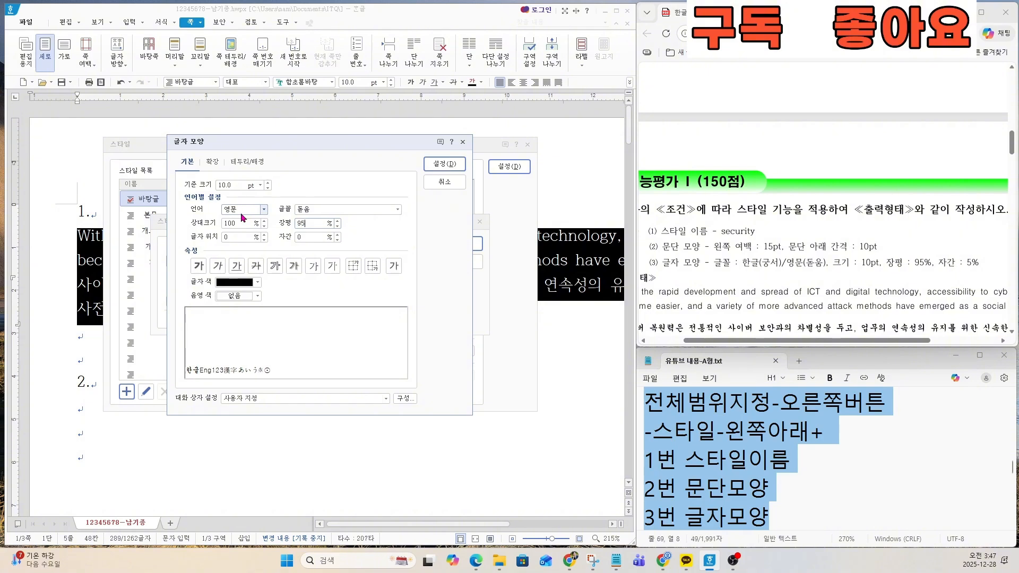
pyautogui.click(308, 236)
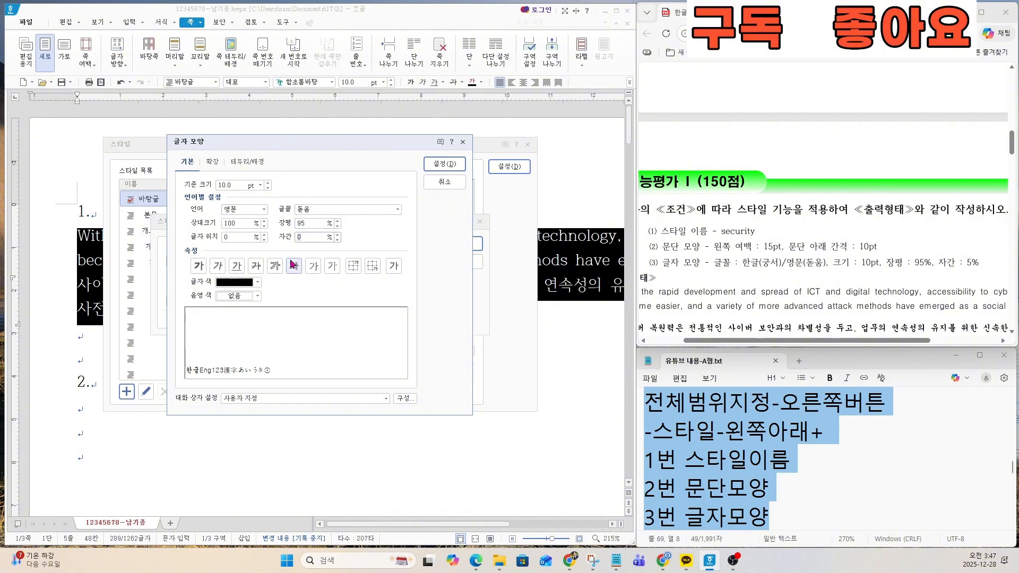
pyautogui.write('5')
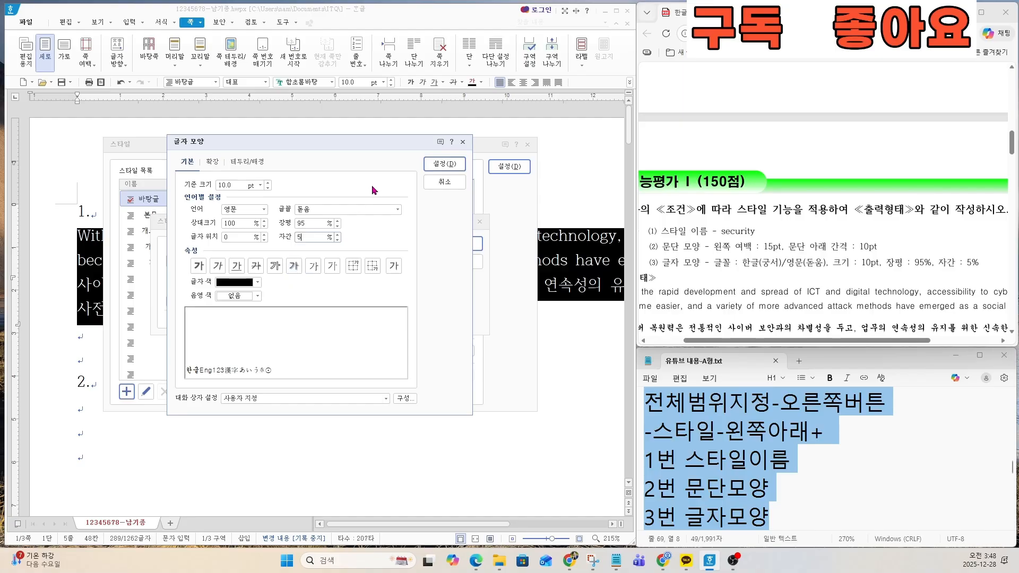
pyautogui.click(443, 166)
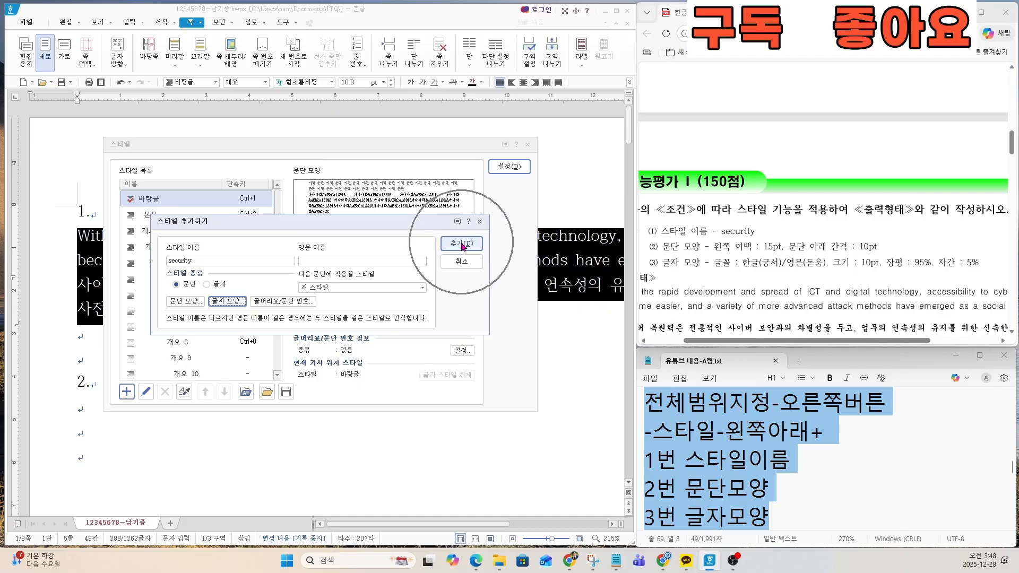
# Step: Add the finished security style to the style list and apply it to the selected paragraphs
pyautogui.click(461, 244)
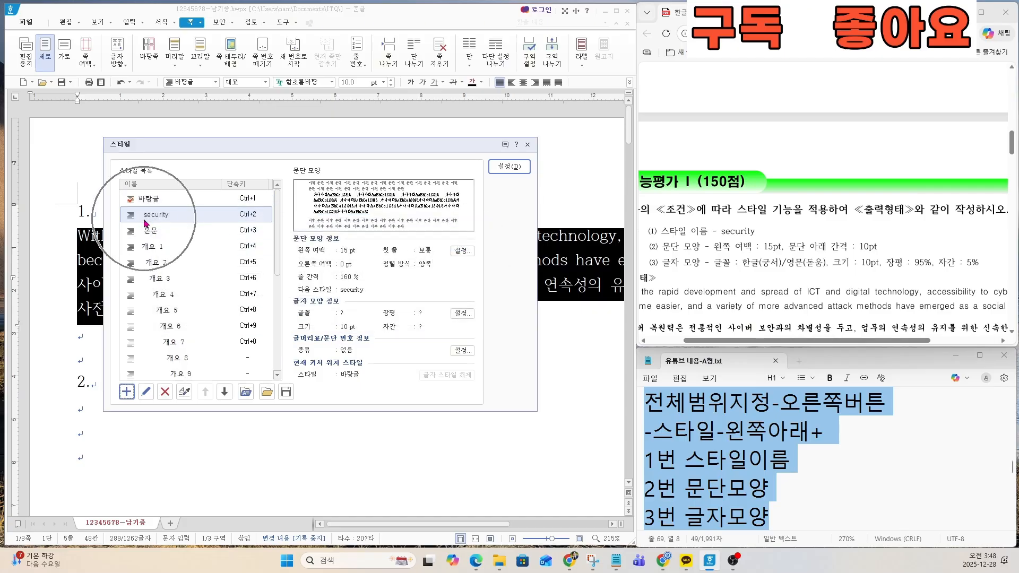
pyautogui.click(504, 168)
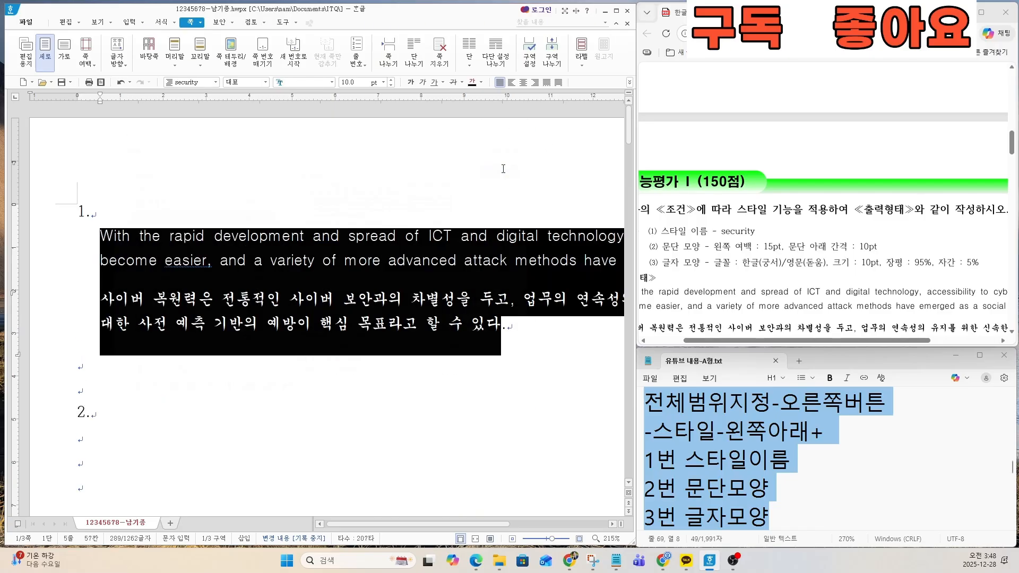
# Step: Compare the styled paragraphs with the exam sheet and examine question 2's table conditions and sample output
pyautogui.click(403, 313)
pyautogui.keyDown('ctrl'); pyautogui.scroll(-1, 398, 316); pyautogui.keyUp('ctrl')
pyautogui.keyDown('ctrl'); pyautogui.scroll(-1, 384, 312); pyautogui.keyUp('ctrl')
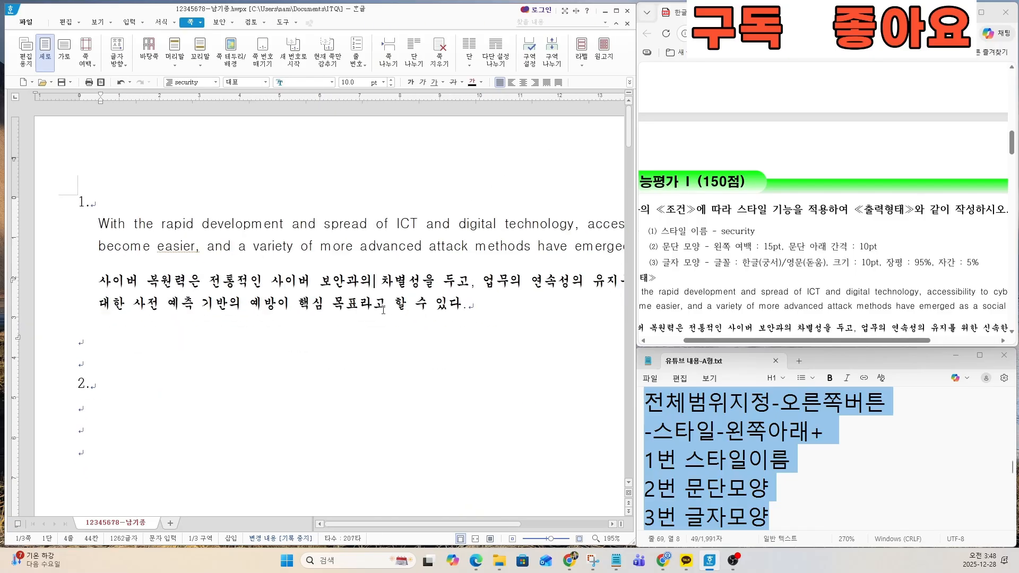
pyautogui.keyDown('ctrl'); pyautogui.scroll(-2, 696, 295); pyautogui.keyUp('ctrl')
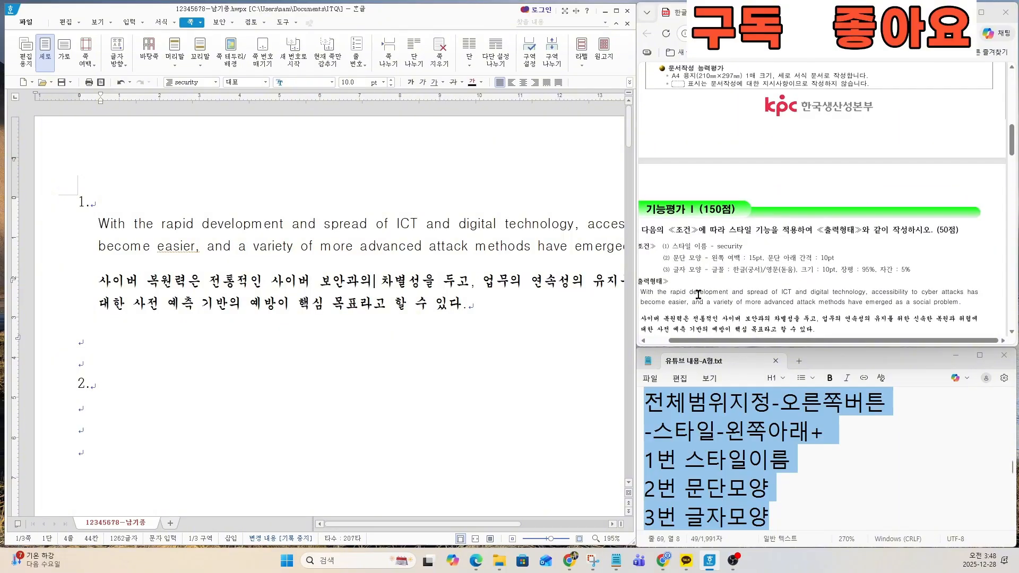
pyautogui.keyDown('ctrl'); pyautogui.scroll(1, 731, 276); pyautogui.keyUp('ctrl')
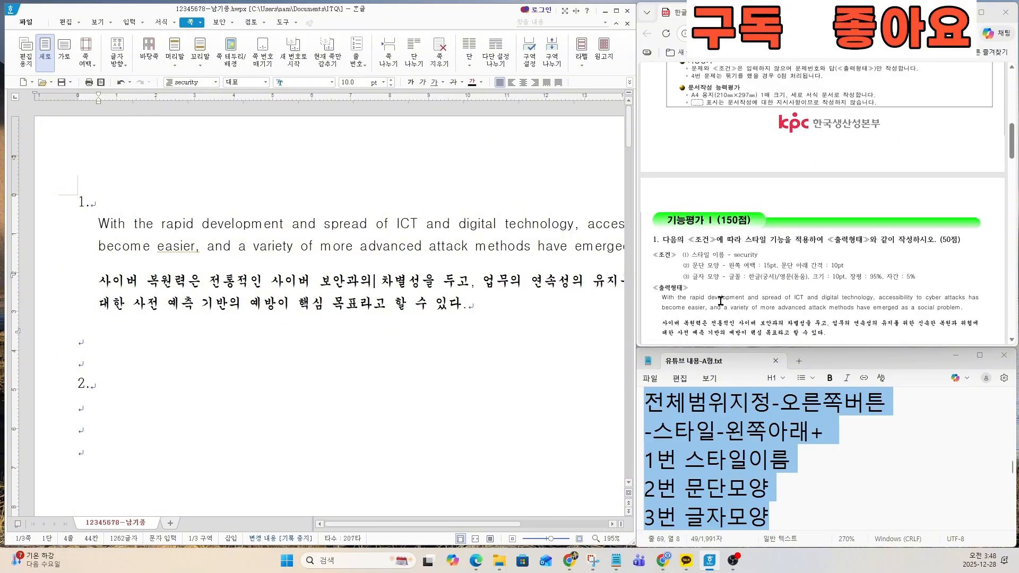
pyautogui.scroll(-2, 722, 305)
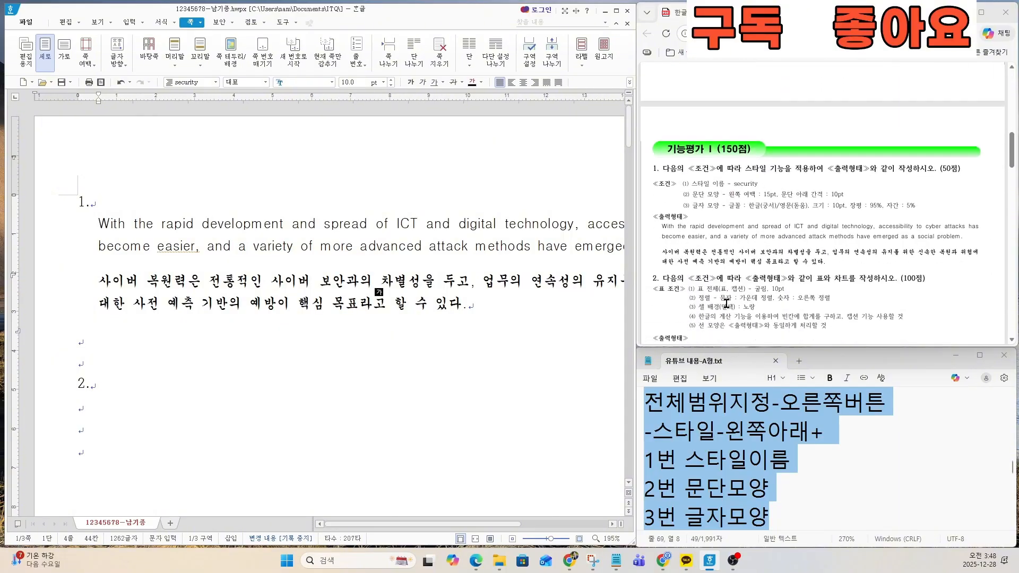
pyautogui.scroll(-2, 725, 303)
pyautogui.click(221, 306)
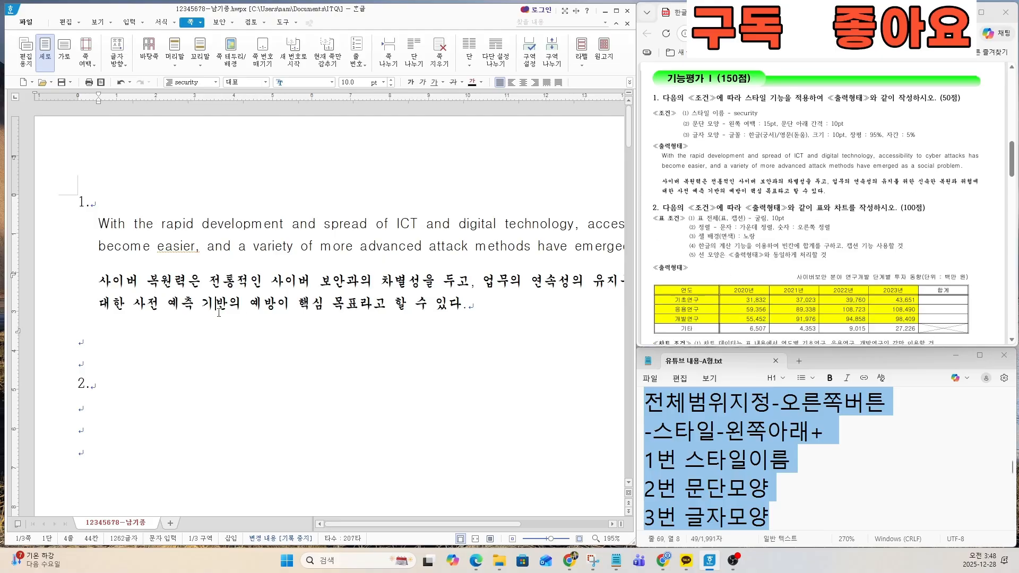
pyautogui.scroll(-2, 221, 318)
pyautogui.click(113, 329)
pyautogui.keyDown('ctrl'); pyautogui.scroll(1, 98, 333); pyautogui.keyUp('ctrl')
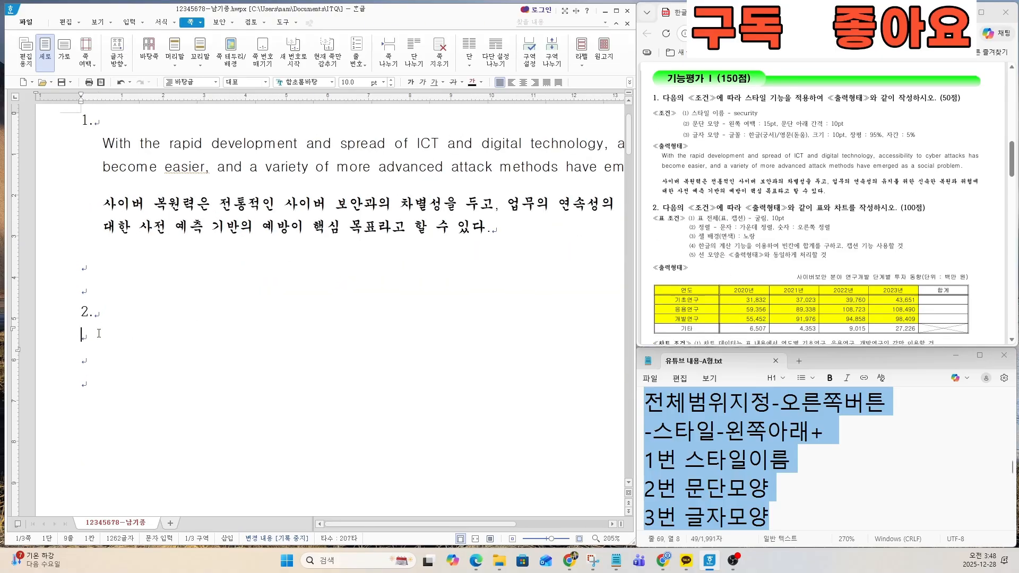
pyautogui.scroll(-2, 847, 279)
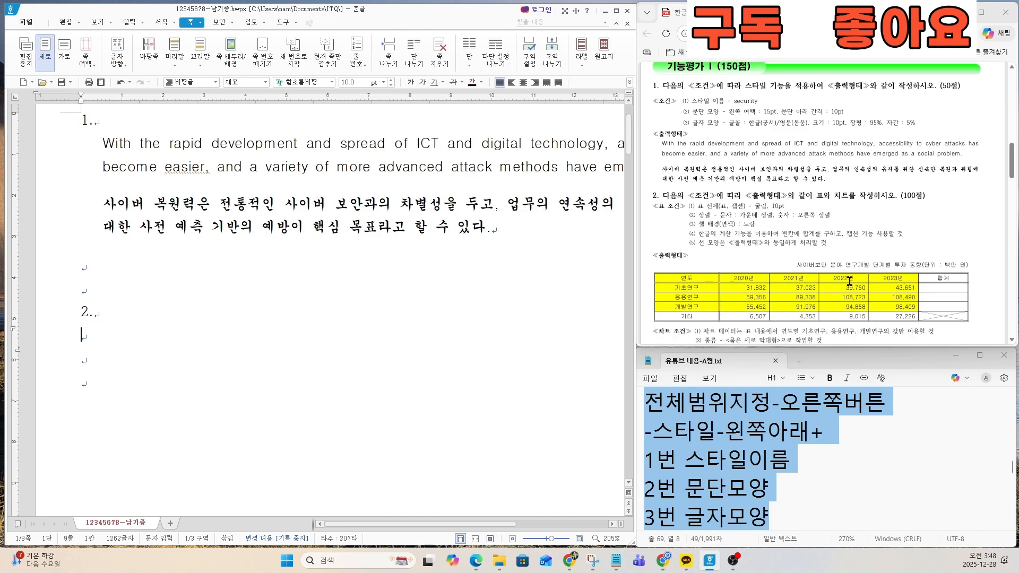
# Step: Find the table-creation instructions in the 유튜브 내용-A형.txt notes and highlight the first one
pyautogui.click(813, 444)
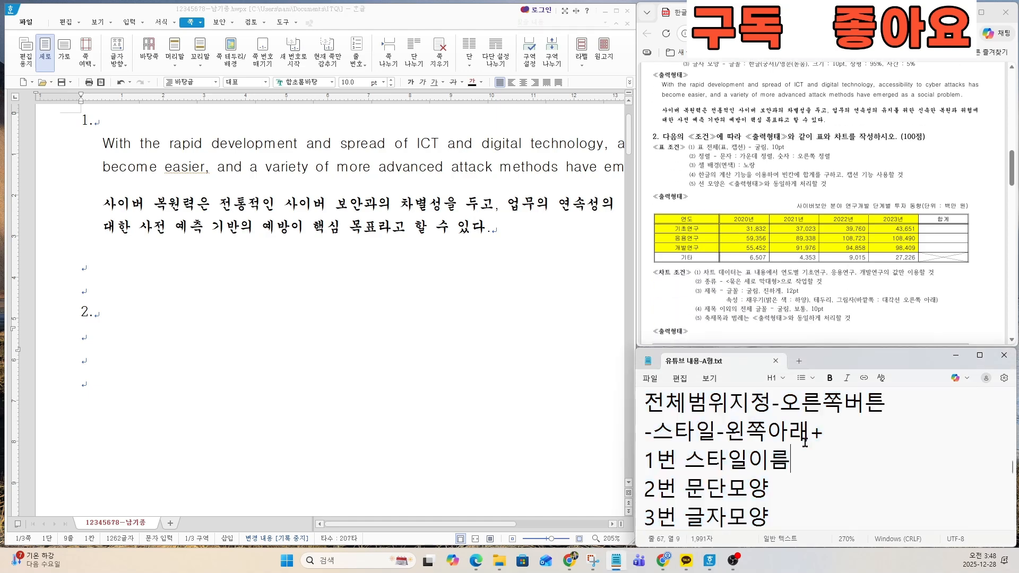
pyautogui.press('Down')
pyautogui.press('Down')
pyautogui.press('Down')
pyautogui.press('Down')
pyautogui.press('Down')
pyautogui.press('Down')
pyautogui.press('Down')
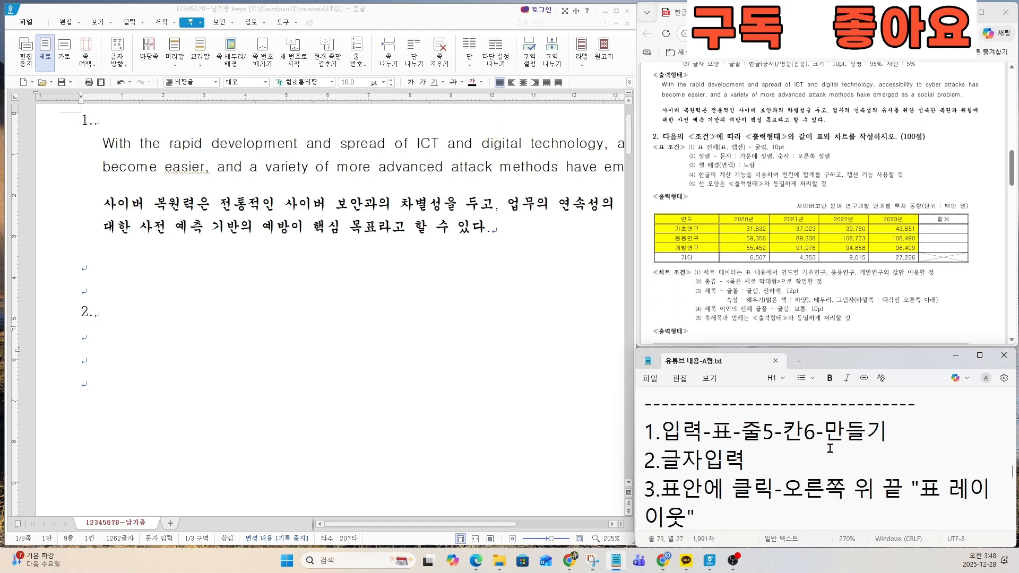
pyautogui.press('Down')
pyautogui.press('Down')
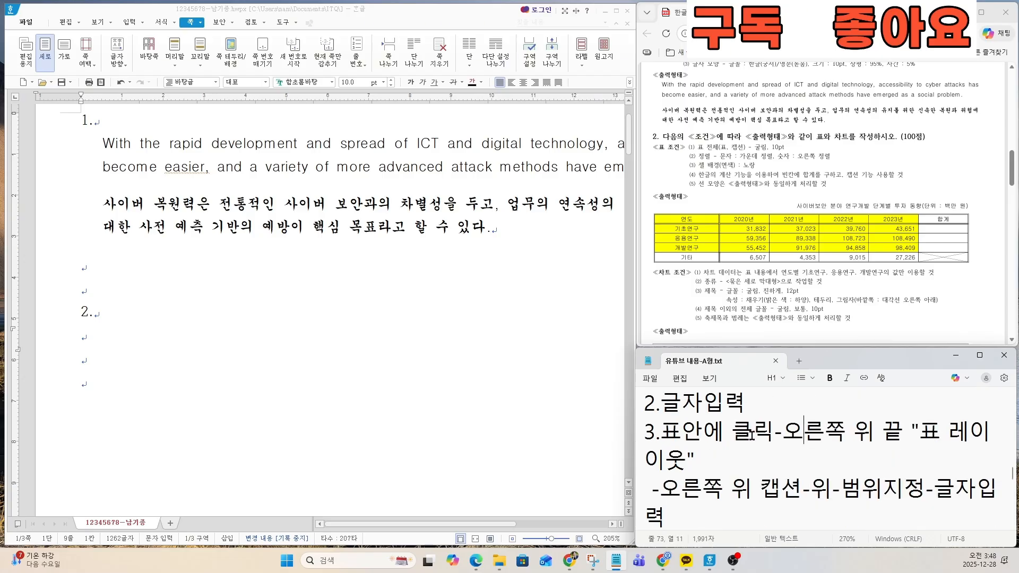
pyautogui.press('Up')
pyautogui.press('Up')
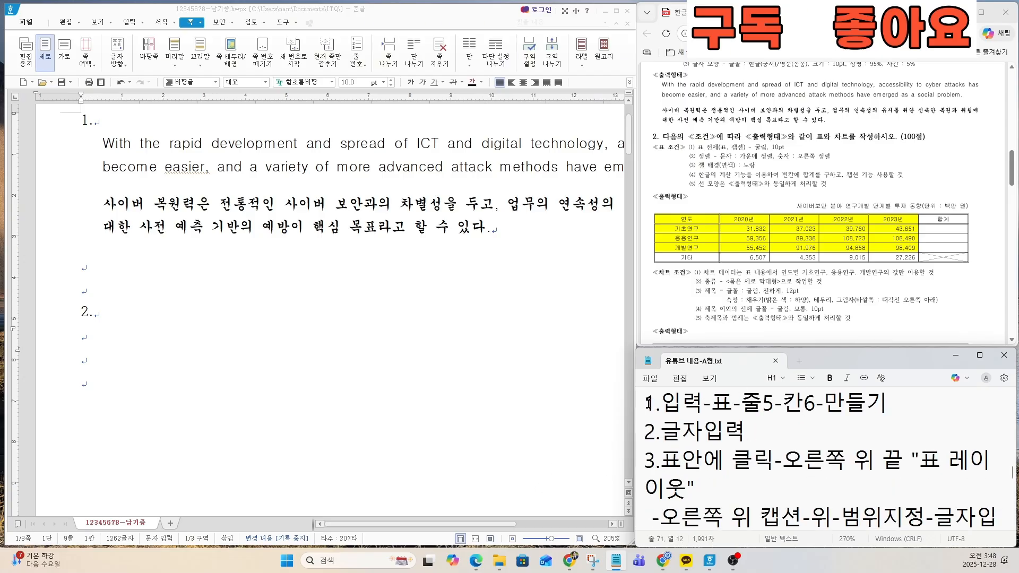
pyautogui.moveTo(648, 403); pyautogui.dragTo(896, 403)
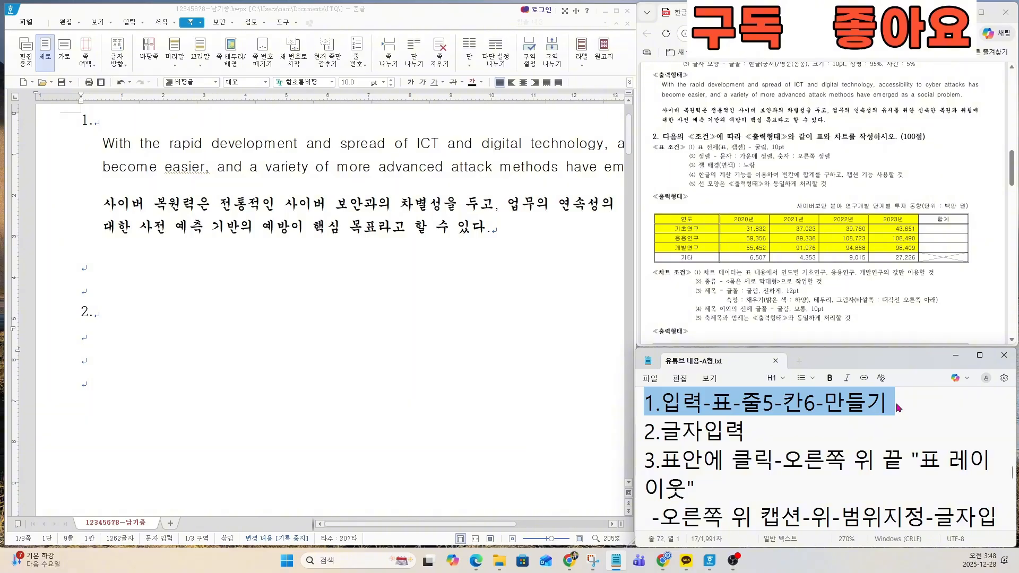
# Step: Insert a table with 5 rows and 6 columns on the empty line under question 2
pyautogui.click(224, 345)
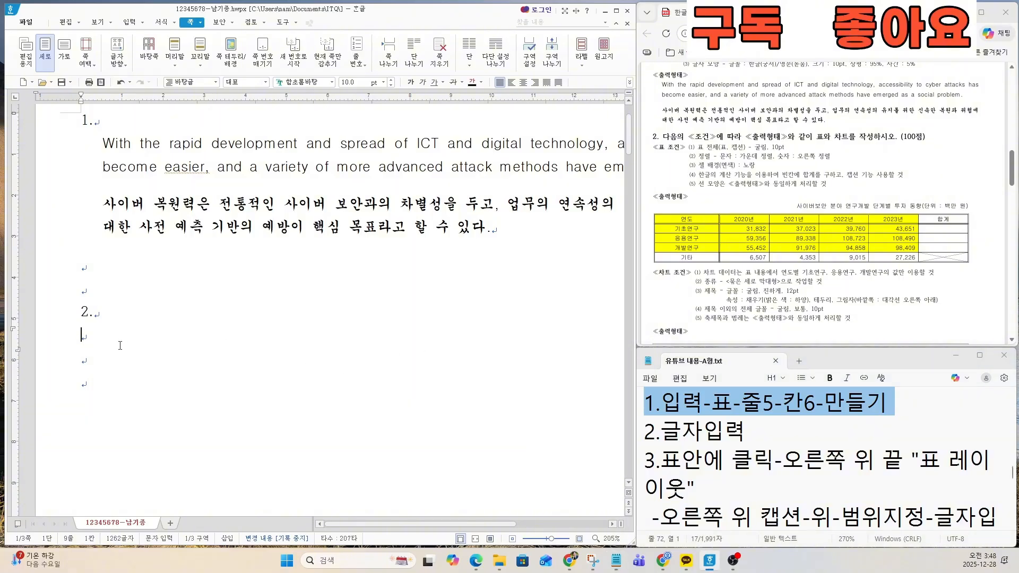
pyautogui.click(86, 340)
pyautogui.click(130, 22)
pyautogui.click(119, 48)
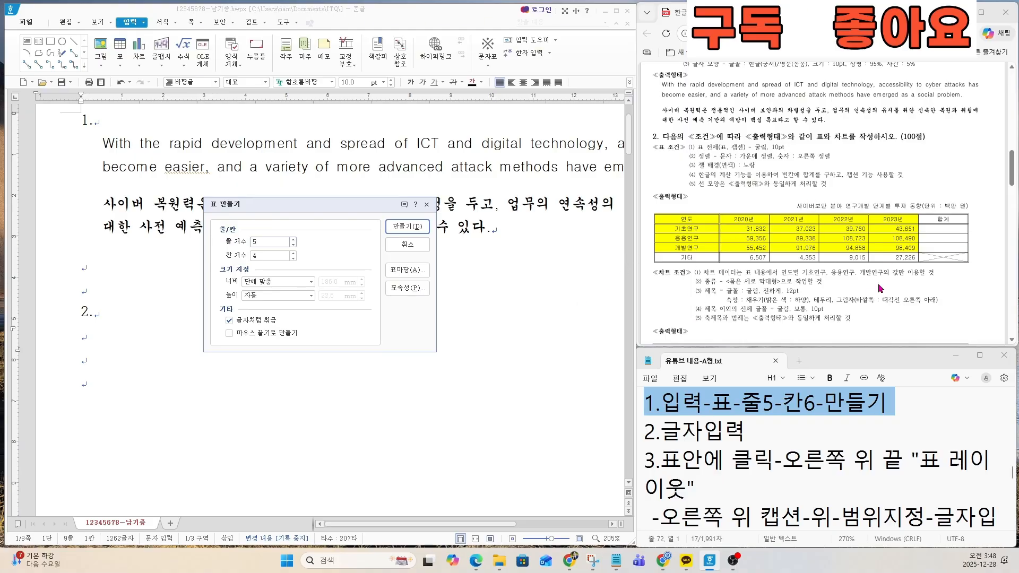
pyautogui.press('Tab')
pyautogui.write('6')
pyautogui.click(407, 227)
pyautogui.keyDown('ctrl'); pyautogui.scroll(-3, 392, 292); pyautogui.keyUp('ctrl')
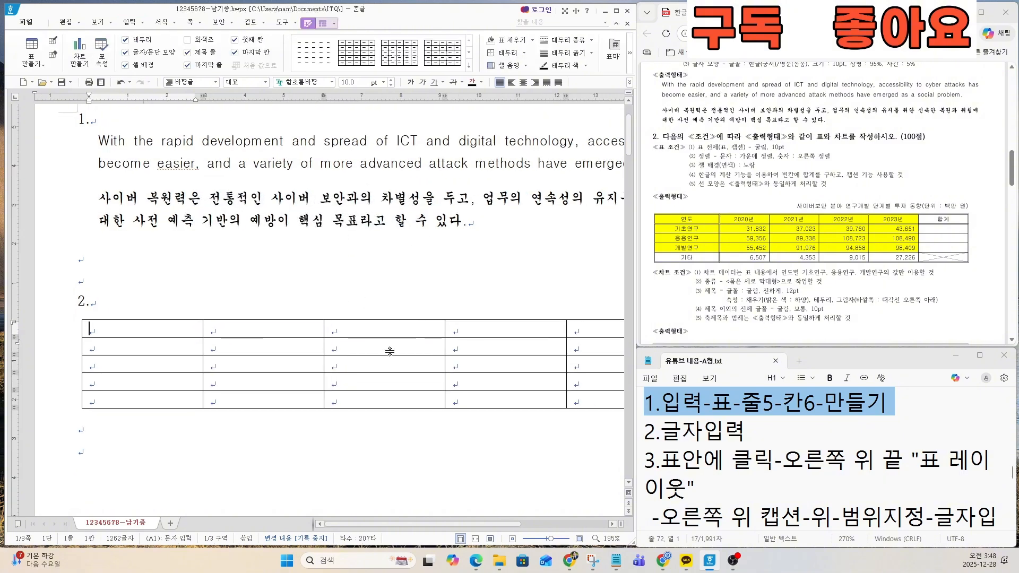
# Step: Widen the first column of question 2's table slightly and shift the other column borders to roughly even widths
pyautogui.keyDown('ctrl'); pyautogui.scroll(-3, 390, 350); pyautogui.keyUp('ctrl')
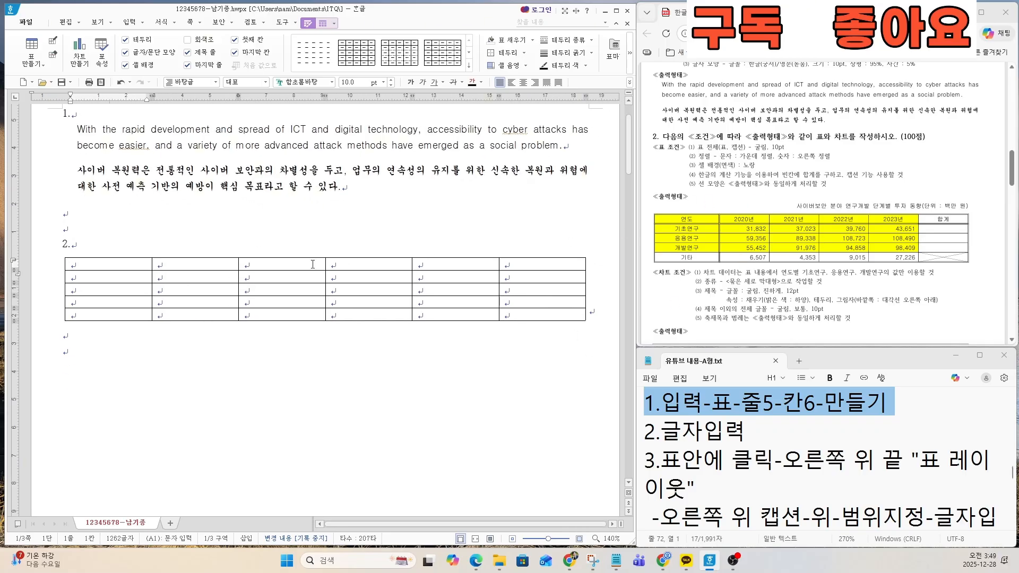
pyautogui.press('ctrl')
pyautogui.press('ctrl')
pyautogui.press('Hangul')
pyautogui.moveTo(152, 265); pyautogui.dragTo(163, 265)
pyautogui.moveTo(240, 264); pyautogui.dragTo(244, 263)
pyautogui.moveTo(326, 264); pyautogui.dragTo(330, 263)
pyautogui.moveTo(412, 264); pyautogui.dragTo(418, 264)
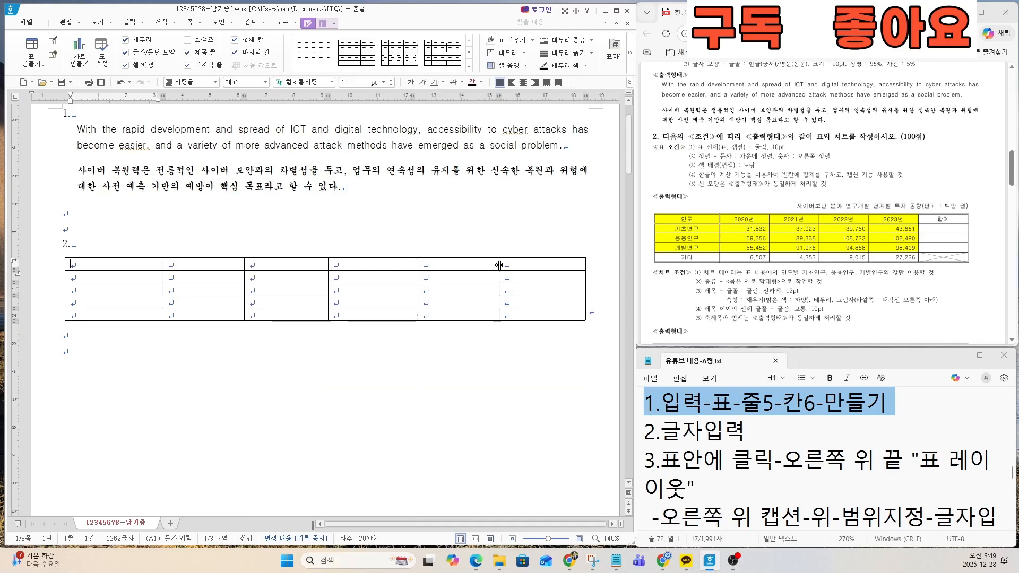
pyautogui.moveTo(499, 265); pyautogui.dragTo(504, 265)
pyautogui.click(267, 369)
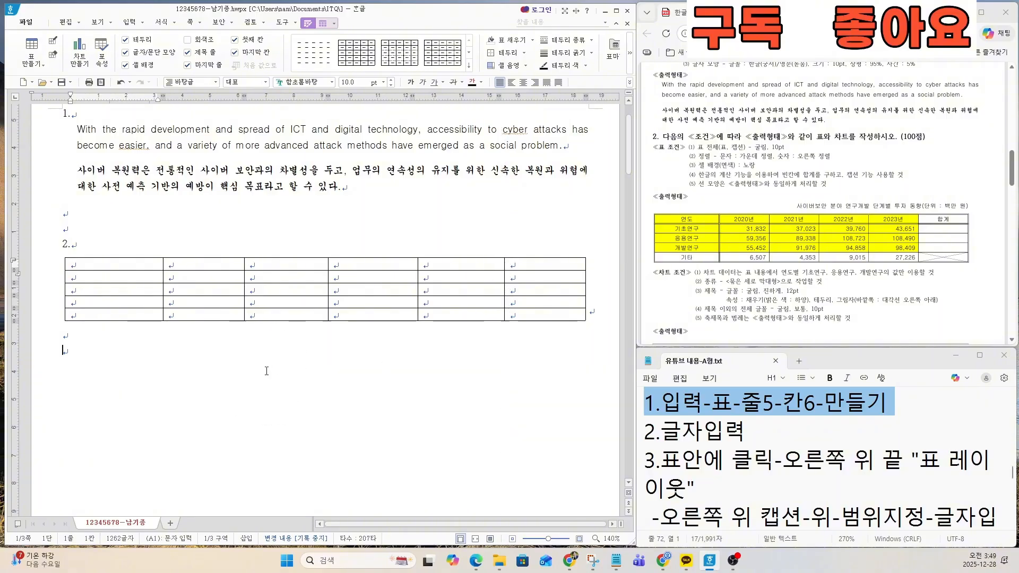
# Step: Fill the table's first column with 연도, 기초연구, 응용연구, 개발연구 and 기타
pyautogui.click(101, 268)
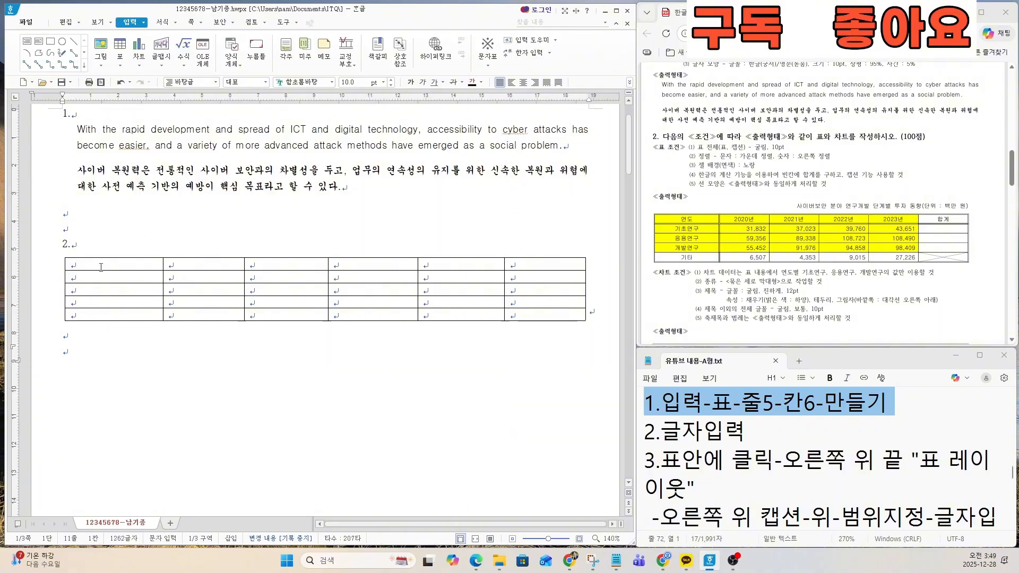
pyautogui.click(102, 265)
pyautogui.moveTo(645, 433); pyautogui.dragTo(748, 432)
pyautogui.click(98, 262)
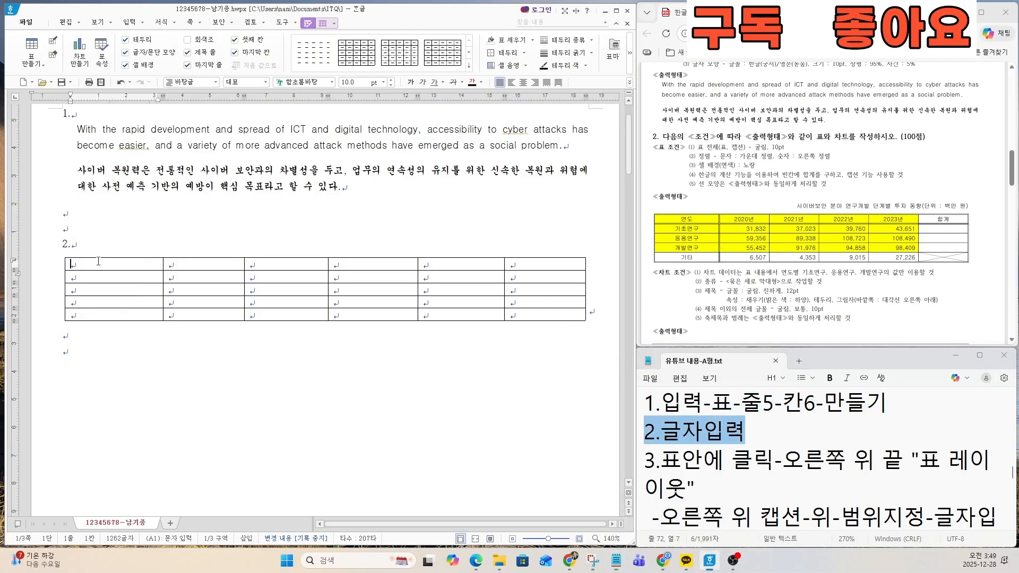
pyautogui.write('연도')
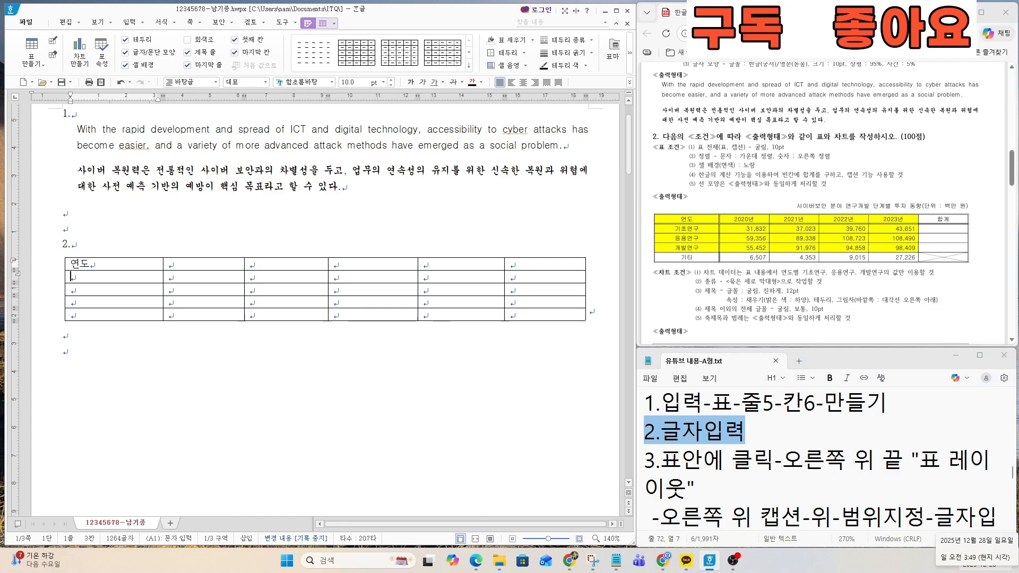
pyautogui.press('Down')
pyautogui.write('기초')
pyautogui.write('연ㄱ')
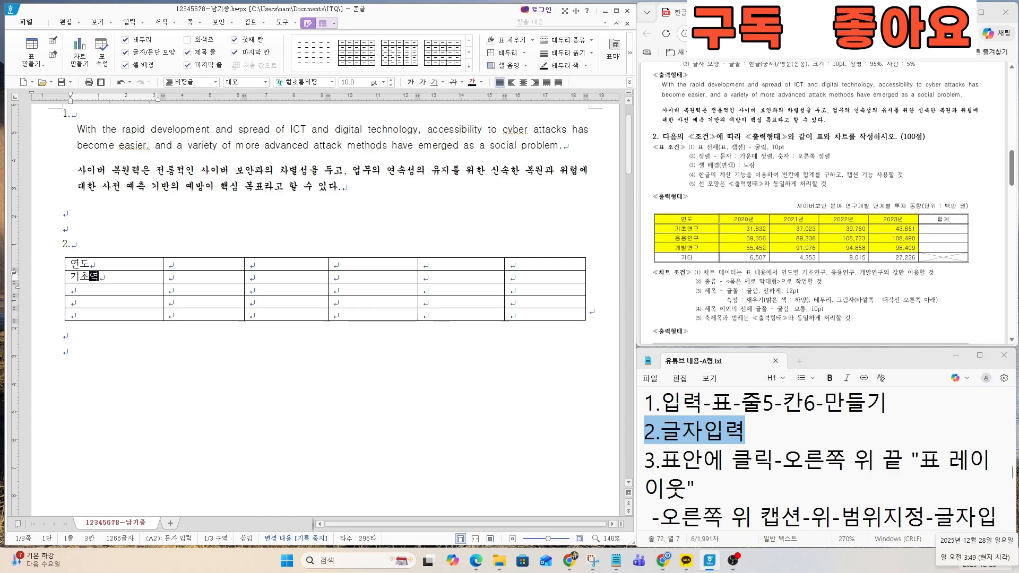
pyautogui.write('ㅜ')
pyautogui.press('Down')
pyautogui.write('응용연ㄱㅜ')
pyautogui.press('Down')
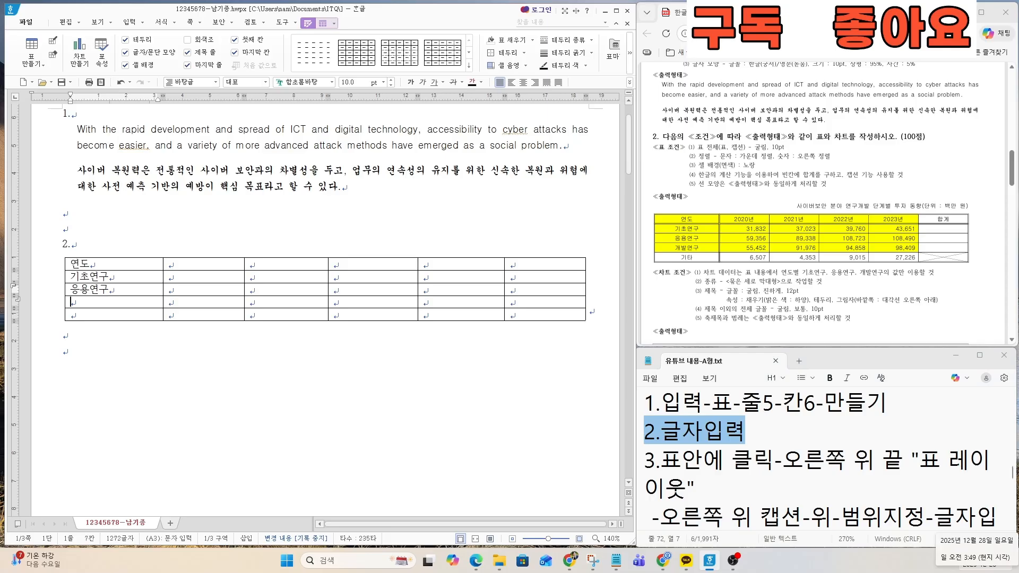
pyautogui.write('개발연구')
pyautogui.press('Down')
pyautogui.write('기타')
# Step: Complete the table's header row with 2020년, 2021년, 2022년, 2023년 and 합계
pyautogui.press('Right')
pyautogui.press('Up')
pyautogui.write('2020년')
pyautogui.press('Right')
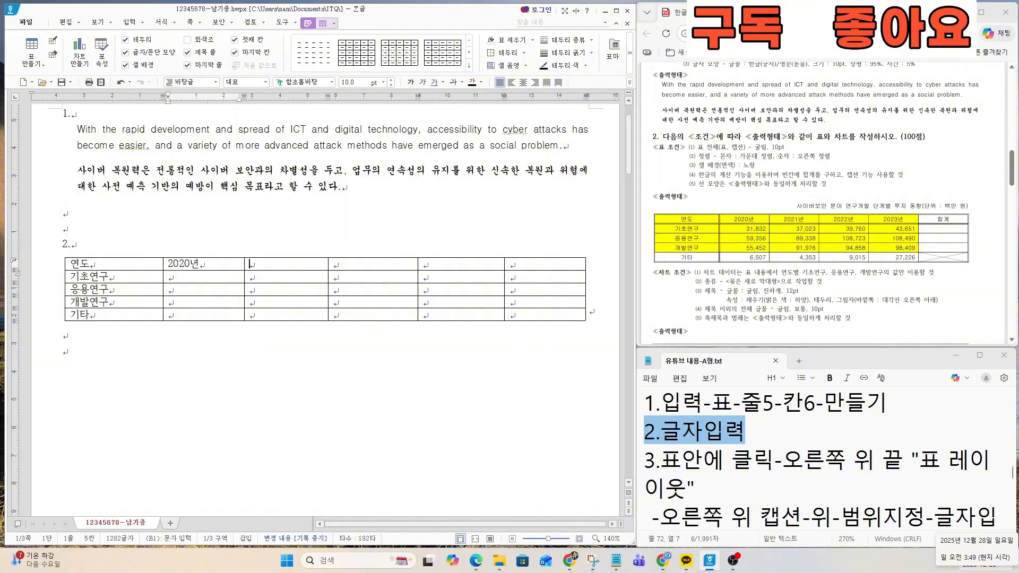
pyautogui.write('2021년')
pyautogui.press('Right')
pyautogui.write('2022년')
pyautogui.press('Right')
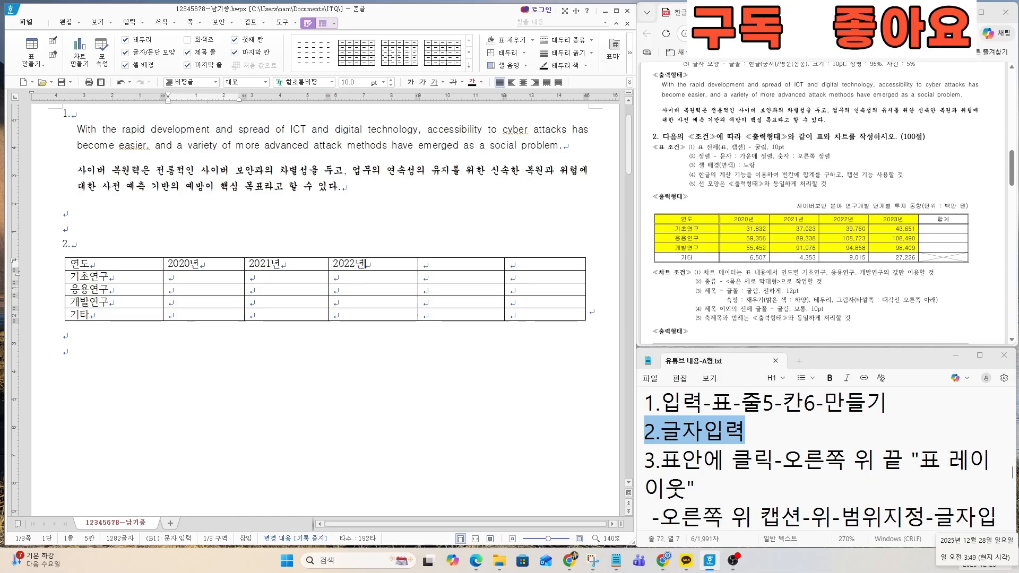
pyautogui.write('2023년')
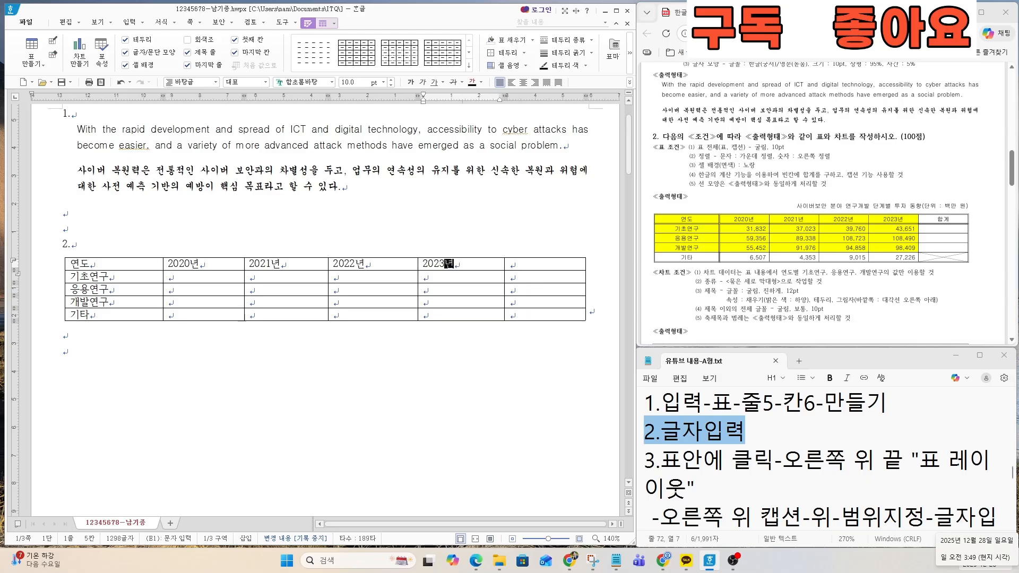
pyautogui.press('Right')
pyautogui.write('합계')
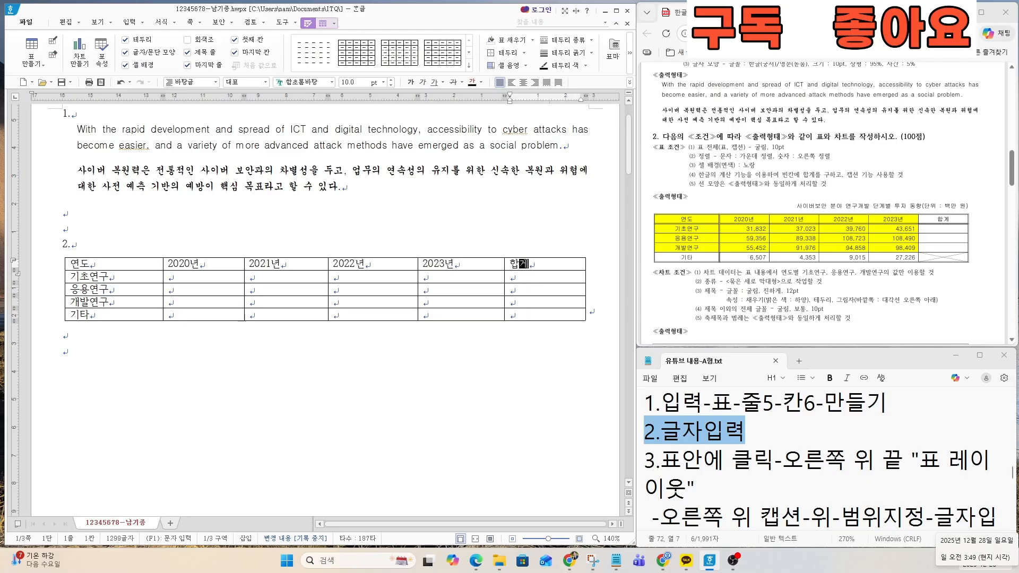
# Step: Fill the 2020년 column with 31,832, 59,356, 55,452 and 6,507
pyautogui.press('Down')
pyautogui.press('Left')
pyautogui.press('Left')
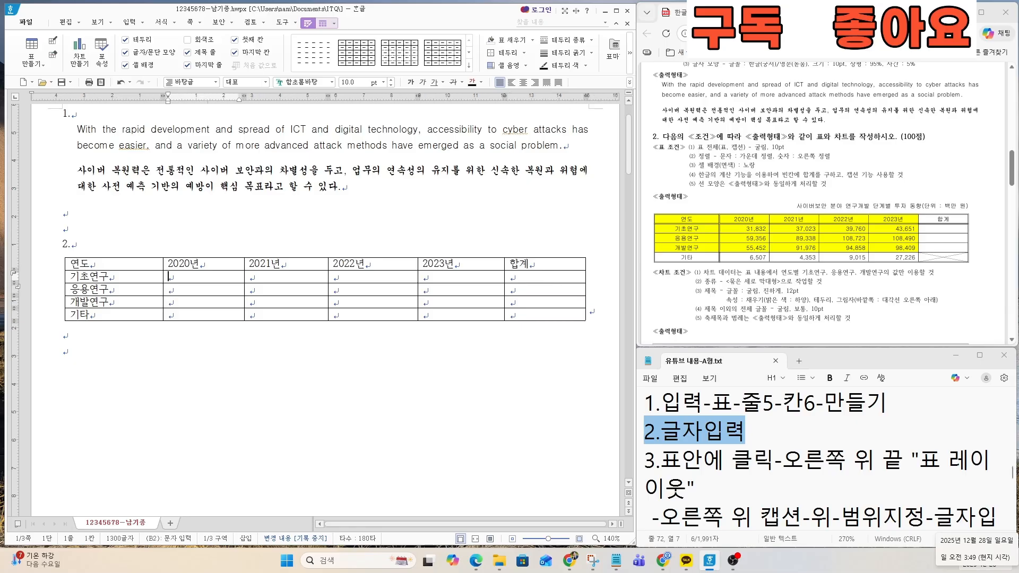
pyautogui.write('31,')
pyautogui.write('83')
pyautogui.write('59,356')
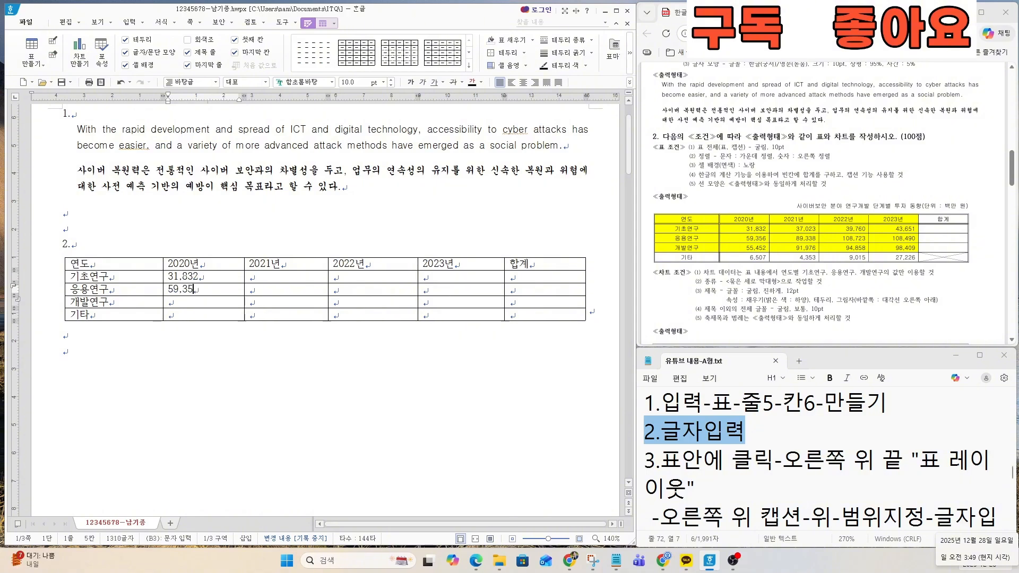
pyautogui.press('Down')
pyautogui.write('55,45')
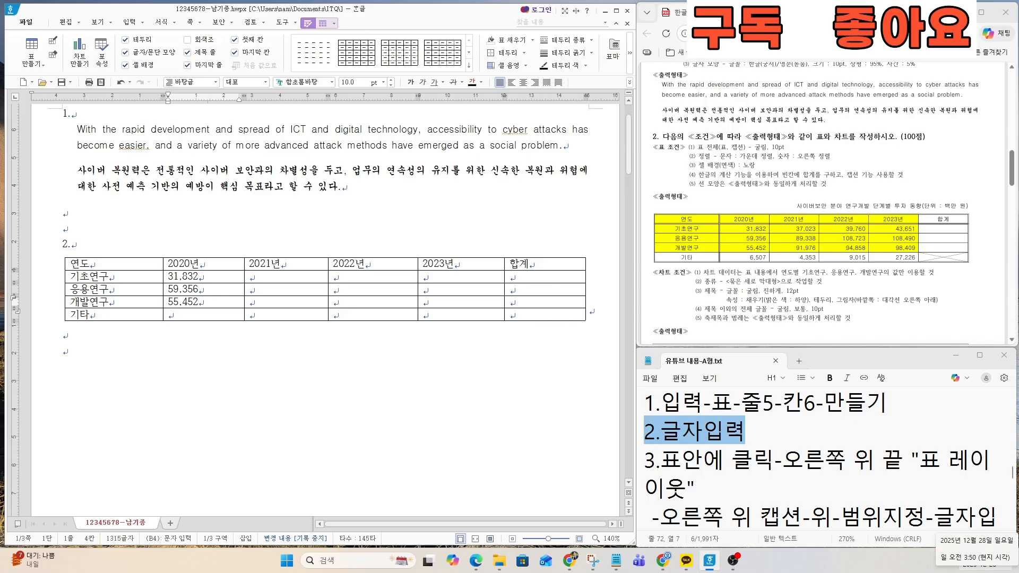
pyautogui.write('6,507')
# Step: Fill the 2021년 column with 37,023, 89,338, 91,976 and 4,353
pyautogui.press('Right')
pyautogui.press('Up')
pyautogui.press('Up')
pyautogui.press('Up')
pyautogui.write('37,023')
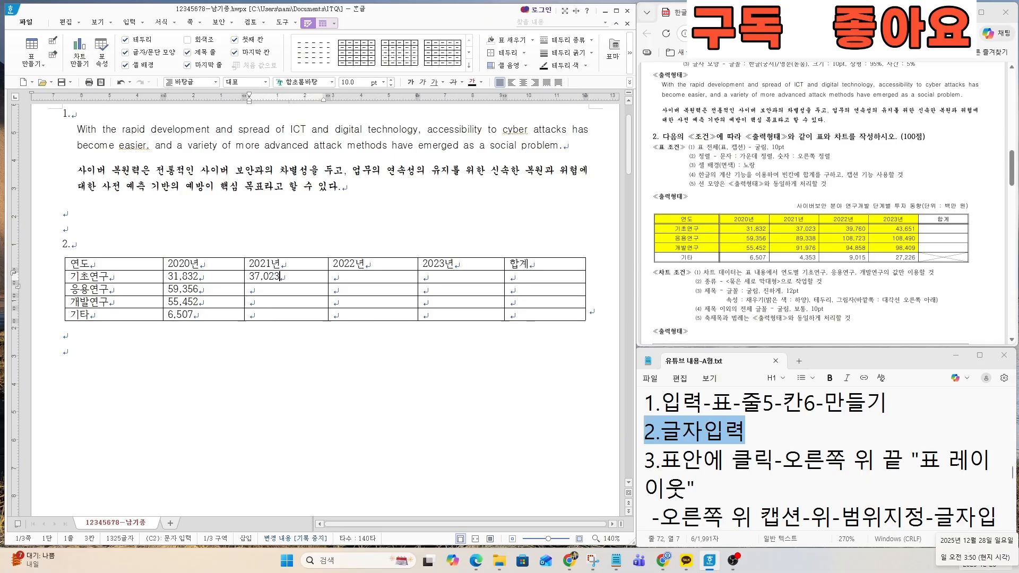
pyautogui.write('89')
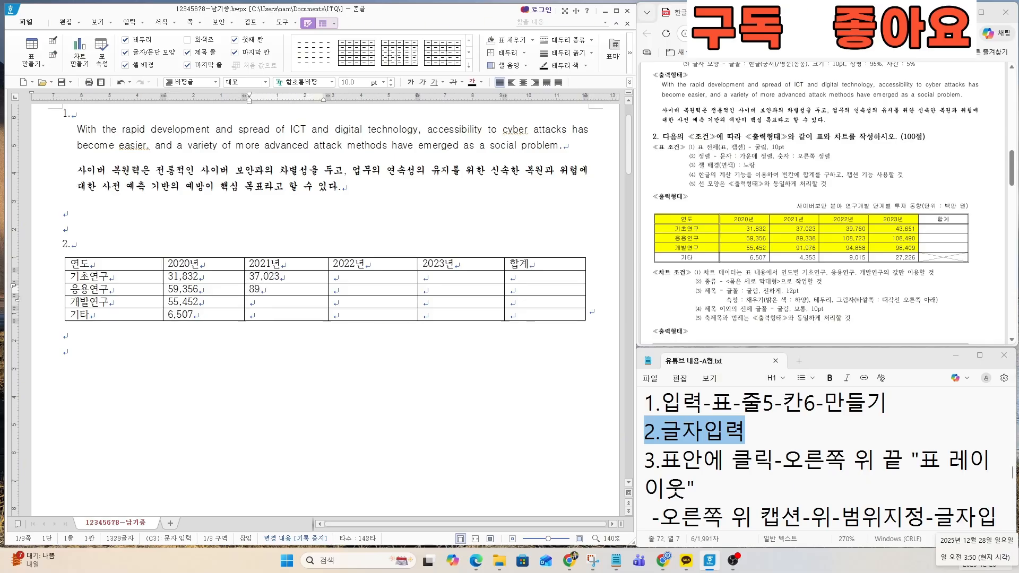
pyautogui.write(',3391,976')
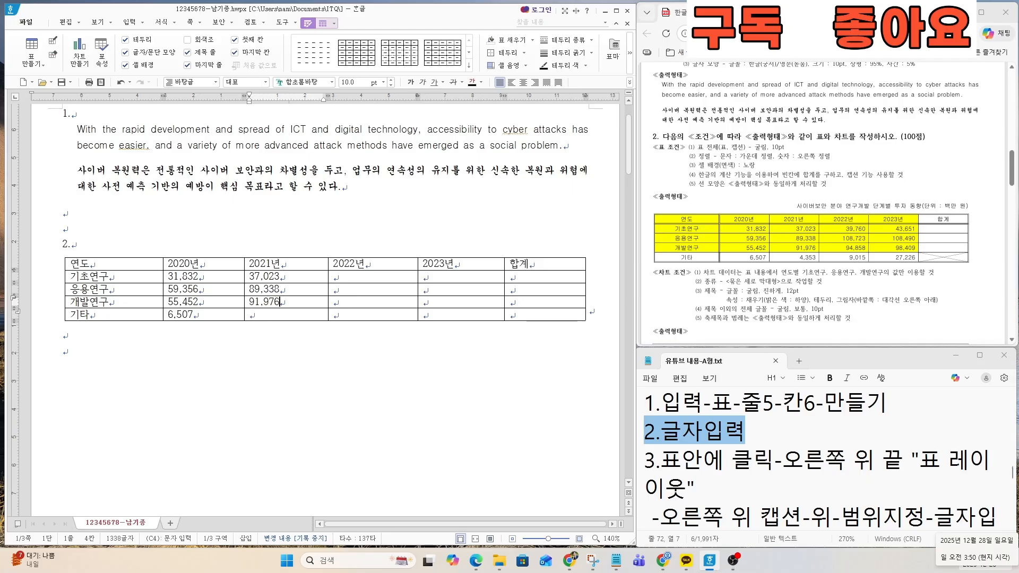
pyautogui.press('Down')
# Step: Complete the 2023년 column with 108,490 for 응용연구, 98,409 for 개발연구 and 27,226 for 기타
pyautogui.write('4,35')
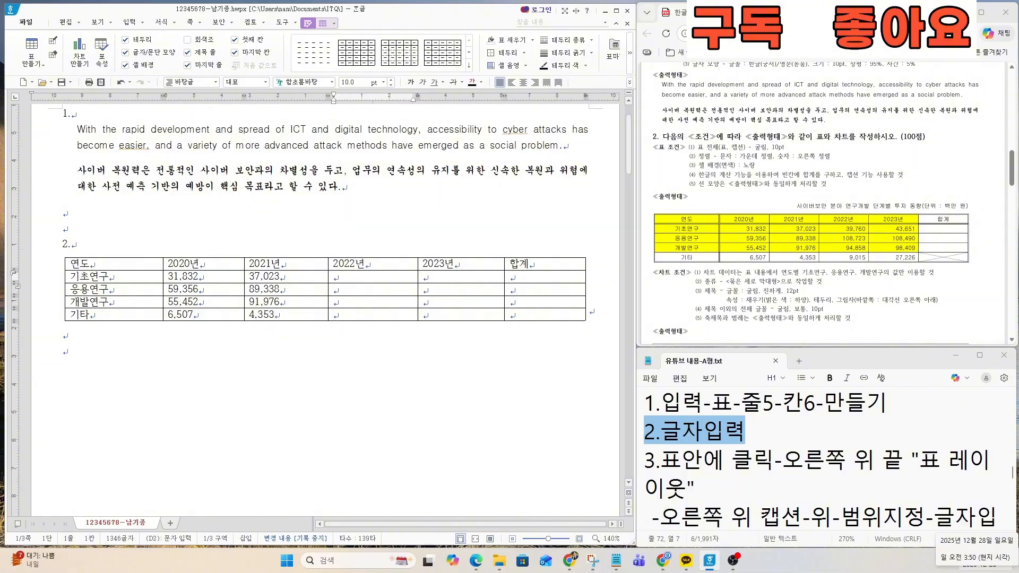
pyautogui.write('39,760108')
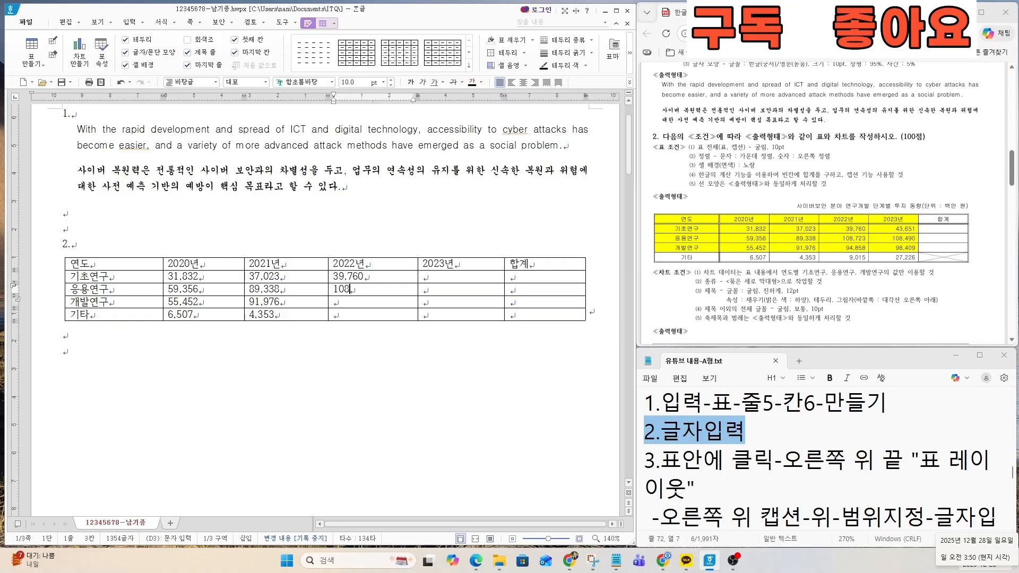
pyautogui.write(',72394,8589,01543,652')
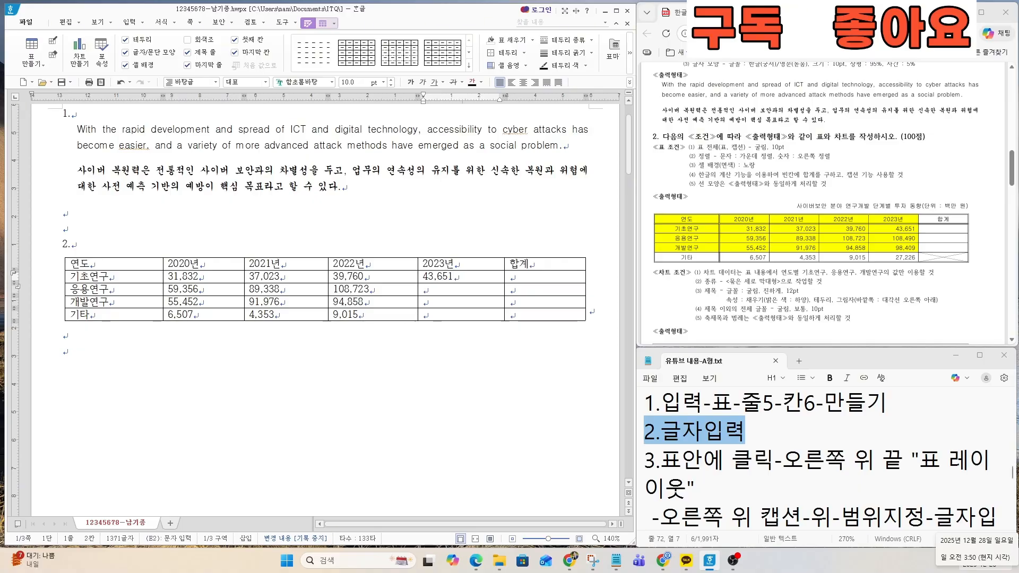
# Step: Complete the 2023년 column with 108,490 for 응용연구, 98,409 for 개발연구 and 27,226 for 기타
pyautogui.write('108,4998,41096')
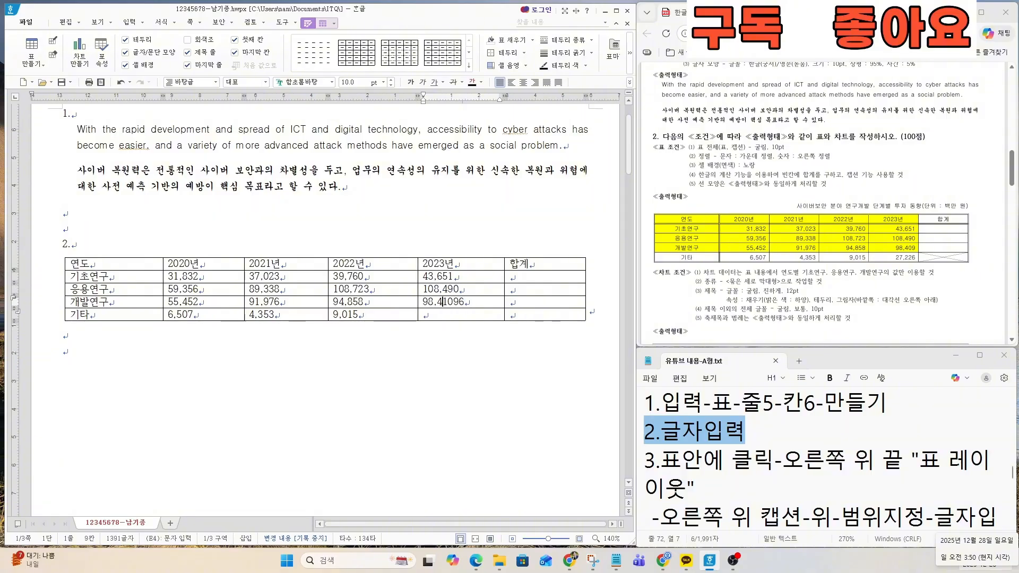
pyautogui.click(443, 302)
pyautogui.press('Delete')
pyautogui.write('27,226')
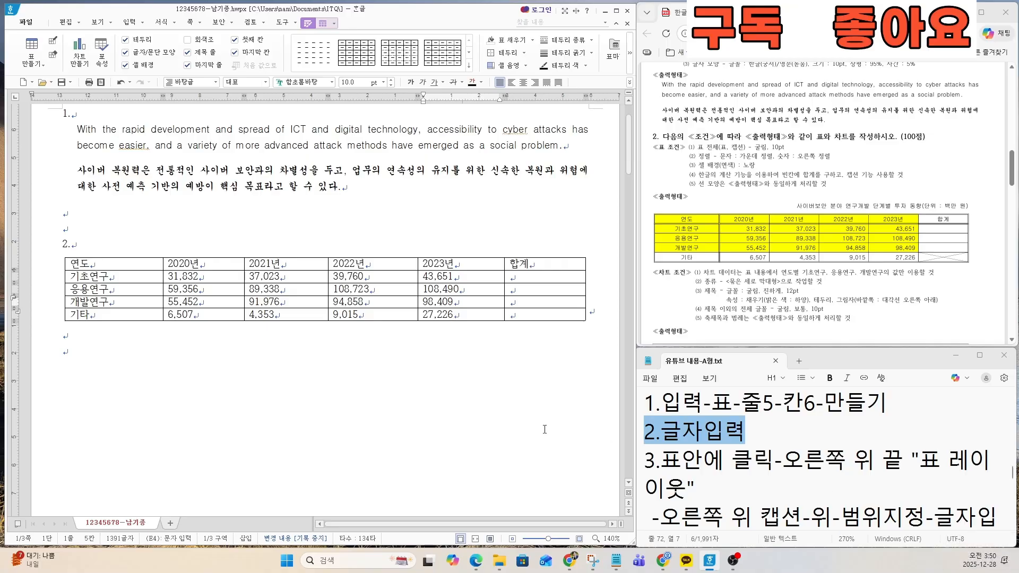
# Step: Review the notes on adding a table caption and the exam sheet's font condition for the whole table
pyautogui.click(755, 481)
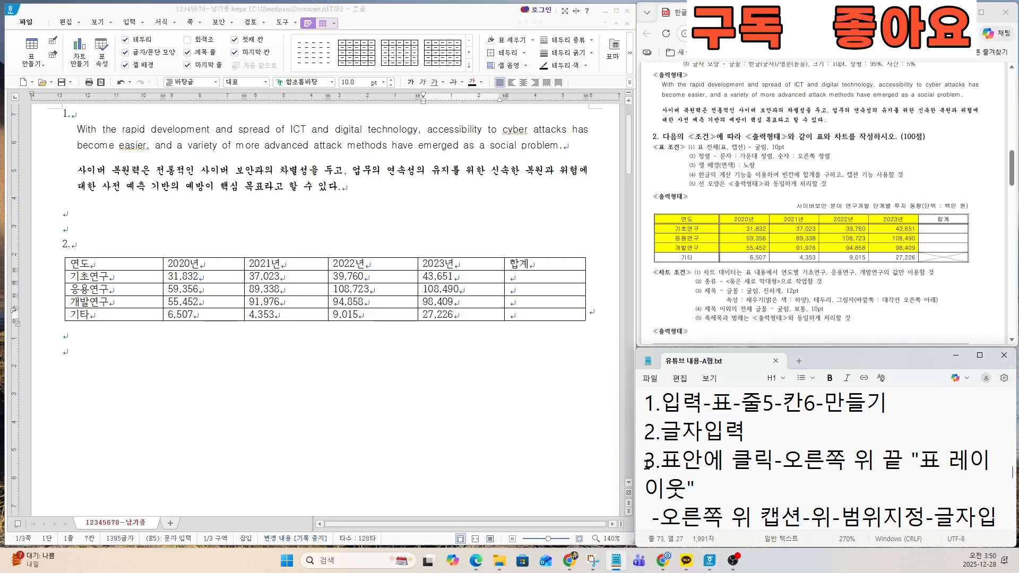
pyautogui.moveTo(643, 460); pyautogui.dragTo(716, 483)
pyautogui.click(716, 483)
pyautogui.press('Down')
pyautogui.press('Down')
pyautogui.press('Down')
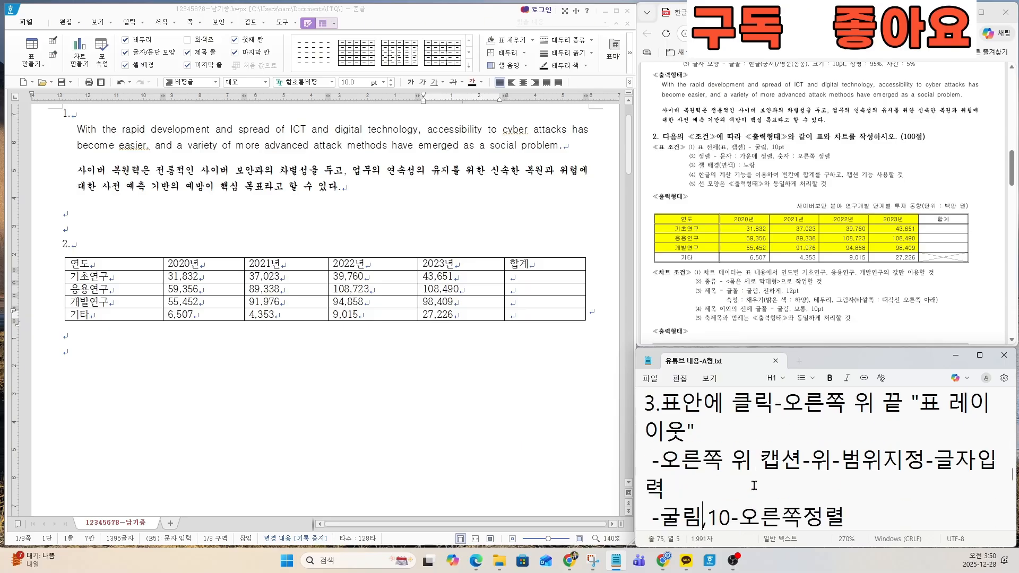
pyautogui.click(747, 459)
pyautogui.click(722, 167)
pyautogui.scroll(2, 722, 168)
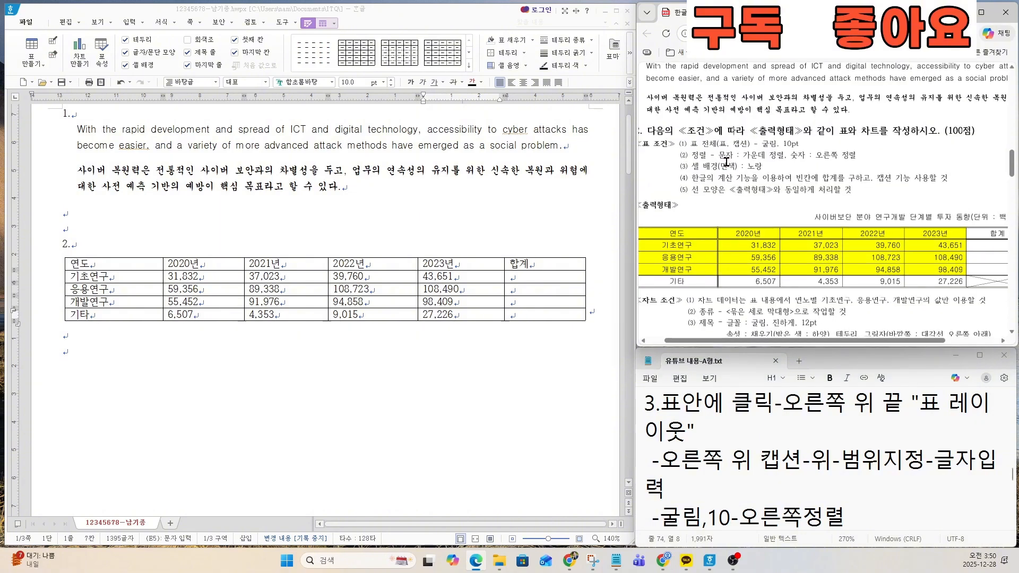
pyautogui.moveTo(664, 139); pyautogui.dragTo(823, 139)
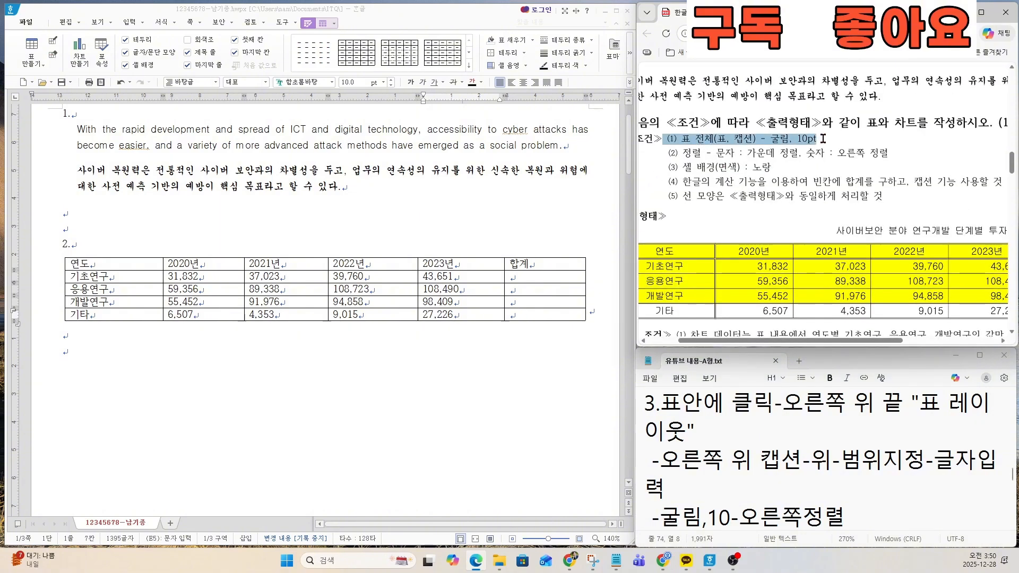
pyautogui.click(783, 459)
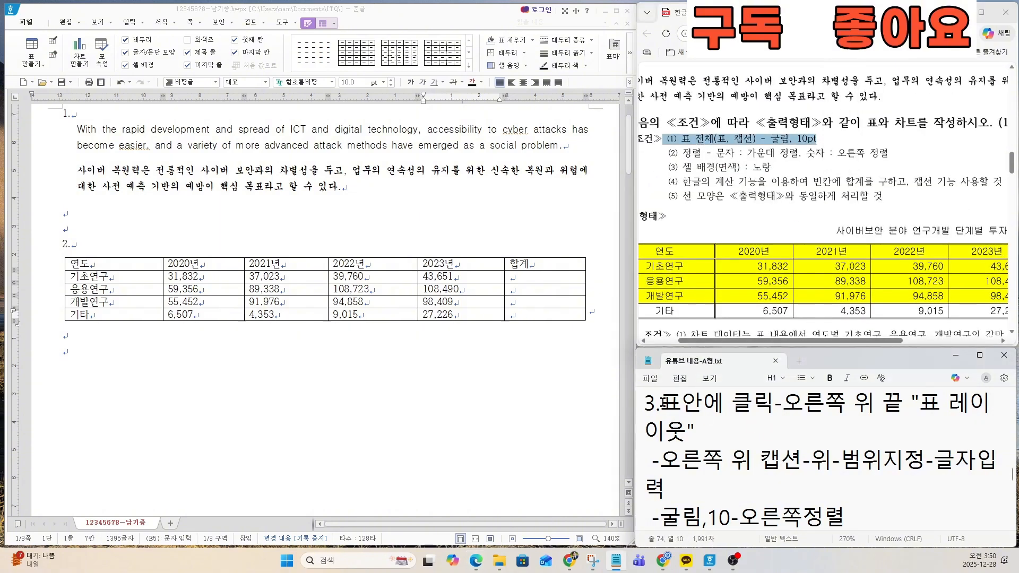
pyautogui.click(646, 400)
pyautogui.moveTo(646, 400); pyautogui.dragTo(855, 513)
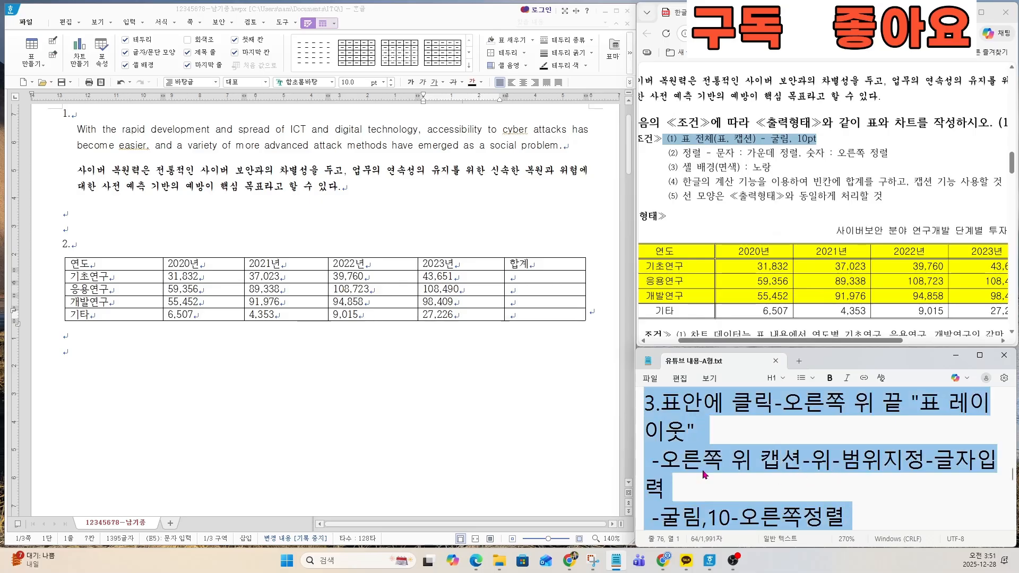
# Step: Set the font of all cells in the table to 굴림
pyautogui.moveTo(116, 263); pyautogui.dragTo(544, 314)
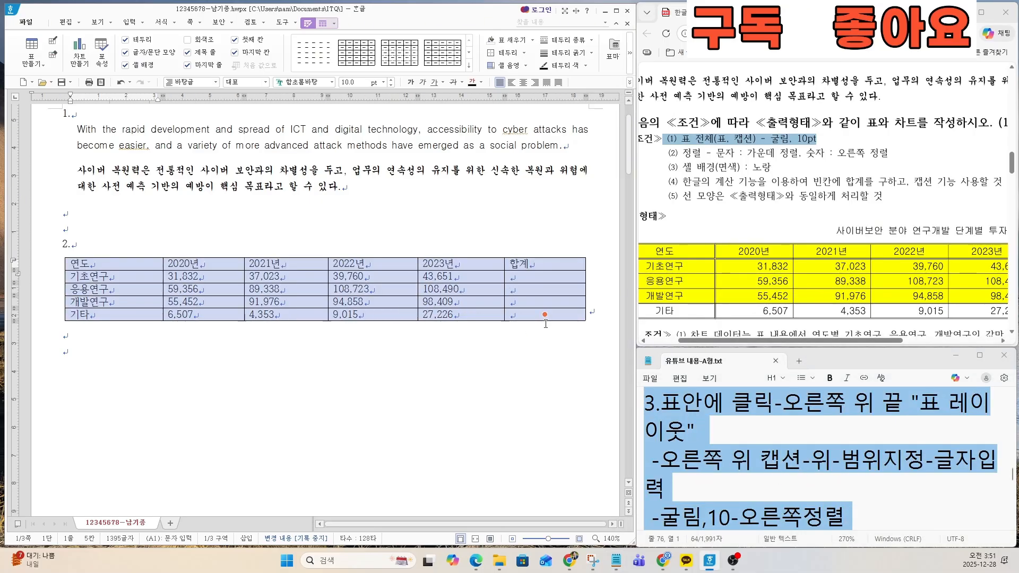
pyautogui.click(311, 83)
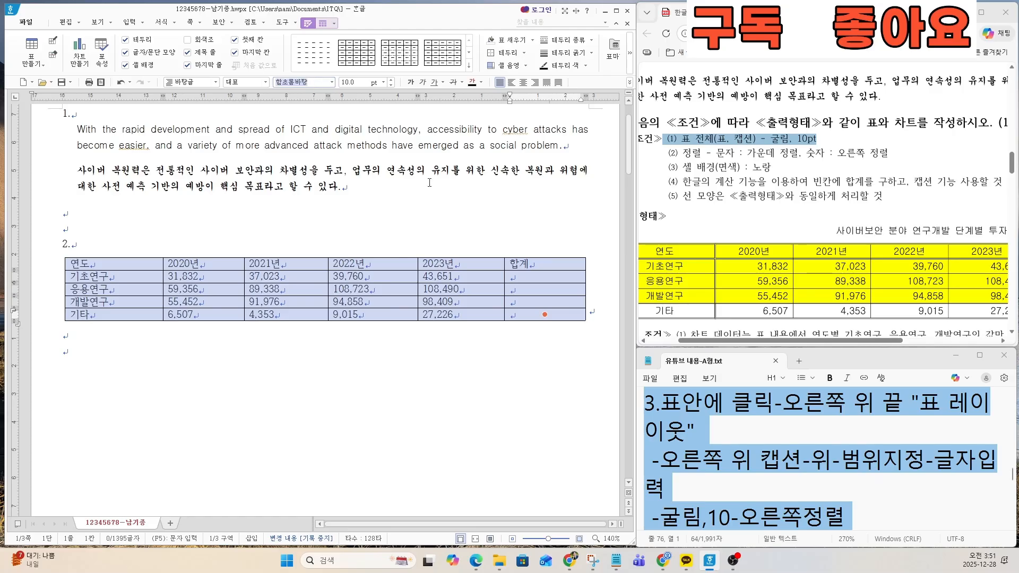
pyautogui.write('굴림')
pyautogui.press('Return')
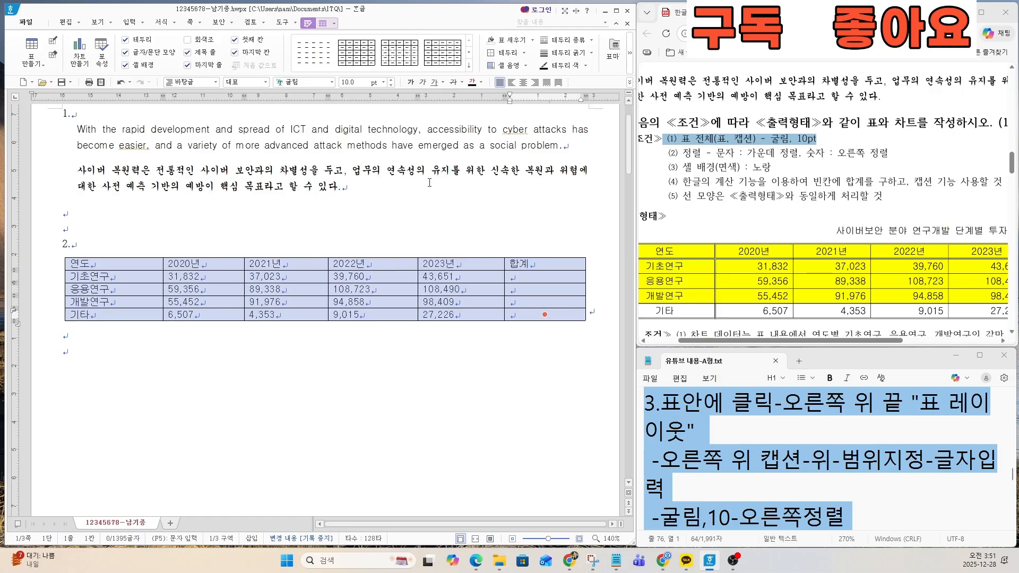
pyautogui.click(354, 83)
# Step: Examine the exam sheet's caption conditions and the caption wording above the sample table
pyautogui.click(685, 152)
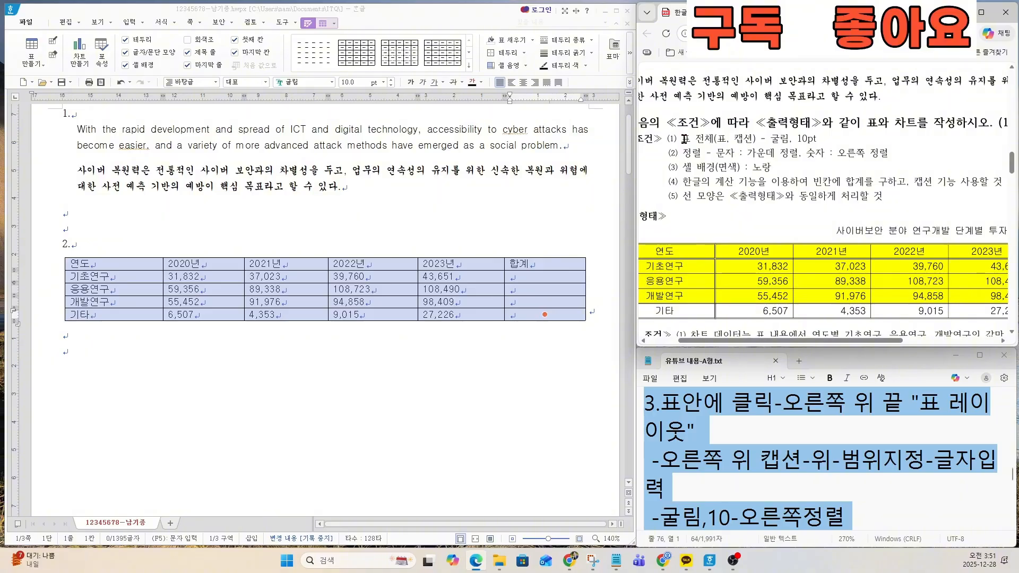
pyautogui.moveTo(682, 139); pyautogui.dragTo(751, 138)
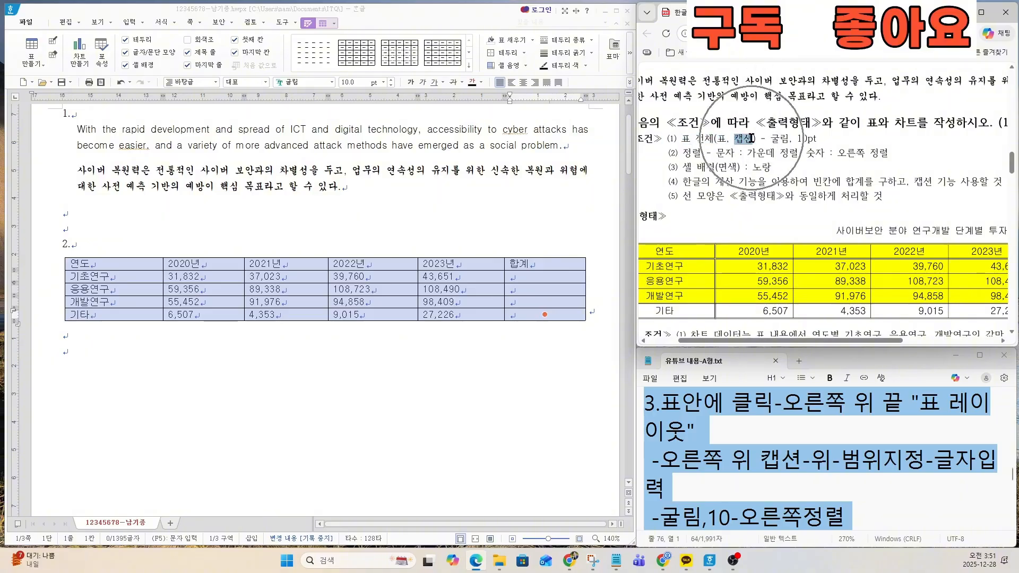
pyautogui.click(834, 195)
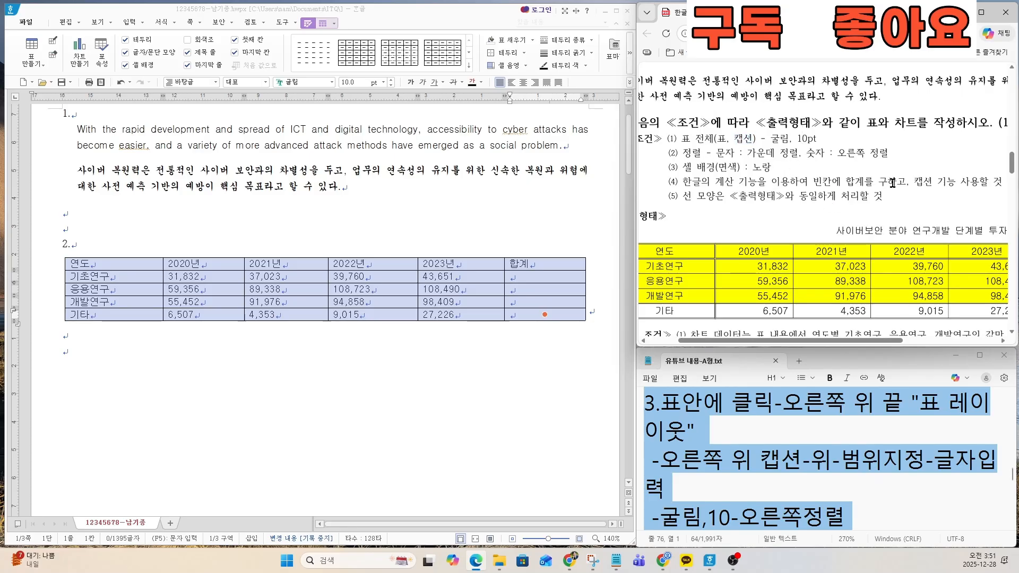
pyautogui.moveTo(915, 184); pyautogui.dragTo(954, 183)
pyautogui.click(941, 184)
pyautogui.press('ctrl')
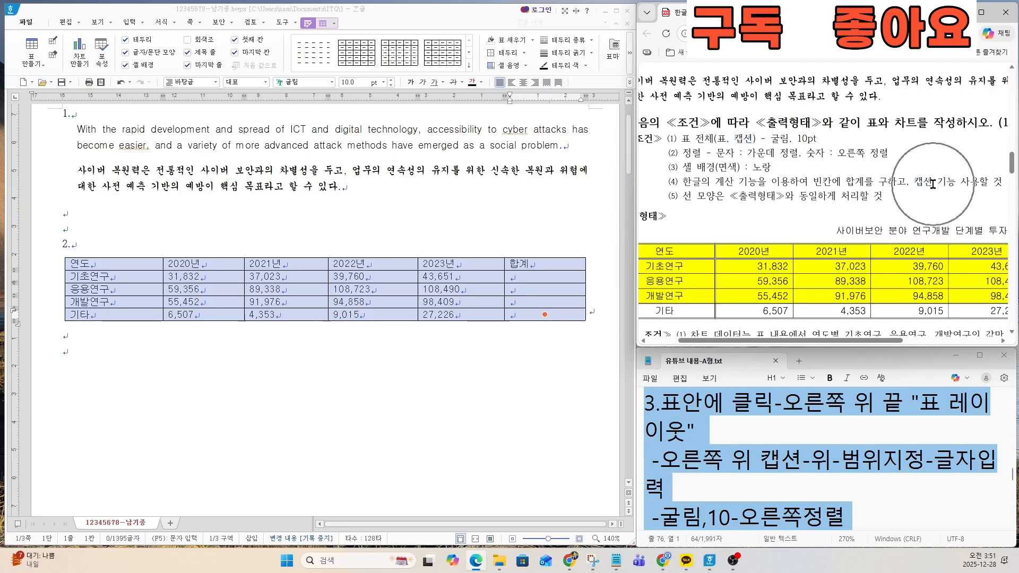
pyautogui.doubleClick(740, 139)
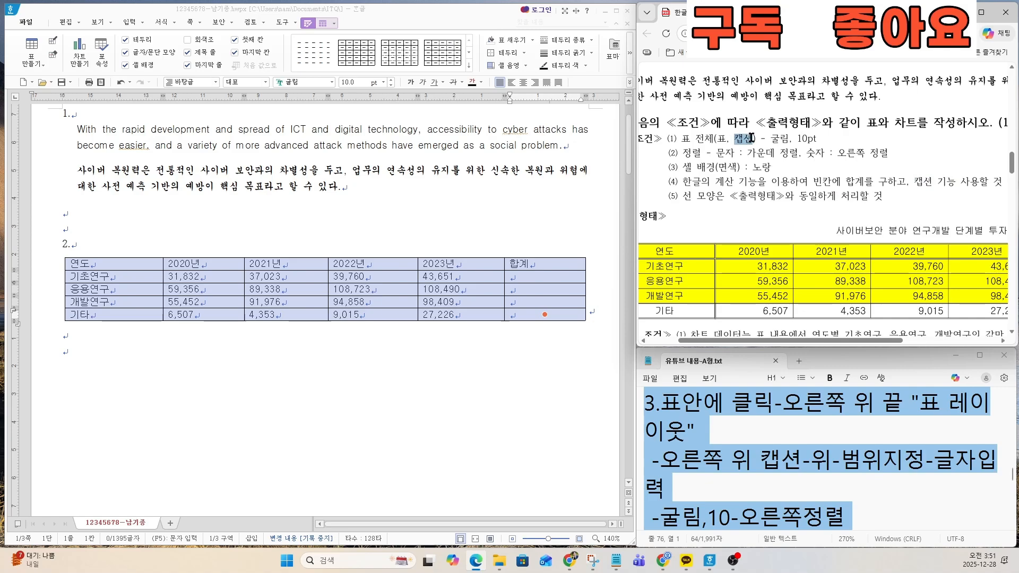
pyautogui.moveTo(844, 232); pyautogui.dragTo(967, 234)
pyautogui.scroll(-2, 944, 237)
pyautogui.scroll(2, 944, 237)
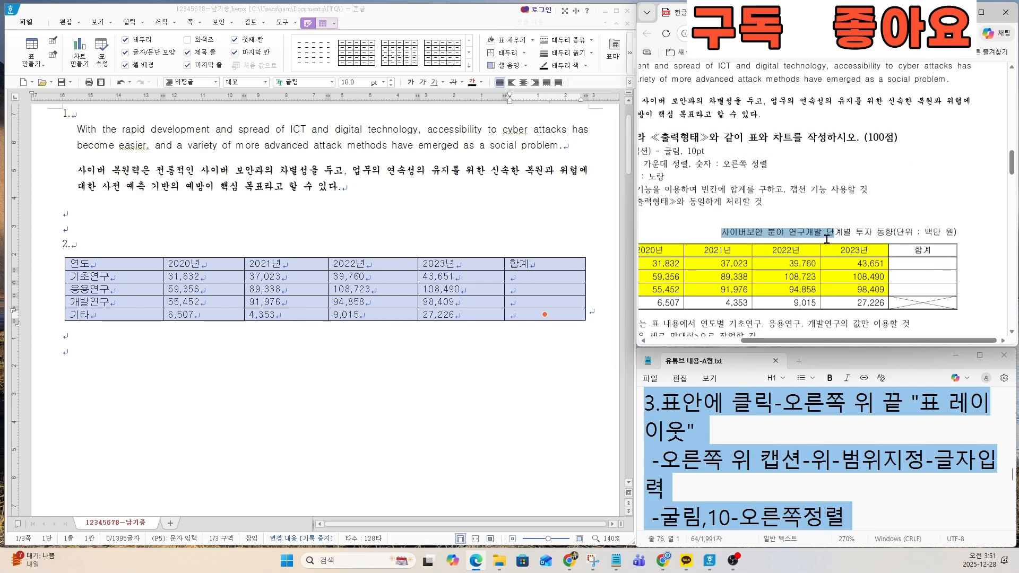
pyautogui.press('ctrl')
# Step: Insert a caption for the whole research investment table
pyautogui.click(492, 259)
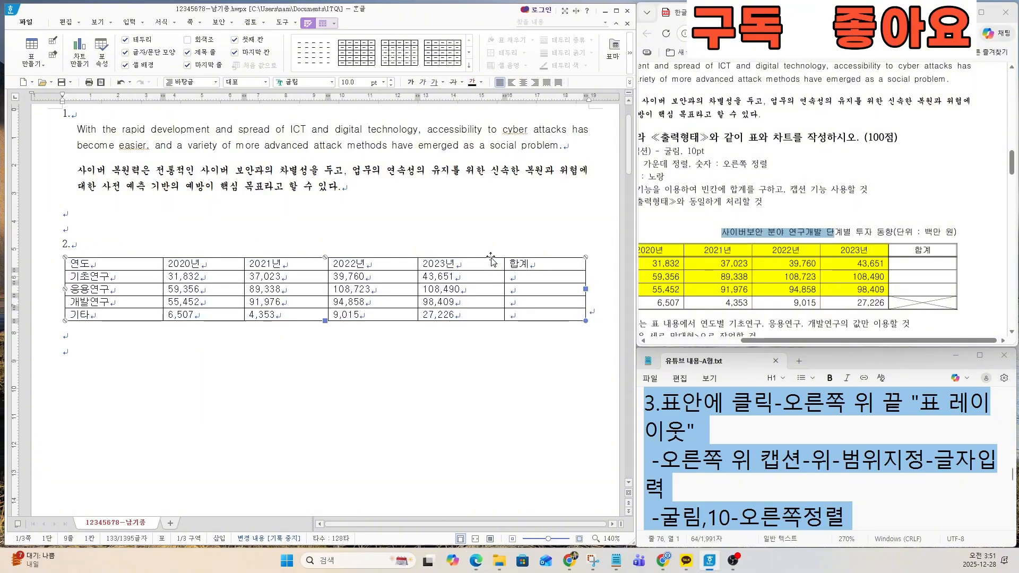
pyautogui.rightClick(492, 260)
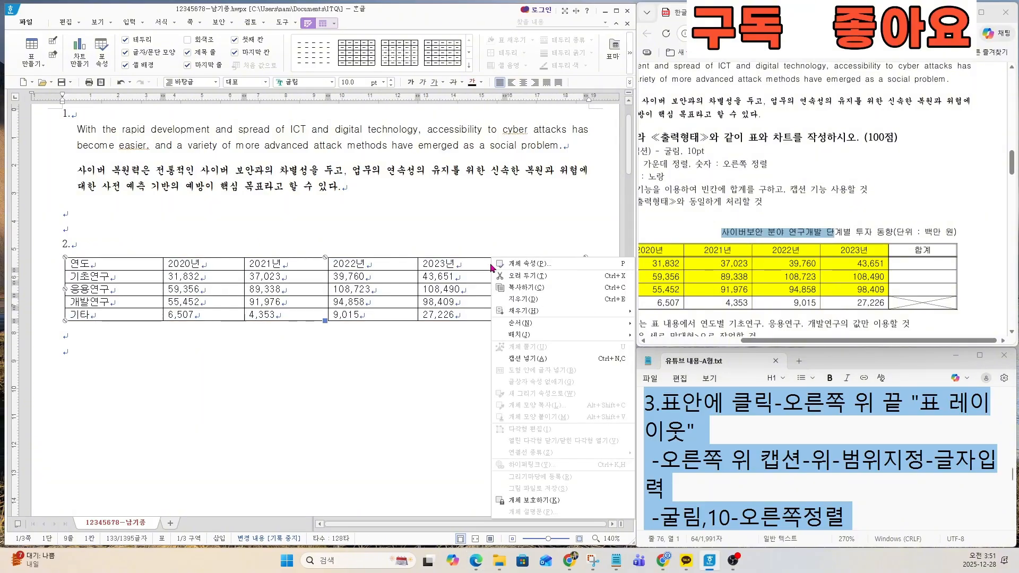
pyautogui.click(531, 359)
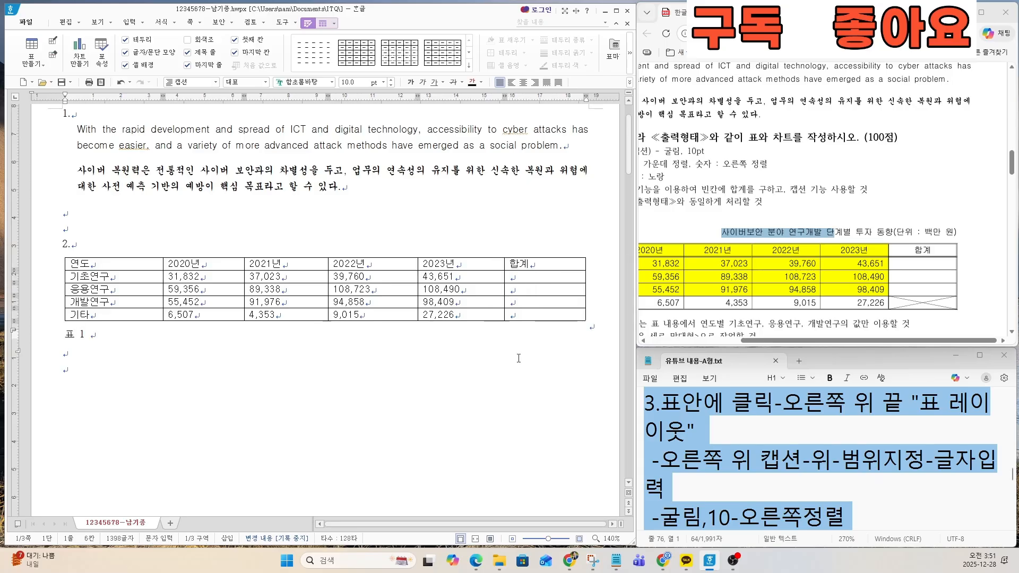
pyautogui.click(84, 342)
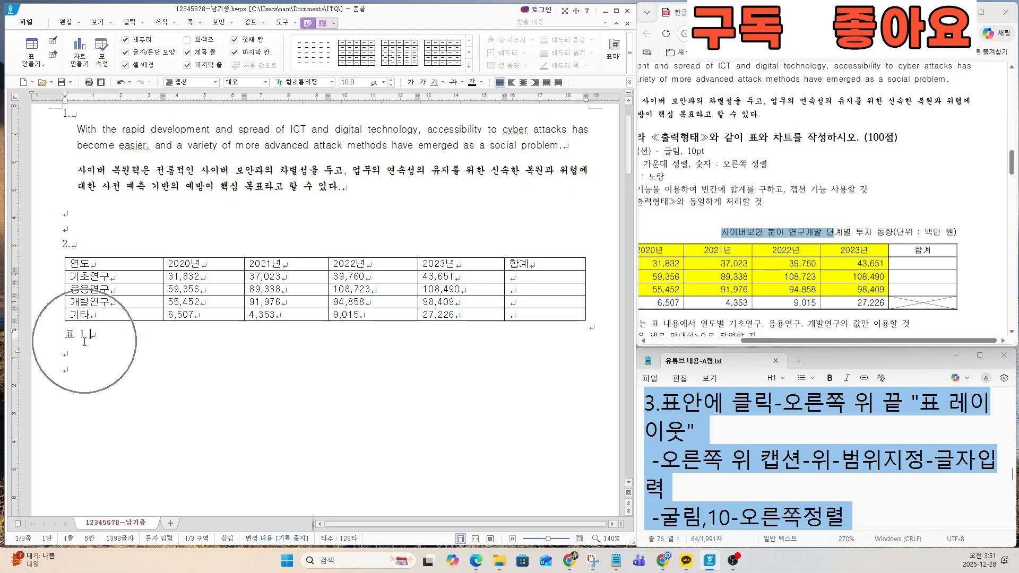
pyautogui.click(260, 344)
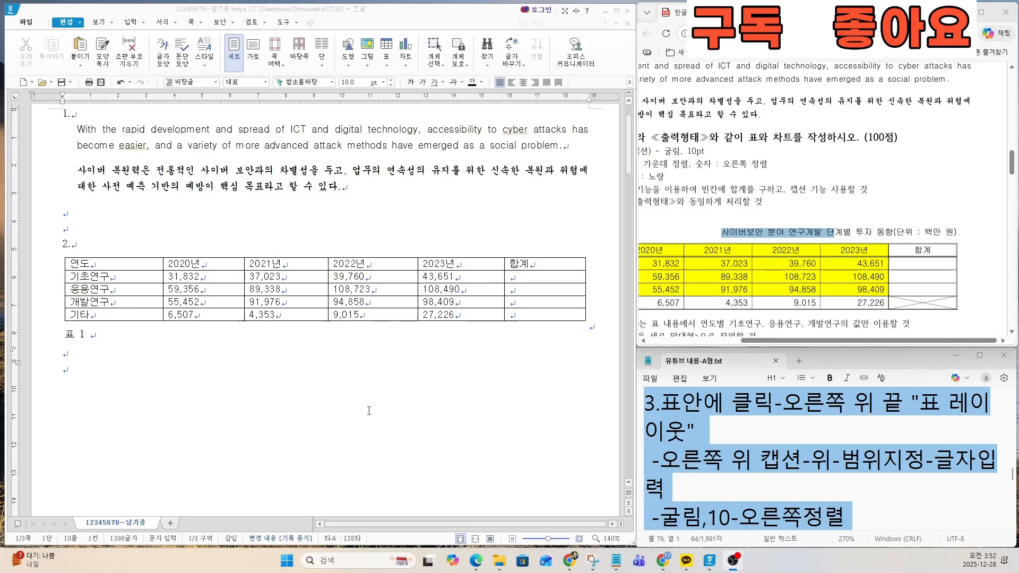
# Step: Set the table's caption position to 위 so the caption sits above the table
pyautogui.click(340, 322)
pyautogui.press('ctrl')
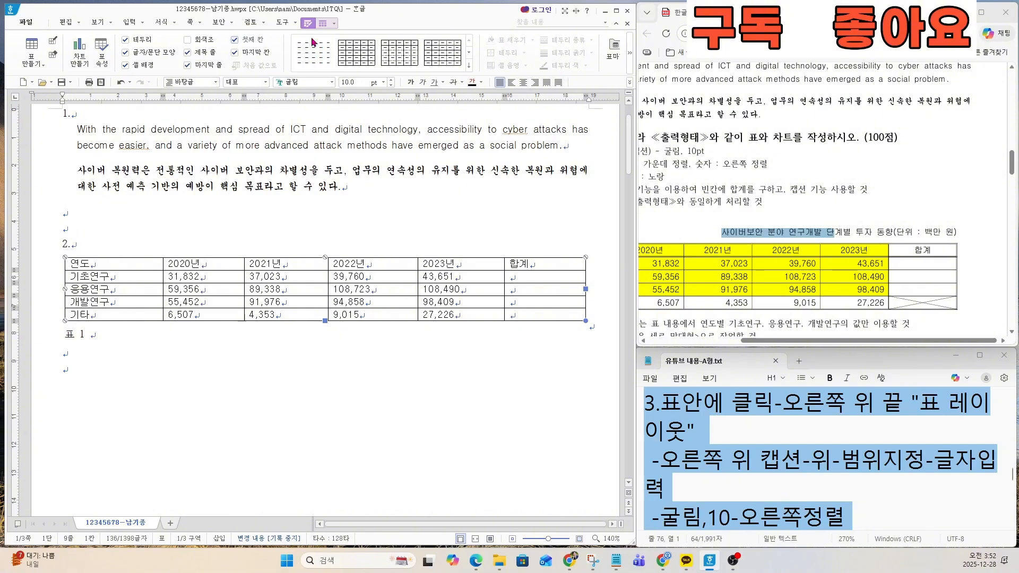
pyautogui.press('ctrl')
pyautogui.press('ctrl')
pyautogui.press('ctrl')
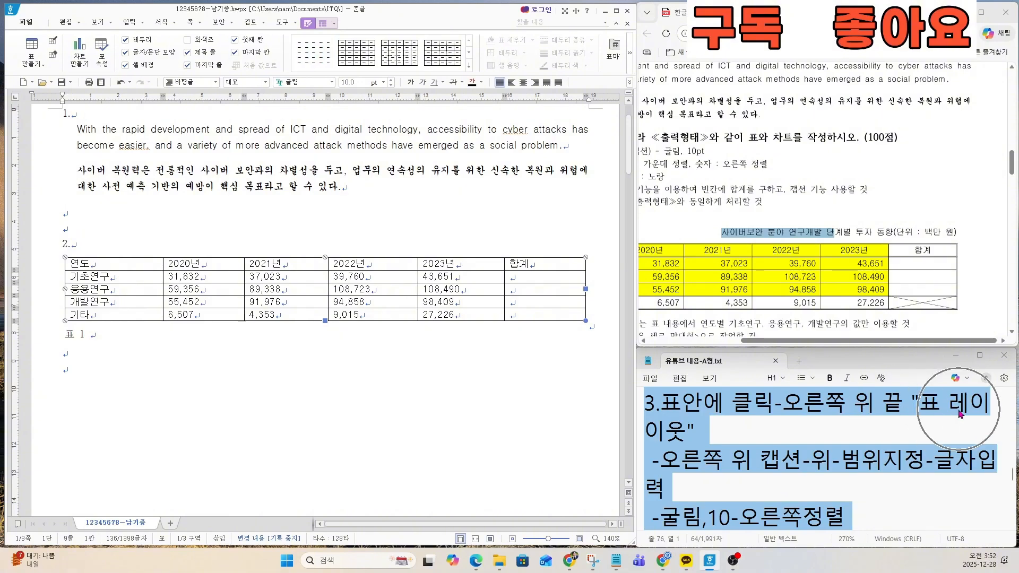
pyautogui.press('ctrl')
pyautogui.press('ctrl')
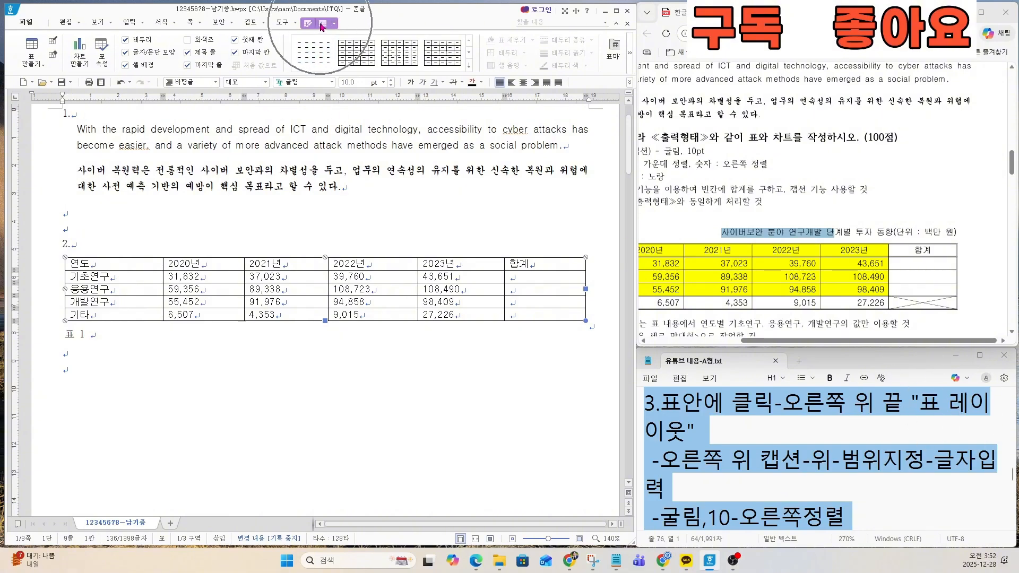
pyautogui.click(321, 24)
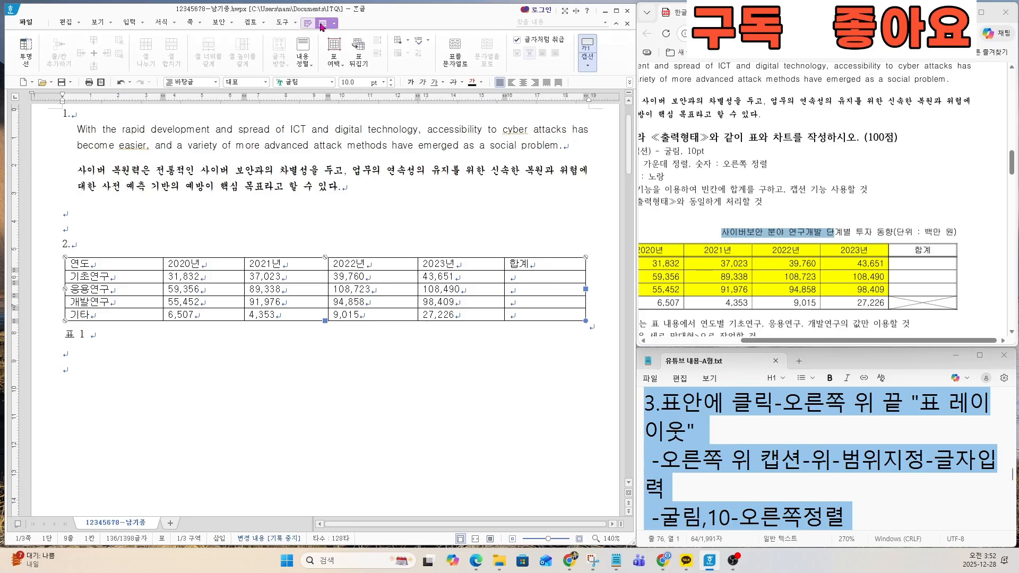
pyautogui.press('ctrl')
pyautogui.press('ctrl')
pyautogui.press('ctrl')
pyautogui.press('ctrl')
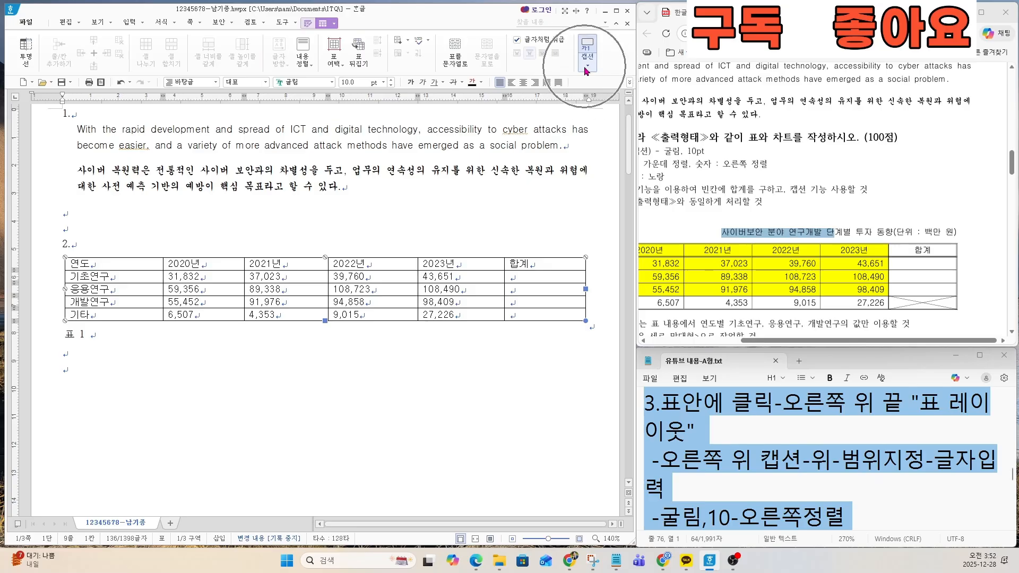
pyautogui.click(586, 68)
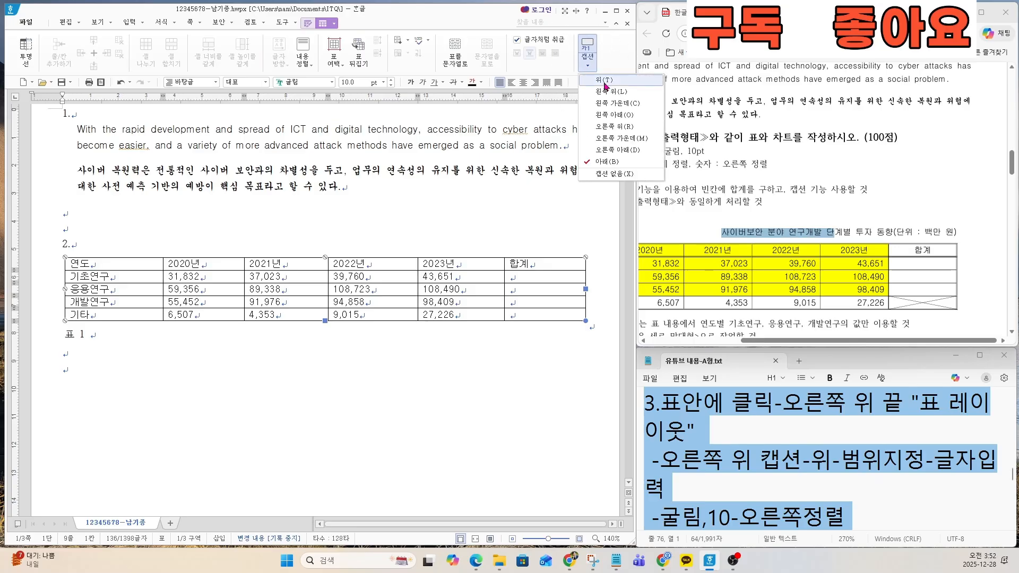
pyautogui.press('ctrl')
pyautogui.press('ctrl')
pyautogui.press('ctrl')
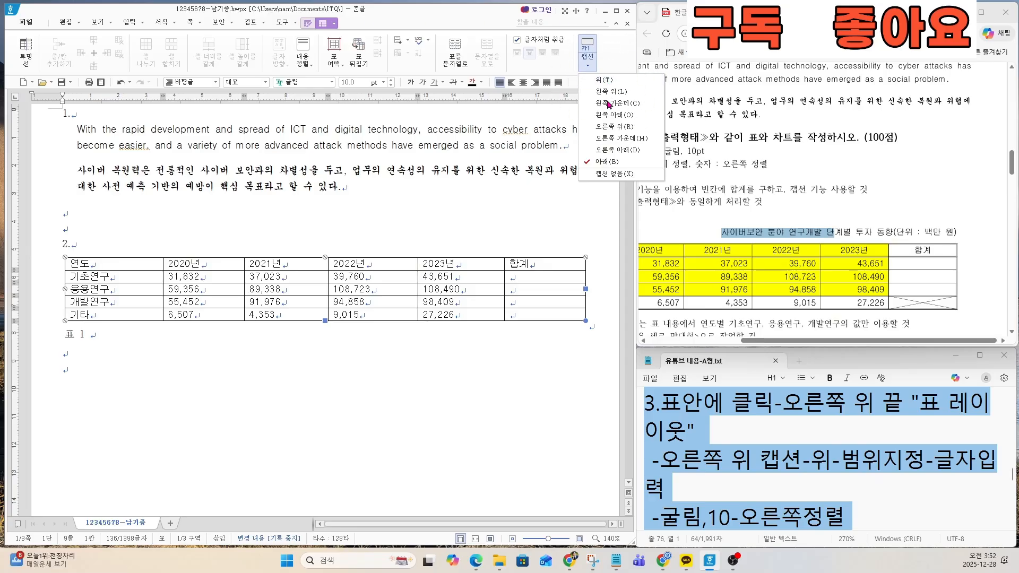
pyautogui.press('ctrl')
pyautogui.press('ctrl')
pyautogui.press('ctrl')
pyautogui.press('ctrl')
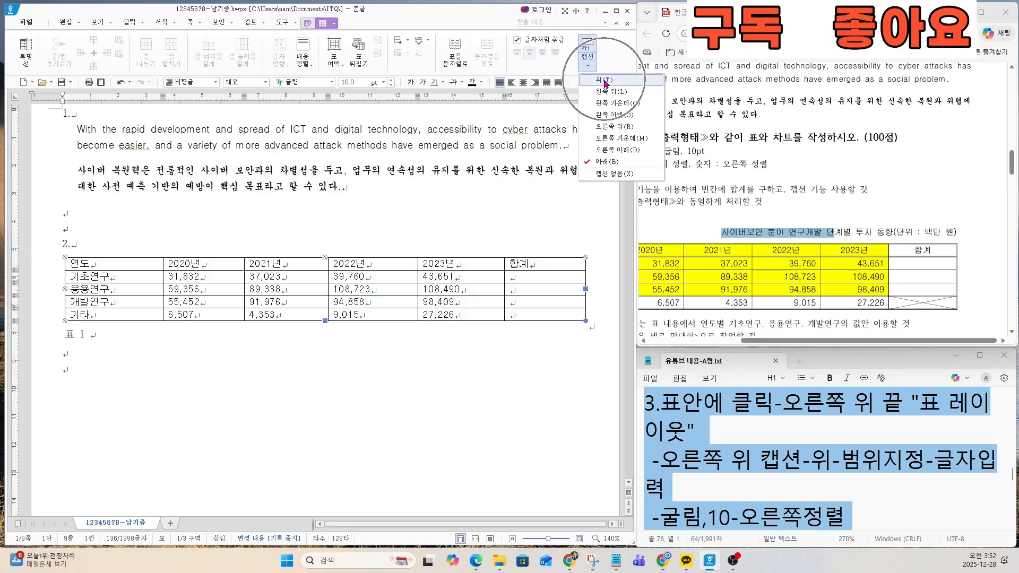
pyautogui.click(605, 80)
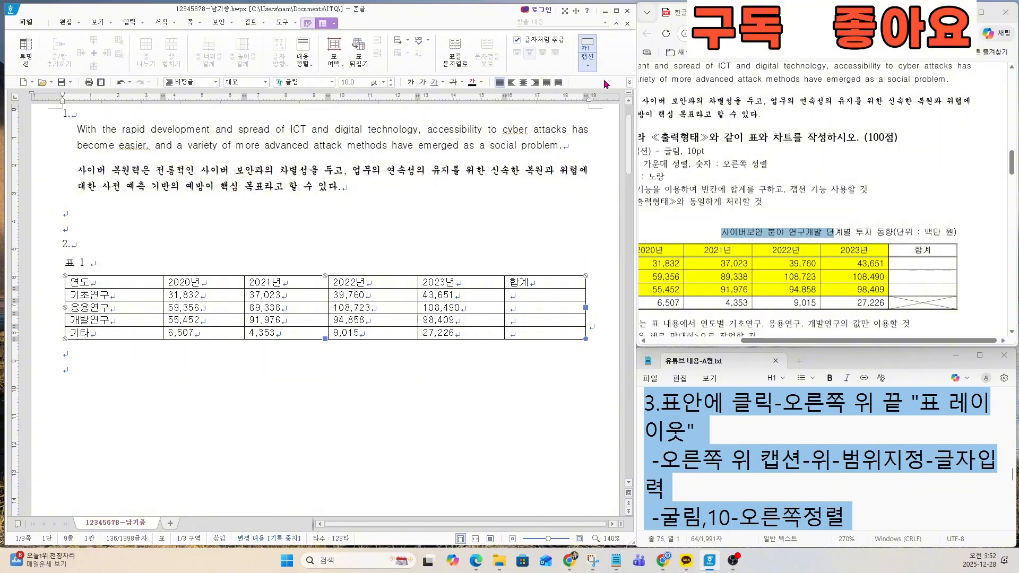
pyautogui.press('ctrl')
pyautogui.press('ctrl')
# Step: Replace the default caption text above the table with the wording 사이버보안 분야 연구개발 단계별
pyautogui.moveTo(91, 263); pyautogui.dragTo(61, 261)
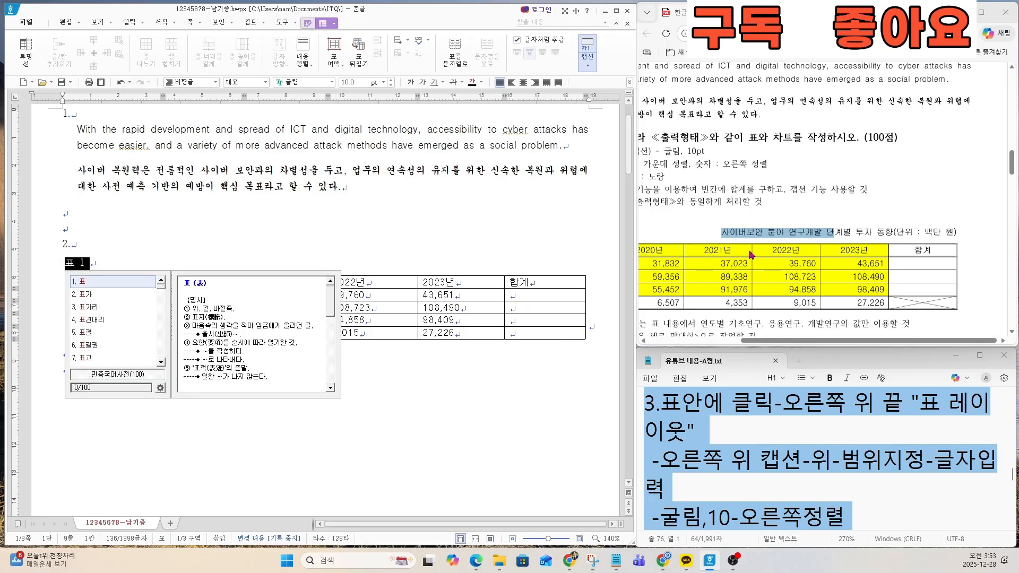
pyautogui.scroll(3, 750, 254)
pyautogui.moveTo(794, 341)
pyautogui.mouseDown()
pyautogui.moveTo(826, 340)
pyautogui.moveTo(811, 341)
pyautogui.mouseUp()
pyautogui.scroll(2, 750, 277)
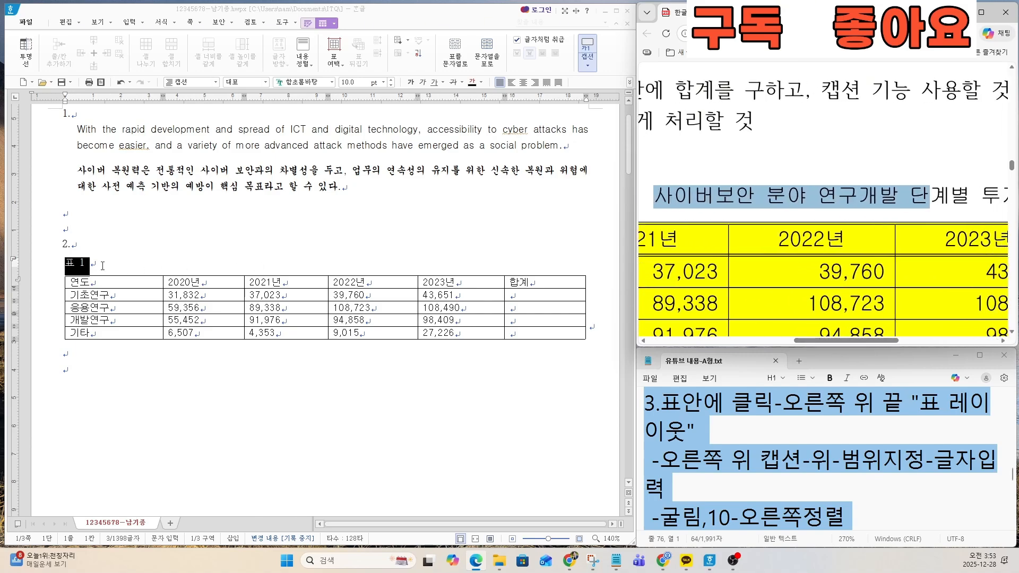
pyautogui.moveTo(102, 266); pyautogui.dragTo(64, 266)
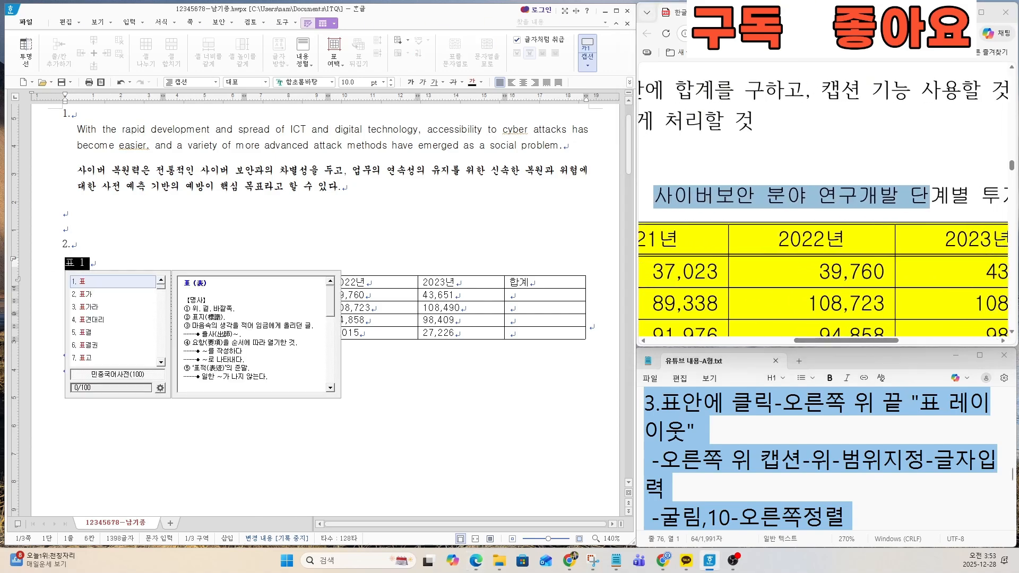
pyautogui.press('Escape')
pyautogui.write('사이버보아')
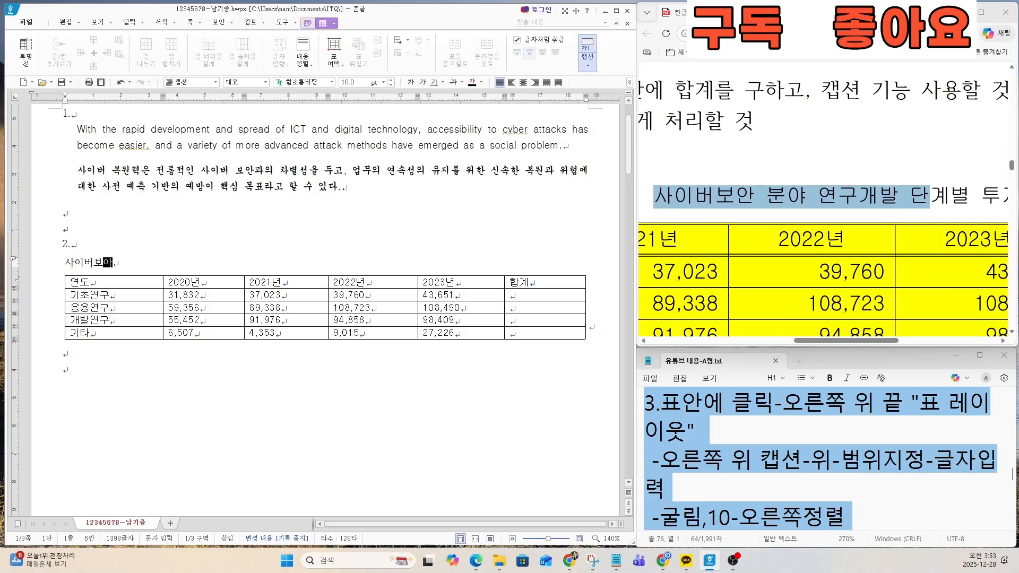
pyautogui.write('ㄴ 분야 연구개발 단계')
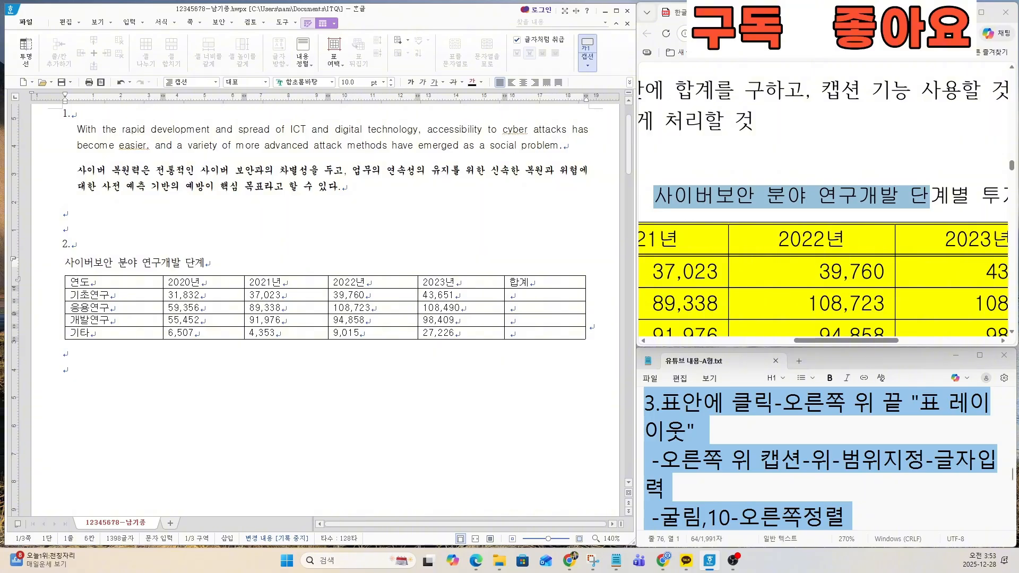
pyautogui.write('별')
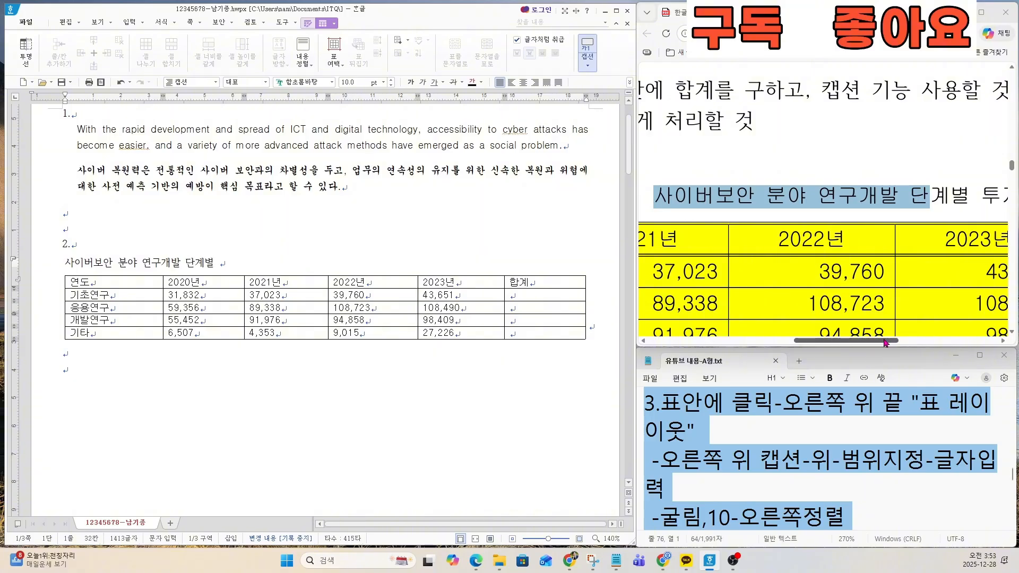
# Step: Complete the table caption by adding 투자 동향(단위 : 백만 원) after 단계별
pyautogui.moveTo(883, 340); pyautogui.dragTo(963, 339)
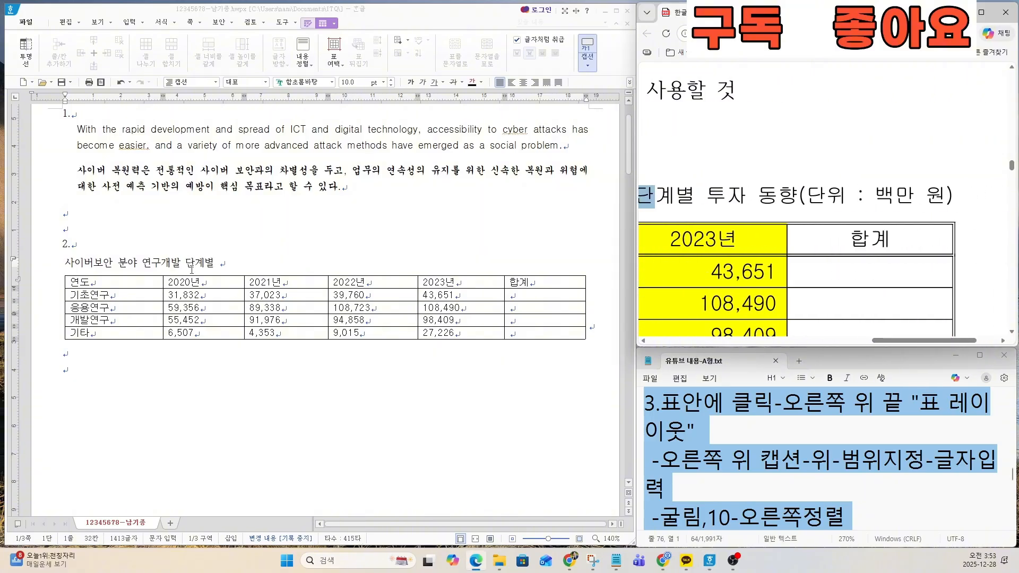
pyautogui.click(221, 263)
pyautogui.write('툦자 동향(ㄷ')
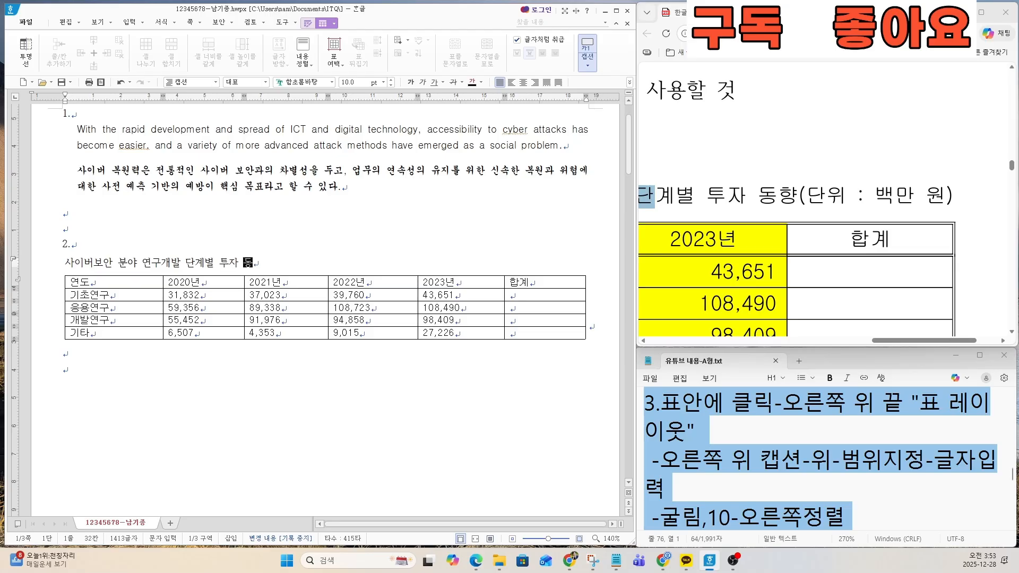
pyautogui.write('단위 ')
pyautogui.write(': ㅂ')
pyautogui.write('백만 원')
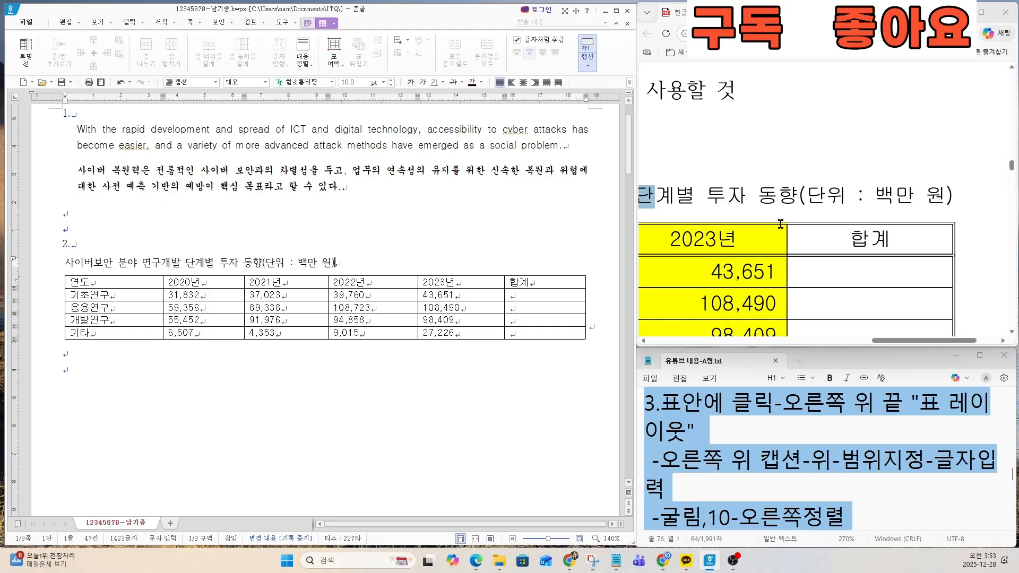
# Step: Set the whole caption's font to 굴림 and align the caption to the right
pyautogui.scroll(-5, 780, 223)
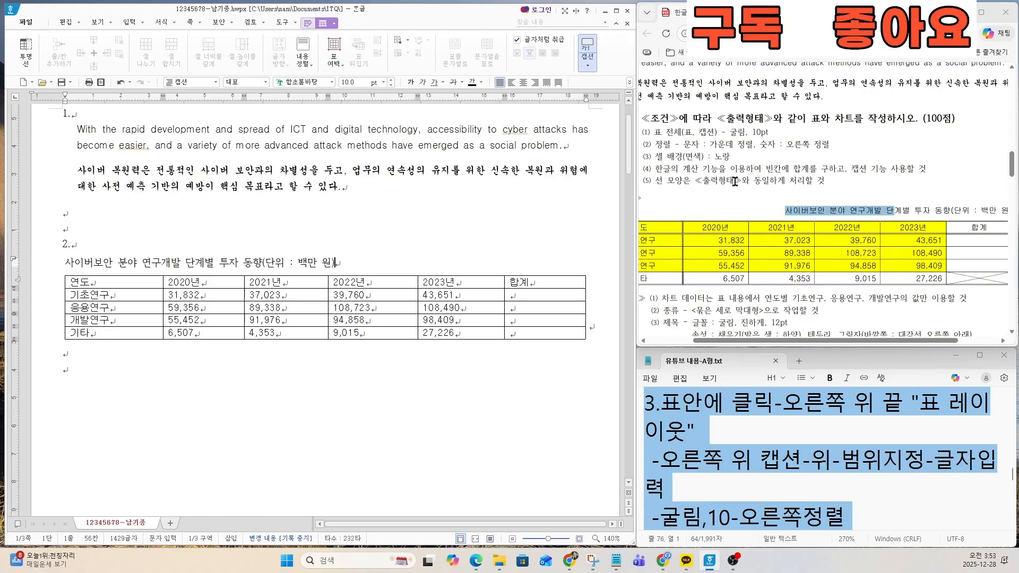
pyautogui.moveTo(641, 133); pyautogui.dragTo(784, 133)
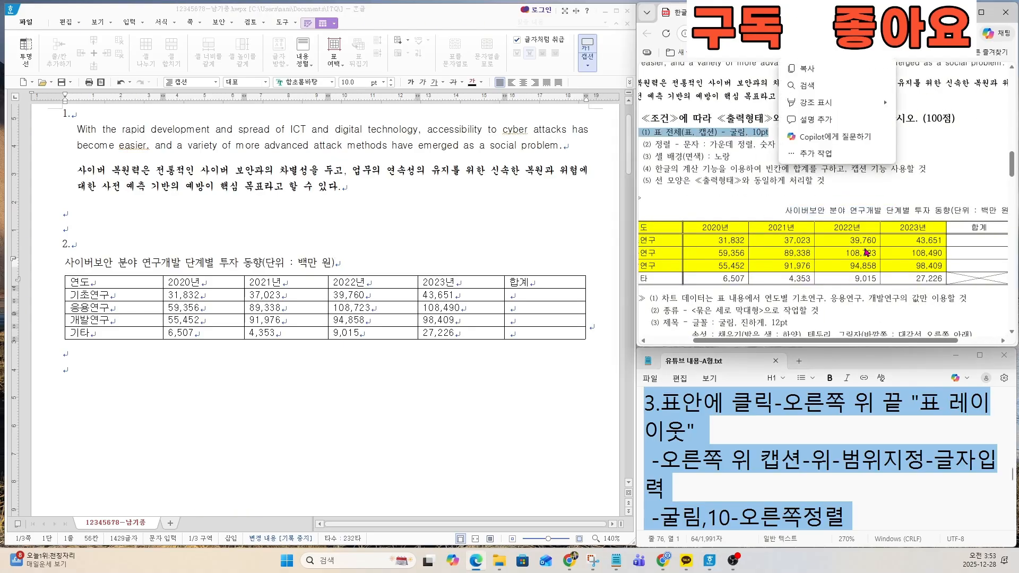
pyautogui.moveTo(337, 263); pyautogui.dragTo(58, 260)
pyautogui.click(308, 83)
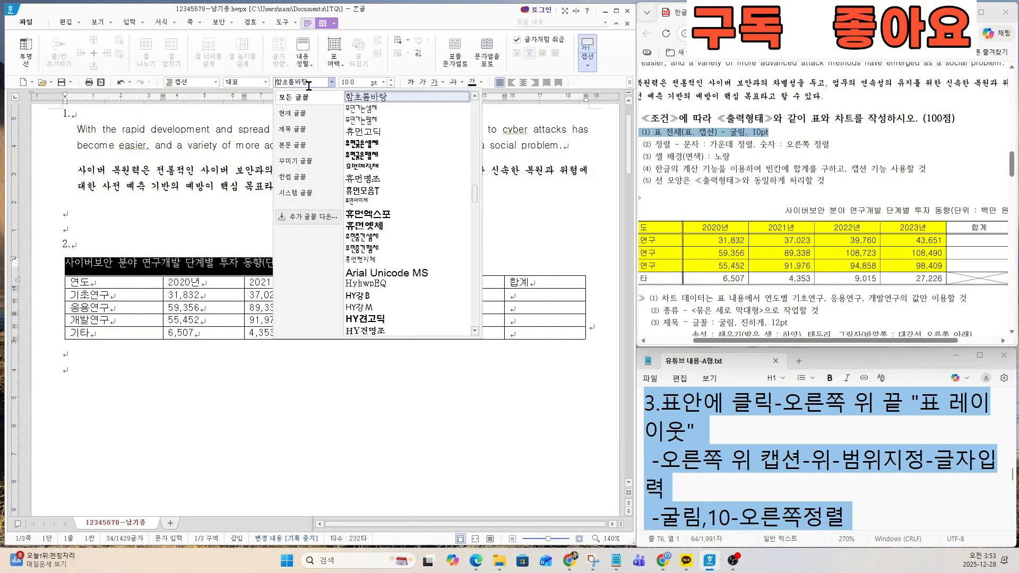
pyautogui.write('굴림')
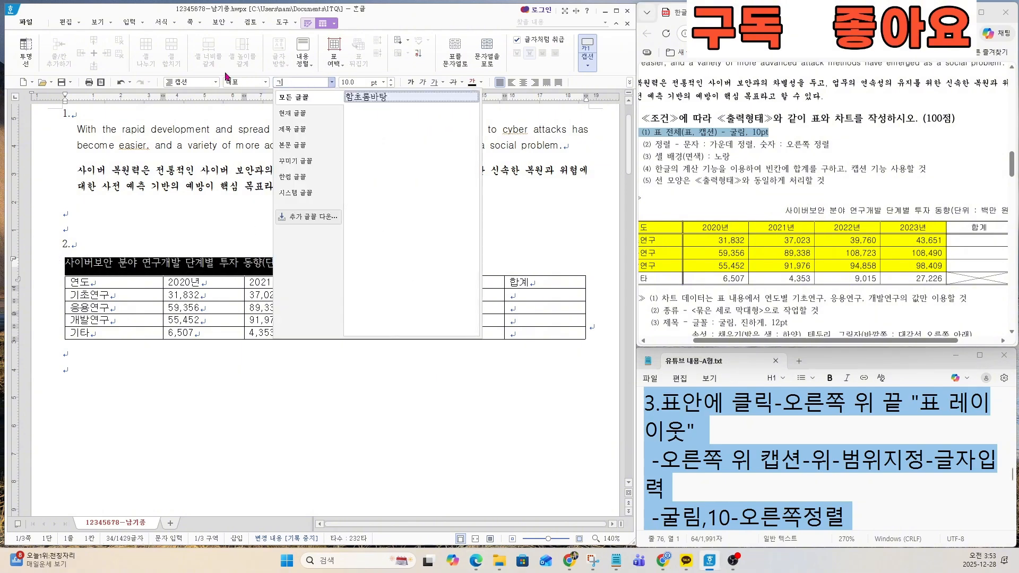
pyautogui.press('Return')
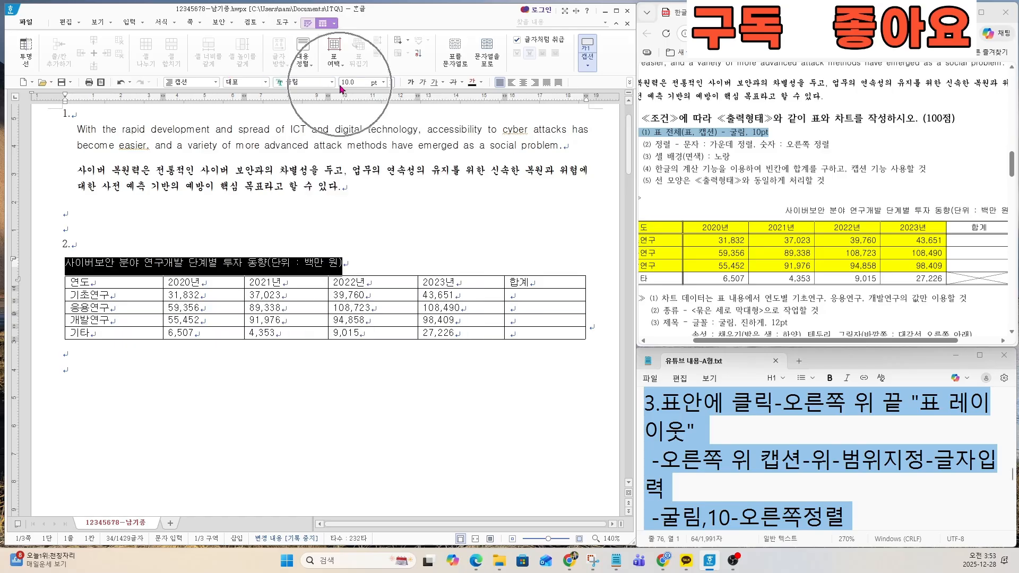
pyautogui.click(536, 83)
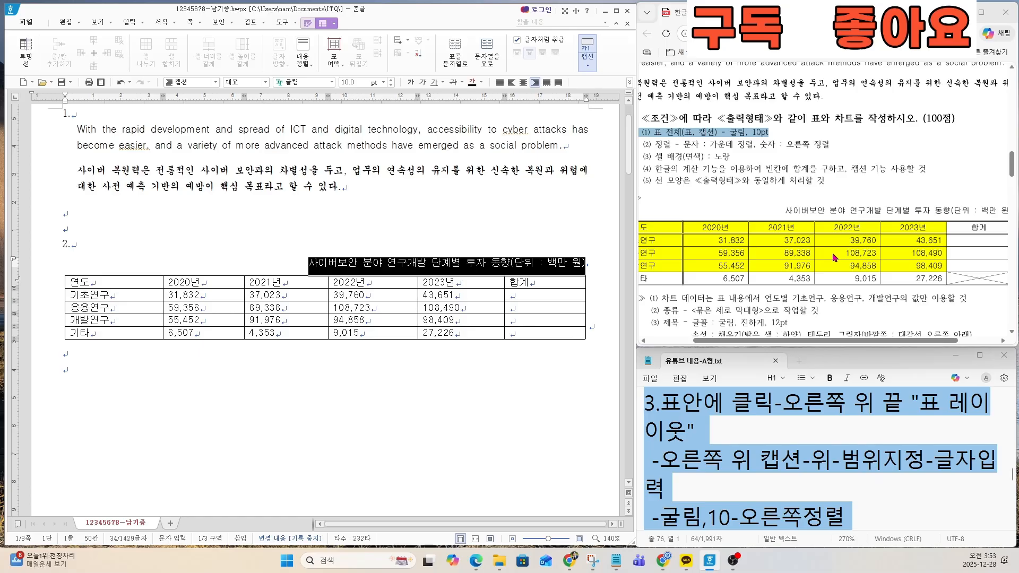
# Step: Center all cells of the table and right-align the number cells, including the blank 합계 cells below the header
pyautogui.press('ctrl')
pyautogui.press('ctrl')
pyautogui.moveTo(657, 143); pyautogui.dragTo(830, 144)
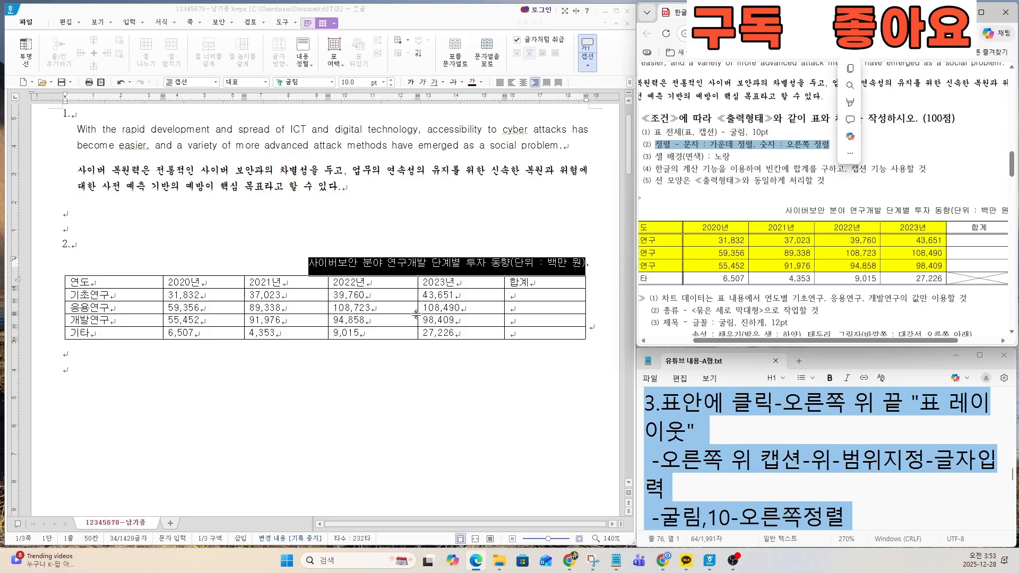
pyautogui.moveTo(77, 281); pyautogui.dragTo(521, 332)
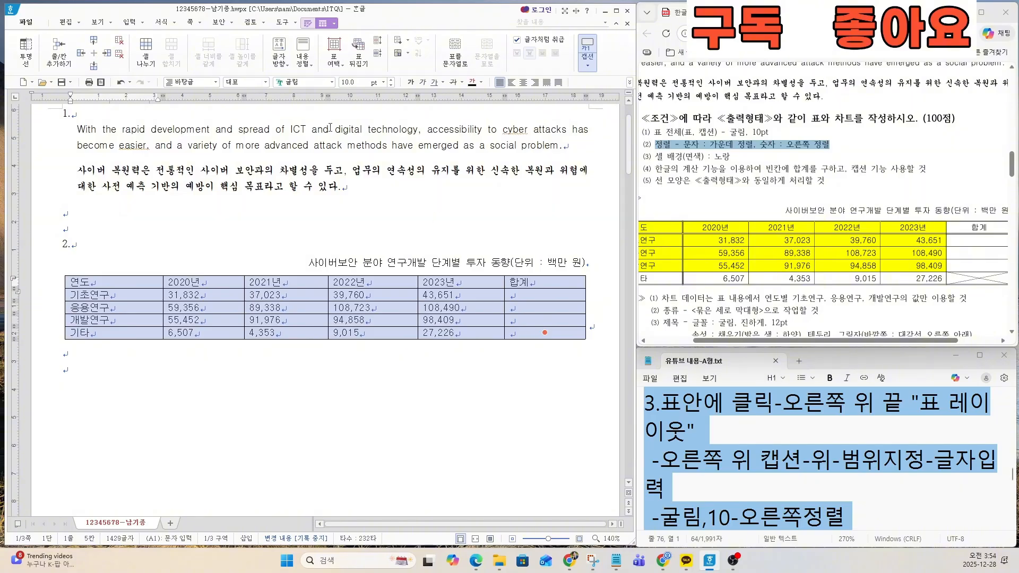
pyautogui.click(523, 82)
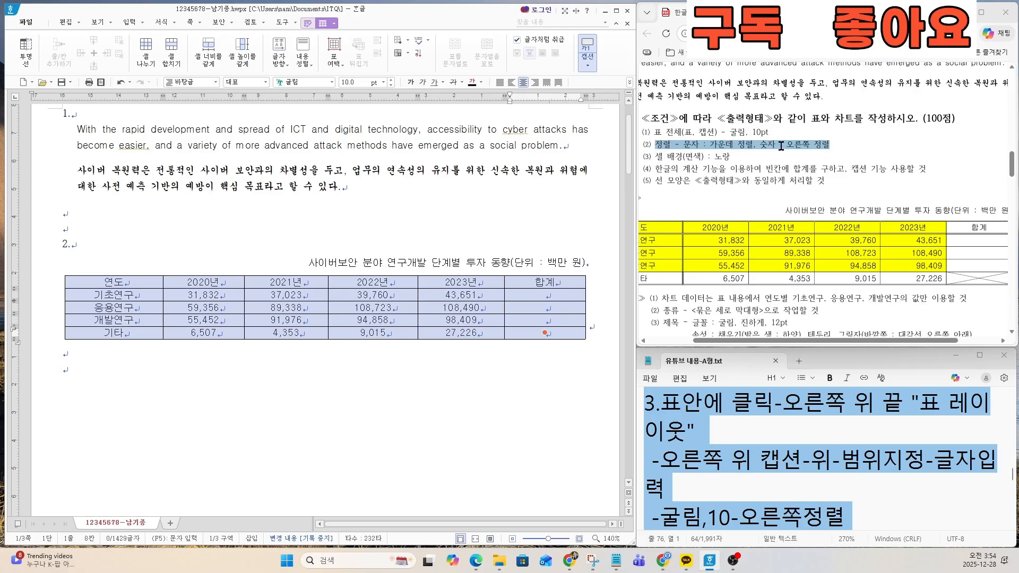
pyautogui.moveTo(207, 295); pyautogui.dragTo(557, 337)
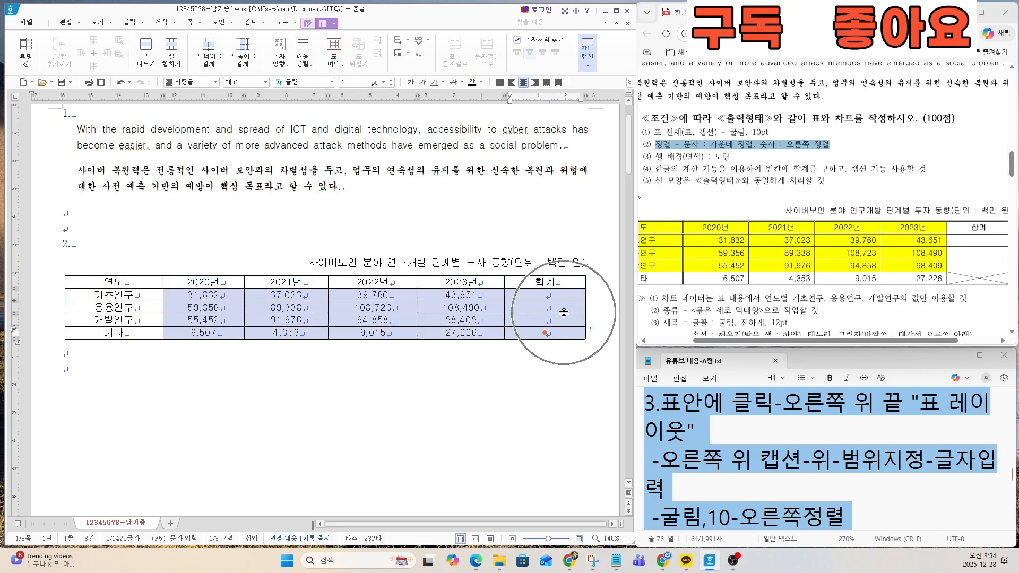
pyautogui.click(535, 83)
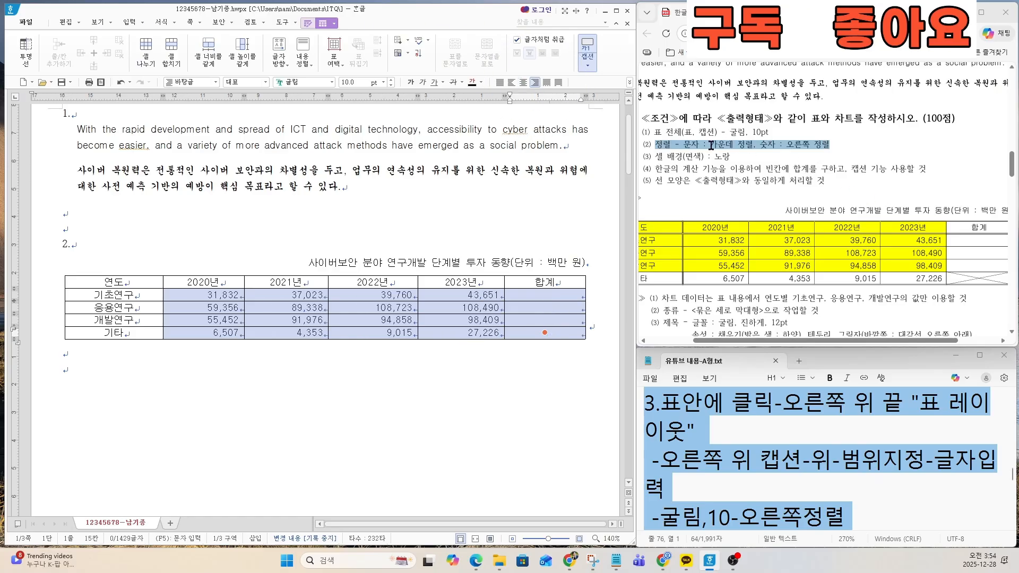
# Step: Examine item 4 of the notes file on aligning the table's text and number cells
pyautogui.click(739, 415)
pyautogui.press('Down')
pyautogui.press('Down')
pyautogui.press('Down')
pyautogui.press('Down')
pyautogui.press('Down')
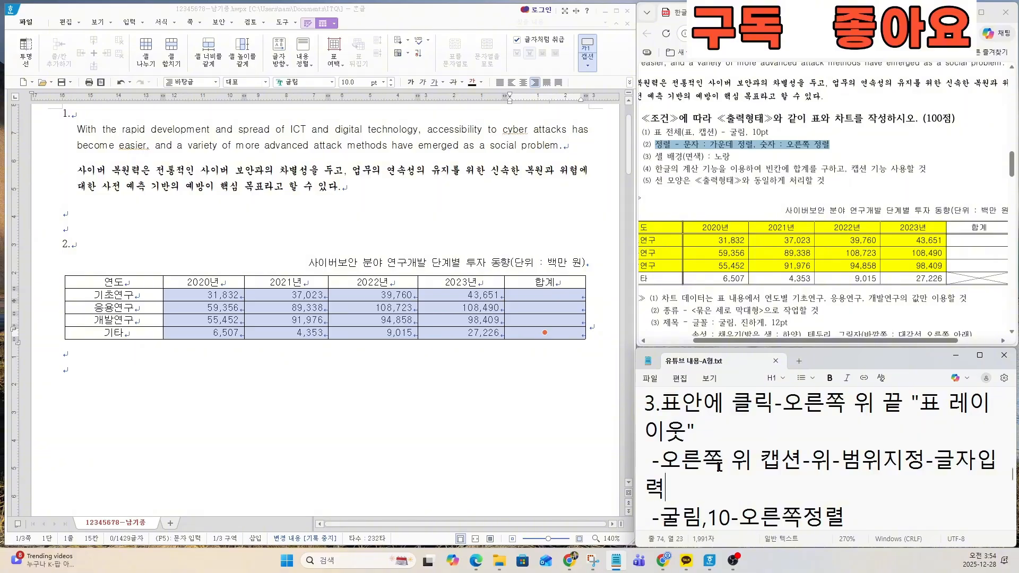
pyautogui.hotkey('ctrl', 'End')
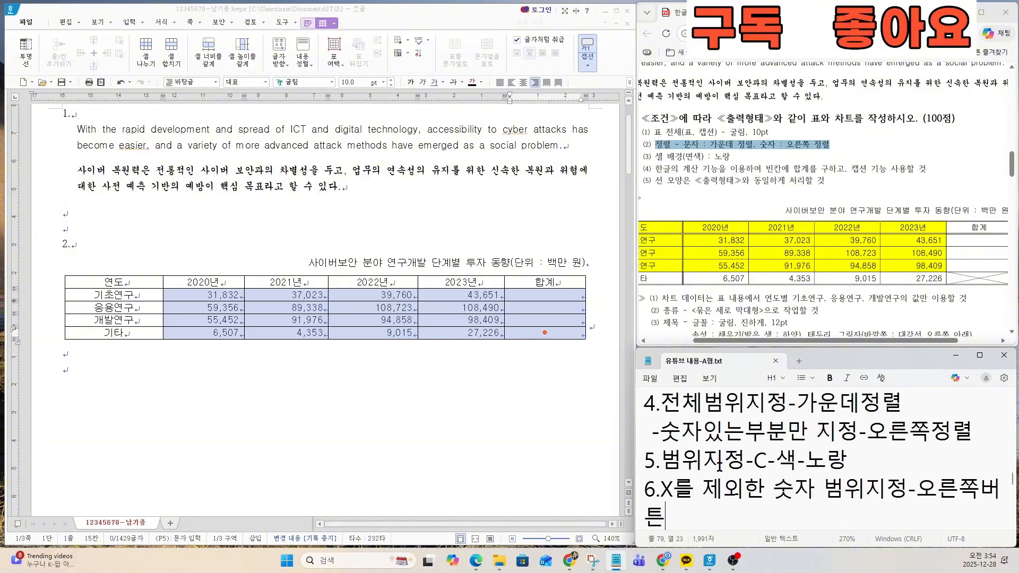
pyautogui.click(699, 405)
pyautogui.scroll(-1, 699, 407)
pyautogui.scroll(2, 699, 407)
pyautogui.moveTo(654, 405); pyautogui.dragTo(906, 405)
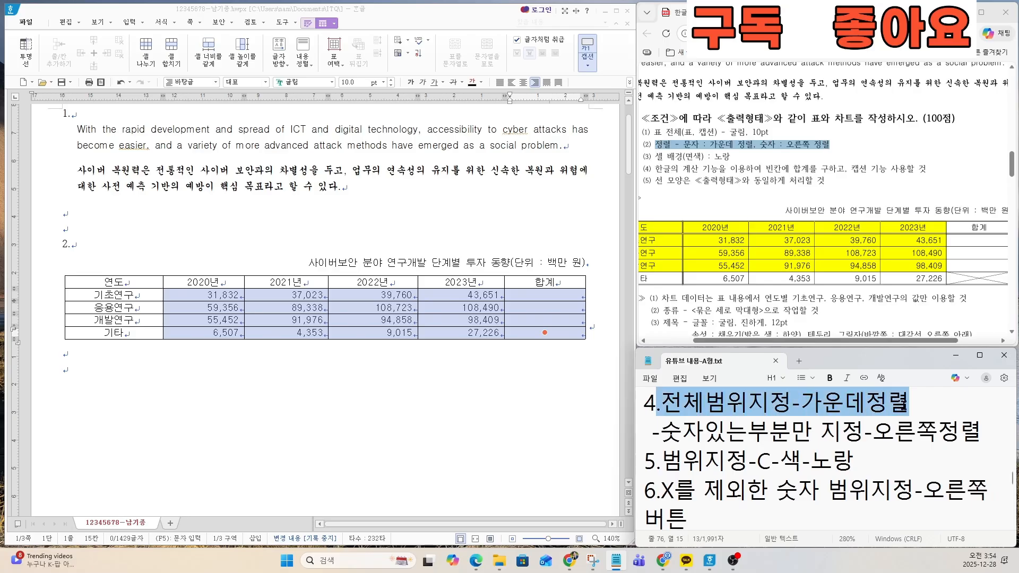
pyautogui.click(849, 424)
pyautogui.moveTo(663, 431); pyautogui.dragTo(637, 400)
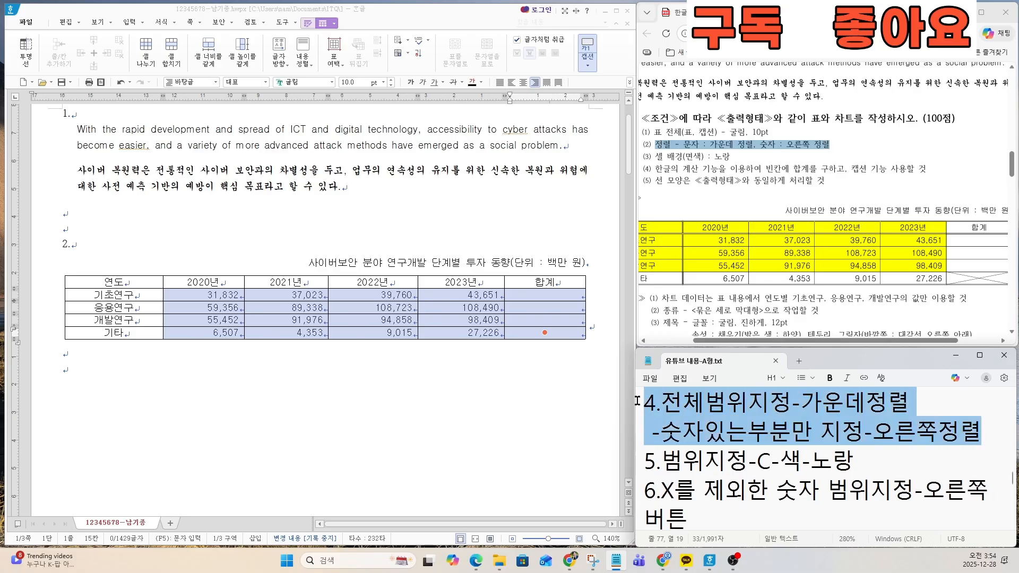
pyautogui.click(690, 450)
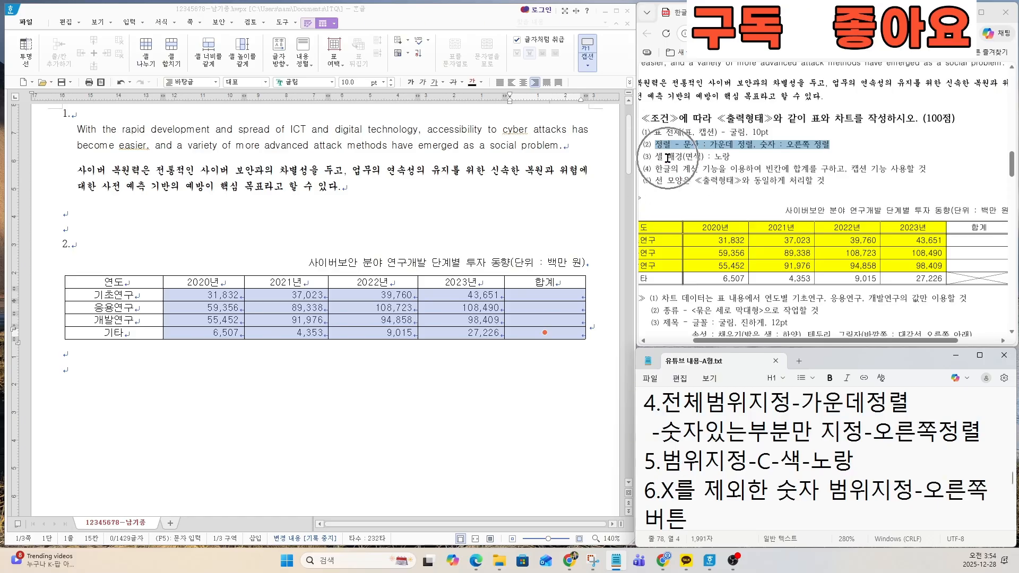
# Step: Fill the cells from 연도 through 2023년, in the header row down to the 개발연구 row, with yellow as face color
pyautogui.moveTo(732, 158); pyautogui.dragTo(656, 157)
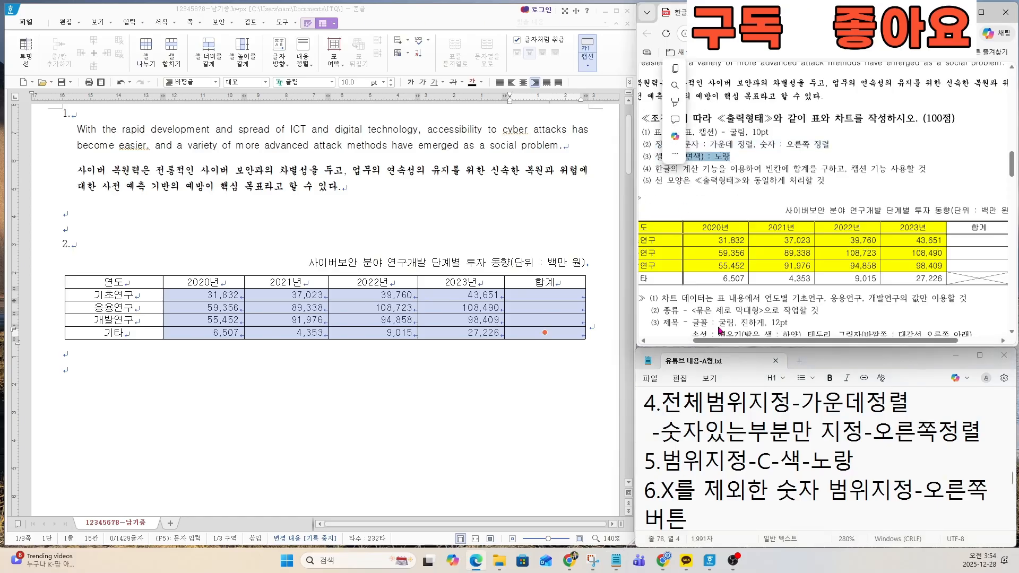
pyautogui.moveTo(645, 457); pyautogui.dragTo(860, 450)
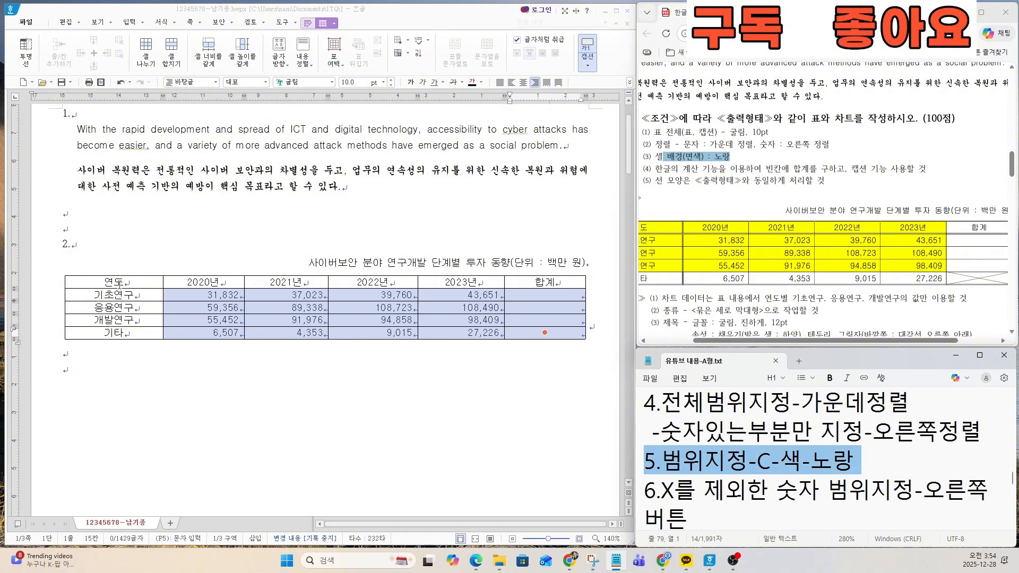
pyautogui.moveTo(153, 280); pyautogui.dragTo(457, 320)
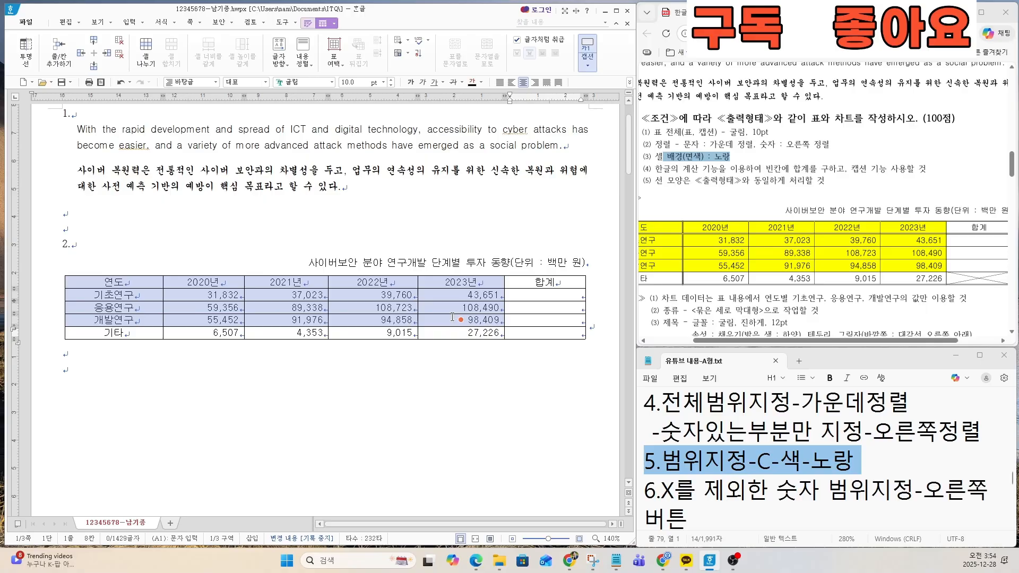
pyautogui.press('c')
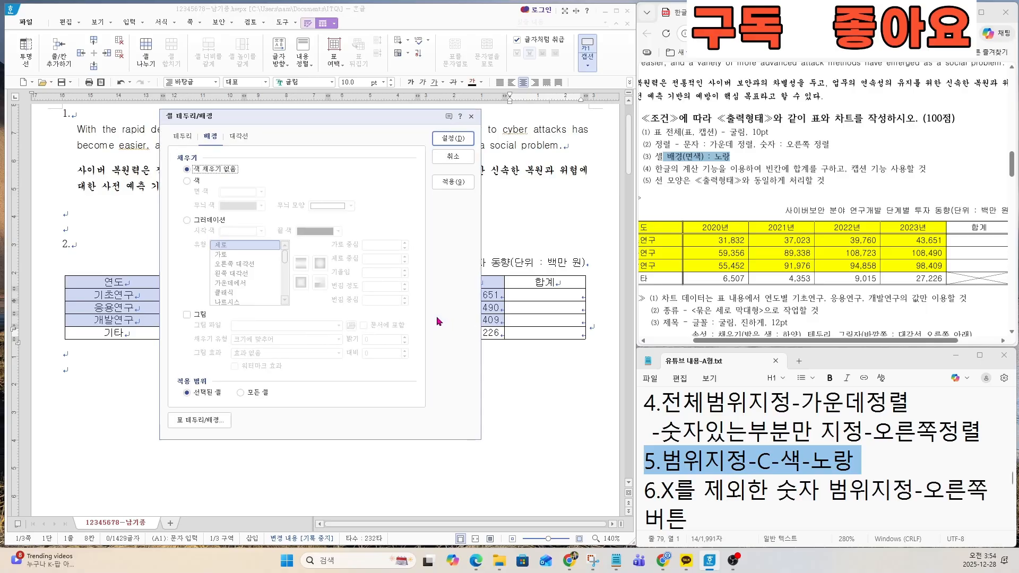
pyautogui.click(188, 181)
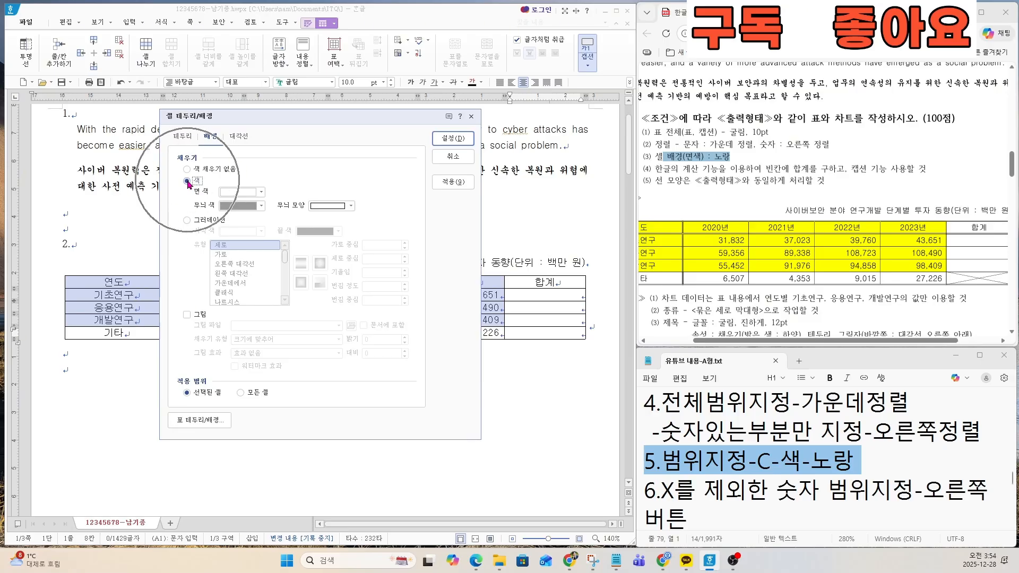
pyautogui.click(232, 193)
pyautogui.click(259, 292)
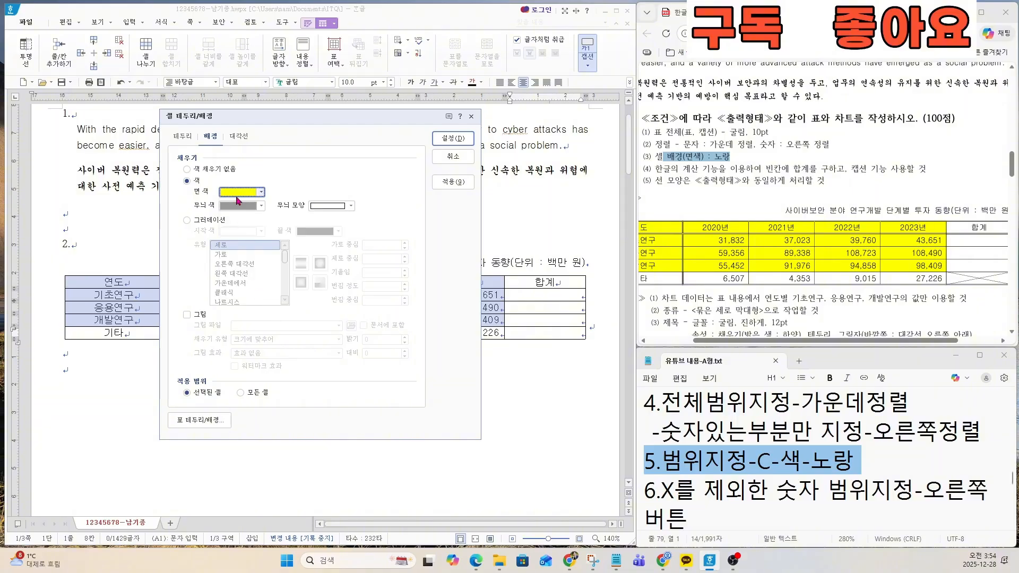
pyautogui.click(462, 139)
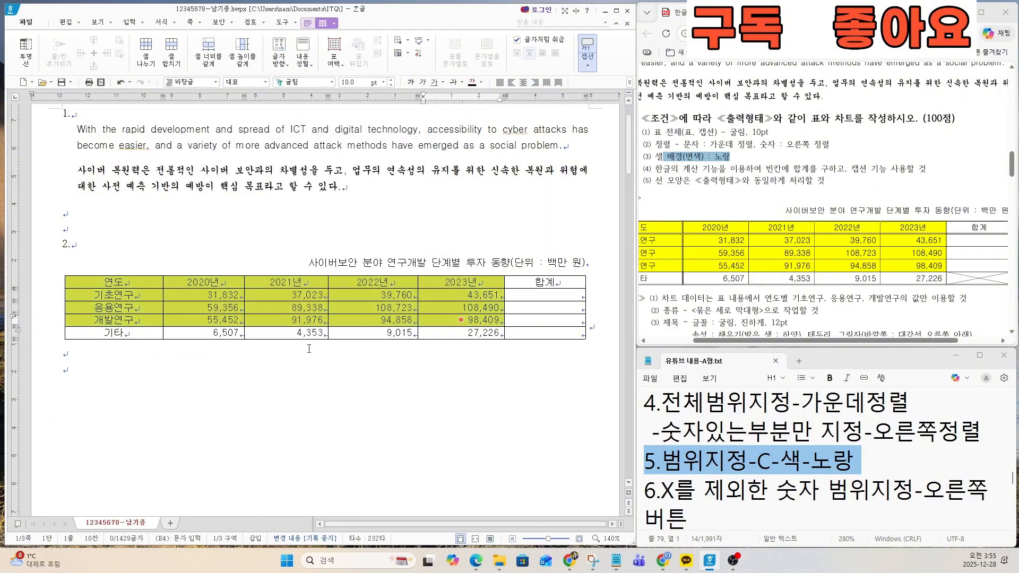
# Step: Examine condition (4) on the exam sheet about the calculation function and the caption
pyautogui.click(685, 176)
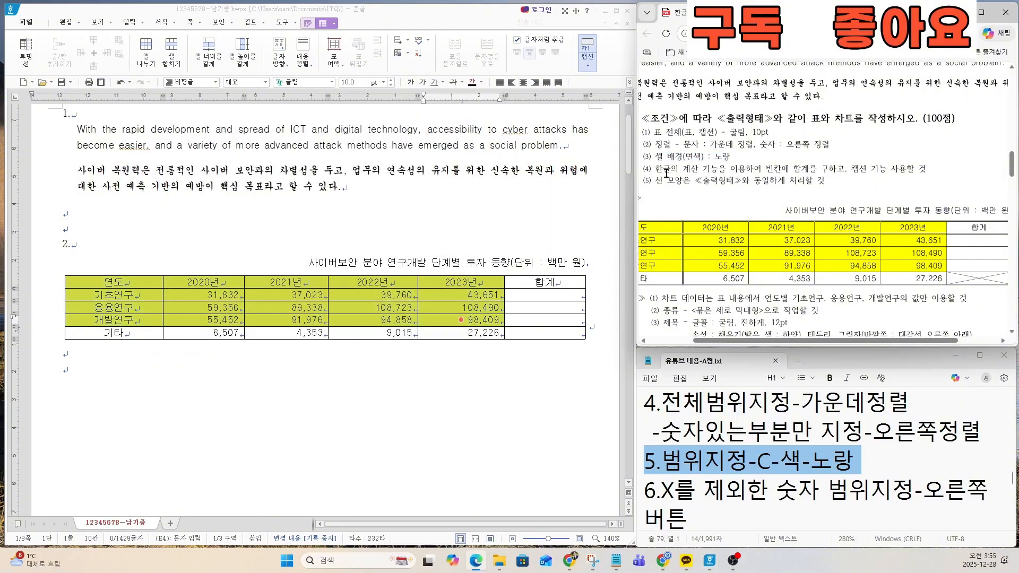
pyautogui.tripleClick(653, 167)
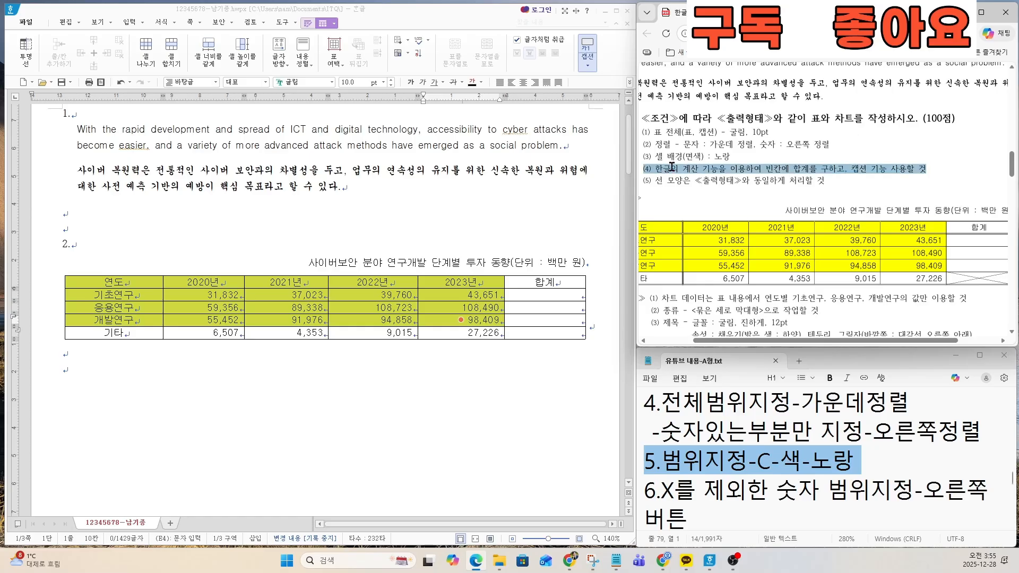
pyautogui.tripleClick(844, 167)
# Step: Examine item 6 of the notes file on selecting the number cells and applying the block sum
pyautogui.scroll(-4, 762, 435)
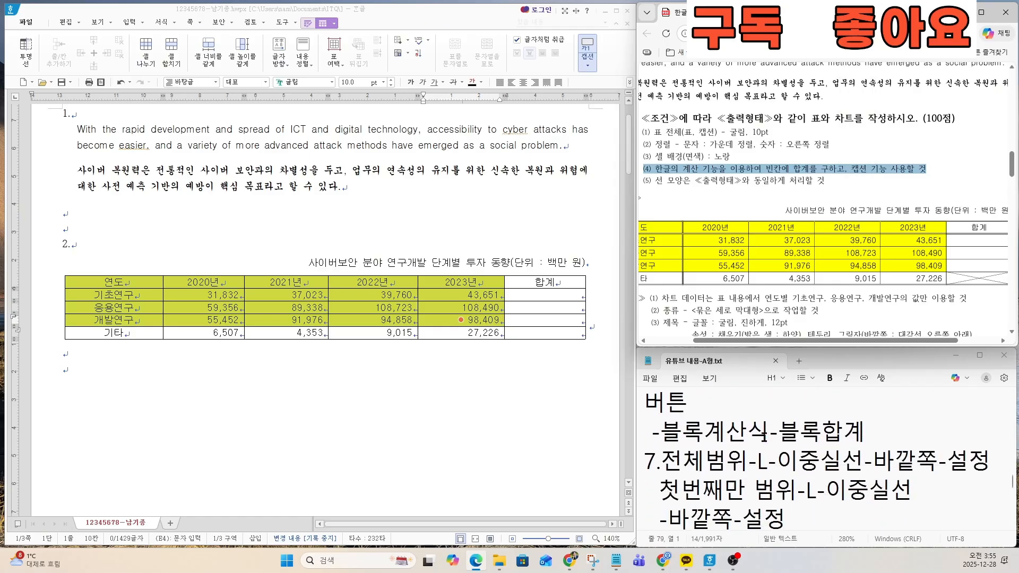
pyautogui.scroll(4, 763, 435)
pyautogui.click(748, 459)
pyautogui.moveTo(656, 490); pyautogui.dragTo(795, 457)
pyautogui.scroll(2, 791, 480)
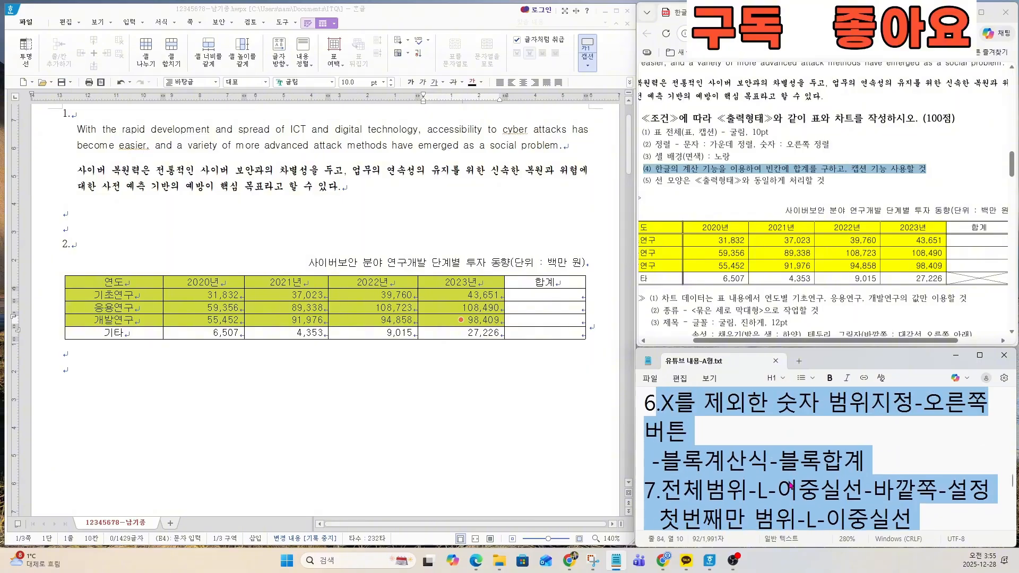
pyautogui.click(773, 471)
pyautogui.click(721, 429)
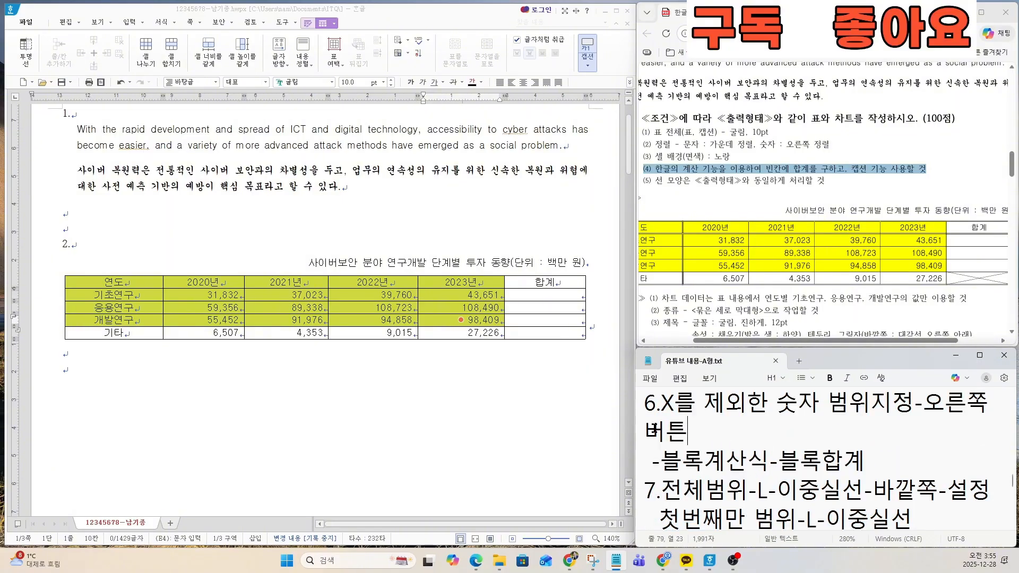
pyautogui.moveTo(697, 429); pyautogui.dragTo(648, 406)
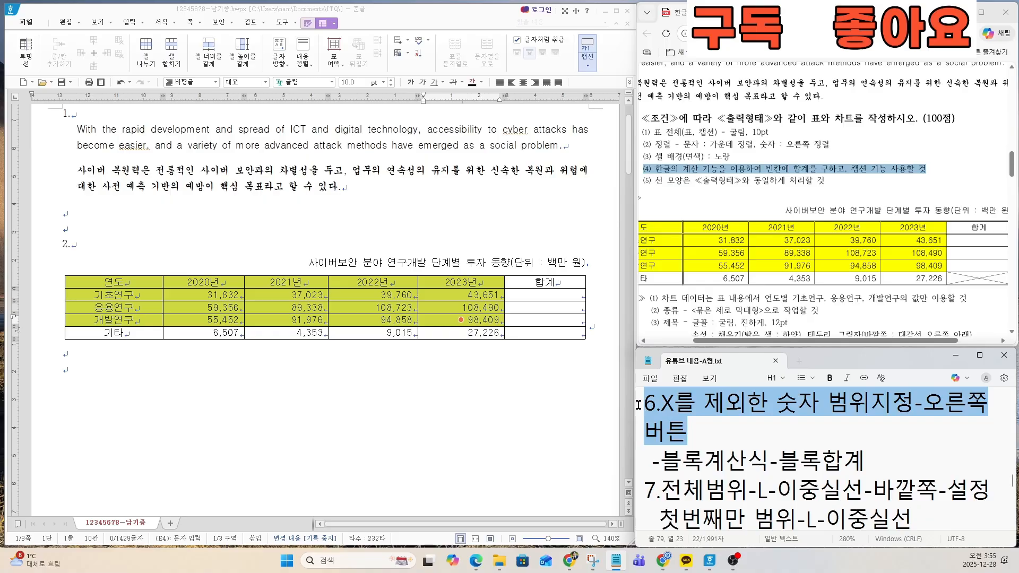
pyautogui.click(716, 442)
pyautogui.moveTo(874, 461); pyautogui.dragTo(644, 461)
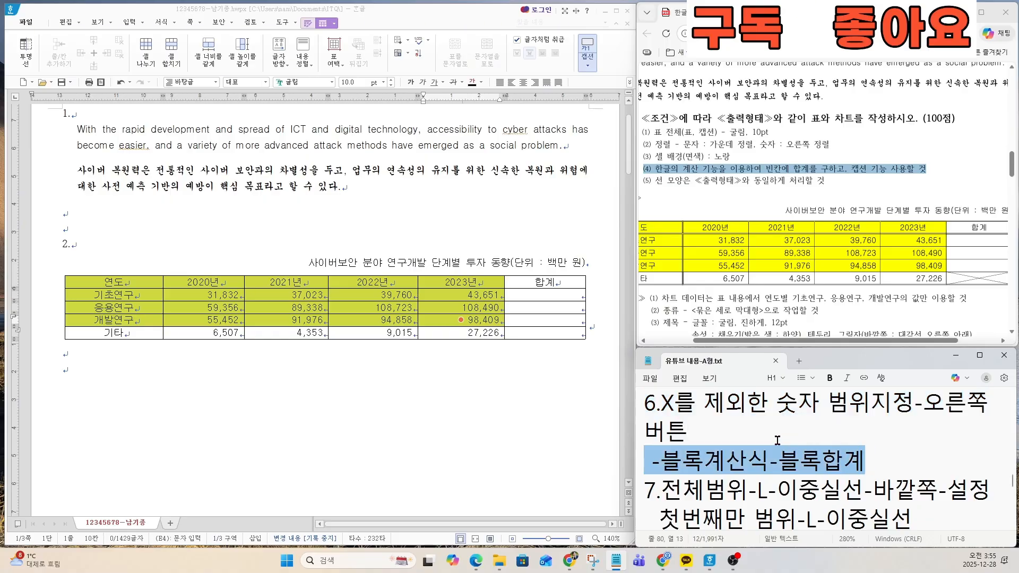
pyautogui.keyDown('shift'); pyautogui.click(648, 403); pyautogui.keyUp('shift')
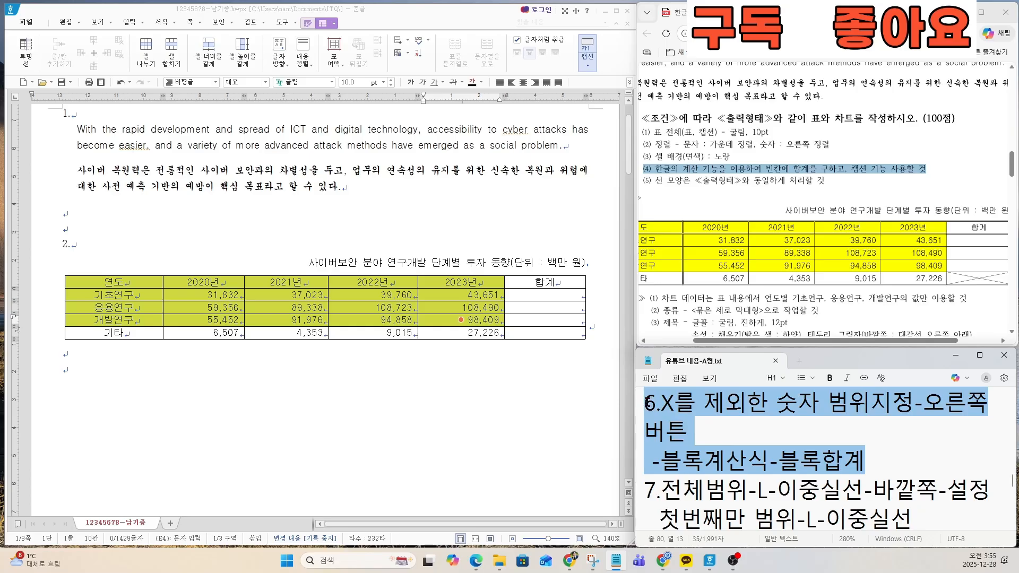
# Step: Calculate the 합계 cells of the 기초연구, 응용연구 and 개발연구 rows with the block sum (블록 합계), leaving out the 기타 row
pyautogui.click(436, 383)
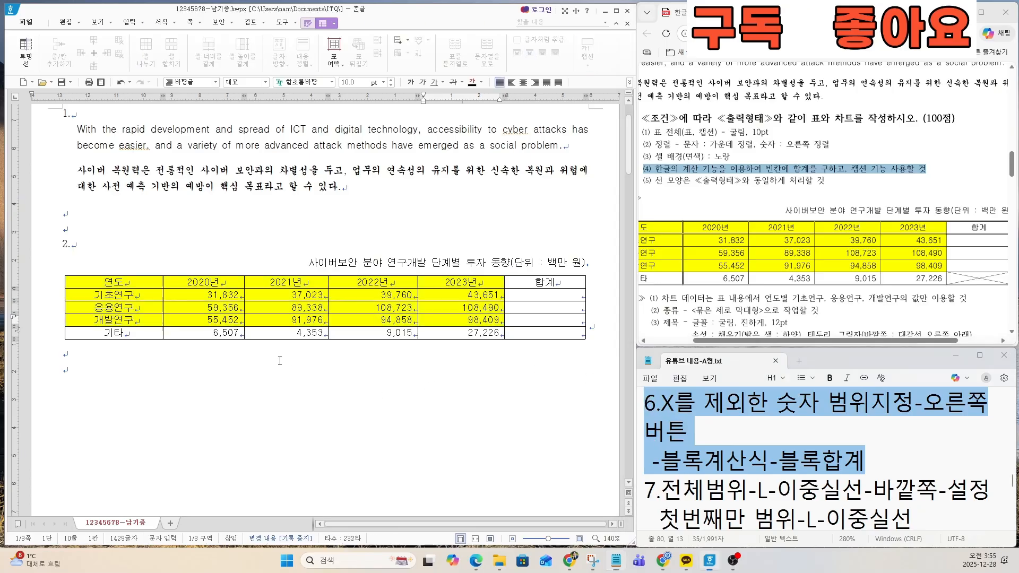
pyautogui.moveTo(219, 296); pyautogui.dragTo(536, 317)
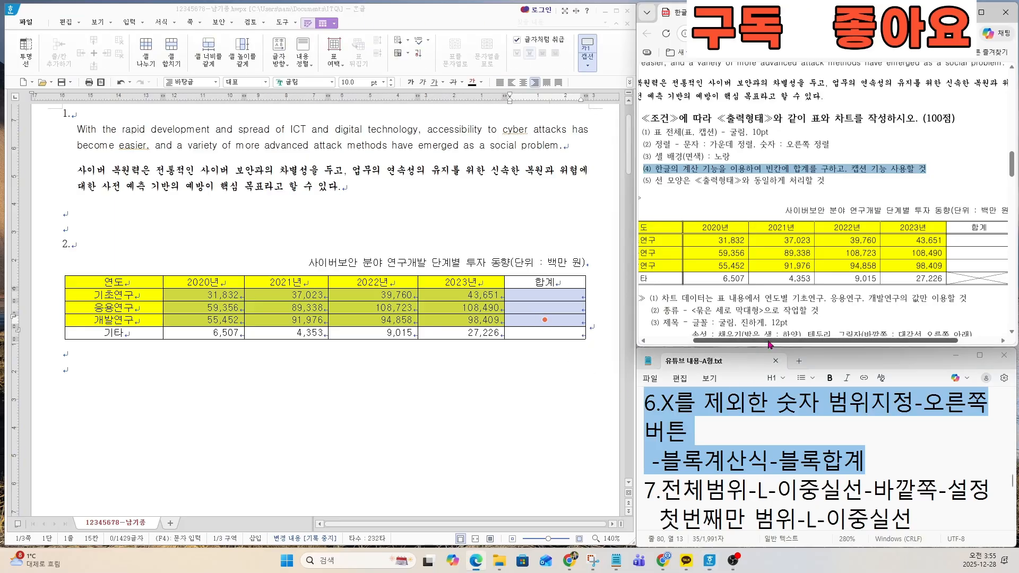
pyautogui.moveTo(757, 349); pyautogui.dragTo(797, 349)
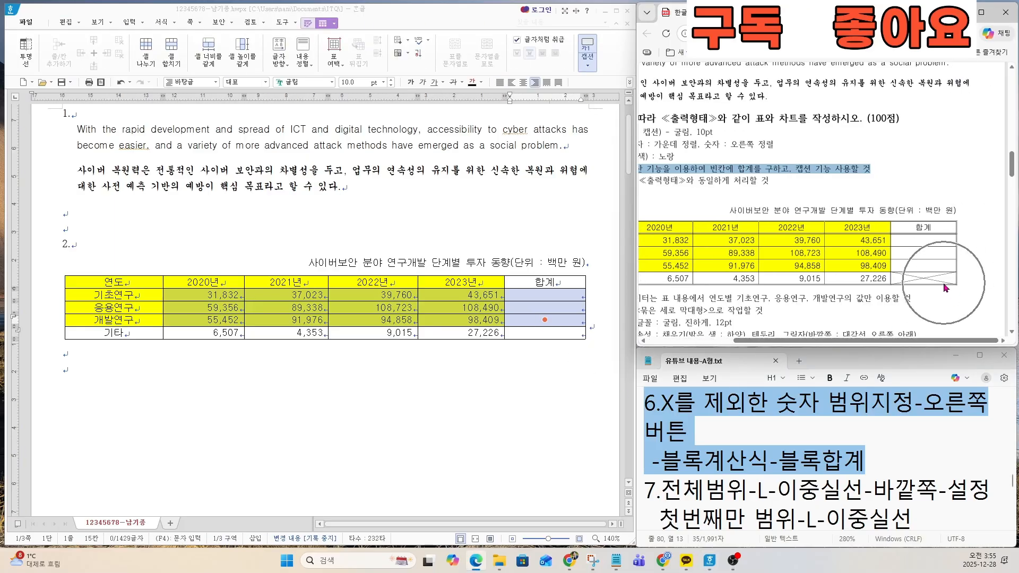
pyautogui.click(204, 295)
pyautogui.moveTo(210, 293); pyautogui.dragTo(532, 320)
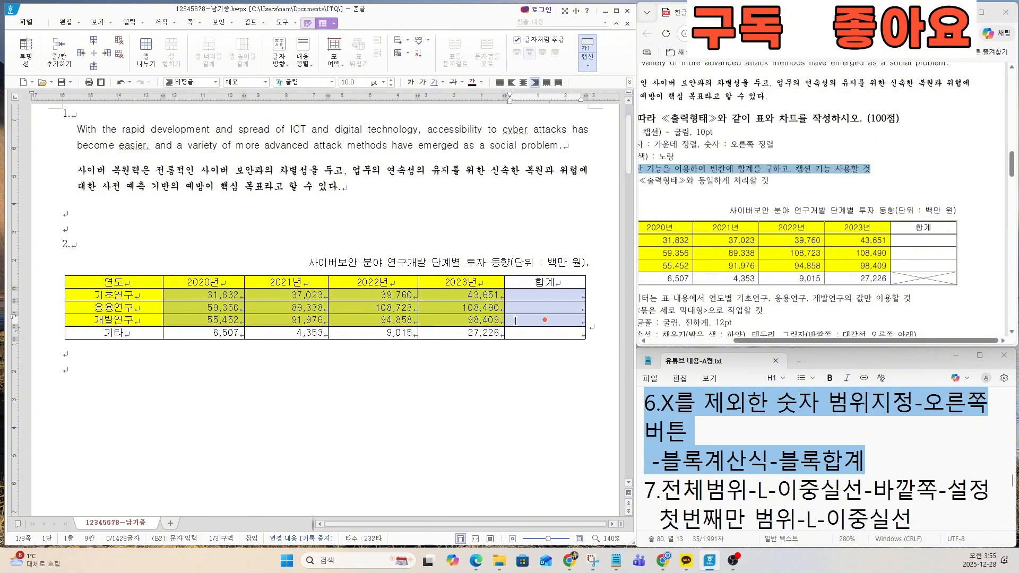
pyautogui.rightClick(451, 298)
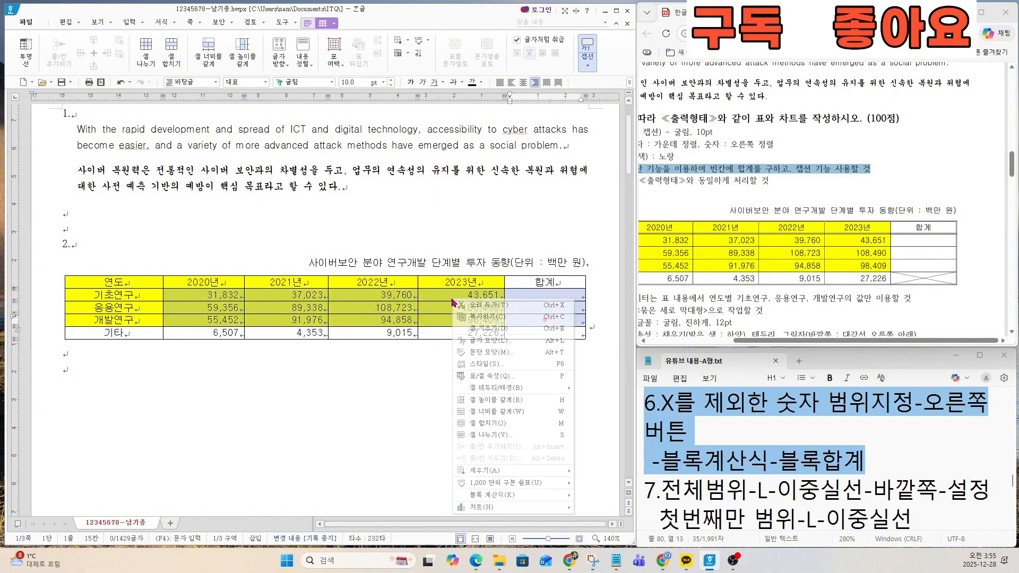
pyautogui.click(512, 499)
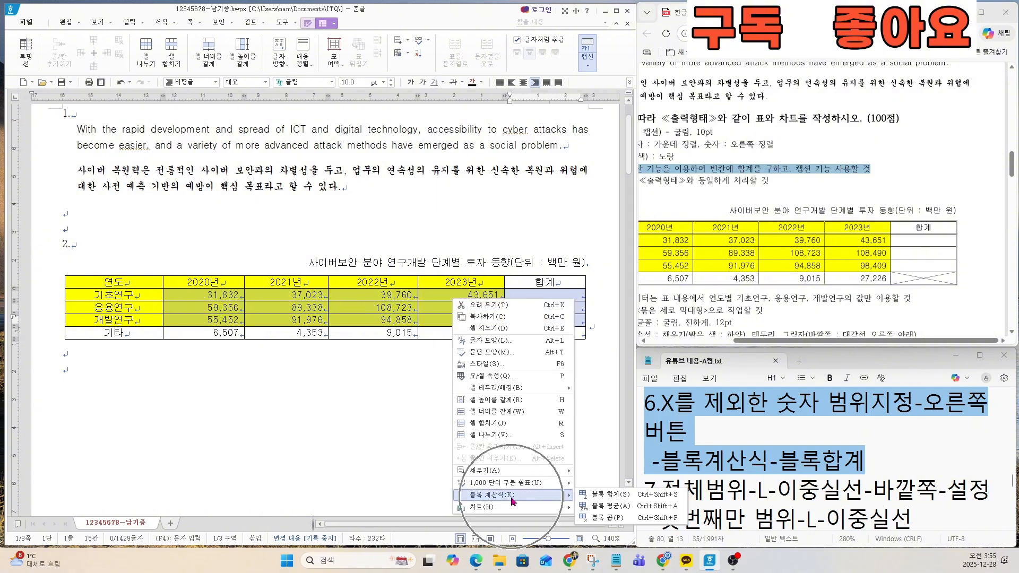
pyautogui.click(597, 497)
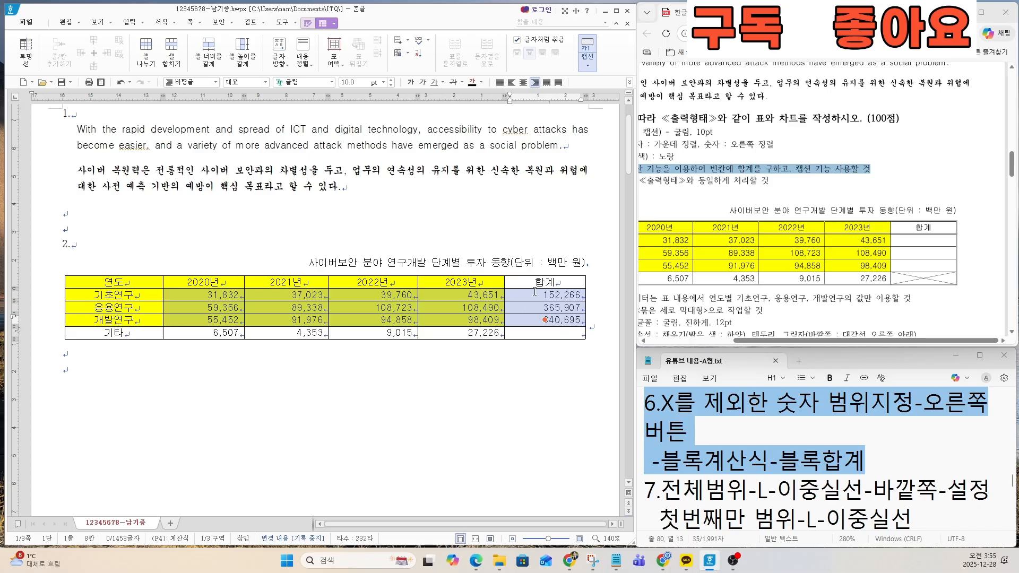
pyautogui.click(521, 360)
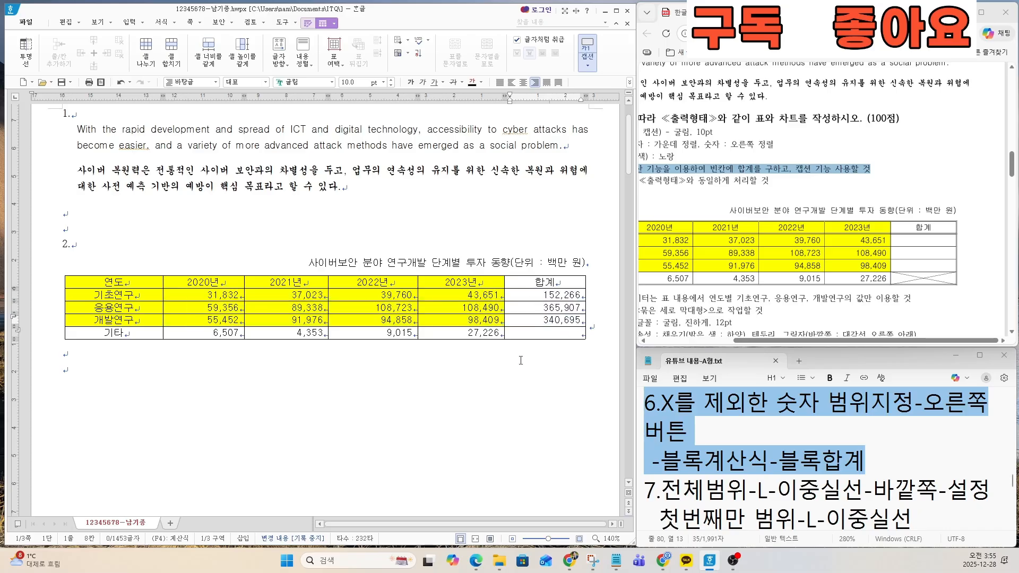
# Step: Read item 7 of the notes file on the table's double outer borders and the diagonal lines in the last cell
pyautogui.click(736, 473)
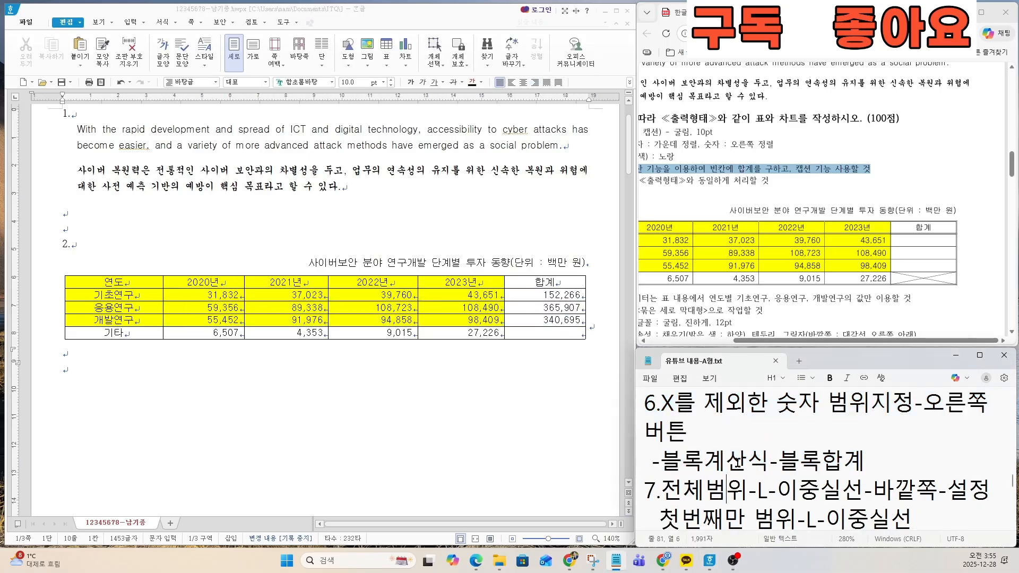
pyautogui.press('Left')
pyautogui.press('Down')
pyautogui.press('Down')
pyautogui.press('Down')
pyautogui.press('Down')
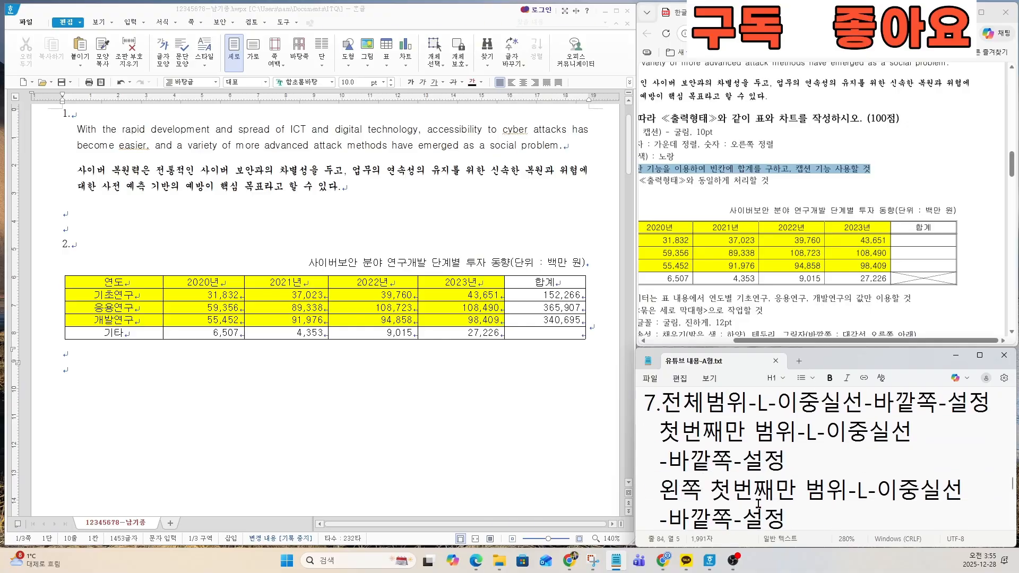
pyautogui.press('Down')
pyautogui.press('Down')
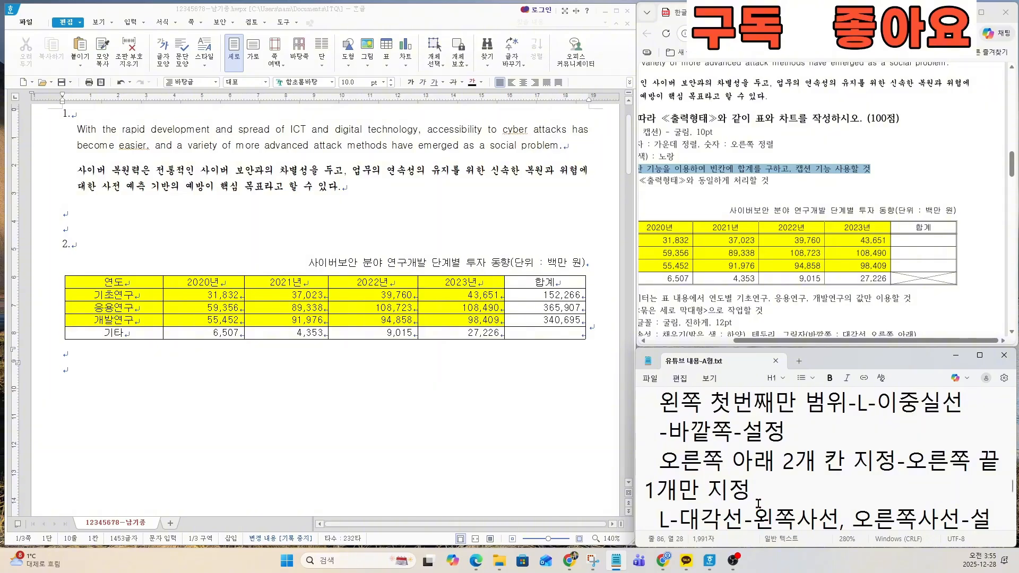
pyautogui.press('Down')
pyautogui.press('Down')
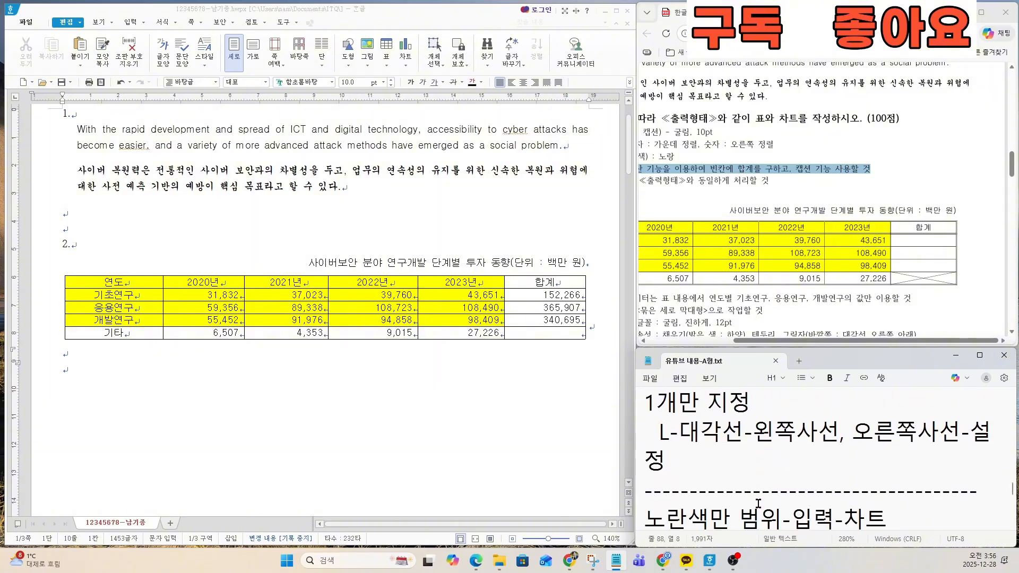
pyautogui.press('Up')
pyautogui.press('Up')
pyautogui.press('Up')
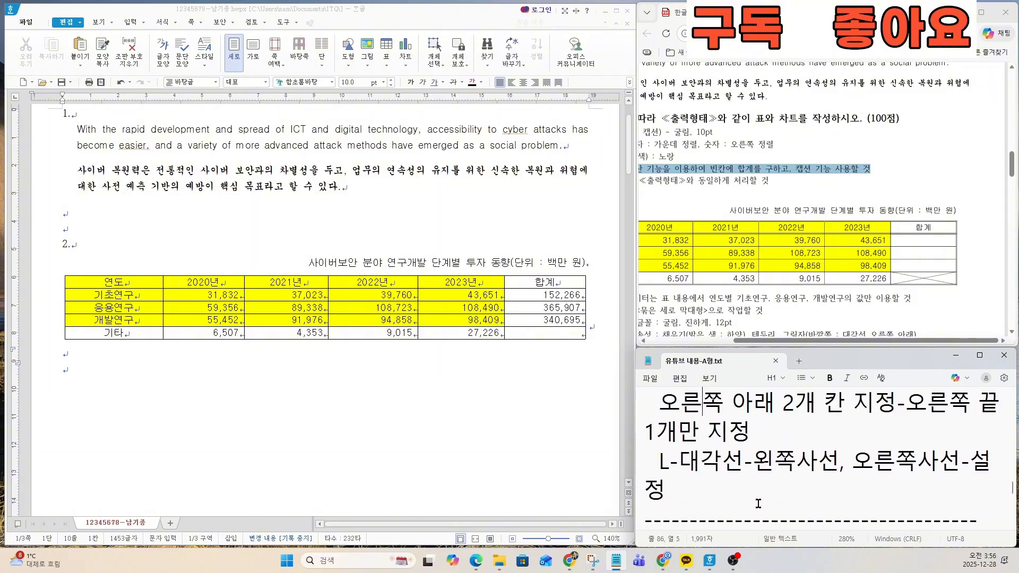
pyautogui.press('Up')
pyautogui.press('Up')
pyautogui.press('Up')
pyautogui.press('Up')
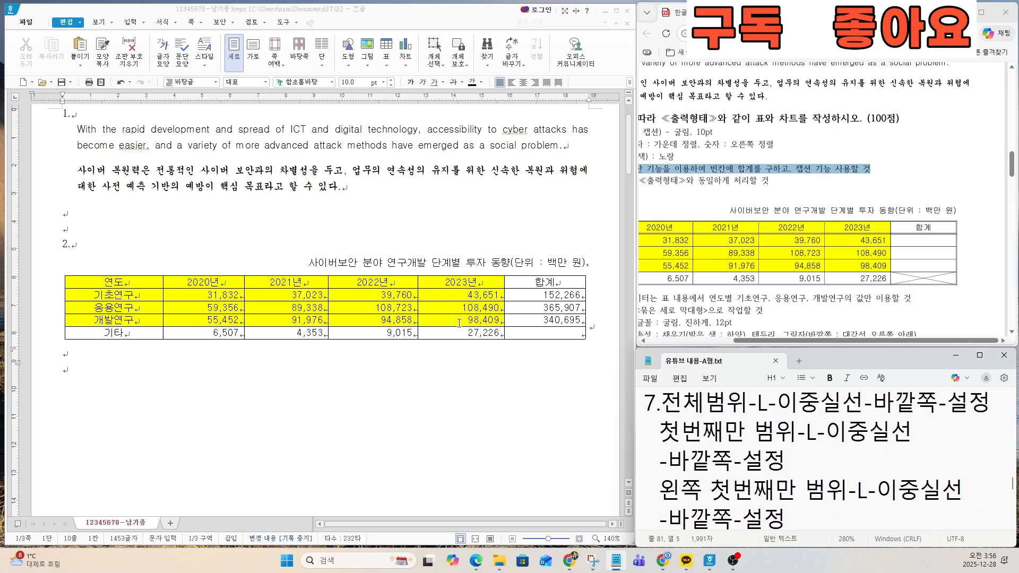
# Step: Examine the line shapes of the sample table on the exam sheet, zooming in on its outer, header and first-column borders
pyautogui.keyDown('ctrl'); pyautogui.scroll(-1, 452, 317); pyautogui.keyUp('ctrl')
pyautogui.keyDown('ctrl'); pyautogui.scroll(-1, 777, 286); pyautogui.keyUp('ctrl')
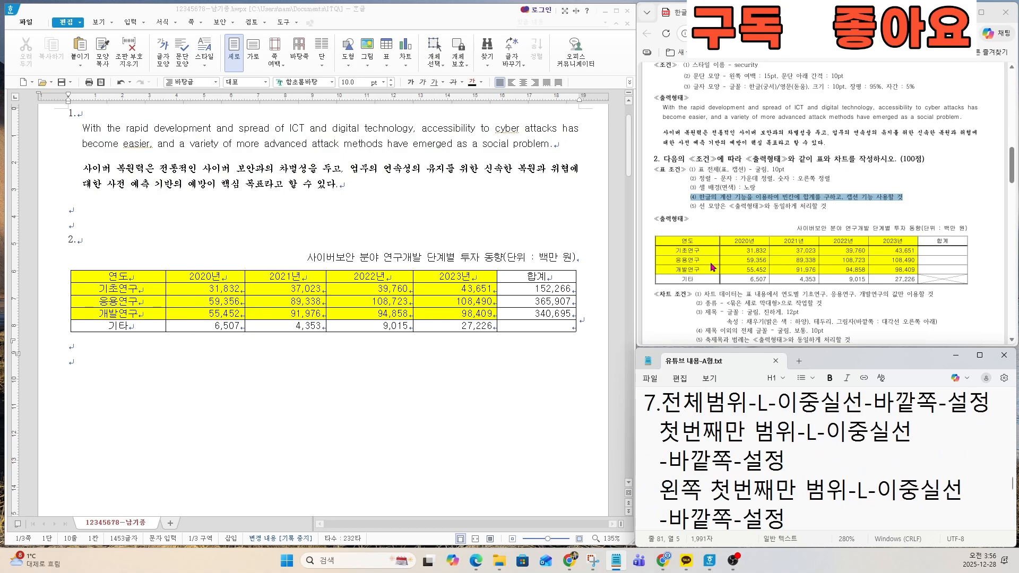
pyautogui.keyDown('ctrl'); pyautogui.scroll(4, 756, 288); pyautogui.keyUp('ctrl')
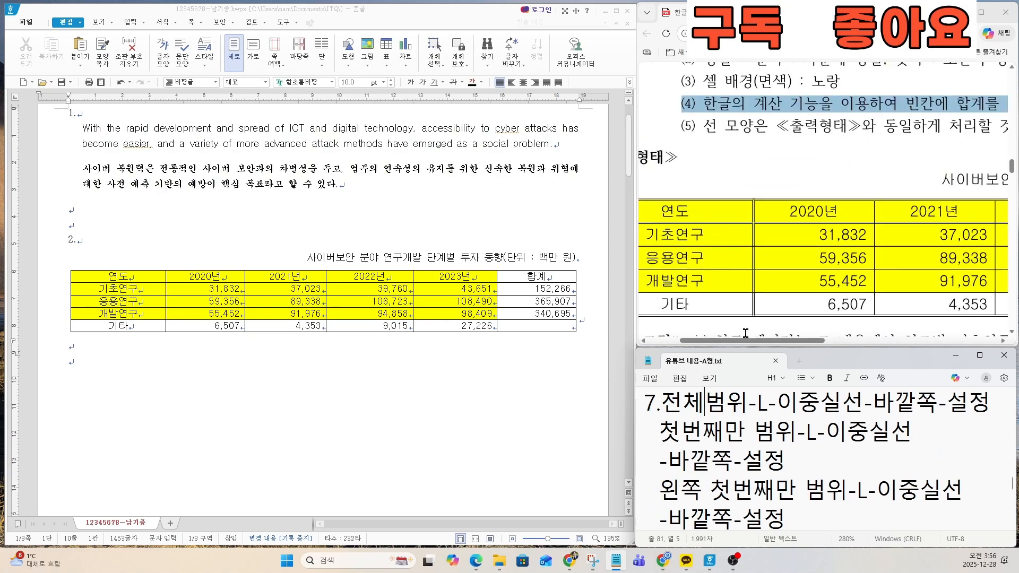
pyautogui.keyDown('ctrl'); pyautogui.scroll(-2, 753, 298); pyautogui.keyUp('ctrl')
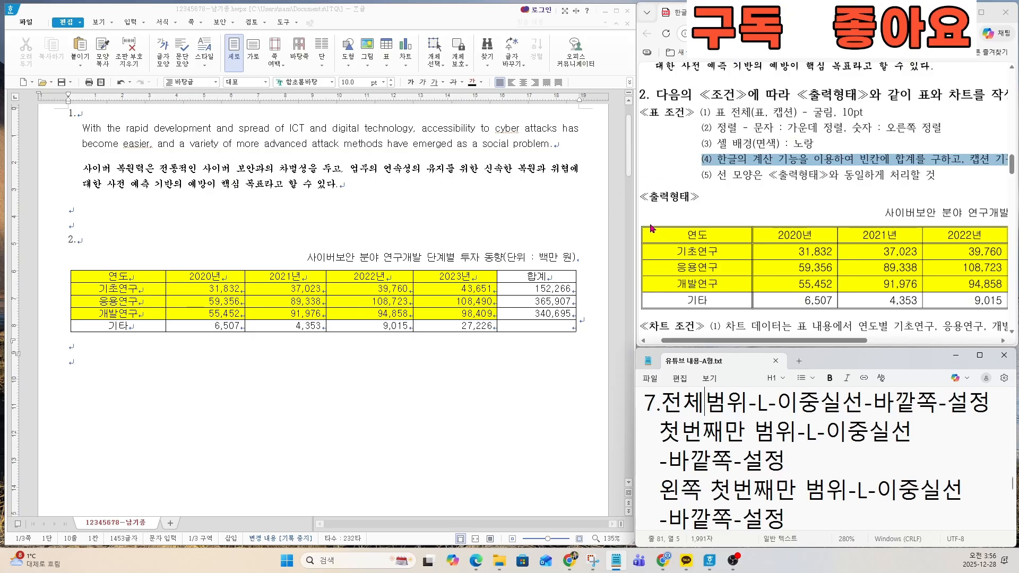
pyautogui.keyDown('ctrl'); pyautogui.scroll(-2, 846, 286); pyautogui.keyUp('ctrl')
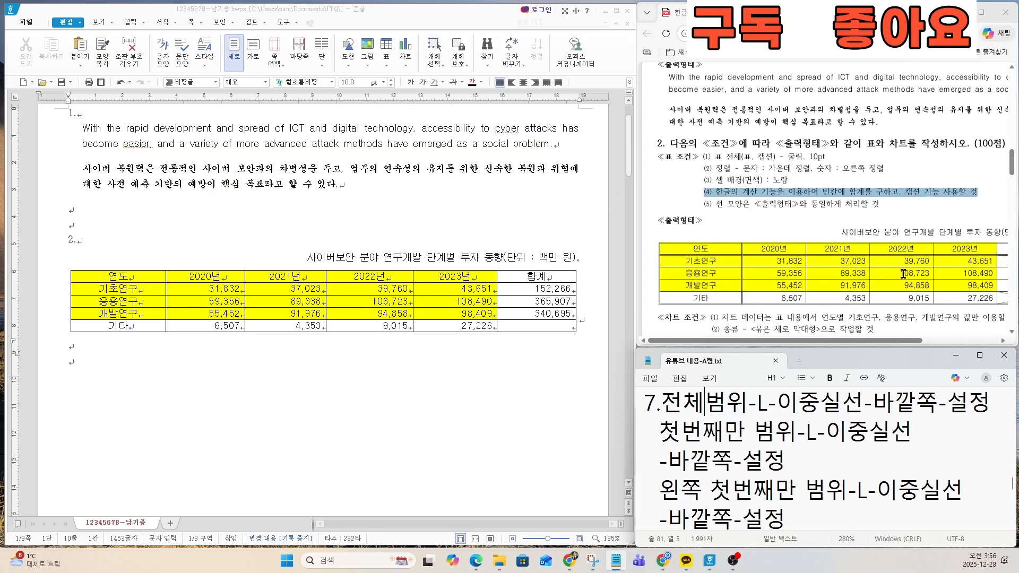
pyautogui.keyDown('ctrl'); pyautogui.scroll(-2, 904, 274); pyautogui.keyUp('ctrl')
pyautogui.keyDown('ctrl'); pyautogui.scroll(5, 726, 270); pyautogui.keyUp('ctrl')
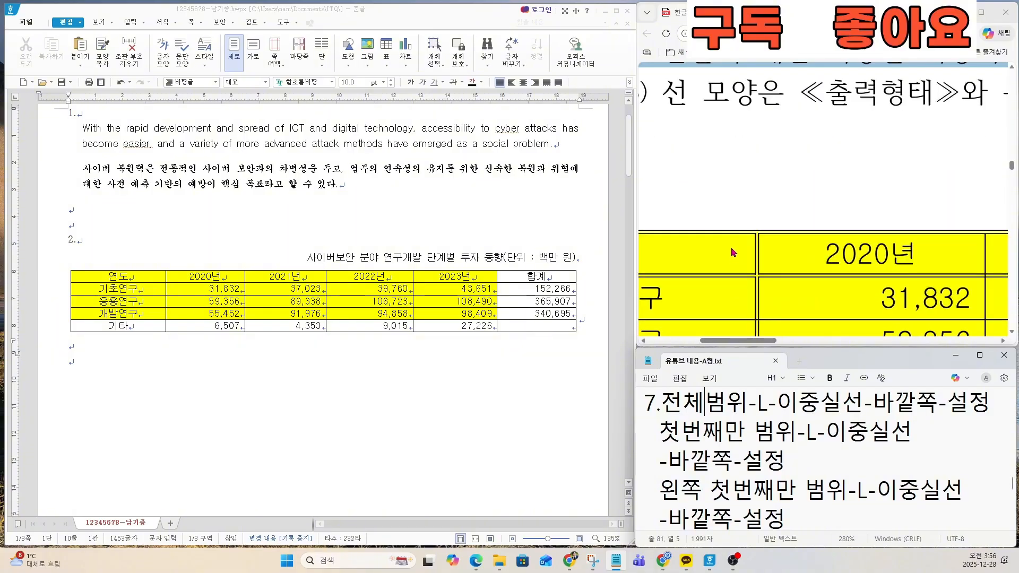
pyautogui.scroll(-4, 726, 271)
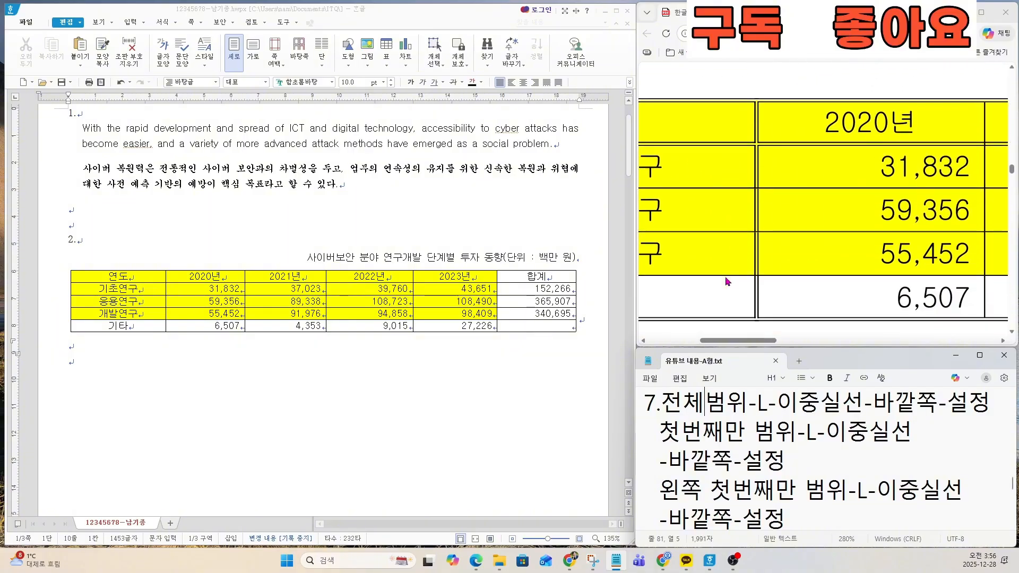
pyautogui.press('ctrl')
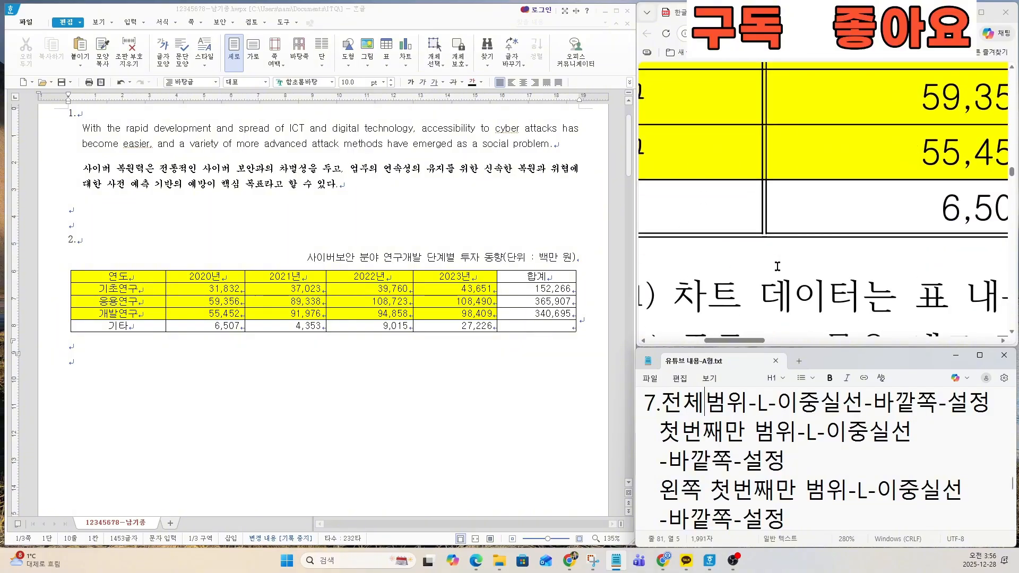
pyautogui.keyDown('ctrl'); pyautogui.scroll(-2, 775, 267); pyautogui.keyUp('ctrl')
pyautogui.keyDown('ctrl'); pyautogui.scroll(-1, 776, 267); pyautogui.keyUp('ctrl')
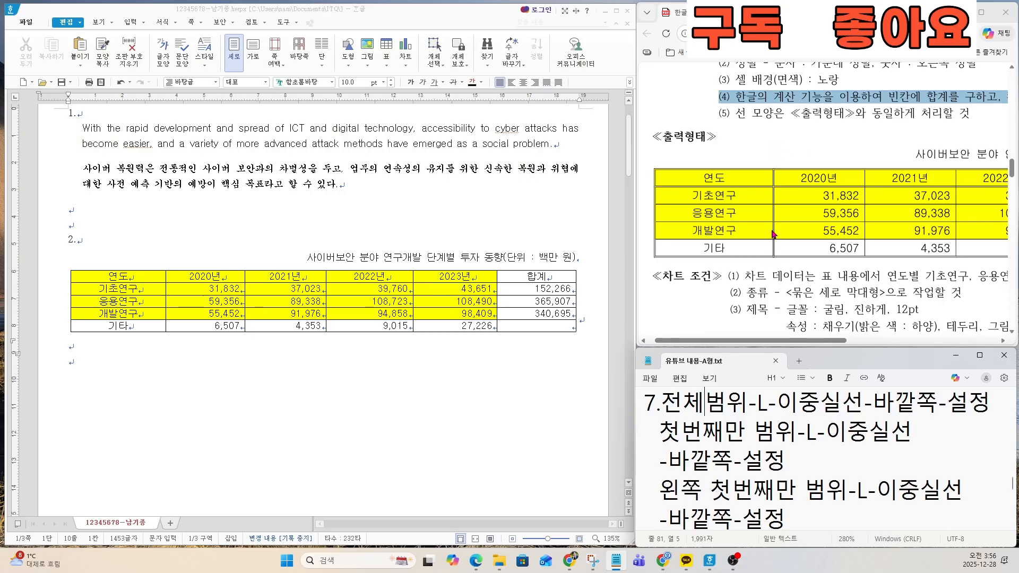
# Step: Select all cells of the table and examine the opening lines of item 7 in the notes on double-line outer borders
pyautogui.moveTo(151, 277); pyautogui.dragTo(536, 325)
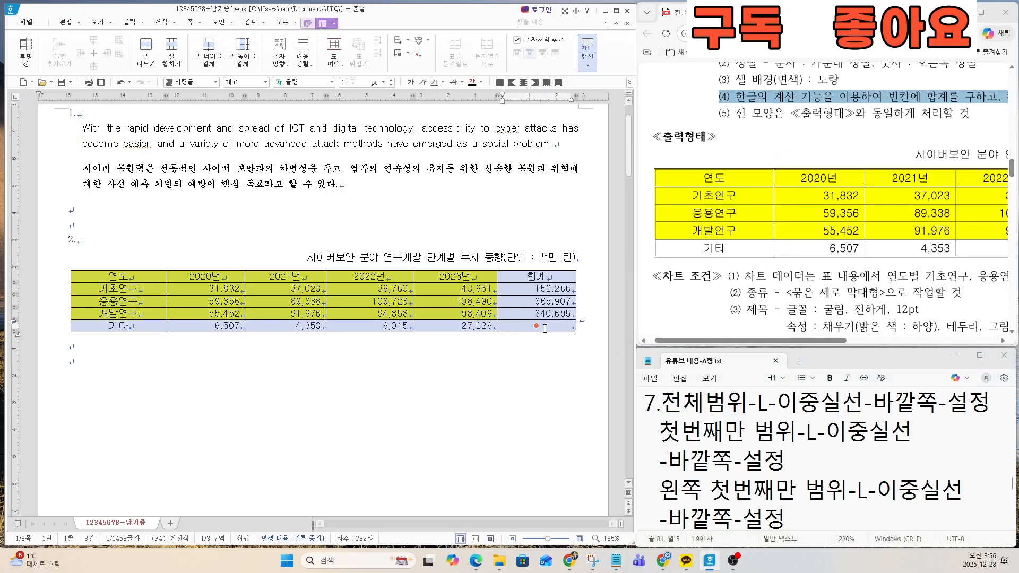
pyautogui.moveTo(645, 402); pyautogui.dragTo(900, 455)
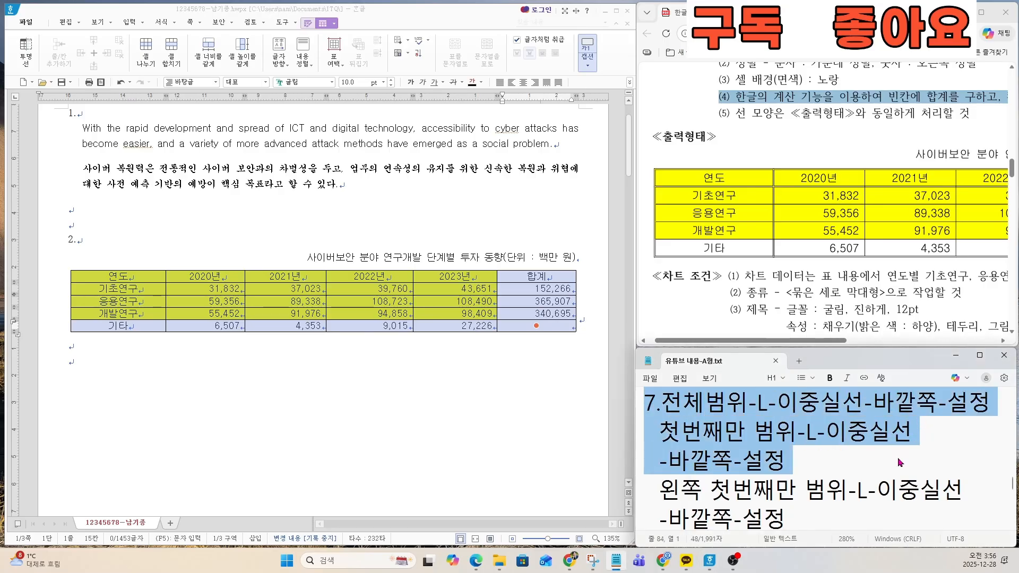
pyautogui.hotkey('ctrl', 'c')
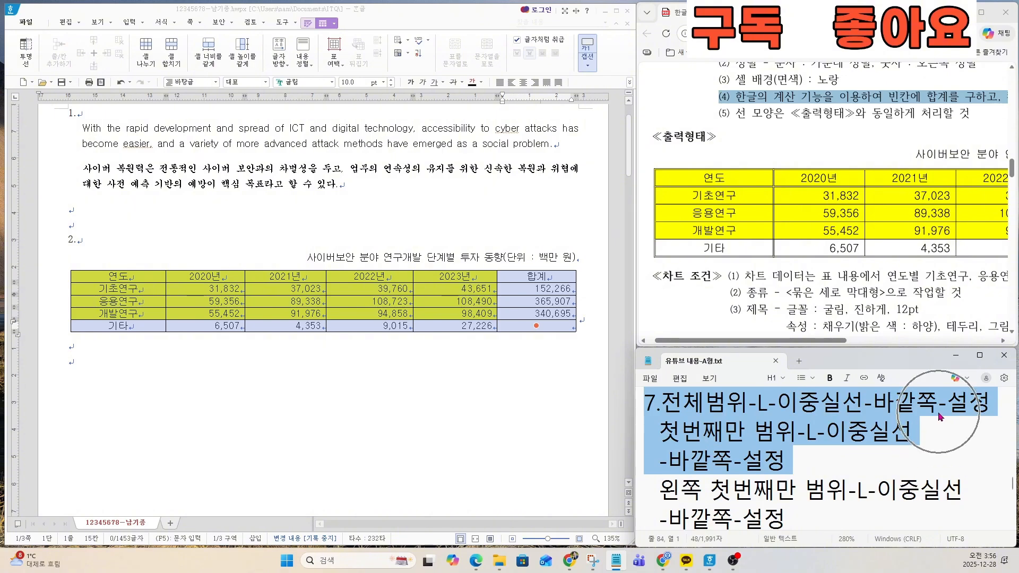
pyautogui.press('ctrl')
pyautogui.press('ctrl')
pyautogui.press('ctrl')
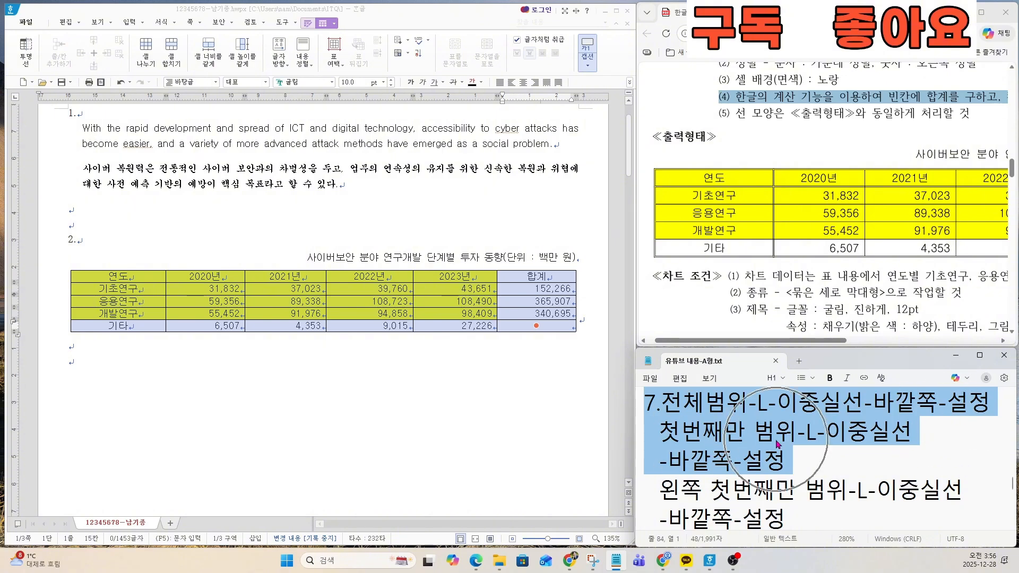
pyautogui.press('ctrl')
pyautogui.press('ctrl')
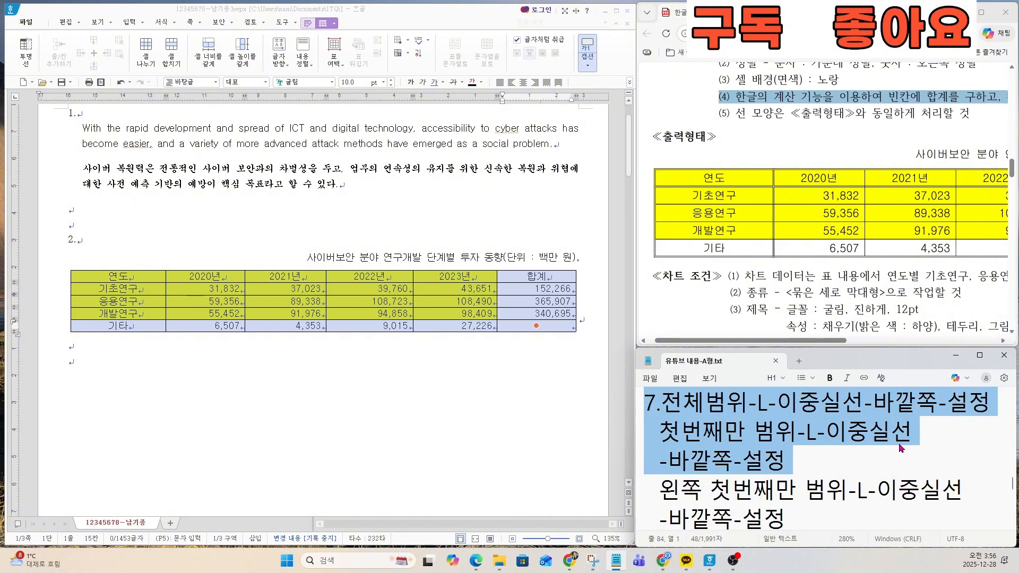
pyautogui.press('ctrl')
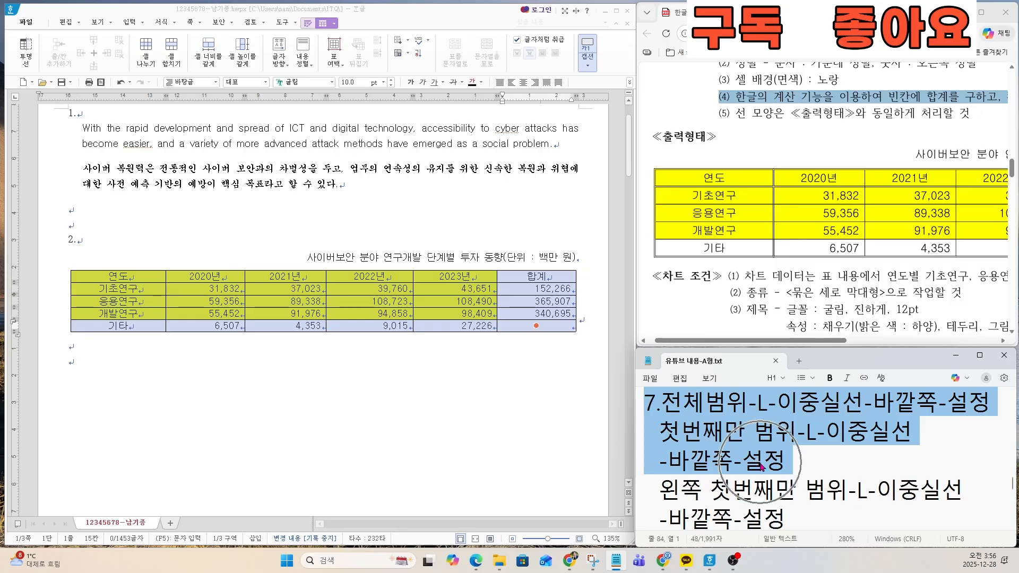
pyautogui.press('Delete')
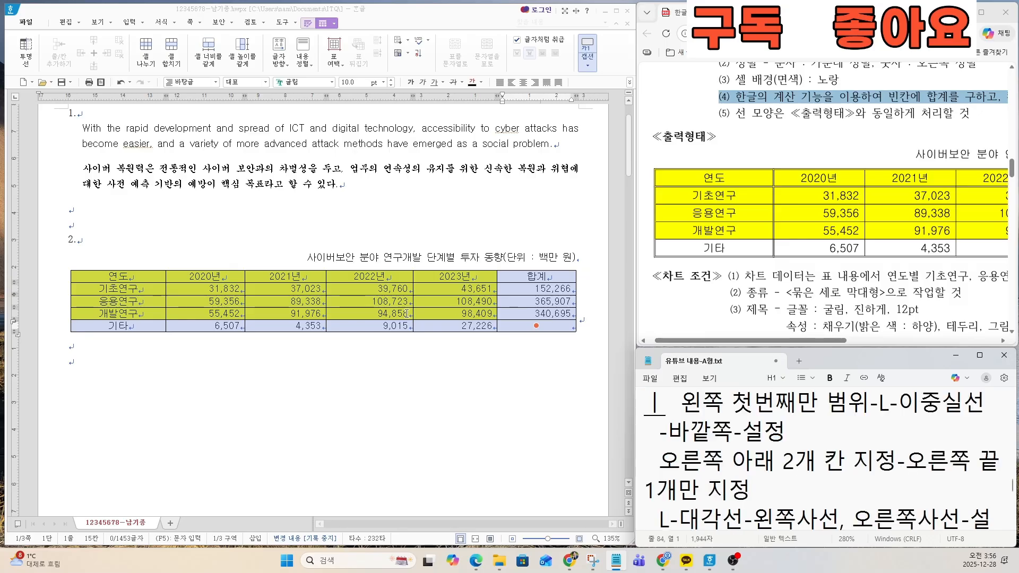
pyautogui.hotkey('ctrl', 'z')
pyautogui.click(707, 424)
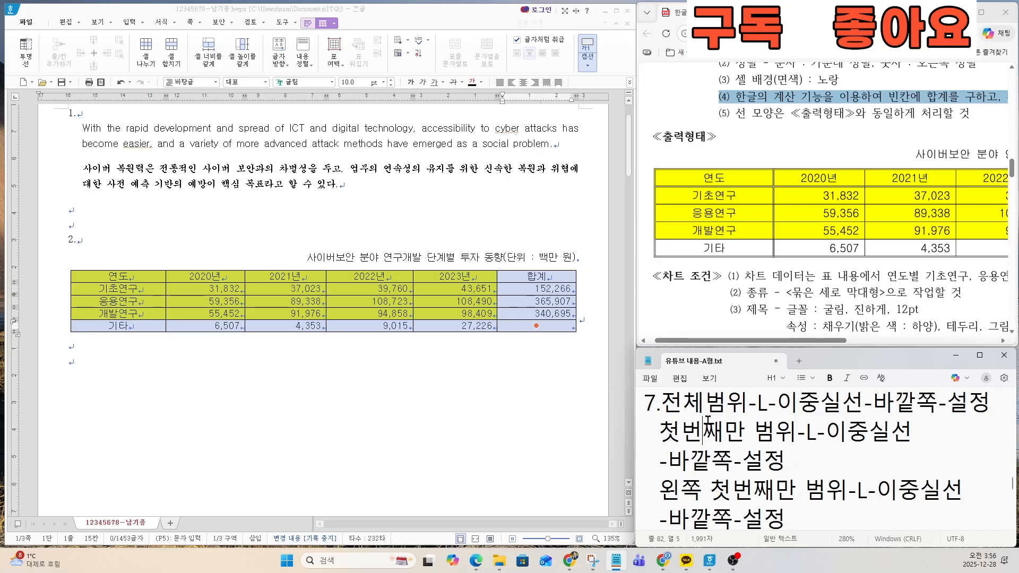
pyautogui.moveTo(645, 402); pyautogui.dragTo(784, 459)
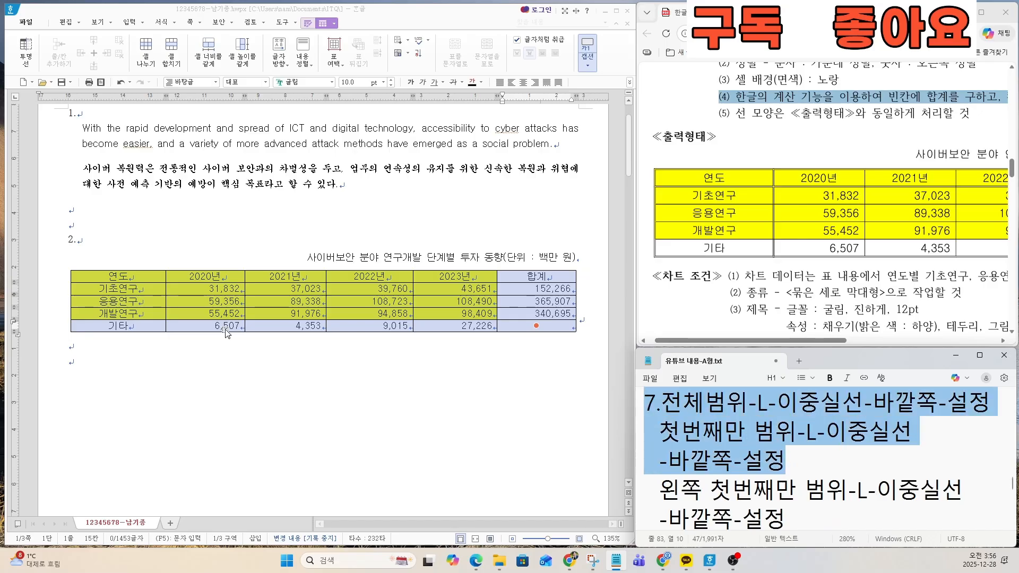
# Step: Apply a 0.5 mm double solid line to the outside borders (바깥쪽) of the whole table
pyautogui.click(514, 331)
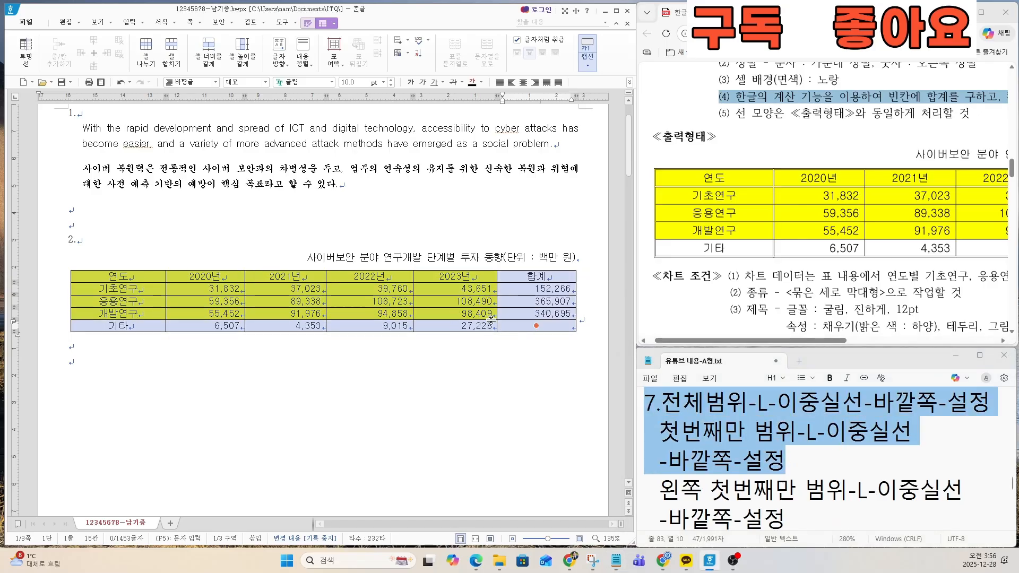
pyautogui.press('l')
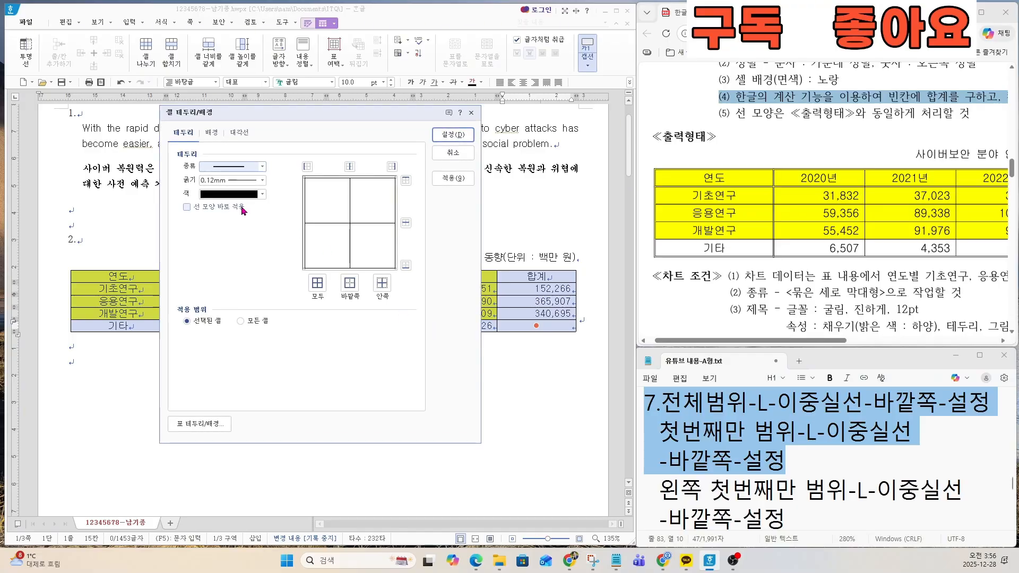
pyautogui.click(249, 167)
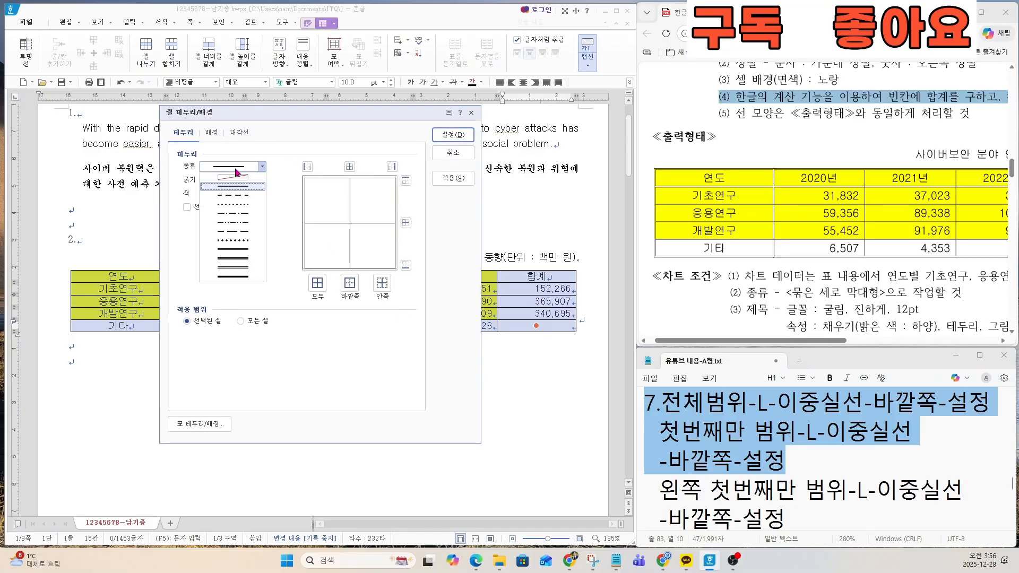
pyautogui.click(237, 250)
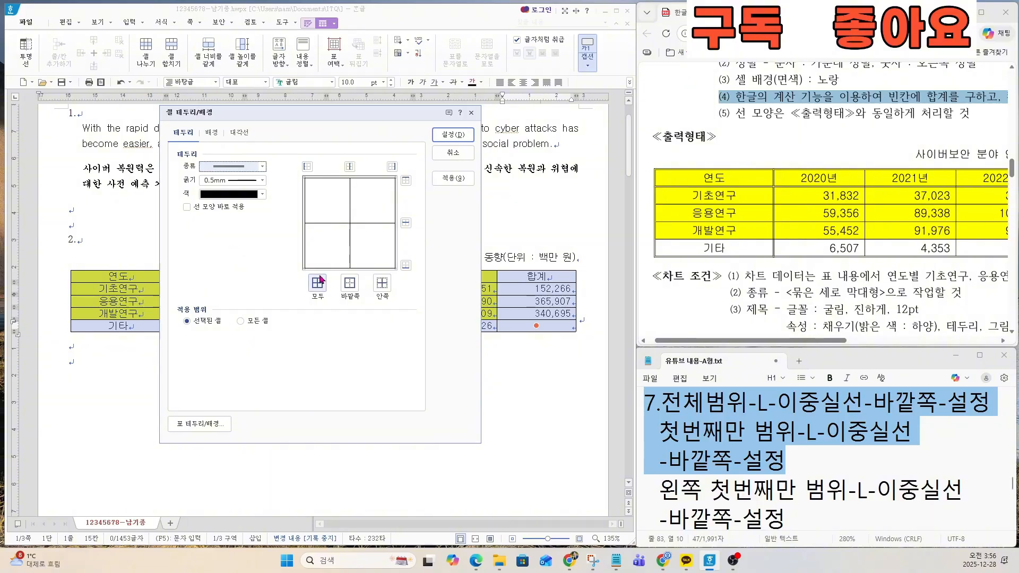
pyautogui.click(354, 289)
pyautogui.click(350, 282)
pyautogui.click(453, 134)
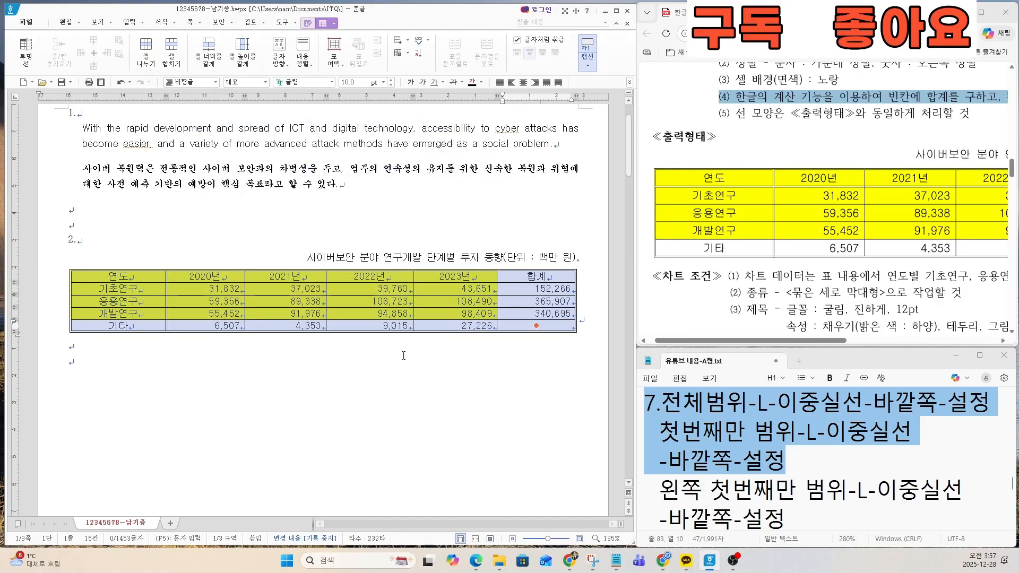
pyautogui.click(403, 356)
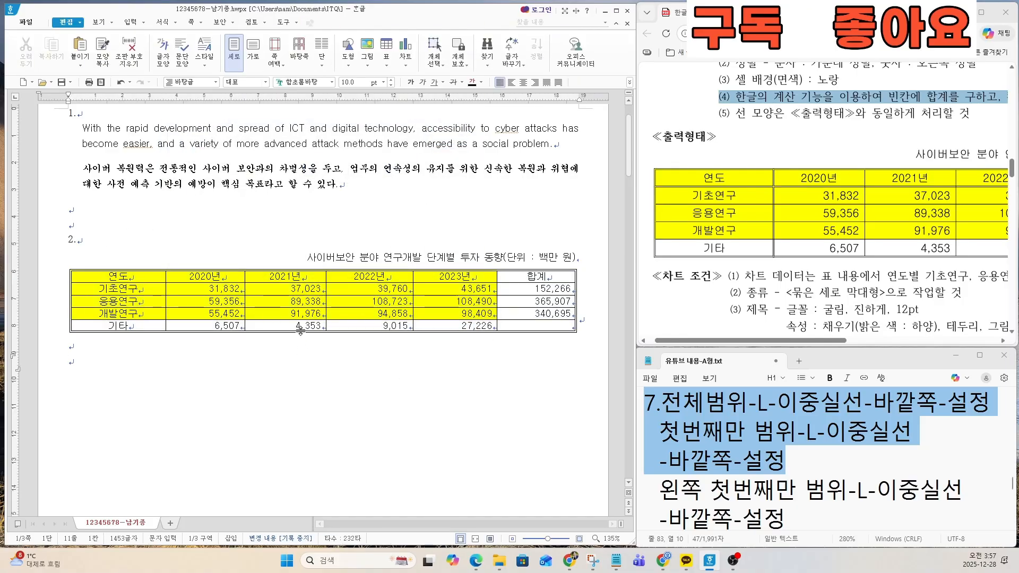
# Step: Apply a 0.5 mm double solid line to the outside borders (바깥쪽) of the table's header row
pyautogui.moveTo(139, 276); pyautogui.dragTo(521, 275)
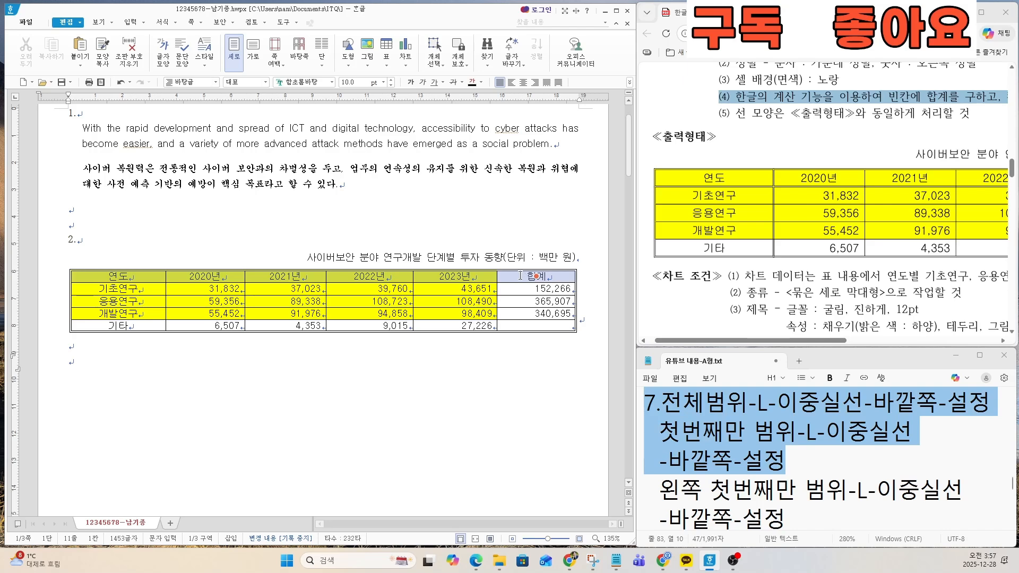
pyautogui.press('l')
pyautogui.click(262, 167)
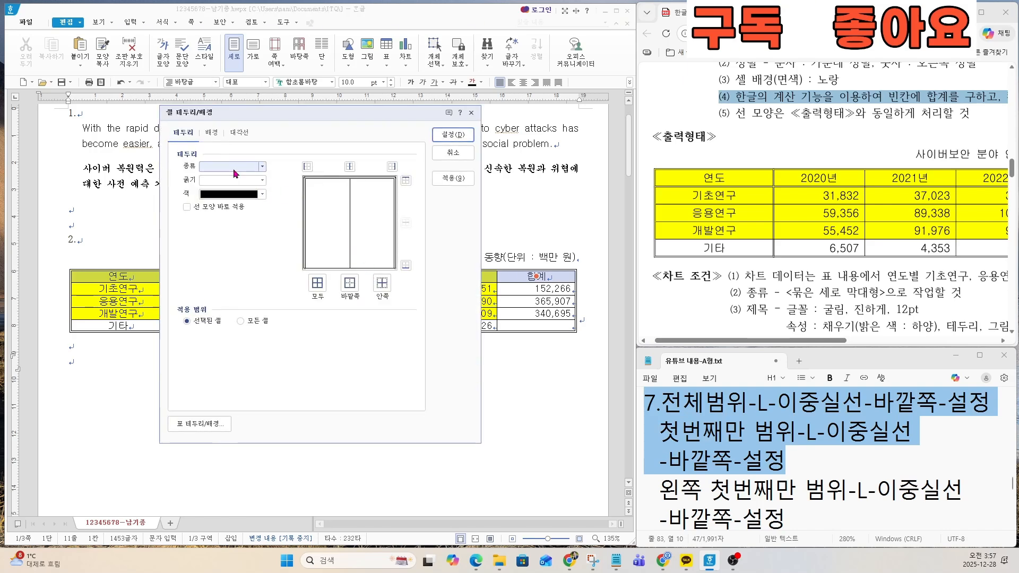
pyautogui.click(237, 250)
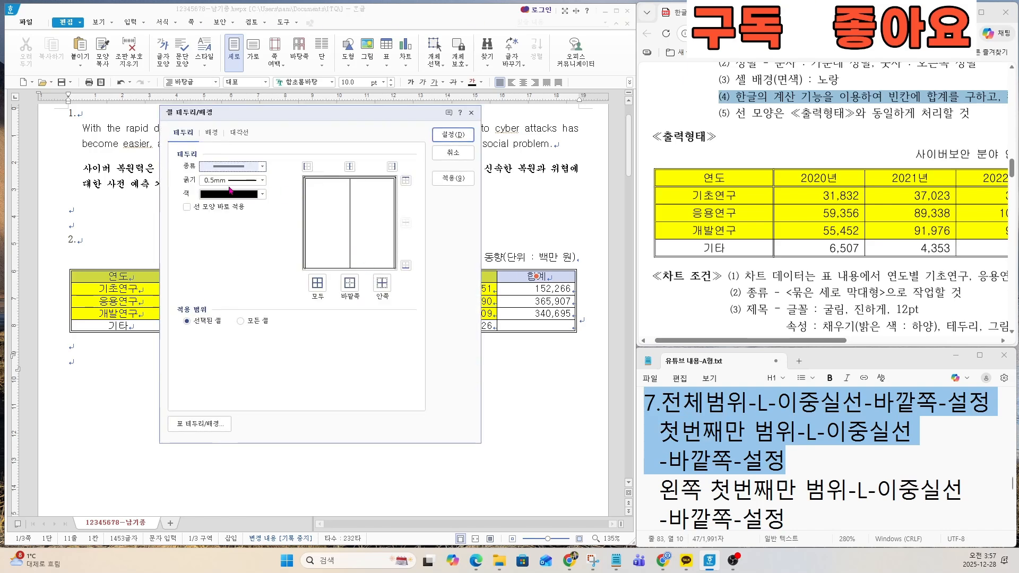
pyautogui.click(350, 284)
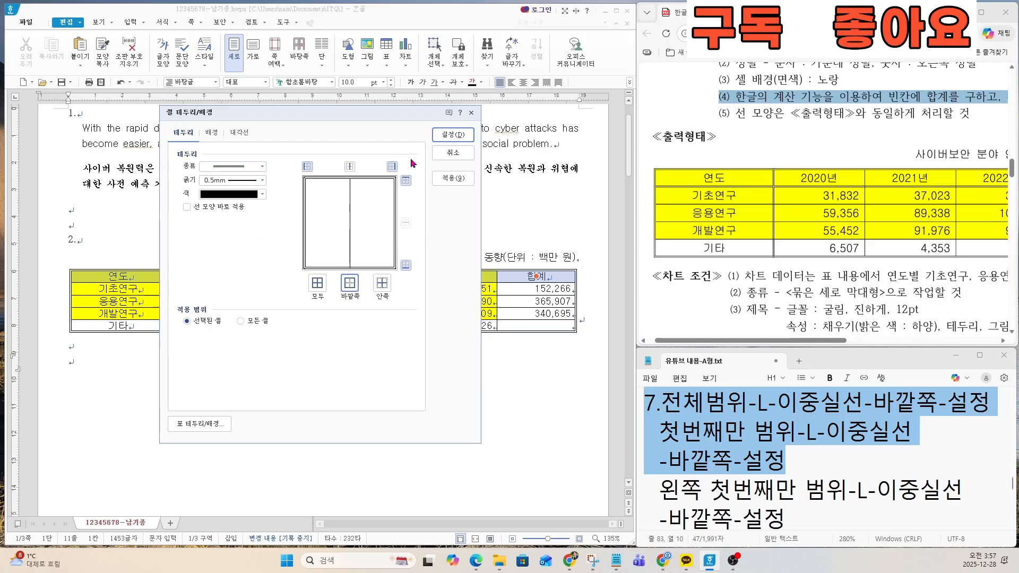
pyautogui.click(452, 134)
# Step: Examine the lines of item 7 in the notes on selecting the first column and giving it double outside borders
pyautogui.click(731, 489)
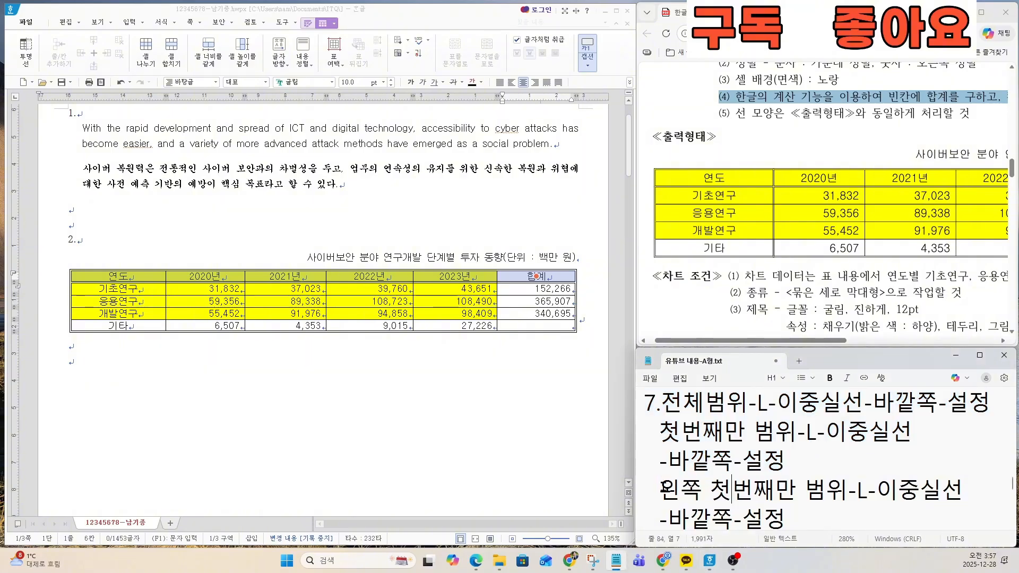
pyautogui.scroll(-4, 664, 488)
pyautogui.moveTo(661, 488); pyautogui.dragTo(760, 446)
pyautogui.scroll(3, 733, 450)
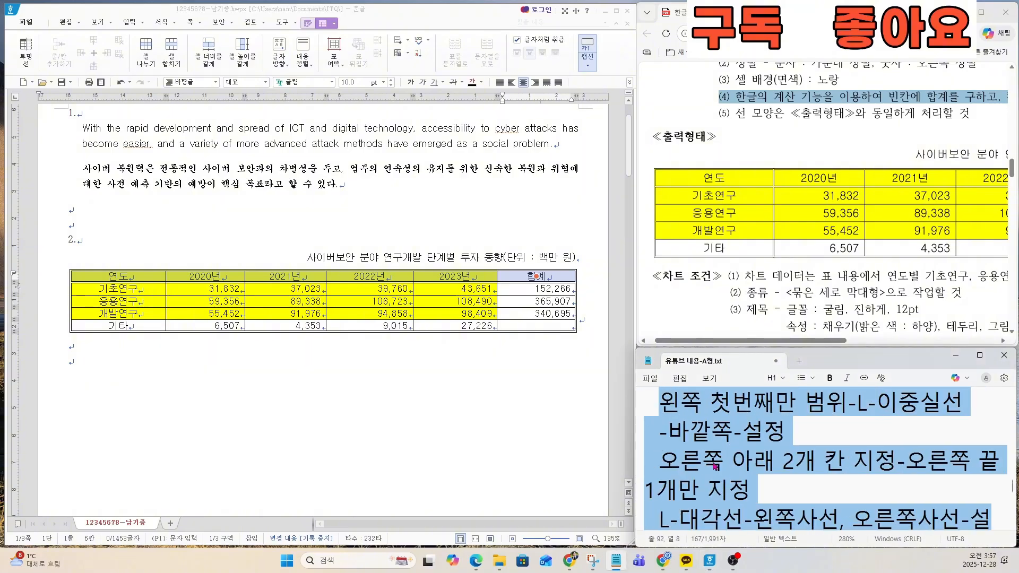
pyautogui.scroll(2, 715, 466)
pyautogui.click(723, 460)
pyautogui.press('Down')
pyautogui.press('Down')
pyautogui.press('Down')
pyautogui.press('Down')
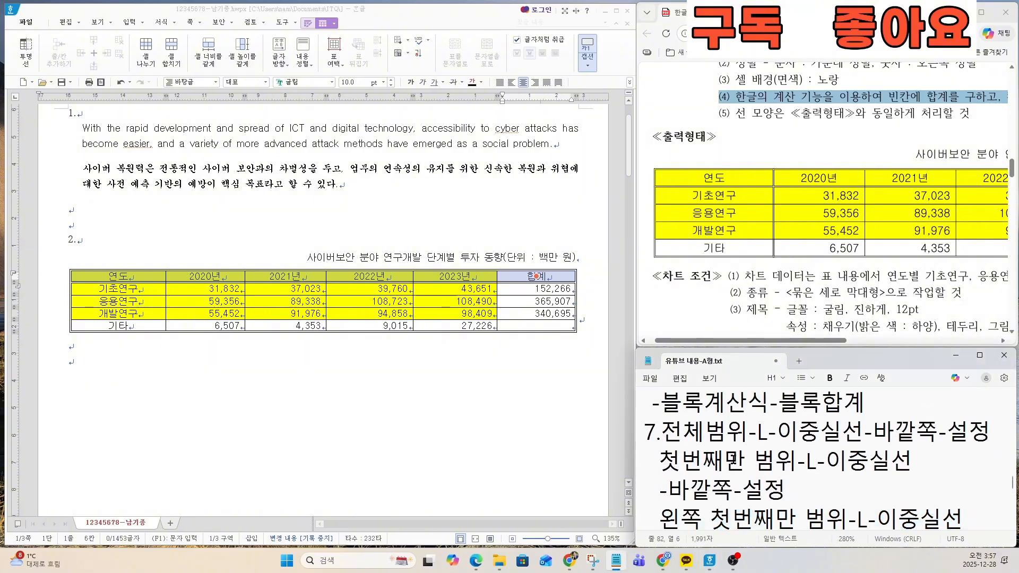
pyautogui.press('Down')
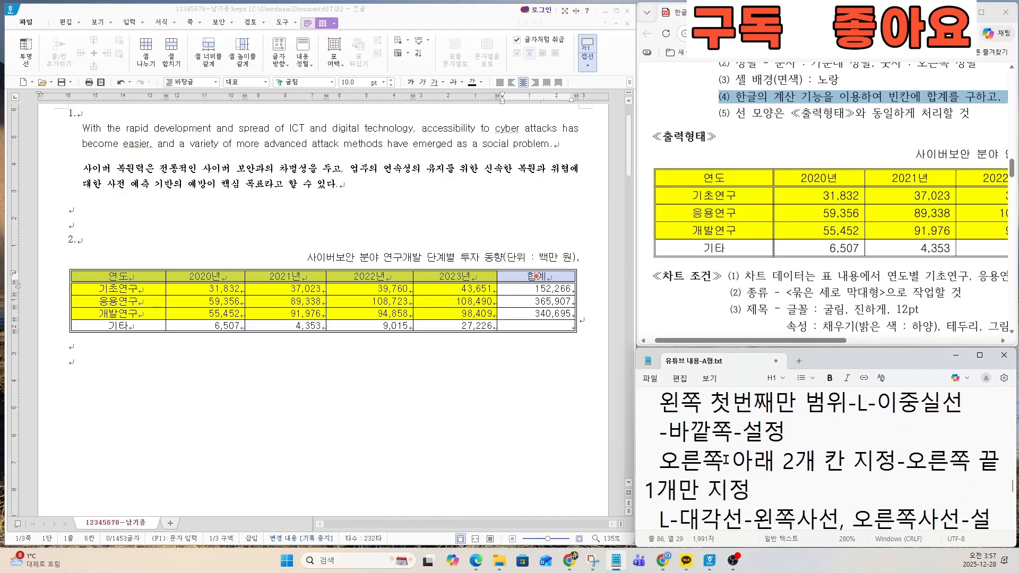
pyautogui.moveTo(786, 433); pyautogui.dragTo(621, 410)
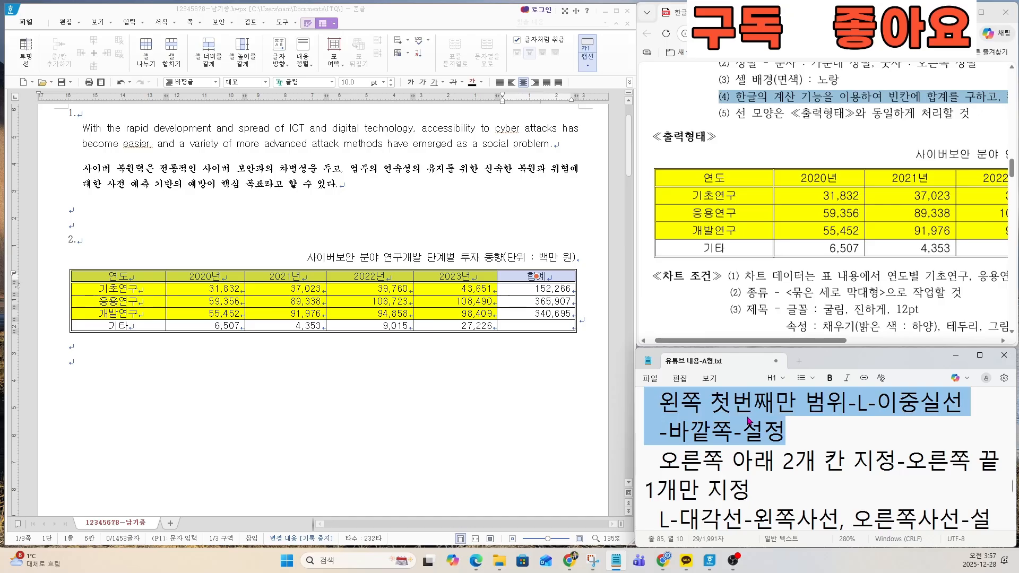
# Step: Apply a 0.5 mm double solid line to the outside borders (바깥쪽) of the table's first column, from 연도 to 기타
pyautogui.click(118, 276)
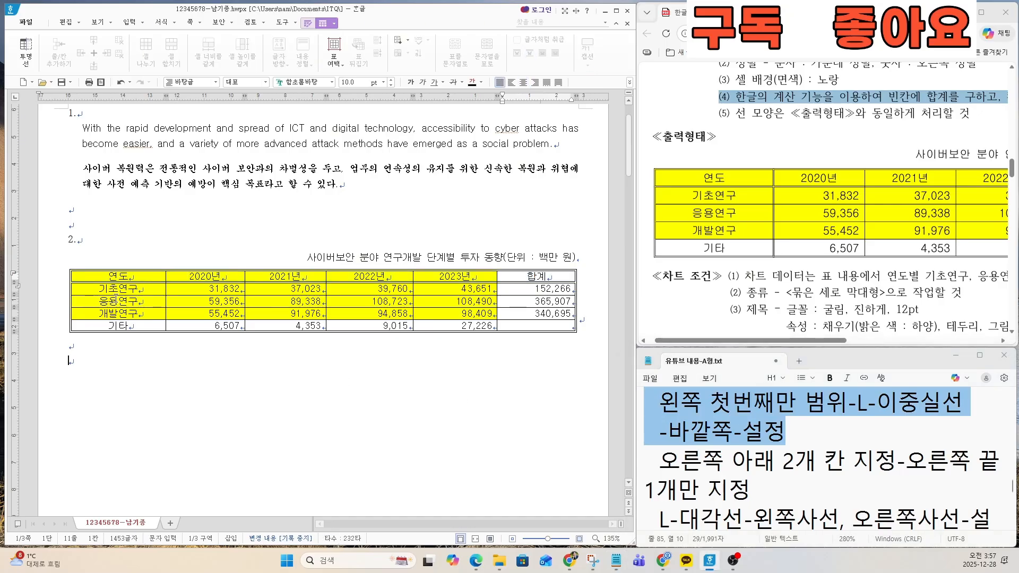
pyautogui.moveTo(118, 276); pyautogui.dragTo(118, 326)
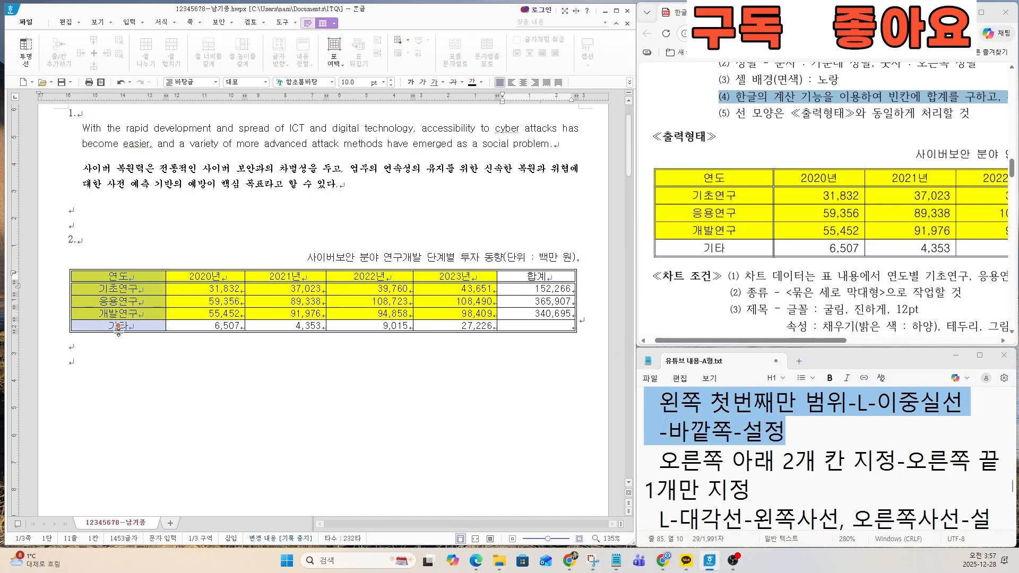
pyautogui.press('l')
pyautogui.click(262, 167)
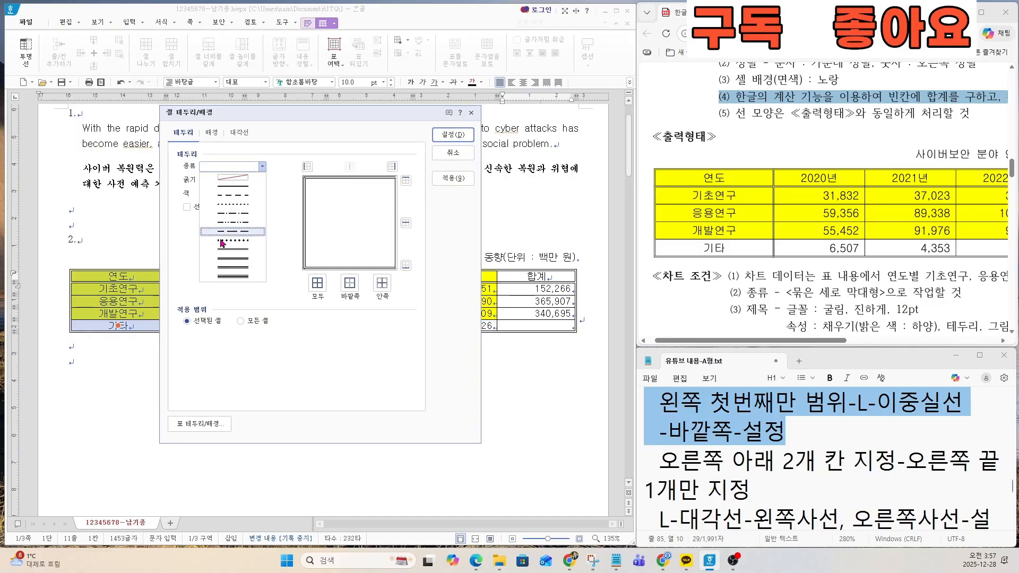
pyautogui.click(220, 249)
pyautogui.click(350, 287)
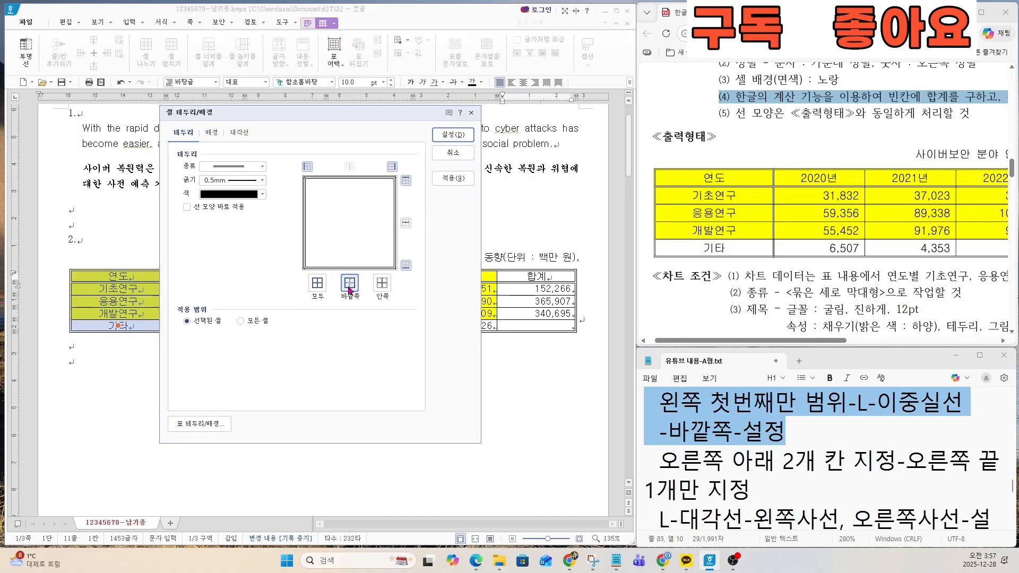
pyautogui.click(454, 135)
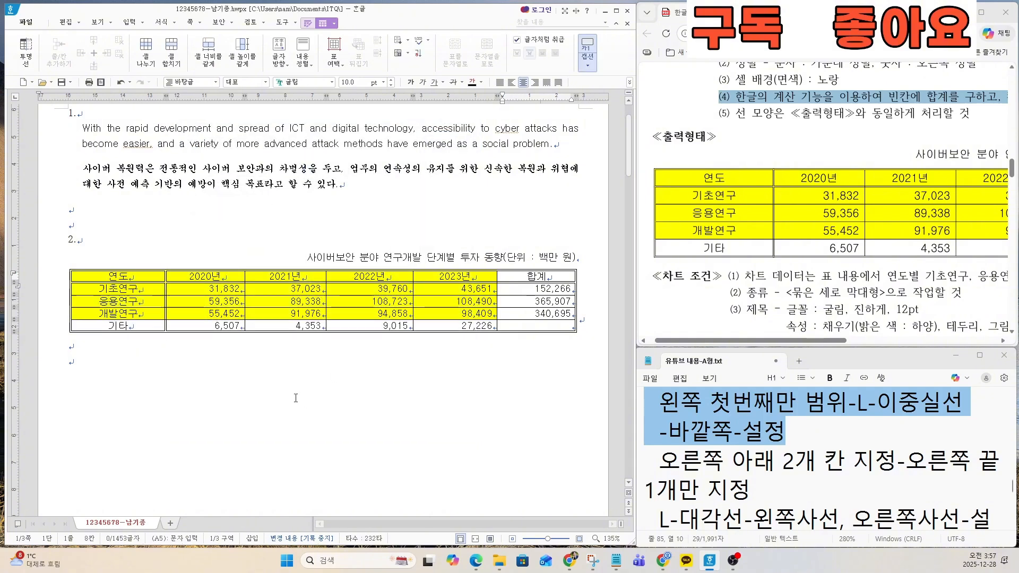
pyautogui.click(100, 249)
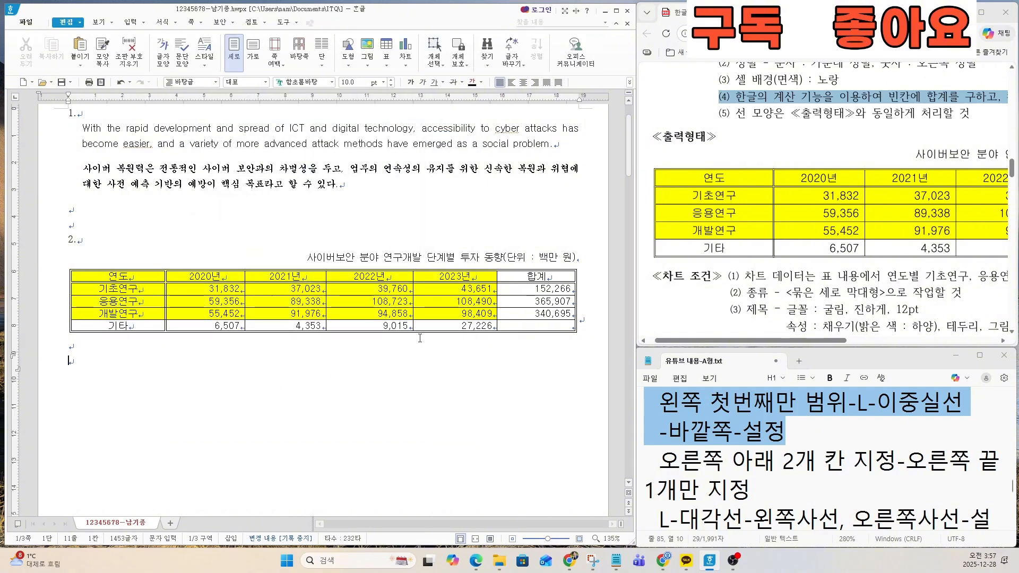
# Step: Read the notes on selecting the table's last cell and adding the two diagonal lines (대각선)
pyautogui.click(761, 456)
pyautogui.moveTo(651, 459); pyautogui.dragTo(754, 484)
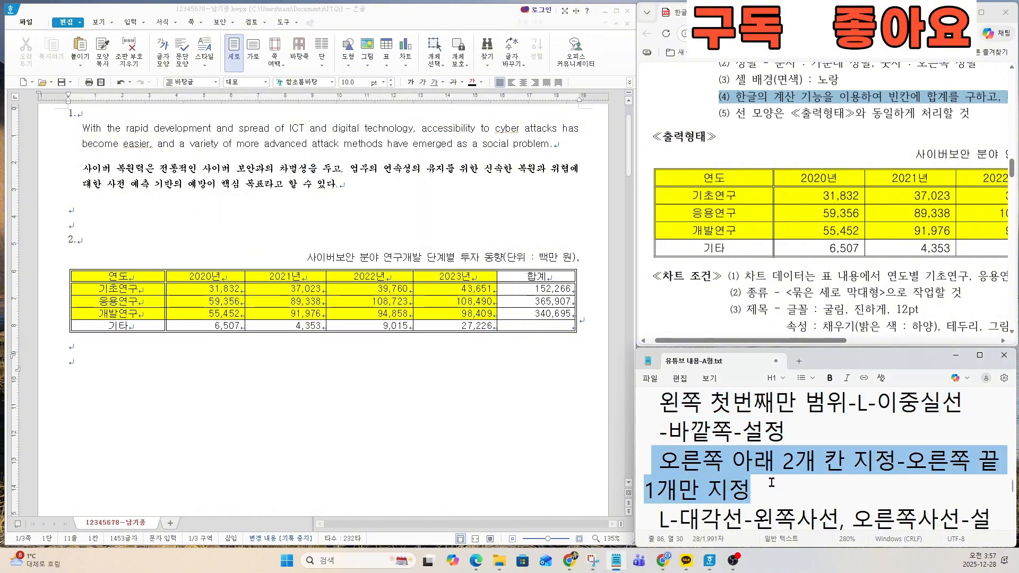
pyautogui.click(768, 481)
pyautogui.scroll(-1, 760, 474)
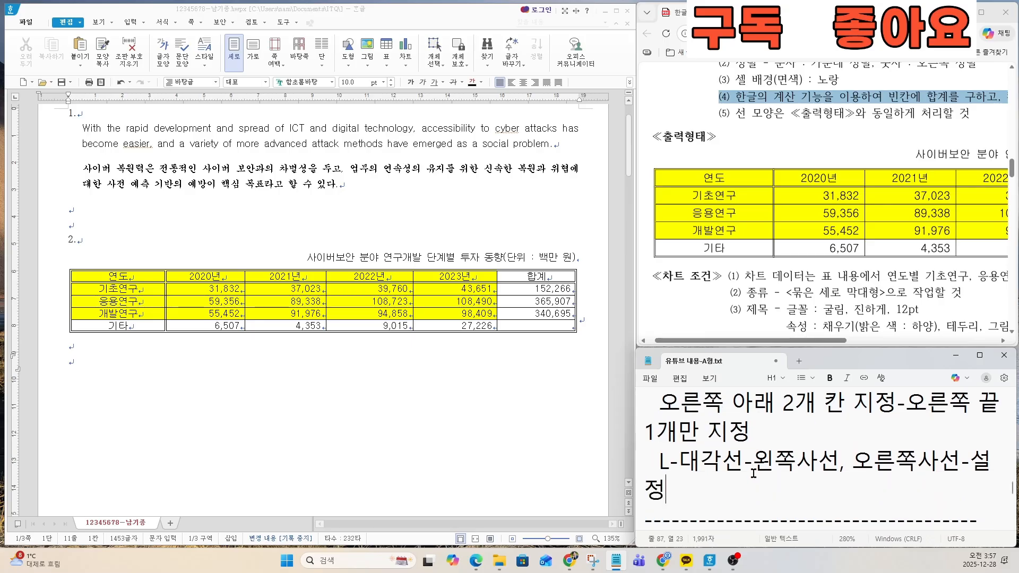
pyautogui.moveTo(652, 402); pyautogui.dragTo(700, 494)
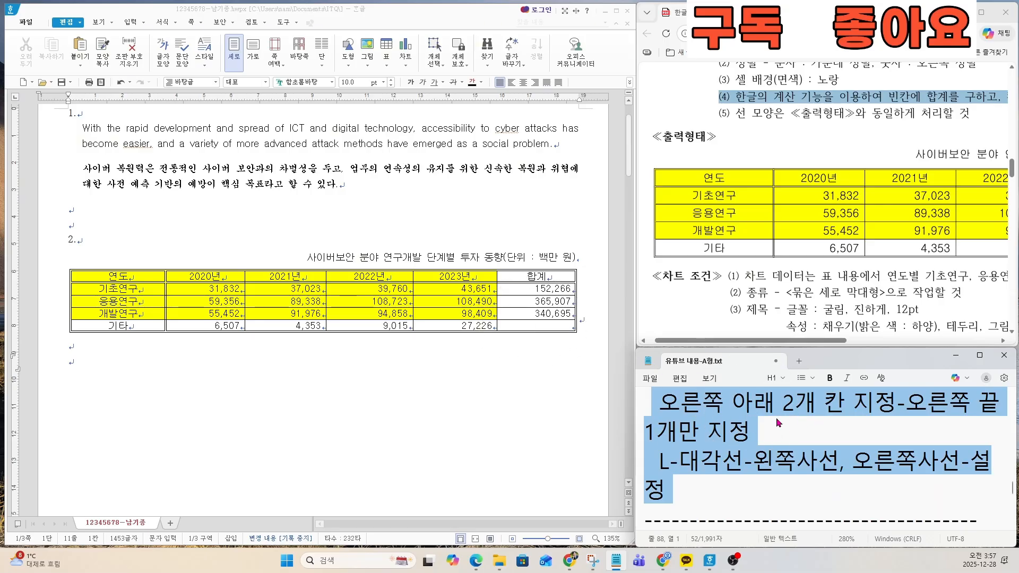
# Step: Add both diagonal lines (대각선), crossing in an X, to the table's empty last cell in the 기타 row under 합계
pyautogui.click(554, 326)
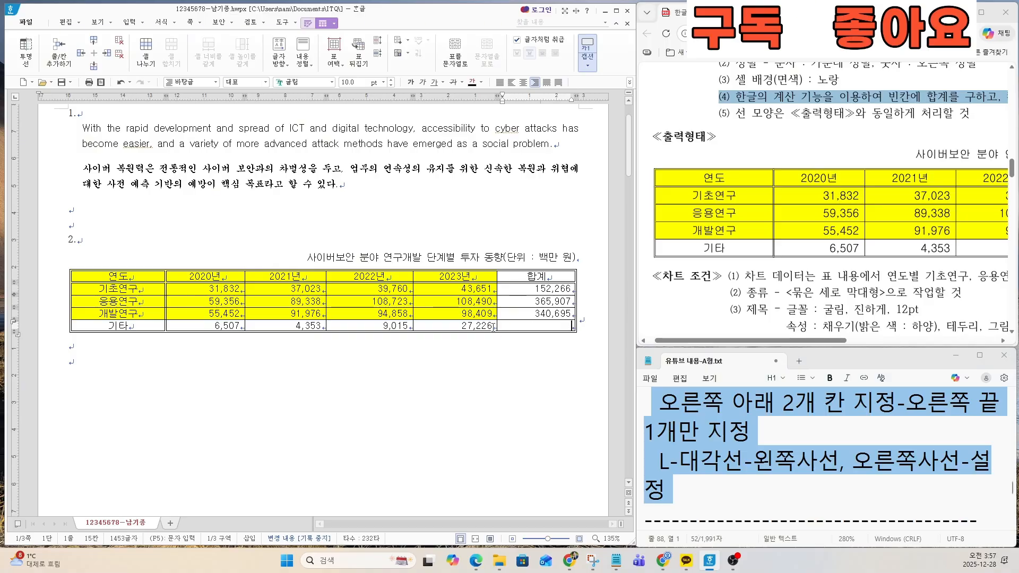
pyautogui.moveTo(480, 322); pyautogui.dragTo(545, 326)
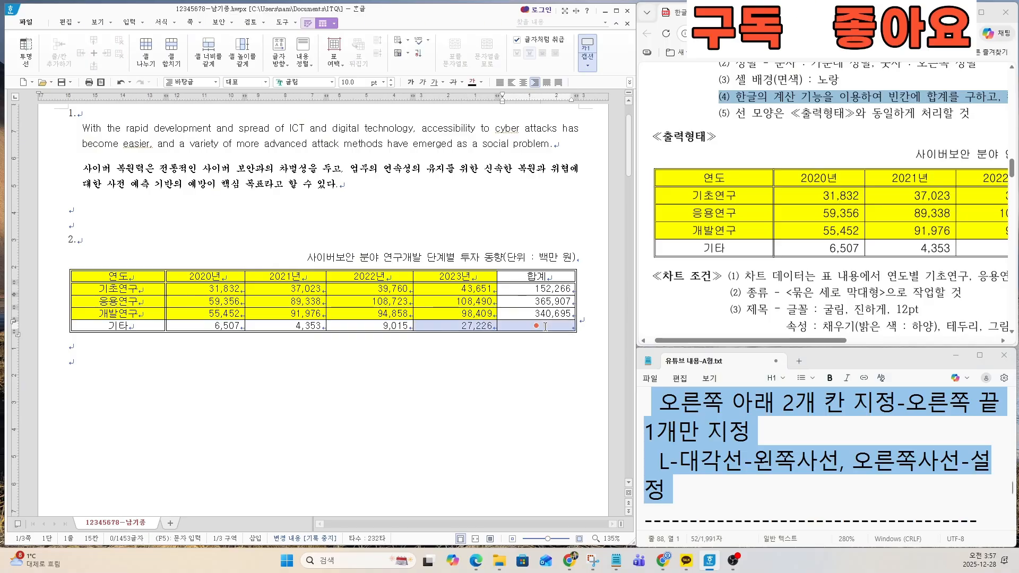
pyautogui.click(532, 357)
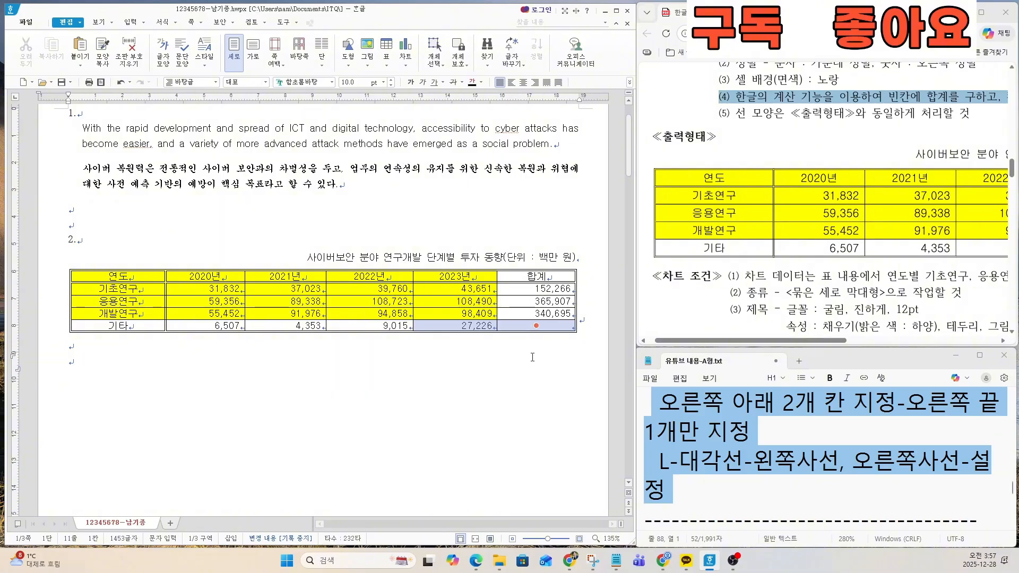
pyautogui.click(526, 324)
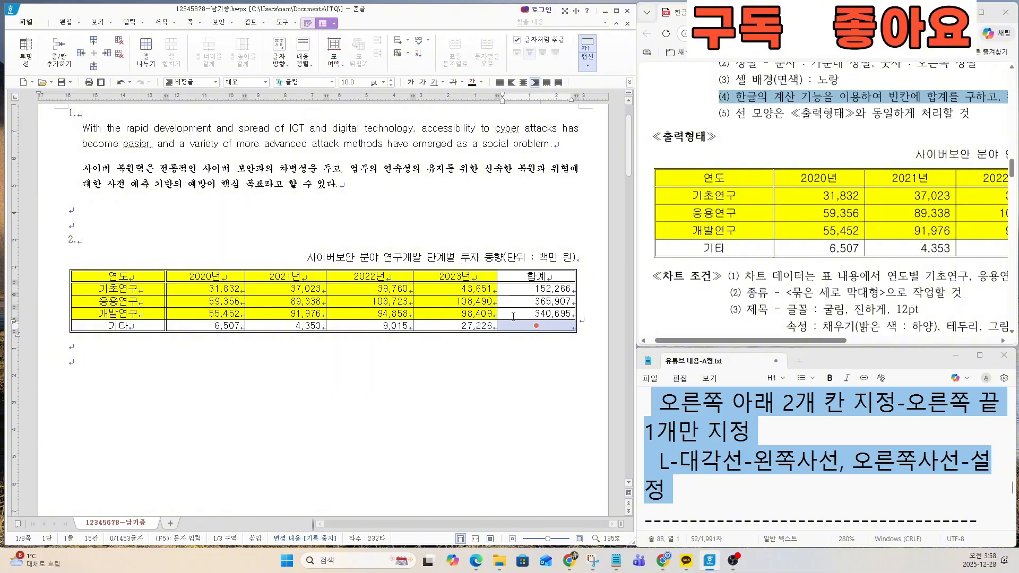
pyautogui.press('l')
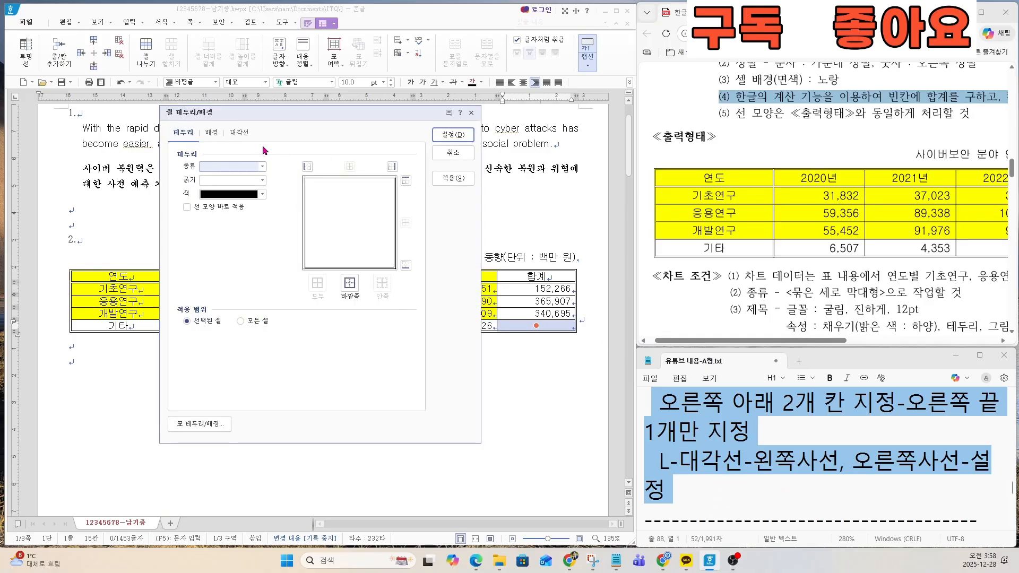
pyautogui.click(247, 137)
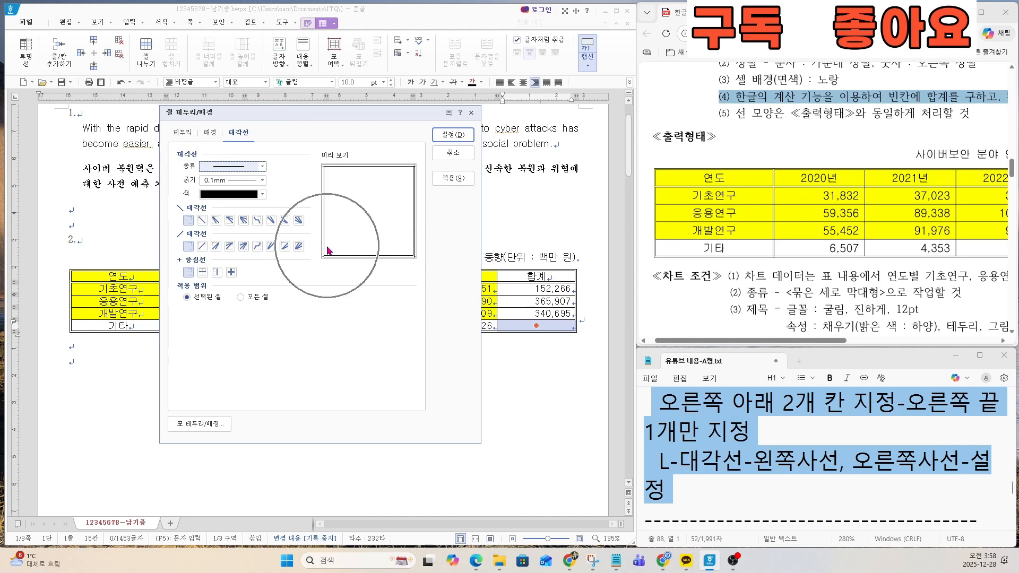
pyautogui.click(202, 220)
pyautogui.click(202, 247)
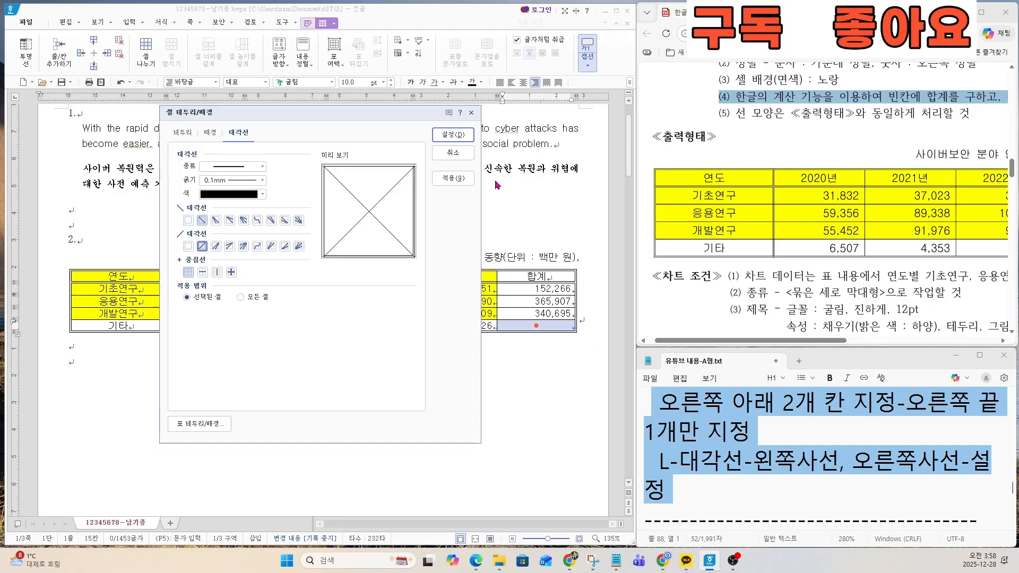
pyautogui.click(450, 135)
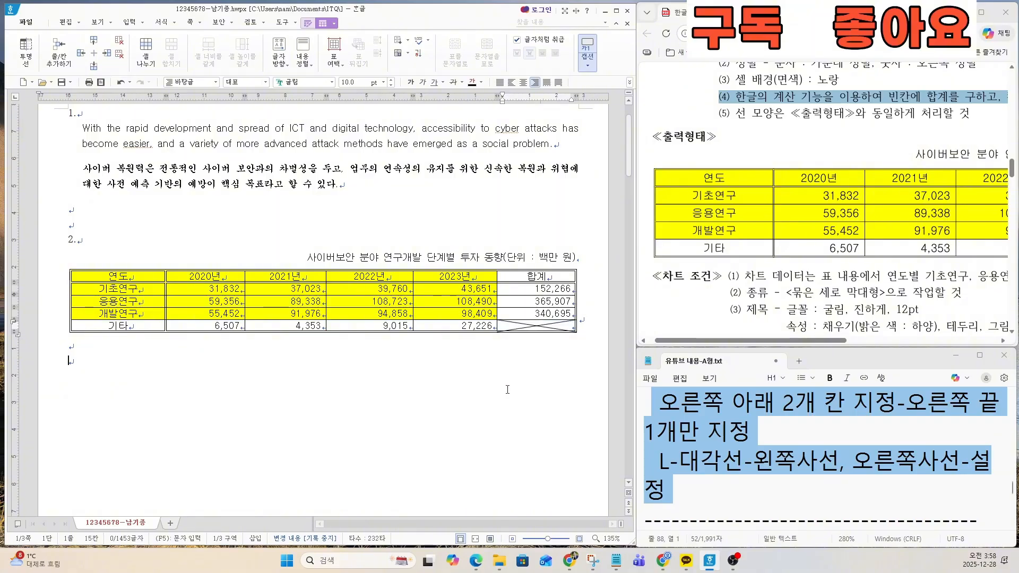
# Step: Increase the height of all the table's rows by two increments
pyautogui.click(733, 474)
pyautogui.scroll(-2, 716, 485)
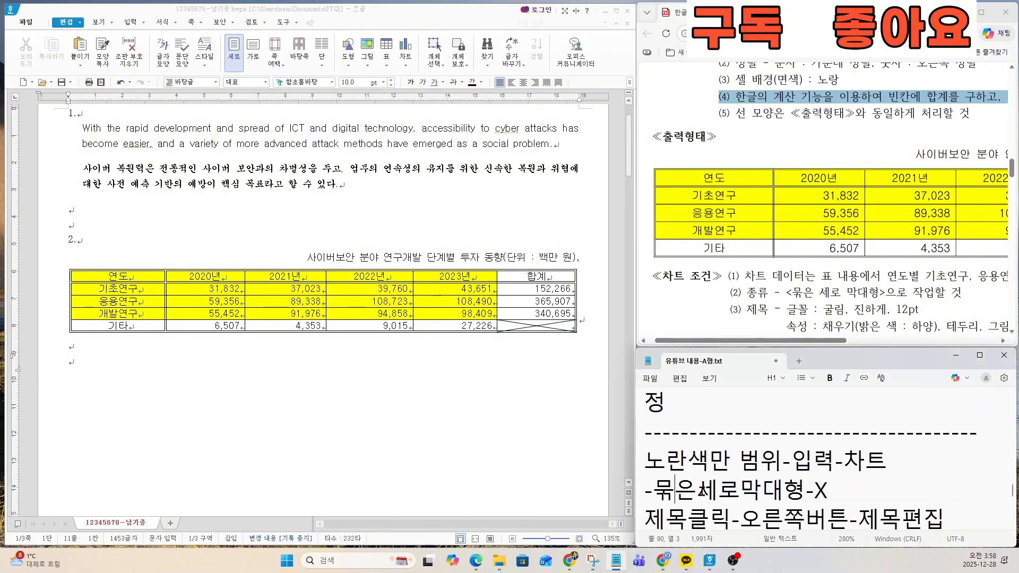
pyautogui.press('Down')
pyautogui.press('Down')
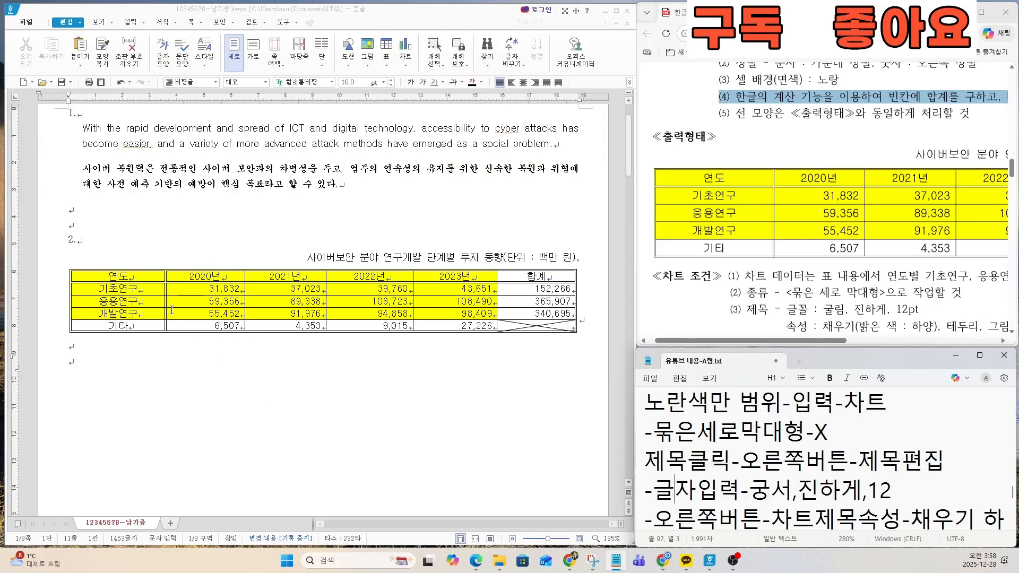
pyautogui.moveTo(141, 276); pyautogui.dragTo(526, 351)
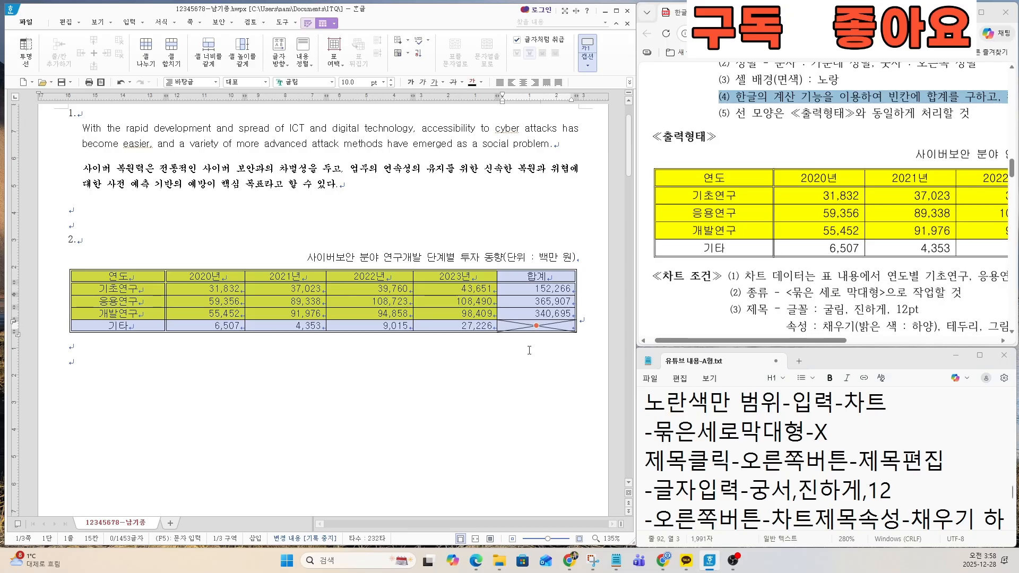
pyautogui.hotkey('ctrl', 'Down')
pyautogui.hotkey('ctrl', 'Down')
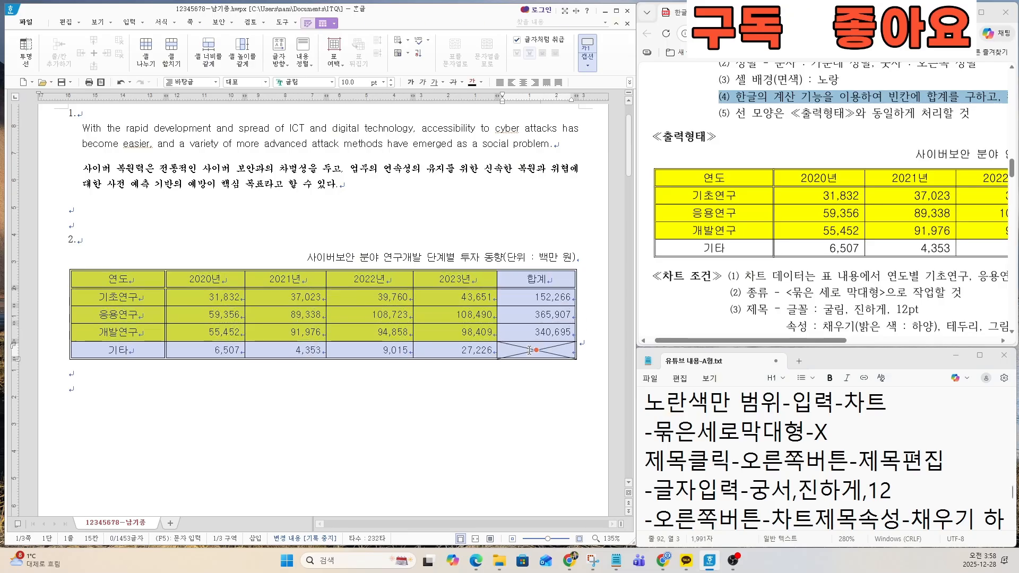
pyautogui.click(324, 403)
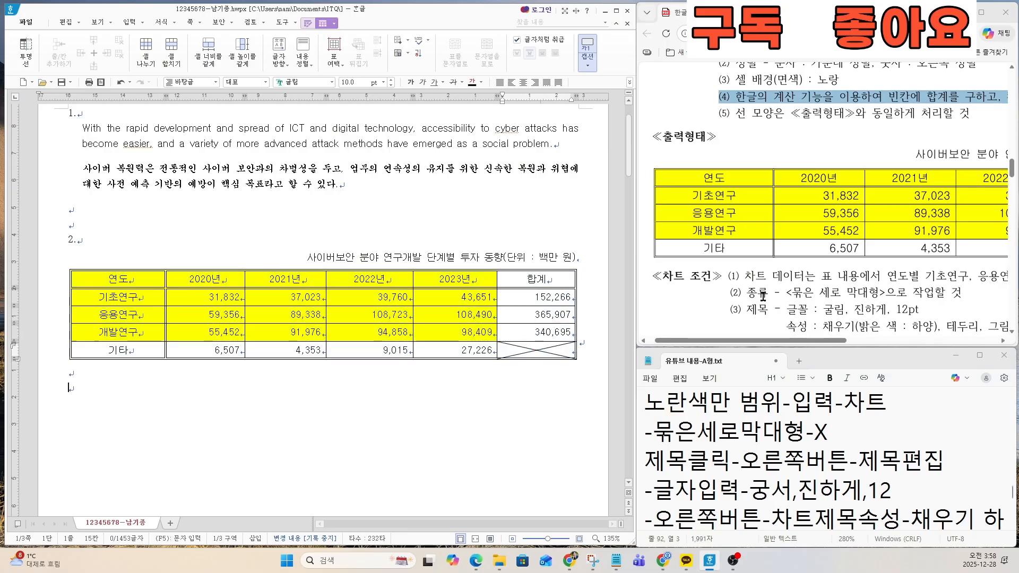
# Step: Insert a clustered column chart (묶은 세로 막대형) from the yellow cells, 연도 to 2023년 and down to 개발연구, keeping its data as is
pyautogui.scroll(-2, 777, 273)
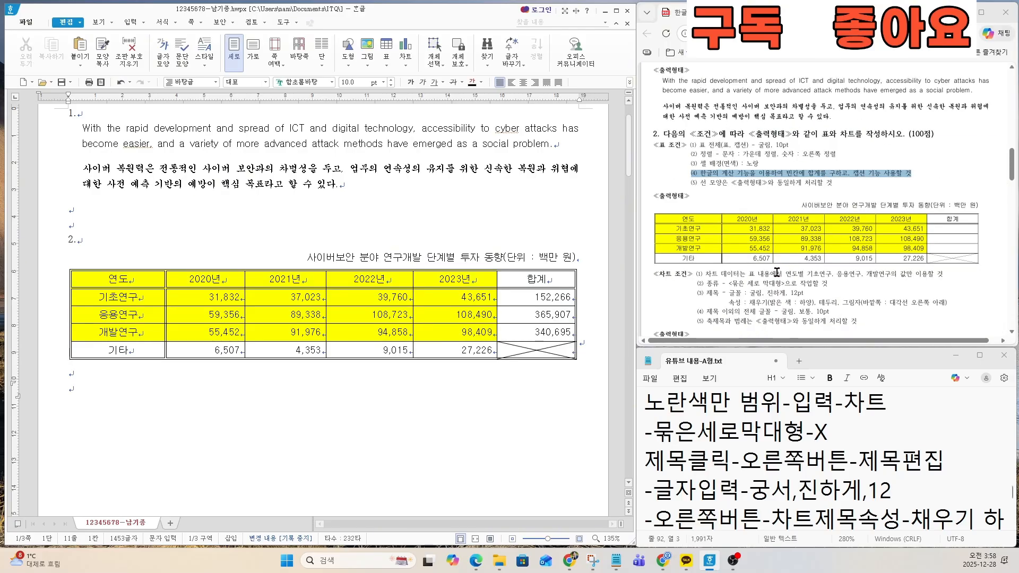
pyautogui.scroll(-3, 777, 272)
pyautogui.scroll(-1, 777, 272)
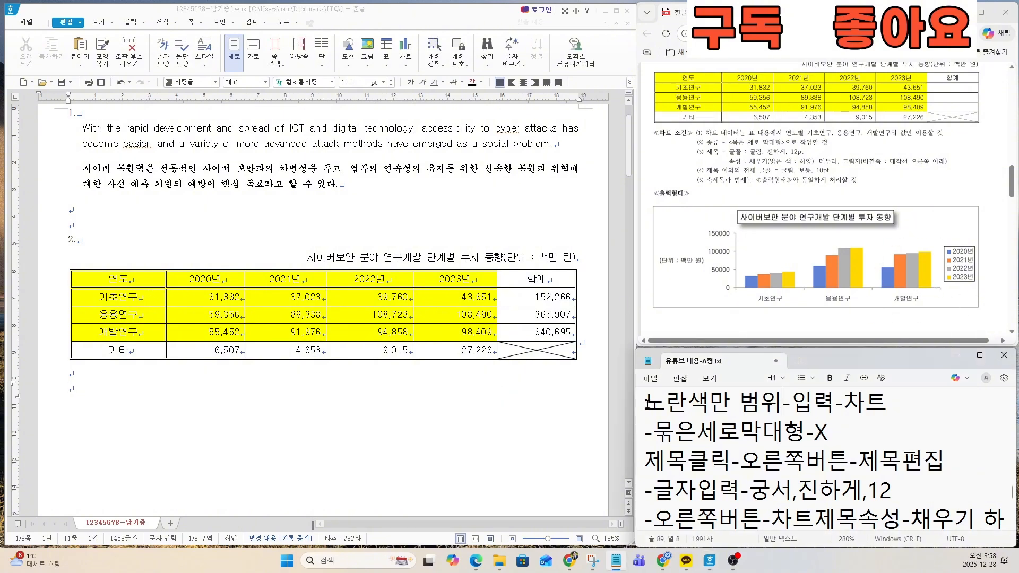
pyautogui.moveTo(645, 401); pyautogui.dragTo(893, 447)
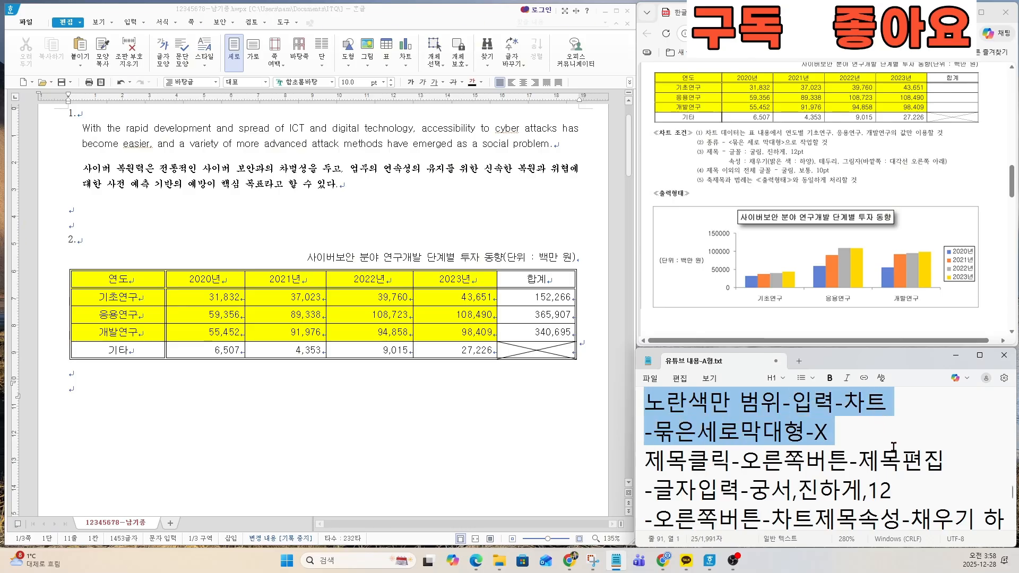
pyautogui.moveTo(118, 279); pyautogui.dragTo(454, 330)
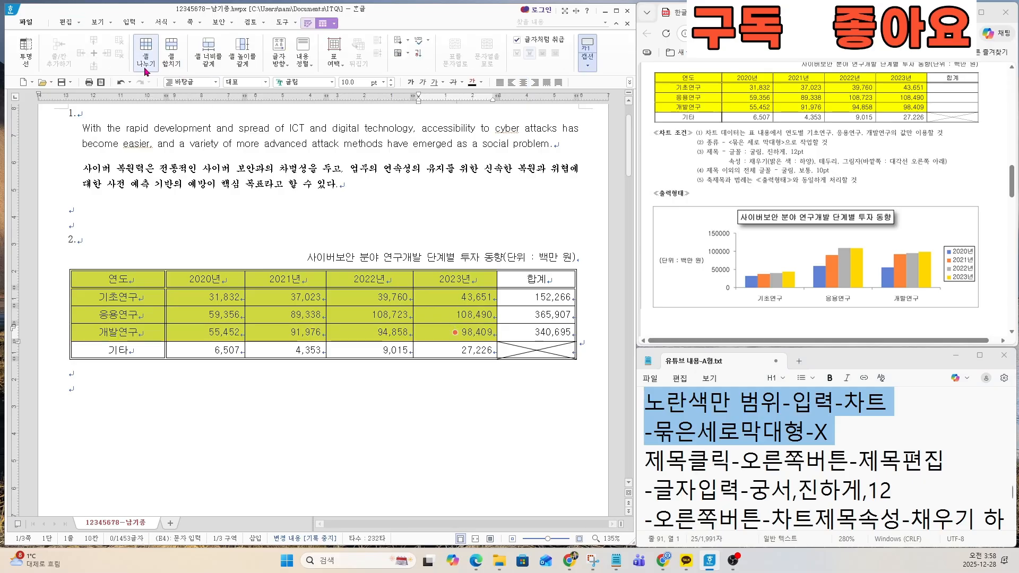
pyautogui.click(130, 21)
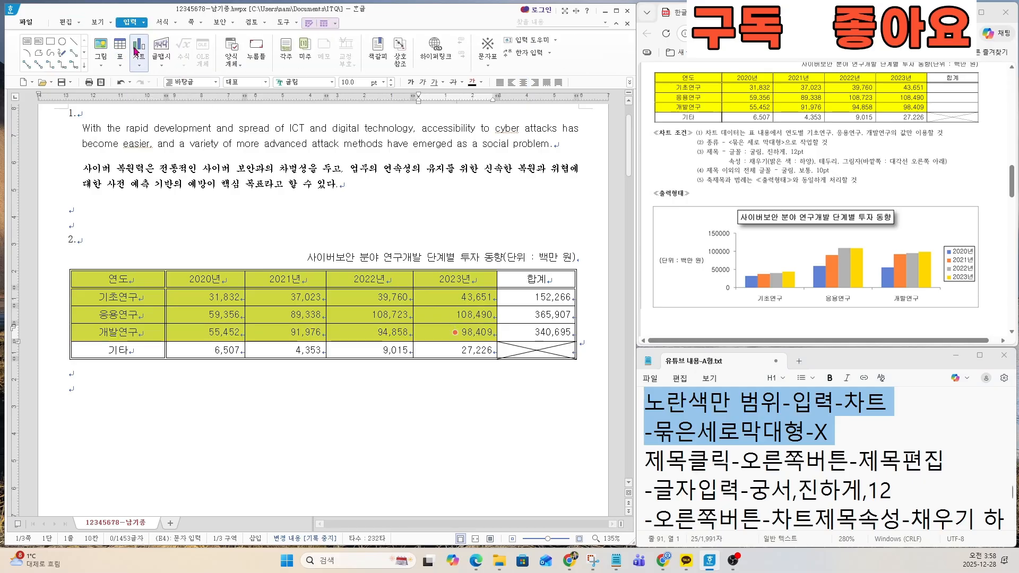
pyautogui.click(138, 58)
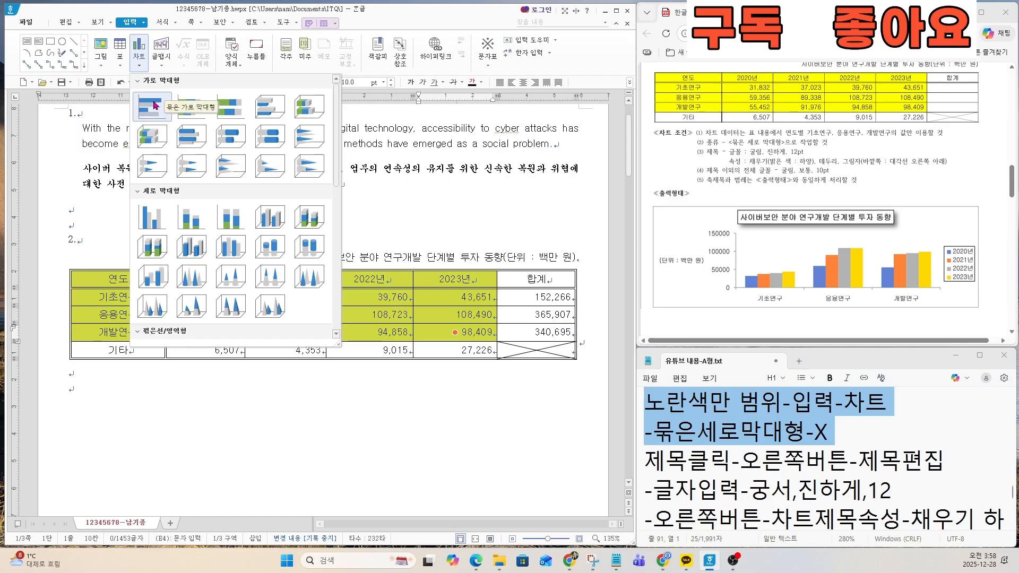
pyautogui.click(157, 224)
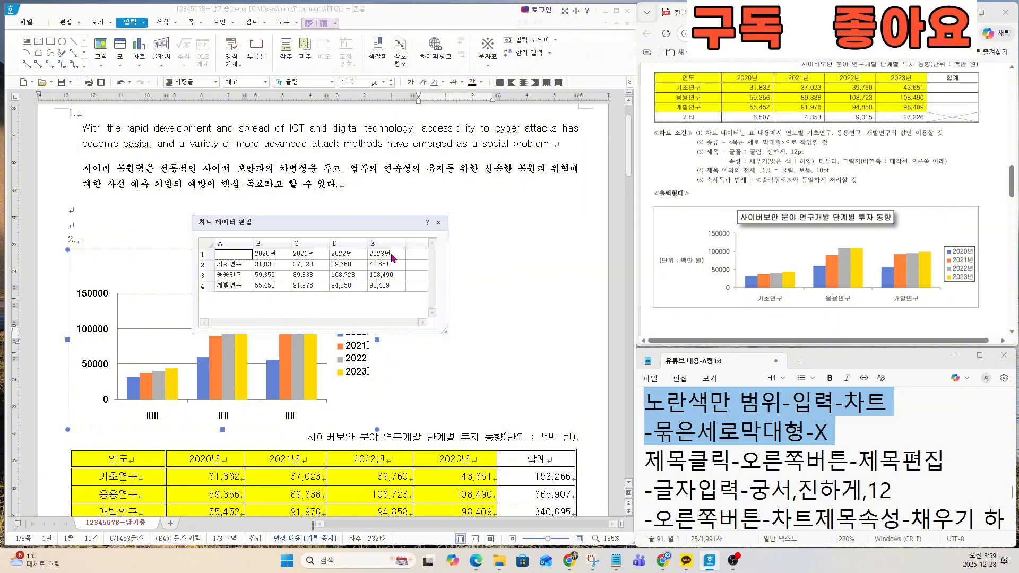
pyautogui.click(438, 224)
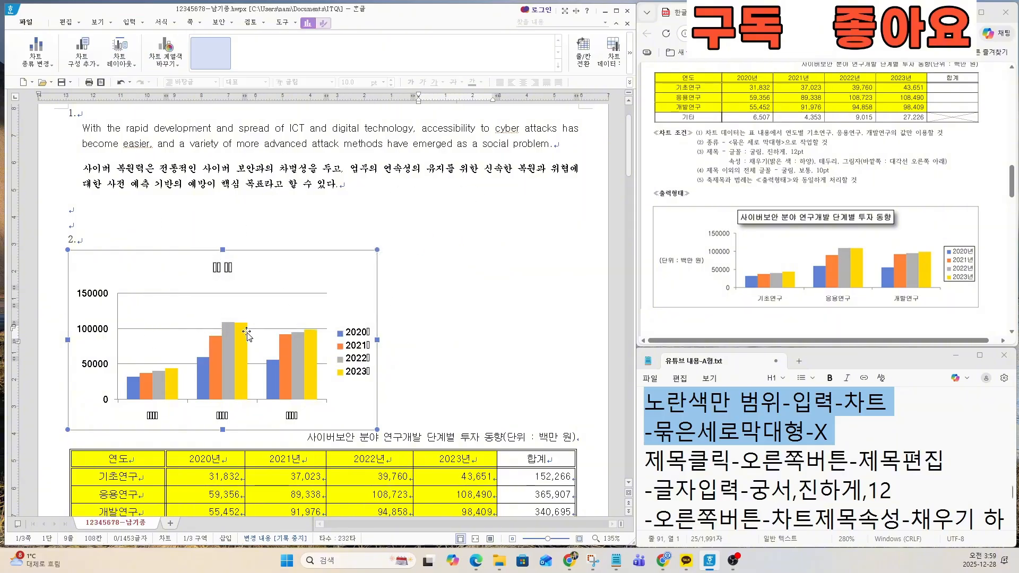
# Step: Set the chart to be treated as a character (글자처럼 취급) and widen it to about 187 mm to match the table
pyautogui.scroll(-5, 246, 333)
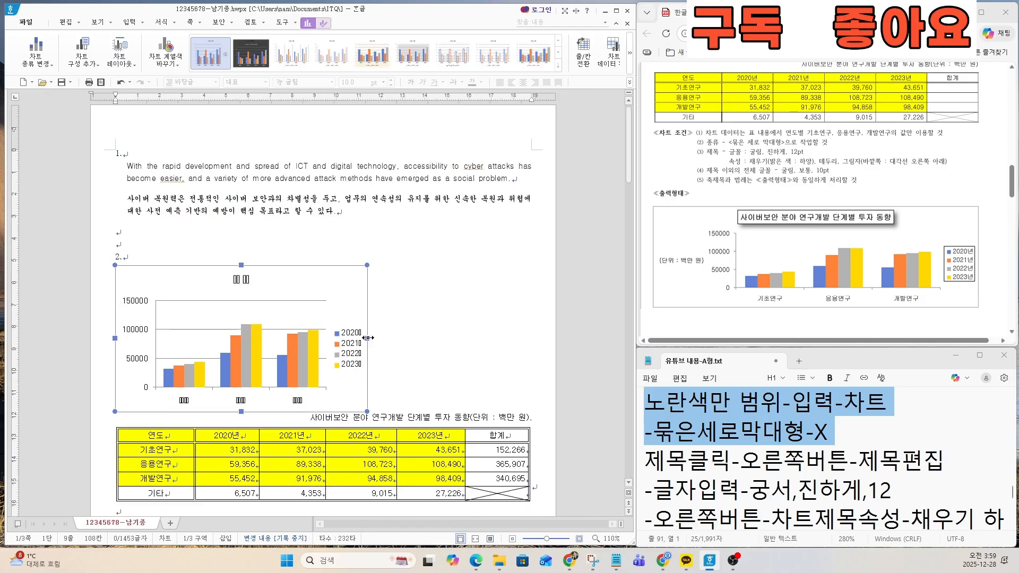
pyautogui.moveTo(367, 337)
pyautogui.mouseDown()
pyautogui.moveTo(534, 338)
pyautogui.moveTo(369, 338)
pyautogui.mouseUp()
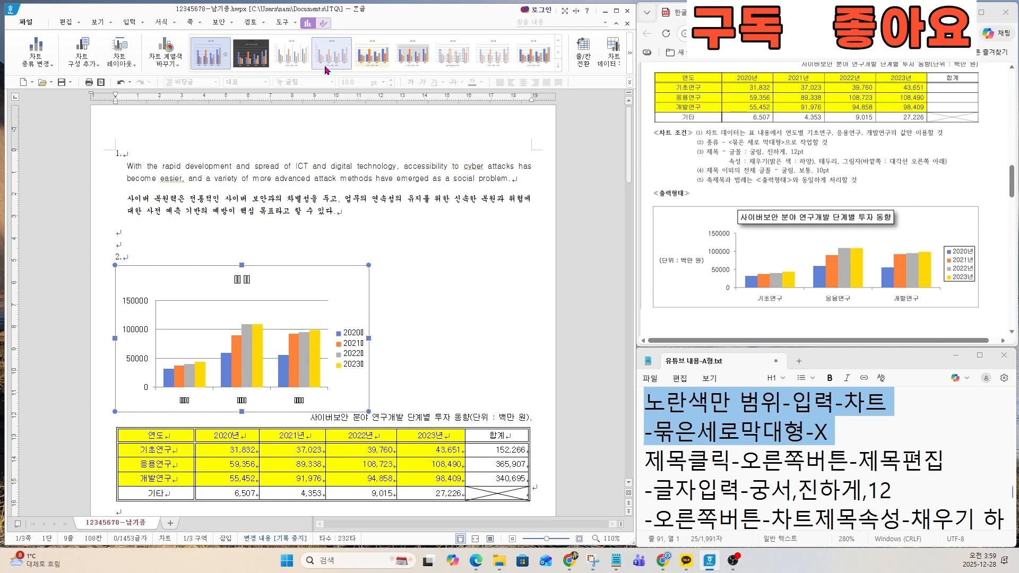
pyautogui.click(323, 23)
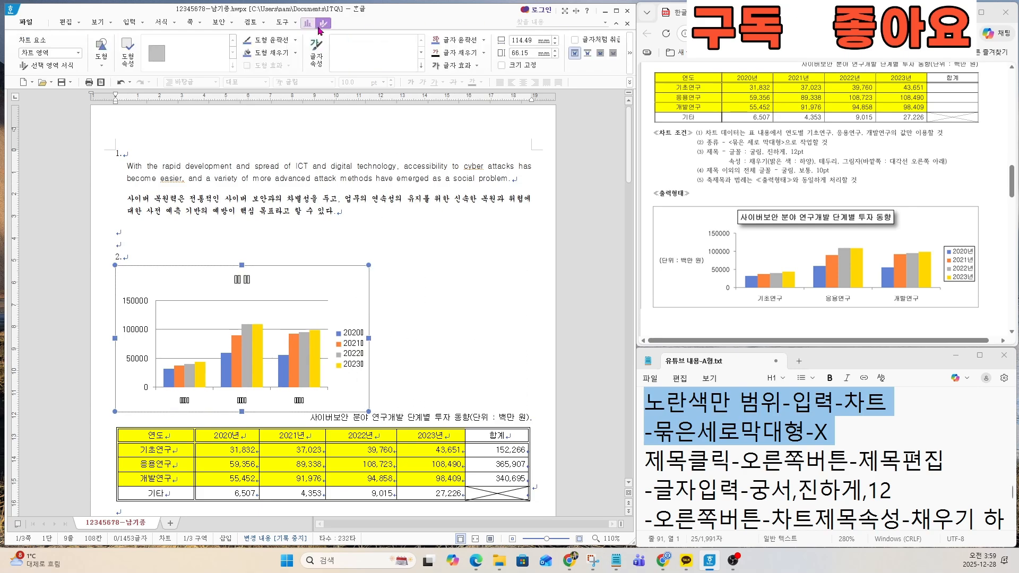
pyautogui.click(575, 40)
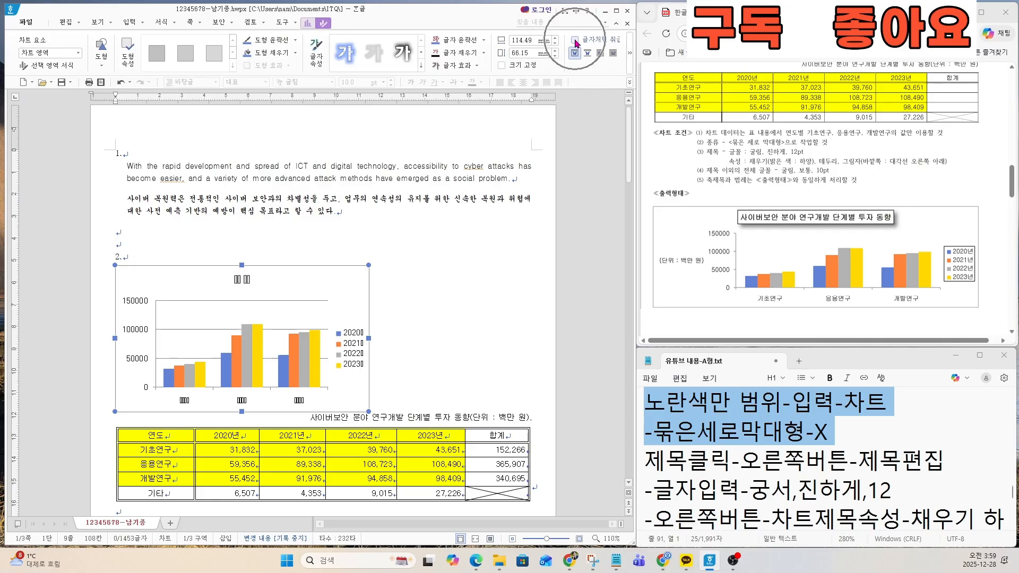
pyautogui.click(575, 41)
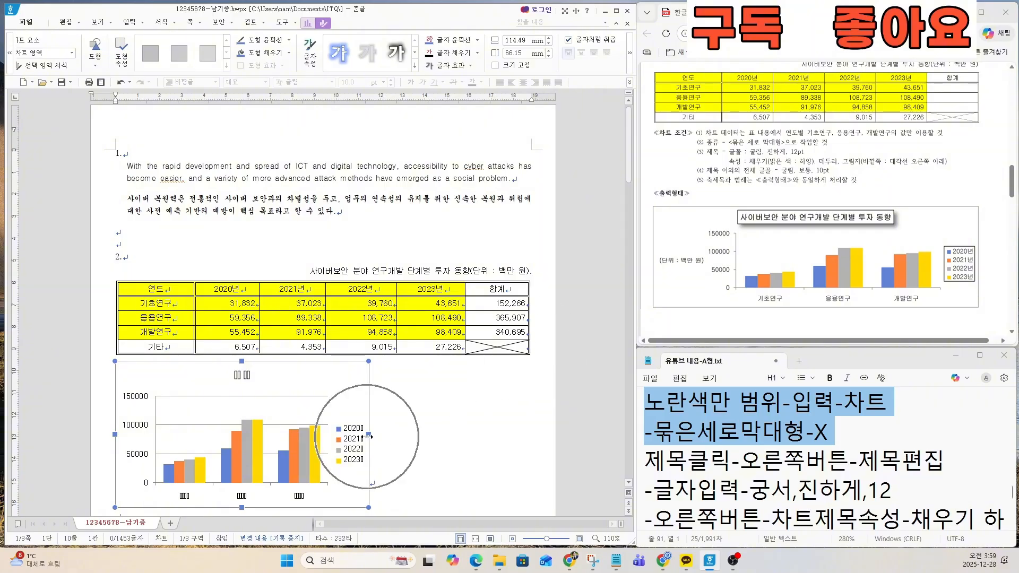
pyautogui.moveTo(369, 435); pyautogui.dragTo(528, 435)
pyautogui.scroll(-1, 366, 425)
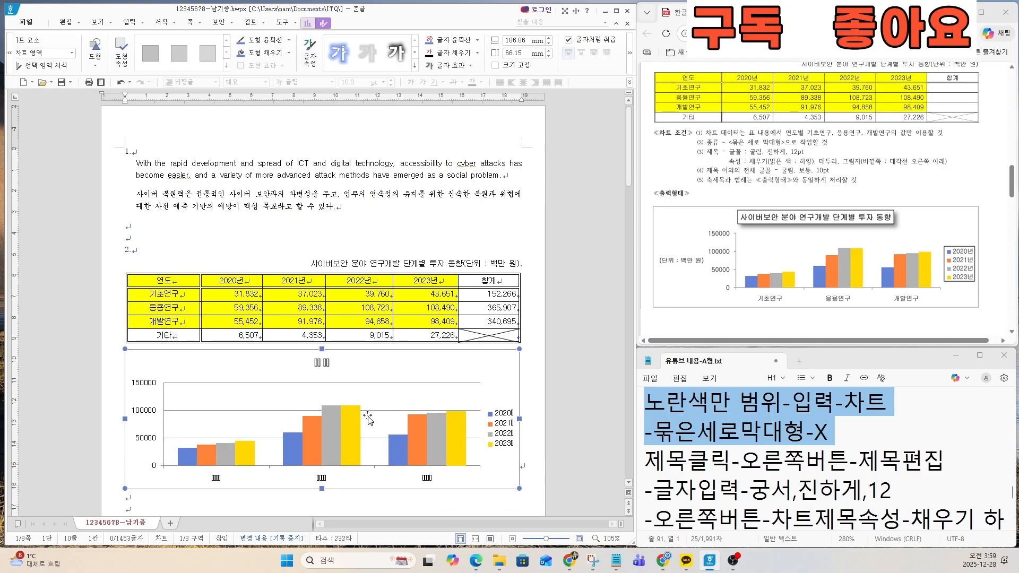
# Step: Check the exam sheet's chart title conditions and change the font in the notes' 글자입력 line to 굴림
pyautogui.scroll(2, 759, 205)
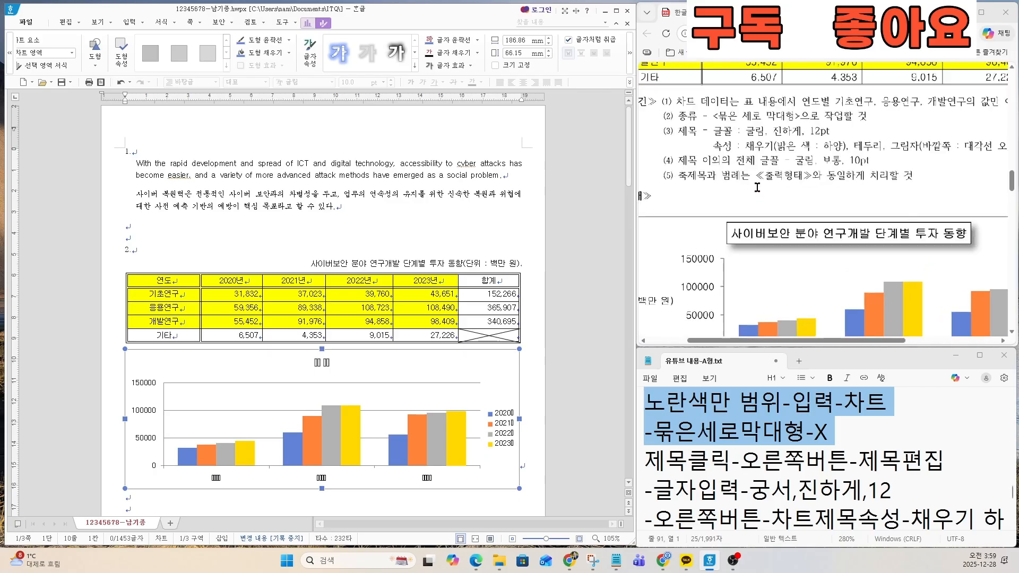
pyautogui.scroll(-1, 757, 188)
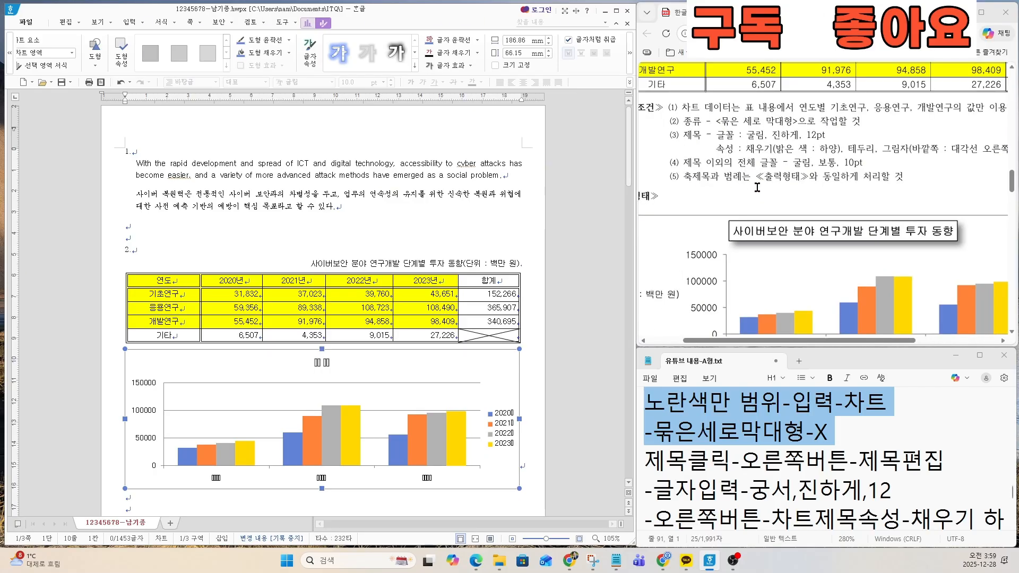
pyautogui.moveTo(689, 104); pyautogui.dragTo(958, 106)
pyautogui.moveTo(862, 121); pyautogui.dragTo(831, 134)
pyautogui.click(726, 144)
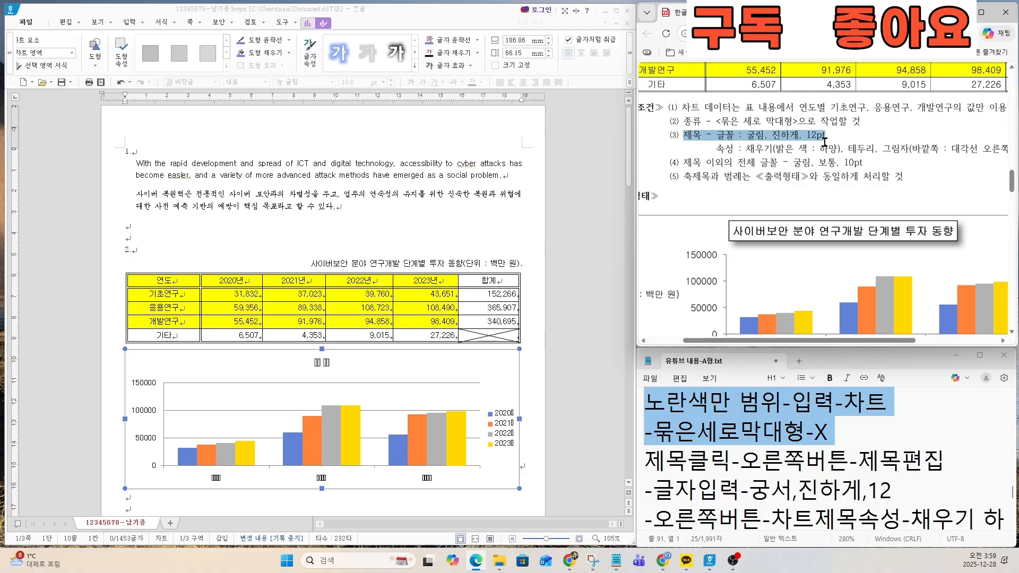
pyautogui.press('ctrl')
pyautogui.moveTo(647, 457); pyautogui.dragTo(922, 476)
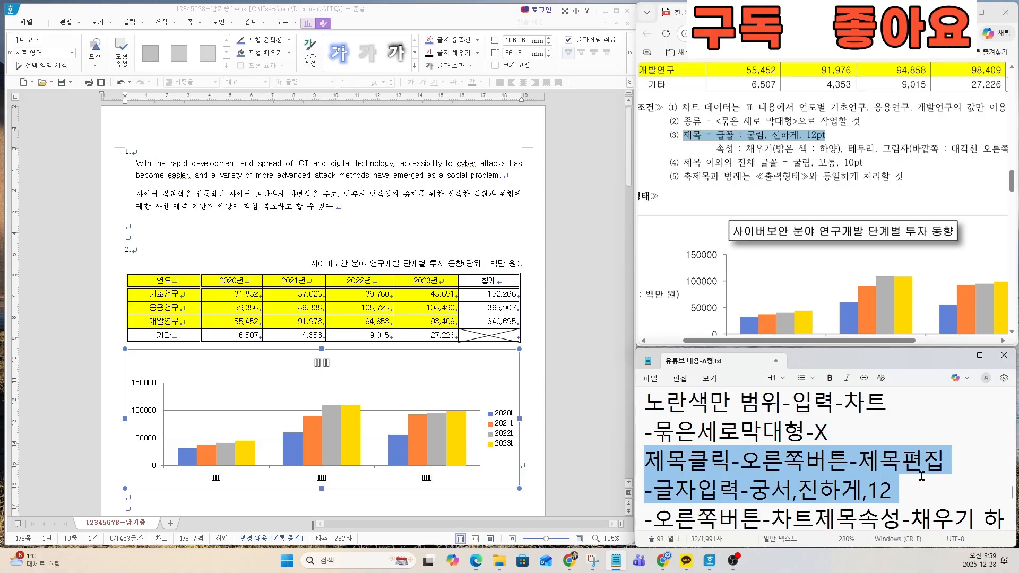
pyautogui.click(748, 490)
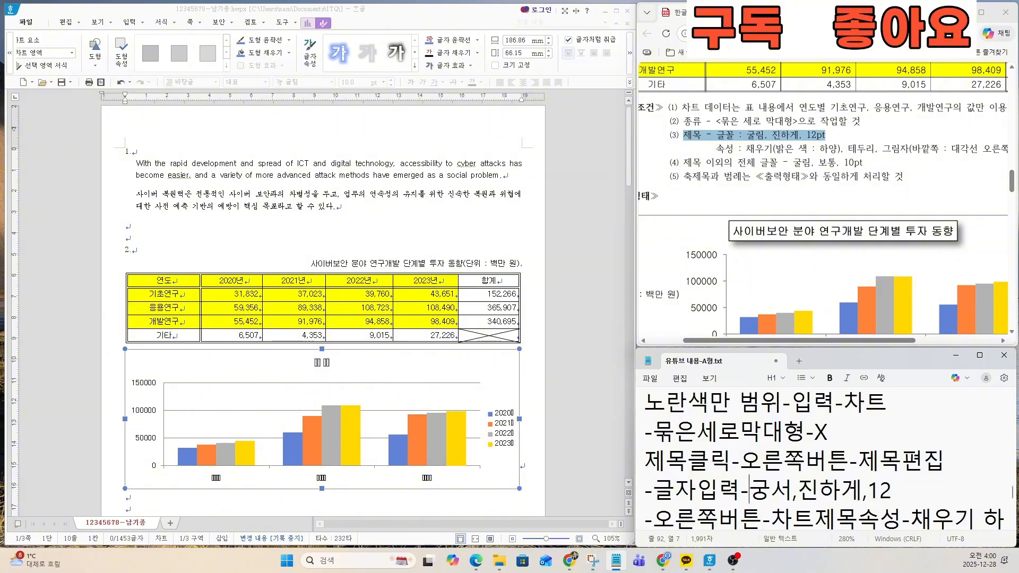
pyautogui.write('굴림')
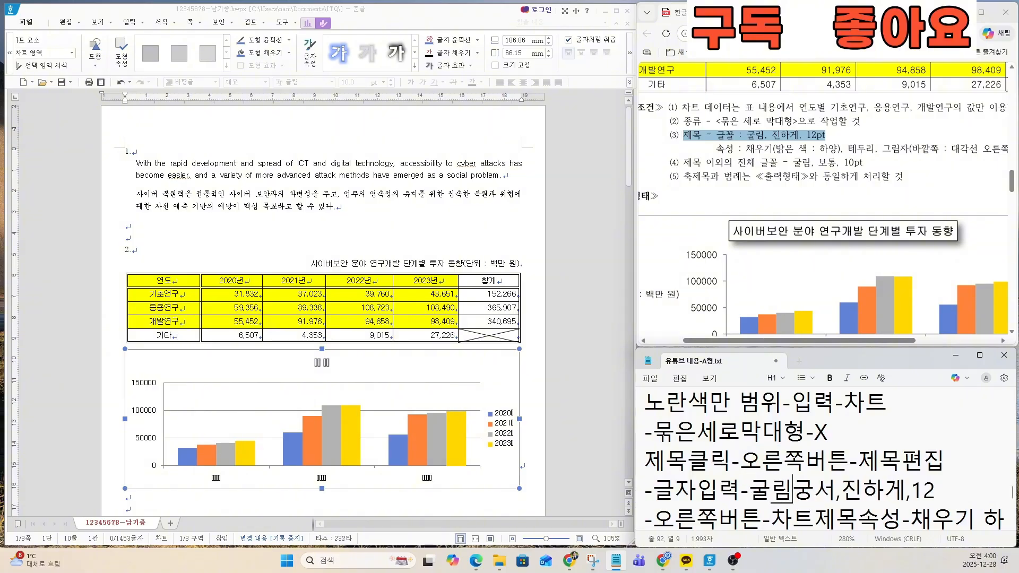
pyautogui.press('Delete')
pyautogui.press('Delete')
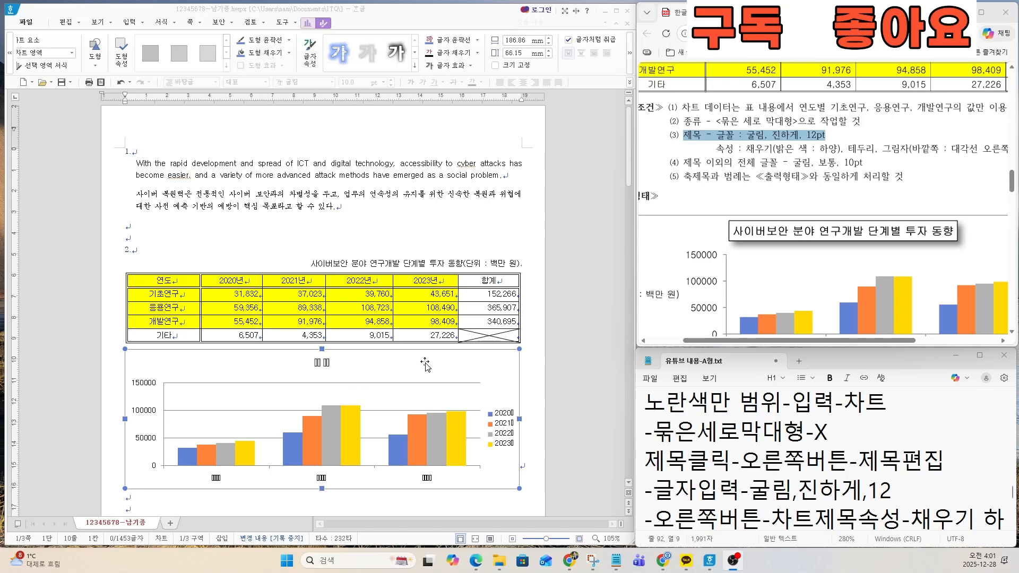
# Step: Select the chart title and review the notes' 제목편집 and 글자입력 lines for its required formatting
pyautogui.click(315, 364)
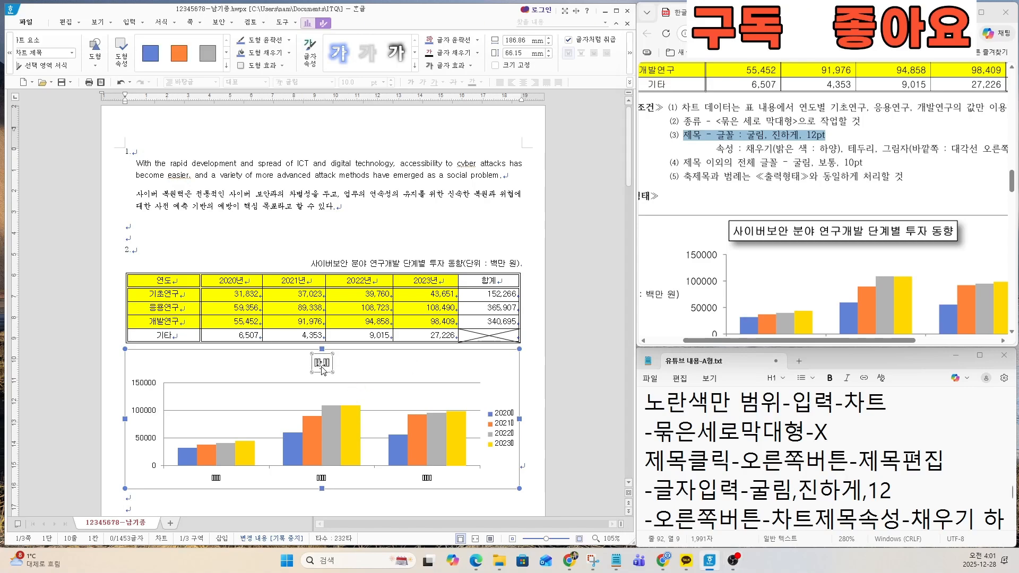
pyautogui.press('ctrl')
pyautogui.press('ctrl')
pyautogui.press('ctrl')
pyautogui.press('ctrl')
pyautogui.press('ctrl')
pyautogui.press('ctrl')
pyautogui.click(692, 461)
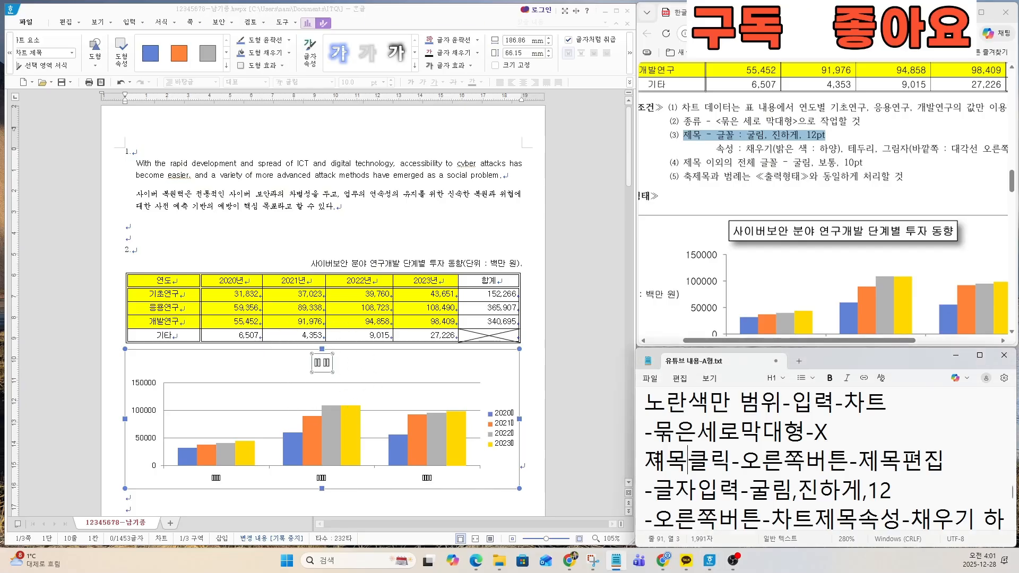
pyautogui.moveTo(644, 460); pyautogui.dragTo(921, 484)
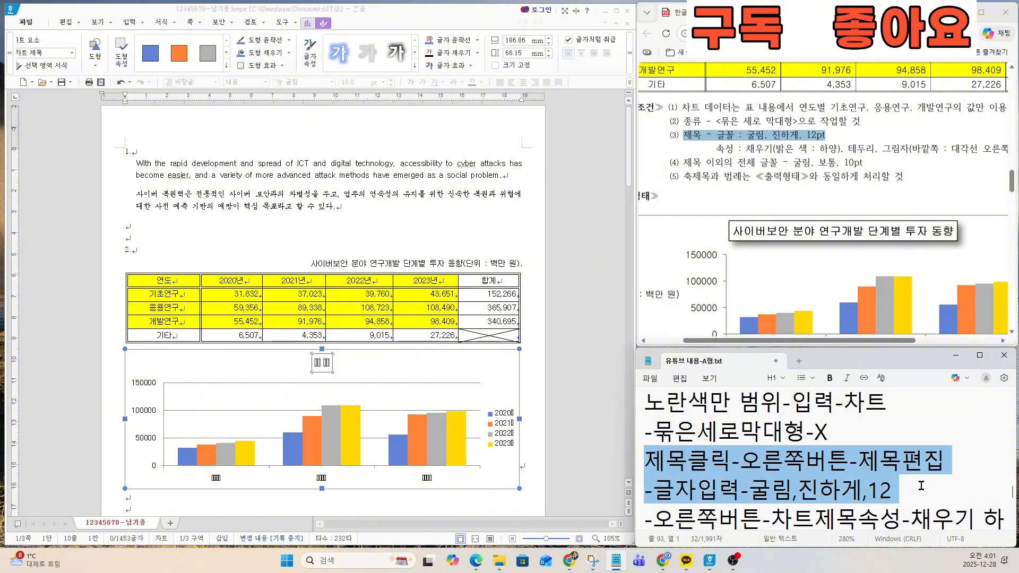
pyautogui.press('ctrl')
pyautogui.press('ctrl')
pyautogui.press('ctrl')
pyautogui.press('ctrl')
pyautogui.press('ctrl')
# Step: Open the chart title for editing and replace its text with 사이버보안 분야 연구개발 단계별 투자 동향
pyautogui.click(324, 374)
pyautogui.rightClick(324, 373)
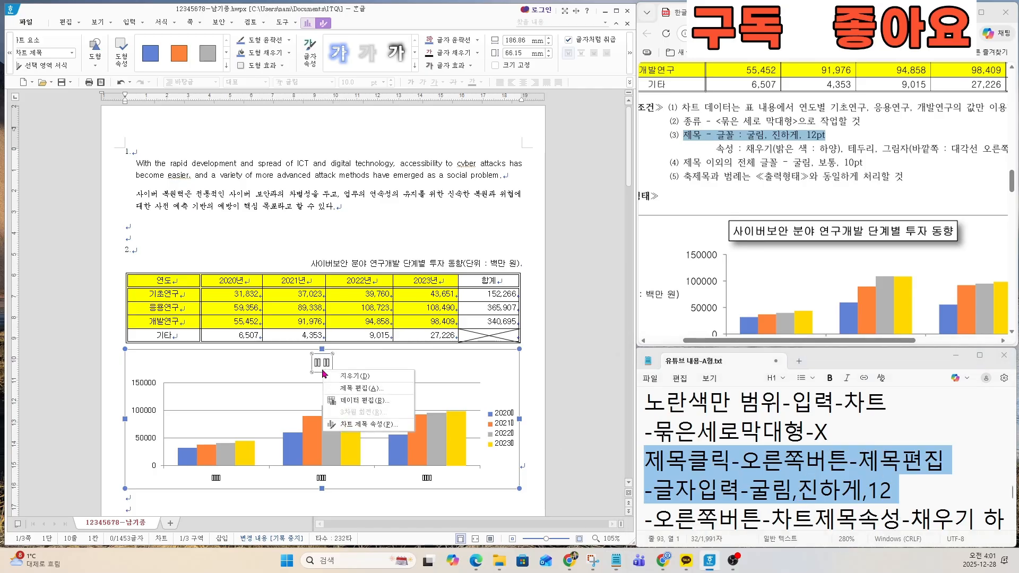
pyautogui.click(350, 393)
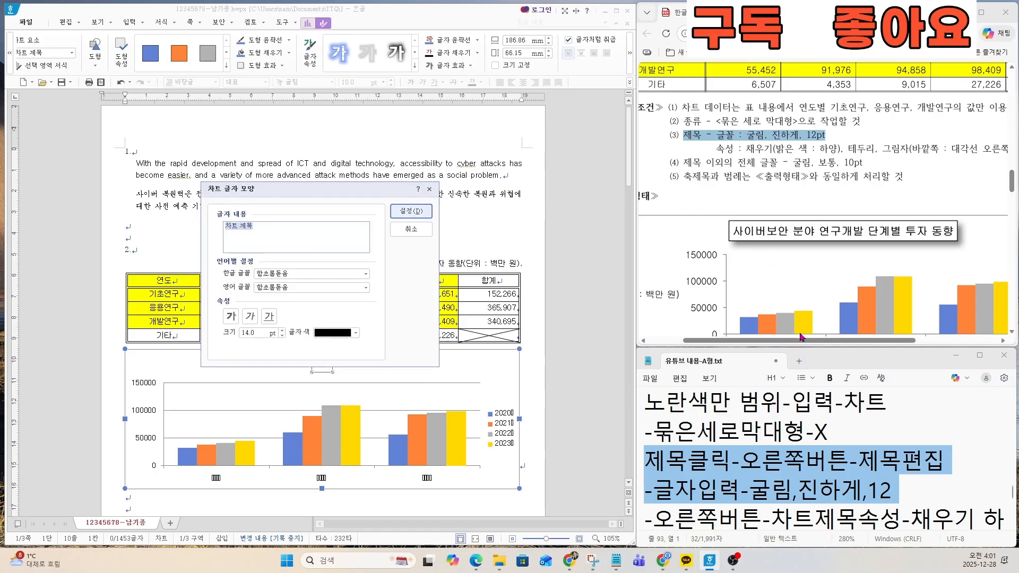
pyautogui.write('ㅅ')
pyautogui.write('이버 ')
pyautogui.write('별 투자 동향')
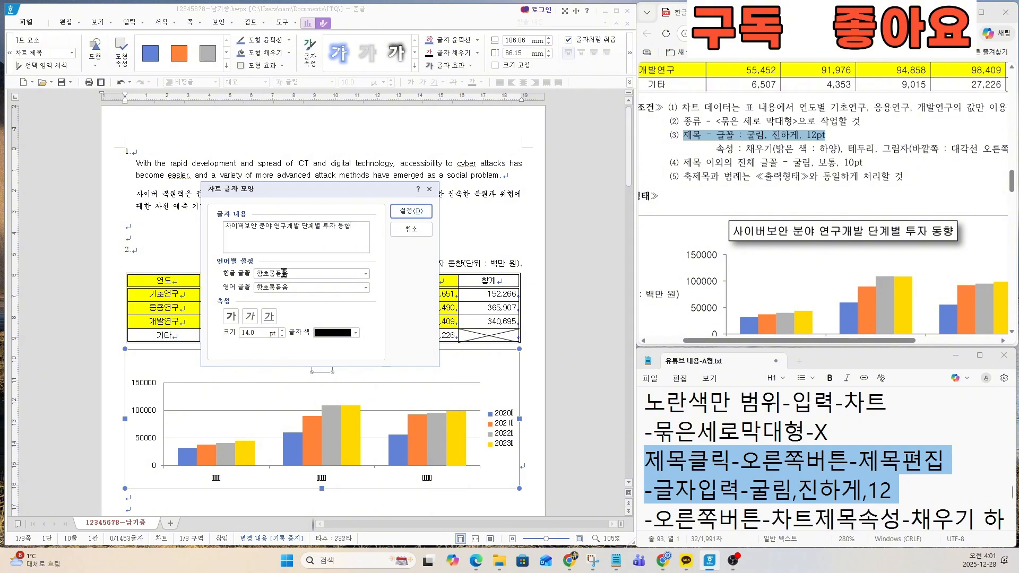
# Step: Set the chart title's Korean and English fonts to 굴림, bold, at 12 pt, and apply the settings
pyautogui.press('Tab')
pyautogui.write('굴림')
pyautogui.press('Tab')
pyautogui.write('굴림')
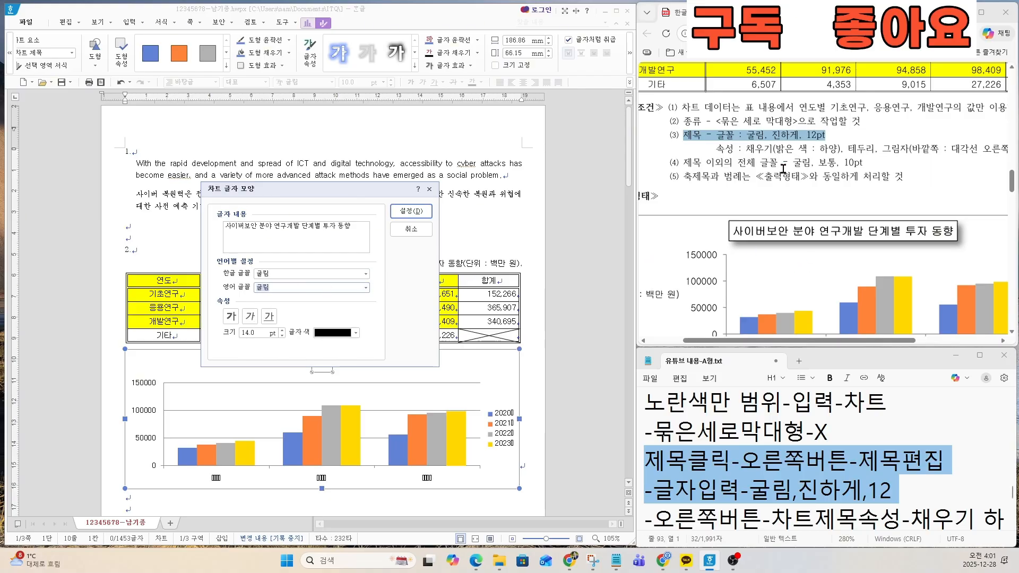
pyautogui.click(230, 317)
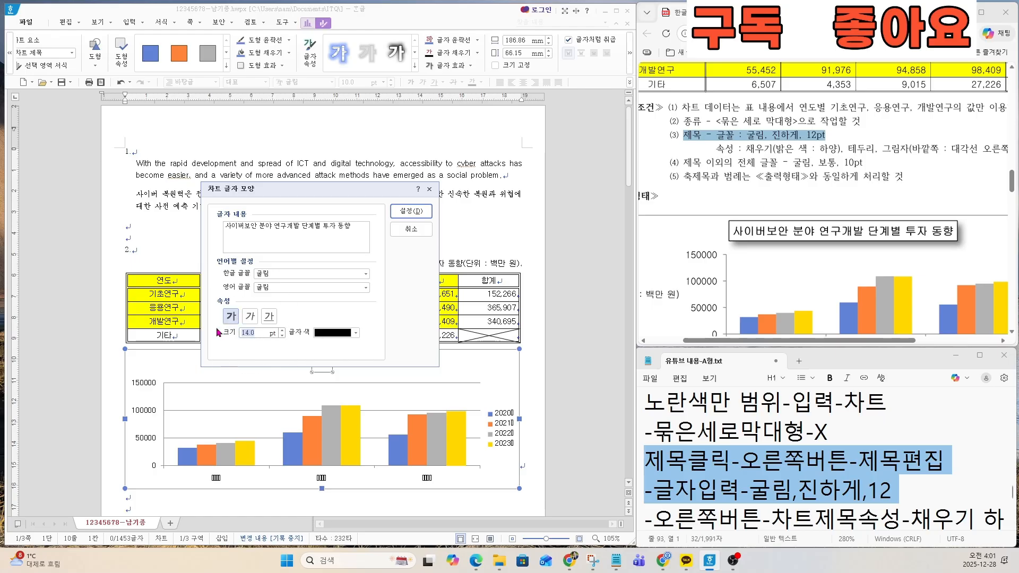
pyautogui.write('12')
pyautogui.click(423, 214)
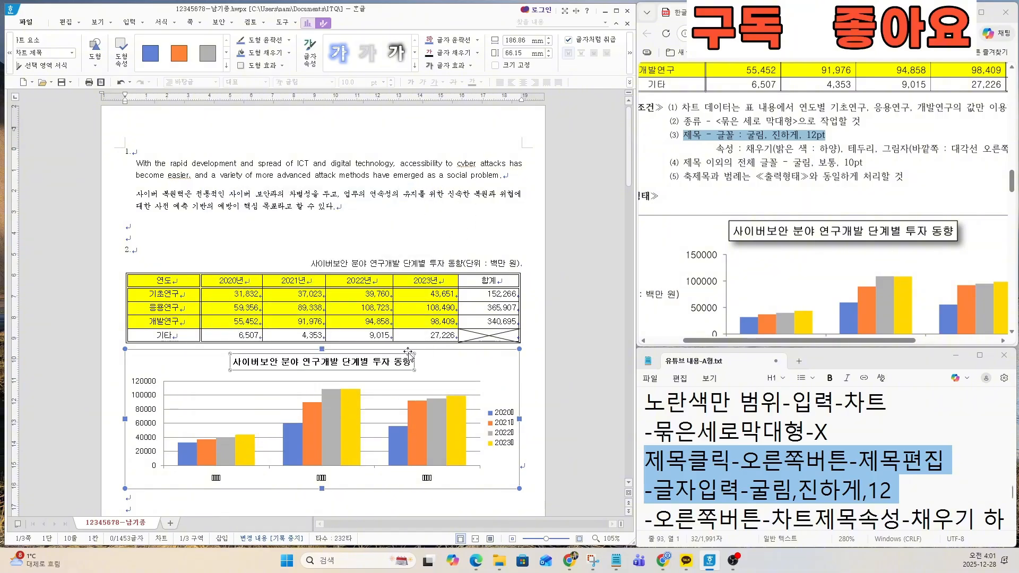
# Step: Check the exam sheet's title fill, border and shadow conditions and the matching 차트제목속성 line in the notes
pyautogui.click(750, 491)
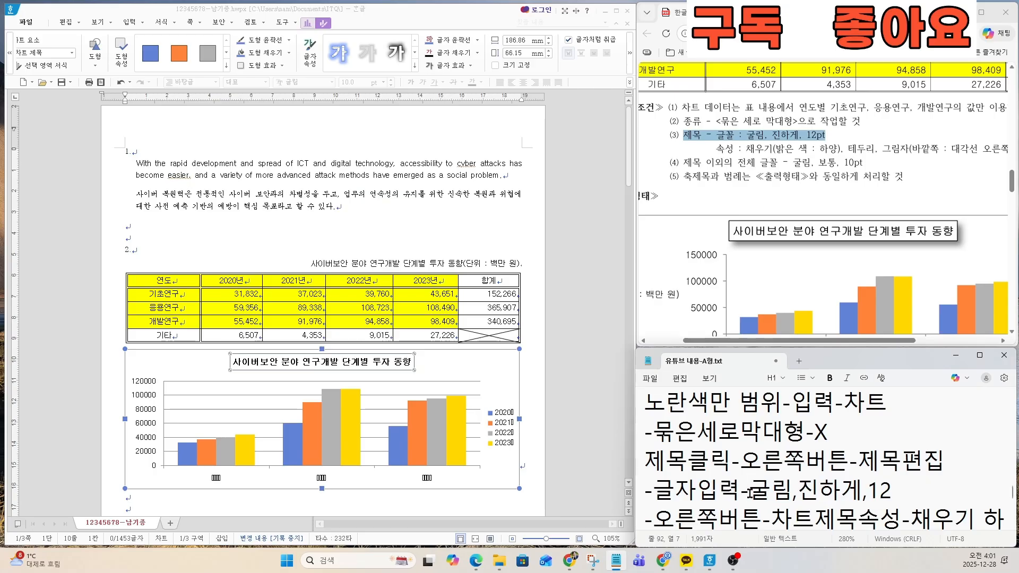
pyautogui.press('Down')
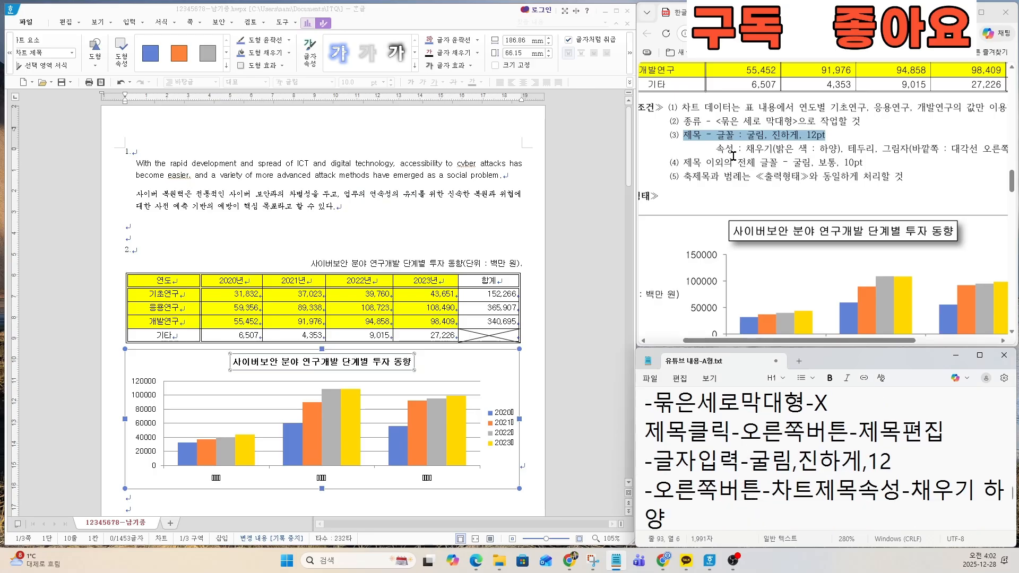
pyautogui.moveTo(716, 151); pyautogui.dragTo(999, 151)
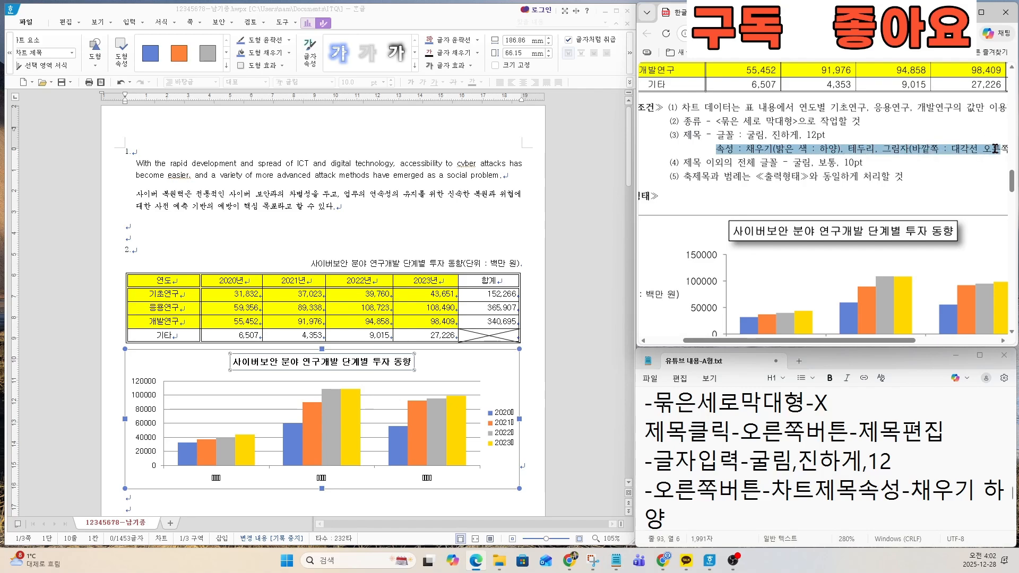
pyautogui.moveTo(893, 341); pyautogui.dragTo(919, 345)
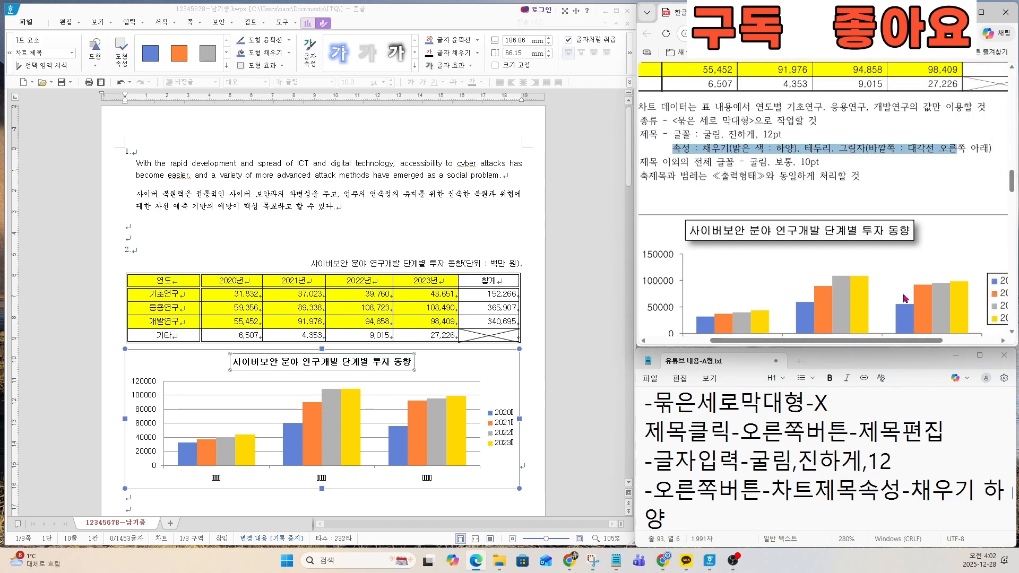
pyautogui.moveTo(672, 149); pyautogui.dragTo(991, 148)
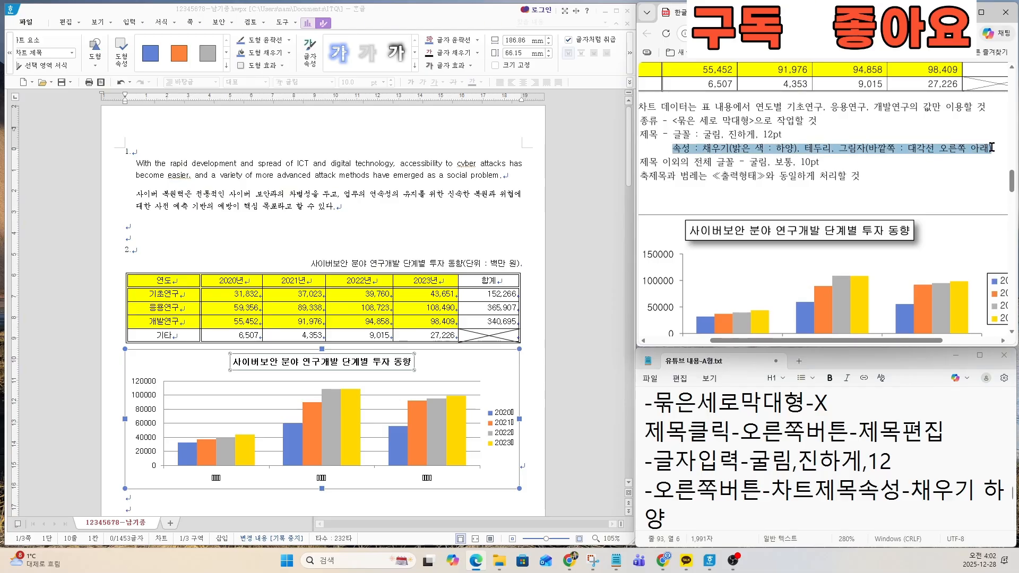
pyautogui.click(726, 469)
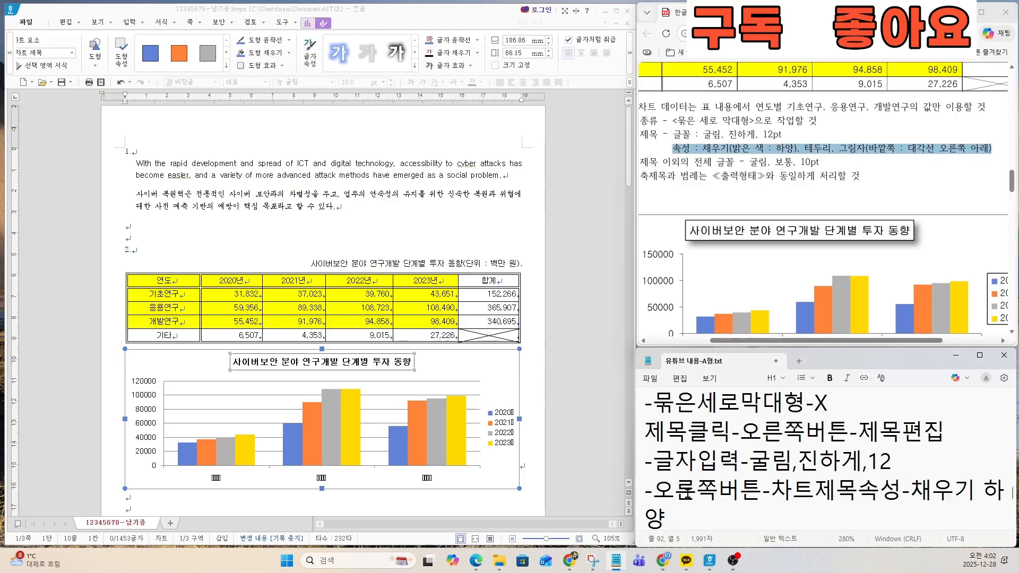
pyautogui.moveTo(654, 489); pyautogui.dragTo(652, 509)
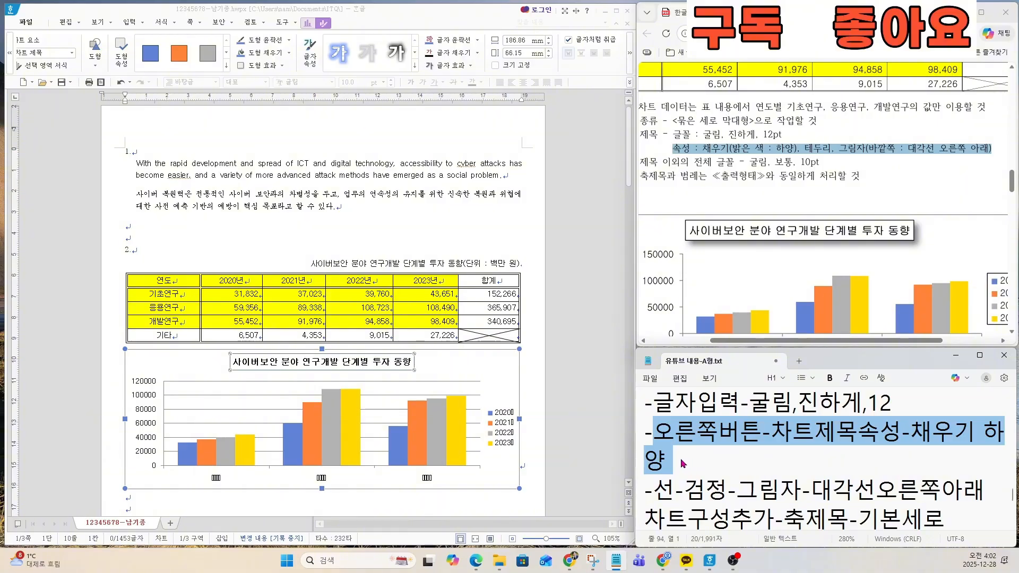
# Step: Give the chart title a white fill, a black outline and a 대각선 오른쪽 아래 shadow
pyautogui.rightClick(328, 367)
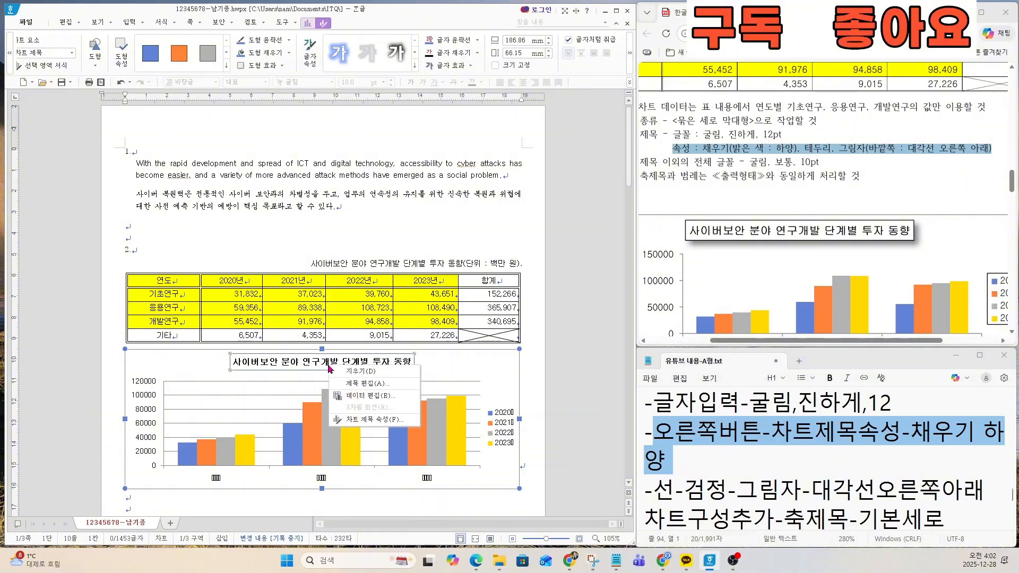
pyautogui.click(354, 422)
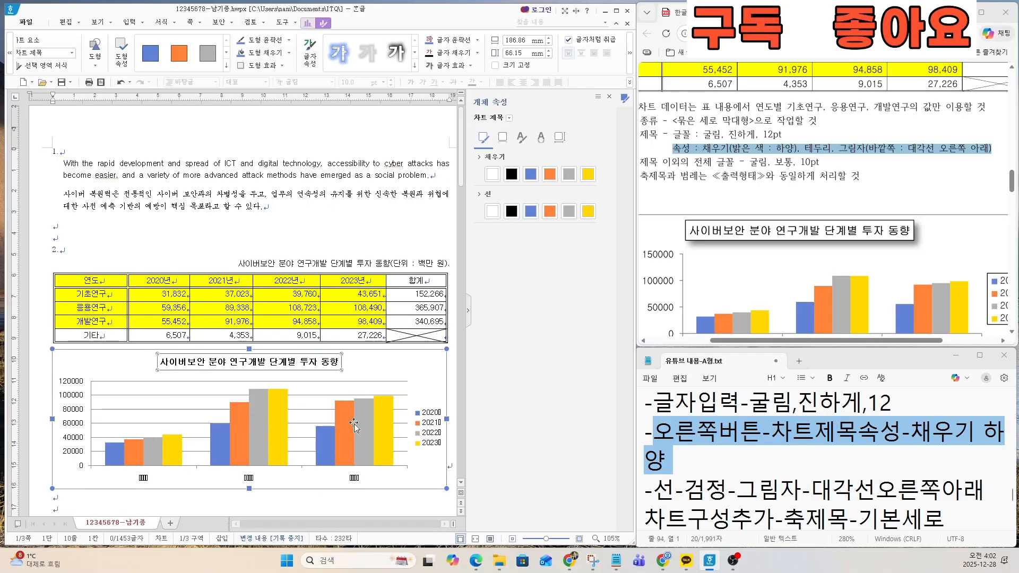
pyautogui.click(492, 175)
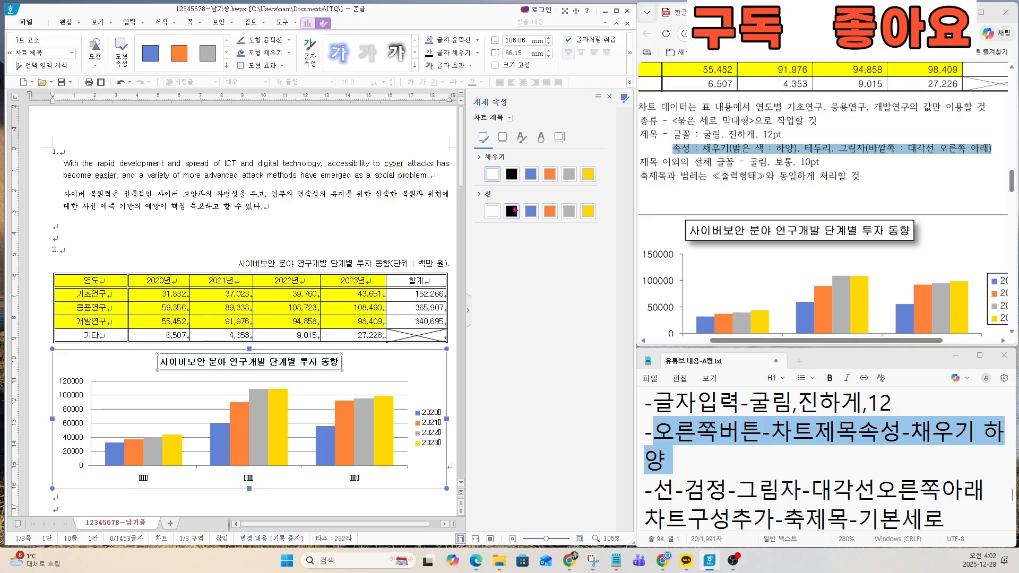
pyautogui.press('ctrl')
pyautogui.press('ctrl')
pyautogui.press('ctrl')
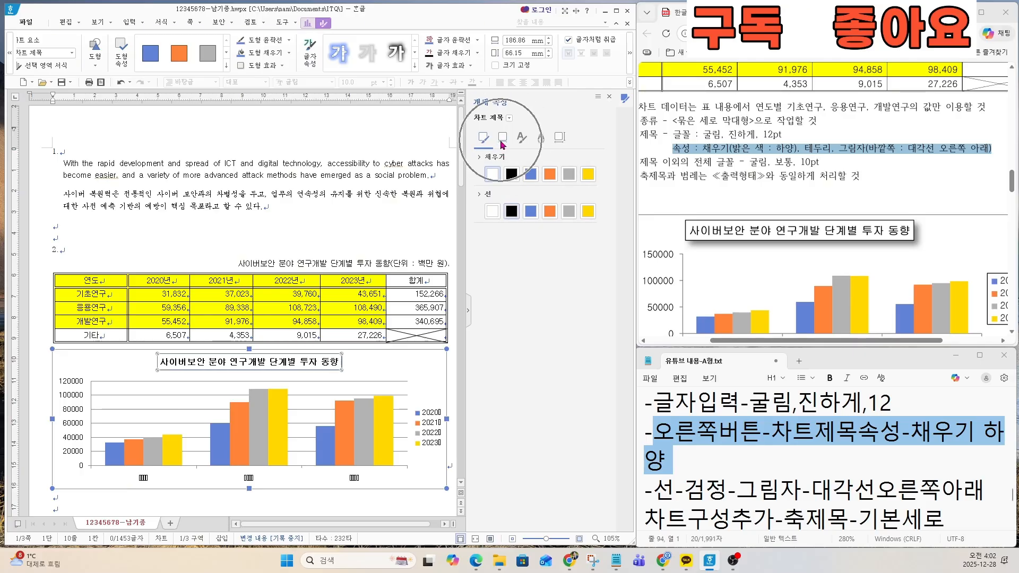
pyautogui.click(501, 142)
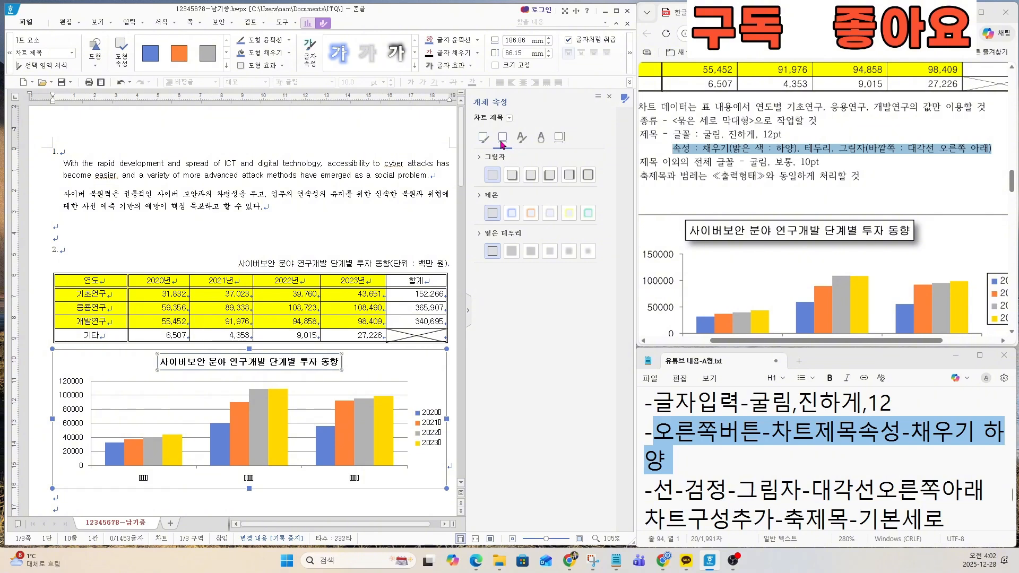
pyautogui.click(512, 176)
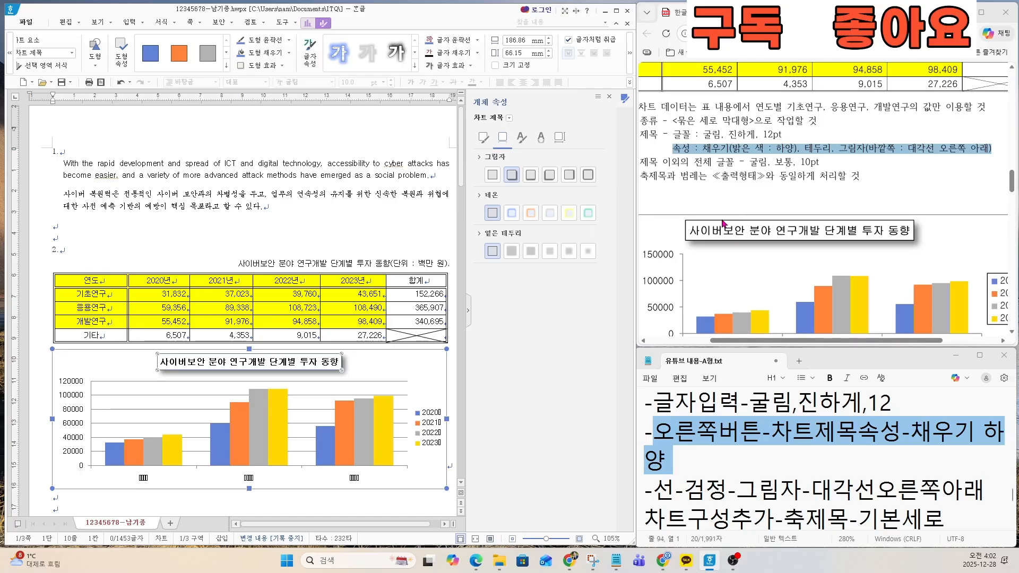
# Step: Check the exam sheet's font condition for chart text outside the title and read through the related chart lines in the notes
pyautogui.click(654, 162)
pyautogui.moveTo(645, 160); pyautogui.dragTo(833, 163)
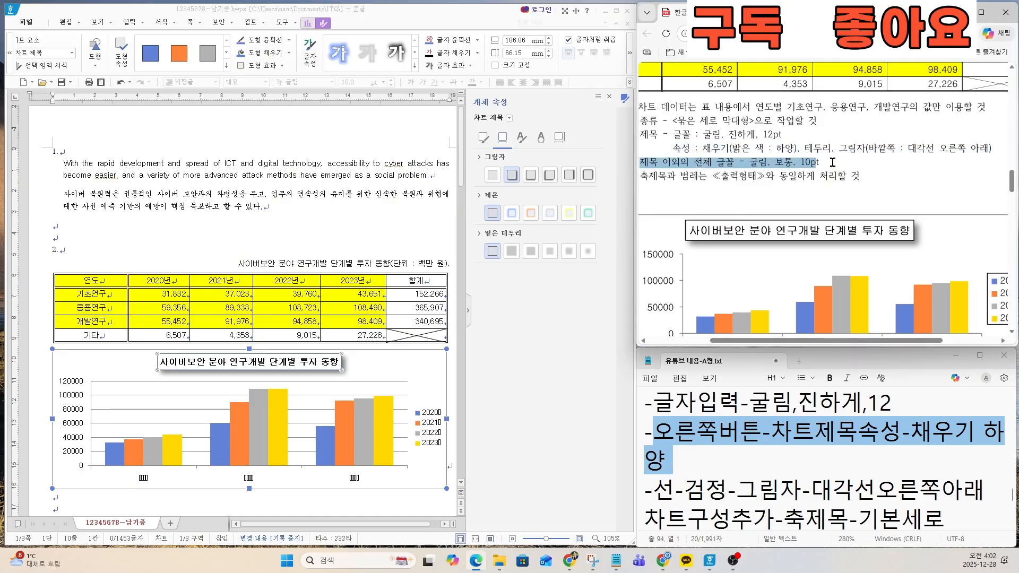
pyautogui.click(729, 473)
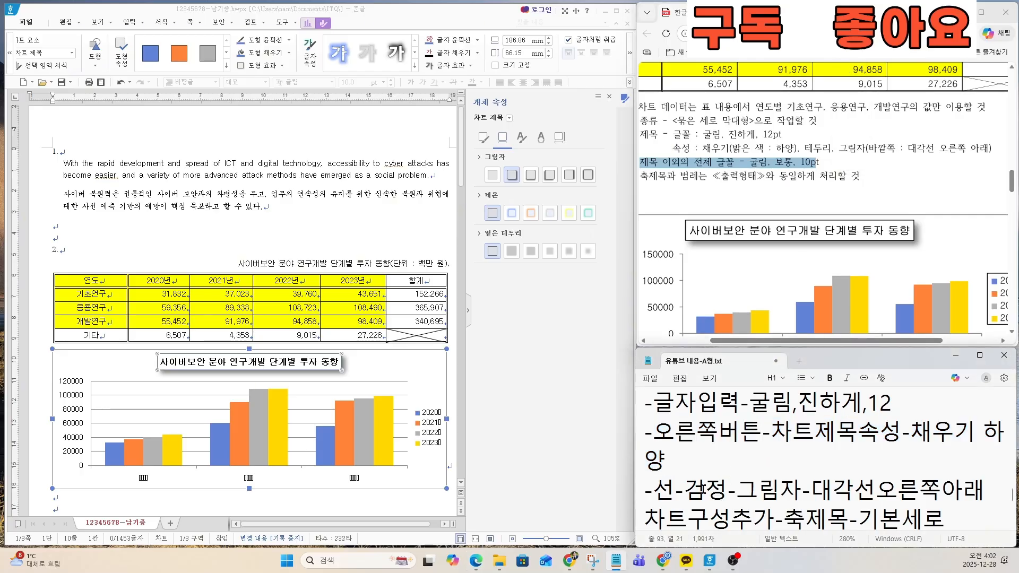
pyautogui.click(704, 488)
pyautogui.press('Down')
pyautogui.press('Down')
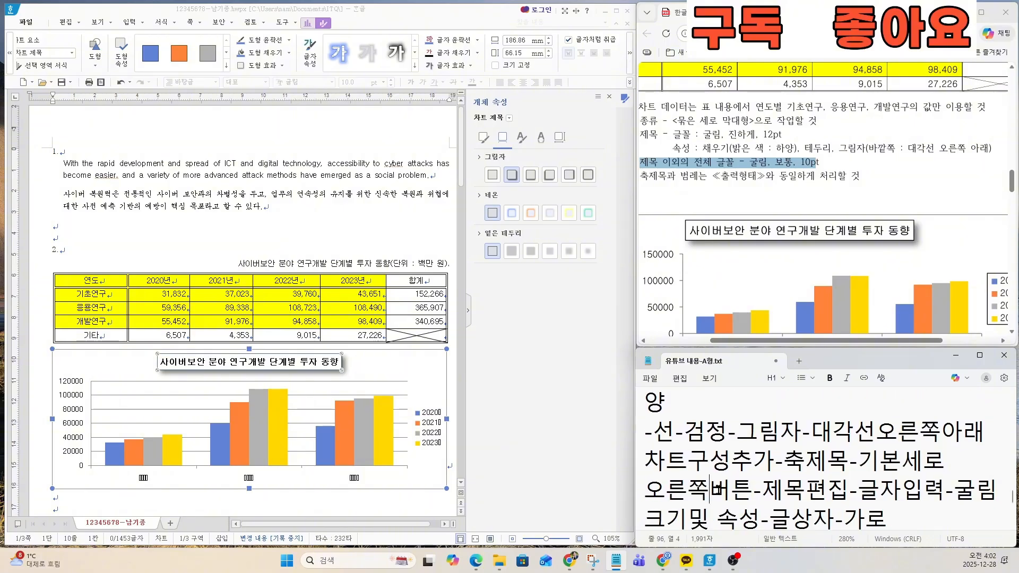
pyautogui.press('Up')
pyautogui.press('Up')
pyautogui.press('Up')
pyautogui.press('Up')
pyautogui.press('Up')
pyautogui.press('Up')
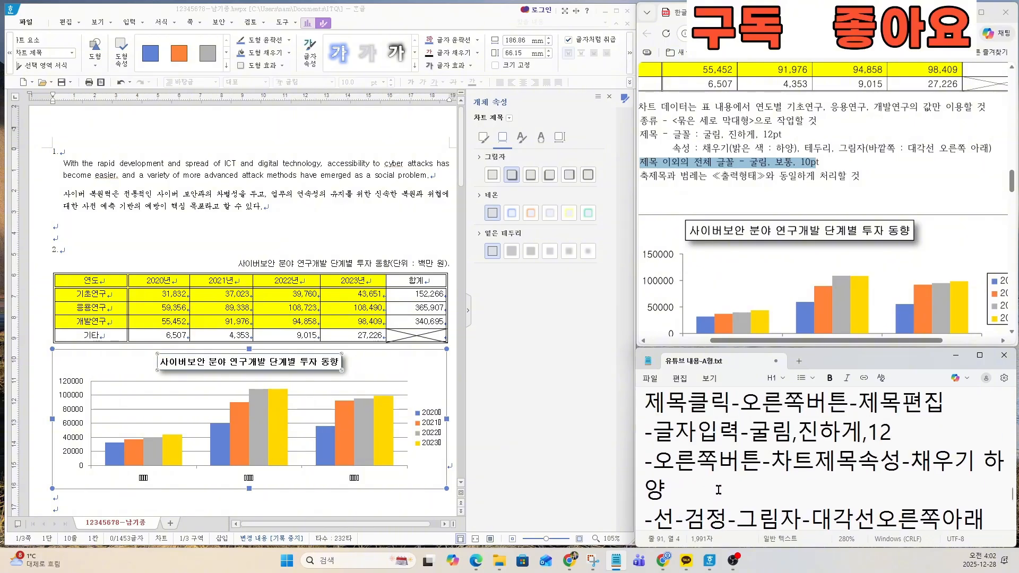
pyautogui.press('Down')
pyautogui.press('Down')
pyautogui.press('Down')
pyautogui.press('Down')
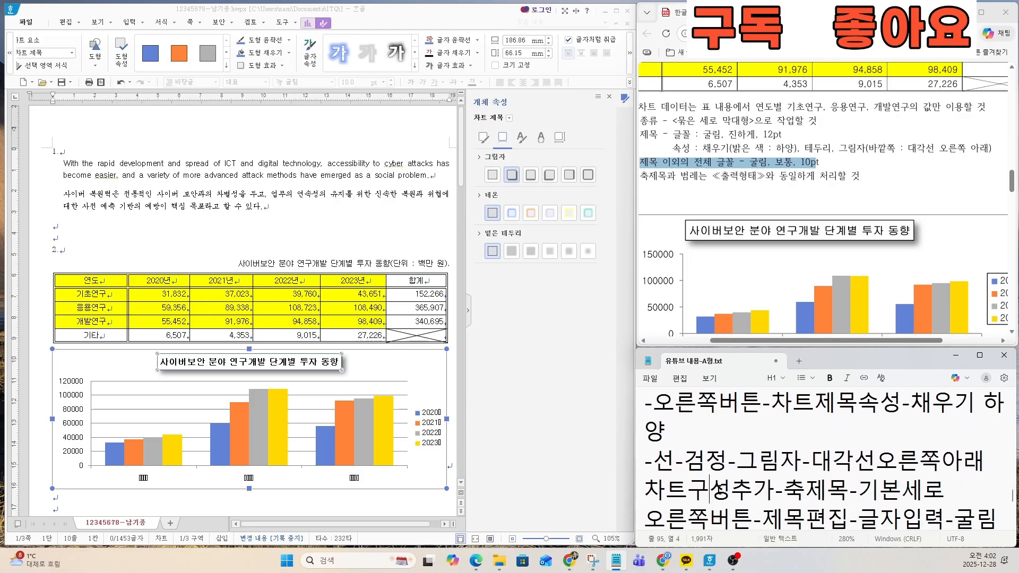
pyautogui.press('Down')
pyautogui.press('Down')
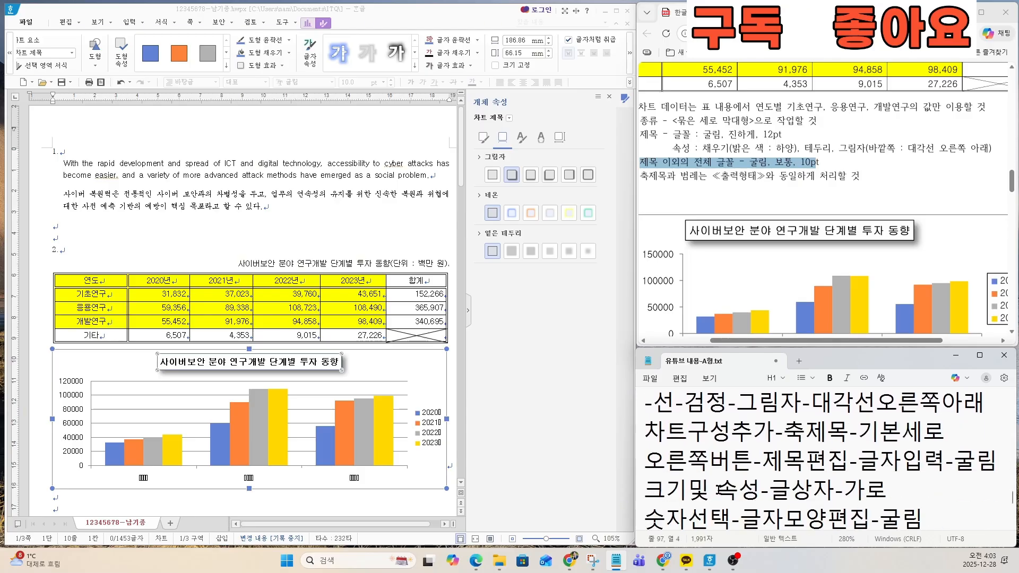
pyautogui.moveTo(656, 402); pyautogui.dragTo(964, 403)
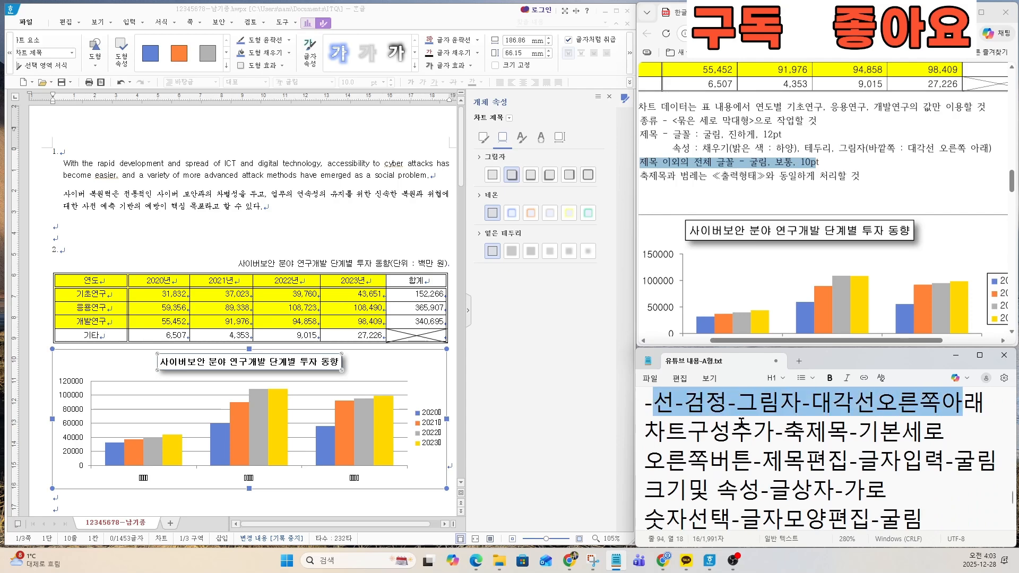
# Step: Select the chart's value axis and examine the axis title, axis labels and legend in the exam sheet's expected output
pyautogui.click(74, 408)
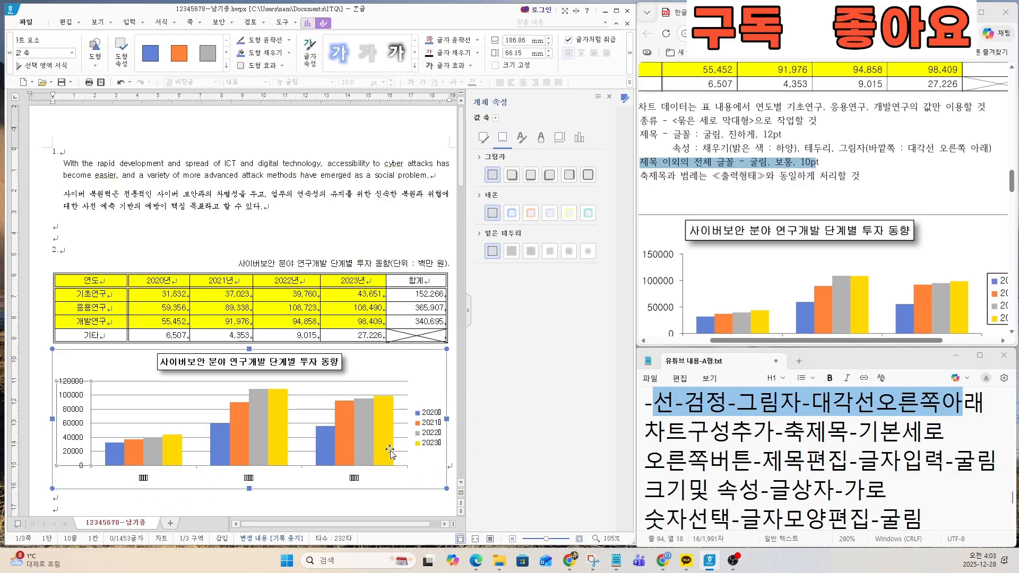
pyautogui.scroll(-1, 786, 295)
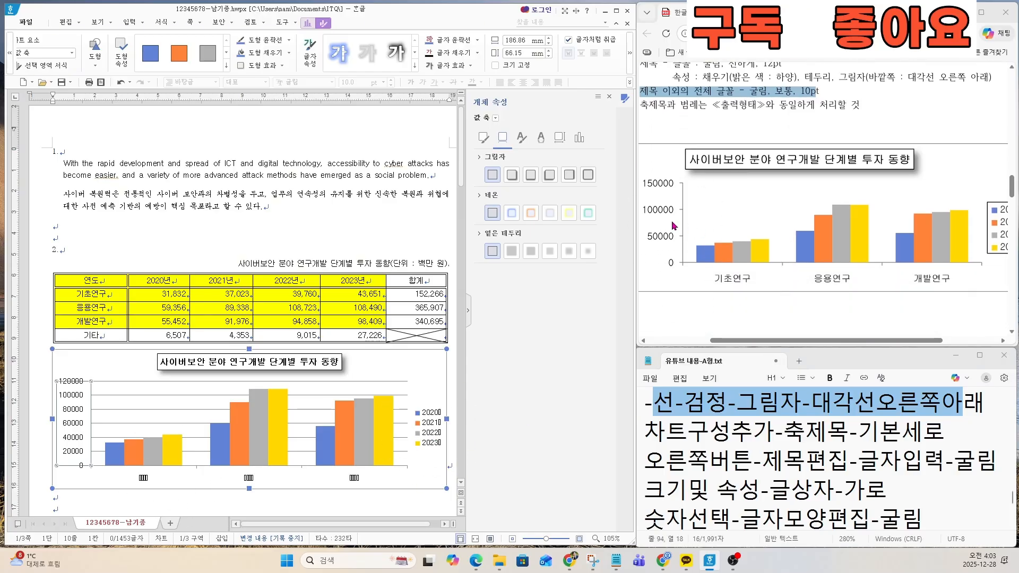
pyautogui.keyDown('ctrl'); pyautogui.scroll(-1, 856, 253); pyautogui.keyUp('ctrl')
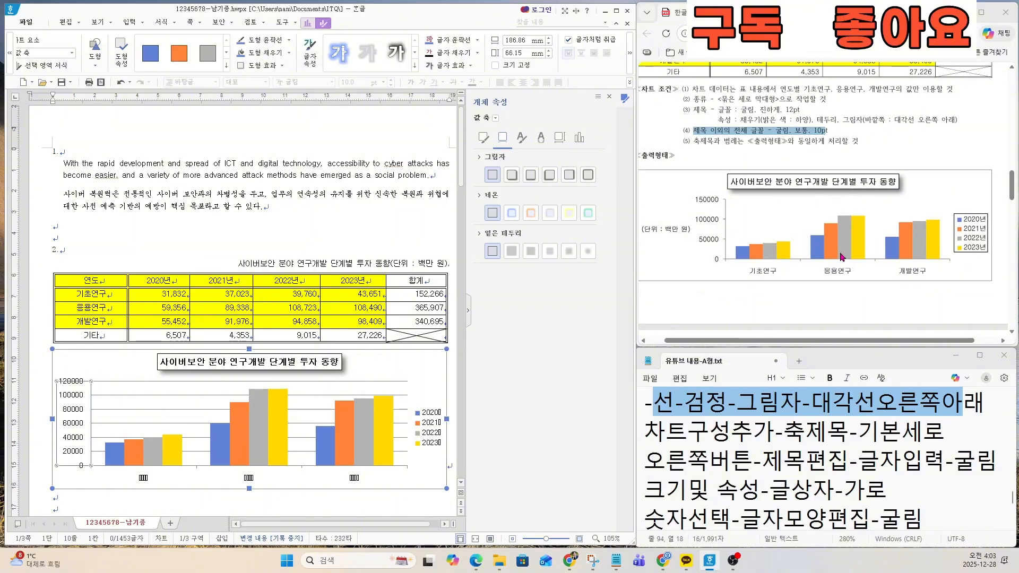
pyautogui.press('ctrl')
pyautogui.press('ctrl')
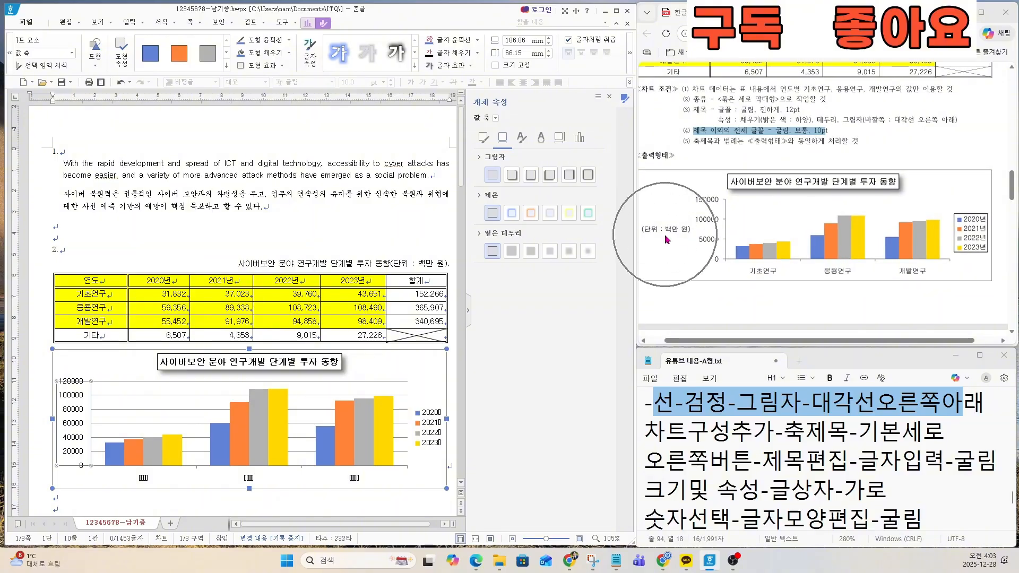
pyautogui.press('ctrl')
pyautogui.press('ctrl')
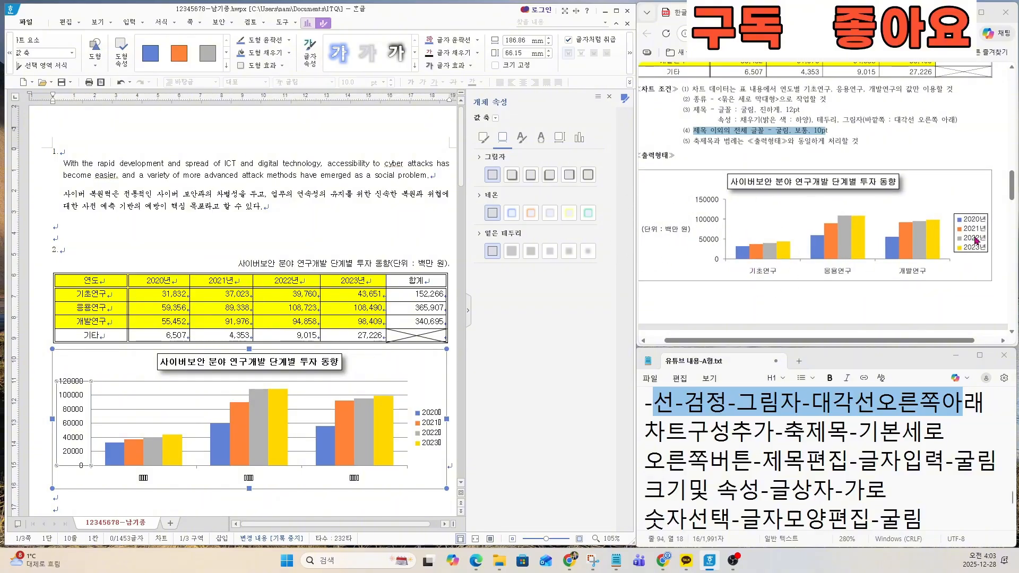
pyautogui.press('ctrl')
# Step: Check the unit text used as the value axis title in the exam sheet's expected output
pyautogui.press('ctrl')
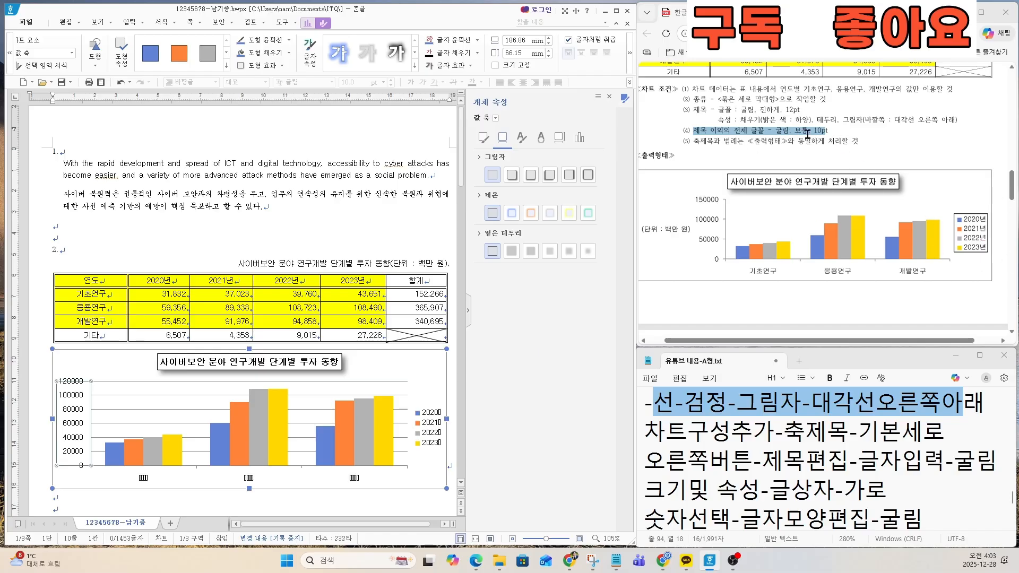
pyautogui.press('ctrl')
pyautogui.press('ctrl')
pyautogui.press('ctrl')
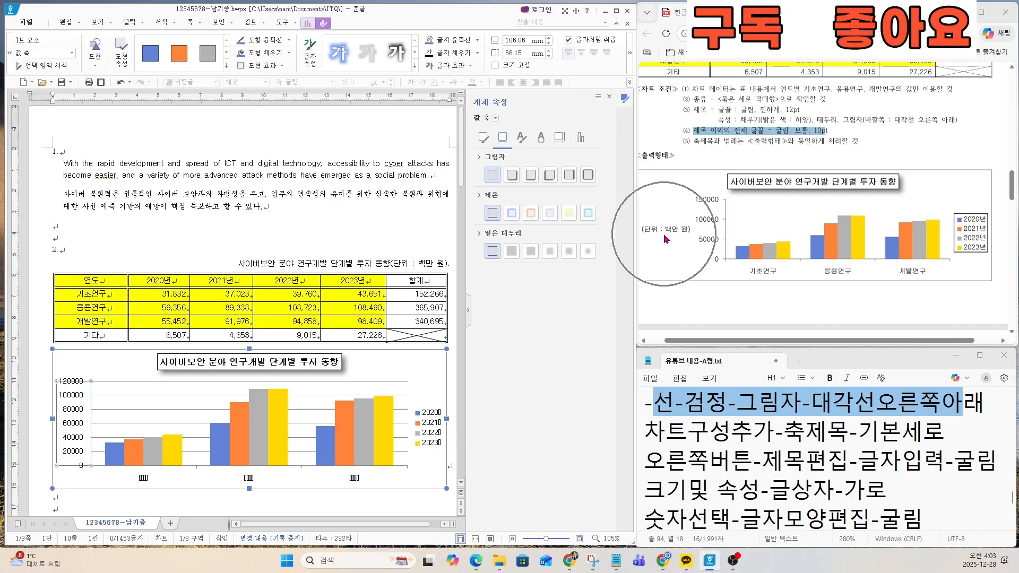
pyautogui.press('ctrl')
# Step: Add a primary vertical axis title (기본 세로) to the chart, following the 차트구성추가-축제목-기본세로 line in the notes
pyautogui.press('ctrl')
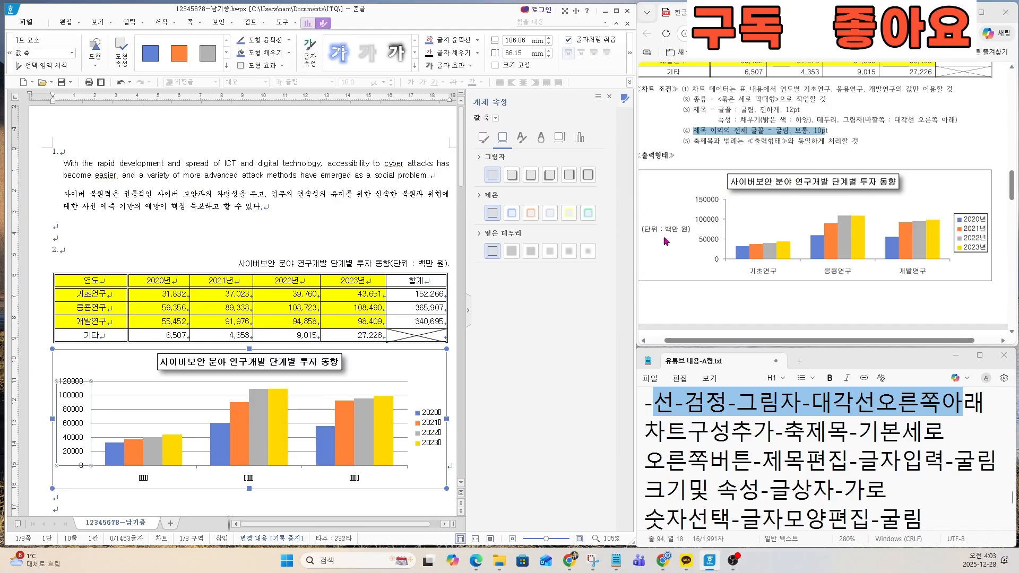
pyautogui.press('ctrl')
pyautogui.press('ctrl')
pyautogui.click(309, 23)
pyautogui.press('ctrl')
pyautogui.press('ctrl')
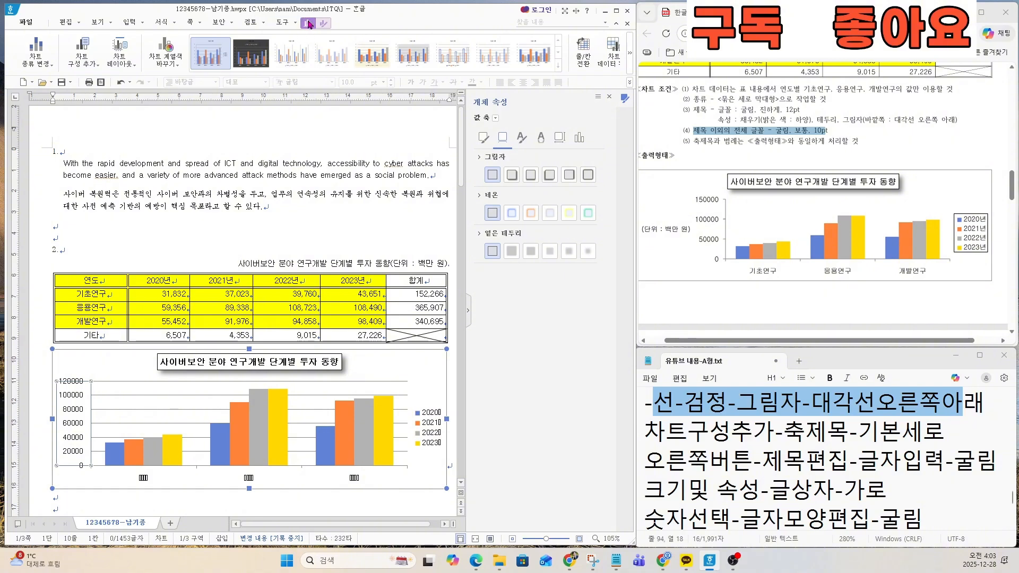
pyautogui.press('ctrl')
pyautogui.press('ctrl')
pyautogui.press('ctrl')
pyautogui.press('ctrl')
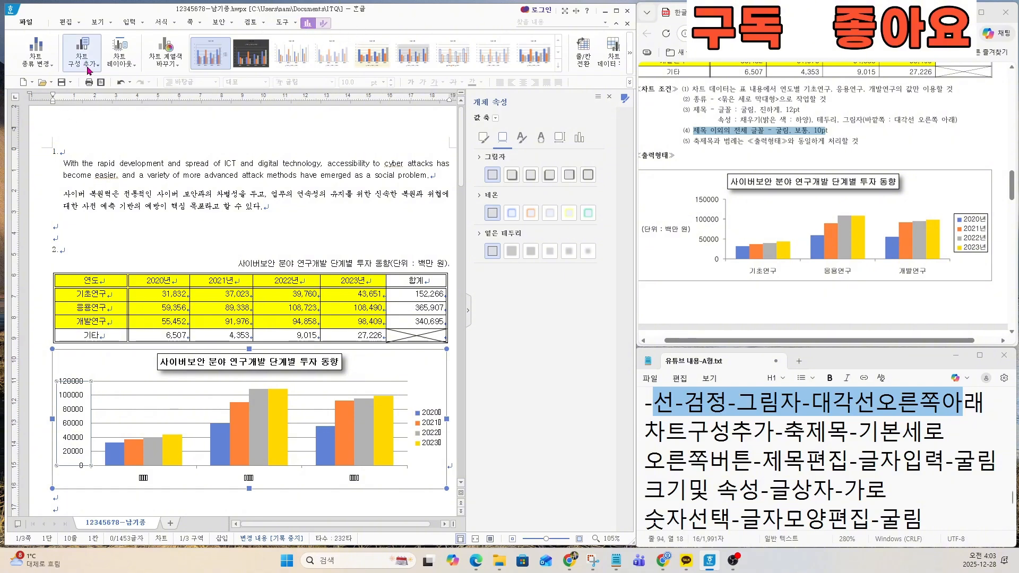
pyautogui.click(90, 68)
pyautogui.press('ctrl')
pyautogui.press('ctrl')
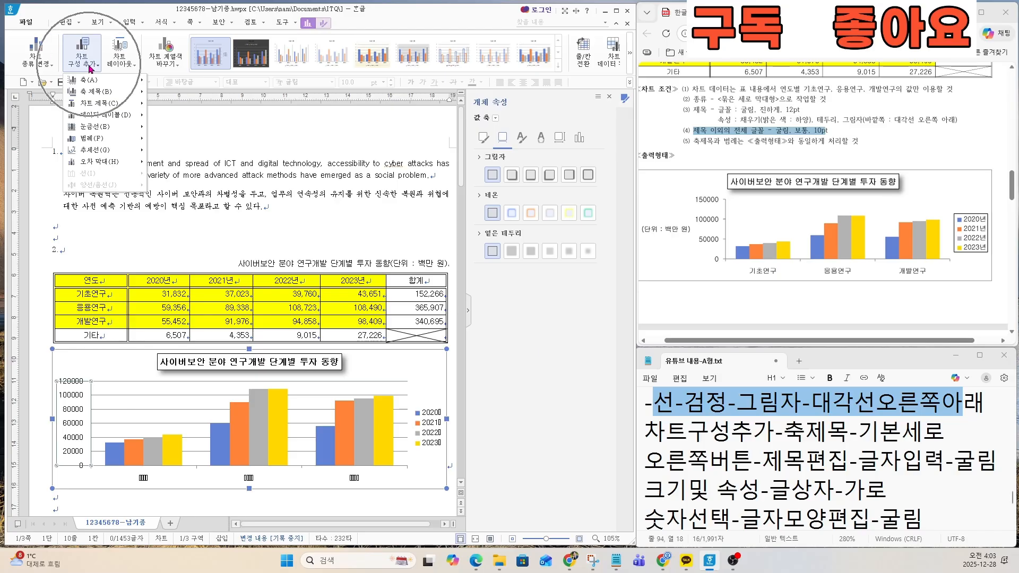
pyautogui.press('ctrl')
pyautogui.press('ctrl')
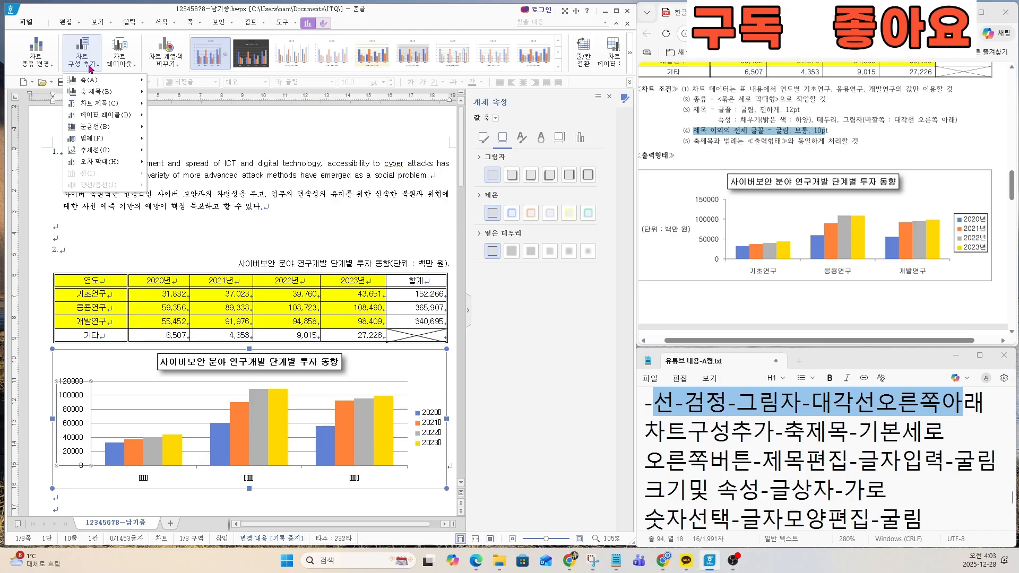
pyautogui.moveTo(650, 431); pyautogui.dragTo(952, 430)
pyautogui.click(86, 61)
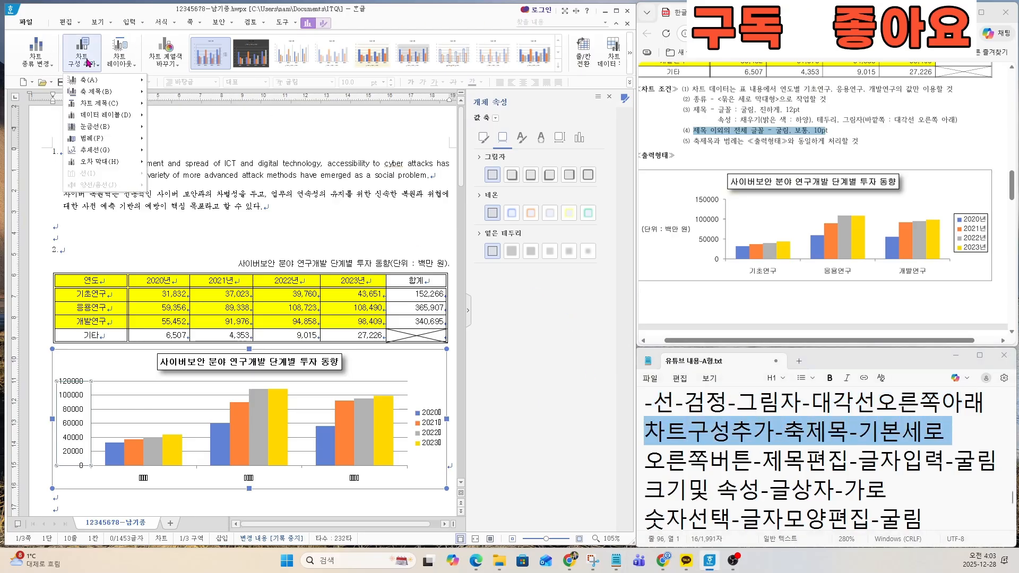
pyautogui.press('ctrl')
pyautogui.moveTo(95, 95)
pyautogui.press('ctrl')
pyautogui.press('ctrl')
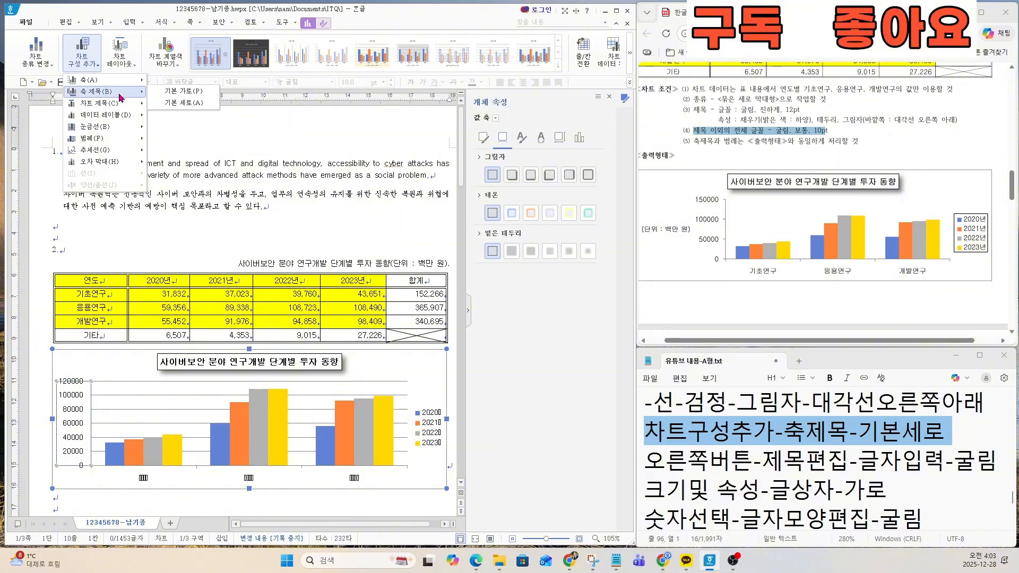
pyautogui.press('ctrl')
pyautogui.press('ctrl')
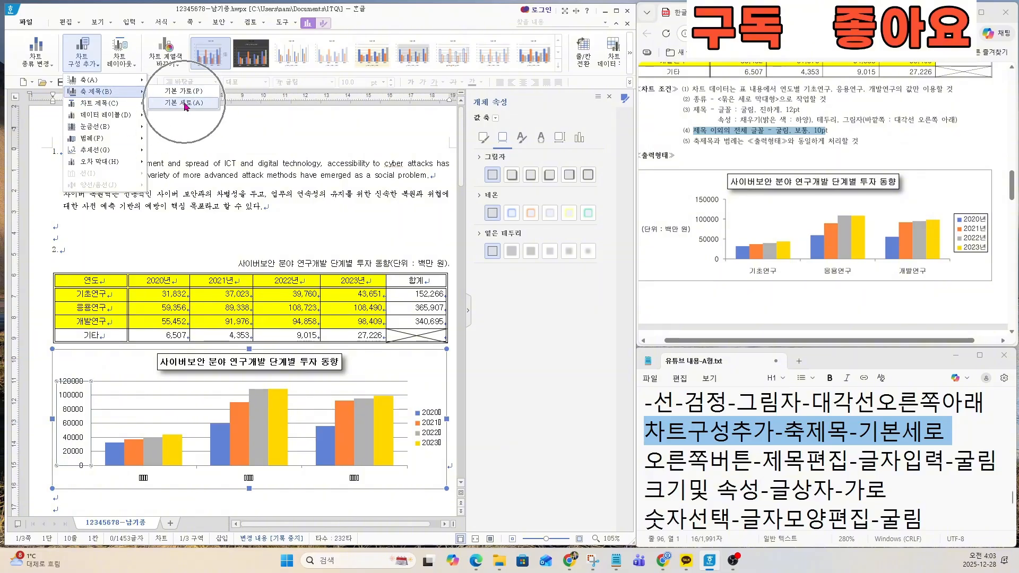
pyautogui.press('ctrl')
pyautogui.click(185, 104)
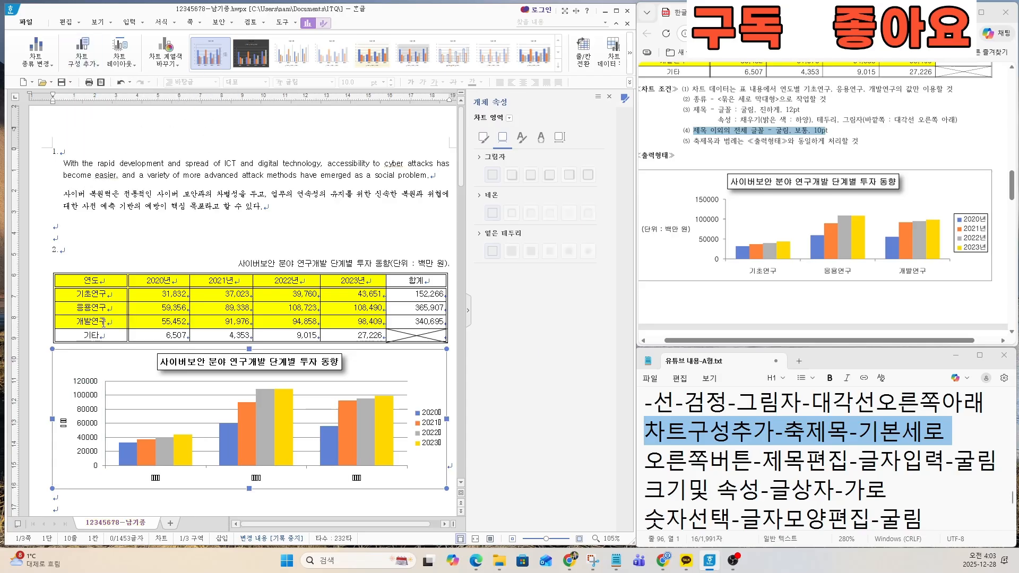
# Step: Edit the new value axis title's text to "(단위 : 백만 원)"
pyautogui.click(64, 428)
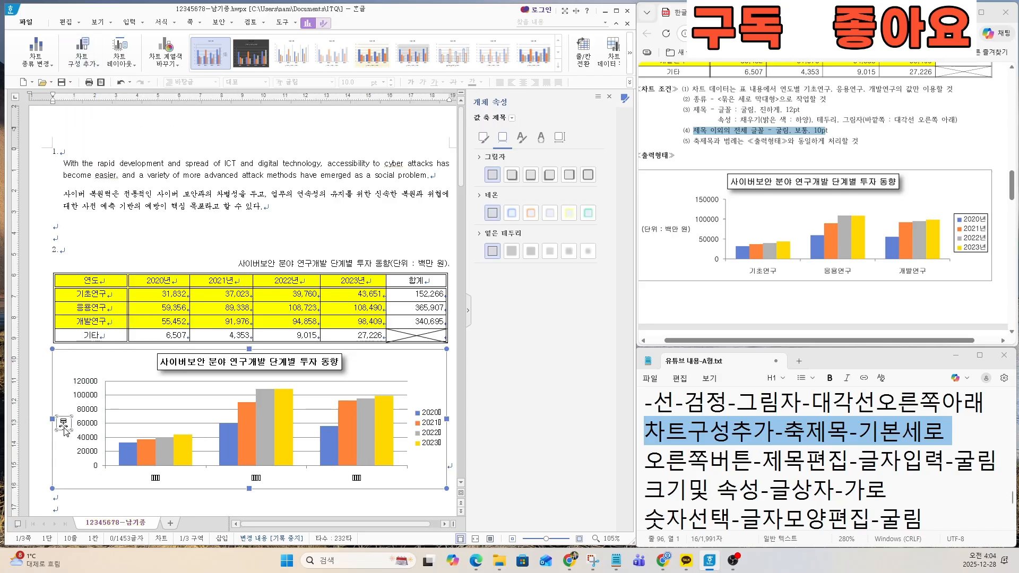
pyautogui.press('ctrl')
pyautogui.press('ctrl')
pyautogui.rightClick(64, 427)
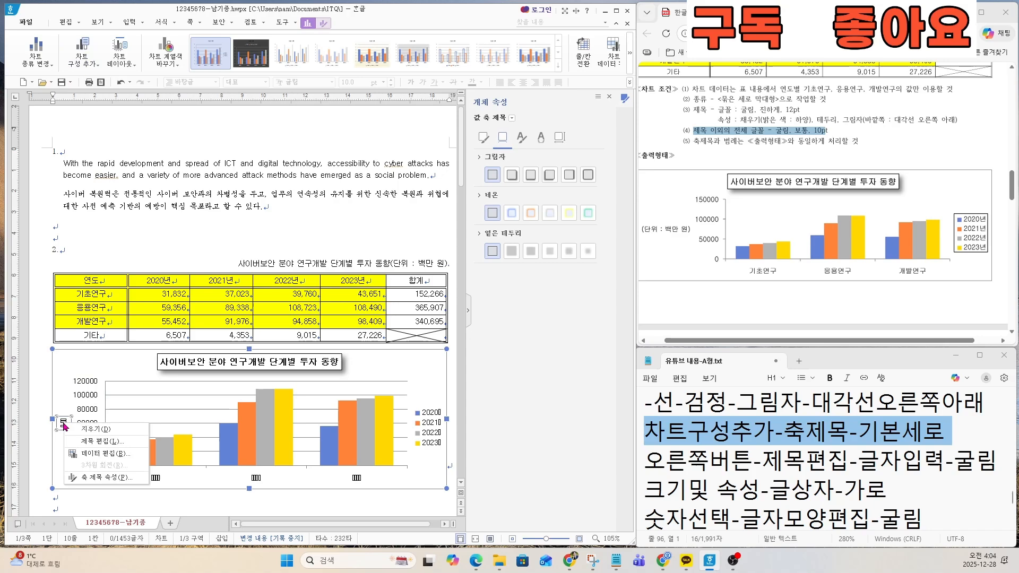
pyautogui.click(103, 450)
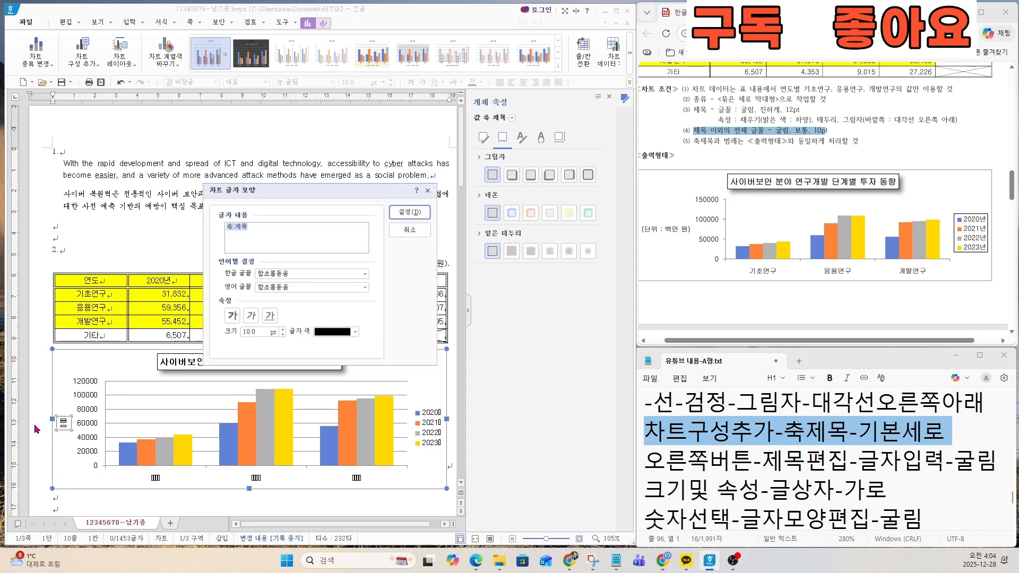
pyautogui.moveTo(645, 460); pyautogui.dragTo(998, 461)
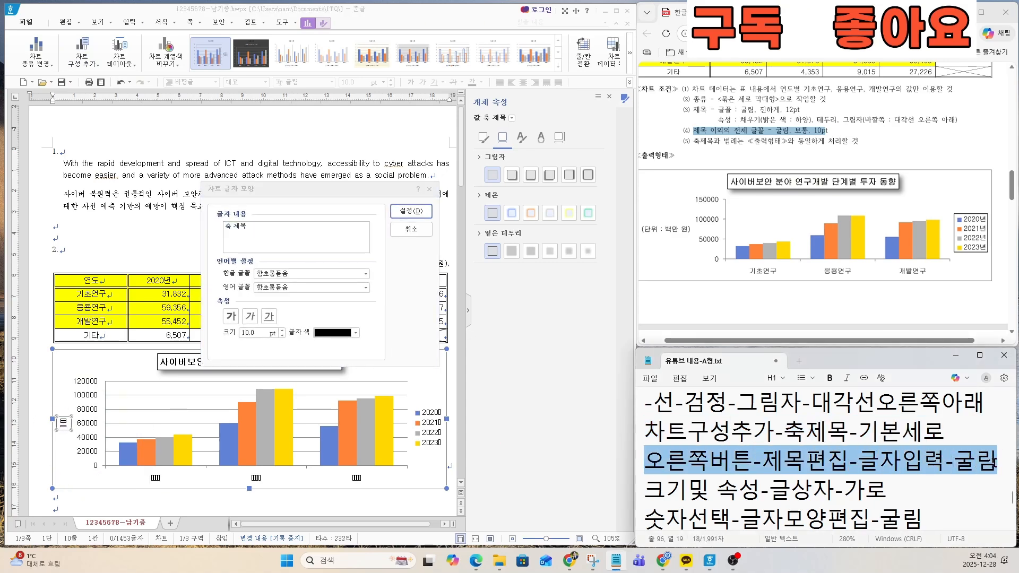
pyautogui.click(270, 229)
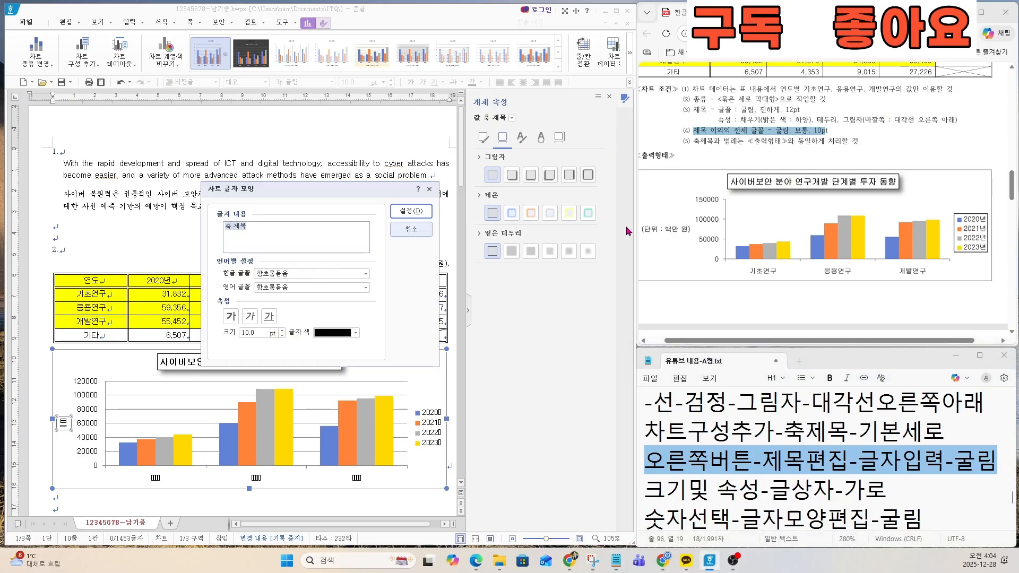
pyautogui.write('(단위')
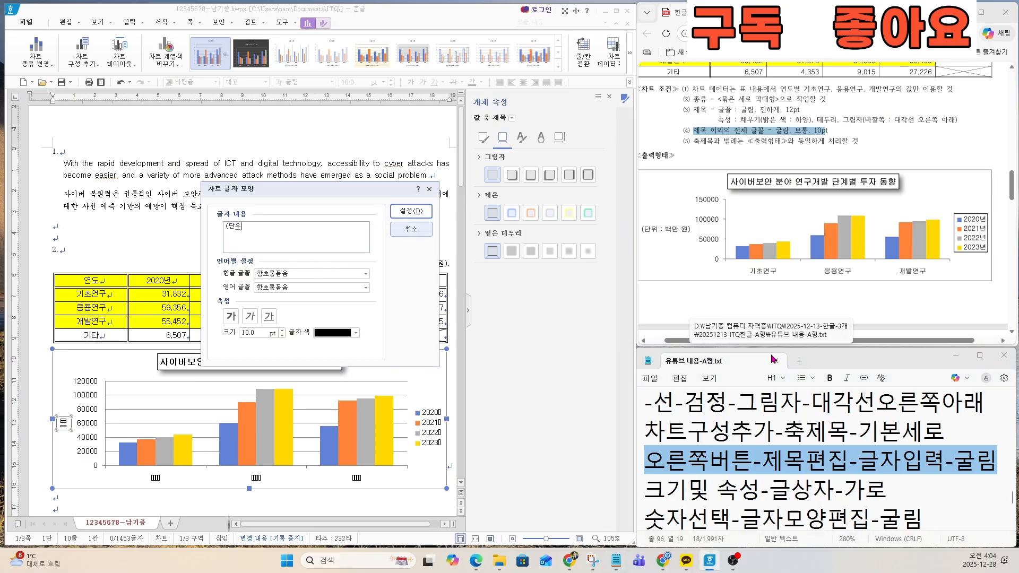
pyautogui.write(' : 백만 원')
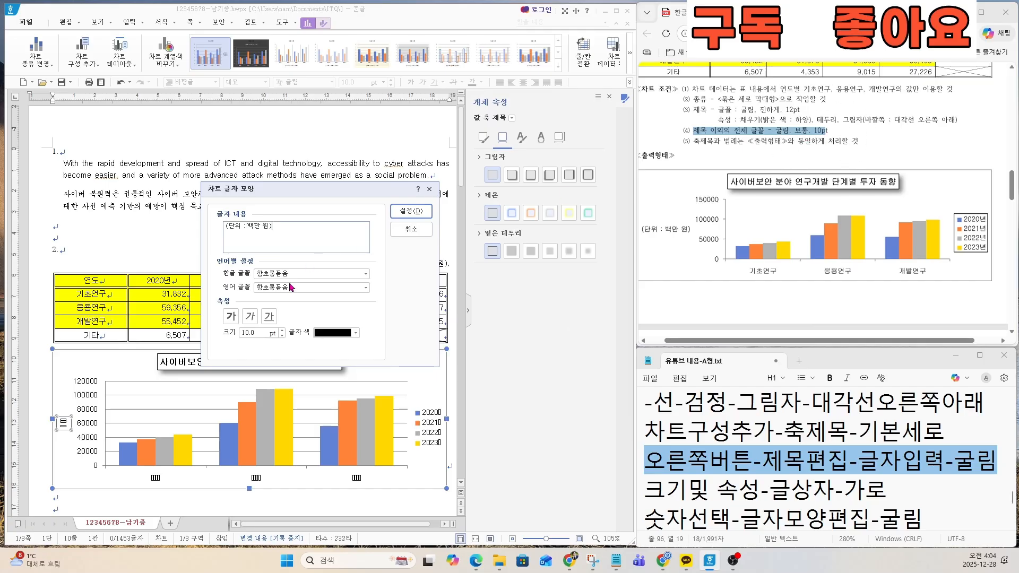
# Step: Set both the Korean and English fonts of the value axis title to 굴림 and apply the settings
pyautogui.moveTo(295, 274); pyautogui.dragTo(230, 272)
pyautogui.write('굴림')
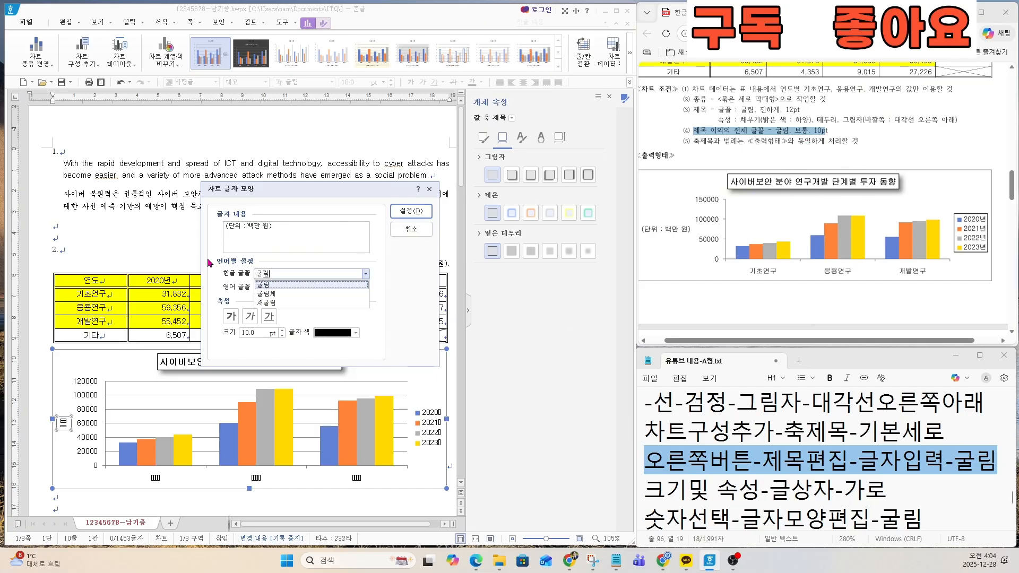
pyautogui.press('Tab')
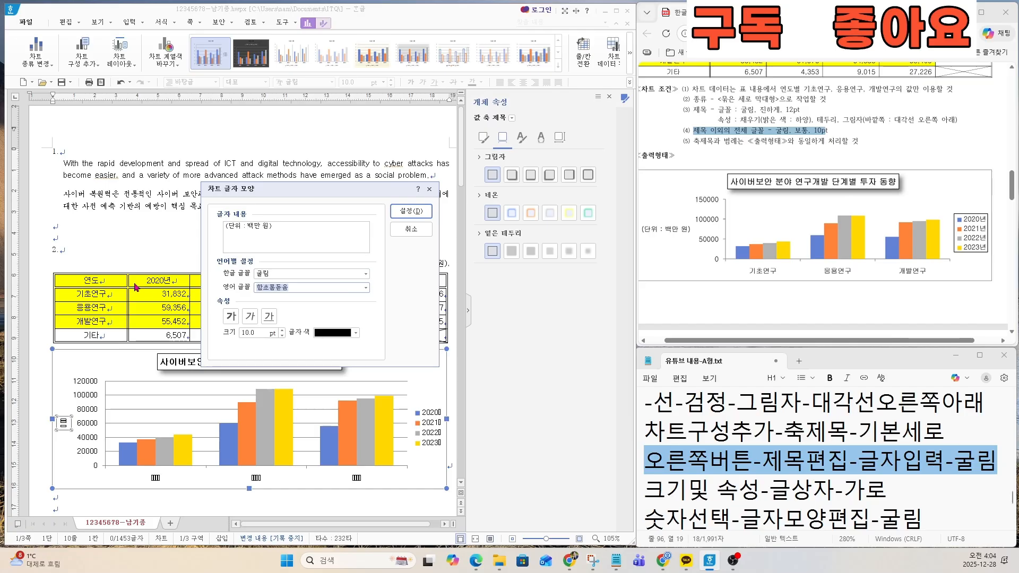
pyautogui.write('굴림')
pyautogui.press('ctrl')
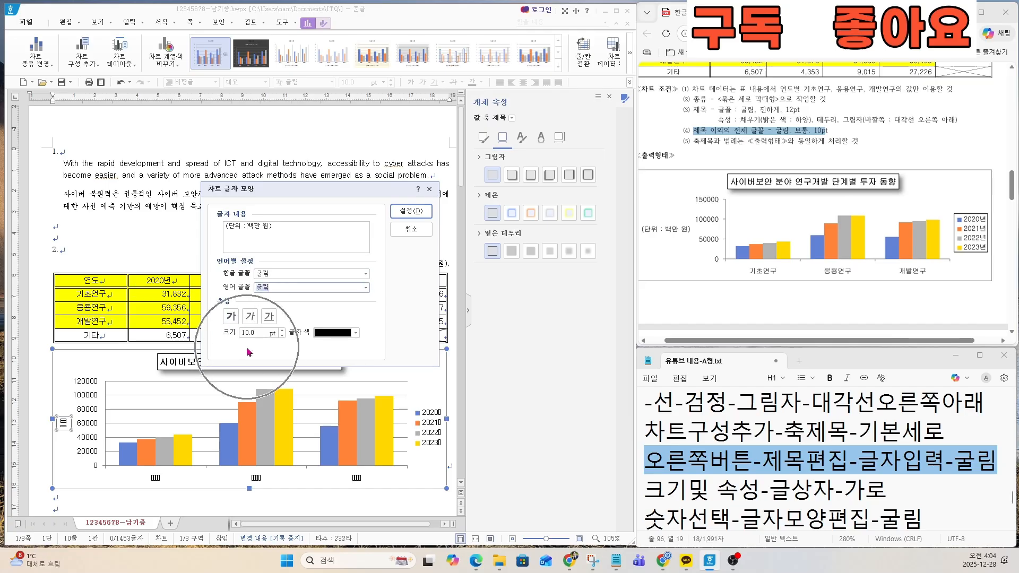
pyautogui.press('ctrl')
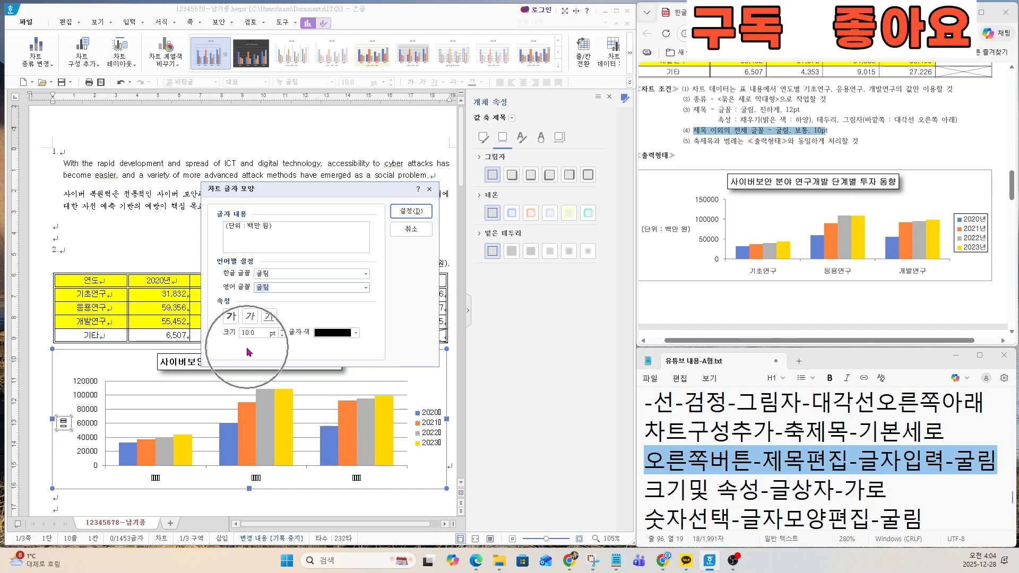
pyautogui.click(402, 212)
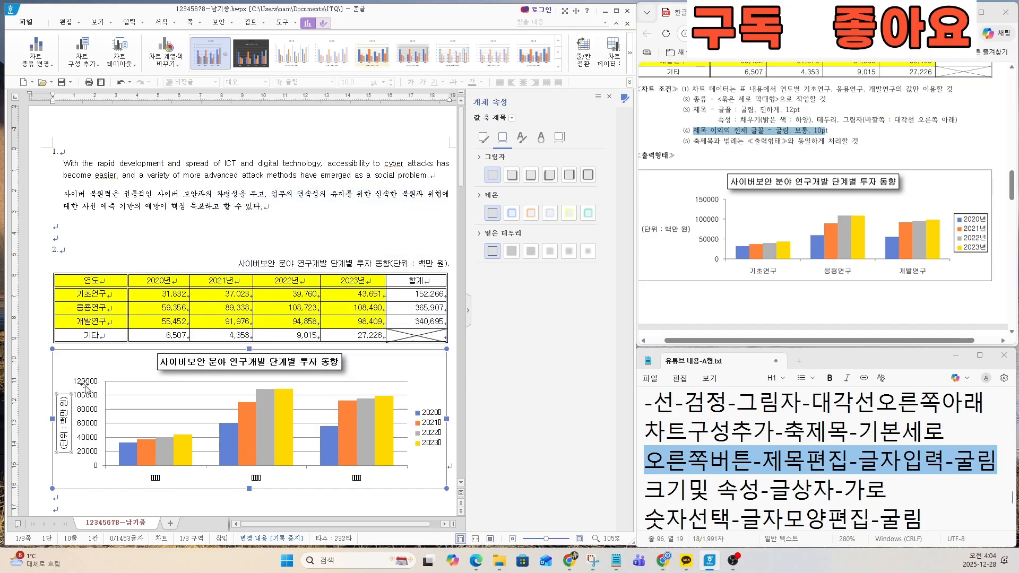
# Step: Set the value axis title's text direction to 가로, following the 글상자-가로 line in the notes
pyautogui.click(663, 487)
pyautogui.moveTo(649, 487); pyautogui.dragTo(894, 488)
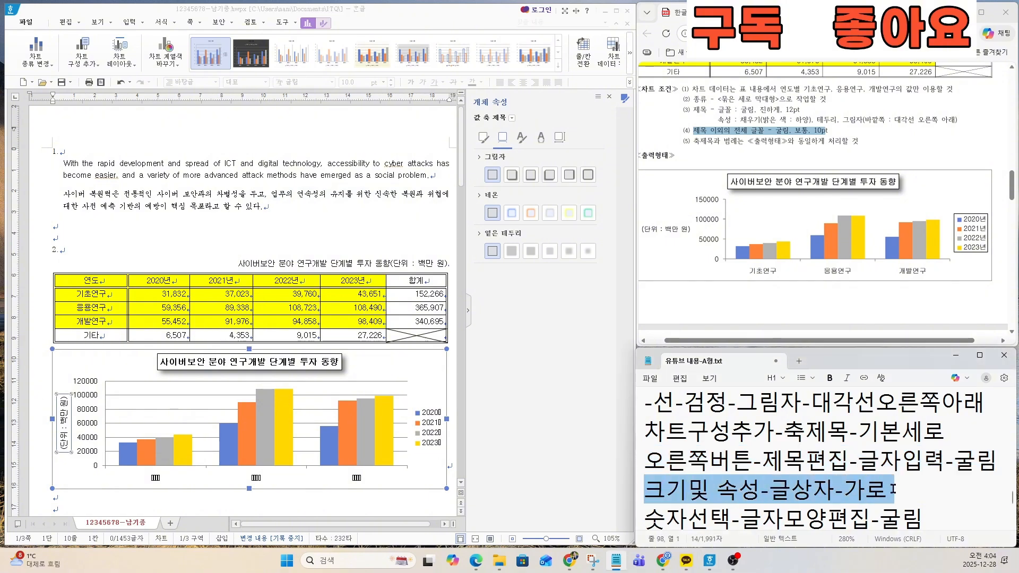
pyautogui.rightClick(68, 434)
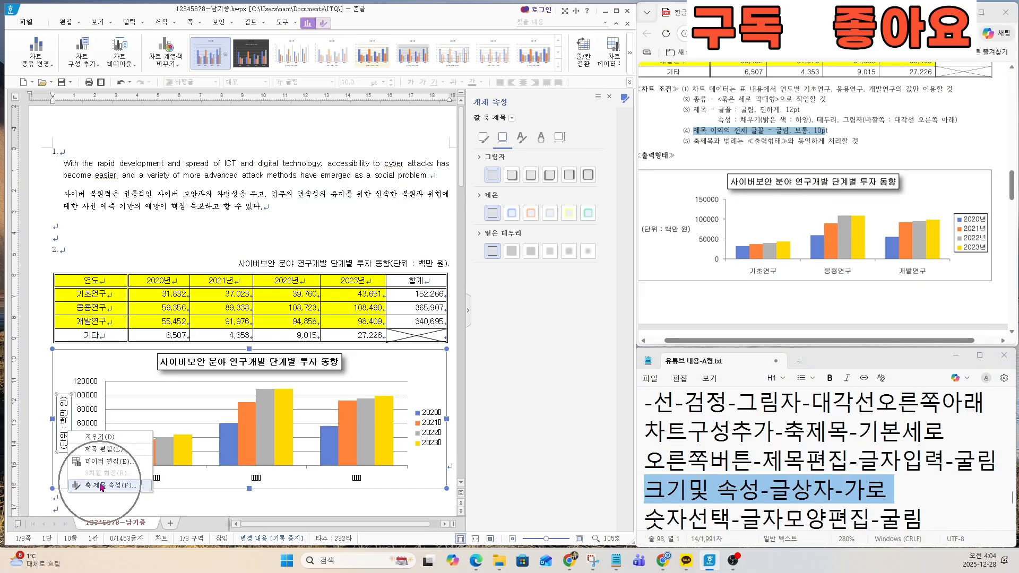
pyautogui.click(101, 485)
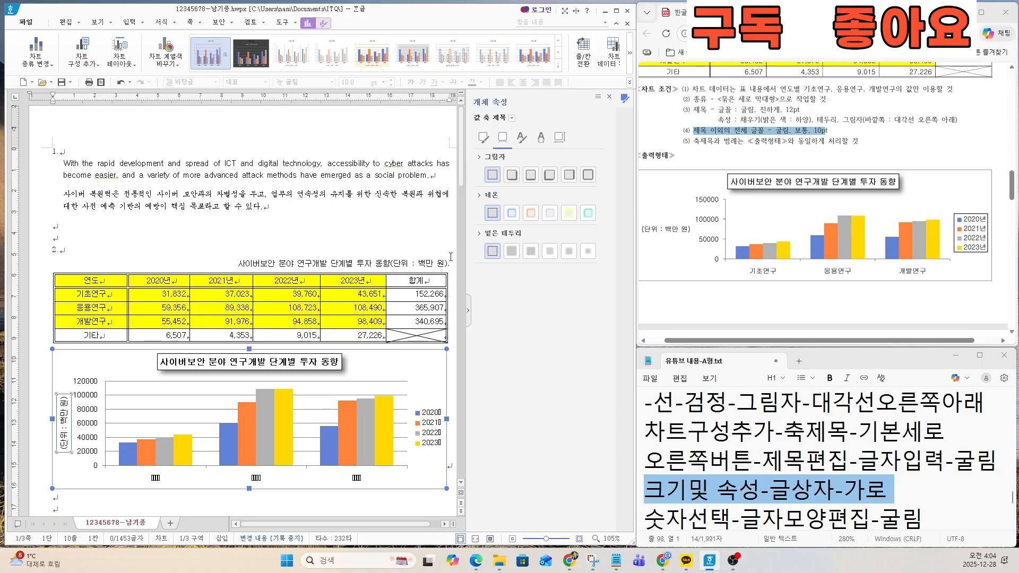
pyautogui.click(560, 139)
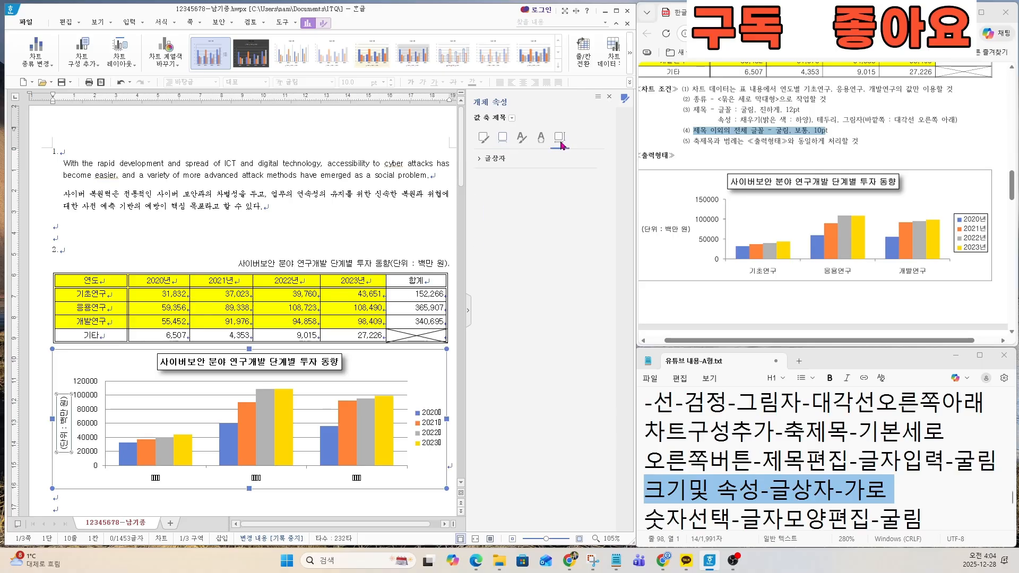
pyautogui.click(498, 159)
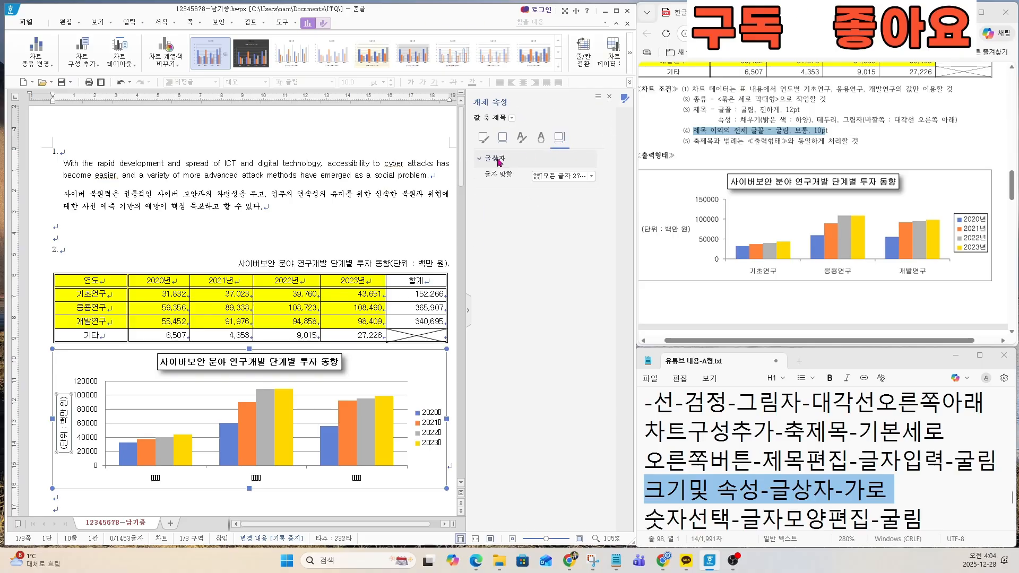
pyautogui.click(557, 142)
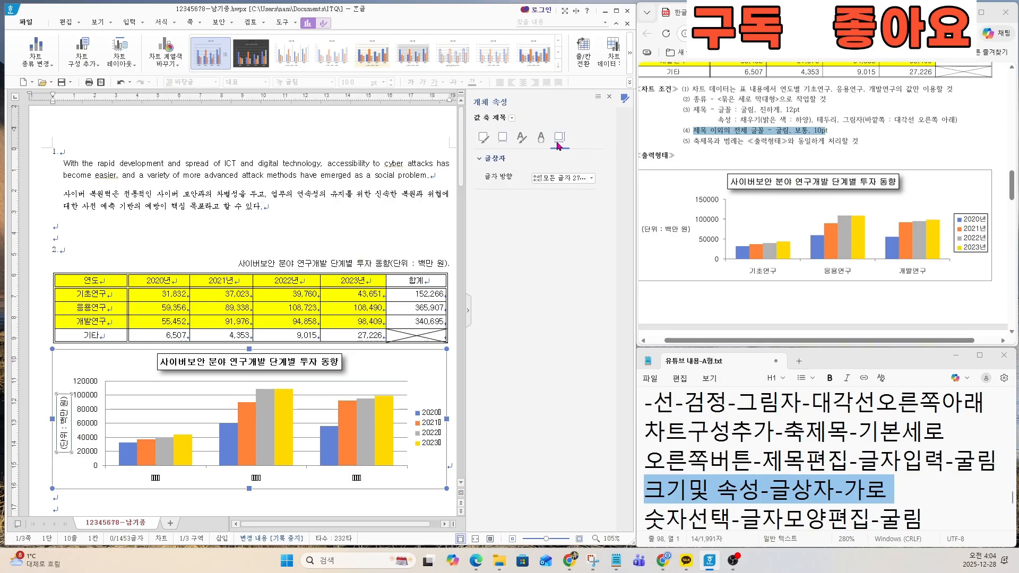
pyautogui.click(561, 178)
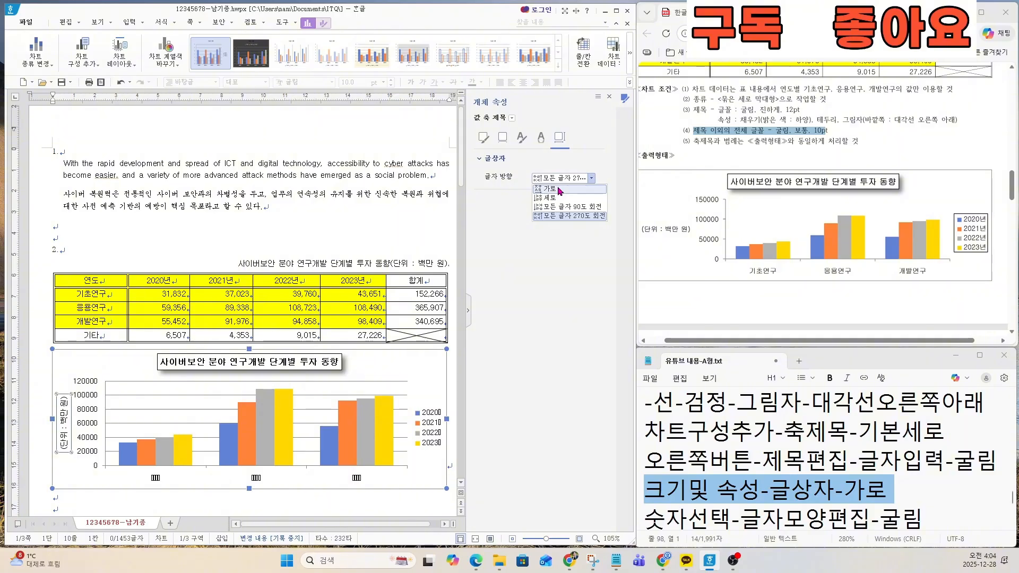
pyautogui.click(558, 189)
pyautogui.press('ctrl')
pyautogui.press('ctrl')
pyautogui.press('ctrl')
pyautogui.press('ctrl')
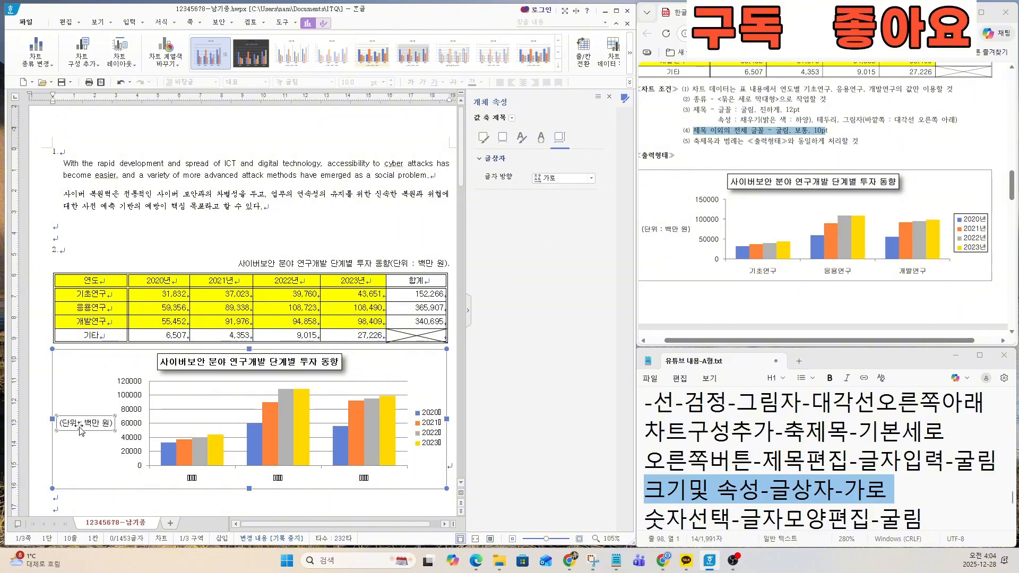
pyautogui.press('ctrl')
pyautogui.press('ctrl')
# Step: Set both the Korean and English fonts of the value axis numbers to 굴림, following the 숫자선택-글자모양편집-굴림 line in the notes
pyautogui.click(132, 407)
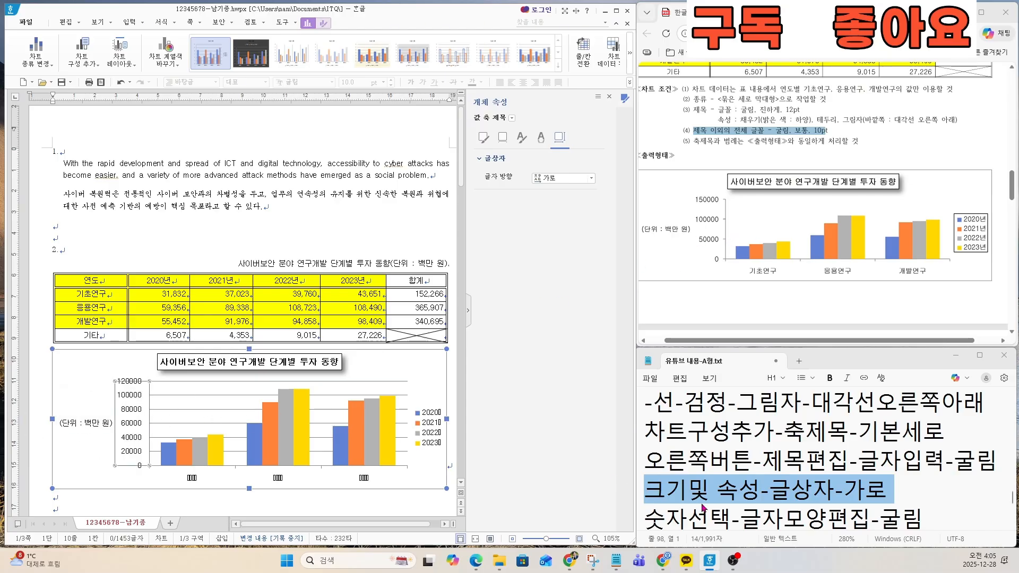
pyautogui.click(703, 507)
pyautogui.scroll(-1, 703, 507)
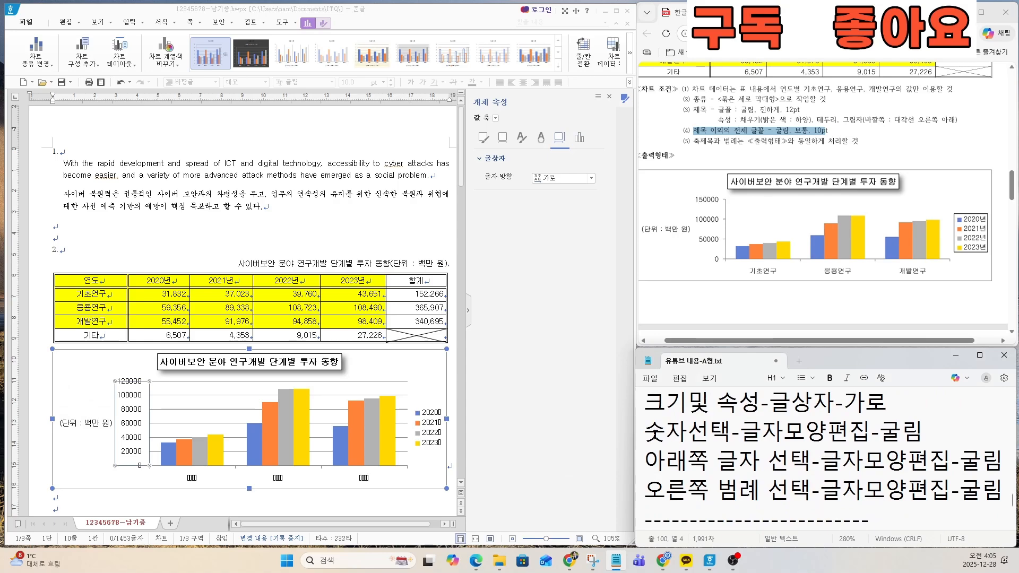
pyautogui.moveTo(651, 433); pyautogui.dragTo(923, 430)
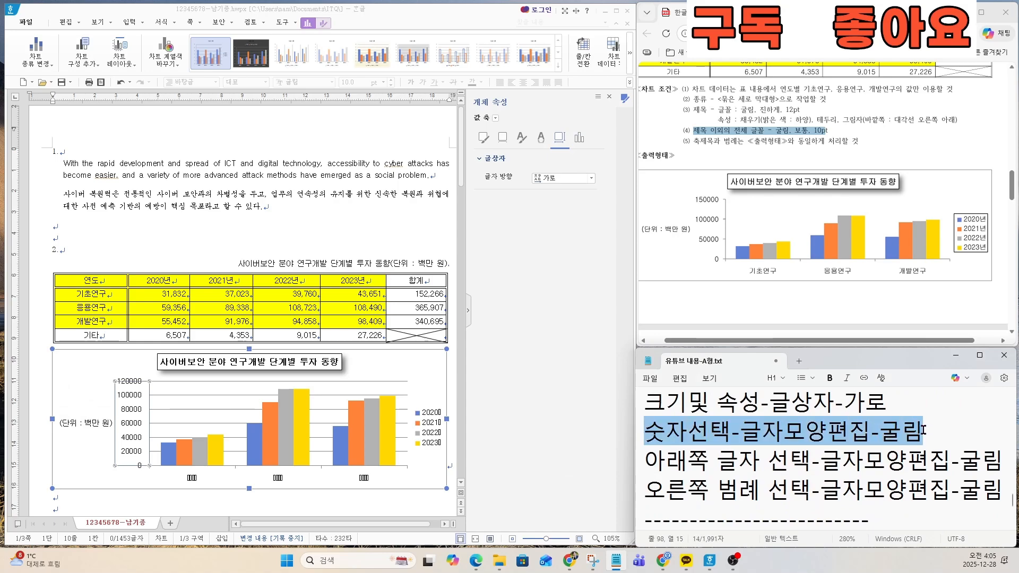
pyautogui.rightClick(136, 410)
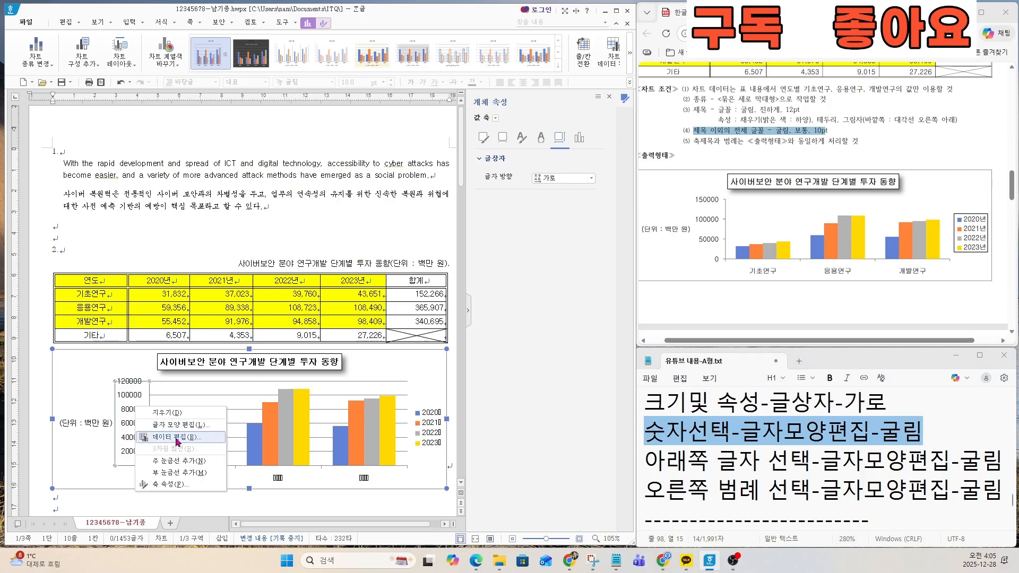
pyautogui.click(179, 425)
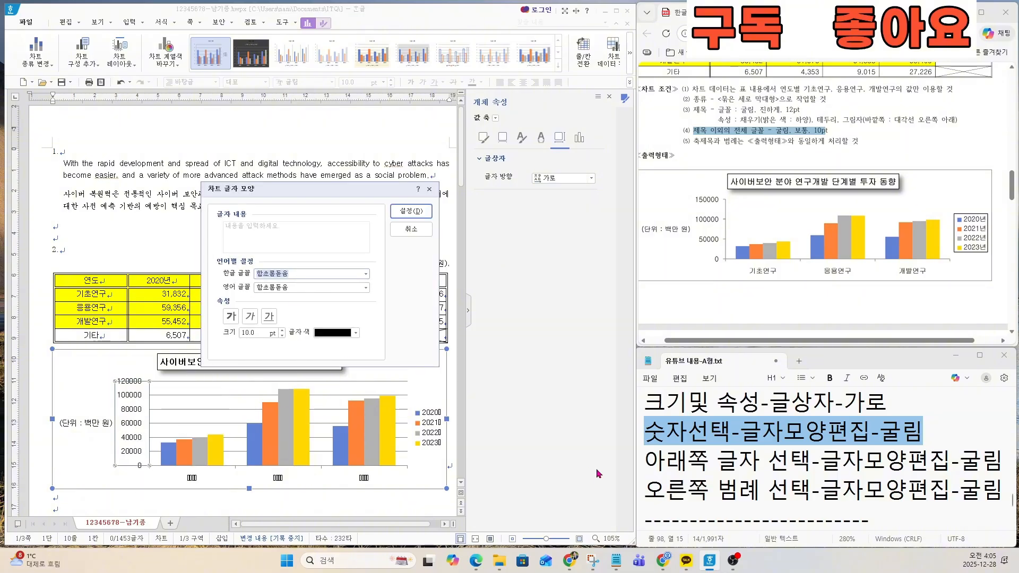
pyautogui.write('굴림')
pyautogui.press('Return')
pyautogui.press('Tab')
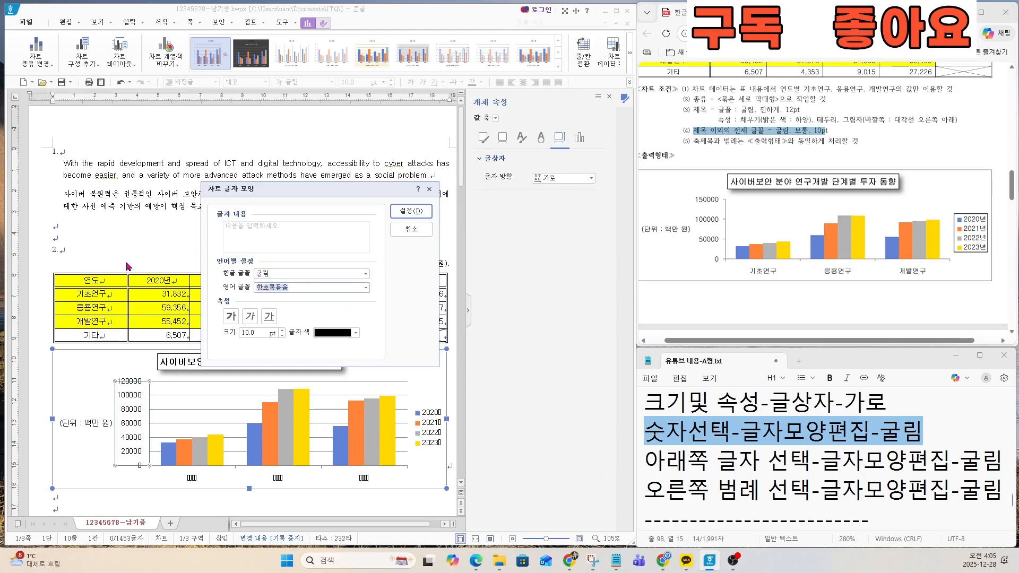
pyautogui.write('굴림')
pyautogui.press('Return')
pyautogui.click(411, 212)
# Step: Set both the Korean and English fonts of the category axis labels to 굴림 and apply the settings
pyautogui.click(190, 479)
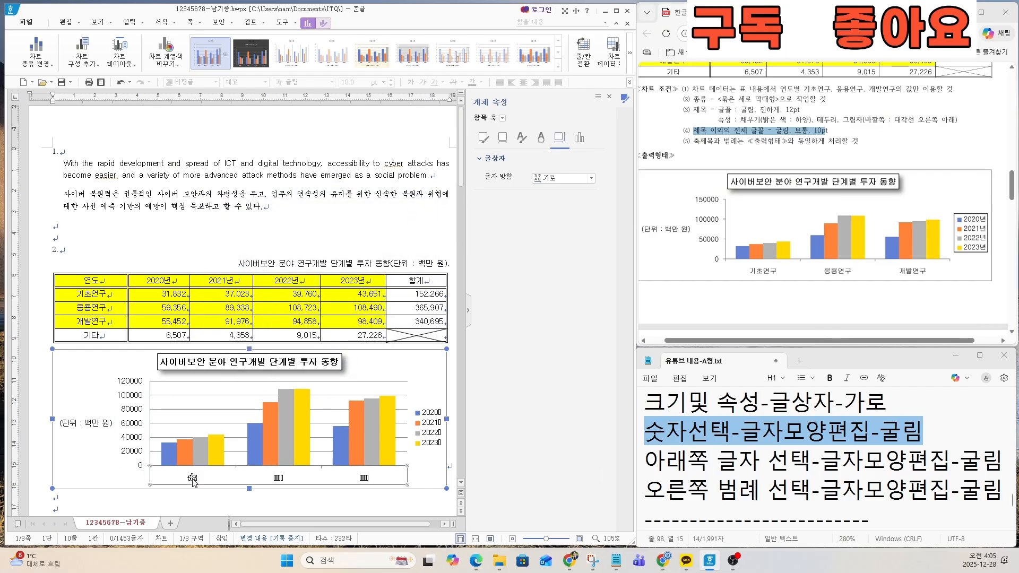
pyautogui.rightClick(193, 479)
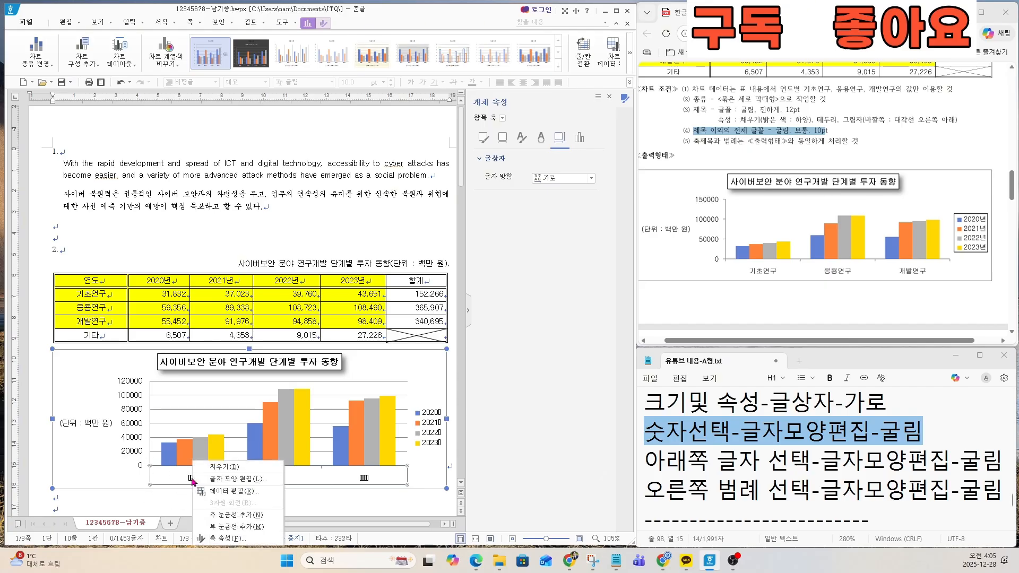
pyautogui.click(234, 479)
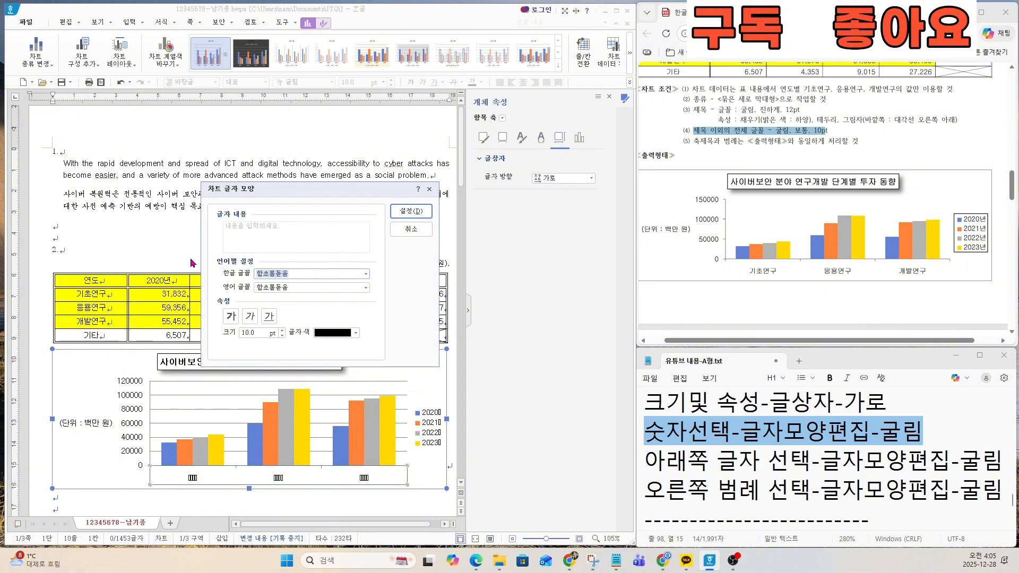
pyautogui.write('굴림')
pyautogui.press('Tab')
pyautogui.write('굴림')
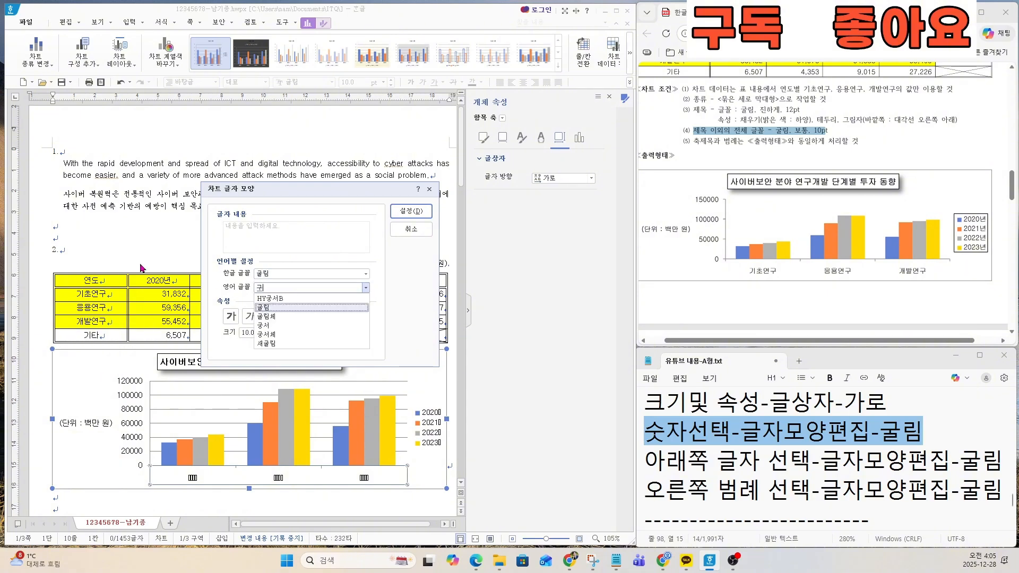
pyautogui.press('Return')
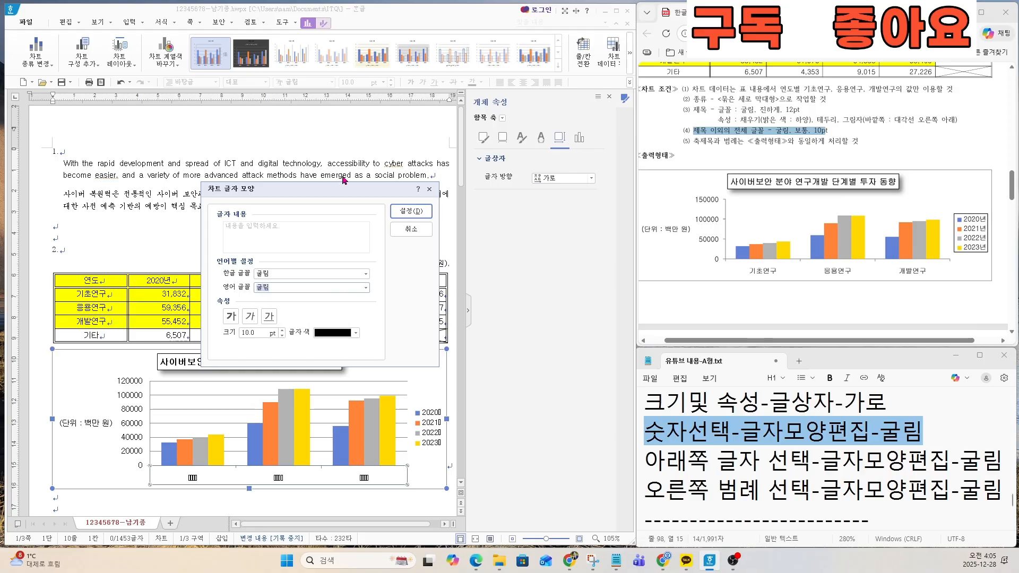
pyautogui.click(399, 208)
# Step: Set both the Korean and English fonts of the chart legend to 굴림 and apply the settings
pyautogui.click(427, 428)
pyautogui.rightClick(428, 426)
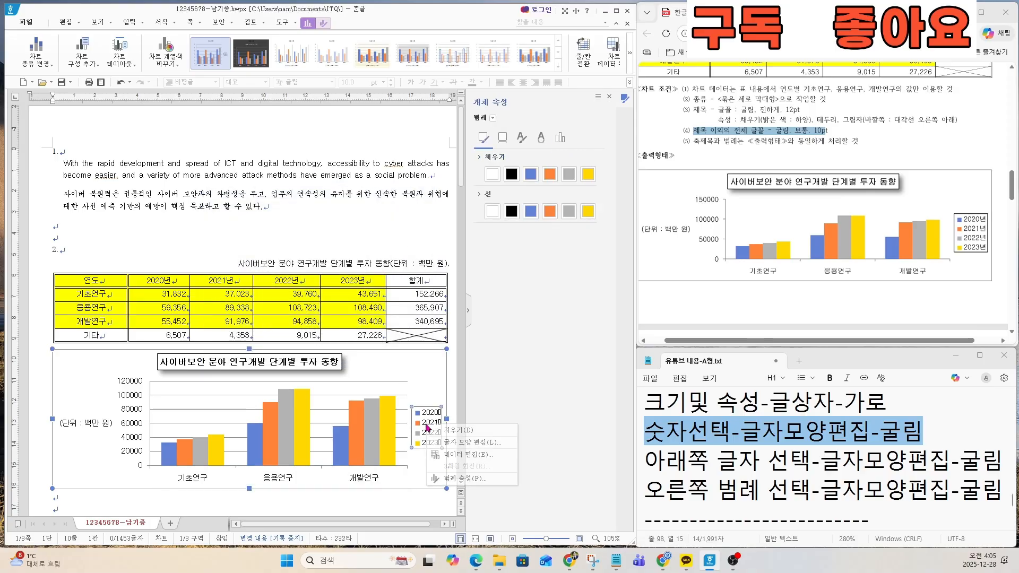
pyautogui.click(458, 449)
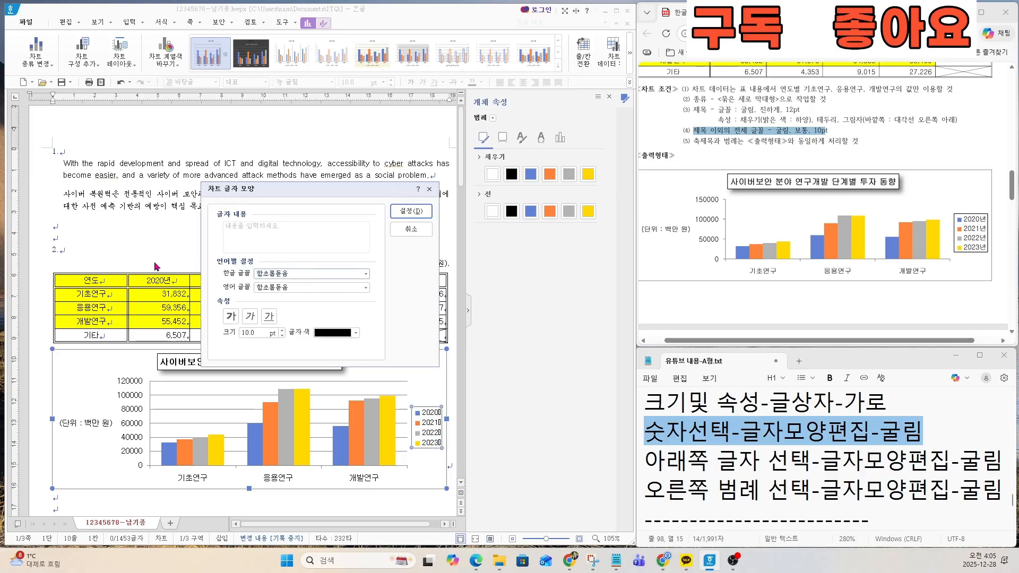
pyautogui.write('굴림')
pyautogui.press('Tab')
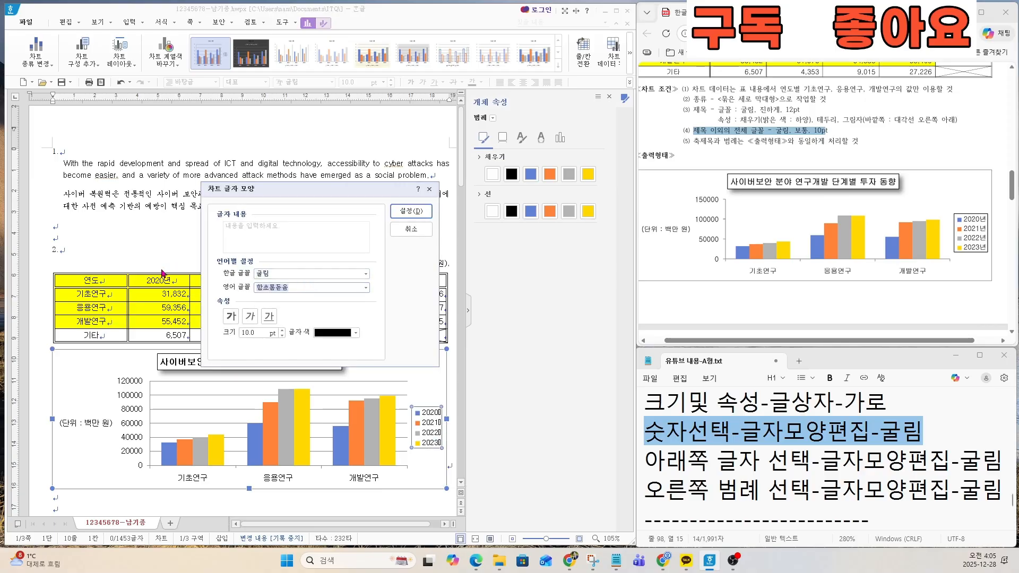
pyautogui.write('굴리')
pyautogui.write('림')
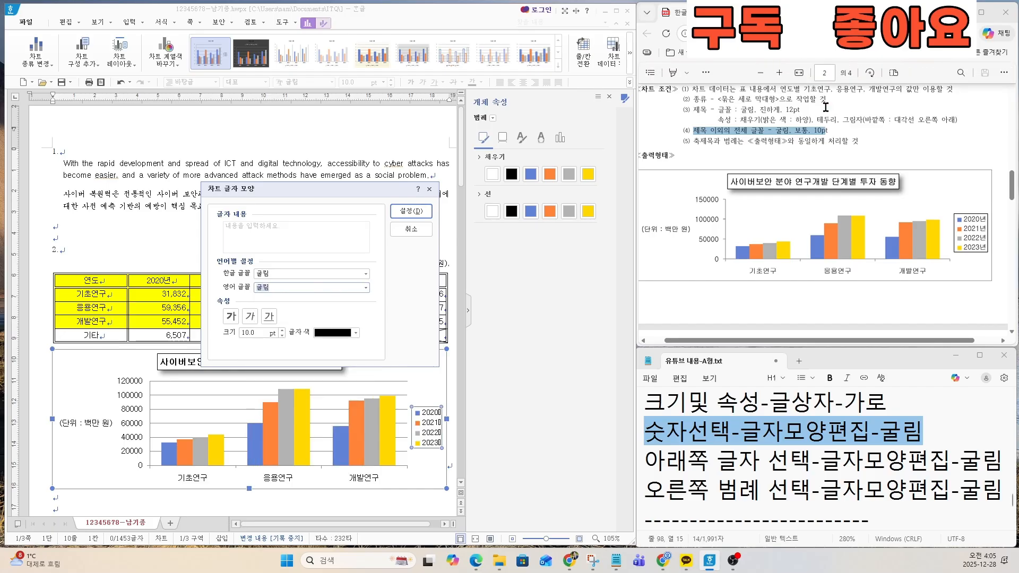
pyautogui.click(411, 210)
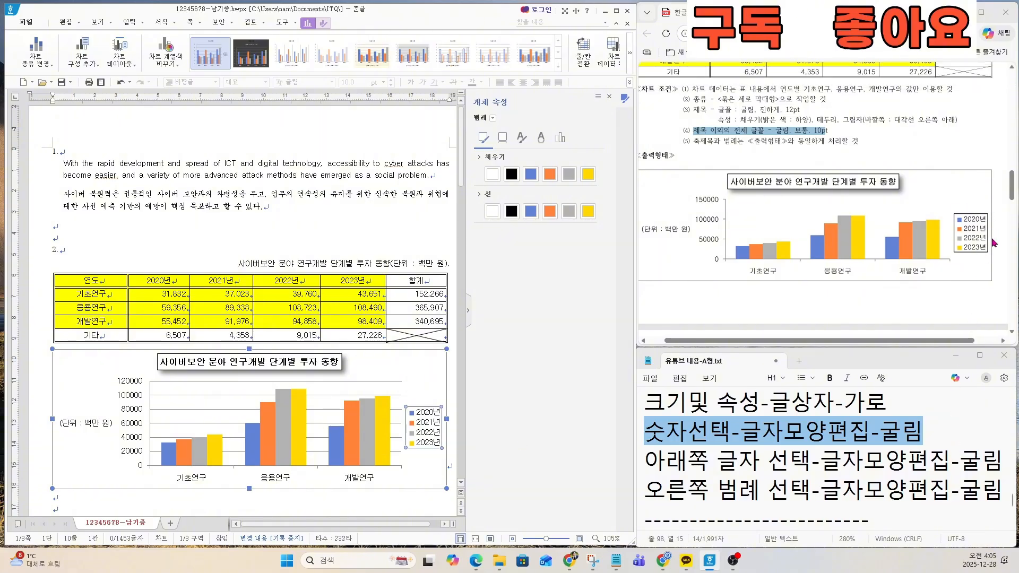
# Step: Highlight chart condition (5) on axis titles and legend in the exam sheet, and review the notes around the legend formatting line
pyautogui.click(703, 140)
pyautogui.moveTo(695, 137); pyautogui.dragTo(843, 143)
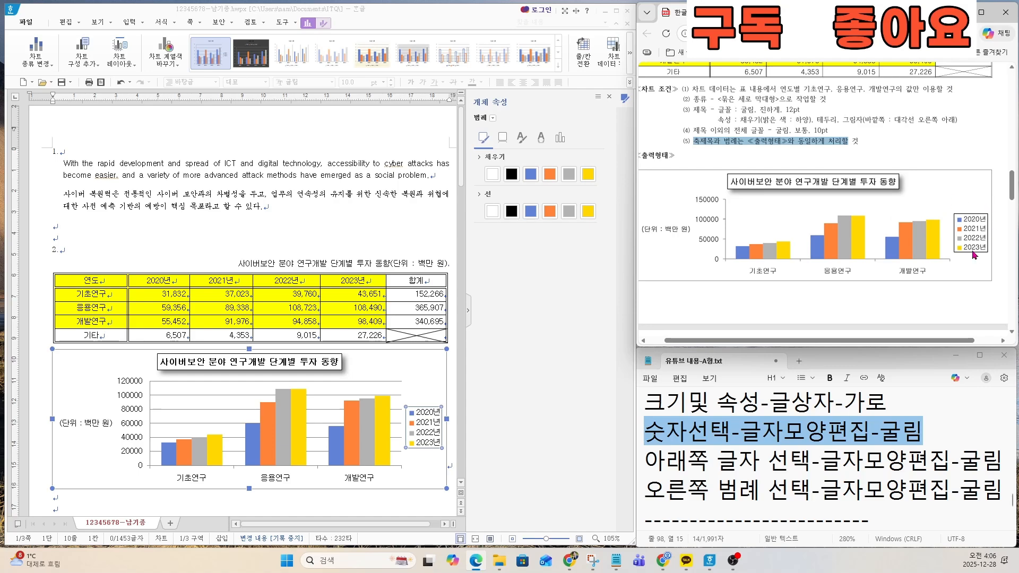
pyautogui.click(792, 469)
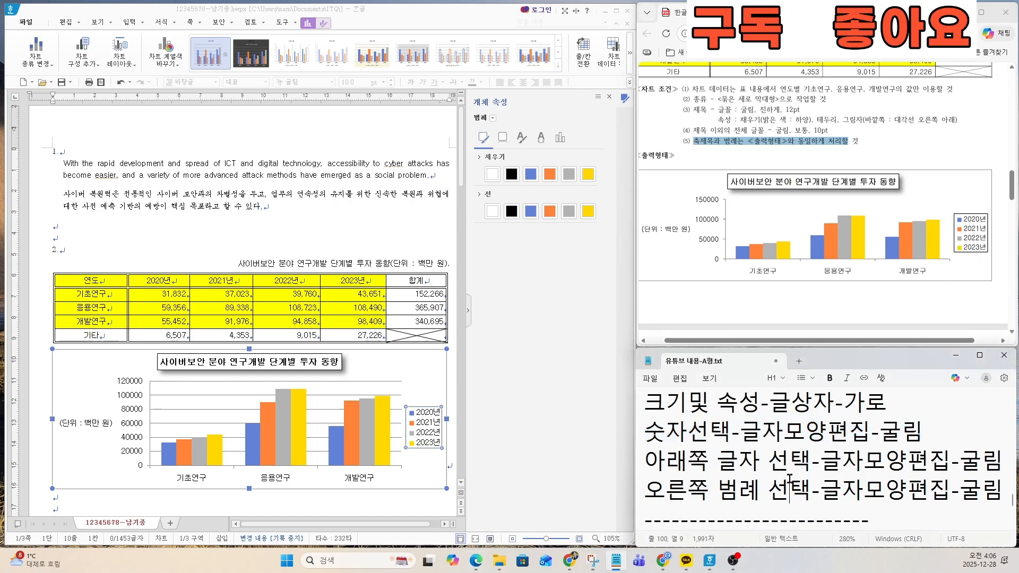
pyautogui.scroll(-1, 790, 474)
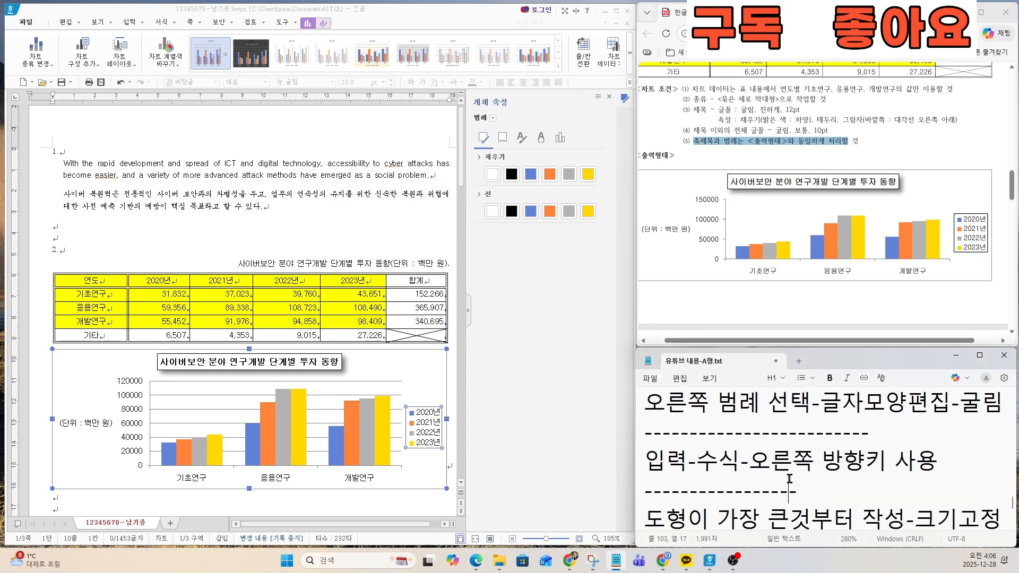
pyautogui.press('Up')
pyautogui.press('Up')
pyautogui.press('Up')
pyautogui.press('Up')
pyautogui.press('Up')
pyautogui.press('Up')
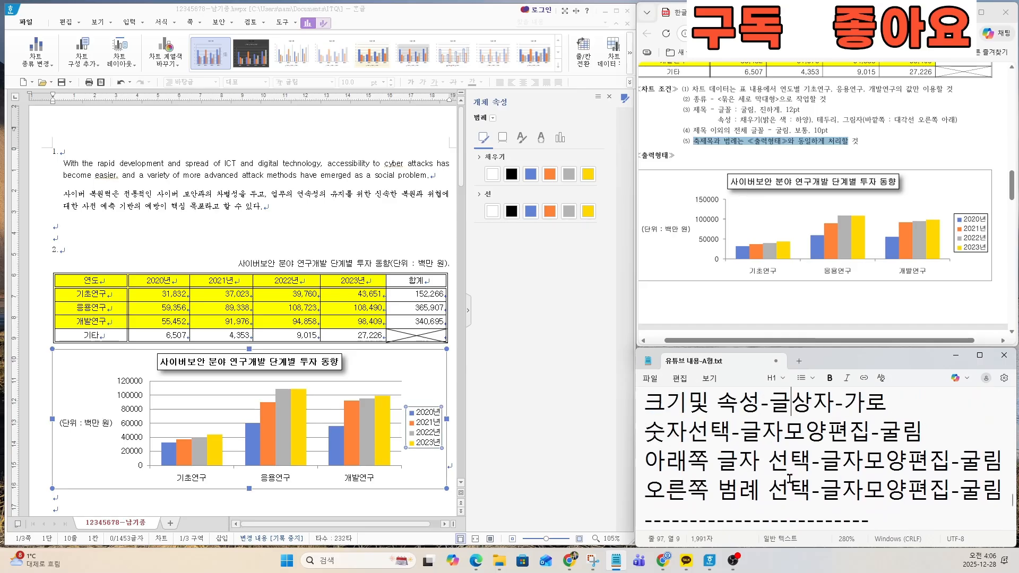
pyautogui.click(820, 490)
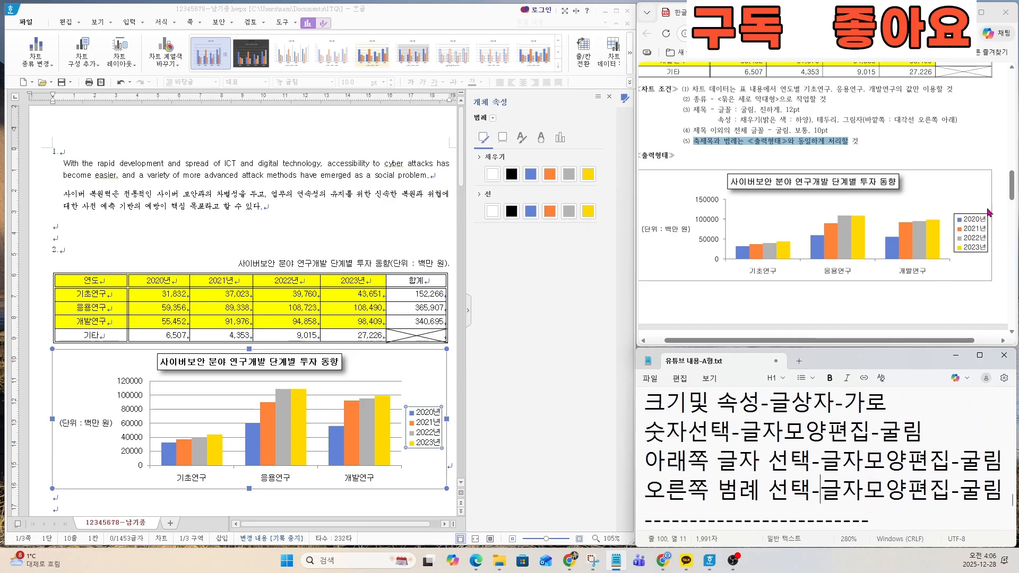
# Step: Give the chart legend a black outline in its legend properties to match the exam sheet
pyautogui.rightClick(426, 433)
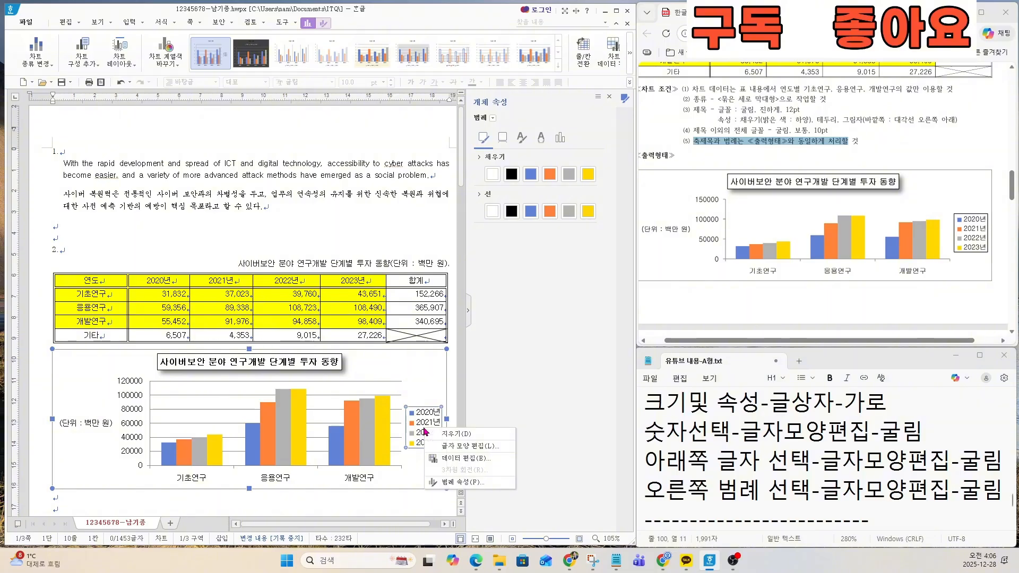
pyautogui.click(460, 483)
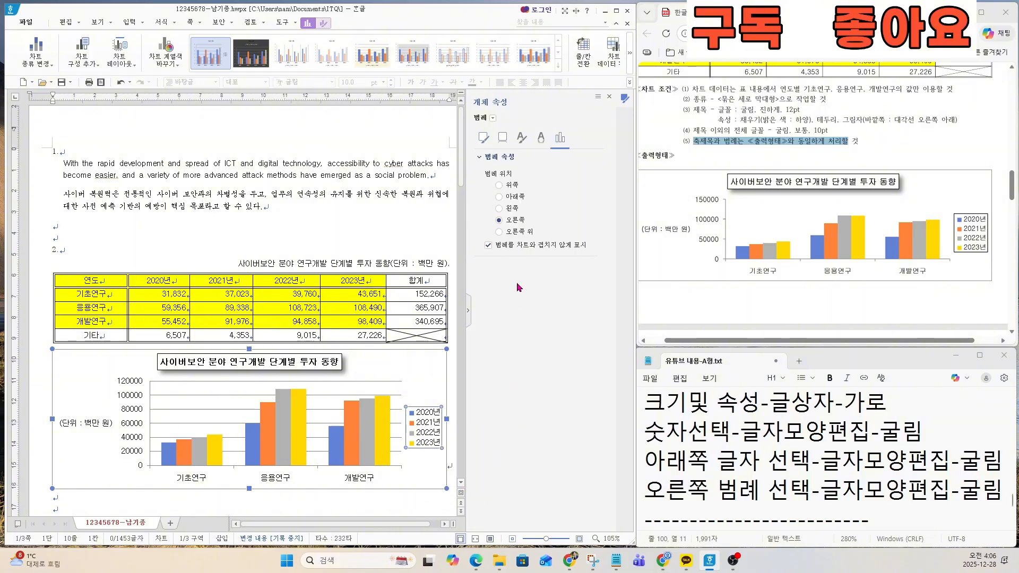
pyautogui.click(484, 138)
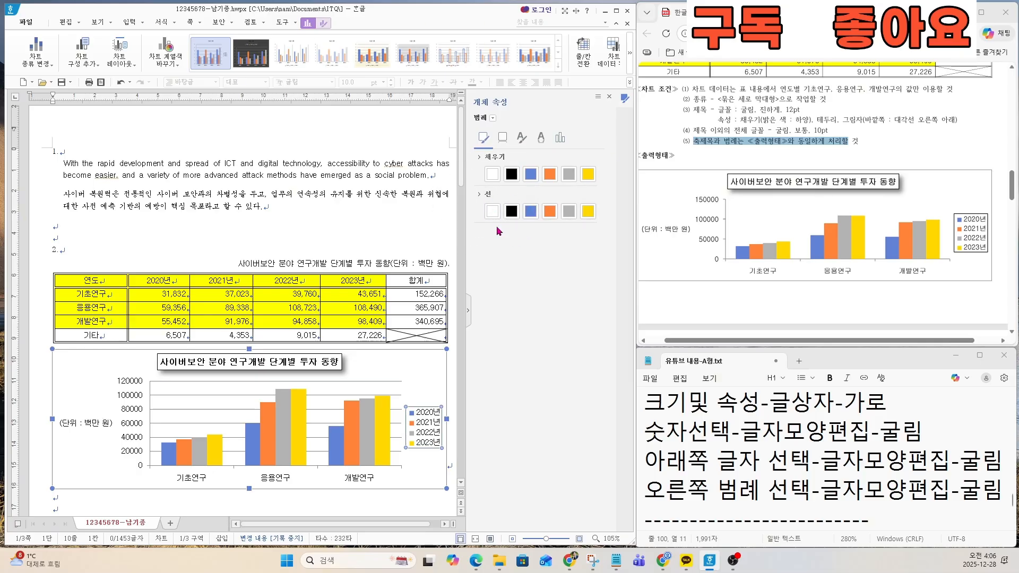
pyautogui.click(513, 211)
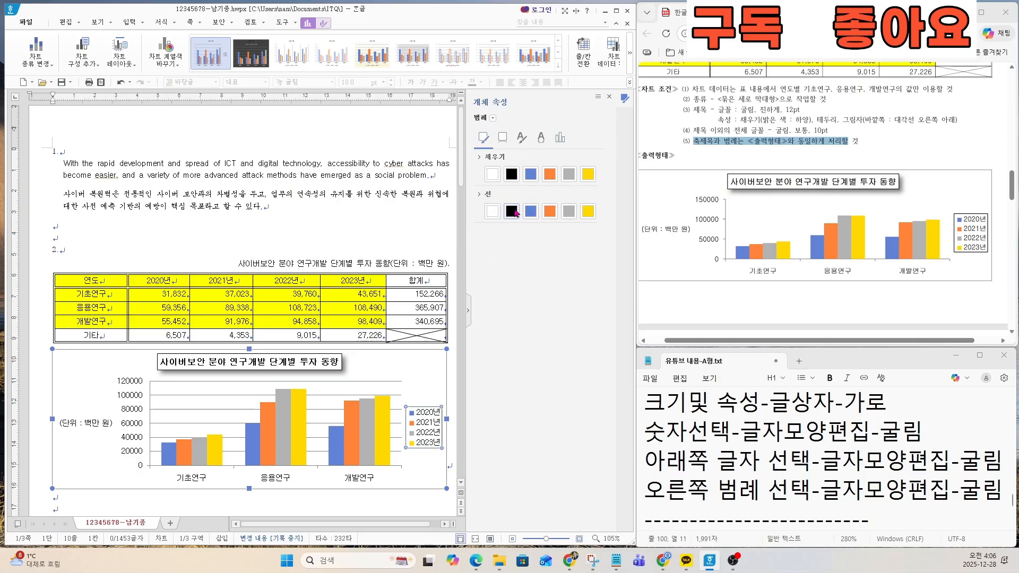
pyautogui.click(435, 478)
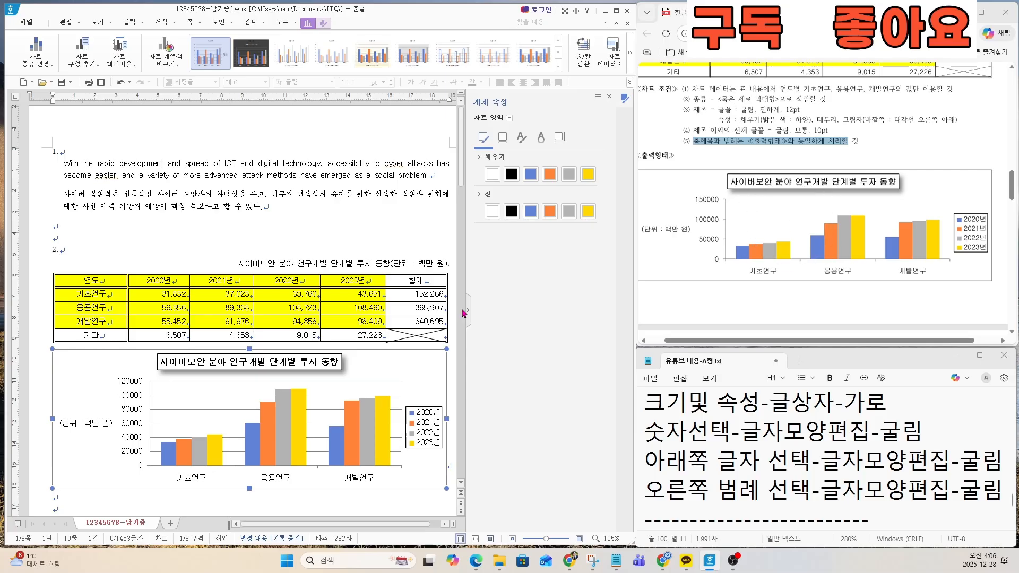
# Step: Remove the chart's major gridlines and open the axis settings (축 속성) of the value axis
pyautogui.click(218, 410)
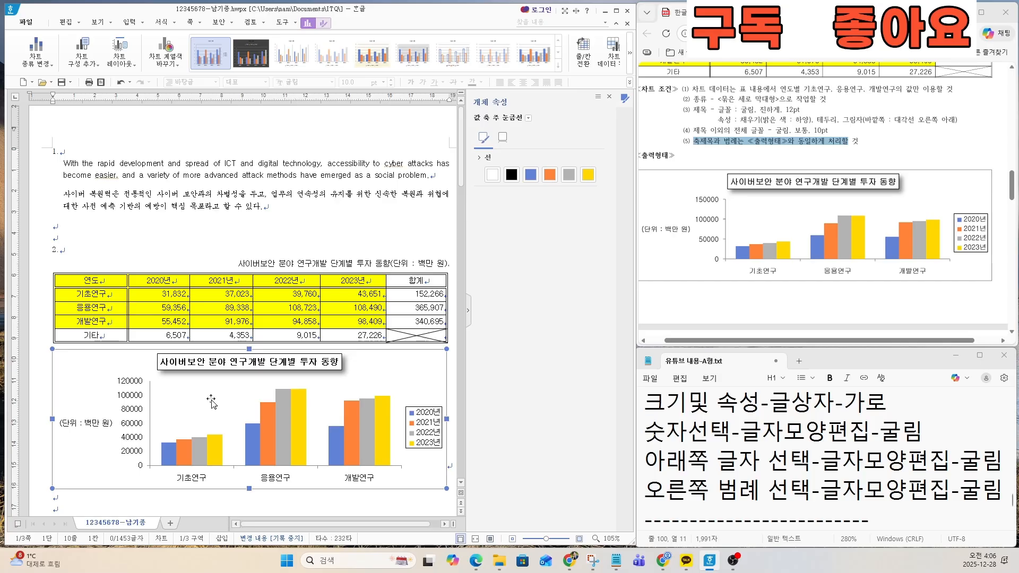
pyautogui.click(150, 424)
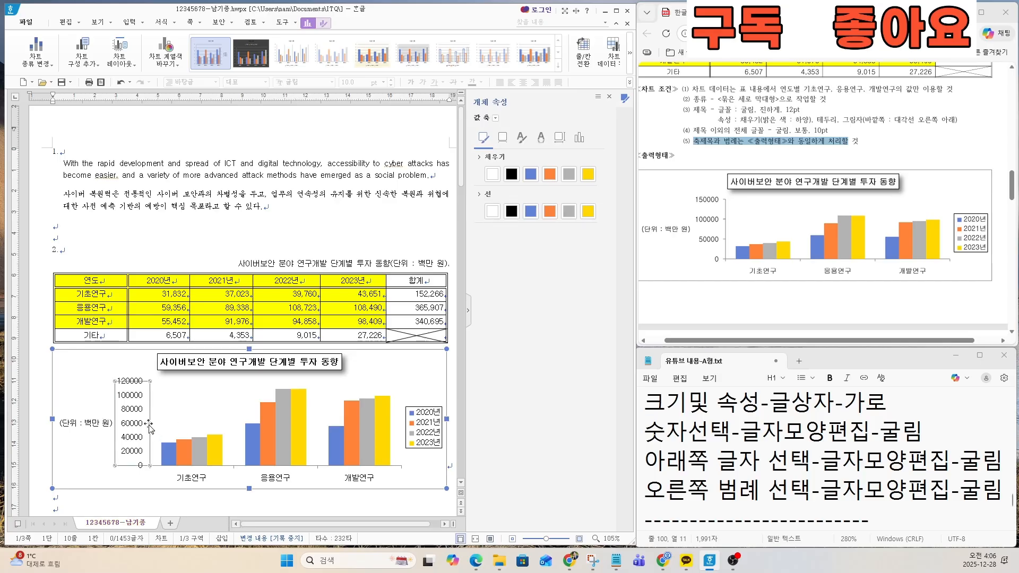
pyautogui.click(561, 140)
pyautogui.click(579, 141)
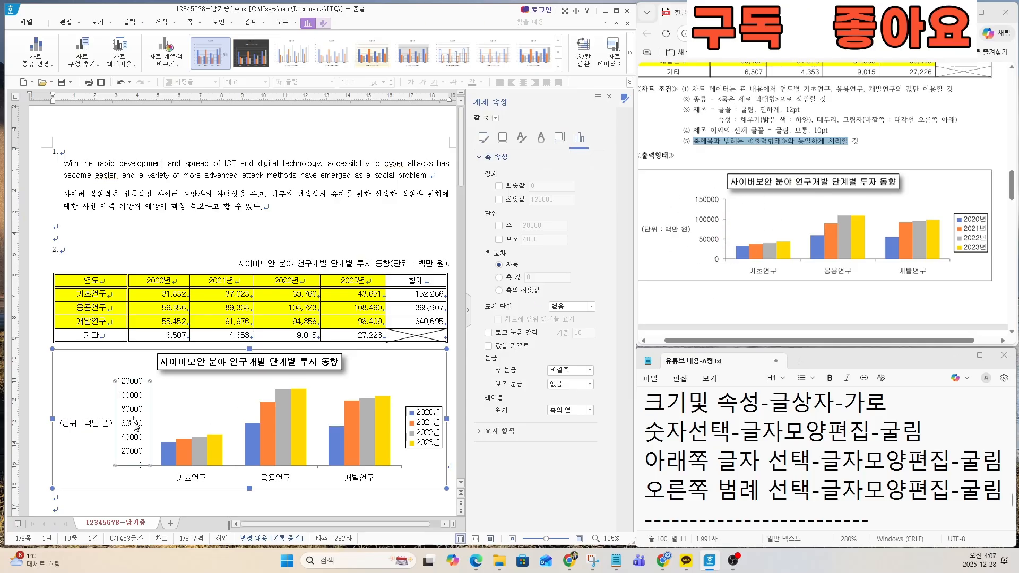
pyautogui.click(581, 140)
pyautogui.press('ctrl')
pyautogui.press('ctrl')
pyautogui.press('ctrl')
pyautogui.press('ctrl')
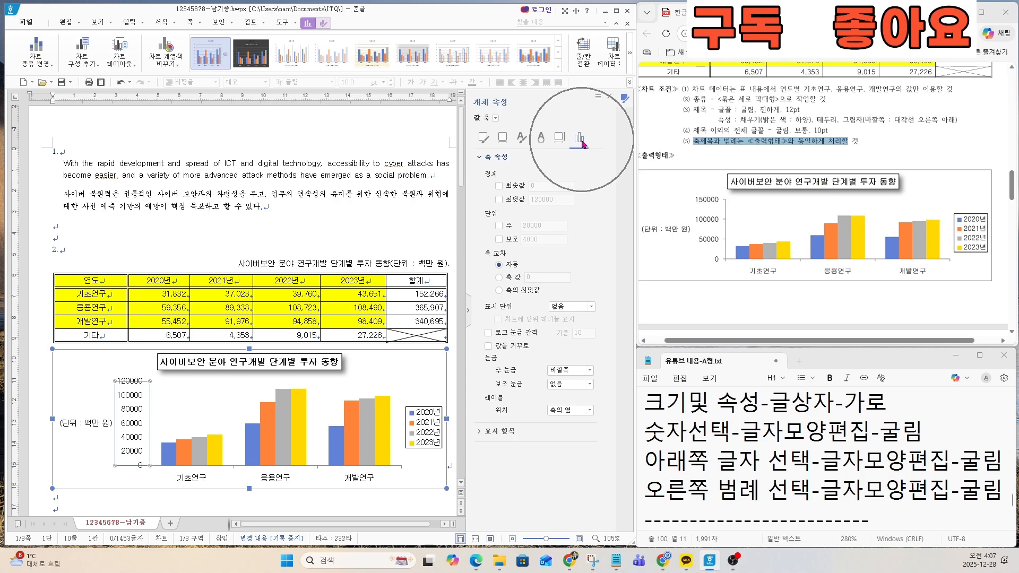
pyautogui.press('ctrl')
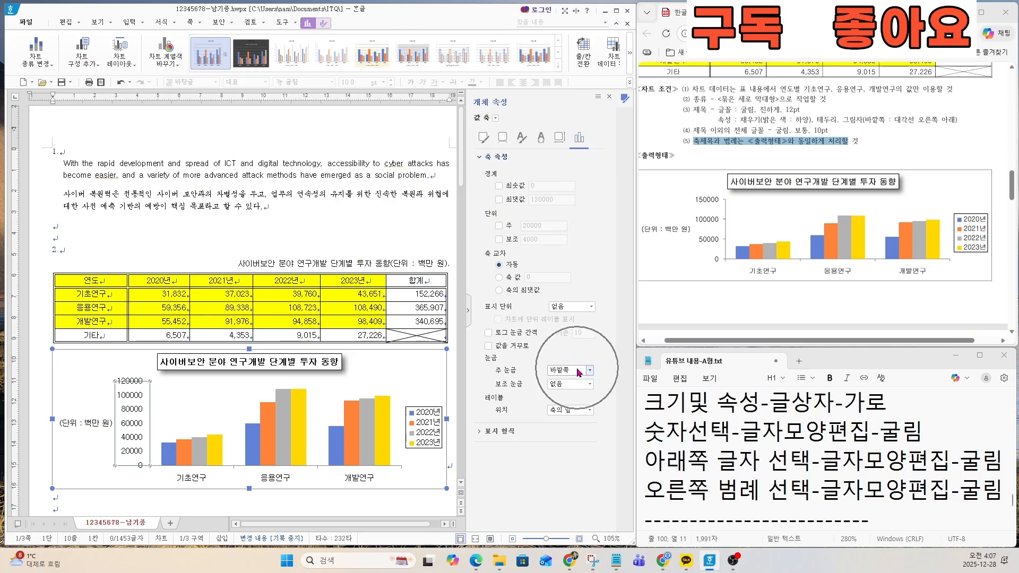
# Step: Set both the major and minor tick marks of the value axis to 바깥쪽
pyautogui.click(579, 372)
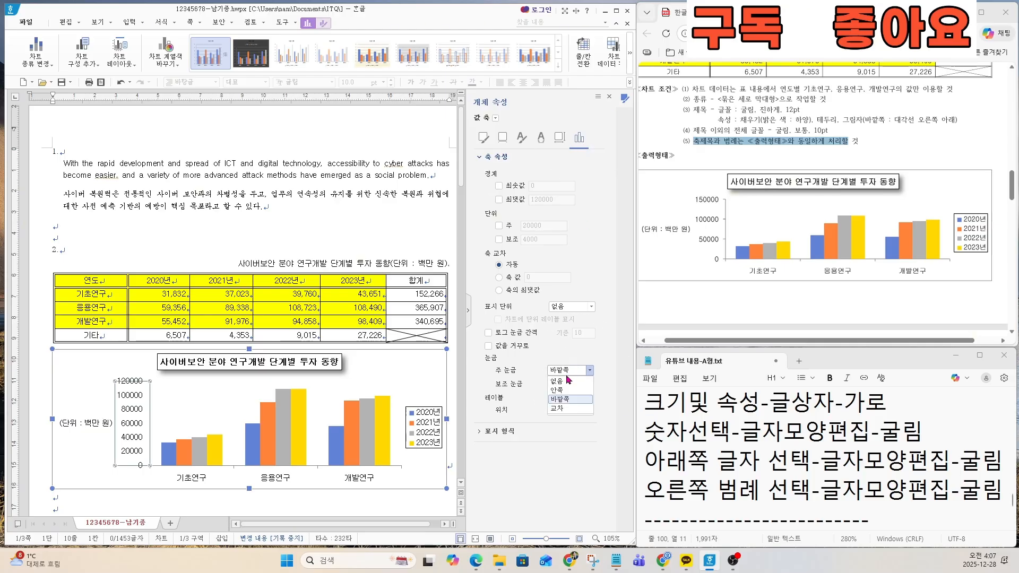
pyautogui.click(562, 399)
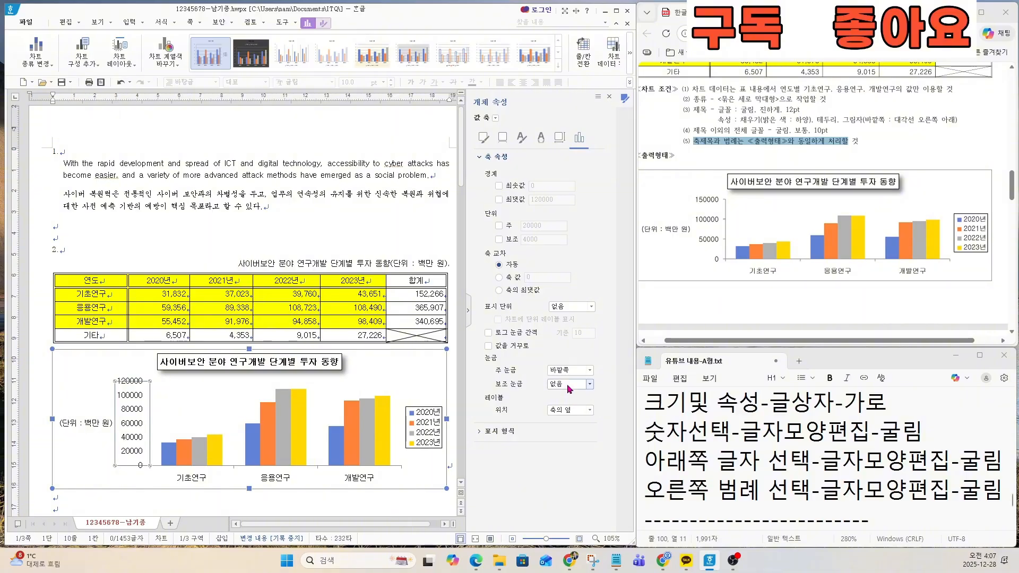
pyautogui.press('ctrl')
pyautogui.click(570, 386)
pyautogui.click(567, 414)
# Step: Fix the value axis bounds at a minimum of 0 and a maximum of 150000
pyautogui.click(499, 186)
pyautogui.click(500, 200)
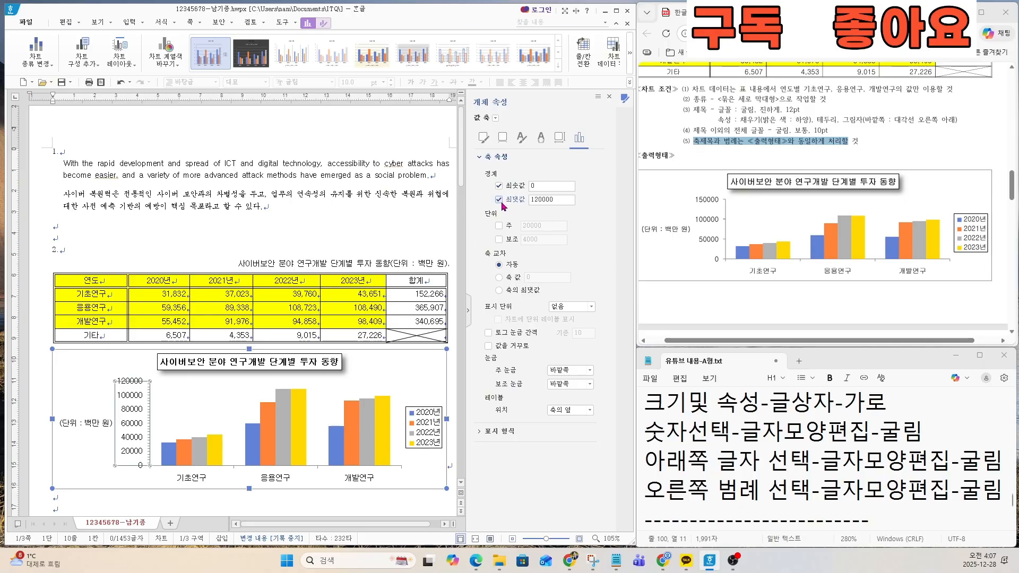
pyautogui.press('ctrl')
pyautogui.press('ctrl')
pyautogui.doubleClick(562, 200)
pyautogui.write('1')
pyautogui.press('Return')
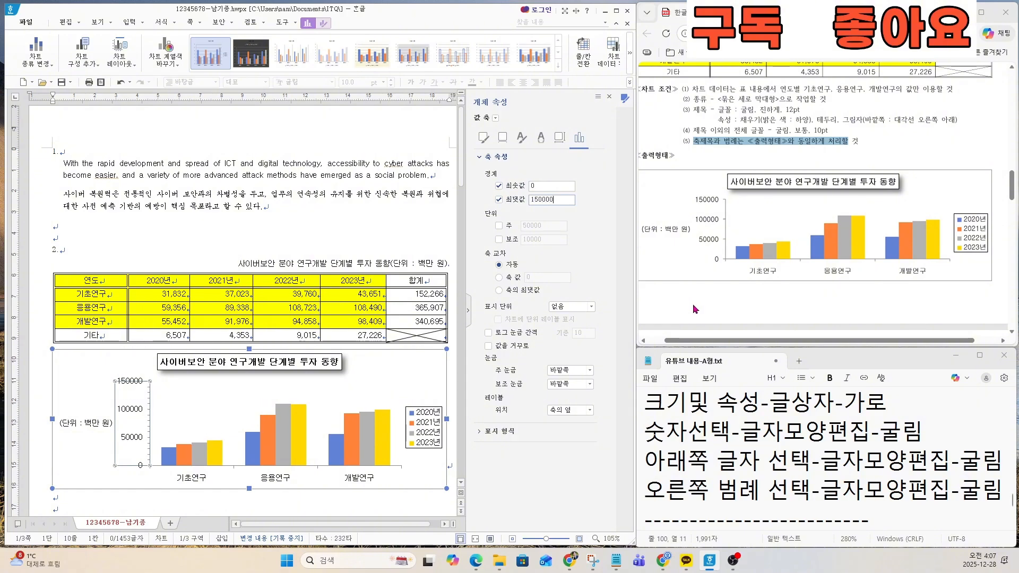
# Step: Fix the value axis's major unit at 50000 and set its minor tick marks to 없음
pyautogui.click(499, 226)
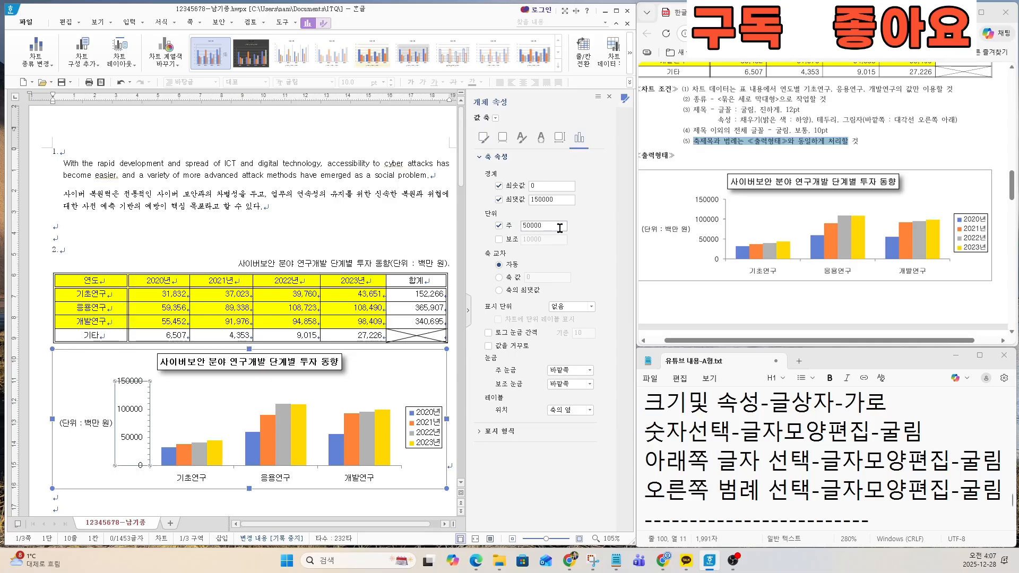
pyautogui.click(557, 228)
pyautogui.click(571, 384)
pyautogui.click(564, 397)
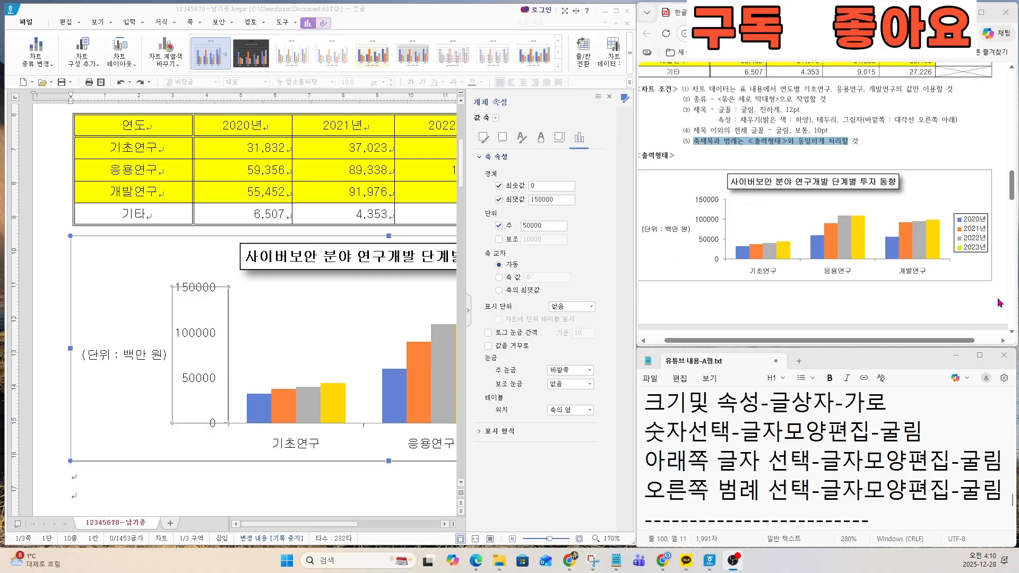
# Step: Review the value axis's maximum and major unit, and try fixing the minor unit before switching it off again
pyautogui.click(202, 333)
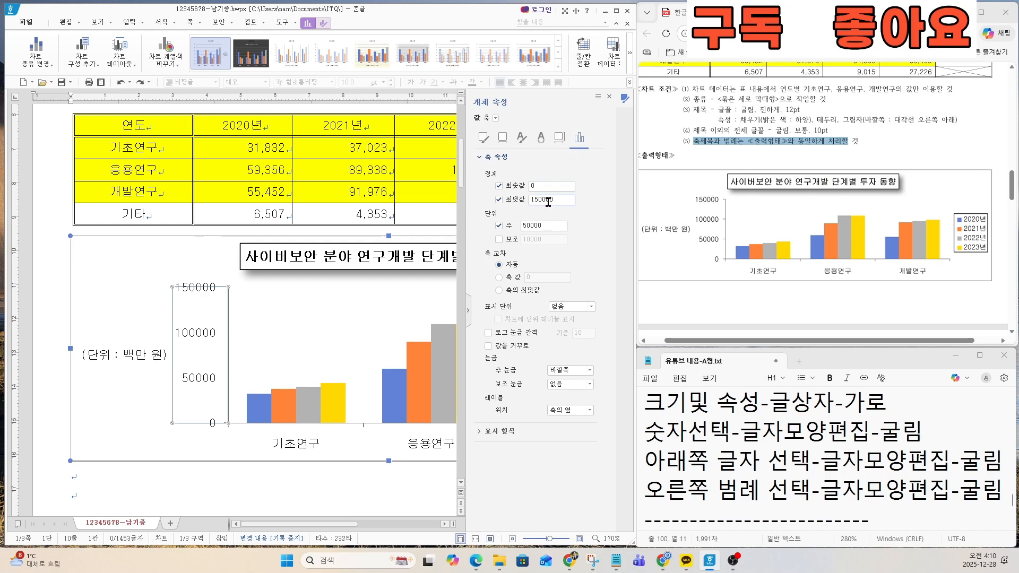
pyautogui.click(558, 201)
pyautogui.moveTo(559, 202); pyautogui.dragTo(508, 200)
pyautogui.click(546, 226)
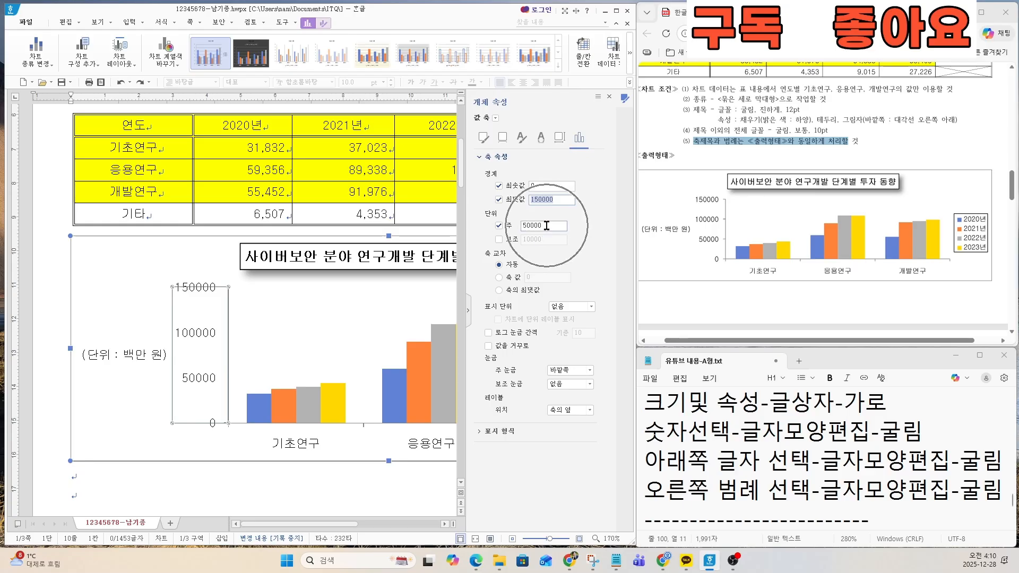
pyautogui.click(547, 226)
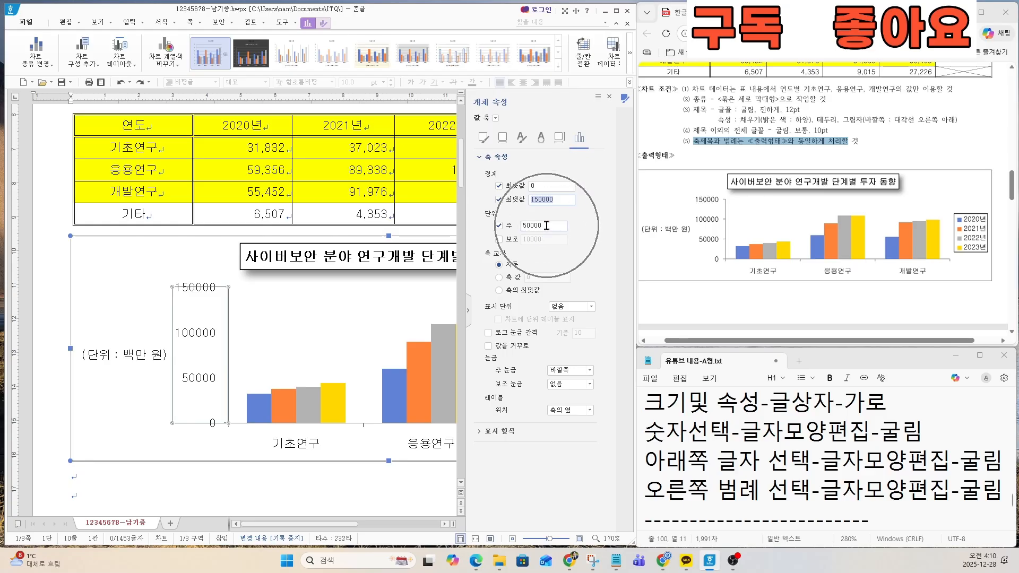
pyautogui.click(499, 239)
pyautogui.click(549, 239)
pyautogui.press('Return')
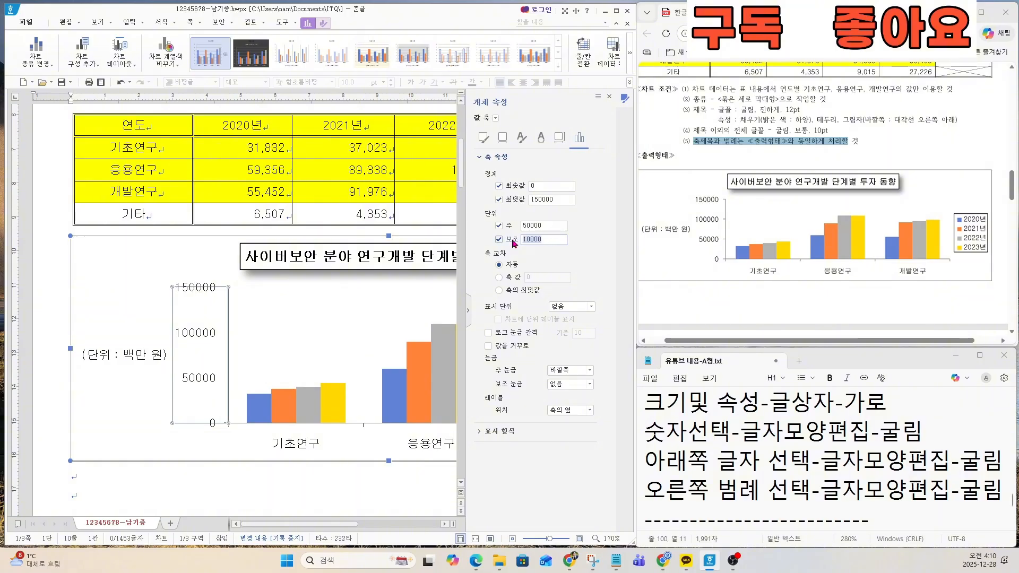
pyautogui.click(499, 239)
# Step: Keep the major tick marks at 바깥쪽, and try 바깥쪽 for the minor tick marks before returning them to 없음
pyautogui.click(570, 371)
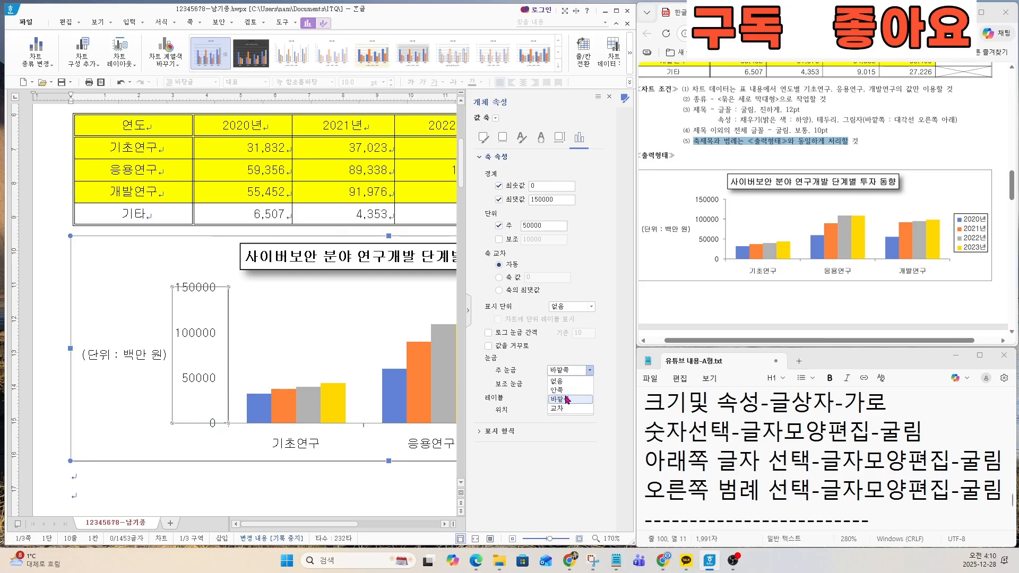
pyautogui.click(562, 399)
pyautogui.click(563, 385)
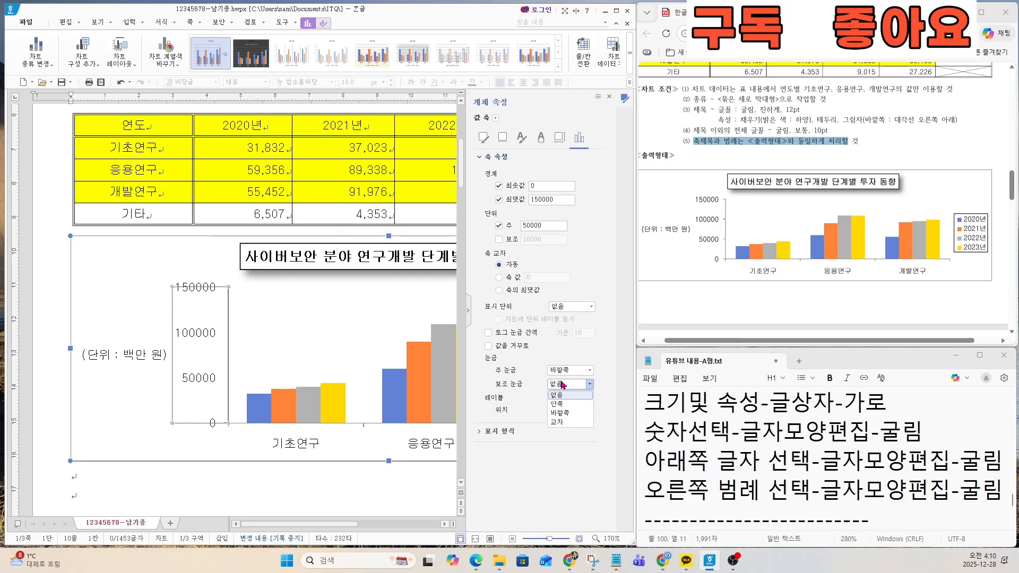
pyautogui.click(559, 413)
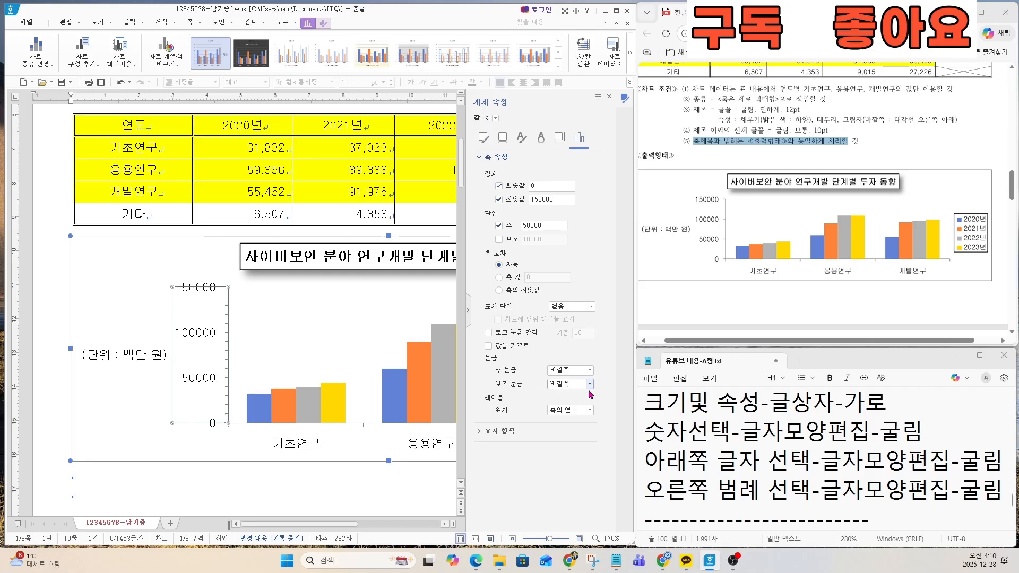
pyautogui.click(571, 384)
pyautogui.click(562, 394)
# Step: Fix the value axis's minor unit at 50000 and set its minor tick marks to 바깥쪽
pyautogui.click(508, 241)
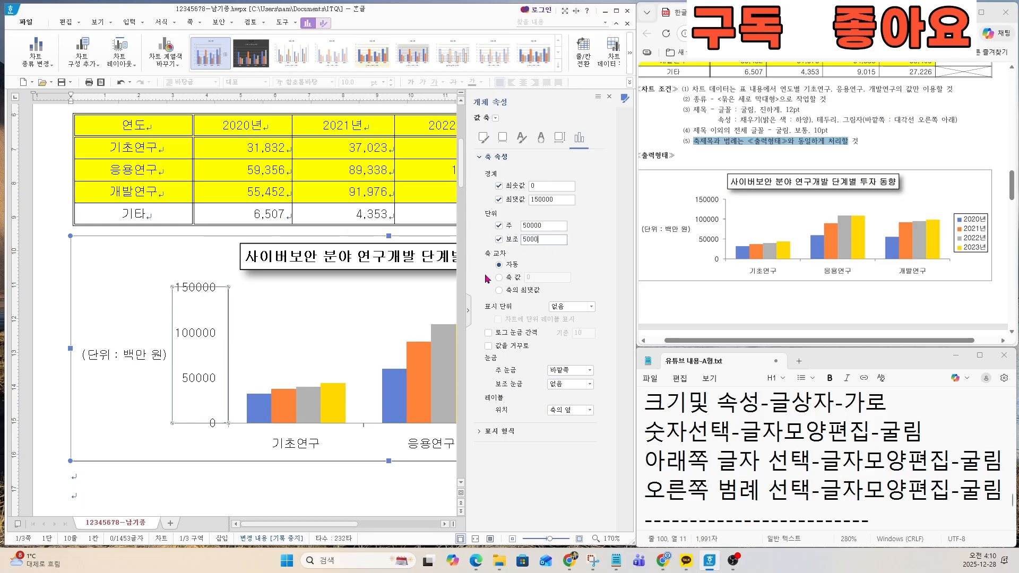
pyautogui.click(571, 383)
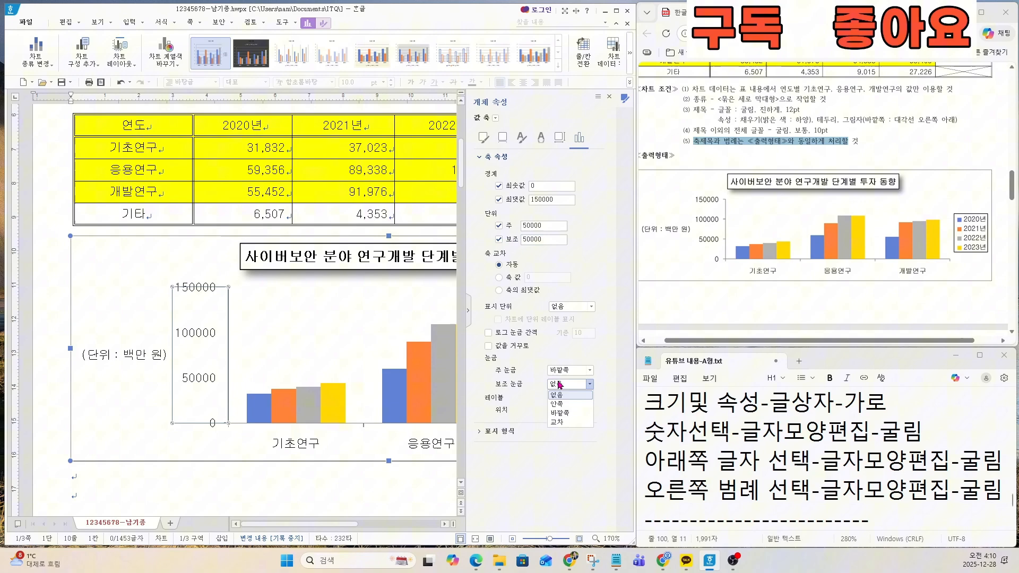
pyautogui.click(566, 416)
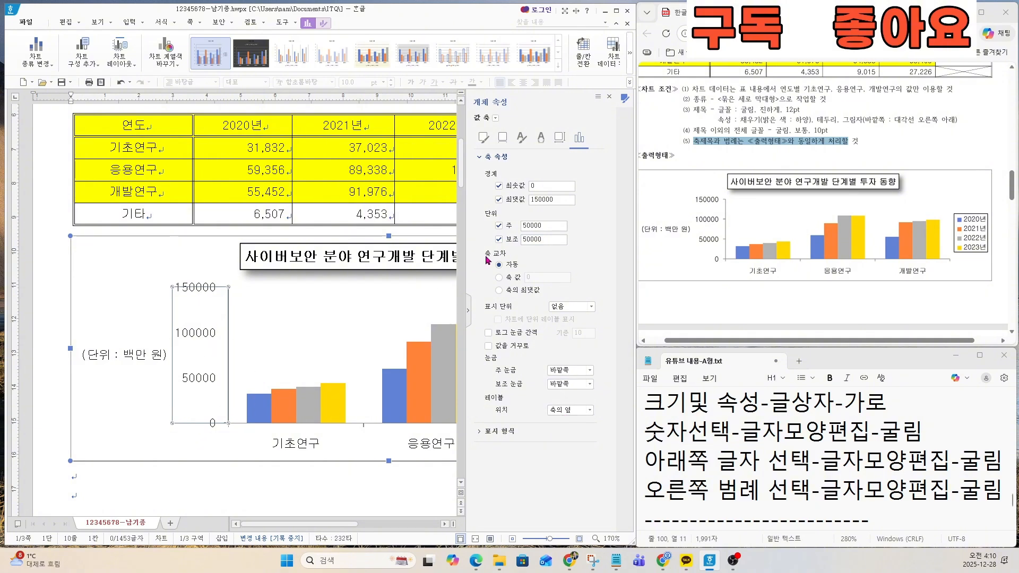
# Step: Replace the value axis's minor unit value and deselect the chart
pyautogui.doubleClick(551, 239)
pyautogui.write('49999')
pyautogui.click(260, 482)
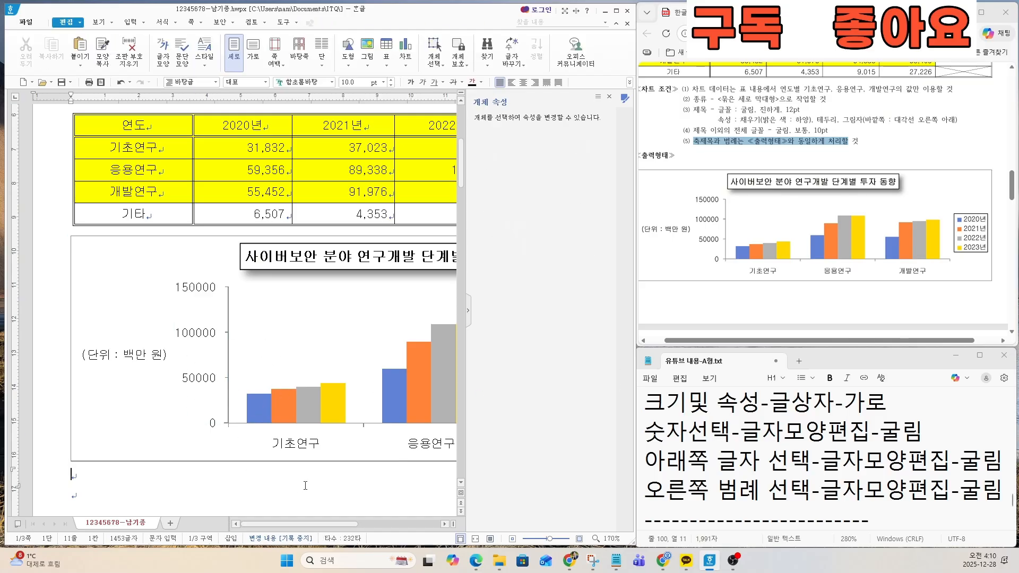
# Step: Compare the finished chart with the exam sheet, and bring up the equation notes and question 3 of 기능평가 II
pyautogui.scroll(-4, 297, 424)
pyautogui.scroll(-1, 296, 424)
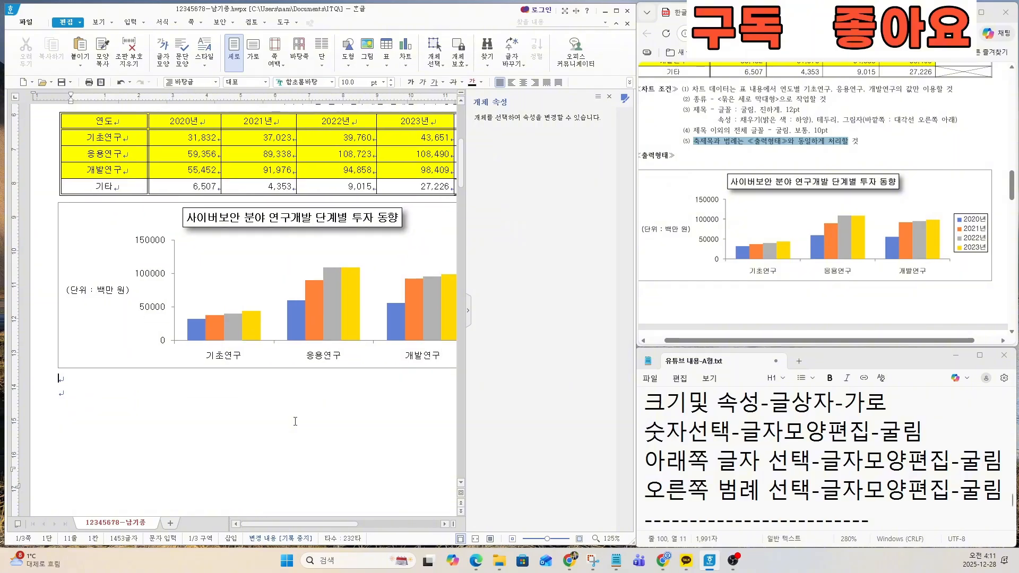
pyautogui.scroll(-2, 294, 418)
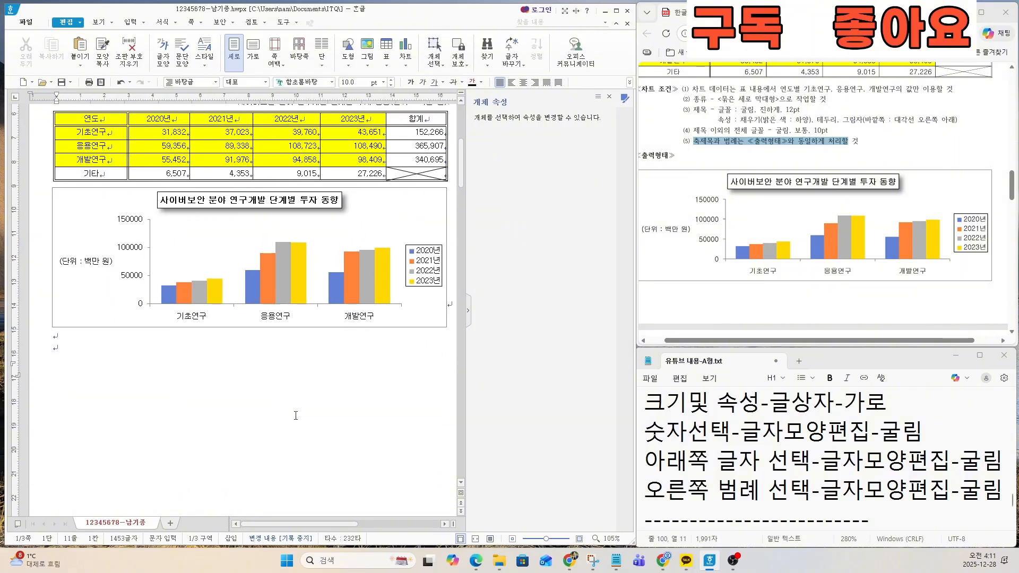
pyautogui.click(718, 451)
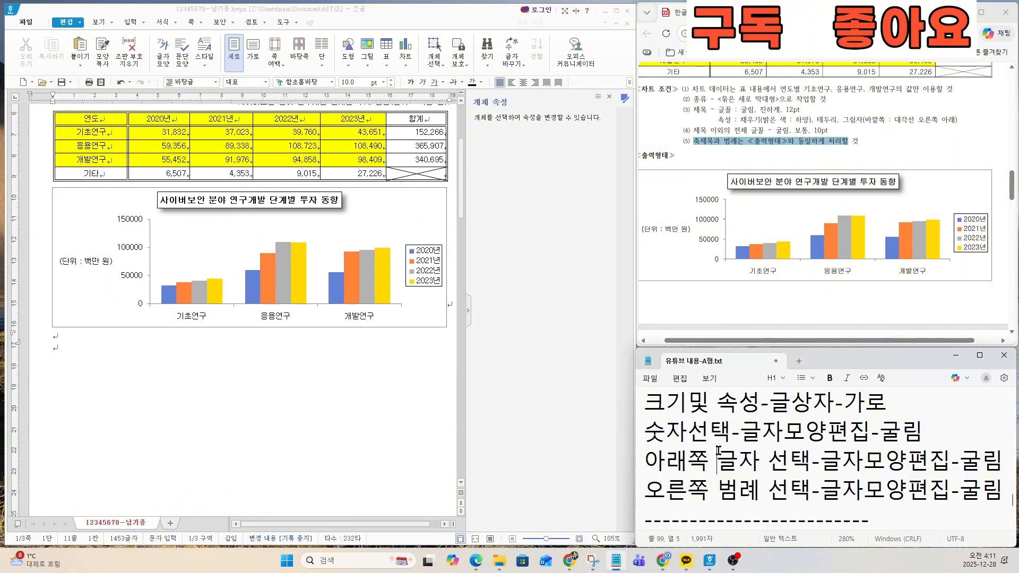
pyautogui.press('Down')
pyautogui.press('Down')
pyautogui.press('Down')
pyautogui.press('Down')
pyautogui.press('Down')
pyautogui.press('Down')
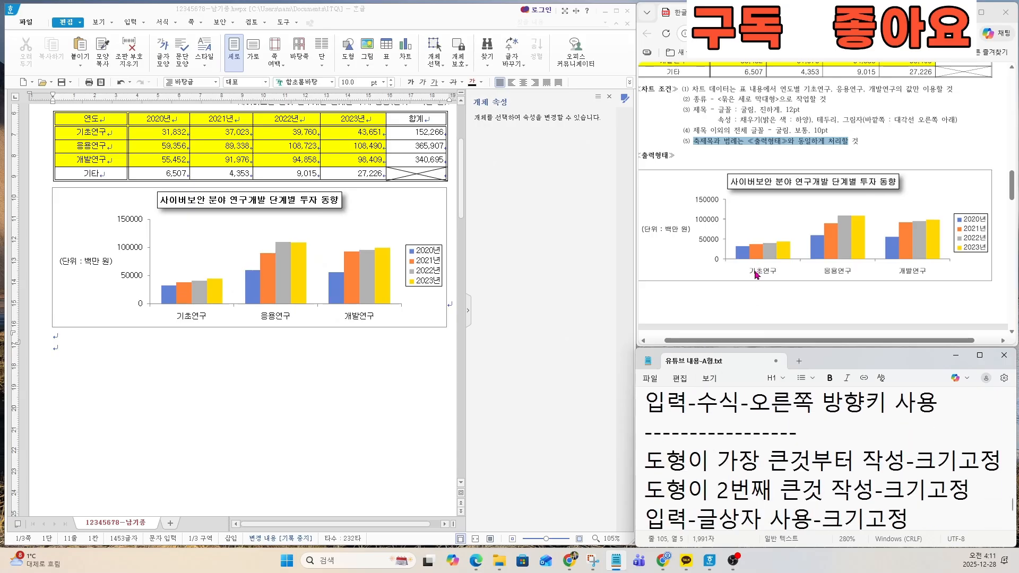
pyautogui.scroll(-10, 757, 275)
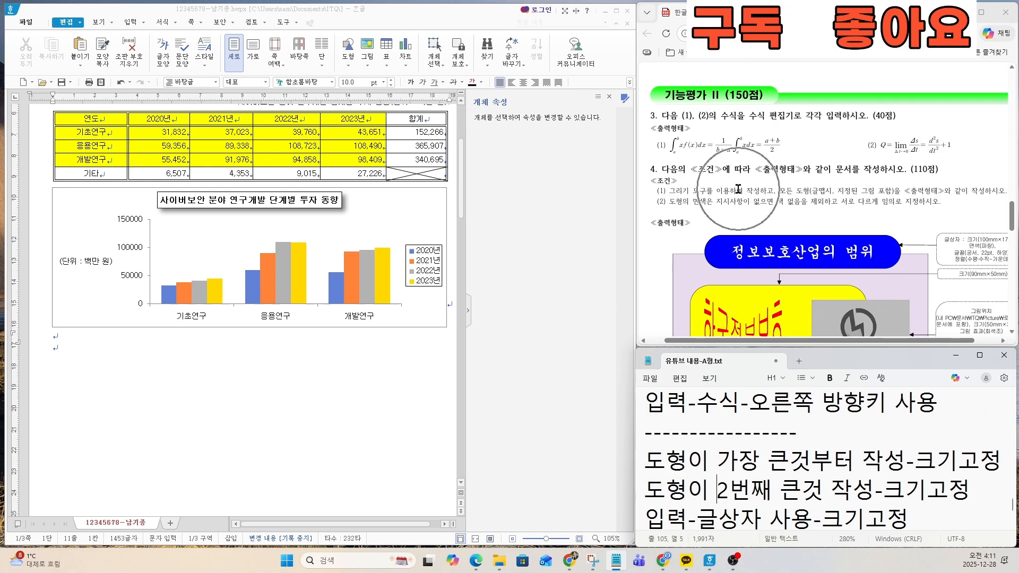
# Step: Place the insertion point after (1) under question 3 and open the equation editor for a new equation
pyautogui.click(185, 361)
pyautogui.scroll(-6, 184, 360)
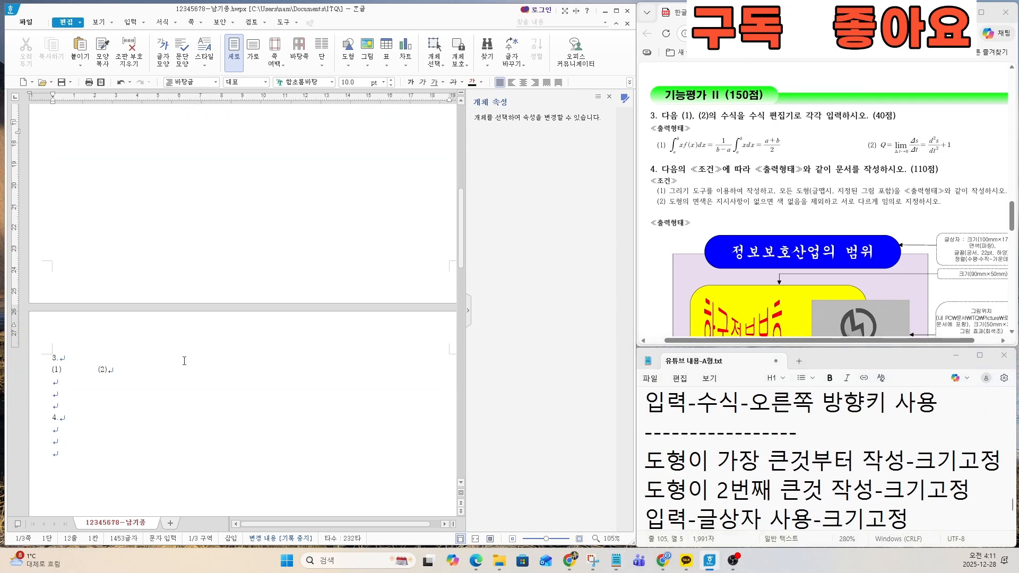
pyautogui.click(68, 374)
pyautogui.scroll(5, 135, 369)
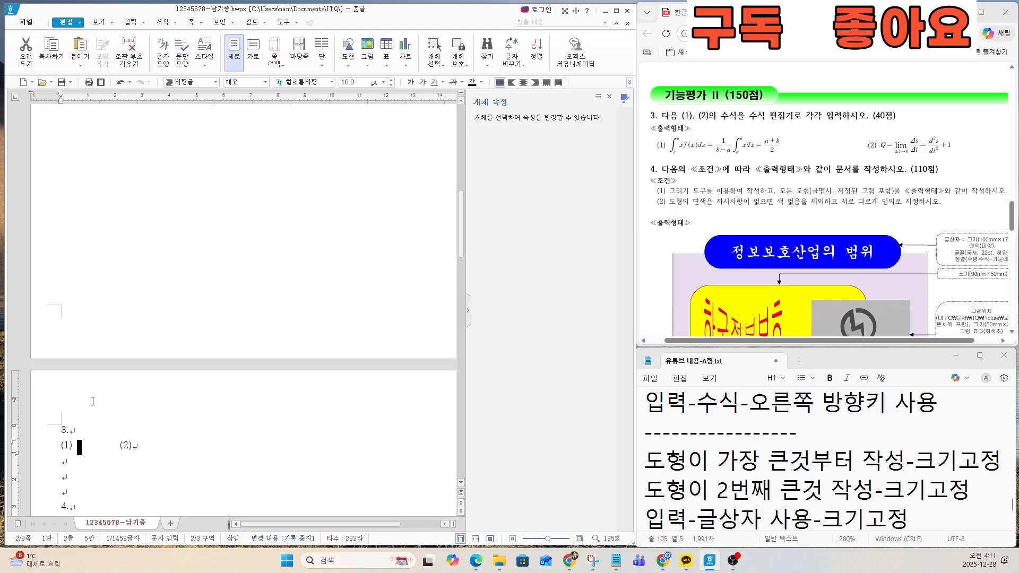
pyautogui.click(77, 353)
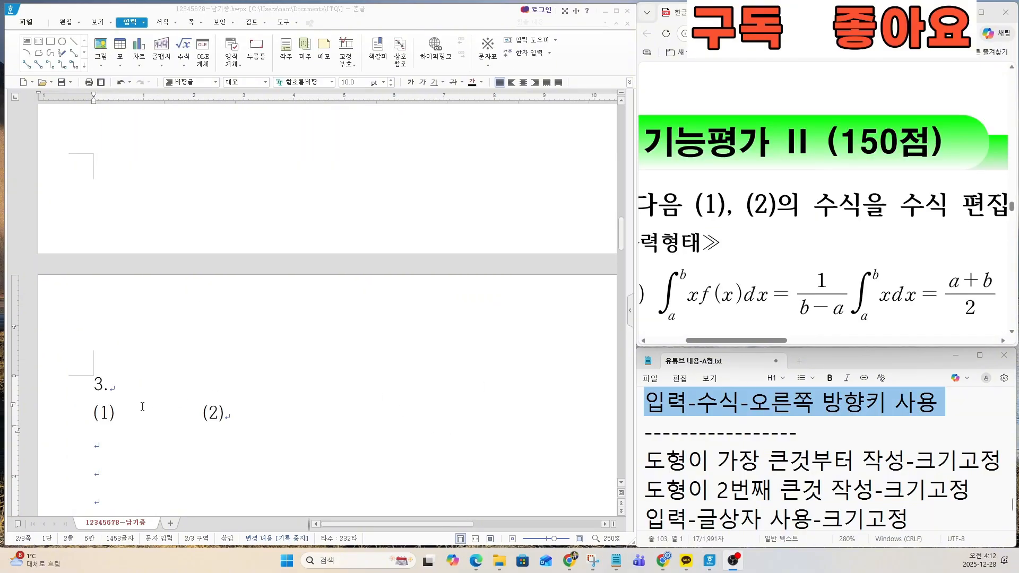
pyautogui.click(121, 420)
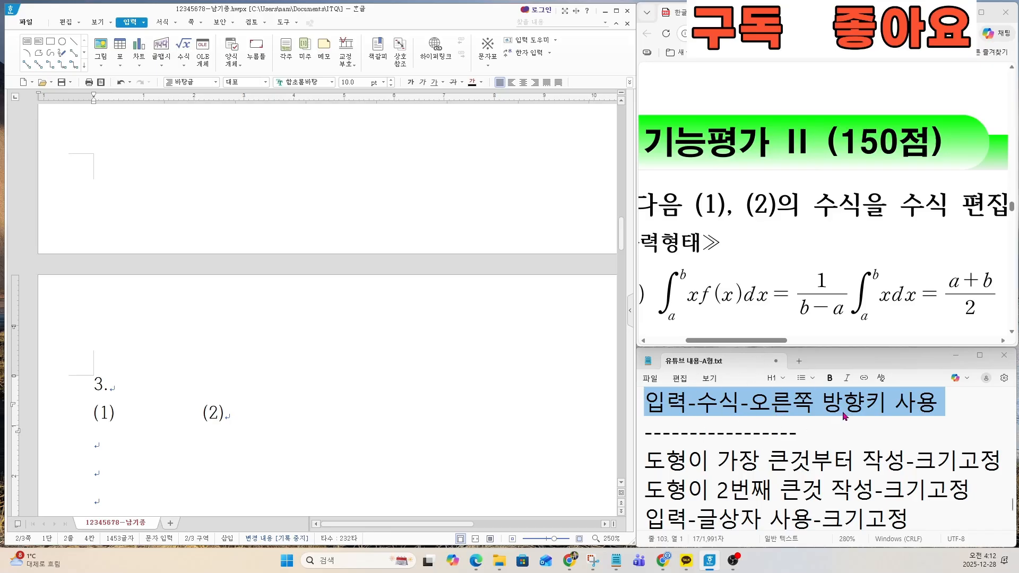
pyautogui.click(130, 22)
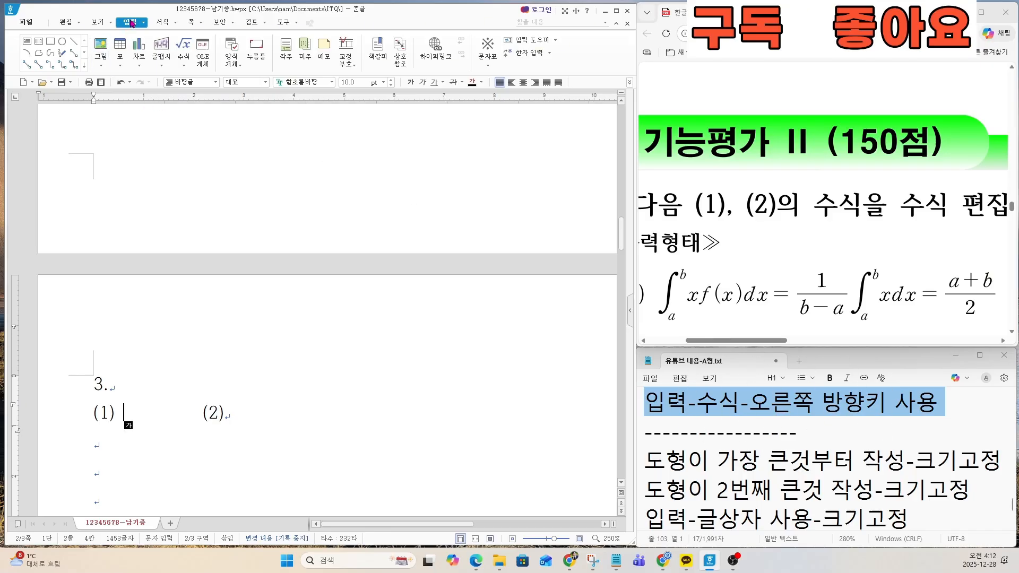
pyautogui.click(182, 56)
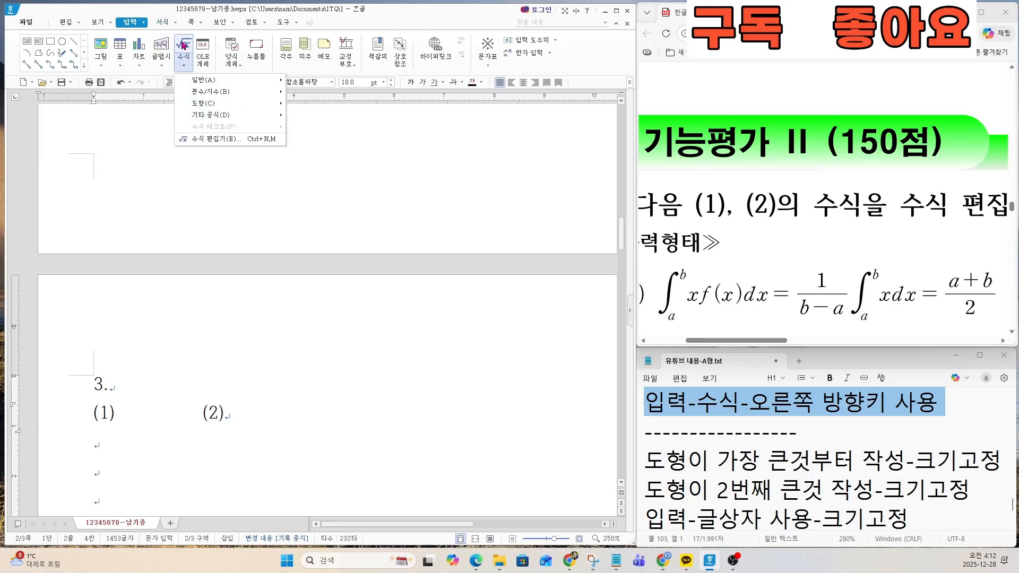
pyautogui.click(183, 44)
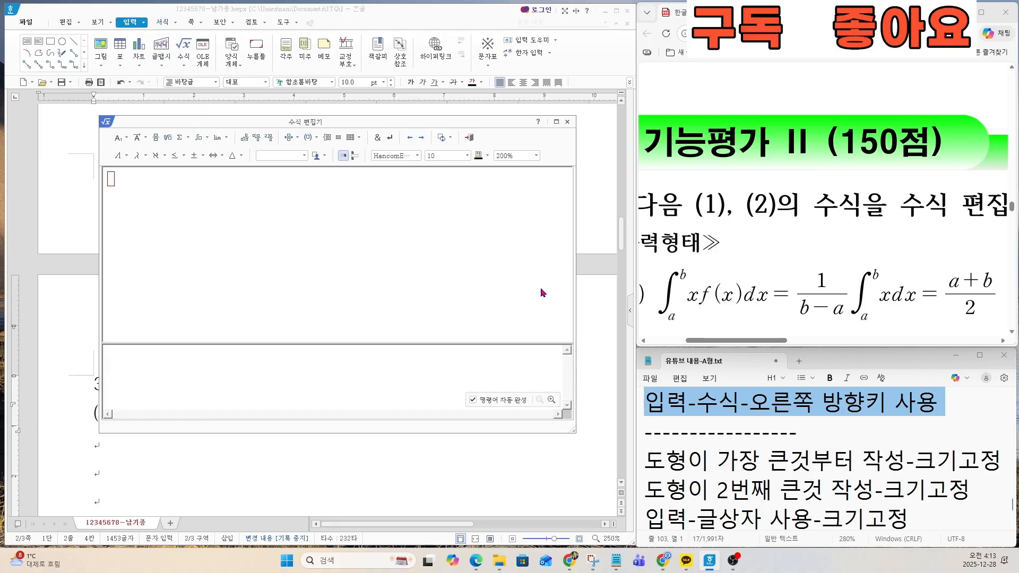
# Step: Enter an integral with lower limit a and upper limit b, followed by xf(x)dx
pyautogui.click(207, 139)
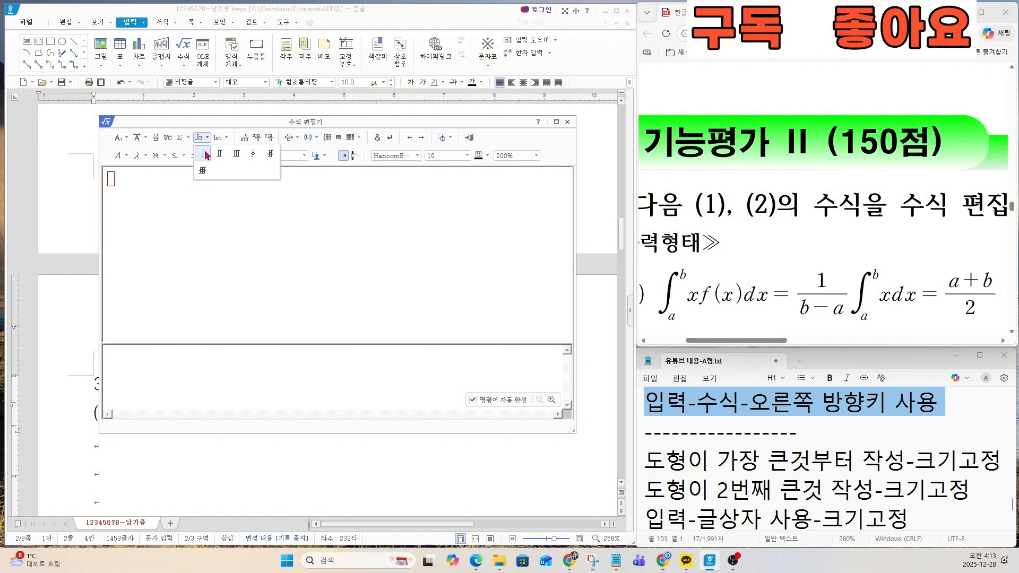
pyautogui.click(203, 153)
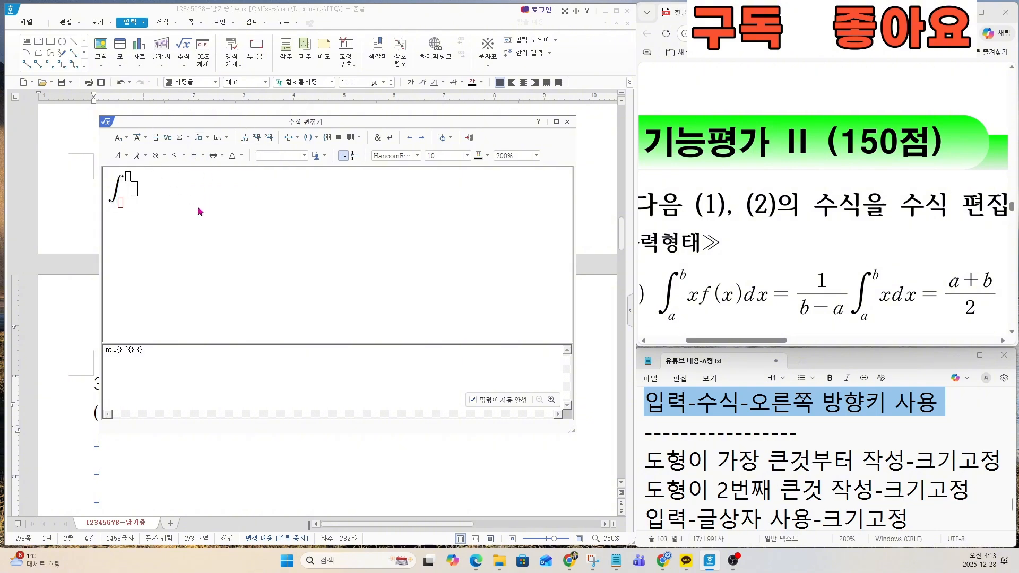
pyautogui.write('a')
pyautogui.press('Right')
pyautogui.write('b')
pyautogui.press('Right')
pyautogui.write('xf(x)dx')
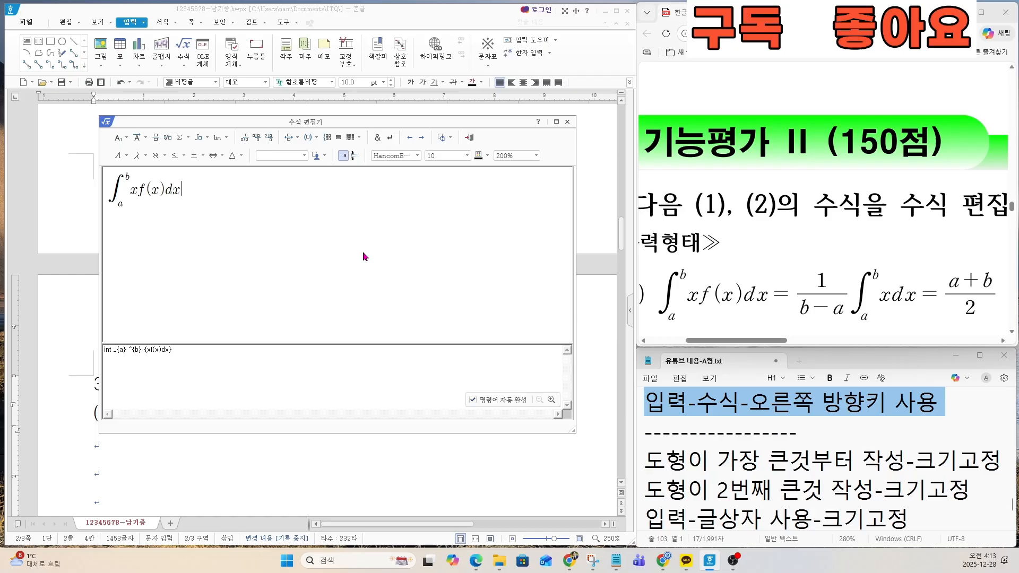
pyautogui.write('=')
# Step: Append an equals sign and a fraction with numerator 1 and denominator b-a to the equation
pyautogui.click(156, 138)
pyautogui.write('1')
pyautogui.write('b-a')
pyautogui.press('Right')
# Step: Add a second integral after the fraction, from a to b, with the integrand xdx
pyautogui.click(204, 138)
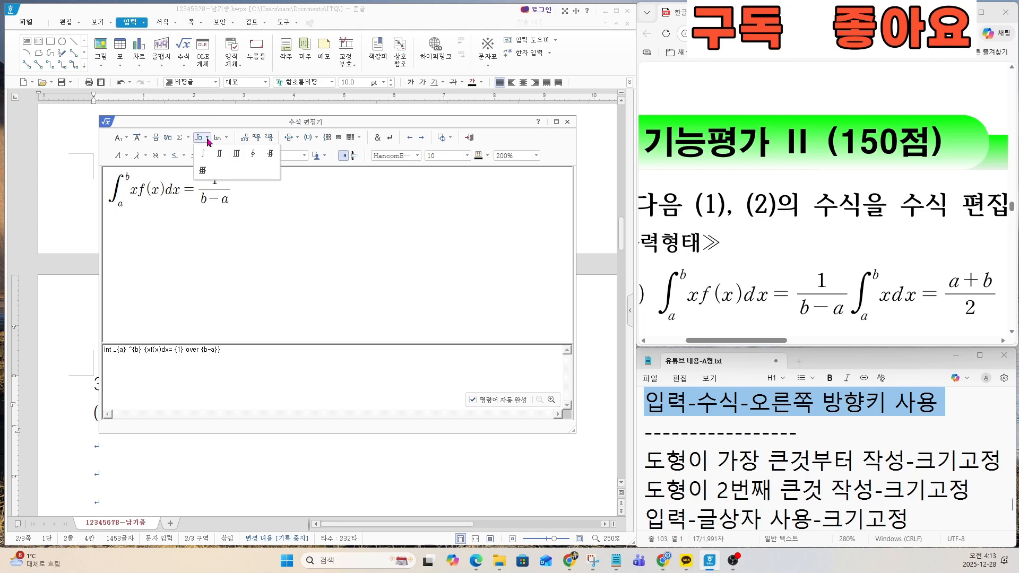
pyautogui.click(204, 154)
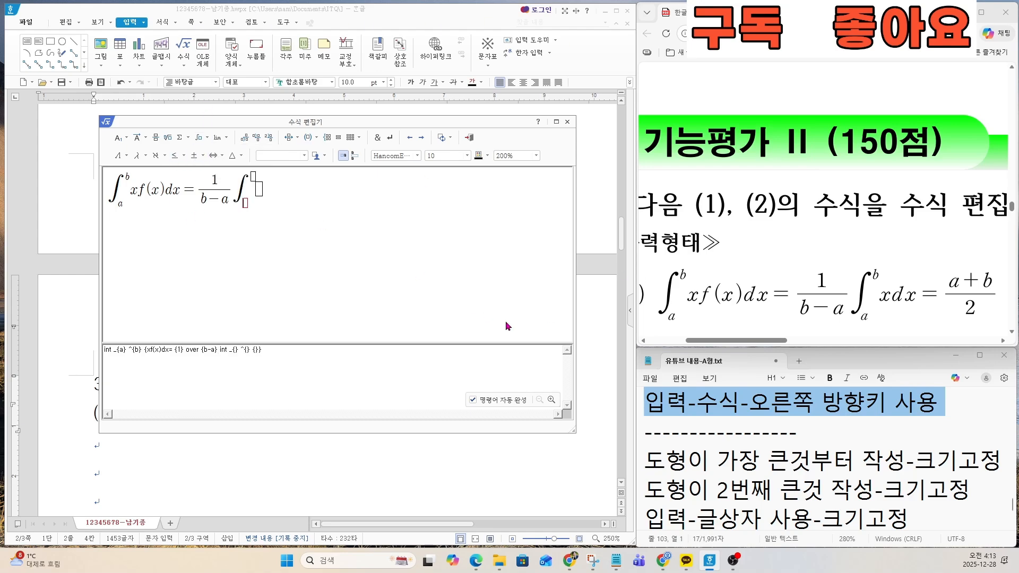
pyautogui.write('a} ^{b')
pyautogui.press('Right')
pyautogui.write('xdx')
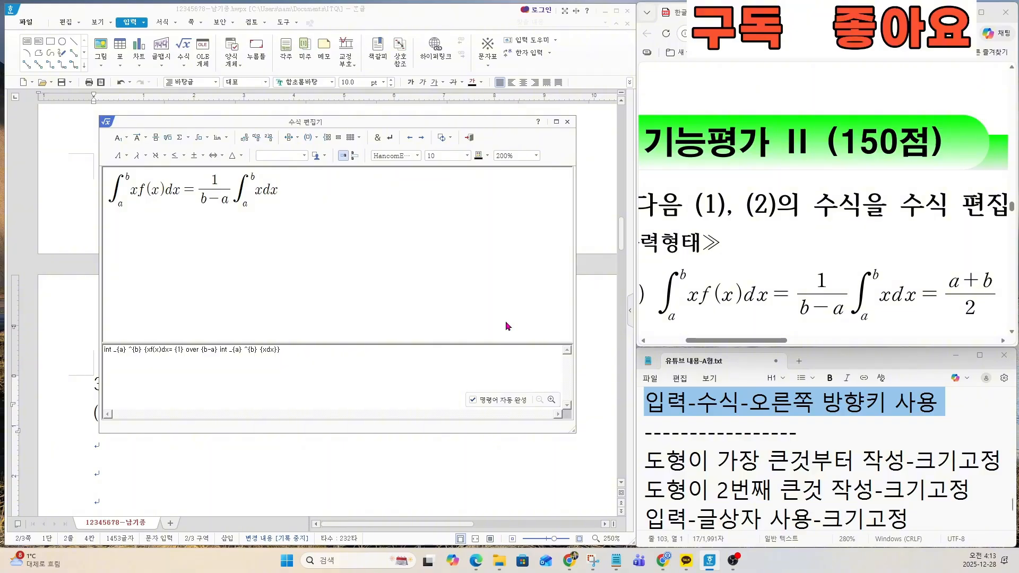
# Step: Complete the equation with = and the fraction a+b over 2, and insert it into the document after (1)
pyautogui.press('Right')
pyautogui.write('=')
pyautogui.click(156, 139)
pyautogui.write('a+b')
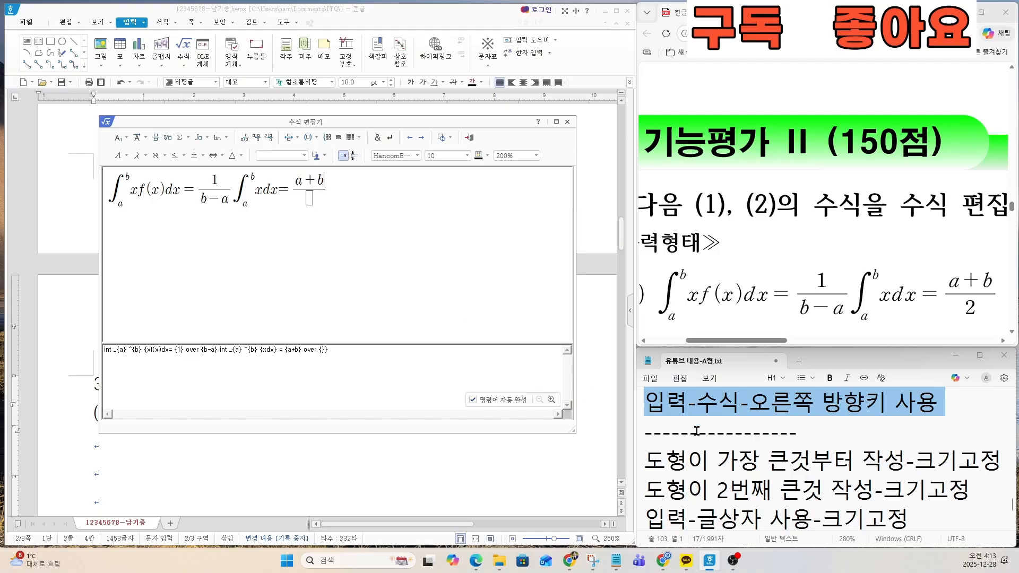
pyautogui.press('Right')
pyautogui.write('2')
pyautogui.moveTo(780, 341); pyautogui.dragTo(804, 351)
pyautogui.hscroll(10, 657, 223)
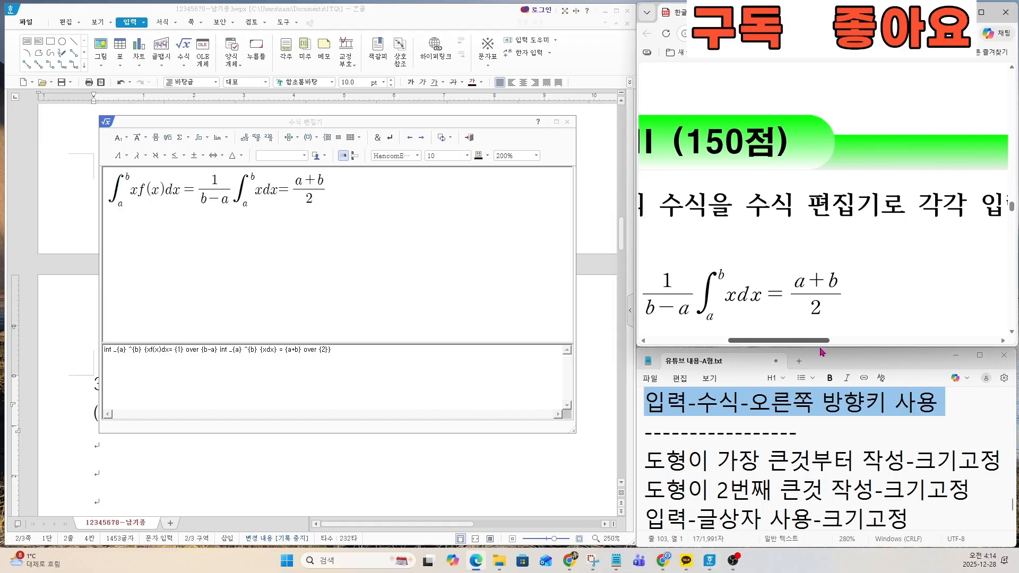
pyautogui.click(469, 137)
pyautogui.press('Right')
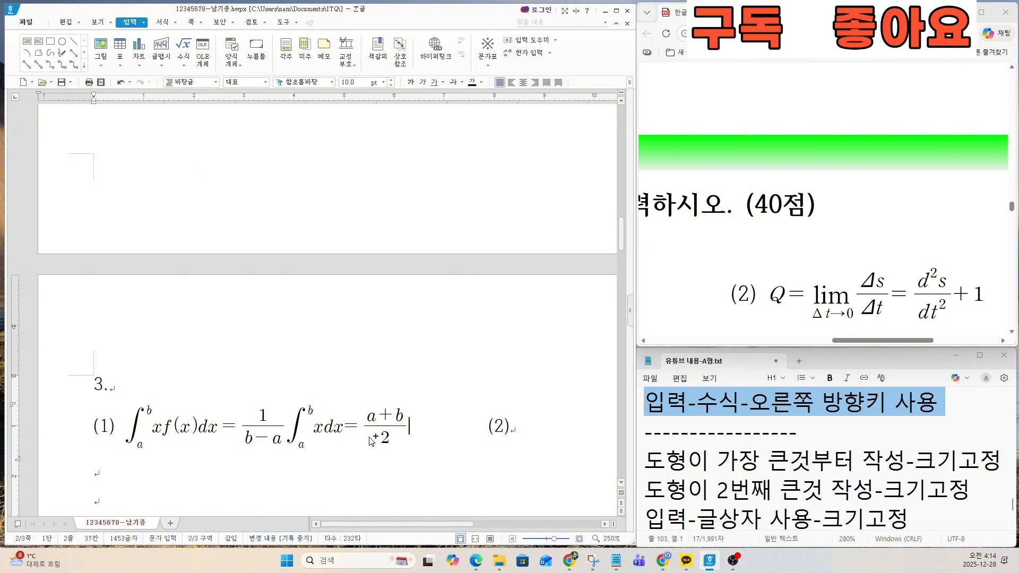
# Step: Place the insertion point after (2) on the same line, following a space, and open the equation editor for another new equation
pyautogui.scroll(-7, 367, 435)
pyautogui.scroll(-2, 367, 435)
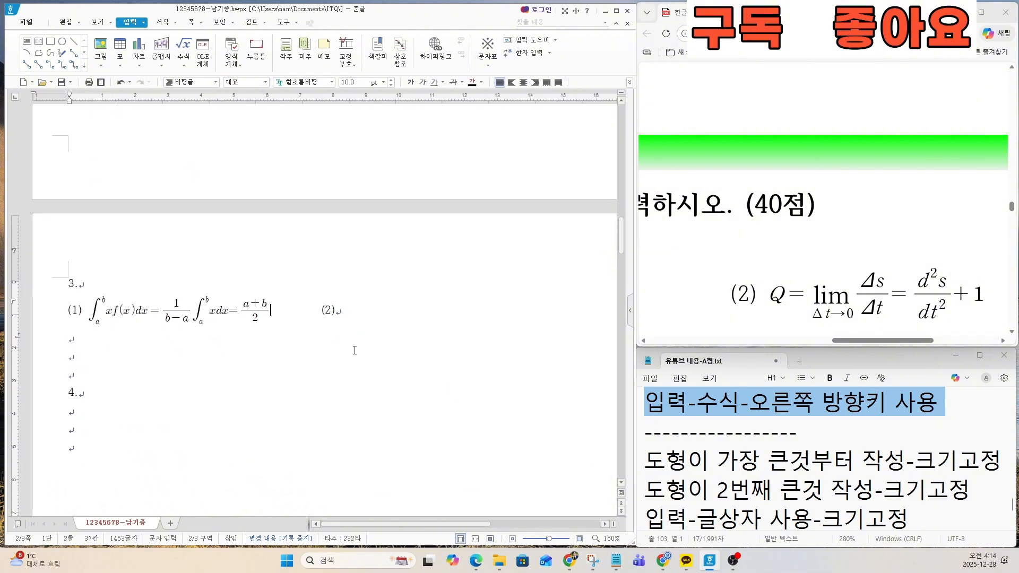
pyautogui.click(361, 310)
pyautogui.scroll(4, 453, 528)
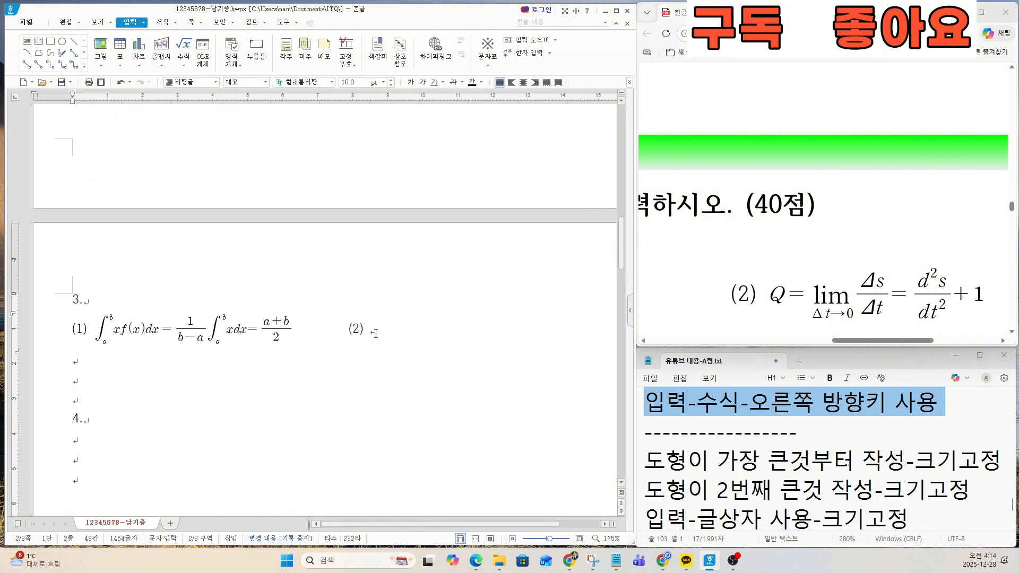
pyautogui.scroll(2, 454, 527)
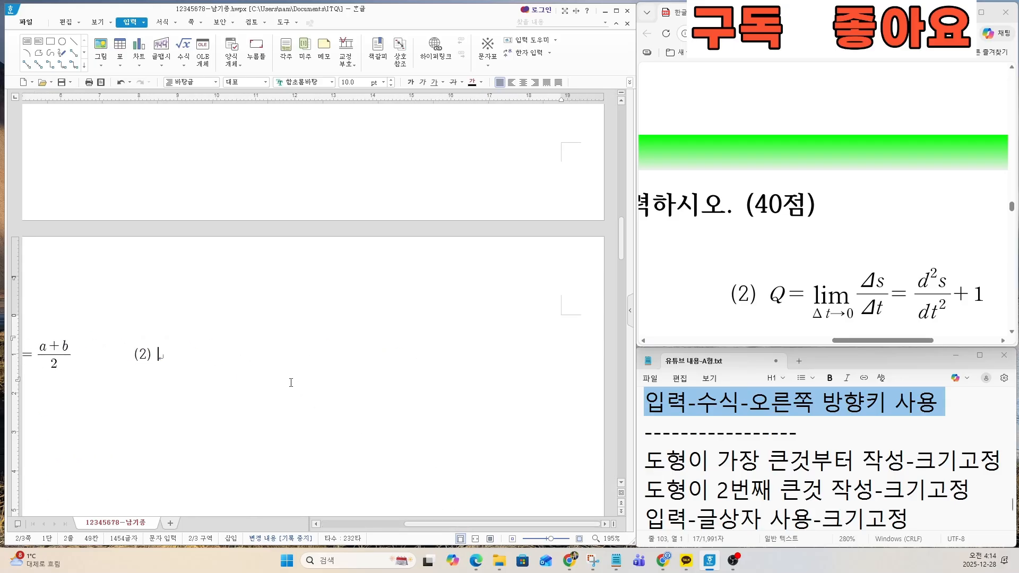
pyautogui.moveTo(447, 525); pyautogui.dragTo(531, 520)
pyautogui.scroll(2, 331, 433)
pyautogui.moveTo(435, 524); pyautogui.dragTo(522, 525)
pyautogui.click(183, 48)
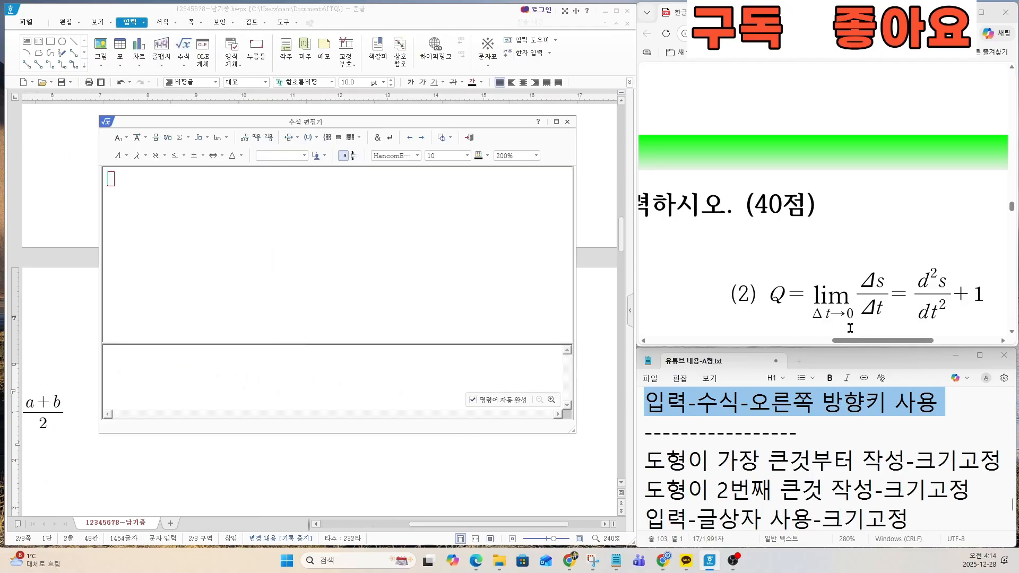
# Step: Begin equation (2) with a capital Q and an equals sign
pyautogui.write('a')
pyautogui.press('BackSpace')
pyautogui.write('q')
pyautogui.press('BackSpace')
pyautogui.write('Q=')
# Step: Add the lowercase lim template with an arrow to 0 beneath it after Q=
pyautogui.press('ctrl')
pyautogui.press('ctrl')
pyautogui.press('ctrl')
pyautogui.click(220, 141)
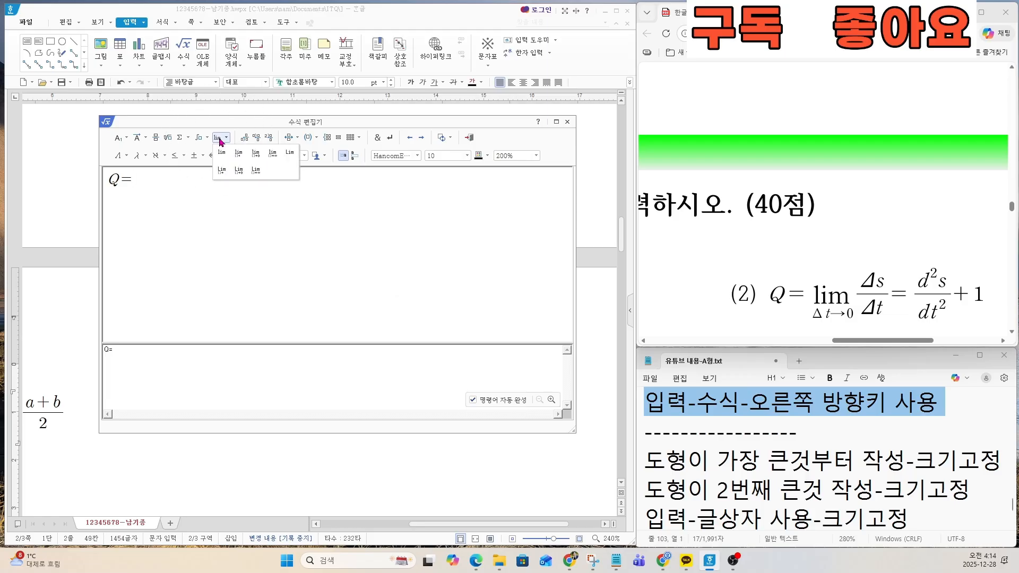
pyautogui.click(239, 176)
pyautogui.click(257, 159)
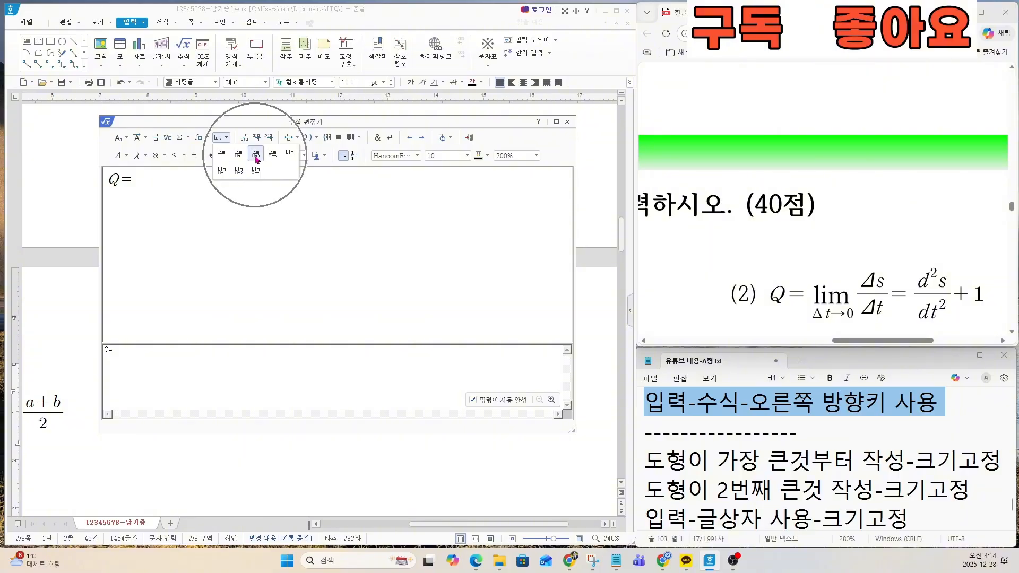
pyautogui.click(256, 159)
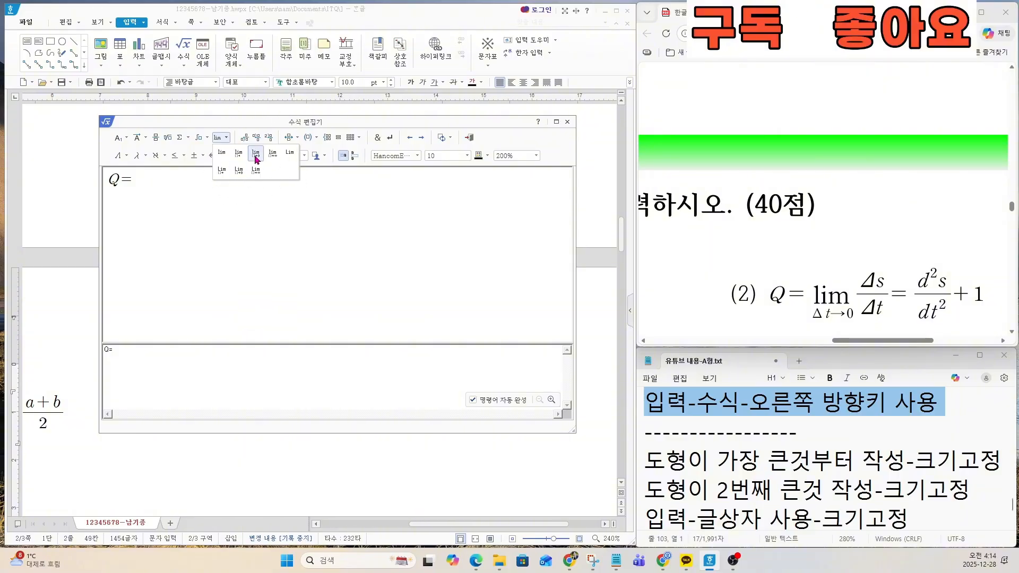
pyautogui.click(256, 160)
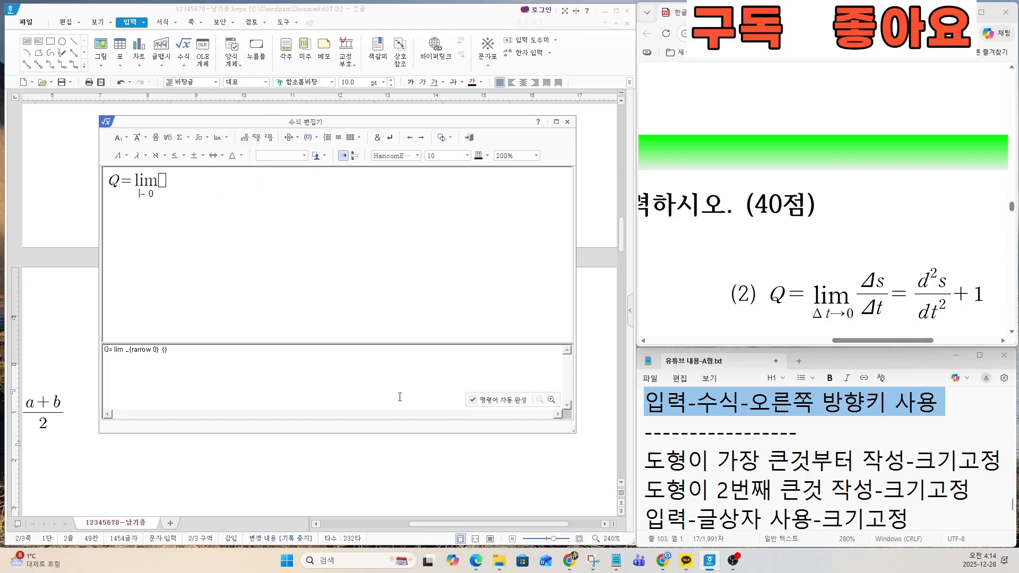
# Step: Enter the uppercase Greek letter Δ and a lowercase t before the arrow beneath the limit
pyautogui.click(184, 156)
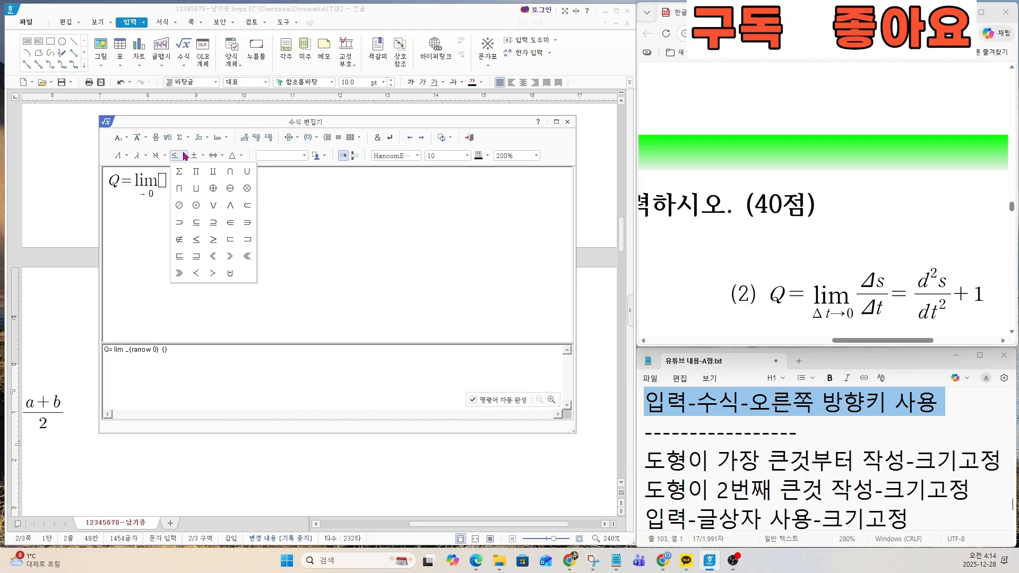
pyautogui.click(164, 156)
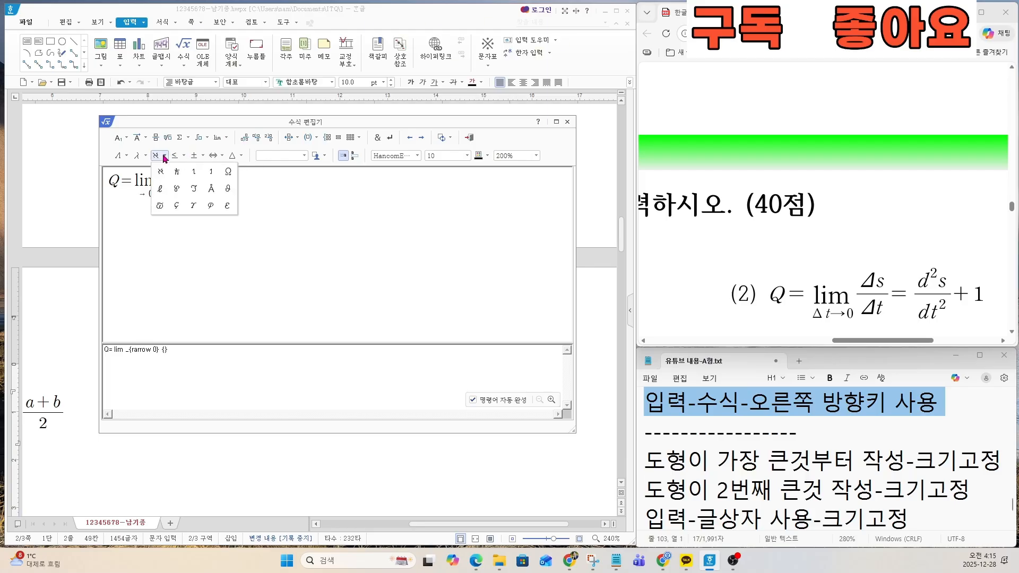
pyautogui.click(146, 156)
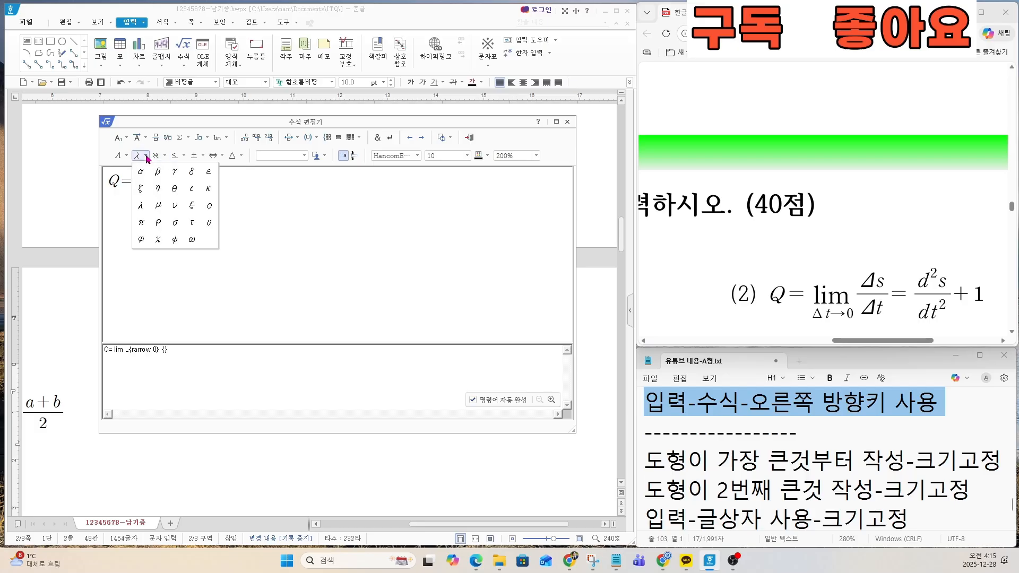
pyautogui.click(127, 156)
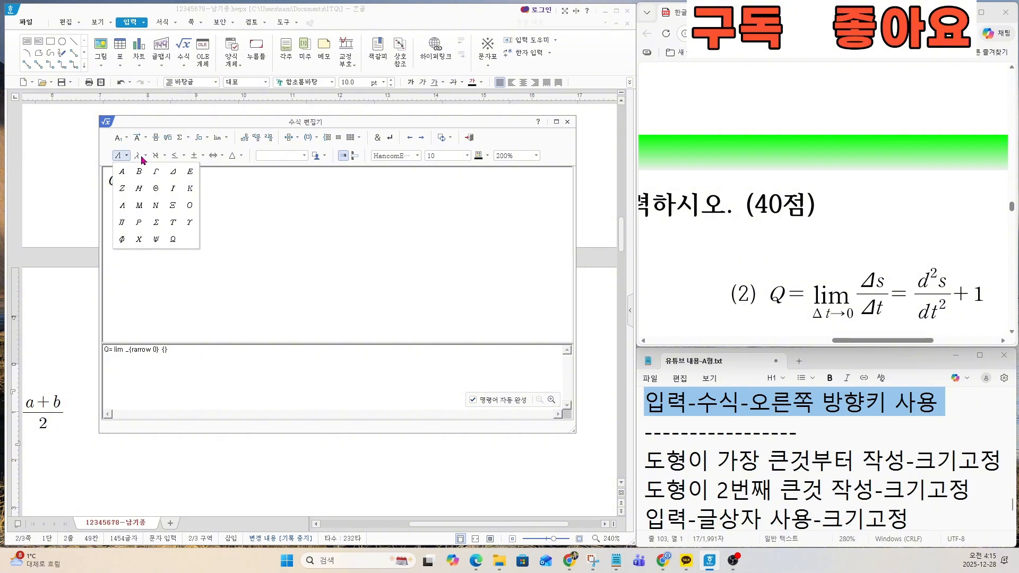
pyautogui.click(173, 177)
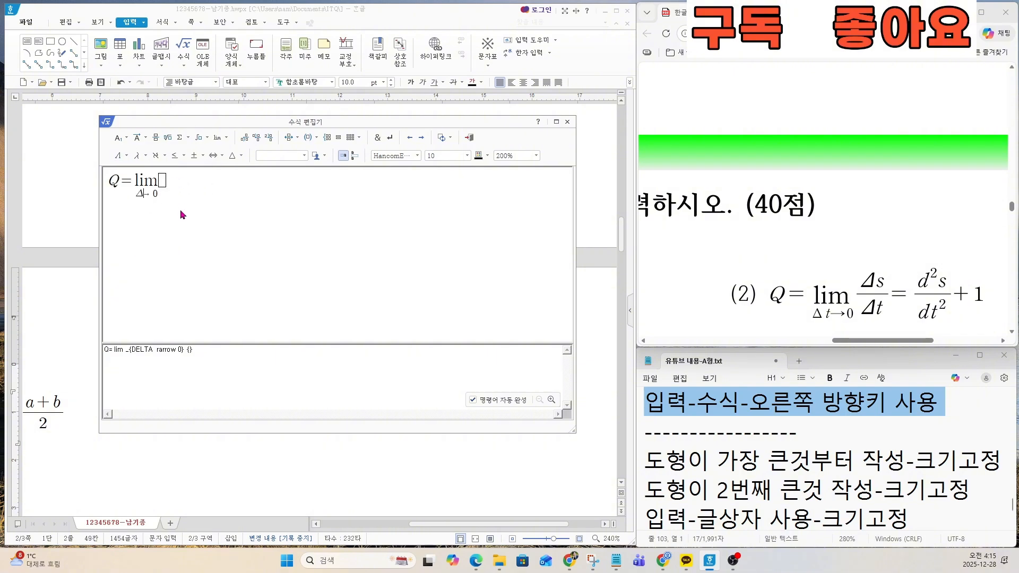
pyautogui.write('T')
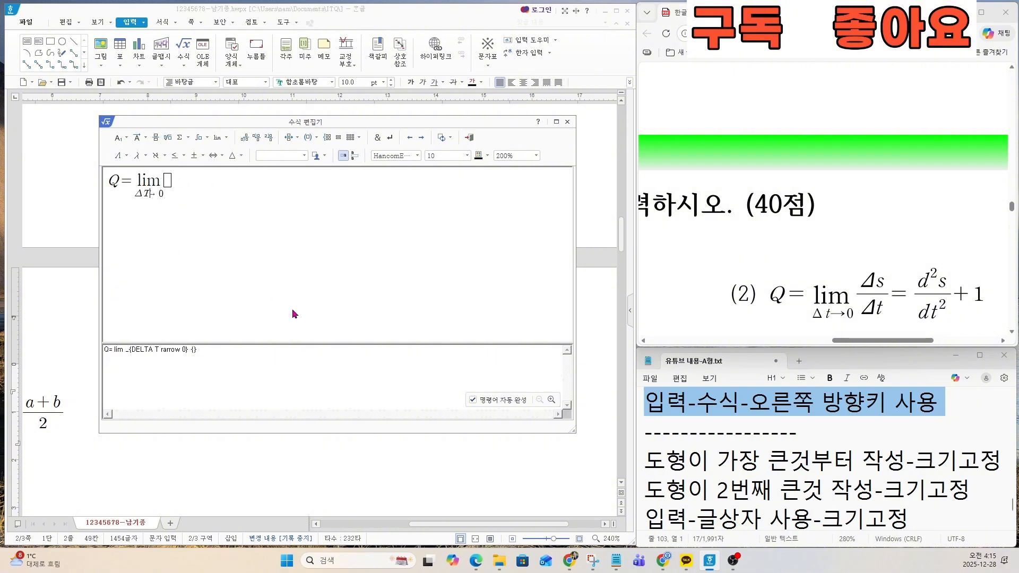
pyautogui.press('BackSpace')
pyautogui.write('t')
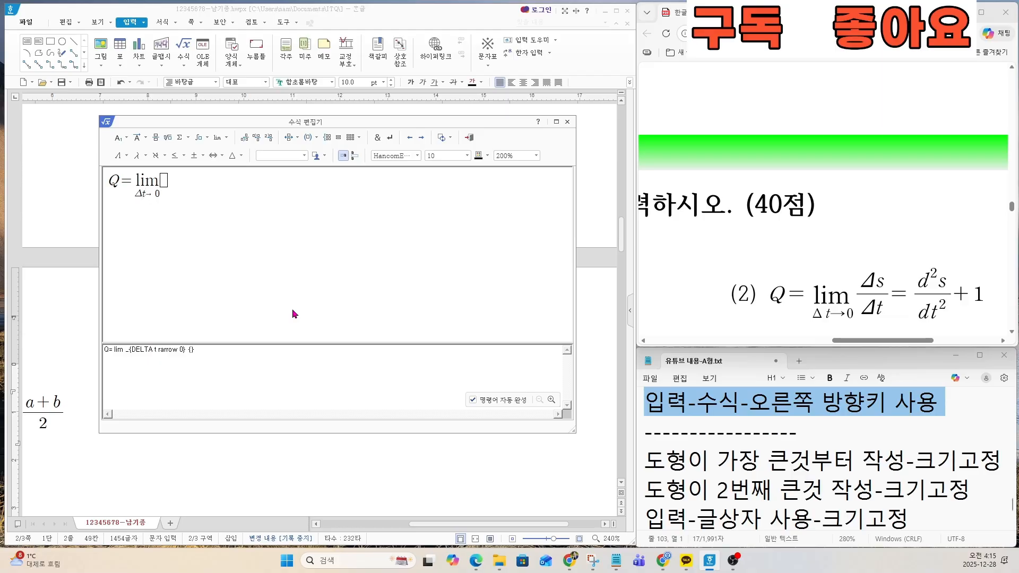
pyautogui.write('``')
# Step: Put two narrow equation spaces (``) between Δ and t, and move on to the empty slot after lim
pyautogui.press('Right')
pyautogui.press('Right')
pyautogui.press('Right')
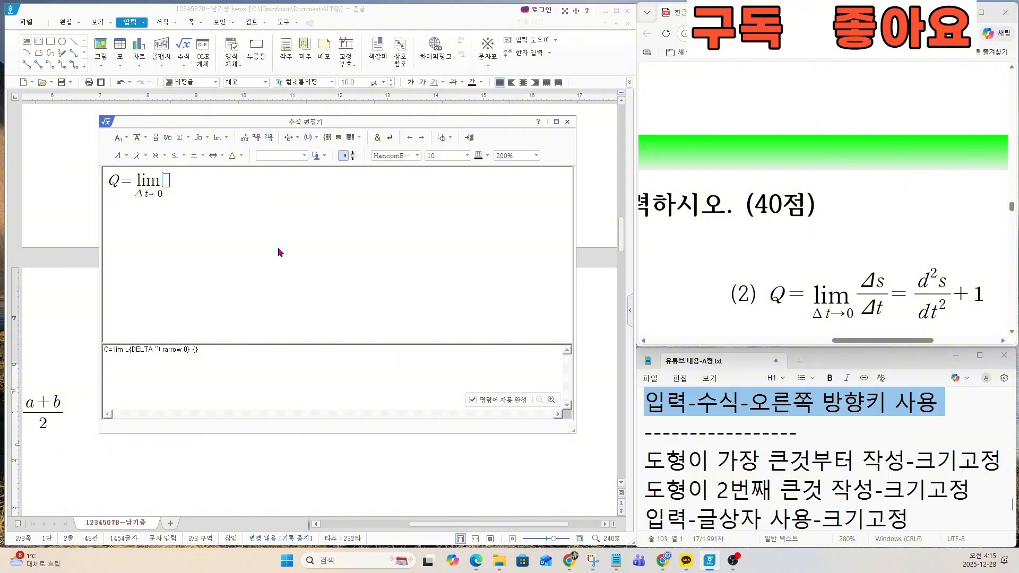
# Step: Add a fraction after lim with uppercase Greek Δ and s over Δ and t
pyautogui.click(156, 137)
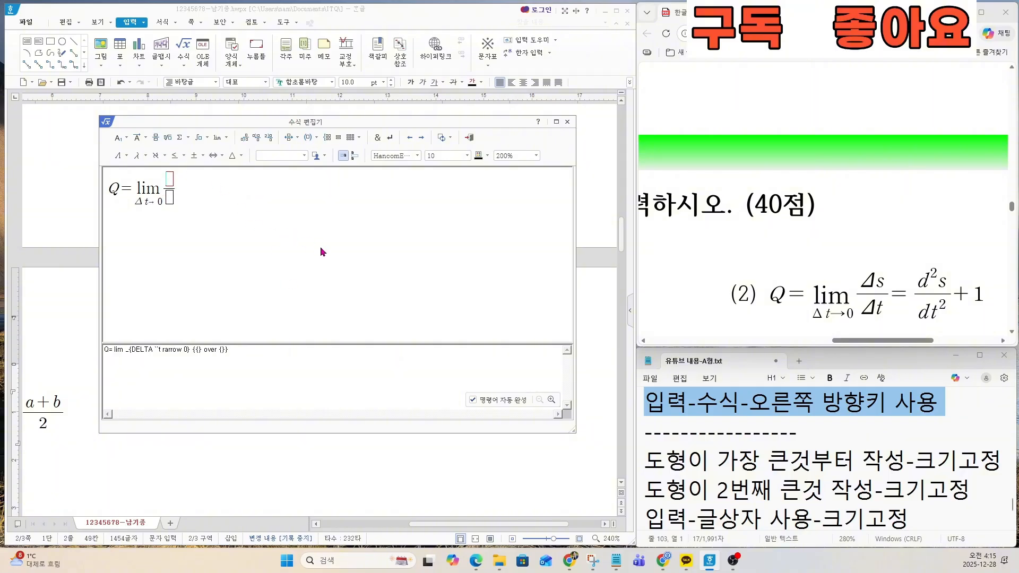
pyautogui.click(145, 157)
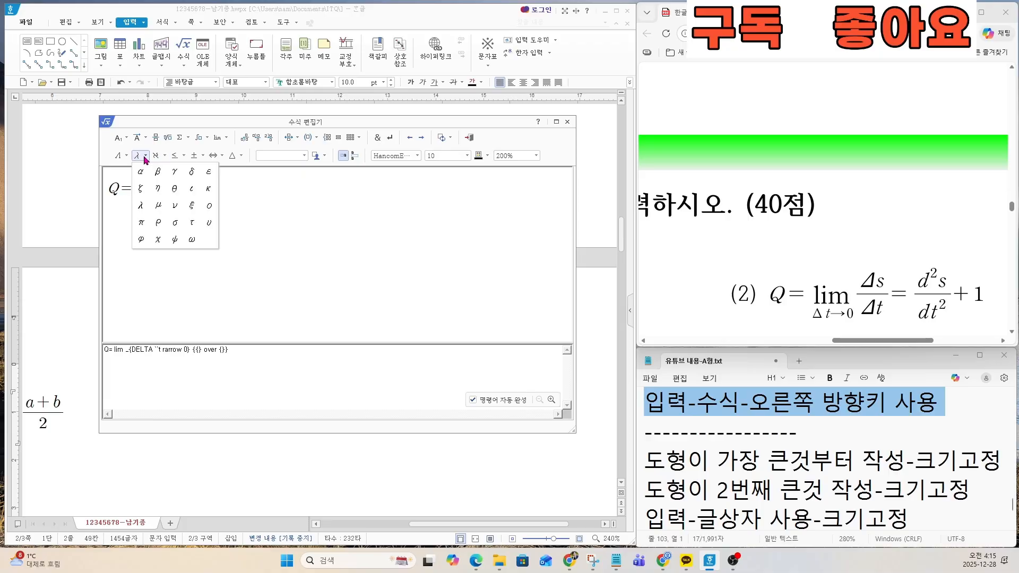
pyautogui.click(130, 156)
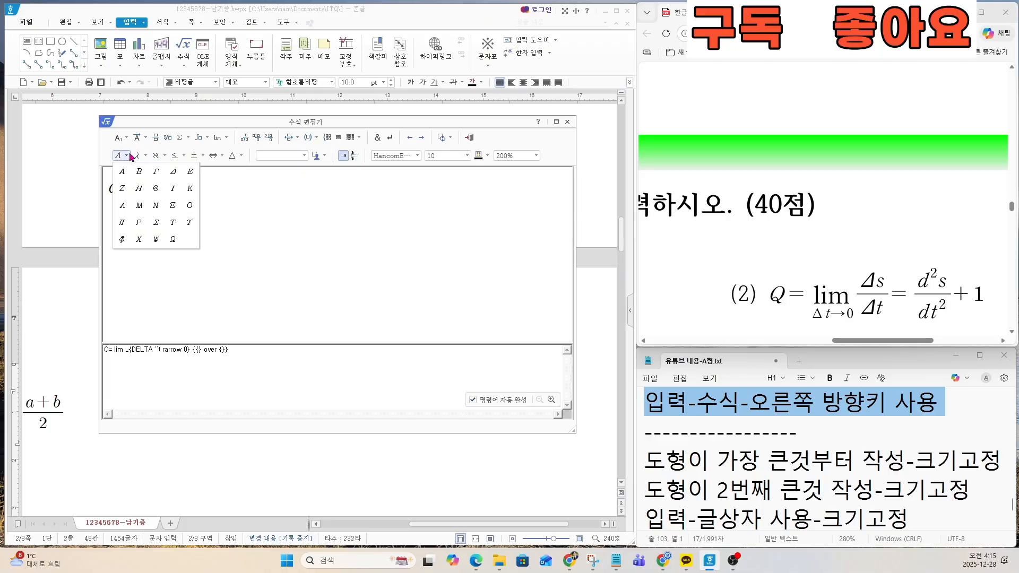
pyautogui.click(173, 171)
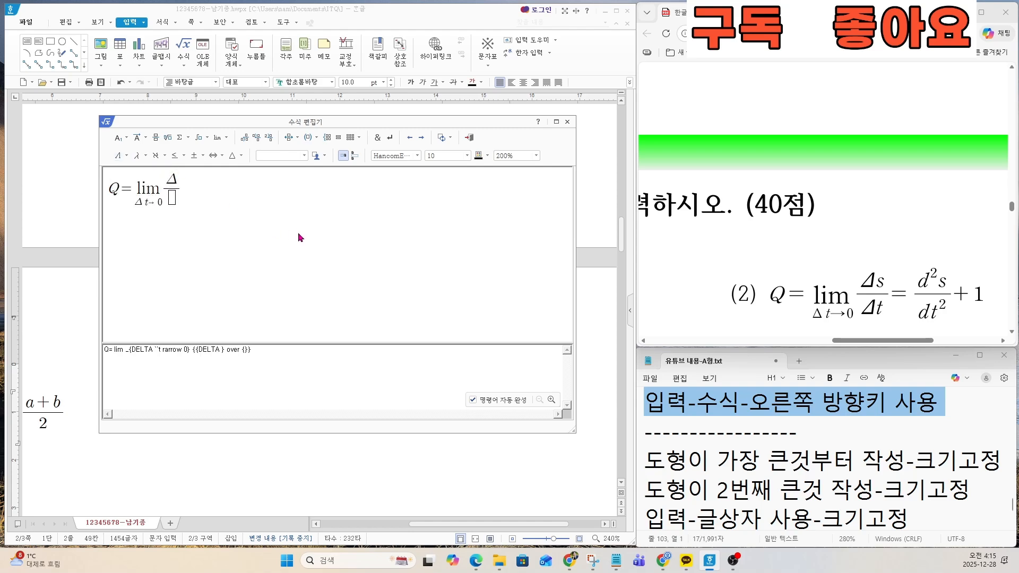
pyautogui.write('s')
pyautogui.press('Right')
pyautogui.click(127, 156)
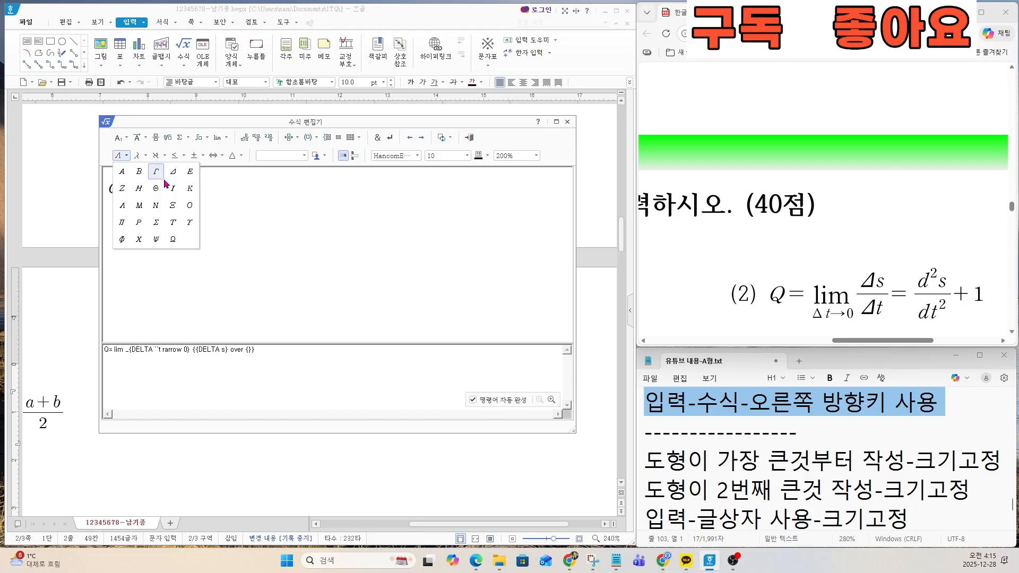
pyautogui.click(173, 171)
pyautogui.write('t} ')
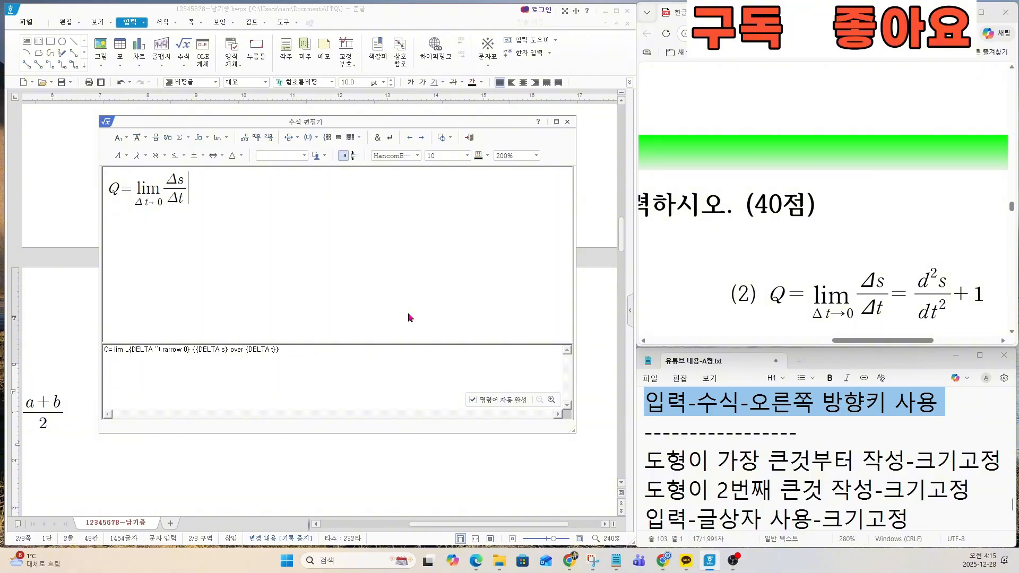
pyautogui.write('=')
# Step: Add an equals sign and a second fraction with d squared s as its numerator
pyautogui.click(155, 137)
pyautogui.write('d ')
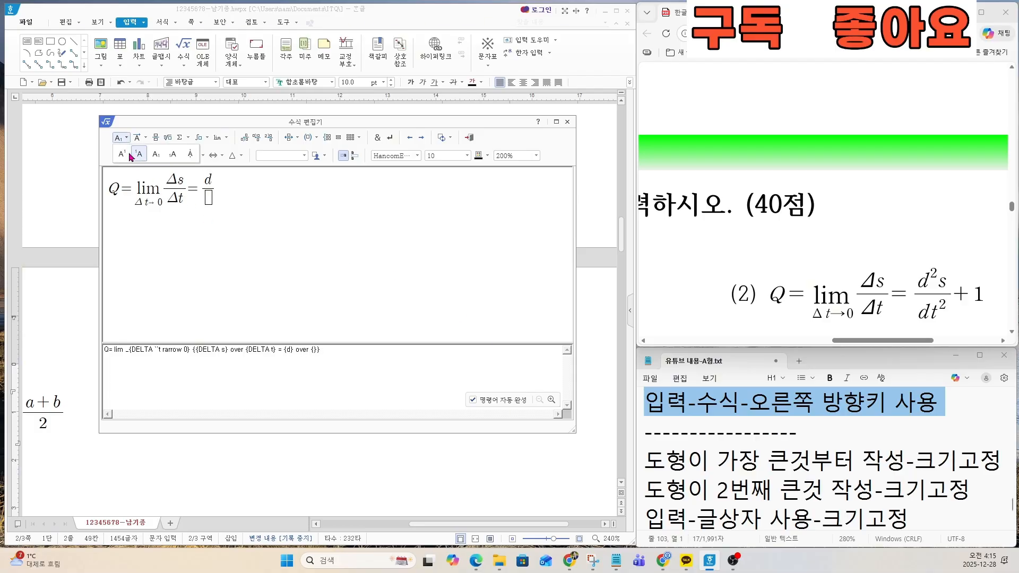
pyautogui.write('^{2')
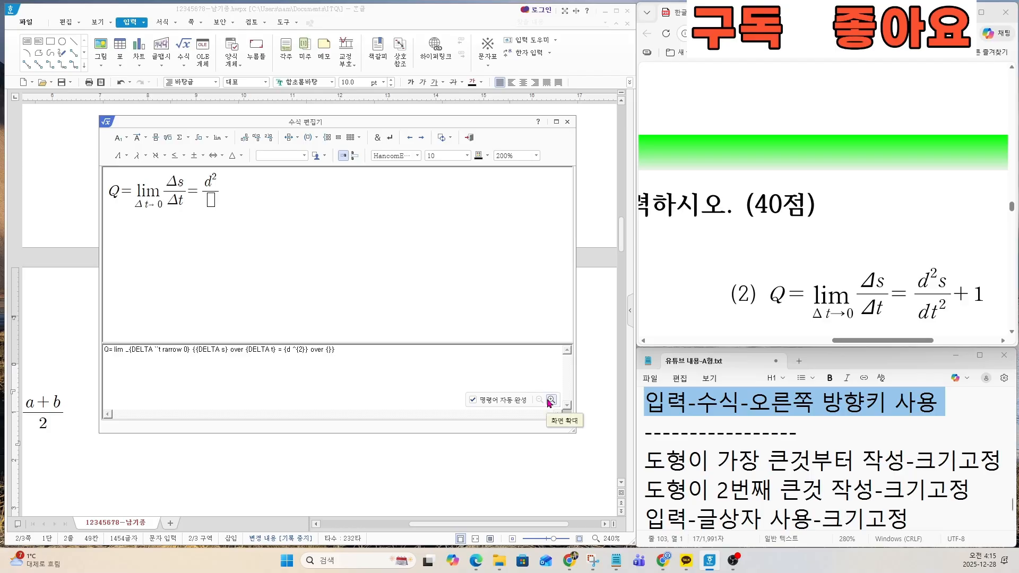
pyautogui.press('Right')
pyautogui.write('s')
pyautogui.press('Right')
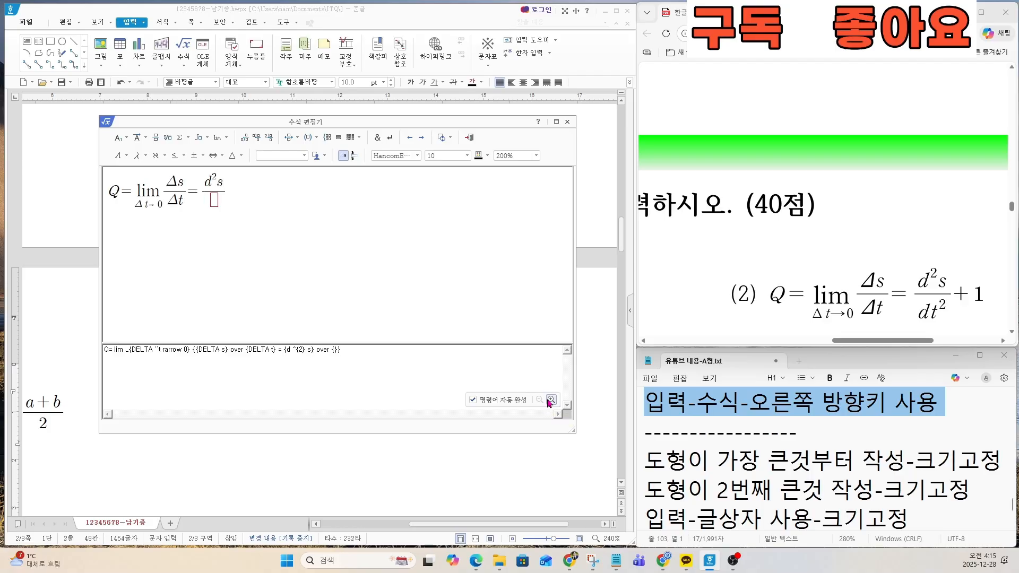
# Step: Fill the second fraction's denominator with dt and a superscript 2
pyautogui.write('dt')
pyautogui.click(122, 138)
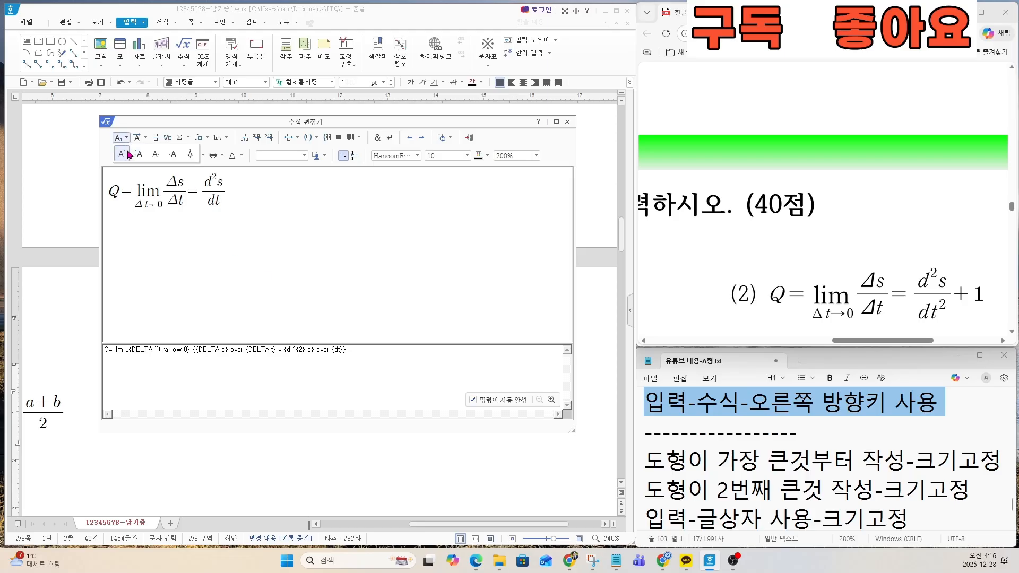
pyautogui.click(137, 155)
pyautogui.write('2')
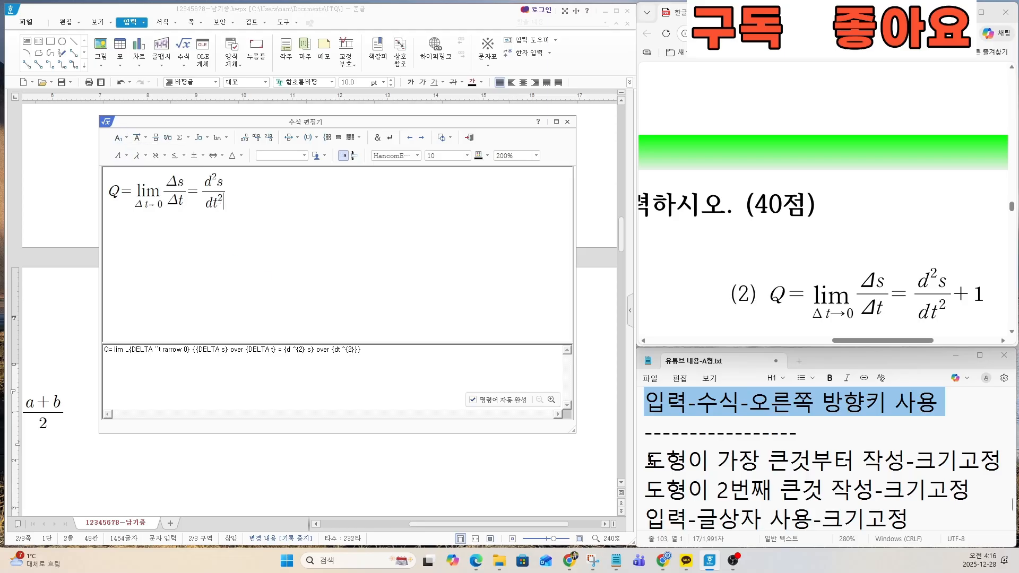
# Step: Append +1 after the second fraction and insert the finished equation (2) into the document
pyautogui.press('Right')
pyautogui.press('Right')
pyautogui.write('+1')
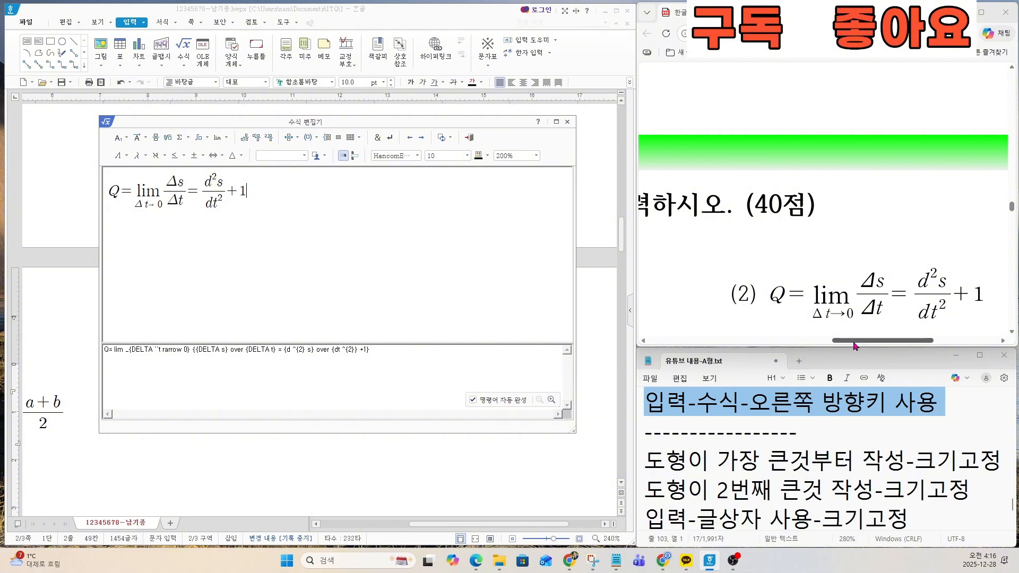
pyautogui.moveTo(853, 340)
pyautogui.mouseDown()
pyautogui.moveTo(883, 342)
pyautogui.moveTo(849, 341)
pyautogui.mouseUp()
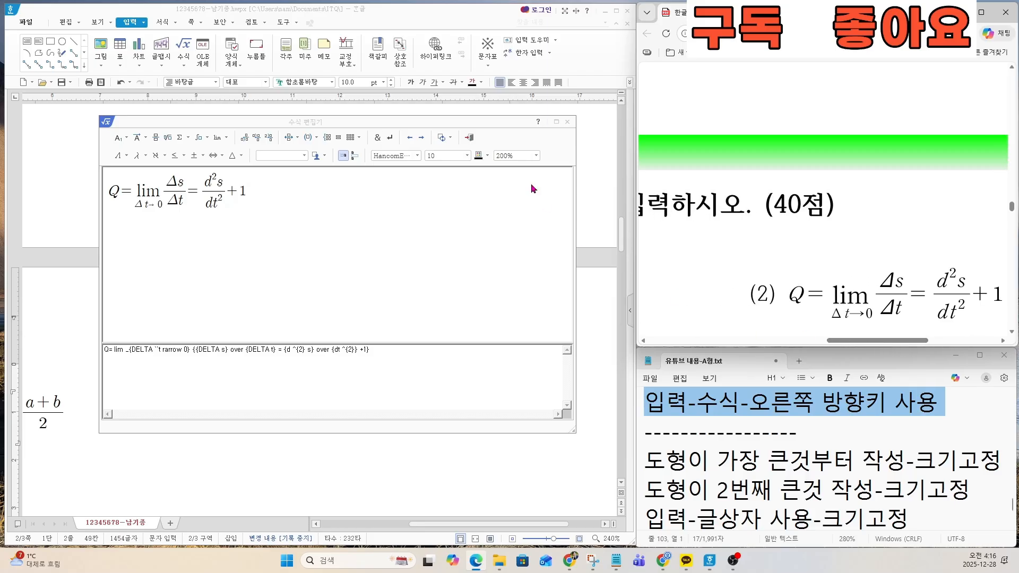
pyautogui.click(469, 137)
pyautogui.scroll(-5, 300, 434)
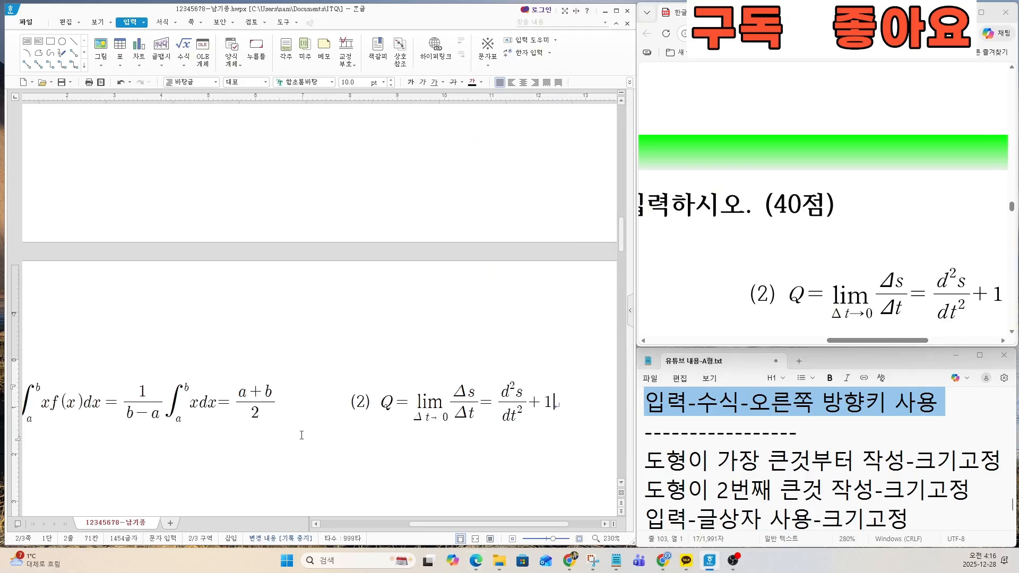
pyautogui.scroll(-2, 306, 428)
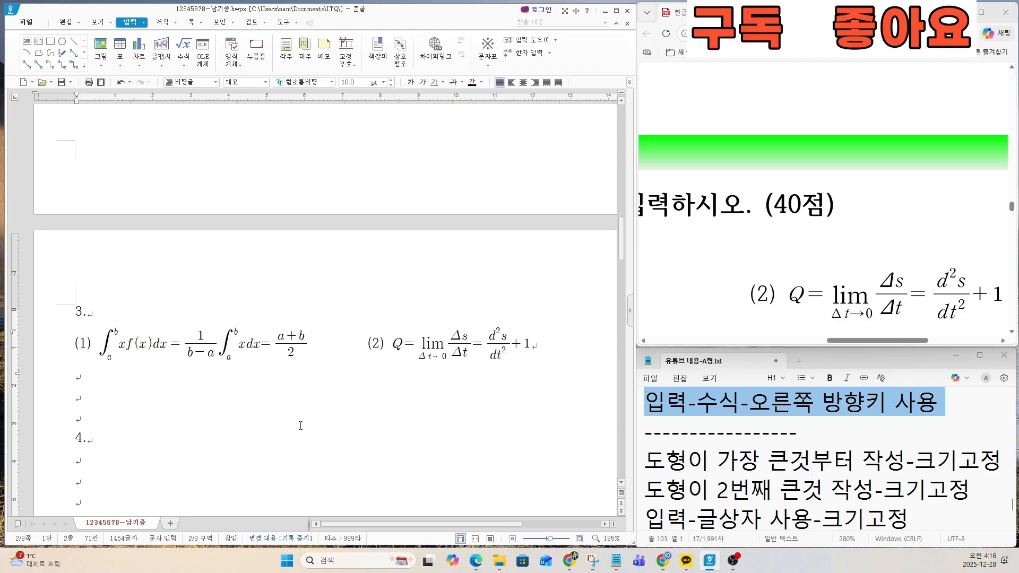
# Step: Highlight the note line "도형이 가장 큰것부터 작성-크기고정" and examine question 4's output drawing on the exam sheet
pyautogui.scroll(-2, 736, 297)
pyautogui.scroll(-4, 736, 297)
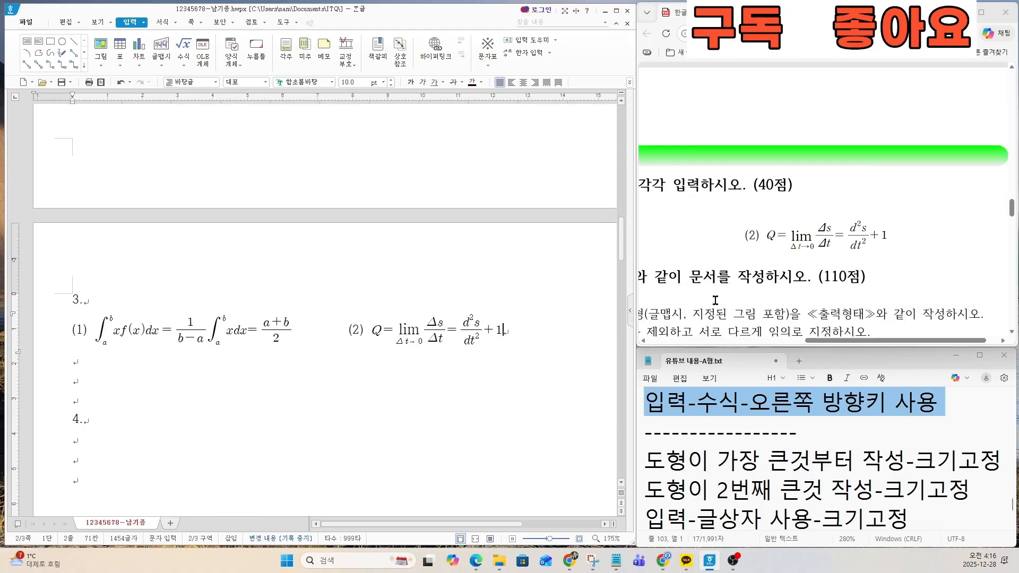
pyautogui.click(718, 466)
pyautogui.scroll(-3, 715, 305)
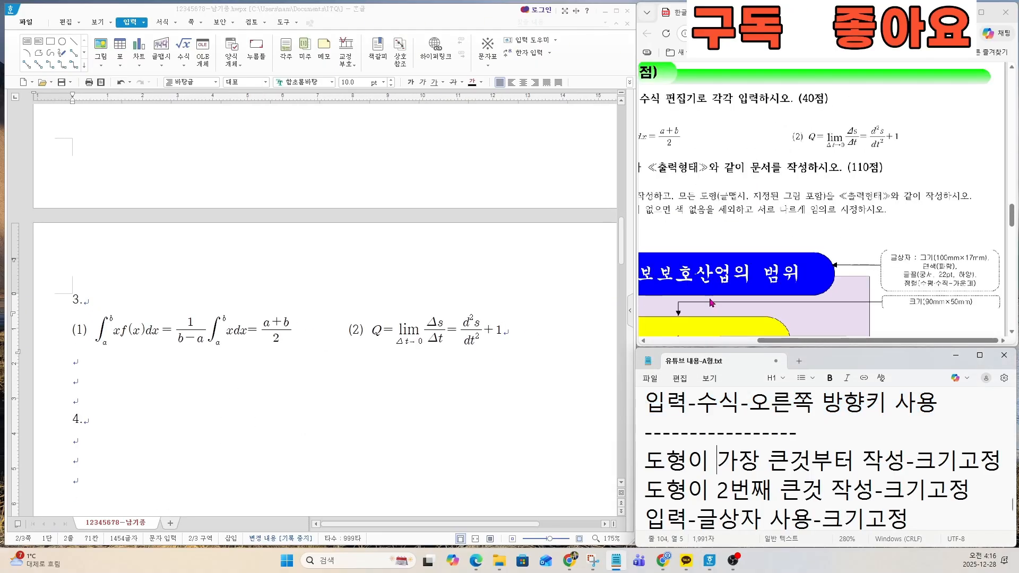
pyautogui.scroll(-1, 723, 300)
pyautogui.scroll(-1, 723, 300)
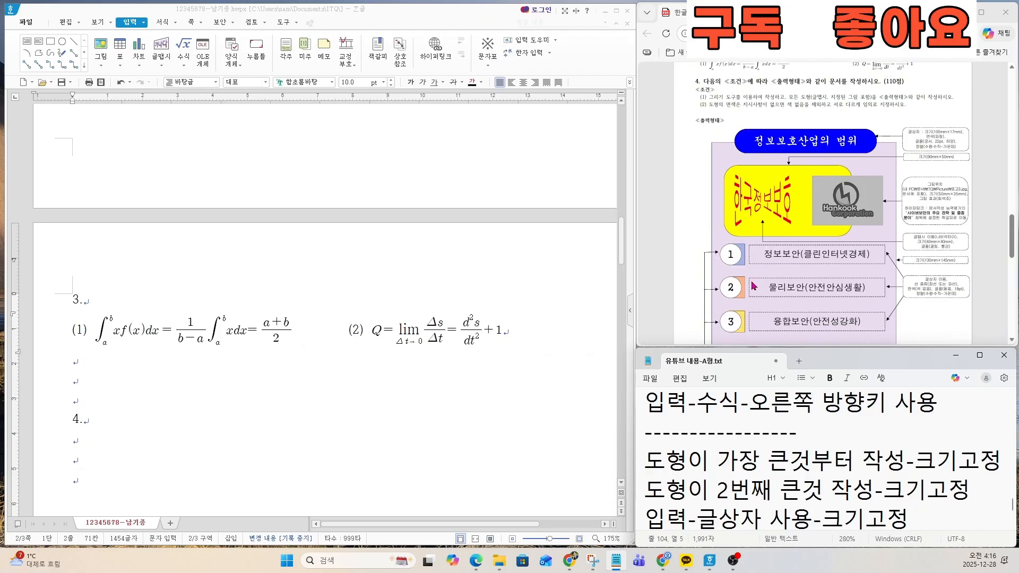
pyautogui.moveTo(654, 460)
pyautogui.mouseDown()
pyautogui.moveTo(981, 461)
pyautogui.moveTo(636, 457)
pyautogui.mouseUp()
pyautogui.scroll(1, 790, 289)
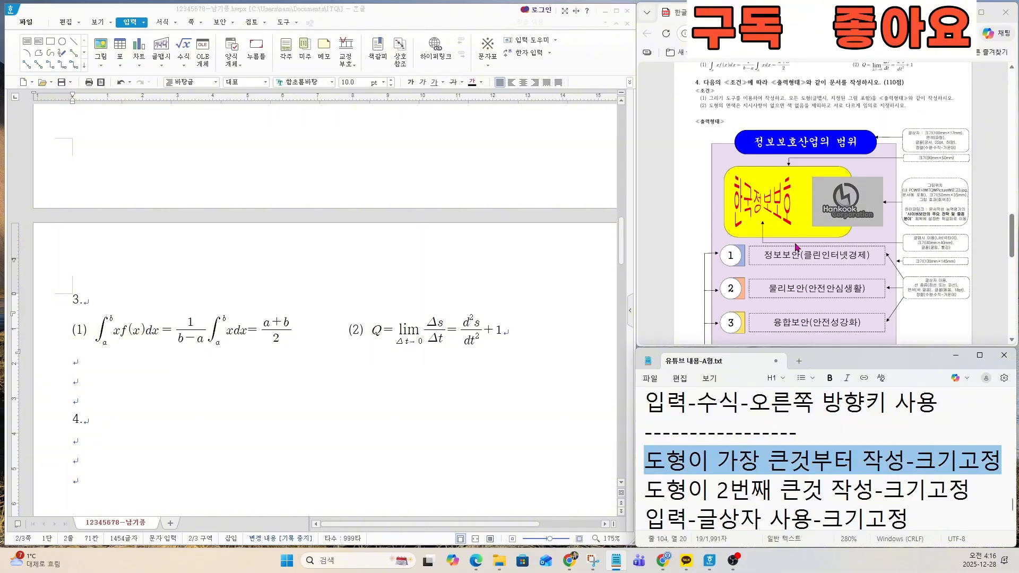
pyautogui.scroll(-1, 802, 285)
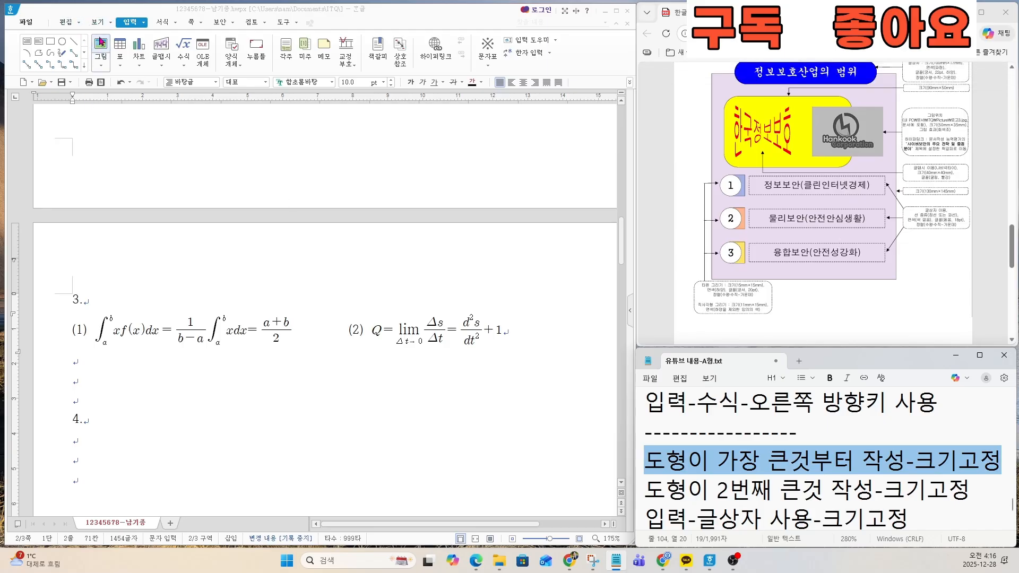
# Step: Draw a rectangle about 64 × 61 mm in the empty area below the heading 4
pyautogui.click(121, 25)
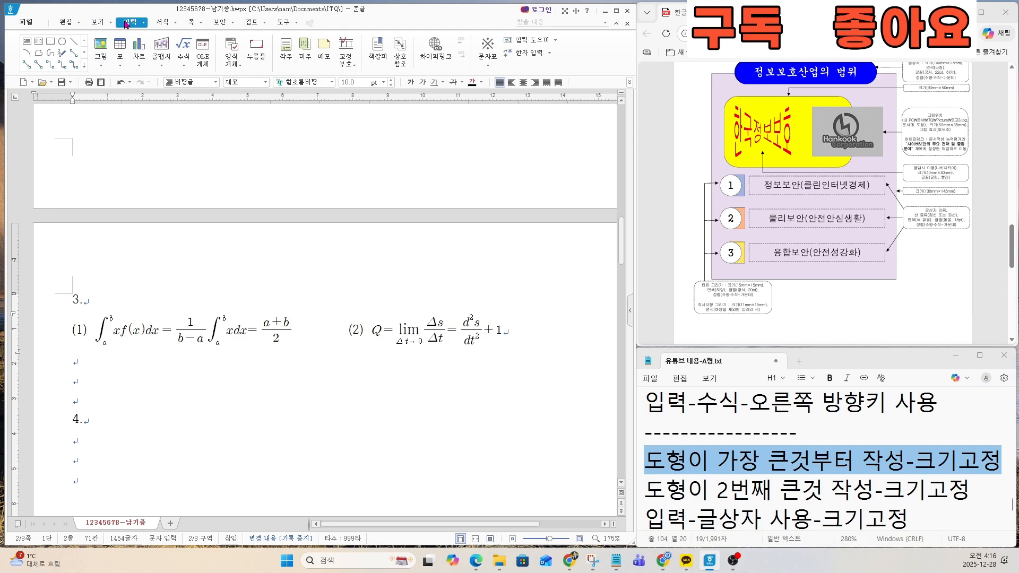
pyautogui.click(53, 47)
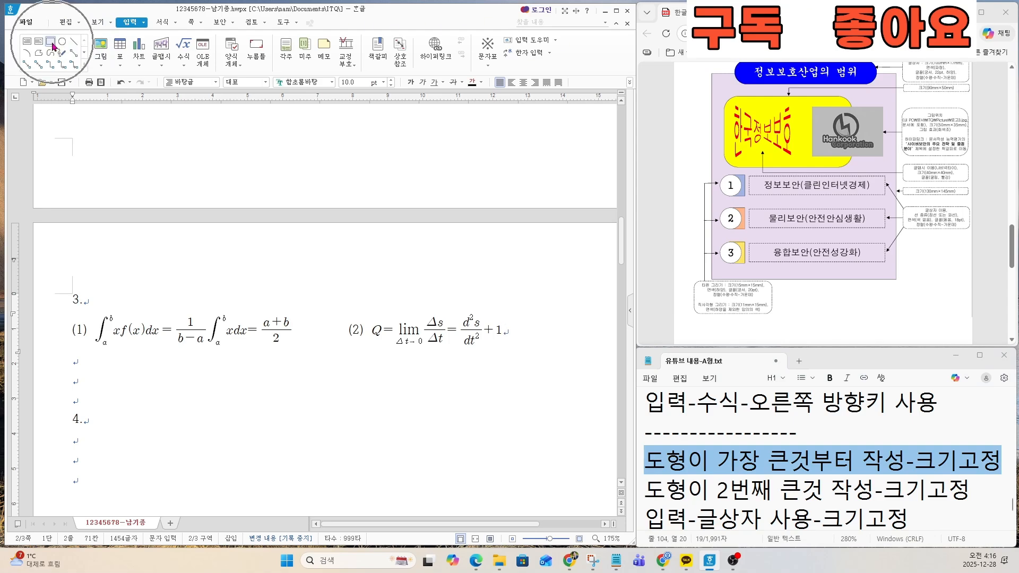
pyautogui.scroll(-5, 158, 333)
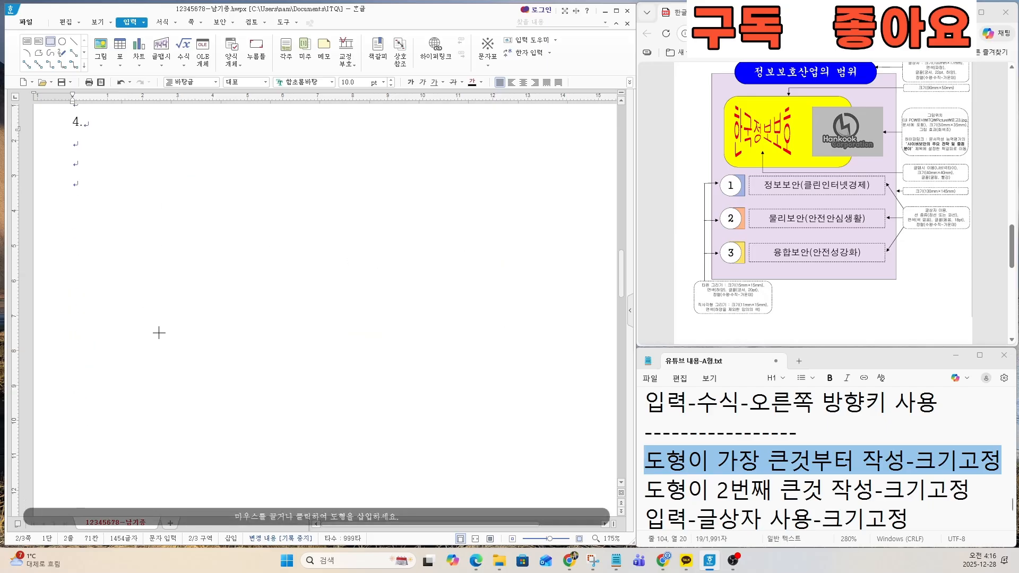
pyautogui.moveTo(116, 177); pyautogui.dragTo(342, 391)
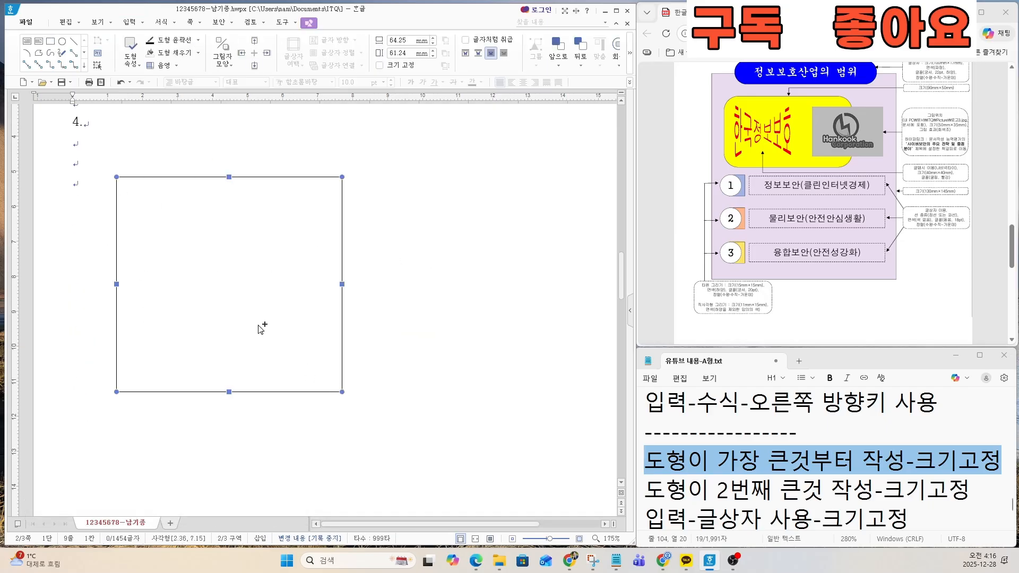
# Step: Set the rectangle's width to 135 mm and height to 145 mm, and lock its size (크기 고정)
pyautogui.doubleClick(281, 310)
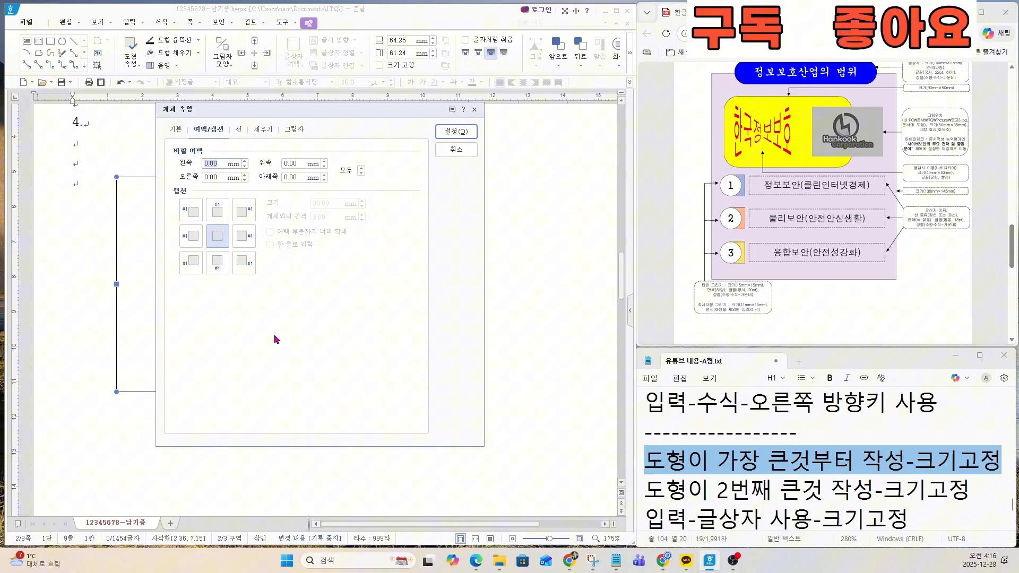
pyautogui.click(175, 130)
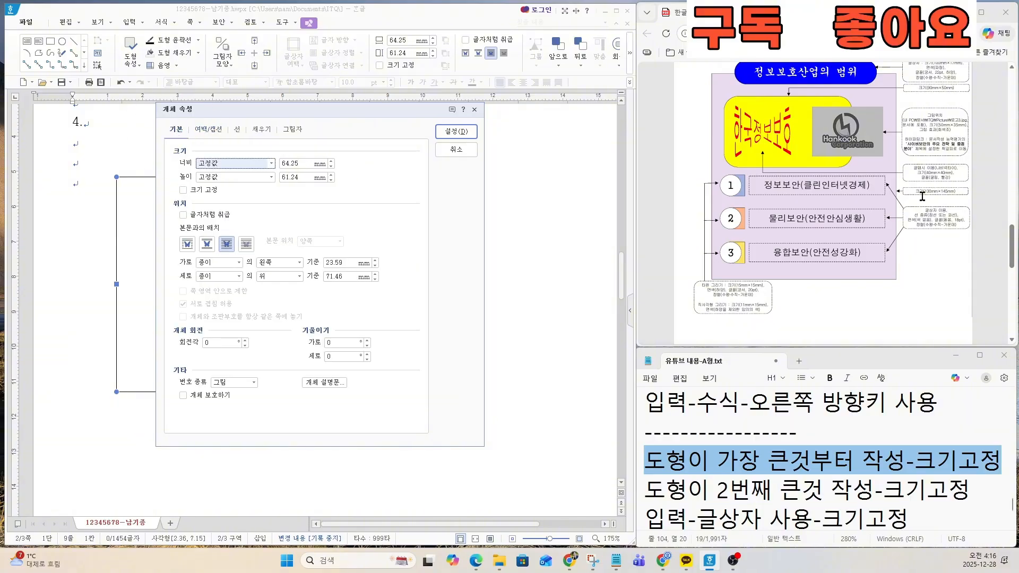
pyautogui.scroll(4, 888, 203)
pyautogui.scroll(-2, 884, 278)
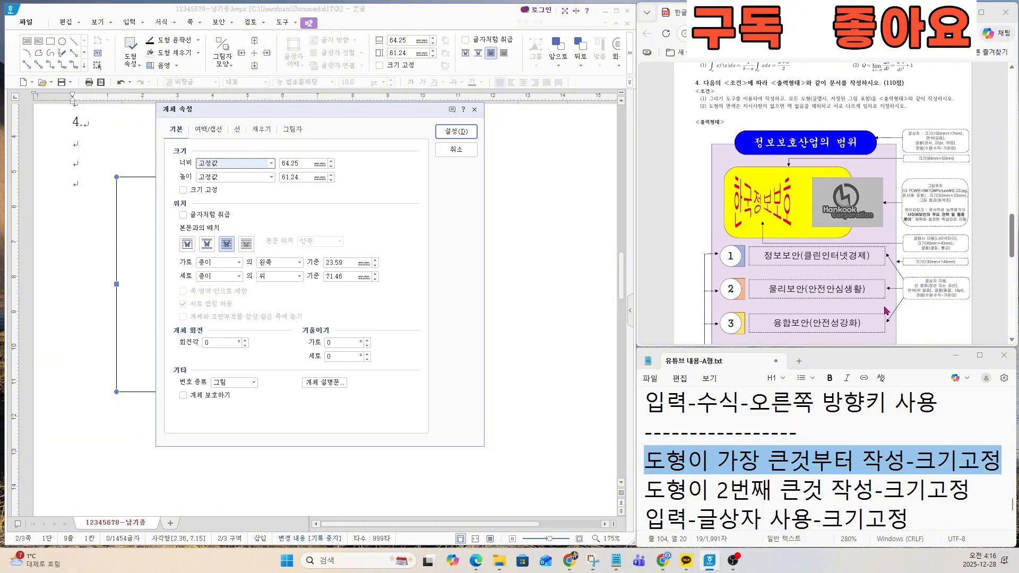
pyautogui.scroll(-2, 886, 311)
pyautogui.scroll(2, 871, 279)
pyautogui.scroll(5, 924, 274)
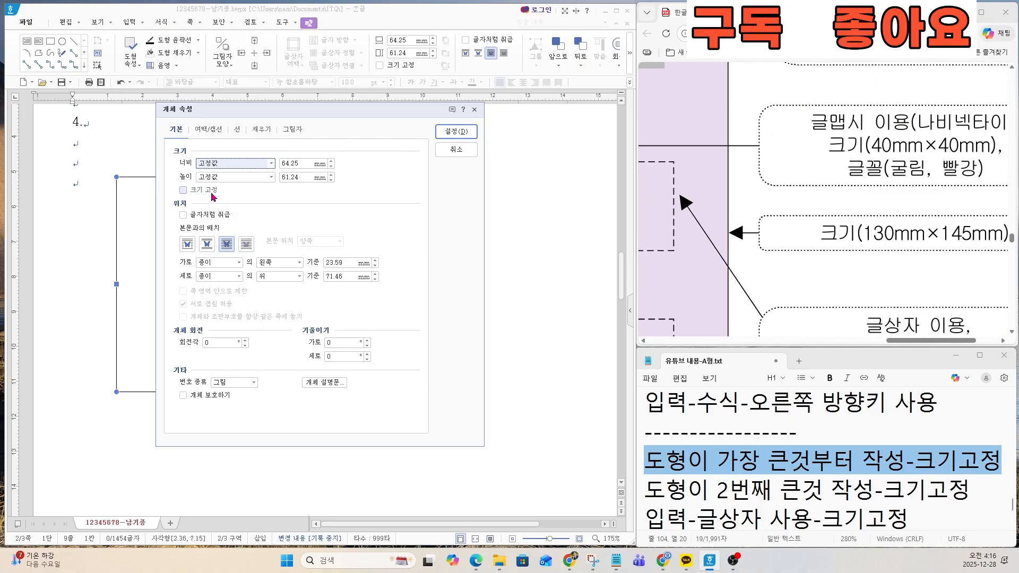
pyautogui.doubleClick(290, 163)
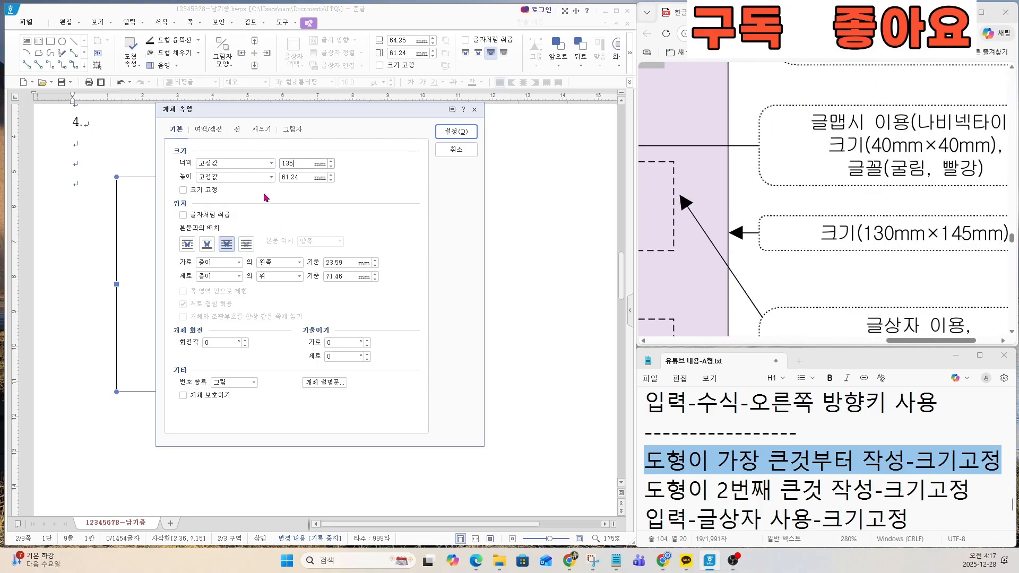
pyautogui.press('Tab')
pyautogui.click(195, 189)
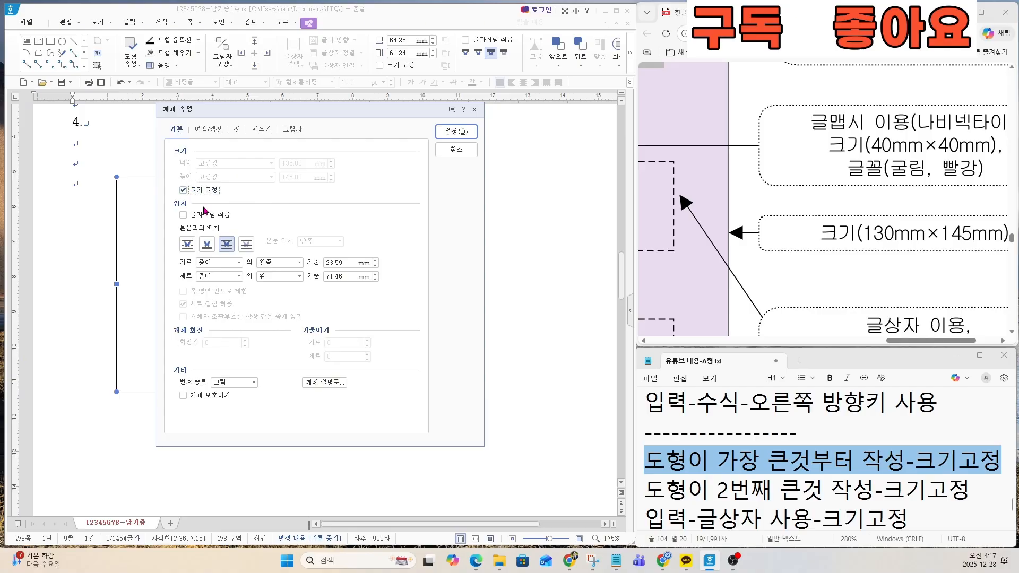
# Step: Fill the rectangle with a pale yellow face colour and apply the object properties
pyautogui.click(258, 130)
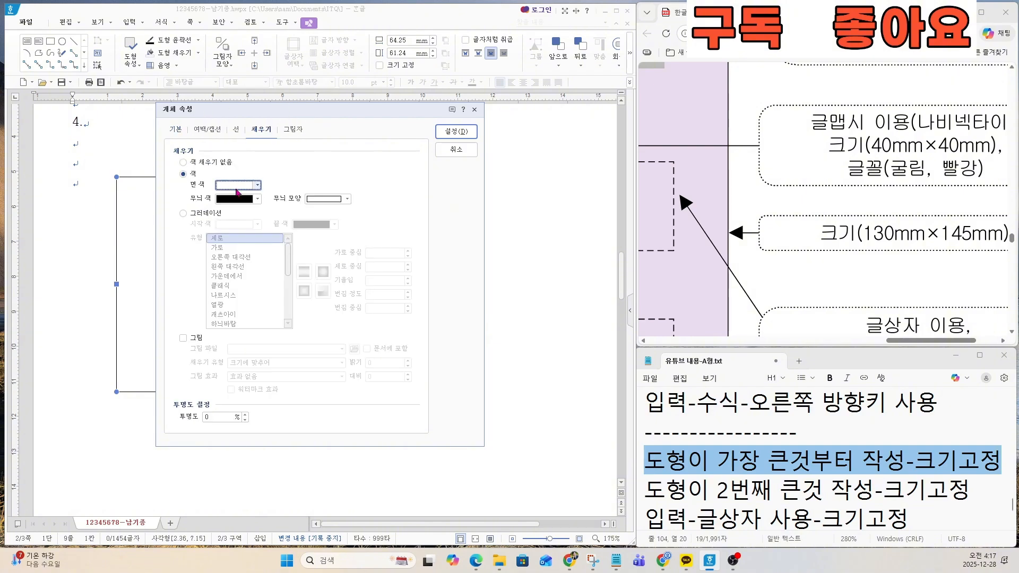
pyautogui.click(237, 185)
pyautogui.click(291, 247)
pyautogui.click(456, 131)
pyautogui.scroll(-6, 342, 344)
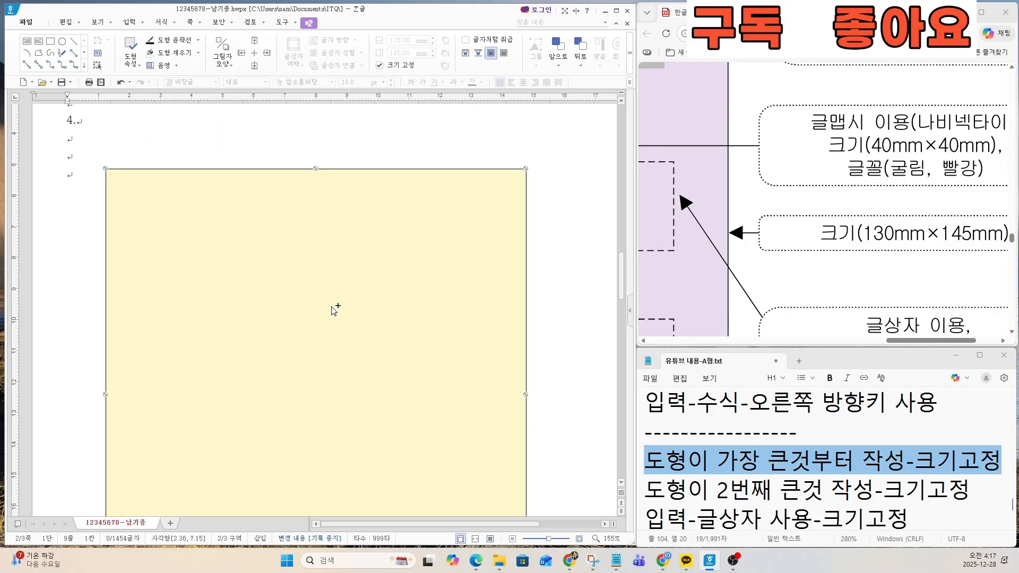
pyautogui.scroll(-5, 789, 274)
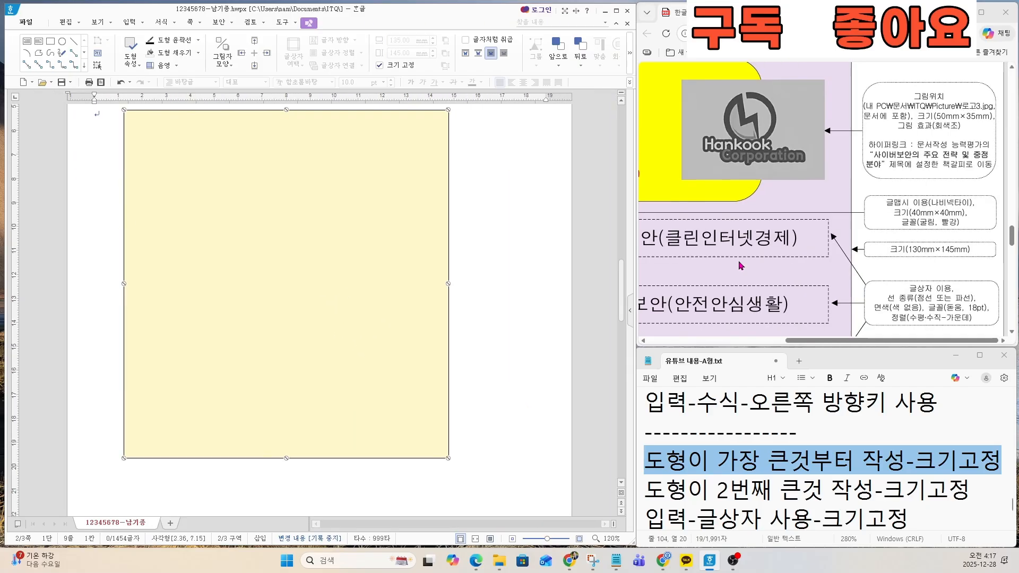
pyautogui.scroll(3, 294, 230)
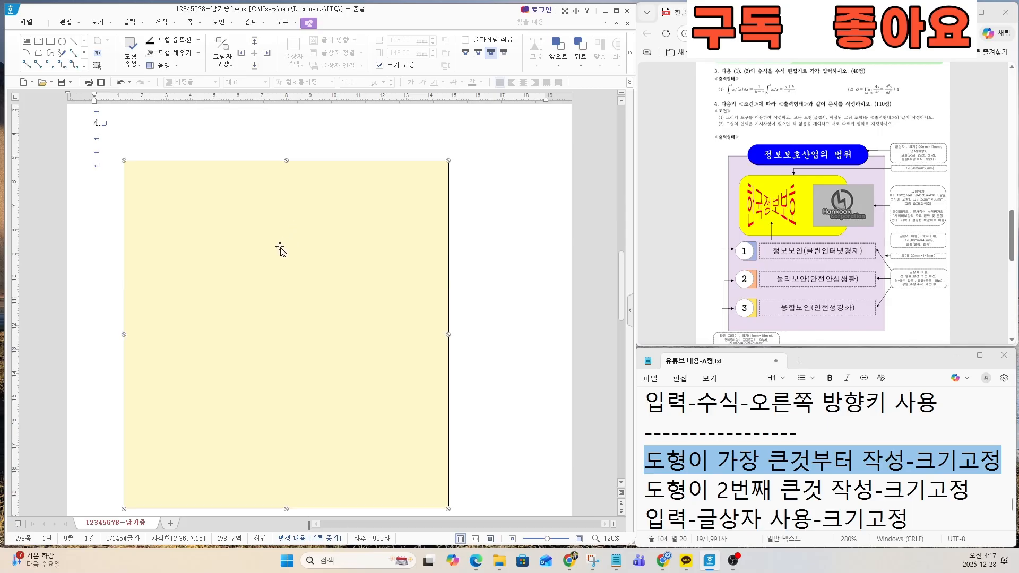
pyautogui.scroll(-1, 382, 282)
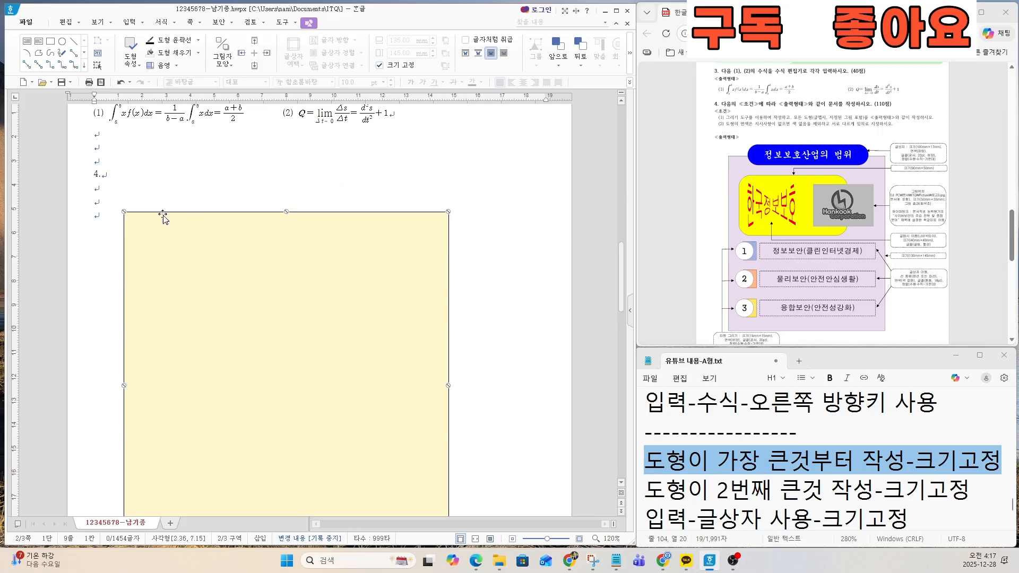
# Step: Move the pale yellow rectangle further down the page, leaving more empty space below heading 4
pyautogui.press('ctrl')
pyautogui.moveTo(274, 282); pyautogui.dragTo(268, 316)
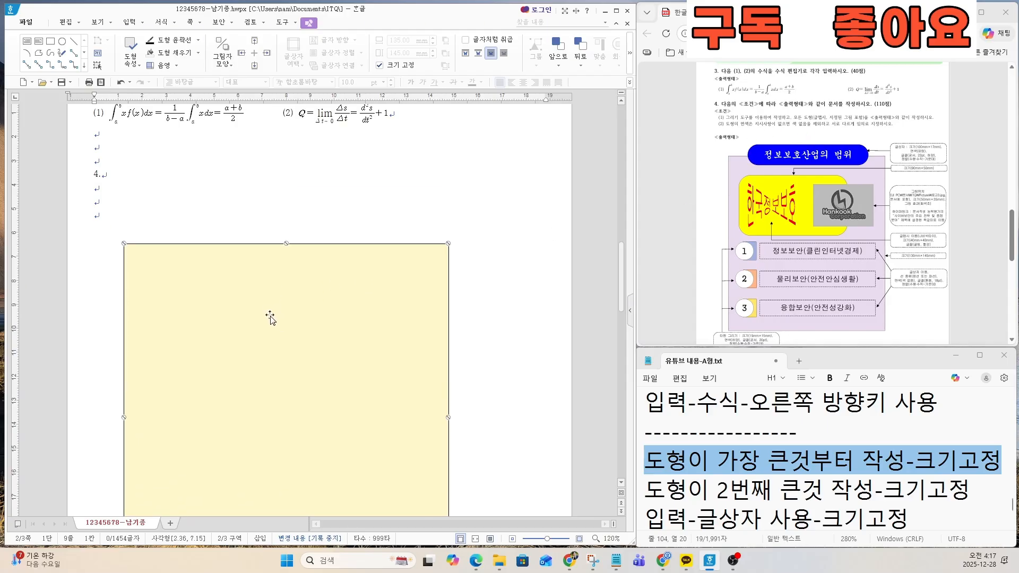
pyautogui.scroll(-2, 284, 305)
pyautogui.moveTo(285, 259); pyautogui.dragTo(284, 274)
pyautogui.scroll(3, 285, 264)
pyautogui.scroll(3, 285, 267)
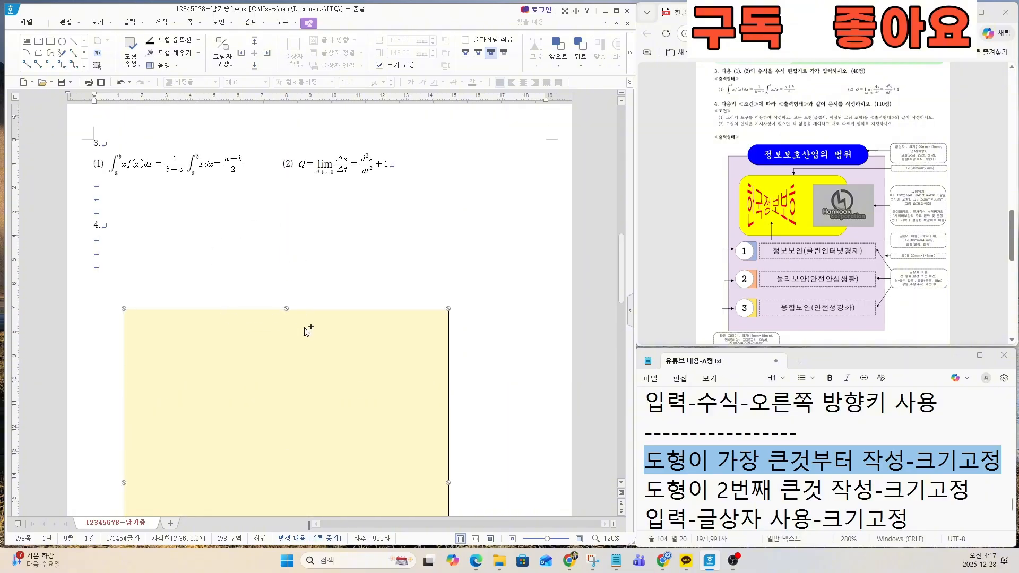
pyautogui.press('ctrl')
pyautogui.press('ctrl')
# Step: Check the second shape's required size on the exam sheet and draw a rectangle about 78 × 44 mm inside the yellow one
pyautogui.scroll(-3, 840, 246)
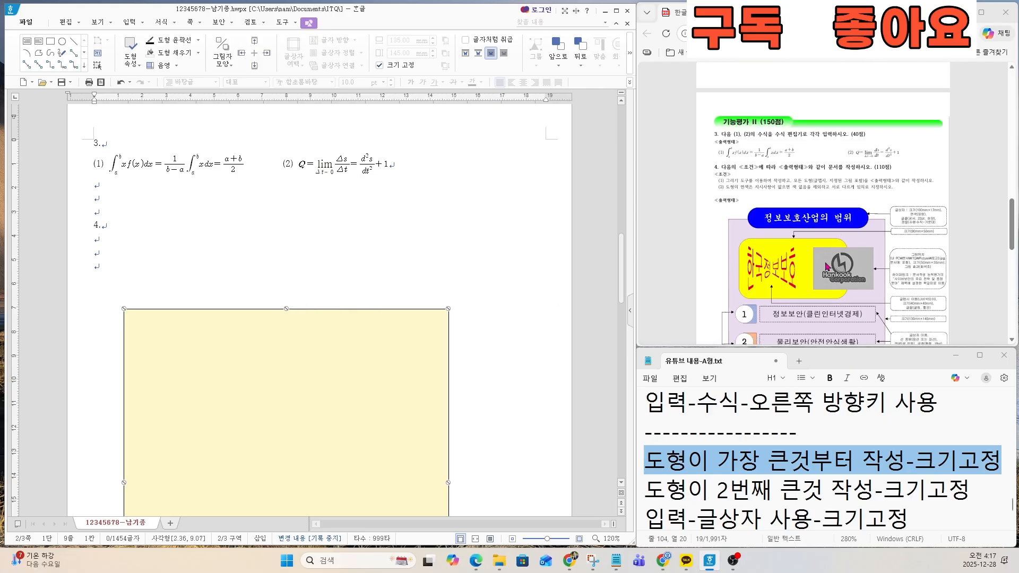
pyautogui.scroll(2, 802, 218)
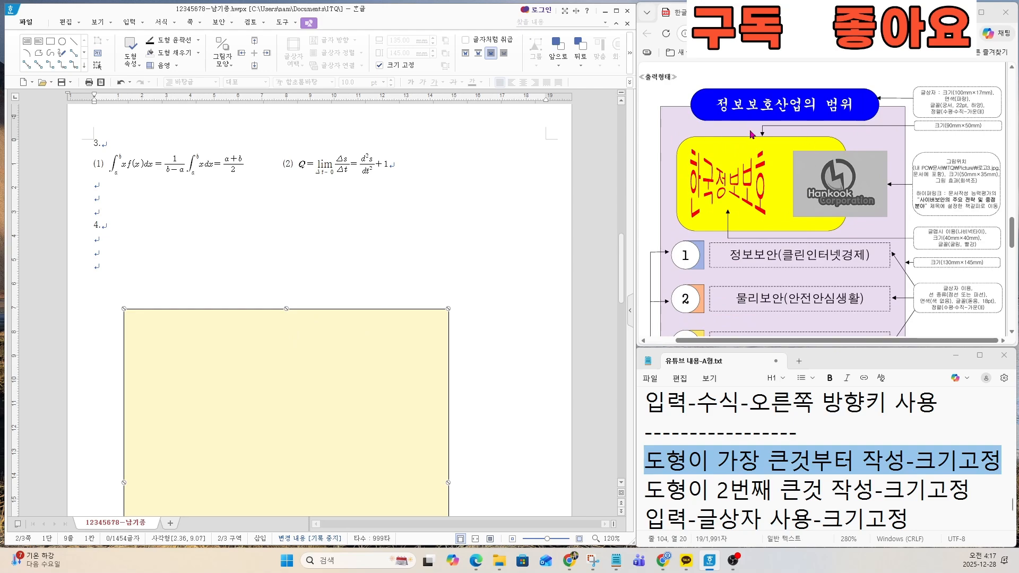
pyautogui.scroll(5, 961, 144)
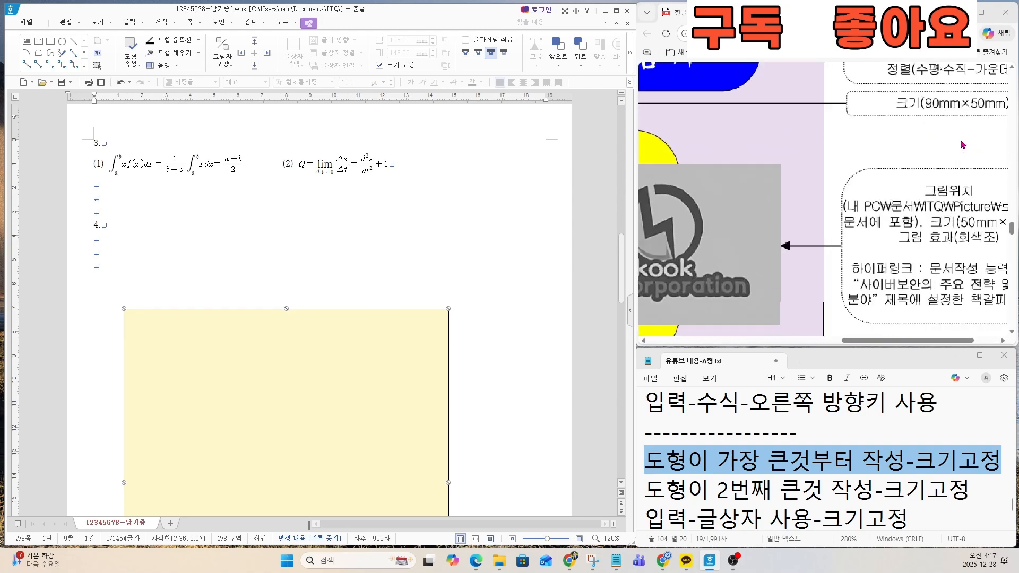
pyautogui.scroll(1, 956, 147)
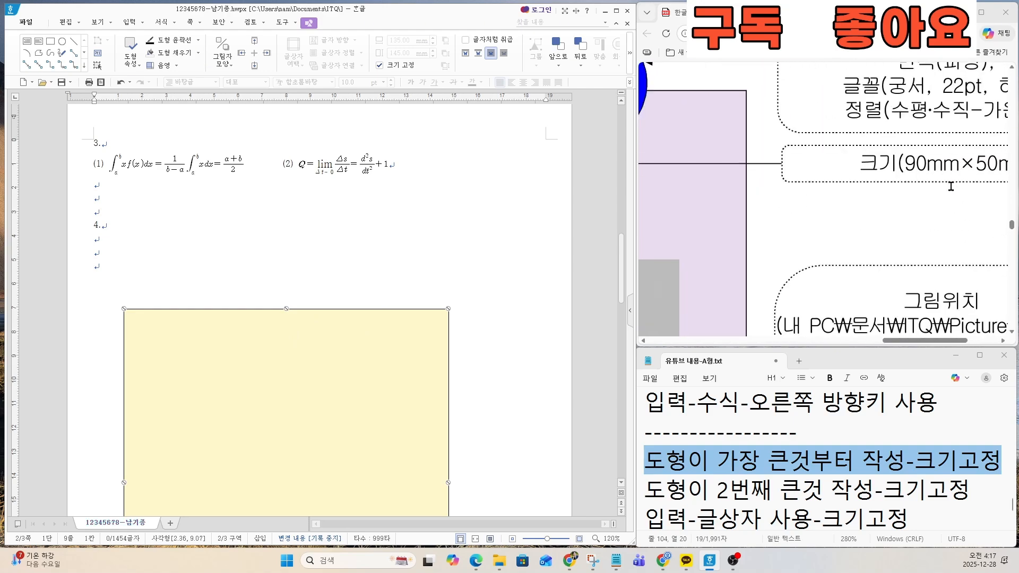
pyautogui.moveTo(912, 341); pyautogui.dragTo(934, 341)
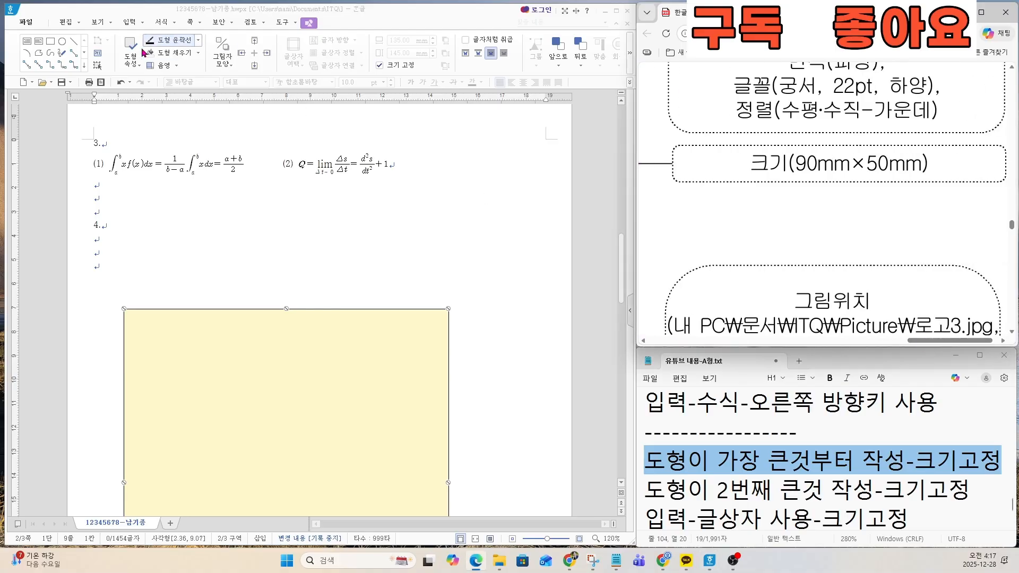
pyautogui.click(51, 45)
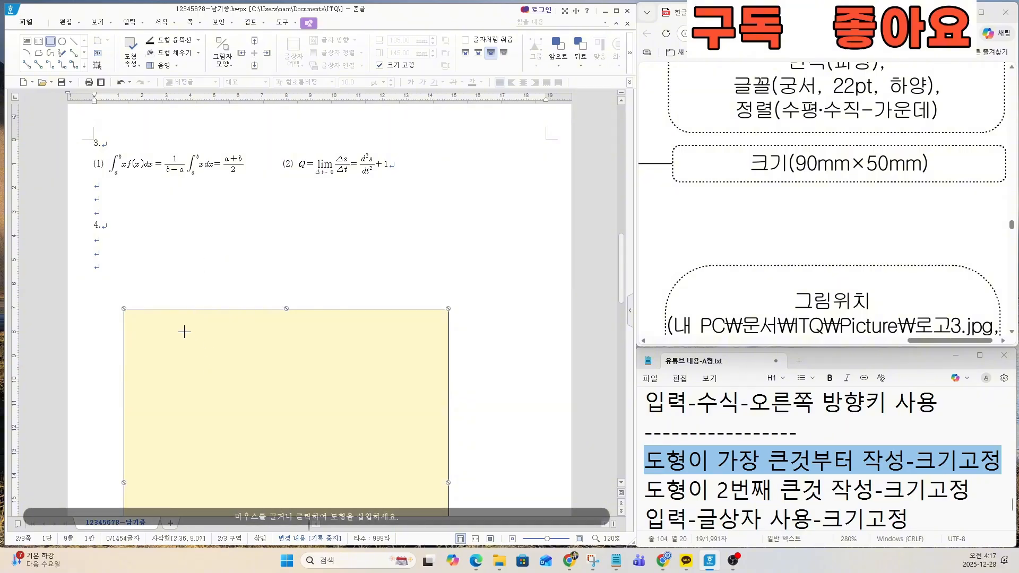
pyautogui.moveTo(176, 324); pyautogui.dragTo(363, 431)
# Step: Set the inner rectangle's width to 90 mm and height to 50 mm, and lock its size (크기 고정)
pyautogui.doubleClick(252, 366)
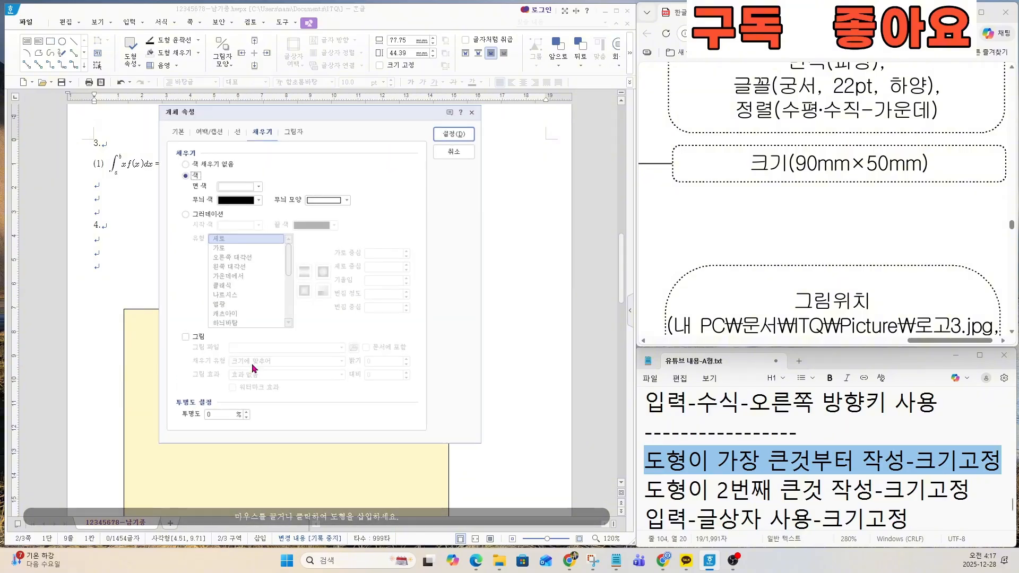
pyautogui.click(176, 130)
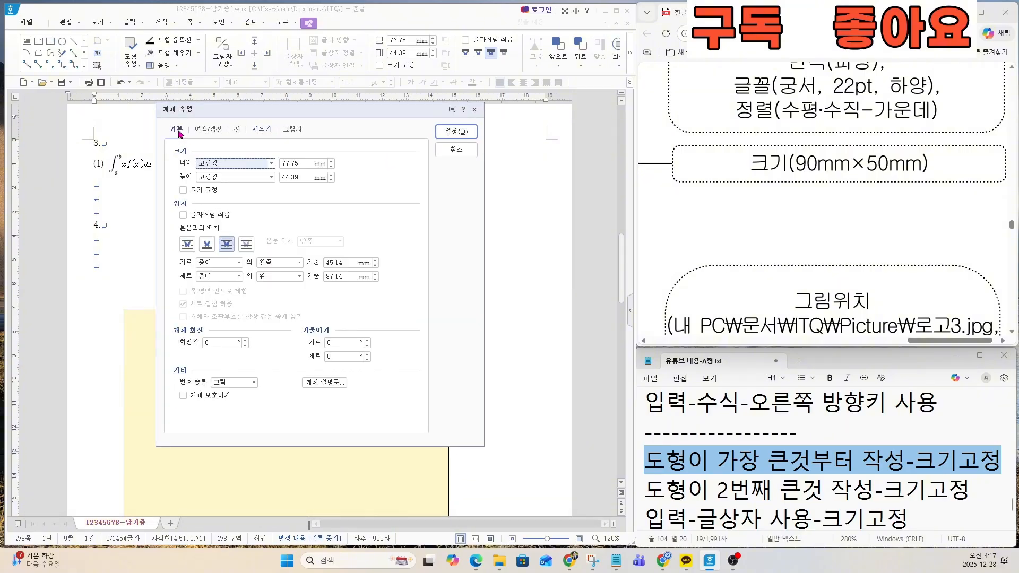
pyautogui.doubleClick(294, 166)
pyautogui.write('90')
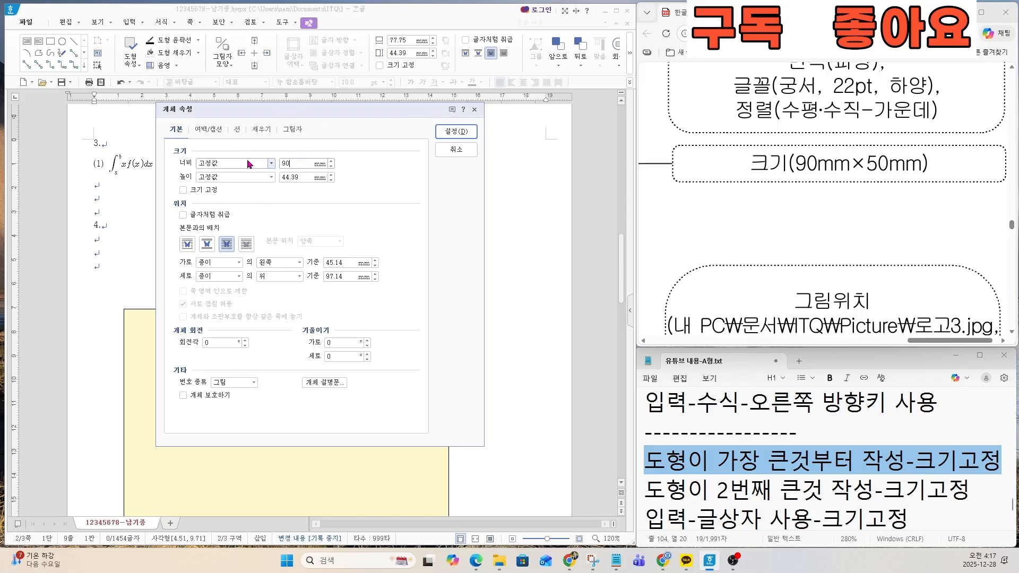
pyautogui.press('Tab')
pyautogui.write('50')
pyautogui.click(182, 191)
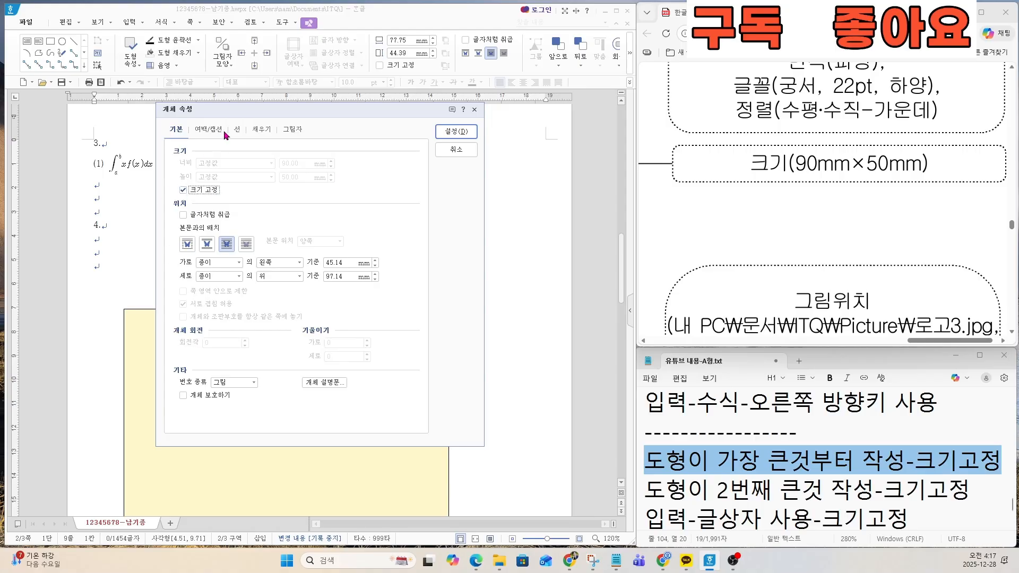
# Step: Compare the shape with the exam sheet and give the inner rectangle rounded corners (둥근 모양)
pyautogui.scroll(-5, 715, 220)
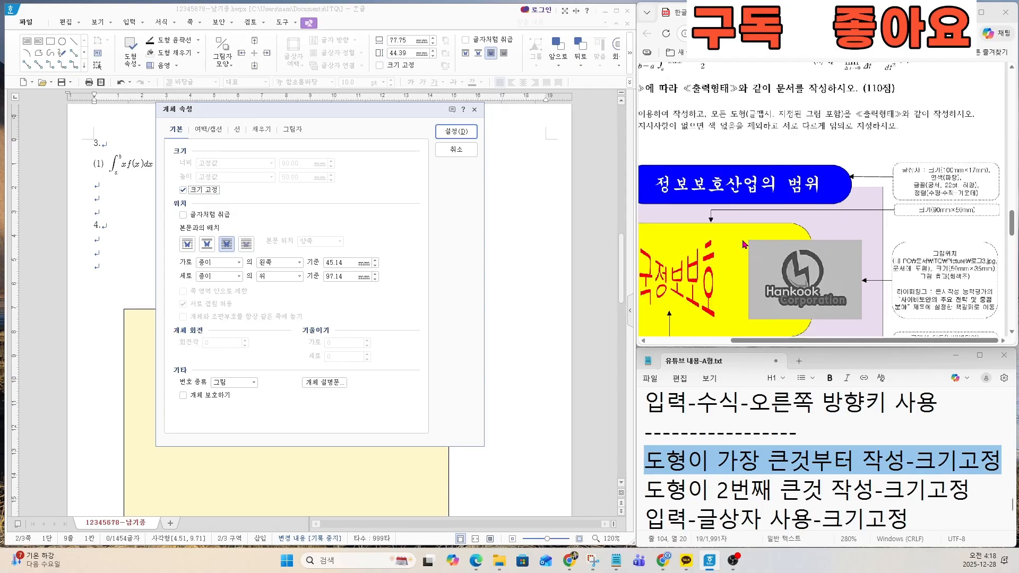
pyautogui.moveTo(828, 340); pyautogui.dragTo(755, 340)
pyautogui.scroll(-1, 816, 297)
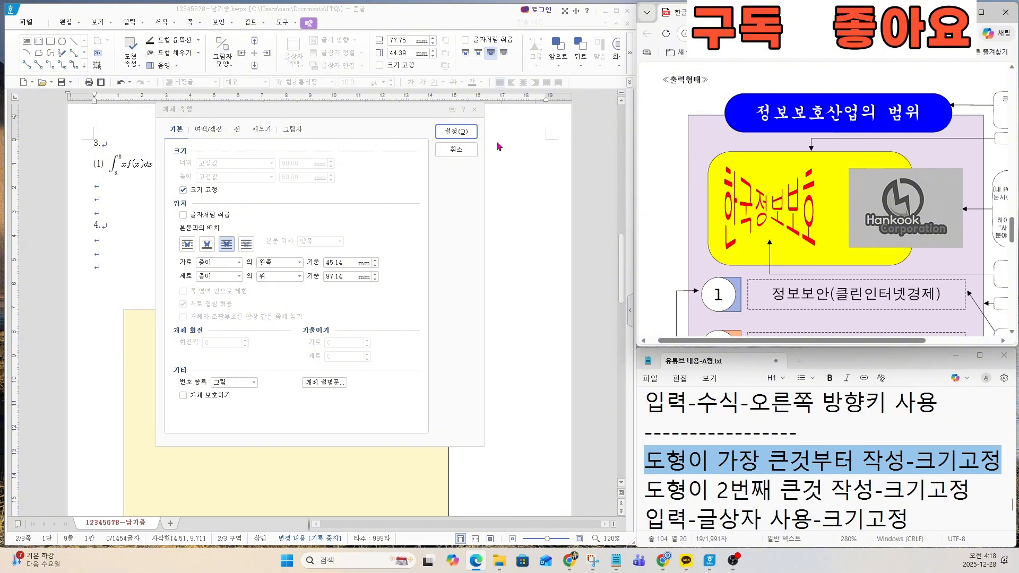
pyautogui.click(237, 130)
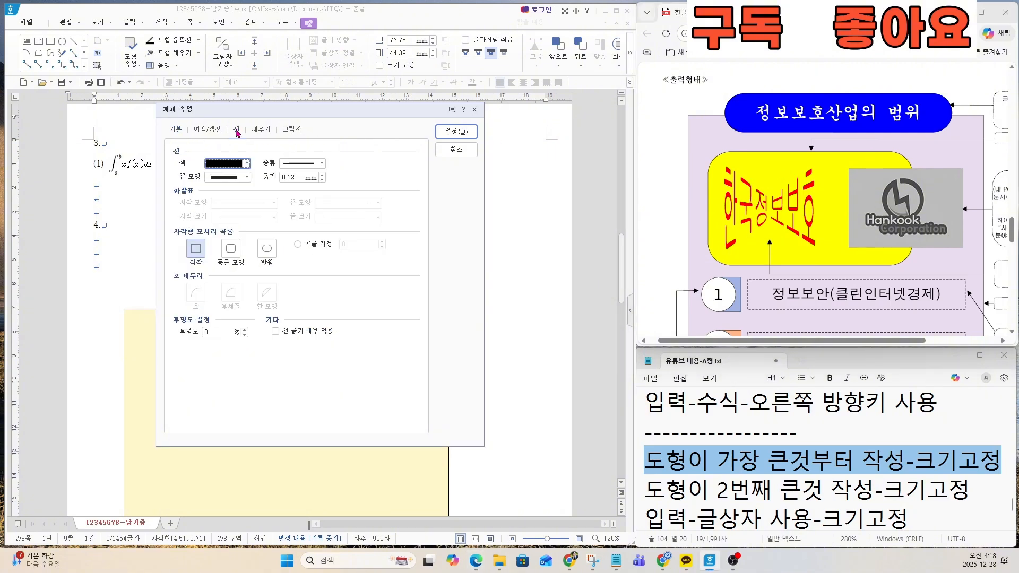
pyautogui.click(230, 250)
pyautogui.press('ctrl')
pyautogui.press('ctrl')
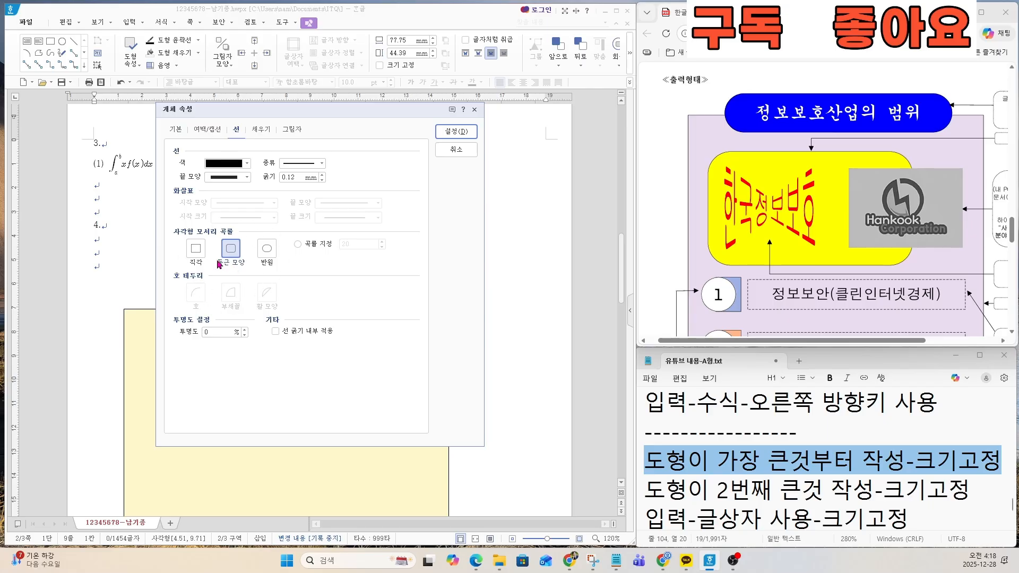
# Step: Fill the rounded rectangle with a pale green face colour and apply the object properties
pyautogui.click(257, 132)
pyautogui.click(257, 184)
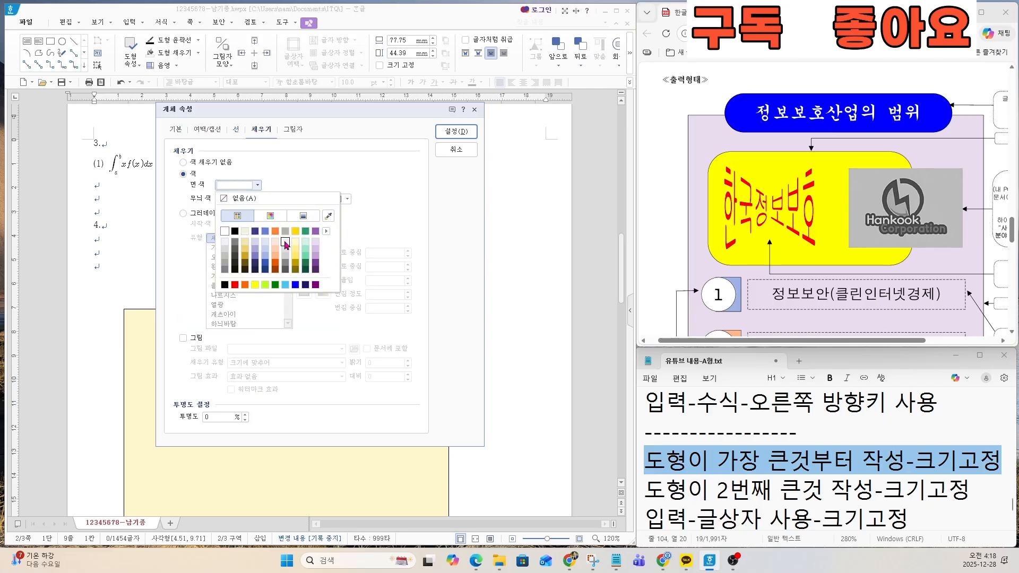
pyautogui.click(305, 244)
pyautogui.click(459, 132)
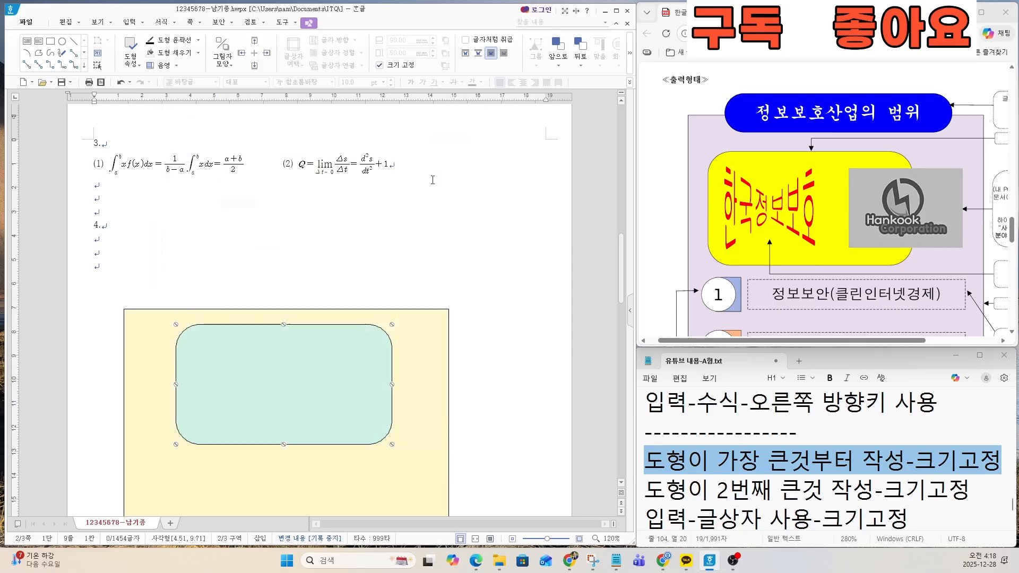
# Step: Review the rounded rectangle's size settings and move it down and slightly left inside the yellow rectangle
pyautogui.scroll(-1, 310, 370)
pyautogui.scroll(-1, 310, 370)
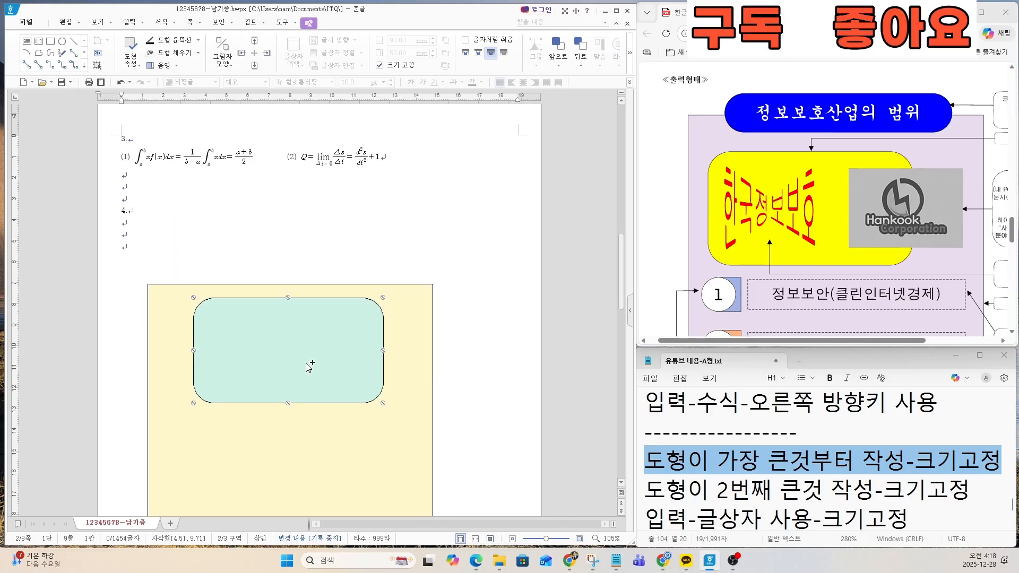
pyautogui.doubleClick(288, 330)
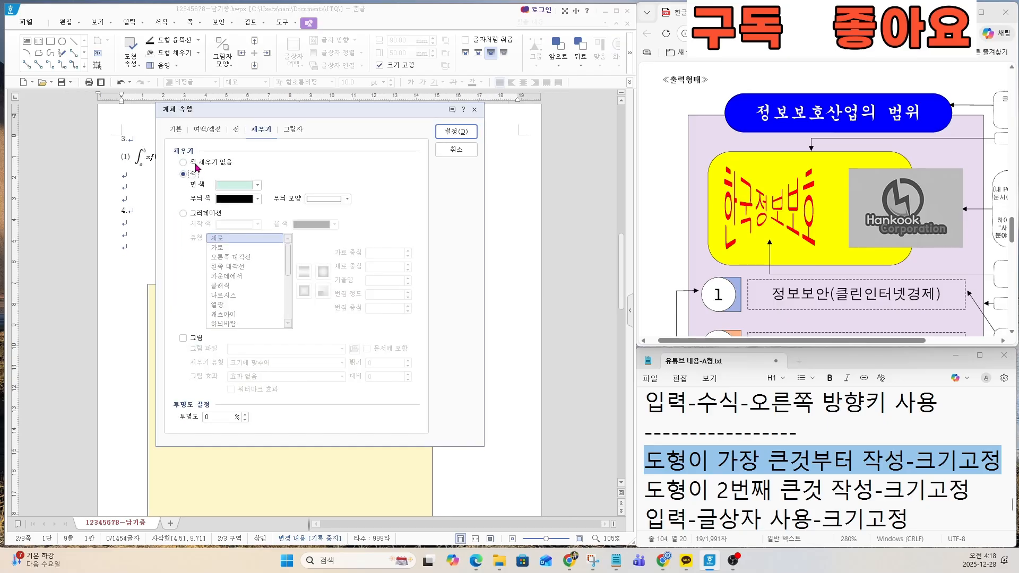
pyautogui.click(176, 129)
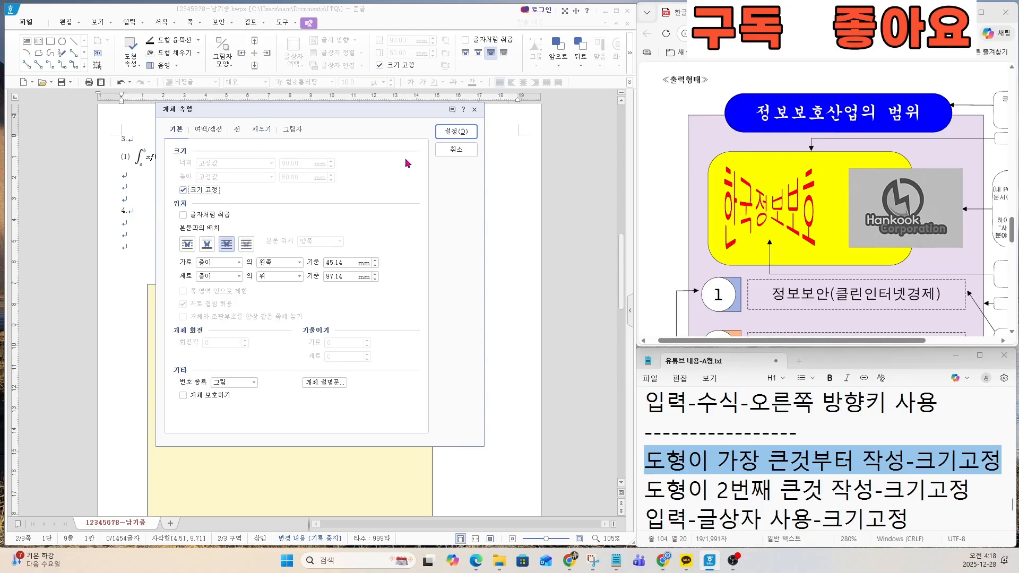
pyautogui.click(456, 131)
pyautogui.scroll(-2, 326, 352)
pyautogui.moveTo(299, 303); pyautogui.dragTo(273, 378)
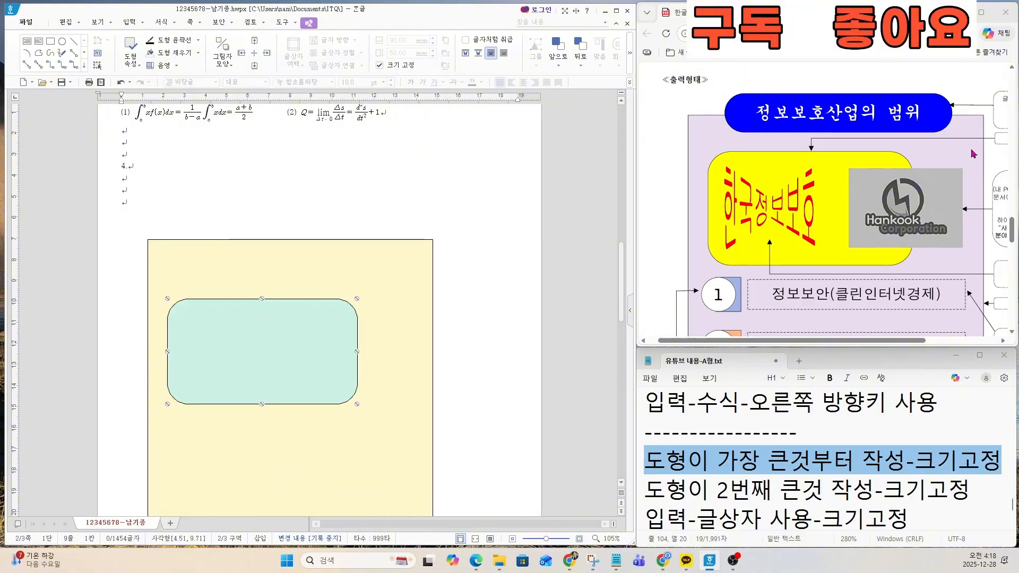
# Step: Consult the title box requirements and draw a horizontal text box about 75 × 20 mm across the yellow rectangle's top edge
pyautogui.scroll(3, 847, 141)
pyautogui.scroll(-2, 847, 141)
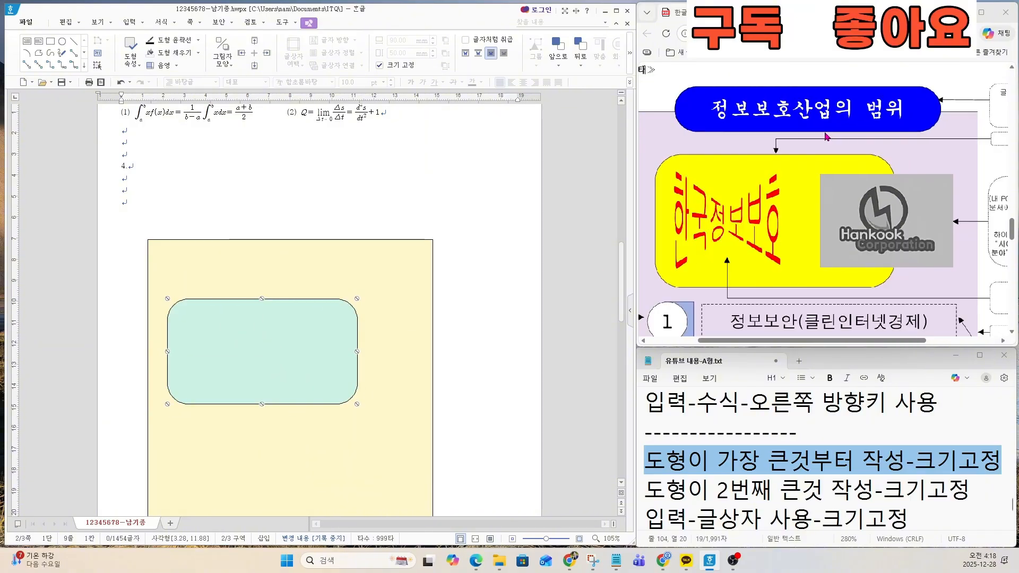
pyautogui.moveTo(845, 342); pyautogui.dragTo(920, 343)
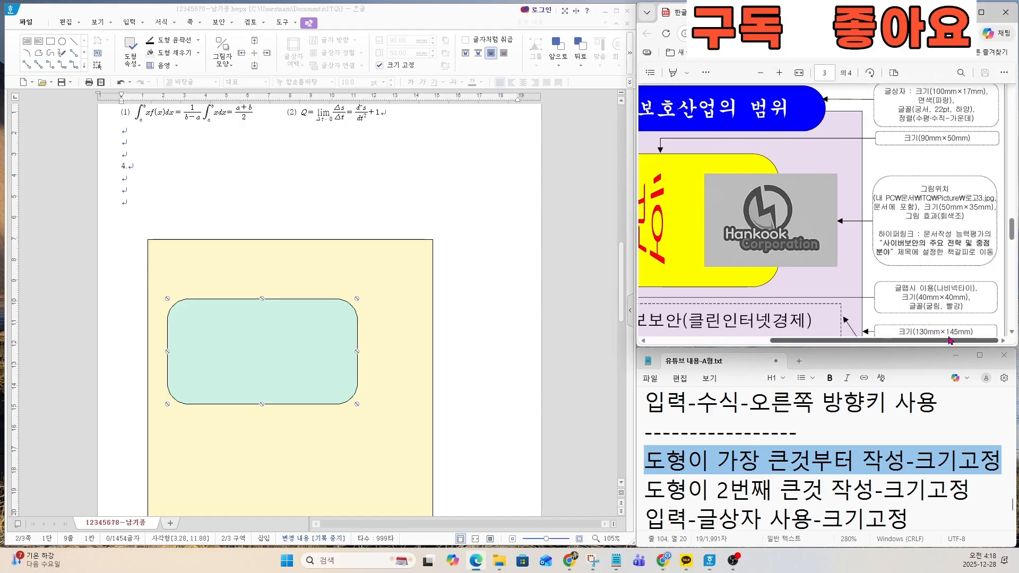
pyautogui.scroll(3, 944, 303)
pyautogui.scroll(3, 943, 312)
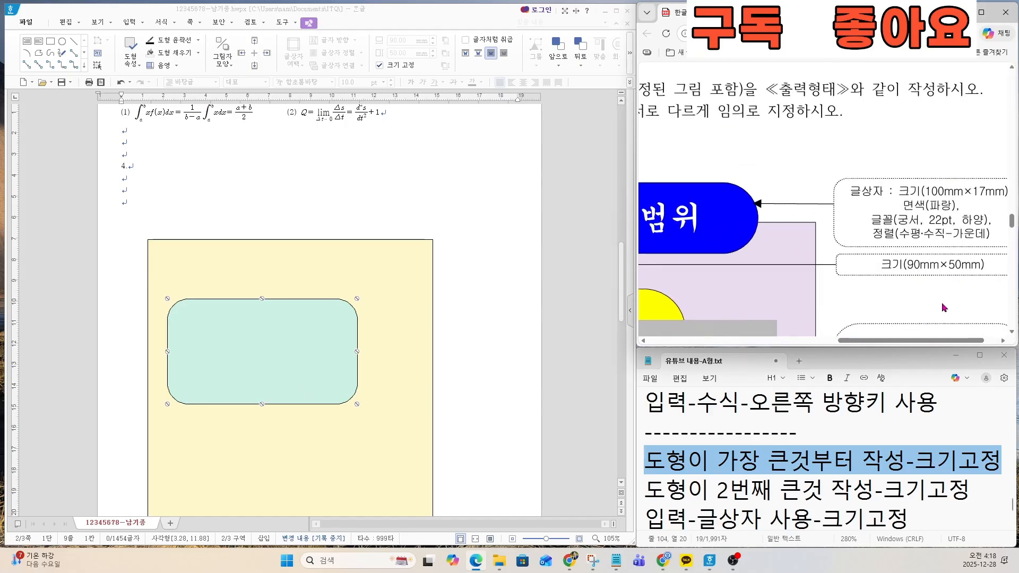
pyautogui.moveTo(919, 343); pyautogui.dragTo(947, 339)
pyautogui.scroll(2, 808, 164)
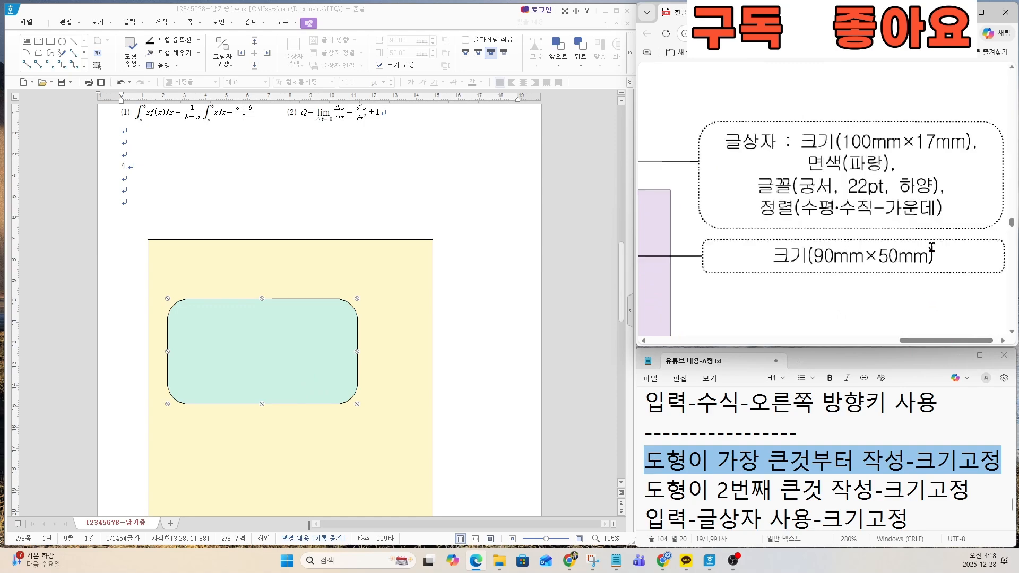
pyautogui.click(26, 41)
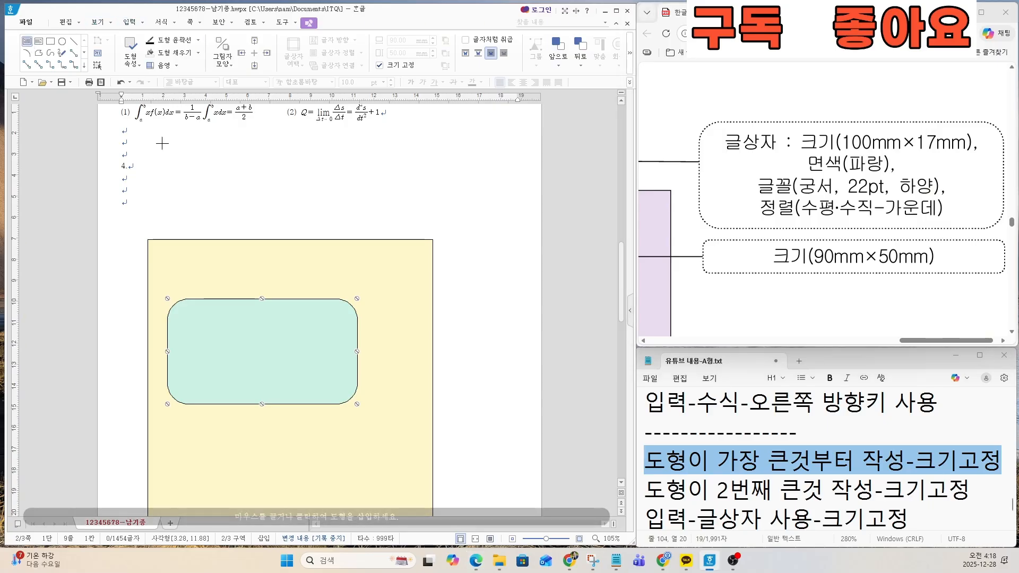
pyautogui.moveTo(207, 221); pyautogui.dragTo(365, 263)
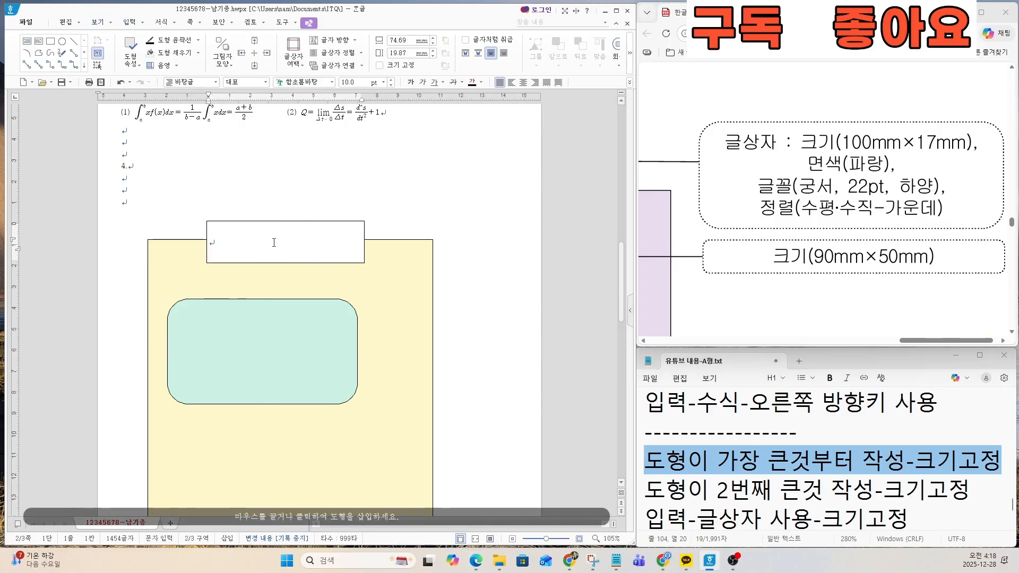
# Step: Enter the title "정보보호산업의 범위" in the text box, following the exam sheet
pyautogui.moveTo(933, 340); pyautogui.dragTo(785, 345)
pyautogui.scroll(-3, 770, 259)
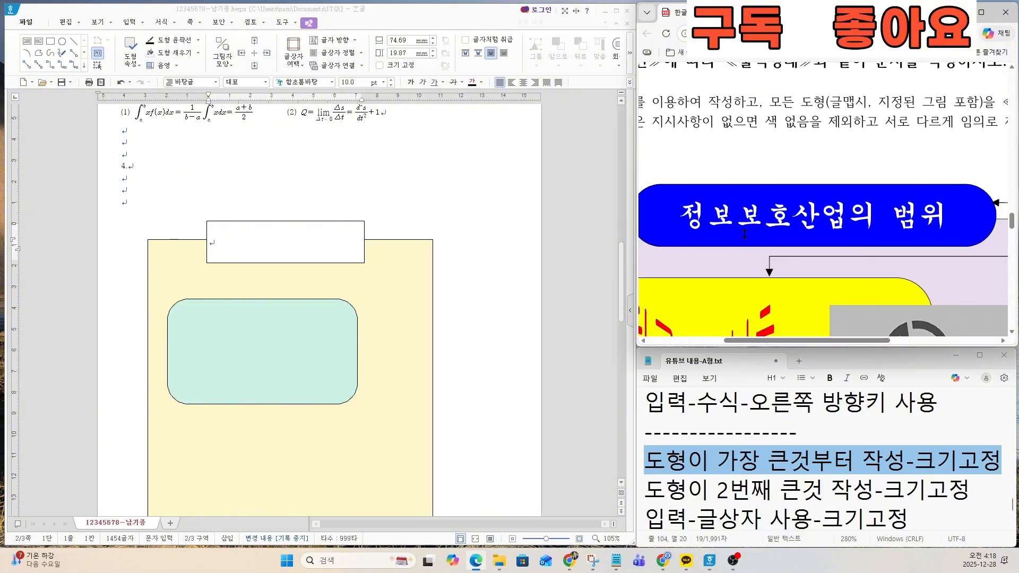
pyautogui.click(289, 250)
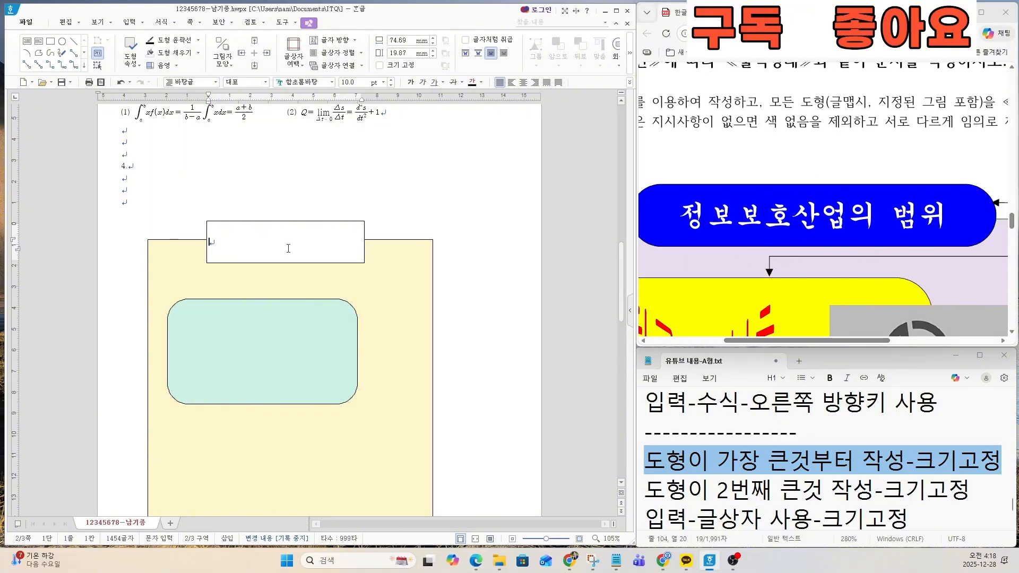
pyautogui.write('정보보')
pyautogui.write('호산어')
pyautogui.write('의 버ㅁ위')
# Step: Examine the title text box's size, fill, font and alignment requirements in the exam sheet
pyautogui.moveTo(869, 341); pyautogui.dragTo(990, 340)
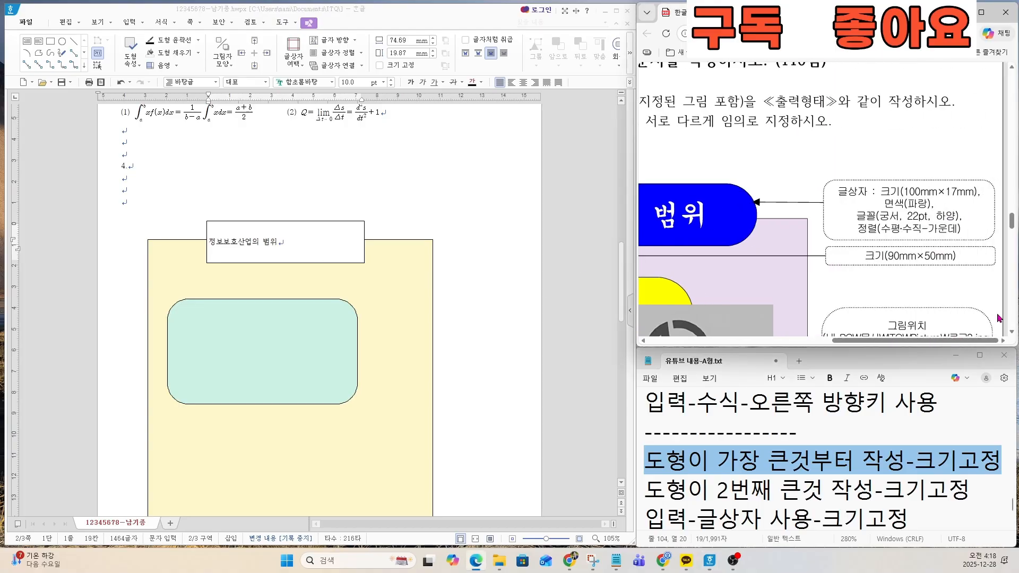
pyautogui.scroll(2, 986, 260)
pyautogui.scroll(1, 986, 263)
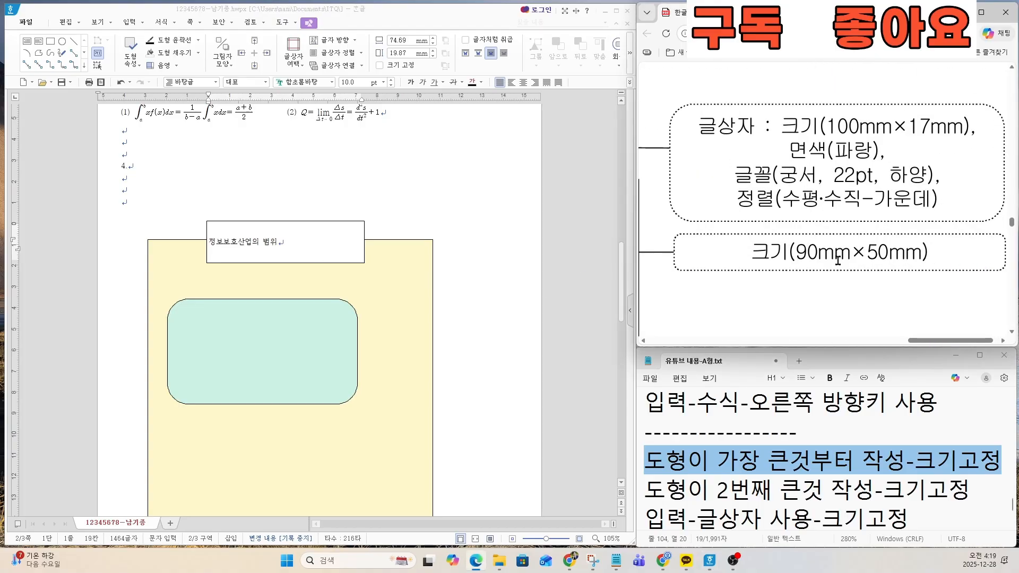
pyautogui.click(330, 230)
pyautogui.press('ctrl')
pyautogui.press('ctrl')
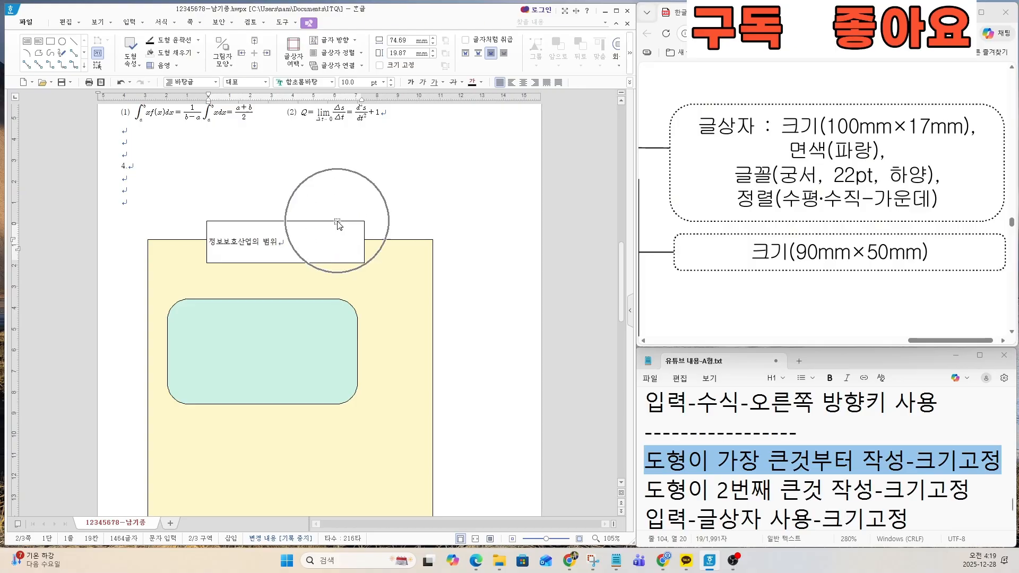
pyautogui.press('ctrl')
# Step: Find and highlight the line "입력-글상자 사용-크기고정" in the Notepad notes
pyautogui.moveTo(907, 522); pyautogui.dragTo(676, 504)
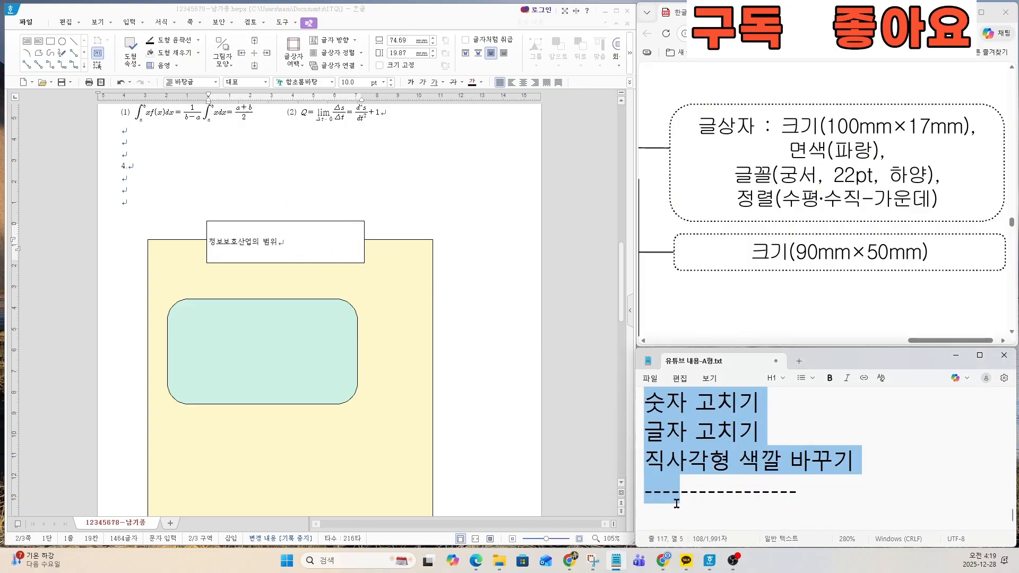
pyautogui.scroll(5, 749, 456)
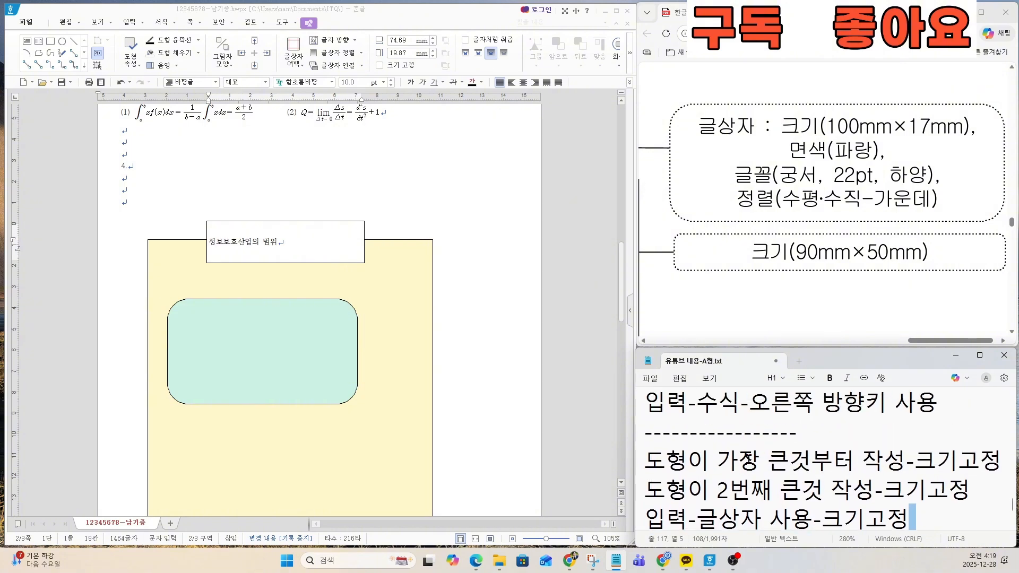
pyautogui.scroll(-1, 749, 457)
pyautogui.scroll(-3, 748, 457)
pyautogui.moveTo(646, 403); pyautogui.dragTo(907, 407)
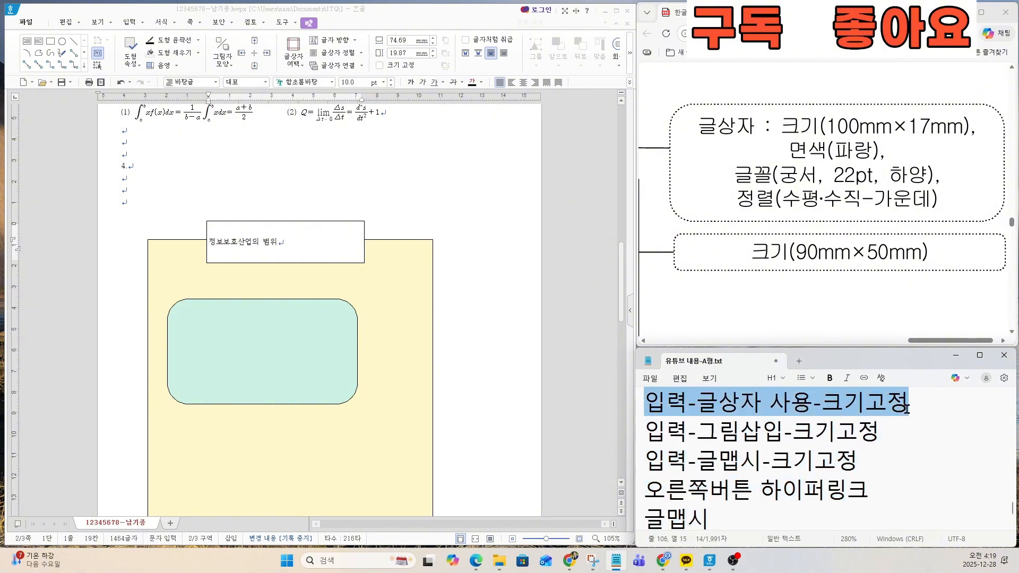
# Step: Set the title text box's size to 100 × 17 mm in its object properties and lock the size
pyautogui.doubleClick(303, 224)
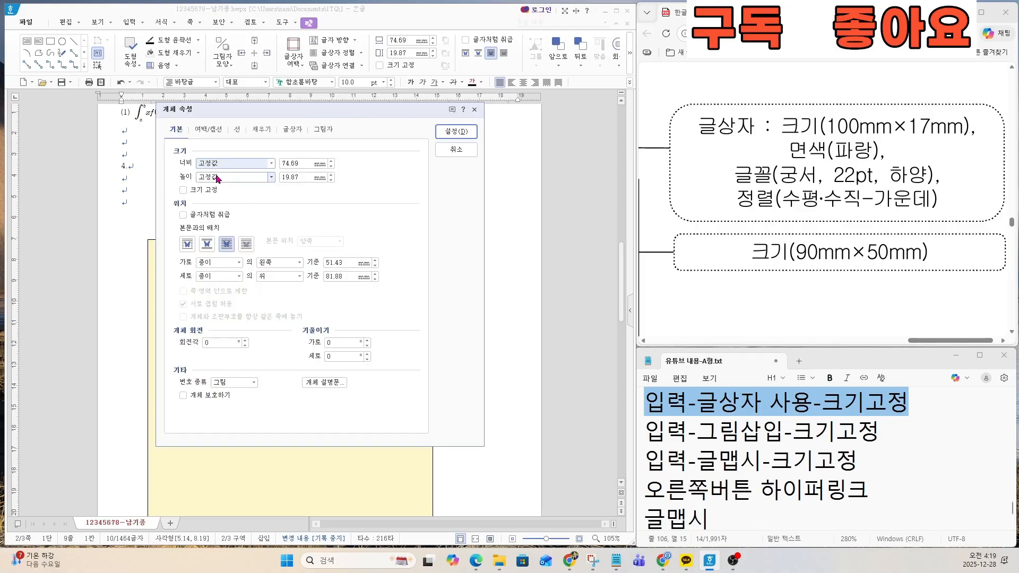
pyautogui.press('ctrl')
pyautogui.press('ctrl')
pyautogui.press('ctrl')
pyautogui.click(291, 162)
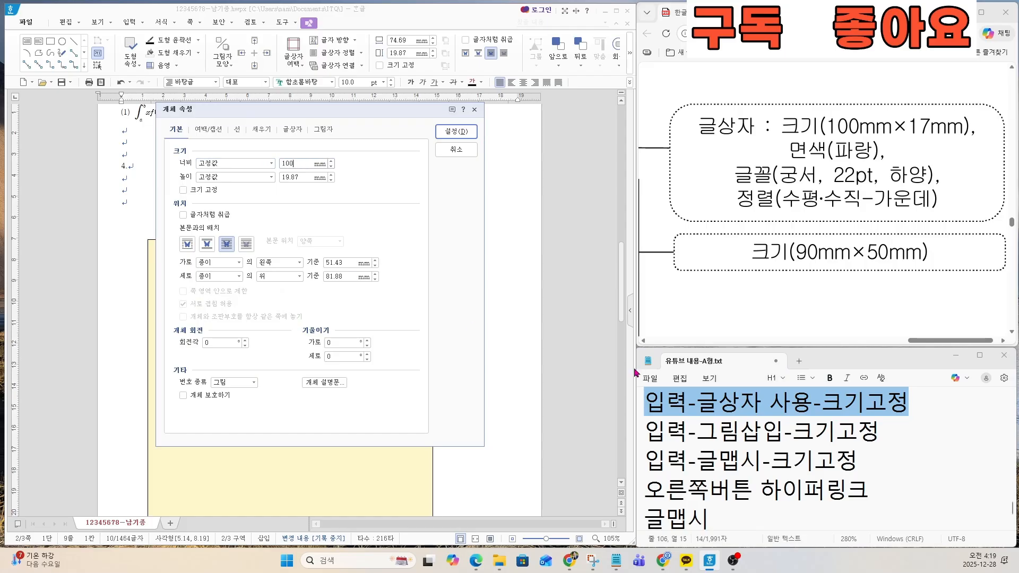
pyautogui.press('Tab')
pyautogui.press('Tab')
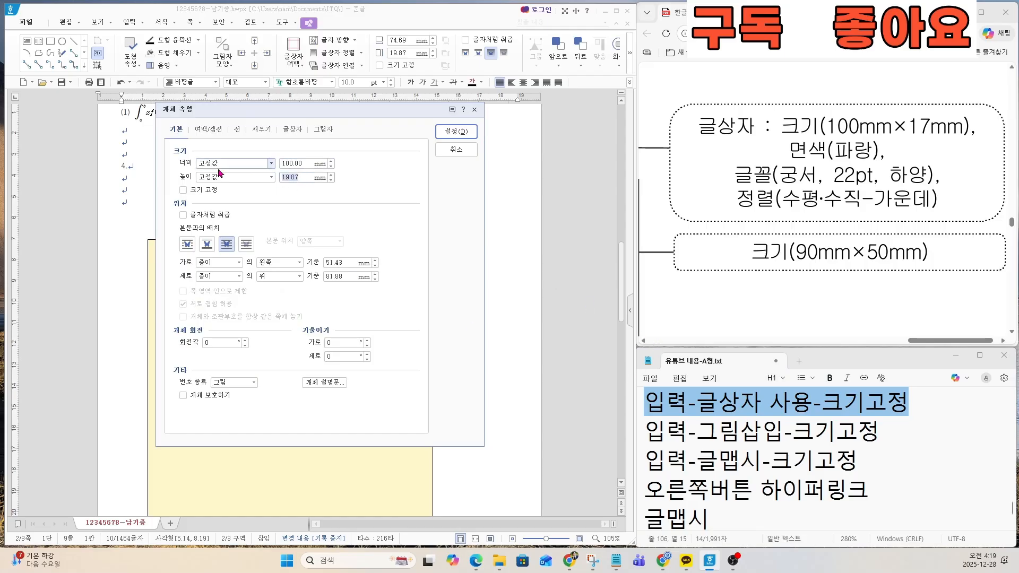
pyautogui.click(188, 191)
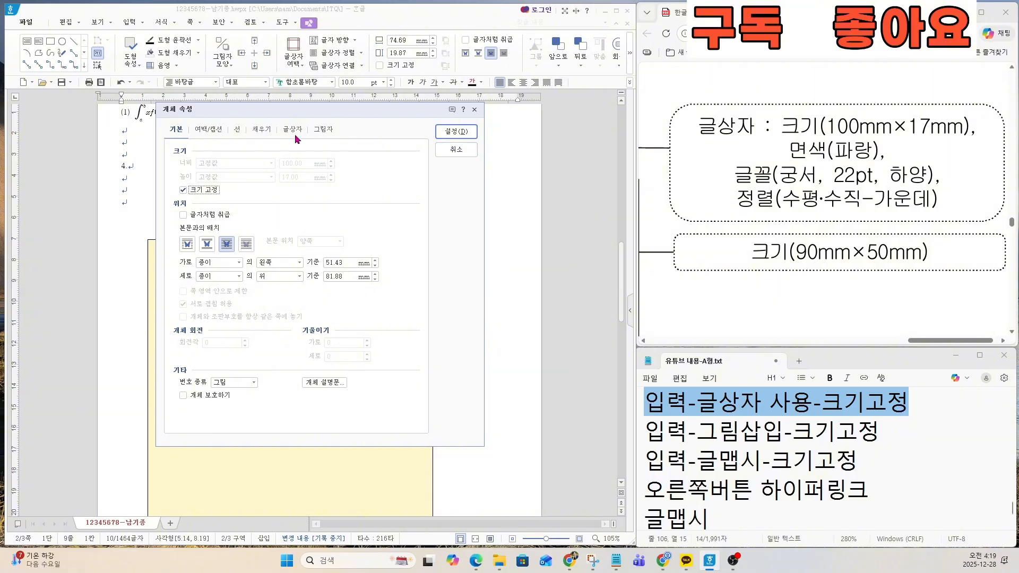
# Step: Fill the title text box with blue, choose the rounded corner style (둥근 모양) and apply the properties
pyautogui.click(261, 130)
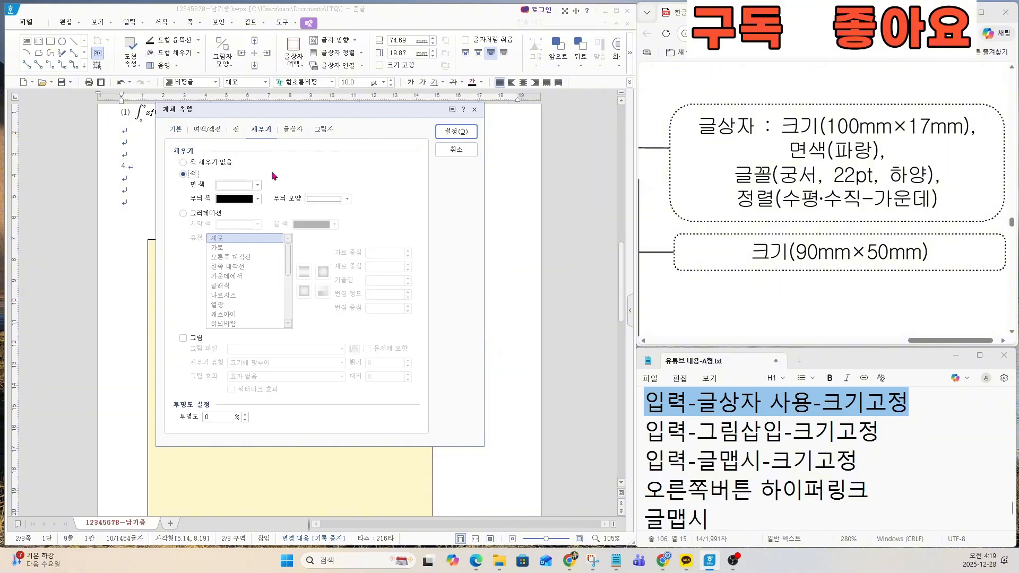
pyautogui.click(236, 185)
pyautogui.click(295, 285)
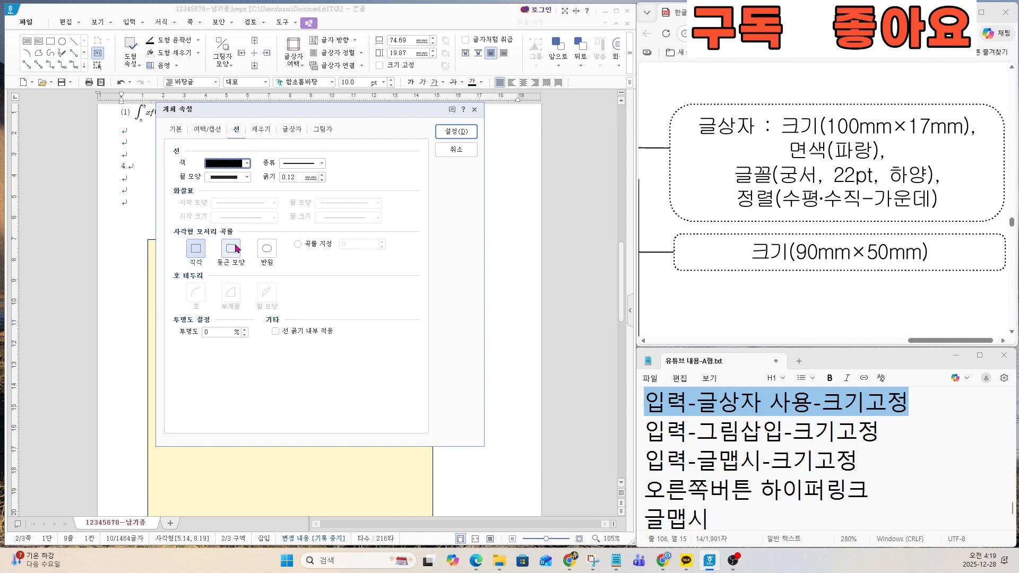
pyautogui.click(237, 248)
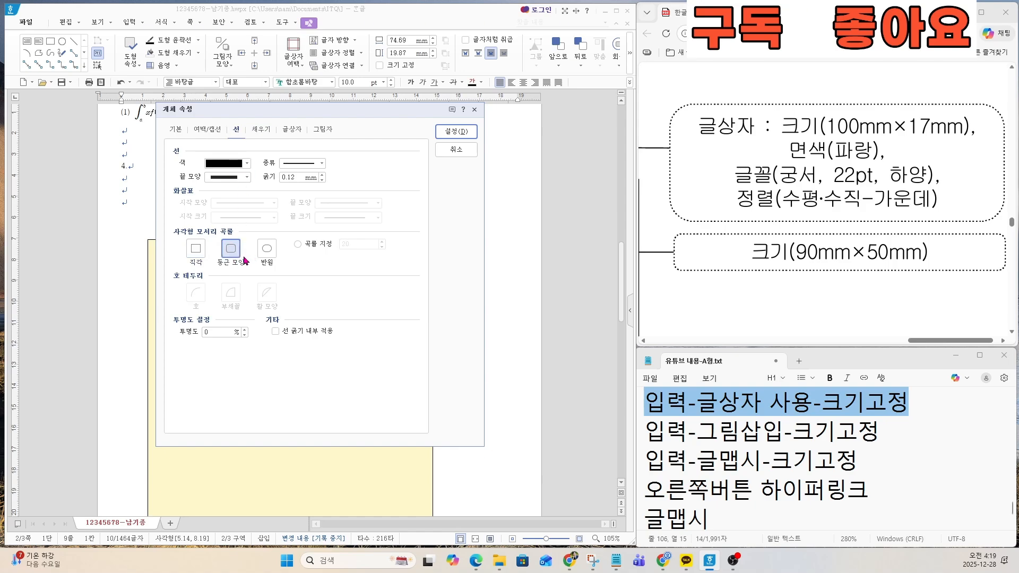
pyautogui.click(455, 131)
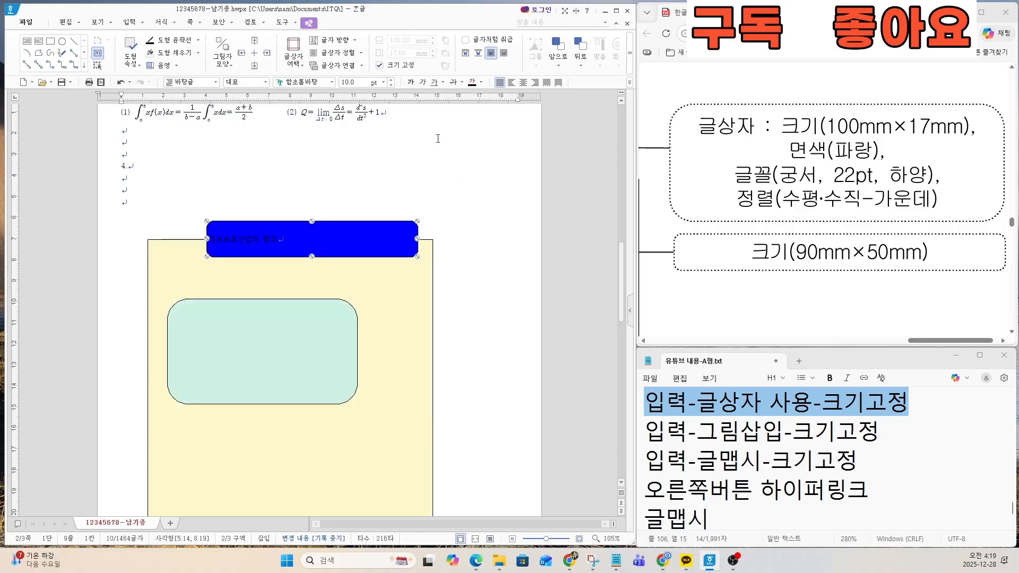
# Step: Compare the title shape with the exam sheet and change the box's corners to semicircles (반원)
pyautogui.moveTo(915, 341); pyautogui.dragTo(799, 339)
pyautogui.scroll(-3, 824, 212)
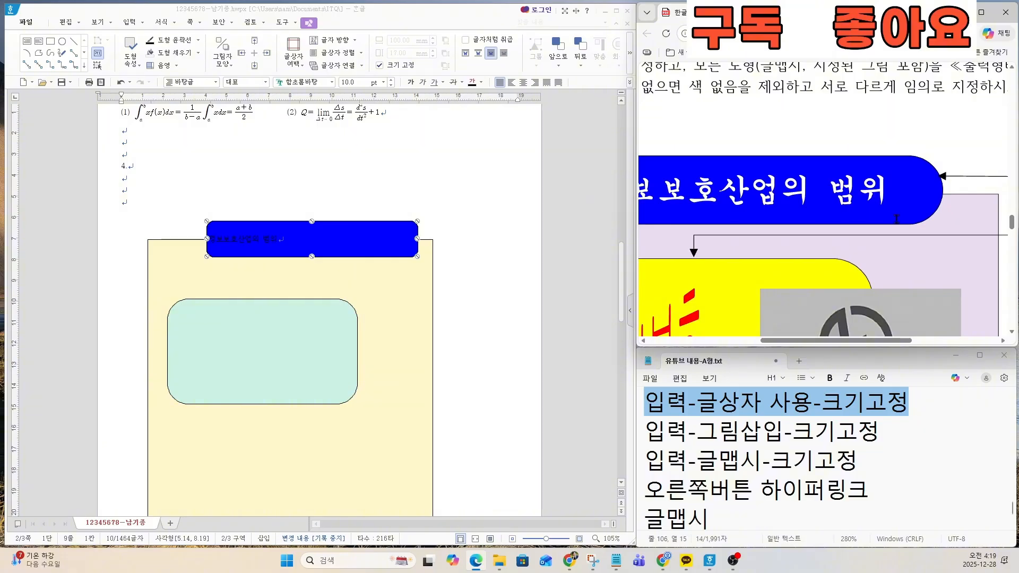
pyautogui.doubleClick(350, 241)
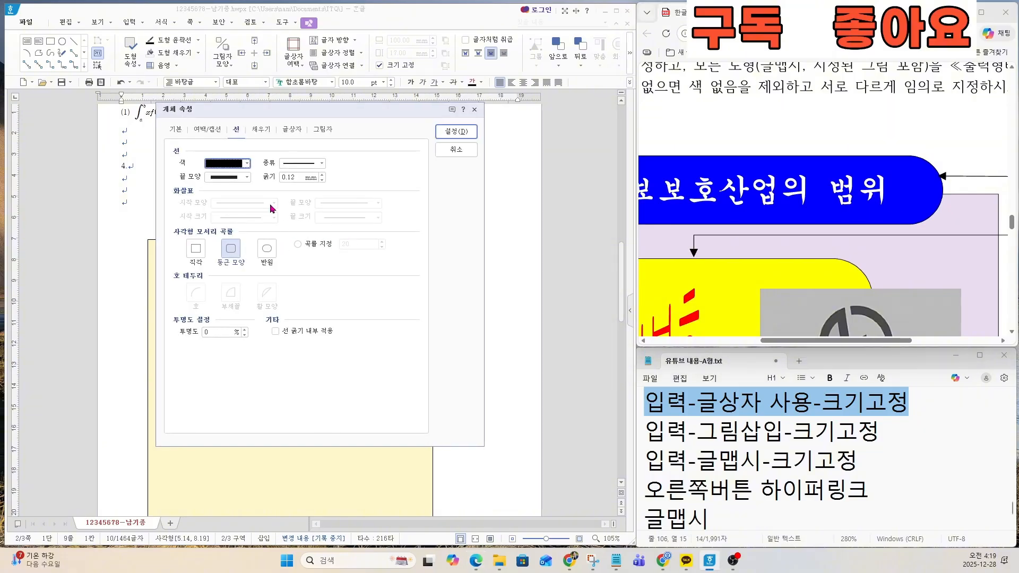
pyautogui.click(266, 248)
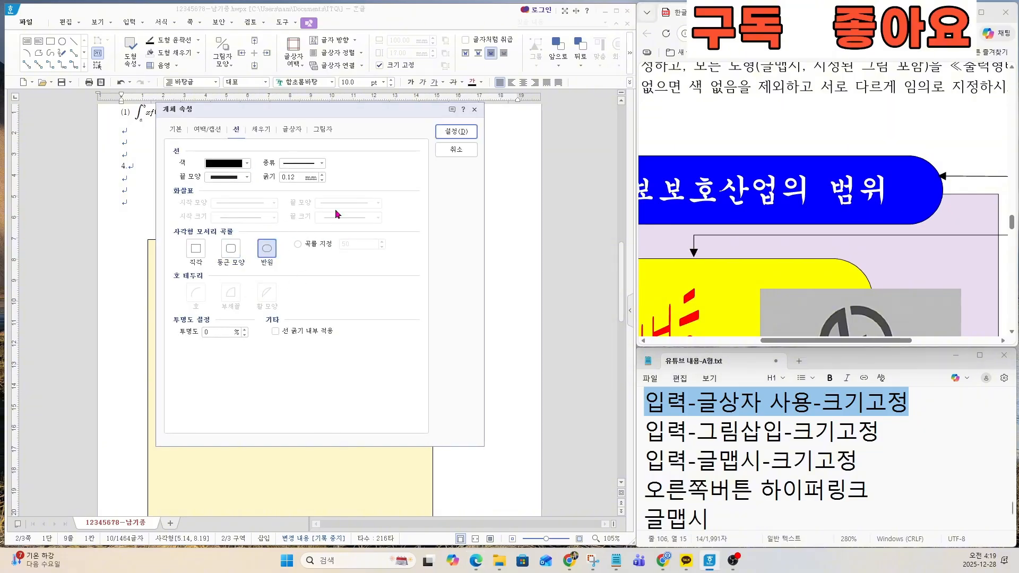
pyautogui.click(456, 132)
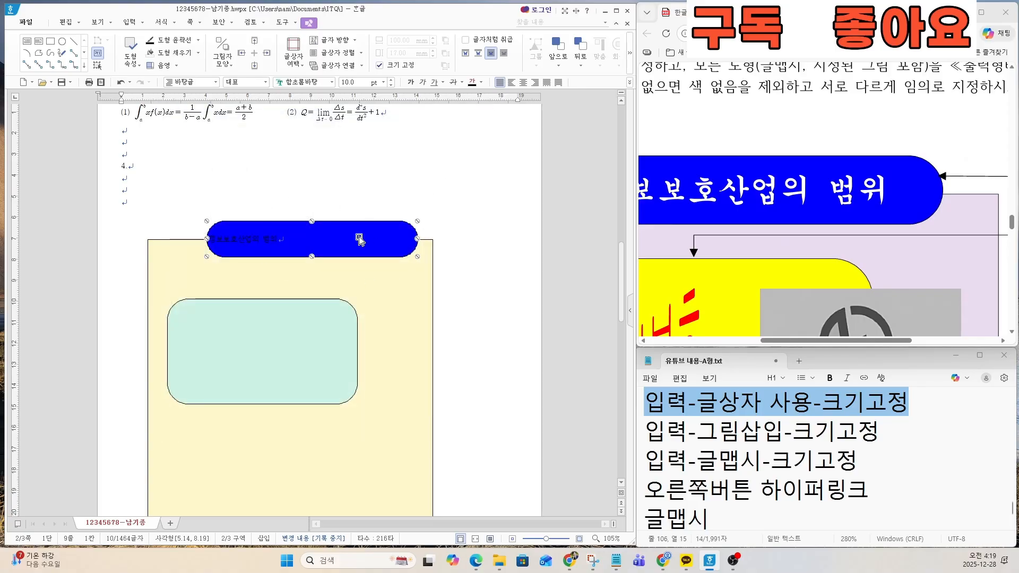
# Step: Format the title text in 궁서, 22 pt, white, following the exam sheet's requirements
pyautogui.moveTo(807, 341); pyautogui.dragTo(930, 341)
pyautogui.scroll(2, 931, 221)
pyautogui.scroll(1, 931, 221)
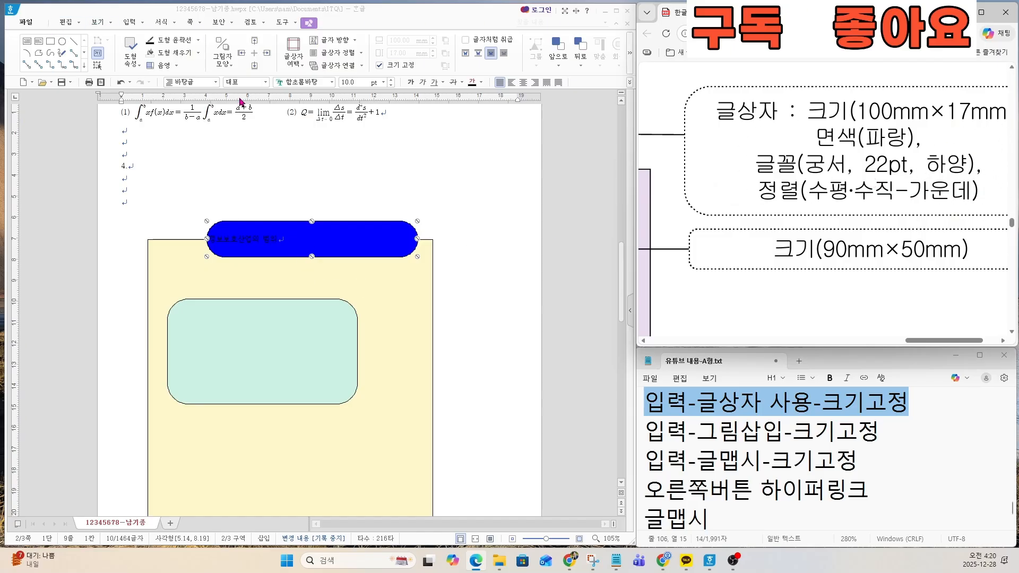
pyautogui.click(298, 81)
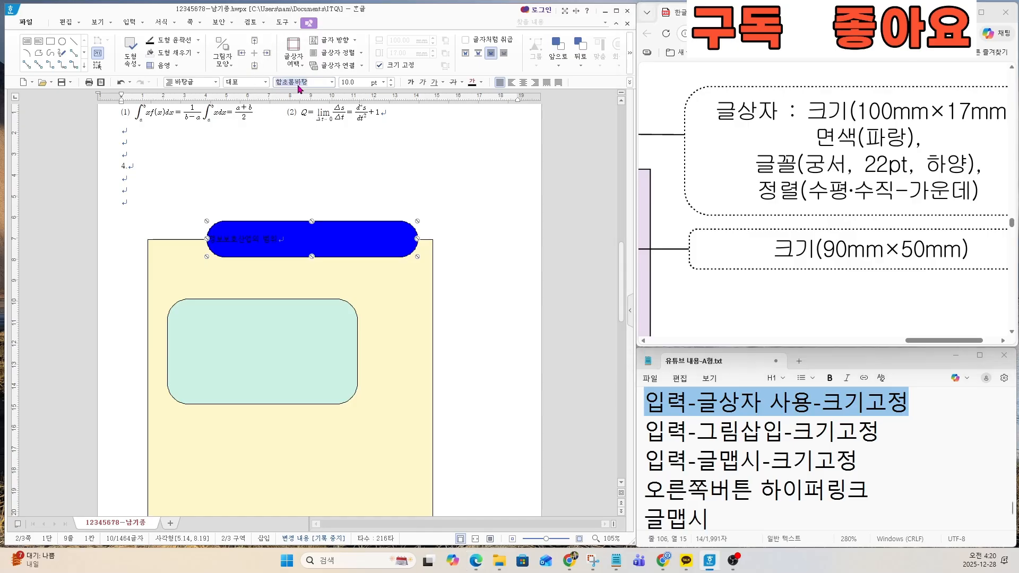
pyautogui.write('궁서')
pyautogui.press('Return')
pyautogui.press('Tab')
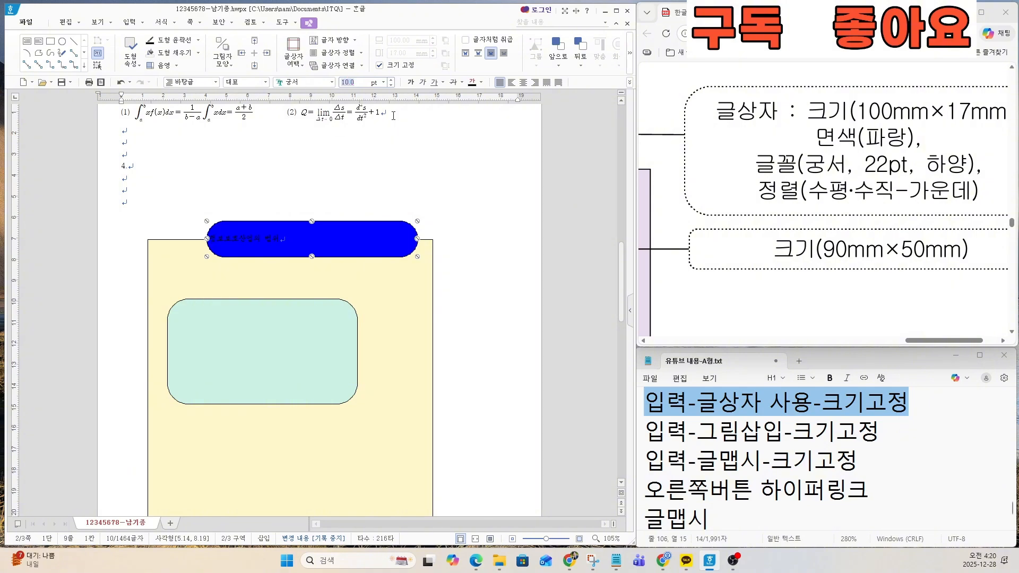
pyautogui.write('22')
pyautogui.press('Return')
pyautogui.click(482, 83)
pyautogui.click(477, 124)
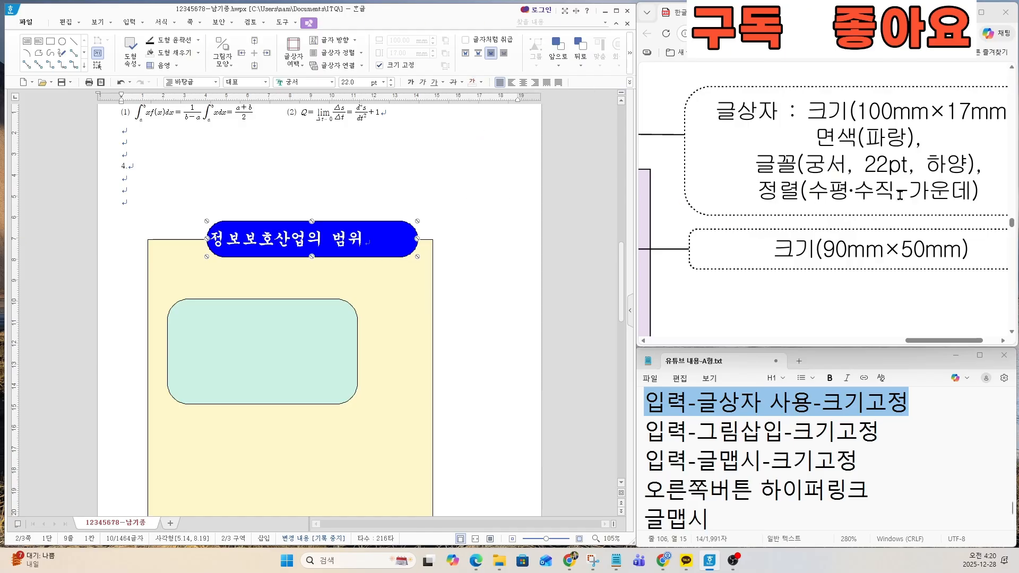
# Step: Centre the title text horizontally and move the title box left to the middle of the yellow rectangle's top edge
pyautogui.click(523, 82)
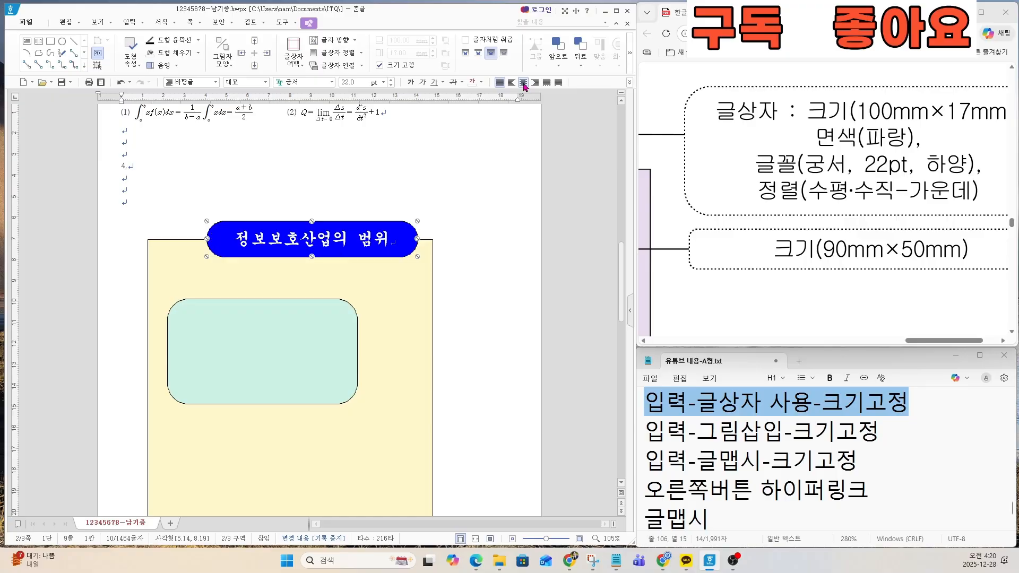
pyautogui.scroll(-4, 905, 201)
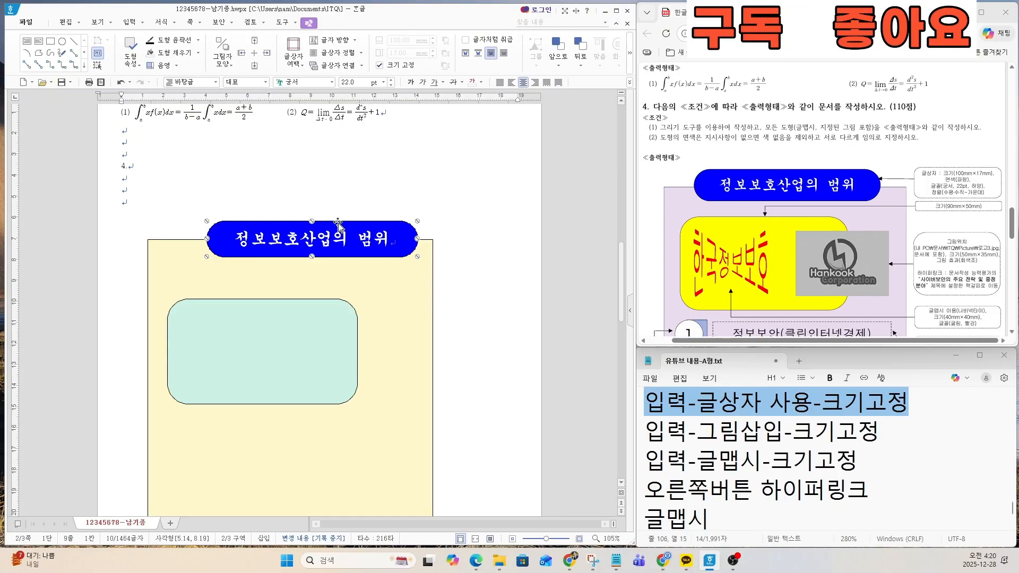
pyautogui.moveTo(341, 227); pyautogui.dragTo(319, 227)
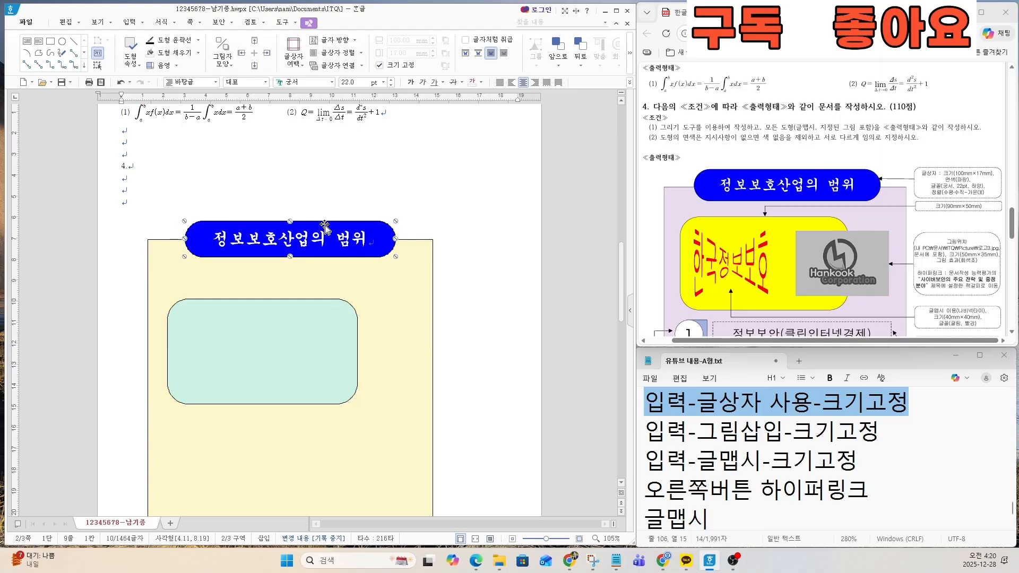
# Step: Examine the exam sheet's 글맵시 requirements and highlight the picture insertion and 글맵시 lines in the notes
pyautogui.scroll(-3, 898, 241)
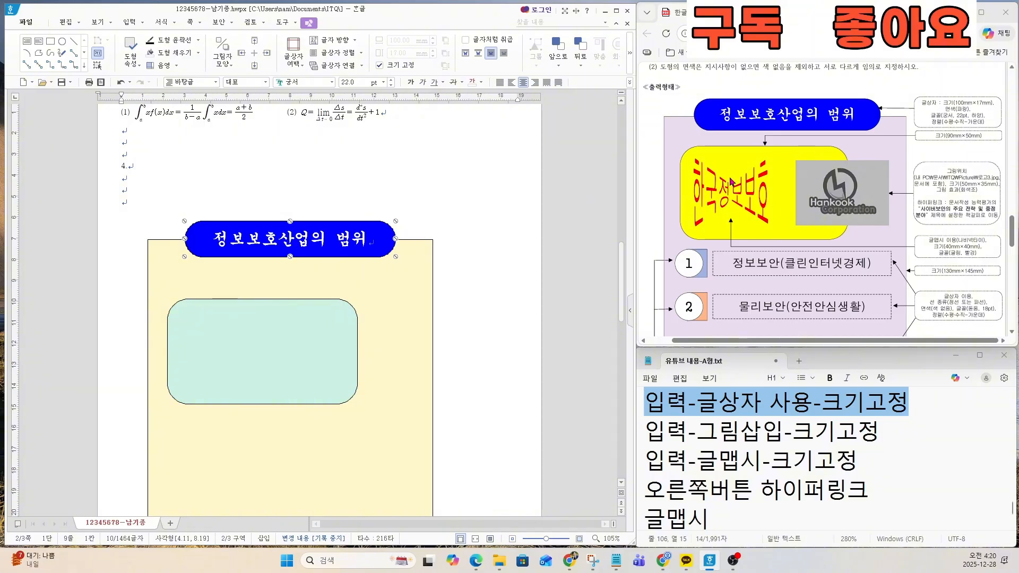
pyautogui.press('ctrl')
pyautogui.press('ctrl')
pyautogui.press('ctrl')
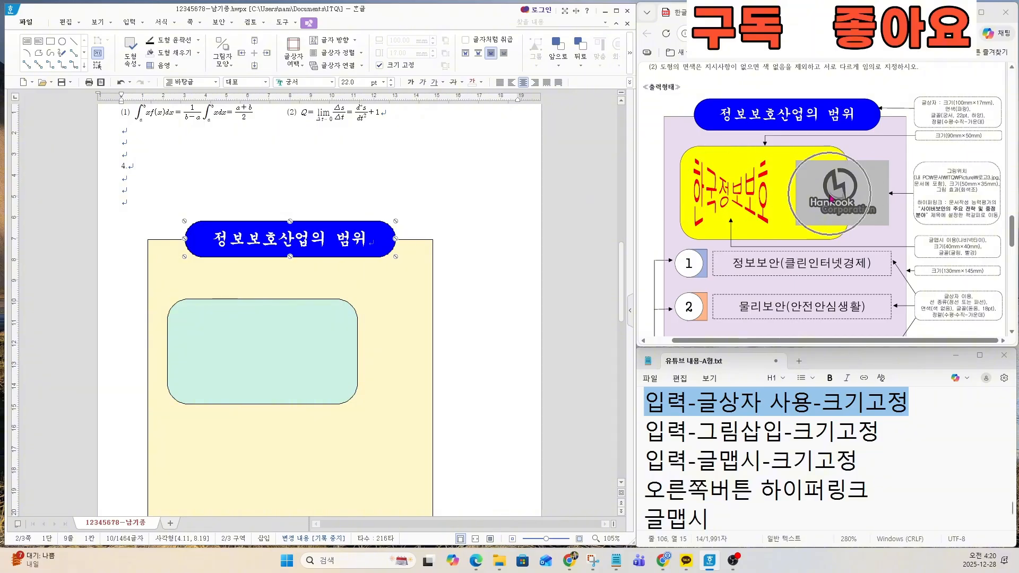
pyautogui.press('ctrl')
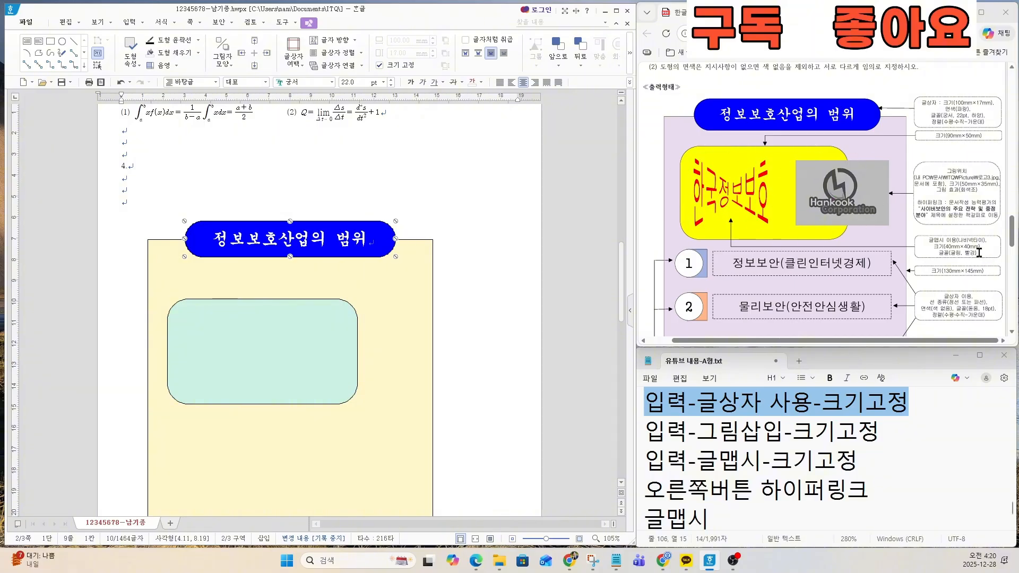
pyautogui.scroll(5, 979, 252)
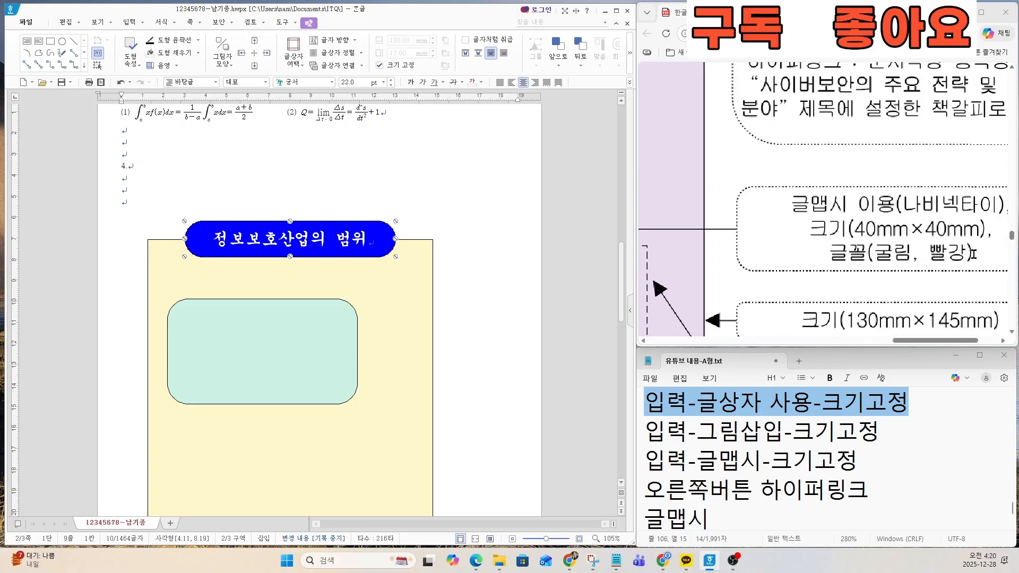
pyautogui.click(783, 430)
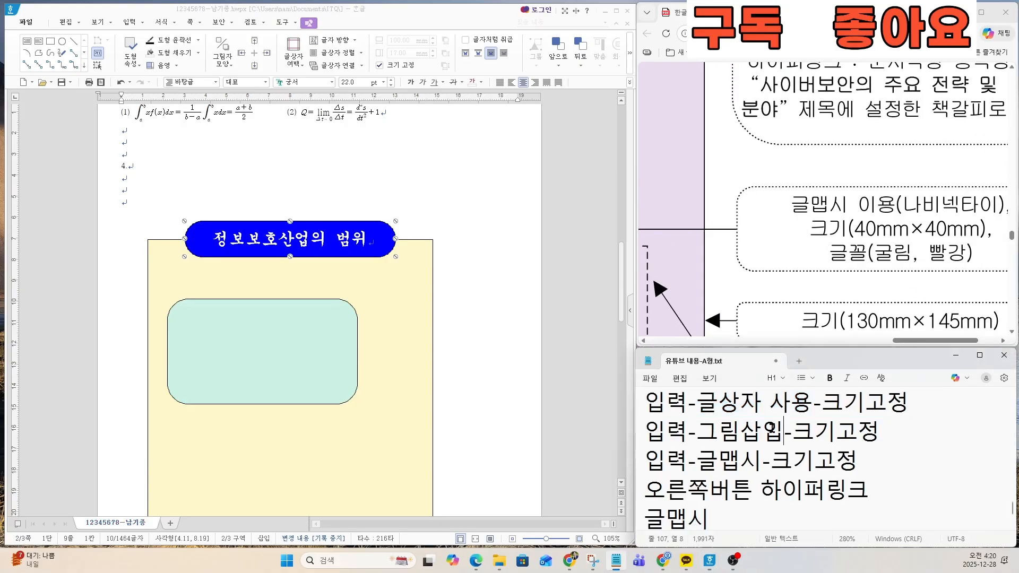
pyautogui.moveTo(650, 431); pyautogui.dragTo(868, 455)
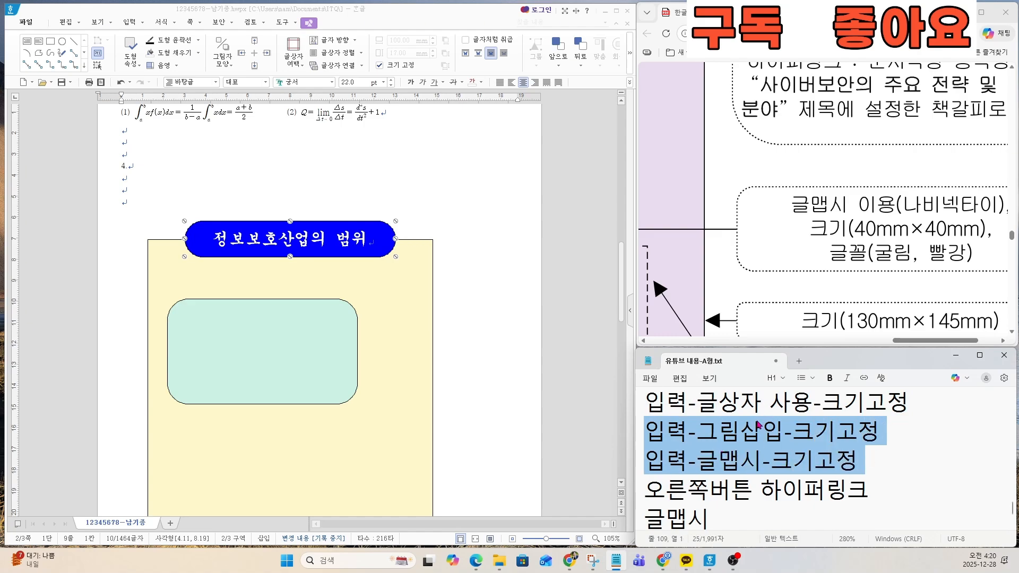
pyautogui.moveTo(927, 341); pyautogui.dragTo(942, 343)
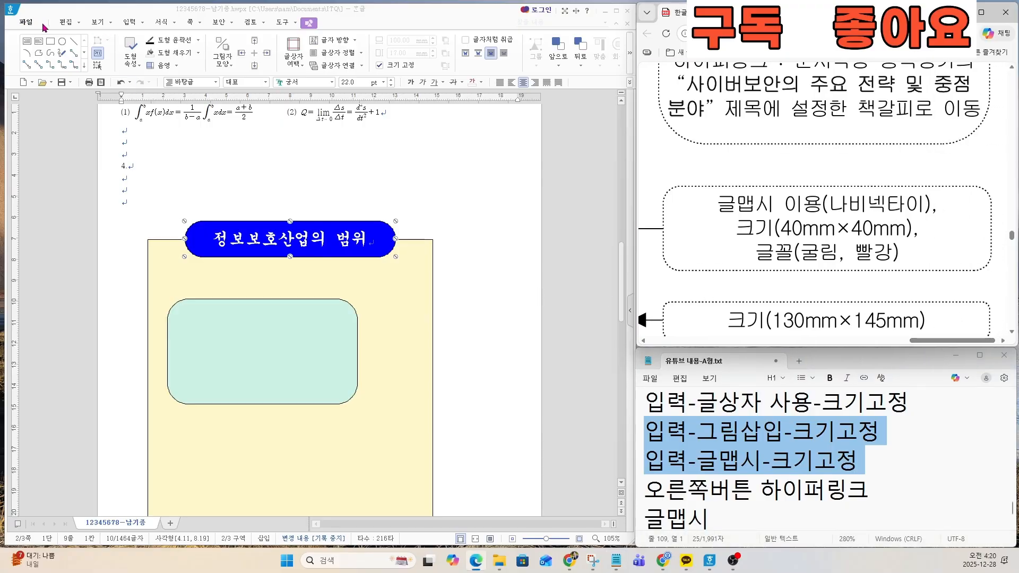
# Step: Start a new 글맵시 and enter the text 한국정보보호, following the exam sheet's drawing
pyautogui.click(126, 24)
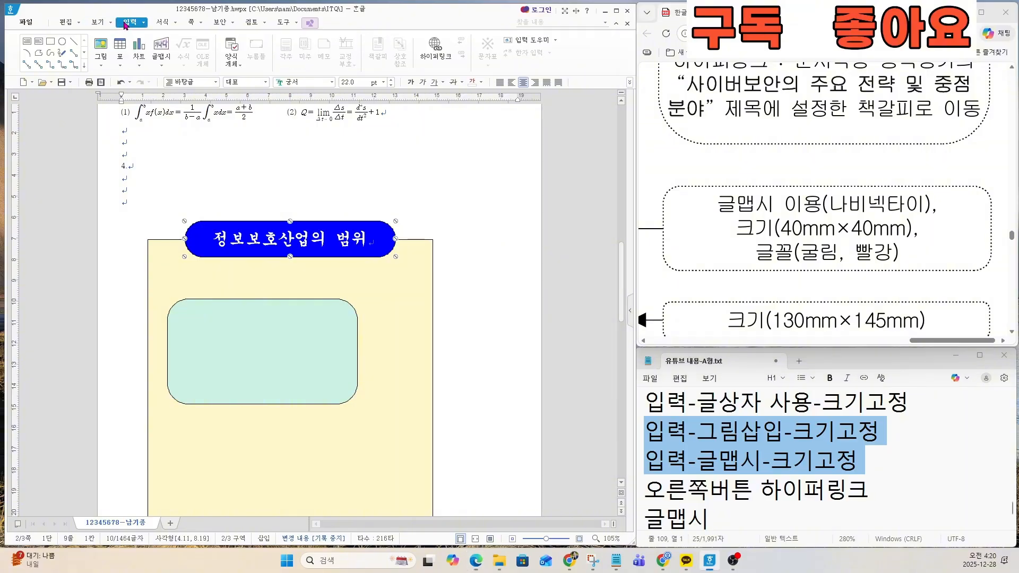
pyautogui.click(162, 48)
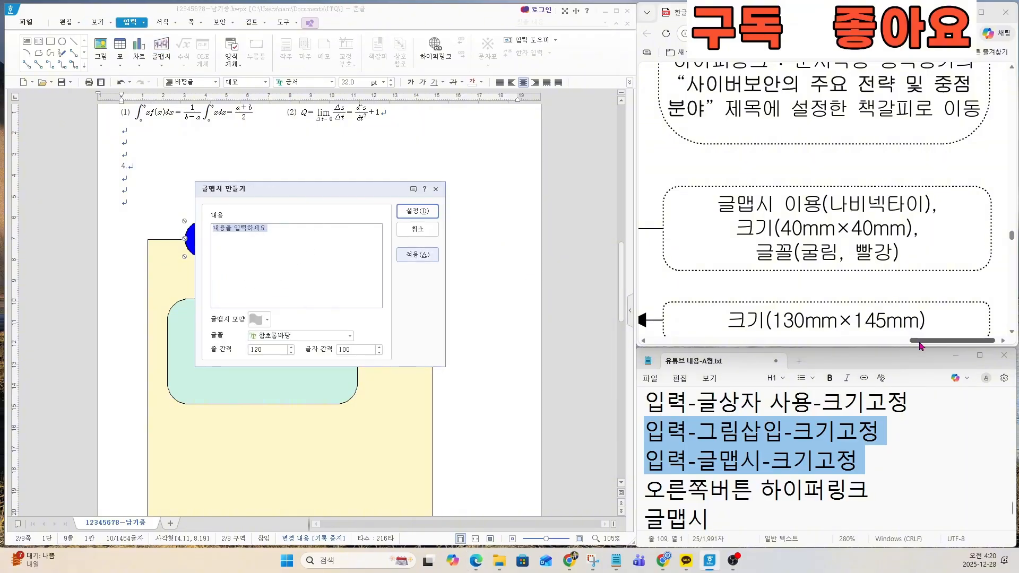
pyautogui.moveTo(920, 346); pyautogui.dragTo(751, 340)
pyautogui.scroll(3, 739, 220)
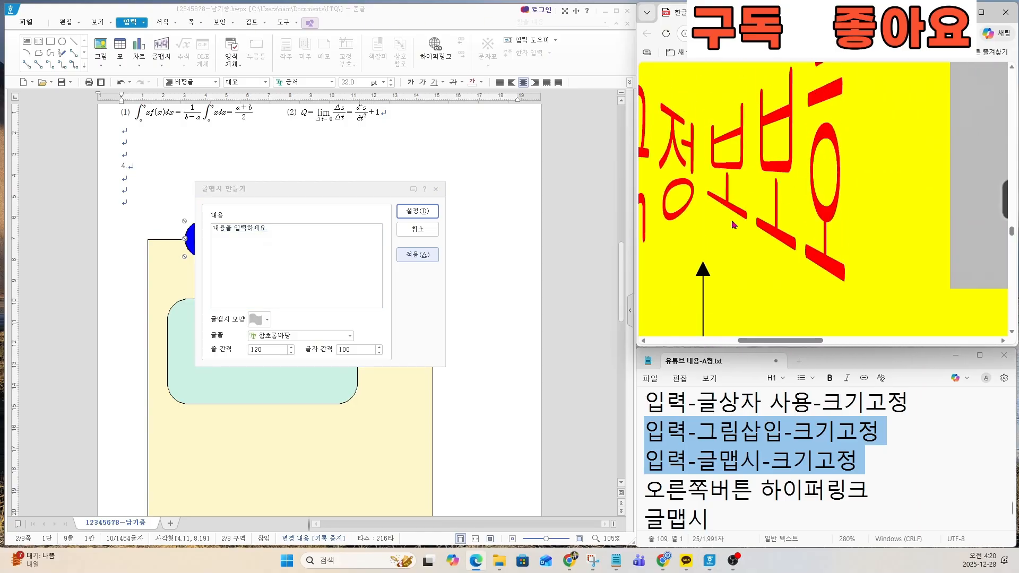
pyautogui.scroll(-2, 731, 219)
pyautogui.scroll(-1, 705, 226)
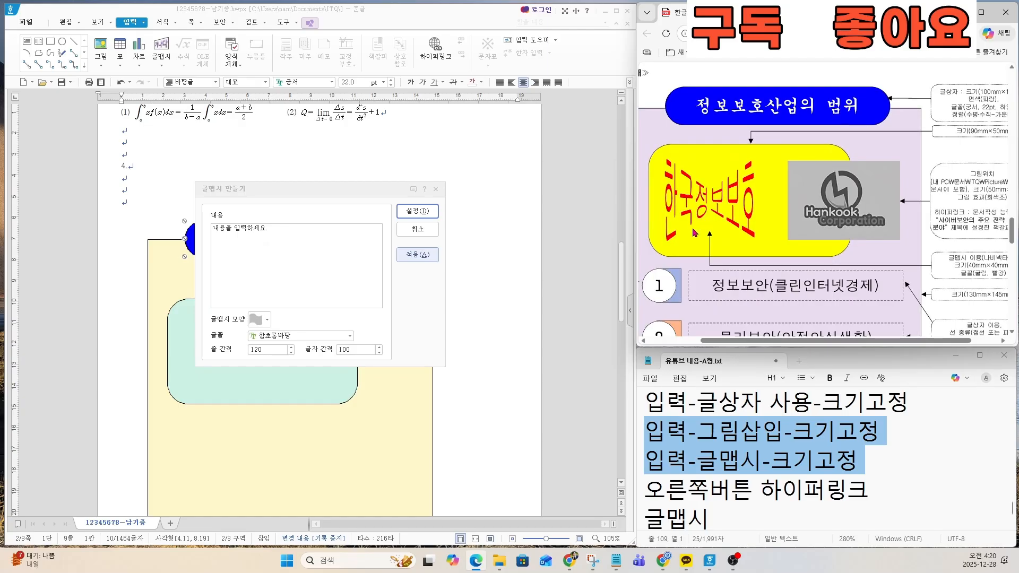
pyautogui.click(147, 221)
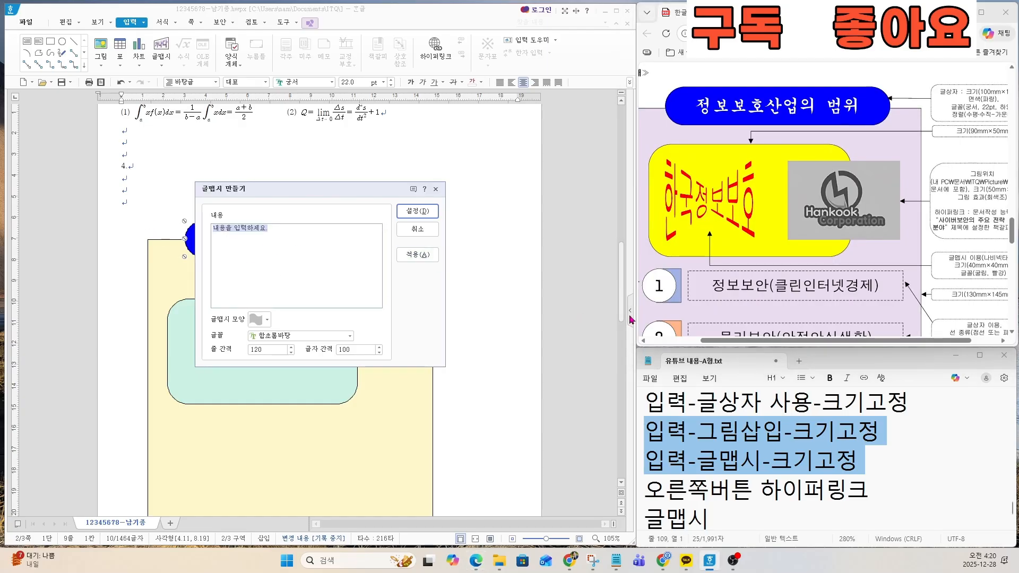
pyautogui.write('한국정보보호')
# Step: Compare the 글맵시 with the exam sheet and set its shape to the bow tie (나비넥타이)
pyautogui.moveTo(906, 345); pyautogui.dragTo(913, 343)
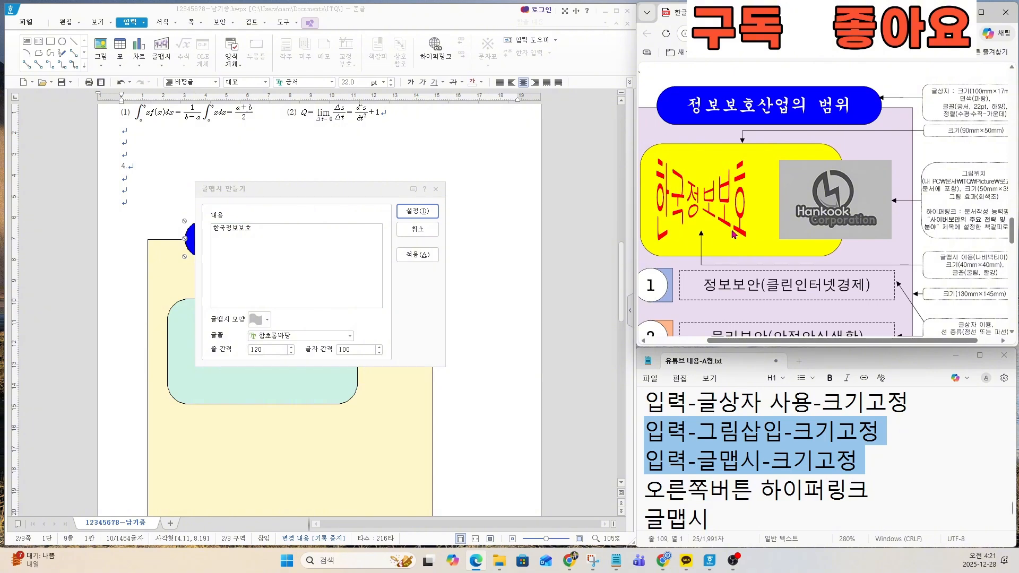
pyautogui.press('ctrl')
pyautogui.press('ctrl')
pyautogui.press('ctrl')
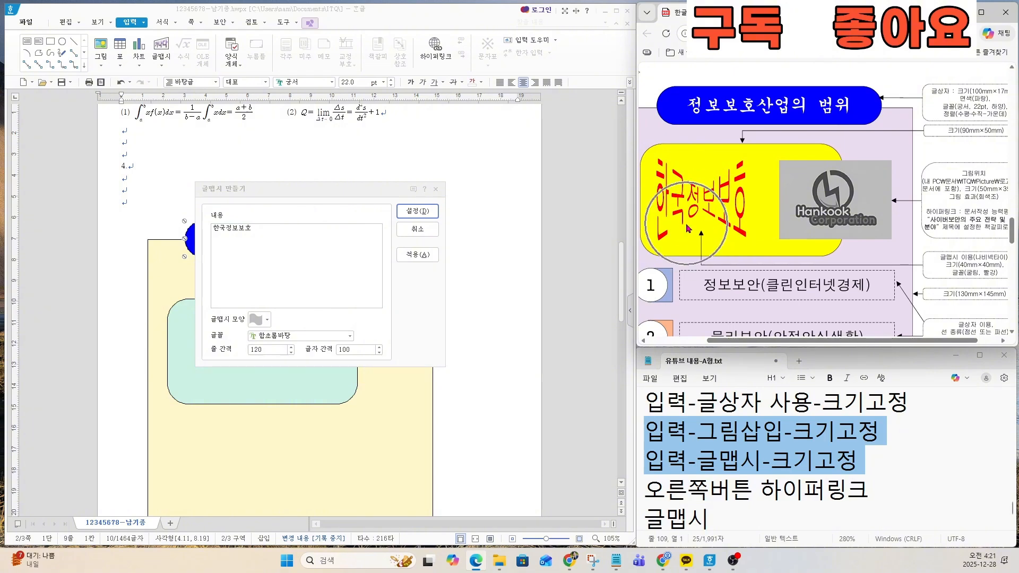
pyautogui.press('ctrl')
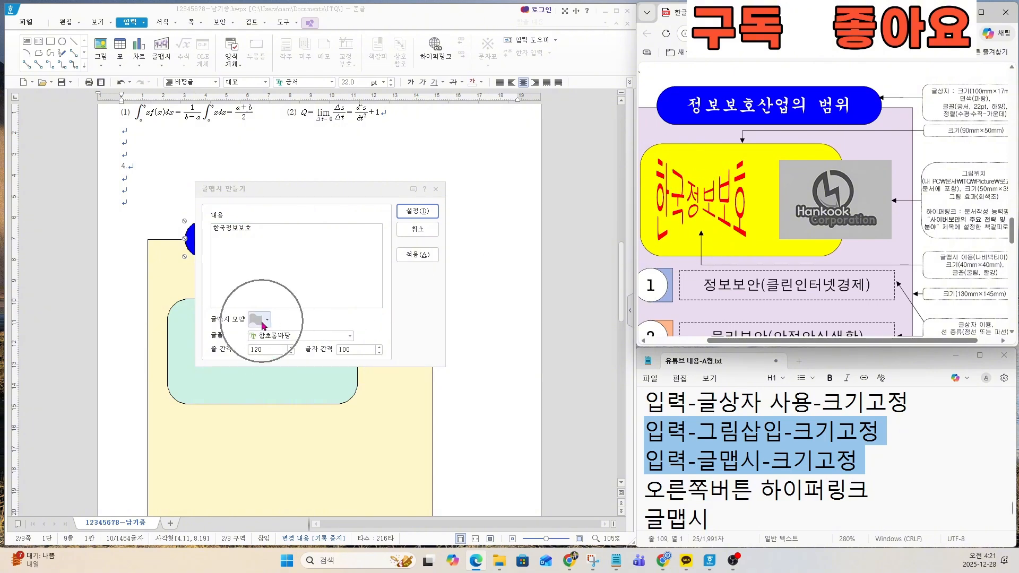
pyautogui.click(261, 321)
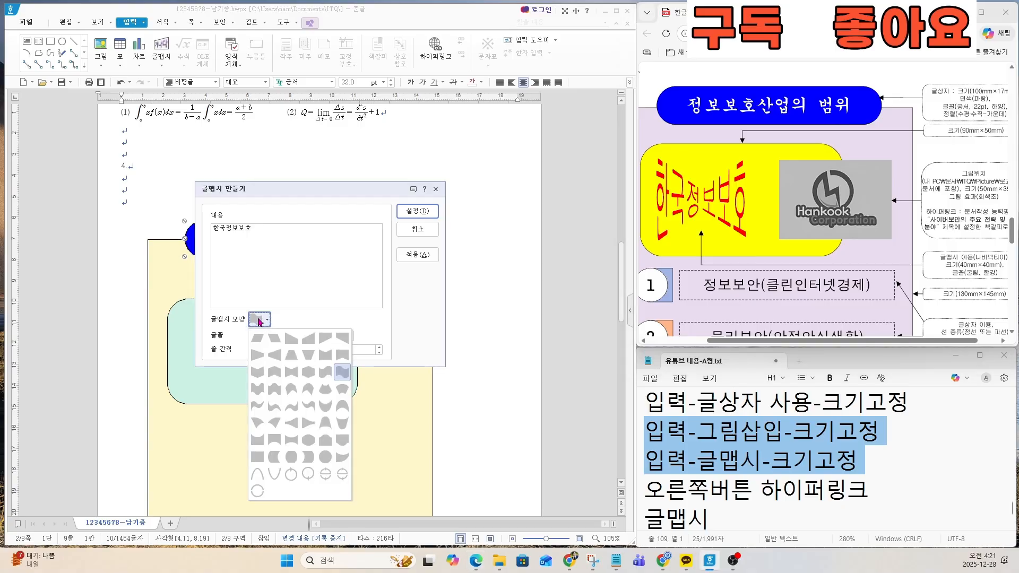
pyautogui.click(290, 373)
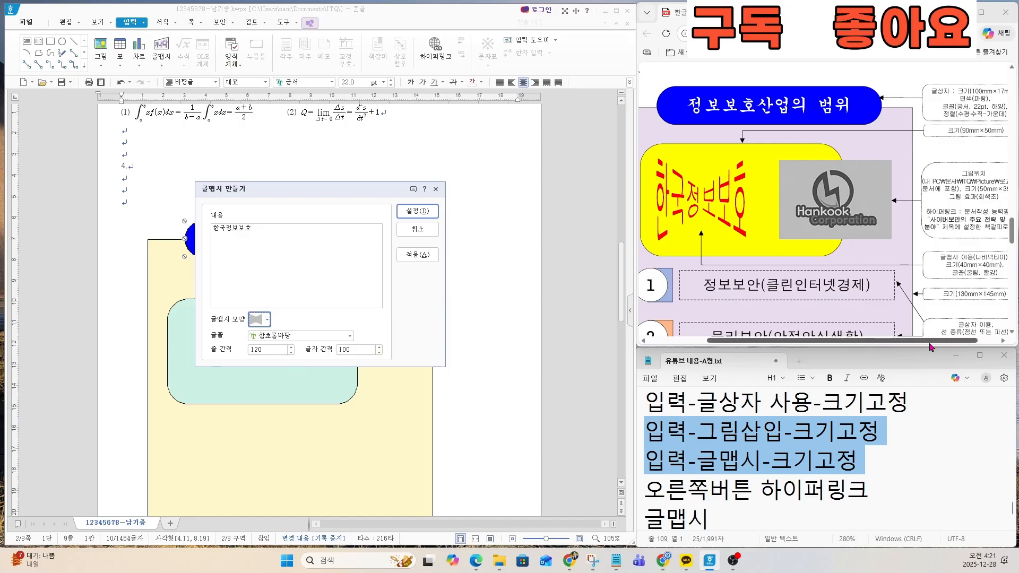
# Step: Set the 글맵시 font to 굴림, following the exam sheet, and insert the 글맵시 into the document
pyautogui.moveTo(930, 346); pyautogui.dragTo(944, 348)
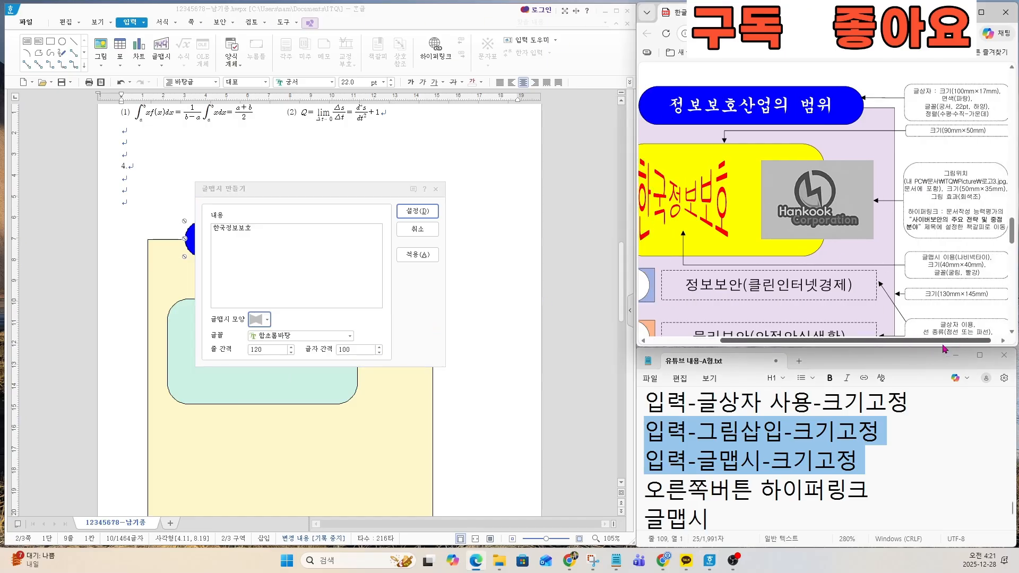
pyautogui.click(324, 338)
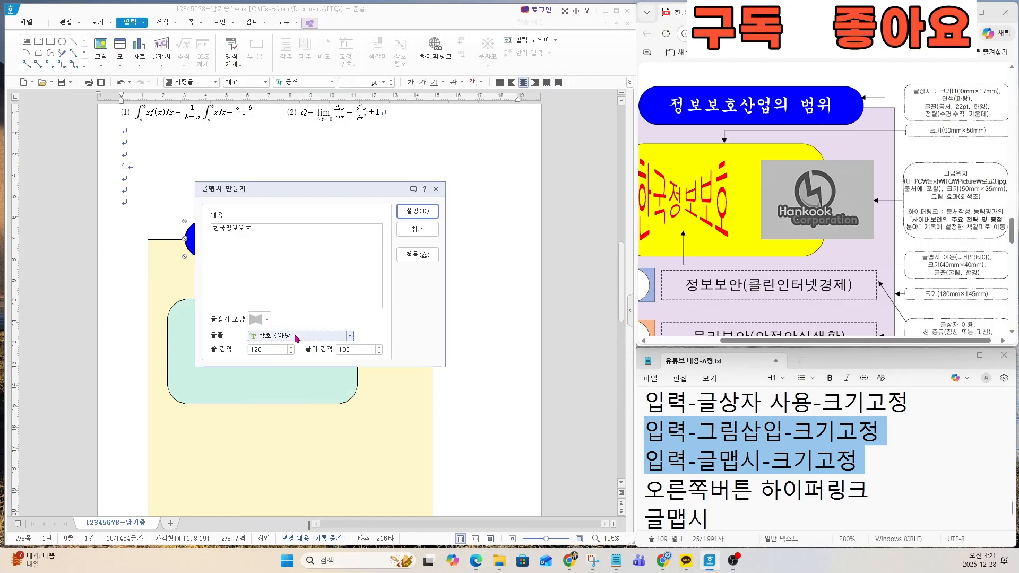
pyautogui.click(296, 338)
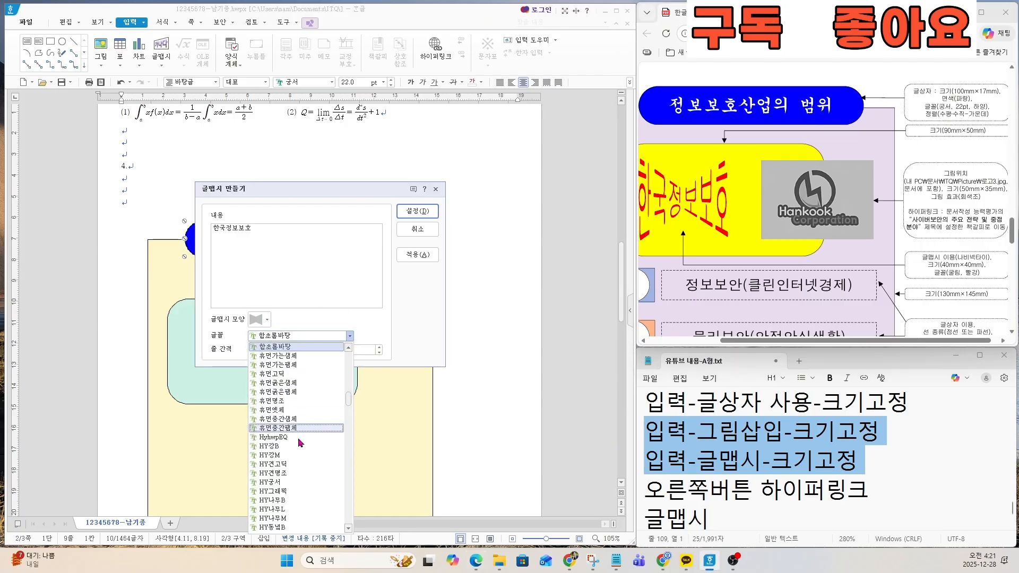
pyautogui.scroll(5, 298, 393)
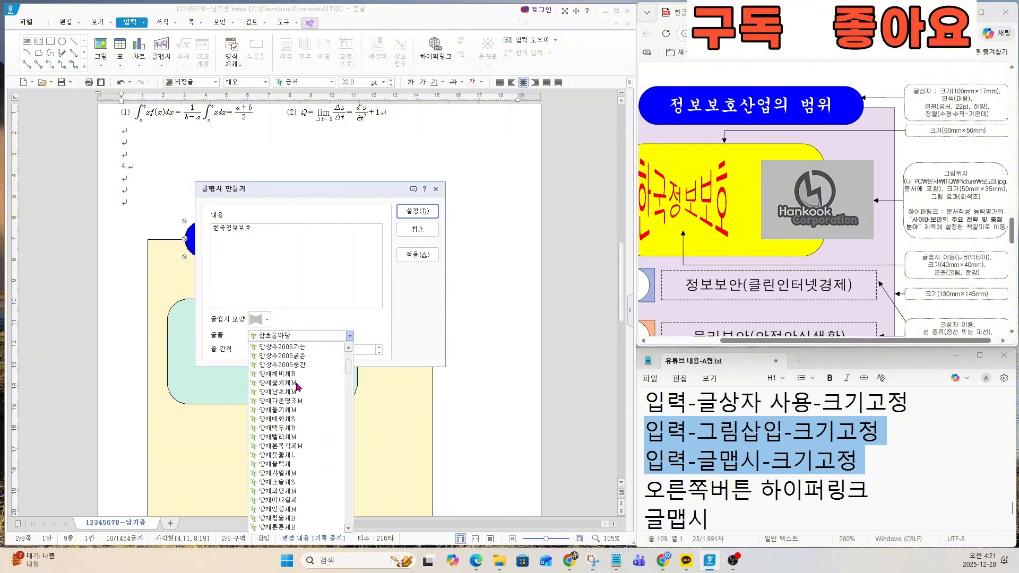
pyautogui.scroll(5, 297, 387)
pyautogui.click(277, 358)
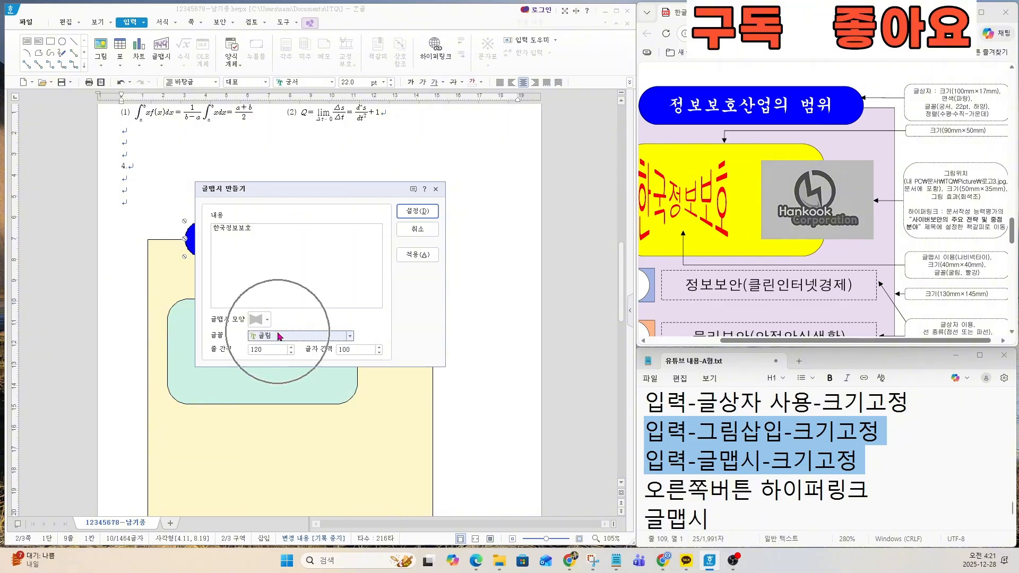
pyautogui.click(417, 212)
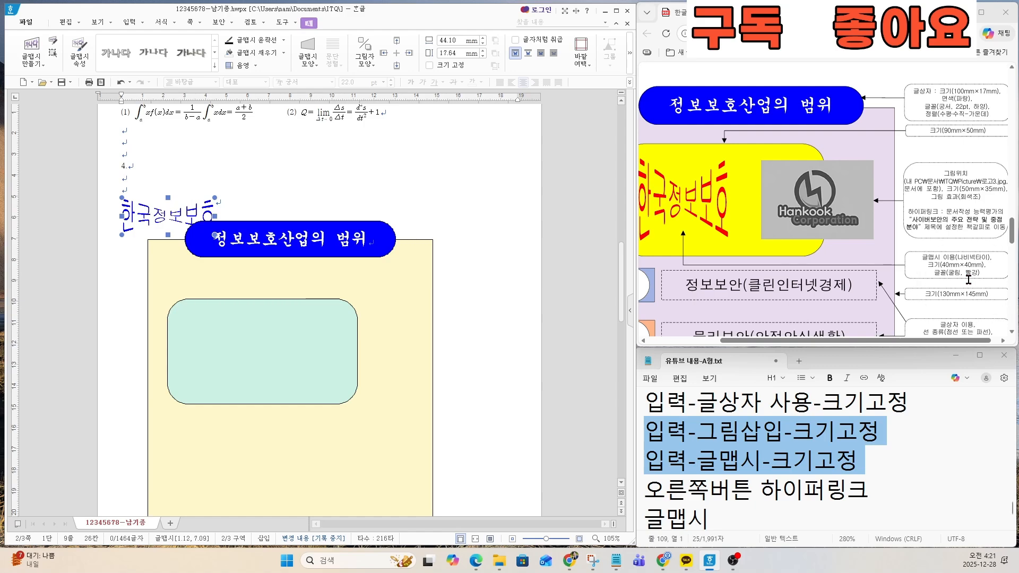
# Step: Set the 글맵시 width and height to 40 mm each in its object properties and fix its size (크기 고정)
pyautogui.doubleClick(179, 218)
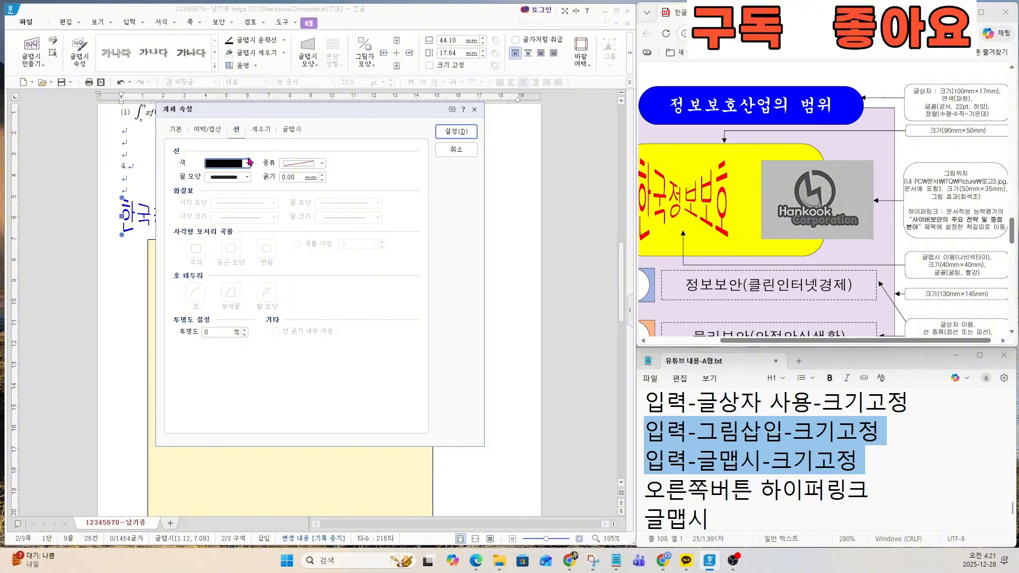
pyautogui.click(178, 131)
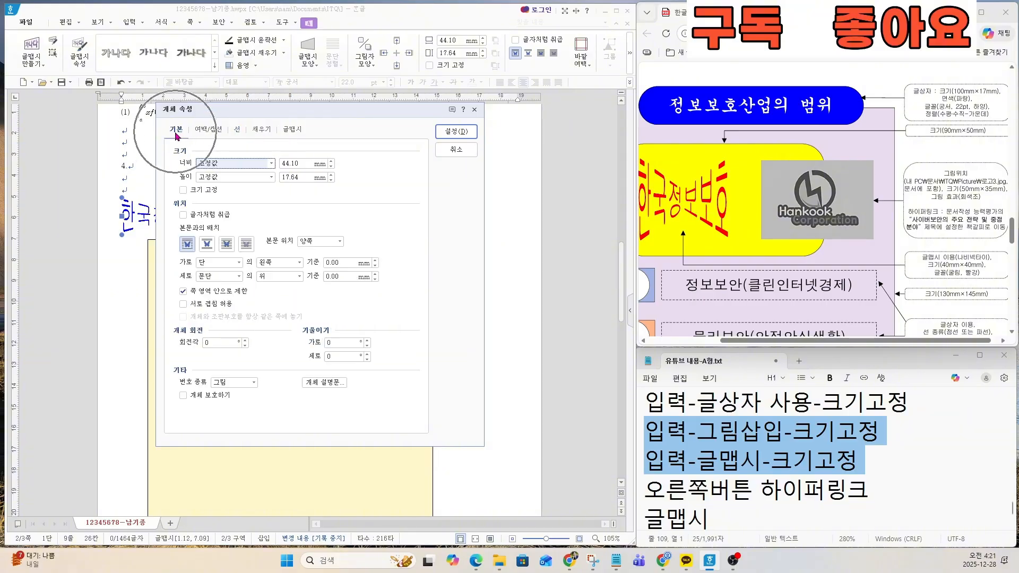
pyautogui.press('Tab')
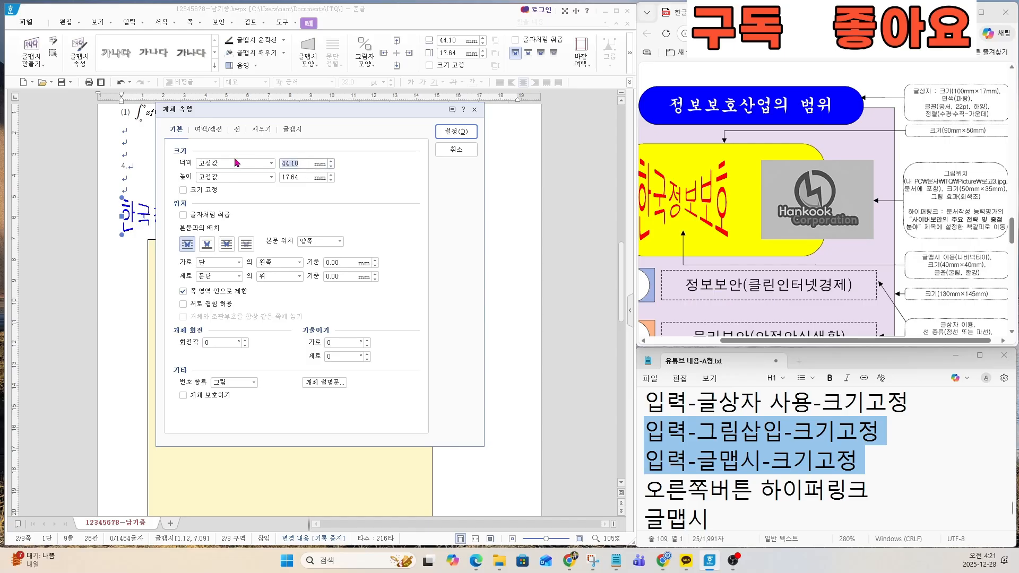
pyautogui.write('40')
pyautogui.press('Tab')
pyautogui.press('Tab')
pyautogui.write('40')
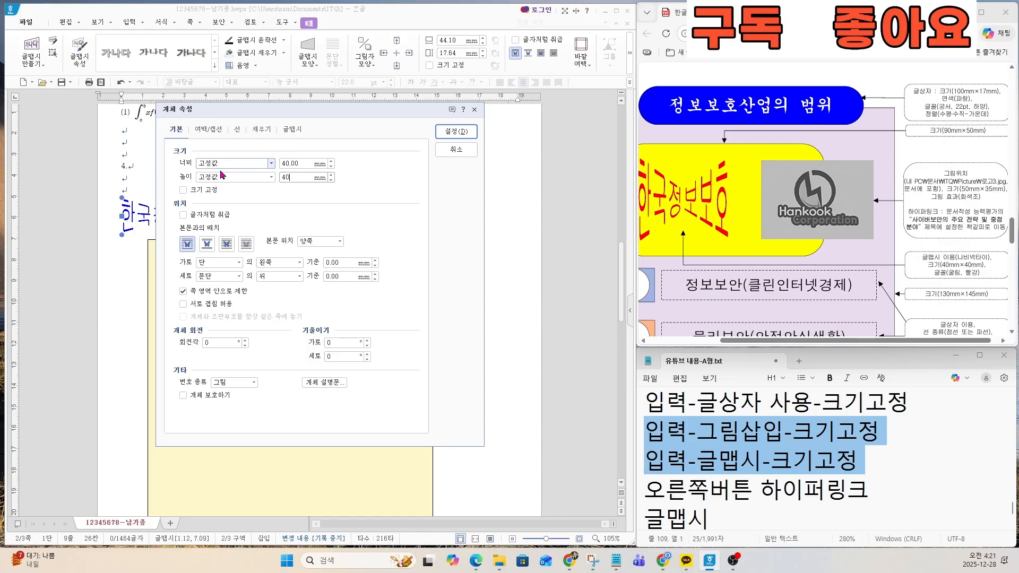
# Step: Set the 글맵시 fill colour to red and apply the object properties
pyautogui.click(261, 132)
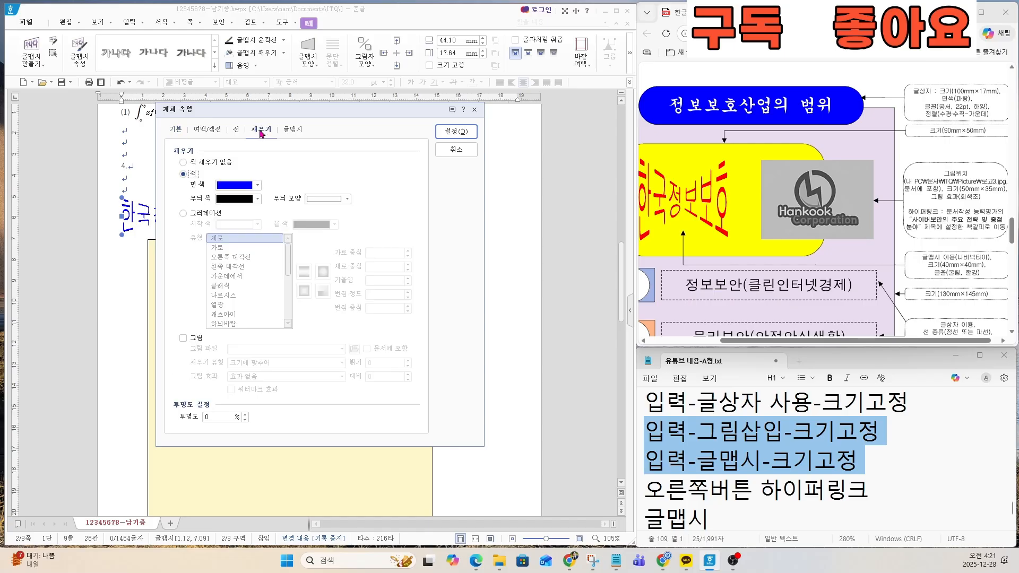
pyautogui.click(247, 186)
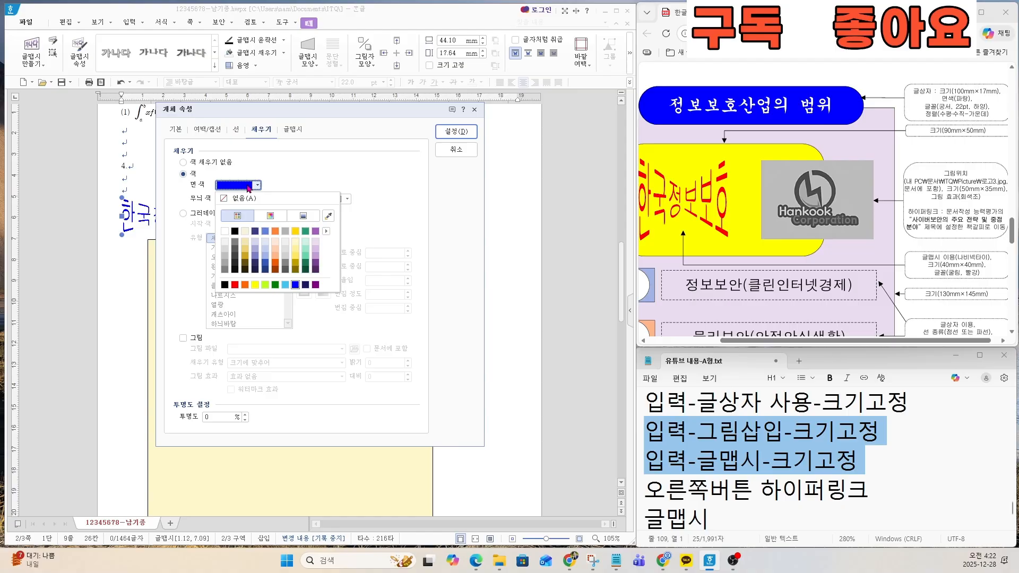
pyautogui.click(235, 285)
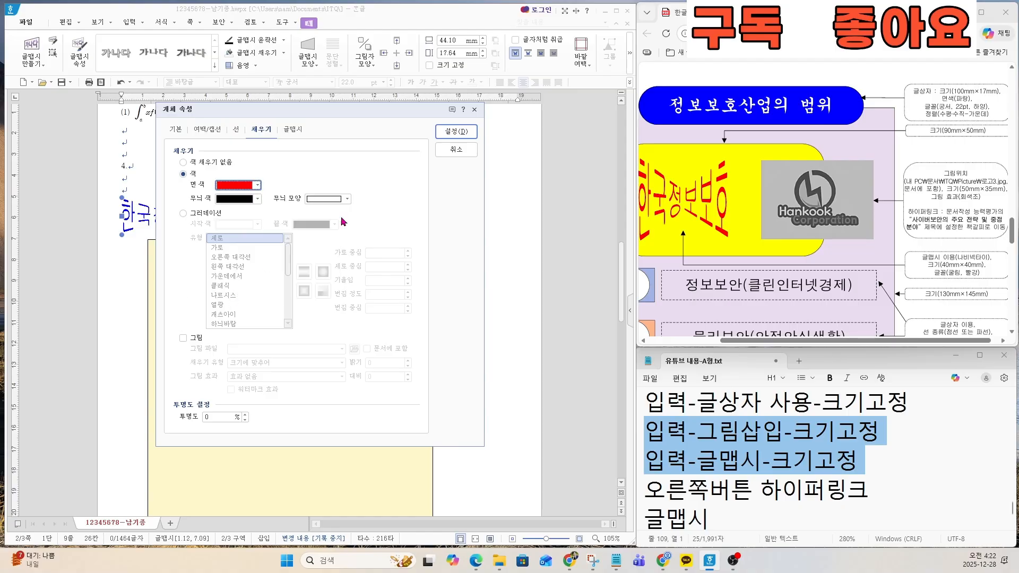
pyautogui.click(455, 131)
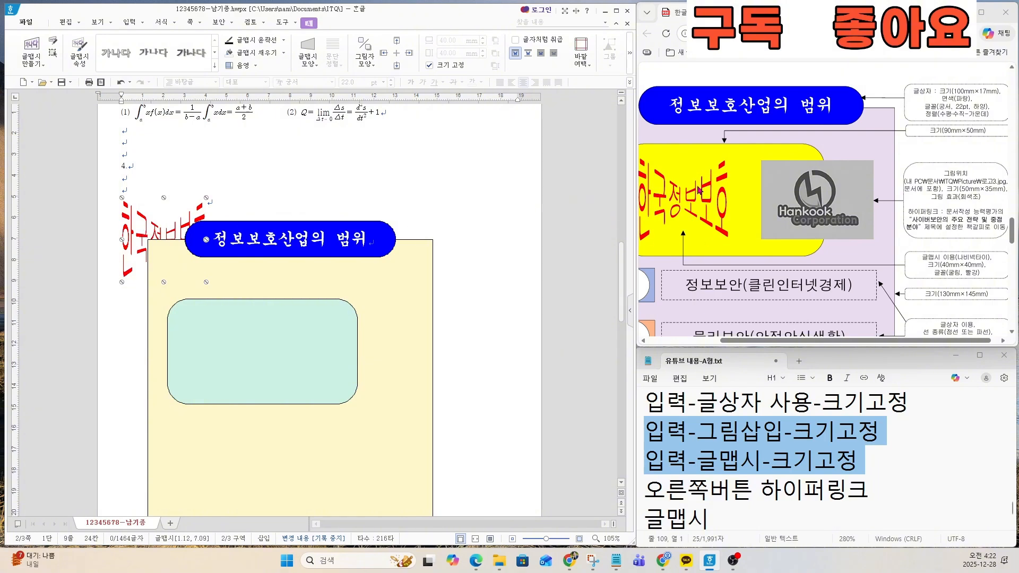
# Step: Open the stacking order (순서) options for the red 글맵시
pyautogui.rightClick(172, 232)
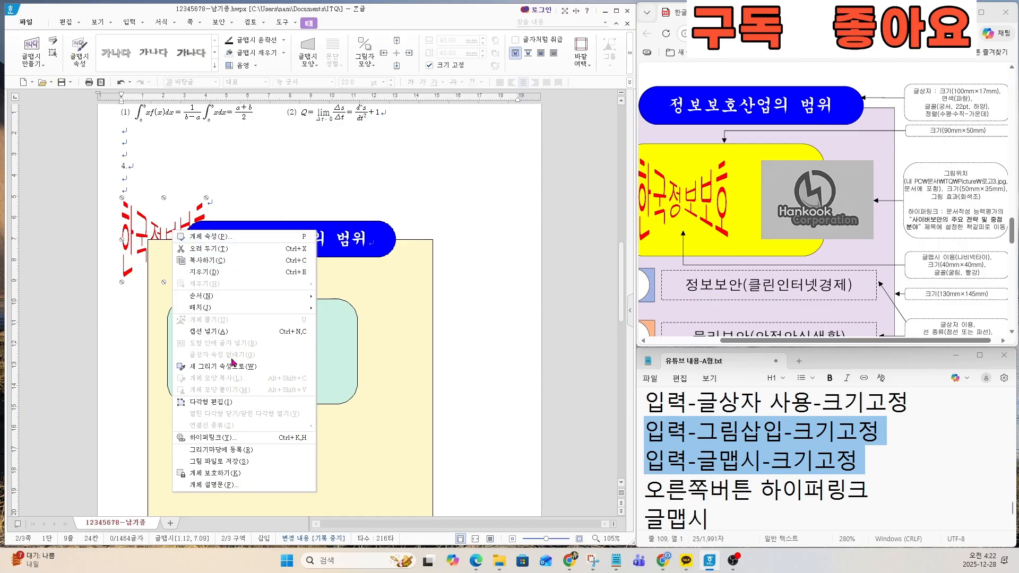
pyautogui.moveTo(266, 296)
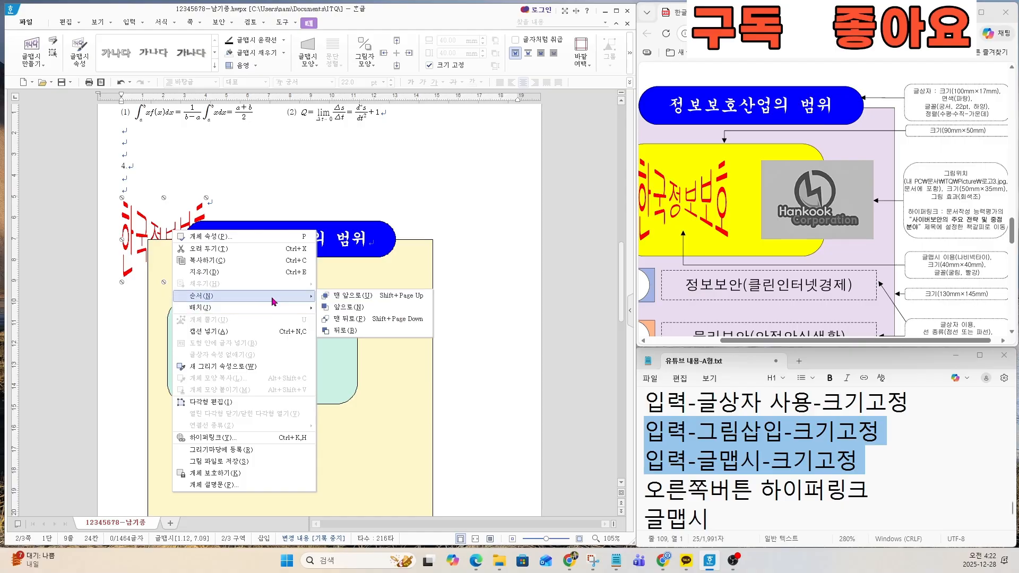
# Step: Set the red 글맵시 to lie in front of the text (글 앞으로) and move it onto the left half of the mint rounded rectangle
pyautogui.click(342, 306)
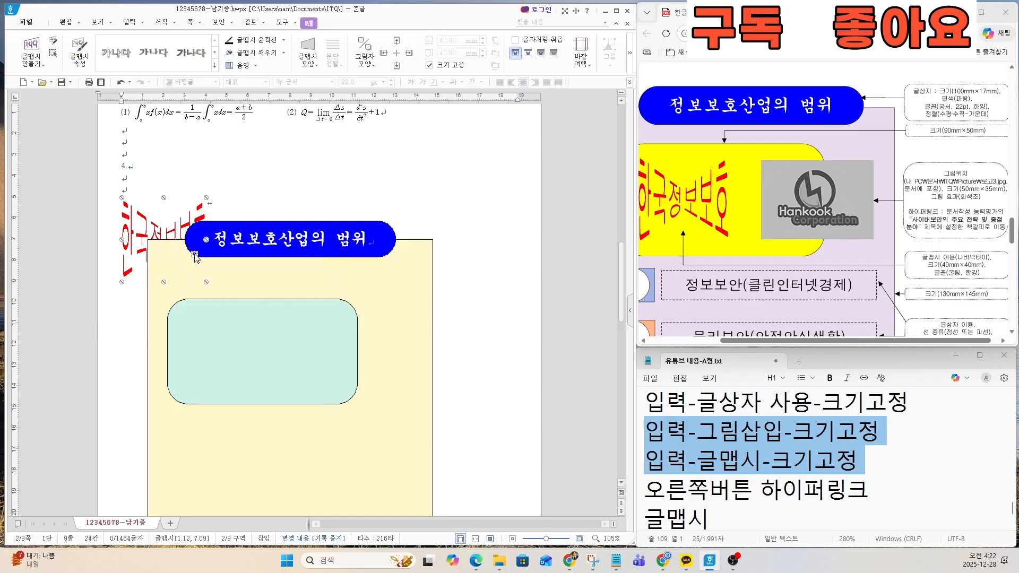
pyautogui.press('ctrl')
pyautogui.rightClick(174, 232)
pyautogui.moveTo(234, 311)
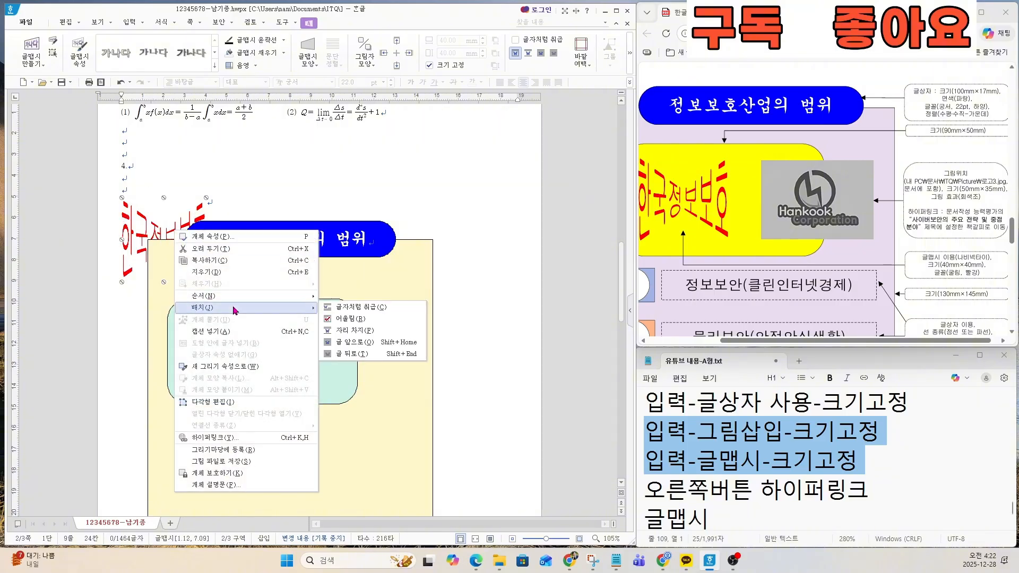
pyautogui.press('ctrl')
pyautogui.press('ctrl')
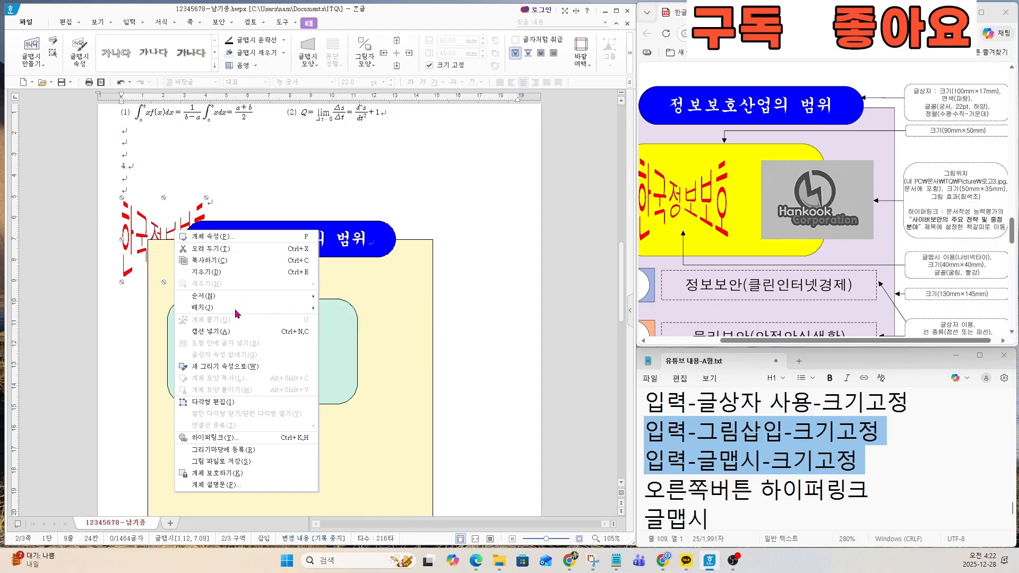
pyautogui.press('ctrl')
pyautogui.click(361, 343)
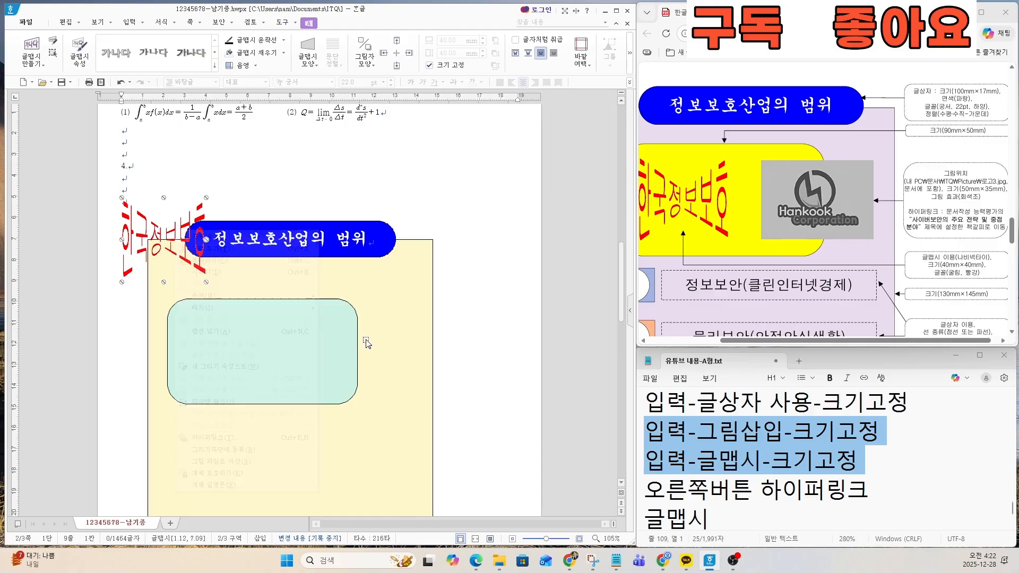
pyautogui.press('ctrl')
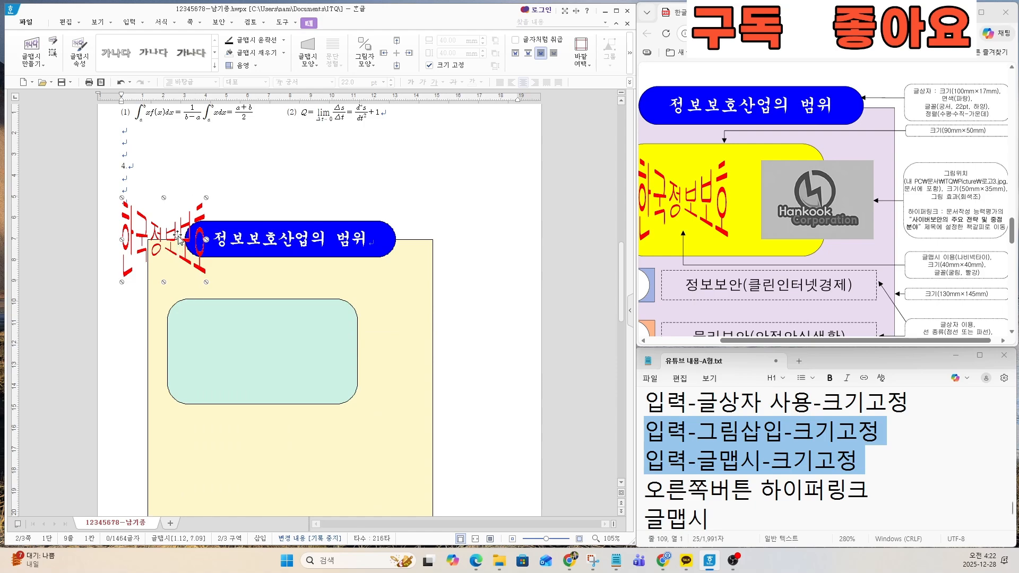
pyautogui.moveTo(178, 237); pyautogui.dragTo(235, 350)
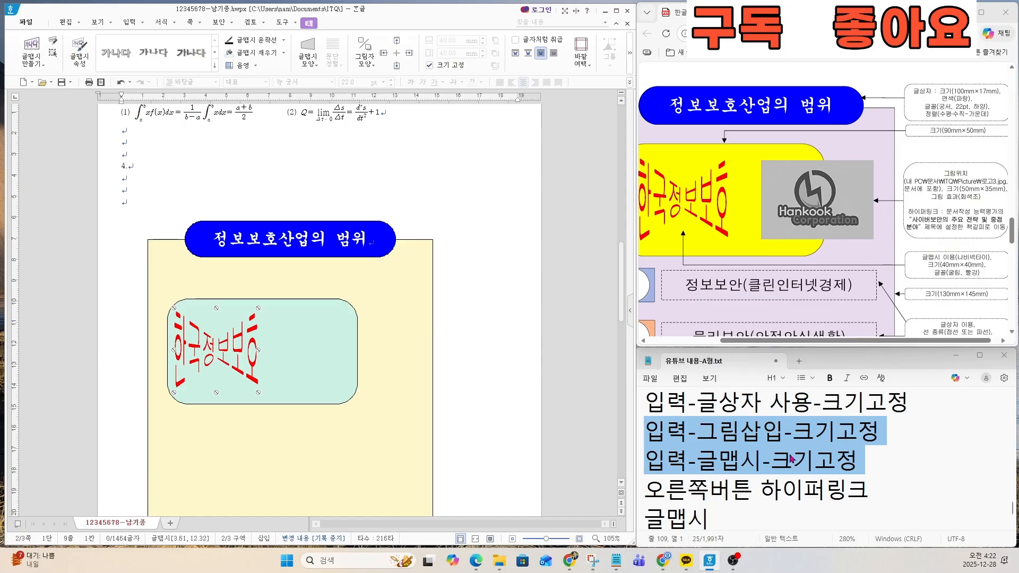
# Step: Insert the picture 로고3, as the exam sheet specifies, beside the mint rounded rectangle at about 49 × 34 mm
pyautogui.click(745, 465)
pyautogui.moveTo(645, 431); pyautogui.dragTo(883, 427)
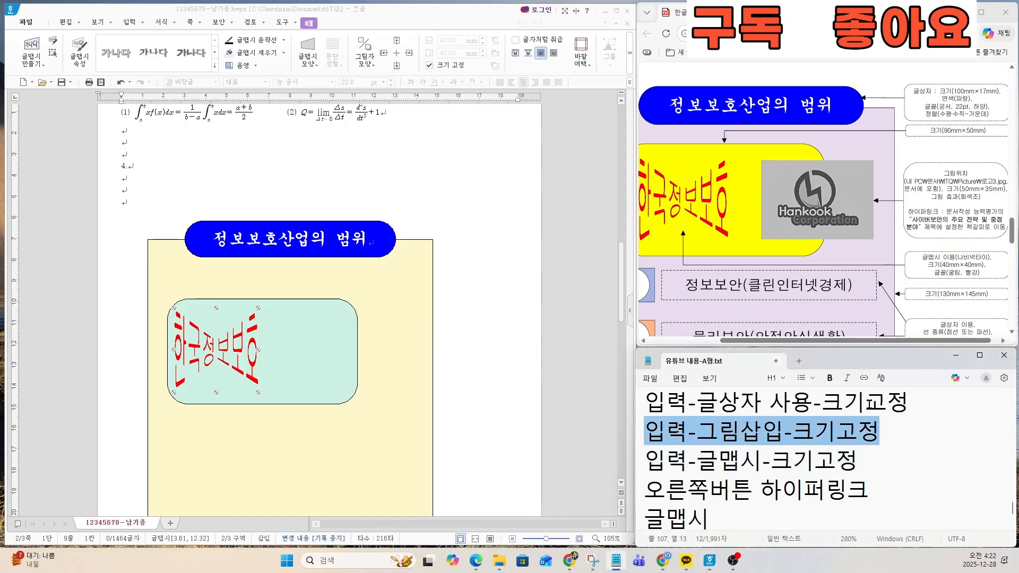
pyautogui.scroll(4, 962, 226)
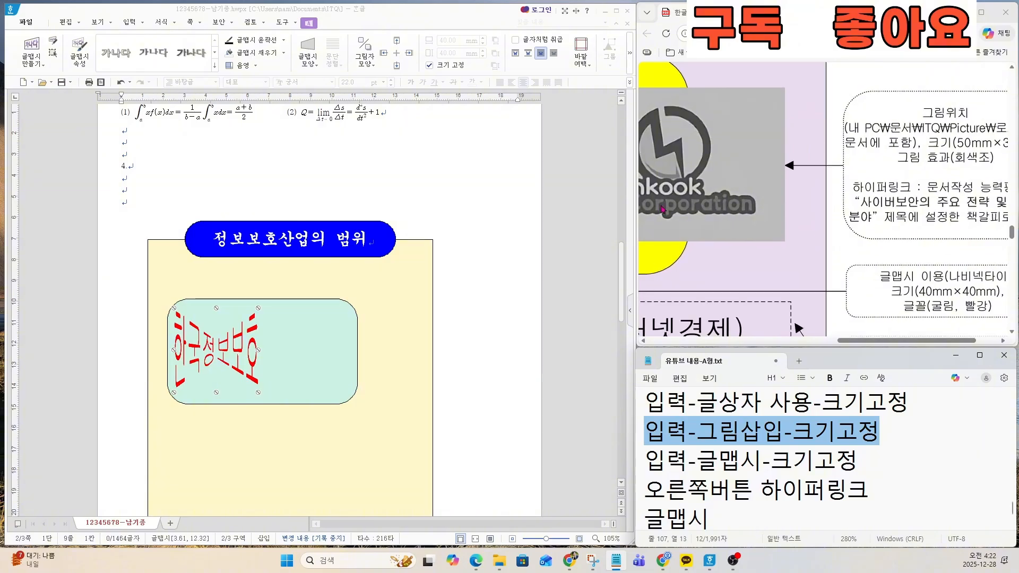
pyautogui.scroll(-3, 933, 244)
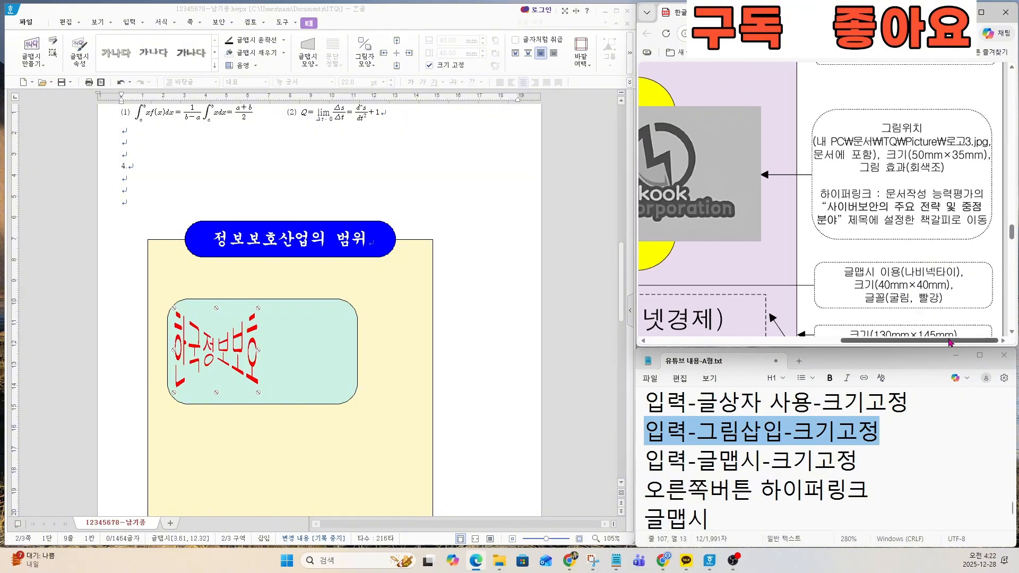
pyautogui.scroll(2, 937, 222)
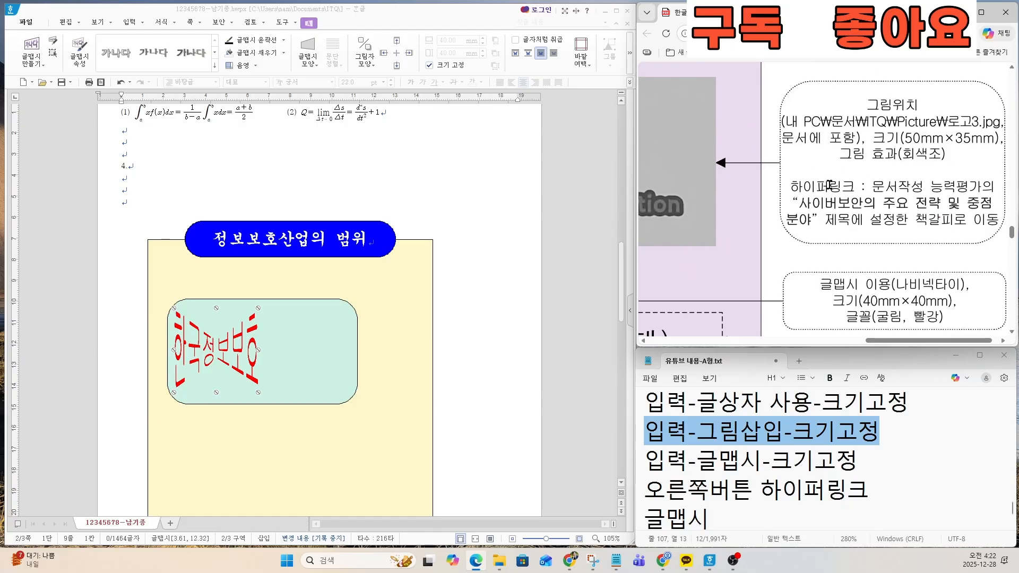
pyautogui.click(129, 24)
pyautogui.click(100, 49)
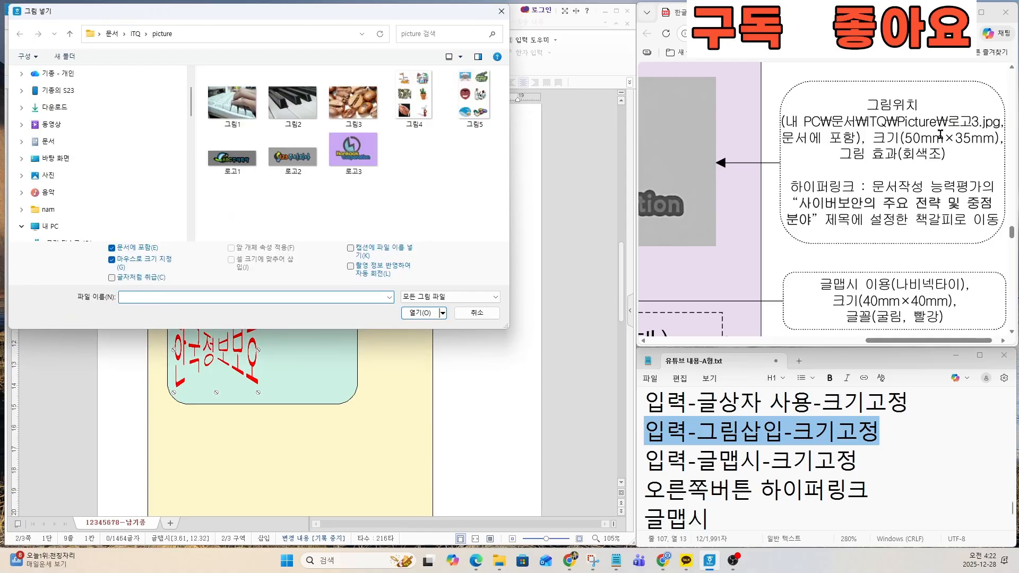
pyautogui.click(354, 157)
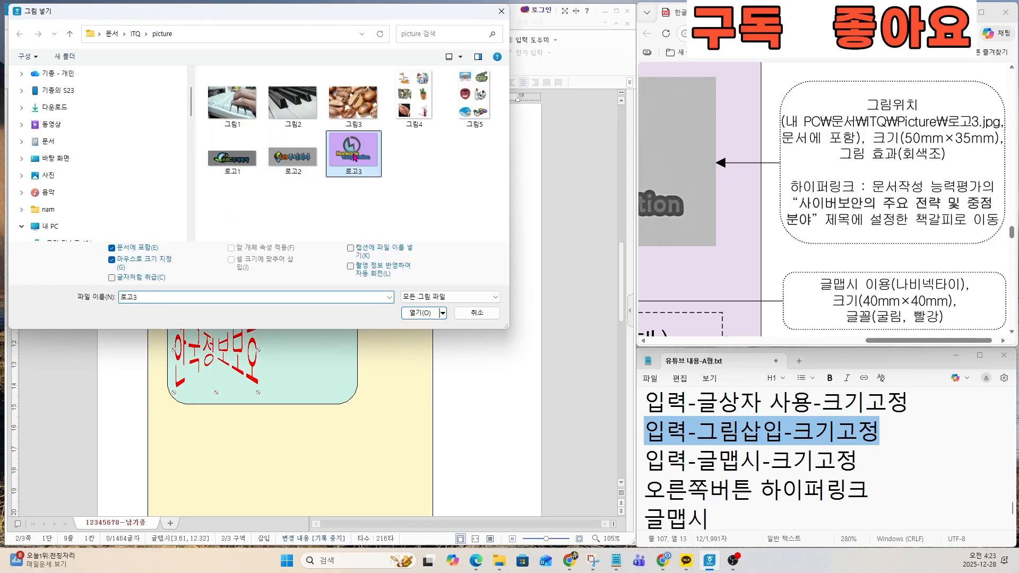
pyautogui.doubleClick(354, 157)
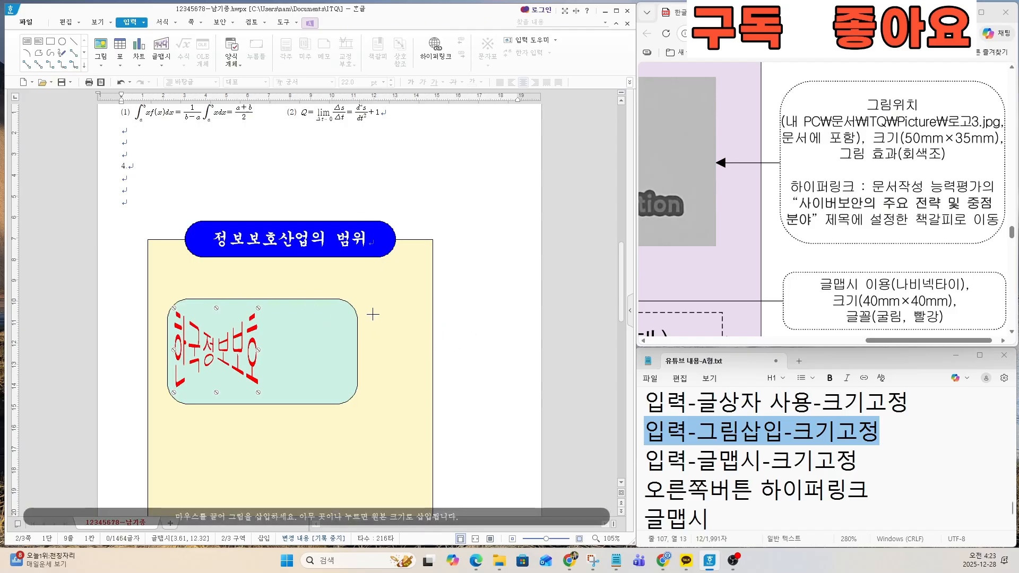
pyautogui.press('ctrl')
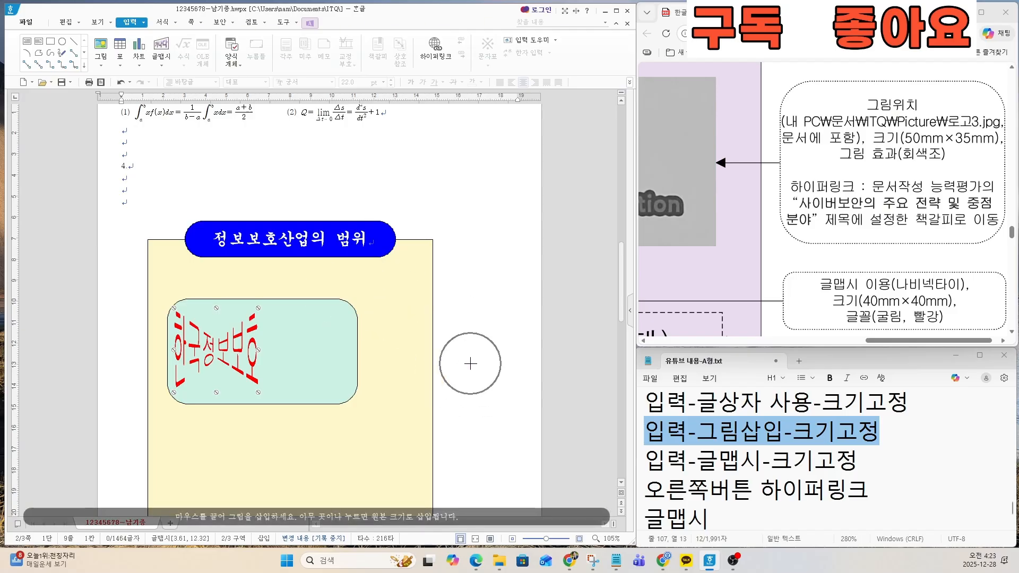
pyautogui.moveTo(480, 384); pyautogui.dragTo(387, 313)
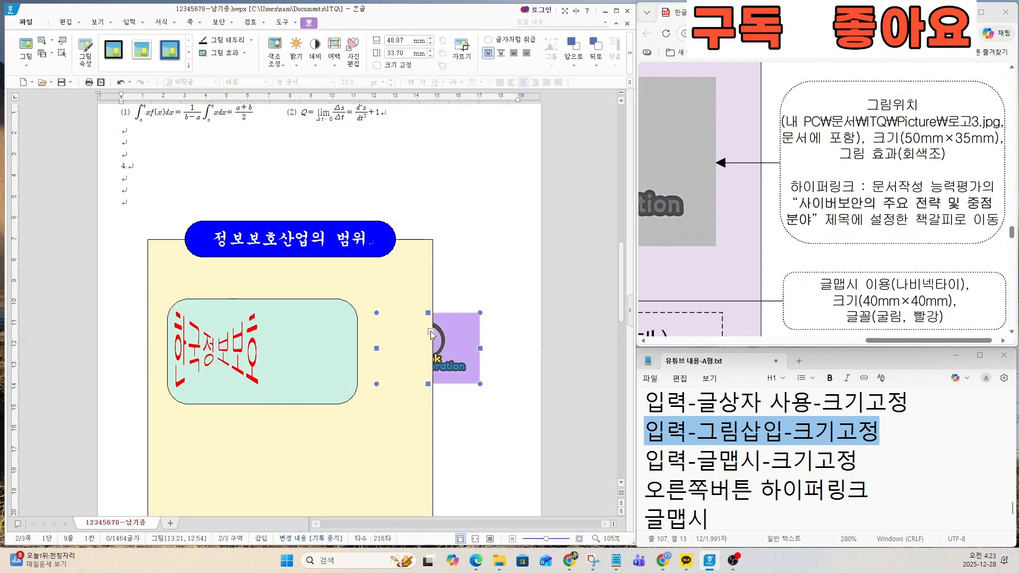
# Step: Set the logo picture's width to 50 mm and height to 35 mm in its object properties and fix its size (크기 고정)
pyautogui.press('ctrl')
pyautogui.doubleClick(456, 348)
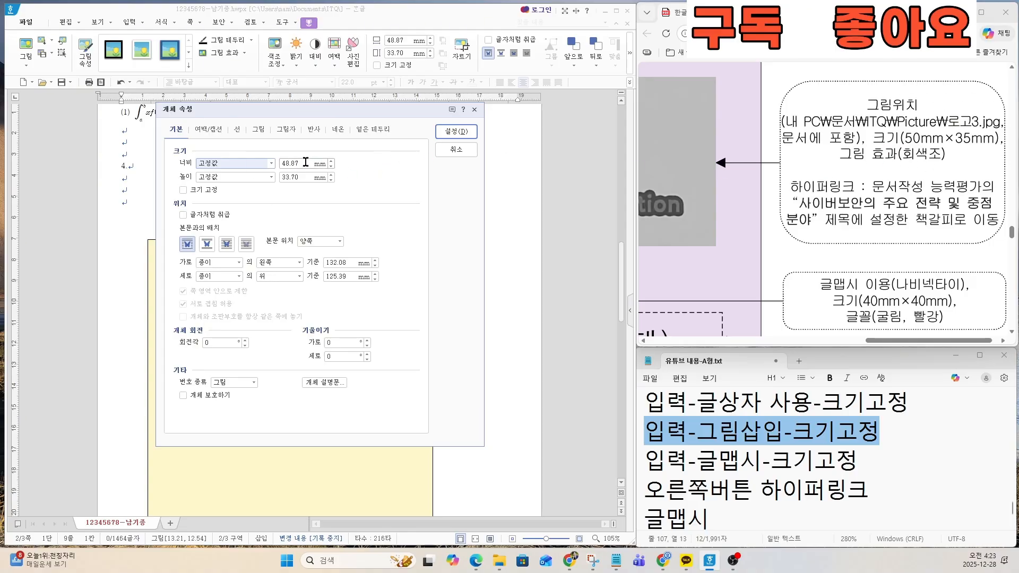
pyautogui.press('Tab')
pyautogui.write('5')
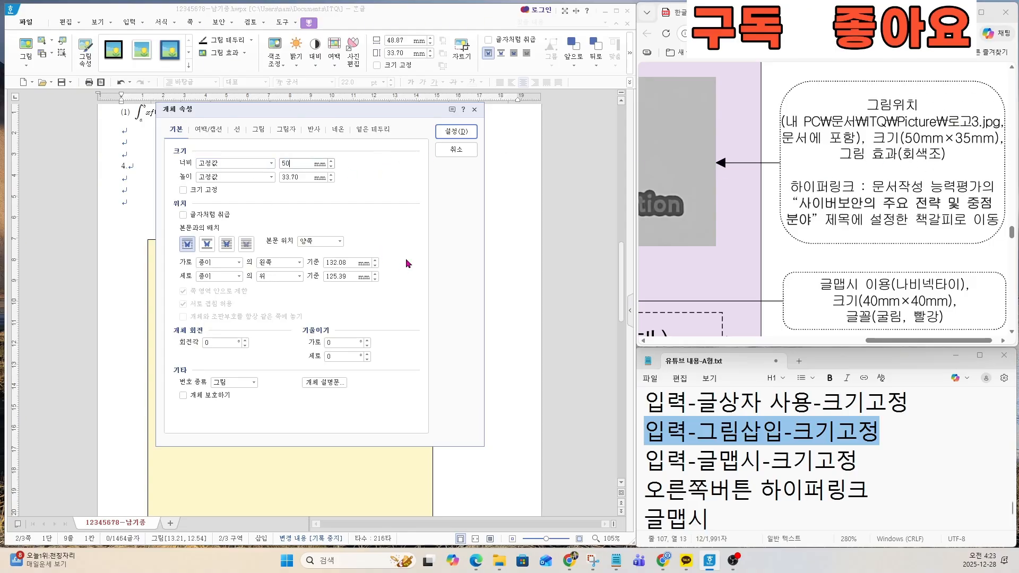
pyautogui.write('0')
pyautogui.press('Tab')
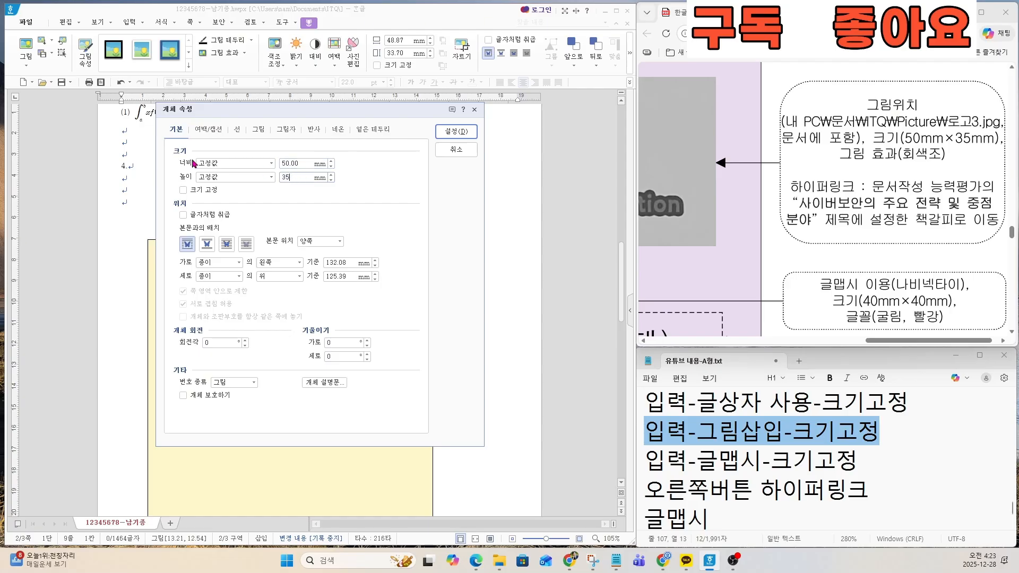
pyautogui.click(183, 190)
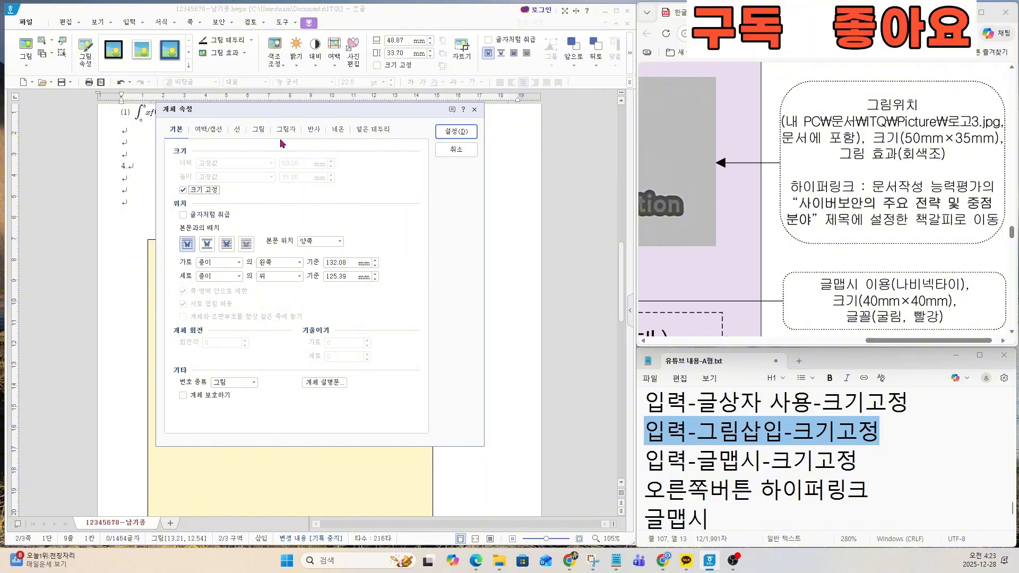
# Step: Give the logo picture the grayscale effect (회색조) and apply the object properties
pyautogui.click(265, 132)
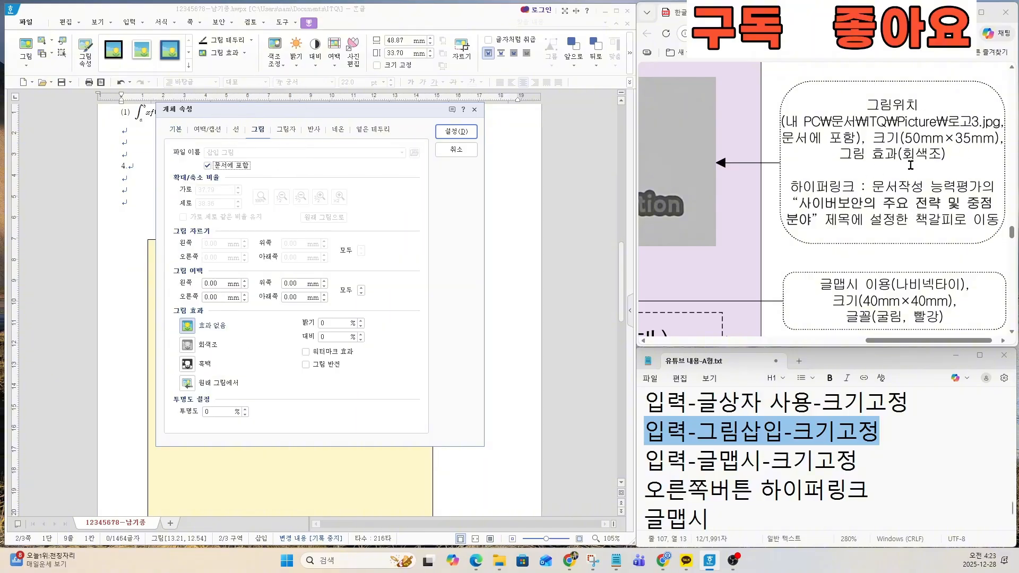
pyautogui.click(212, 345)
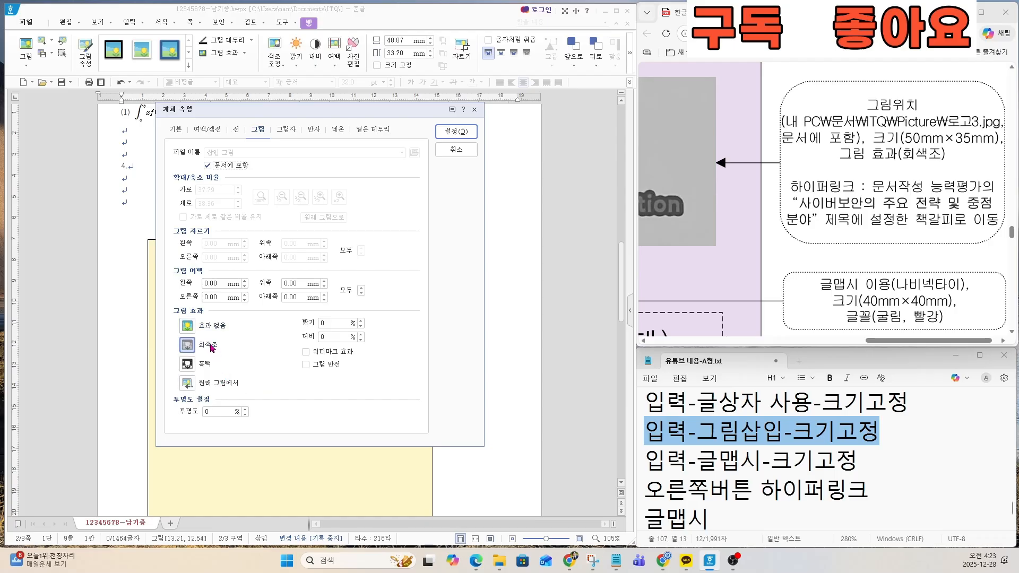
pyautogui.click(455, 132)
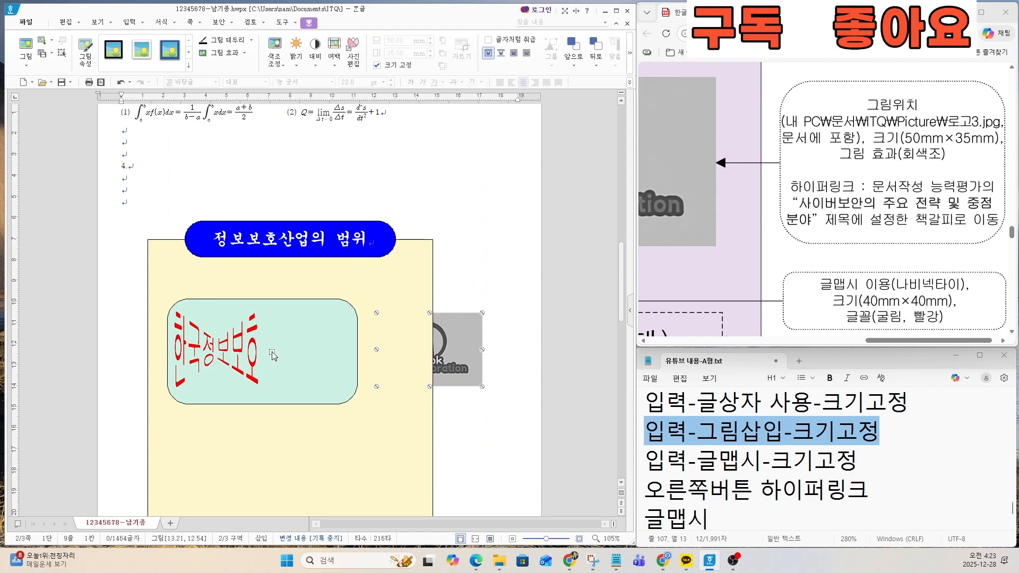
# Step: Place the logo picture in front of the text (글 앞으로) and position it over the mint rectangle's right edge, matching the exam sheet
pyautogui.rightClick(455, 340)
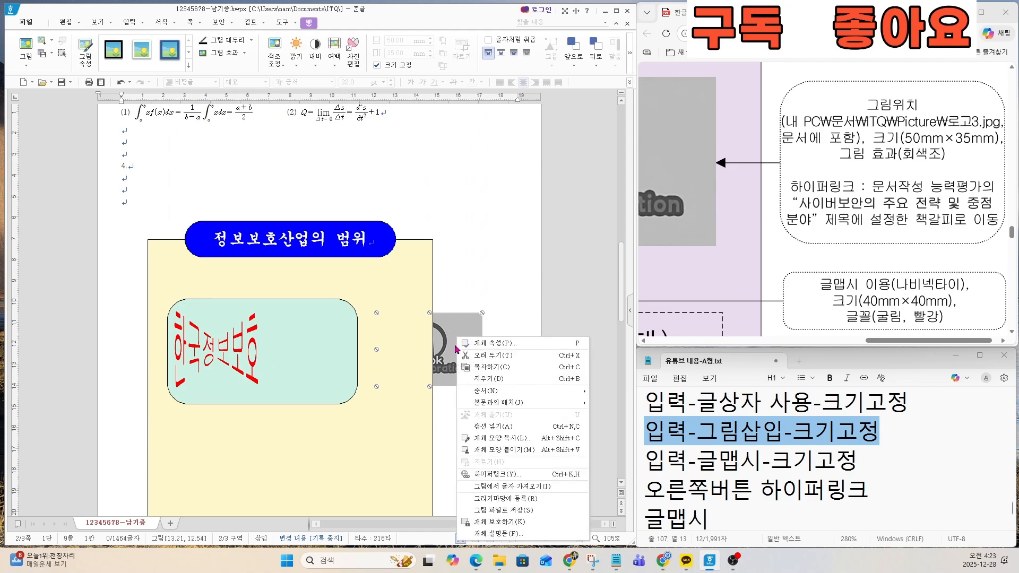
pyautogui.moveTo(520, 403)
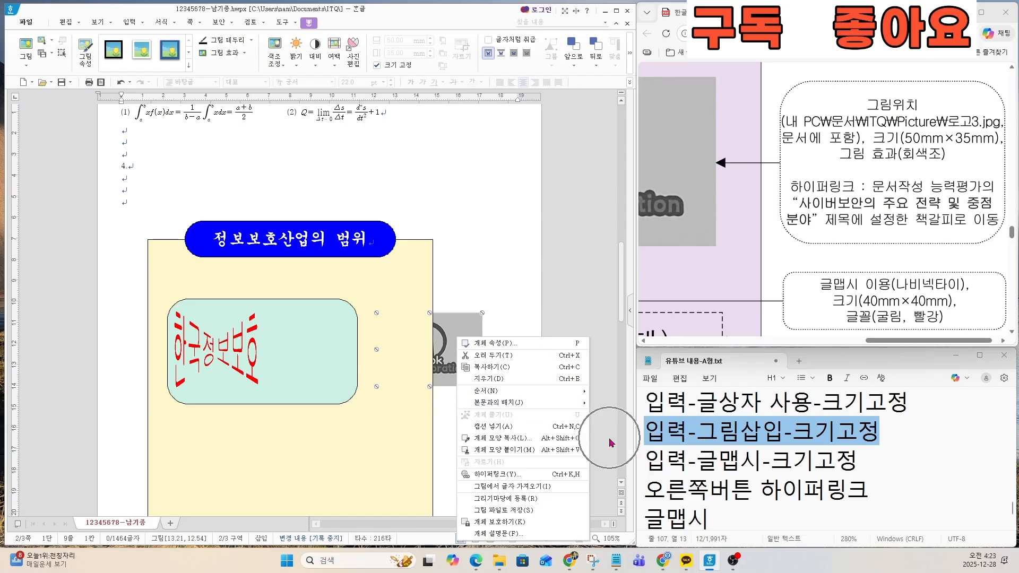
pyautogui.click(619, 437)
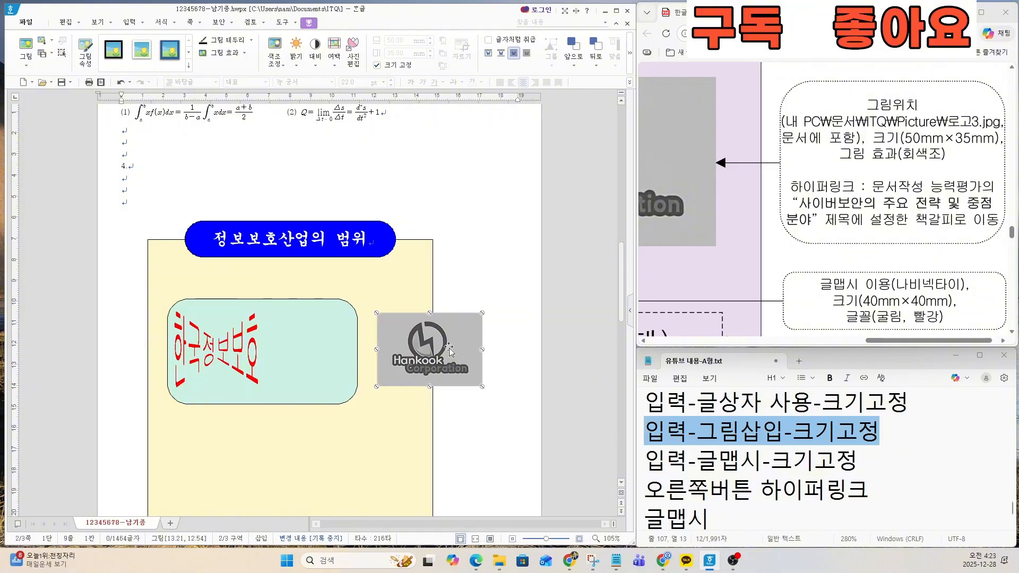
pyautogui.moveTo(462, 350); pyautogui.dragTo(377, 339)
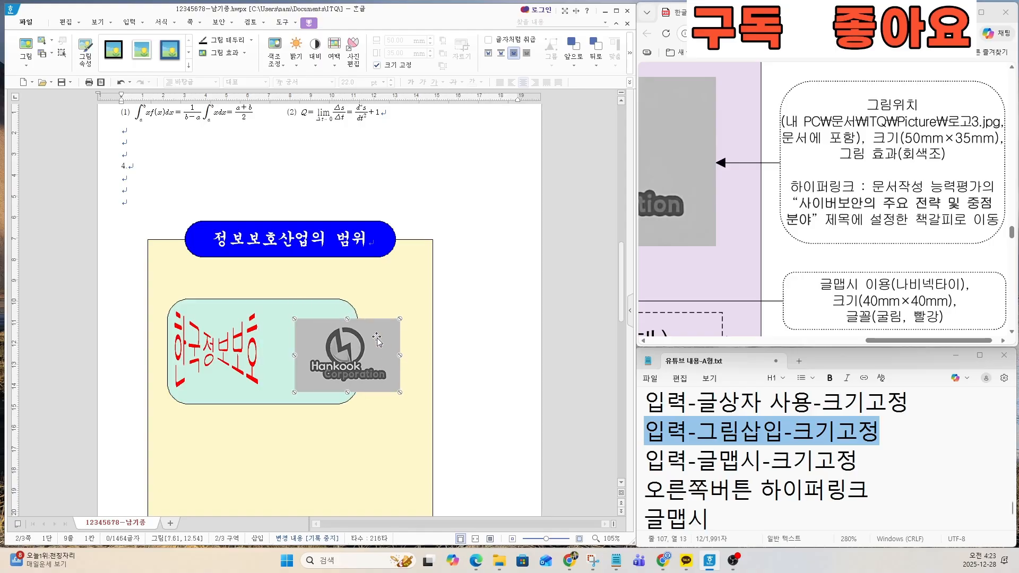
pyautogui.moveTo(873, 340); pyautogui.dragTo(777, 341)
pyautogui.scroll(-4, 874, 284)
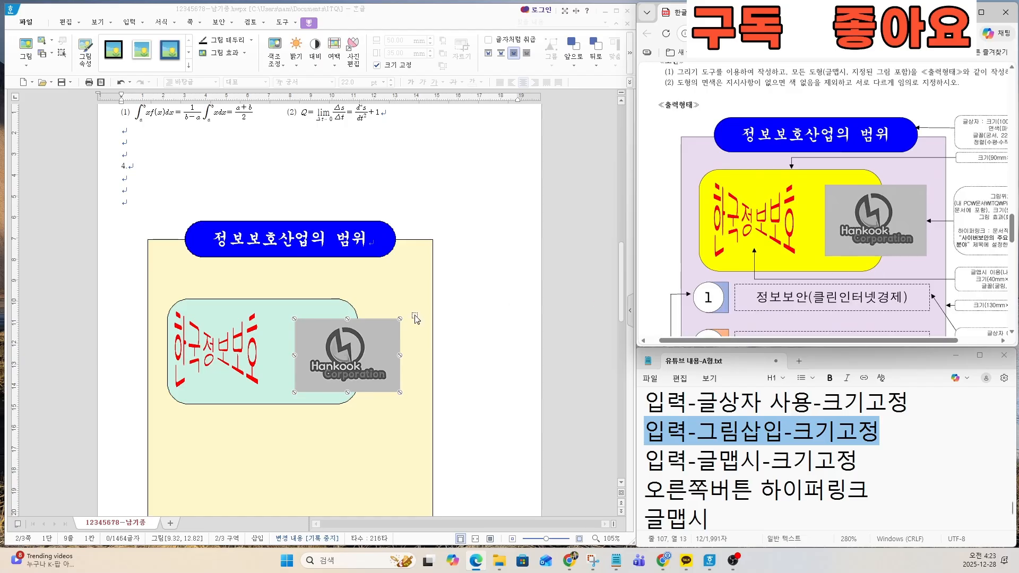
pyautogui.moveTo(373, 345)
pyautogui.mouseDown()
pyautogui.moveTo(383, 340)
pyautogui.moveTo(373, 349)
pyautogui.mouseUp()
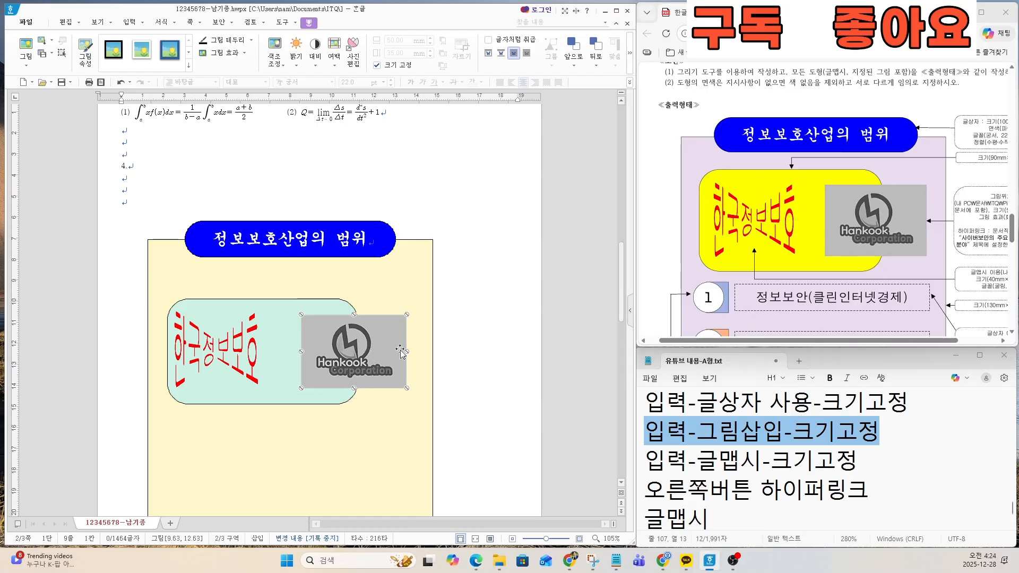
# Step: Open the logo picture's hyperlink settings and choose 한글 문서 as the link target type, following the exam sheet's hyperlink instruction
pyautogui.click(836, 348)
pyautogui.scroll(3, 999, 286)
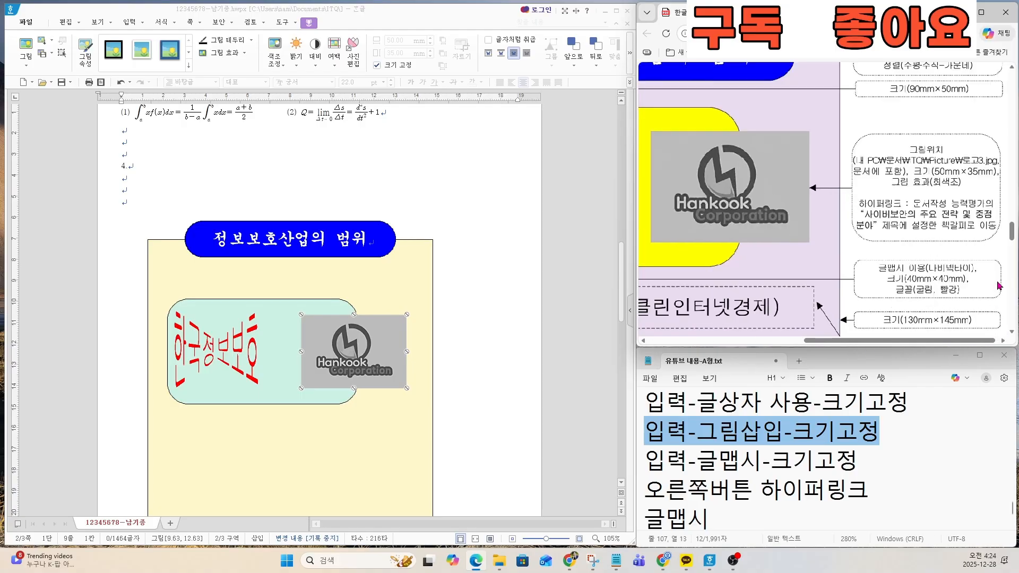
pyautogui.scroll(2, 999, 287)
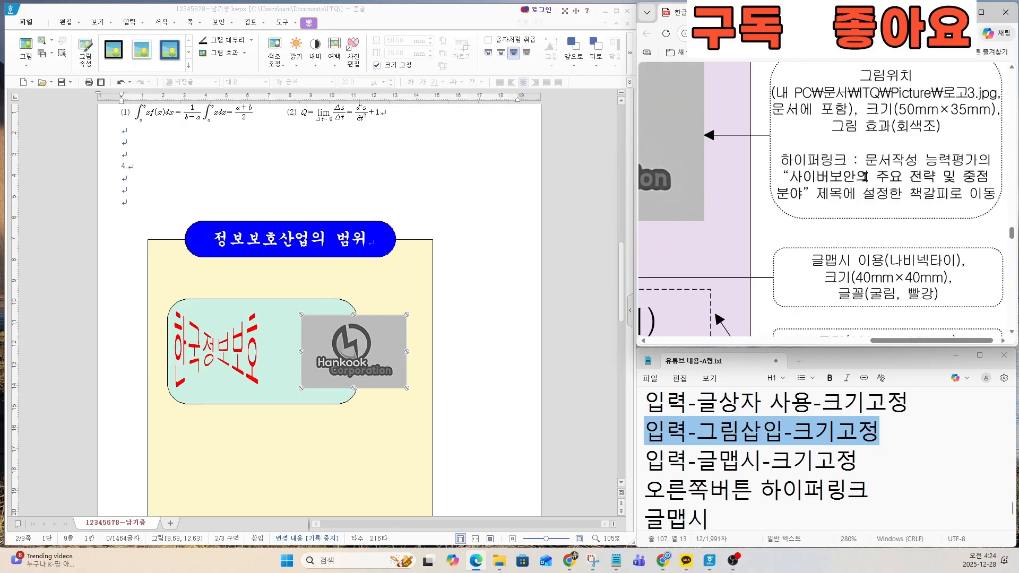
pyautogui.press('ctrl')
pyautogui.press('ctrl')
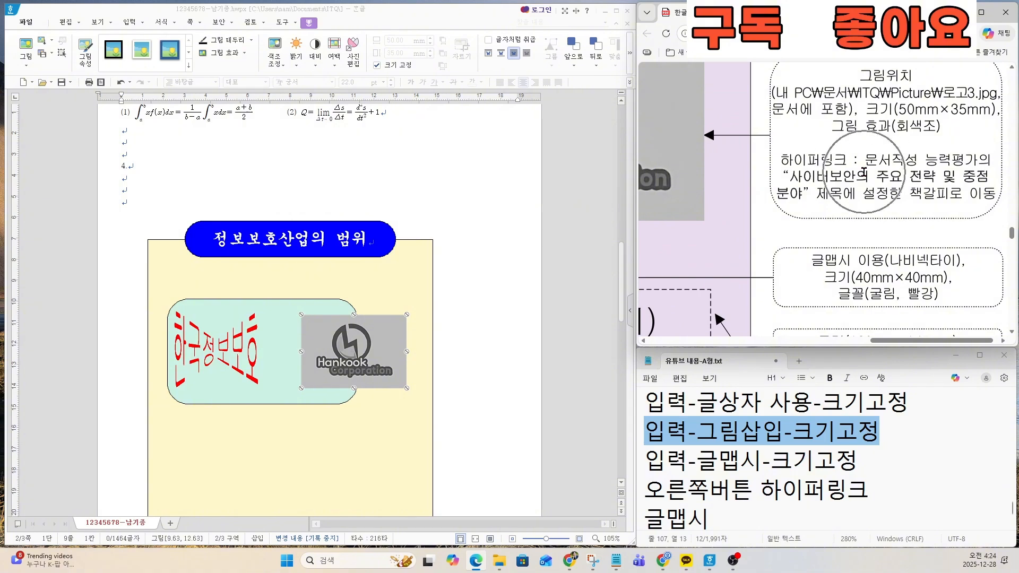
pyautogui.rightClick(373, 343)
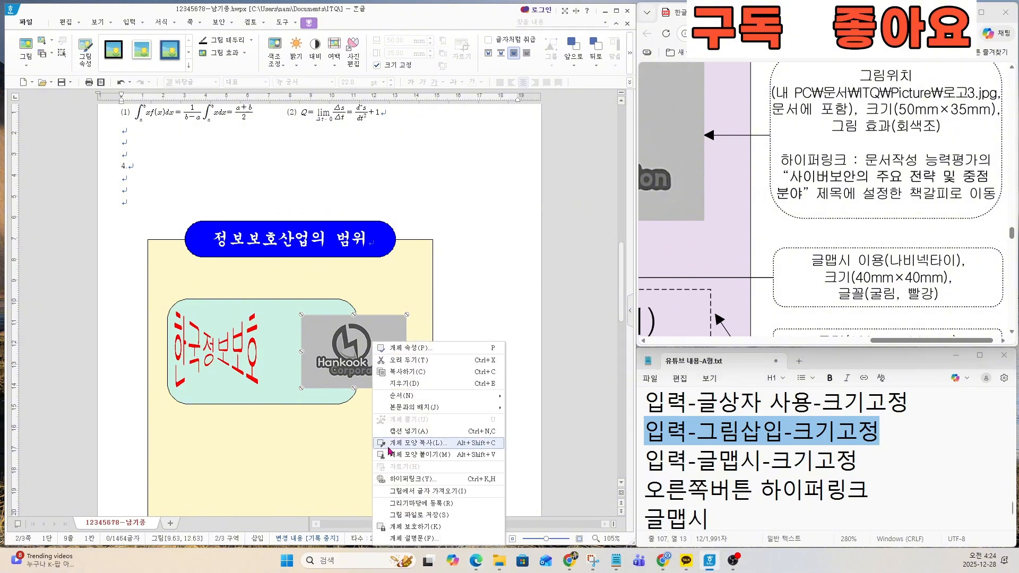
pyautogui.press('ctrl')
pyautogui.press('ctrl')
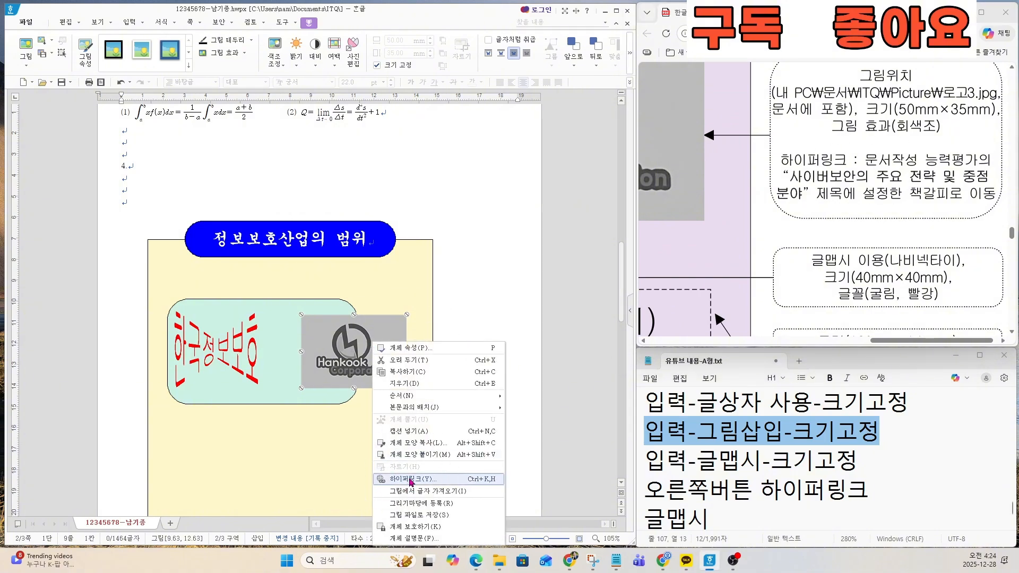
pyautogui.click(411, 479)
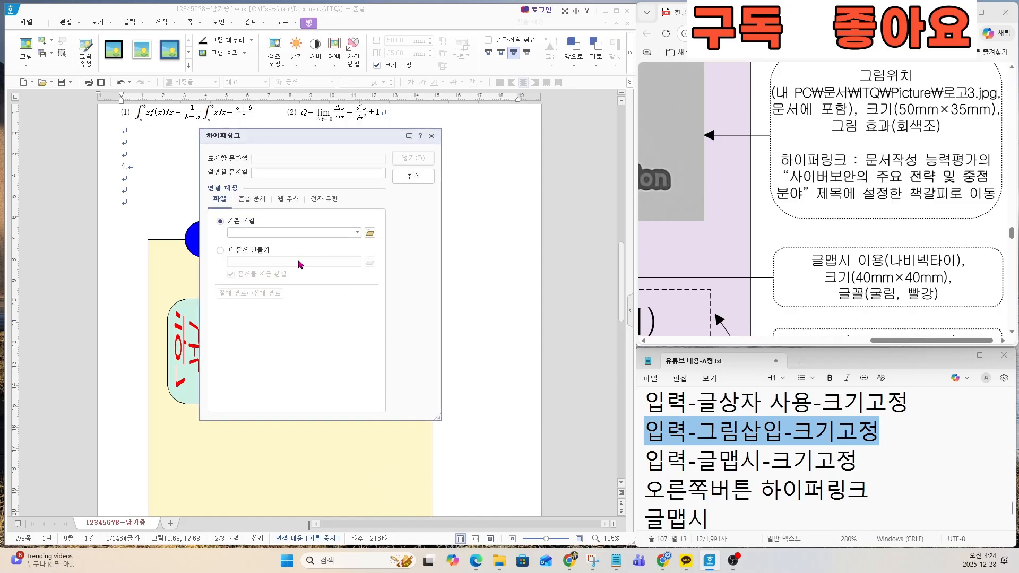
pyautogui.click(254, 199)
pyautogui.press('ctrl')
pyautogui.press('ctrl')
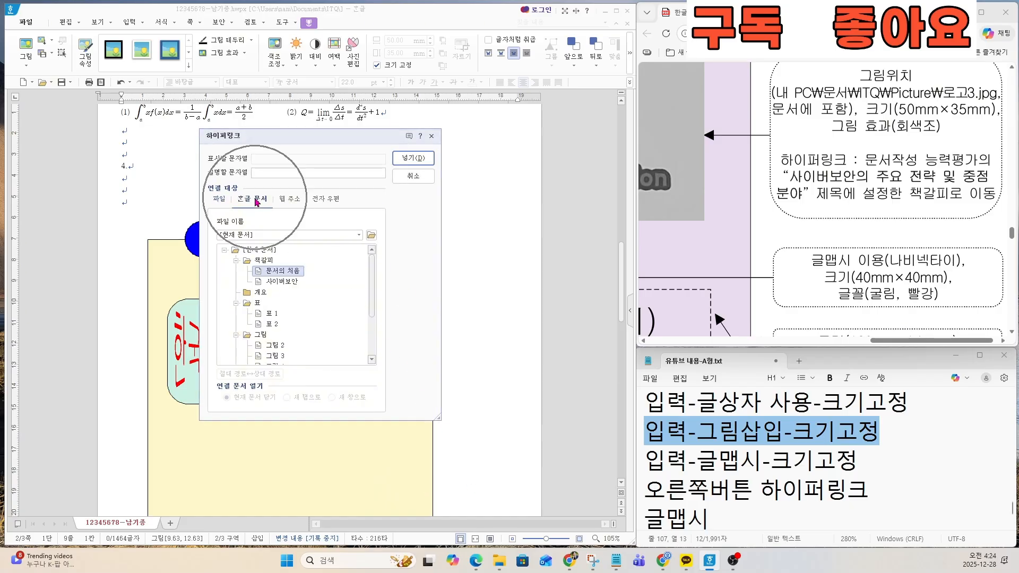
# Step: Choose the bookmark 사이버보안 in the current document as the logo picture's link target and insert the hyperlink
pyautogui.press('ctrl')
pyautogui.press('ctrl')
pyautogui.press('ctrl')
pyautogui.press('ctrl')
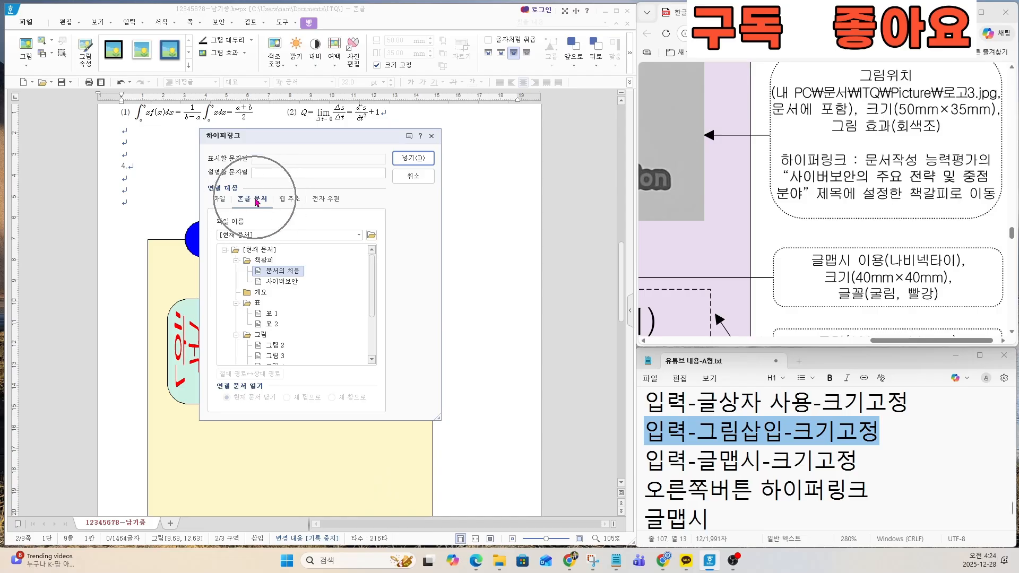
pyautogui.press('ctrl')
pyautogui.press('ctrl')
pyautogui.press('ctrl')
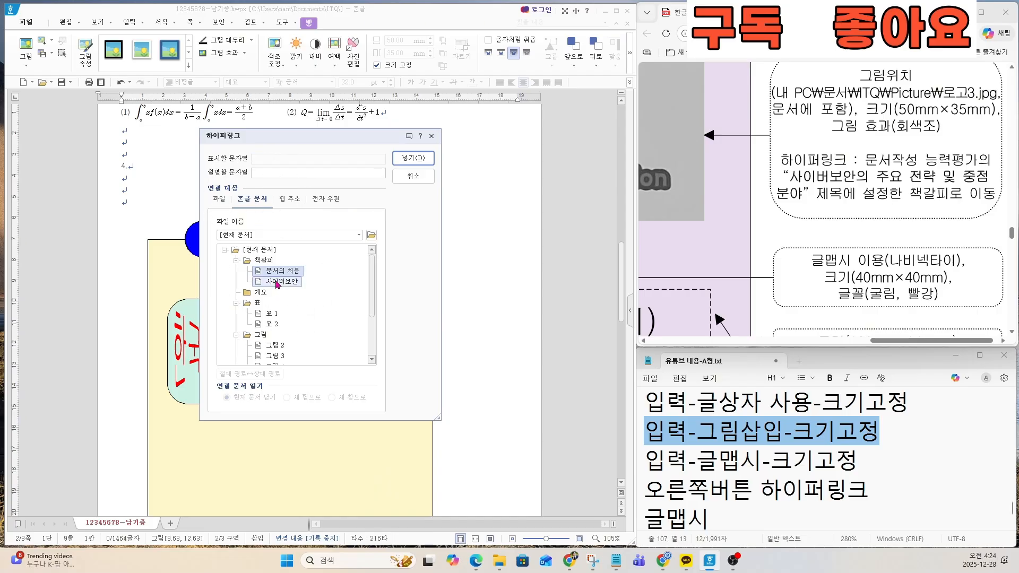
pyautogui.press('ctrl')
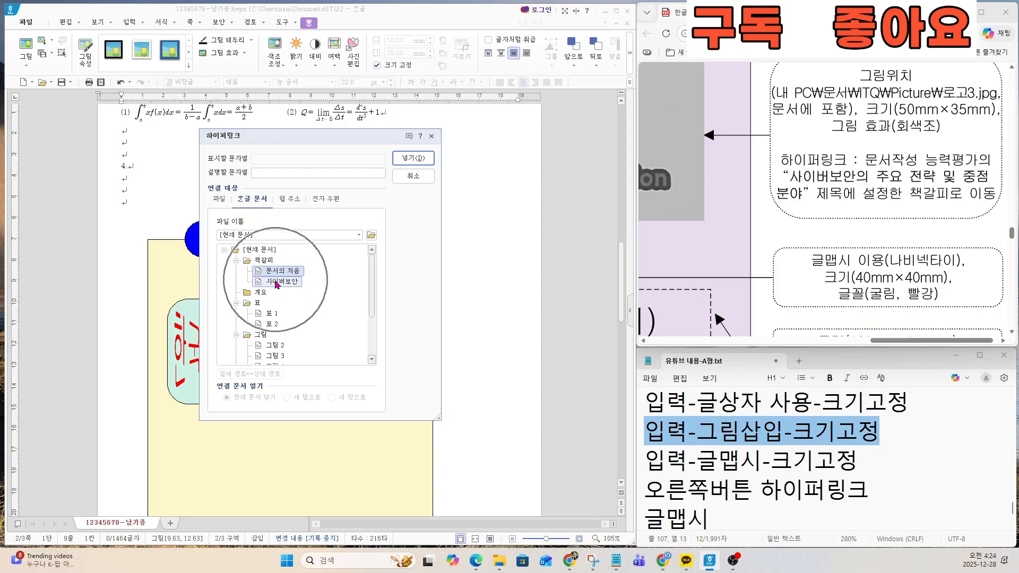
pyautogui.click(275, 281)
pyautogui.press('ctrl')
pyautogui.press('ctrl')
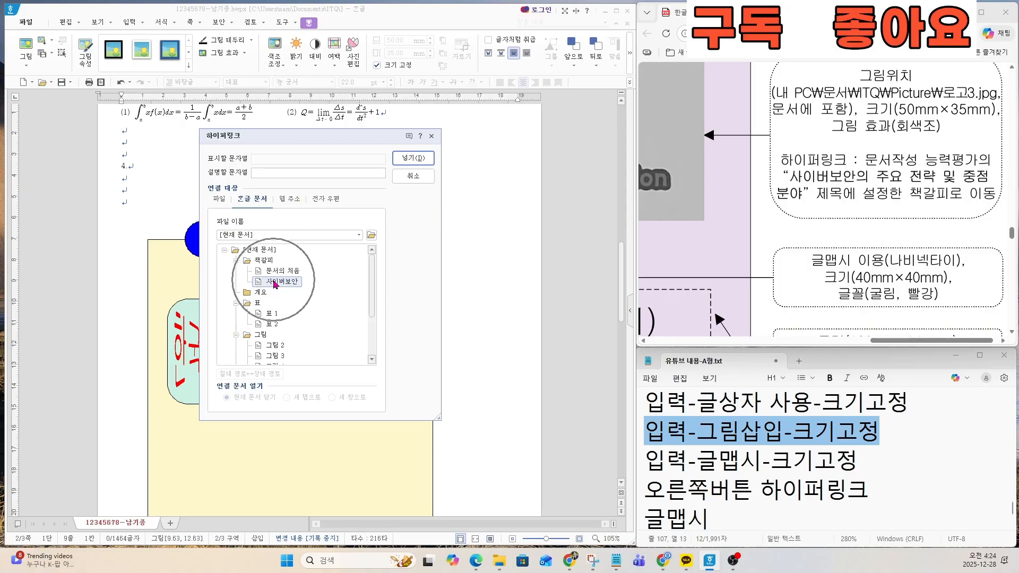
pyautogui.press('ctrl')
pyautogui.click(399, 158)
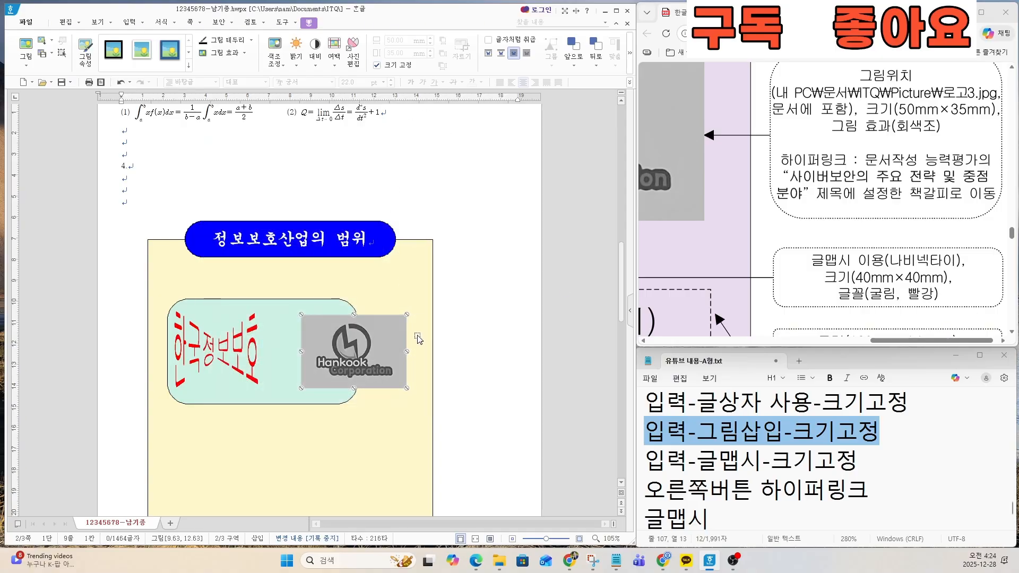
# Step: Examine the exam sheet's three numbered items below the logo, including their shapes and dashed text boxes
pyautogui.press('ctrl')
pyautogui.press('ctrl')
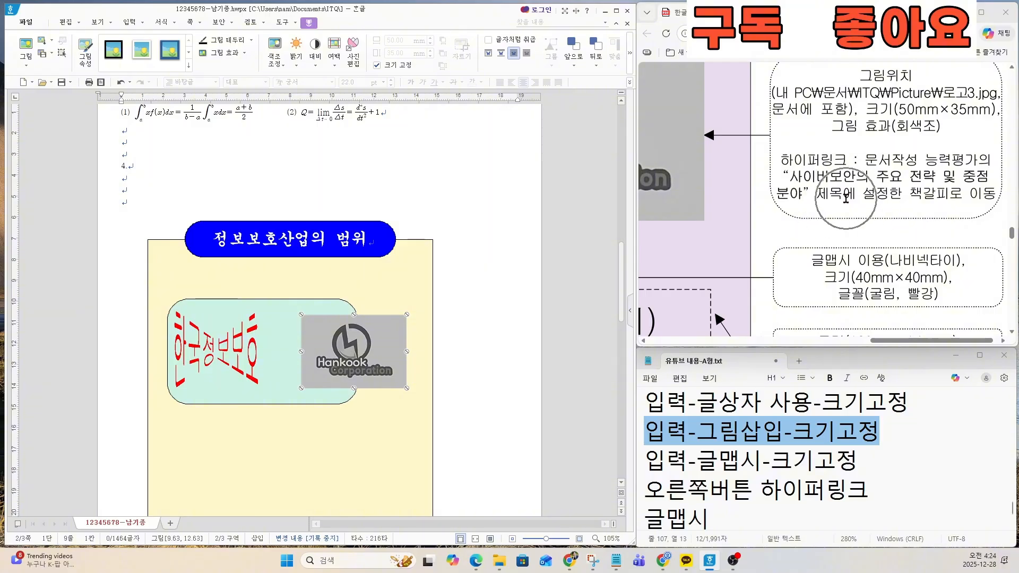
pyautogui.scroll(-4, 817, 265)
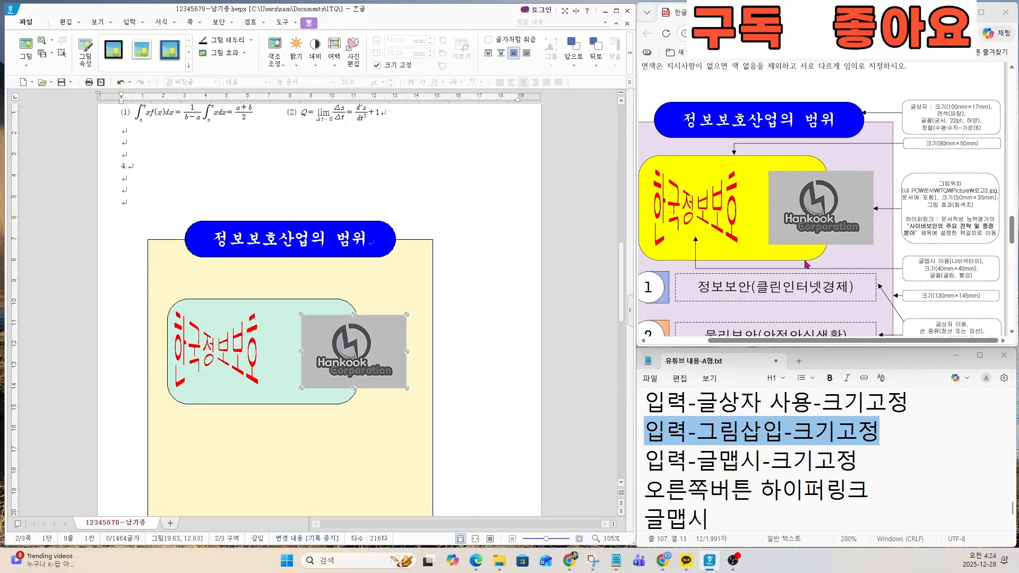
pyautogui.scroll(-1, 806, 265)
pyautogui.scroll(-2, 806, 263)
pyautogui.scroll(1, 807, 266)
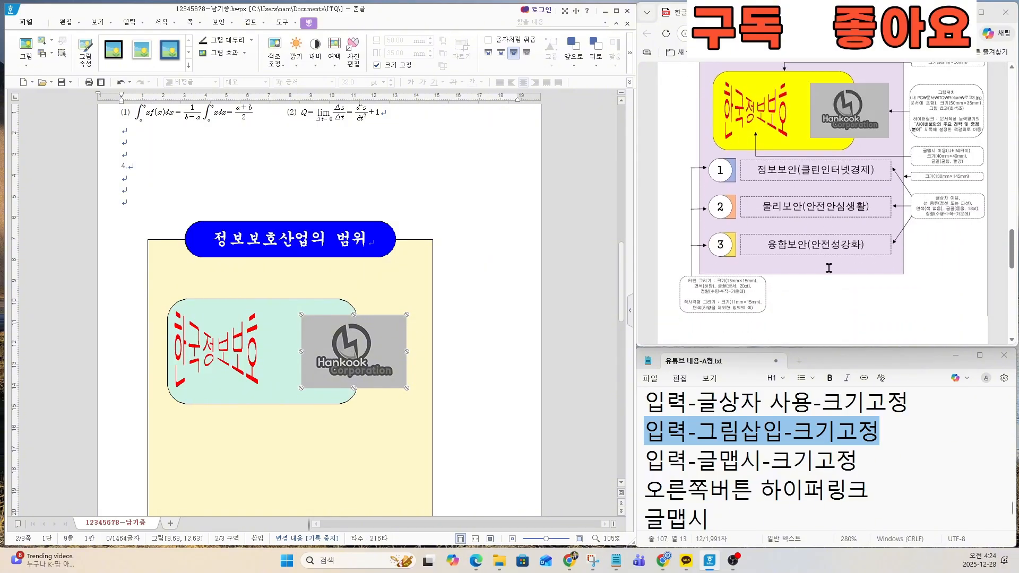
pyautogui.scroll(-1, 810, 223)
pyautogui.scroll(1, 815, 179)
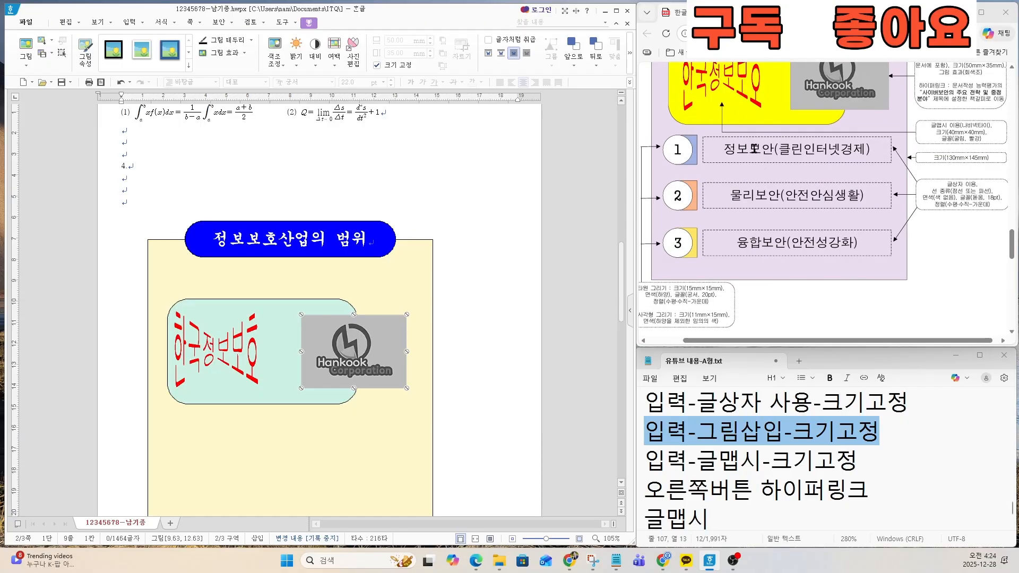
pyautogui.press('ctrl')
pyautogui.press('ctrl')
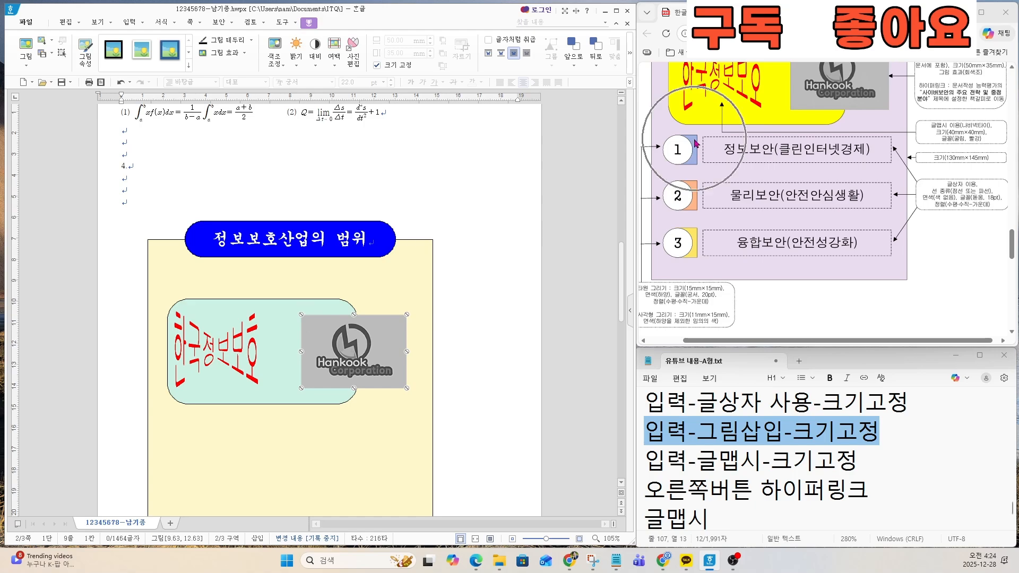
pyautogui.press('ctrl')
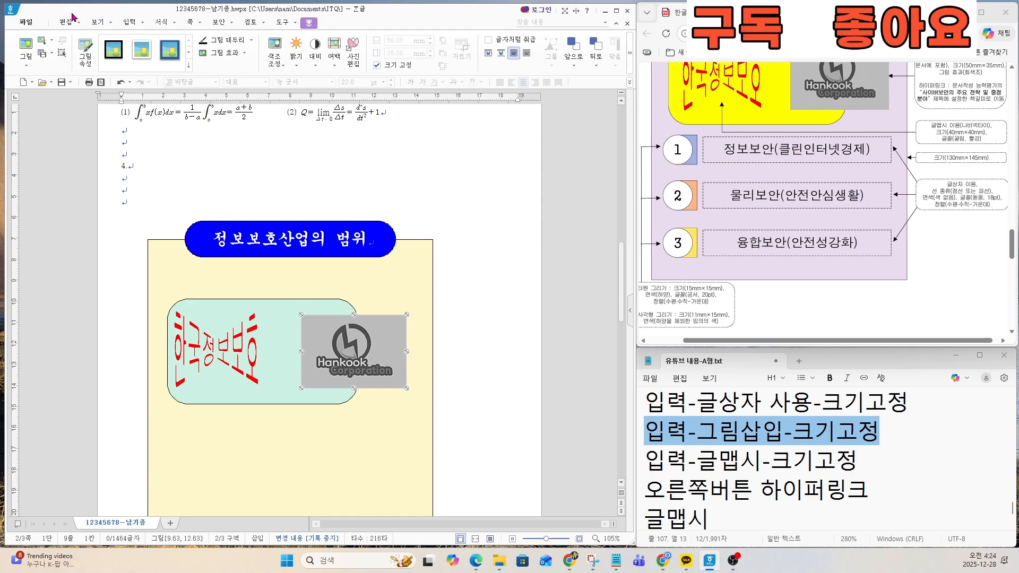
# Step: Draw a horizontal text box about 66 × 16 mm below the mint rectangle and logo picture, on the yellow background rectangle
pyautogui.click(129, 22)
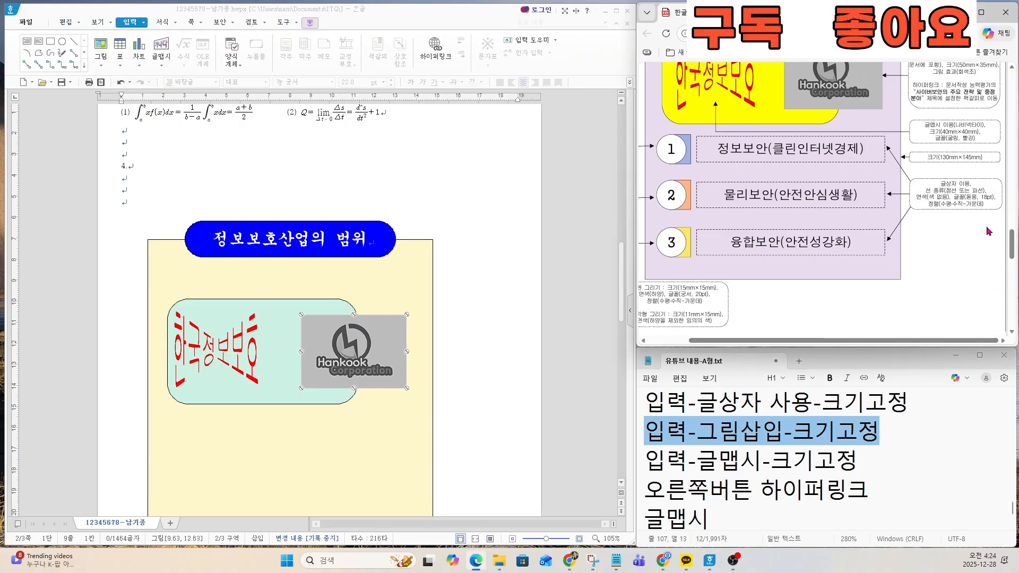
pyautogui.keyDown('ctrl'); pyautogui.scroll(5, 966, 210); pyautogui.keyUp('ctrl')
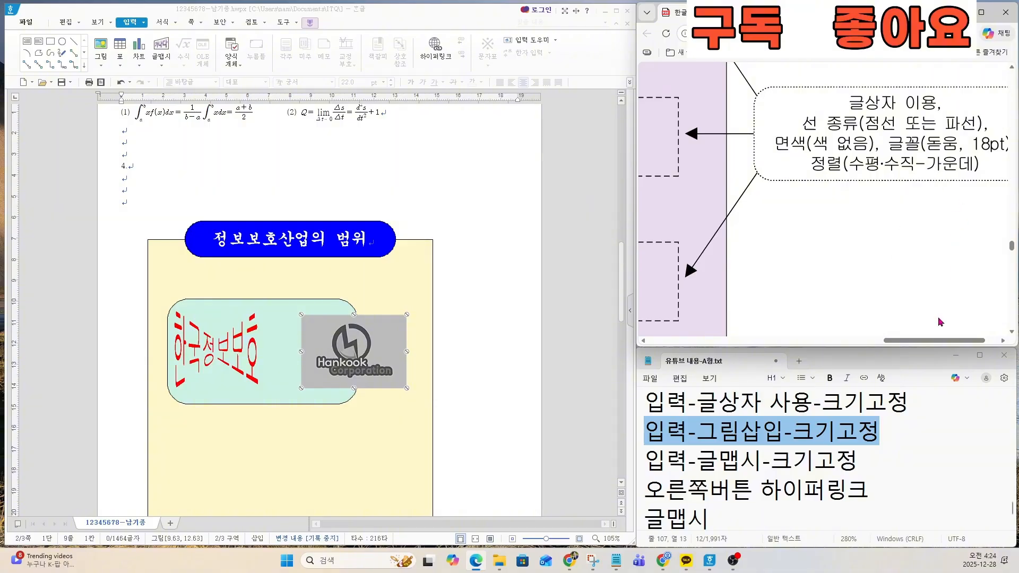
pyautogui.moveTo(947, 340); pyautogui.dragTo(961, 340)
pyautogui.keyDown('ctrl'); pyautogui.scroll(2, 892, 157); pyautogui.keyUp('ctrl')
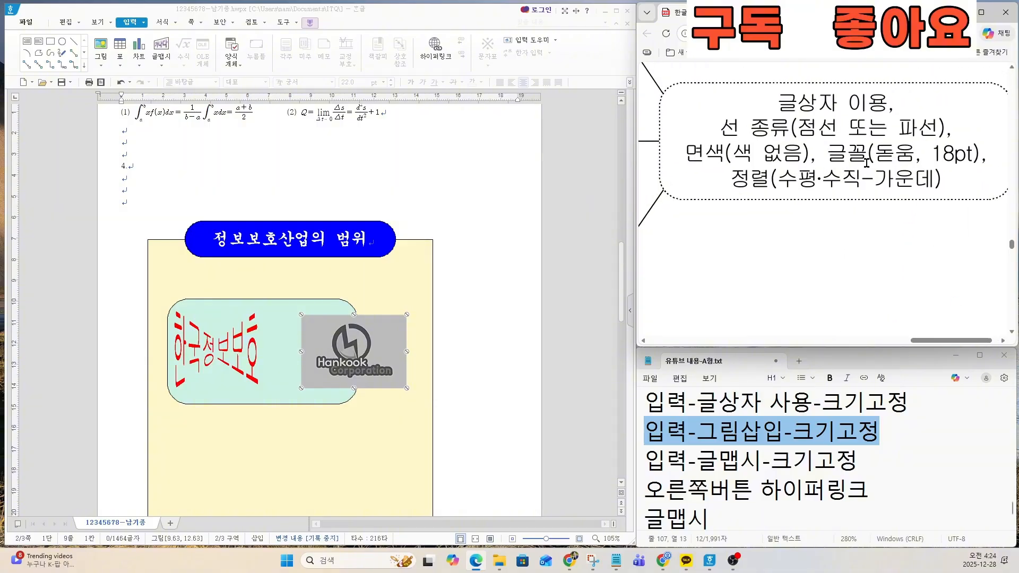
pyautogui.scroll(1, 892, 157)
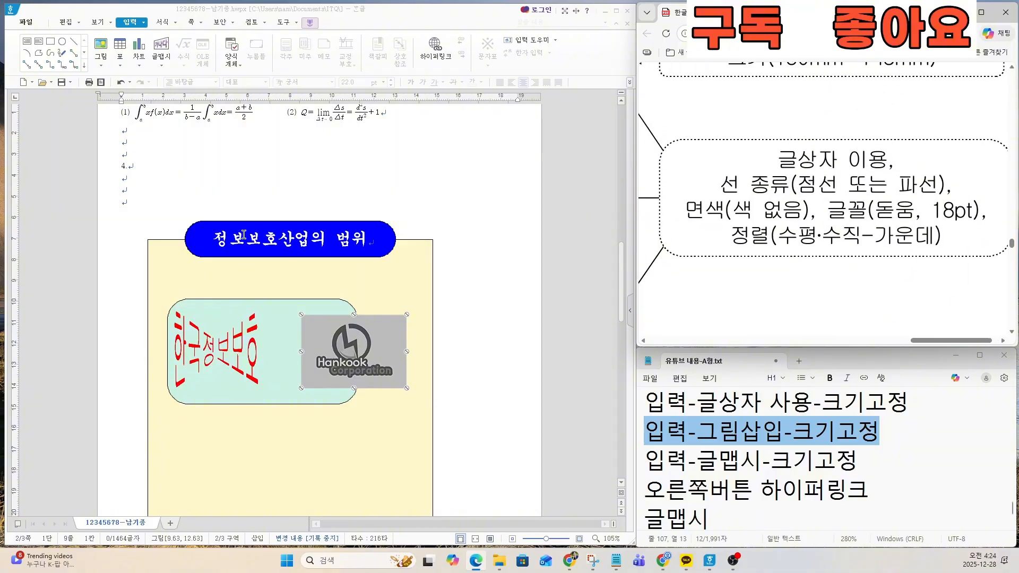
pyautogui.click(27, 46)
pyautogui.scroll(-2, 316, 438)
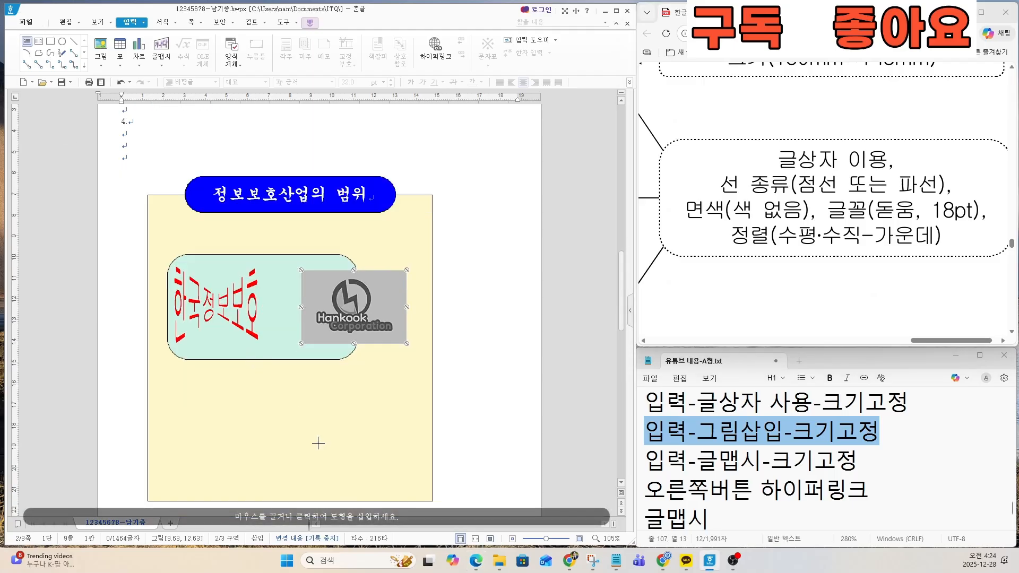
pyautogui.moveTo(285, 385); pyautogui.dragTo(423, 417)
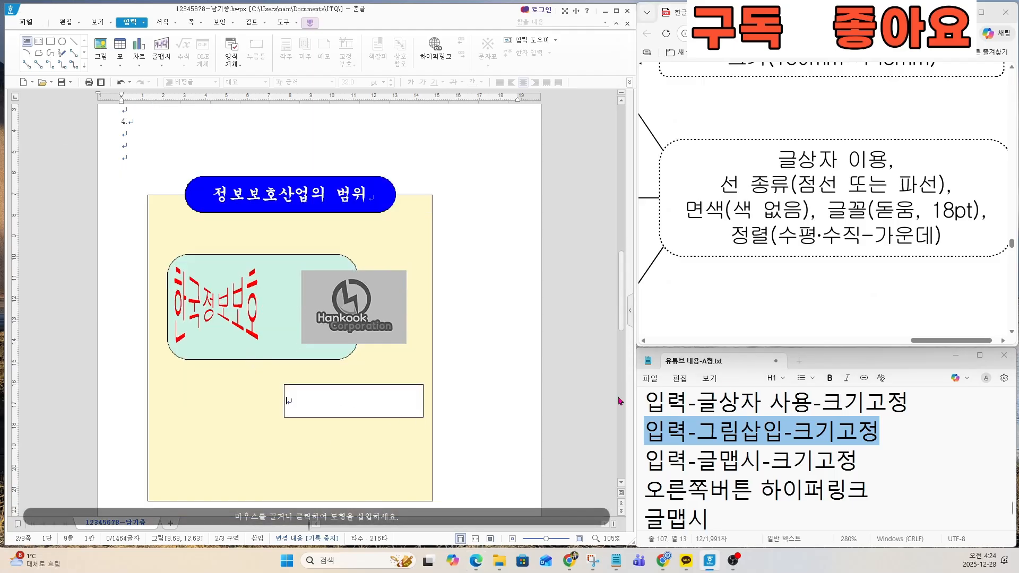
# Step: Enter 정보보안(클린인터넷경제) in the new text box, copying the first item from the exam sheet
pyautogui.moveTo(925, 340); pyautogui.dragTo(808, 342)
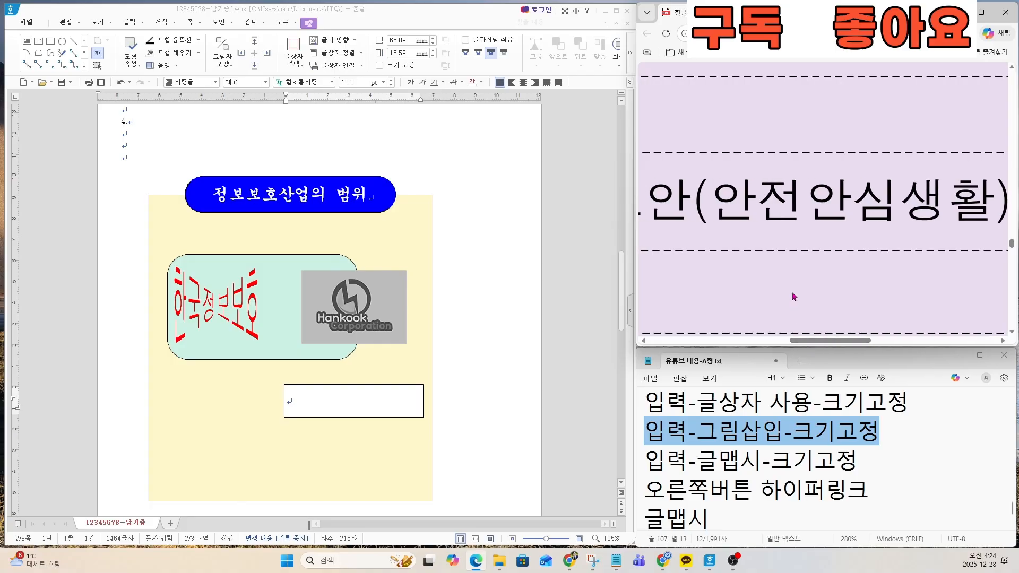
pyautogui.scroll(-4, 793, 295)
pyautogui.click(553, 463)
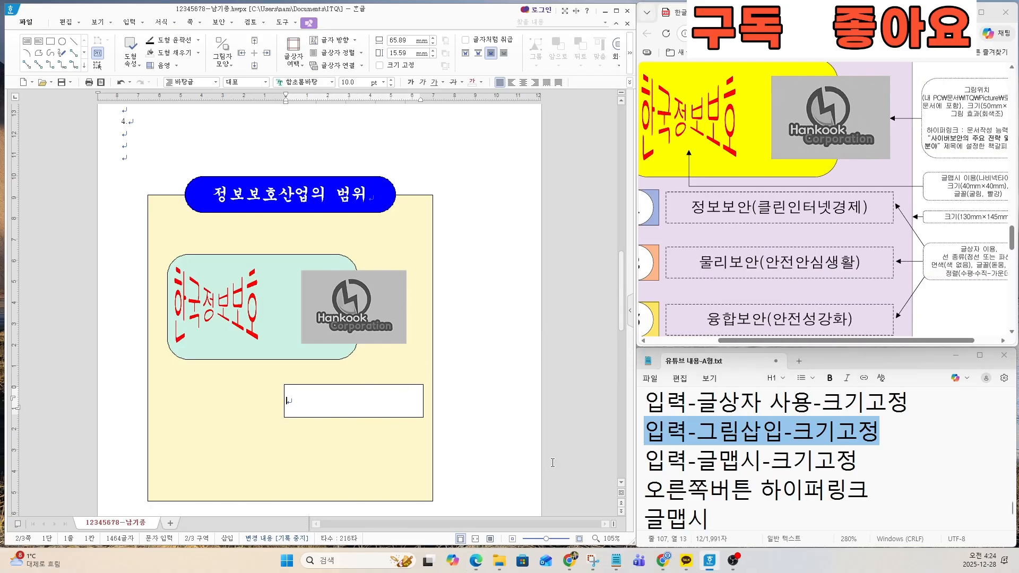
pyautogui.write('정보보안')
pyautogui.write('(클린인터넷')
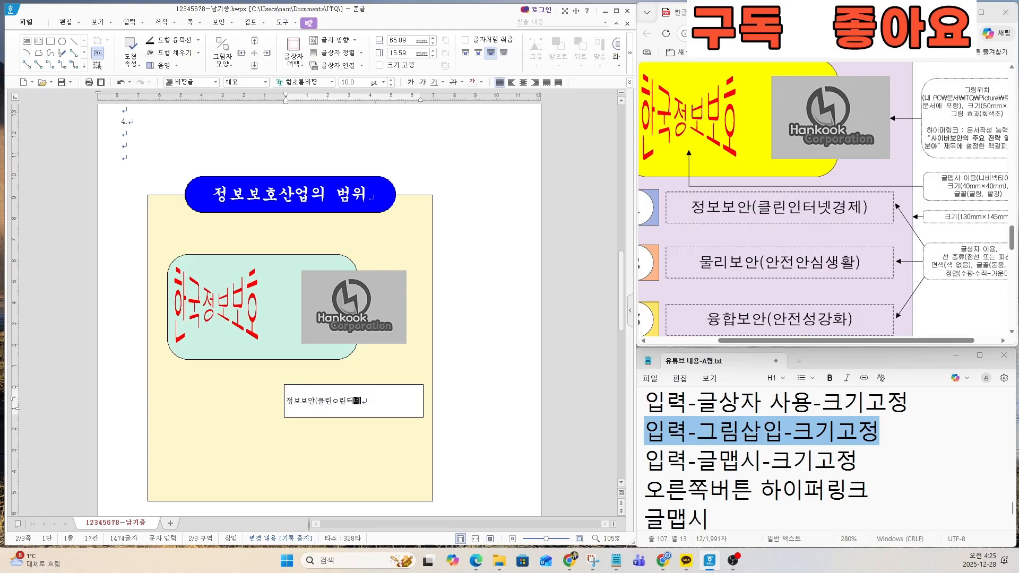
pyautogui.write('ㄴㅌ')
pyautogui.write('경제)')
# Step: Set the text box's line type to dashed (파선) in its object properties, following the exam sheet's text box specification
pyautogui.scroll(-3, 988, 295)
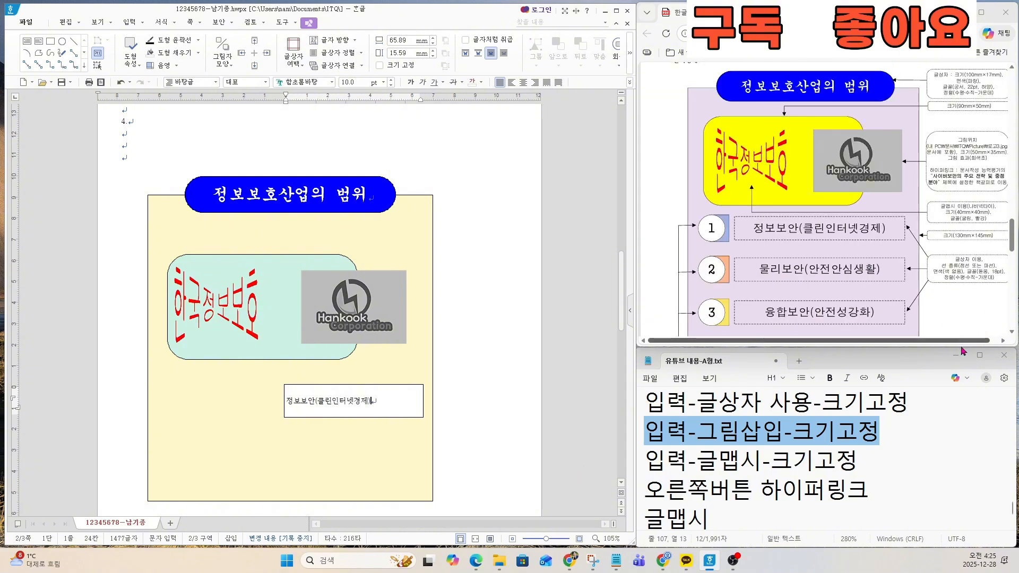
pyautogui.moveTo(961, 342); pyautogui.dragTo(1013, 340)
pyautogui.scroll(5, 978, 285)
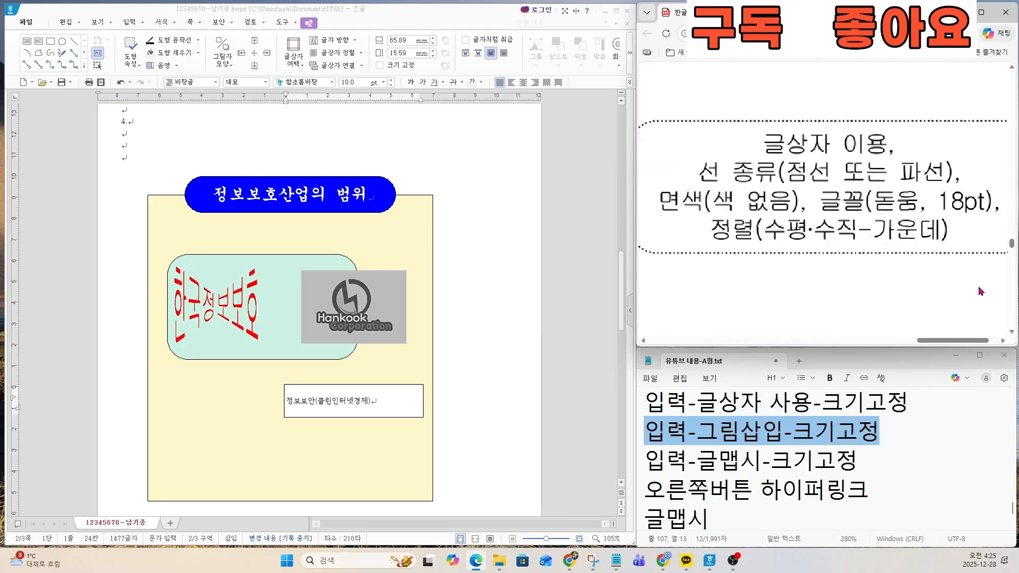
pyautogui.click(404, 389)
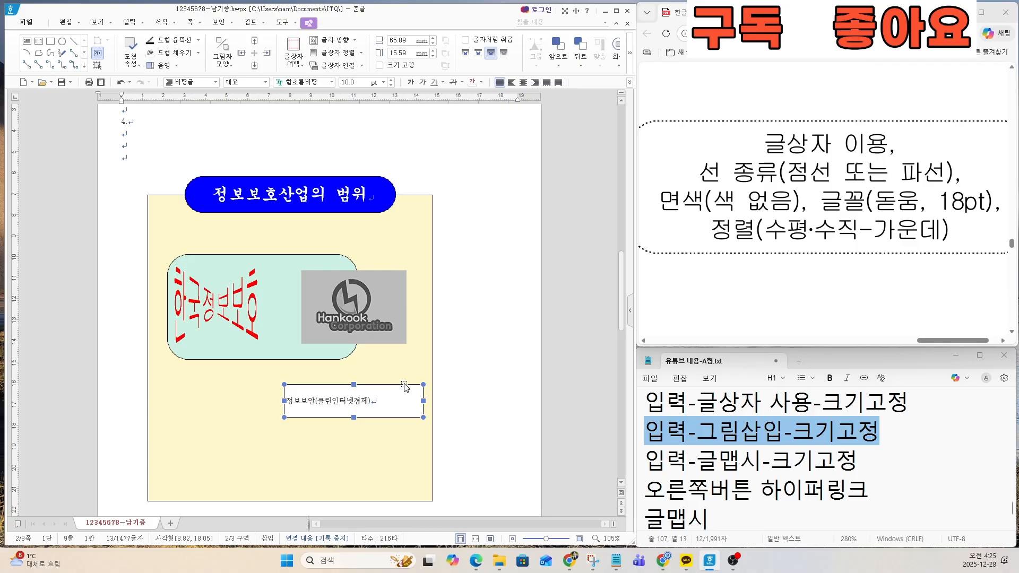
pyautogui.doubleClick(404, 387)
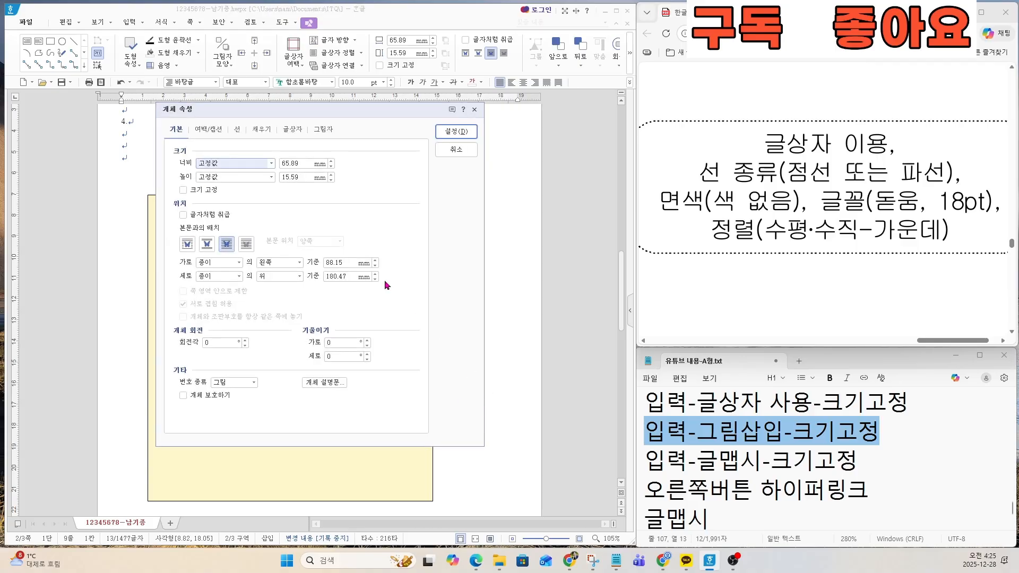
pyautogui.click(240, 131)
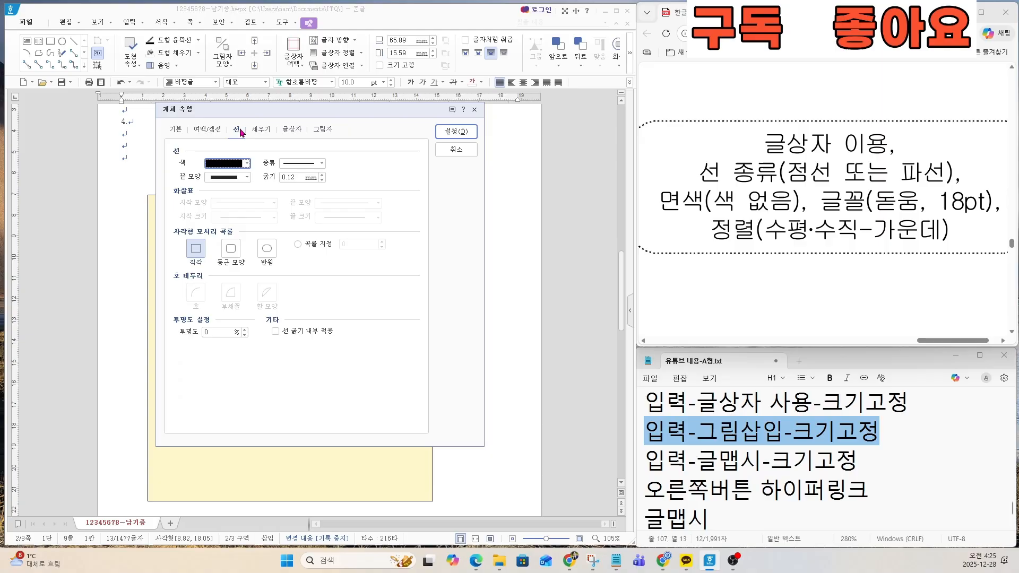
pyautogui.click(291, 166)
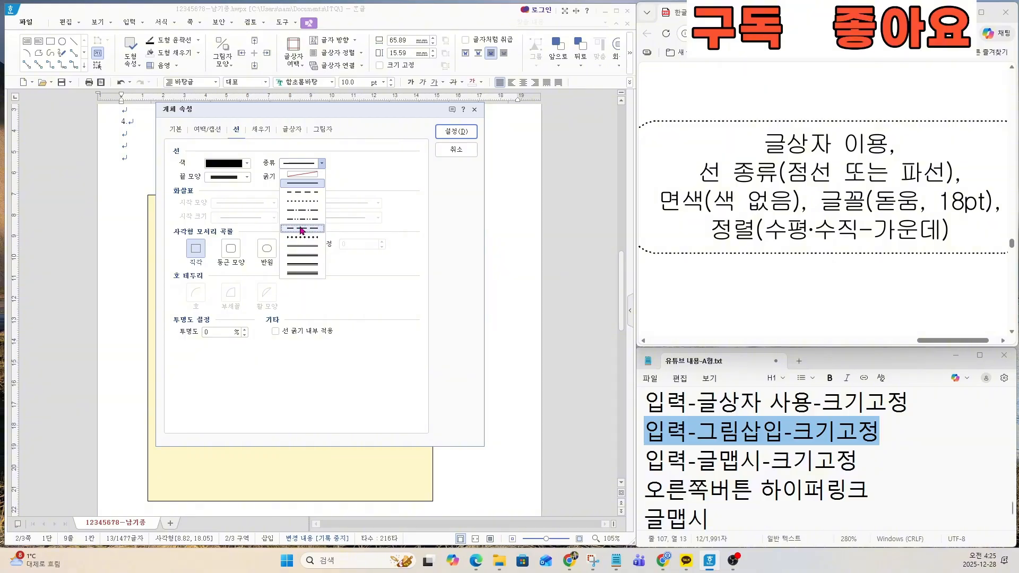
pyautogui.click(306, 194)
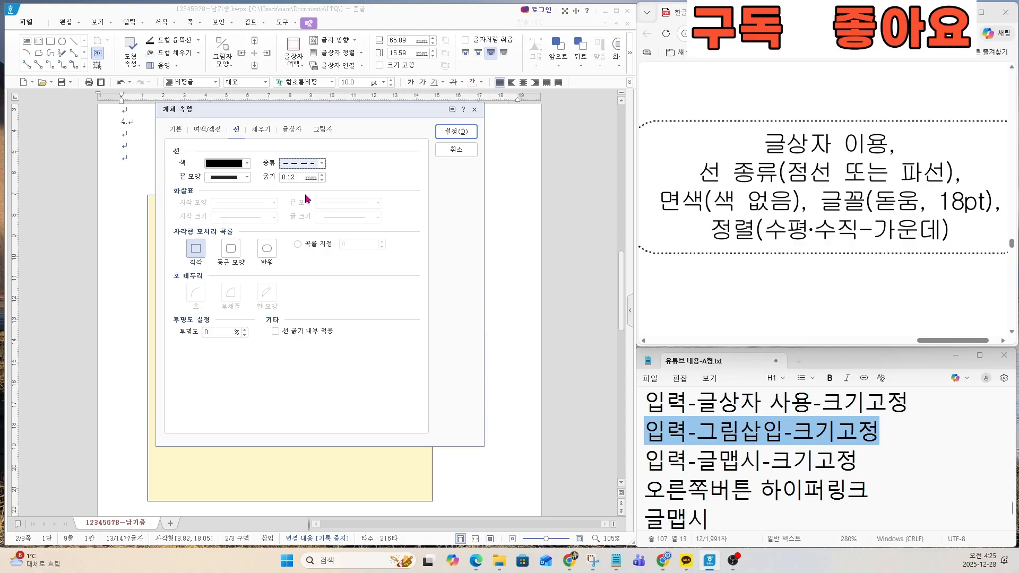
# Step: Set the dashed text box's fill to none (색 채우기 없음) in its object properties
pyautogui.click(262, 130)
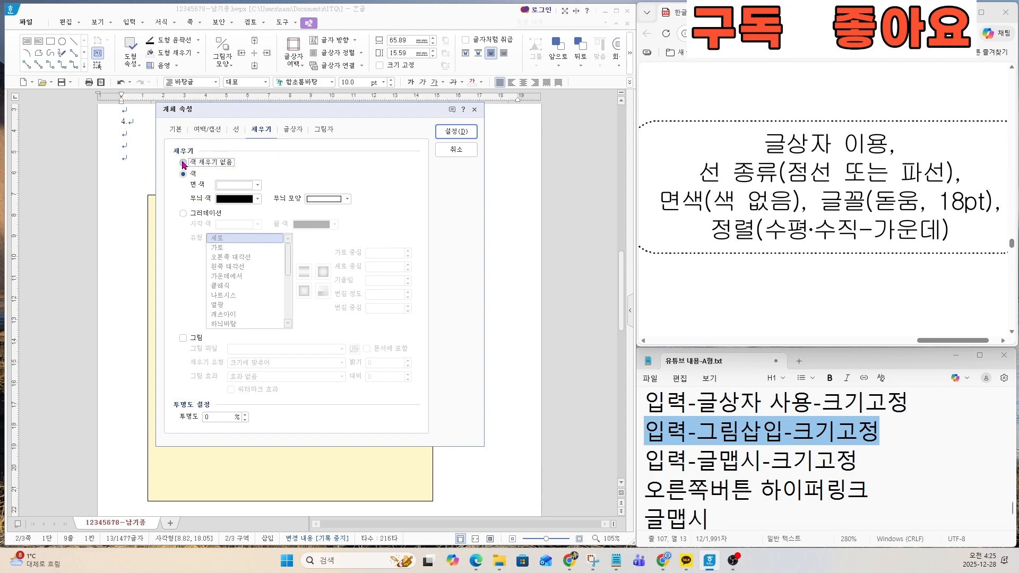
pyautogui.click(183, 163)
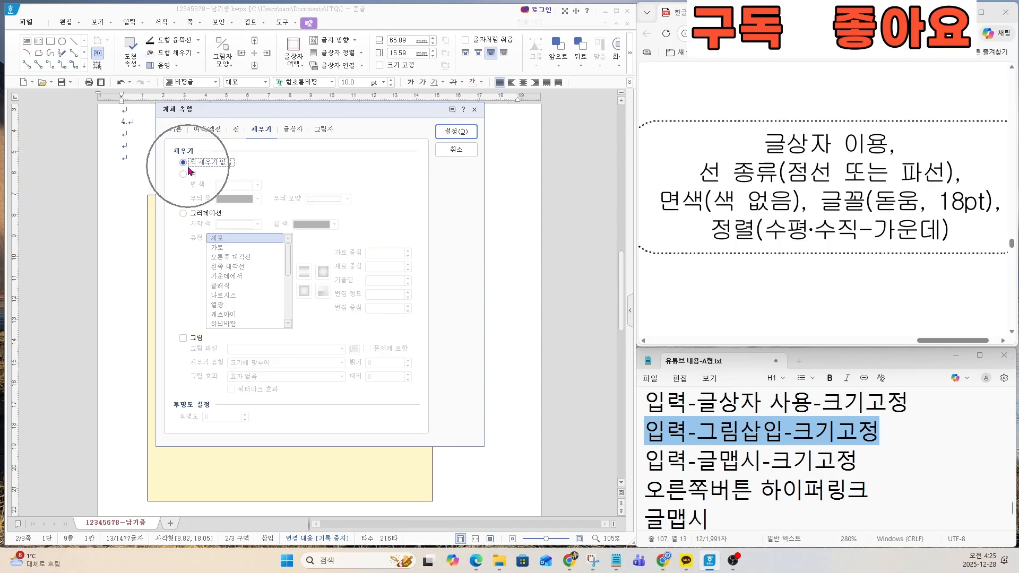
pyautogui.click(464, 137)
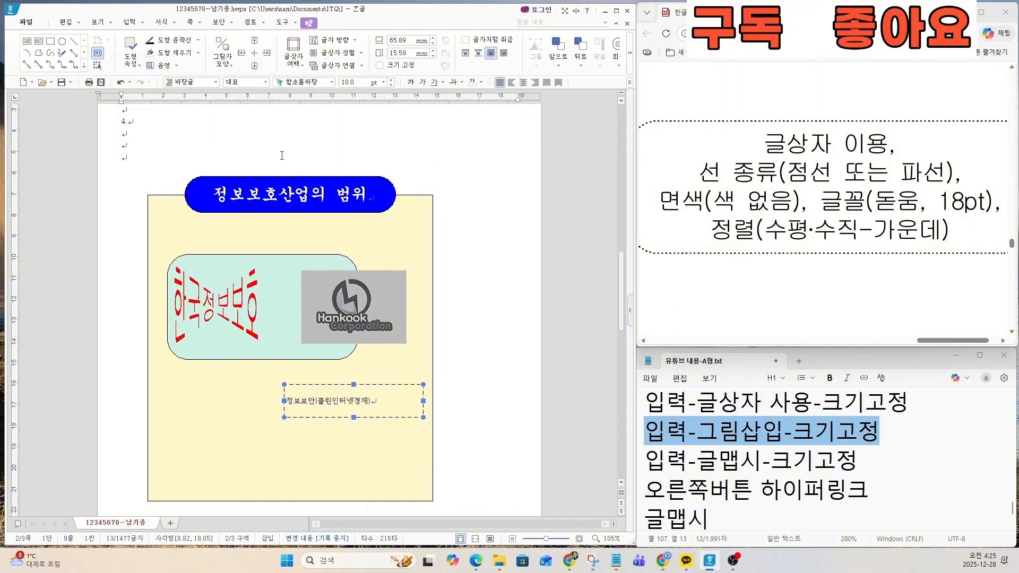
# Step: Format the text box's 정보보안(클린인터넷경제) text in 돋움 at 18 pt with centred alignment
pyautogui.click(305, 82)
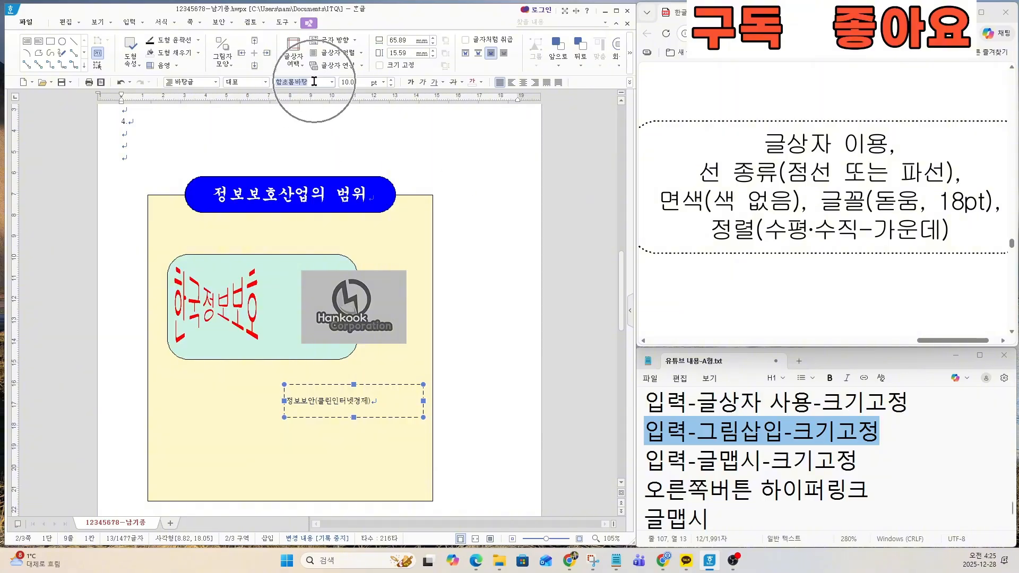
pyautogui.write('돋움')
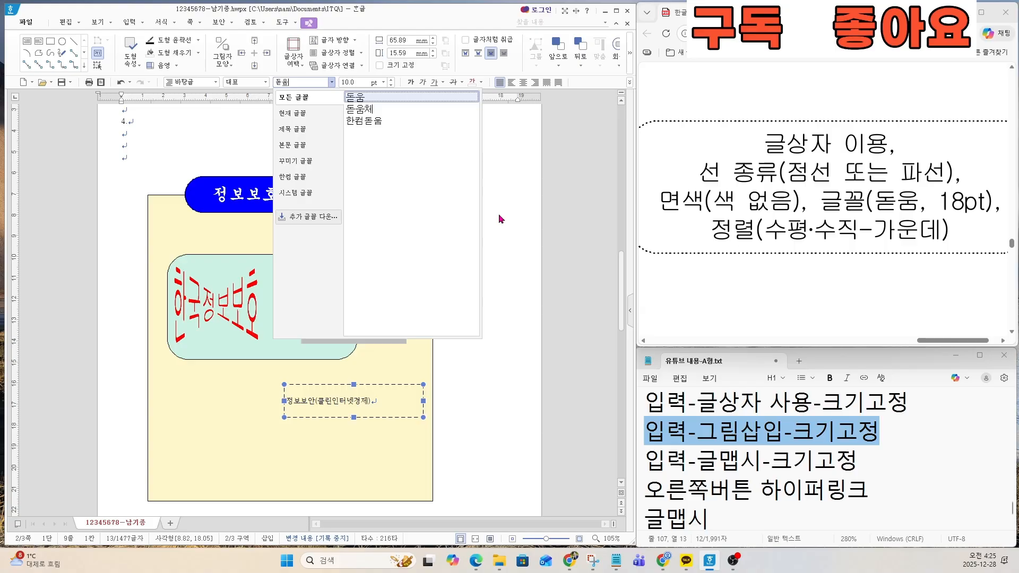
pyautogui.press('Return')
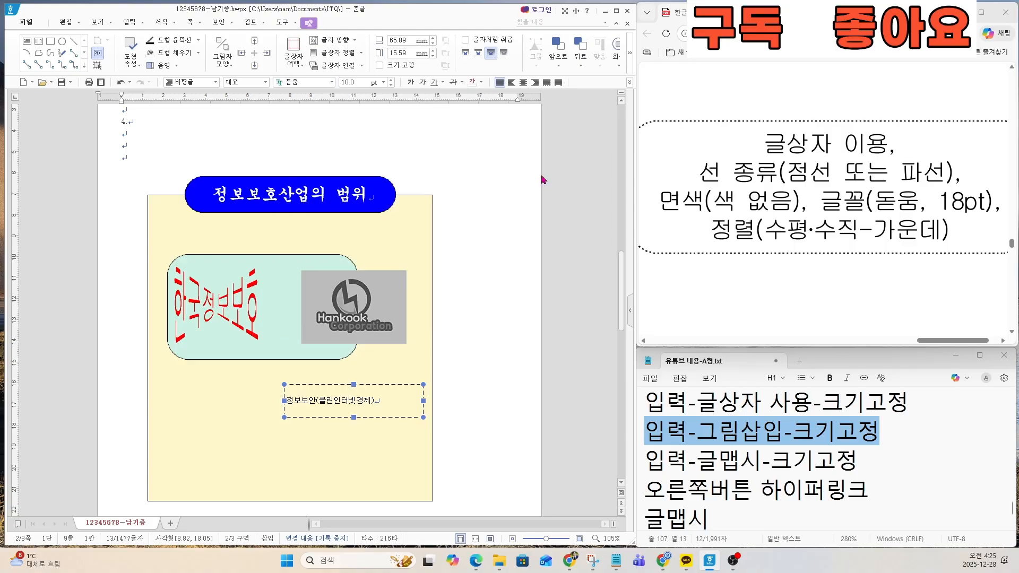
pyautogui.click(354, 82)
pyautogui.write('18')
pyautogui.press('Return')
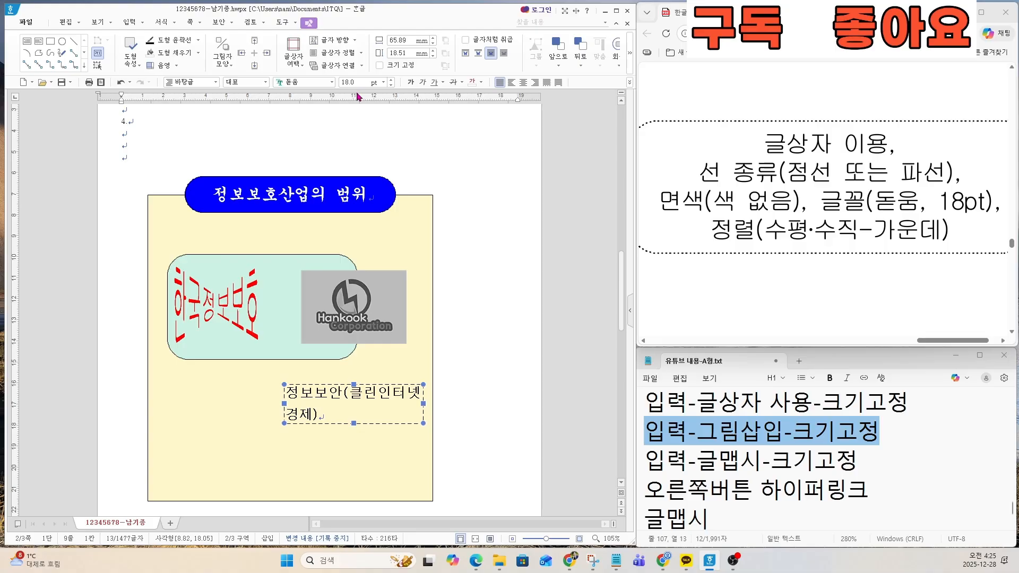
pyautogui.click(522, 82)
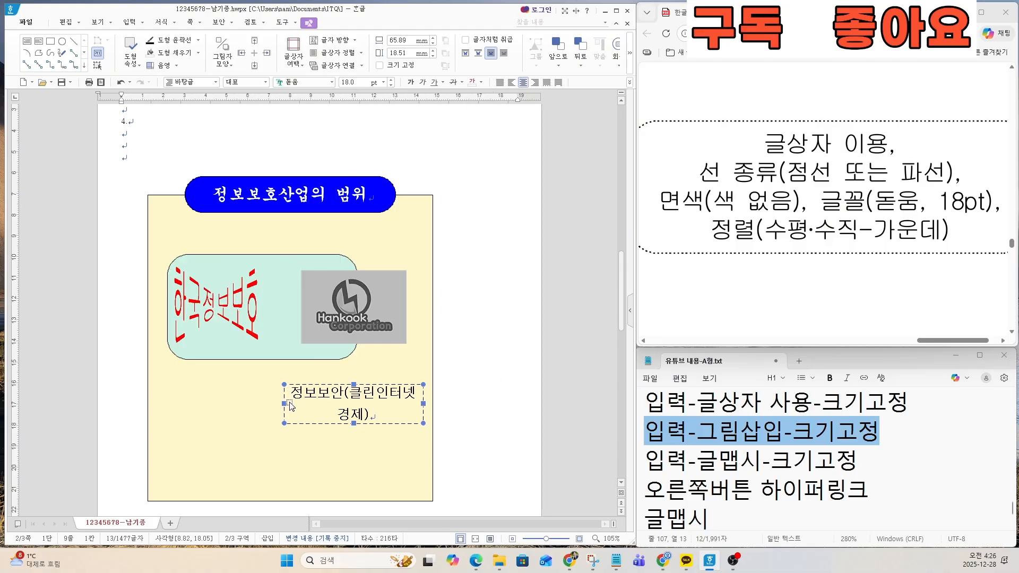
# Step: Resize the dashed text box to about 91 × 12 mm so its text fits one line, matching the exam sheet's layout
pyautogui.moveTo(285, 401); pyautogui.dragTo(242, 402)
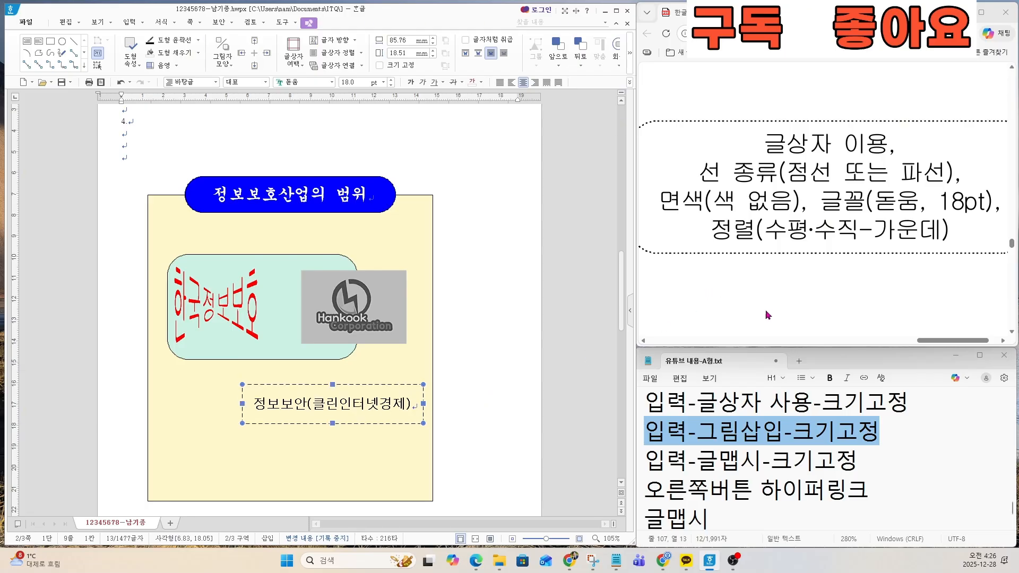
pyautogui.moveTo(932, 341); pyautogui.dragTo(775, 341)
pyautogui.scroll(-3, 810, 279)
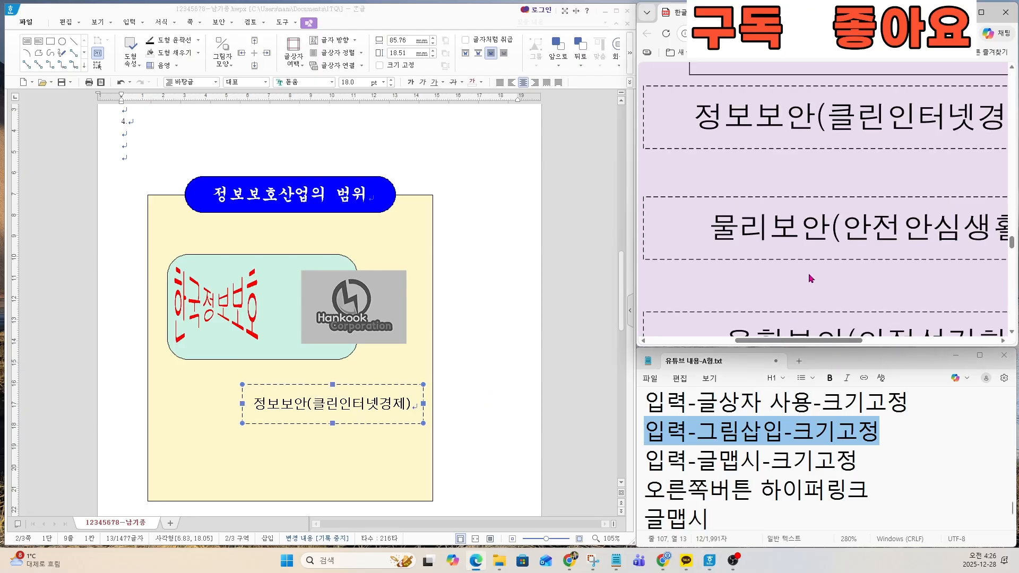
pyautogui.scroll(-2, 809, 279)
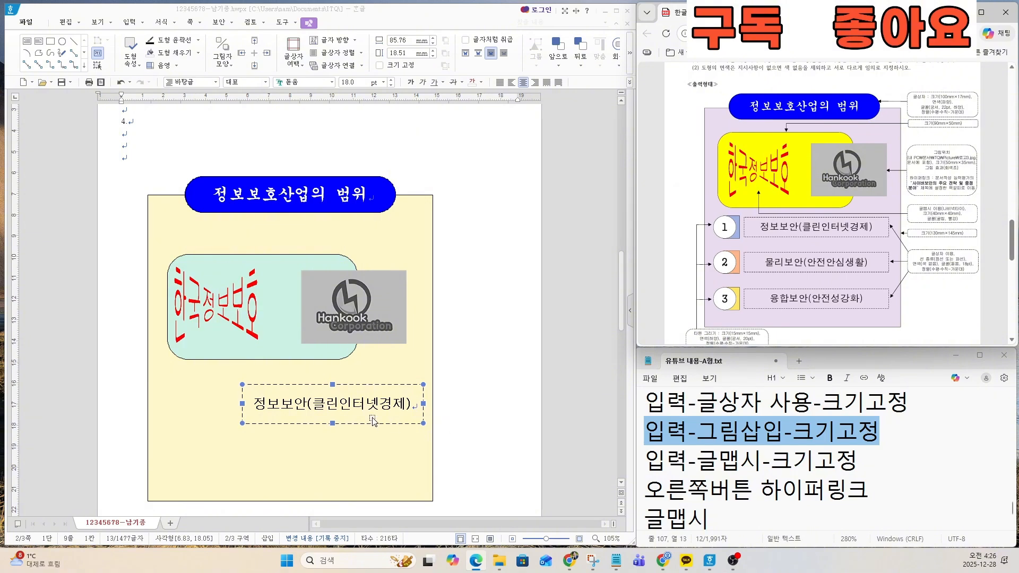
pyautogui.moveTo(333, 423); pyautogui.dragTo(332, 410)
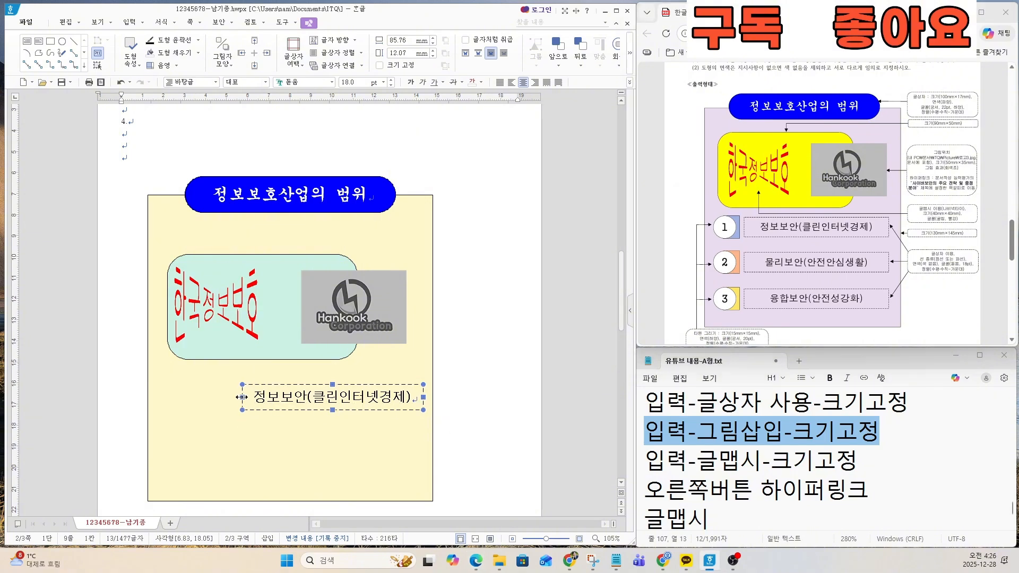
pyautogui.moveTo(231, 397); pyautogui.dragTo(228, 398)
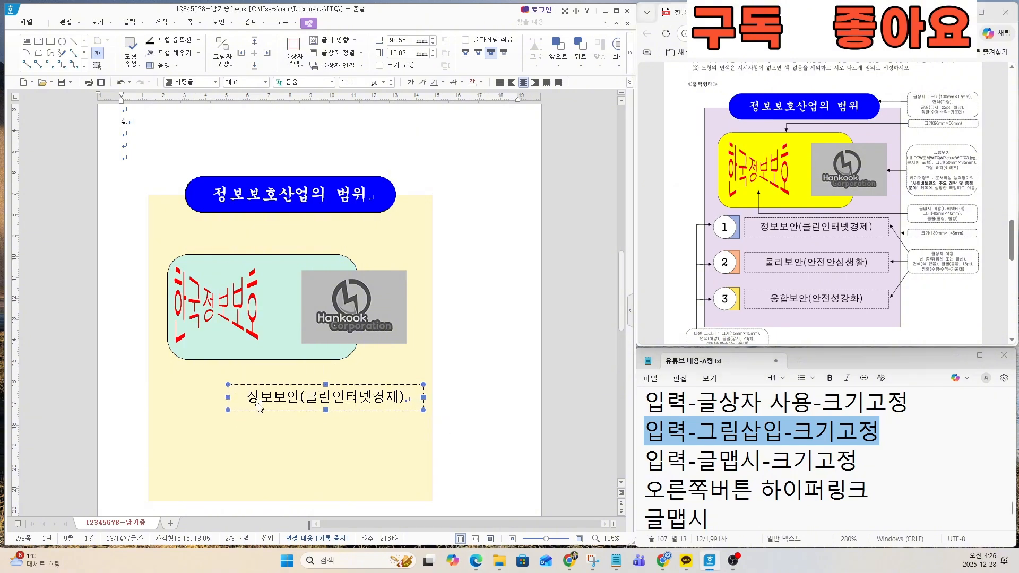
pyautogui.moveTo(422, 395); pyautogui.dragTo(415, 395)
pyautogui.moveTo(225, 397); pyautogui.dragTo(223, 396)
# Step: Examine the exam sheet's size, fill and font specifications for the numbered items' ellipses and rectangles
pyautogui.press('ctrl')
pyautogui.press('ctrl')
pyautogui.press('ctrl')
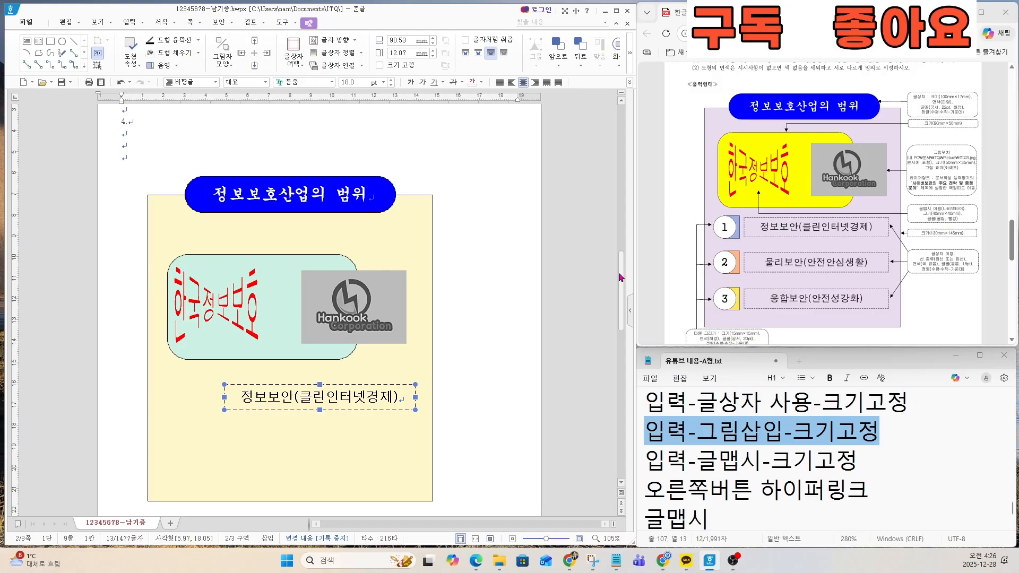
pyautogui.scroll(-3, 692, 241)
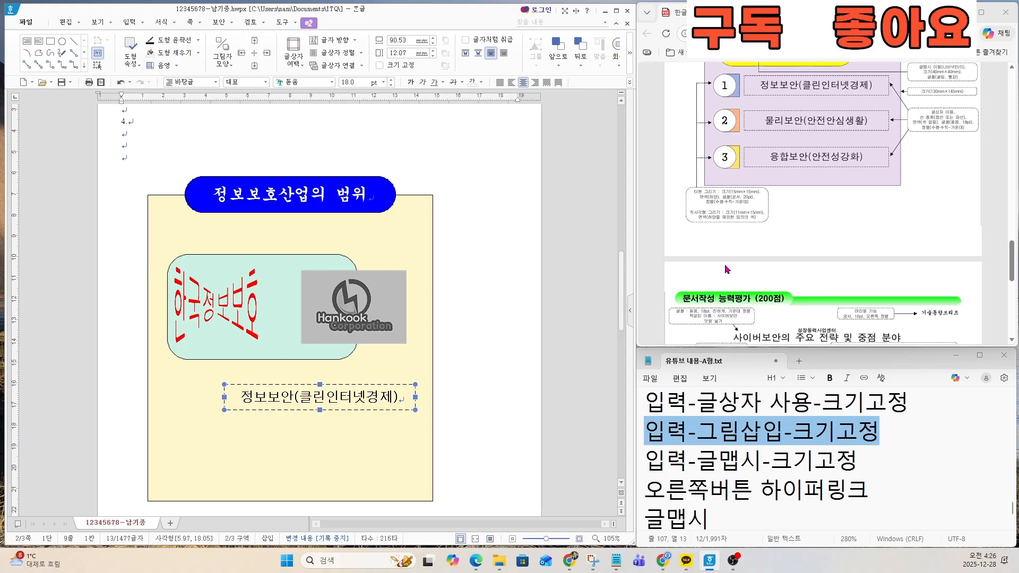
pyautogui.keyDown('ctrl'); pyautogui.scroll(3, 700, 209); pyautogui.keyUp('ctrl')
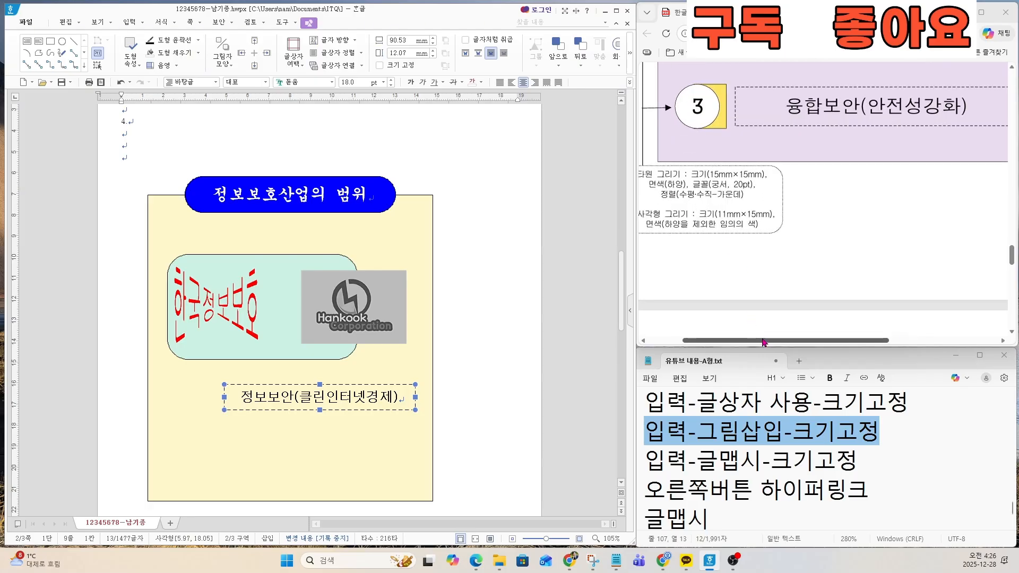
pyautogui.moveTo(762, 341); pyautogui.dragTo(739, 341)
pyautogui.press('ctrl')
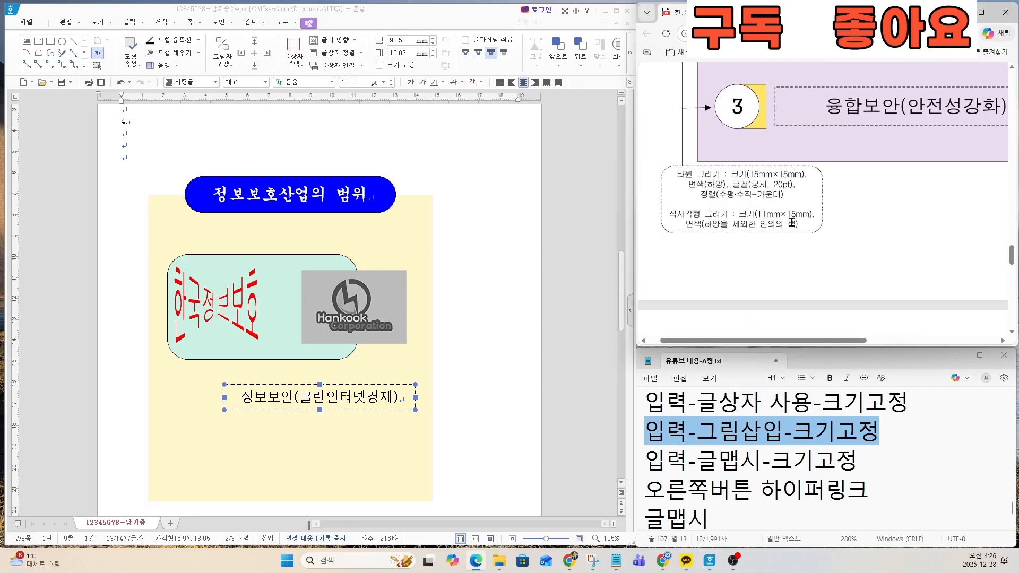
pyautogui.press('ctrl')
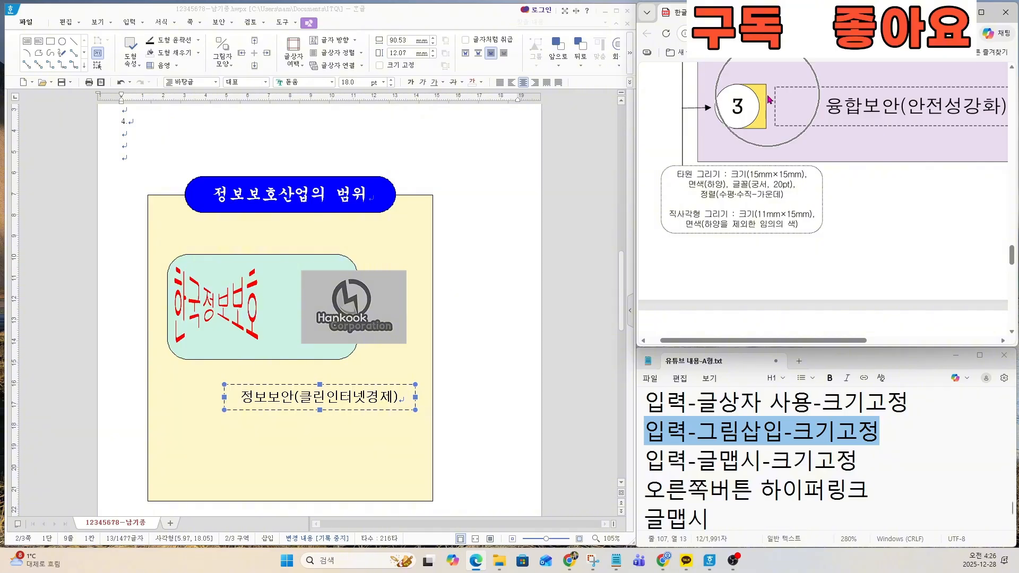
pyautogui.press('ctrl')
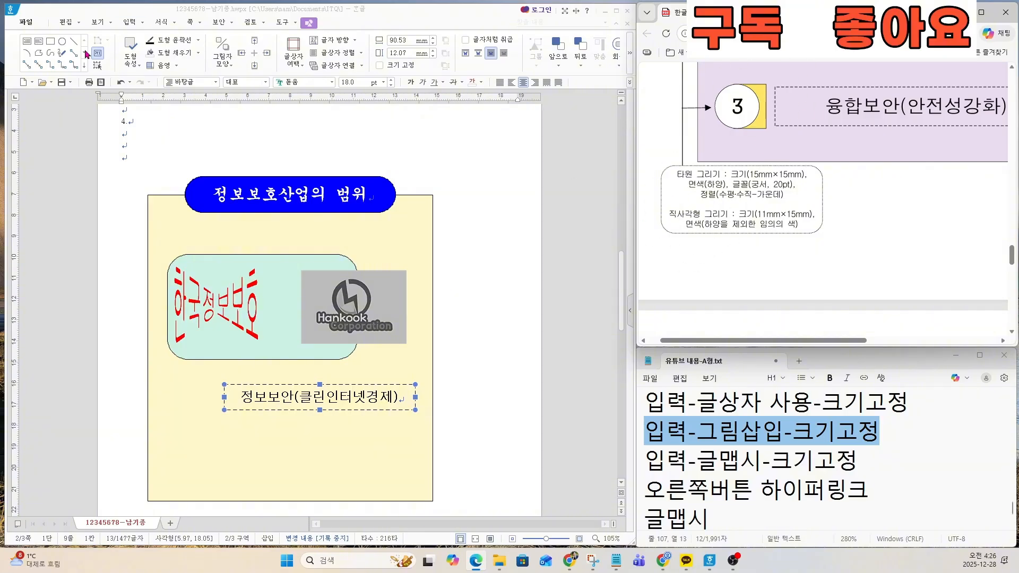
# Step: Draw a rectangle to the left of the dashed text box and set it to a fixed size of 11 × 15 mm
pyautogui.click(50, 41)
pyautogui.moveTo(166, 386); pyautogui.dragTo(199, 415)
pyautogui.doubleClick(197, 404)
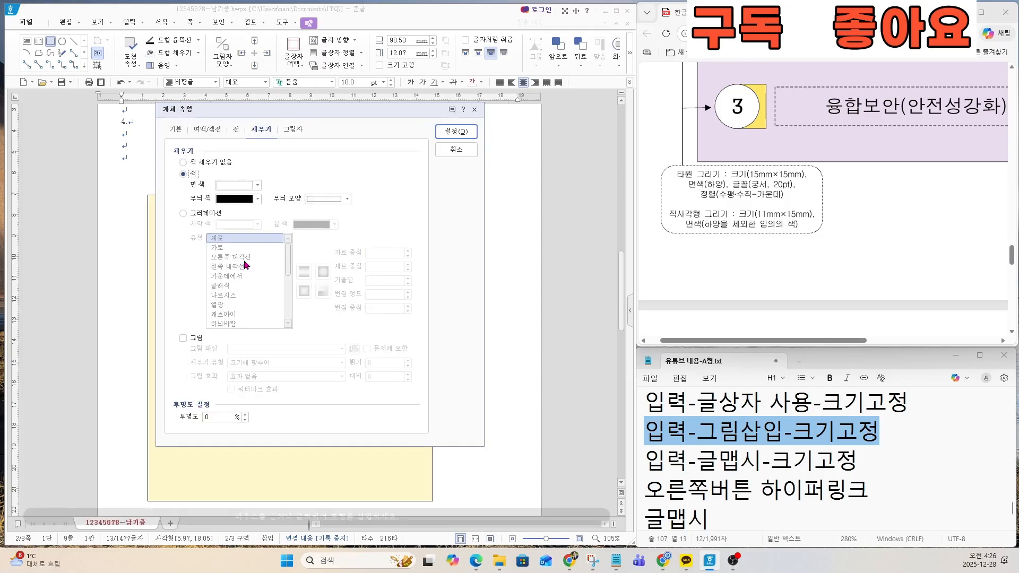
pyautogui.click(177, 130)
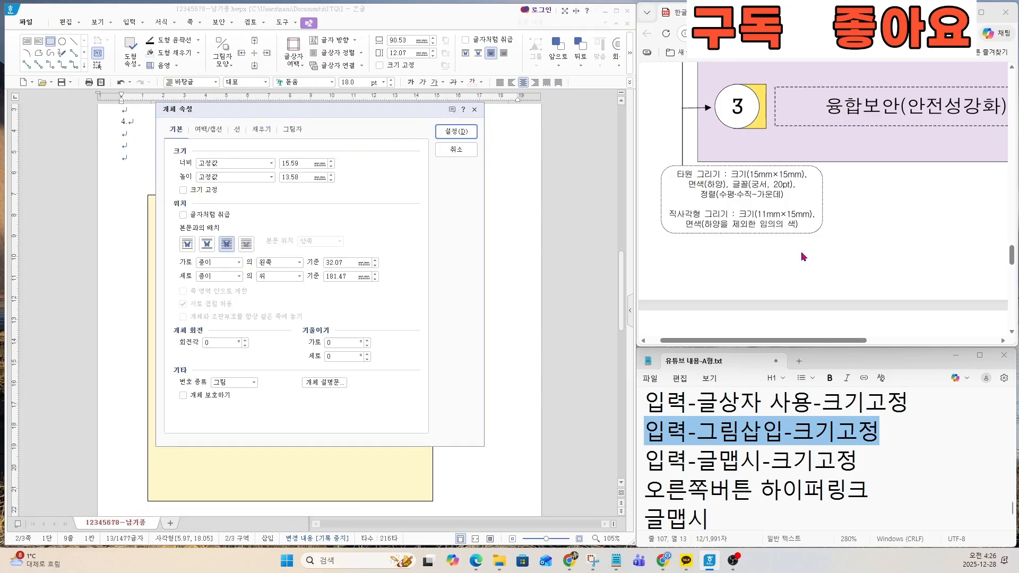
pyautogui.press('ctrl')
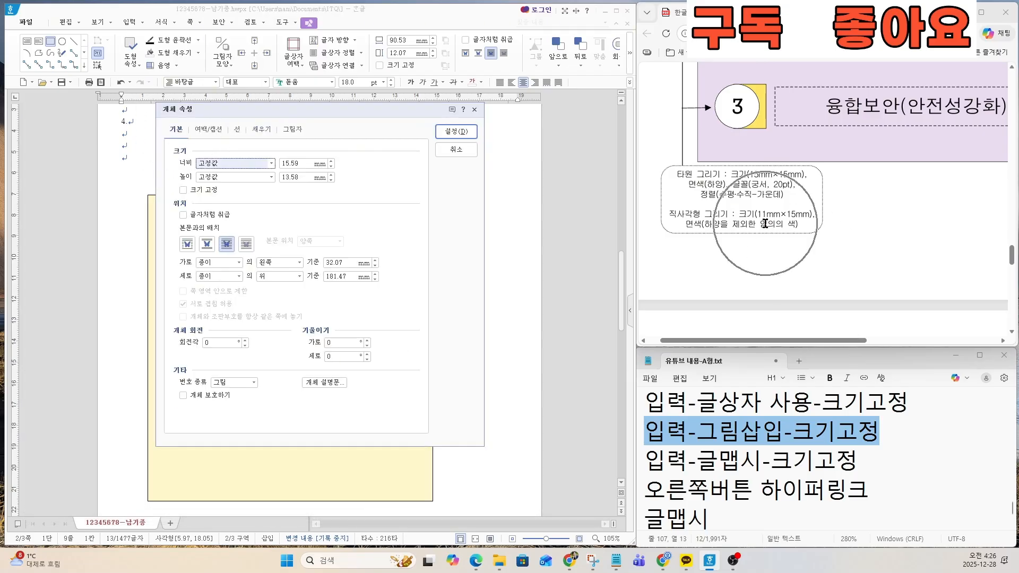
pyautogui.doubleClick(297, 164)
pyautogui.write('11')
pyautogui.press('Tab')
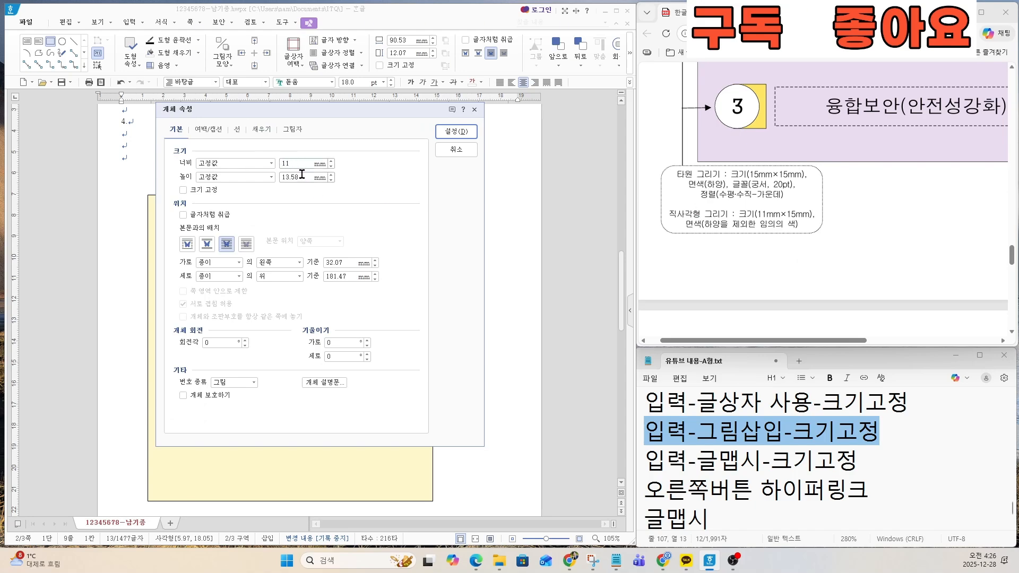
pyautogui.write('15')
pyautogui.click(183, 191)
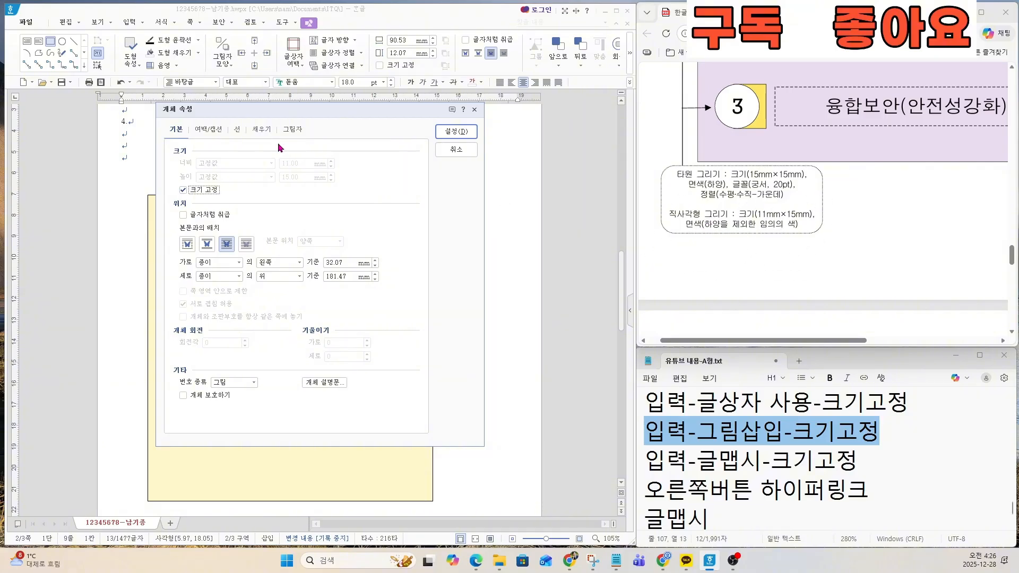
# Step: Fill the small rectangle with light orange and move it closer to the dashed text box, following the exam sheet's arrangement
pyautogui.click(266, 130)
pyautogui.click(234, 185)
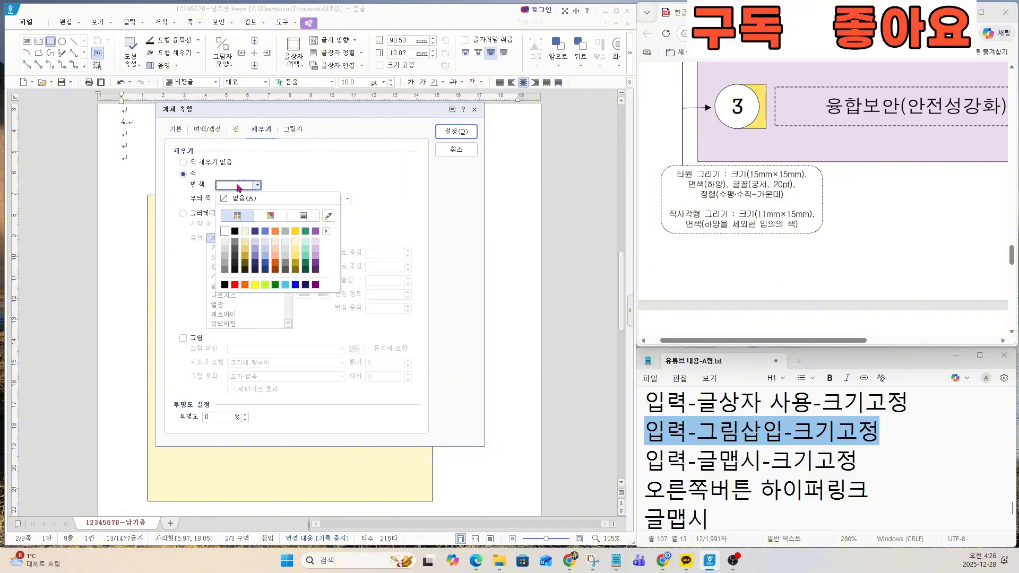
pyautogui.click(275, 247)
pyautogui.click(456, 132)
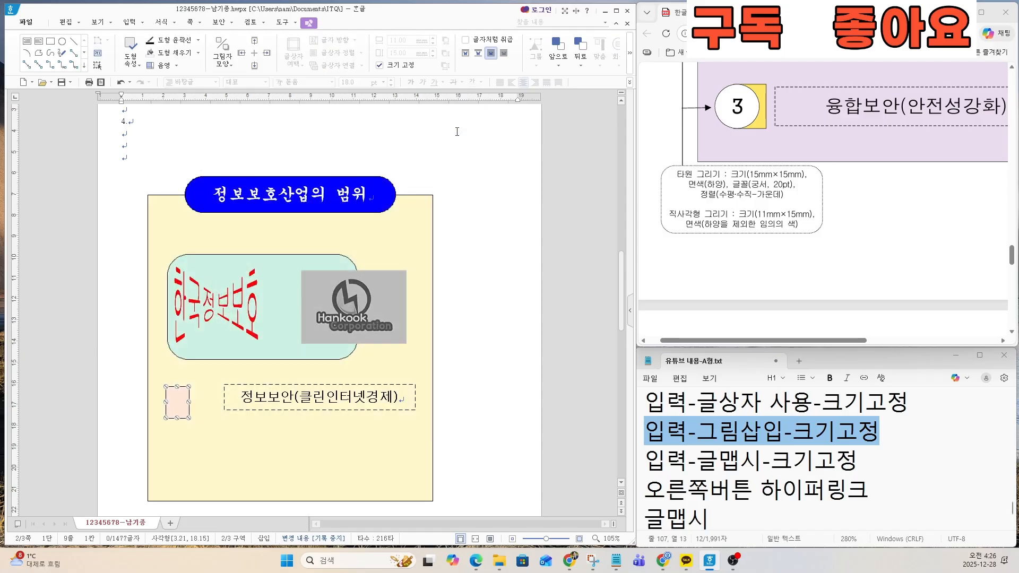
pyautogui.scroll(4, 744, 187)
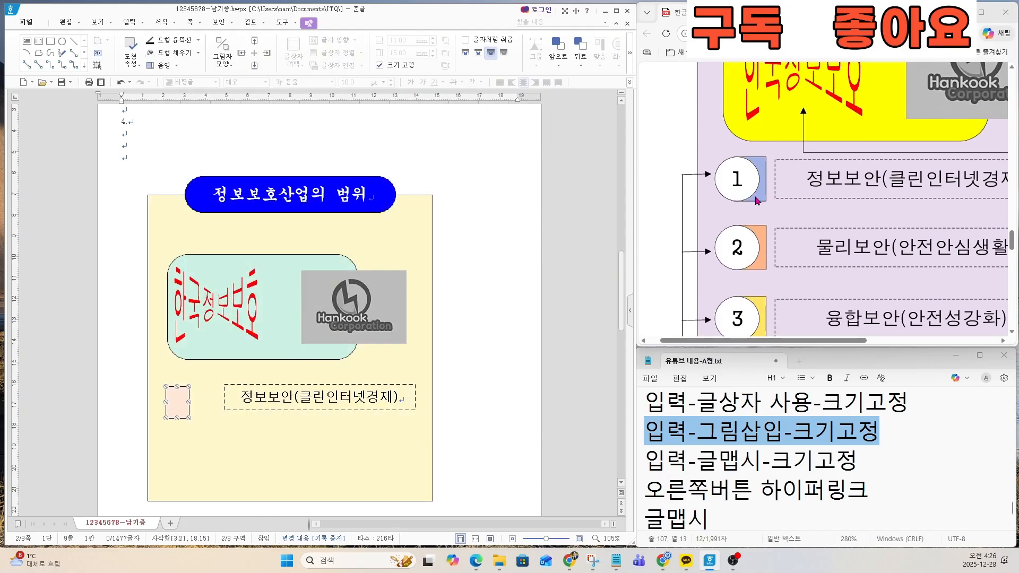
pyautogui.moveTo(202, 400); pyautogui.dragTo(221, 395)
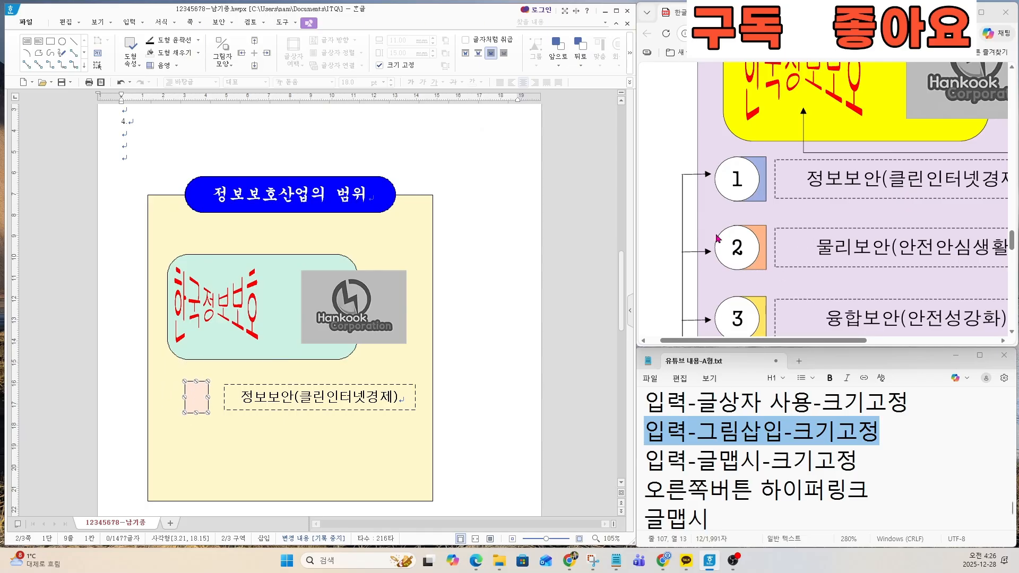
# Step: Draw an ellipse about 14 × 16 mm overlapping the left part of the small light orange rectangle
pyautogui.scroll(-5, 738, 267)
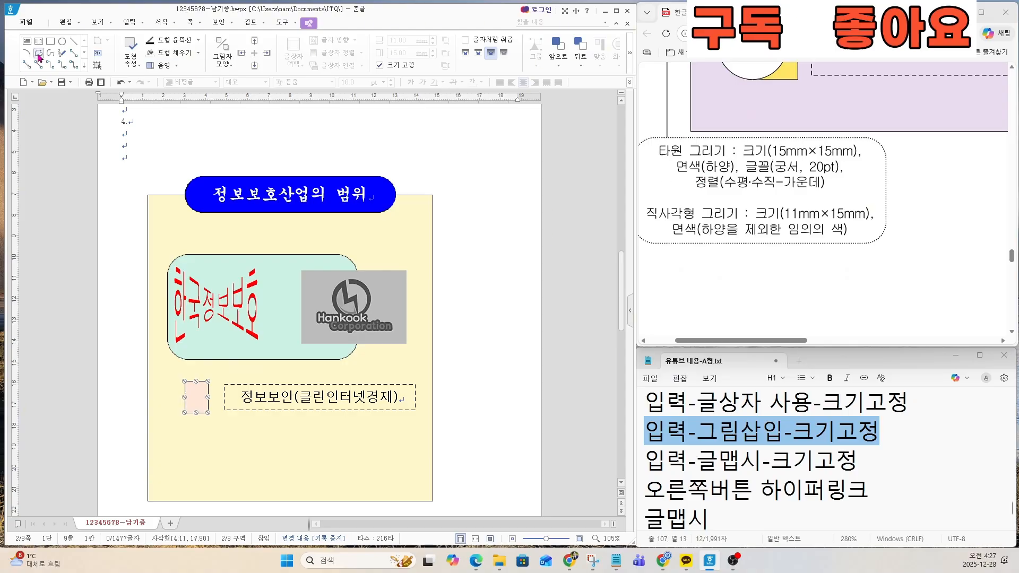
pyautogui.click(63, 46)
pyautogui.moveTo(168, 386); pyautogui.dragTo(196, 419)
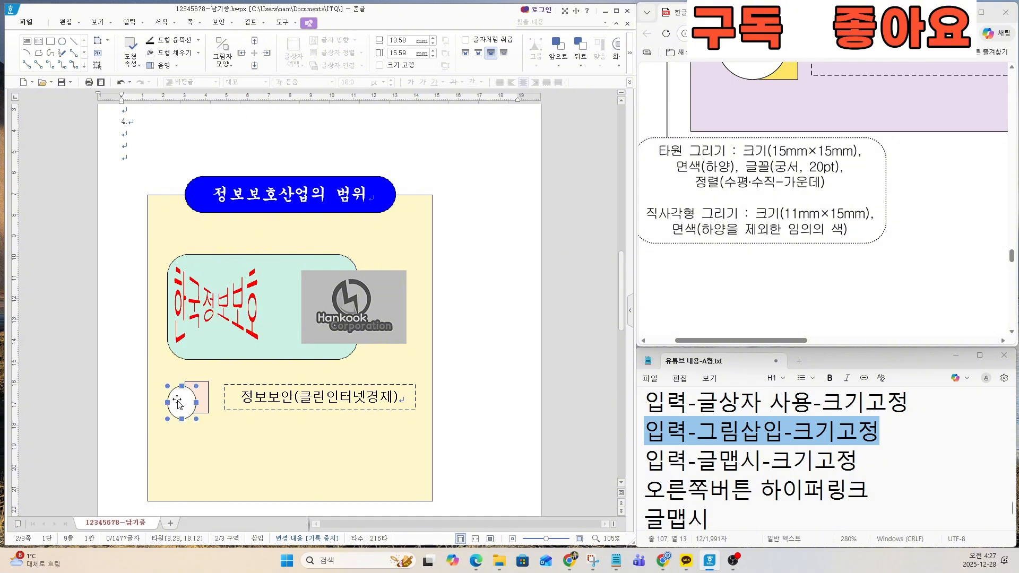
# Step: Set the ellipse beside the first dashed text box to a fixed size of 15 × 15 mm
pyautogui.doubleClick(179, 404)
pyautogui.click(179, 129)
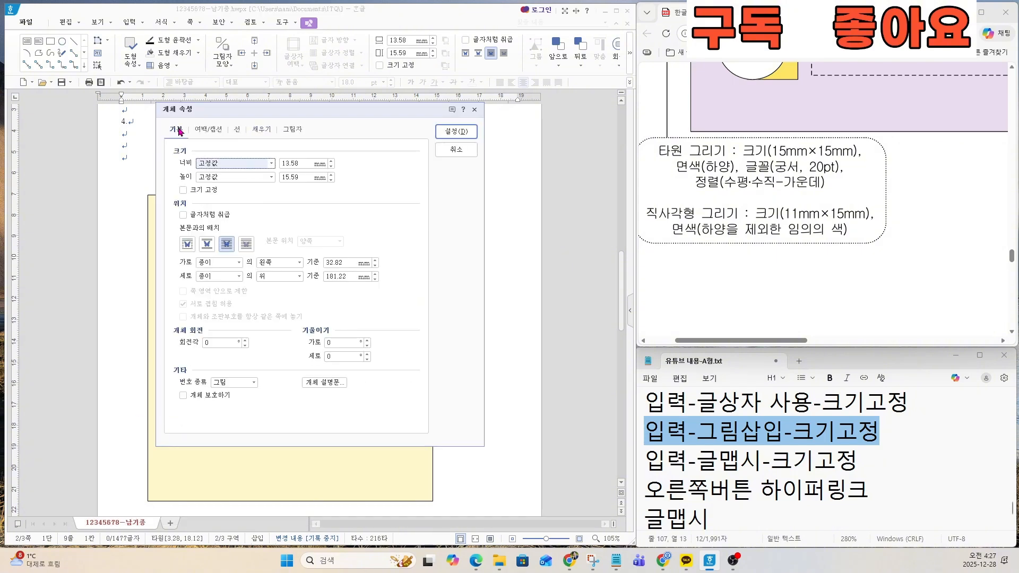
pyautogui.moveTo(303, 164); pyautogui.dragTo(211, 159)
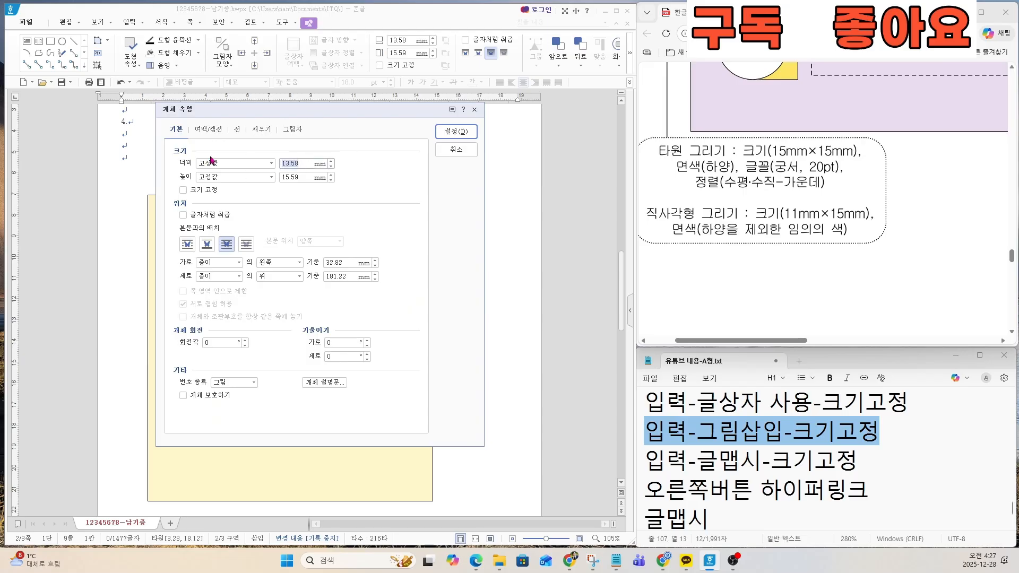
pyautogui.write('15')
pyautogui.click(301, 176)
pyautogui.moveTo(302, 176); pyautogui.dragTo(246, 178)
pyautogui.write('15')
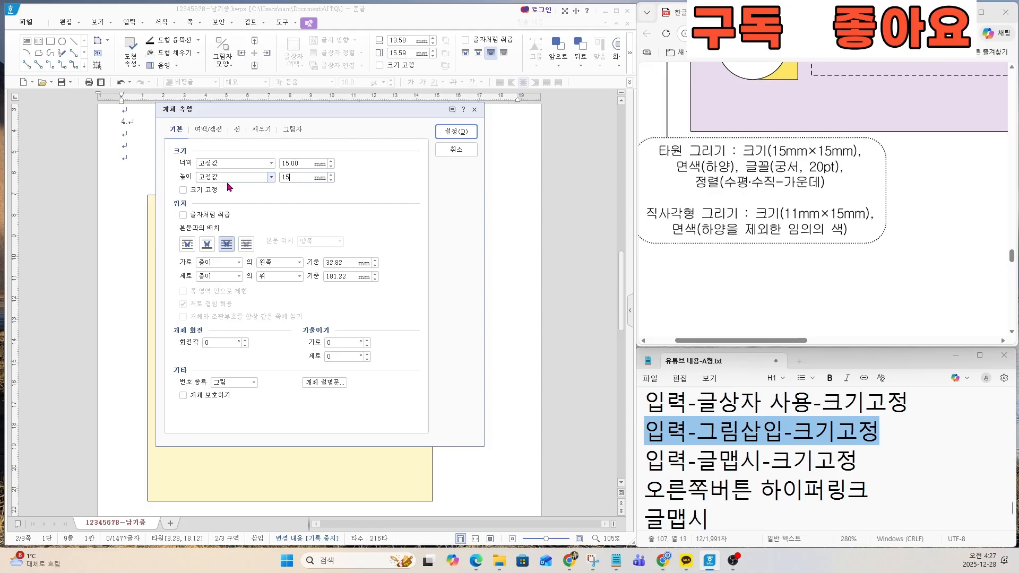
pyautogui.click(183, 189)
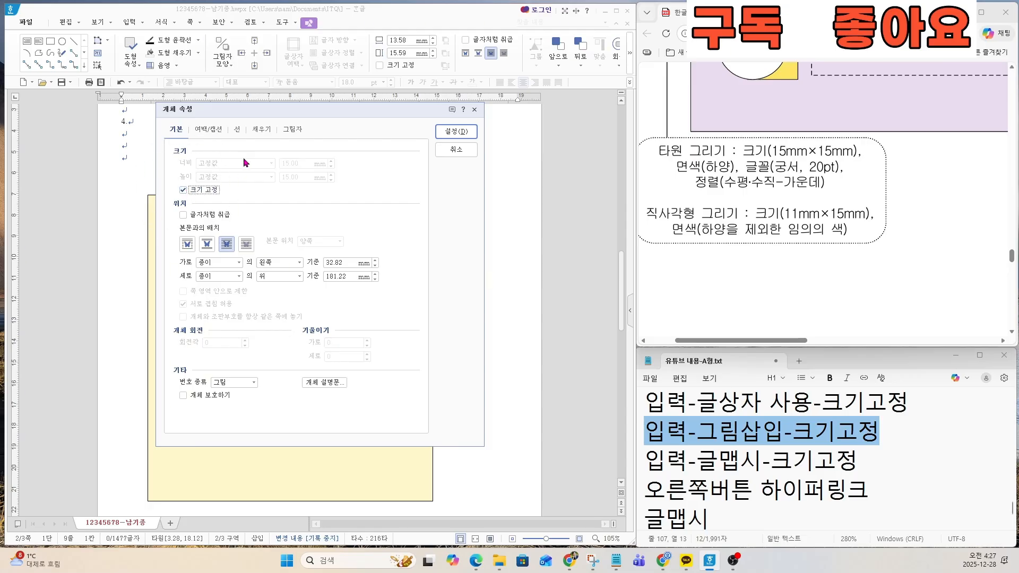
# Step: Fill the first item's ellipse with white and apply the object properties
pyautogui.click(257, 133)
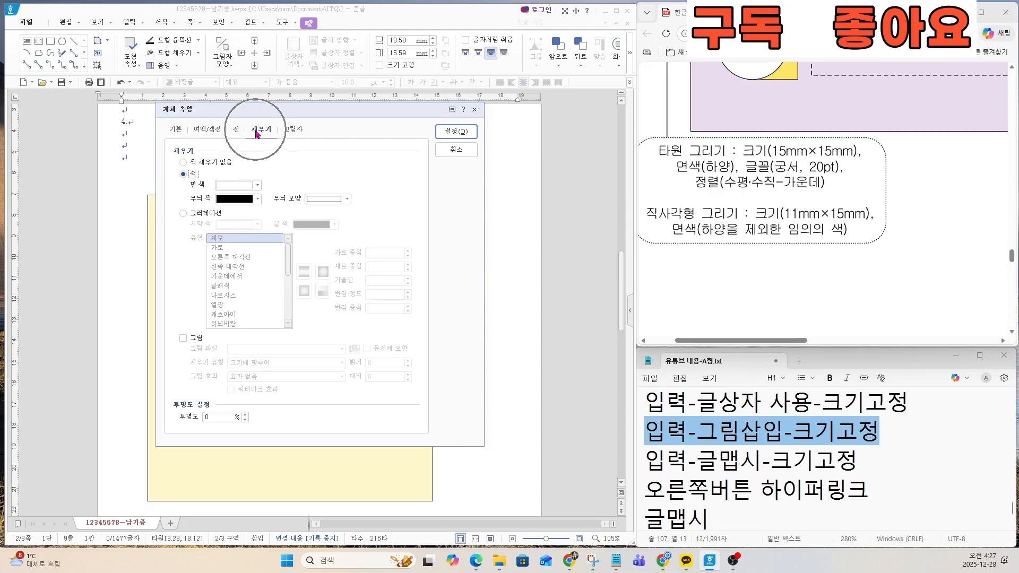
pyautogui.click(248, 186)
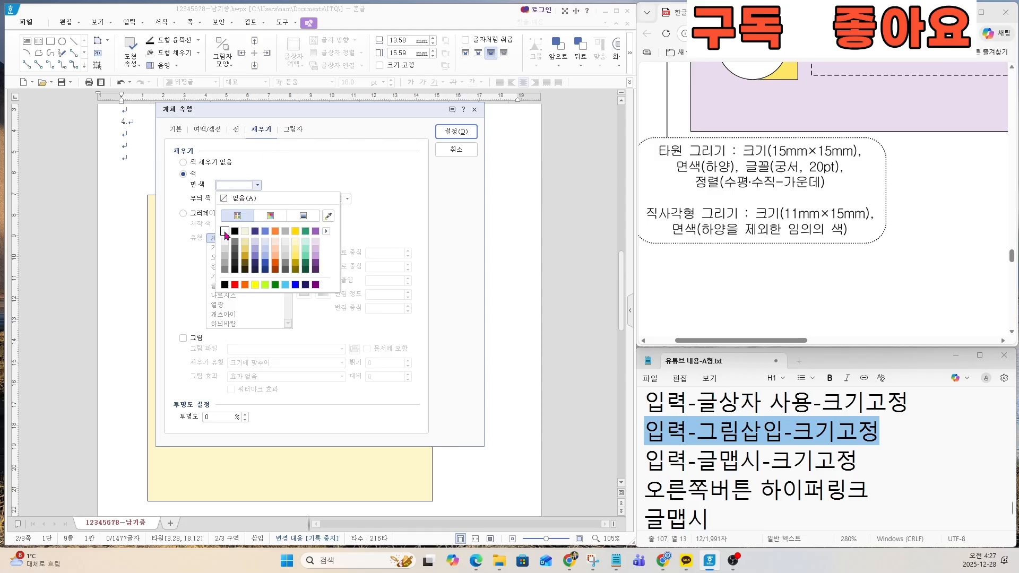
pyautogui.click(226, 235)
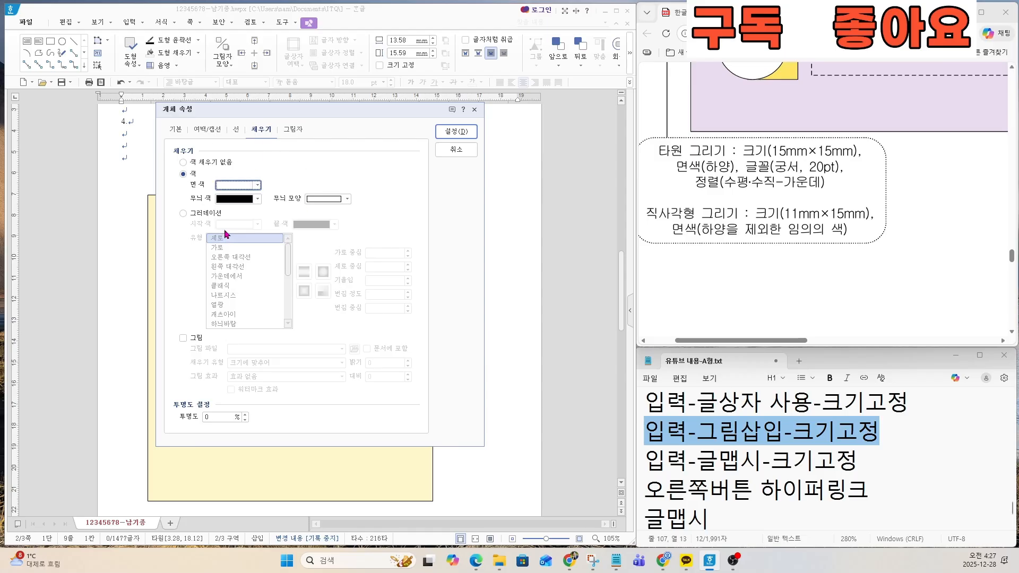
pyautogui.click(456, 132)
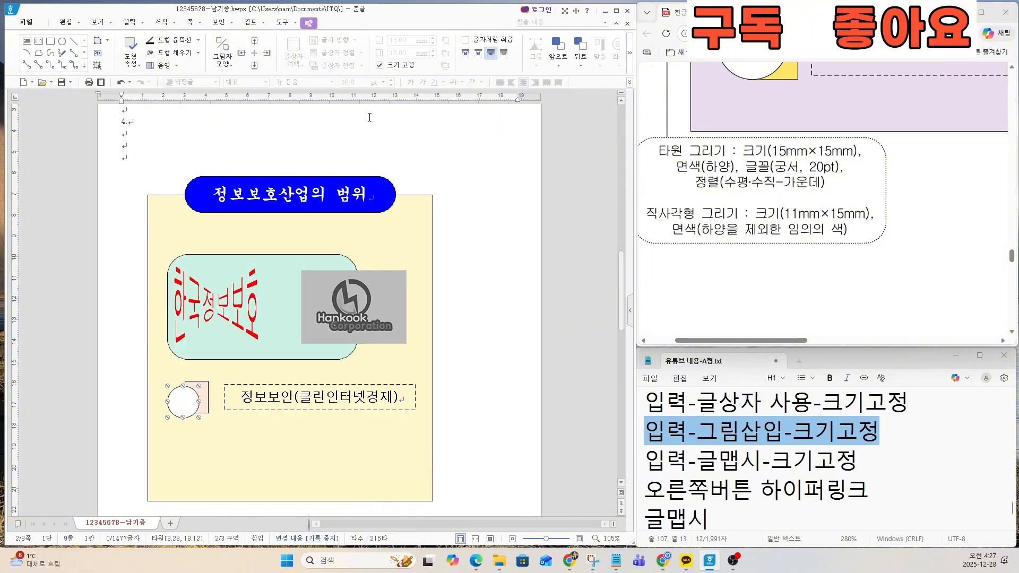
# Step: Enter the number 1 in the ellipse and format it in 궁서, 20 pt, center-aligned
pyautogui.click(260, 447)
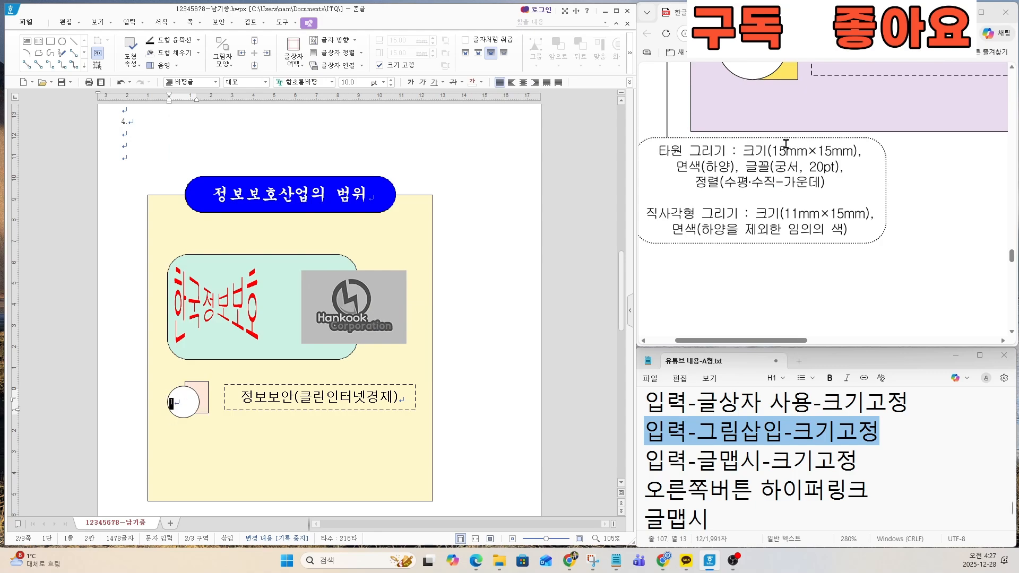
pyautogui.click(310, 83)
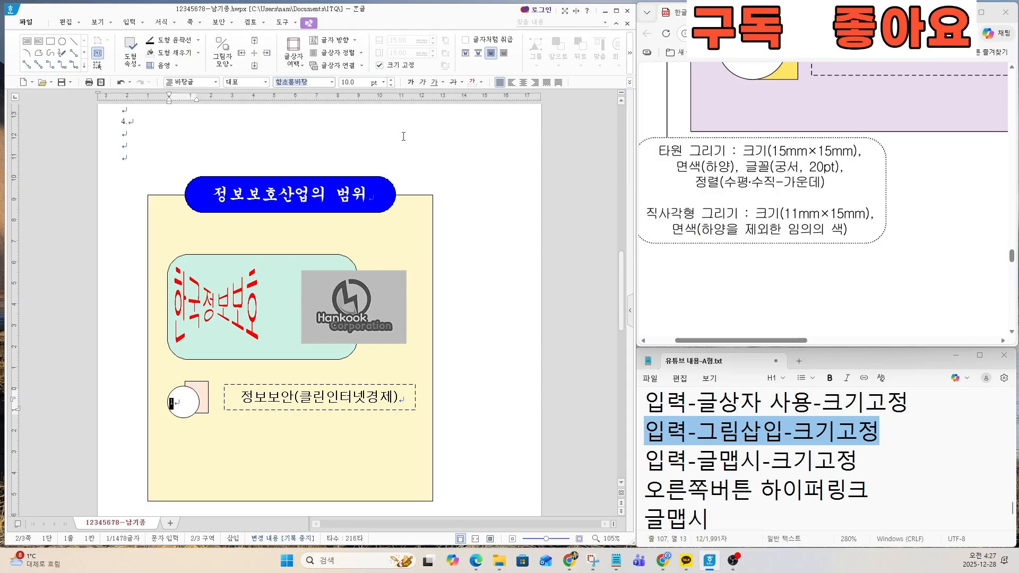
pyautogui.write('궁서')
pyautogui.press('Return')
pyautogui.press('Tab')
pyautogui.write('20')
pyautogui.press('Return')
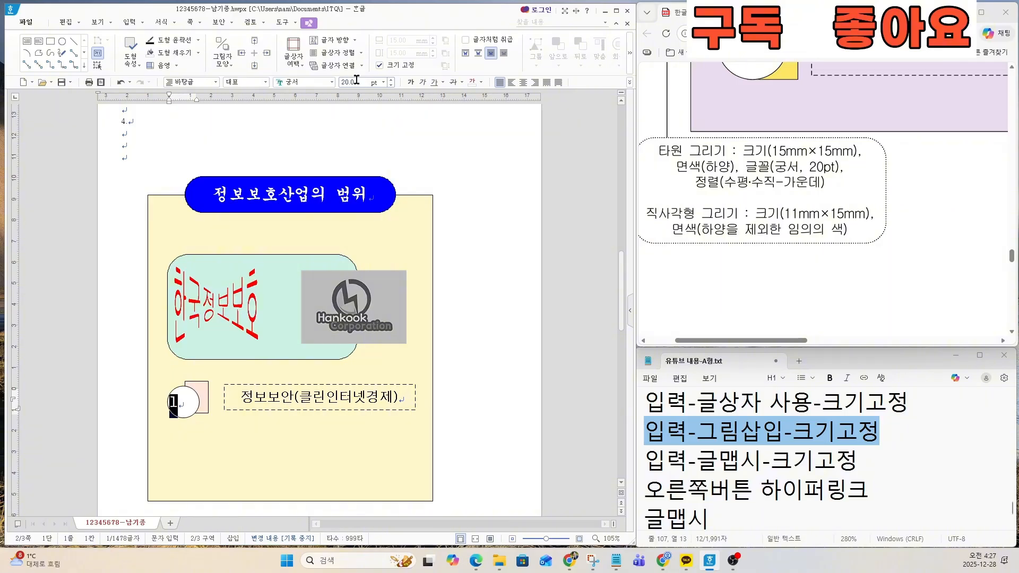
pyautogui.click(522, 83)
pyautogui.click(184, 405)
pyautogui.scroll(5, 753, 245)
pyautogui.hotkey('shift', 'Escape')
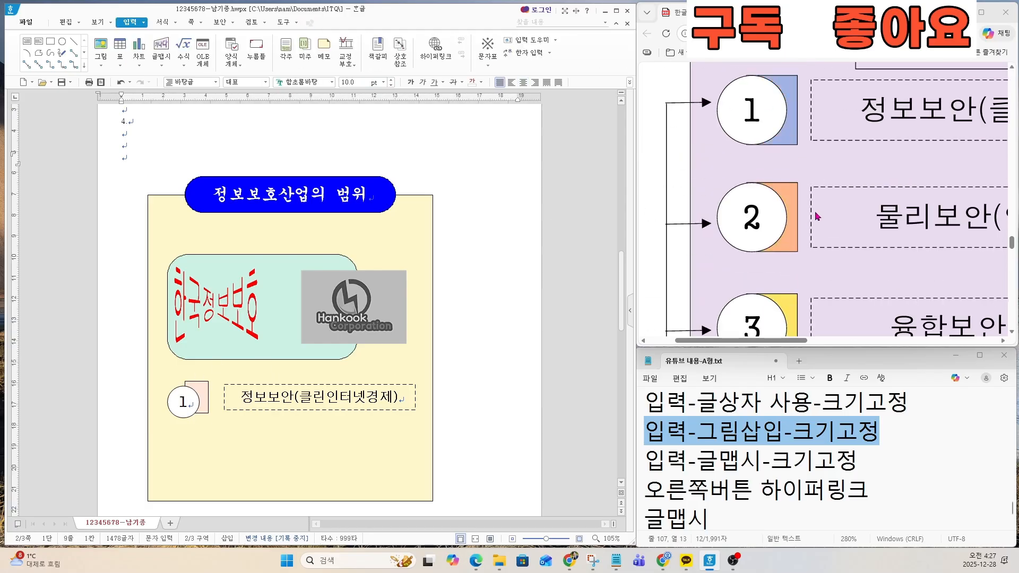
# Step: Widen the first dashed text box leftward to about 94 mm and nudge the small rectangle and ellipse into alignment with it
pyautogui.scroll(-3, 816, 216)
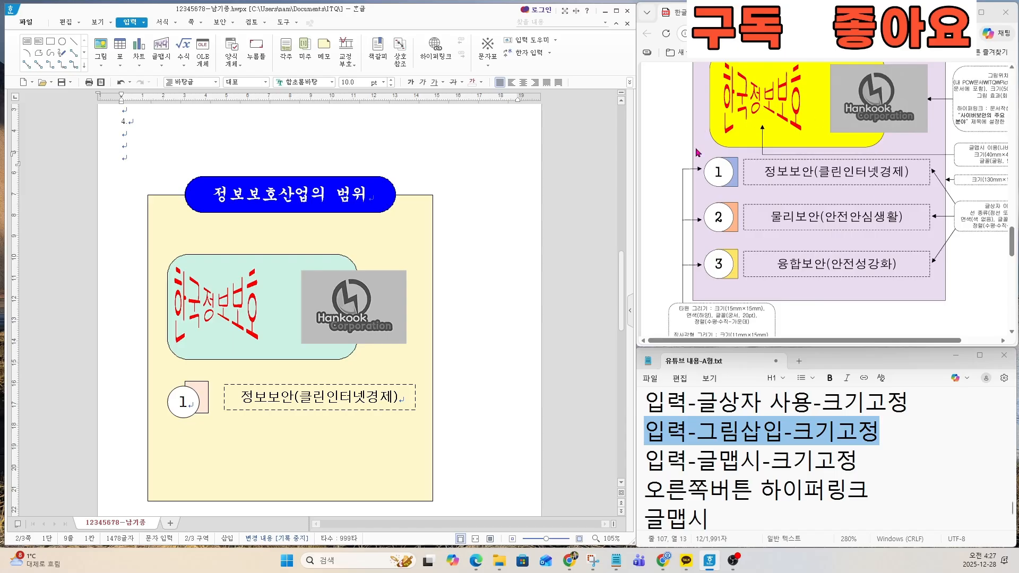
pyautogui.click(268, 409)
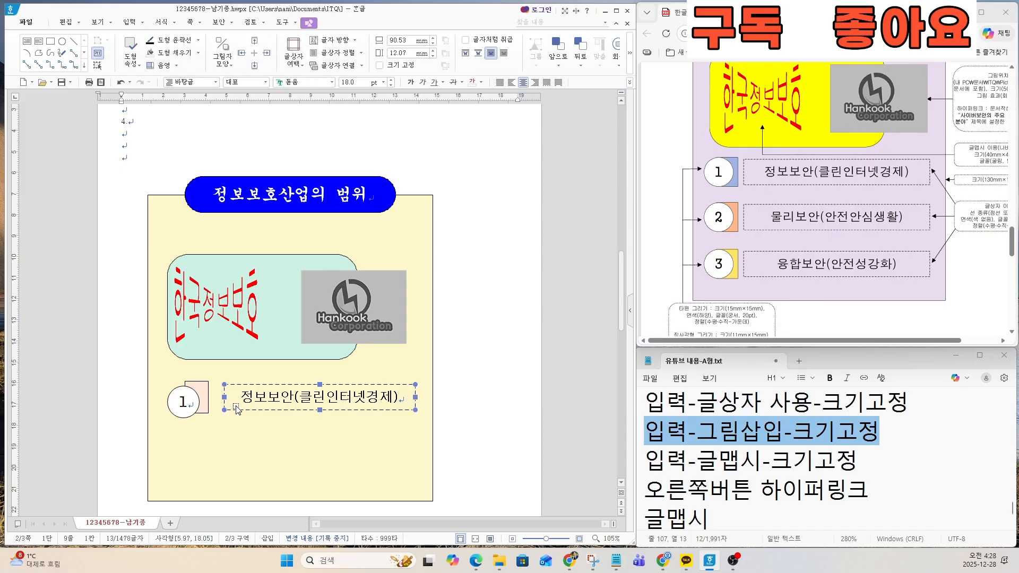
pyautogui.moveTo(226, 398); pyautogui.dragTo(217, 398)
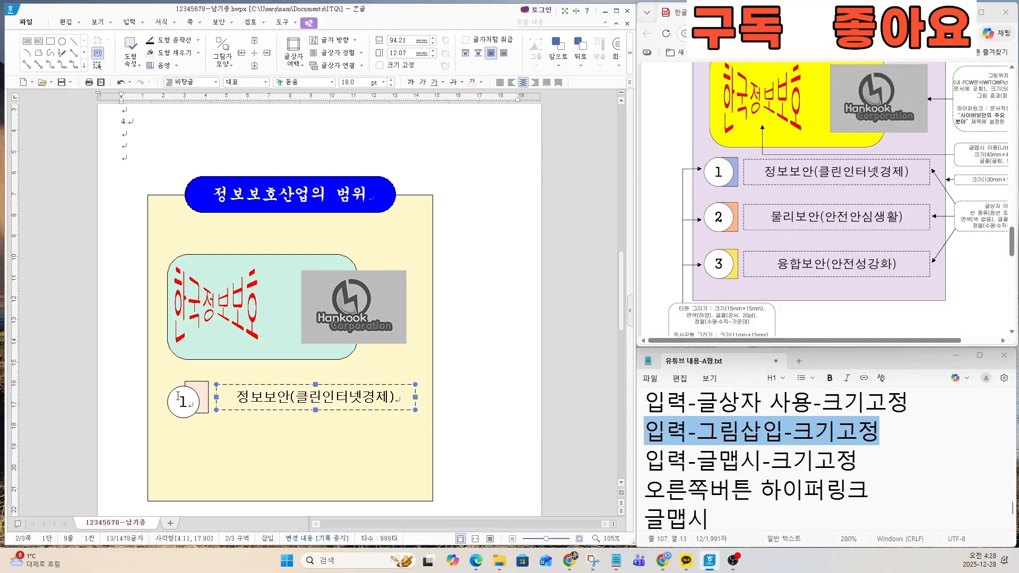
pyautogui.click(203, 387)
pyautogui.moveTo(202, 383); pyautogui.dragTo(201, 383)
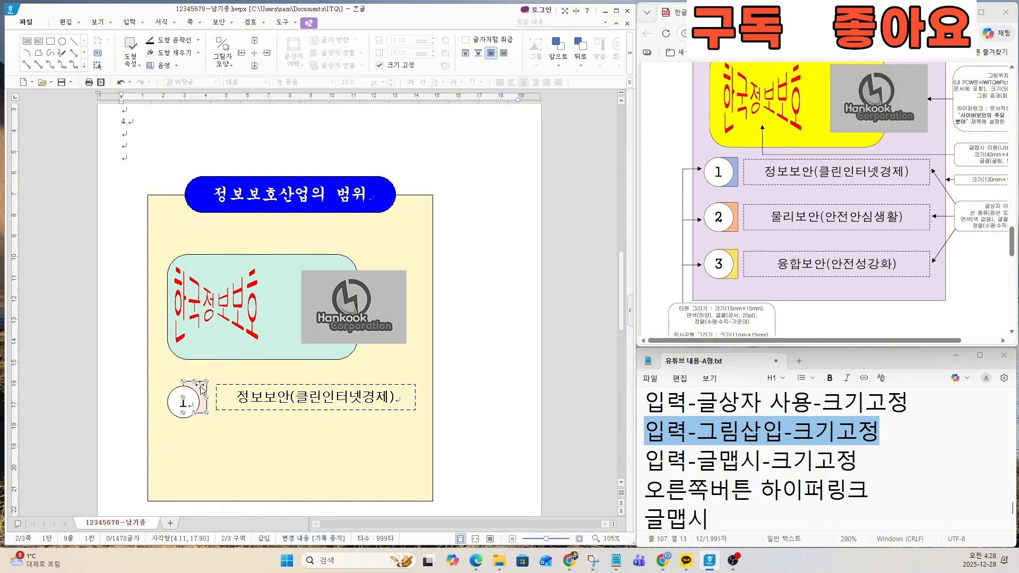
pyautogui.click(165, 396)
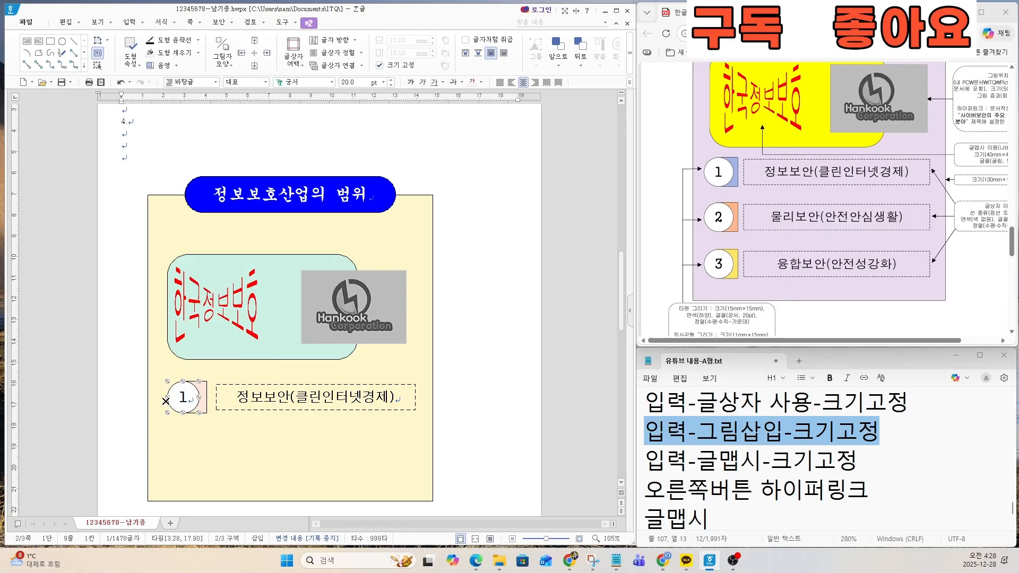
pyautogui.click(100, 383)
# Step: Switch to the text notes and highlight the instructions for copying the shapes twice, changing numbers and text, and recoloring the rectangles
pyautogui.click(745, 485)
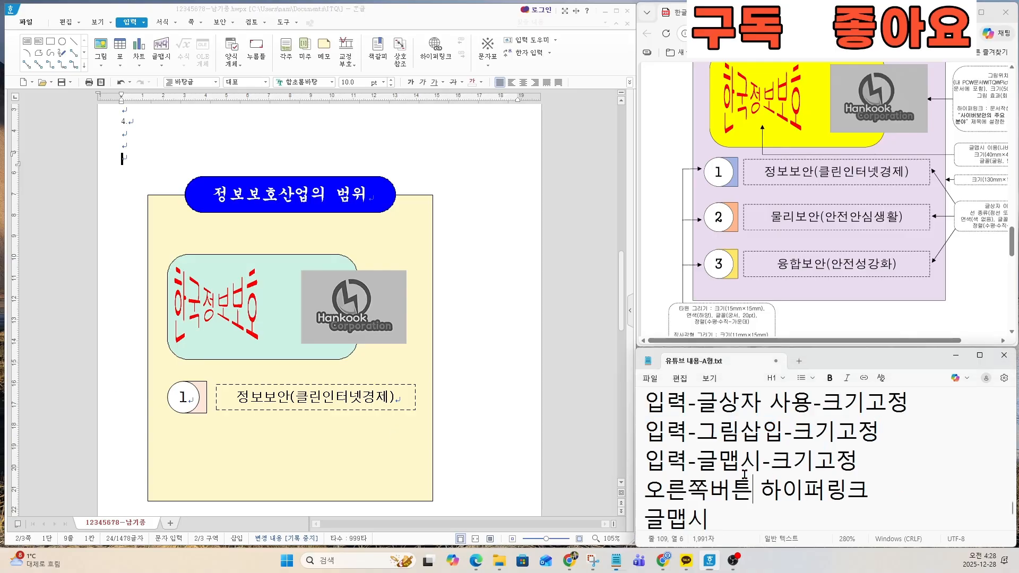
pyautogui.press('Down')
pyautogui.press('Down')
pyautogui.press('Down')
pyautogui.press('Down')
pyautogui.press('Down')
pyautogui.press('Down')
pyautogui.press('Down')
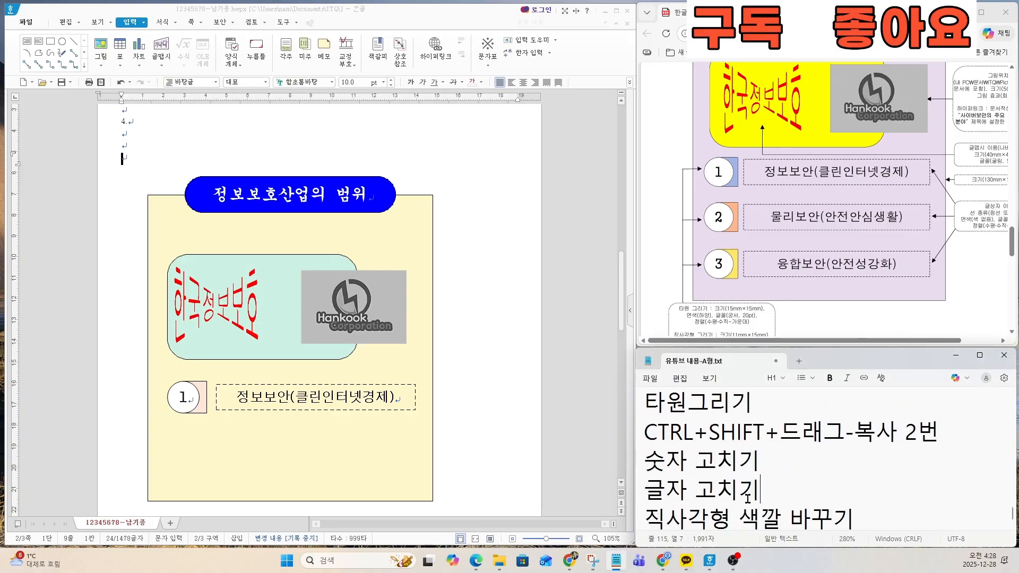
pyautogui.moveTo(645, 405); pyautogui.dragTo(853, 489)
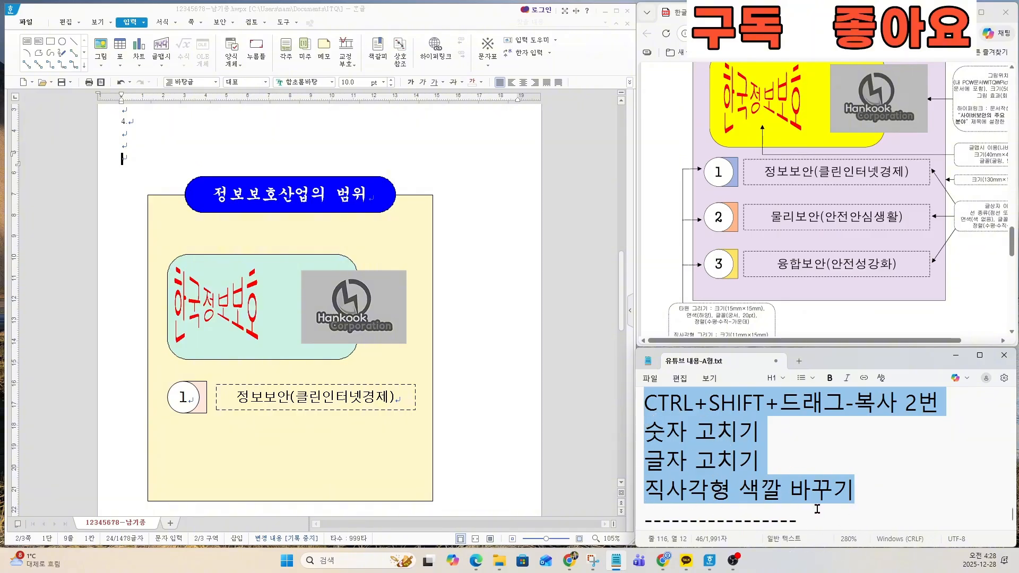
# Step: Select item 1's ellipse, small rectangle and dashed text box together in Hangul and make two copies straight below
pyautogui.click(178, 404)
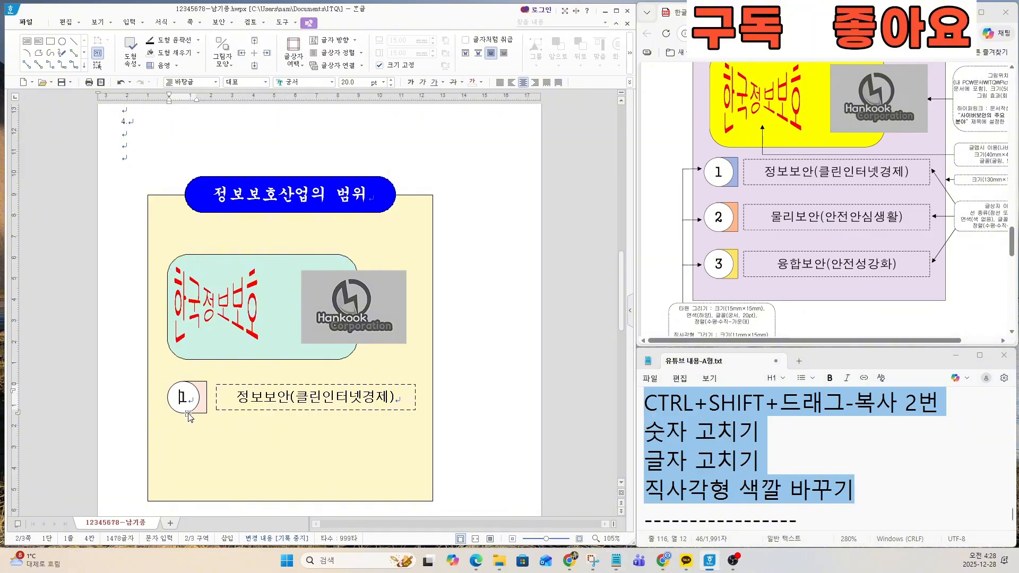
pyautogui.press('Escape')
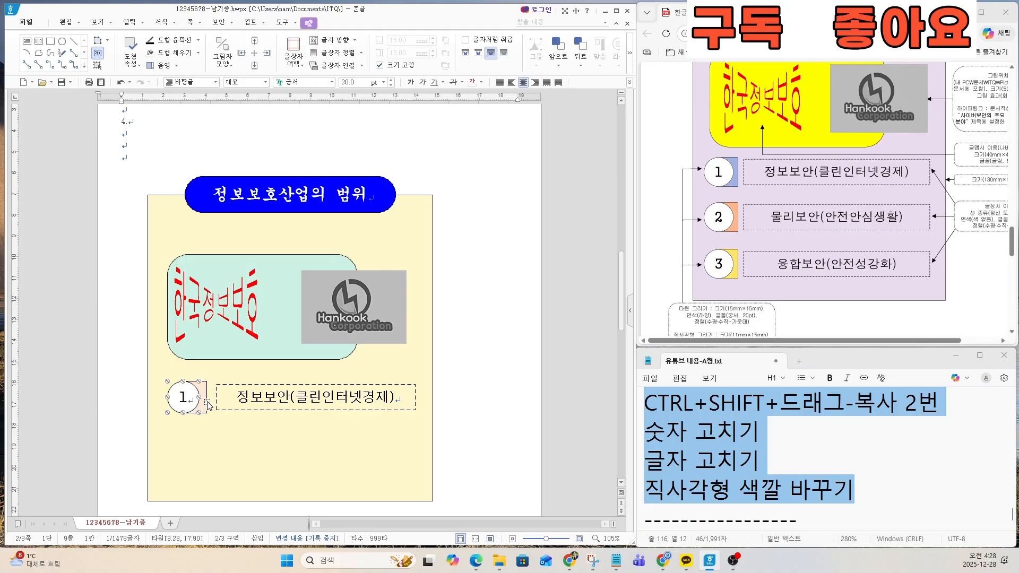
pyautogui.keyDown('shift'); pyautogui.click(207, 405); pyautogui.keyUp('shift')
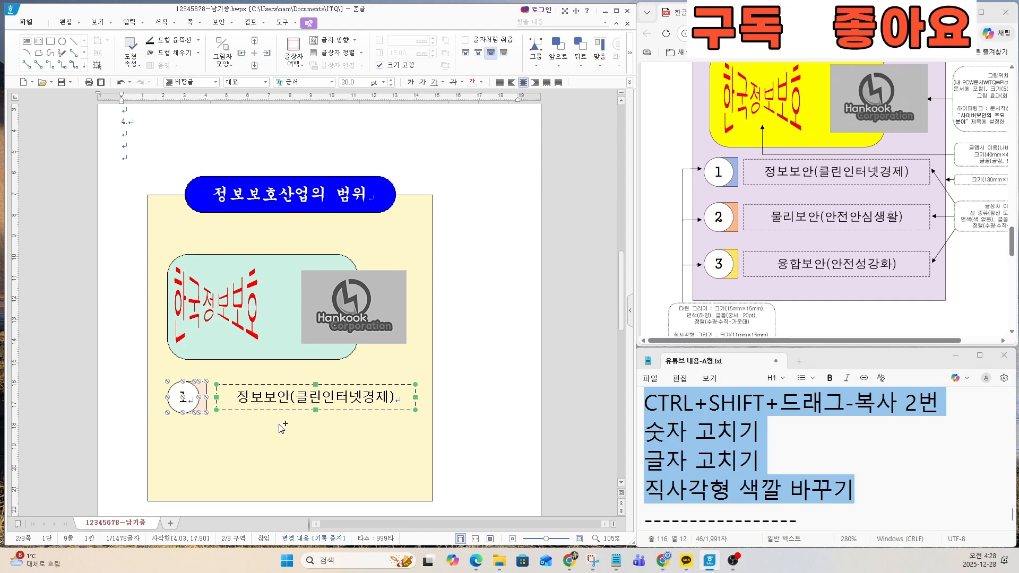
pyautogui.moveTo(252, 414); pyautogui.dragTo(252, 494)
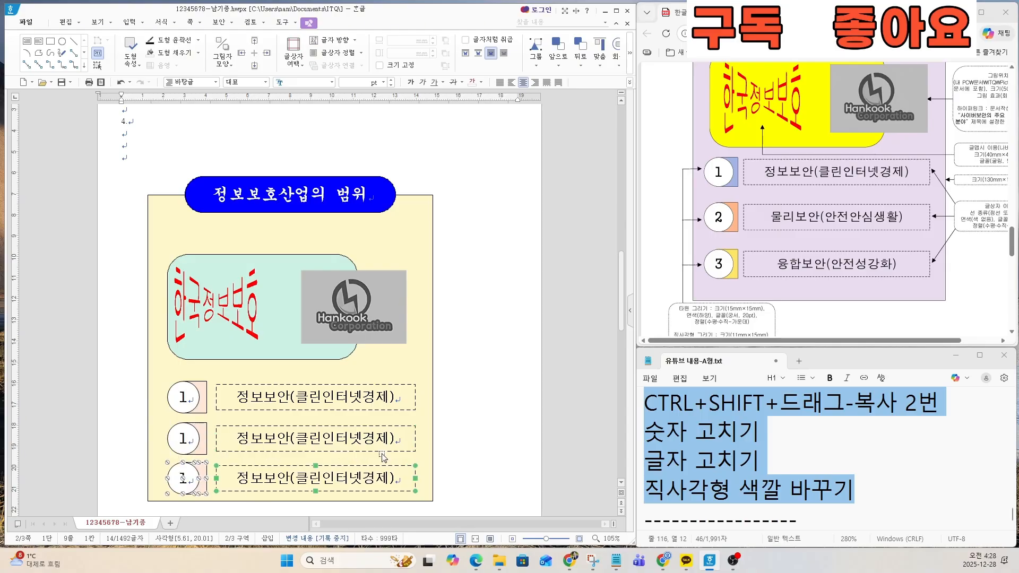
pyautogui.click(472, 442)
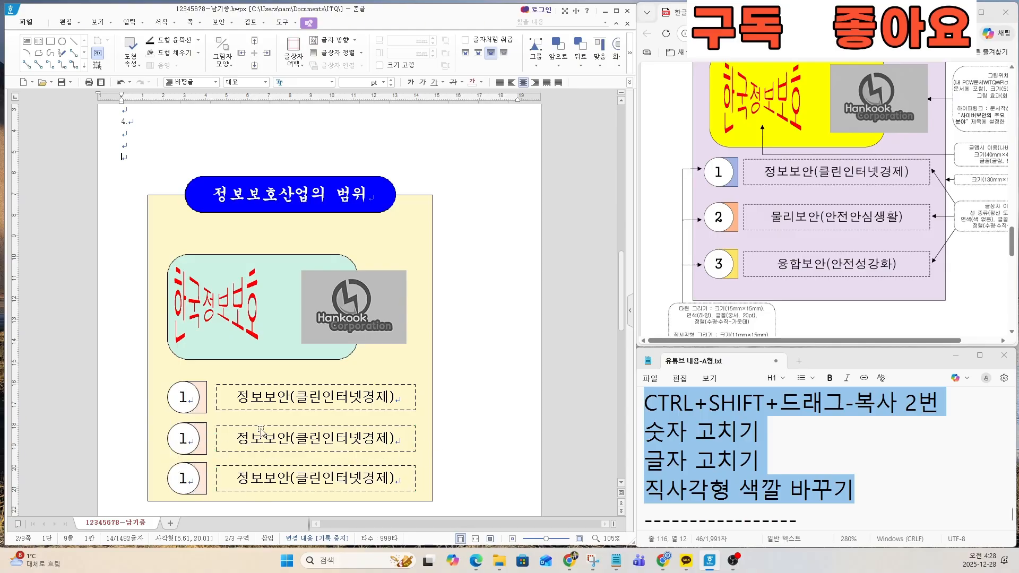
# Step: Change the numbers in the two copied ellipses to 2 and 3
pyautogui.doubleClick(180, 438)
pyautogui.write('2')
pyautogui.doubleClick(180, 477)
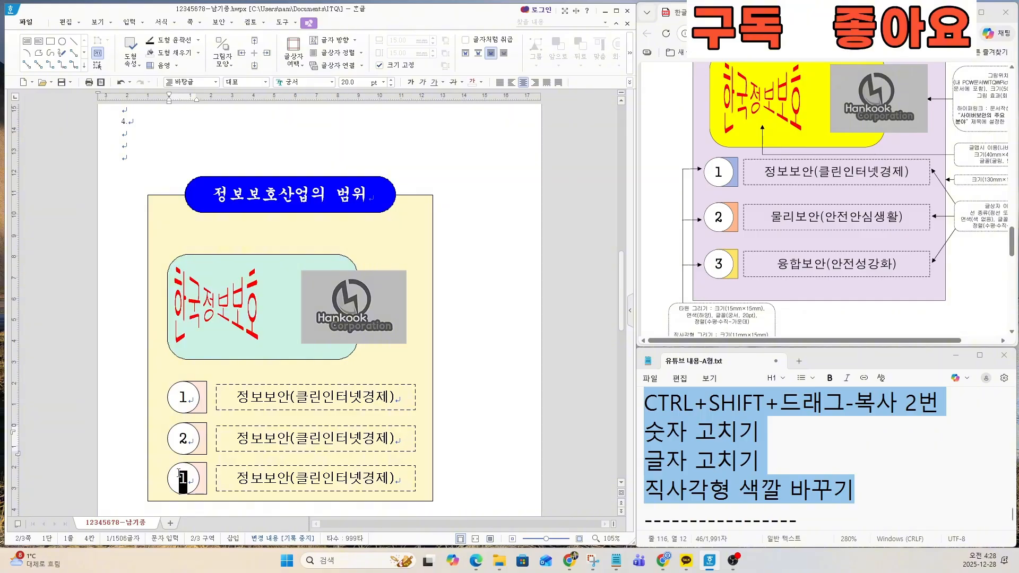
pyautogui.write('3')
# Step: Replace the text in the second dashed text box with 물리보안(안전안심생활)
pyautogui.moveTo(234, 434); pyautogui.dragTo(411, 439)
pyautogui.write('물리보안')
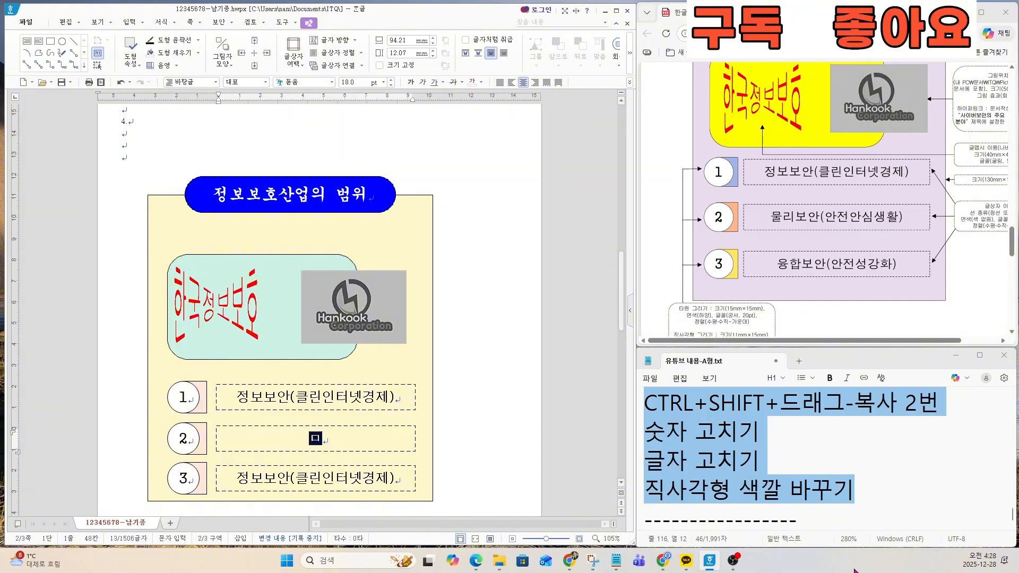
pyautogui.write('(')
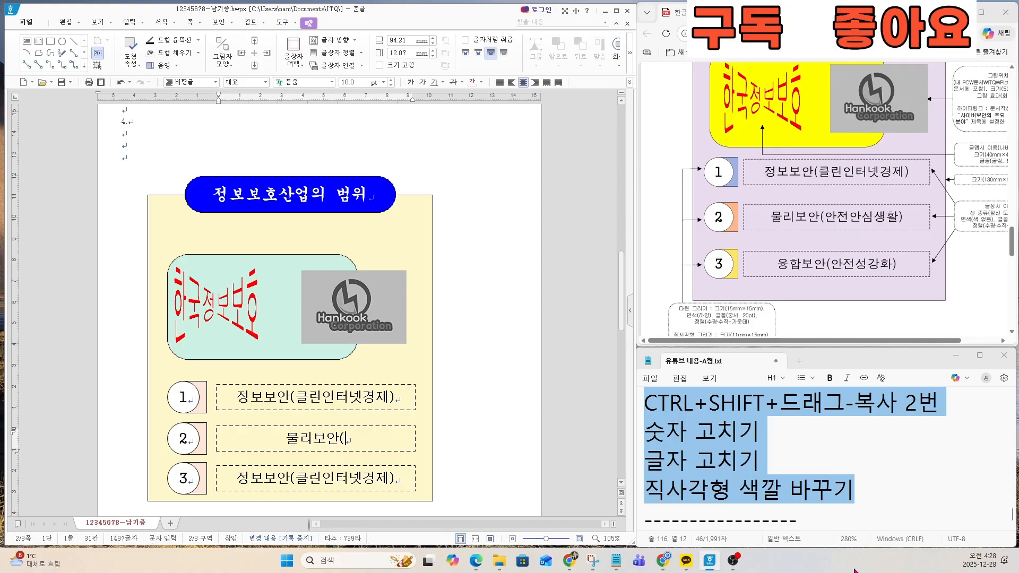
pyautogui.write('안전시안ㅅ')
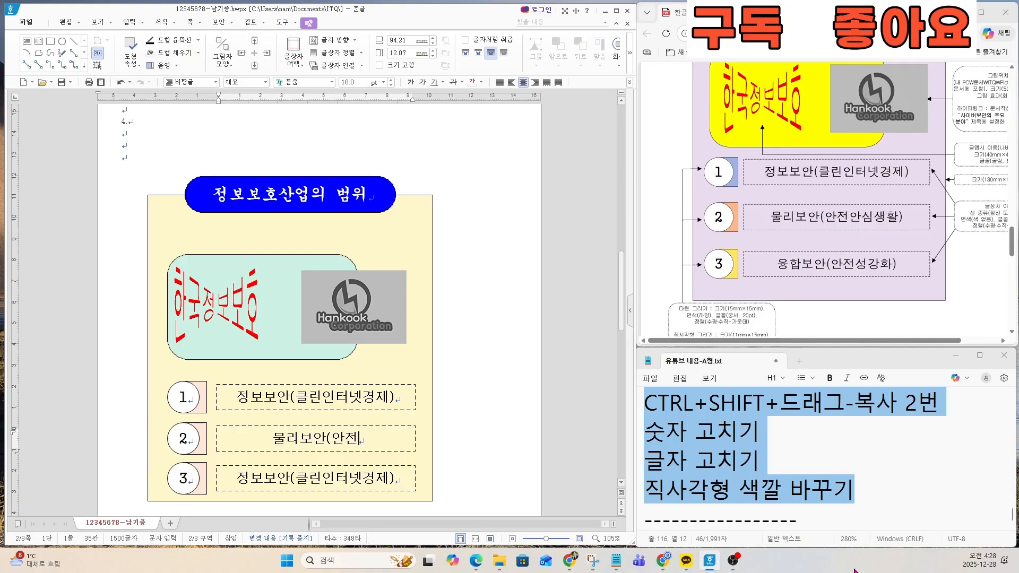
pyautogui.write('생활)')
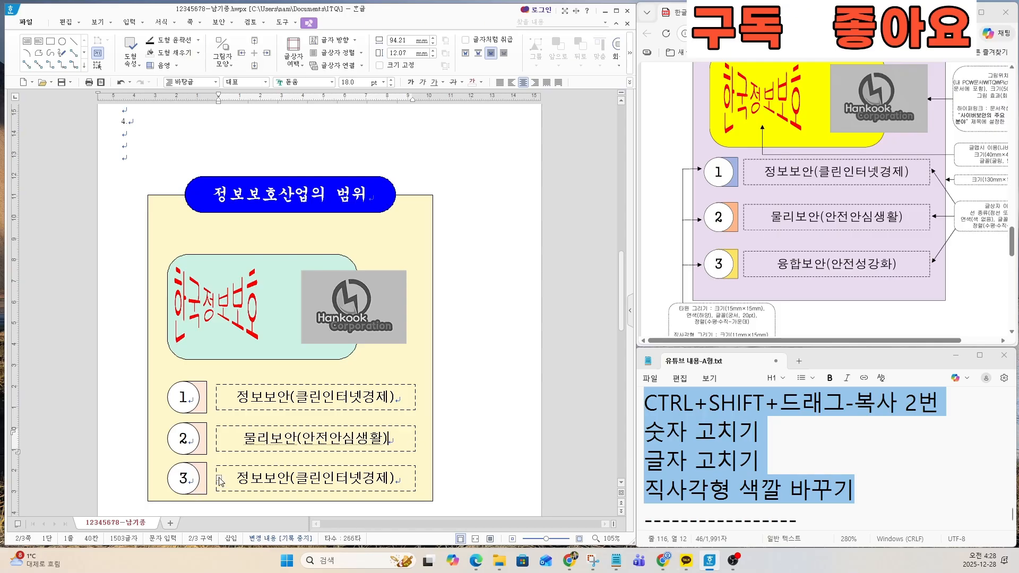
# Step: Replace the text in the third dashed text box with 융합보안(안전성강화)
pyautogui.moveTo(238, 476); pyautogui.dragTo(416, 483)
pyautogui.write('융')
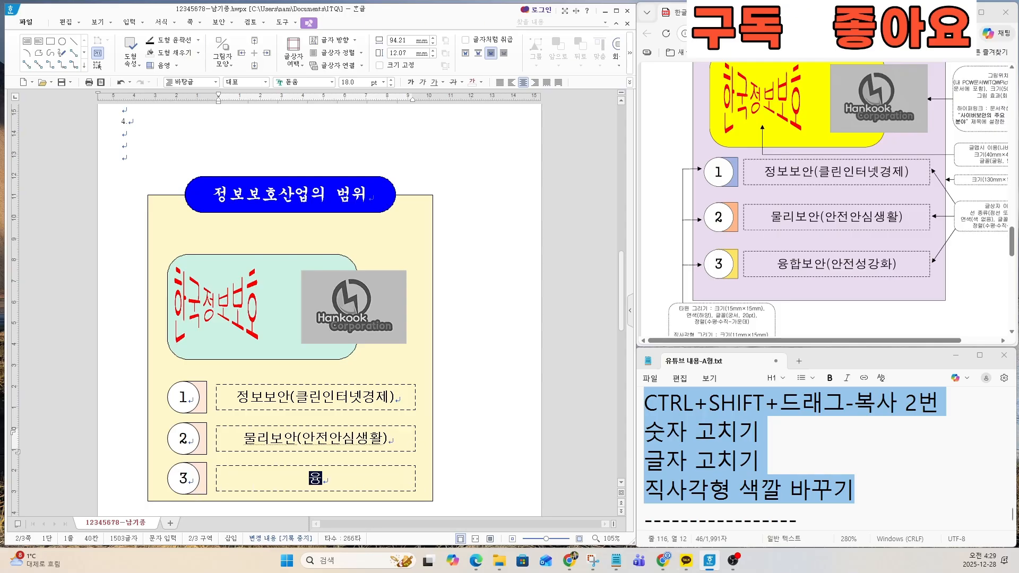
pyautogui.write('합보안(')
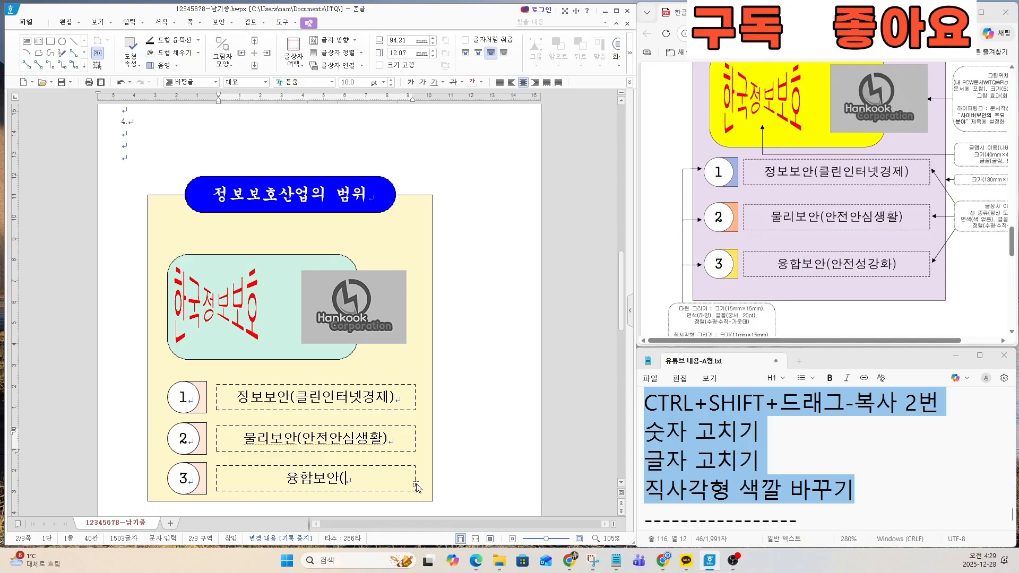
pyautogui.write('안전성강화')
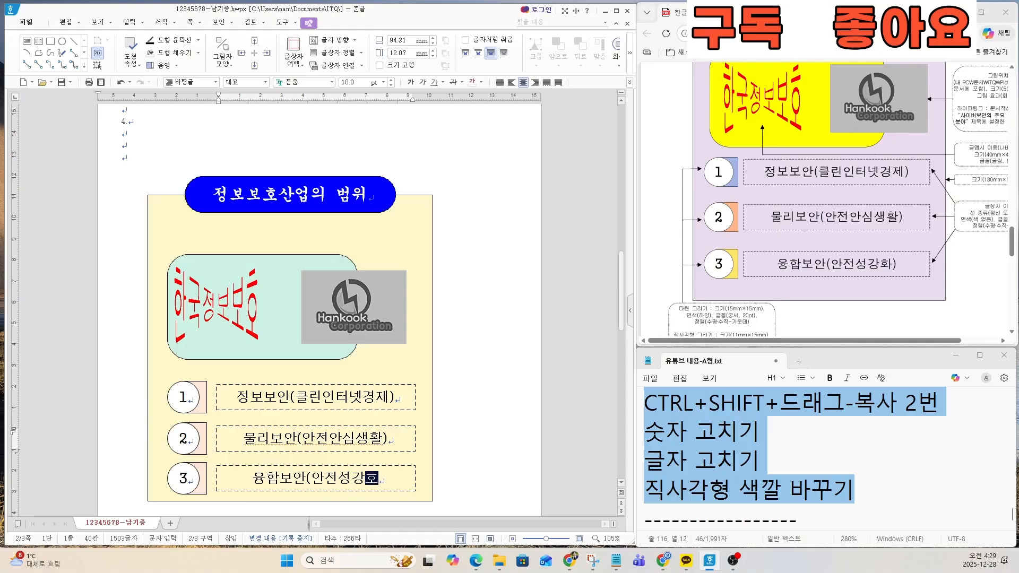
pyautogui.write(')')
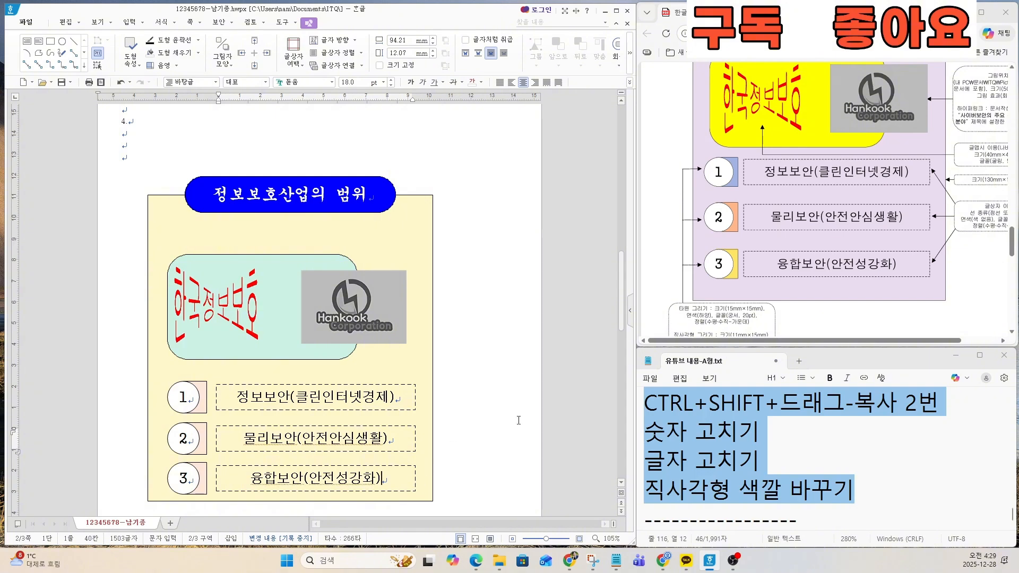
# Step: Fill the small rectangle behind number 2 with a medium green color
pyautogui.doubleClick(199, 440)
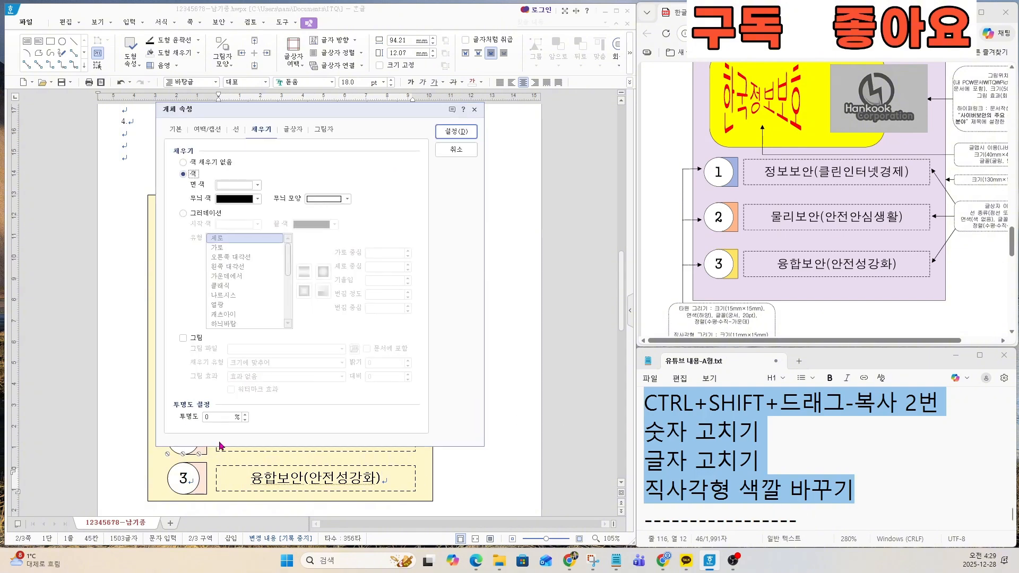
pyautogui.click(453, 151)
pyautogui.doubleClick(203, 450)
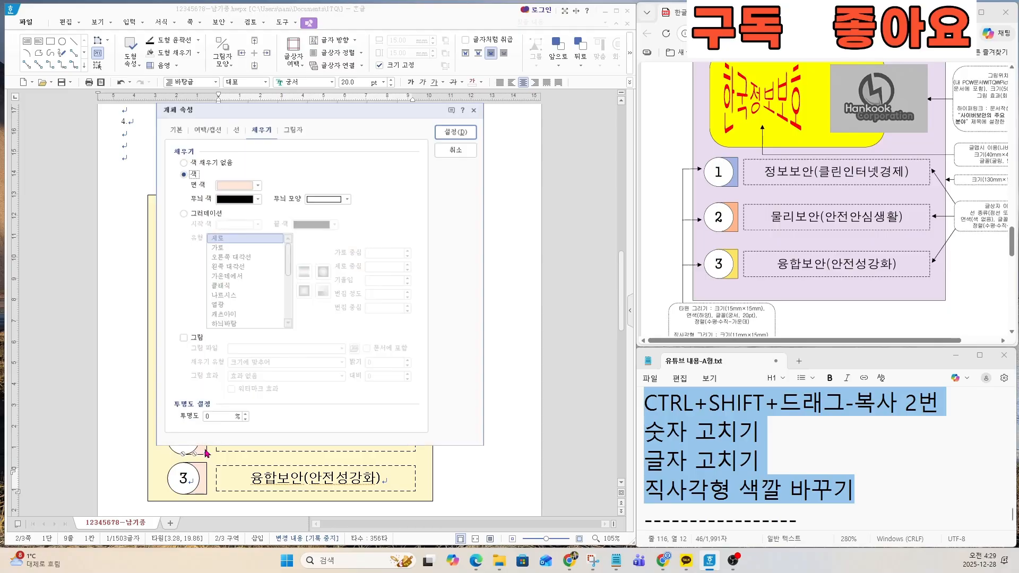
pyautogui.click(250, 185)
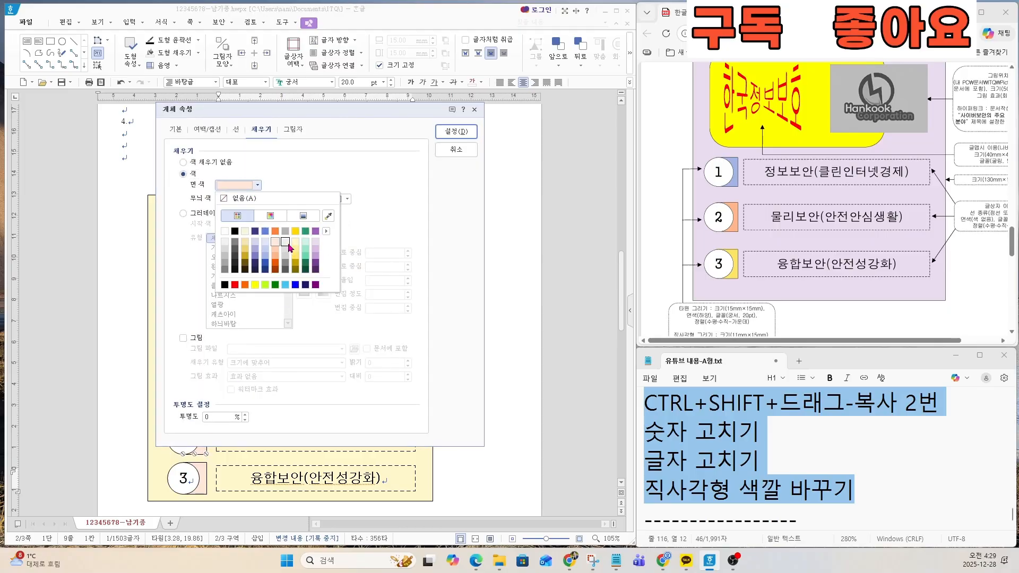
pyautogui.click(306, 248)
pyautogui.click(456, 131)
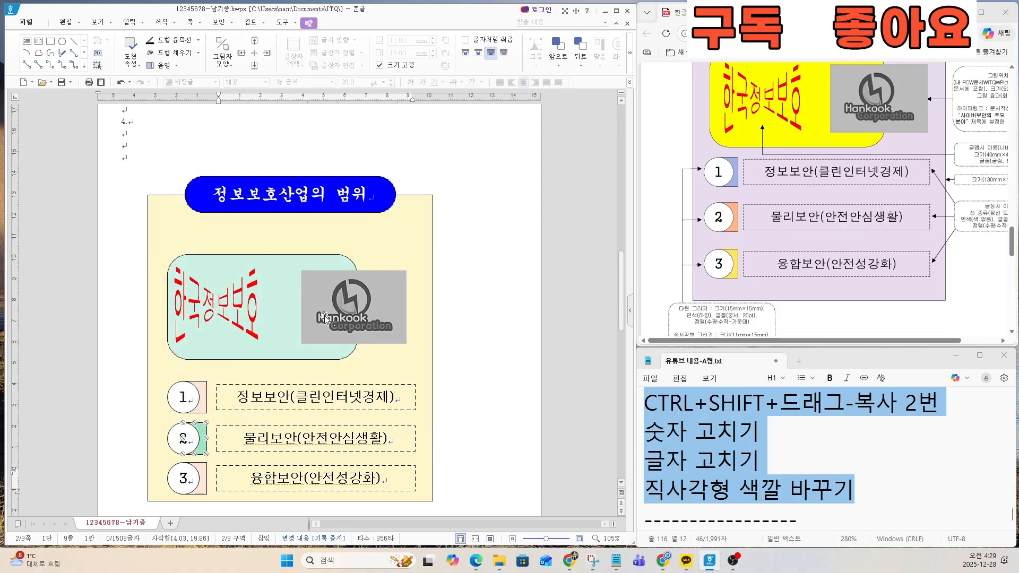
# Step: Fill the small rectangle behind number 3 with a medium purple color
pyautogui.click(205, 471)
pyautogui.doubleClick(205, 471)
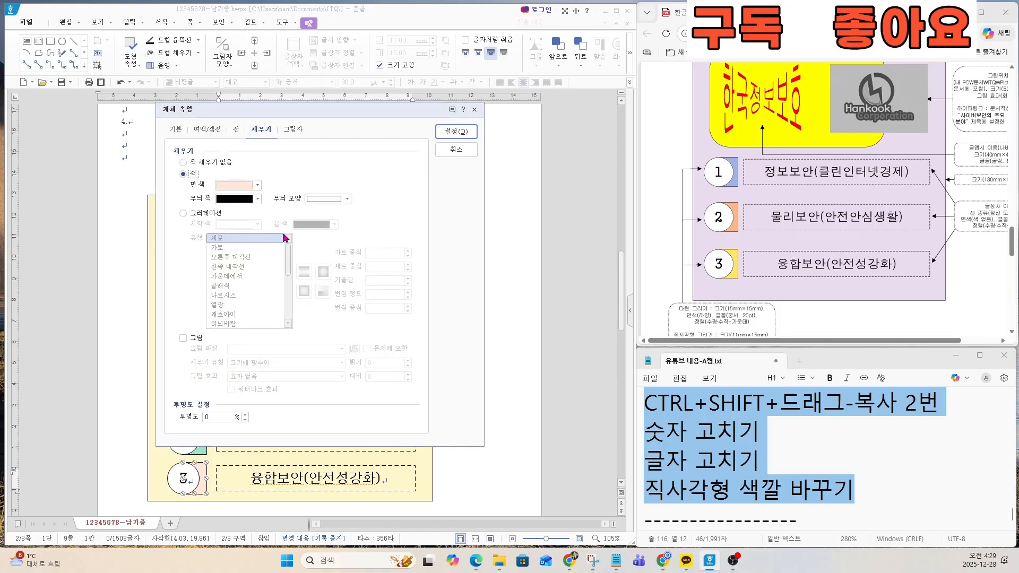
pyautogui.click(250, 186)
pyautogui.click(316, 249)
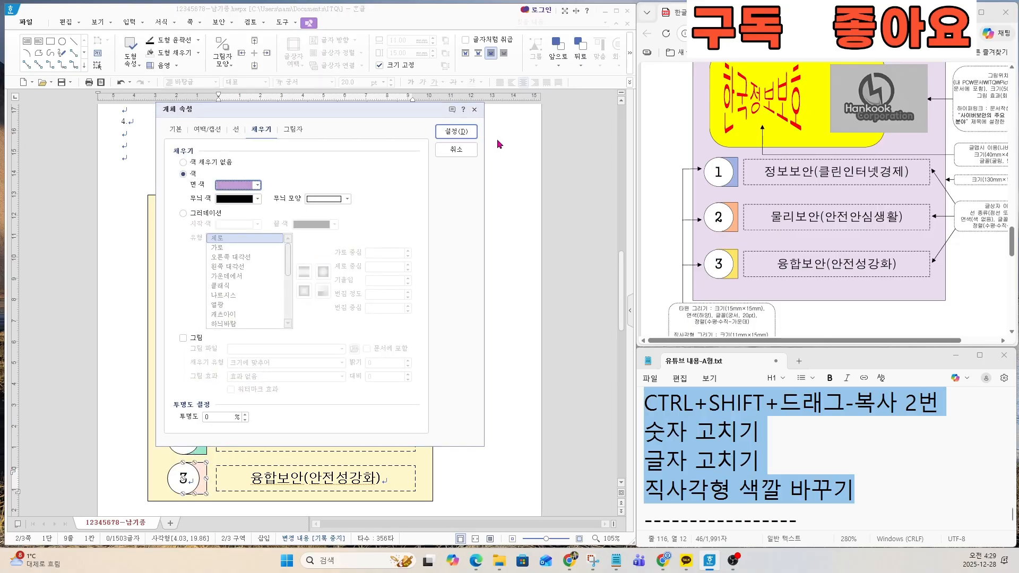
pyautogui.click(456, 131)
pyautogui.click(479, 396)
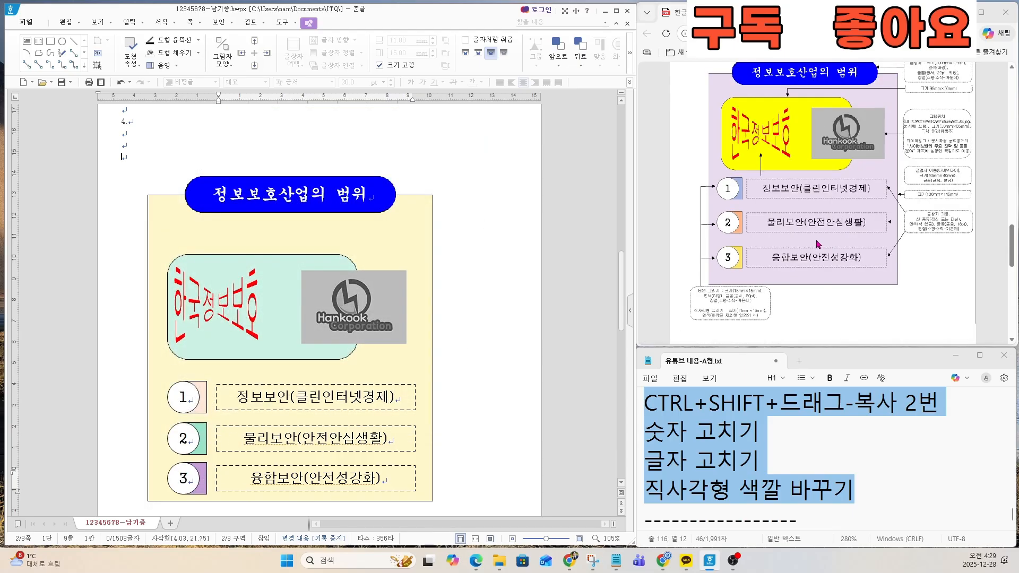
# Step: Move the pale yellow background rectangle straight down a little and place the blue title shape back over its upper edge
pyautogui.keyDown('ctrl'); pyautogui.scroll(-2, 819, 286); pyautogui.keyUp('ctrl')
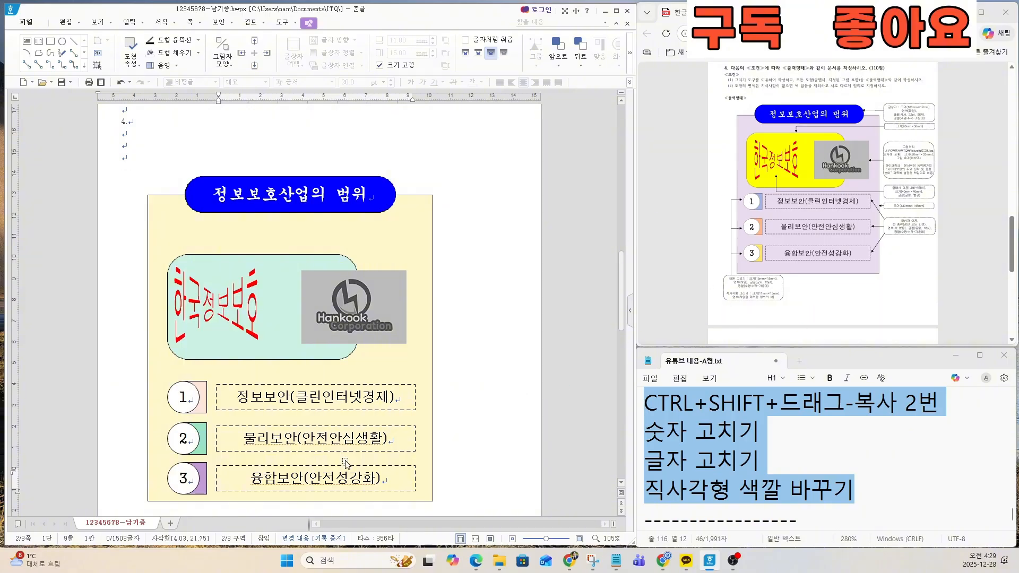
pyautogui.press('Escape')
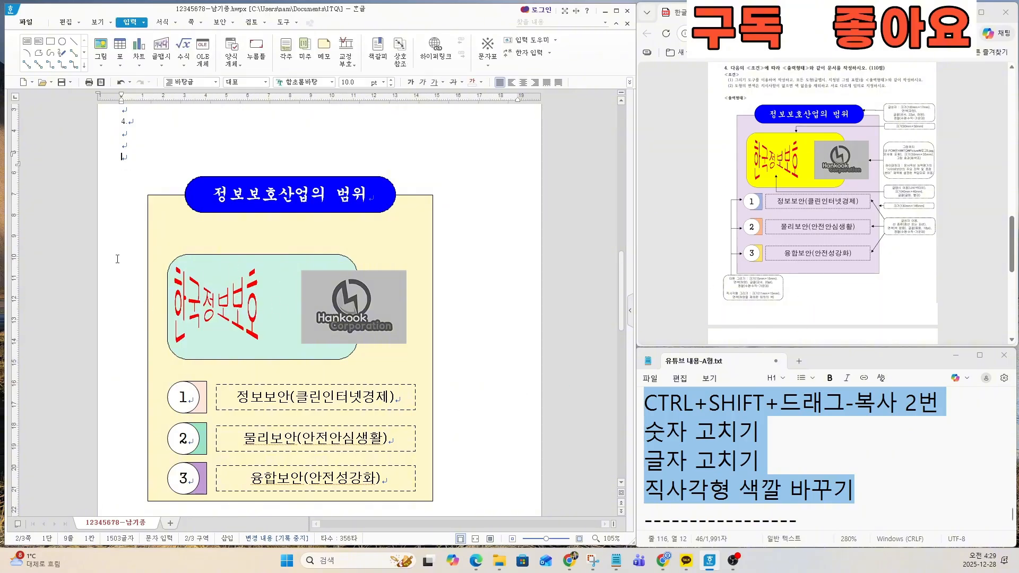
pyautogui.moveTo(161, 220)
pyautogui.mouseDown()
pyautogui.moveTo(165, 240)
pyautogui.moveTo(187, 253)
pyautogui.moveTo(219, 245)
pyautogui.mouseUp()
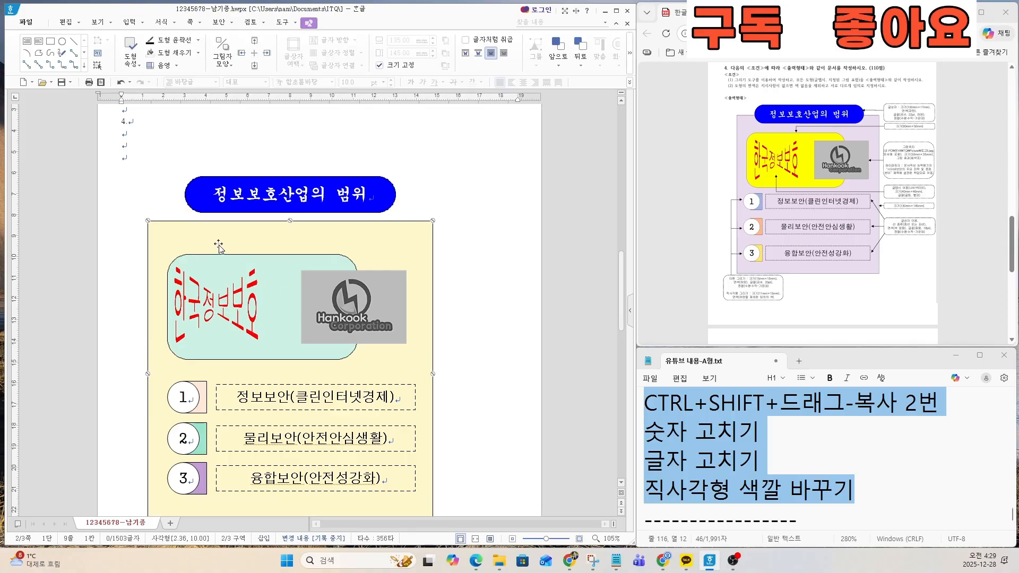
pyautogui.scroll(-4, 450, 406)
pyautogui.scroll(3, 407, 328)
pyautogui.moveTo(371, 208); pyautogui.dragTo(373, 237)
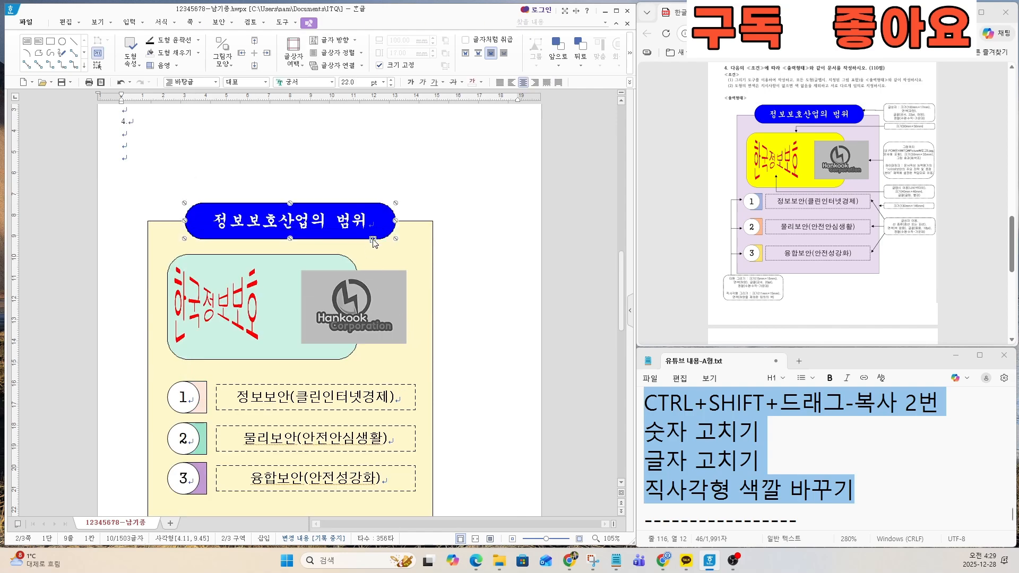
pyautogui.click(468, 321)
# Step: Check the finished drawing against the exam sheet and save the document
pyautogui.scroll(-1, 406, 383)
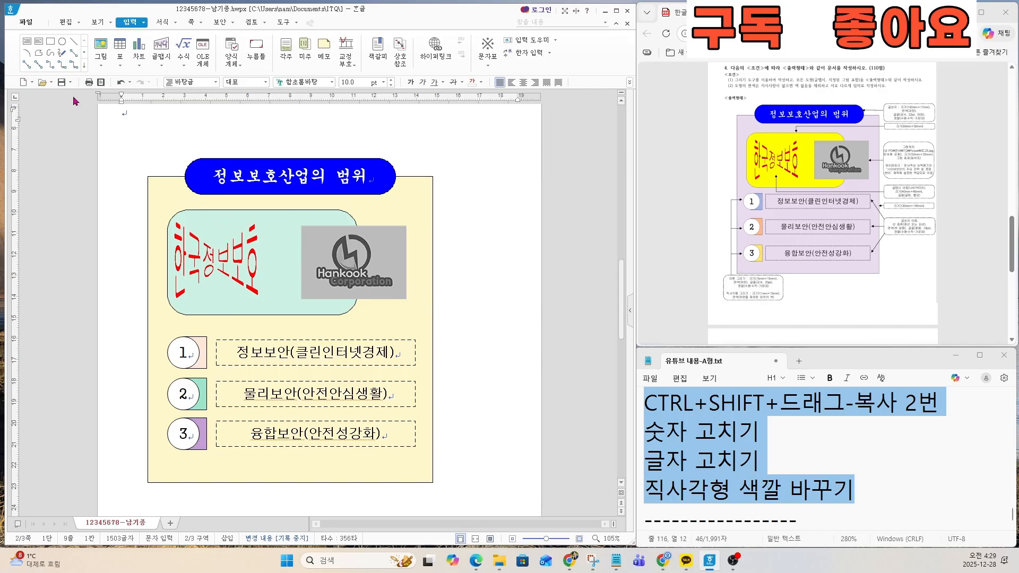
pyautogui.click(59, 83)
pyautogui.scroll(1, 856, 114)
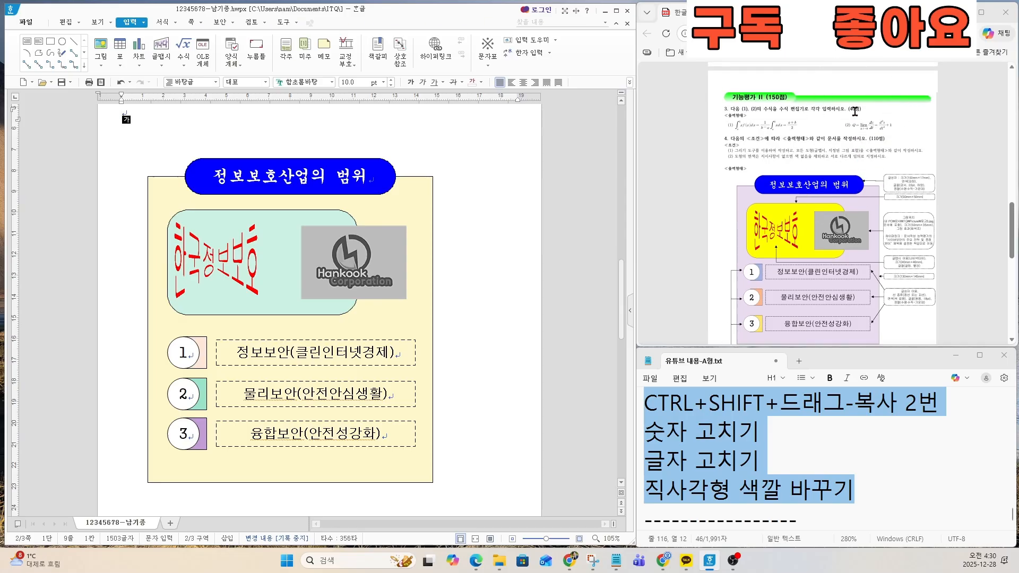